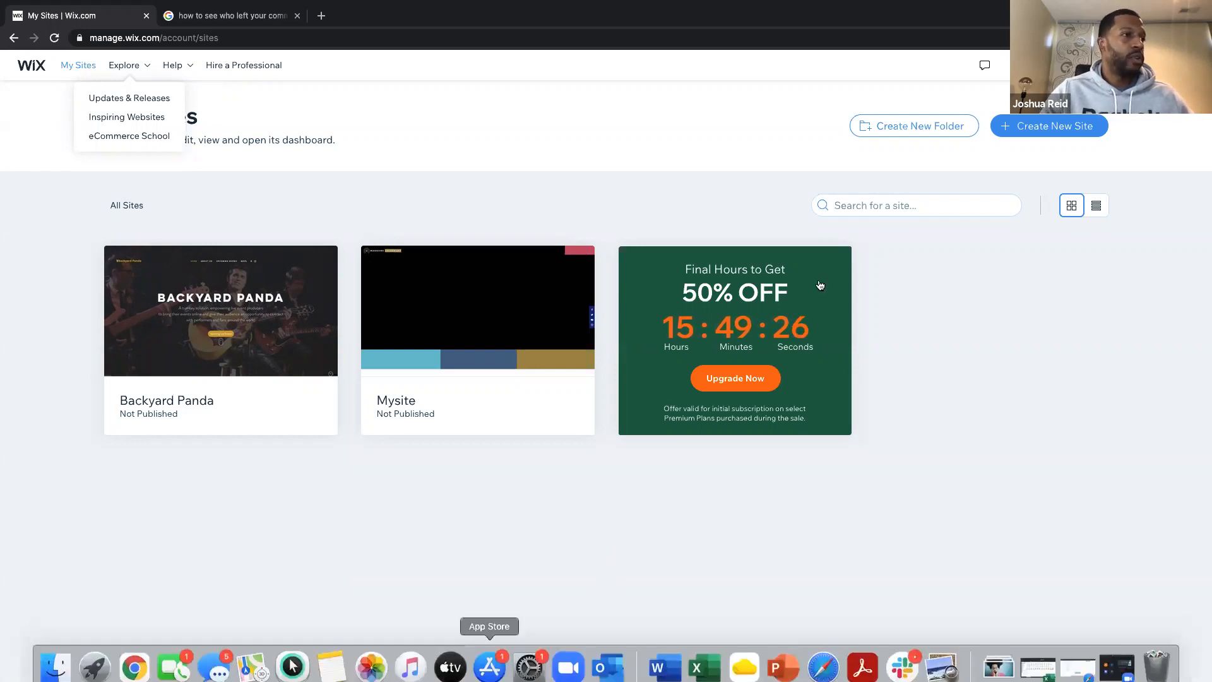
Leave the full-screen Wix sites page and switch to the Wix Website Development checklist PDF in Preview.
click(900, 566)
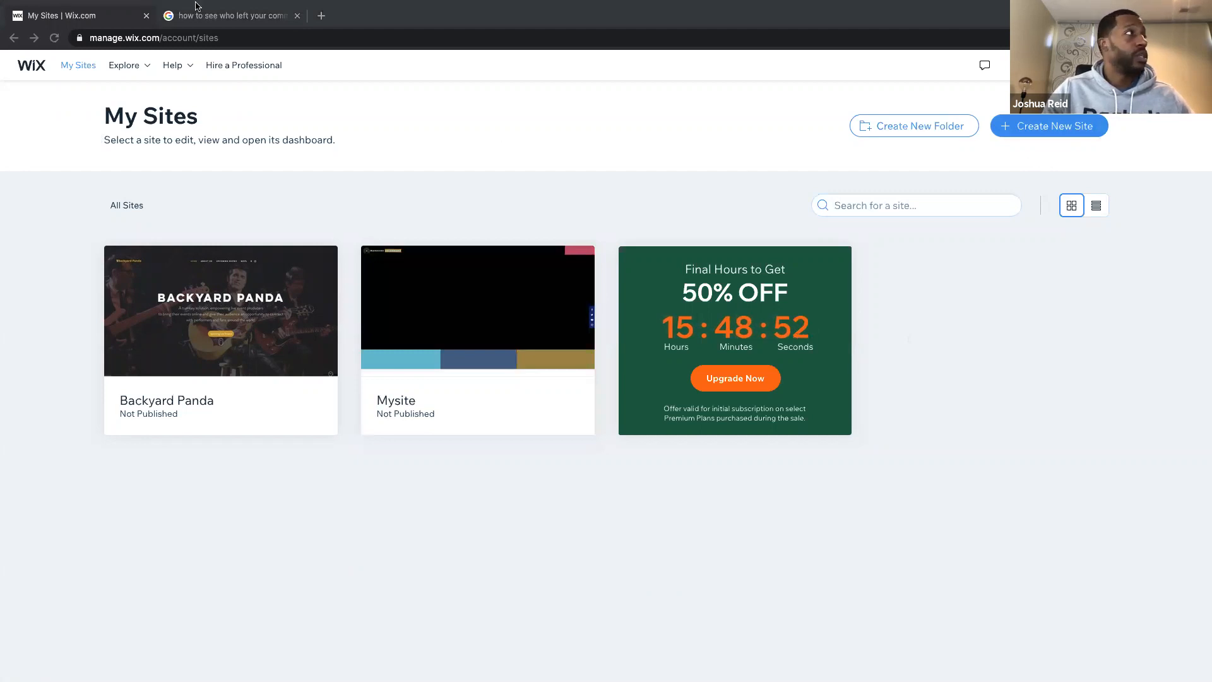
click(63, 6)
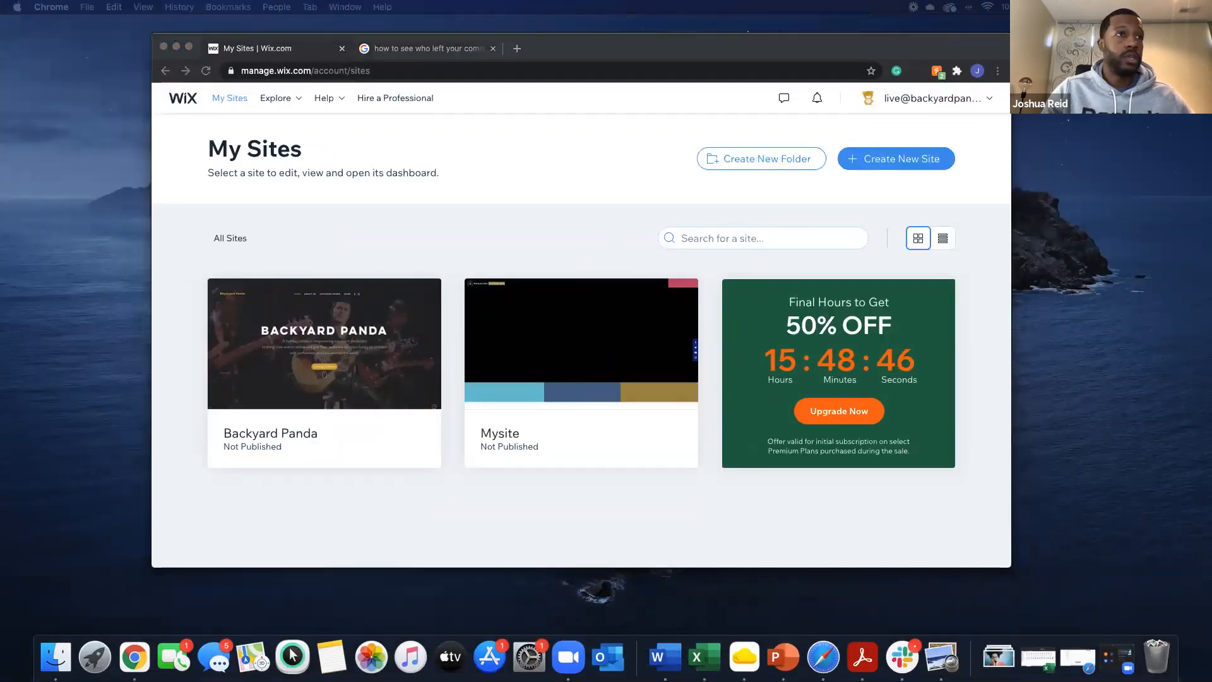
drag(1211, 6, 667, 37)
click(255, 22)
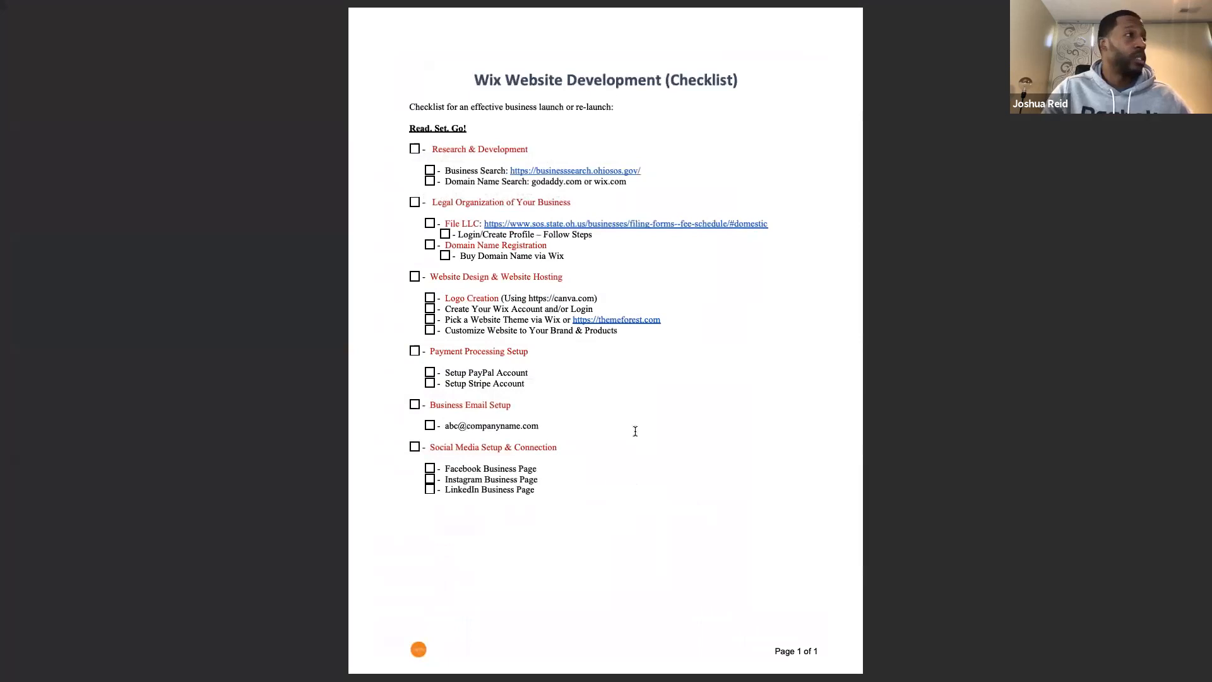
Review the checklist's Research & Development and Legal Organization of Your Business sections, marking their items by selecting the text.
scroll(634, 431, up, 3)
scroll(635, 427, up, 2)
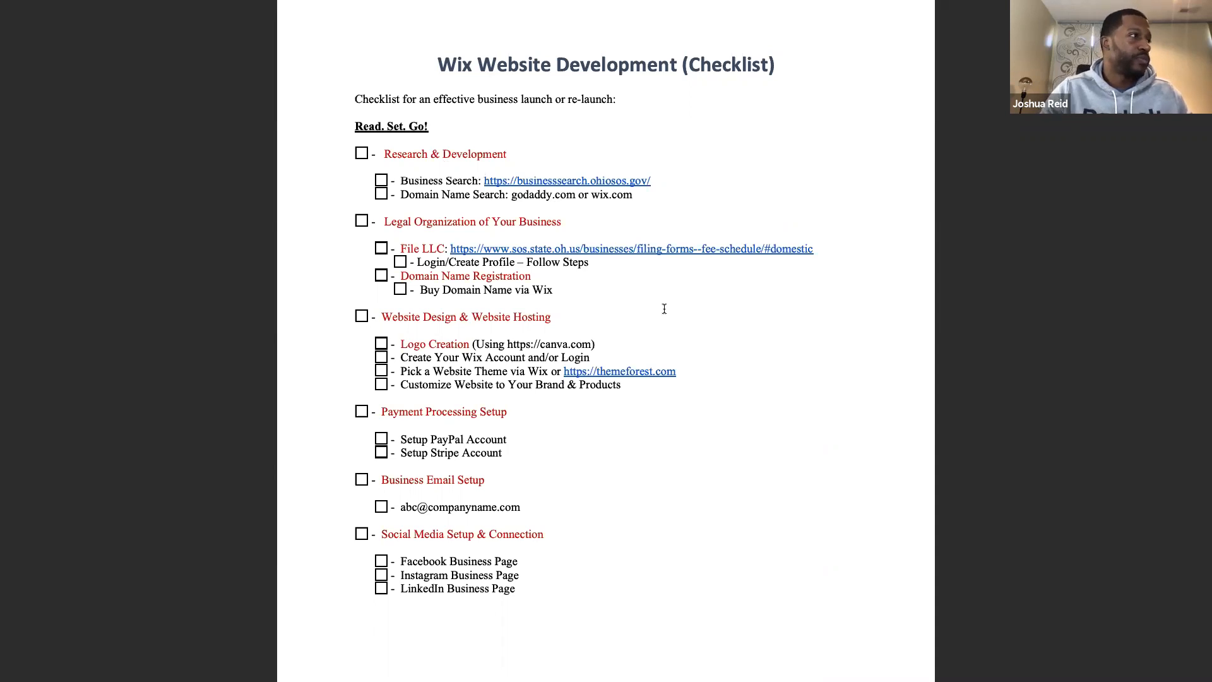
scroll(629, 302, down, 1)
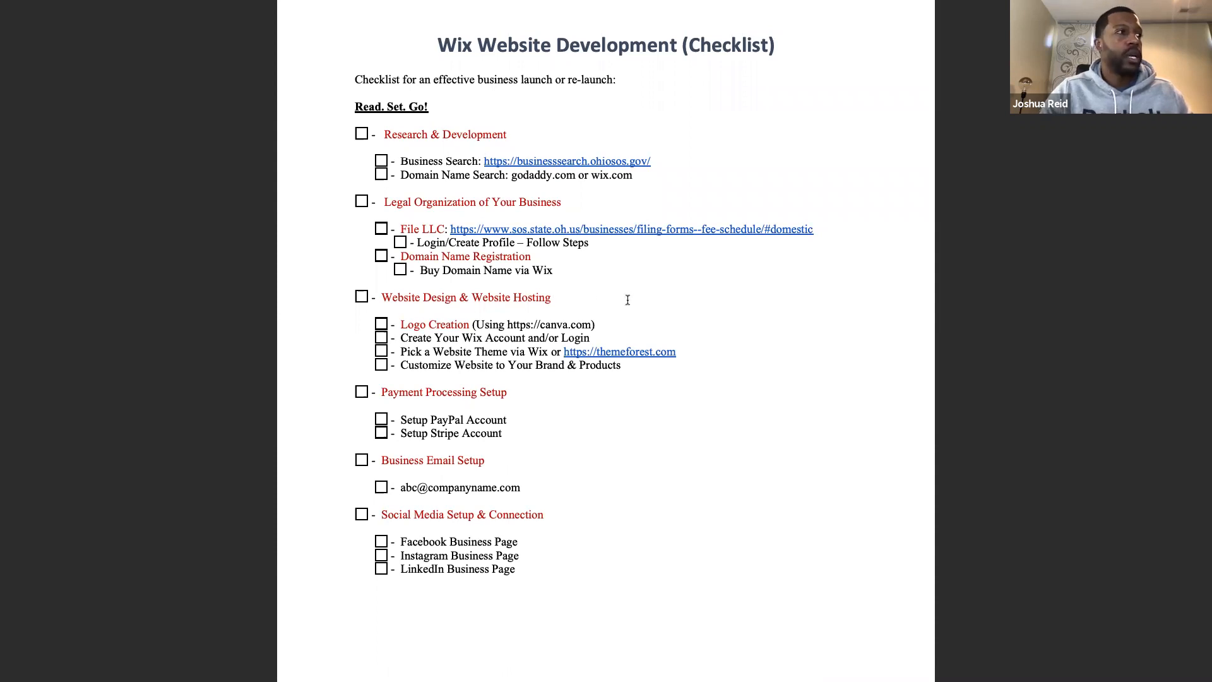
scroll(554, 291, down, 1)
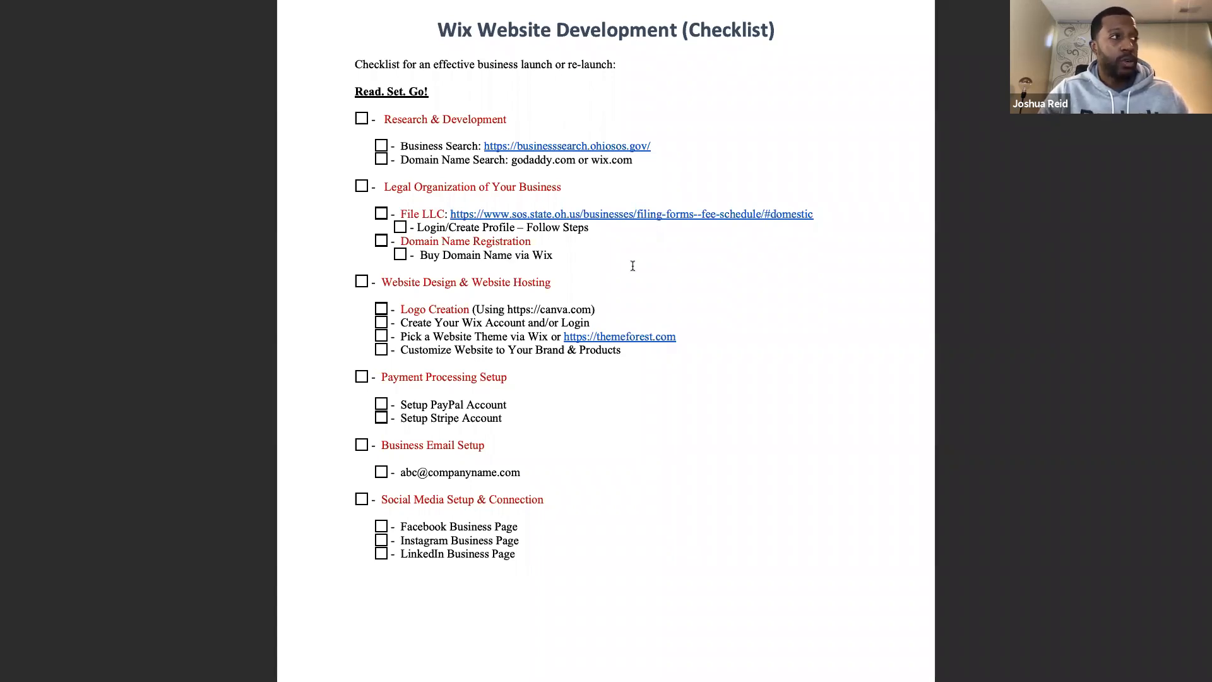
scroll(636, 322, down, 1)
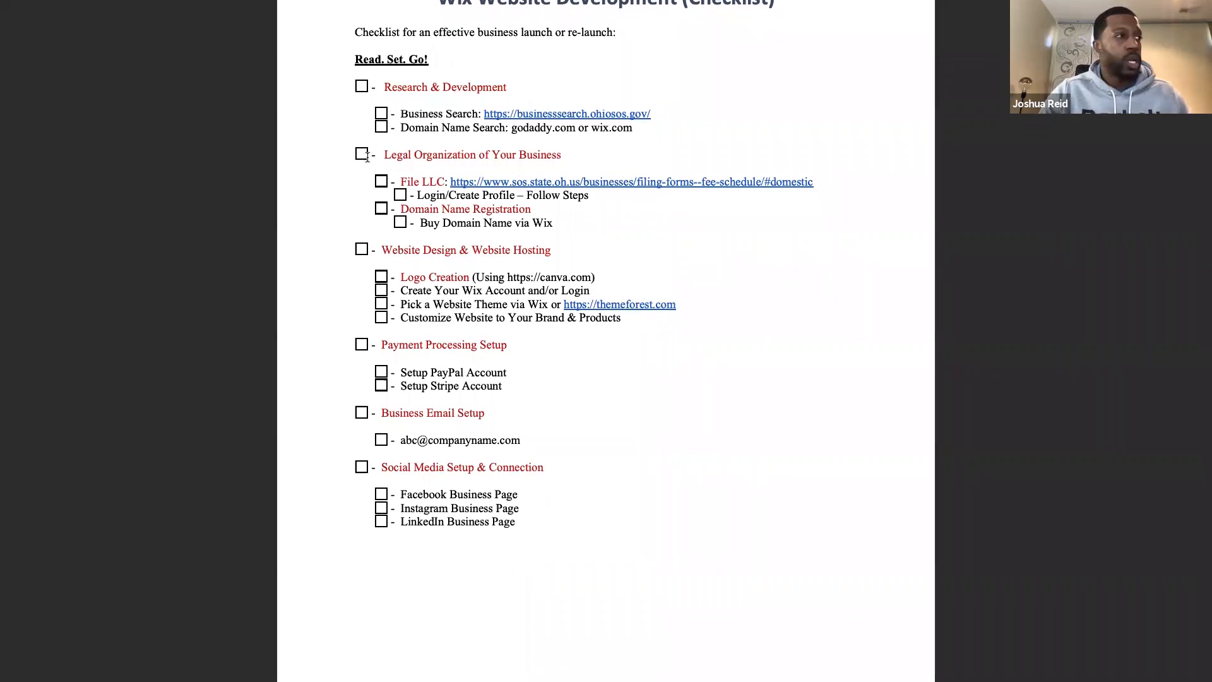
drag(353, 251, 576, 288)
click(611, 241)
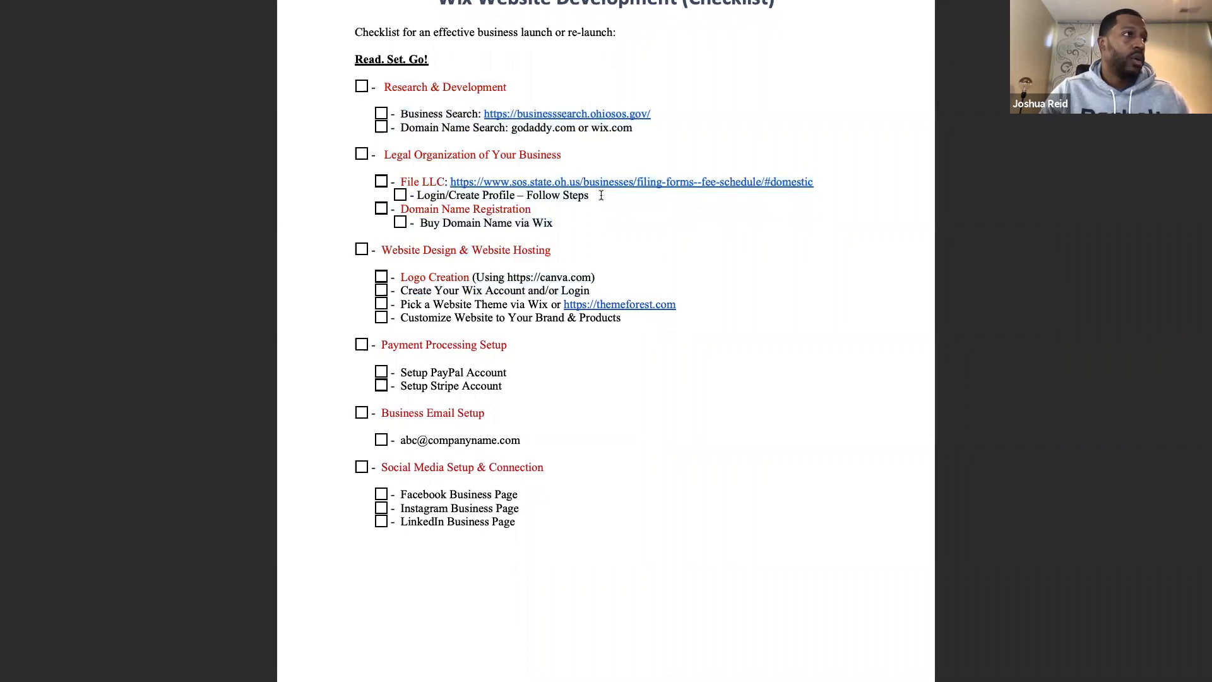
drag(601, 195, 384, 183)
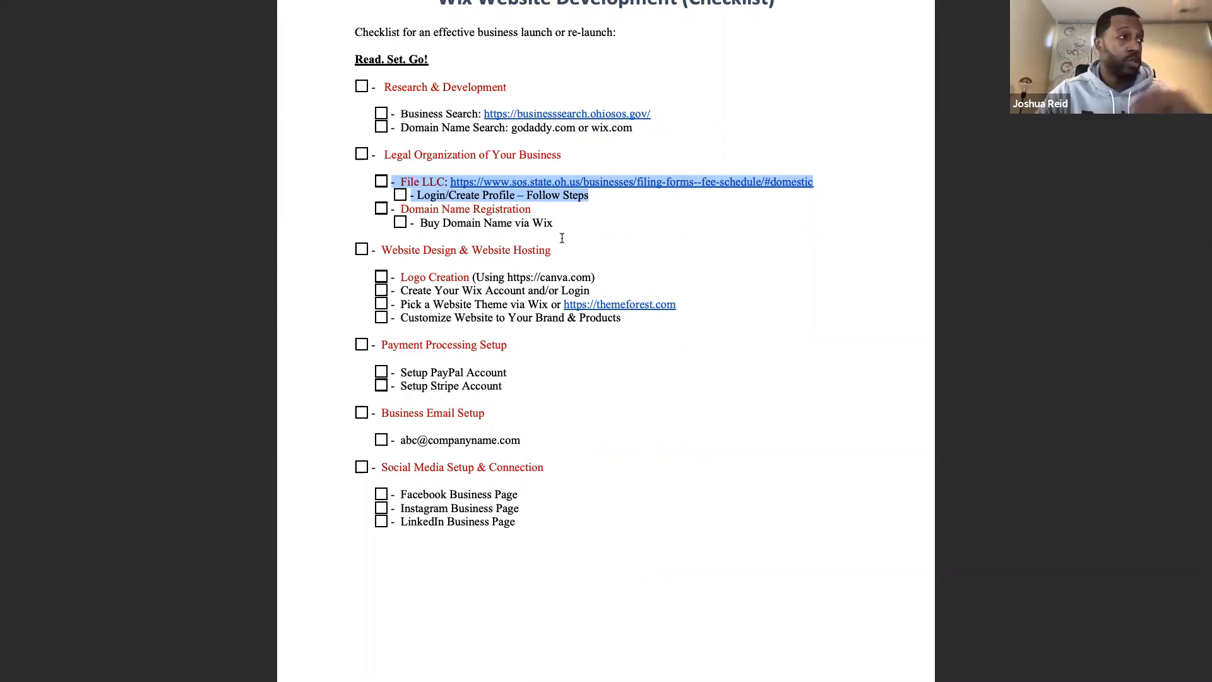
click(485, 199)
drag(553, 223, 376, 84)
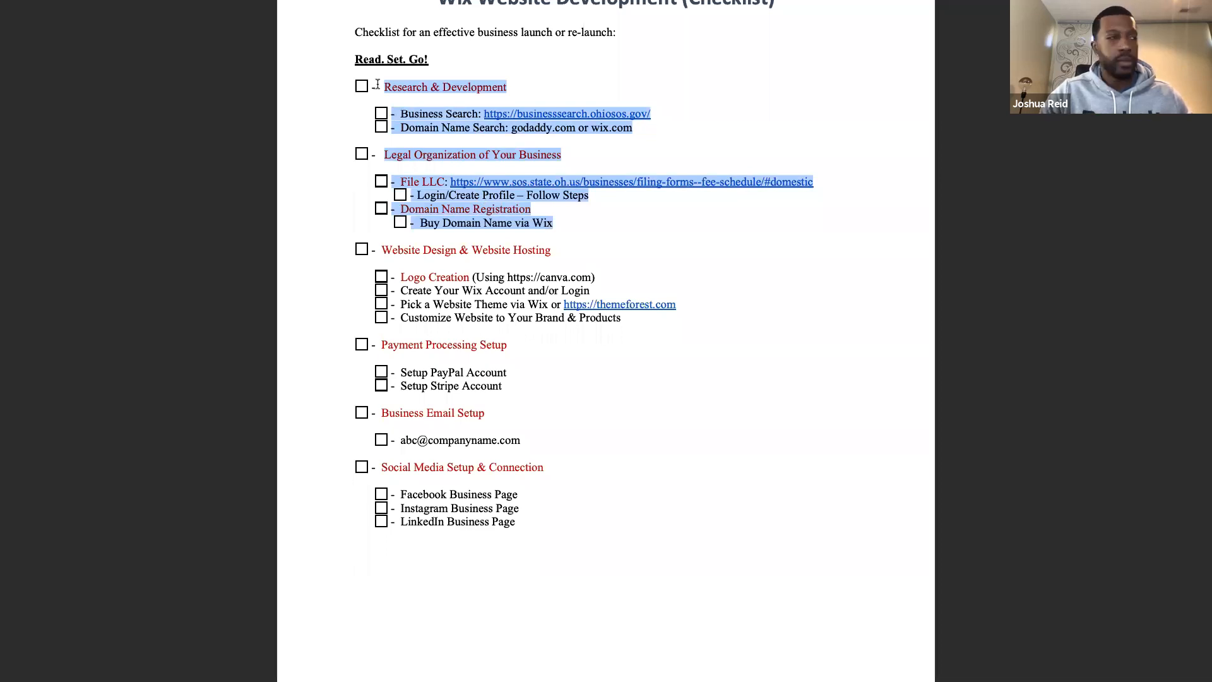
click(594, 233)
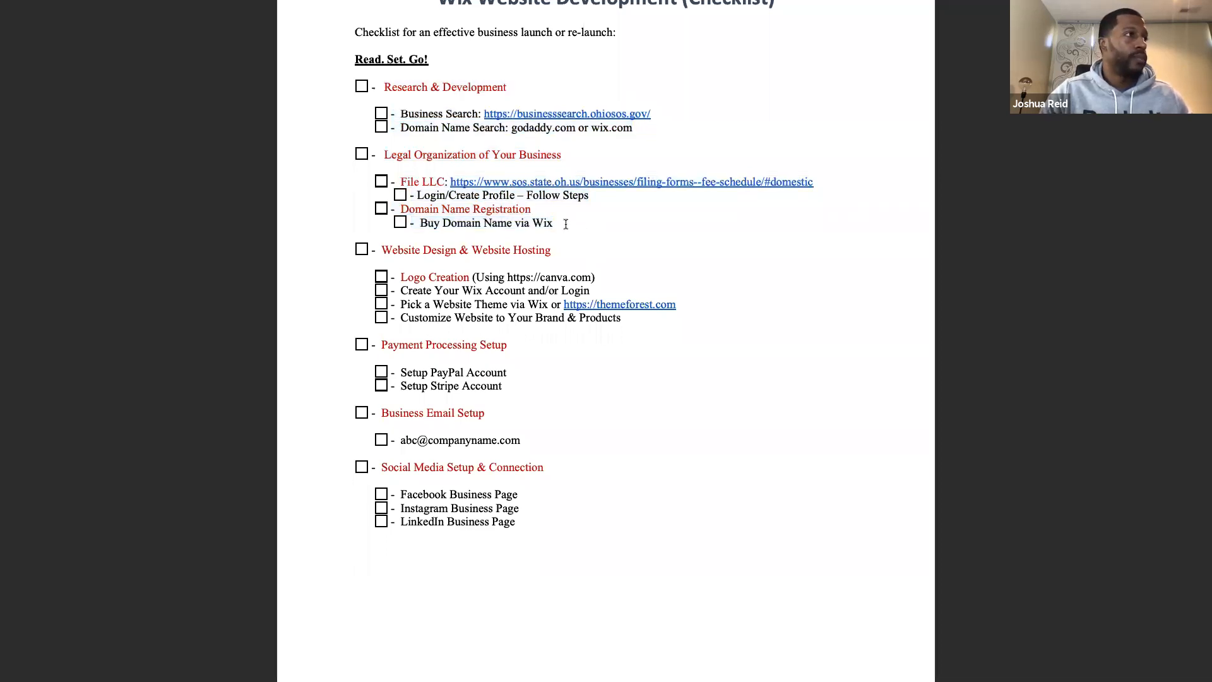
drag(566, 224, 385, 93)
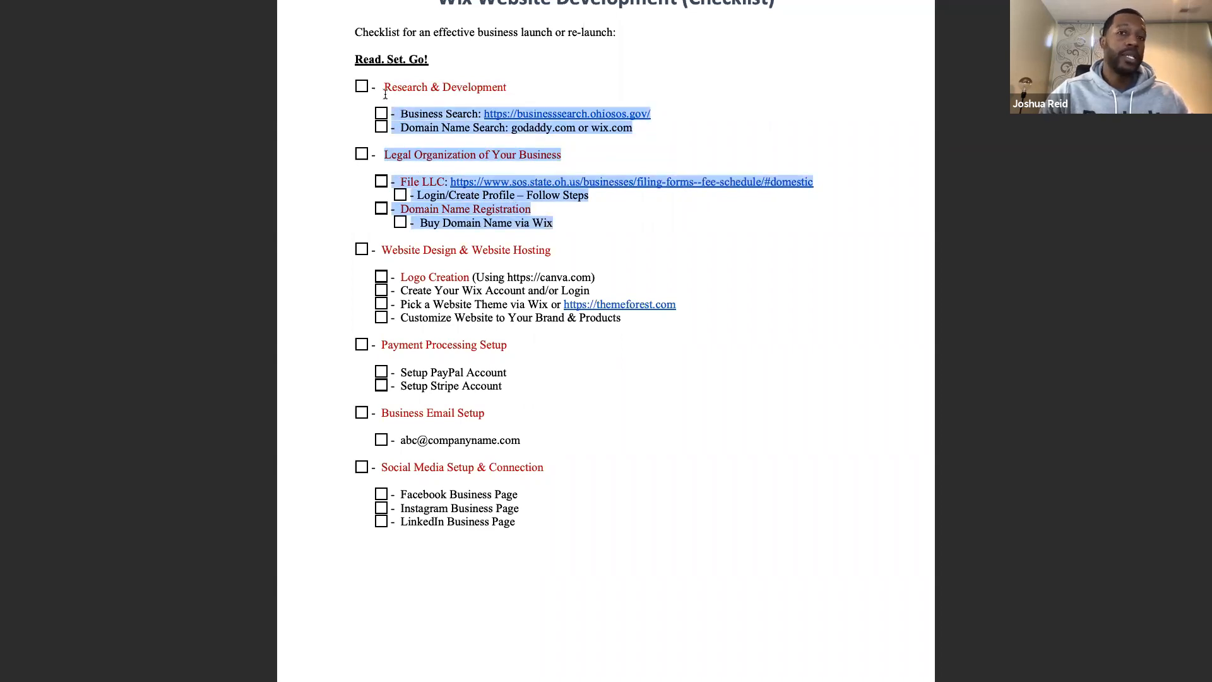
click(592, 234)
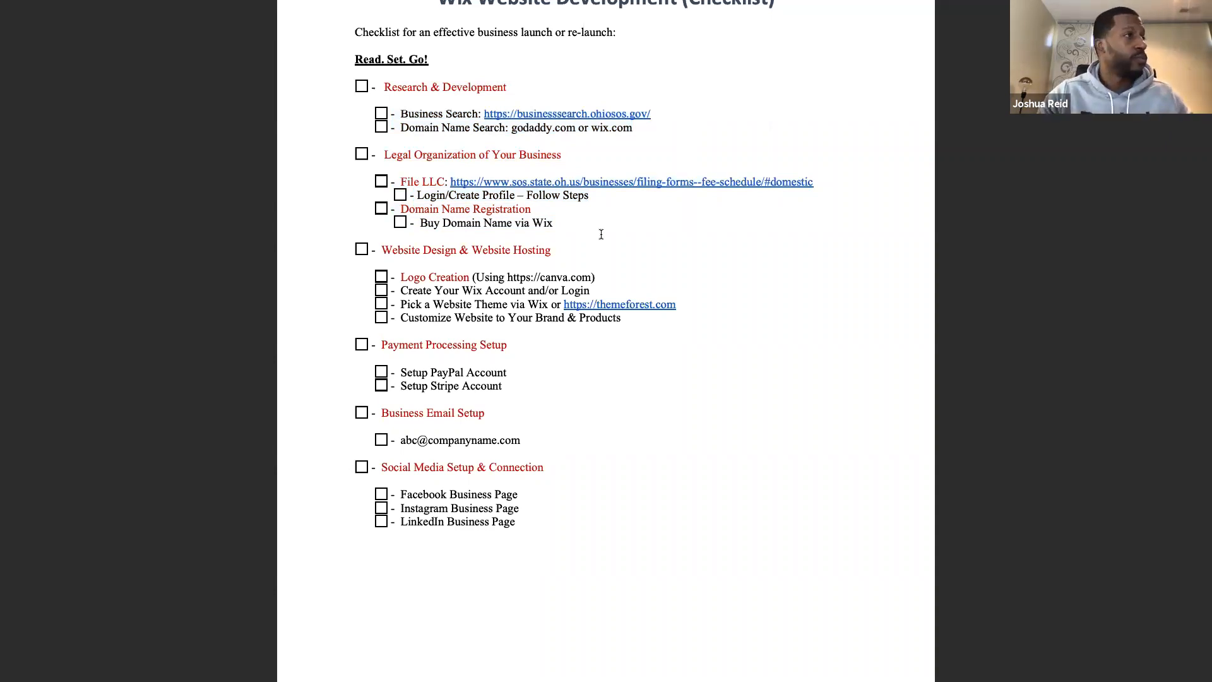
Examine the checklist's Website Design & Website Hosting section, including the logo creation and Wix account items.
scroll(601, 235, down, 1)
scroll(558, 258, up, 3)
scroll(558, 258, up, 3)
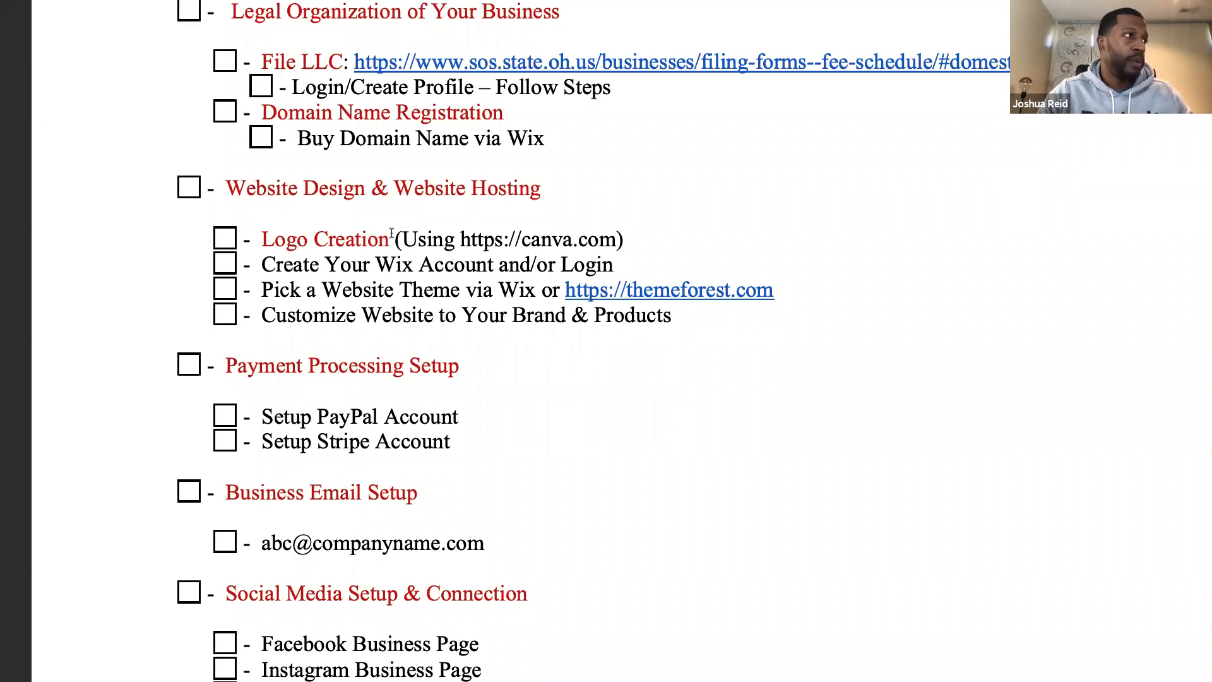
drag(392, 235, 629, 233)
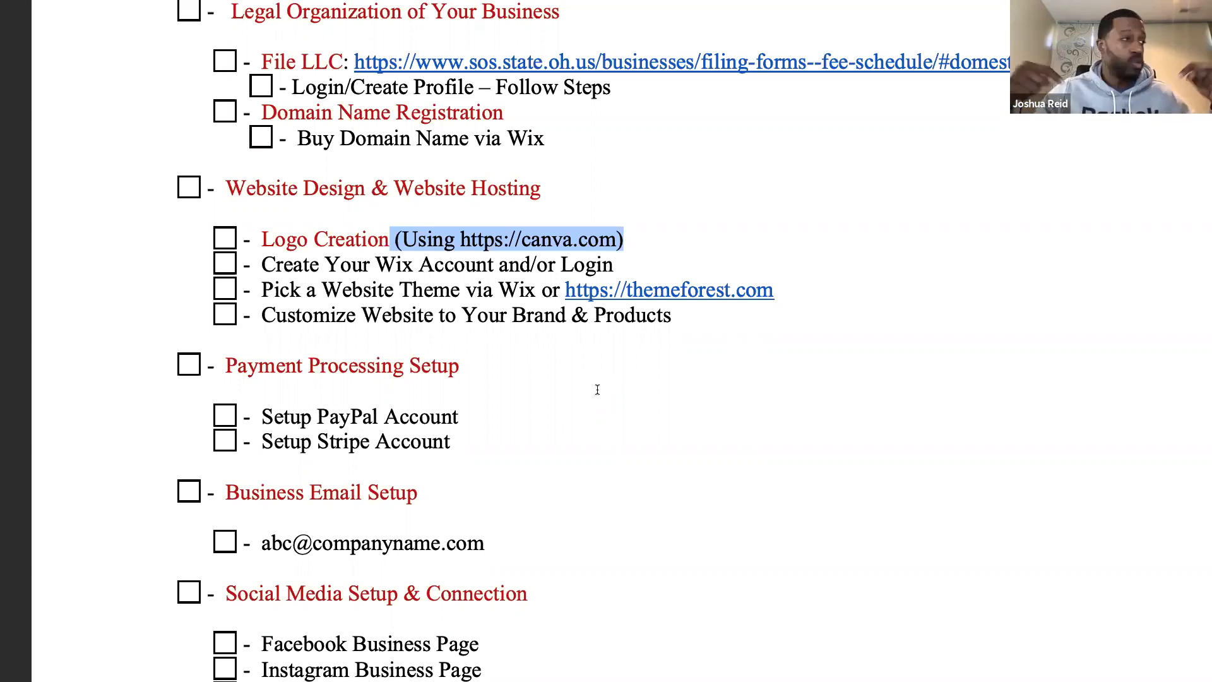
click(630, 239)
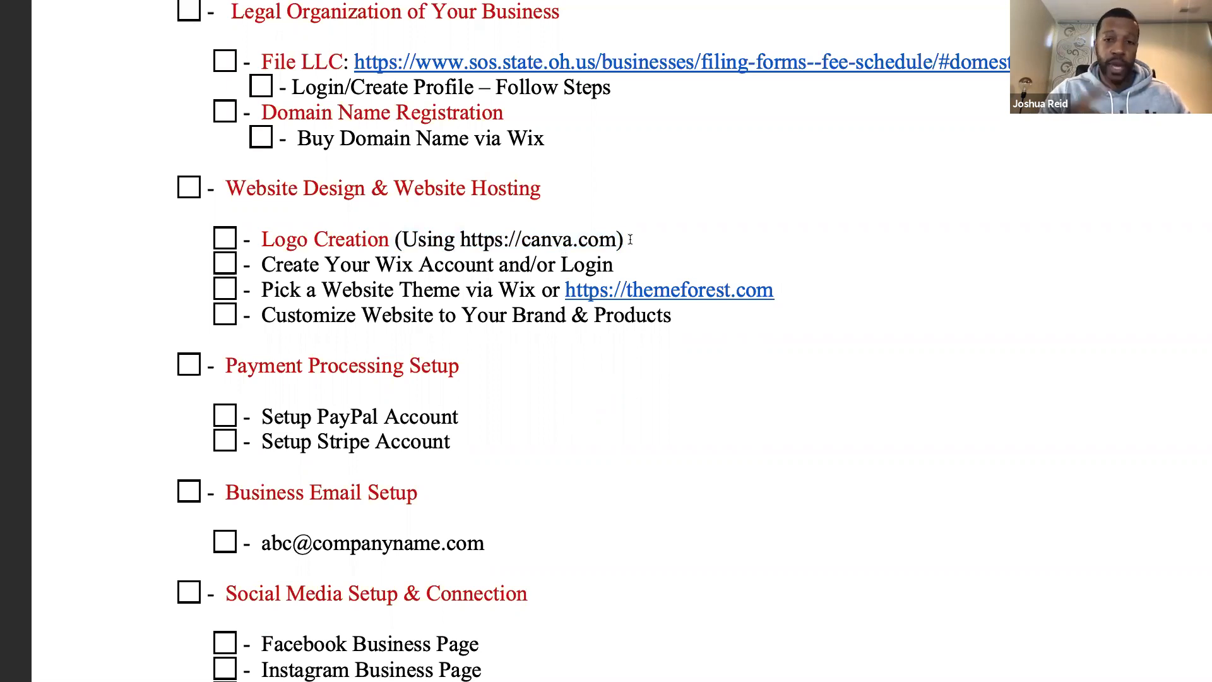
scroll(585, 307, down, 1)
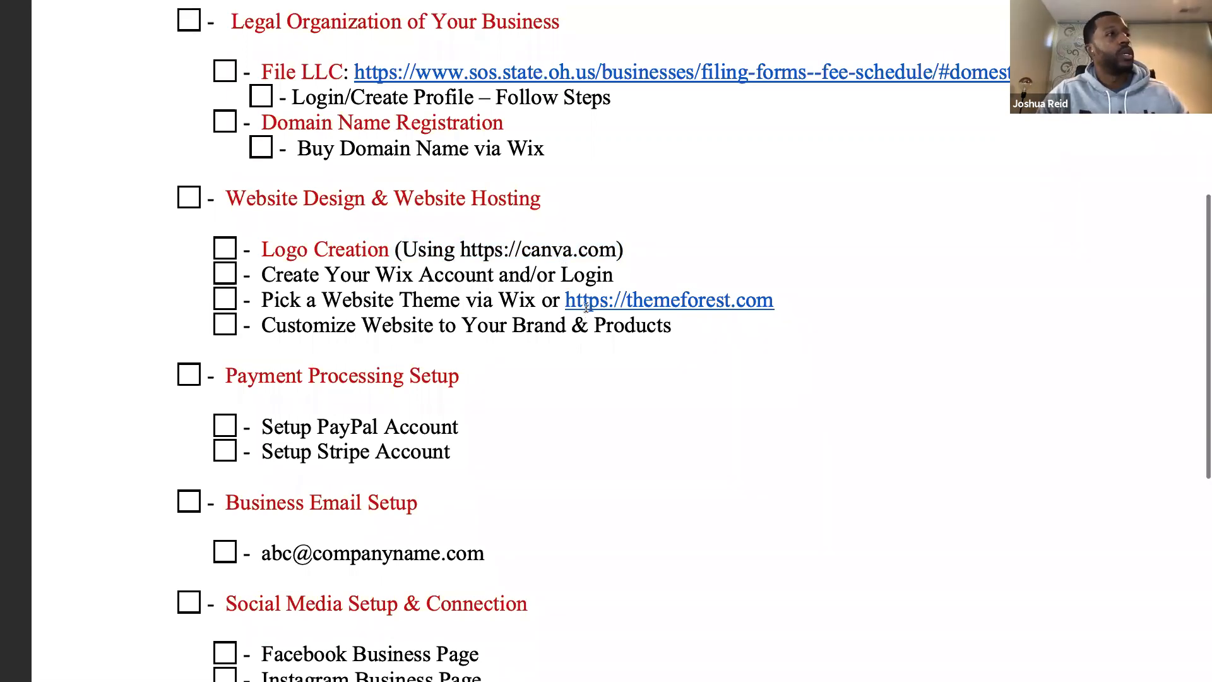
drag(262, 248, 361, 248)
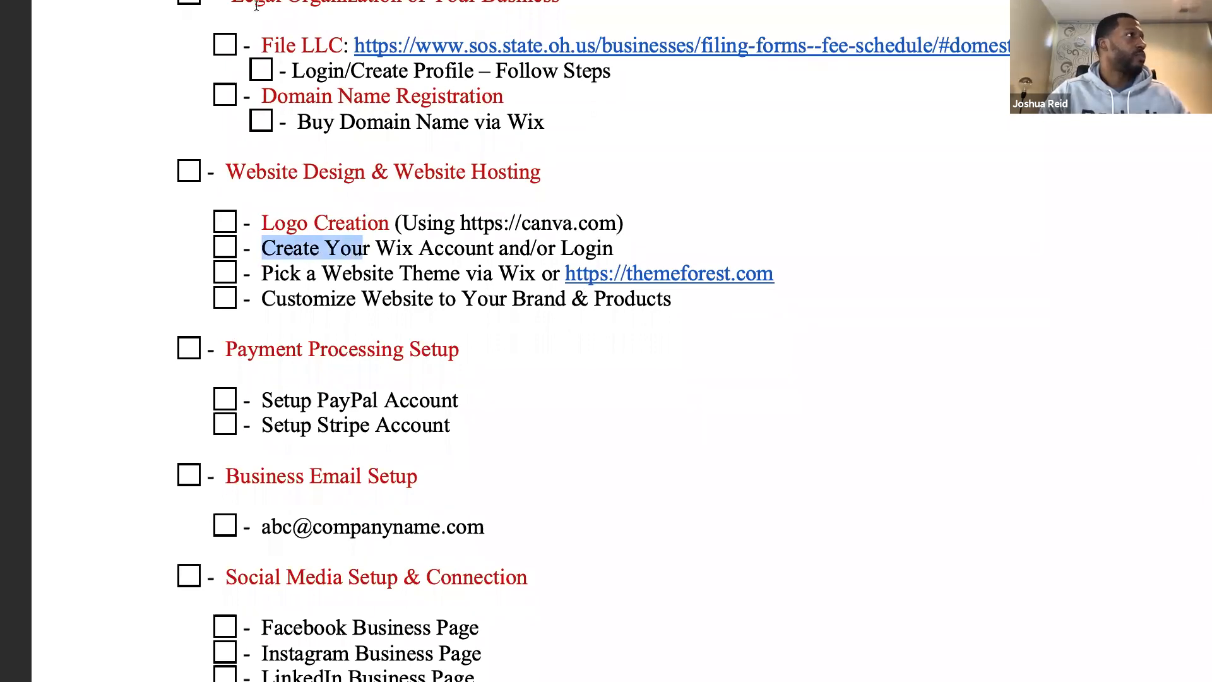
click(258, 144)
scroll(260, 136, down, 10)
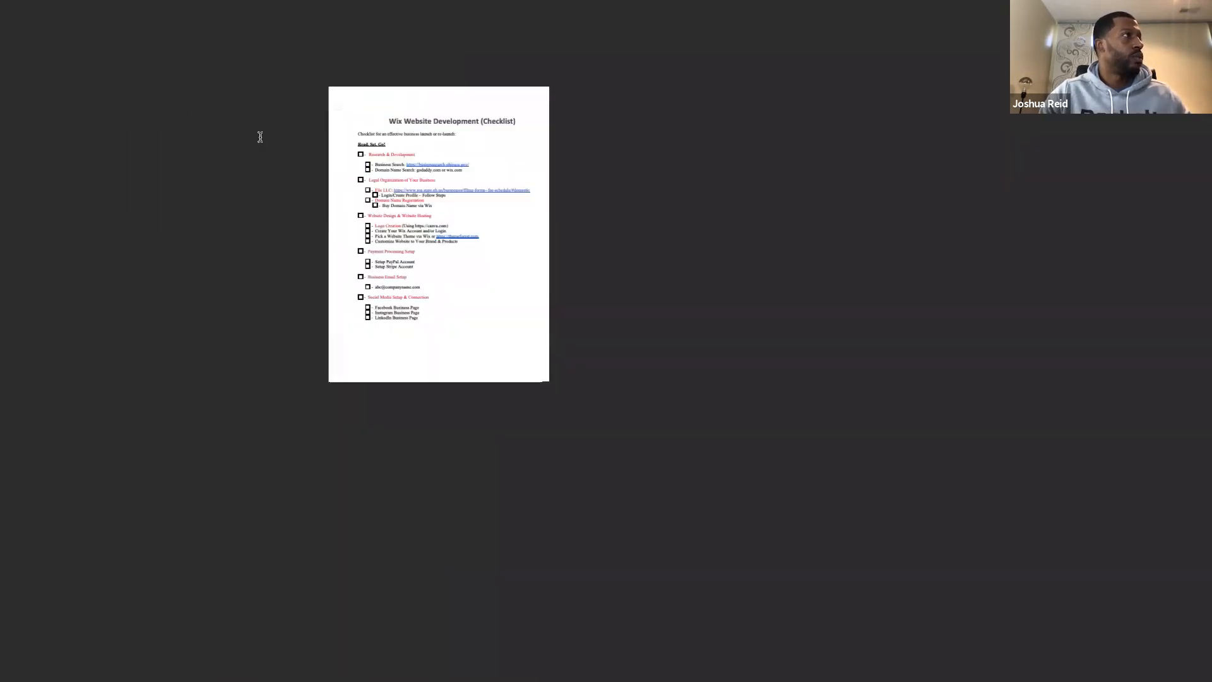
scroll(537, 271, up, 10)
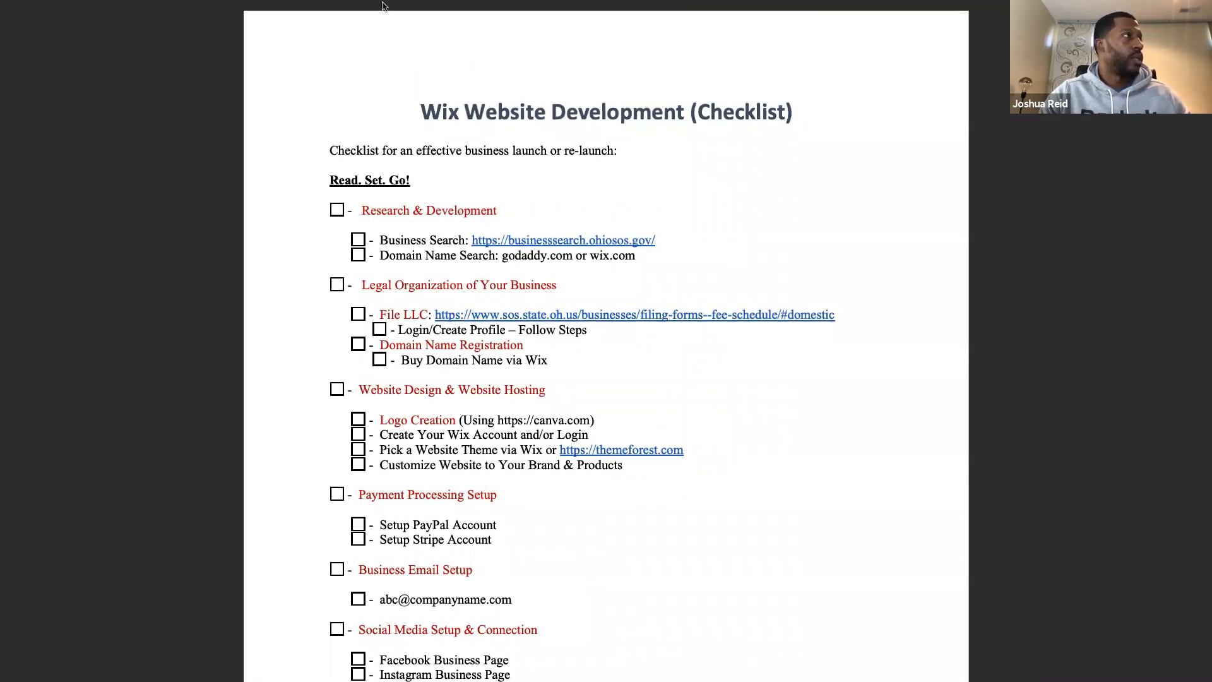
click(199, 7)
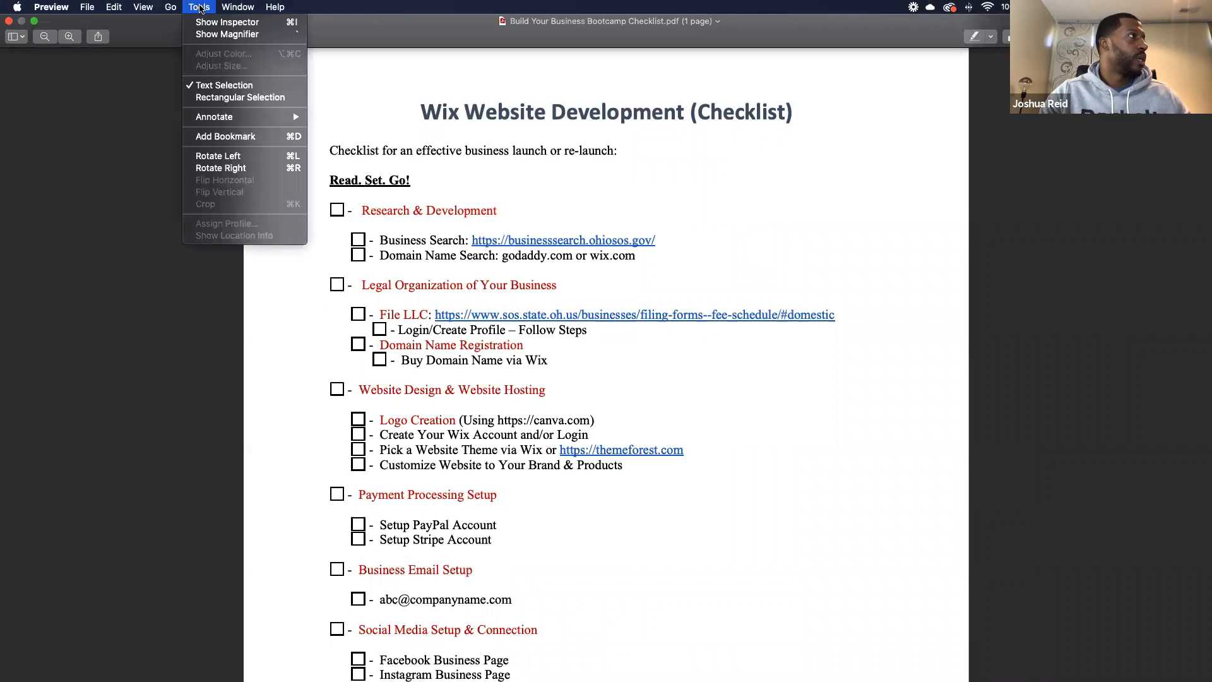
mouse_move(262, 119)
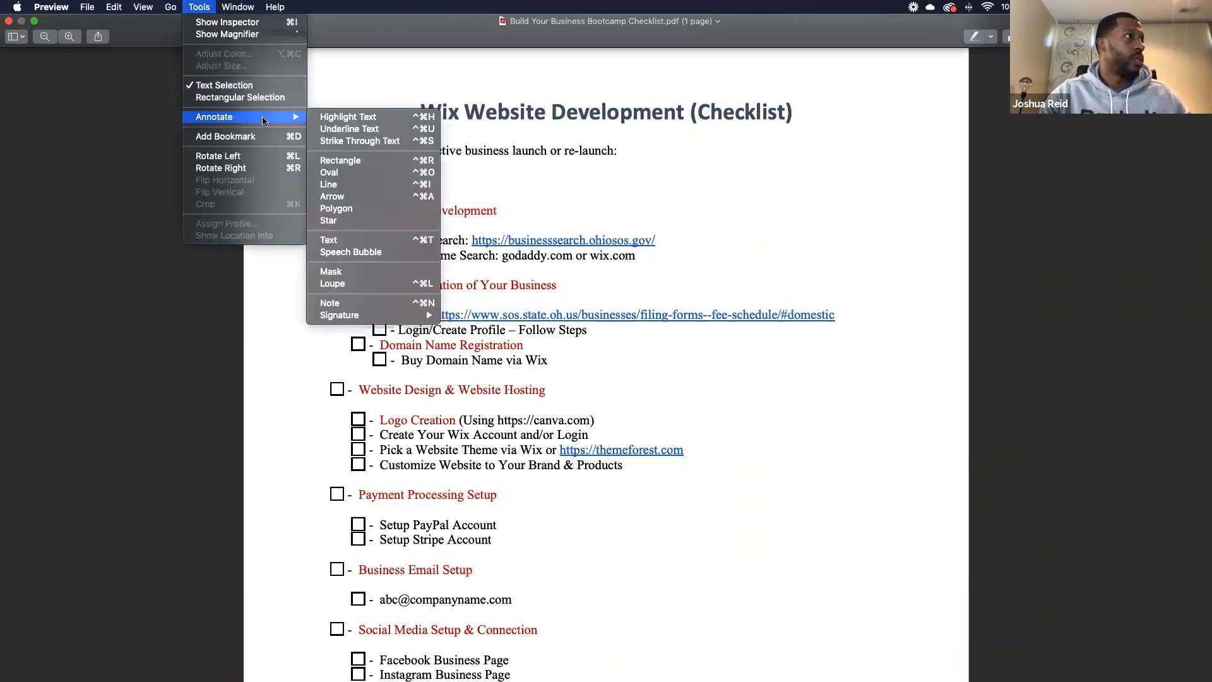
click(335, 185)
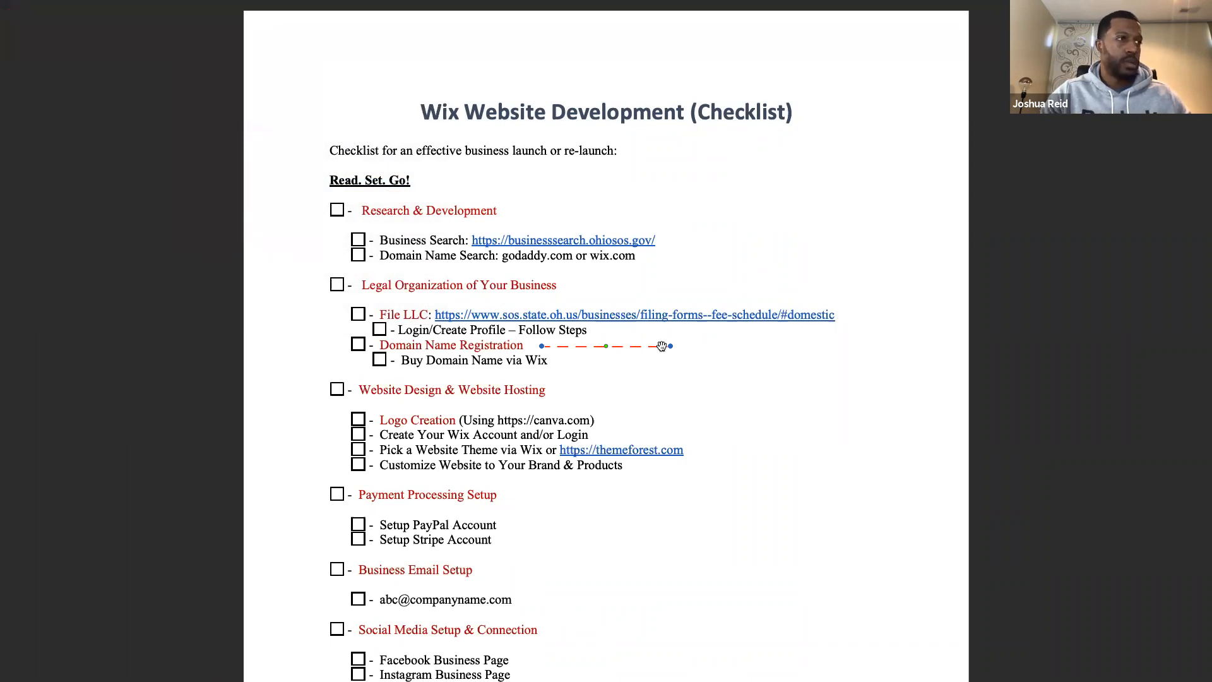
key(Delete)
Draw a freehand circle around the Website Design & Website Hosting checkbox with the Draw tool.
mouse_move(280, 13)
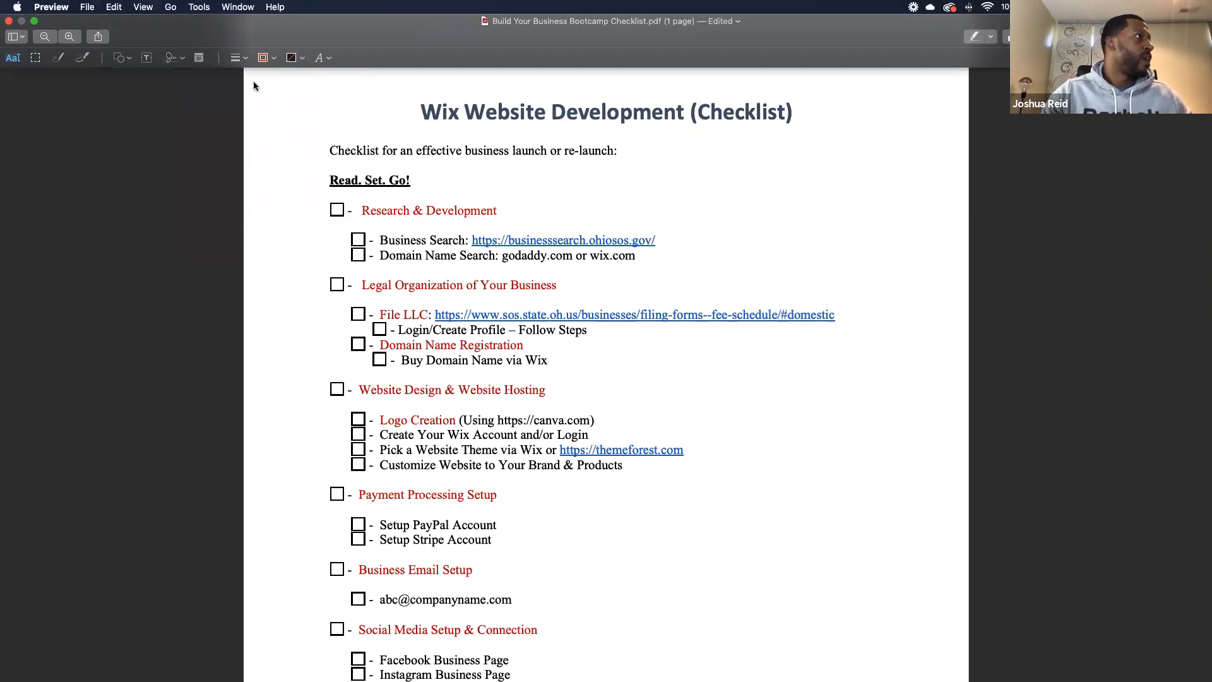
click(83, 57)
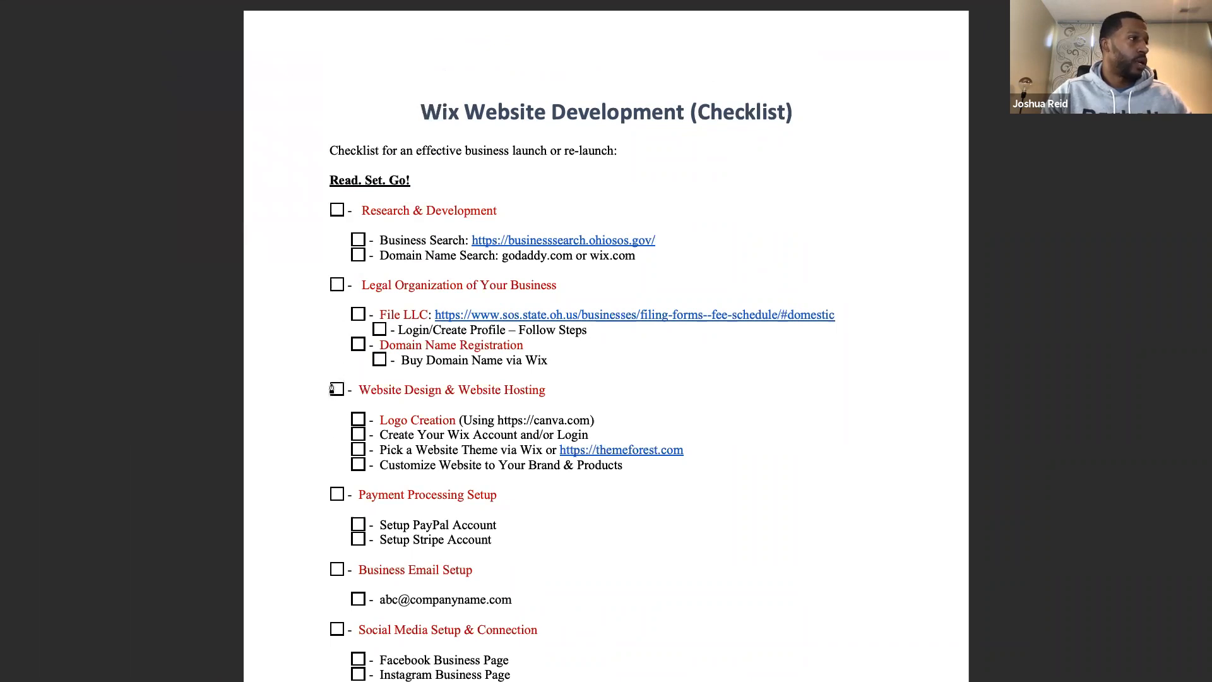
mouse_move(329, 378)
mouse_down()
mouse_move(333, 399)
mouse_move(351, 380)
mouse_move(329, 378)
mouse_up()
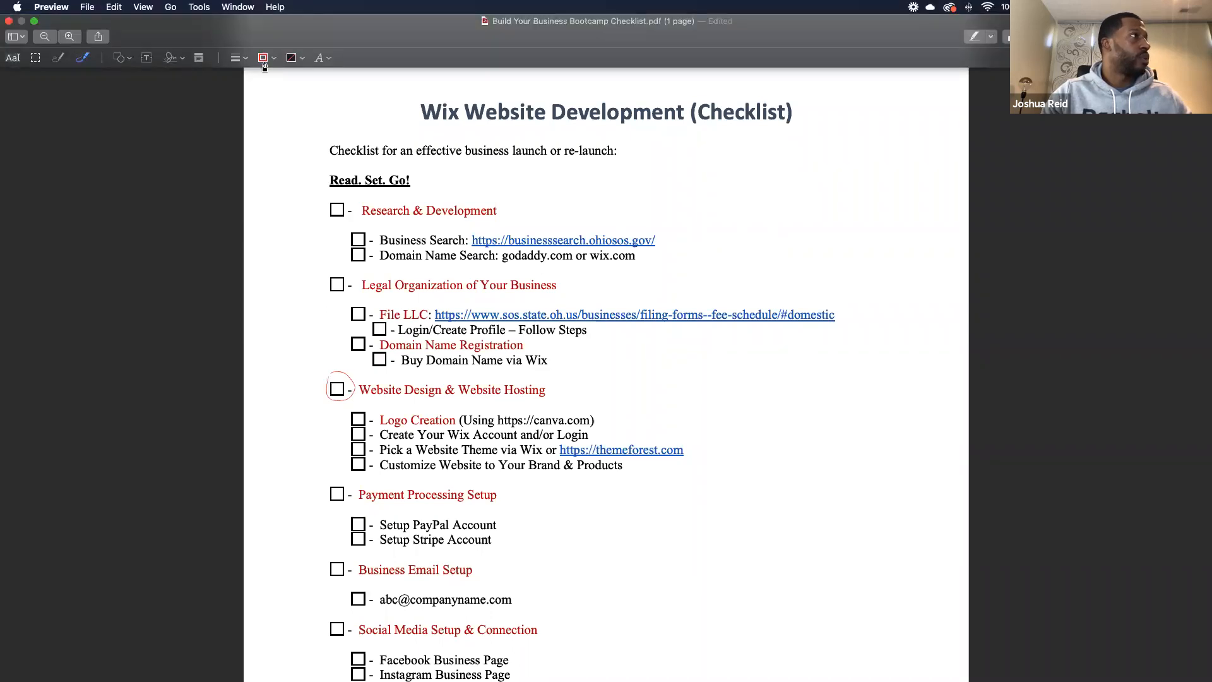
Replace the circle around the Website Design & Website Hosting checkbox with a freehand one in a thicker line.
click(245, 59)
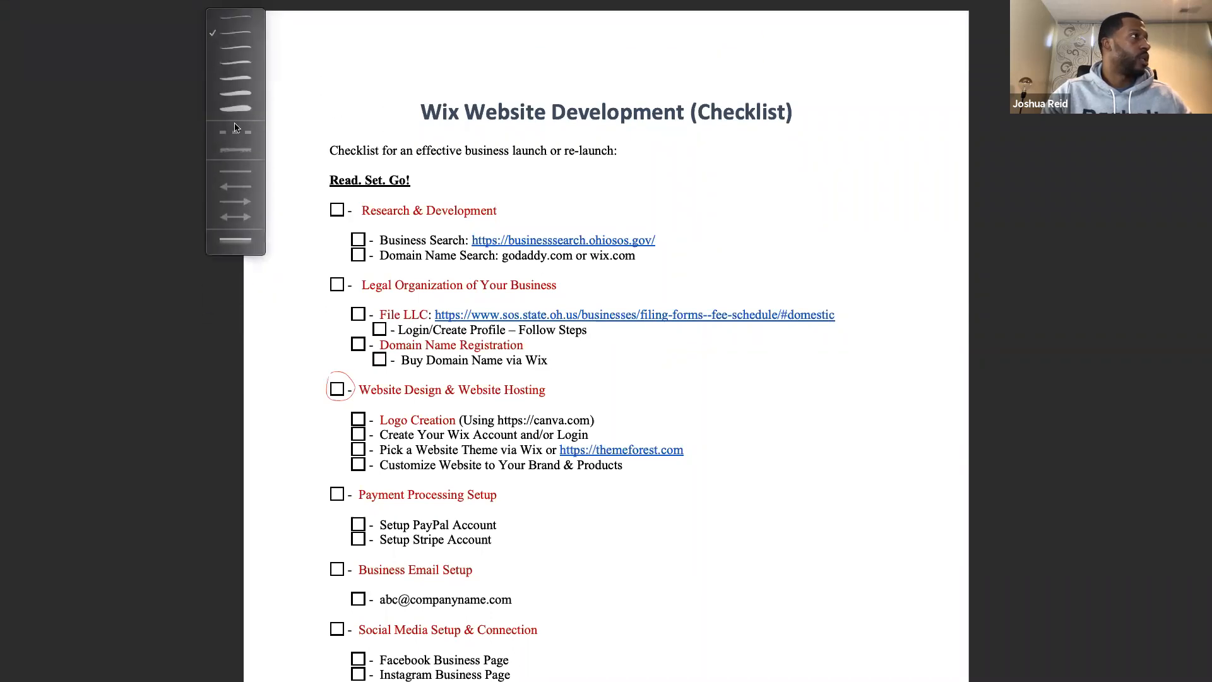
click(239, 75)
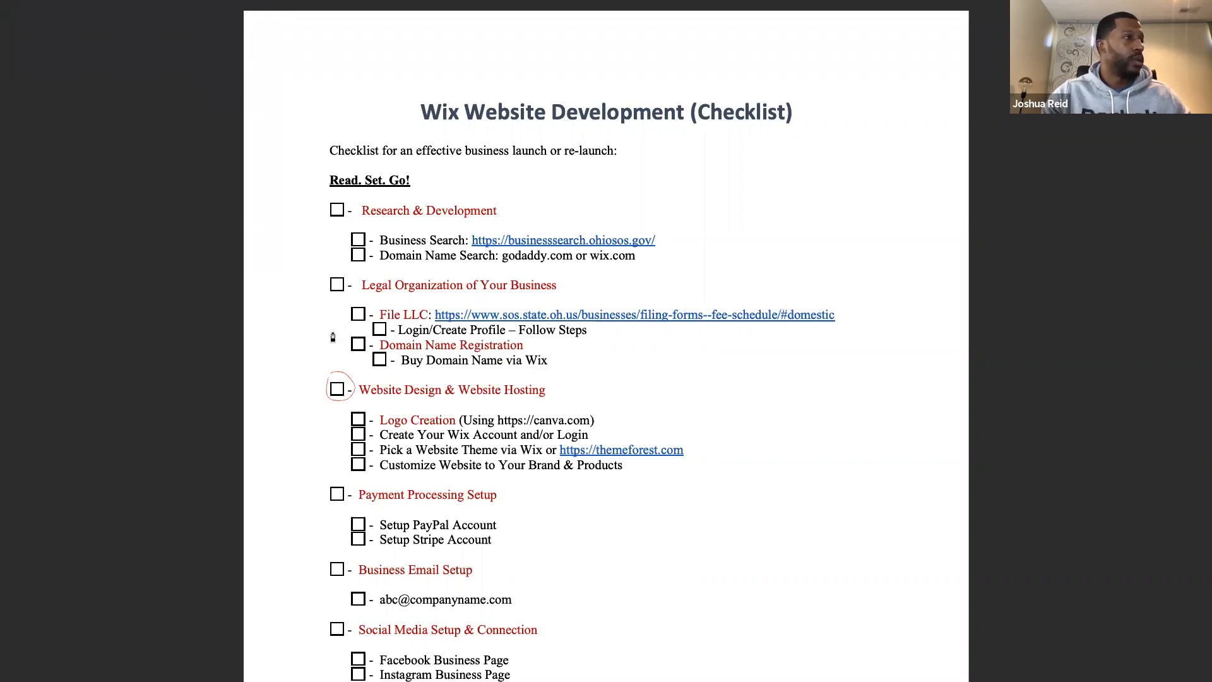
drag(337, 372, 334, 373)
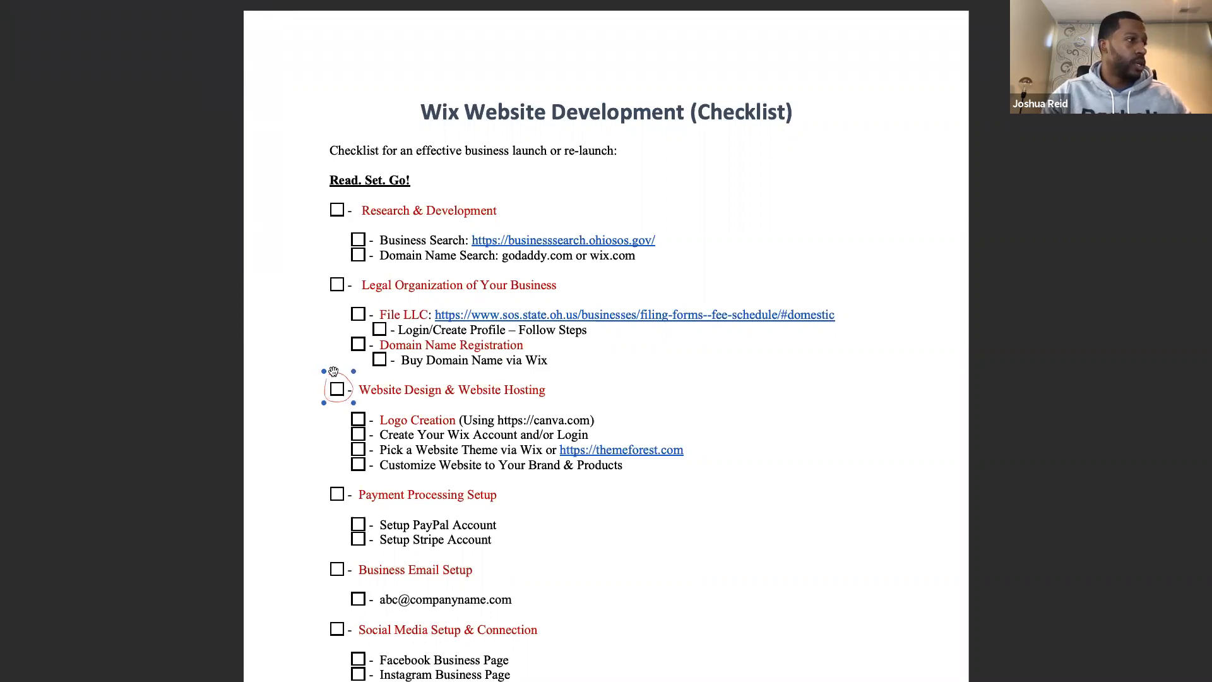
key(Delete)
mouse_move(324, 370)
mouse_down()
mouse_move(356, 395)
mouse_move(317, 372)
mouse_up()
Draw a freehand check mark on the checkbox for "Create Your Wix Account and/or Login".
scroll(402, 385, up, 5)
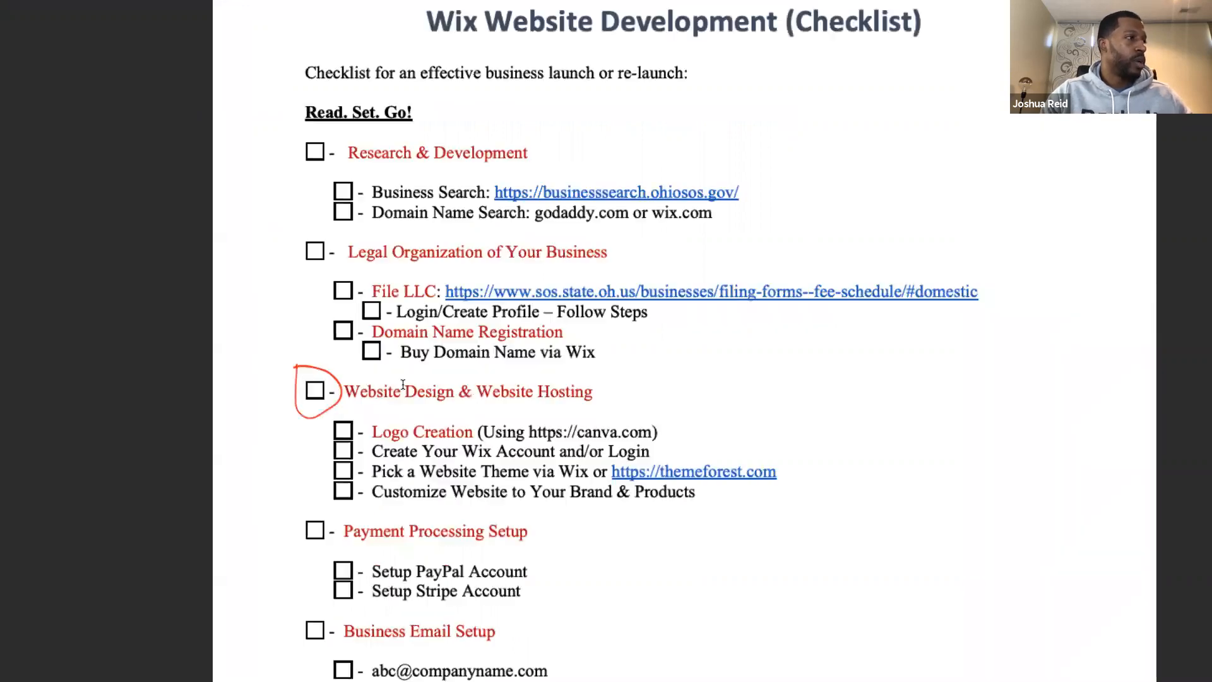
scroll(402, 384, down, 2)
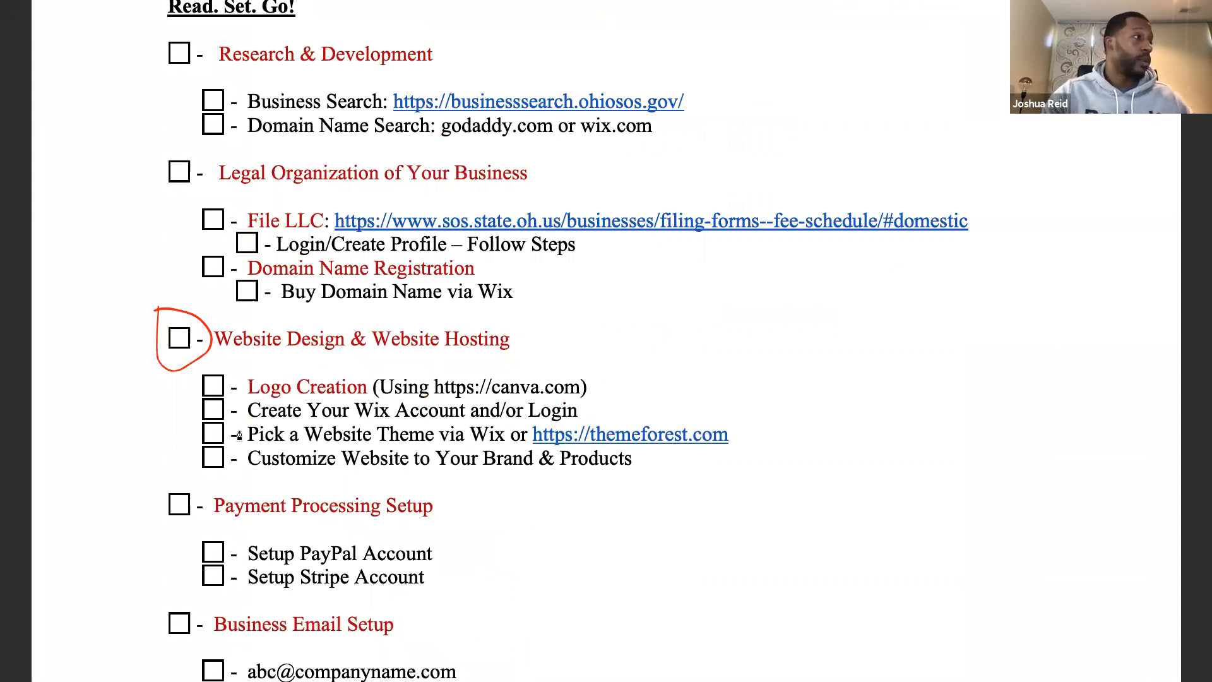
drag(207, 408, 257, 369)
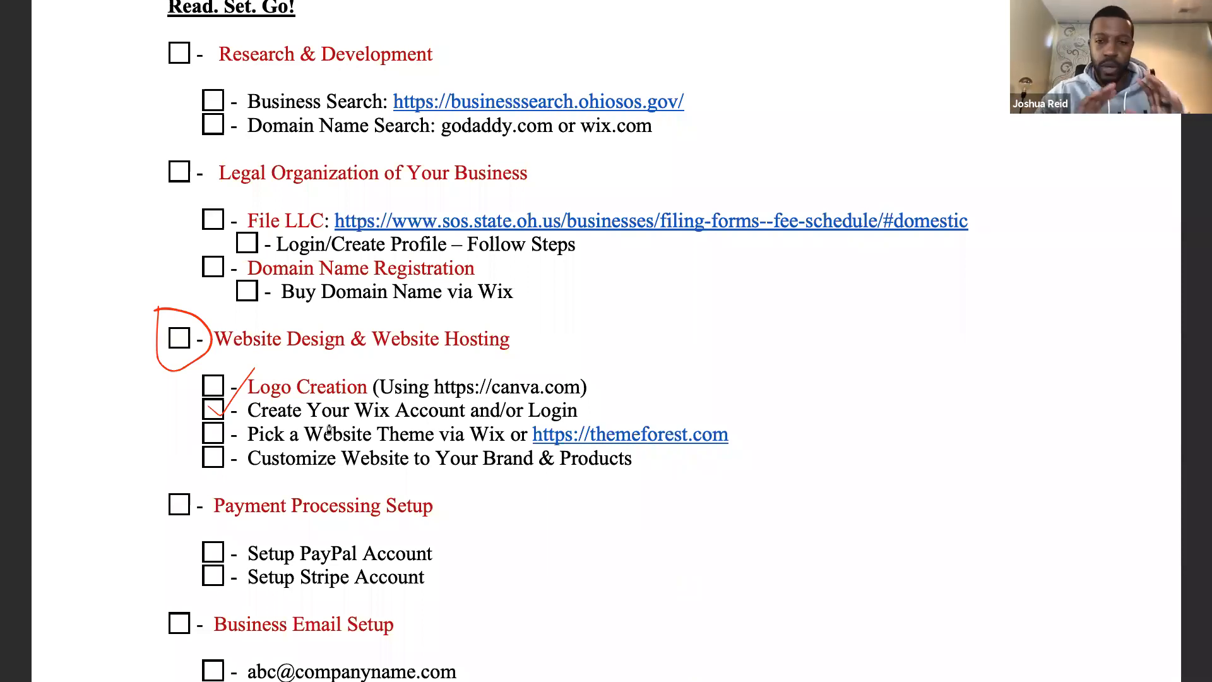
Switch back to the Wix sites page in Chrome, make it full screen and start creating a new site.
key(ctrl+Left)
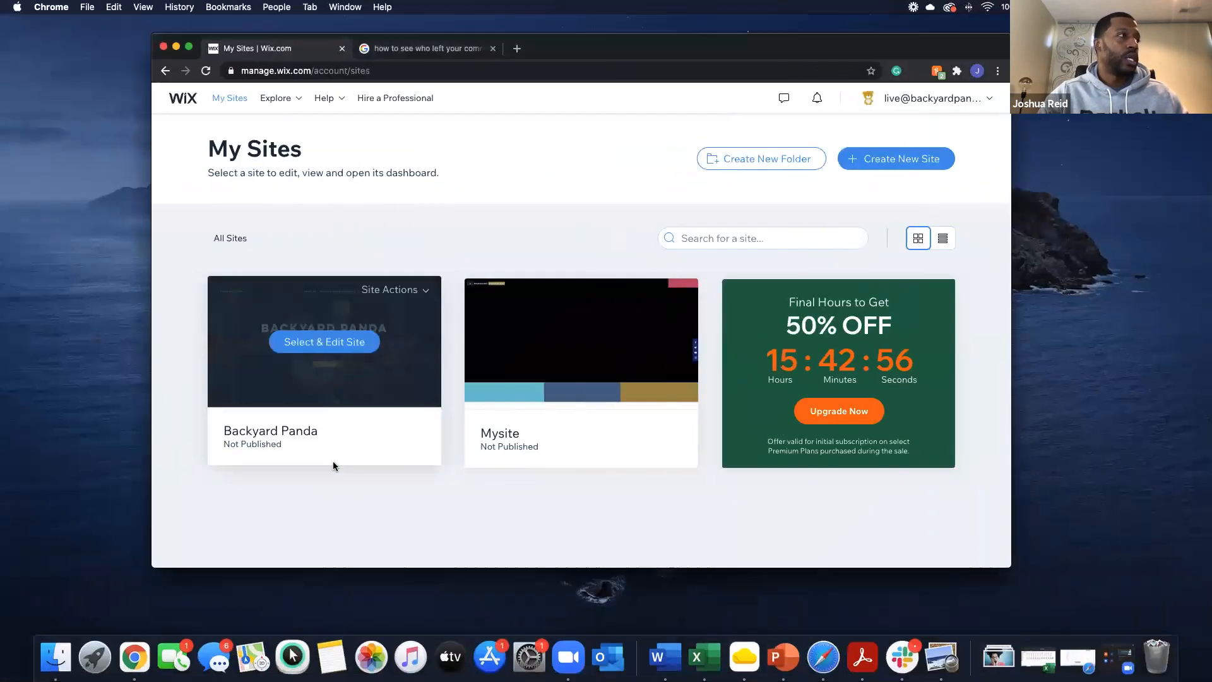
click(189, 47)
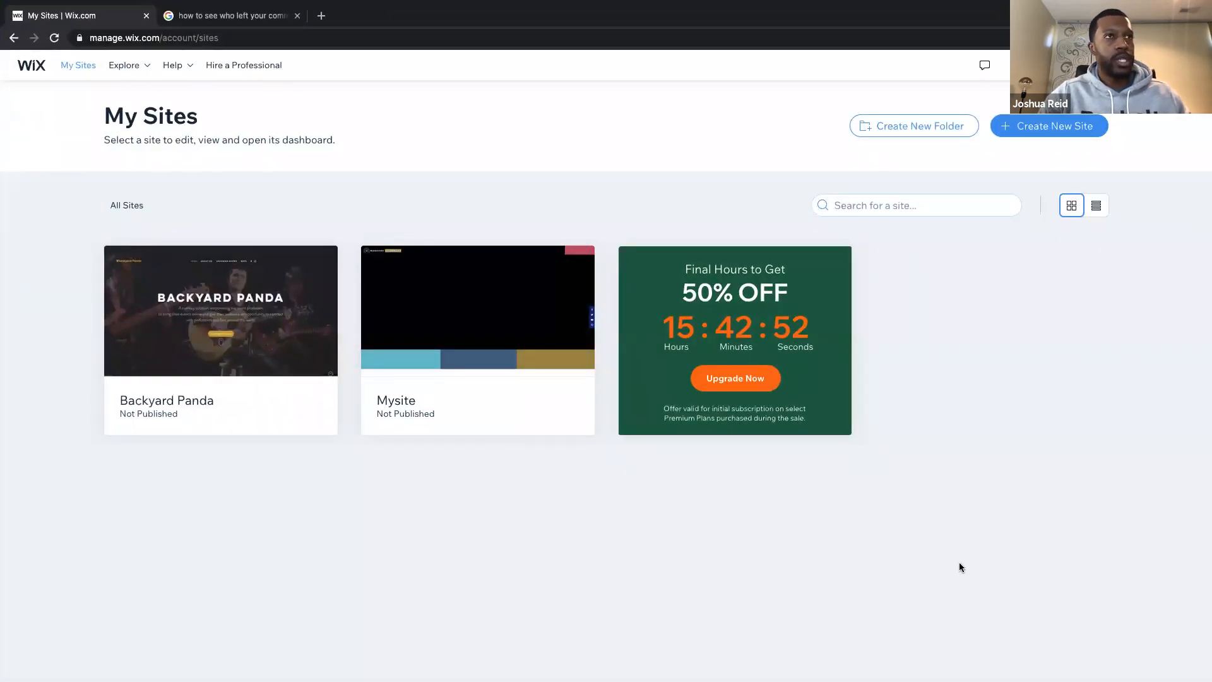
click(1062, 128)
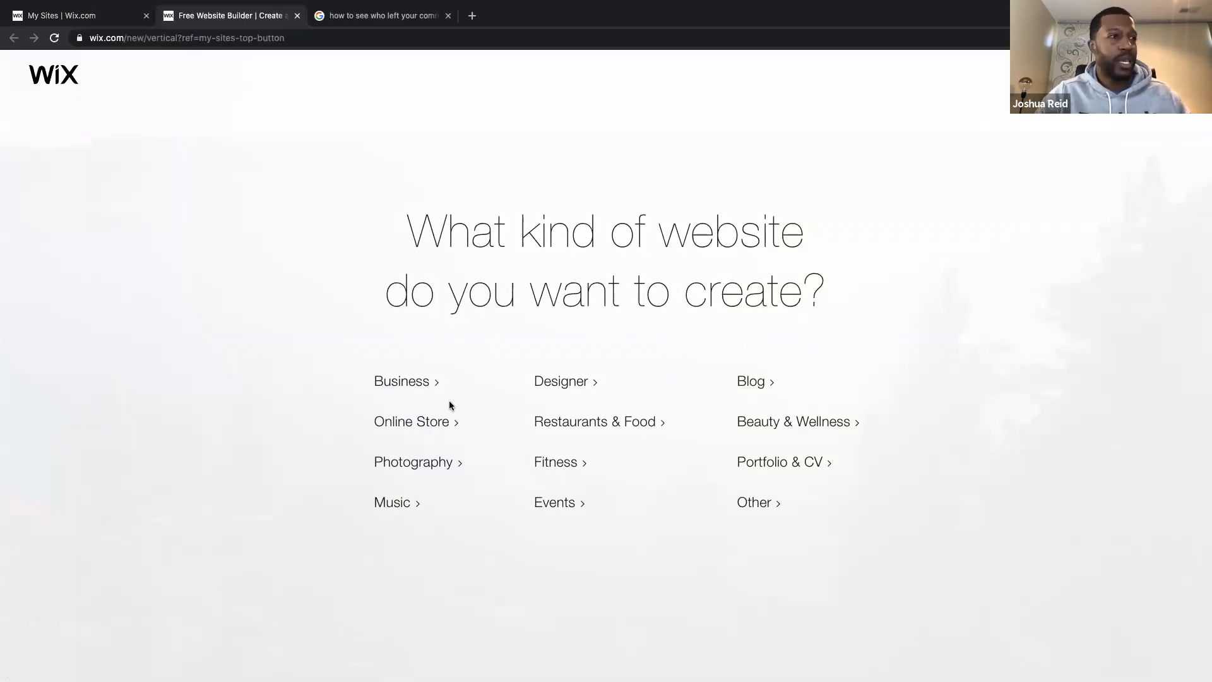
Choose Business as the kind of website and opt to create it with the Editor from a template.
click(419, 389)
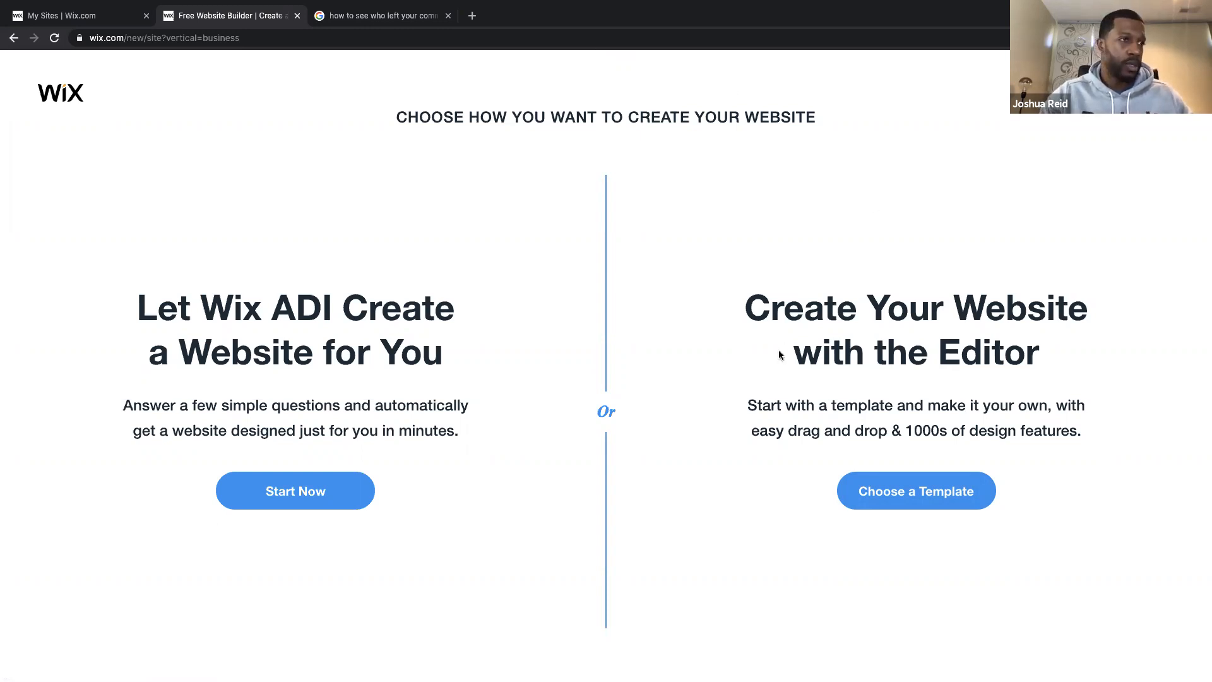
click(909, 491)
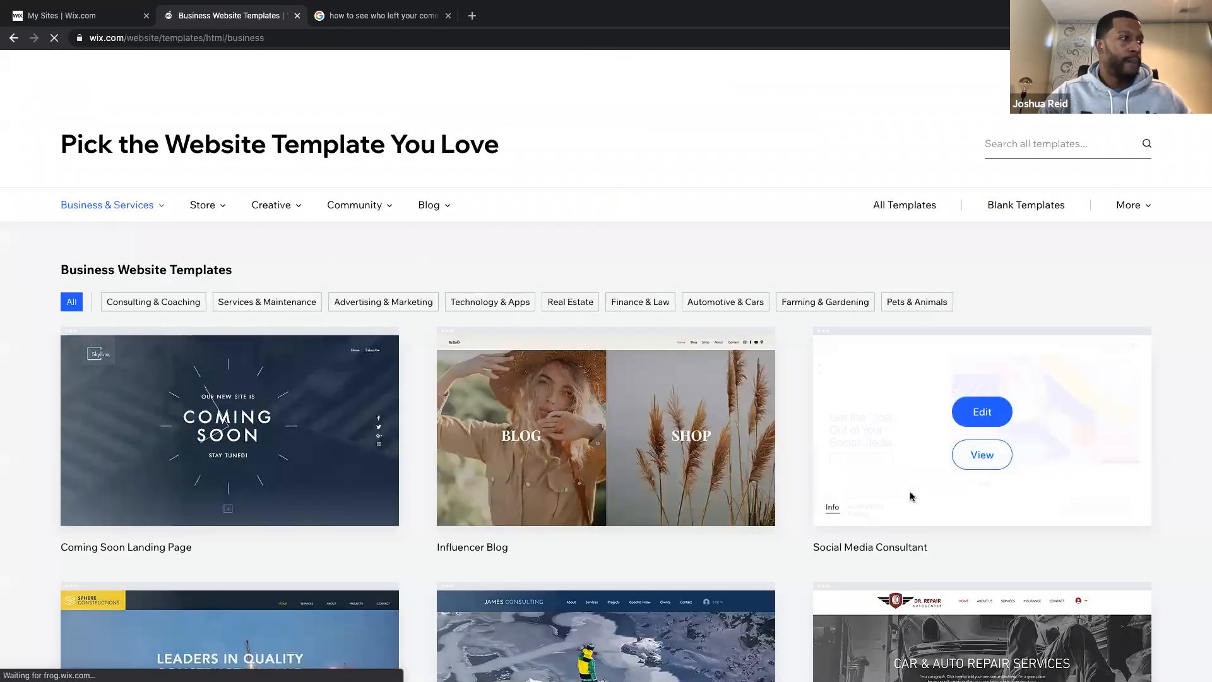
scroll(656, 492, down, 1)
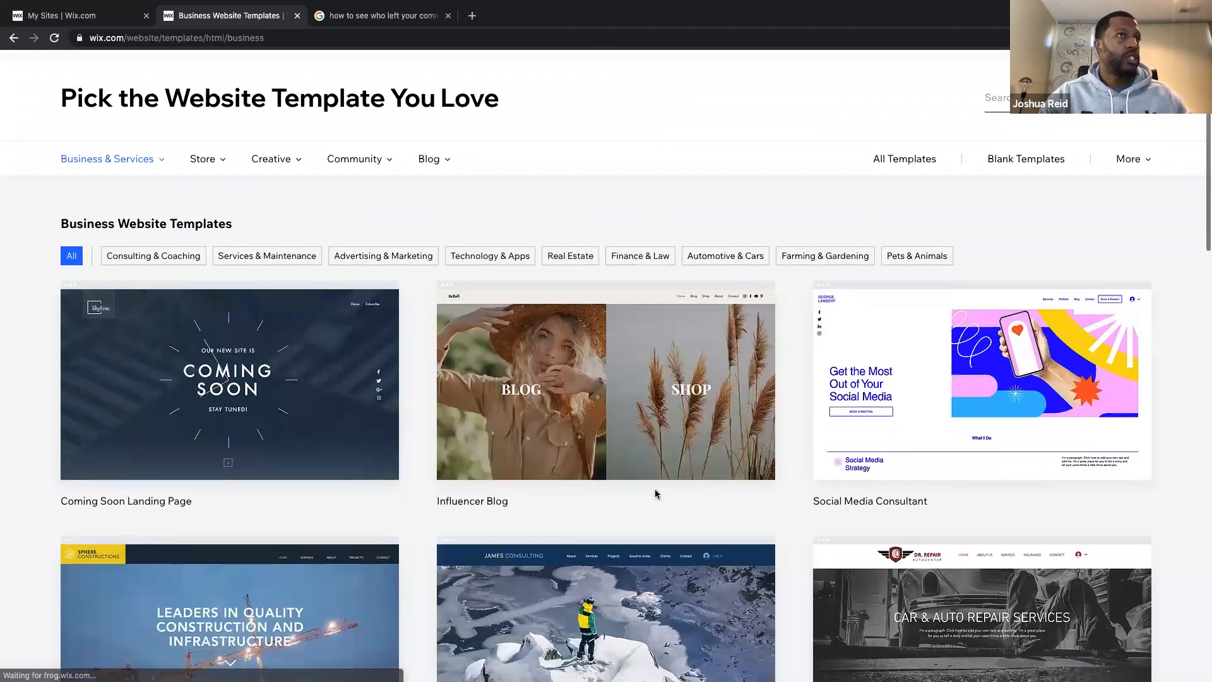
scroll(653, 492, up, 1)
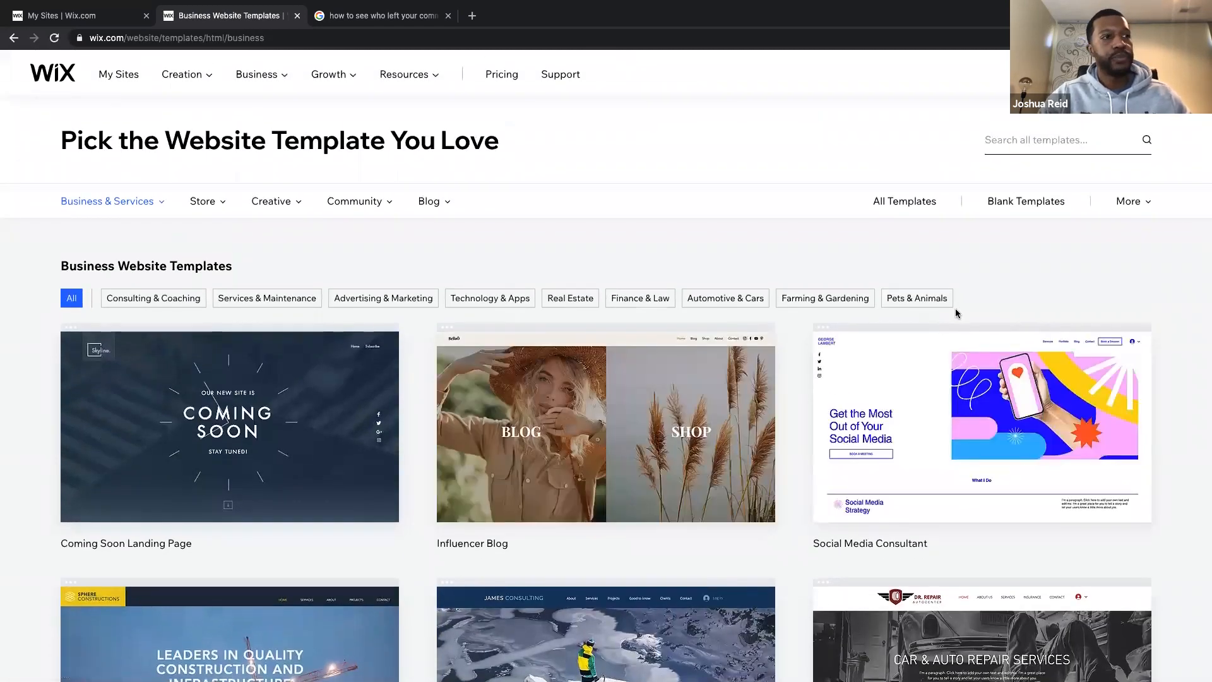
Search all website templates for "podcast" and look through the matching designs.
click(1035, 141)
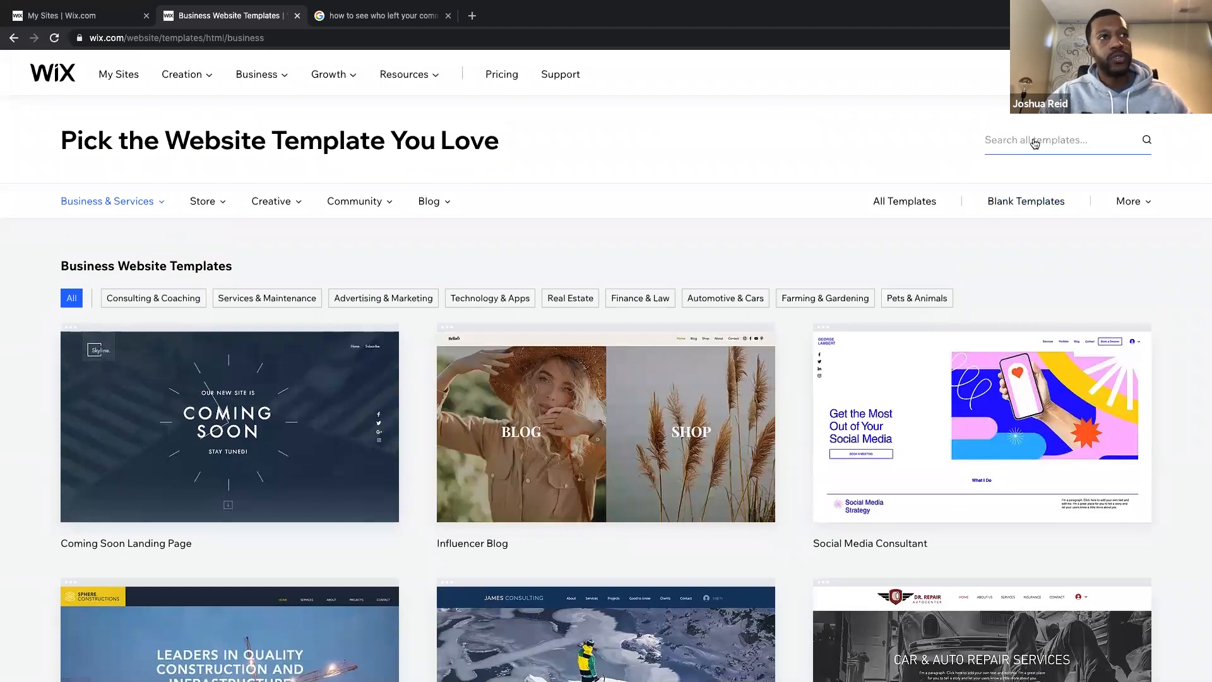
click(1035, 141)
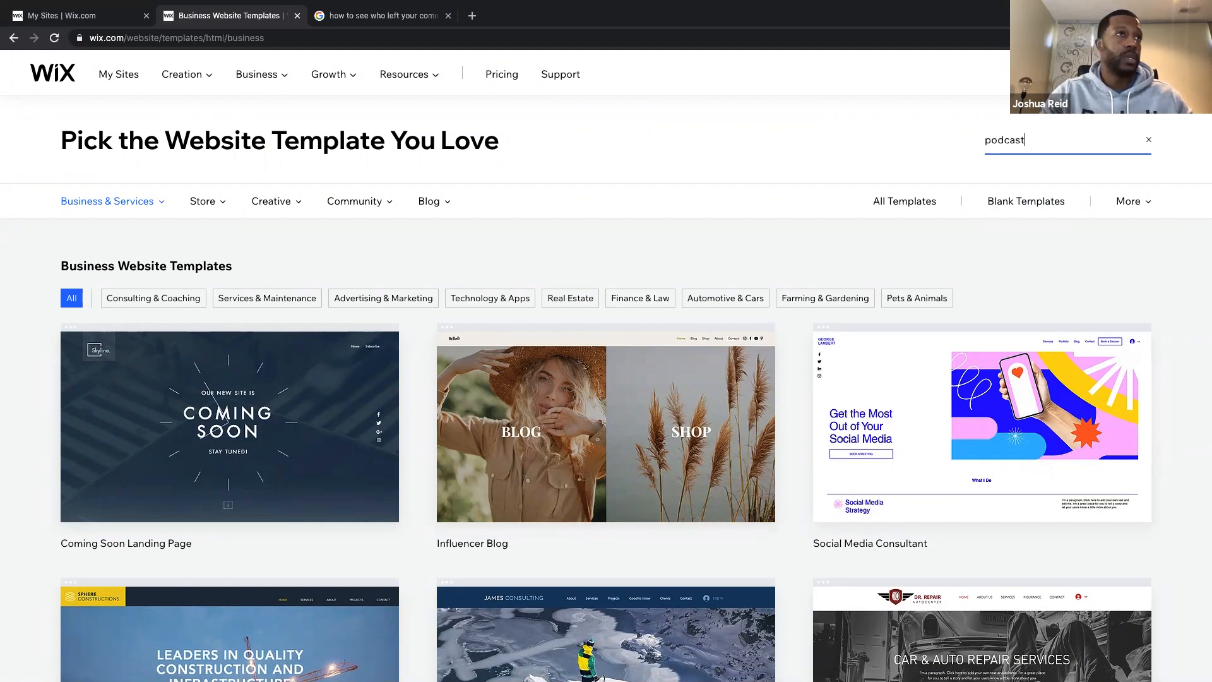
key(Return)
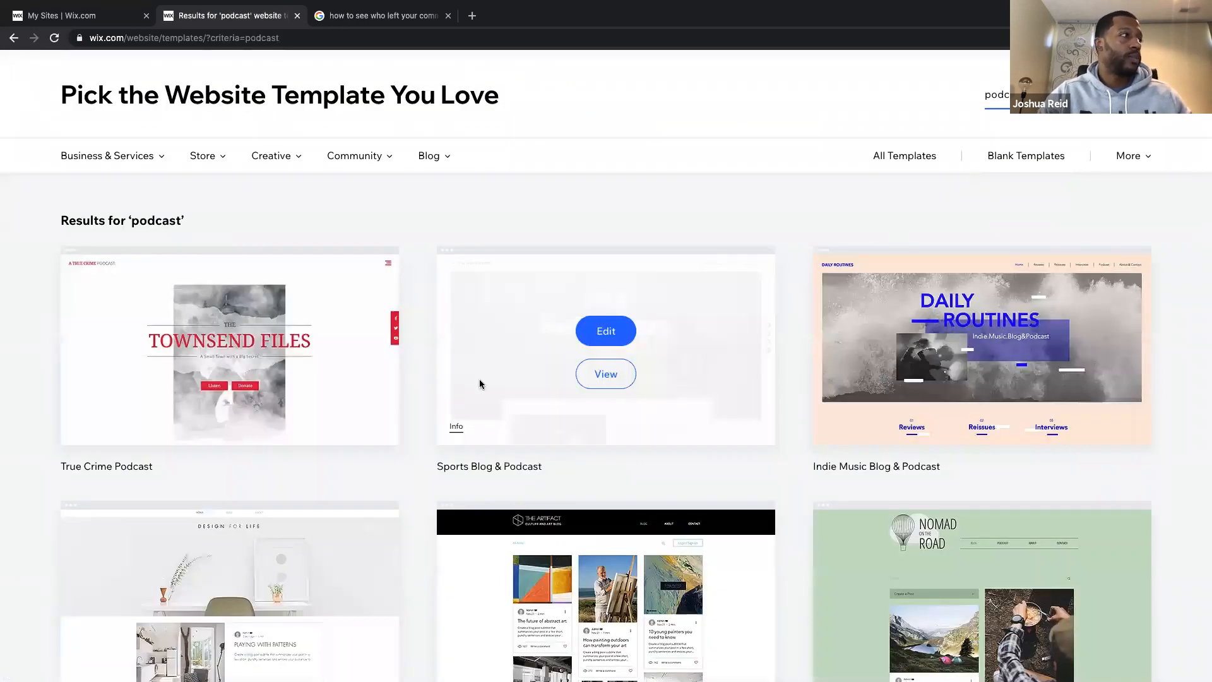
scroll(373, 493, down, 6)
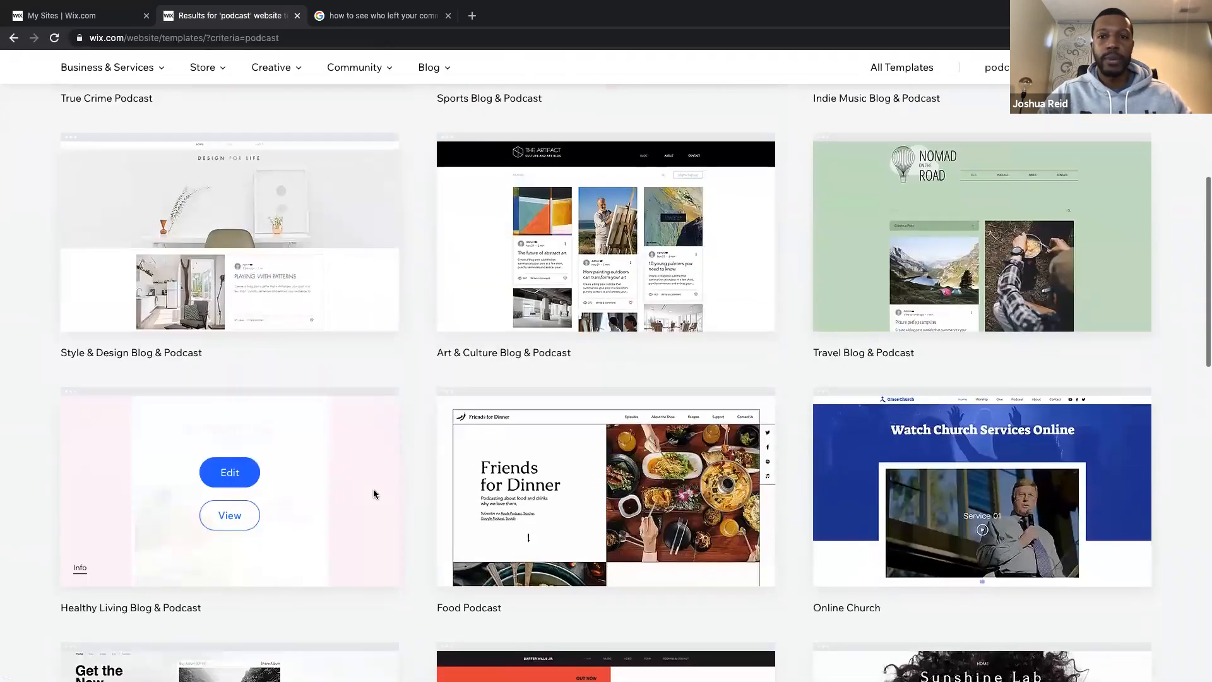
scroll(373, 493, up, 6)
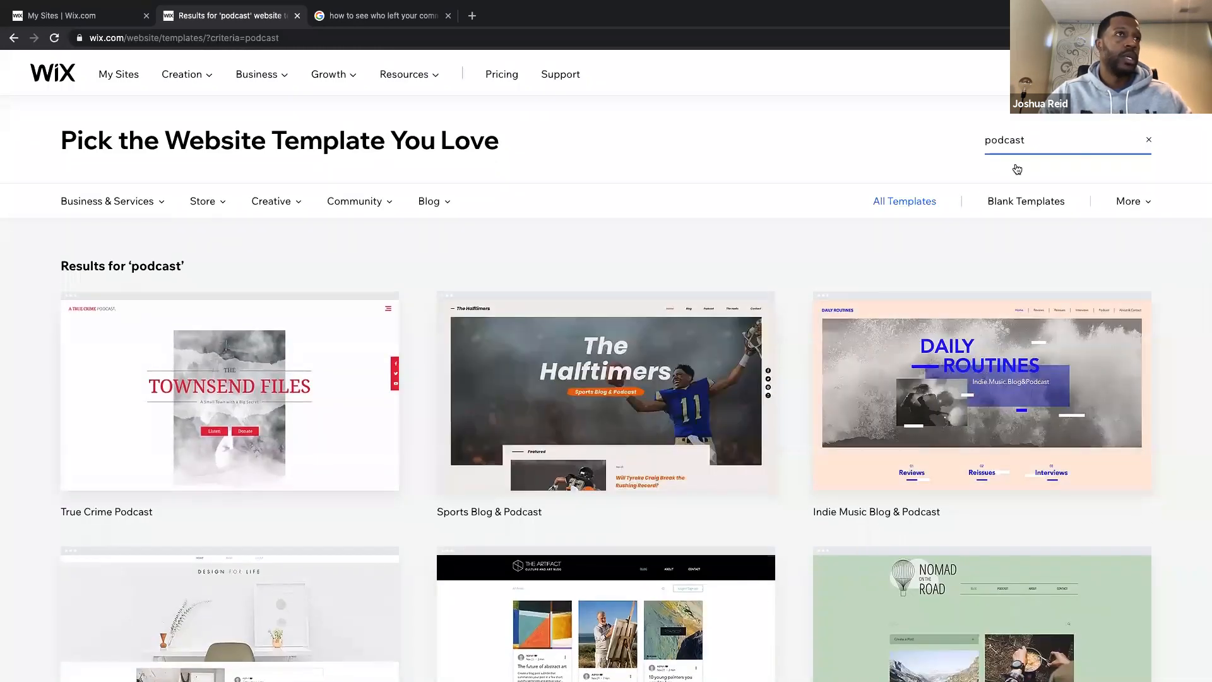
Replace the template search term with "bakery" and run the search.
double_click(1039, 140)
text(bakery)
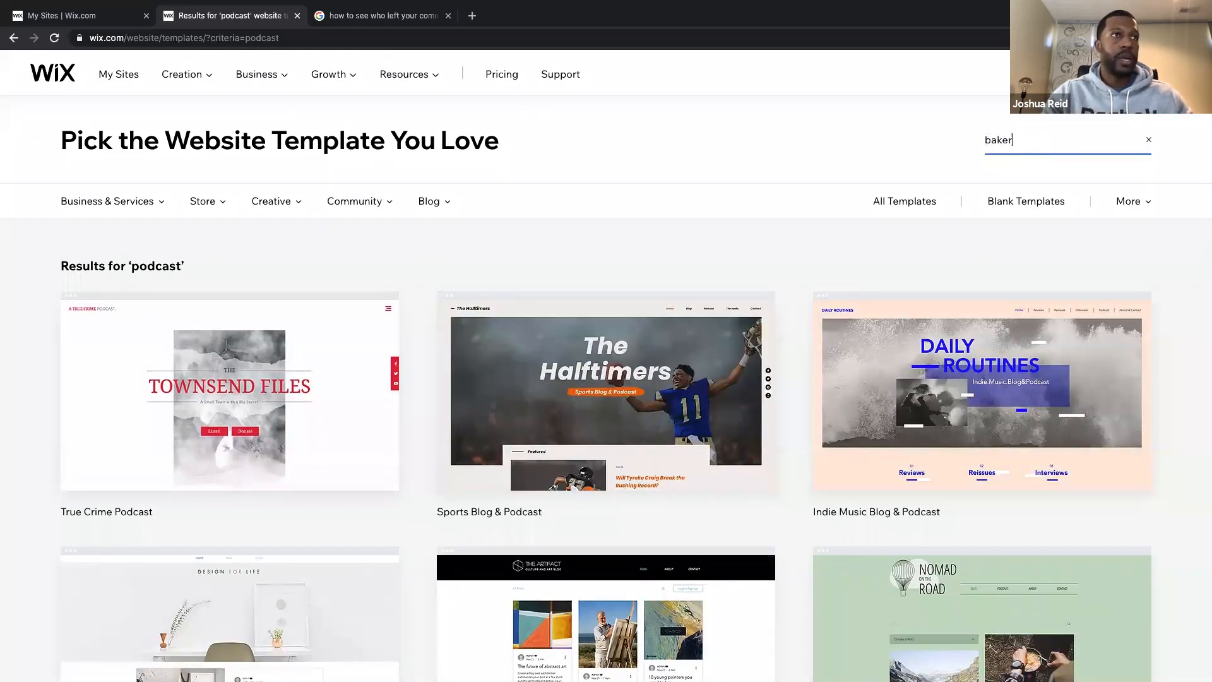
key(Return)
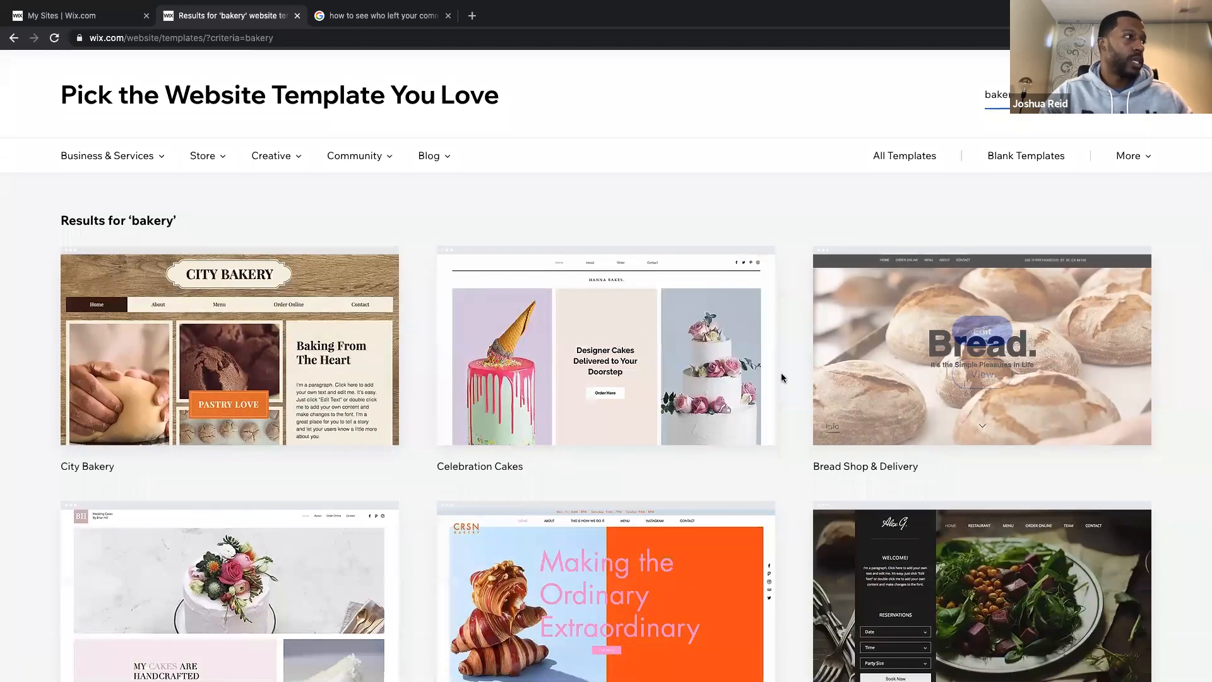
Open the full demo of the Celebration Cakes template and dismiss the prompt to edit the site.
mouse_move(608, 428)
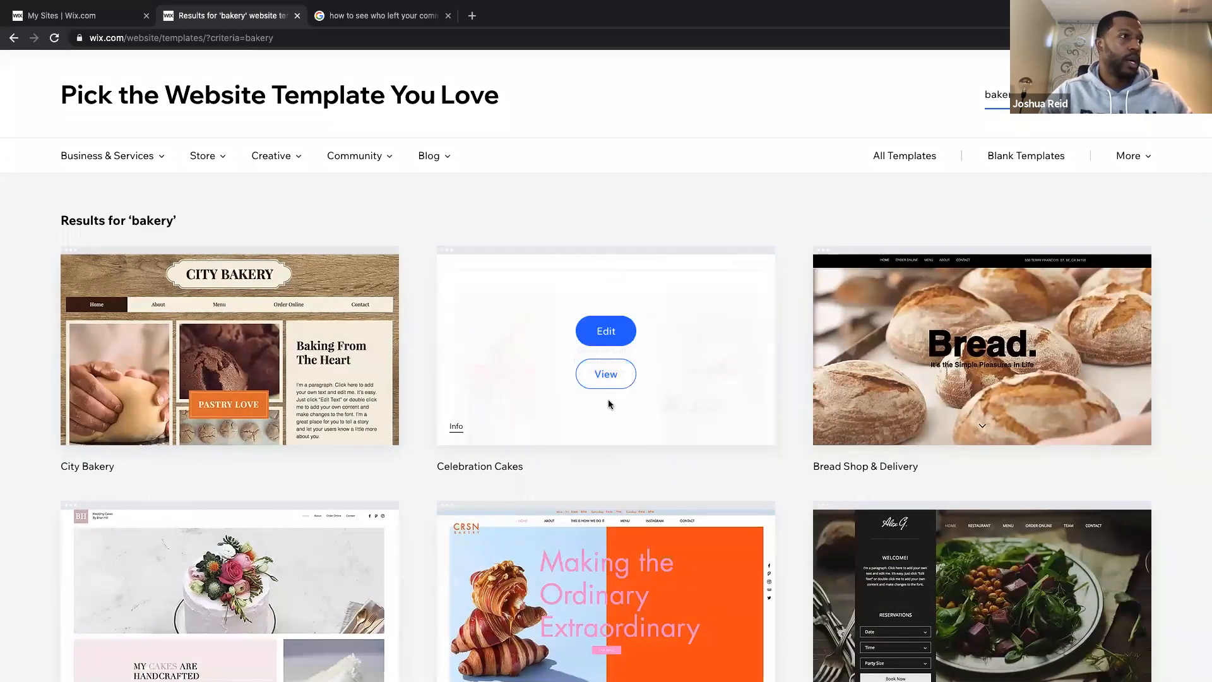
click(615, 378)
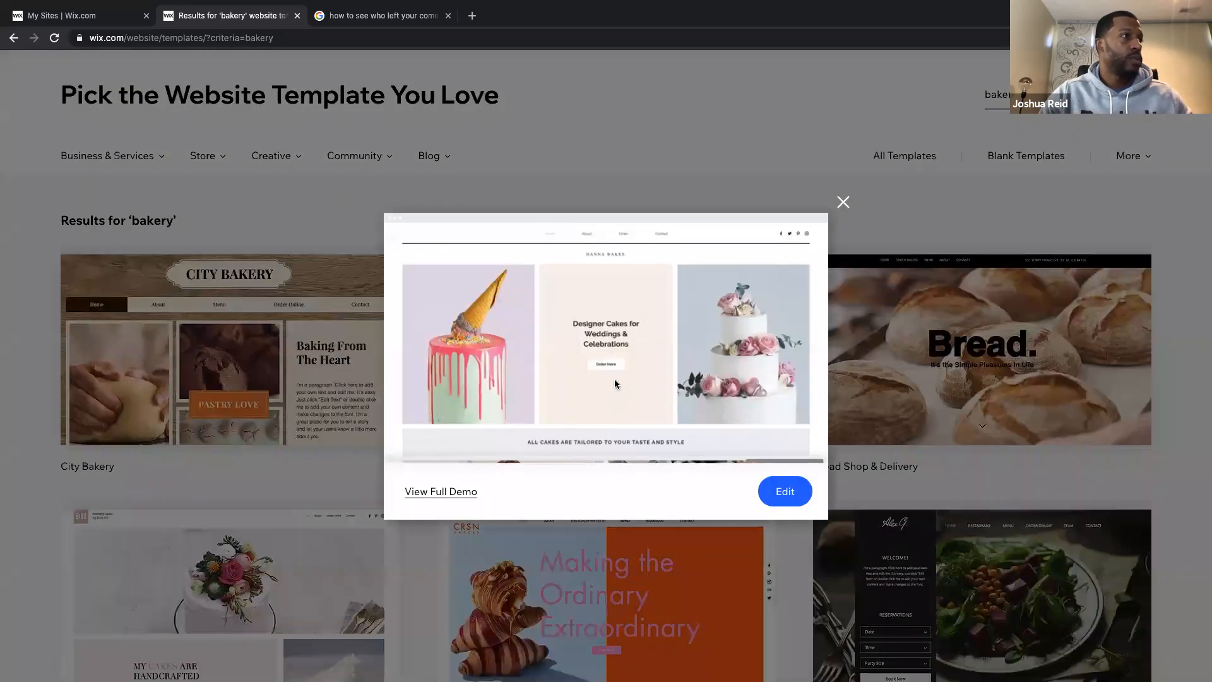
click(448, 491)
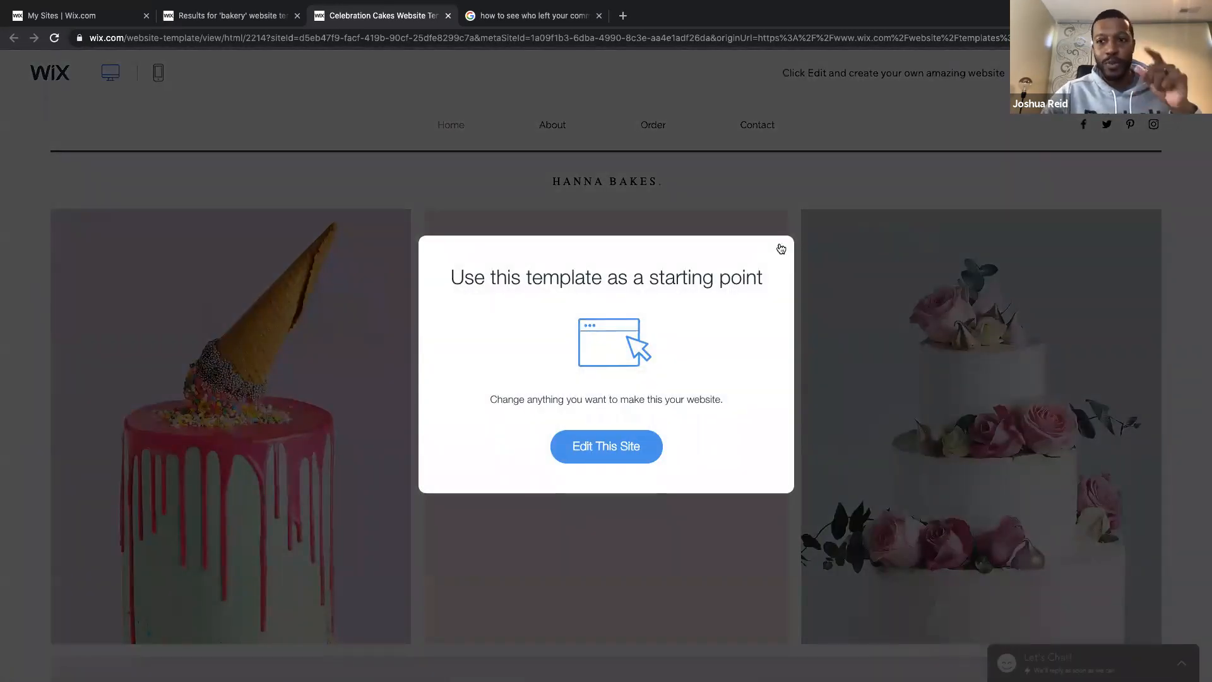
click(781, 248)
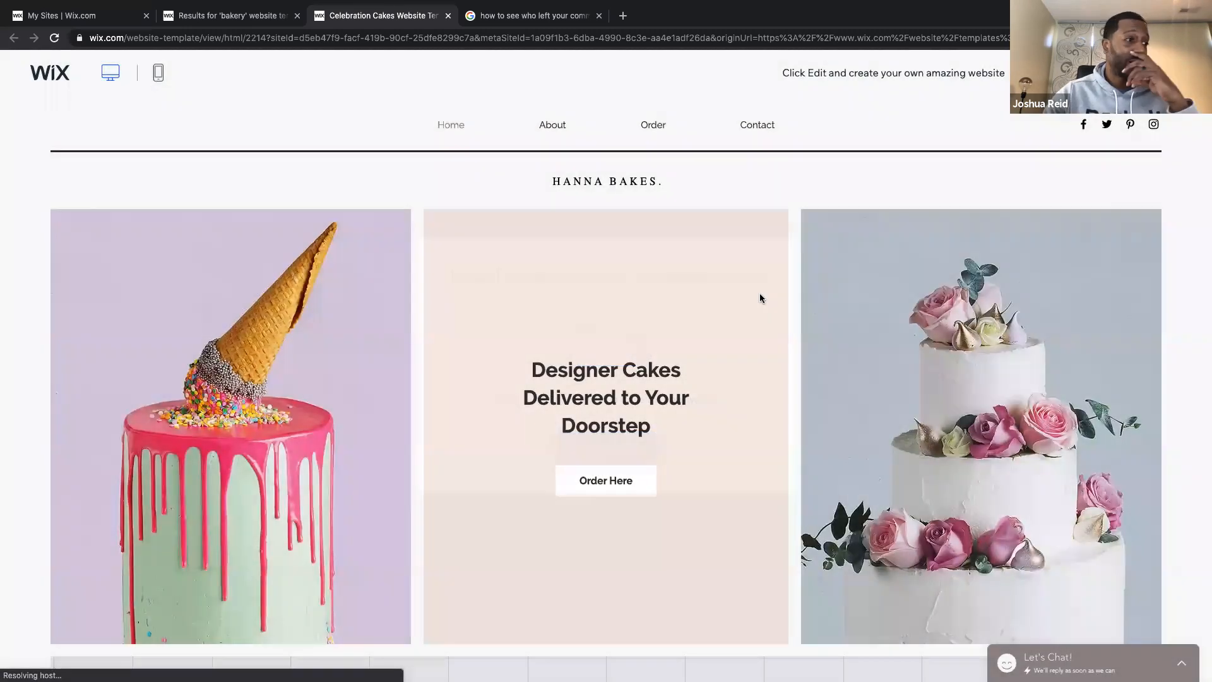
Look through the Celebration Cakes demo's home page down to its newsletter sign-up and footer.
scroll(746, 381, down, 9)
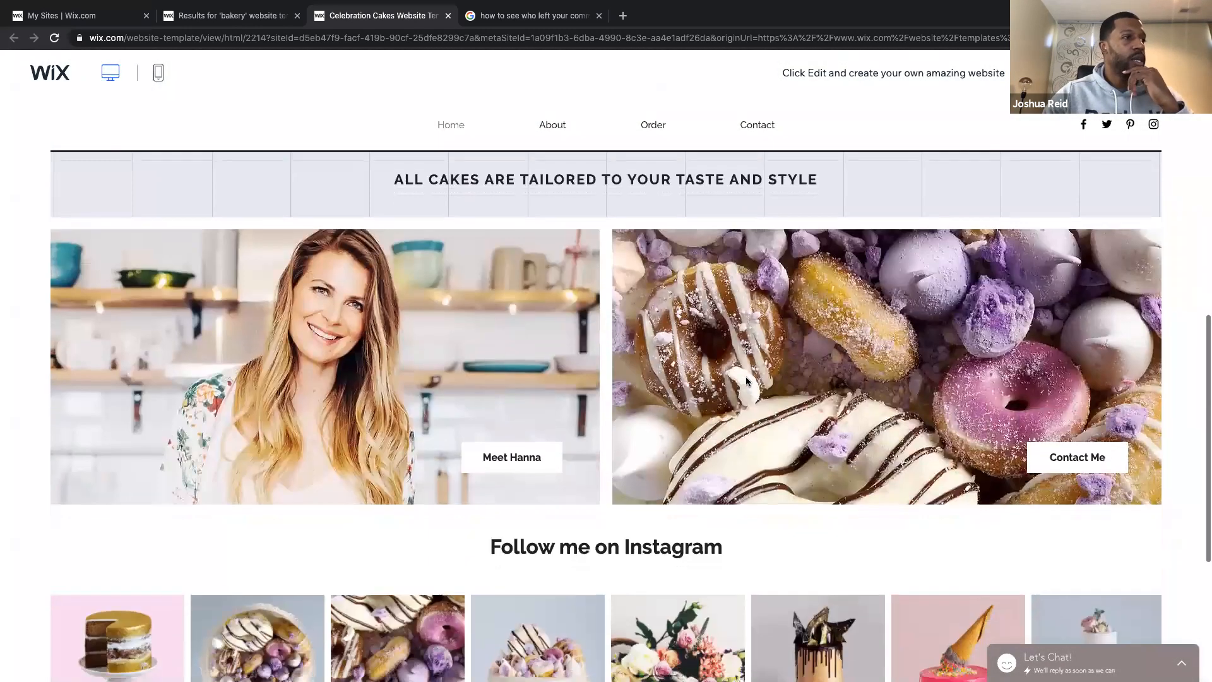
scroll(745, 379, down, 4)
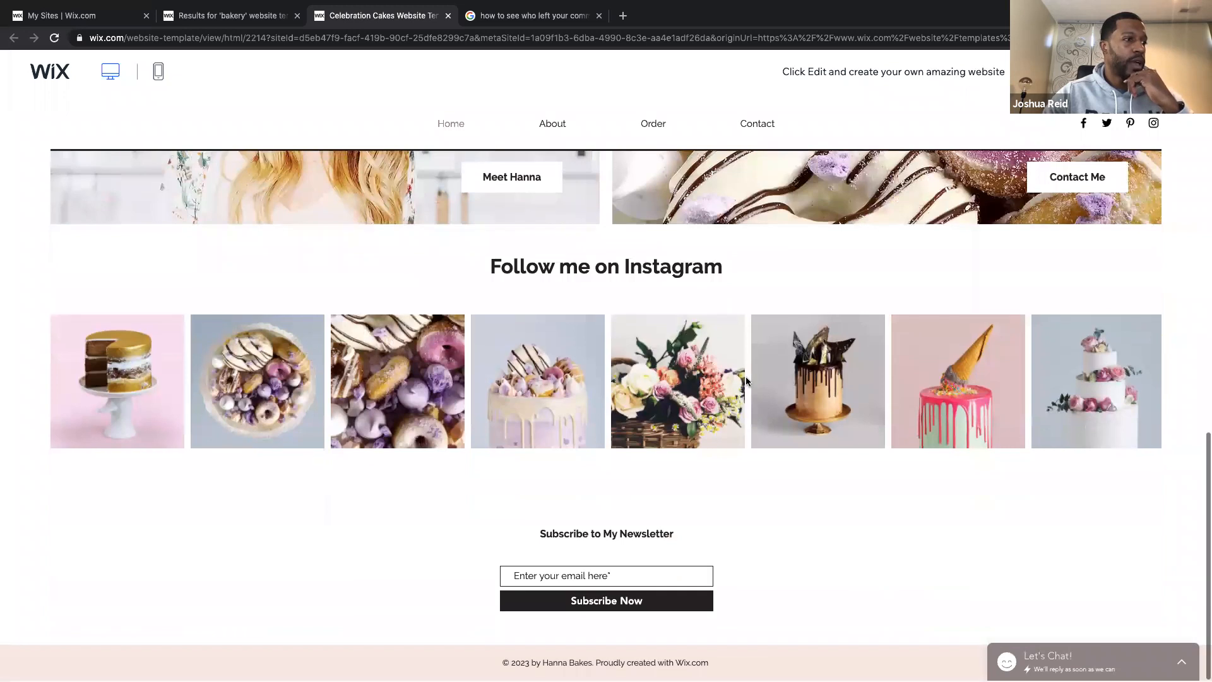
scroll(745, 377, up, 15)
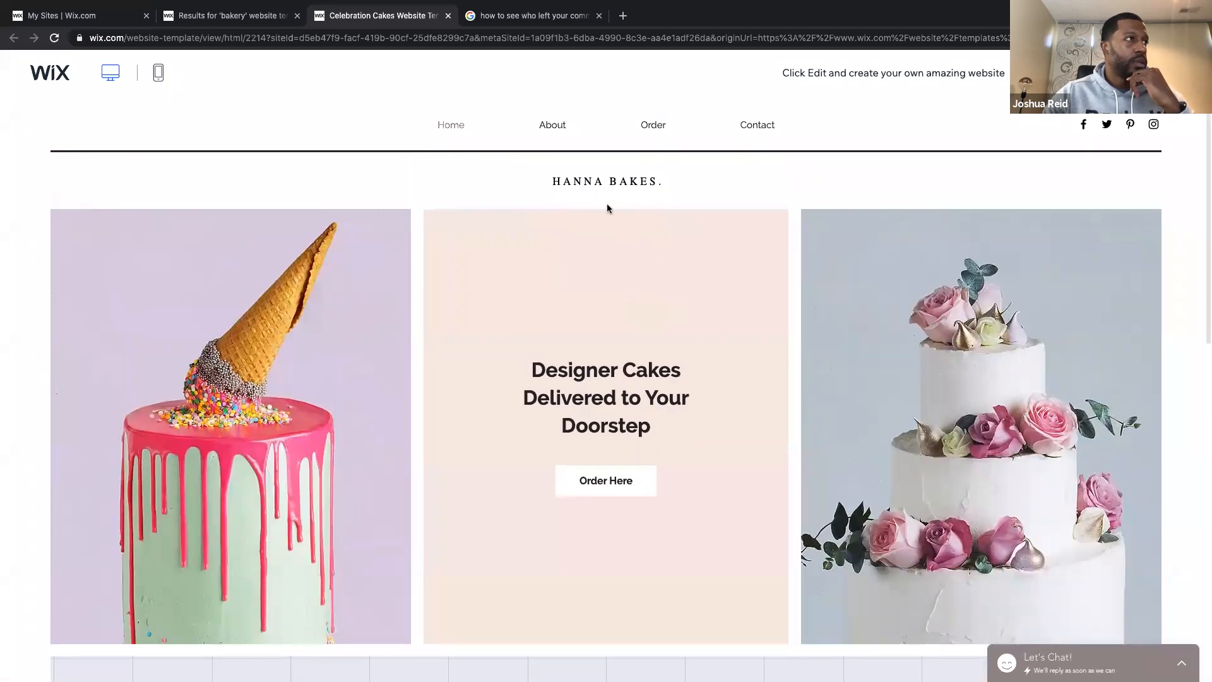
View the demo site's About page and examine its profile text and newsletter section.
click(560, 132)
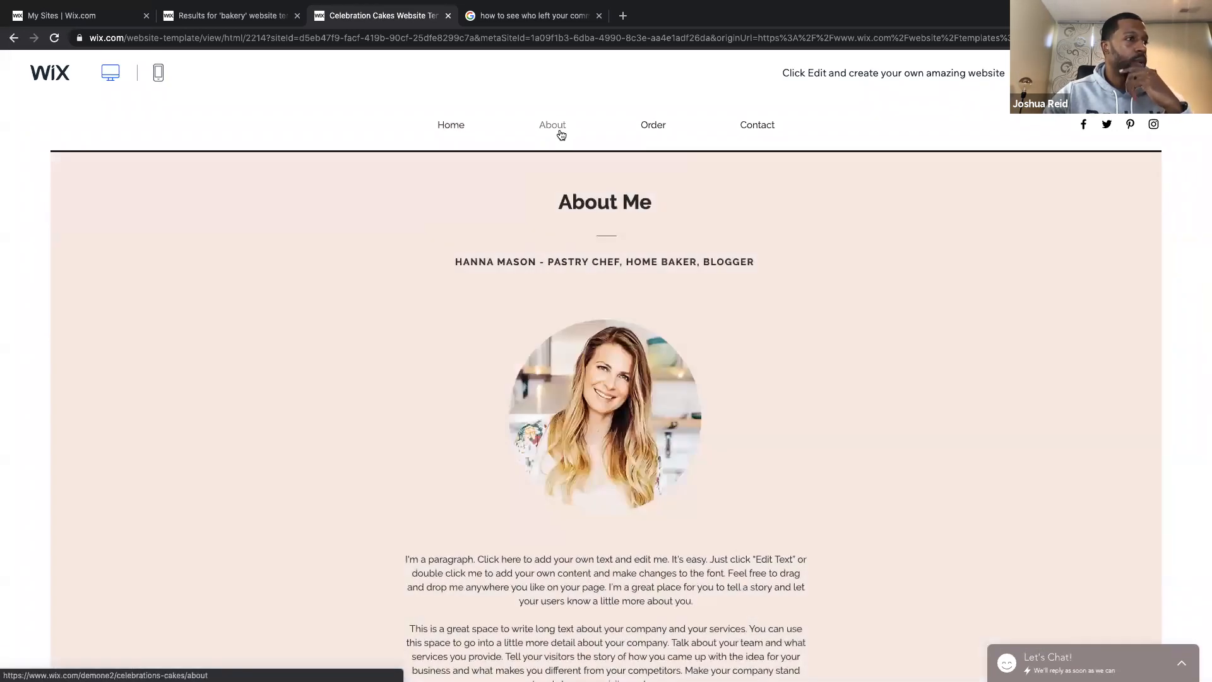
scroll(557, 345, down, 1)
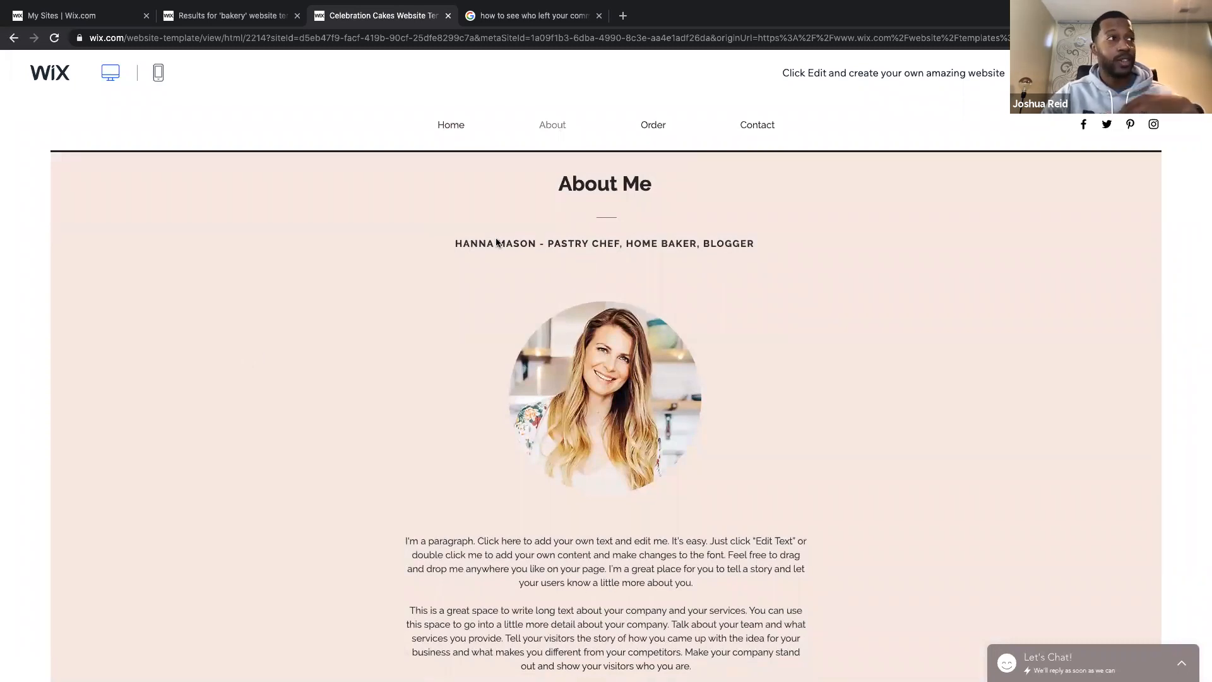
scroll(588, 413, down, 4)
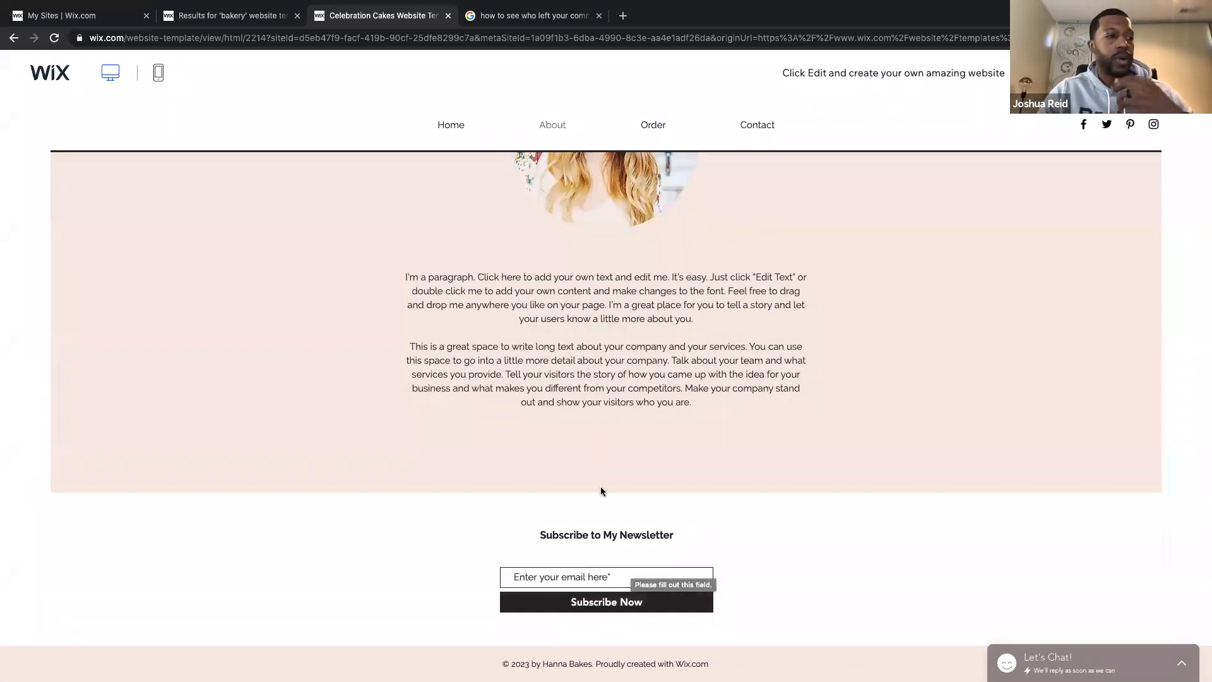
scroll(600, 486, up, 4)
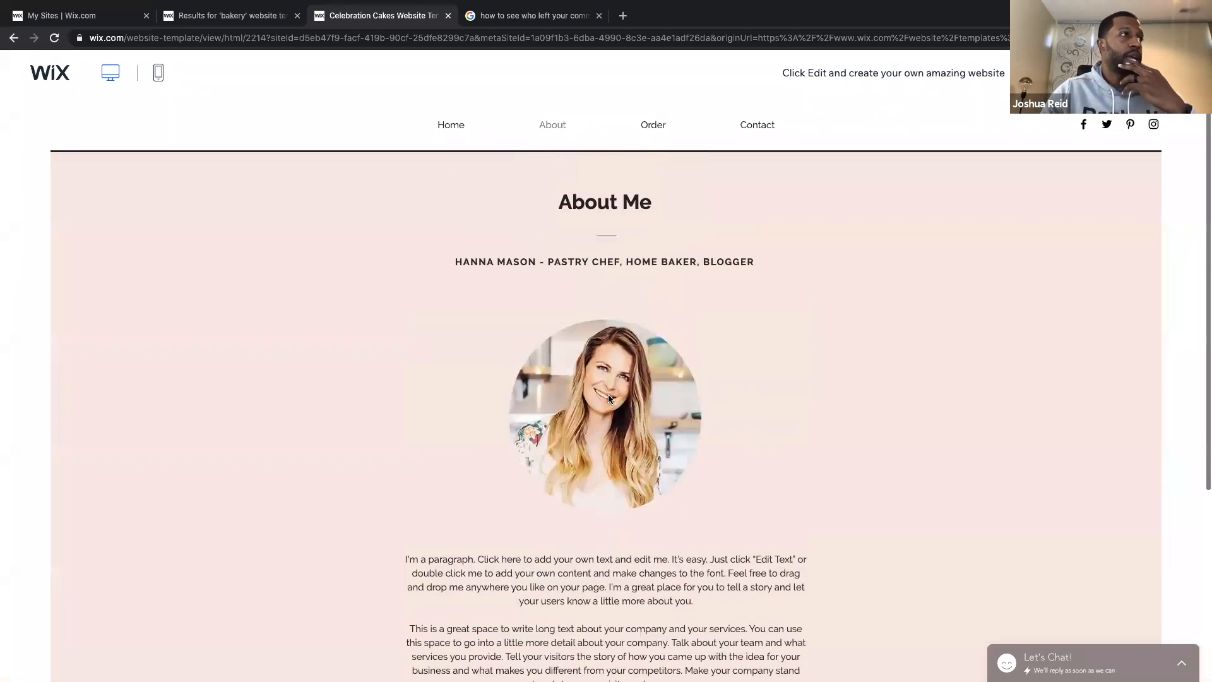
View the demo site's Order page and examine its wedding cakes menu and ordering layout.
click(652, 128)
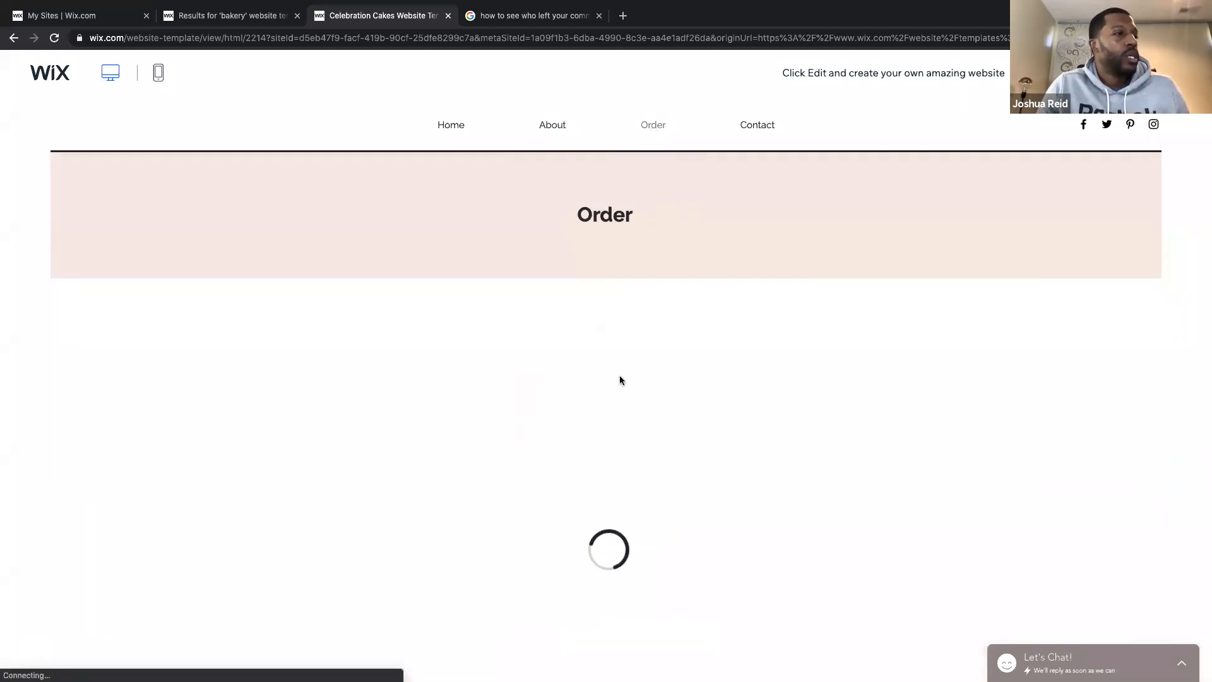
scroll(566, 621, down, 3)
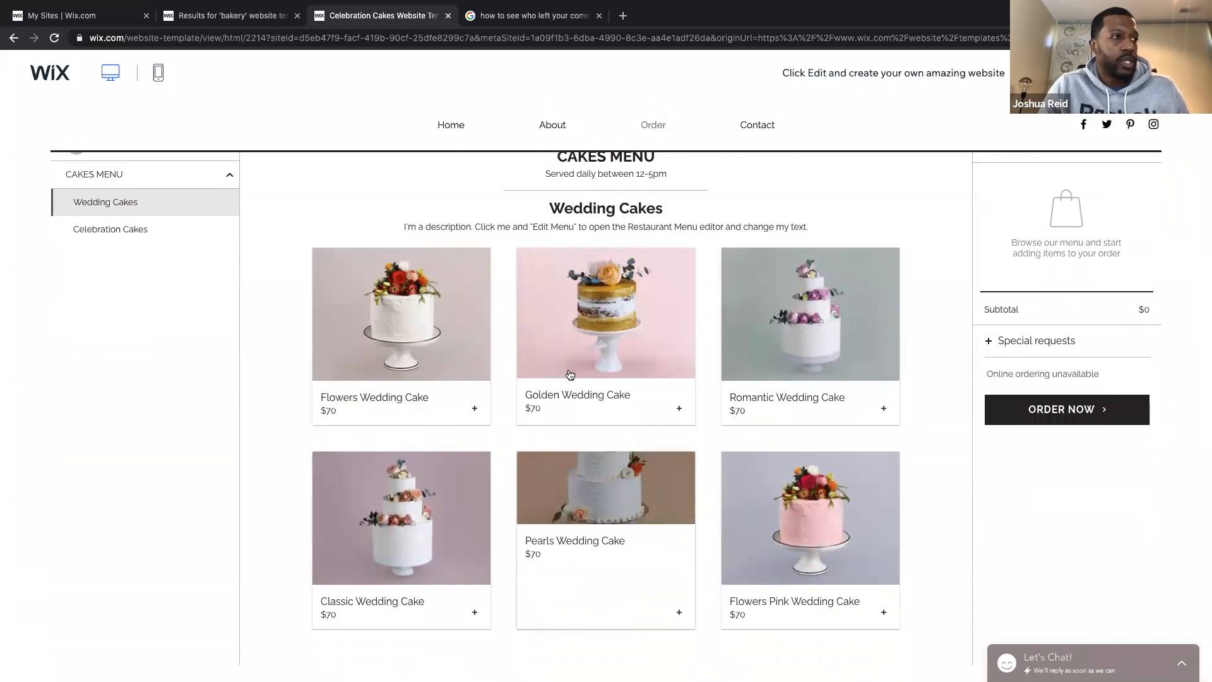
scroll(618, 481, up, 3)
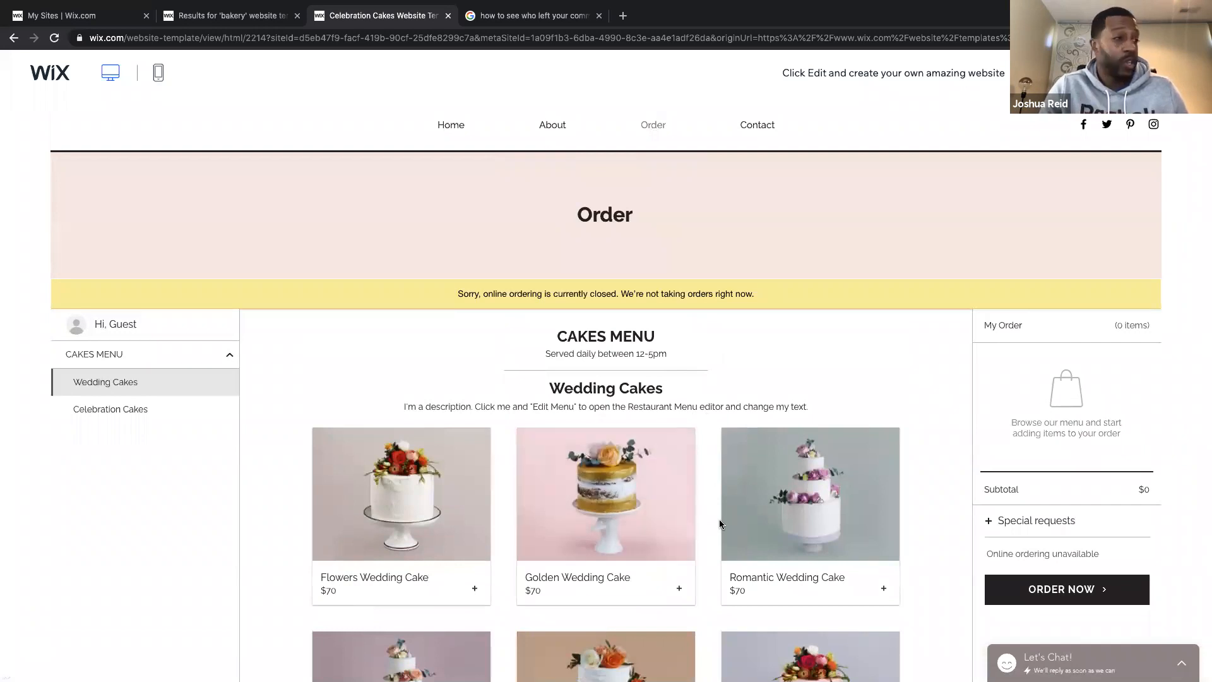
scroll(638, 536, down, 2)
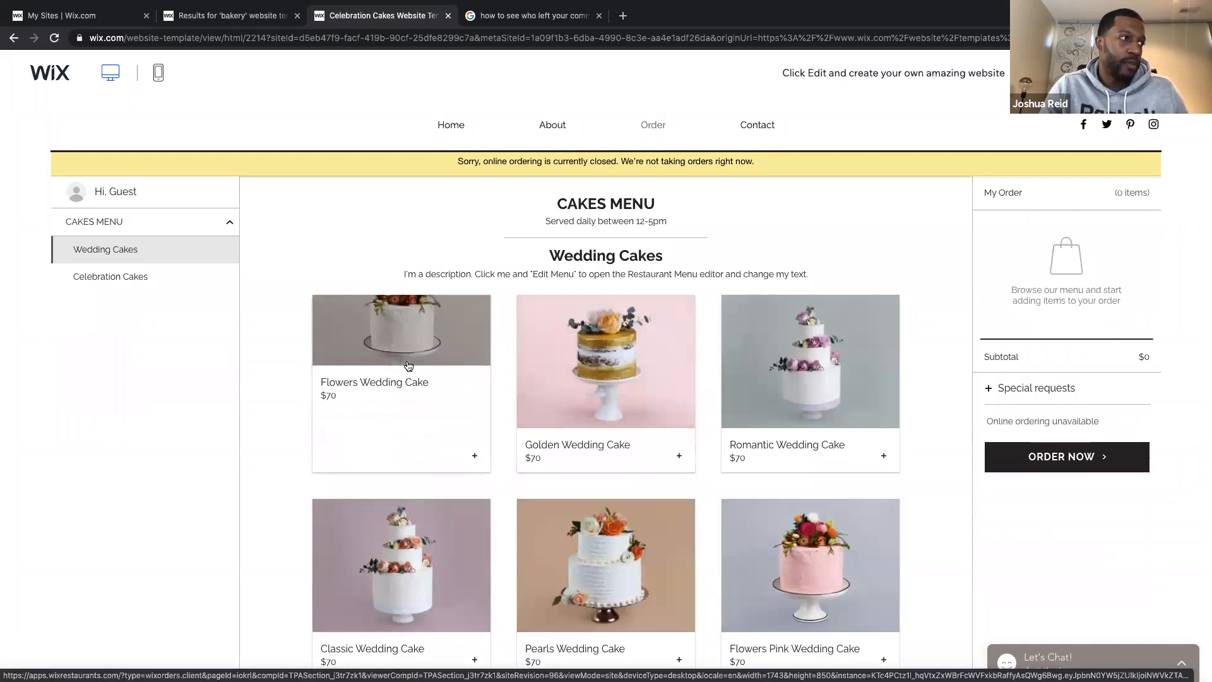
scroll(642, 537, up, 2)
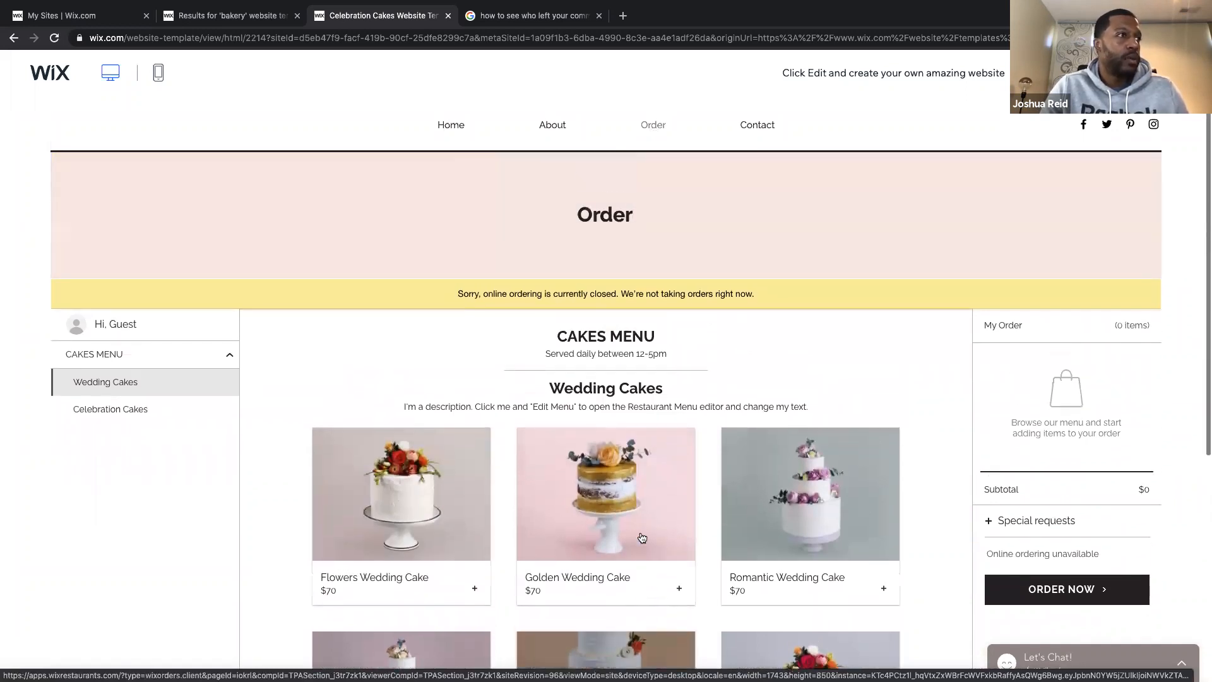
View the demo site's Contact page briefly and go back to its Home page to review it again.
click(763, 124)
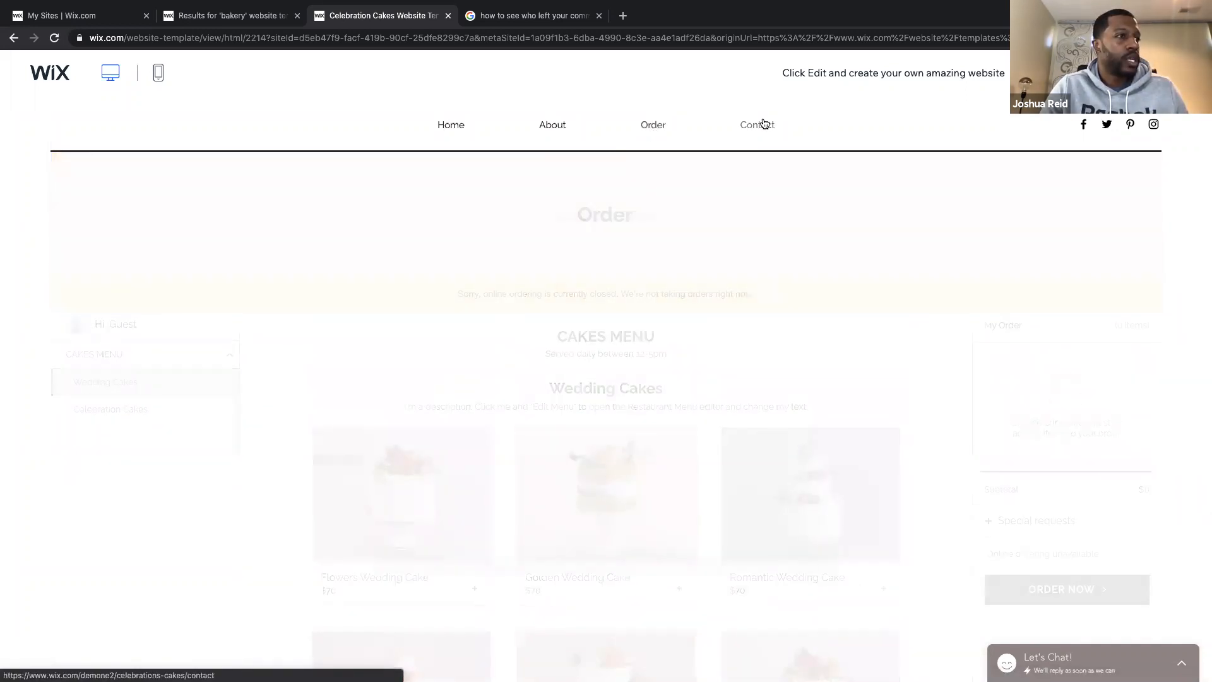
click(454, 129)
scroll(452, 337, down, 2)
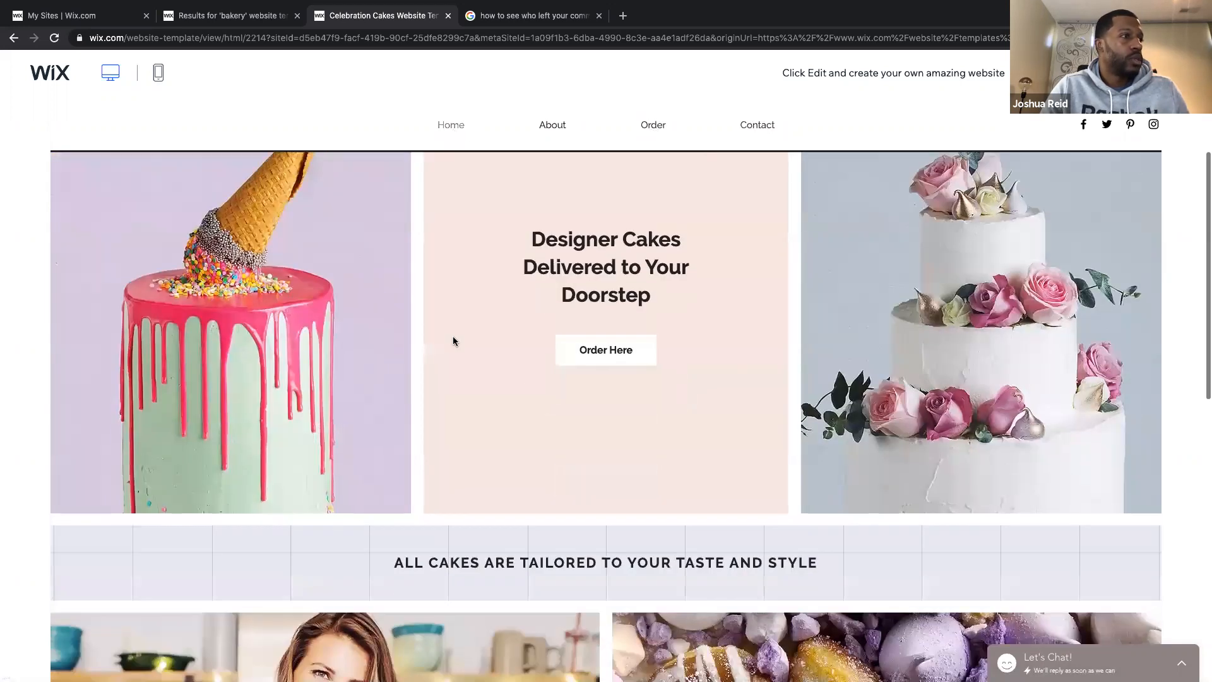
scroll(452, 337, down, 1)
scroll(453, 340, up, 3)
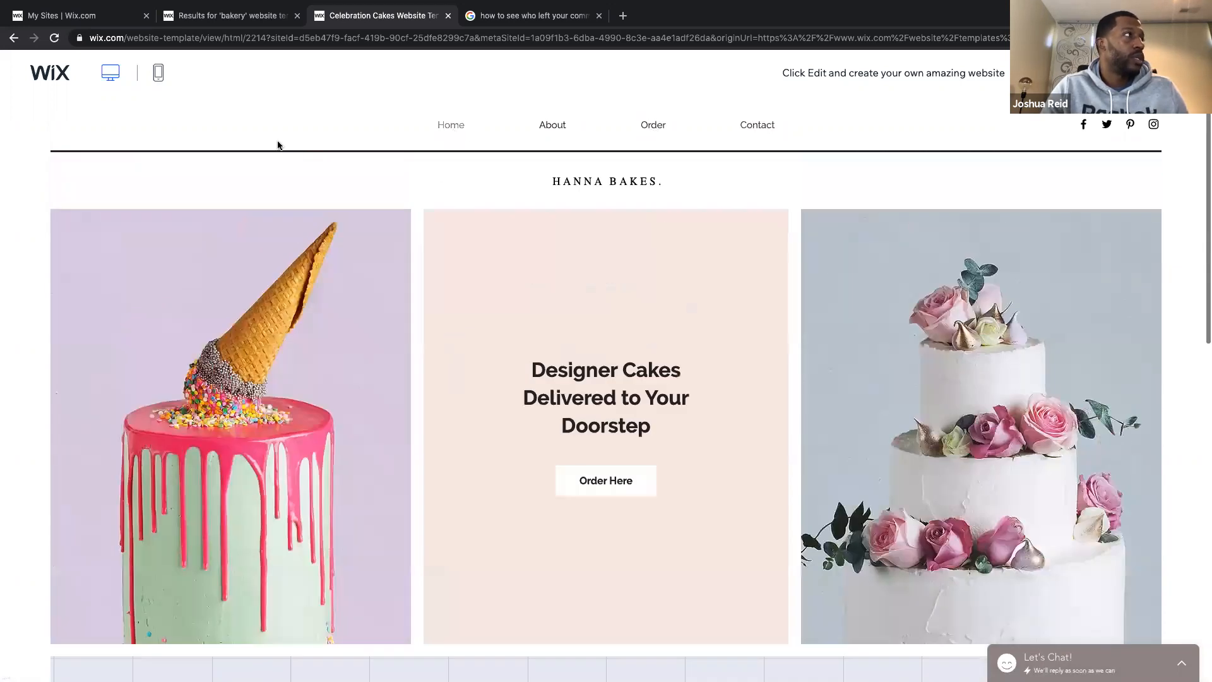
Return to the bakery template results and look over the other designs.
click(232, 17)
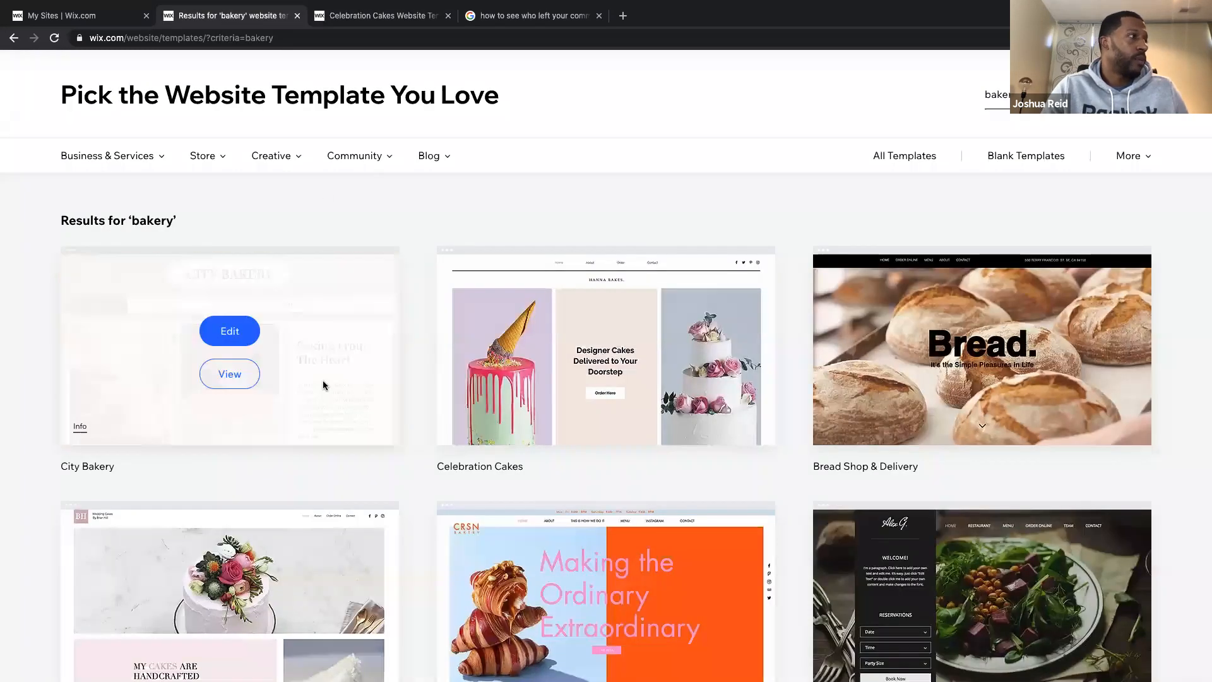
scroll(442, 451, down, 2)
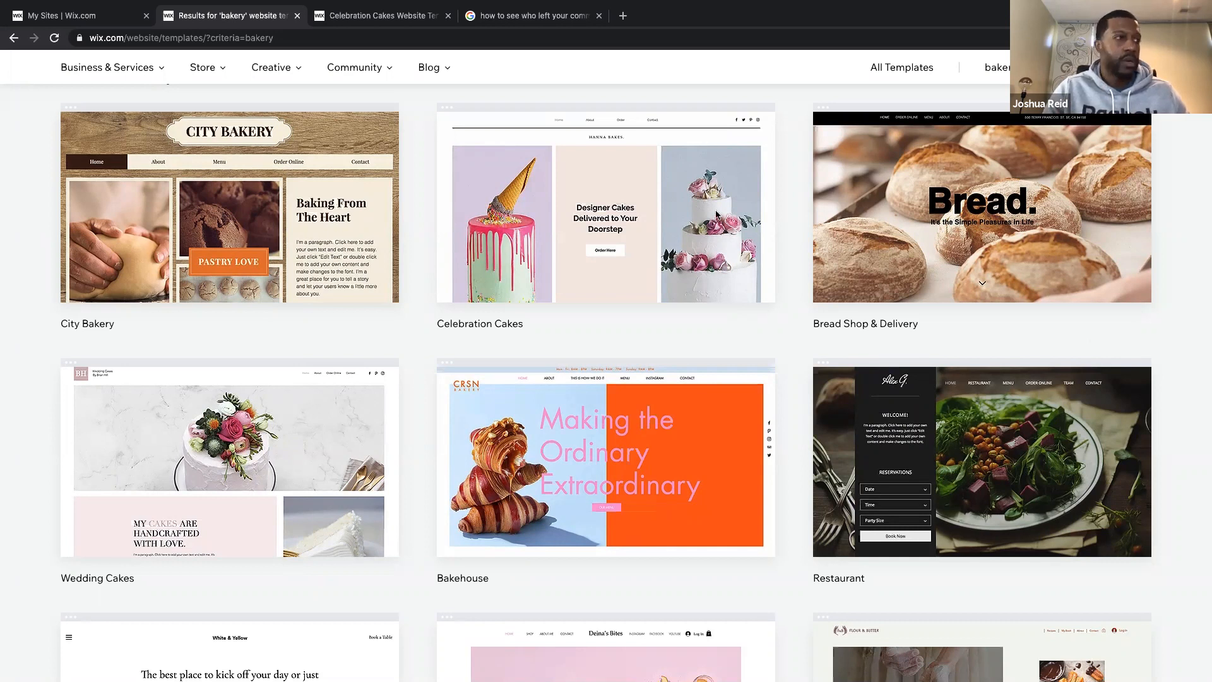
scroll(767, 230, up, 3)
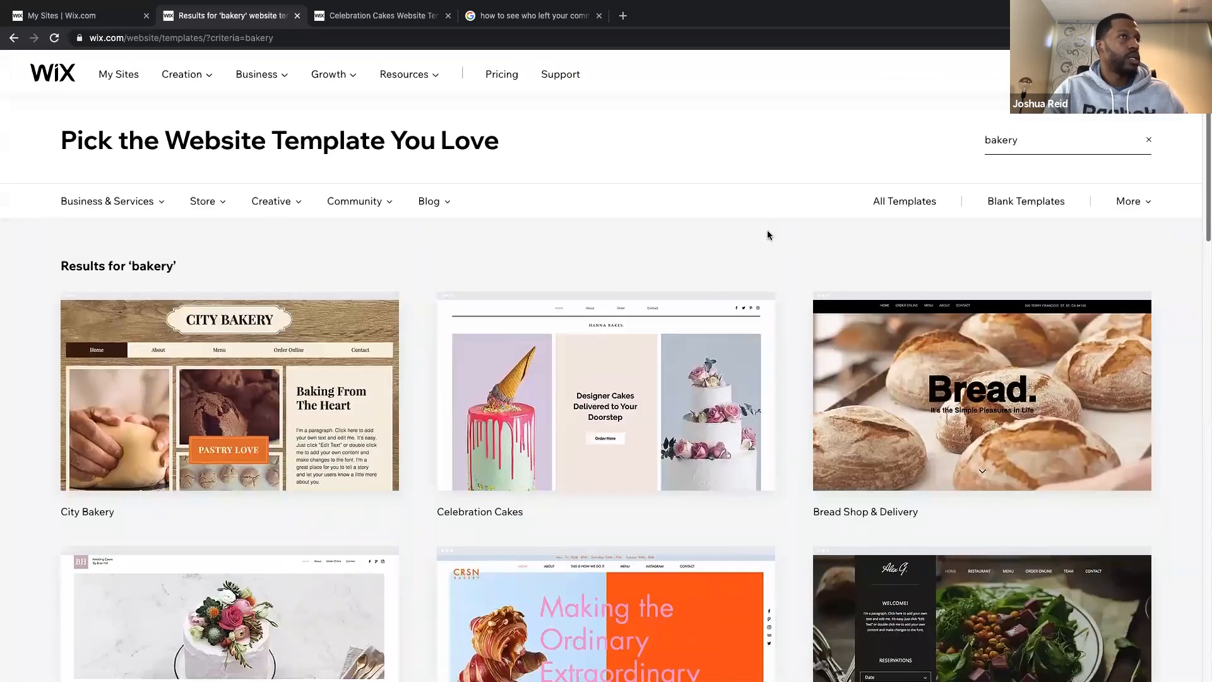
Search the website templates for "education" in place of the bakery search.
double_click(1030, 143)
text(educatiion)
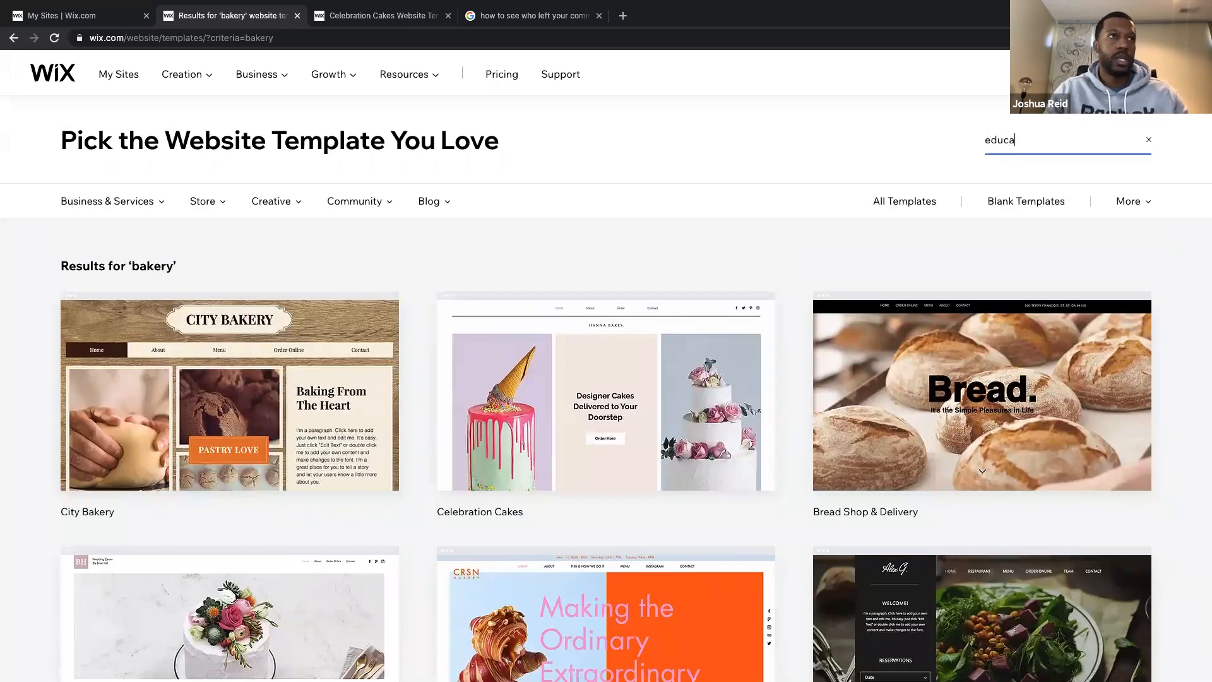
key(Return)
key(BackSpace)
key(BackSpace)
key(BackSpace)
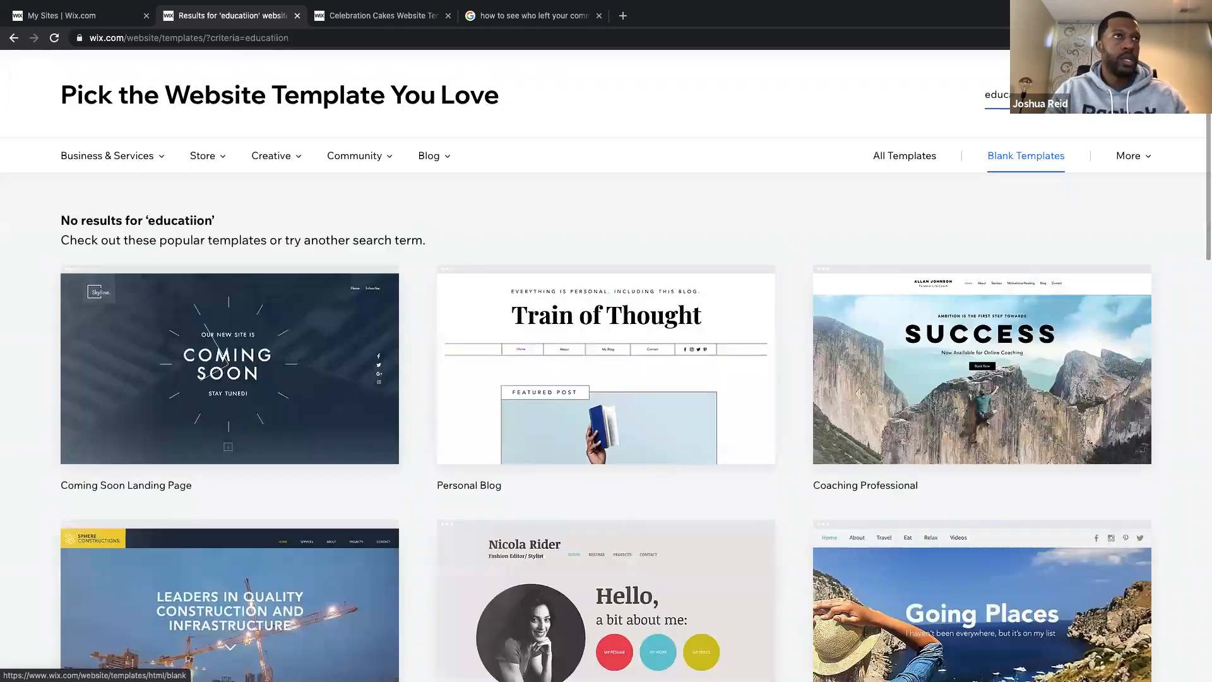
text(on)
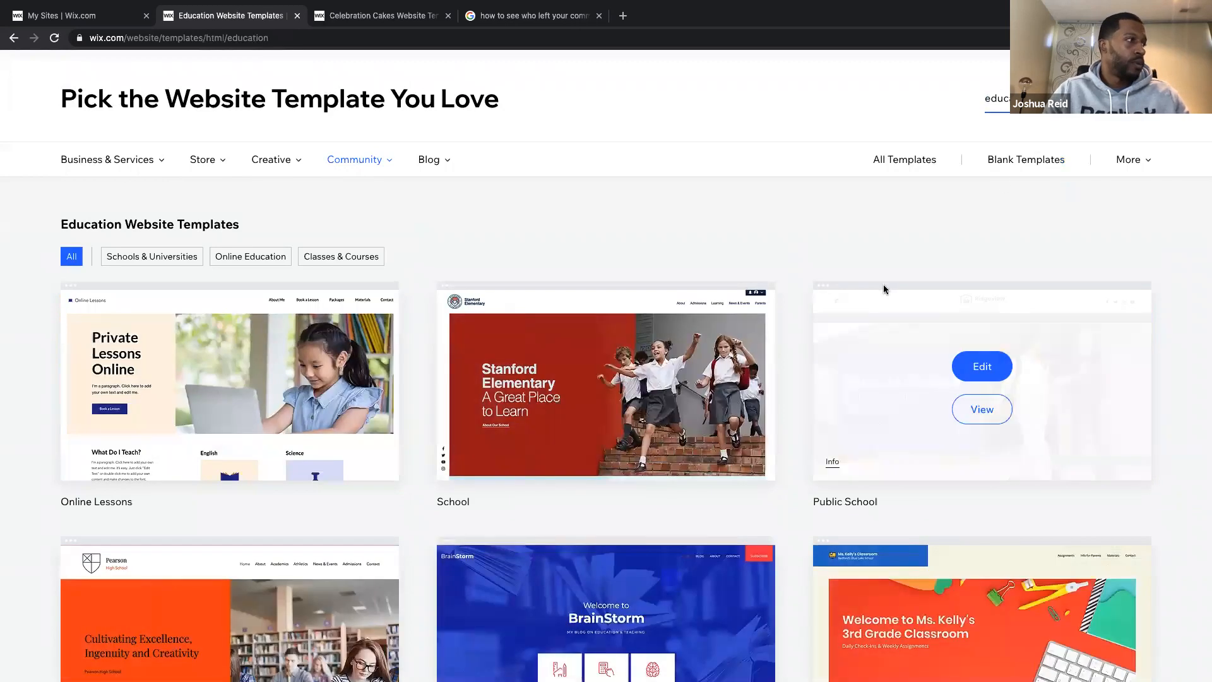
Look over the first page of education website templates and compare their designs.
scroll(720, 434, down, 1)
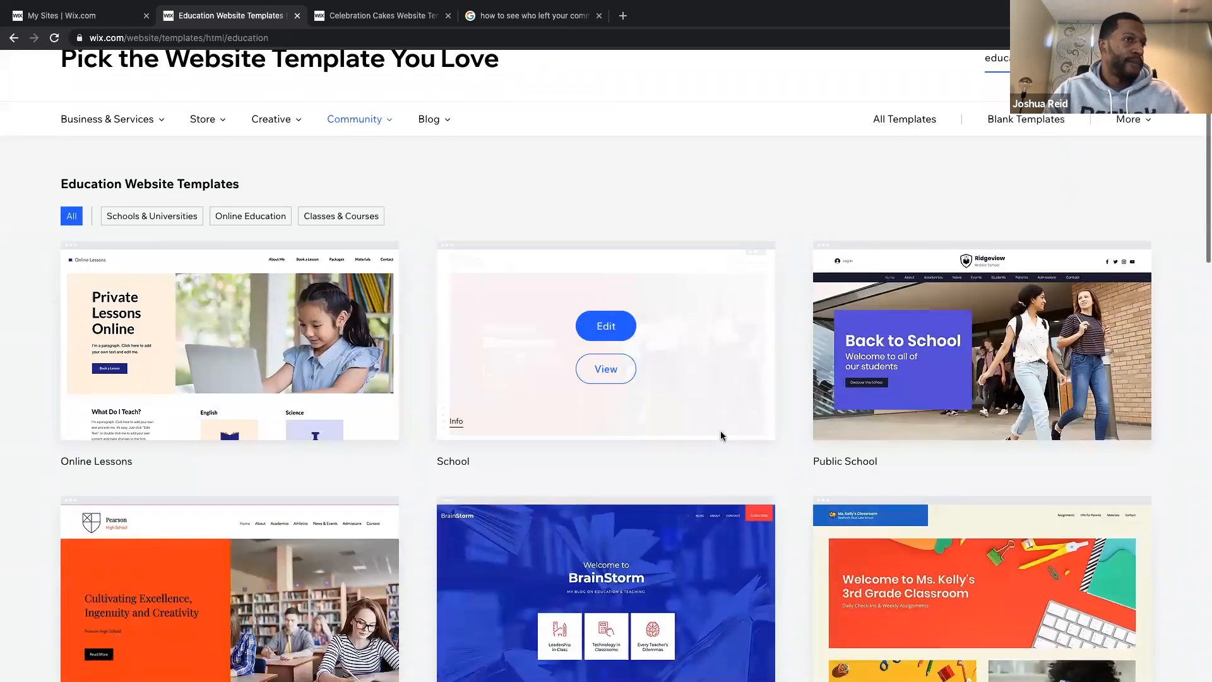
scroll(720, 434, down, 5)
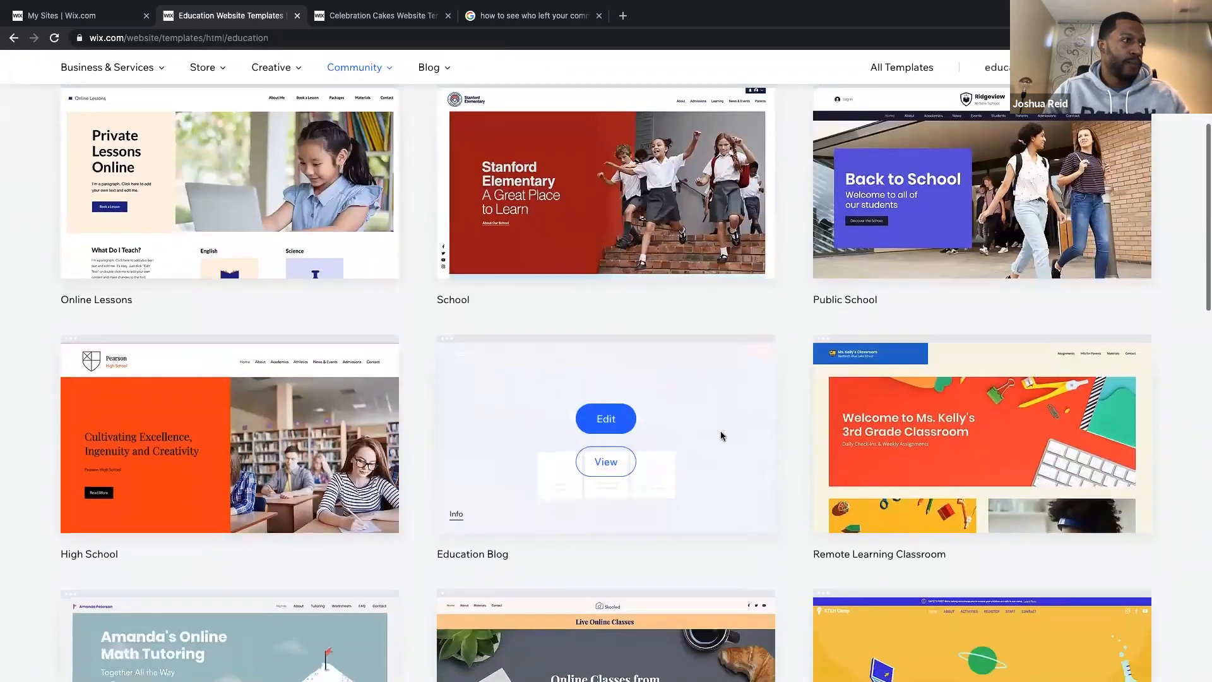
scroll(721, 434, down, 2)
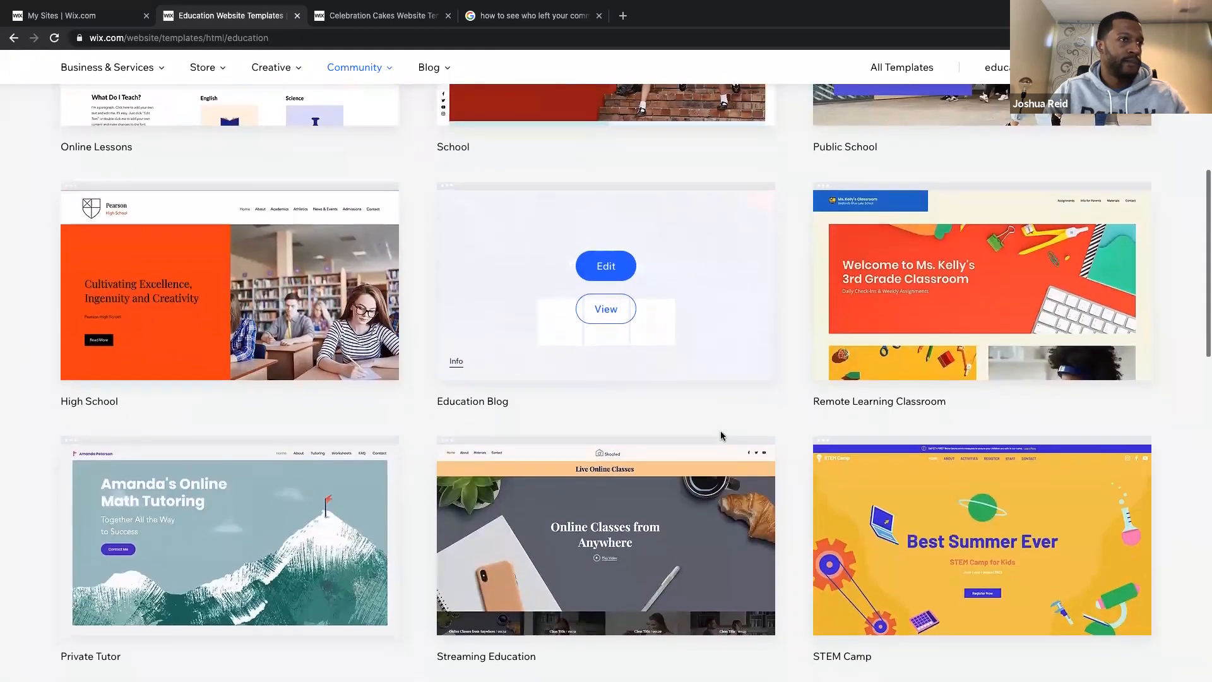
scroll(721, 435, down, 1)
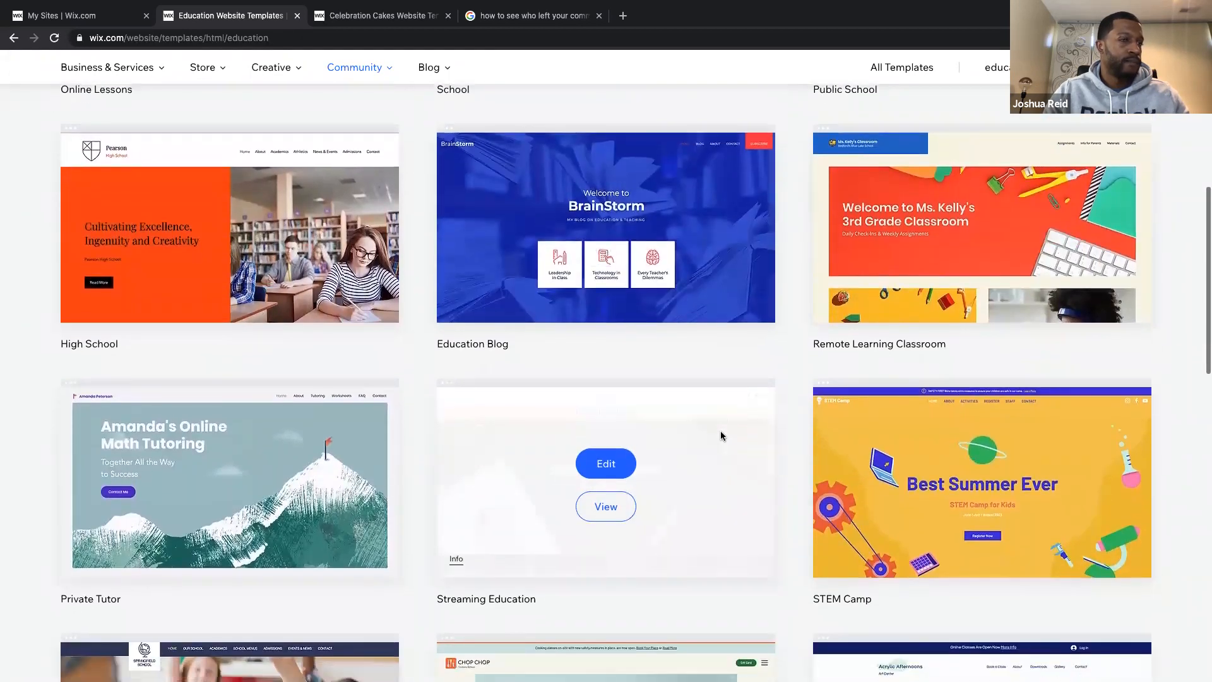
scroll(793, 373, down, 2)
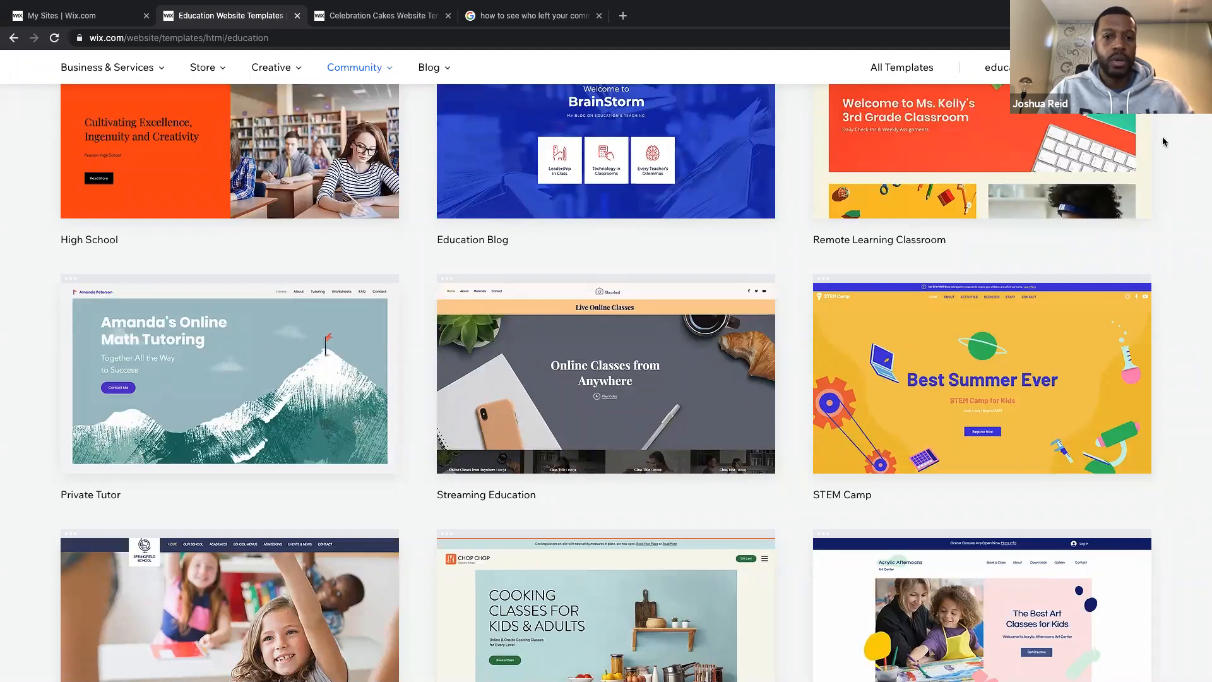
scroll(598, 347, down, 2)
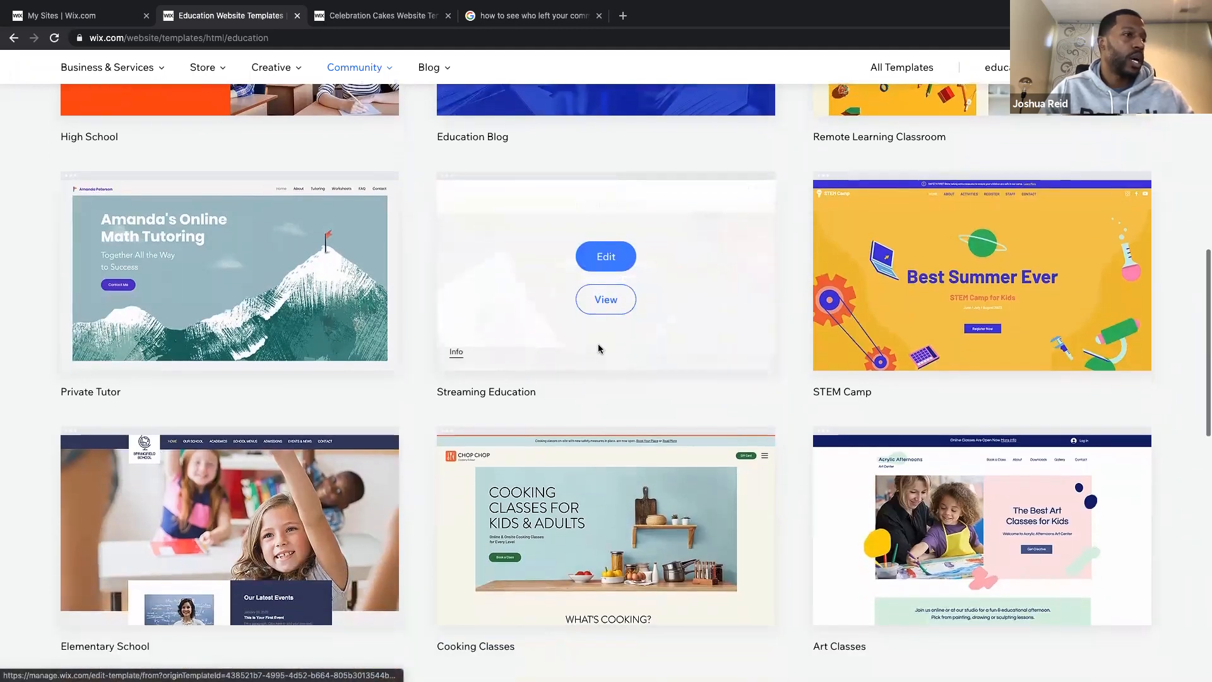
scroll(598, 345, down, 1)
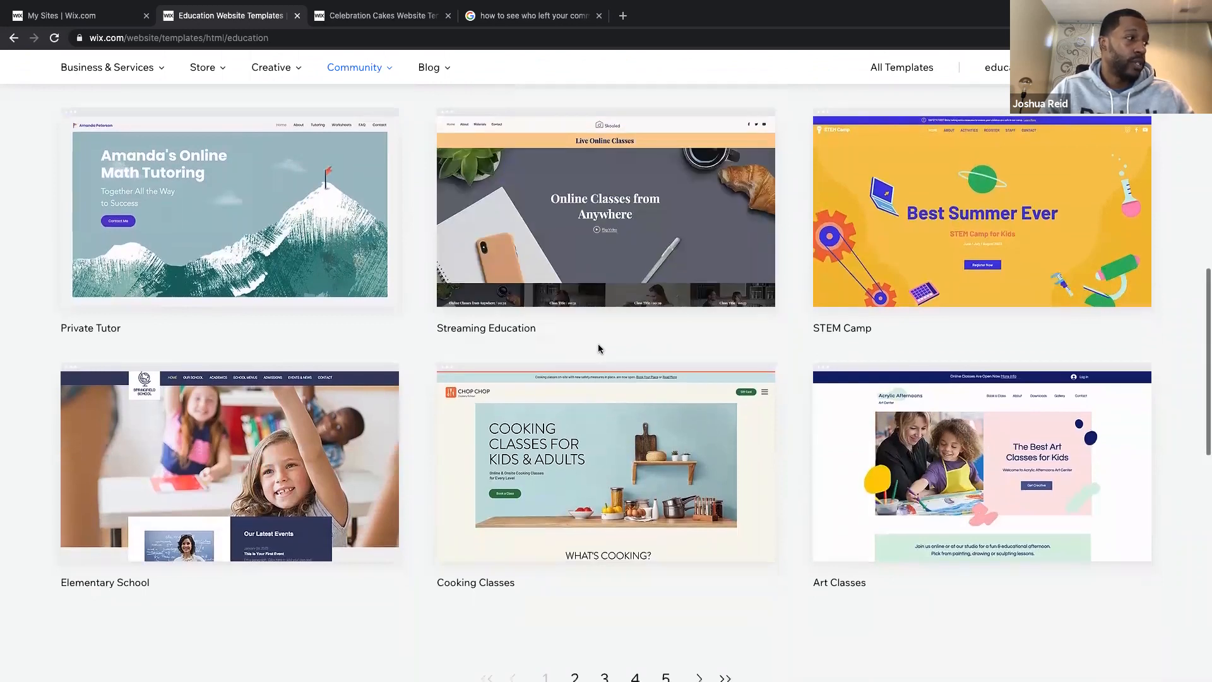
scroll(598, 347, down, 2)
scroll(598, 348, up, 4)
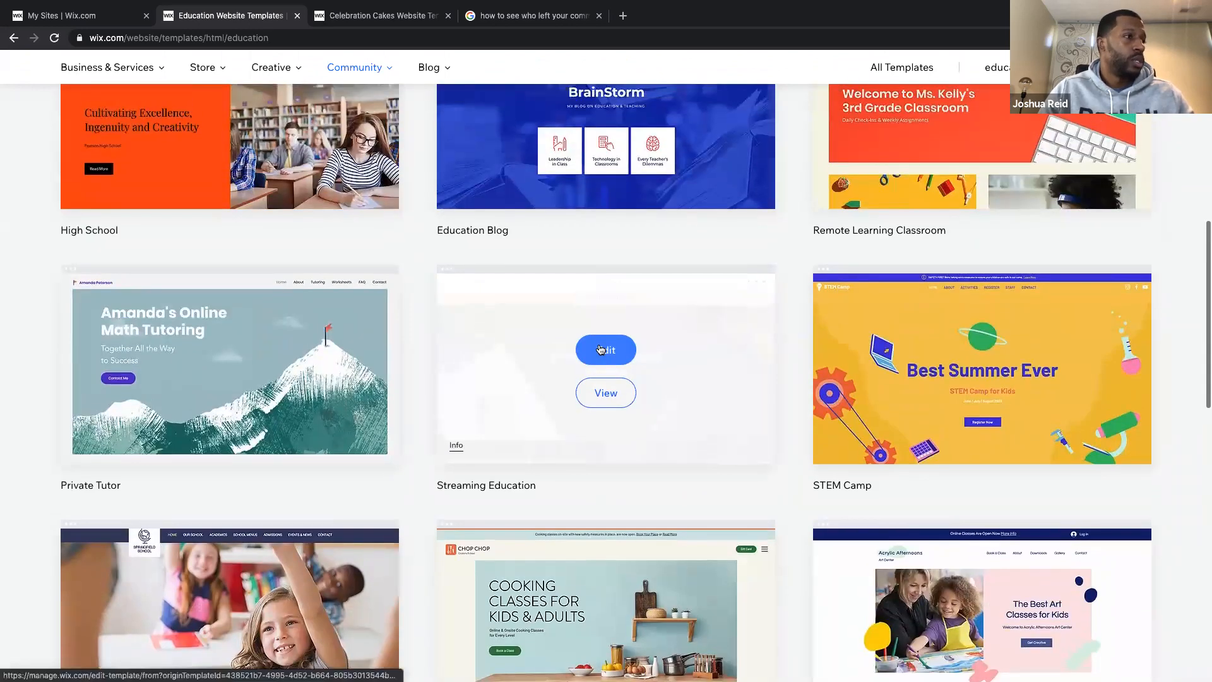
scroll(598, 347, up, 3)
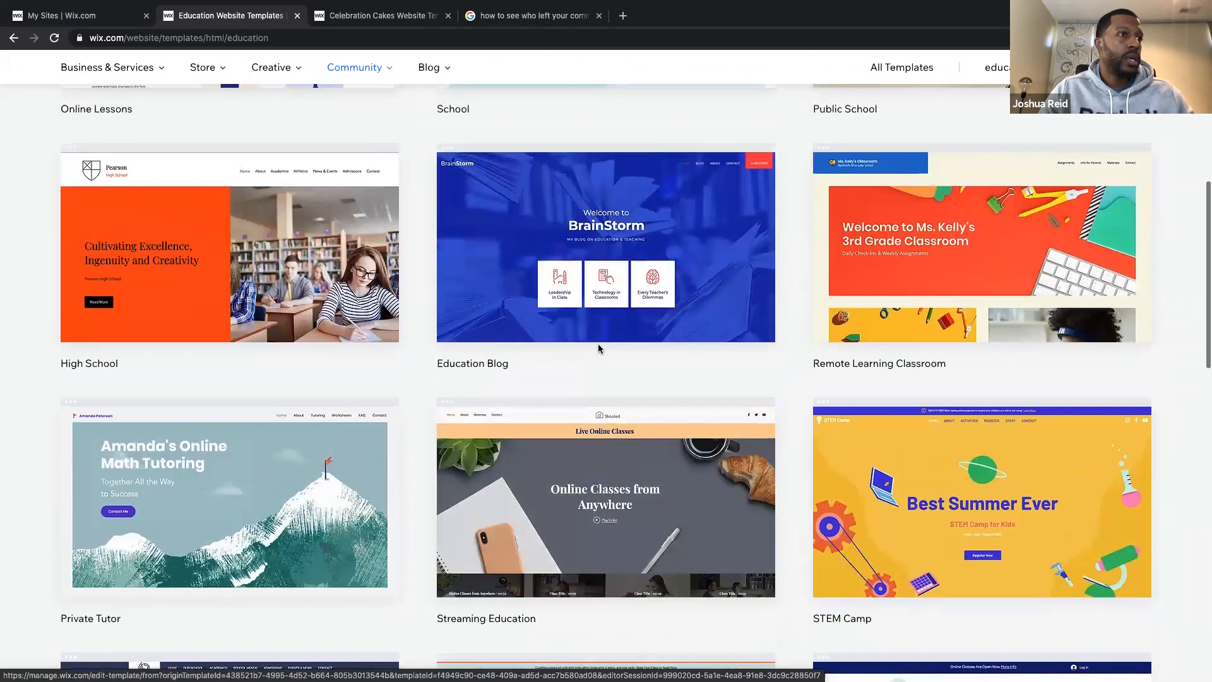
scroll(599, 348, up, 5)
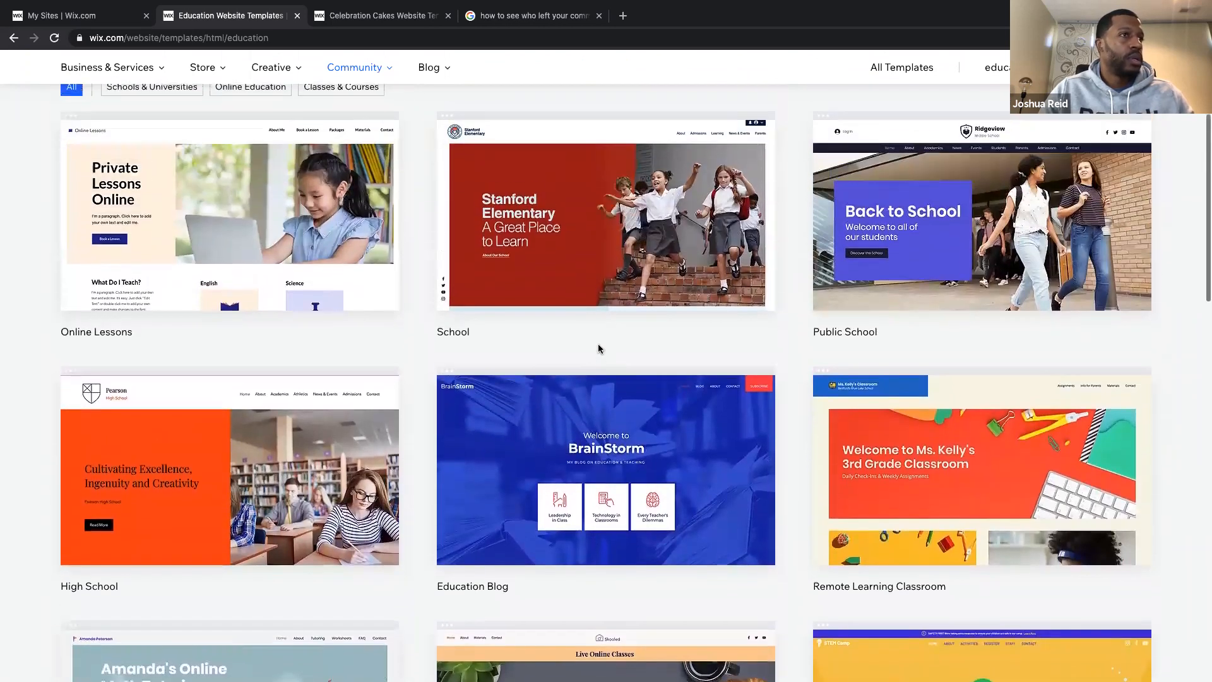
scroll(599, 348, down, 2)
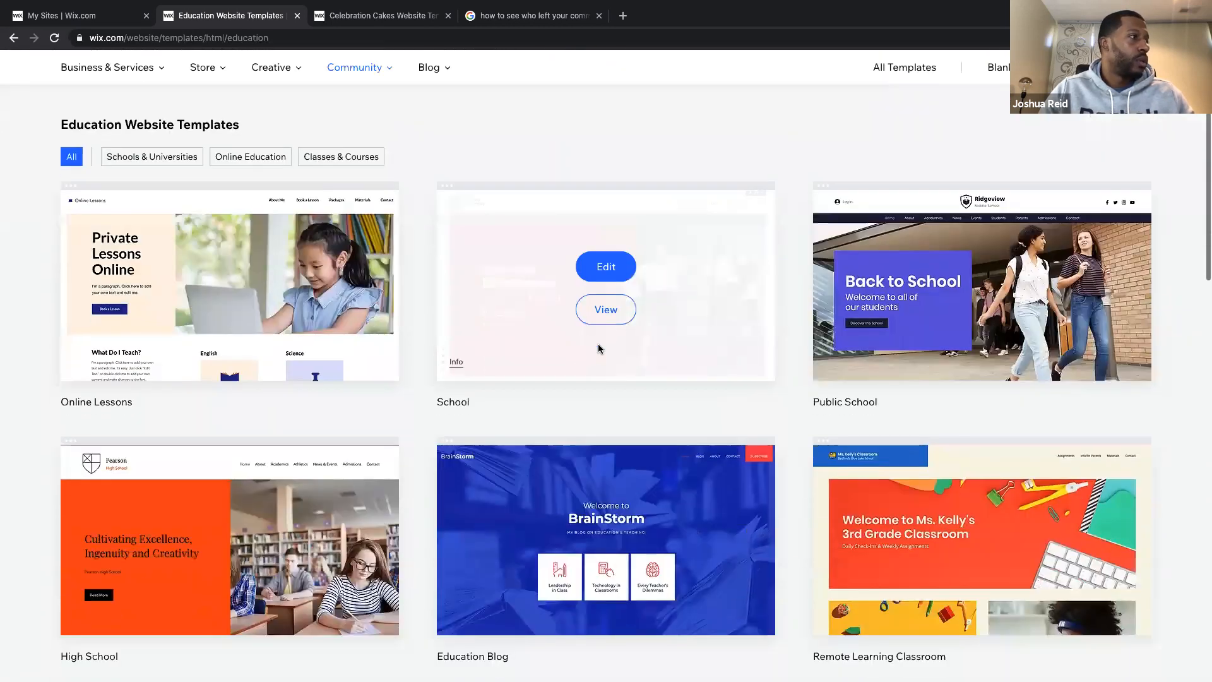
Open the preview of the Online Lessons template and examine its home page down to the contact form.
click(243, 295)
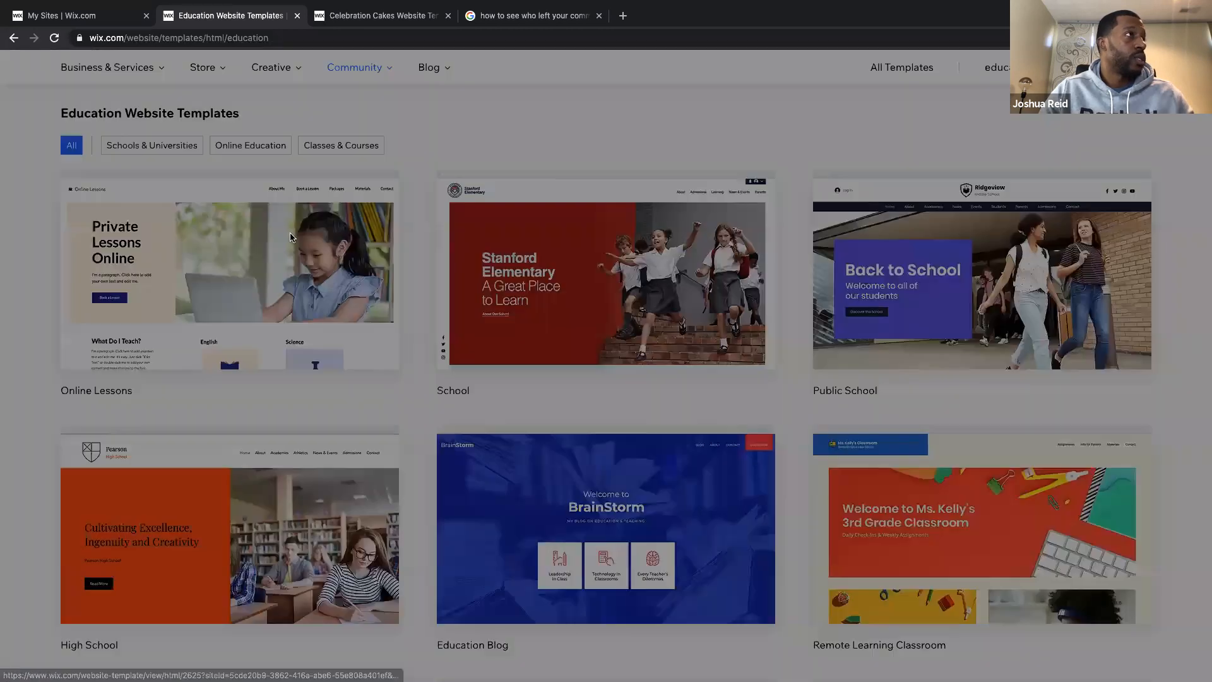
click(456, 492)
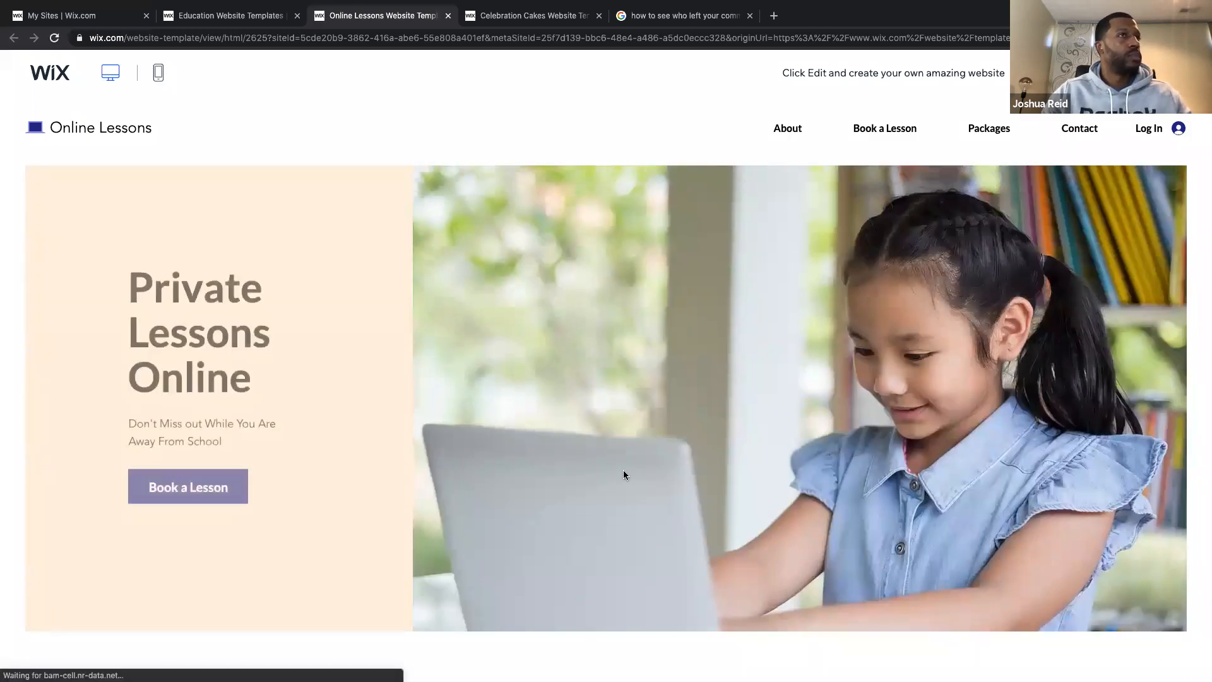
scroll(624, 475, down, 5)
scroll(623, 475, down, 3)
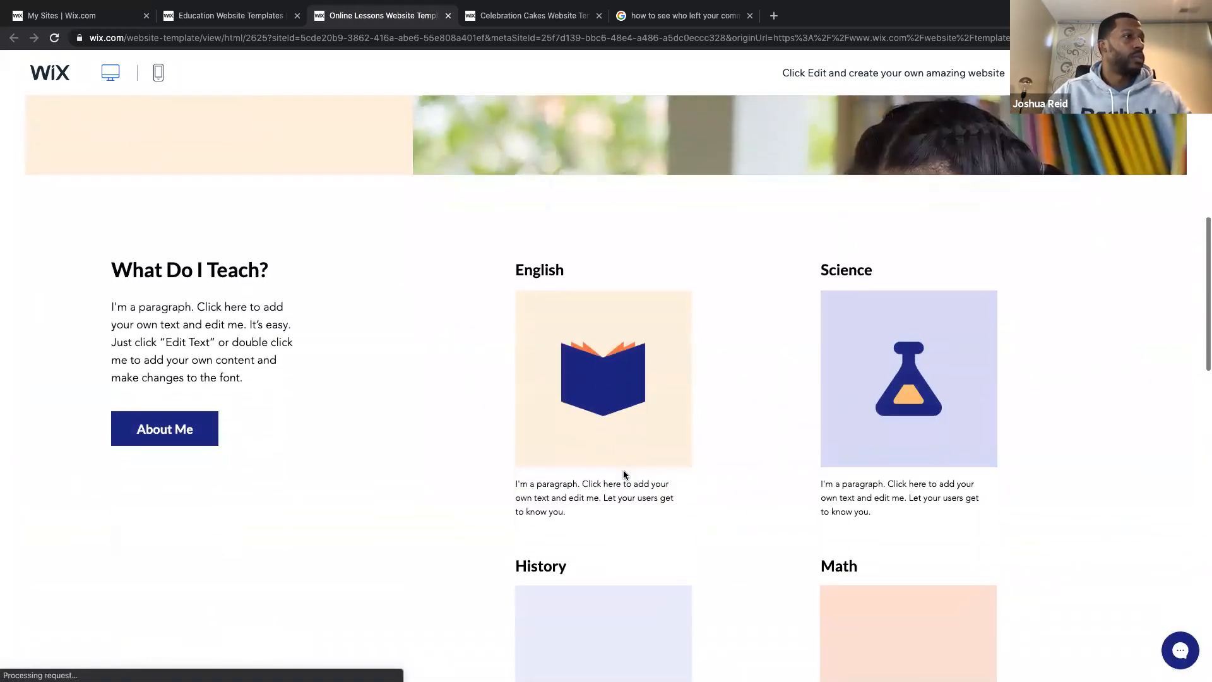
scroll(617, 387, down, 1)
scroll(616, 387, down, 12)
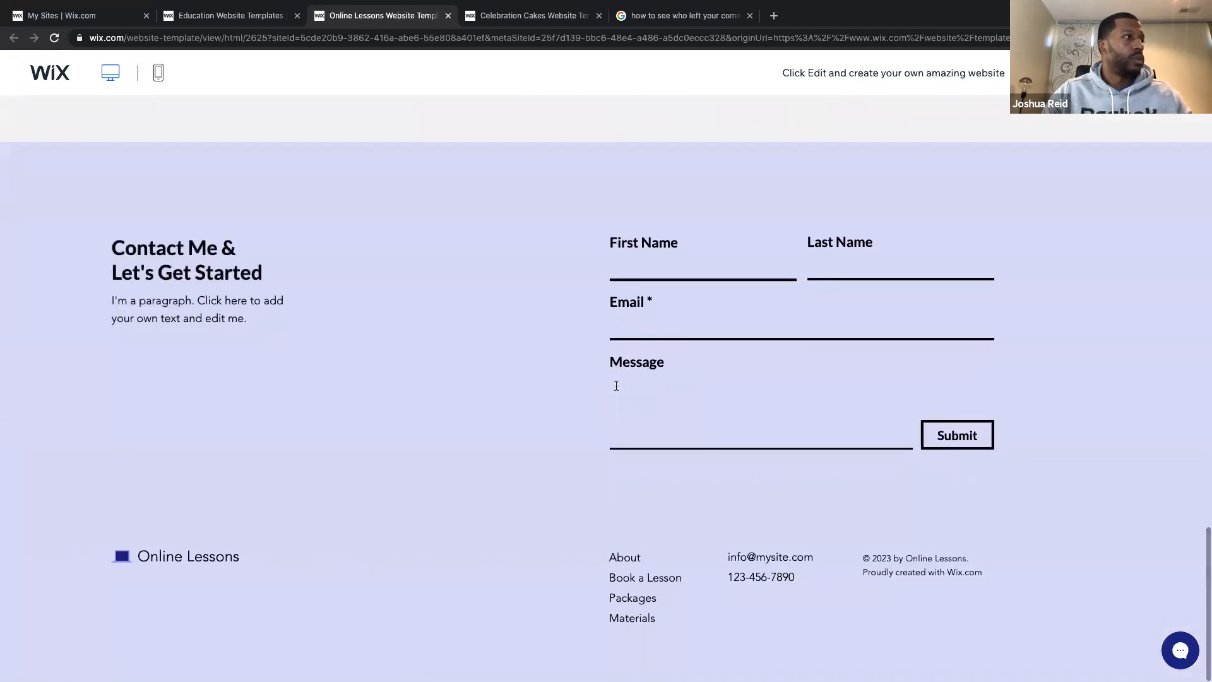
scroll(615, 387, up, 20)
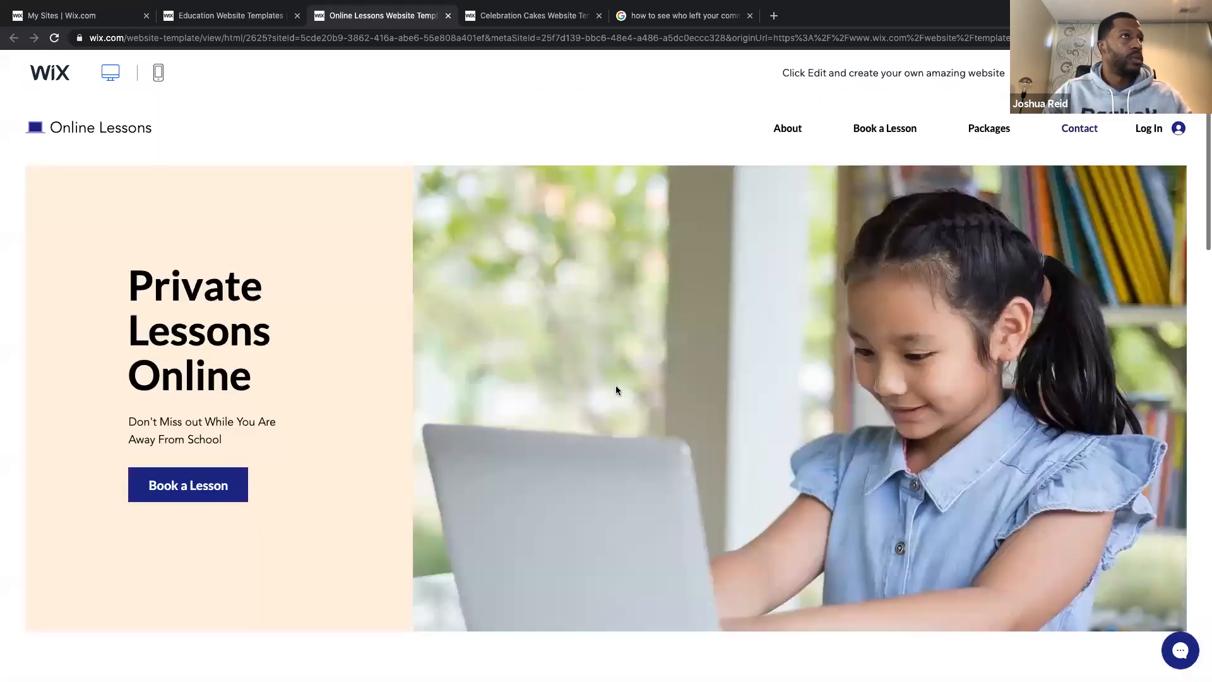
View the demo site's Book a Lesson page and examine its list of bookable sessions.
click(896, 128)
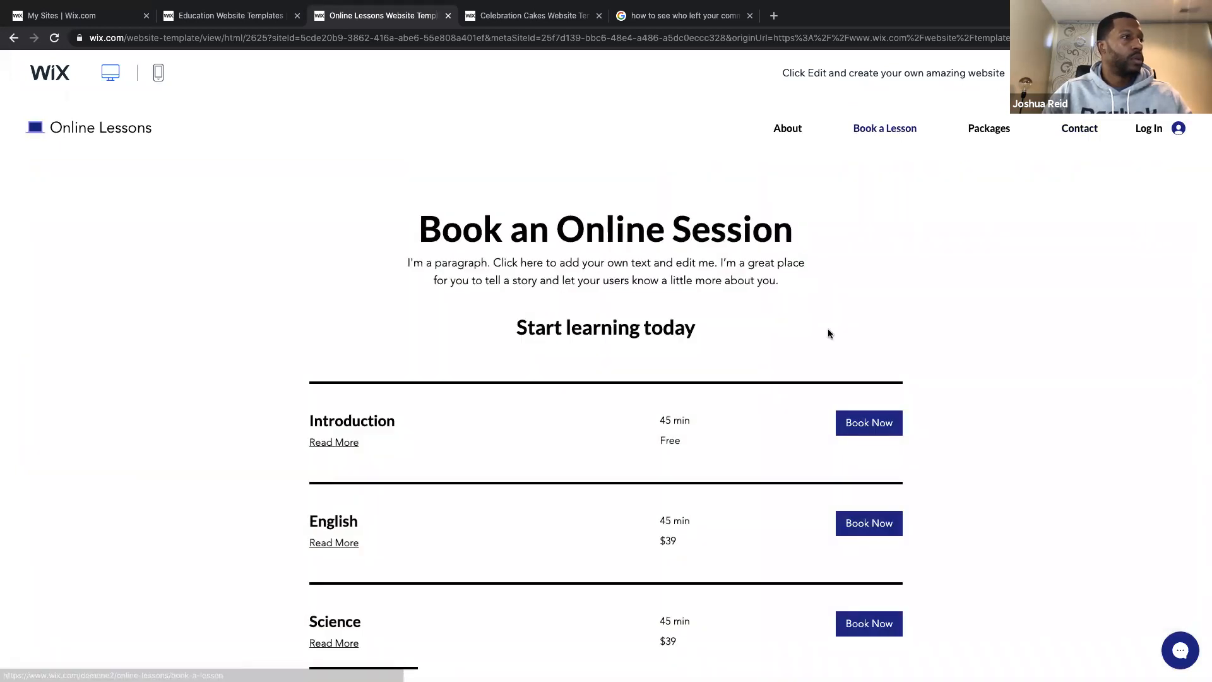
scroll(938, 387, down, 2)
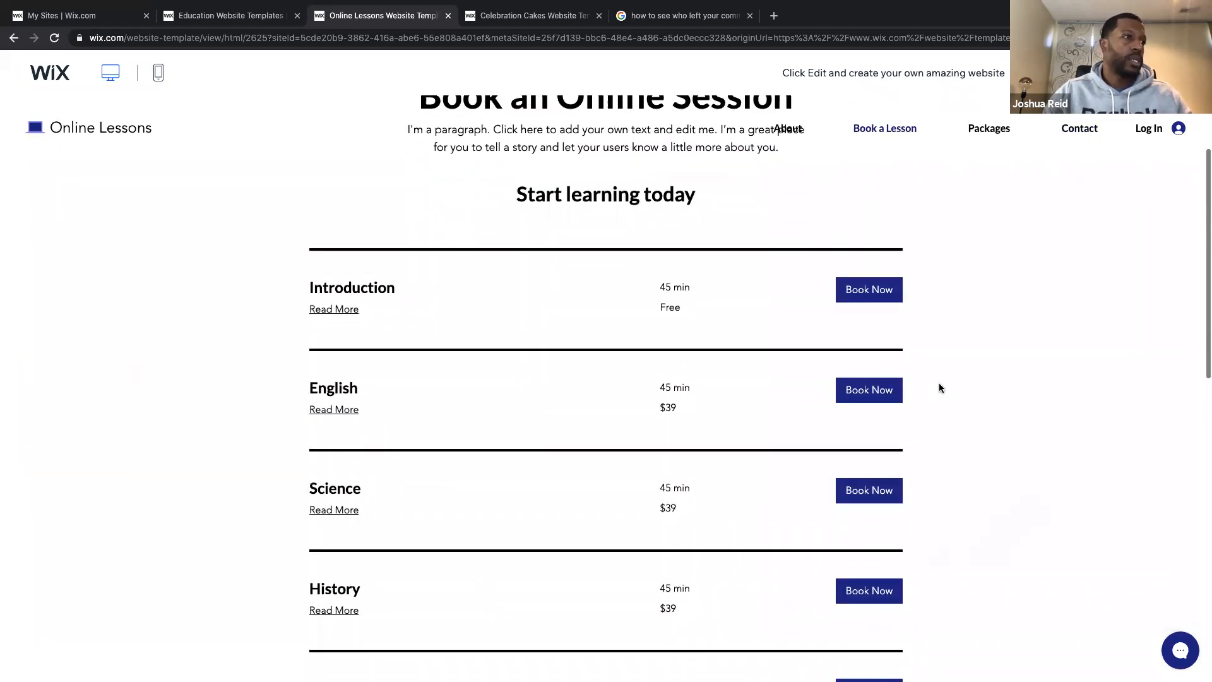
scroll(972, 253, up, 4)
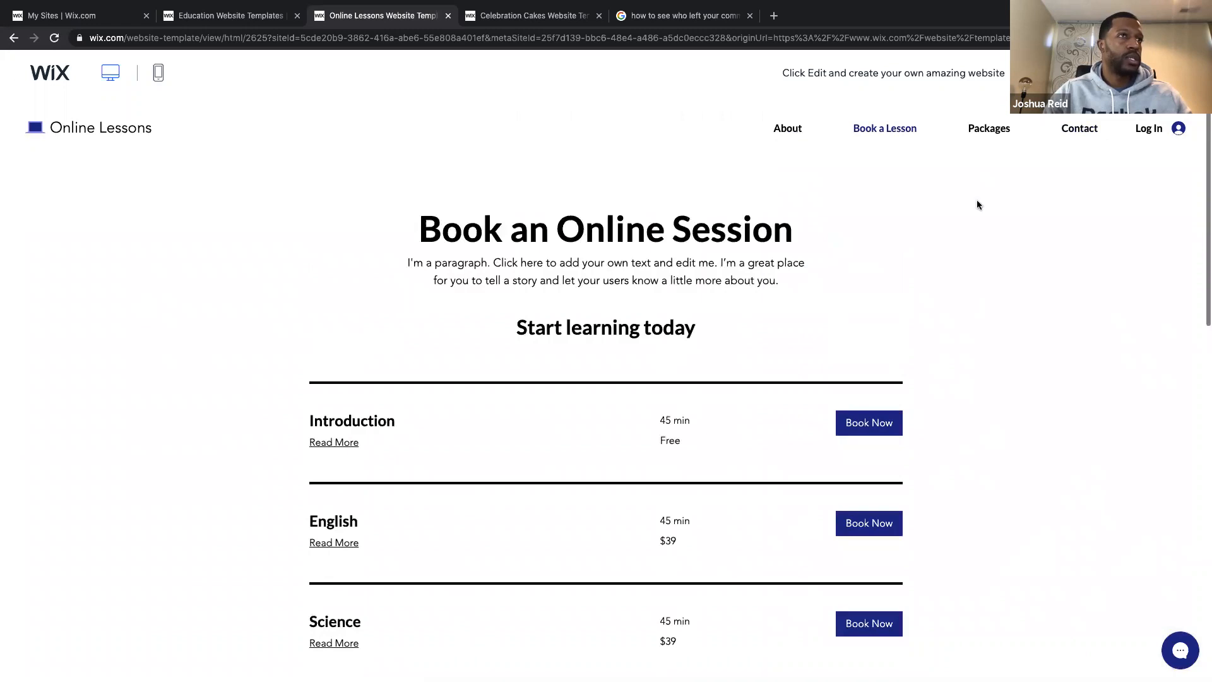
View the demo site's Packages page, select the 8 Lessons plan and examine its checkout page.
click(989, 129)
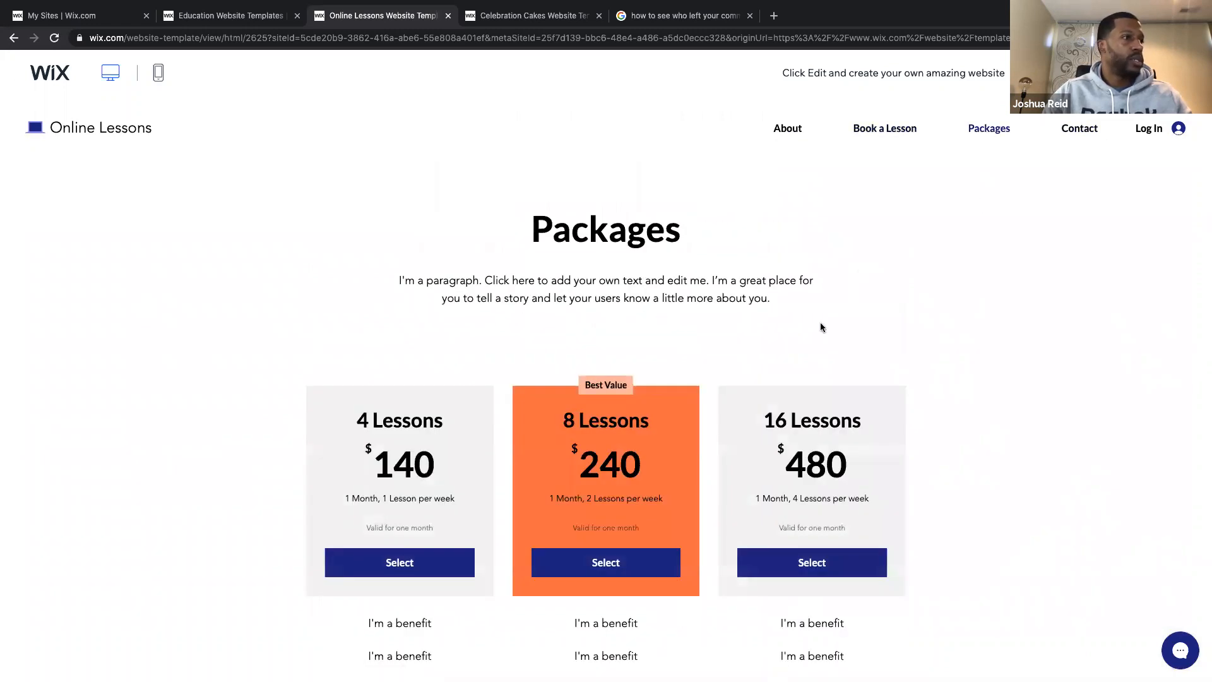
scroll(820, 326, down, 4)
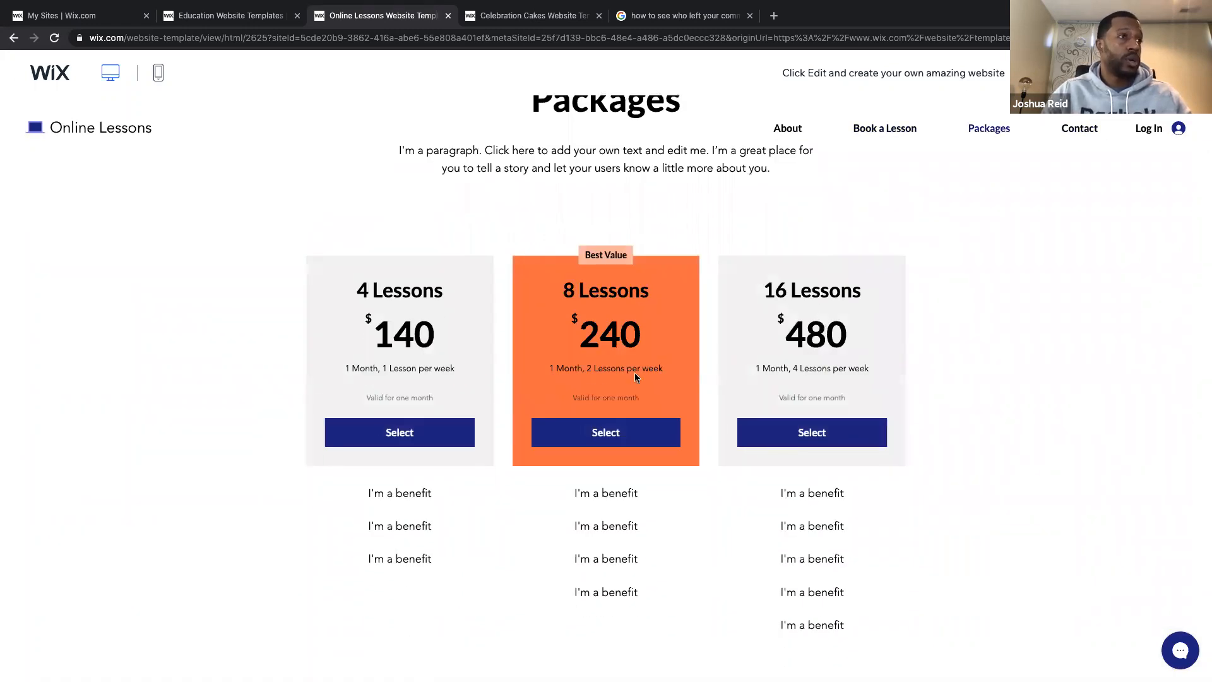
click(582, 433)
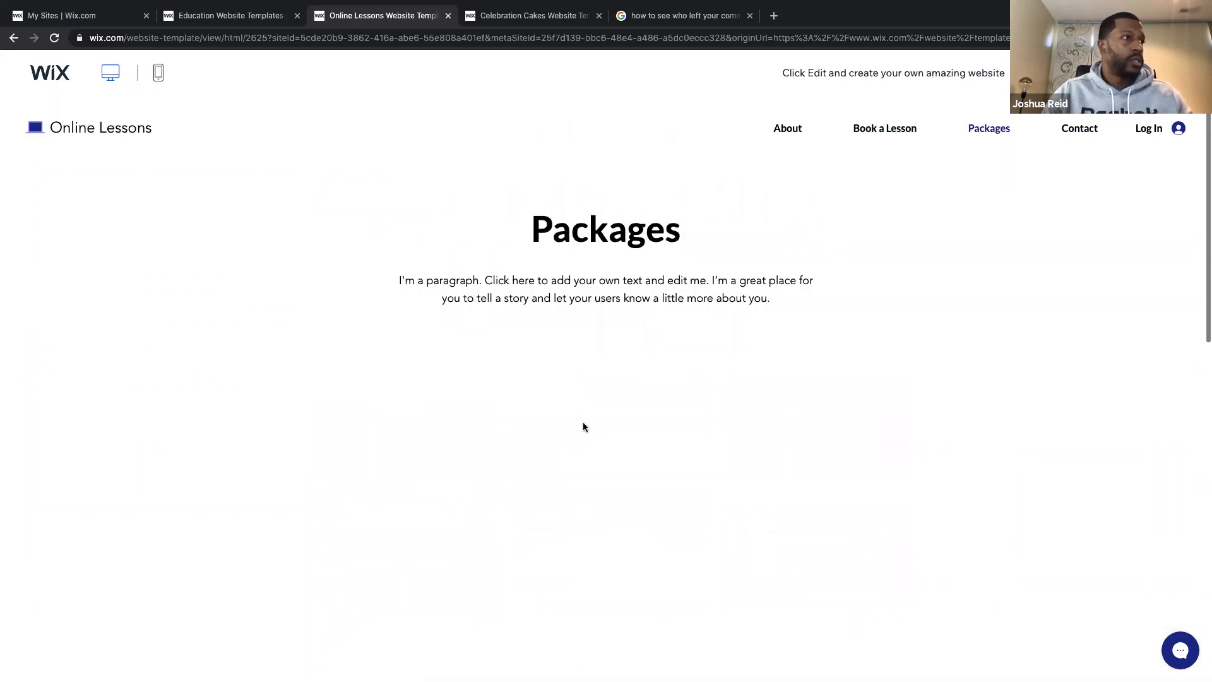
scroll(645, 348, down, 3)
scroll(901, 257, up, 3)
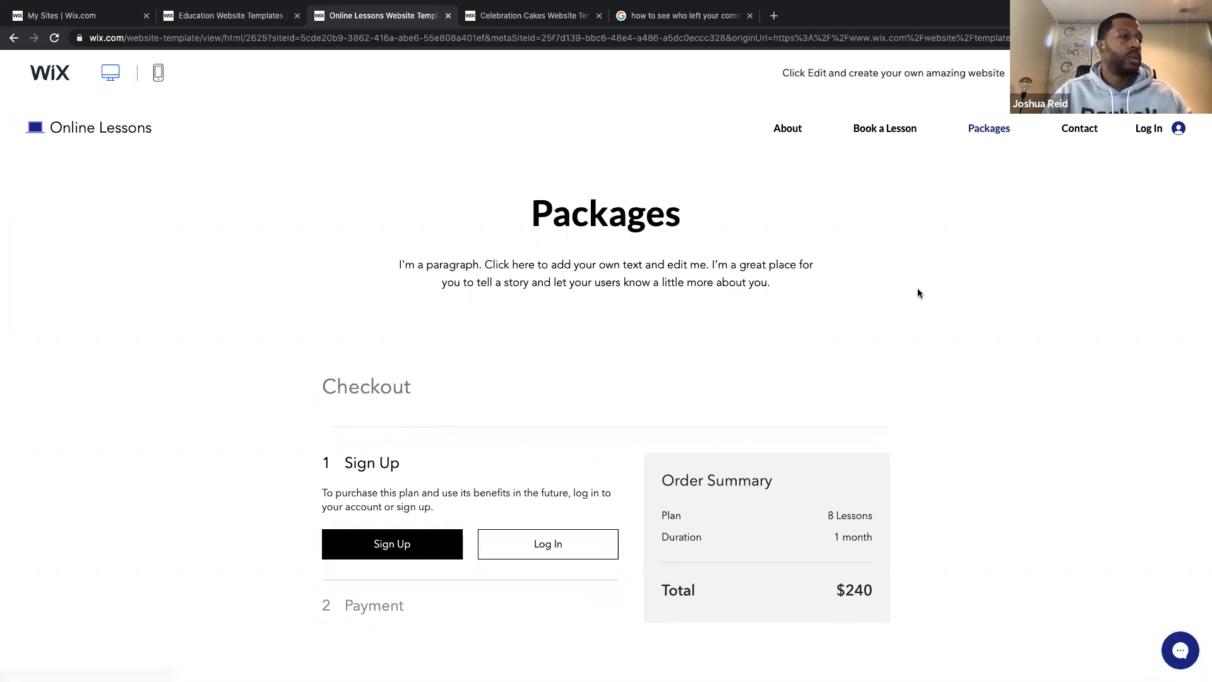
scroll(918, 292, down, 3)
scroll(918, 293, down, 2)
scroll(918, 293, up, 5)
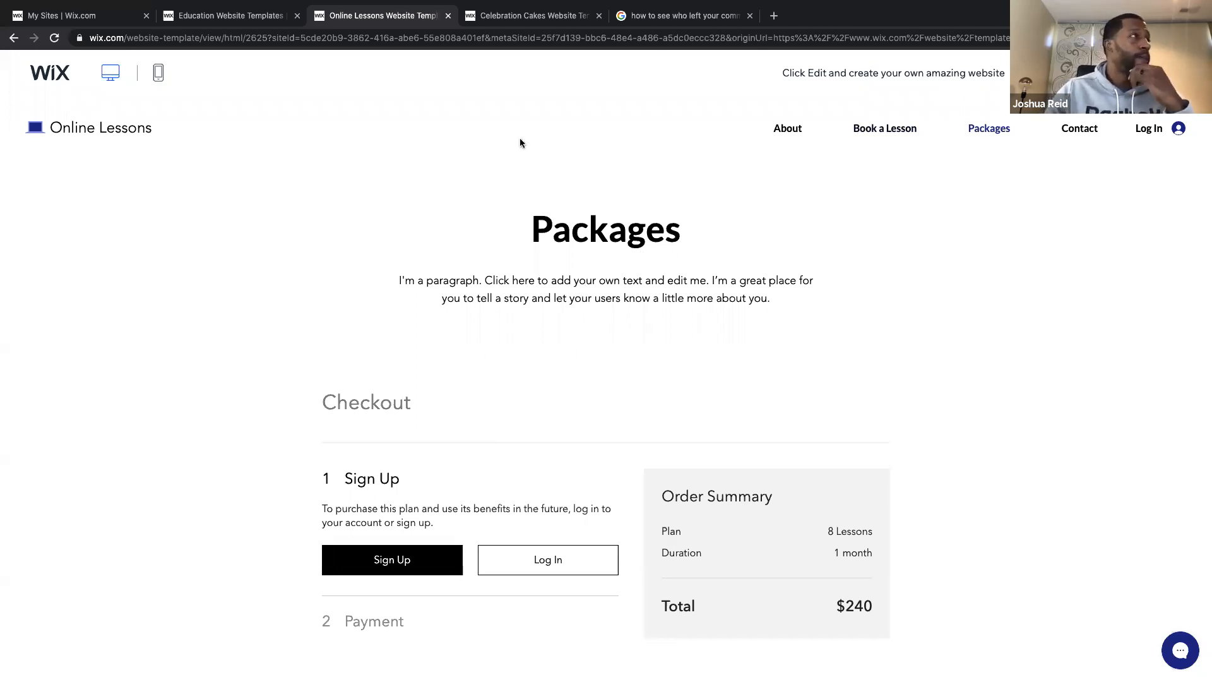
Return to the education template results and open the Online Lessons template for editing.
click(252, 17)
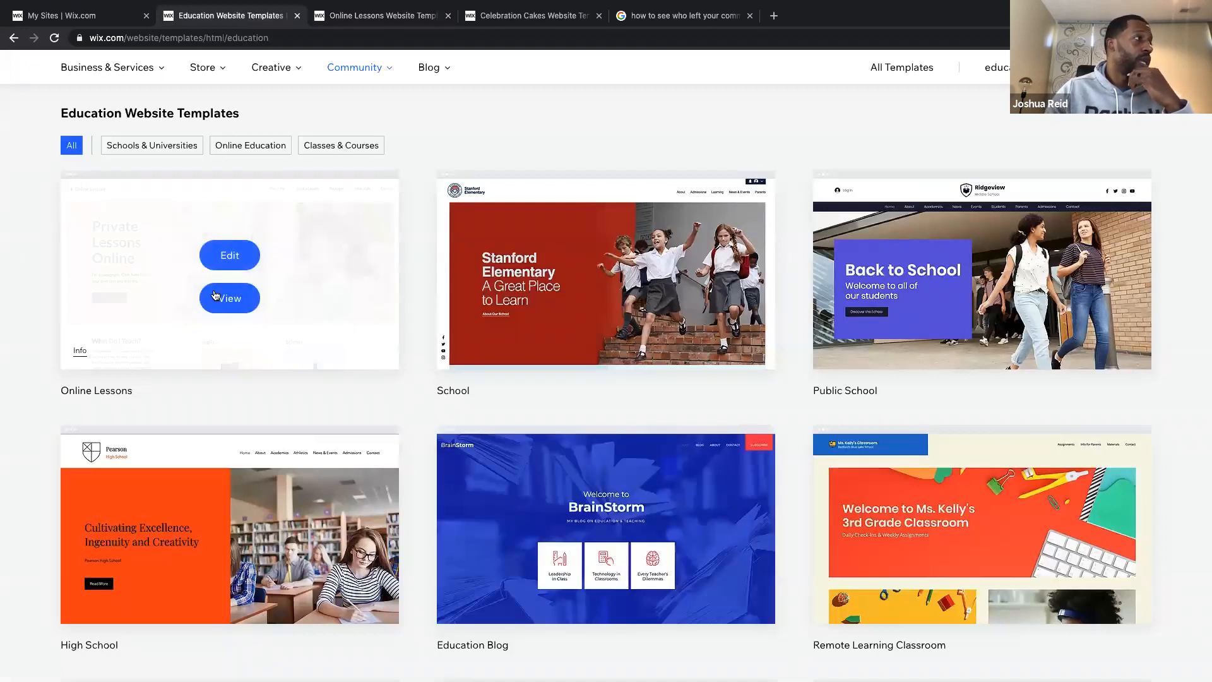
mouse_move(295, 243)
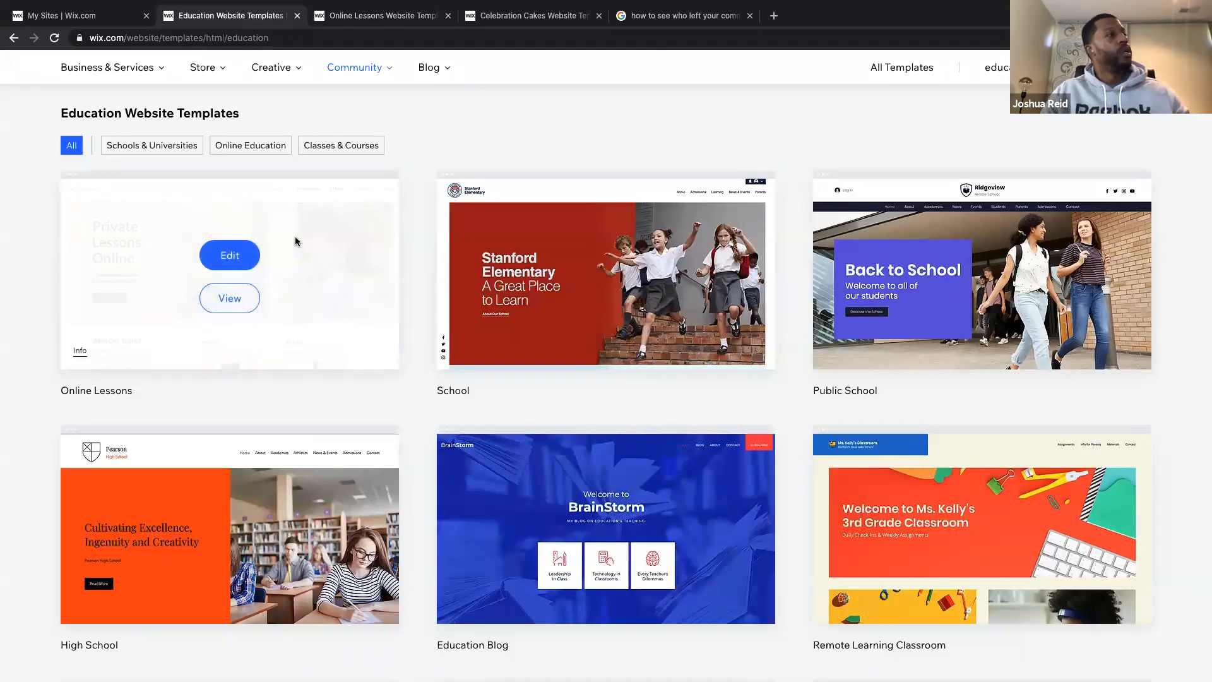
click(229, 259)
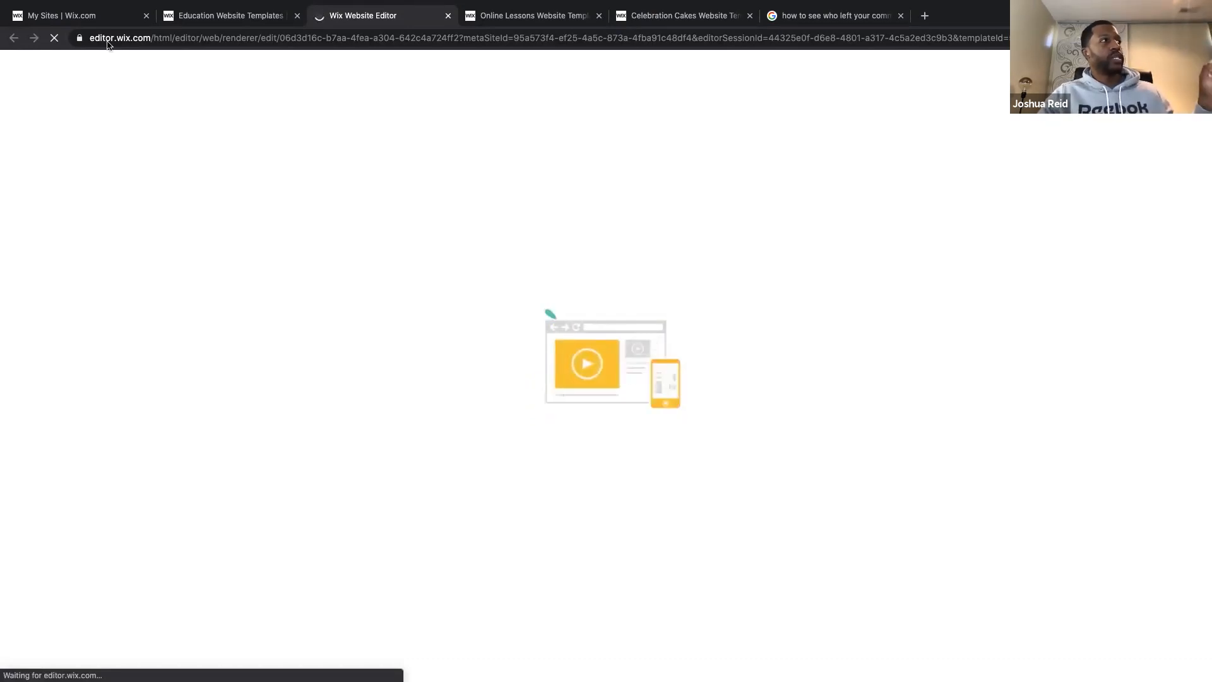
Check the My Sites overview briefly, then return to the website editor and look over the template's Home page.
click(61, 15)
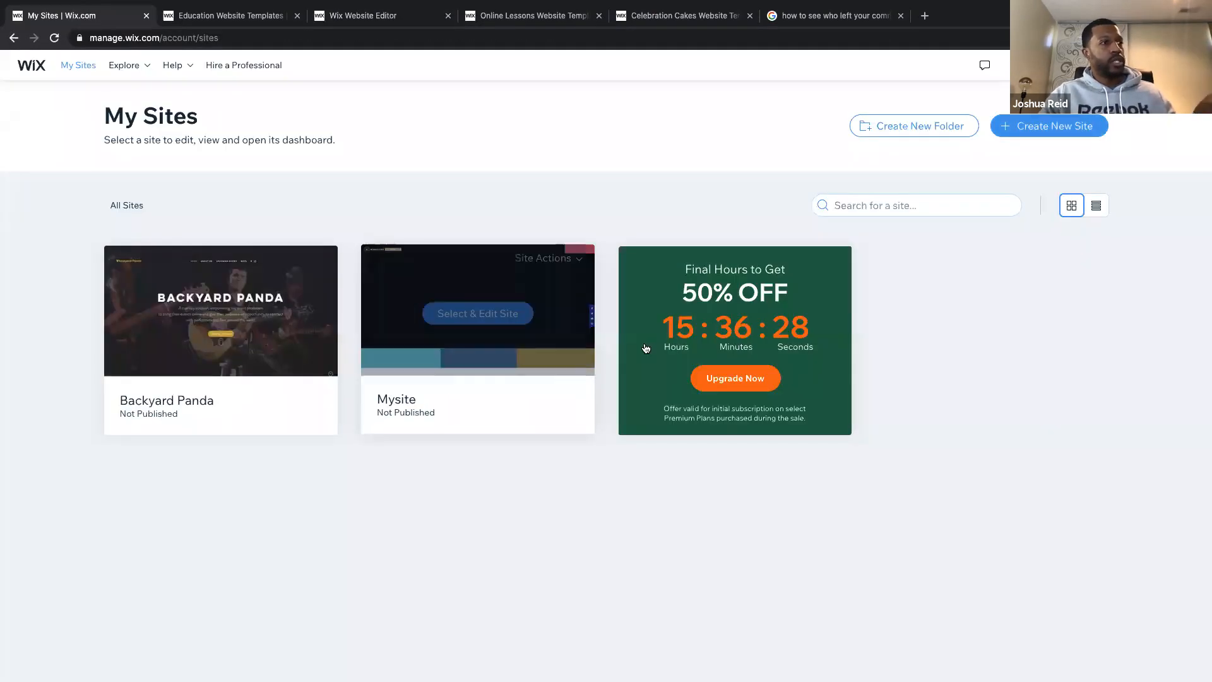
click(390, 19)
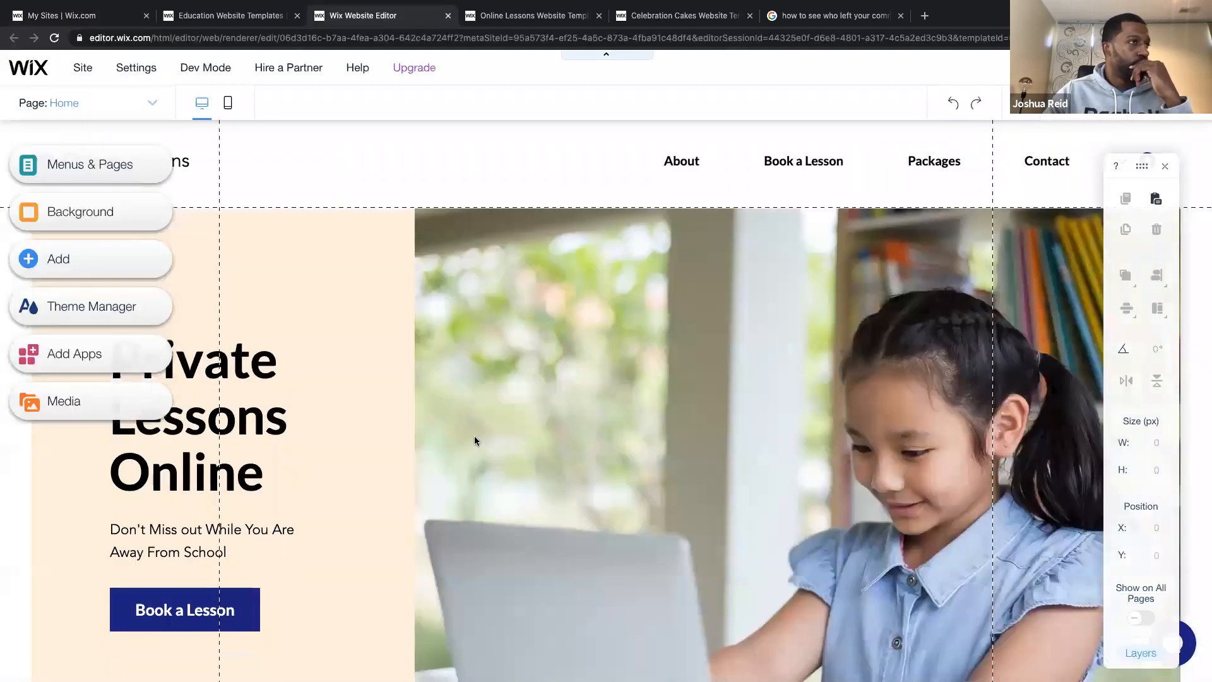
scroll(937, 526, down, 5)
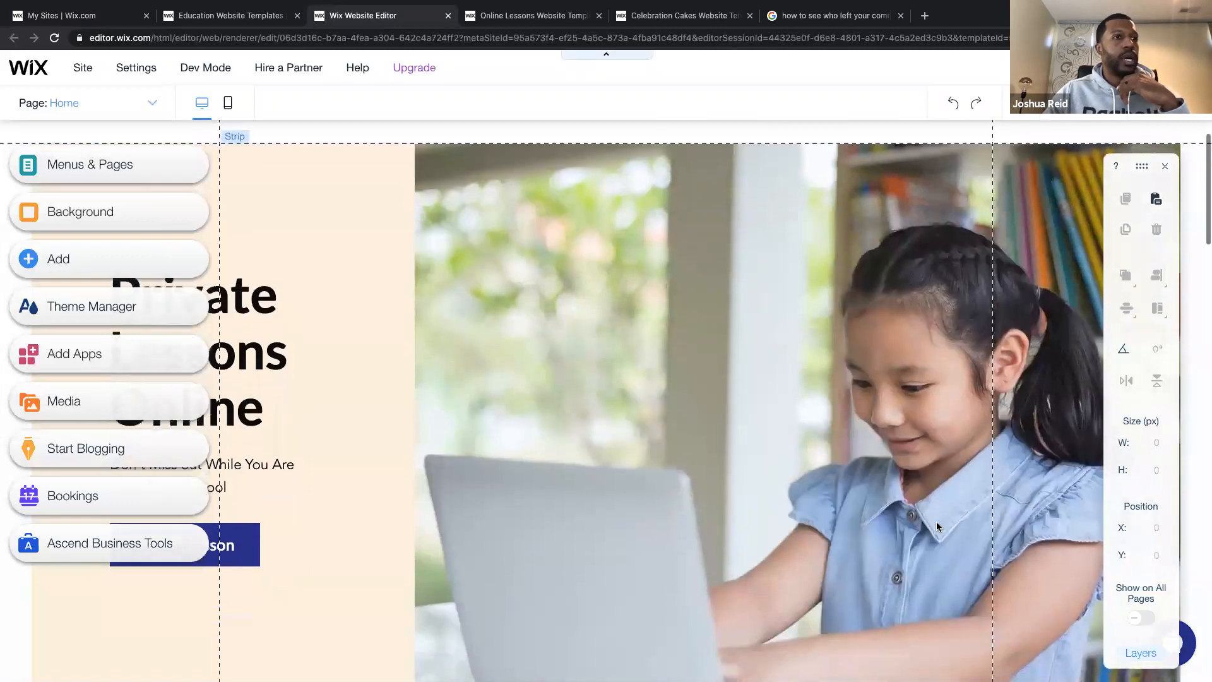
scroll(937, 527, down, 2)
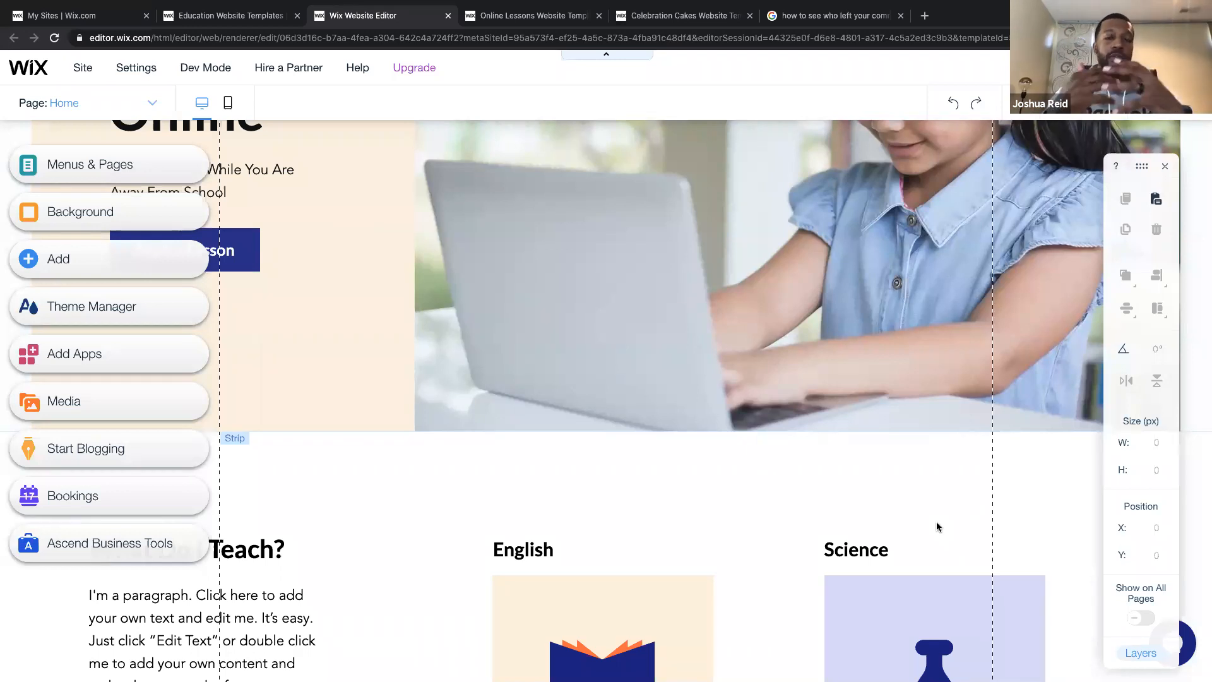
scroll(936, 527, up, 5)
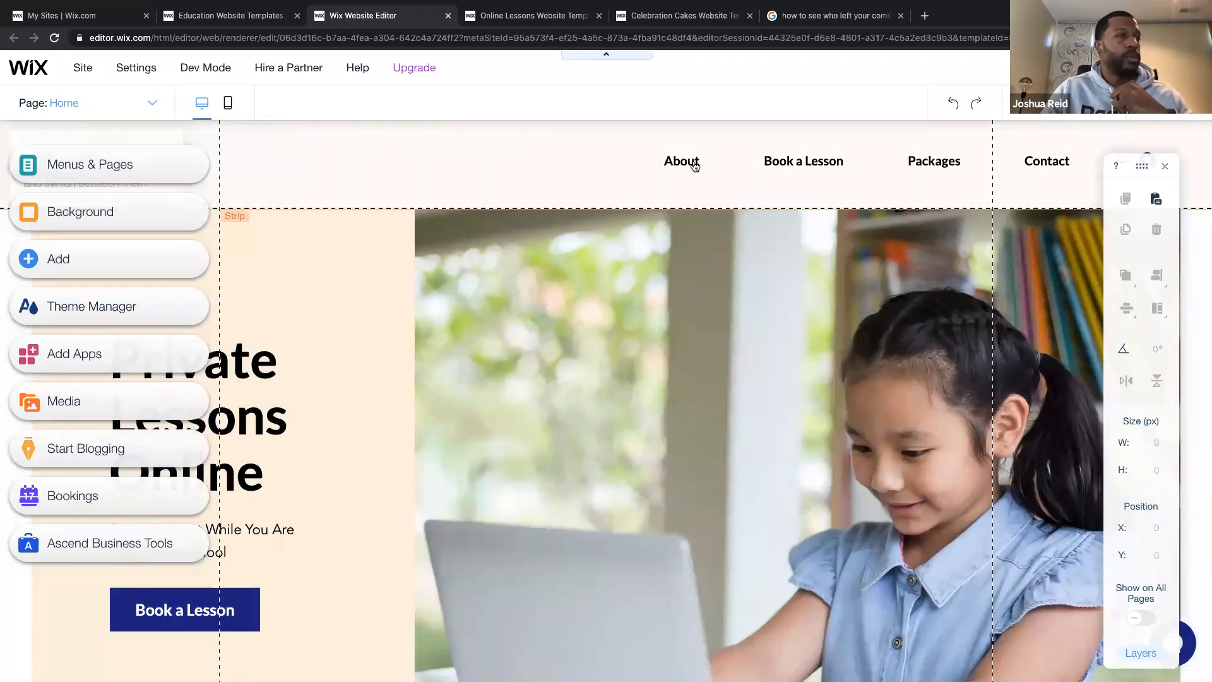
Preview the Home page in desktop view, look through its hero and subject sections, and return to the editor.
click(1092, 68)
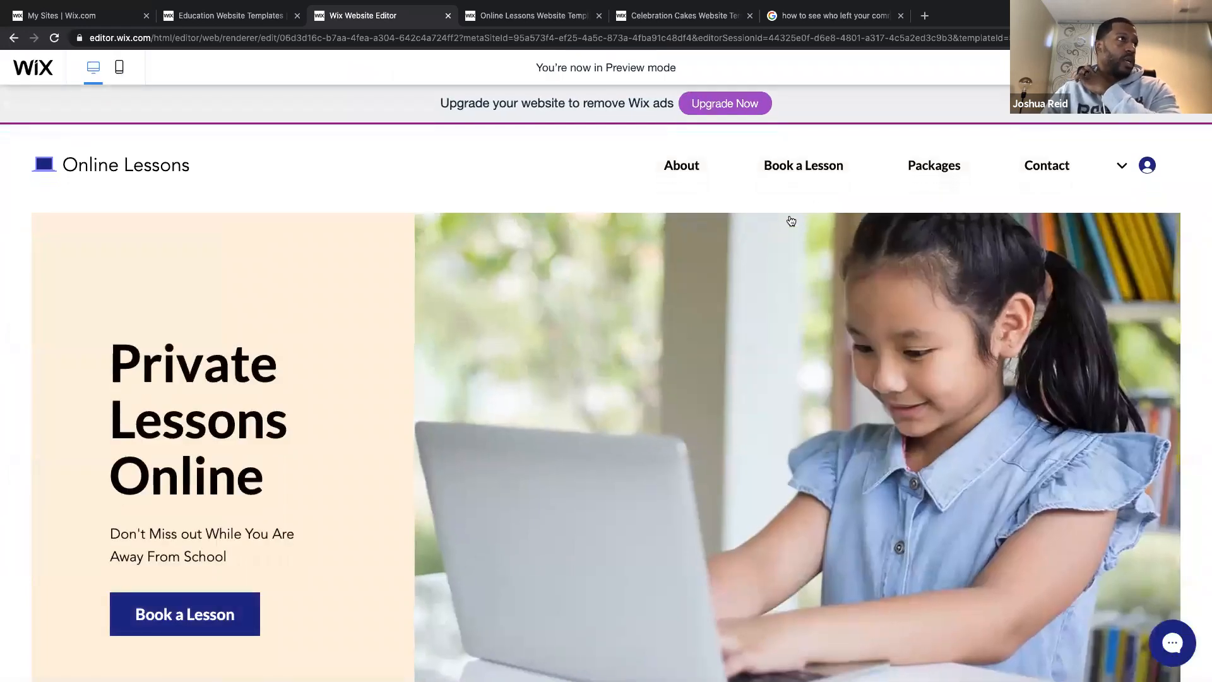
scroll(672, 343, down, 3)
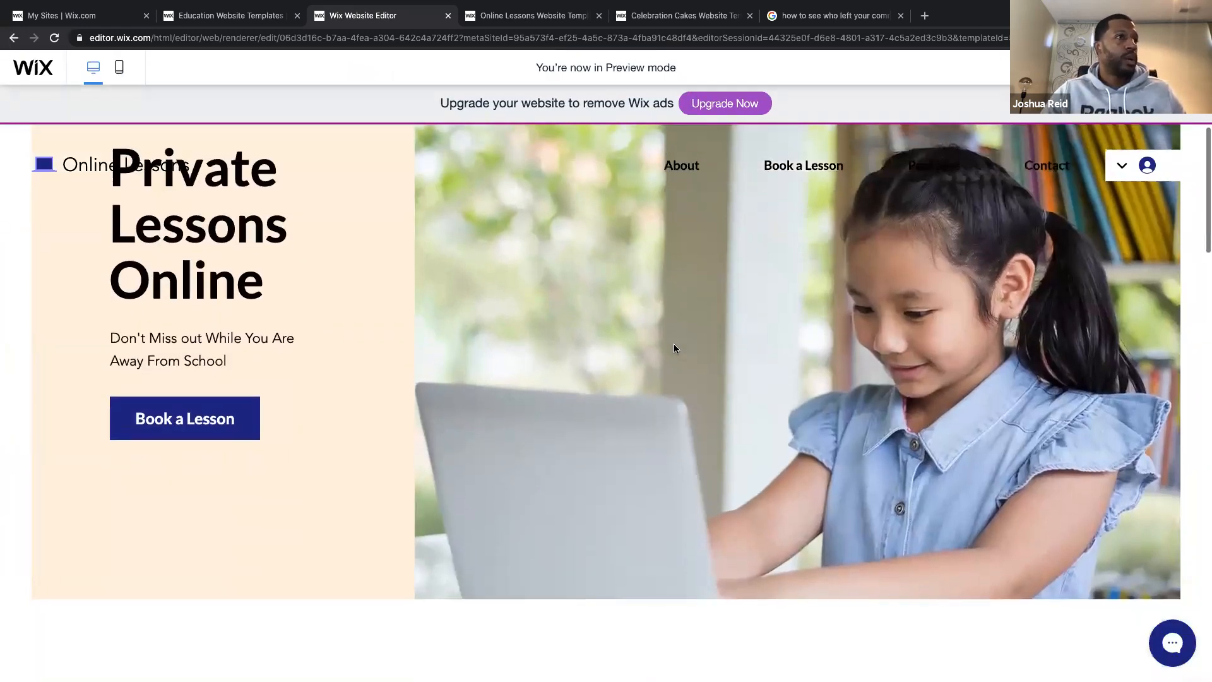
scroll(672, 343, down, 10)
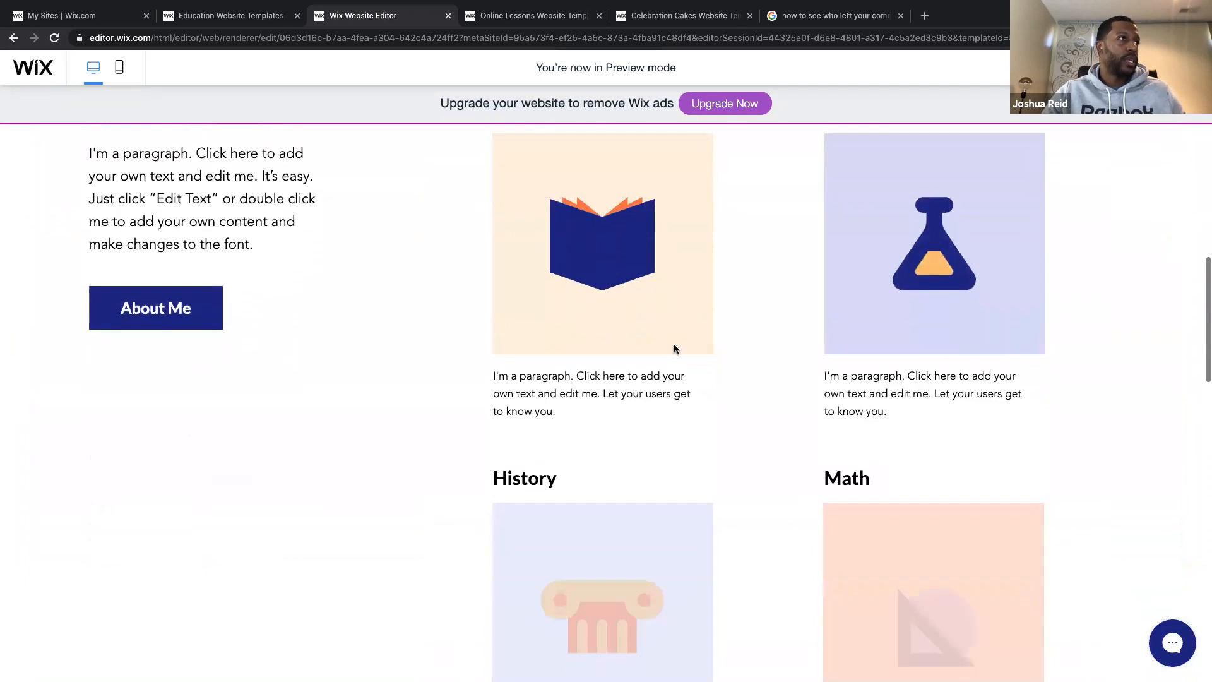
scroll(674, 347, up, 13)
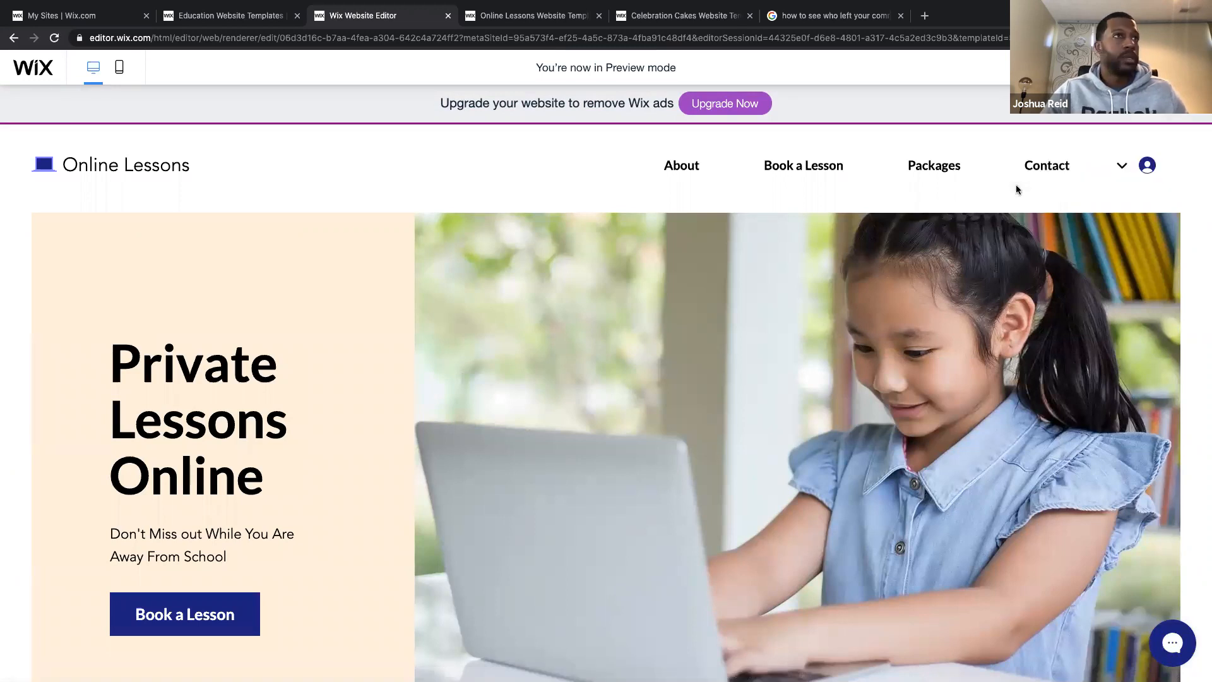
click(1099, 68)
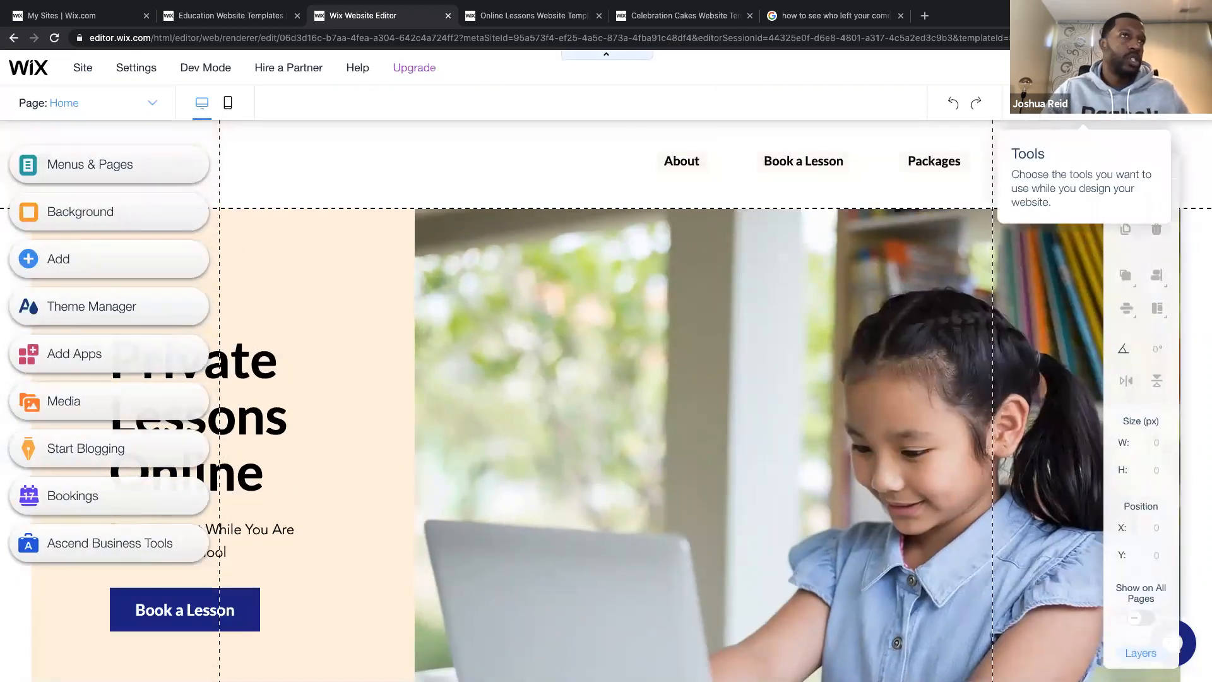
click(1073, 68)
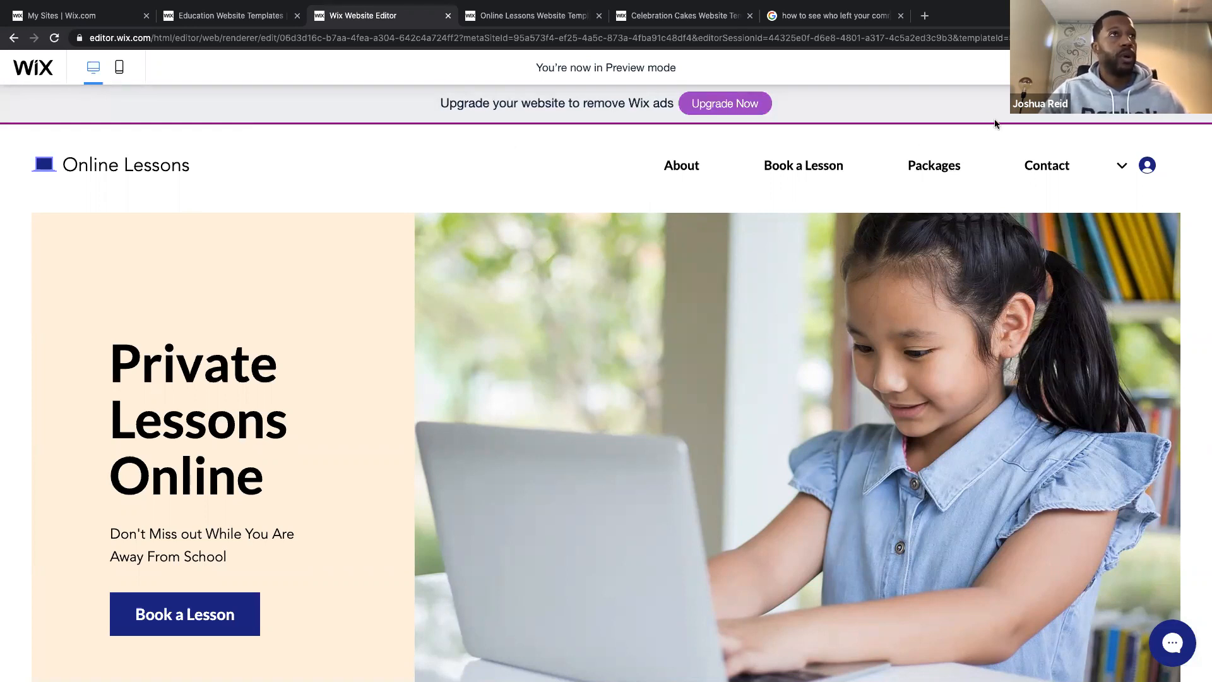
click(1156, 68)
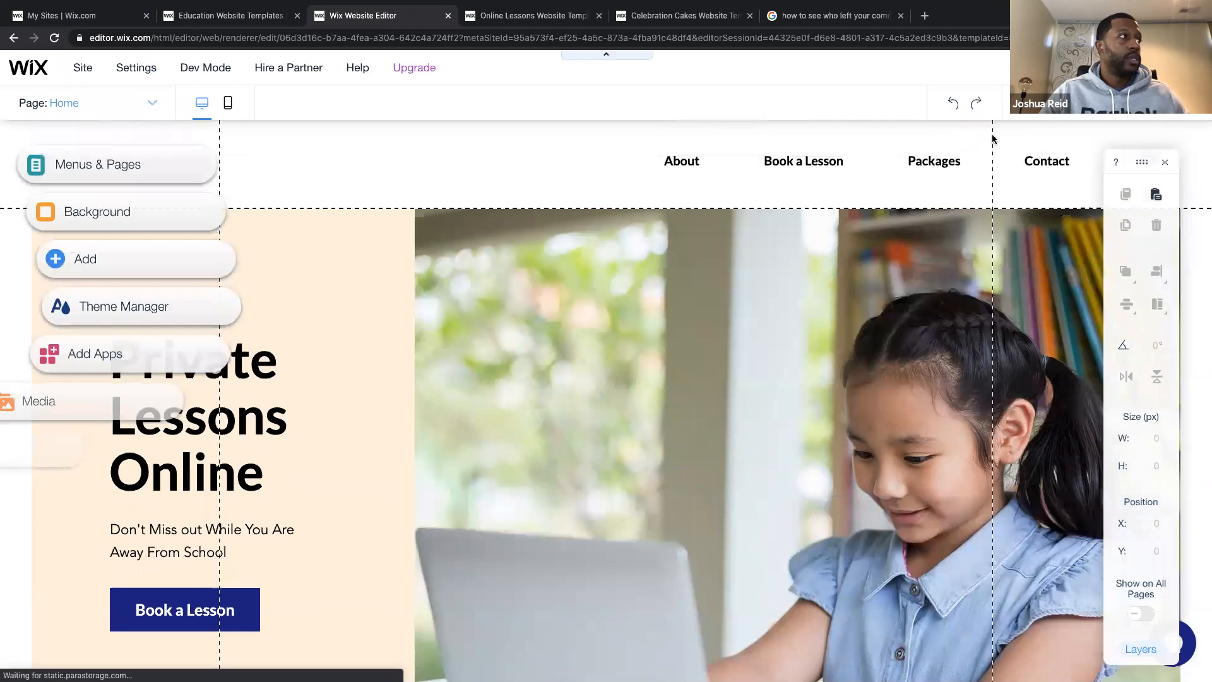
scroll(734, 383, down, 1)
scroll(734, 387, up, 1)
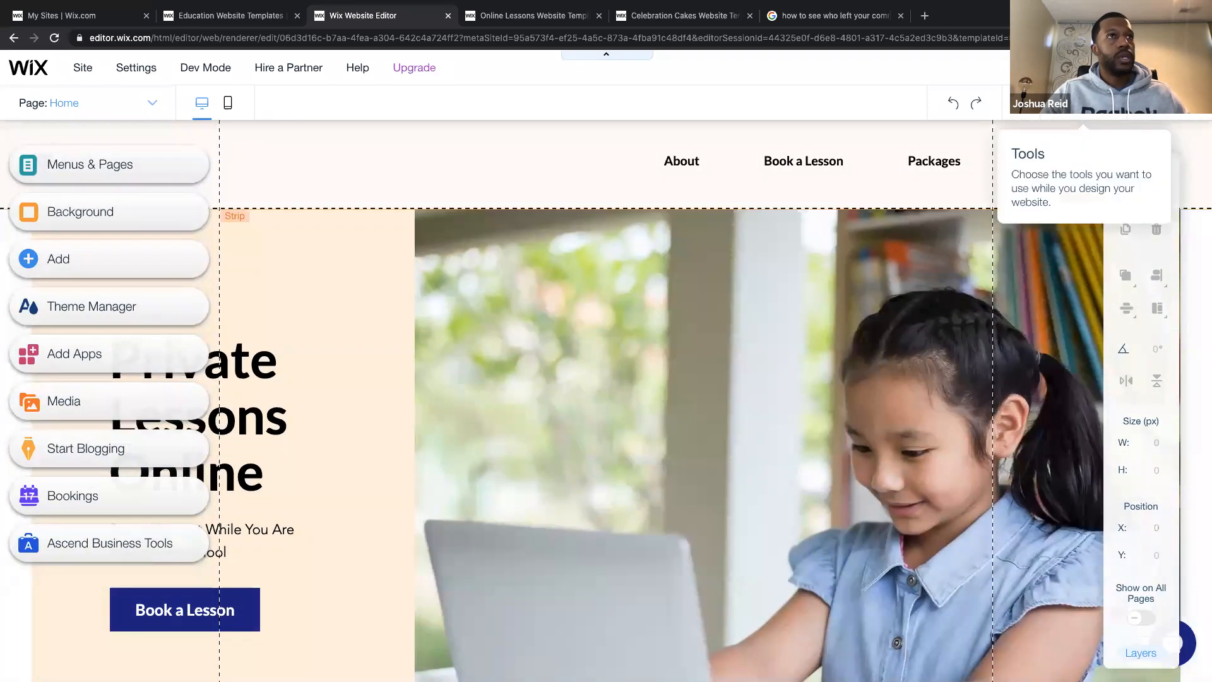
Preview the site in mobile view and examine how the Home page sections are laid out.
click(1136, 67)
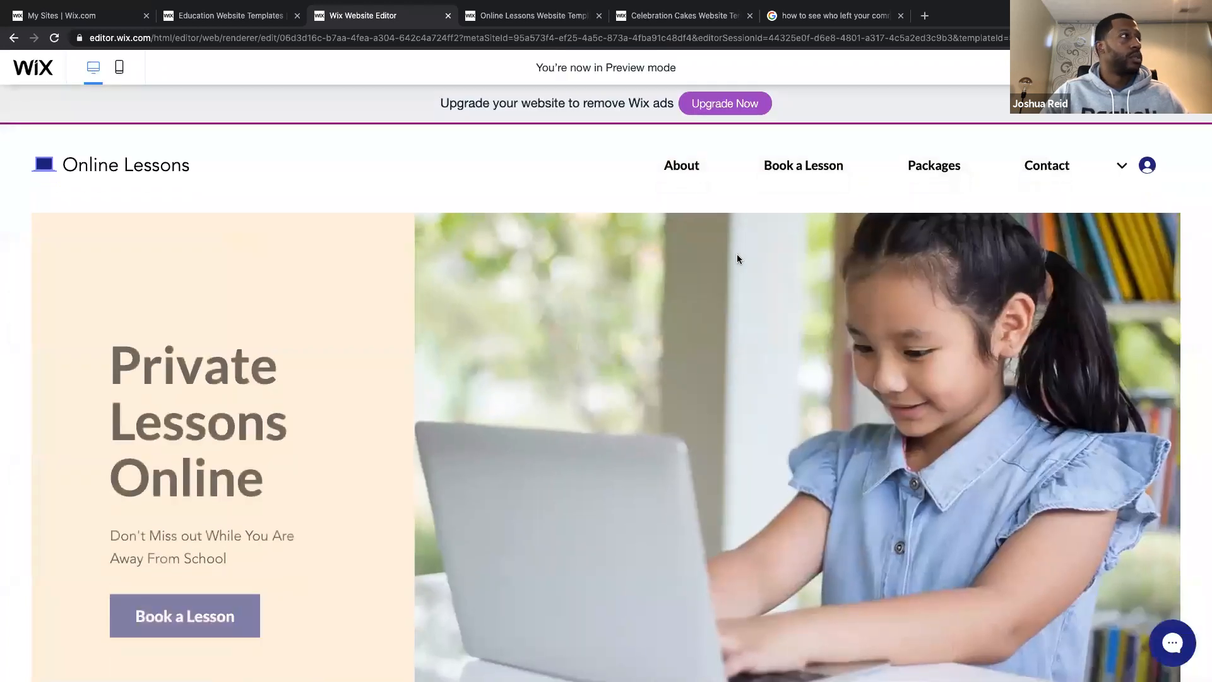
click(120, 70)
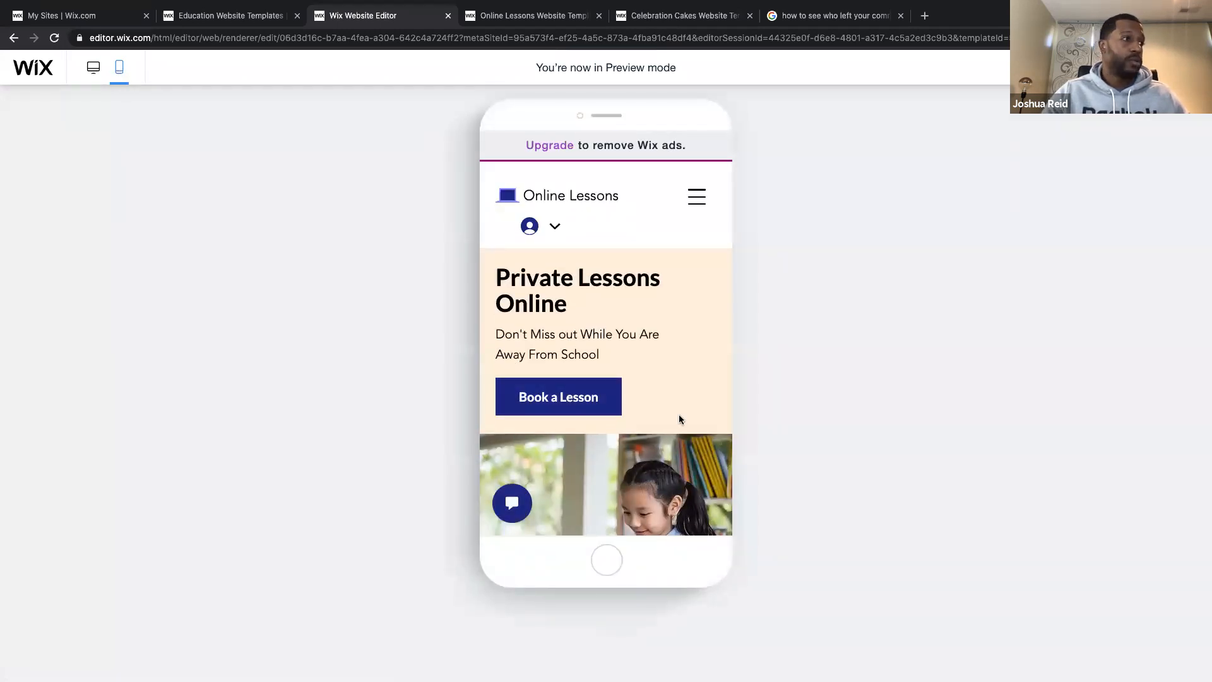
scroll(650, 467, down, 2)
scroll(648, 475, down, 6)
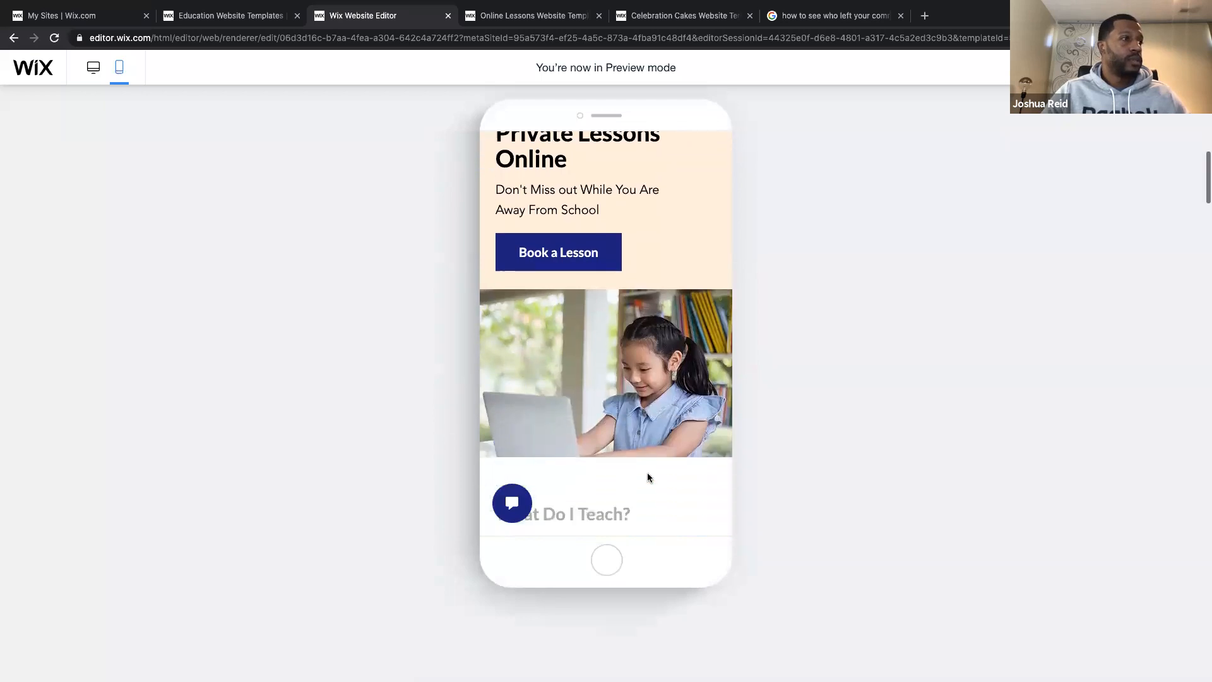
scroll(588, 378, down, 10)
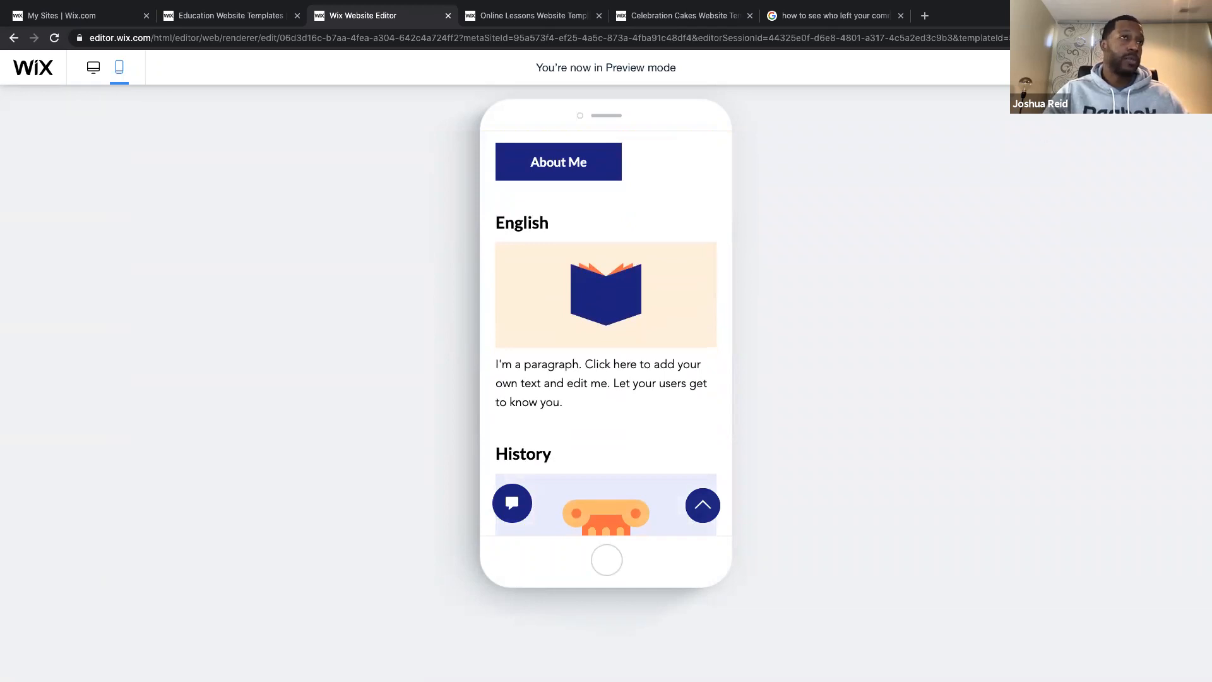
Return to the mobile editor, skip its introduction, and check the text settings of the "Private Lessons Online" heading.
click(1100, 67)
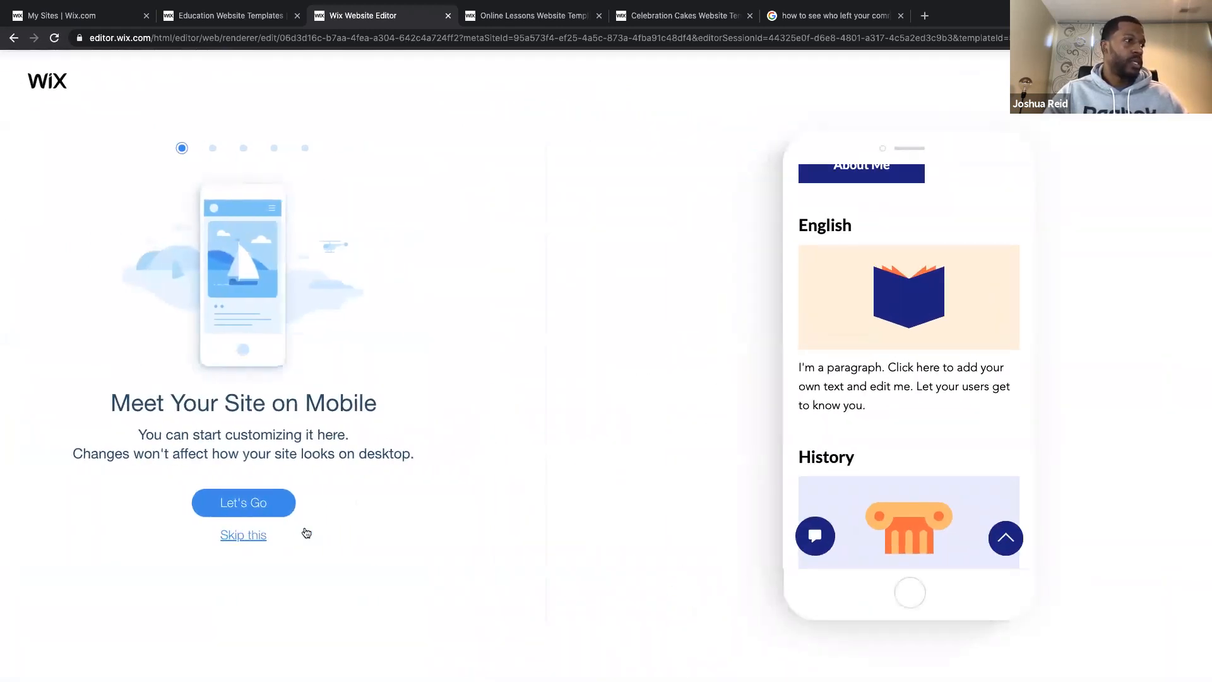
click(303, 534)
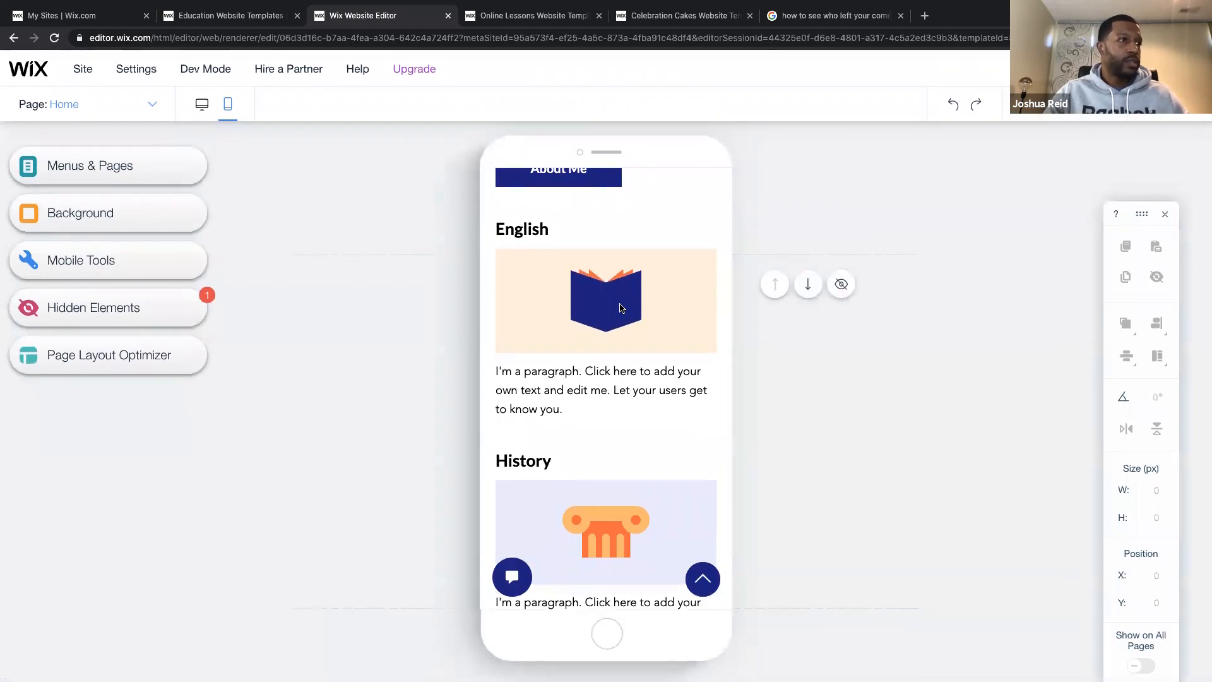
scroll(619, 306, up, 10)
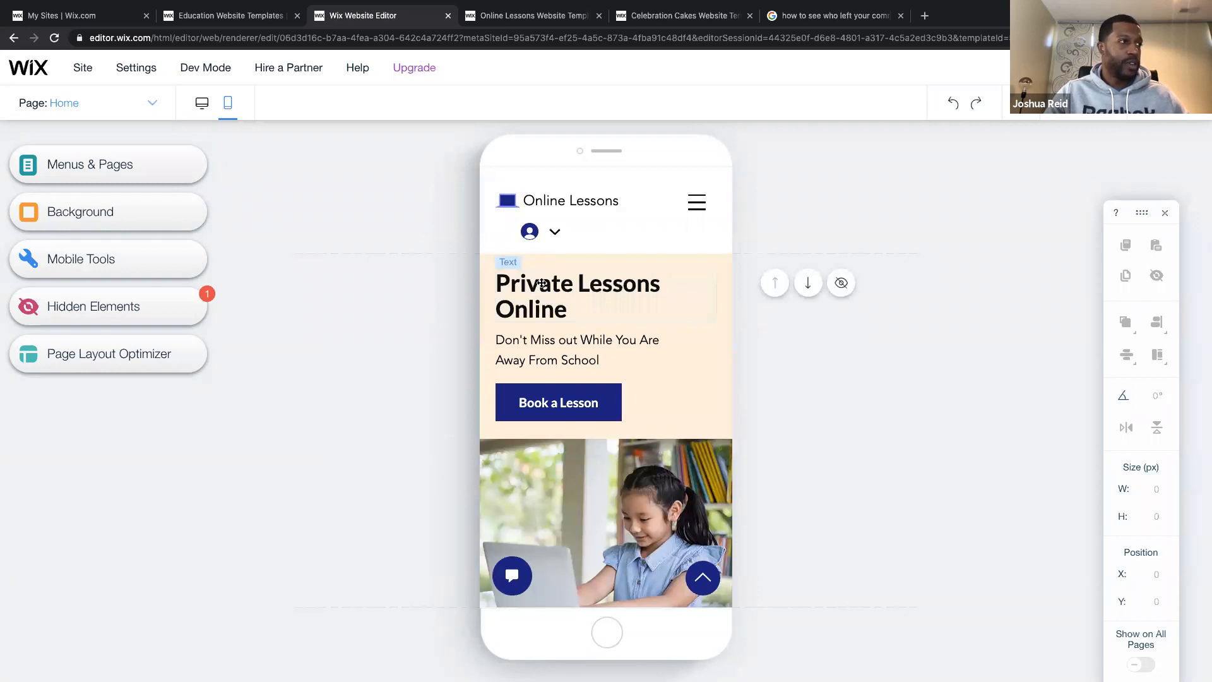
double_click(561, 295)
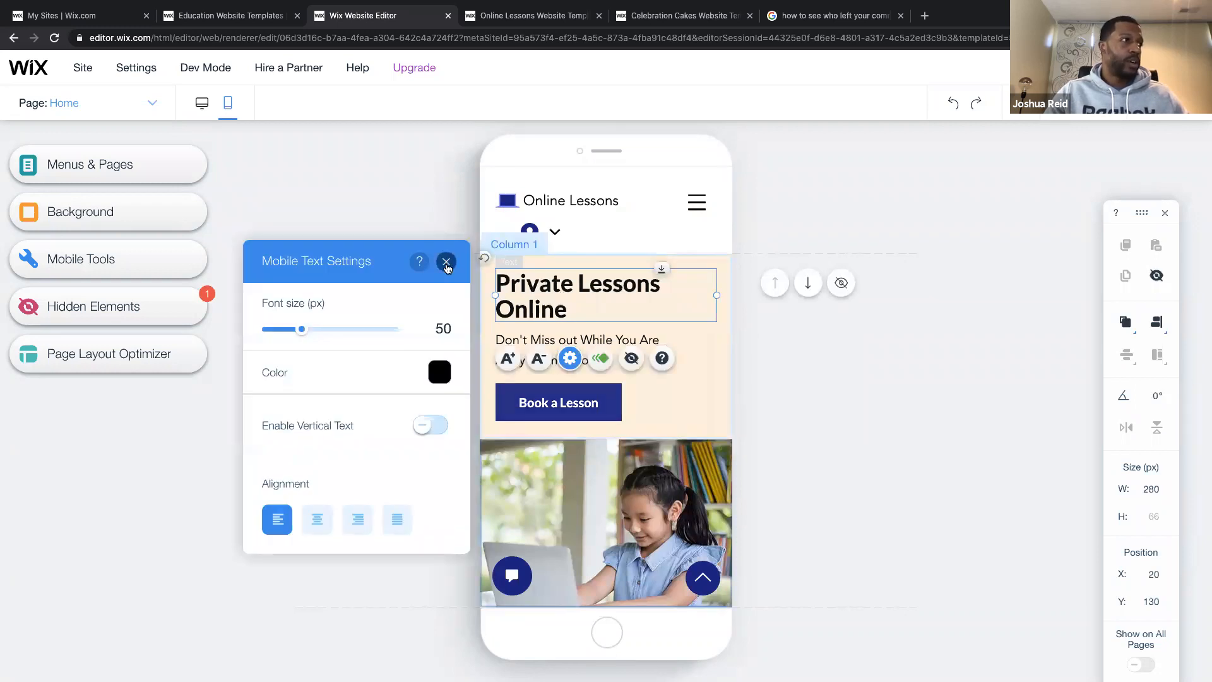
click(446, 261)
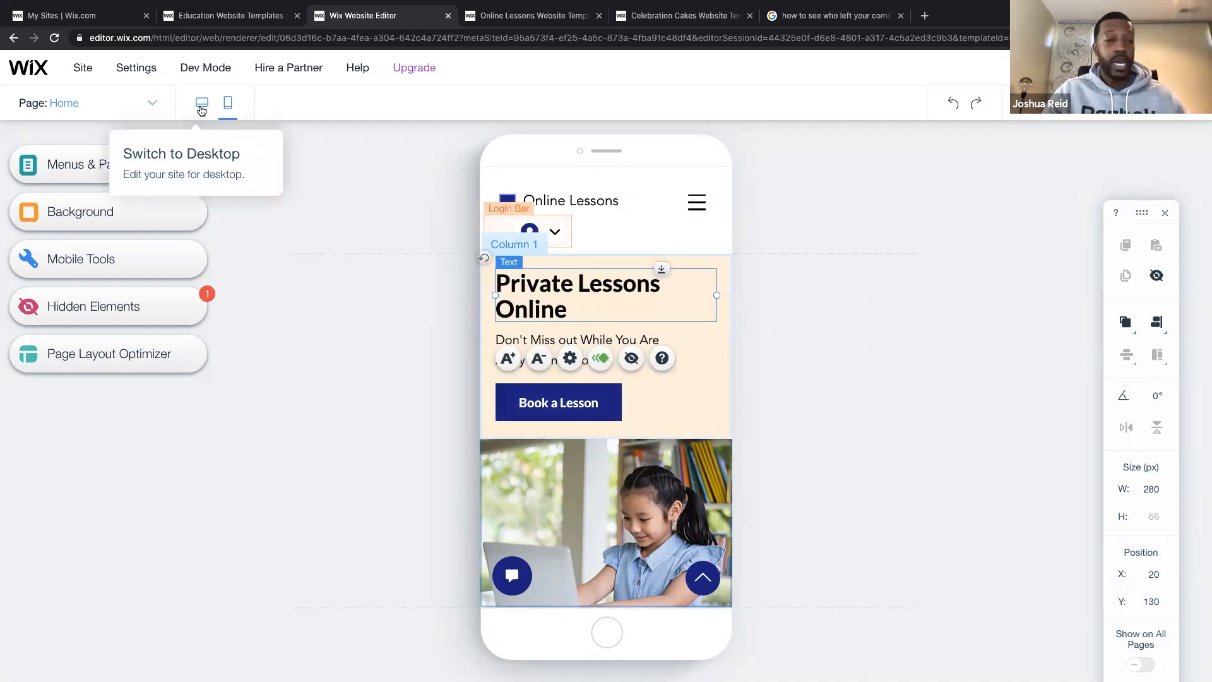
Switch back to desktop editing and look over the Home page hero section, selecting its heading text.
click(201, 104)
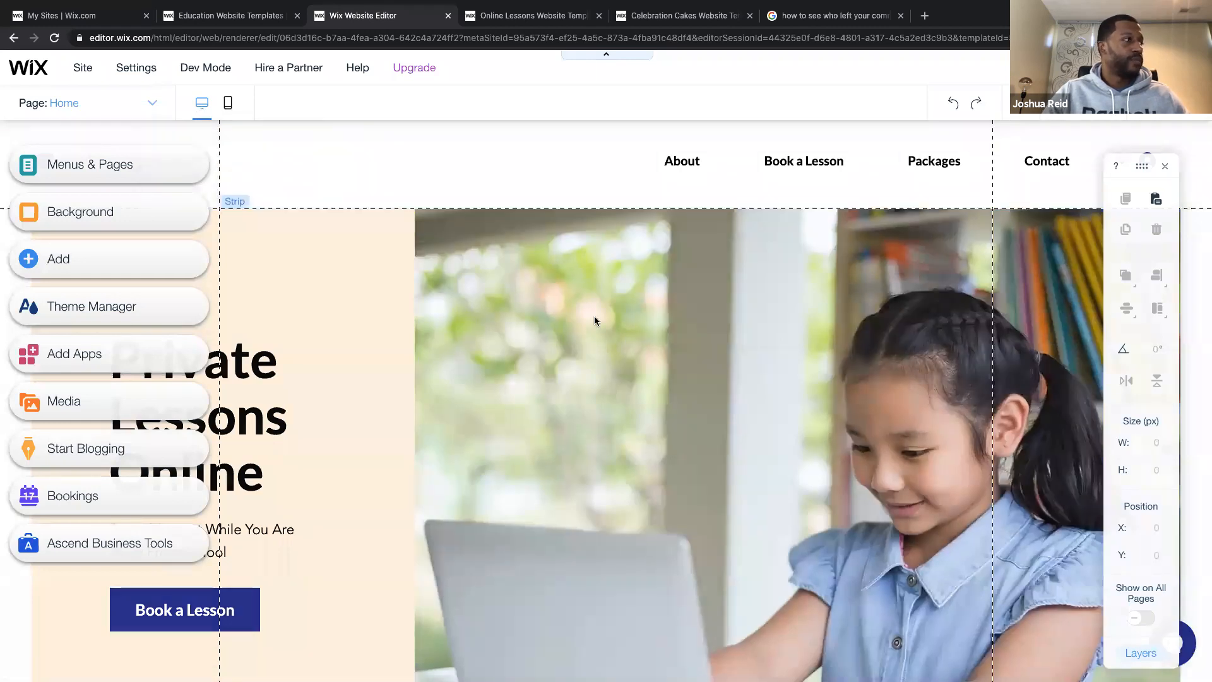
scroll(594, 321, down, 3)
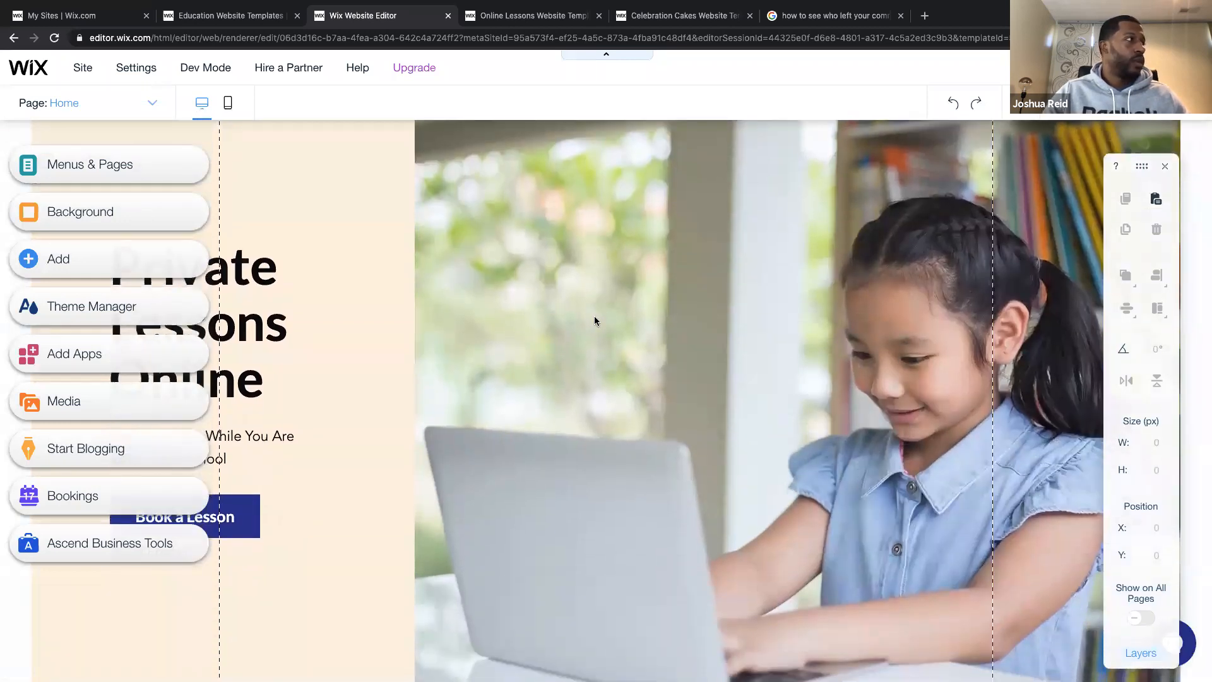
scroll(389, 435, down, 3)
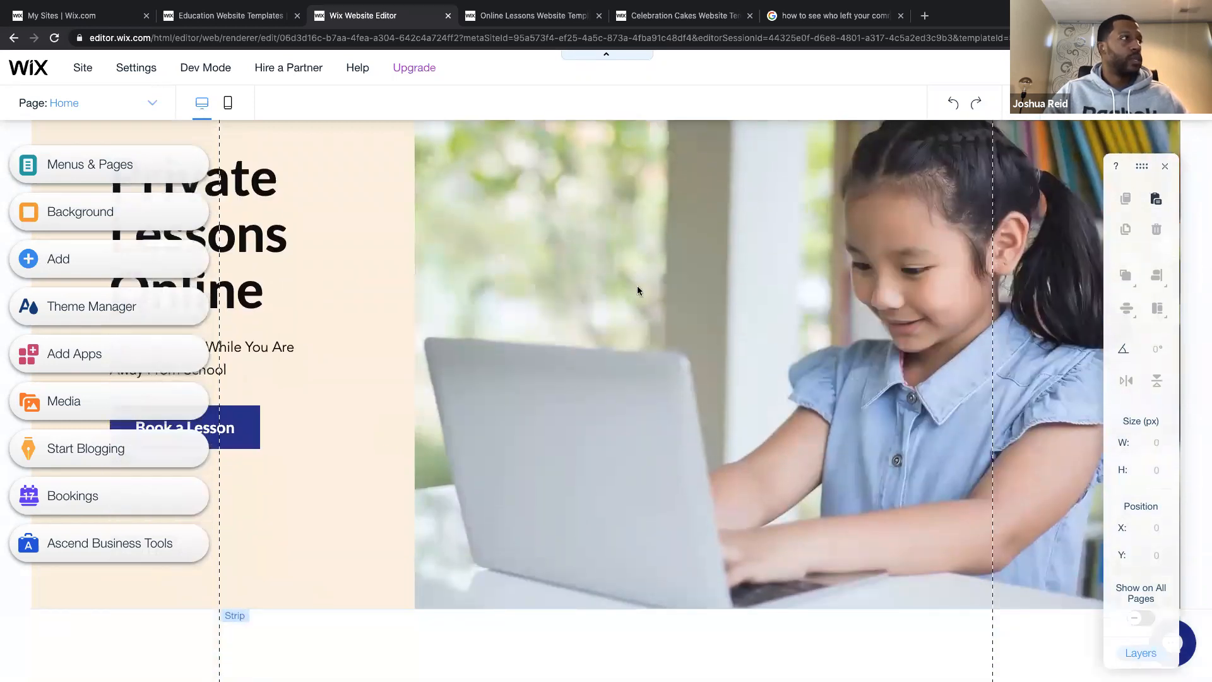
click(243, 180)
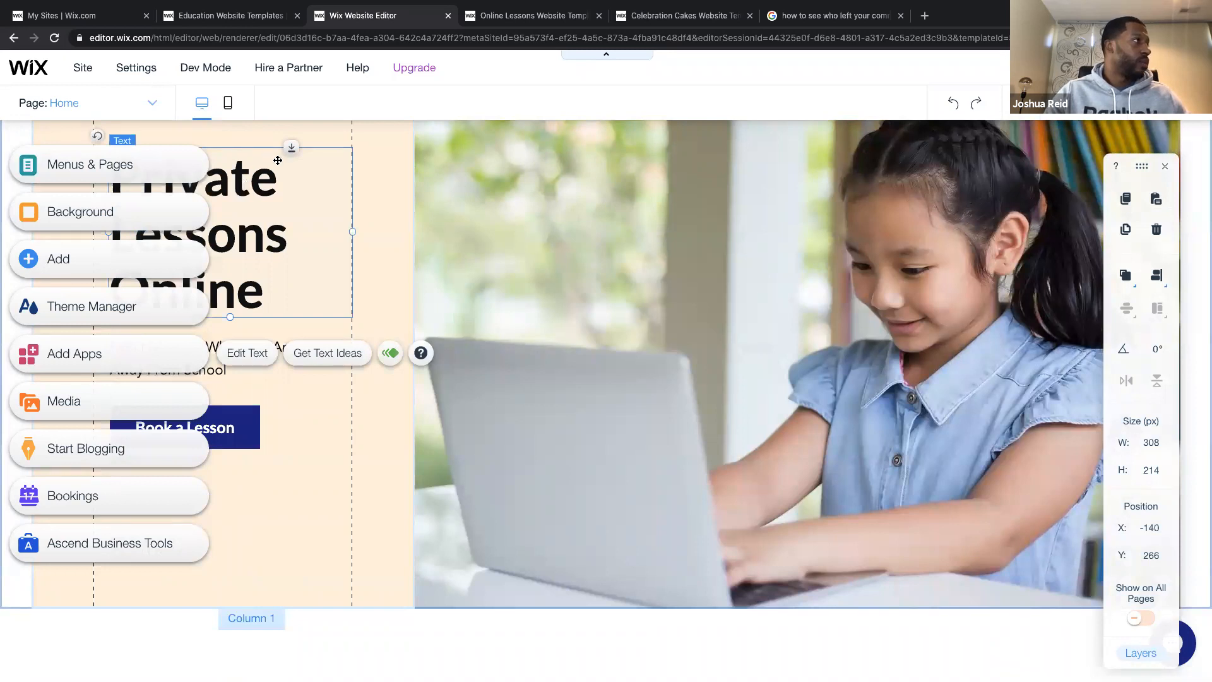
click(148, 105)
click(156, 105)
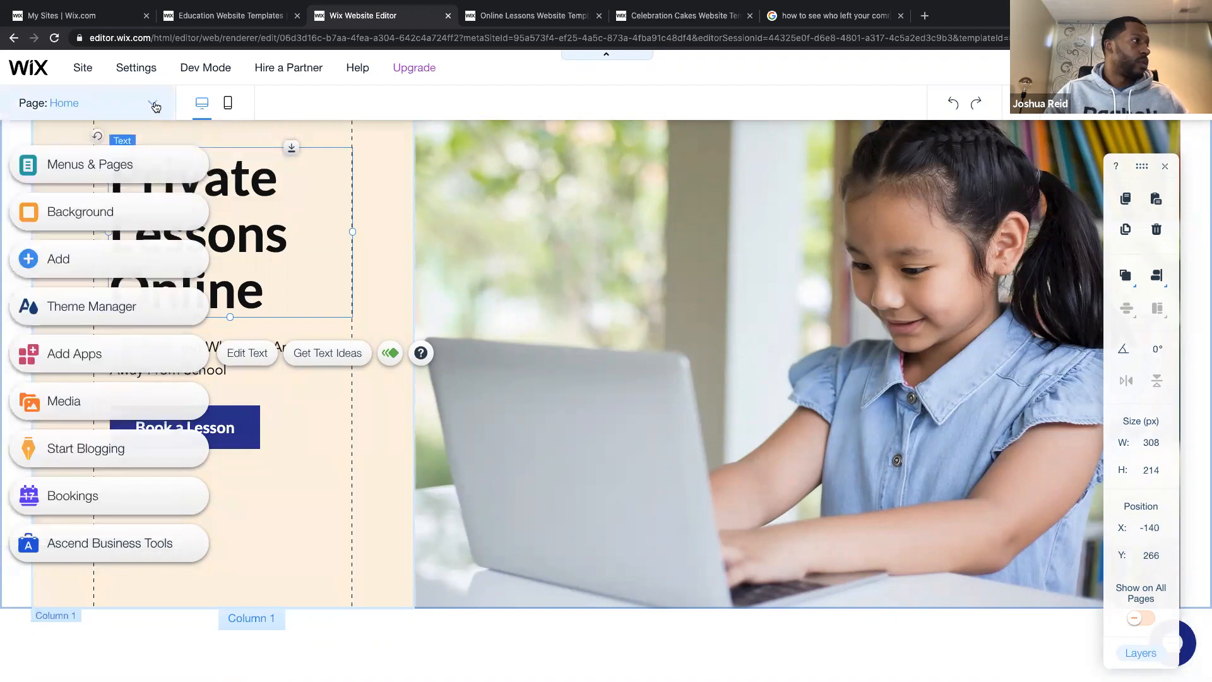
scroll(365, 317, down, 2)
scroll(365, 317, up, 5)
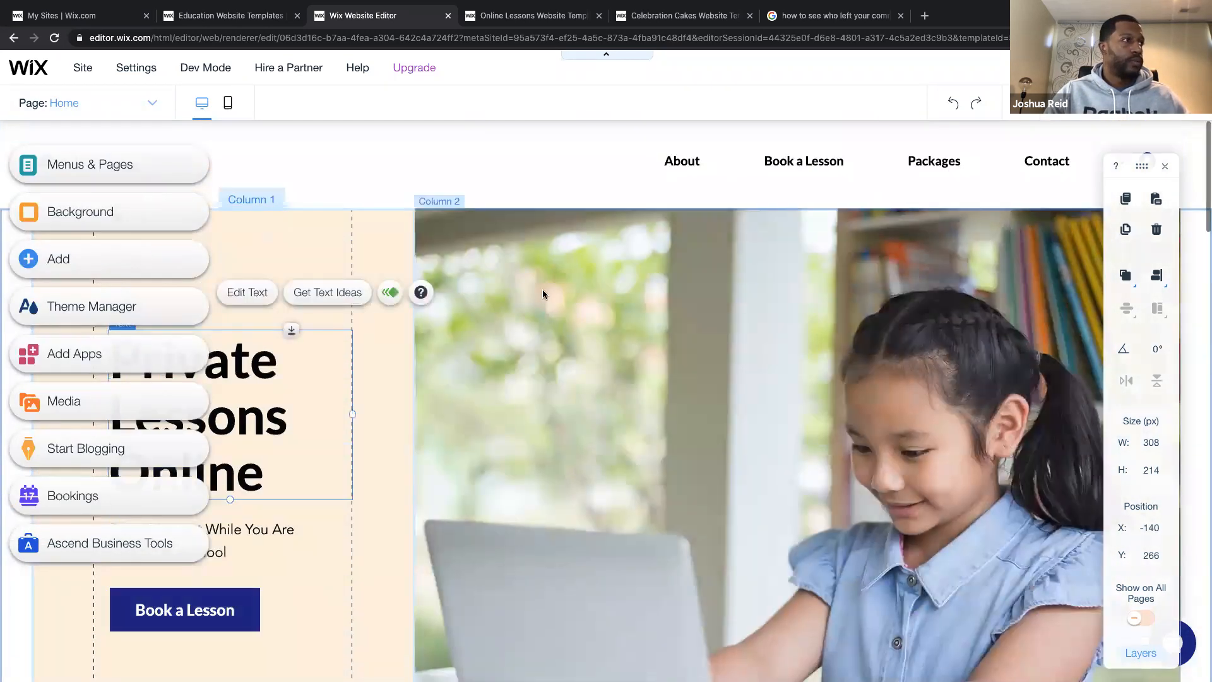
Select the hero section's photo column and its text column in turn to examine their editing options.
click(543, 293)
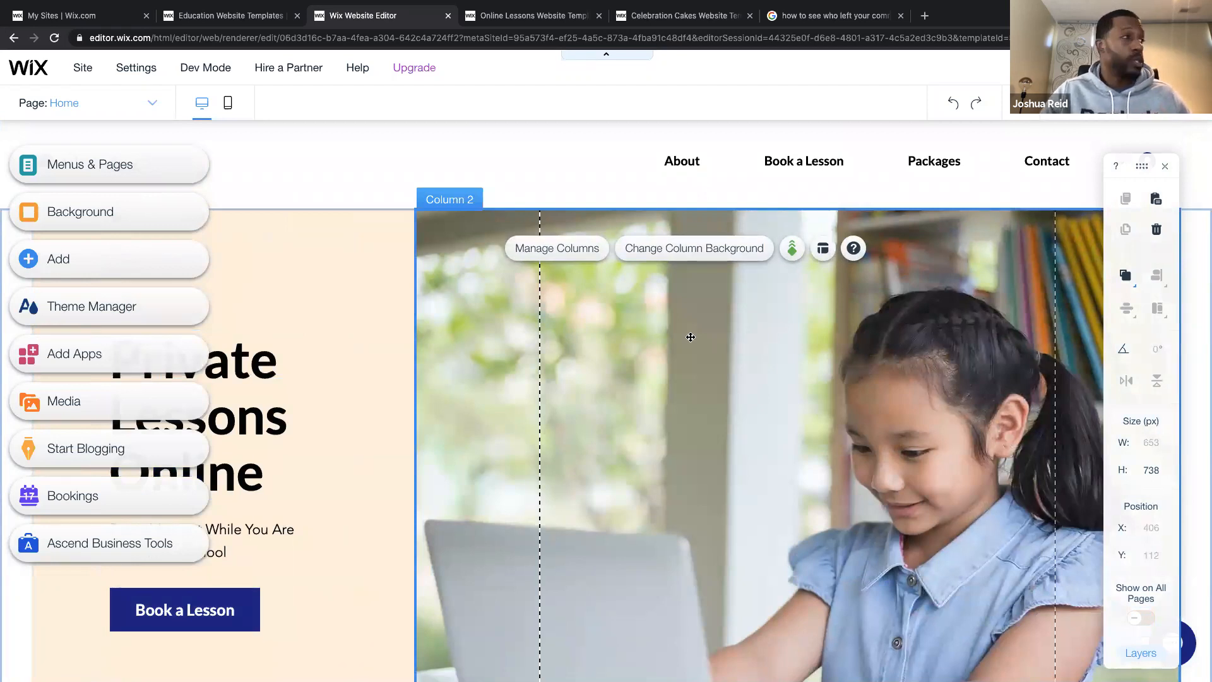
scroll(701, 438, down, 2)
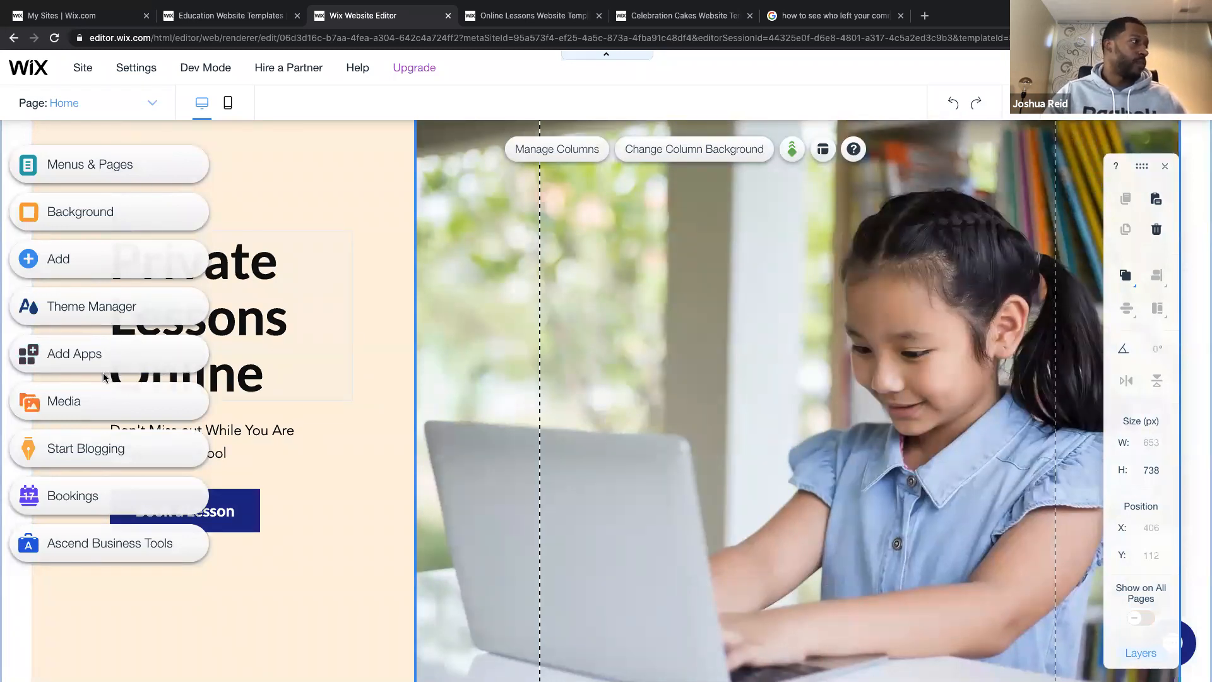
scroll(501, 433, down, 1)
scroll(500, 433, up, 3)
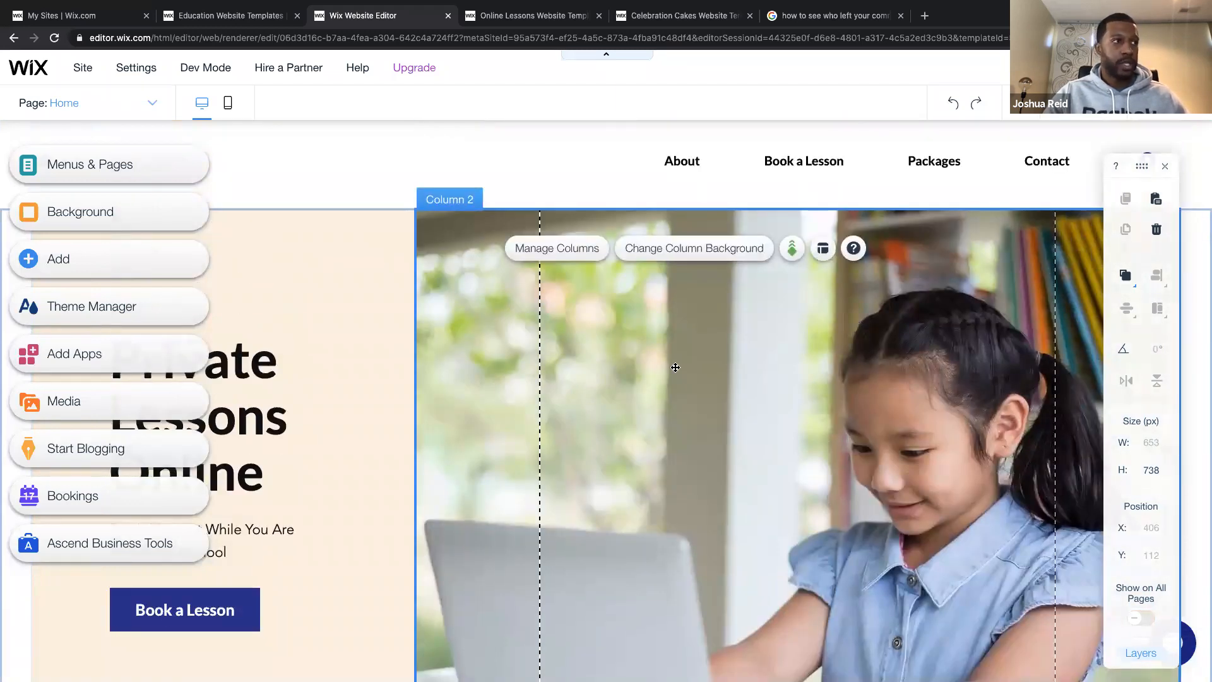
click(452, 324)
click(687, 337)
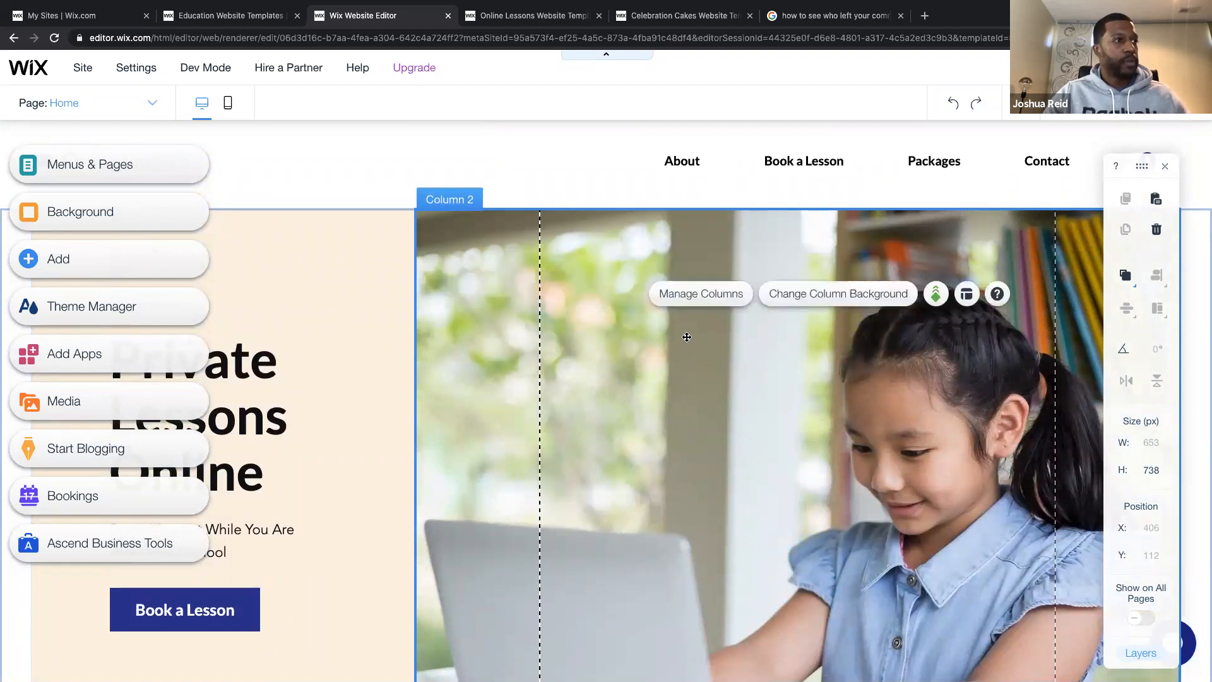
click(339, 308)
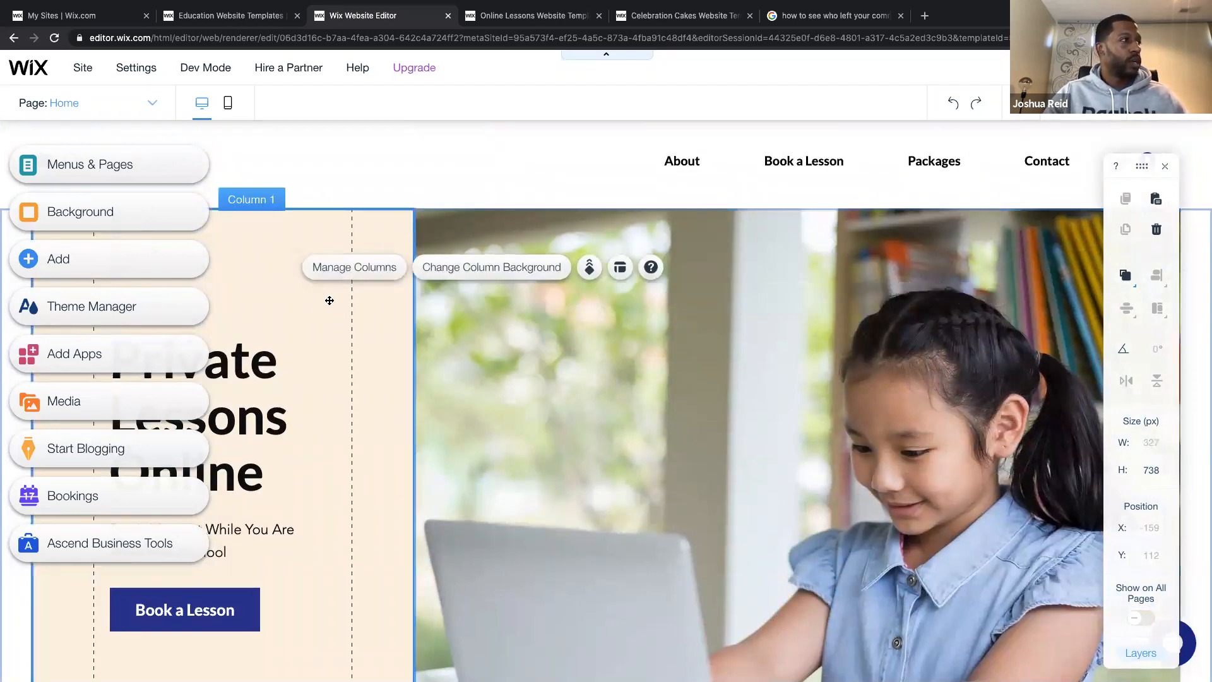
Replace the hero heading text "Private Lessons Online" with "Wix Website Demo" and close its text settings.
click(241, 363)
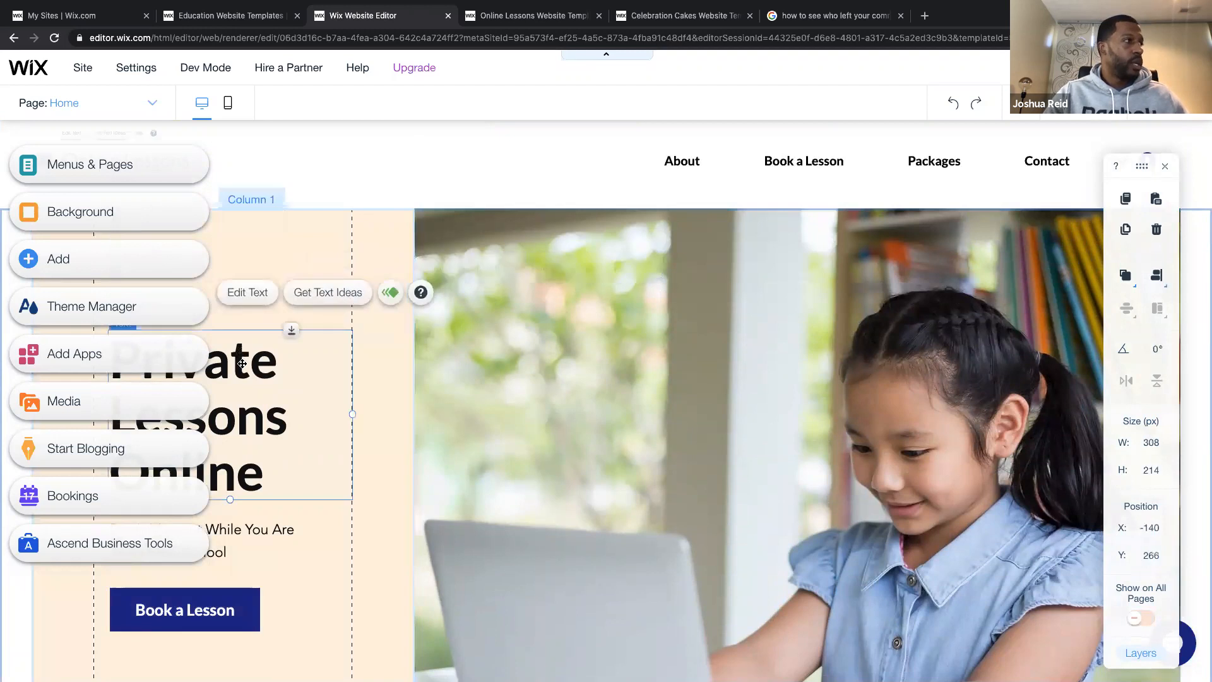
double_click(258, 365)
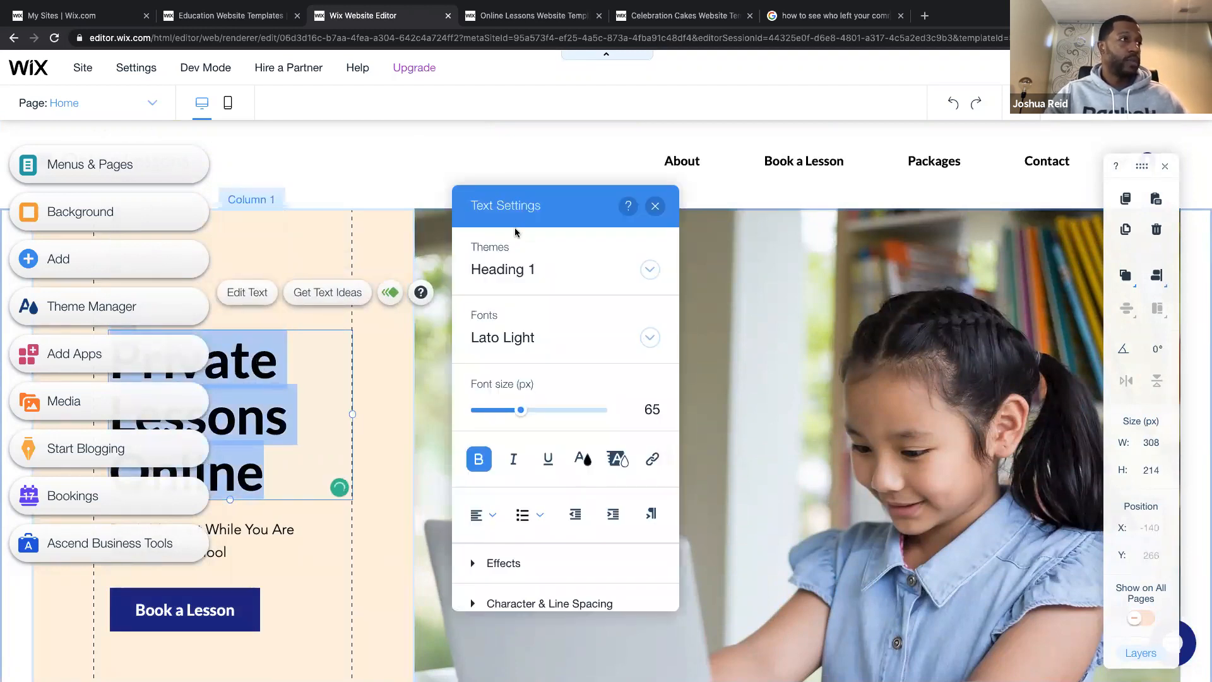
click(655, 207)
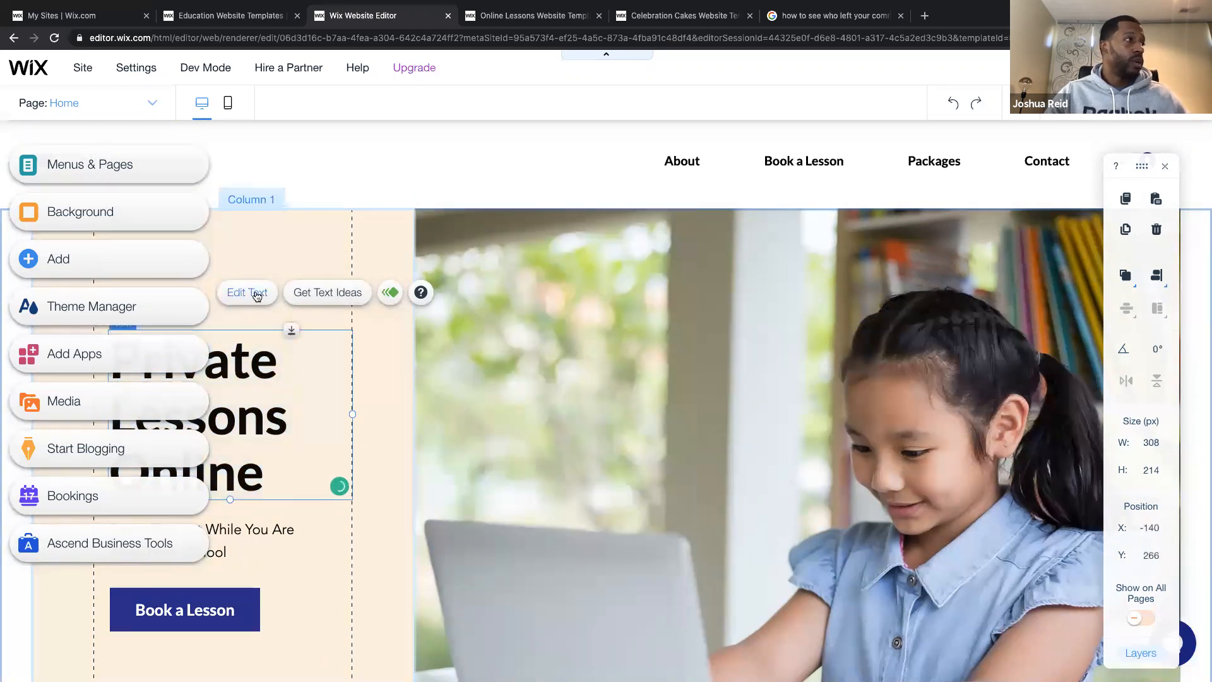
click(258, 293)
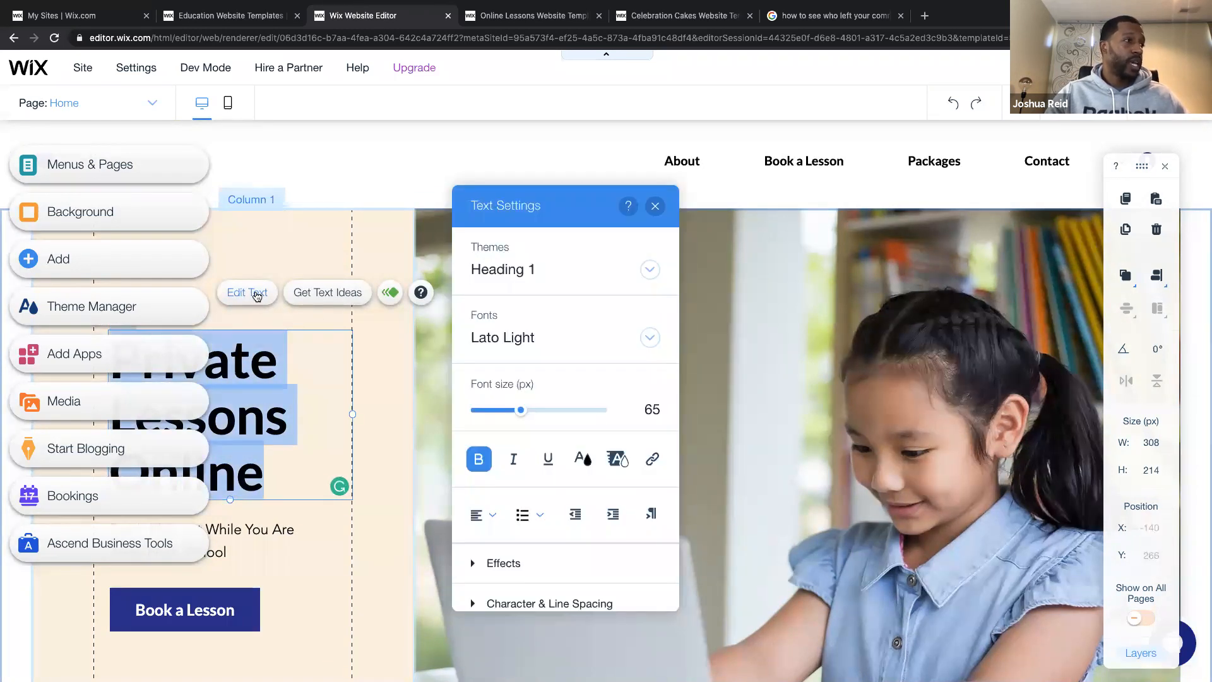
click(288, 392)
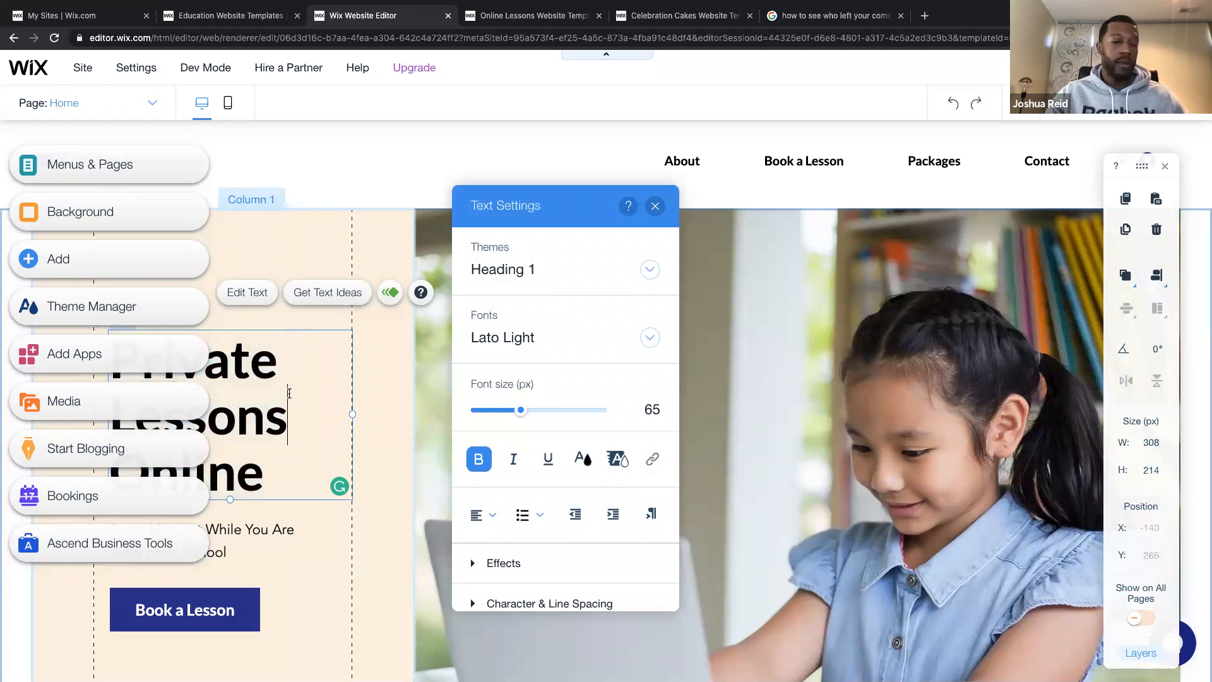
key(BackSpace)
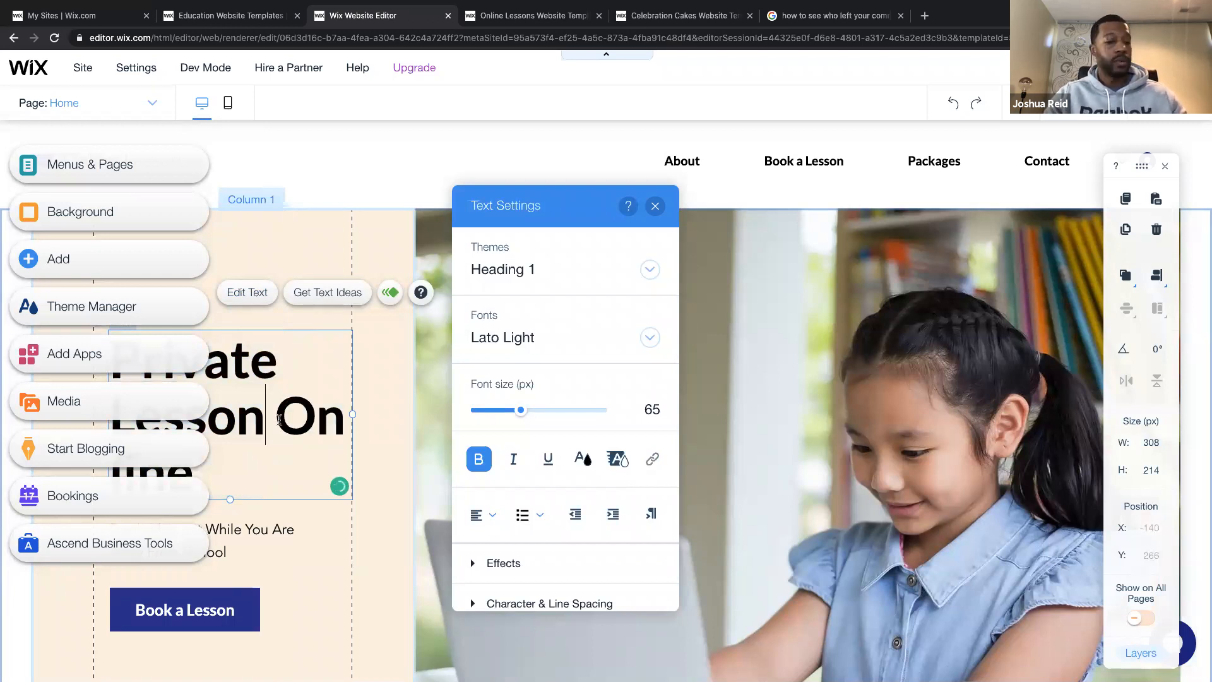
triple_click(278, 420)
text(Wix)
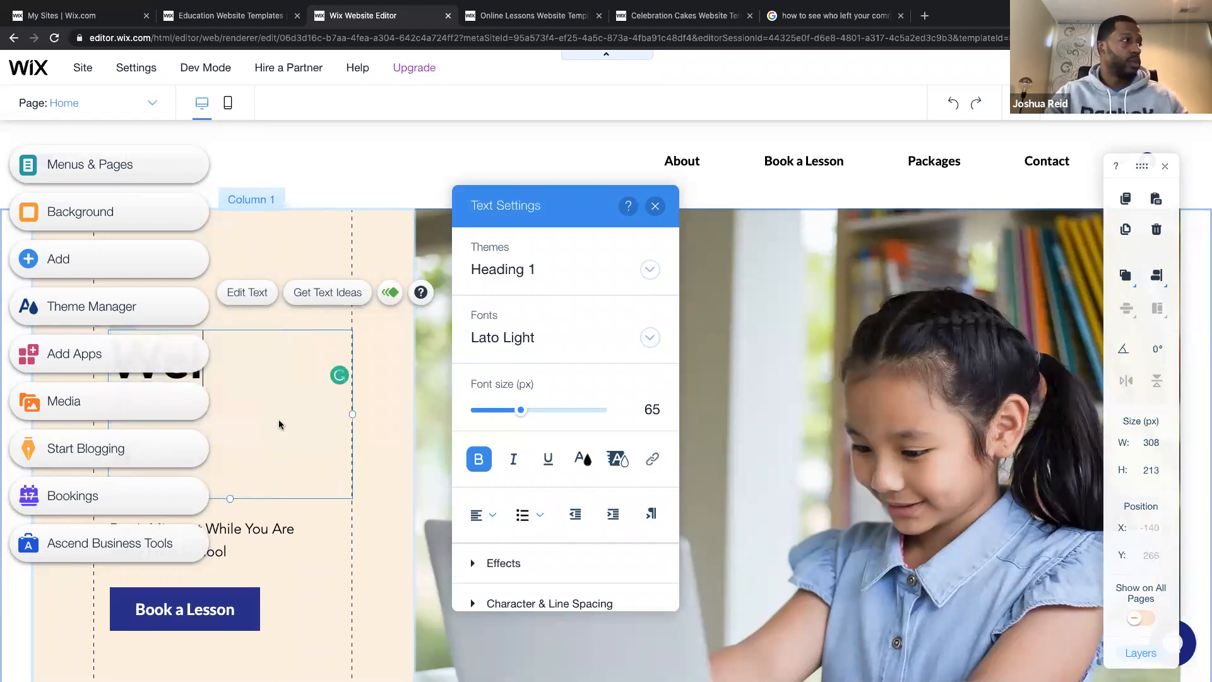
text( Website)
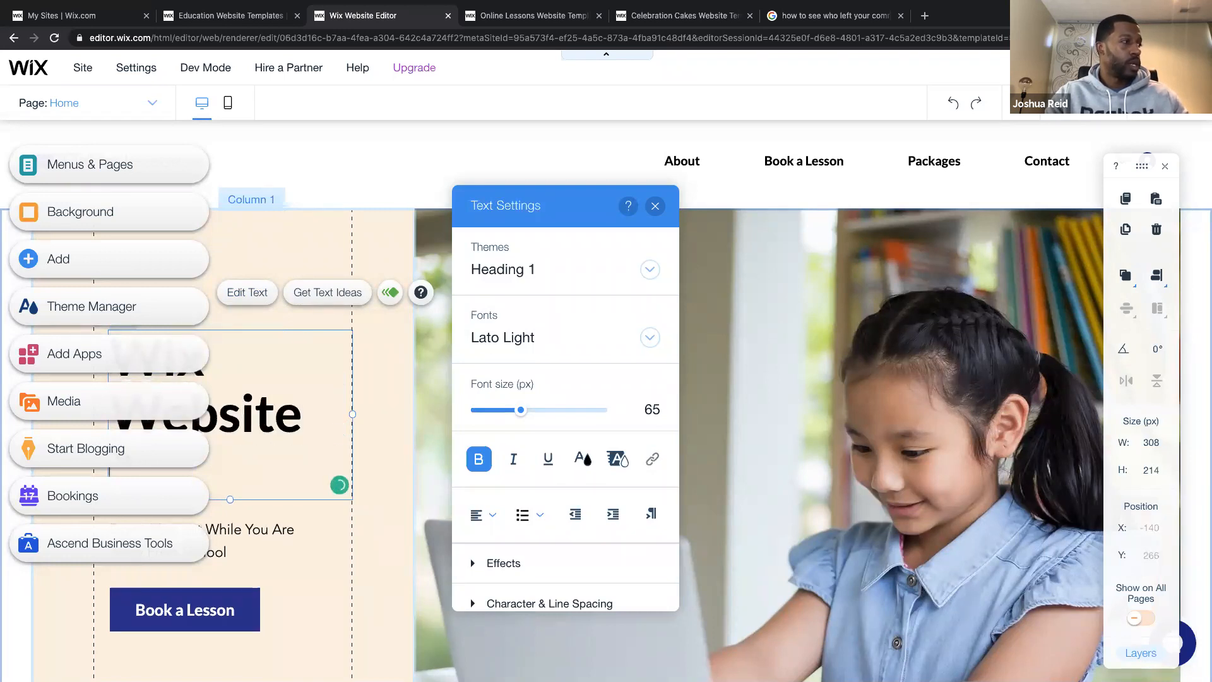
text( Demo)
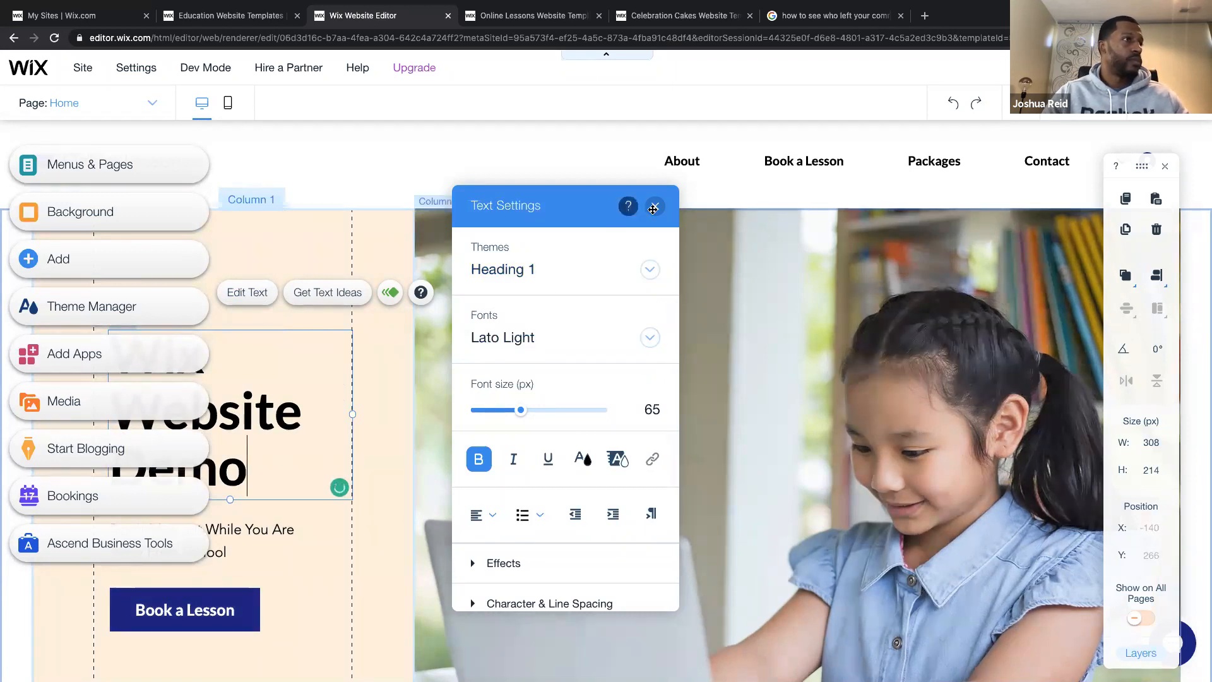
click(655, 206)
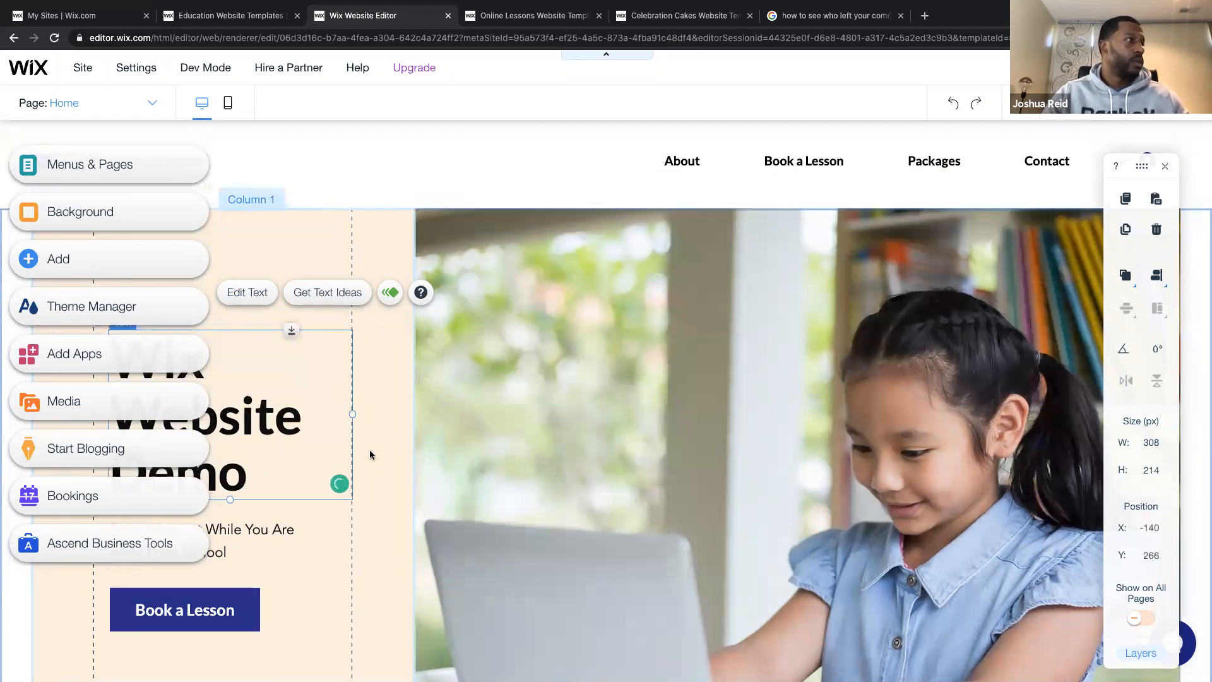
Hide the floating editing toolbar and turn it back on.
scroll(369, 449, down, 3)
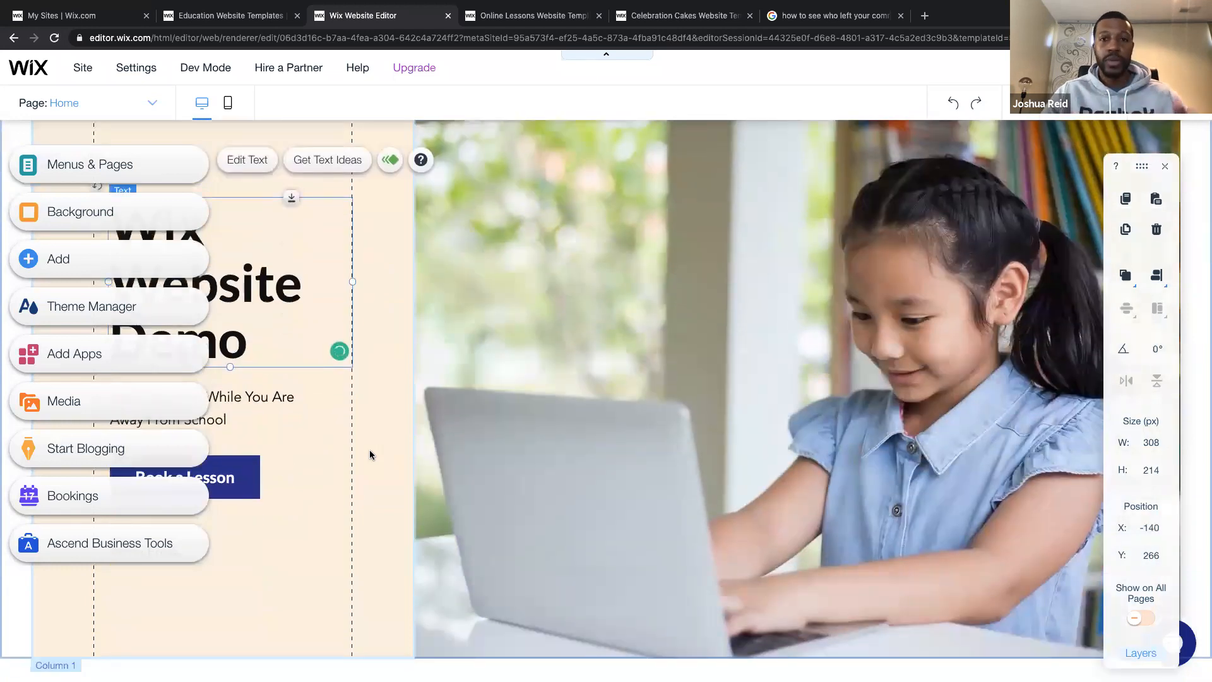
scroll(370, 451, down, 1)
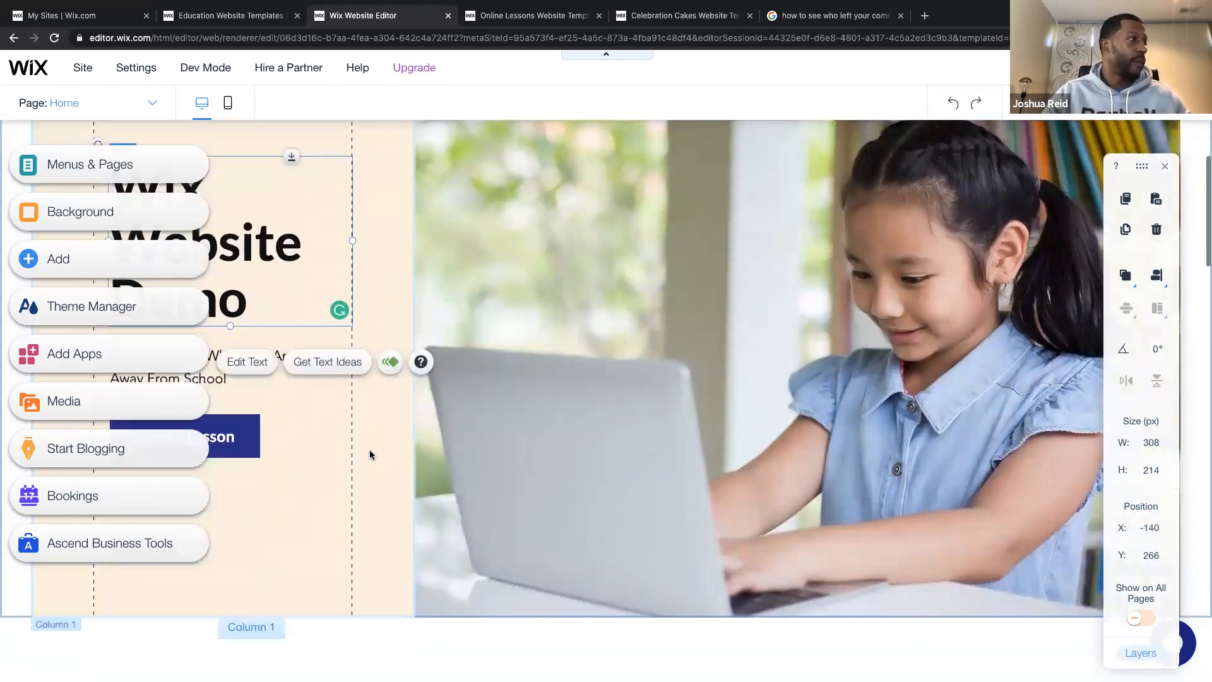
scroll(371, 452, up, 4)
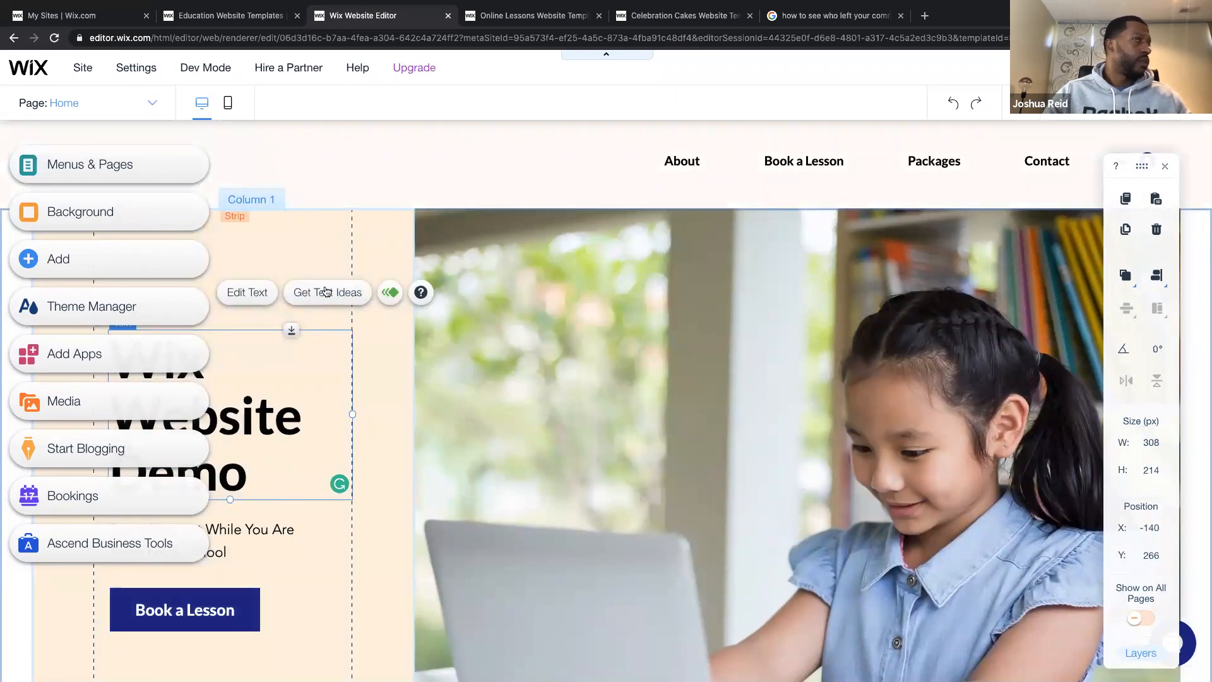
scroll(328, 293, down, 1)
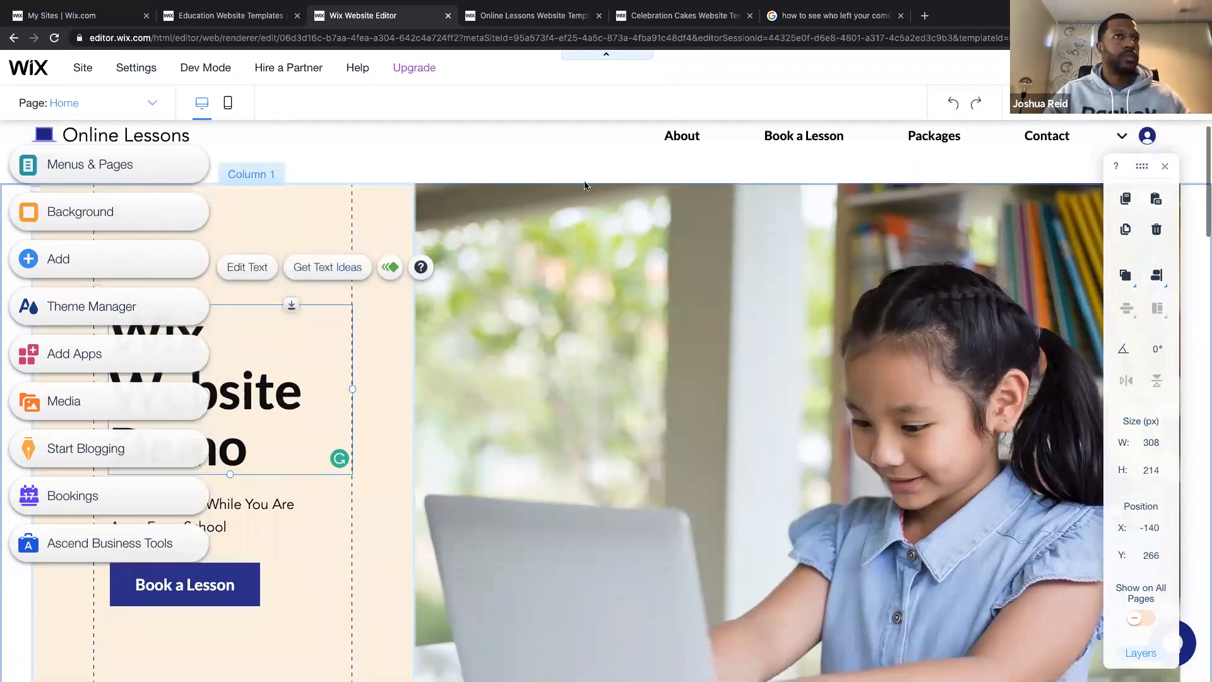
click(1164, 166)
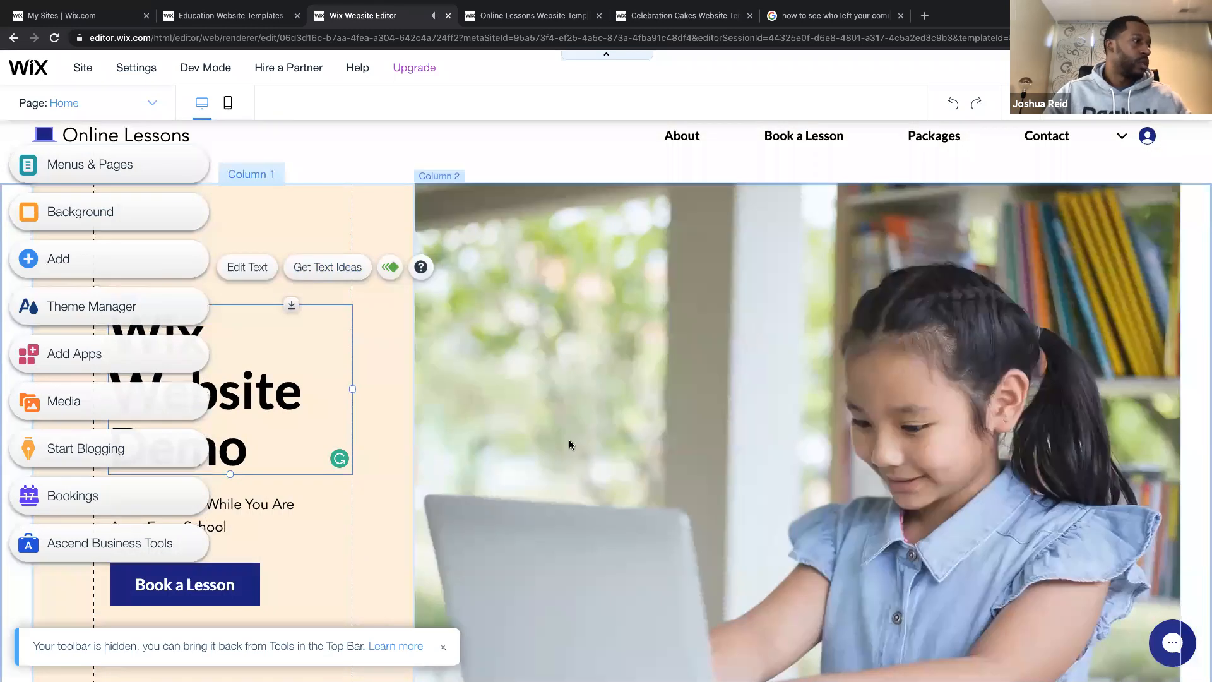
scroll(570, 440, down, 1)
scroll(569, 439, down, 2)
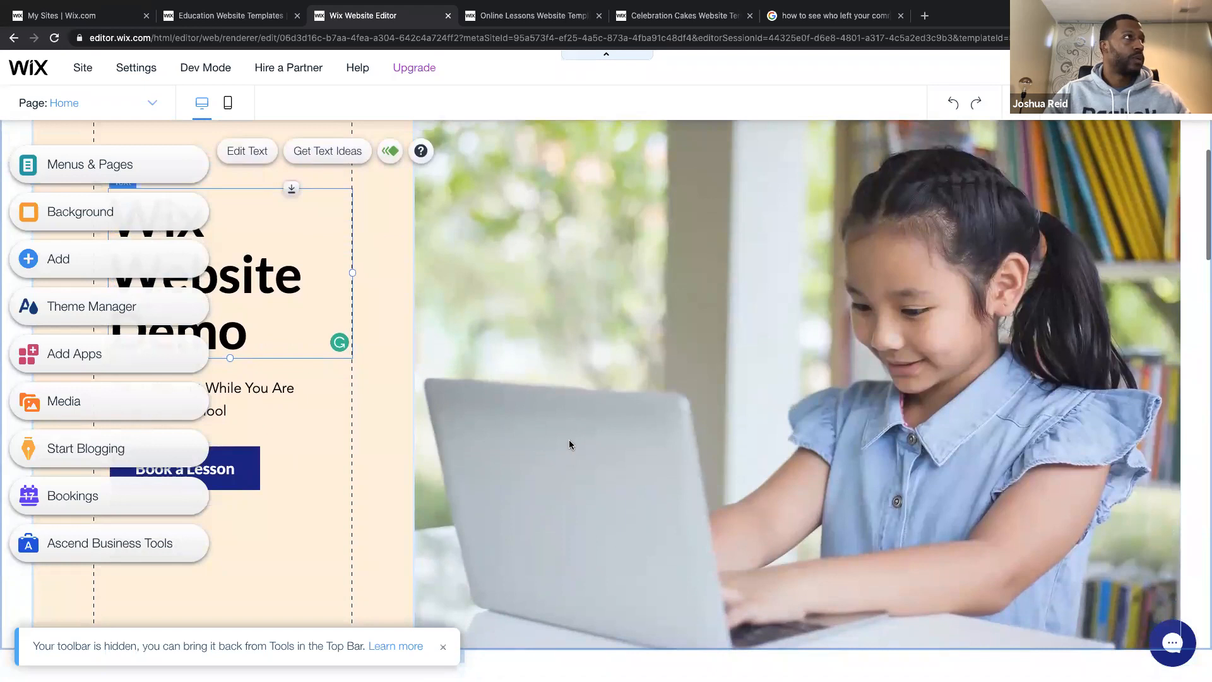
scroll(569, 439, down, 1)
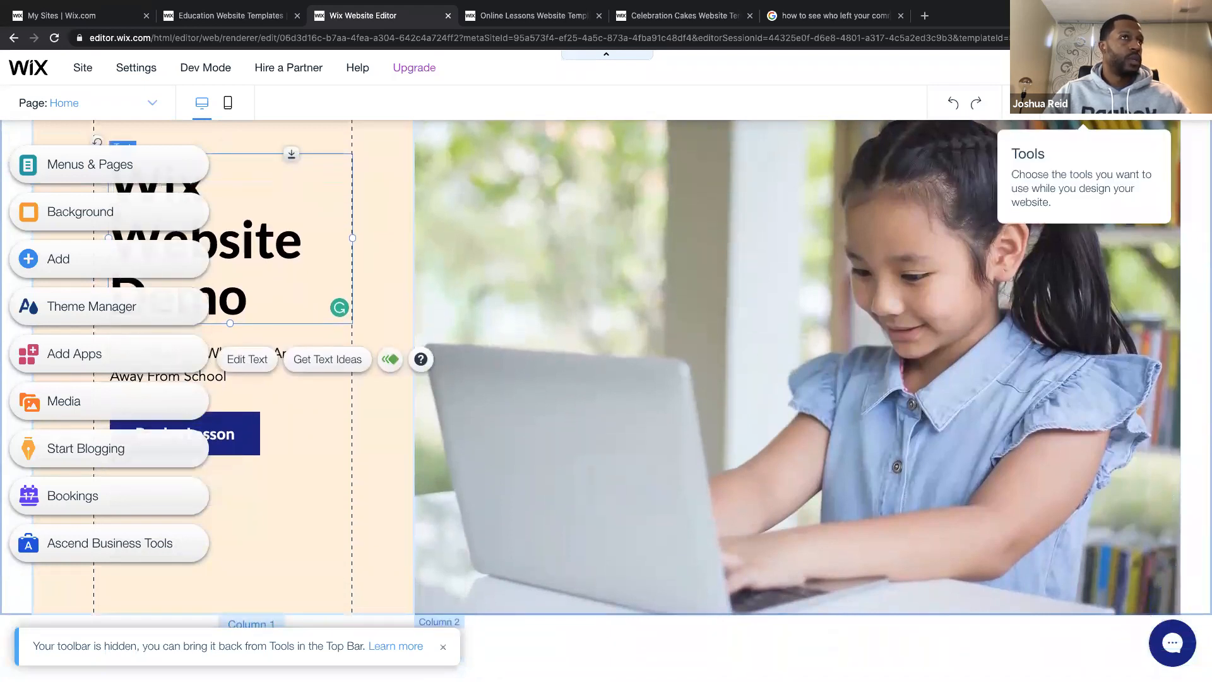
click(1081, 67)
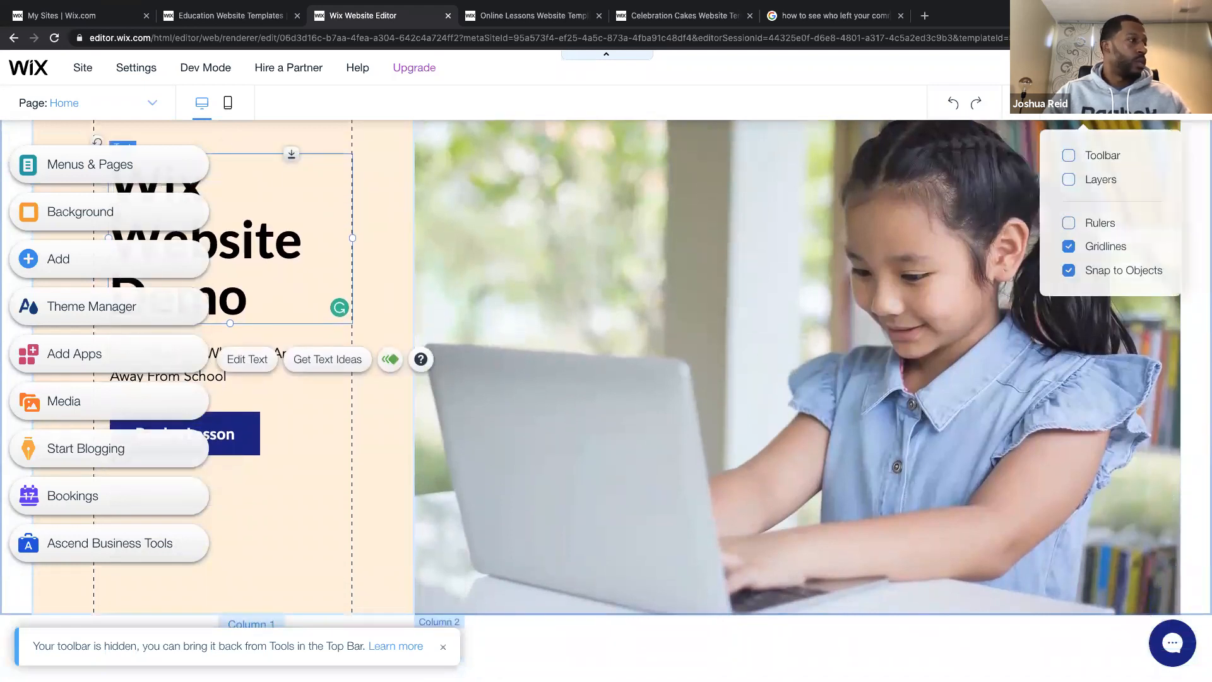
click(1105, 157)
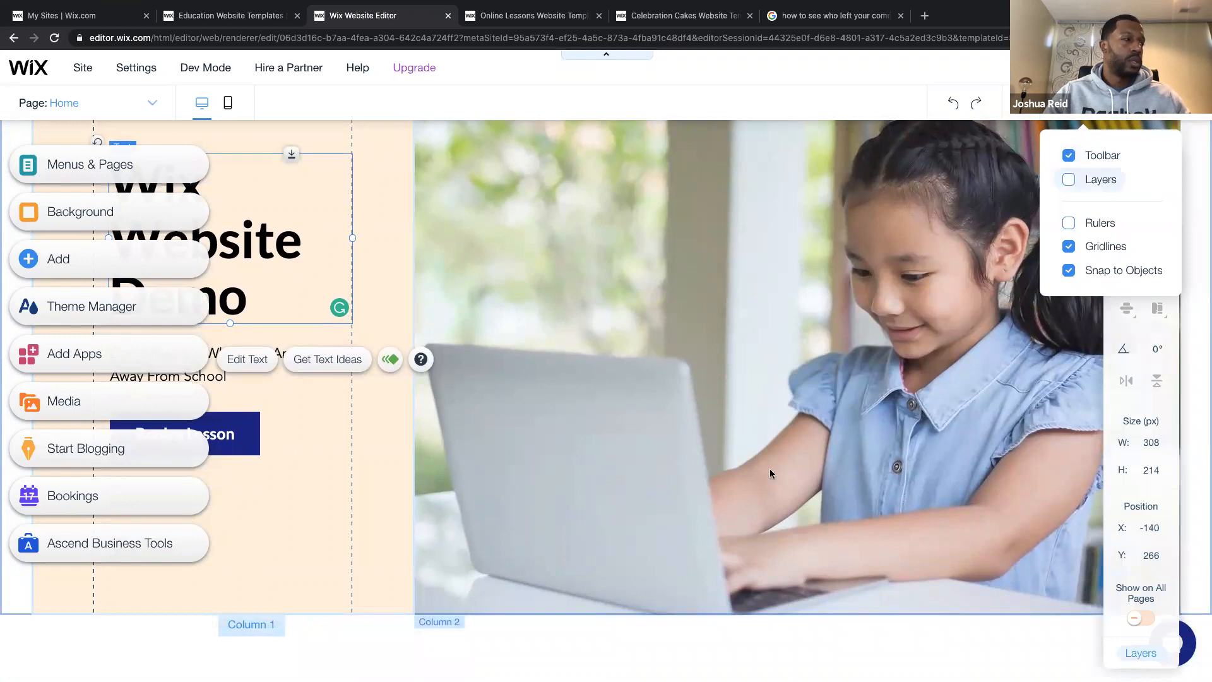
Select the hero section's photo column and its "Book a Lesson" button in turn to examine their editing options.
scroll(770, 471, down, 2)
scroll(770, 470, up, 5)
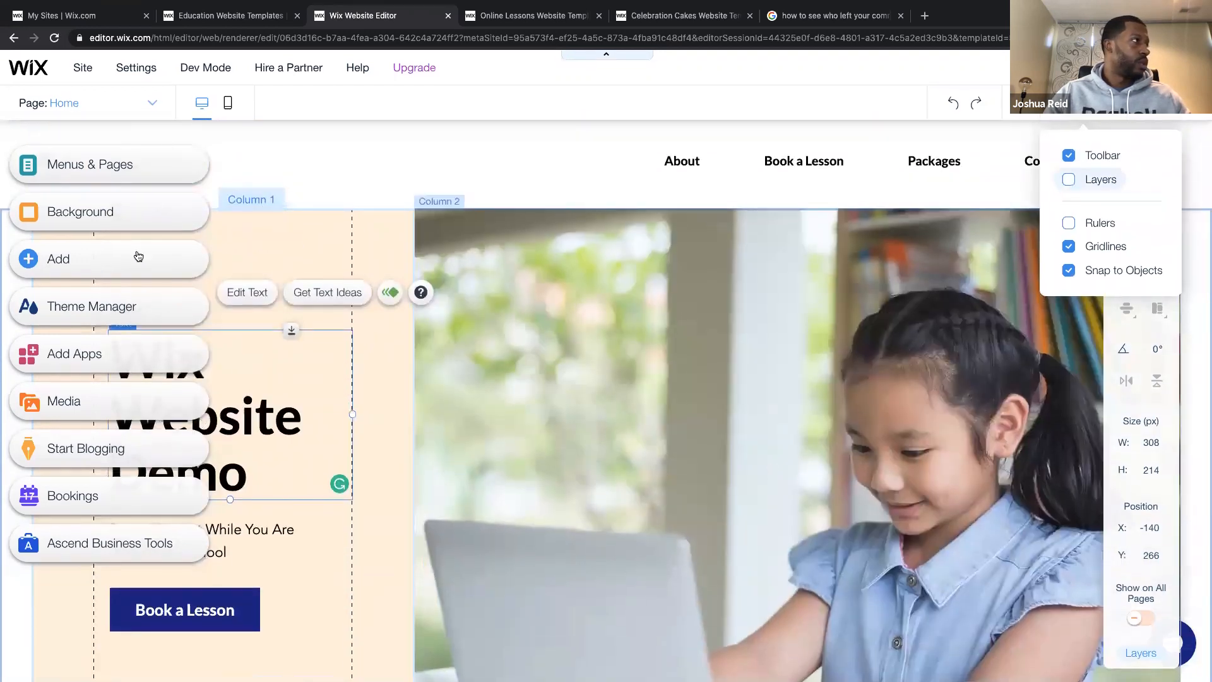
scroll(134, 349, down, 1)
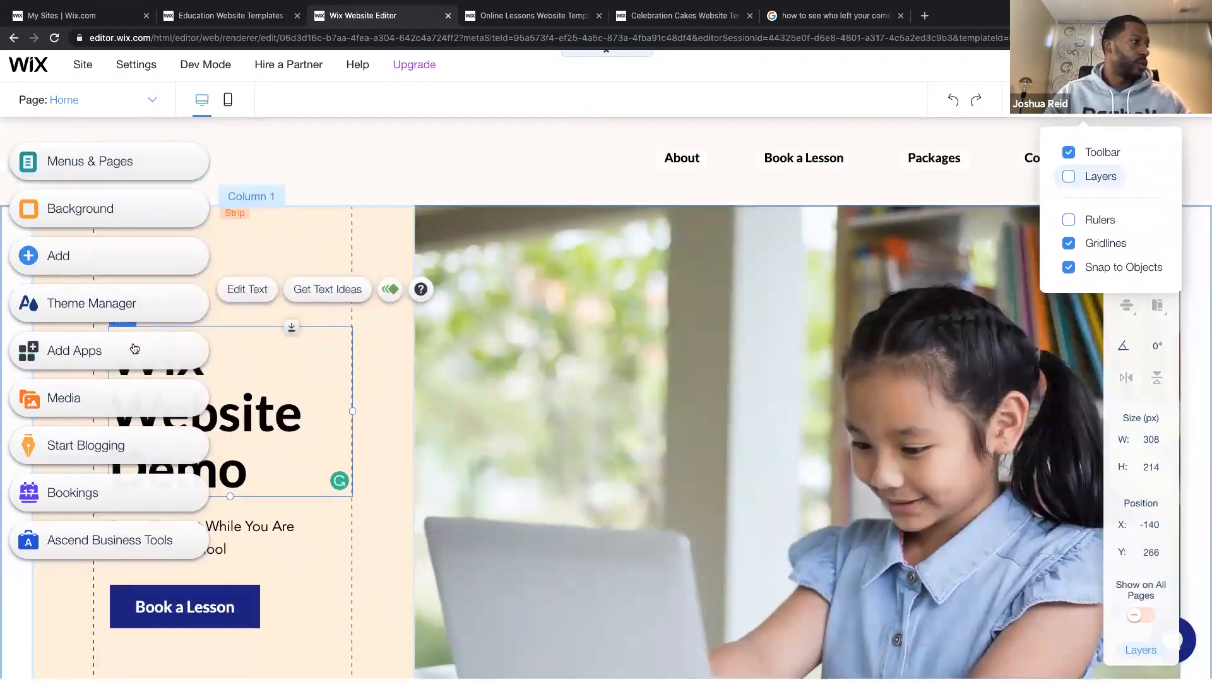
scroll(178, 546, up, 1)
scroll(179, 546, down, 1)
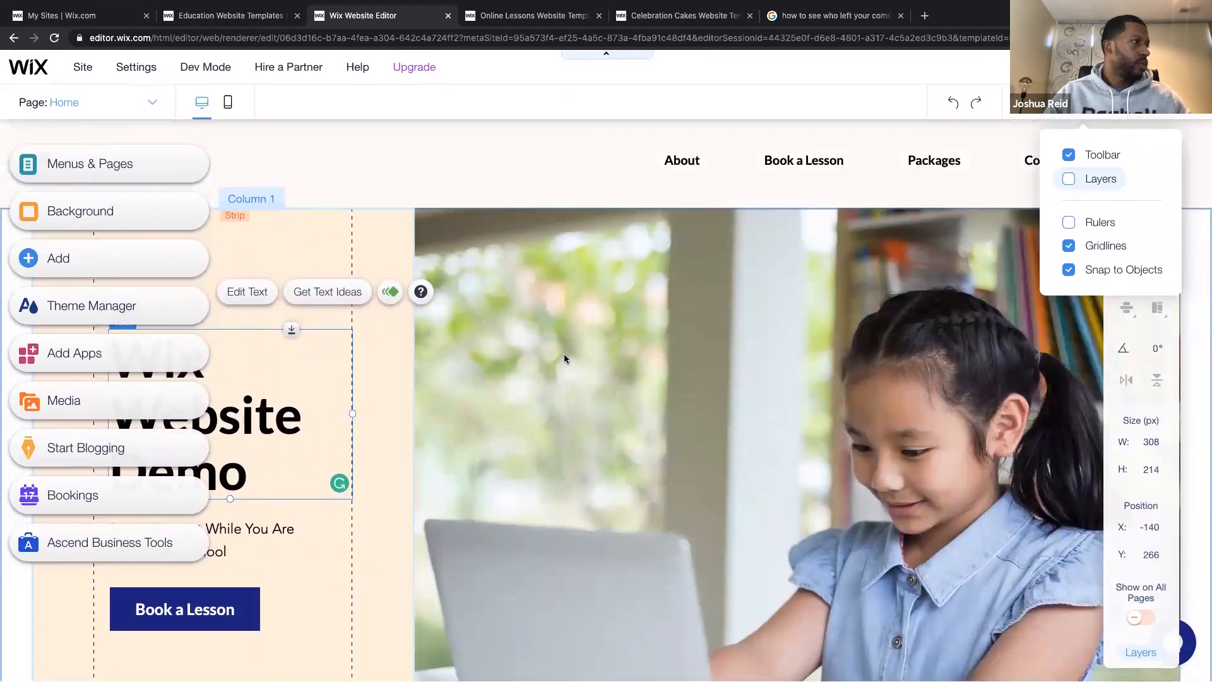
click(566, 359)
scroll(347, 387, down, 2)
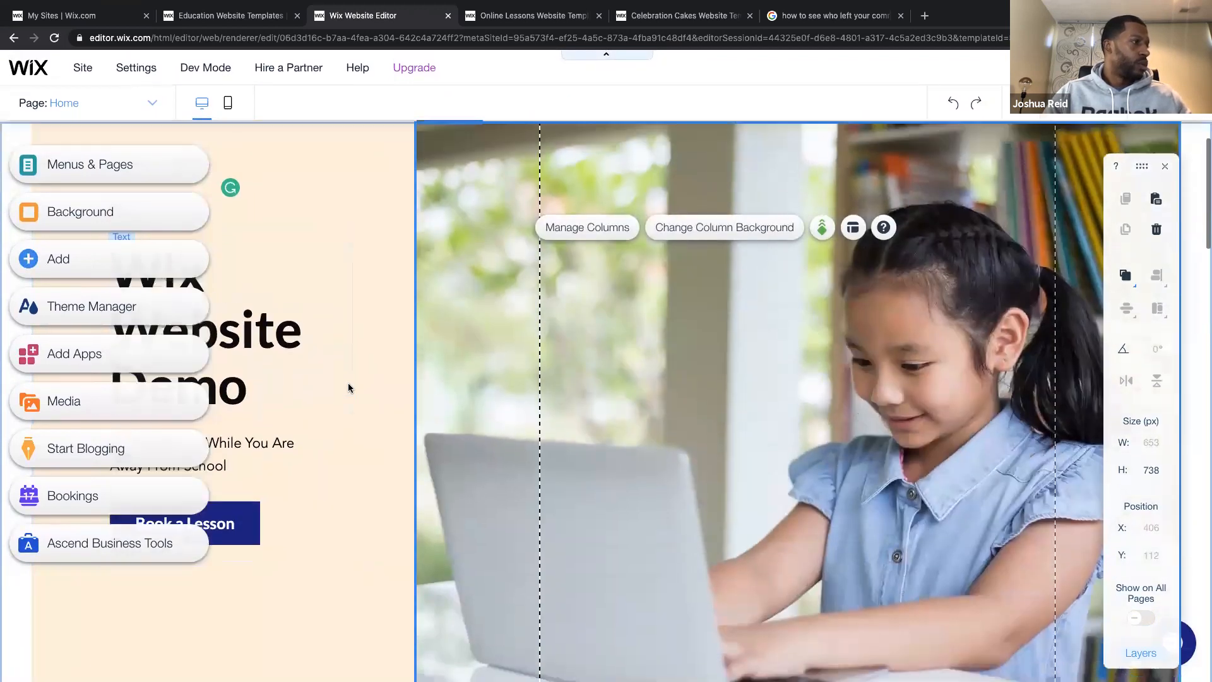
scroll(348, 387, up, 1)
click(228, 575)
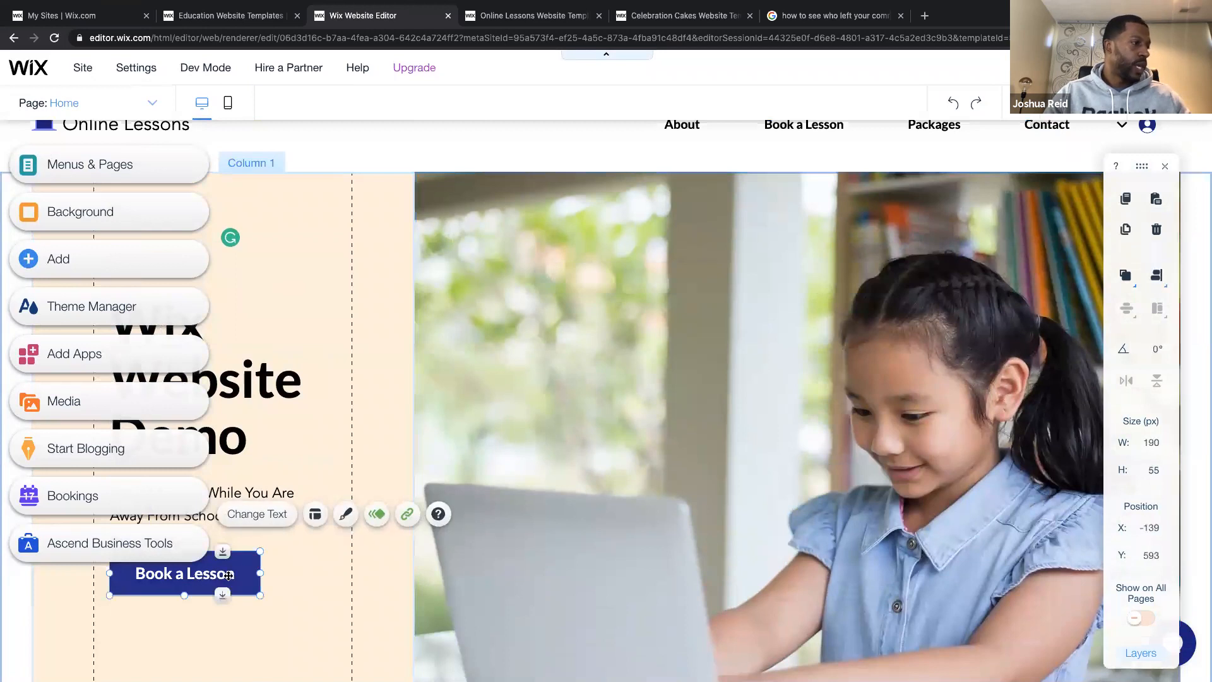
Look over the subject sections and select the container box under "English" to examine its design options.
scroll(647, 512, down, 15)
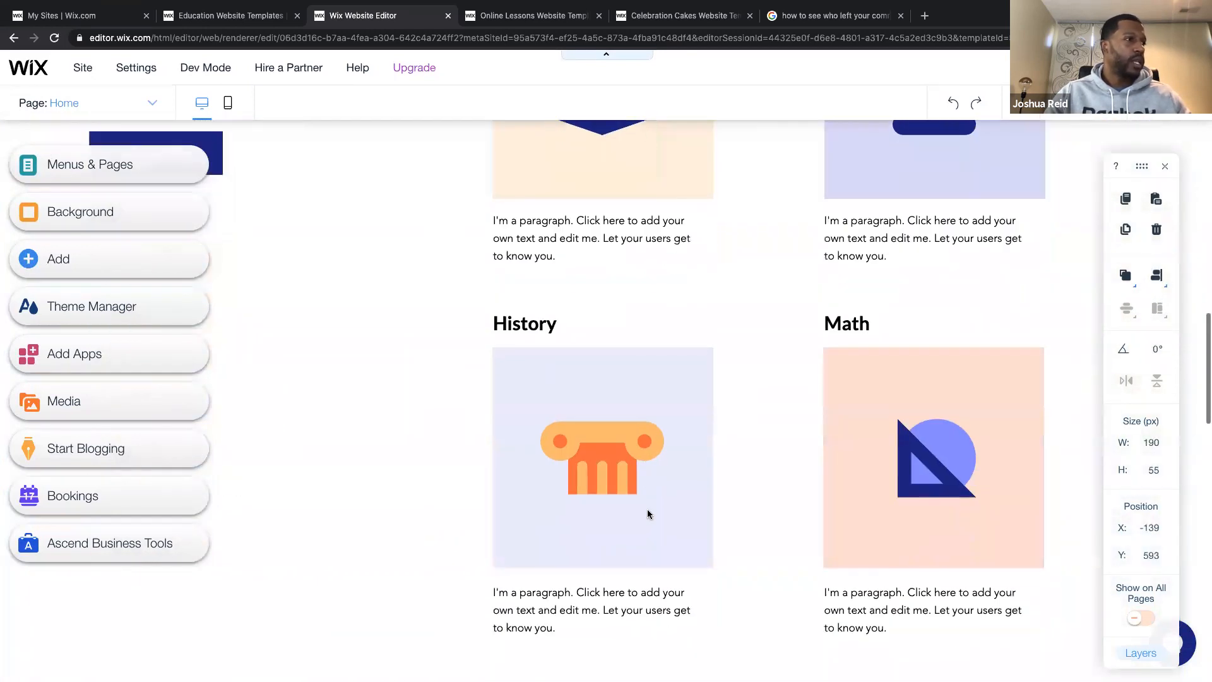
scroll(647, 513, up, 10)
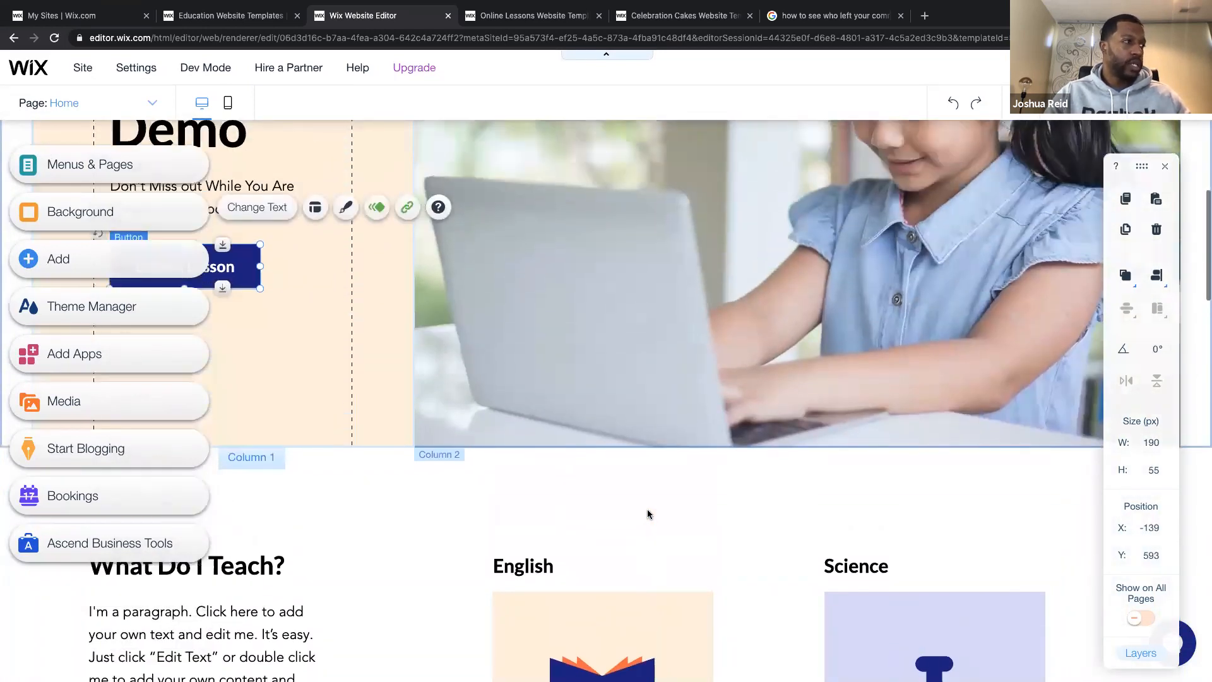
scroll(647, 492, down, 3)
click(613, 436)
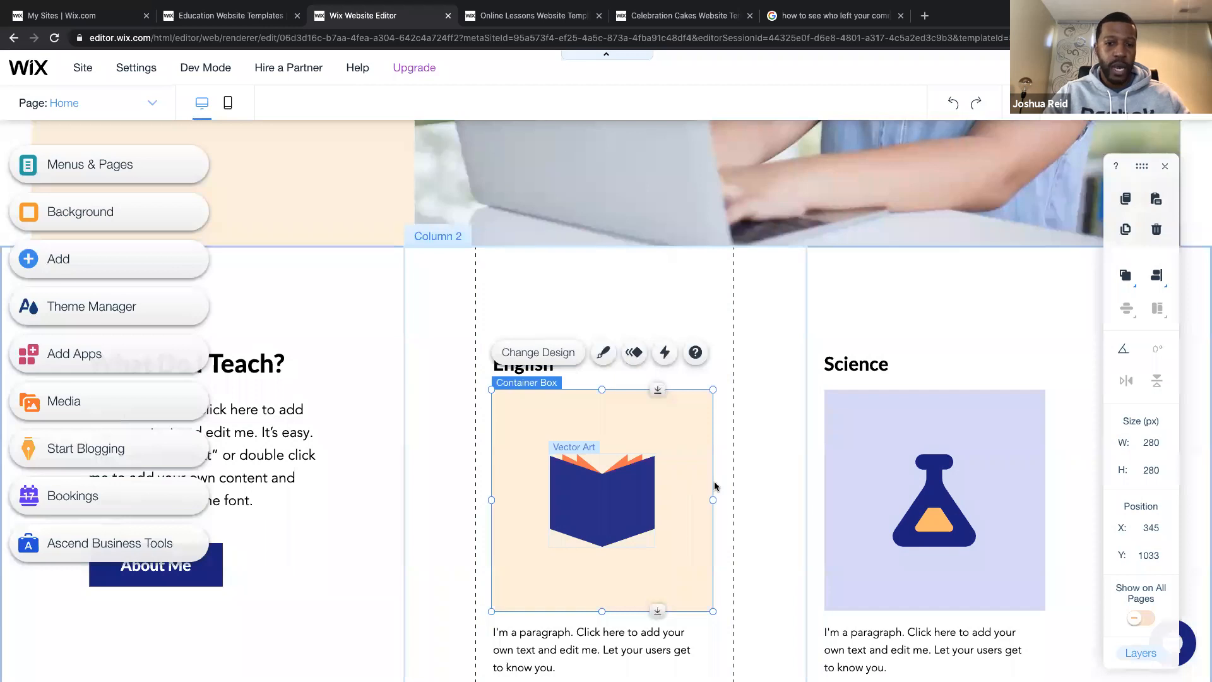
scroll(354, 490, down, 1)
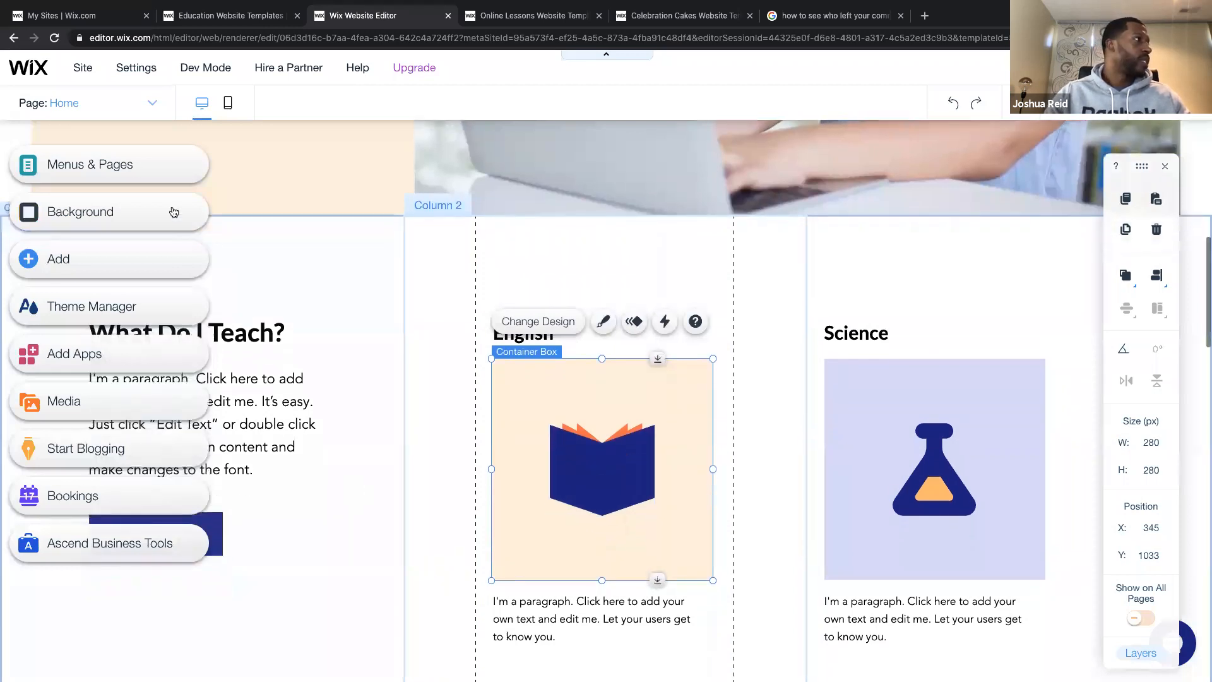
click(153, 104)
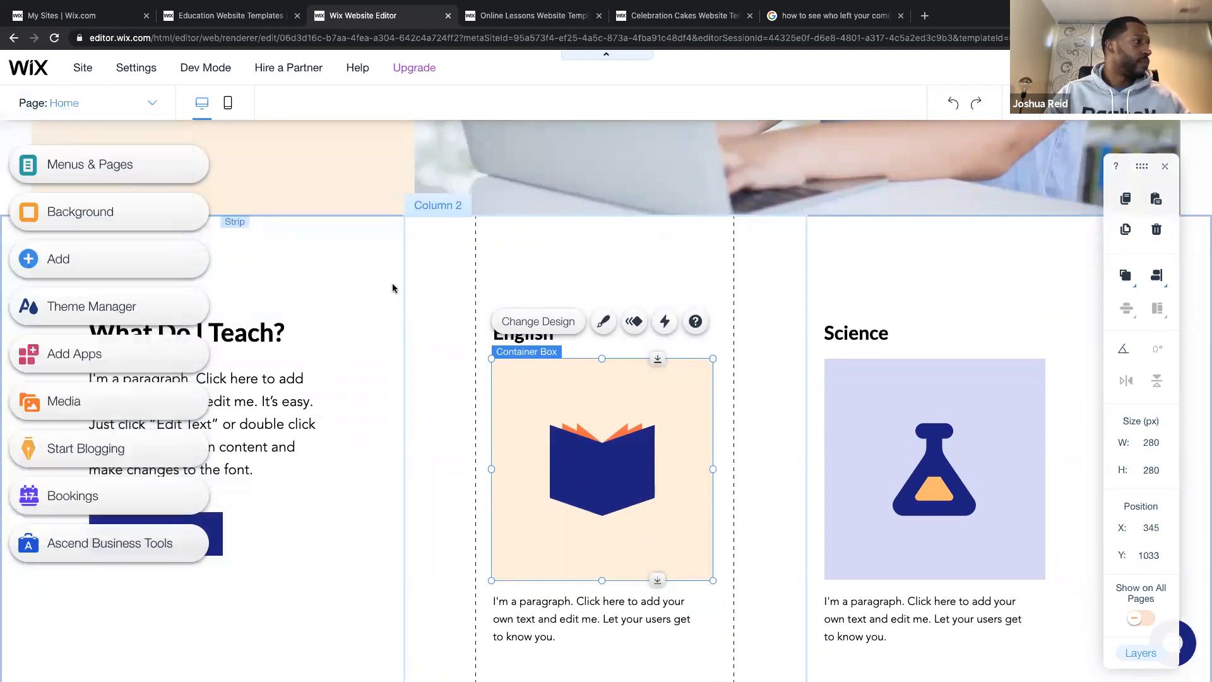
scroll(368, 416, down, 3)
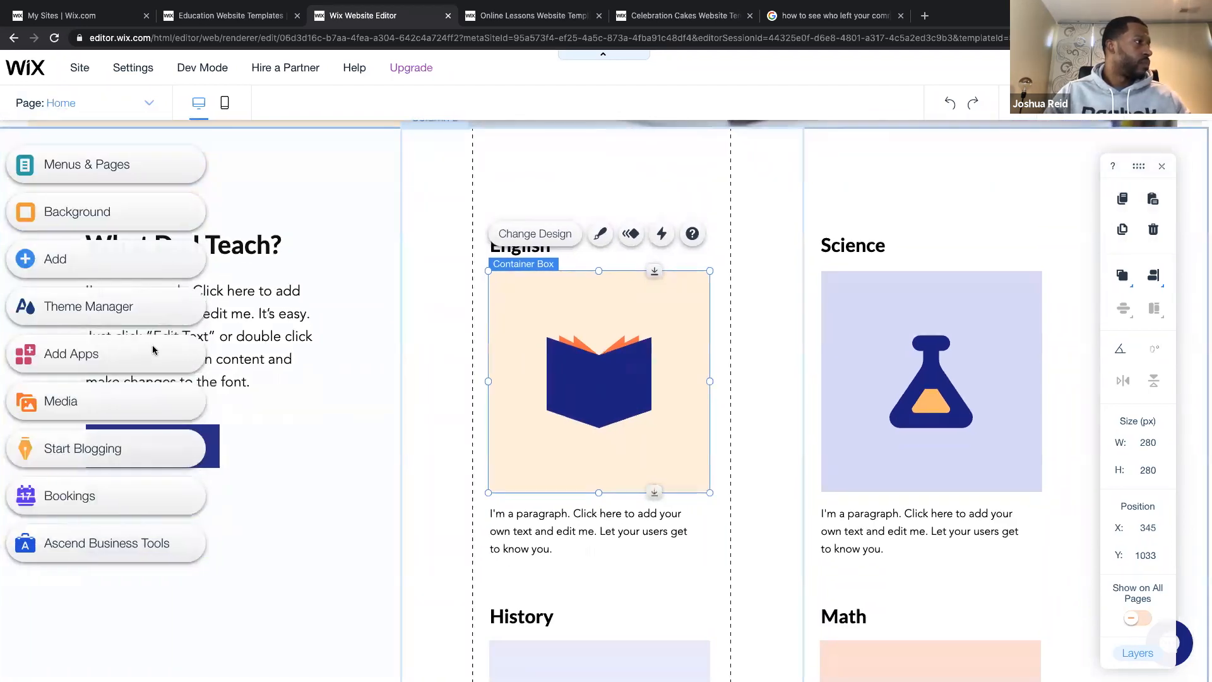
scroll(1000, 172, up, 7)
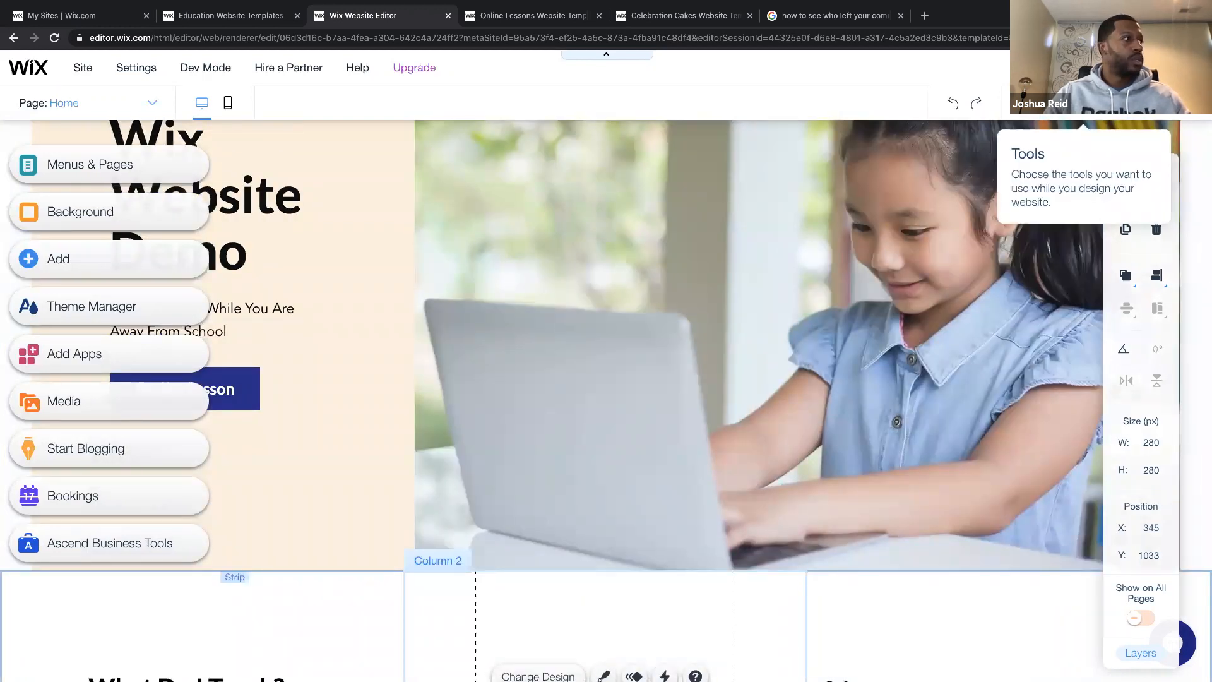
click(1083, 103)
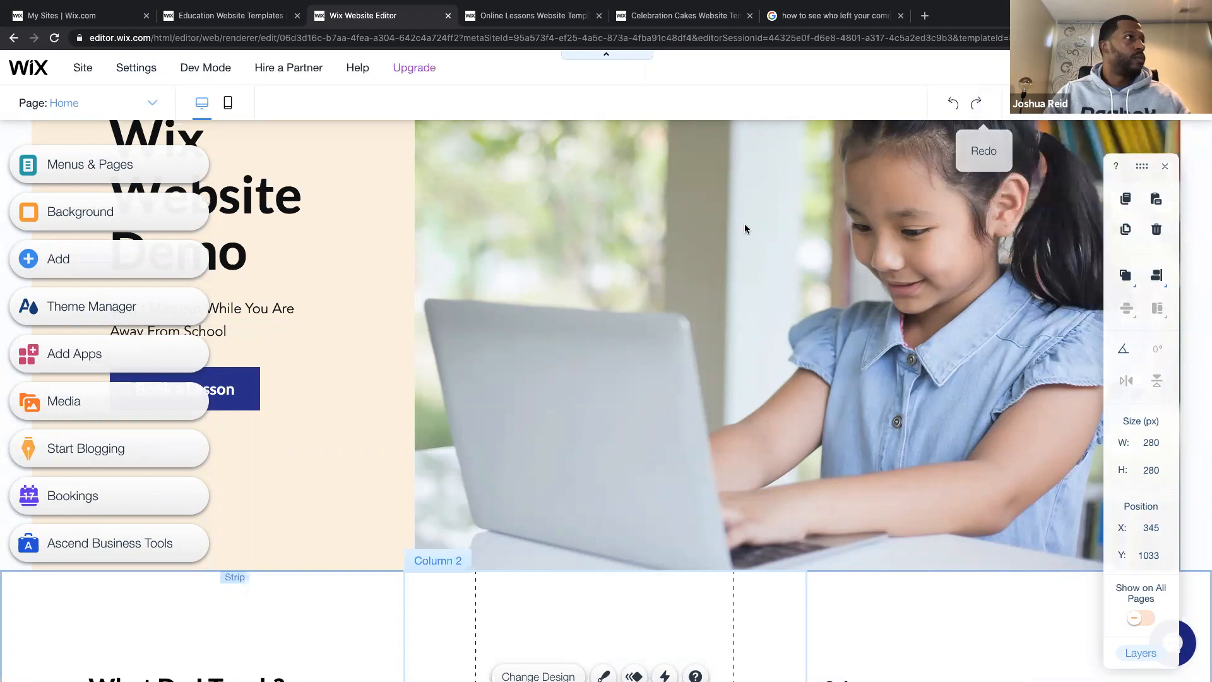
scroll(569, 402, up, 3)
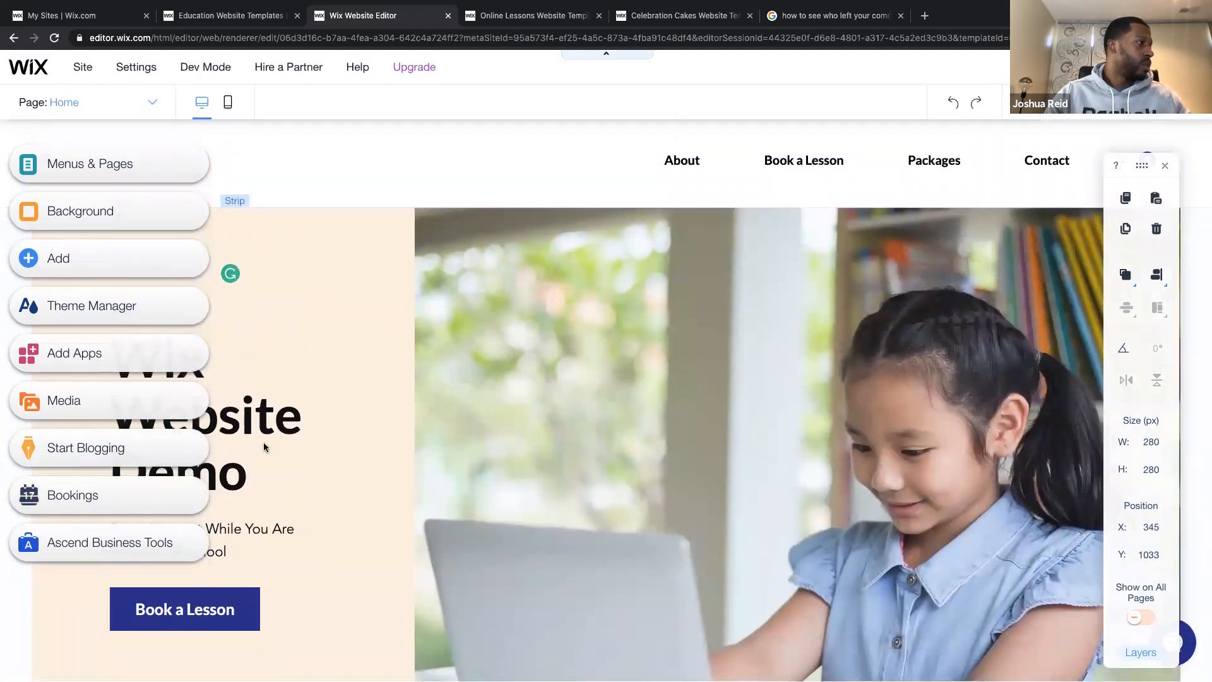
scroll(554, 445, down, 3)
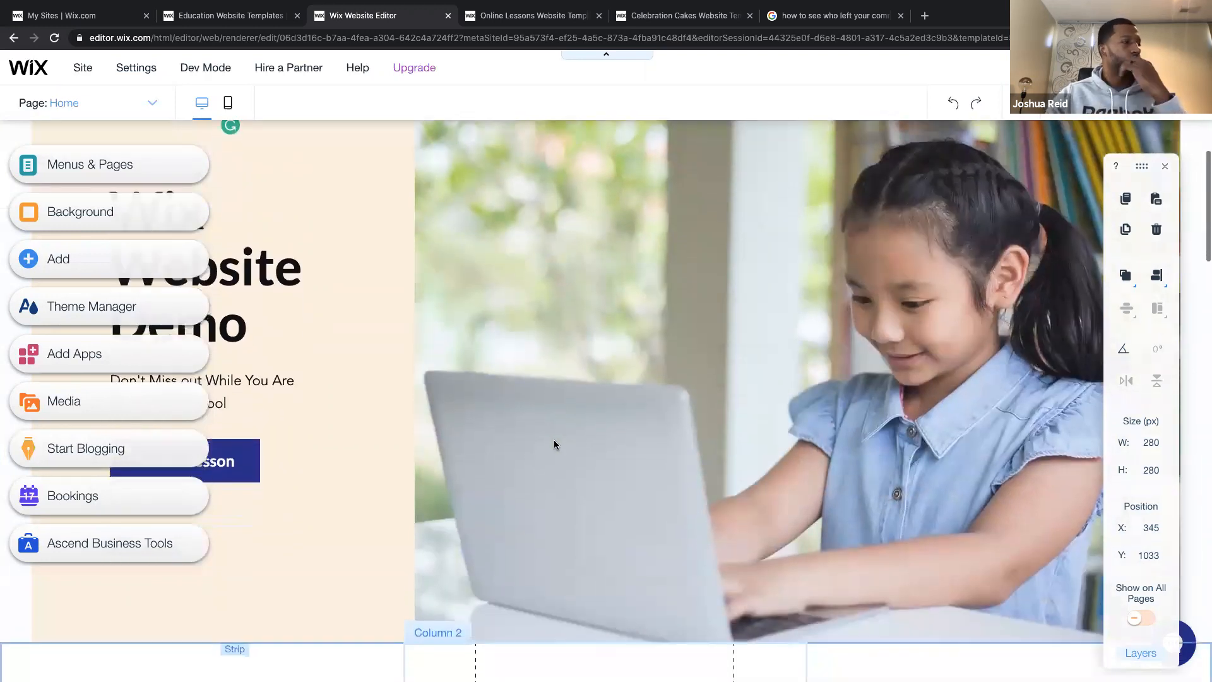
scroll(554, 444, down, 3)
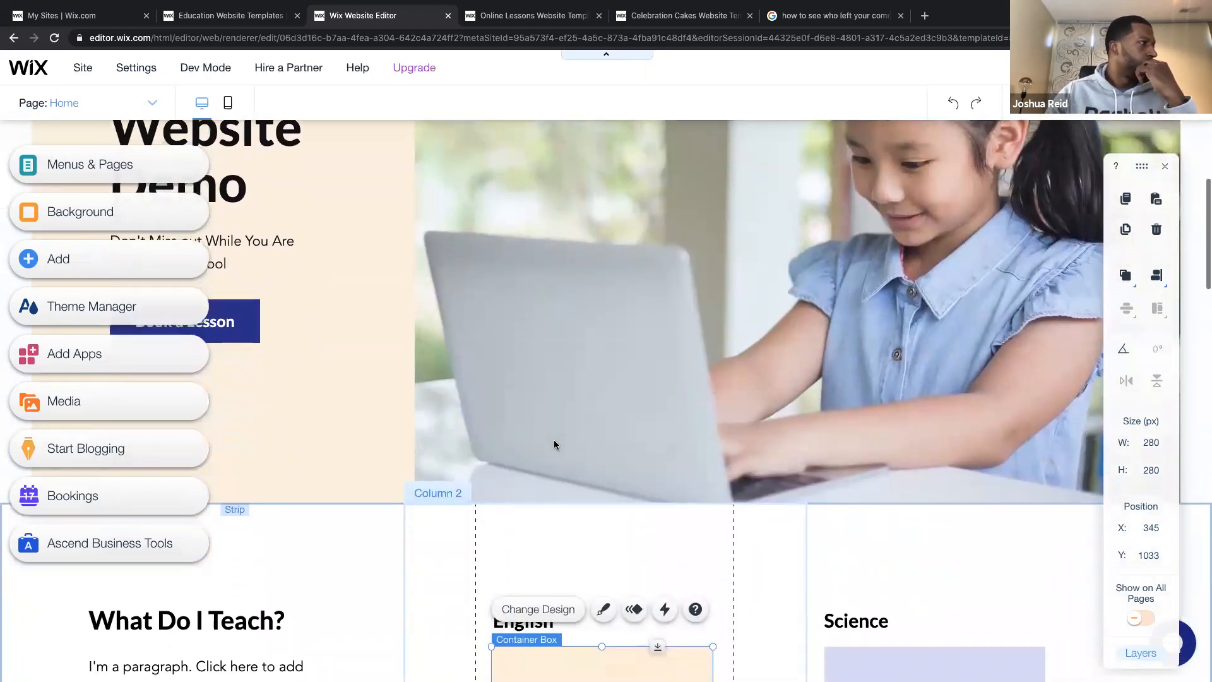
Preview the Home page from its hero section and return to editing mode.
scroll(554, 444, up, 2)
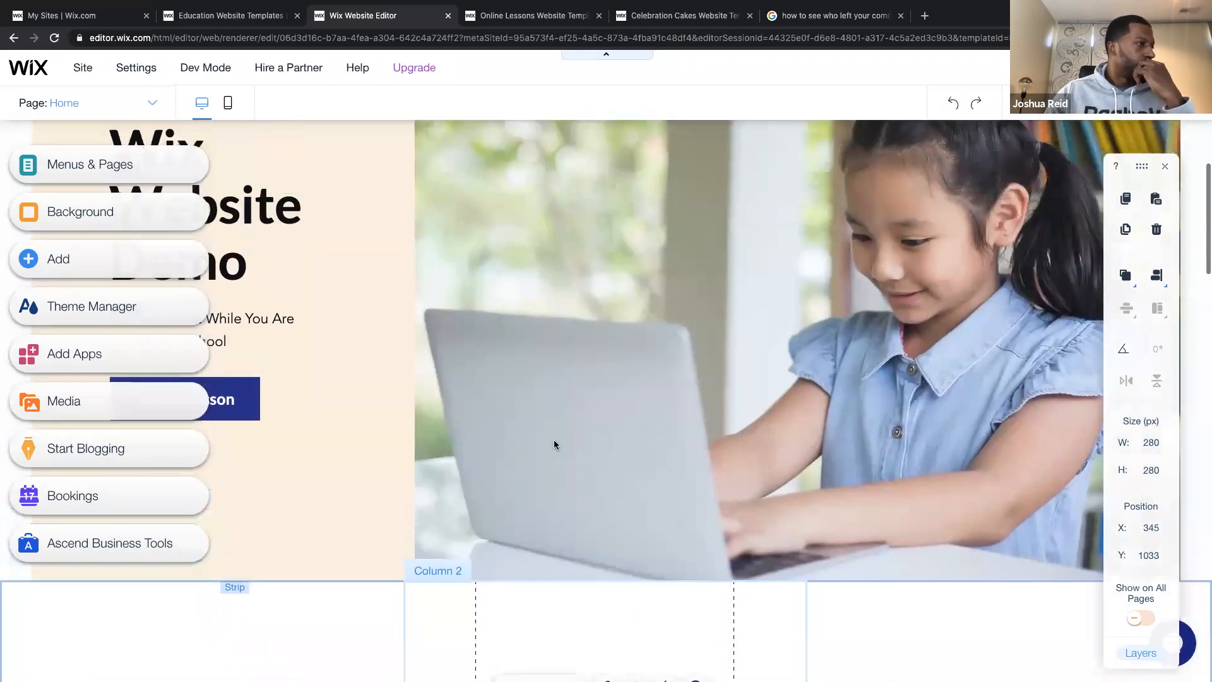
scroll(554, 439, up, 1)
scroll(381, 336, up, 1)
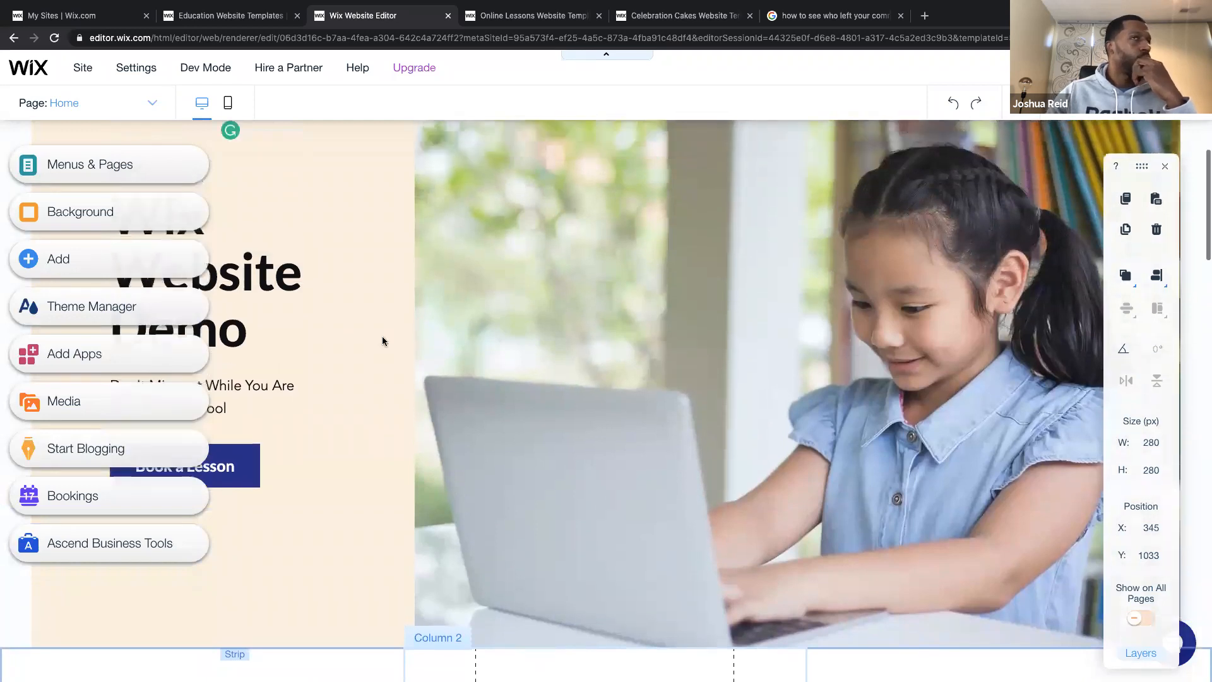
scroll(382, 336, up, 5)
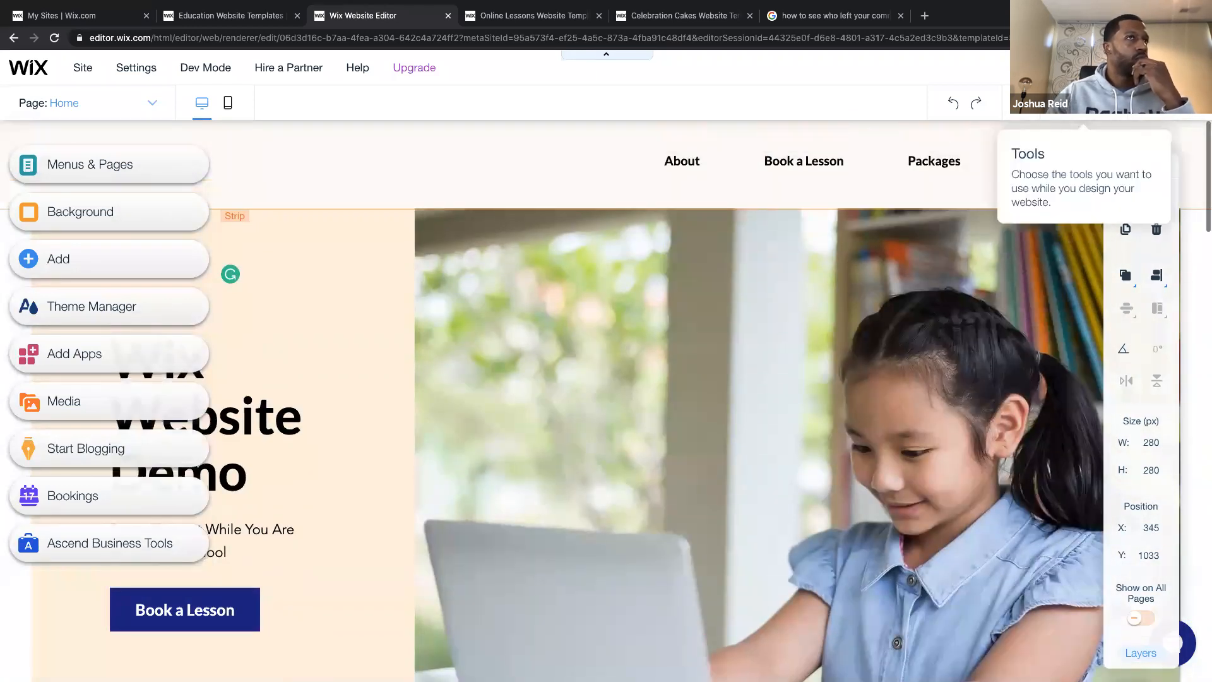
click(1102, 68)
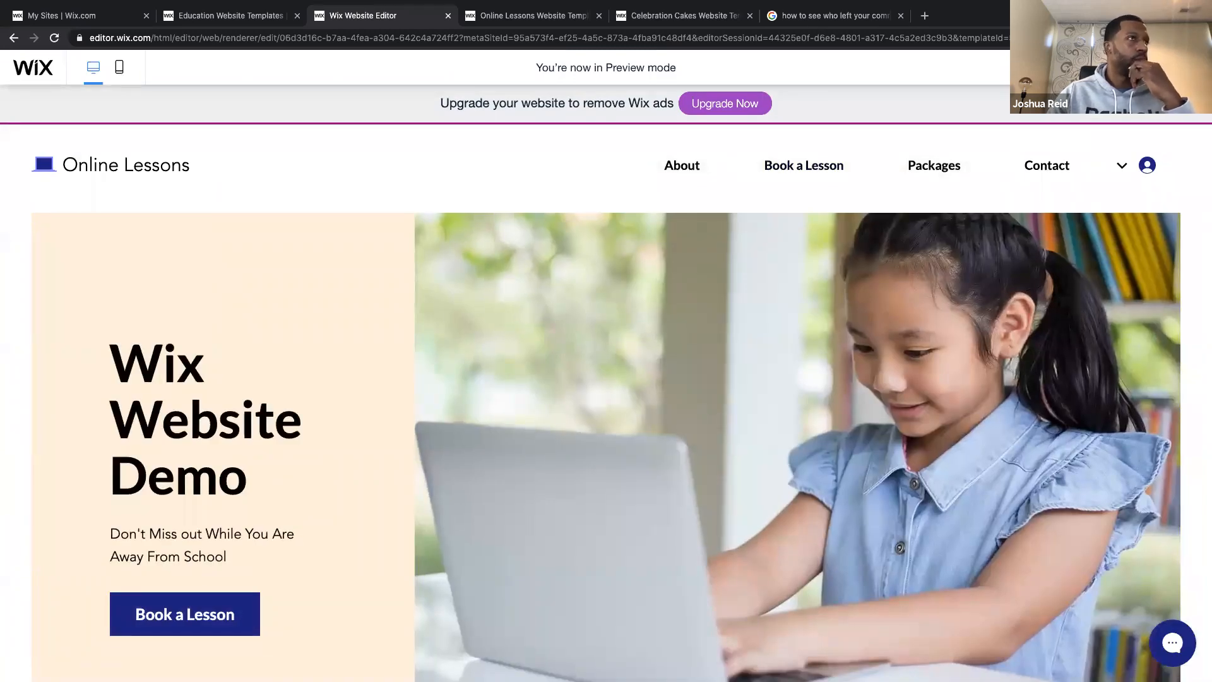
click(1101, 67)
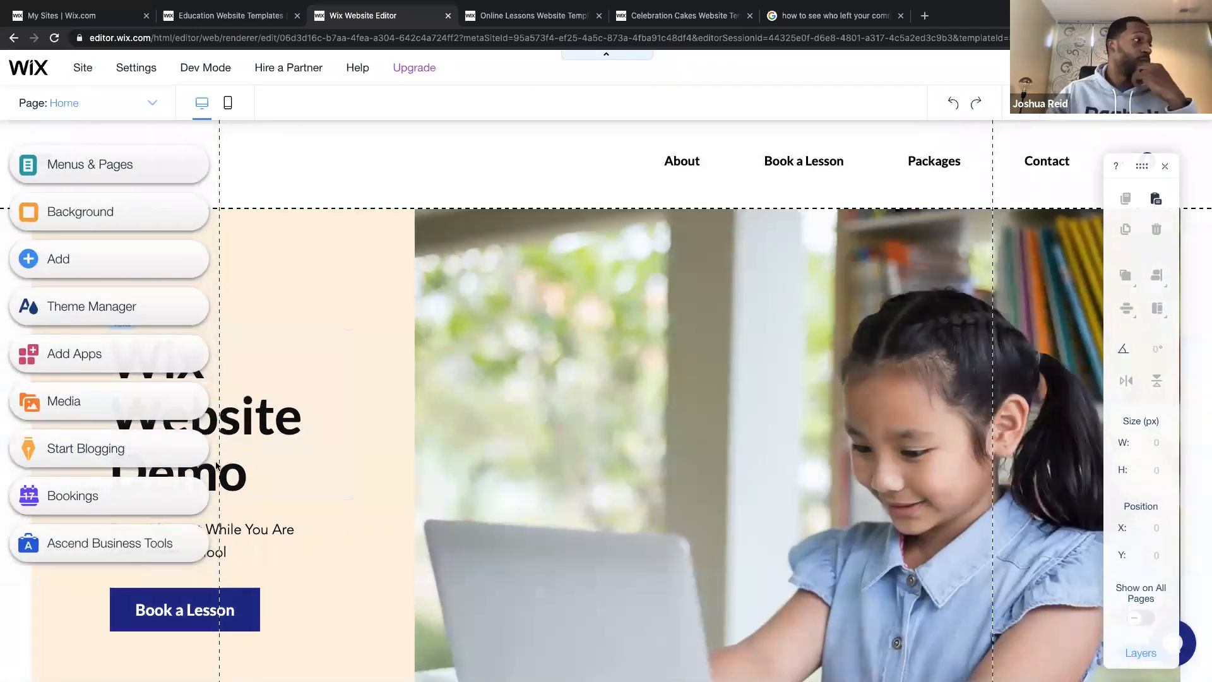
Look through the Home page sections down to the contact form and select the slideshow just above it.
scroll(313, 480, down, 1)
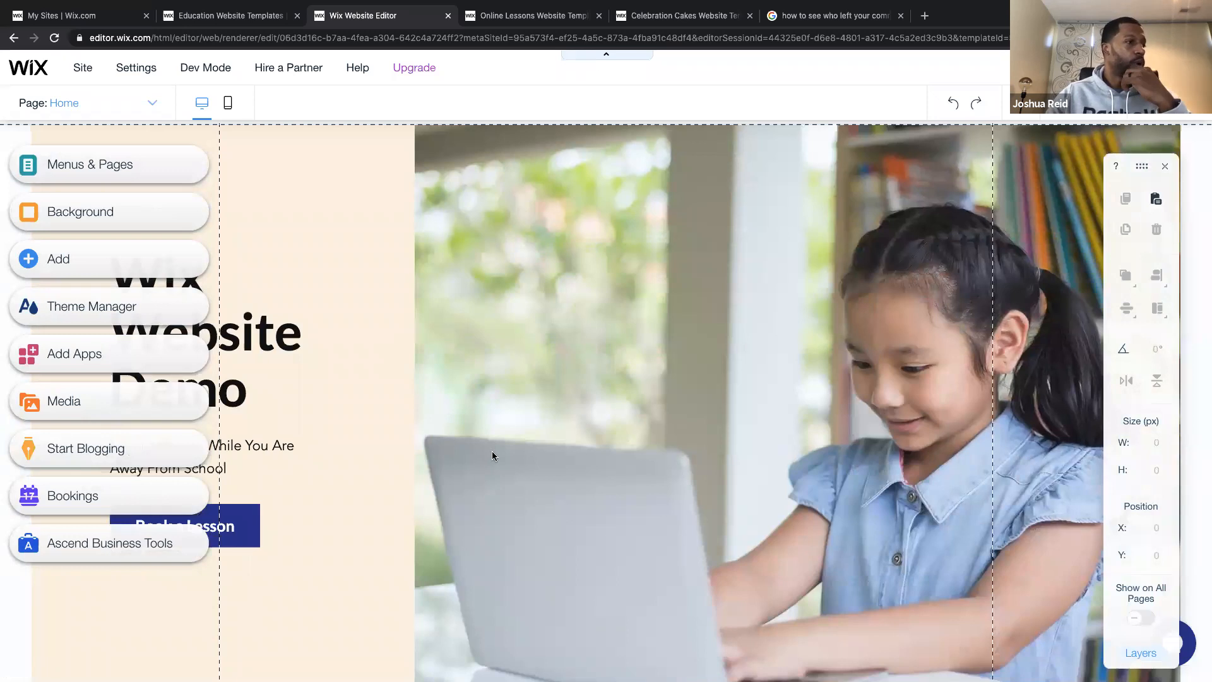
scroll(492, 456, up, 1)
scroll(492, 456, down, 4)
scroll(493, 455, down, 6)
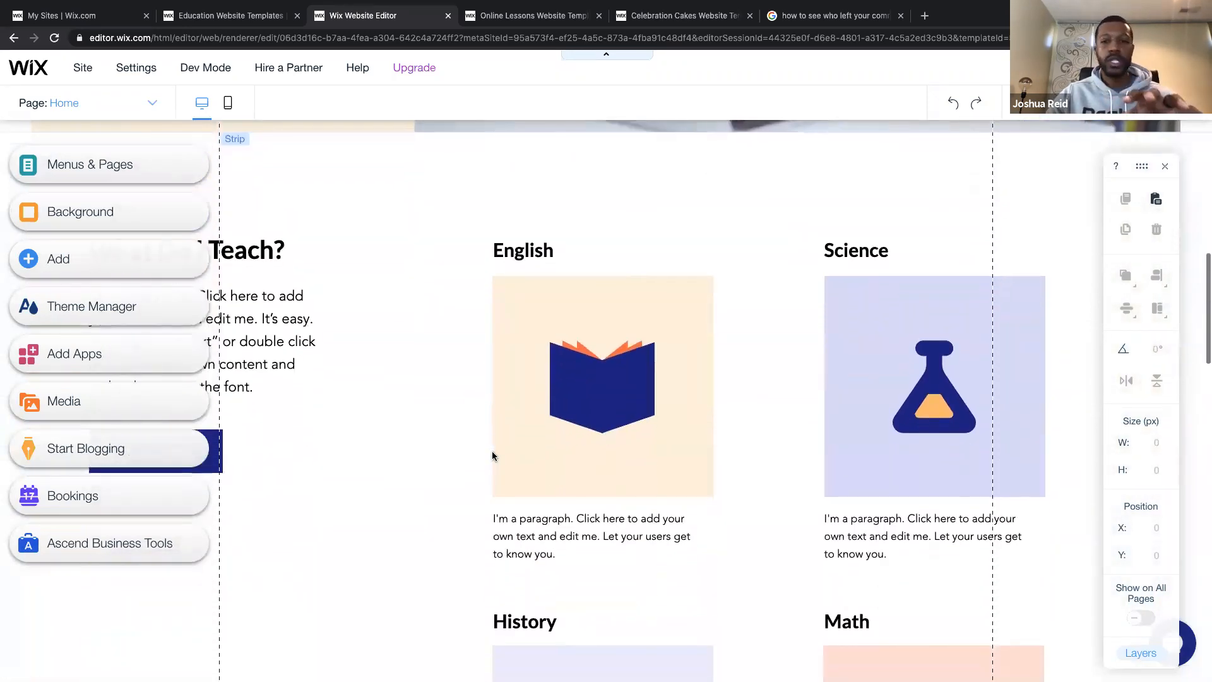
scroll(491, 453, down, 6)
scroll(491, 451, down, 8)
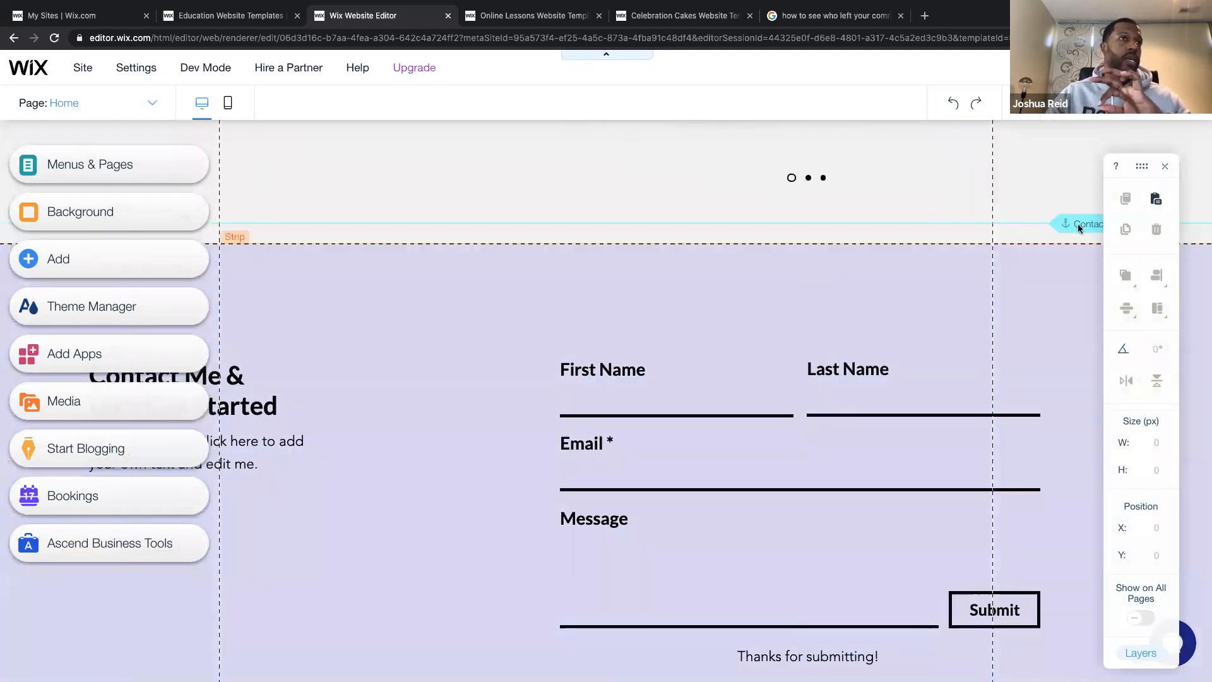
click(899, 196)
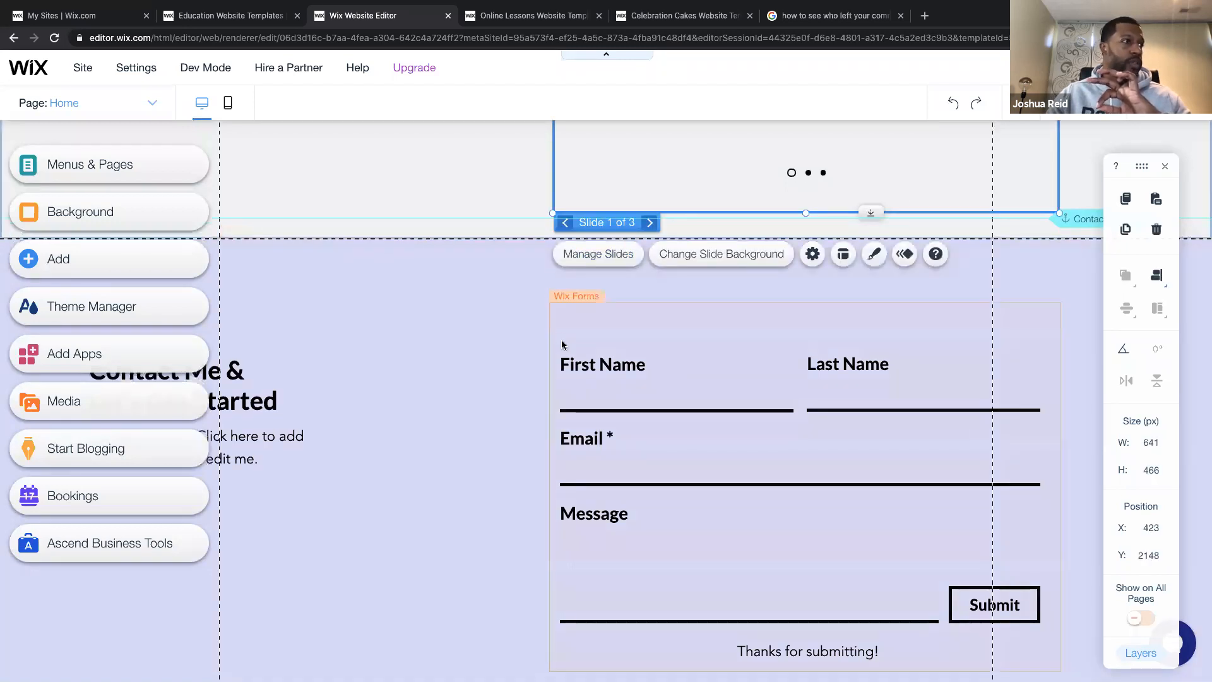
Select the contact form's strip and examine its column management and background color settings without changing them.
scroll(562, 345, down, 1)
click(433, 263)
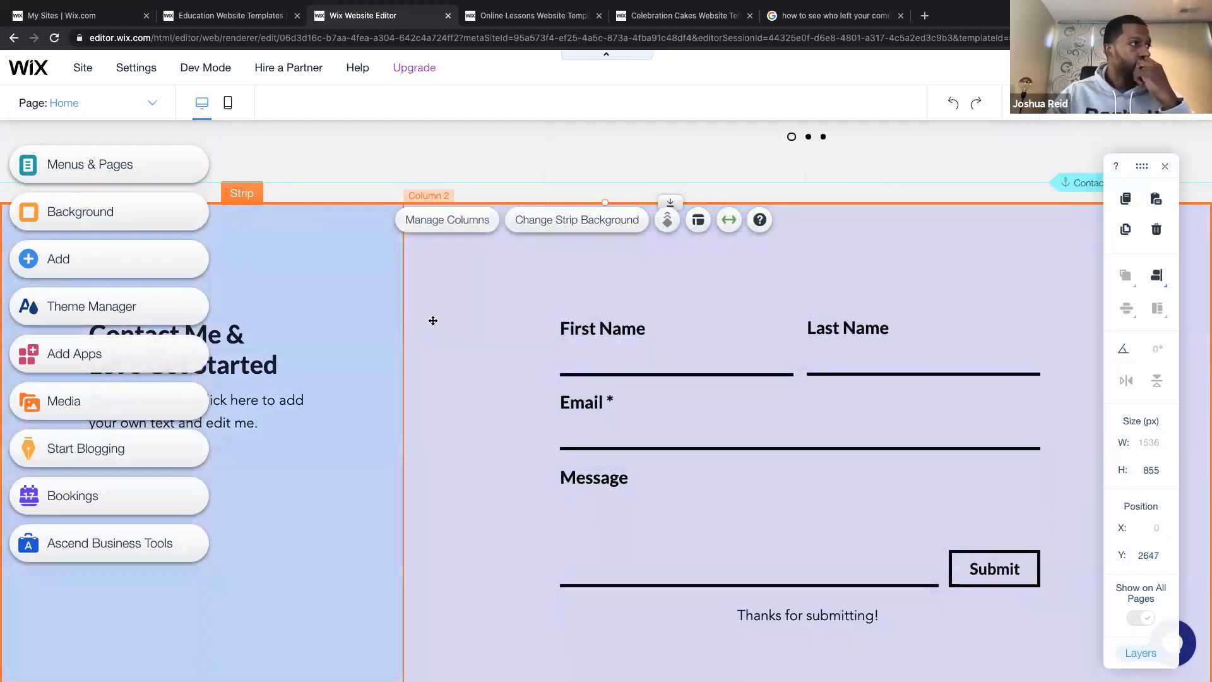
click(468, 226)
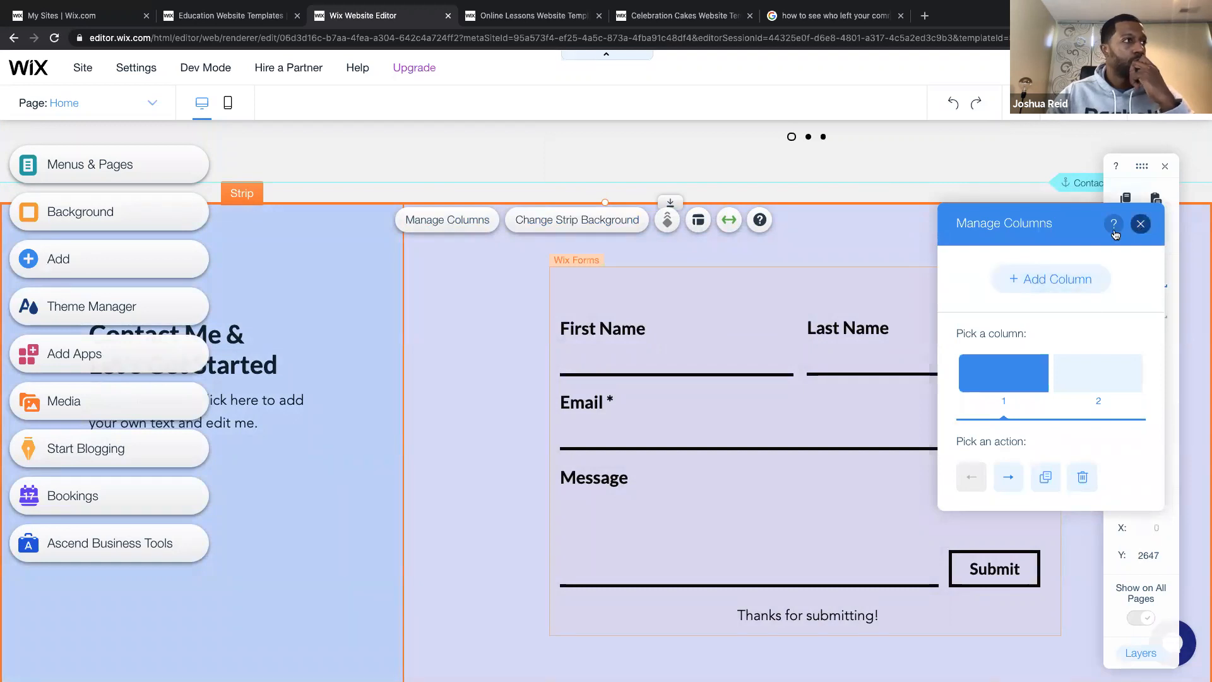
click(1141, 224)
click(604, 221)
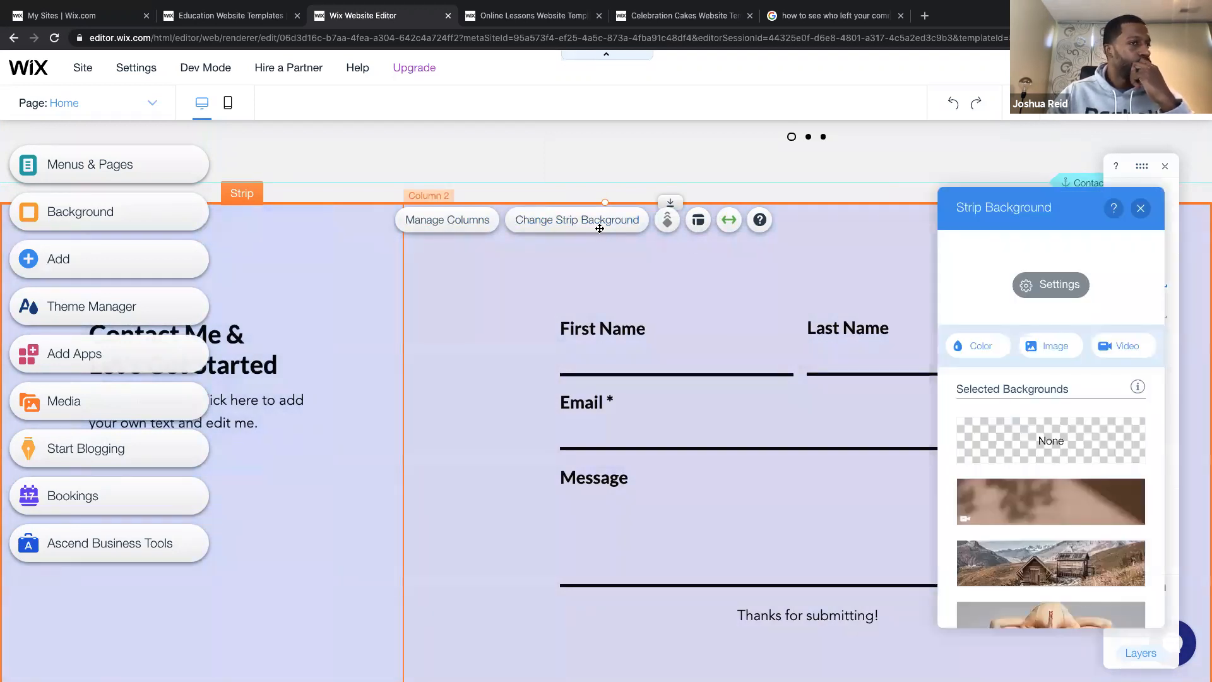
scroll(1084, 459, down, 1)
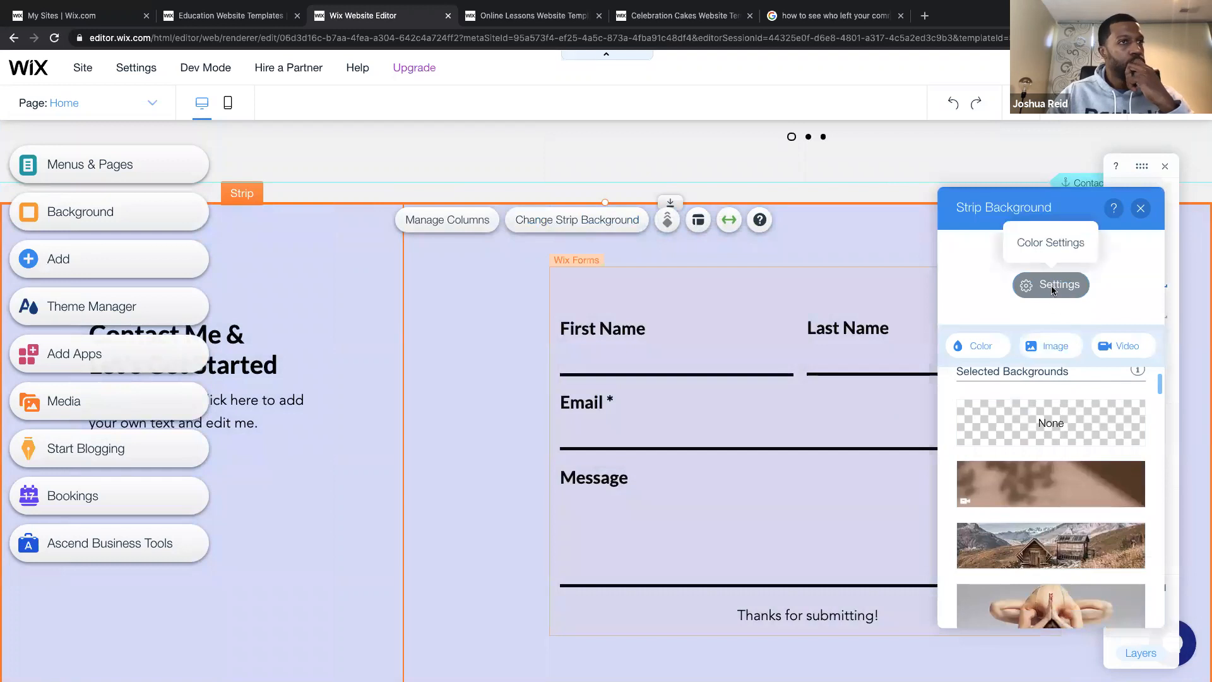
click(1053, 286)
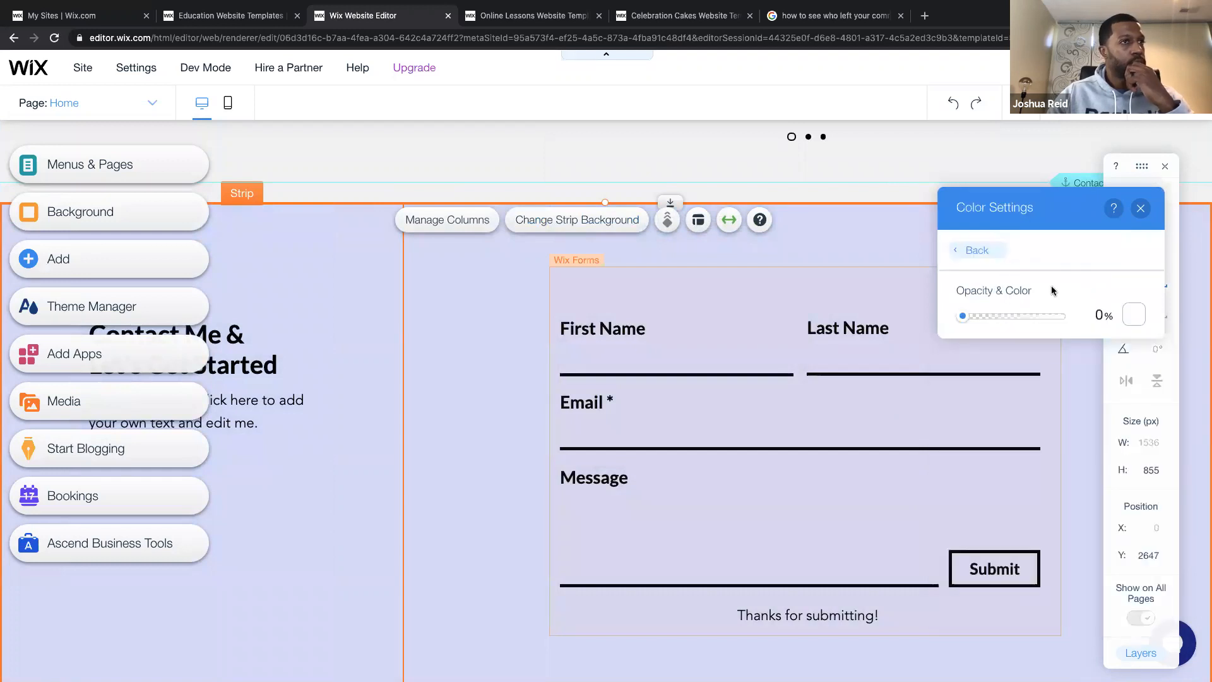
click(1141, 208)
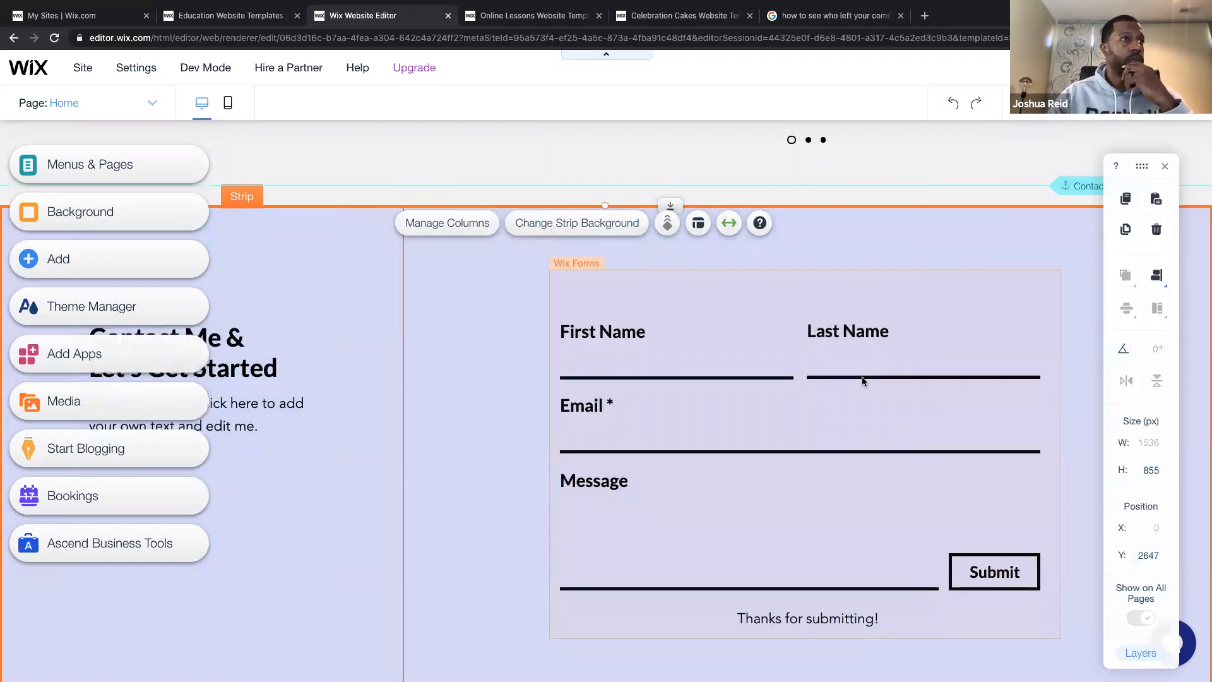
Select the hero section's photo column and its strip in turn, and examine the column management options.
scroll(862, 376, up, 15)
scroll(862, 377, up, 5)
click(705, 338)
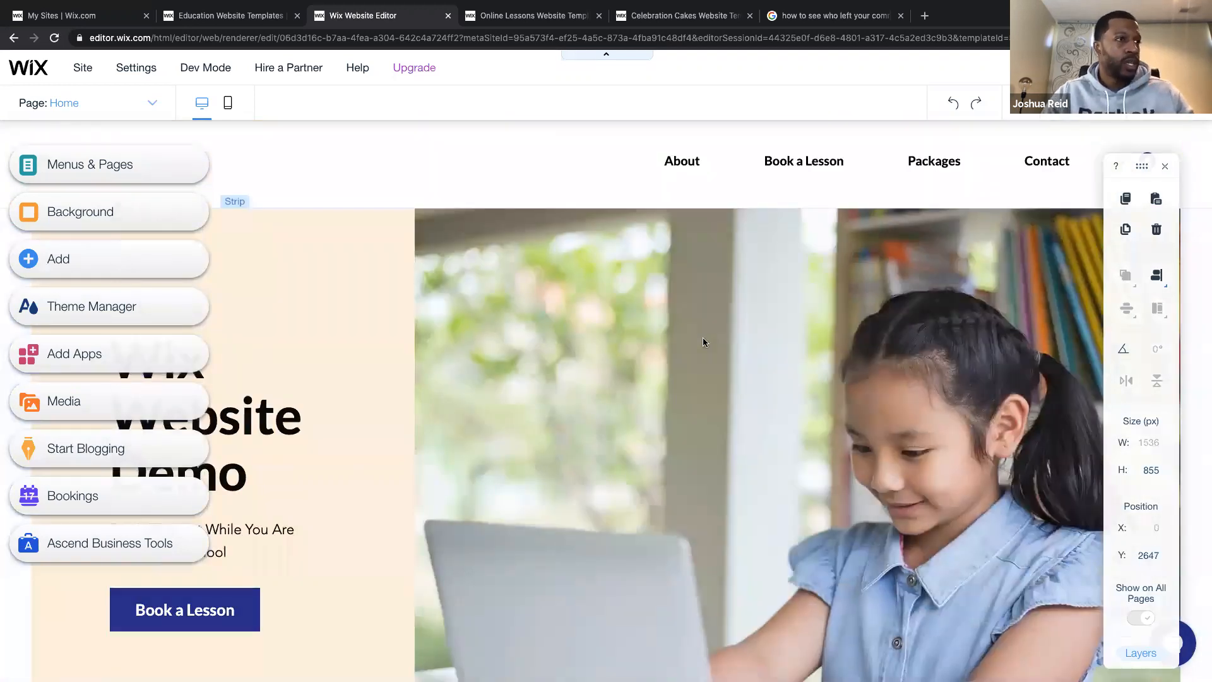
click(704, 359)
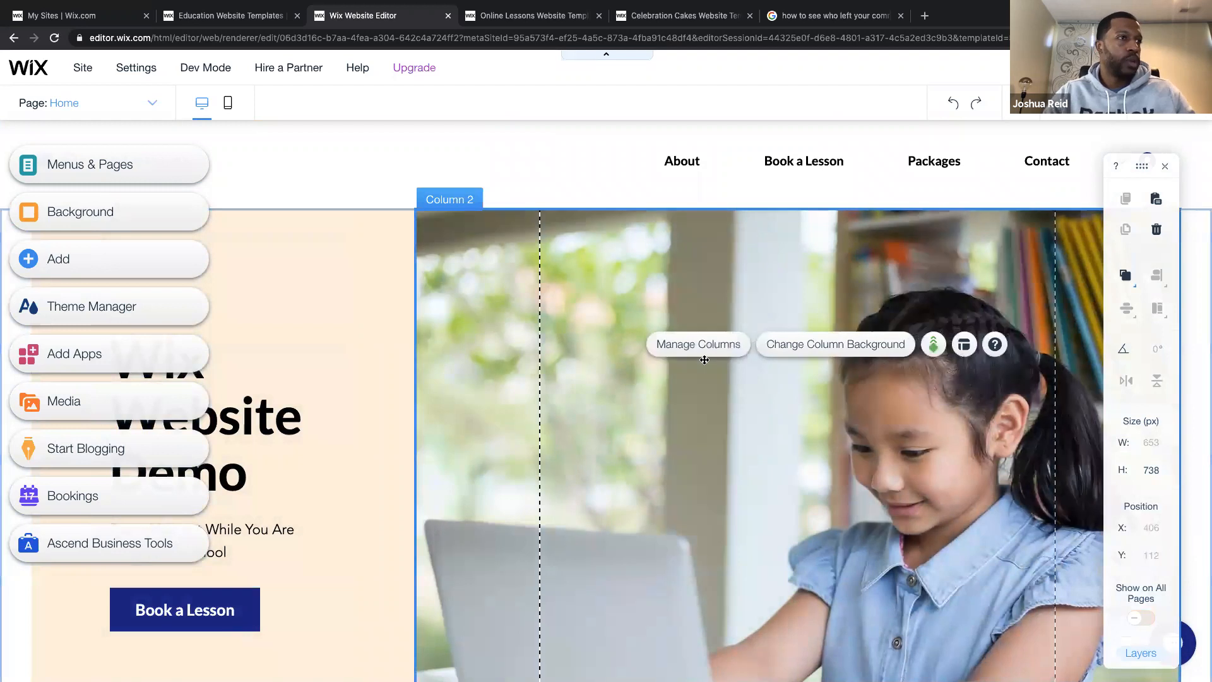
scroll(705, 360, down, 1)
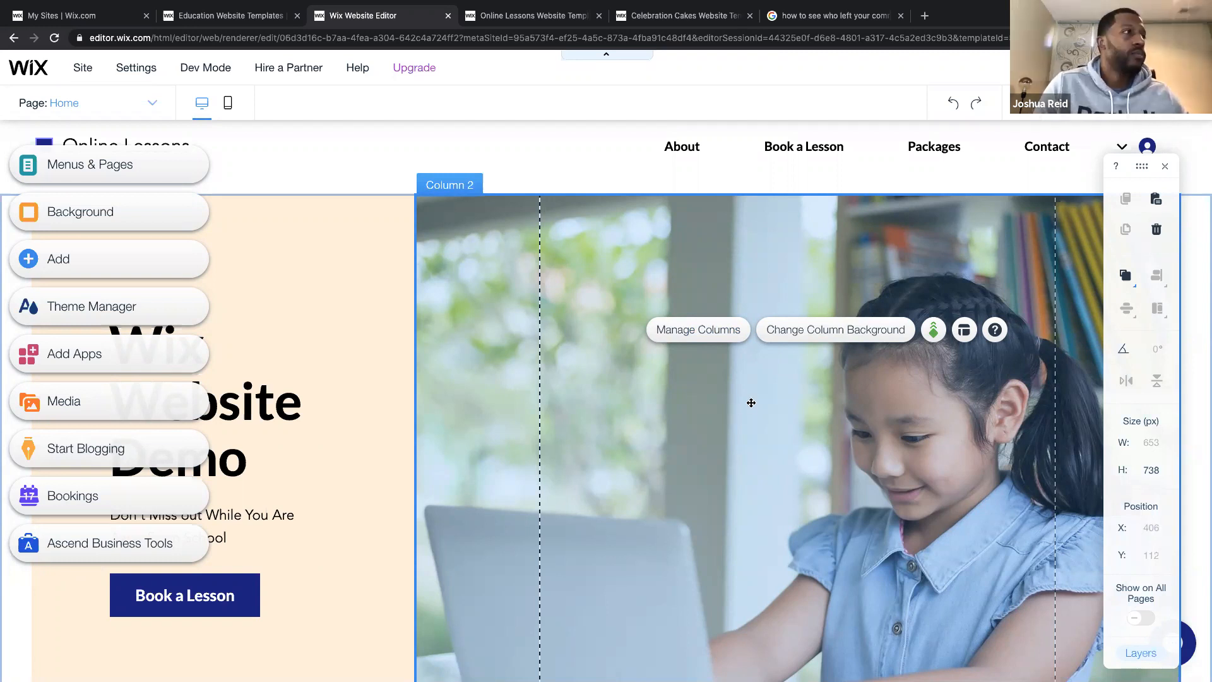
click(707, 391)
click(748, 364)
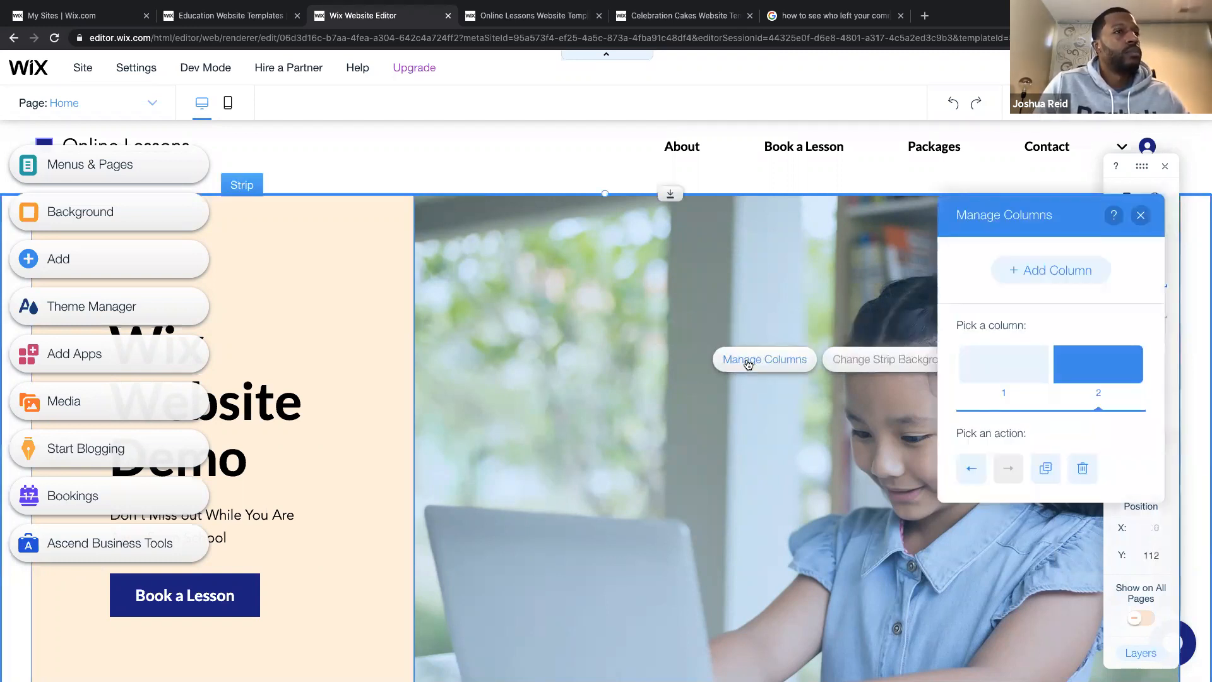
click(1141, 212)
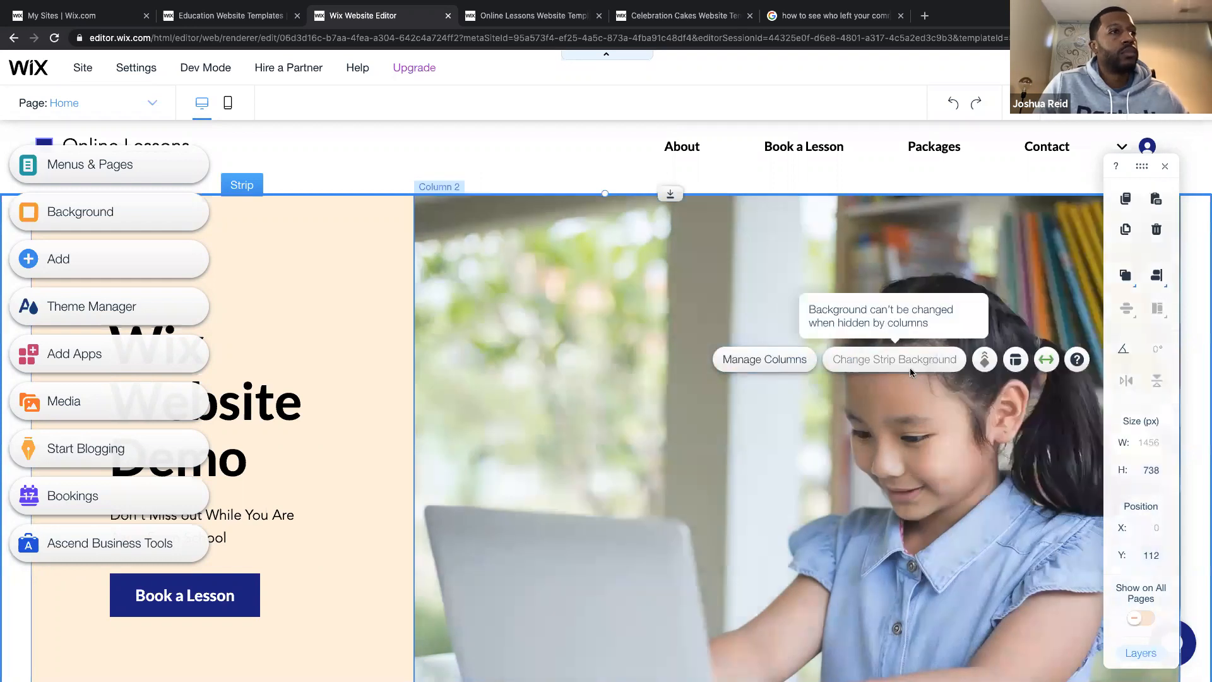
Reselect the hero's photo column and open its background options.
click(892, 407)
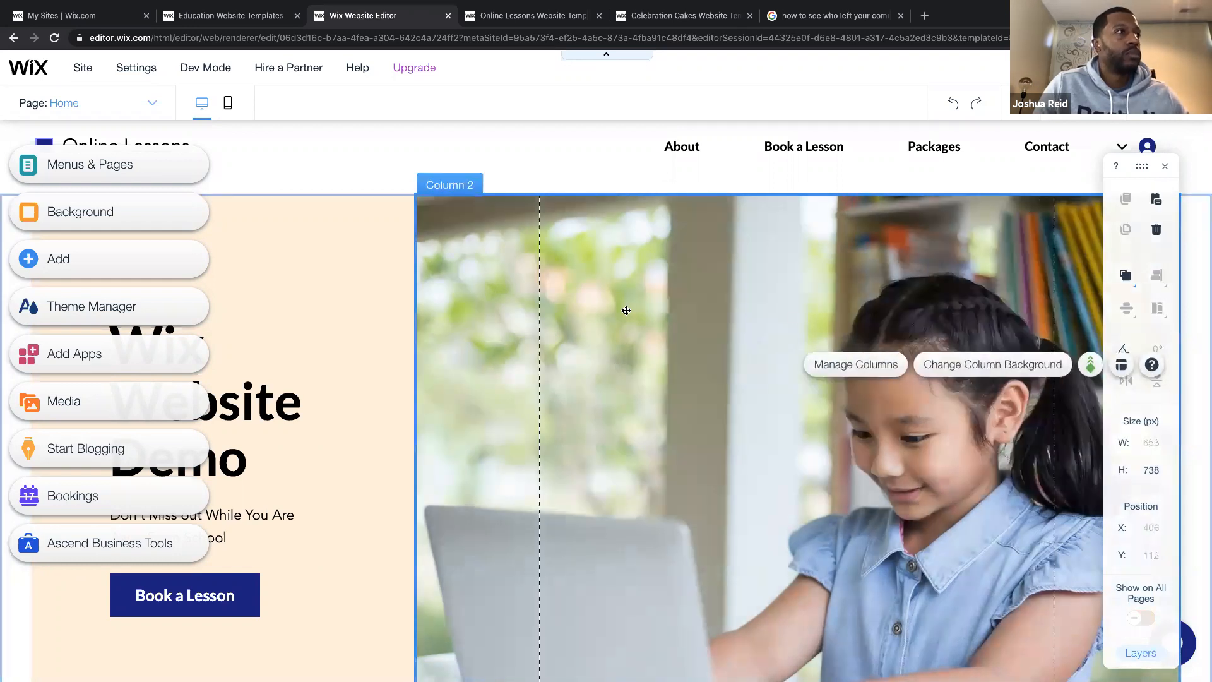
click(940, 364)
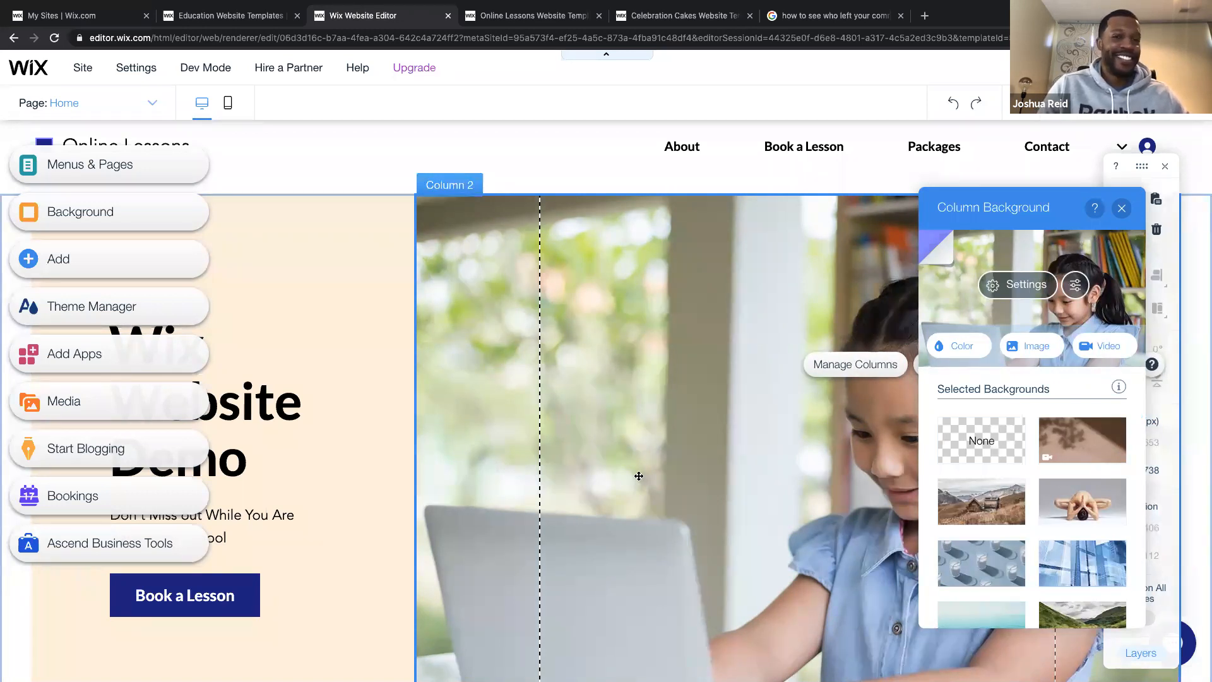
scroll(639, 476, down, 1)
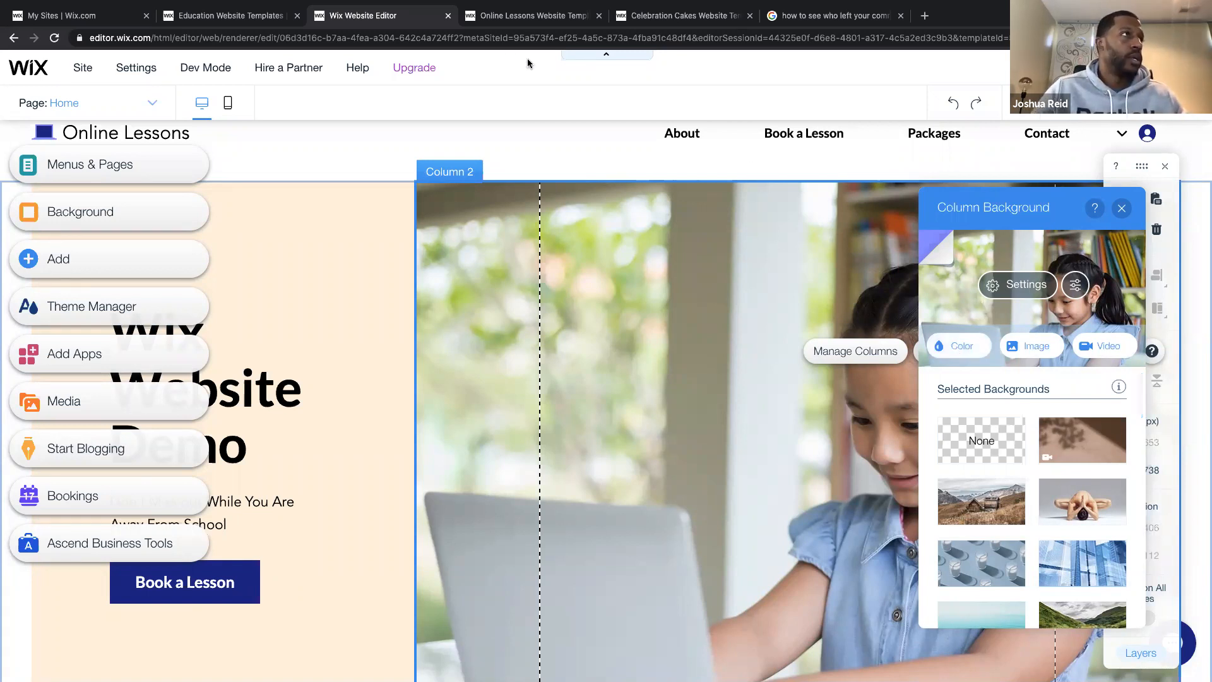
Switch to the Online Lessons template's browser tab and load market.envato.com there.
click(513, 22)
click(473, 38)
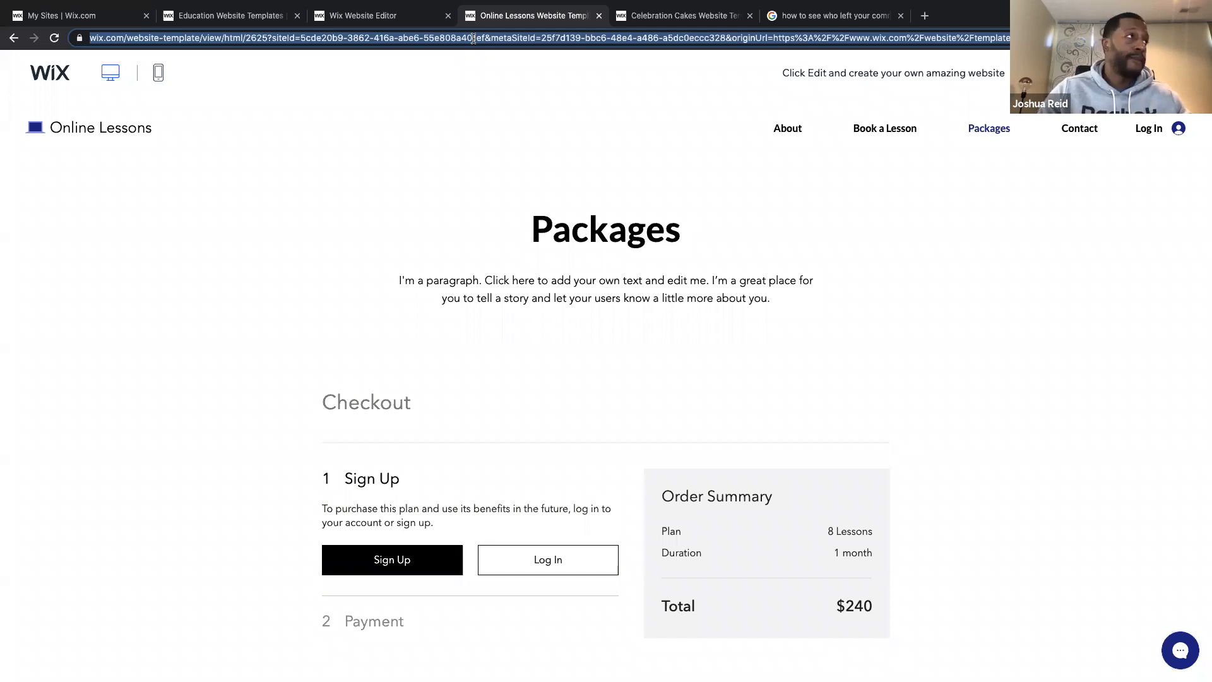
text(them)
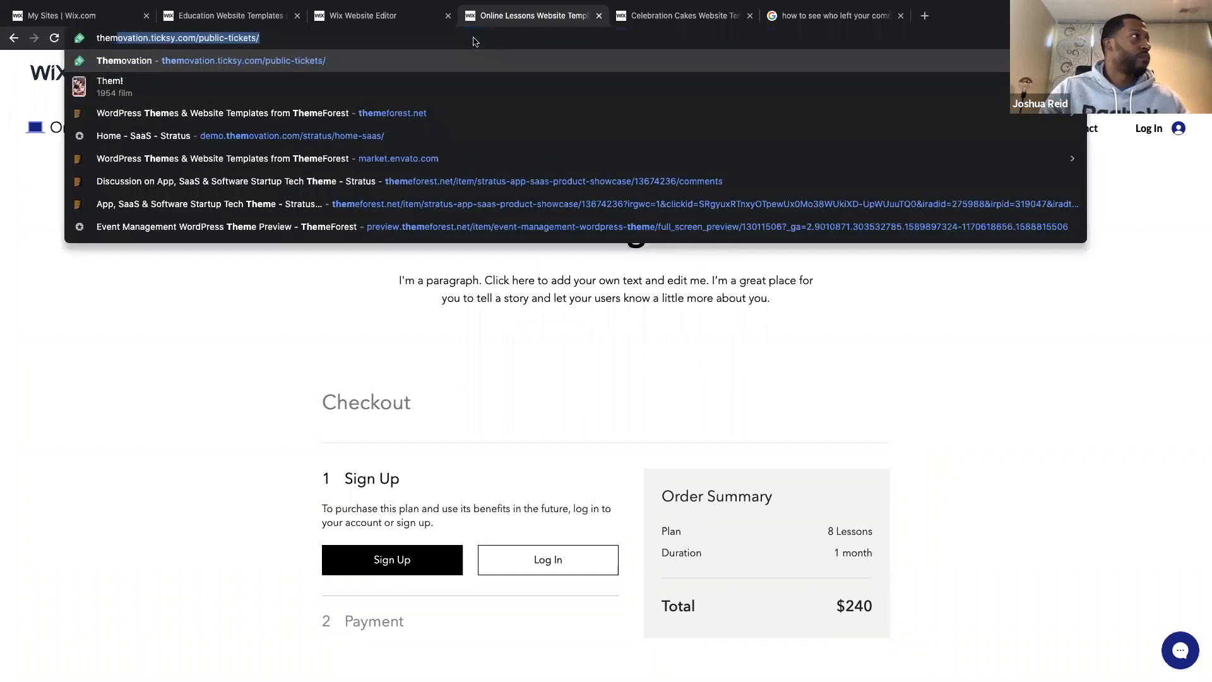
key(BackSpace)
key(BackSpace)
key(BackSpace)
text(market.envato.com)
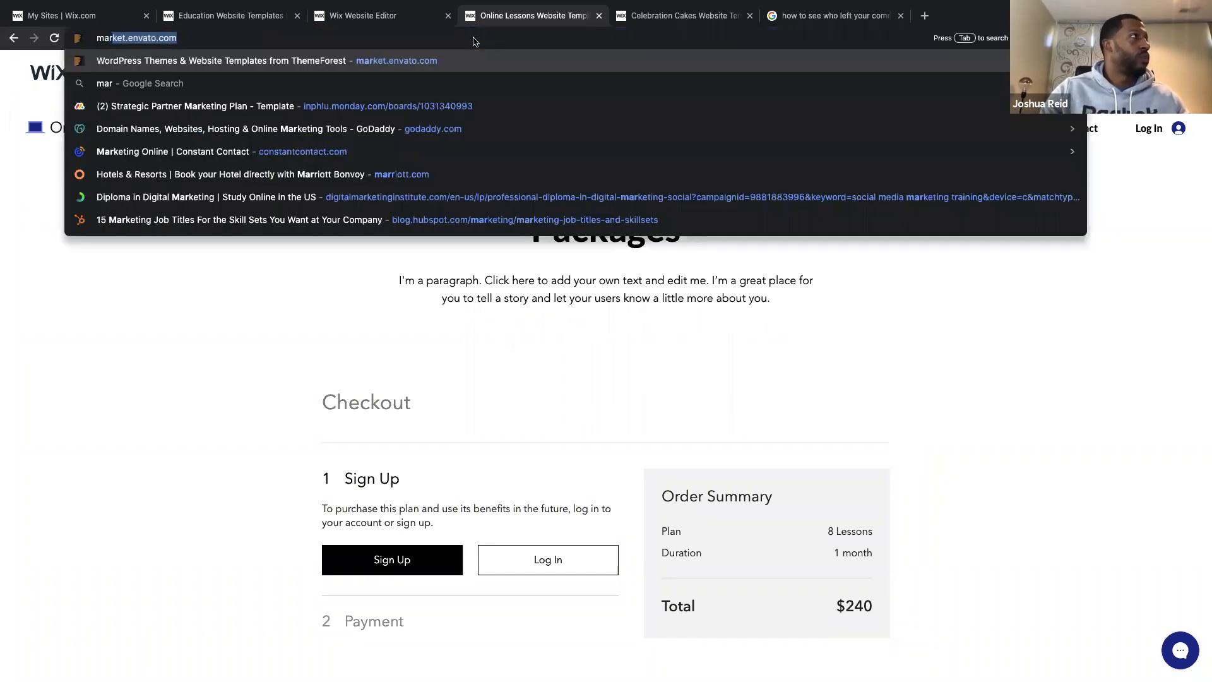
key(Return)
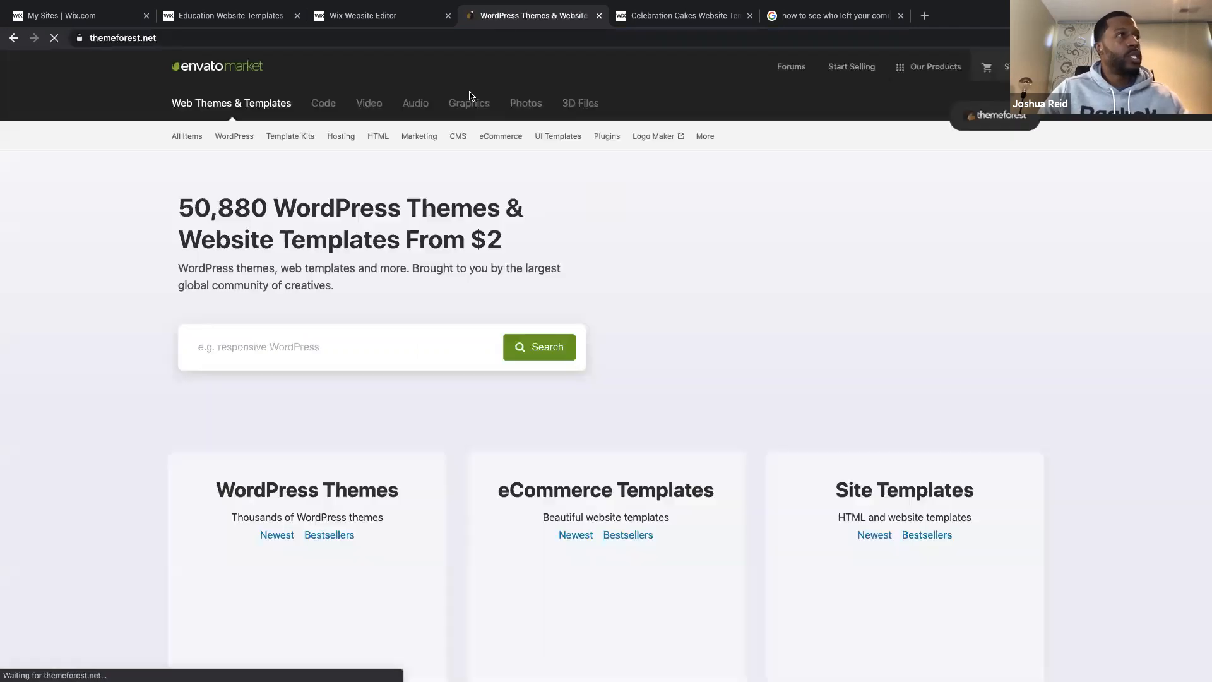
Search the ThemeForest marketplace for "education" templates.
scroll(321, 416, down, 1)
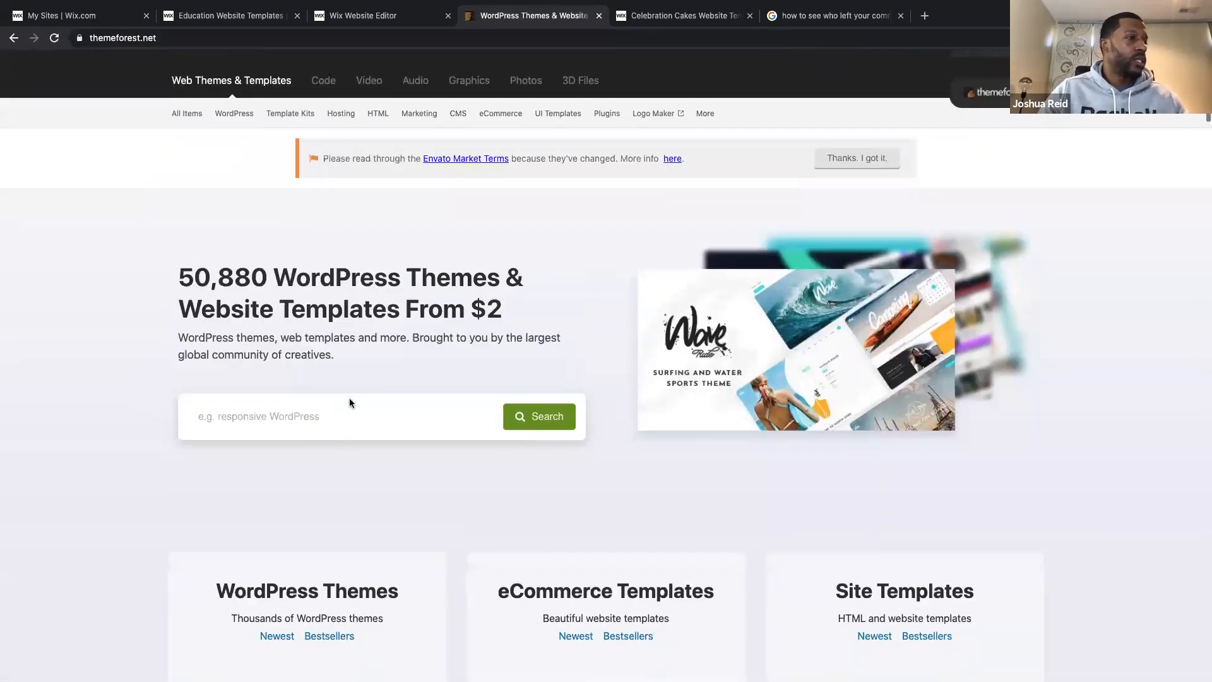
scroll(351, 409, down, 2)
click(366, 328)
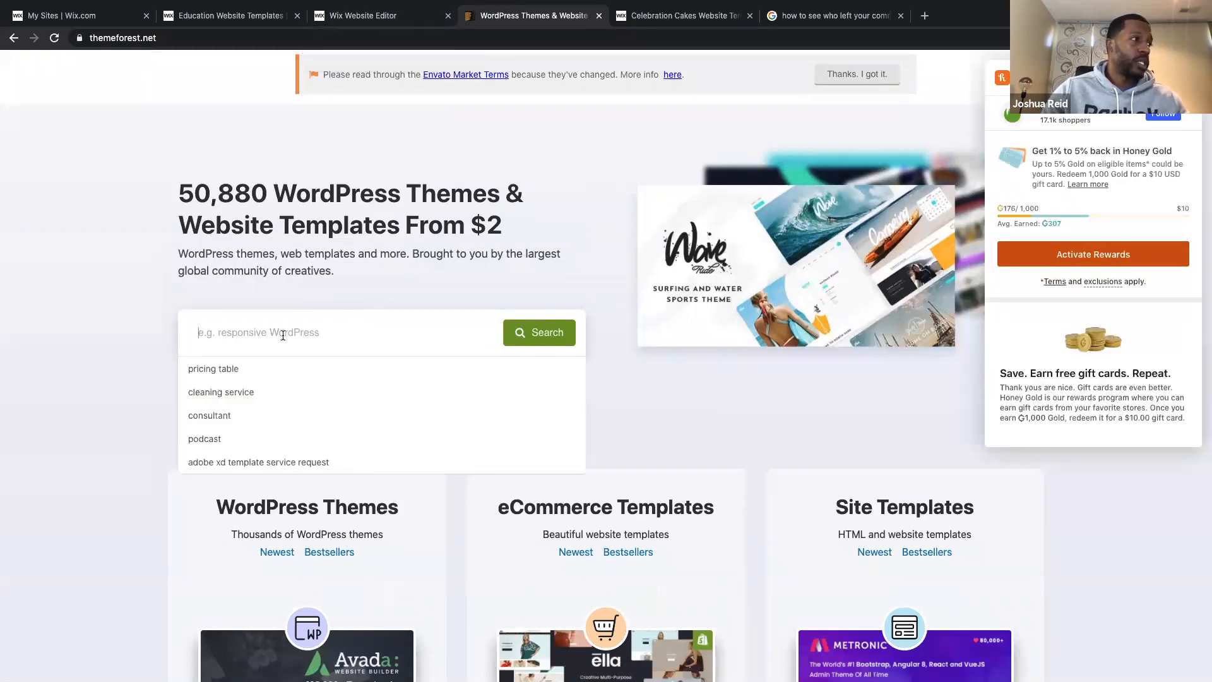
text(education)
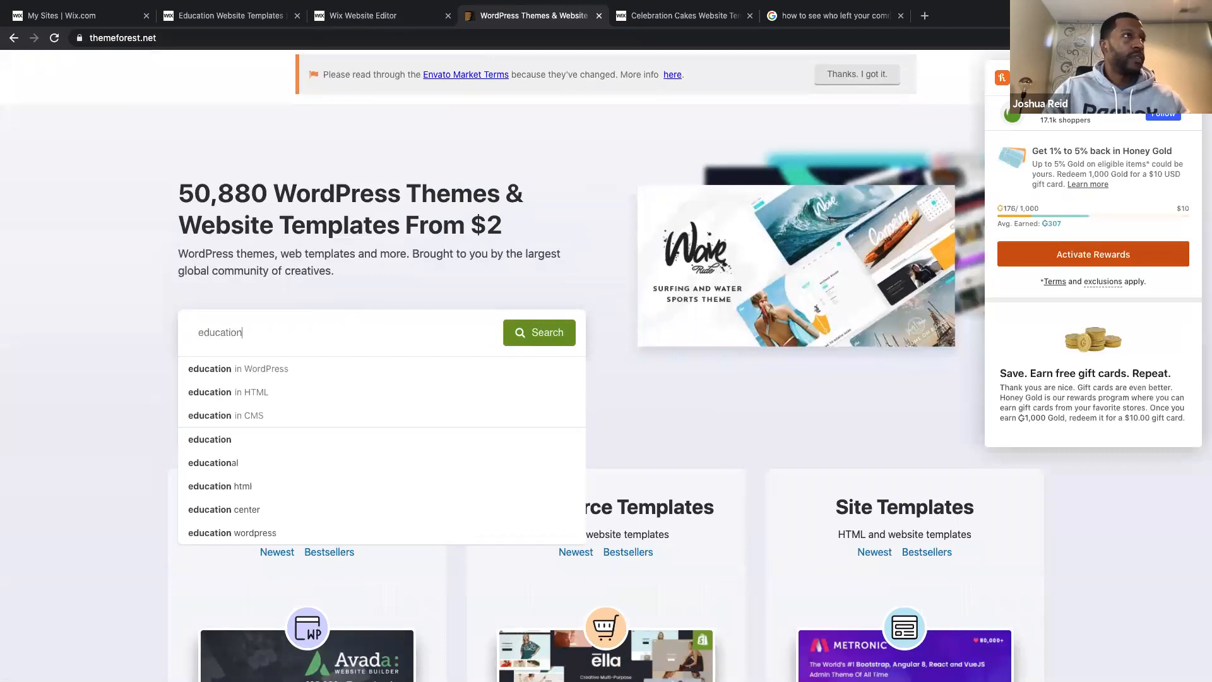
key(Return)
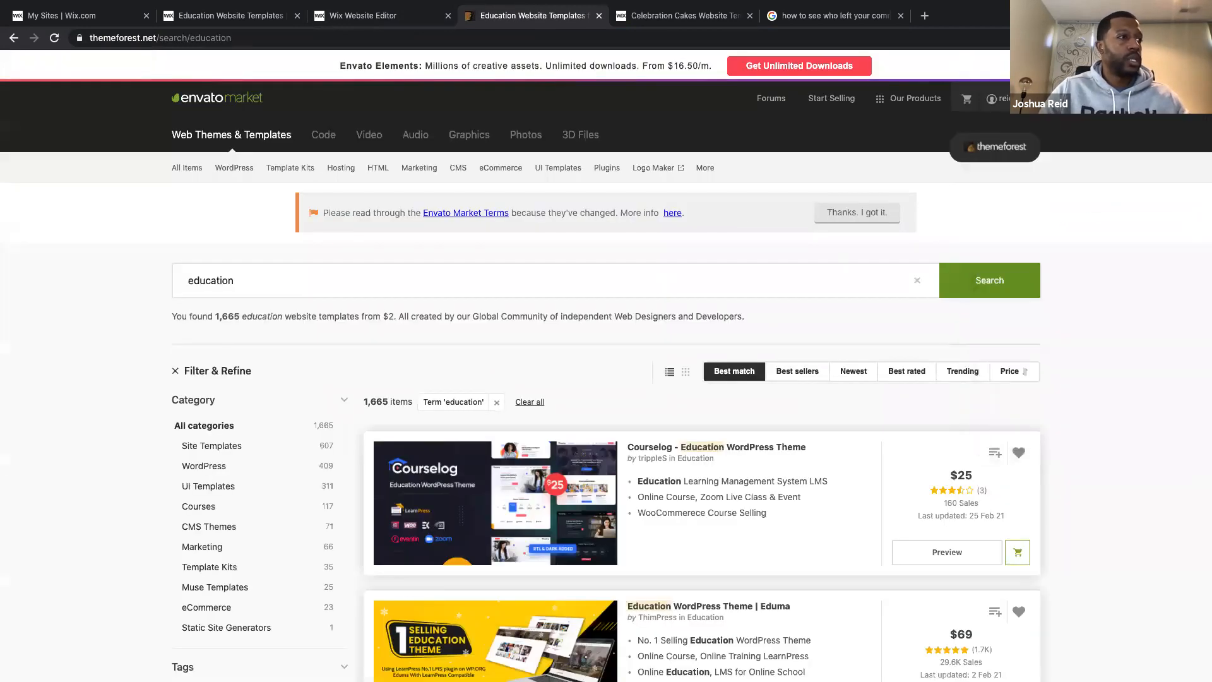
Look over the education theme results and zoom in to examine the prices, ratings and sales of the first listings.
scroll(732, 516, down, 4)
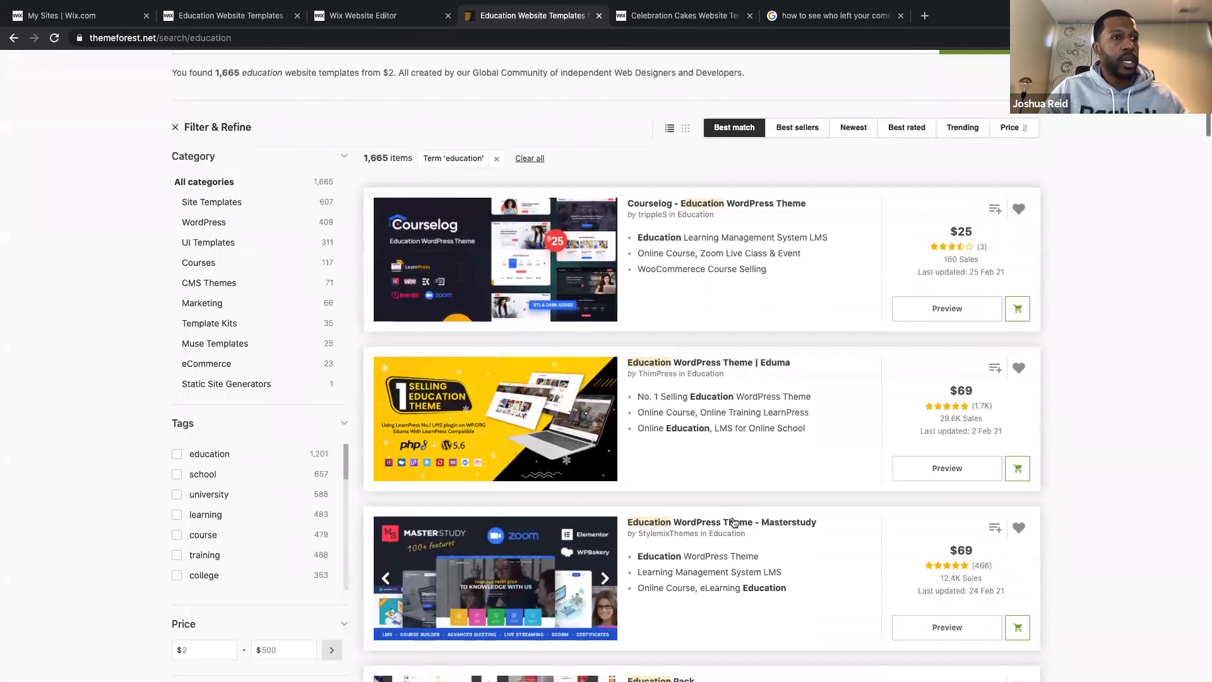
scroll(899, 419, up, 5)
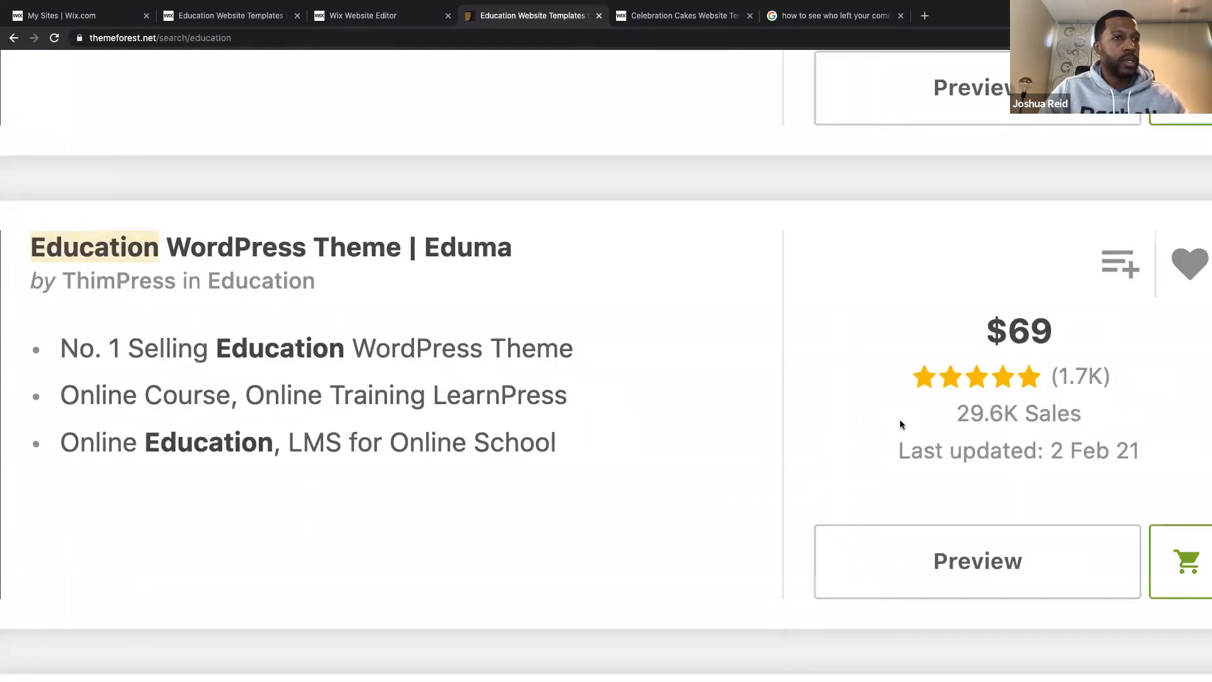
scroll(899, 419, right, 4)
scroll(899, 419, up, 3)
scroll(899, 419, down, 1)
scroll(901, 424, up, 3)
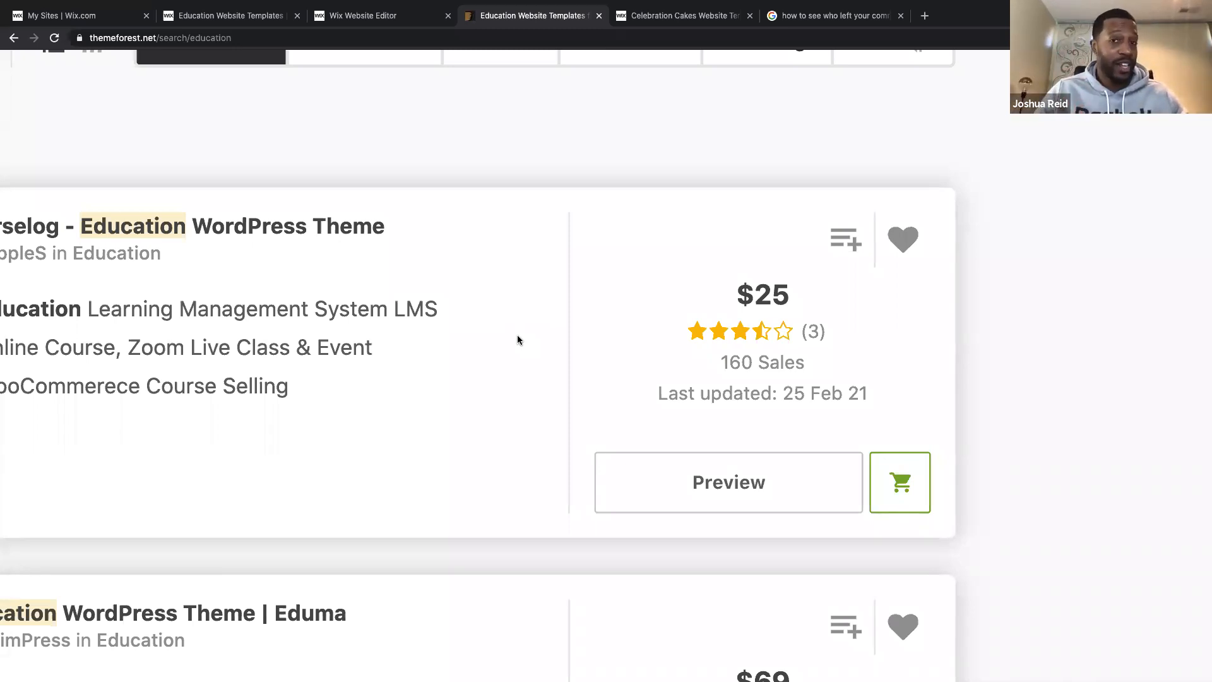
scroll(606, 381, down, 2)
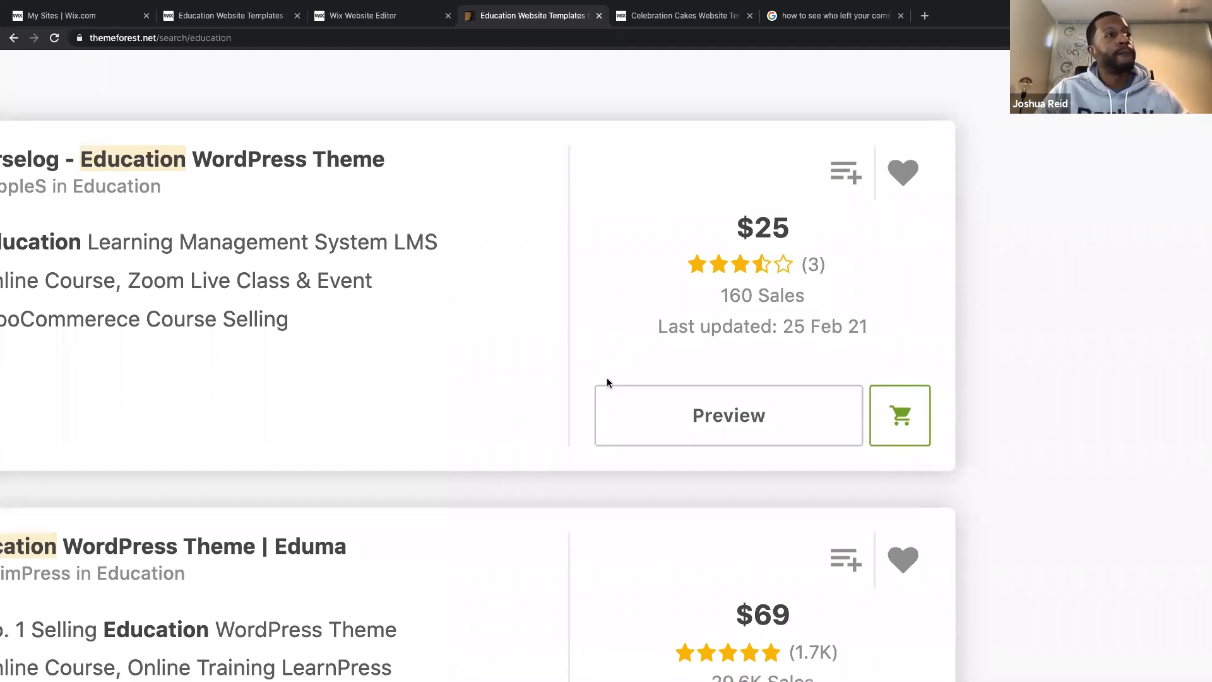
Compare the prices, ratings, sales and update dates of the Courselog, Eduma and Masterstudy education themes in the results.
scroll(607, 382, down, 1)
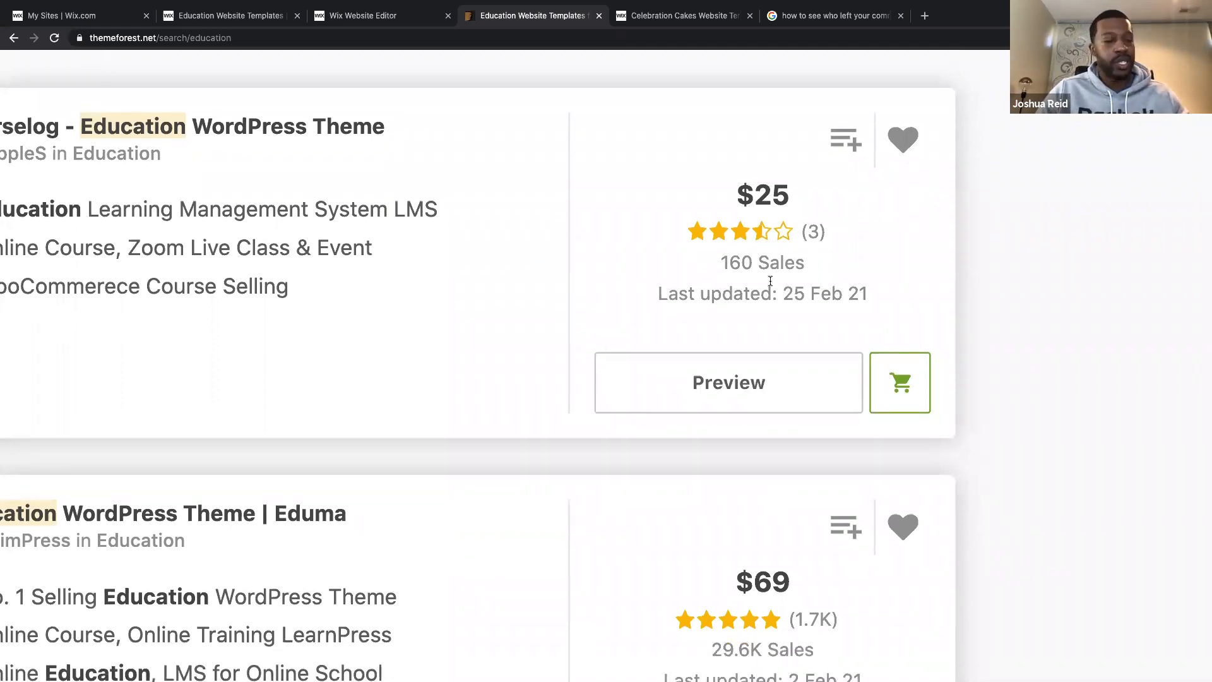
scroll(770, 280, down, 2)
scroll(770, 280, down, 1)
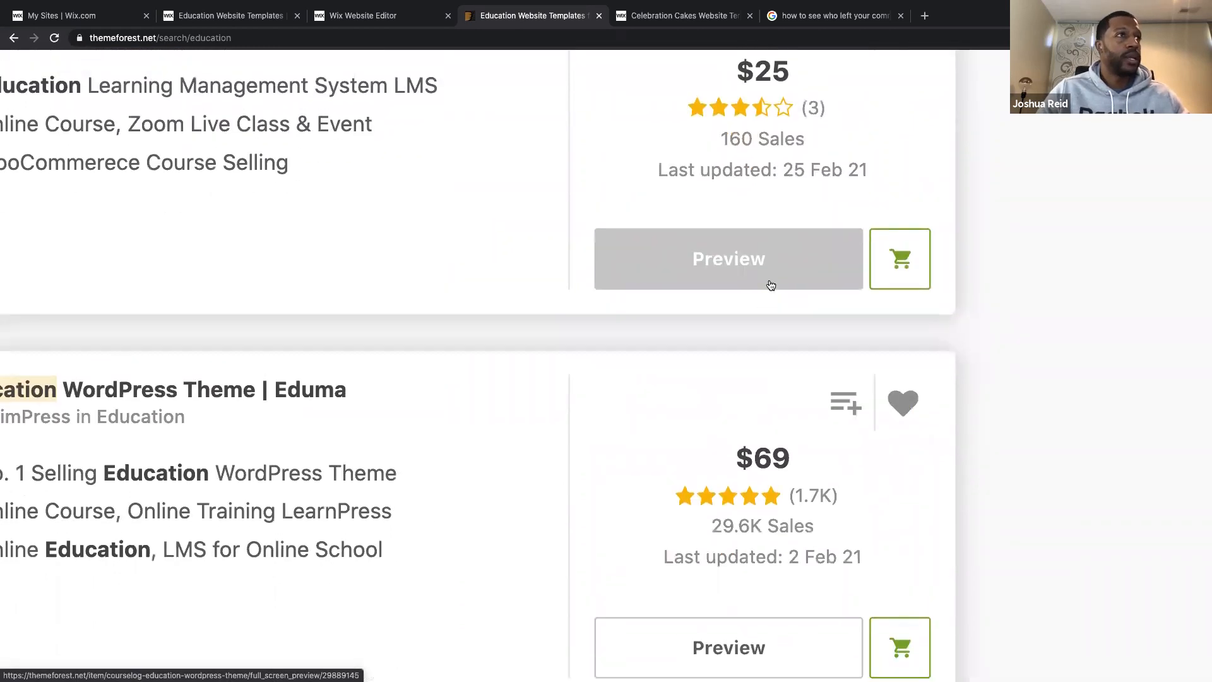
scroll(770, 284, up, 1)
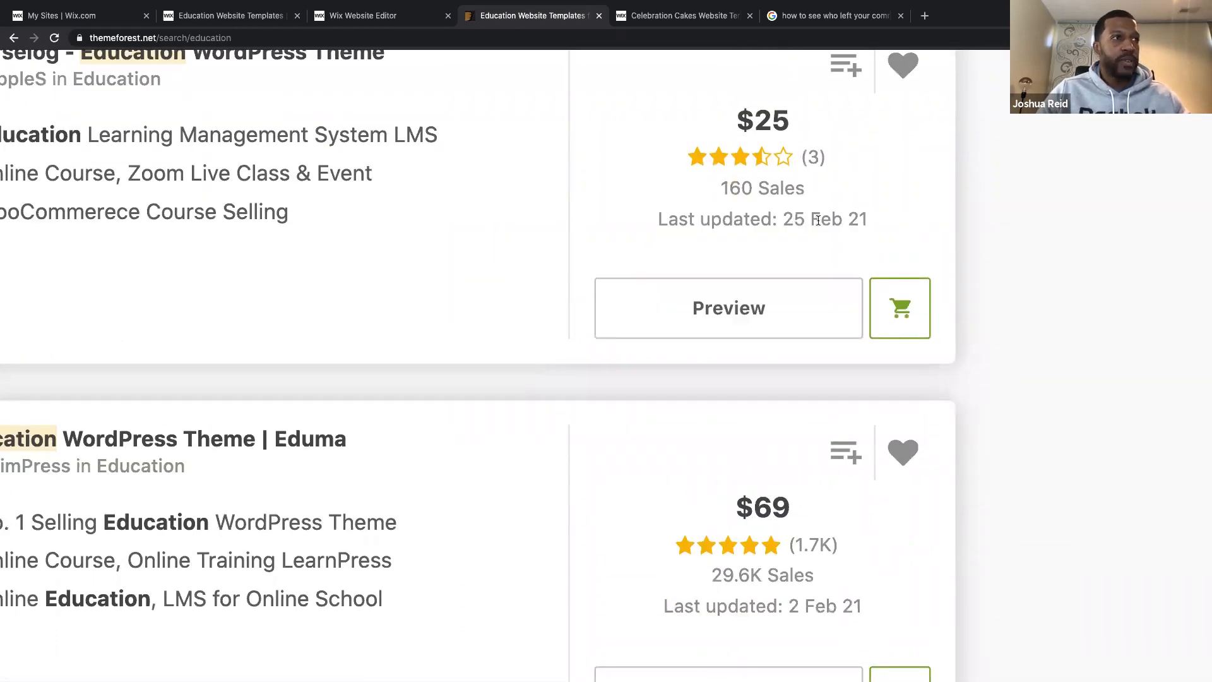
scroll(824, 220, down, 3)
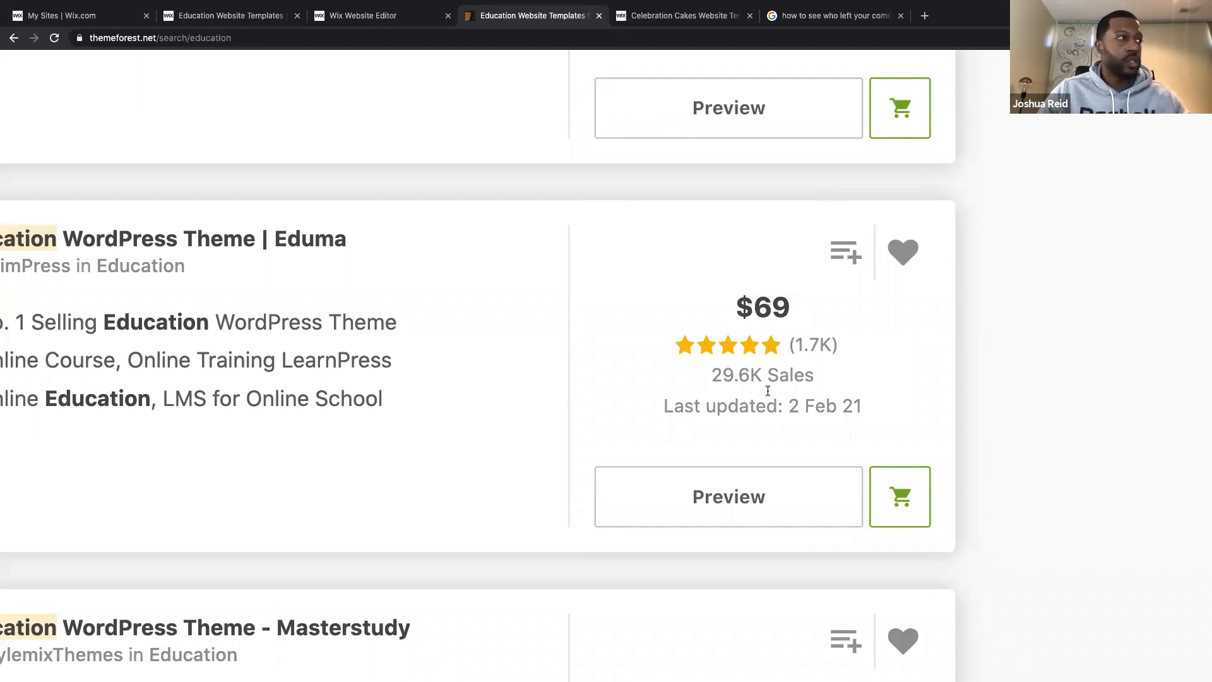
scroll(767, 394, down, 3)
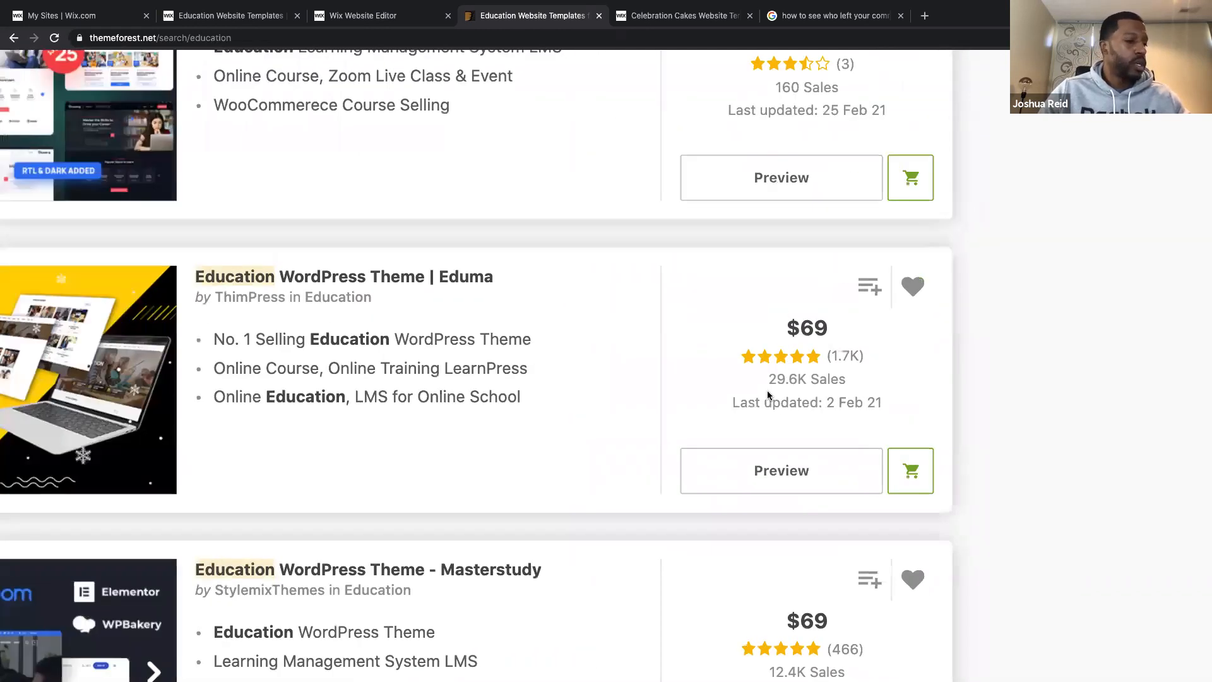
scroll(767, 394, down, 3)
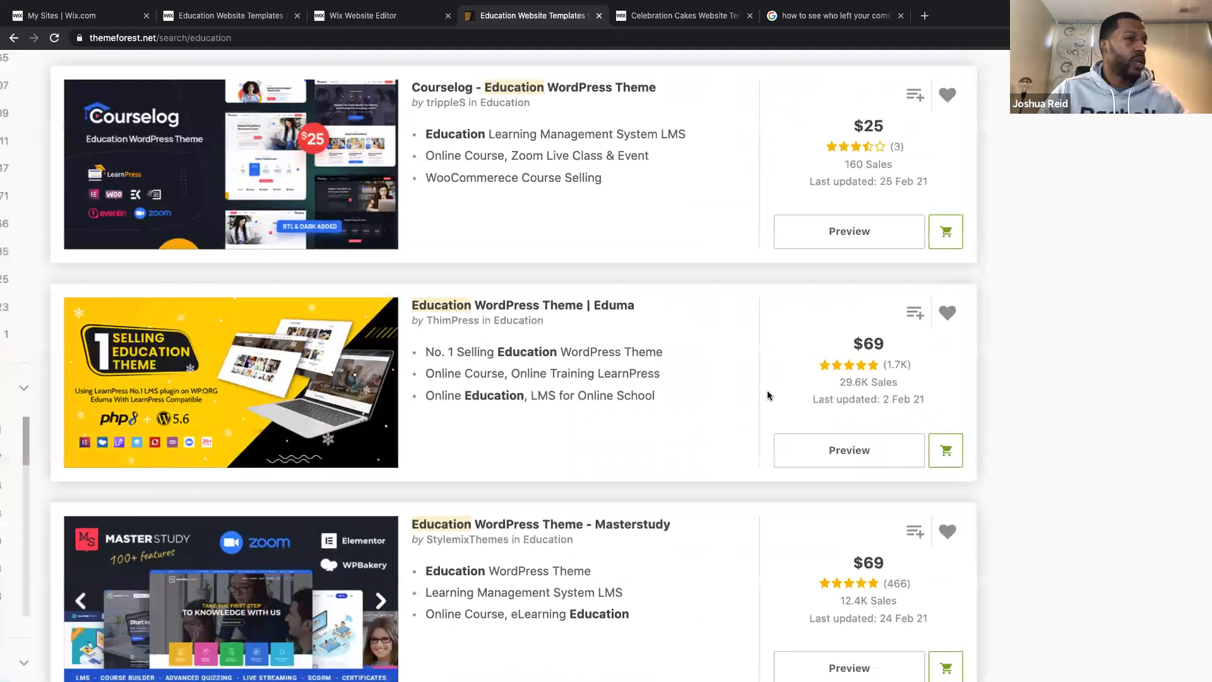
scroll(766, 394, down, 2)
scroll(767, 390, down, 2)
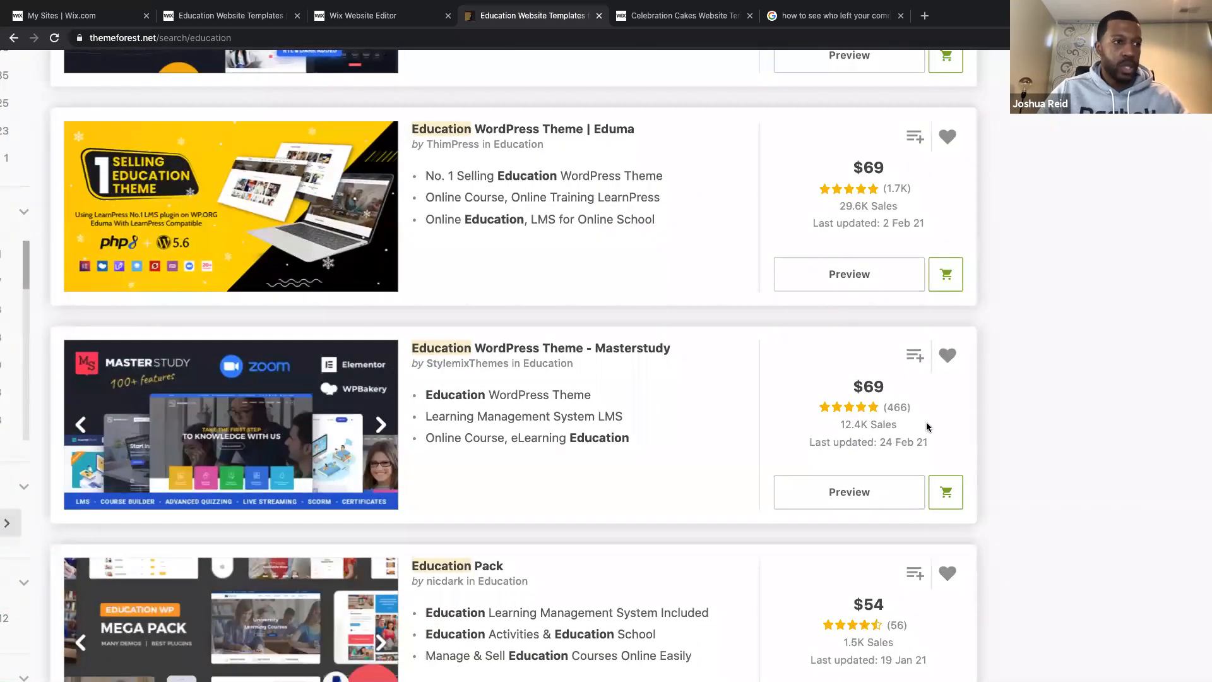
Examine the Masterstudy theme's price, rating and sales up close and compare them with those of Eduma.
scroll(926, 421, up, 5)
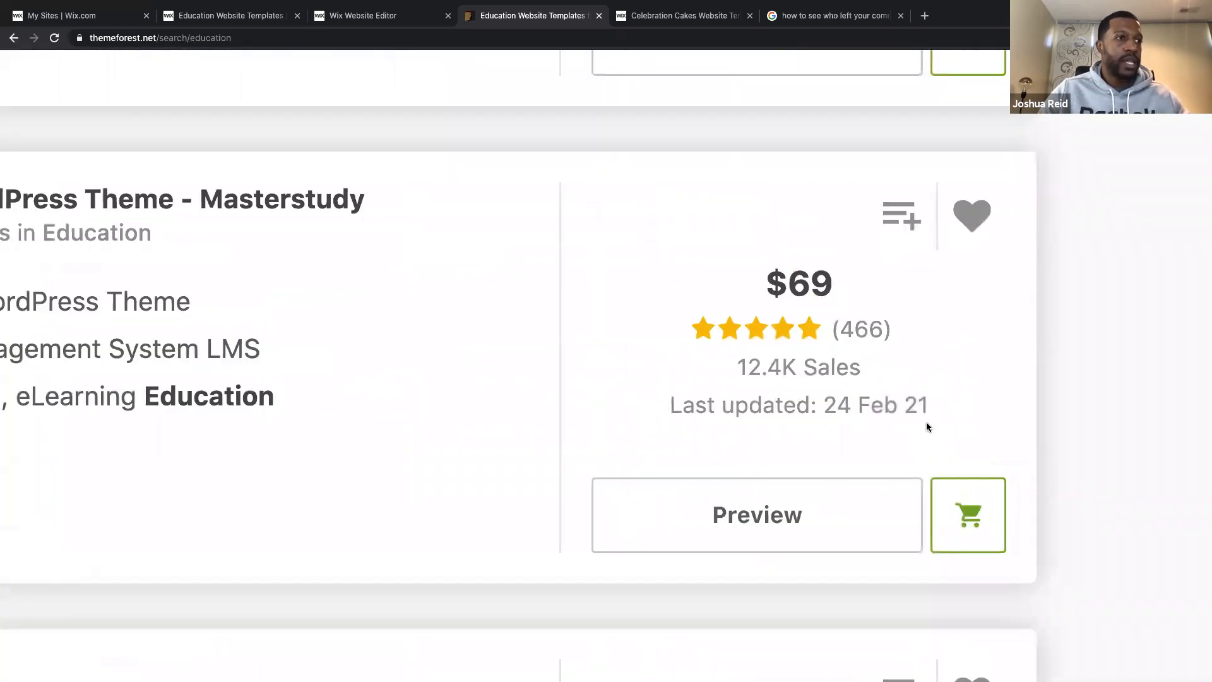
scroll(926, 427, up, 2)
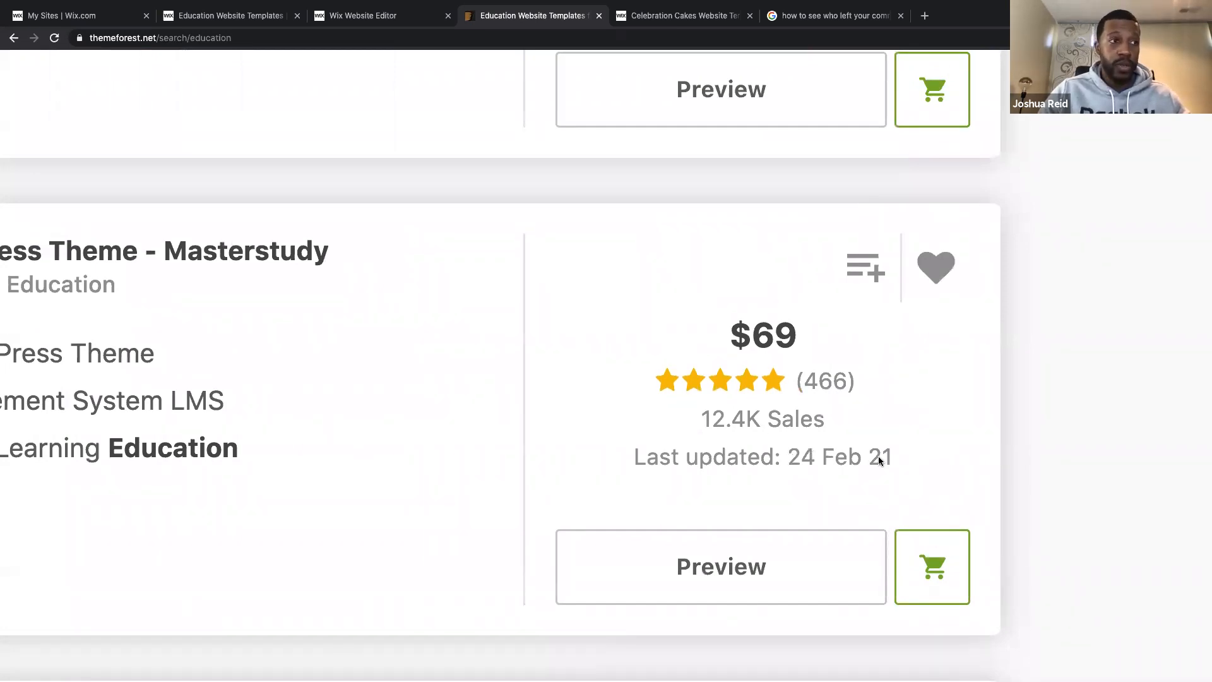
scroll(864, 460, up, 2)
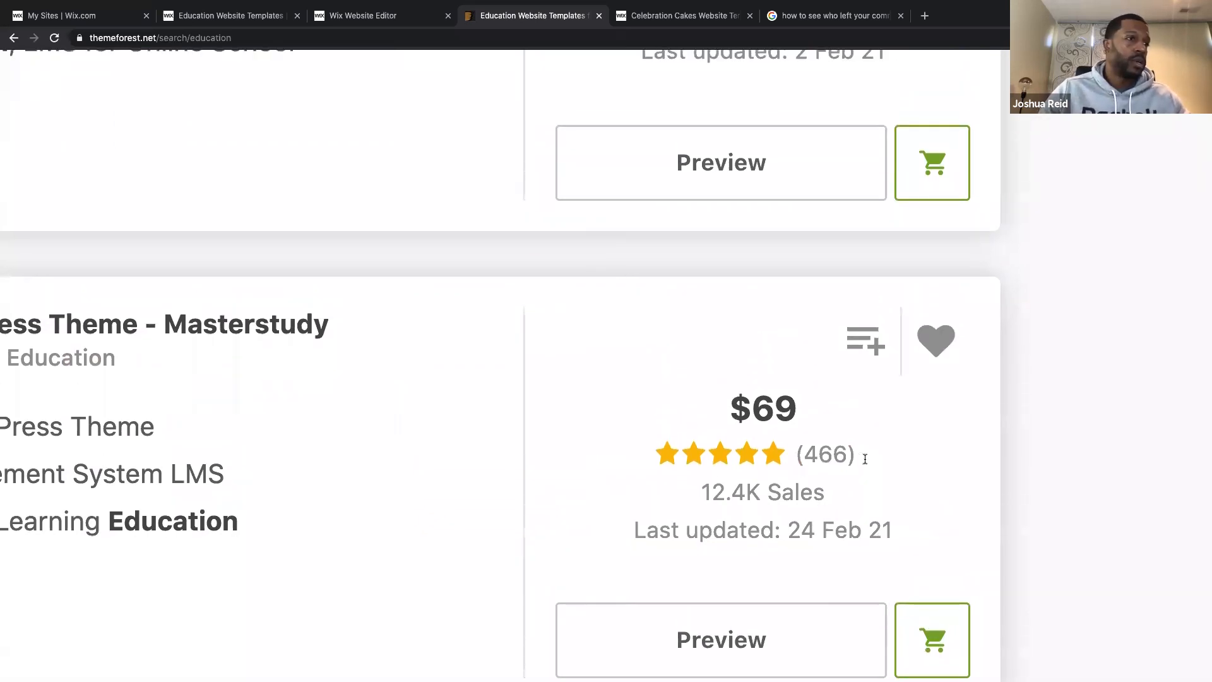
scroll(865, 461, up, 2)
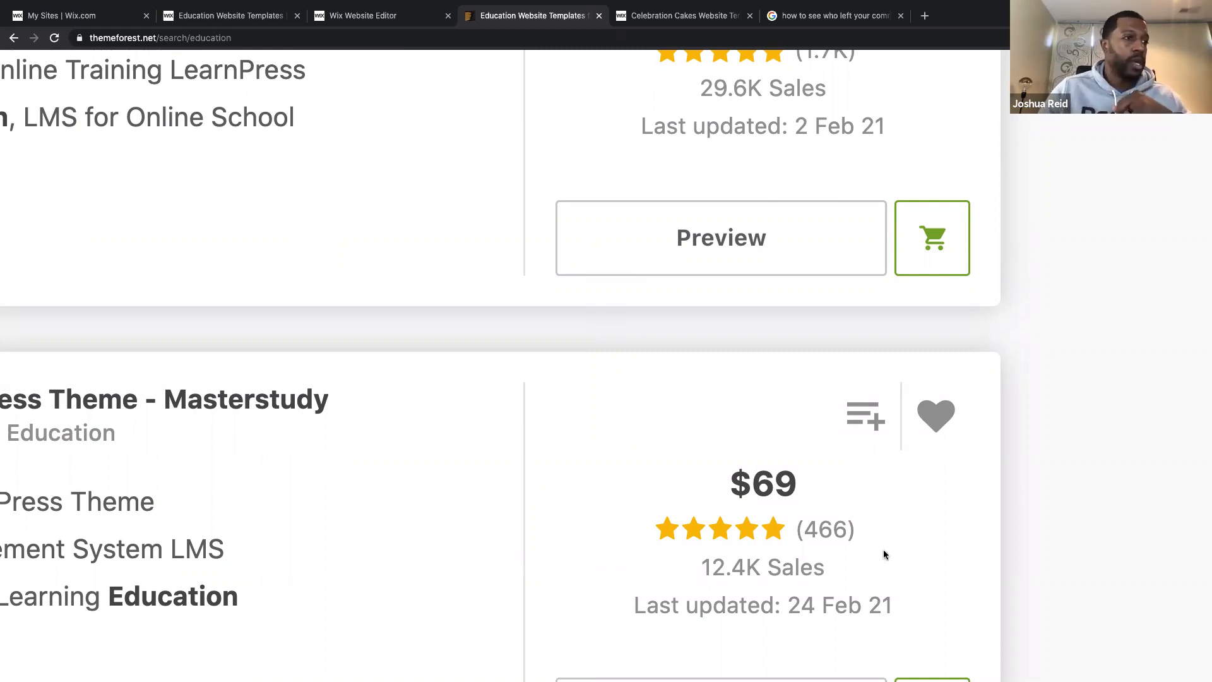
scroll(884, 555, down, 3)
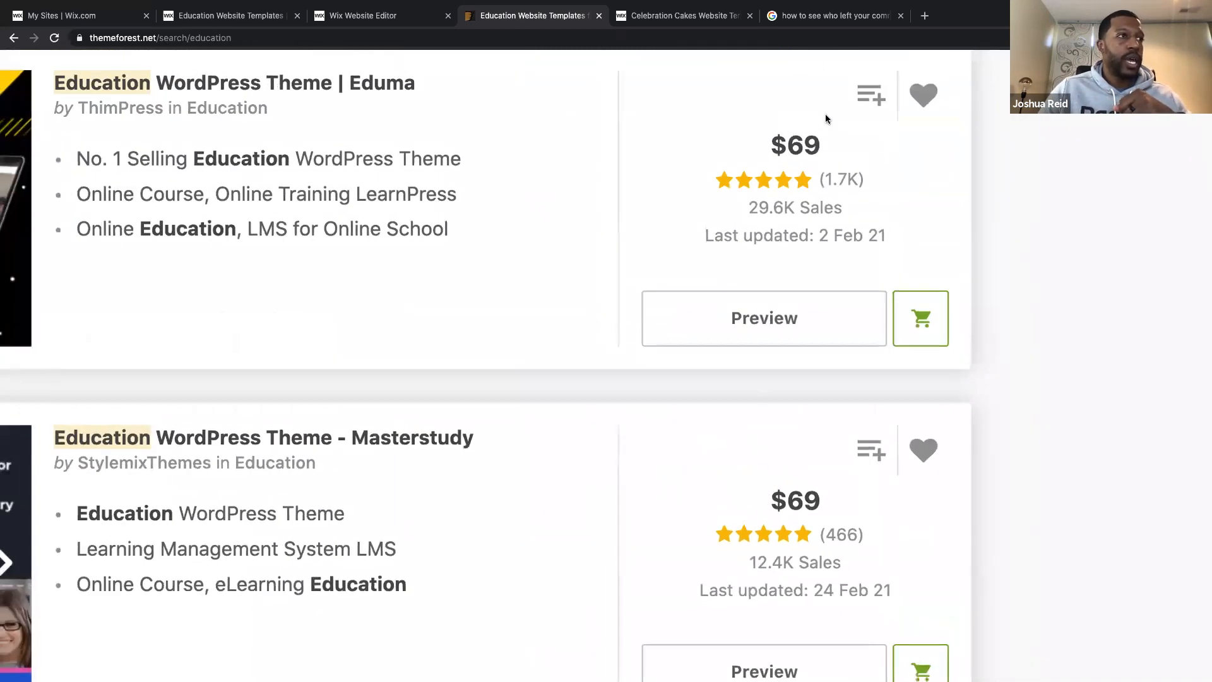
scroll(804, 179, down, 4)
scroll(804, 179, up, 6)
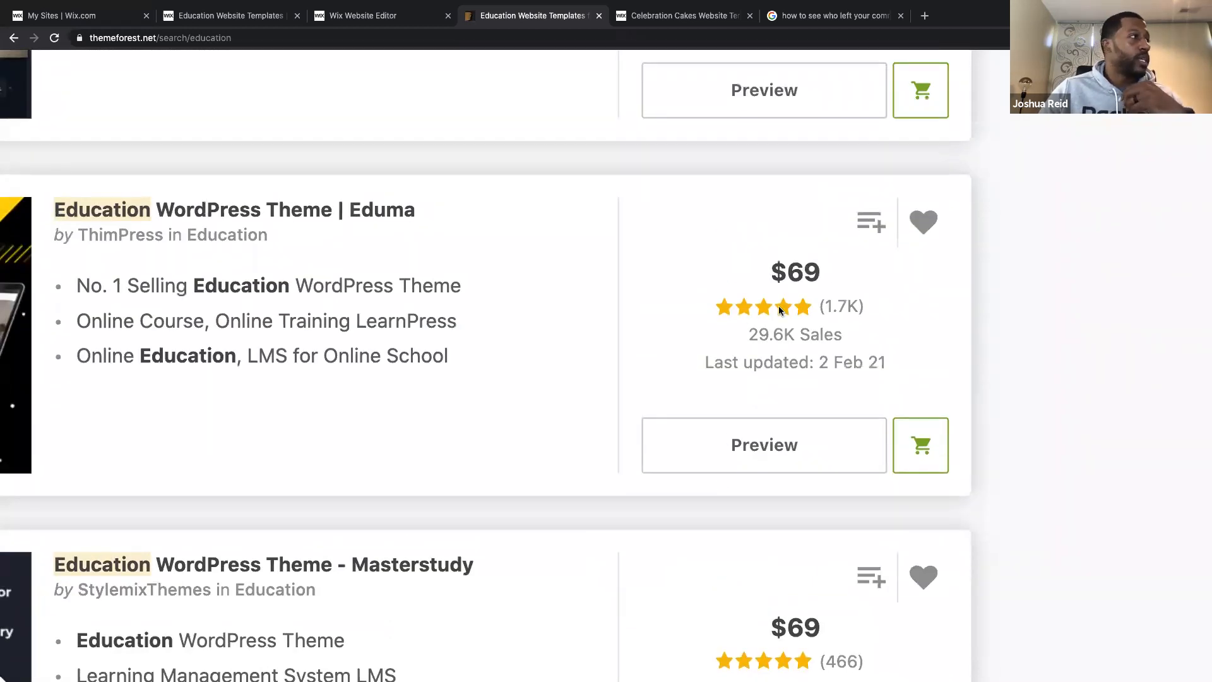
scroll(781, 310, down, 5)
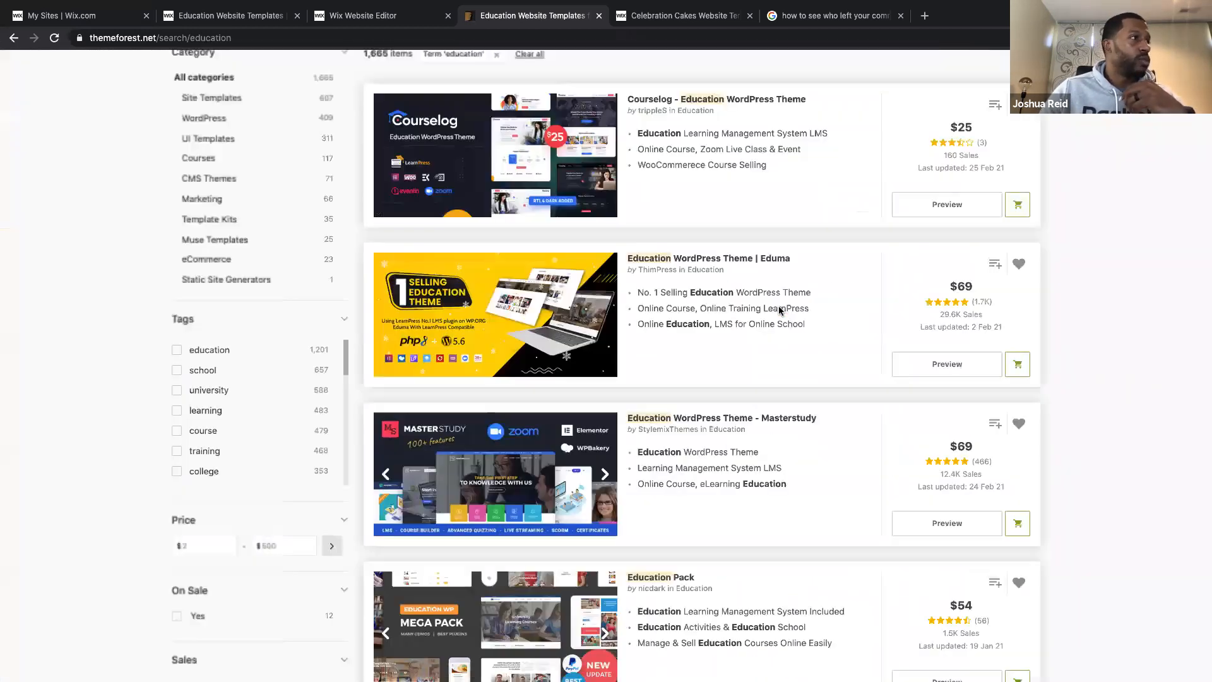
Open the Eduma theme's item page and look over its description, license, author and sales details.
click(735, 259)
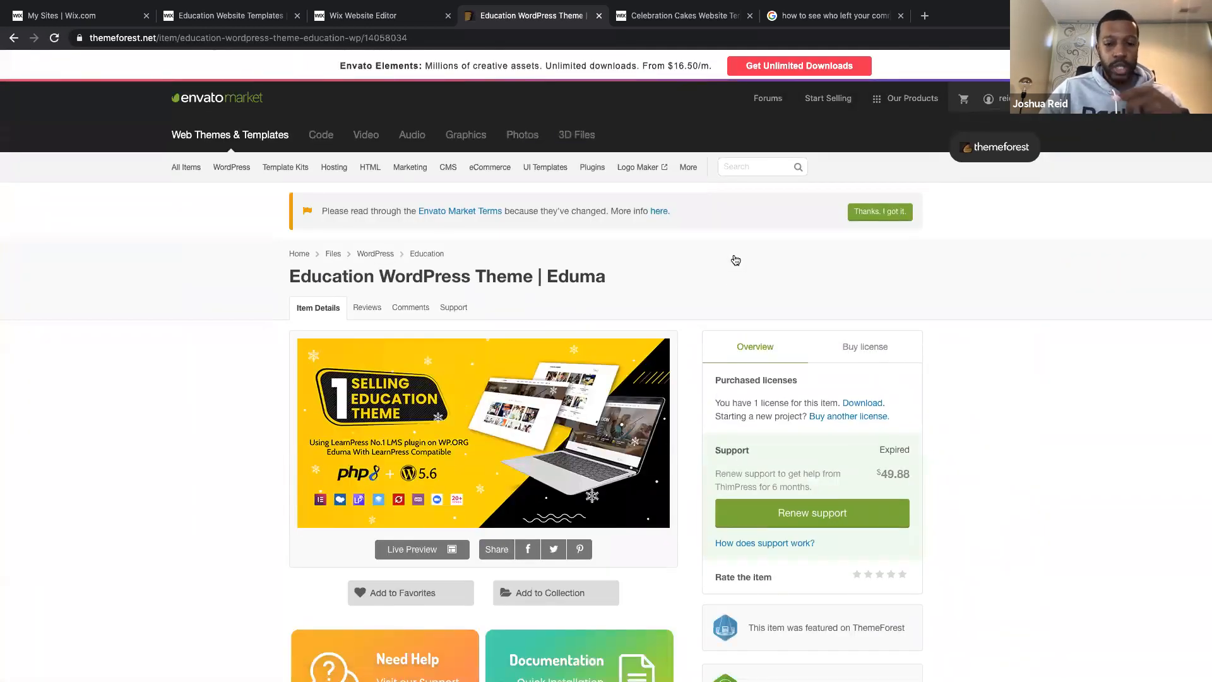
scroll(674, 396, down, 1)
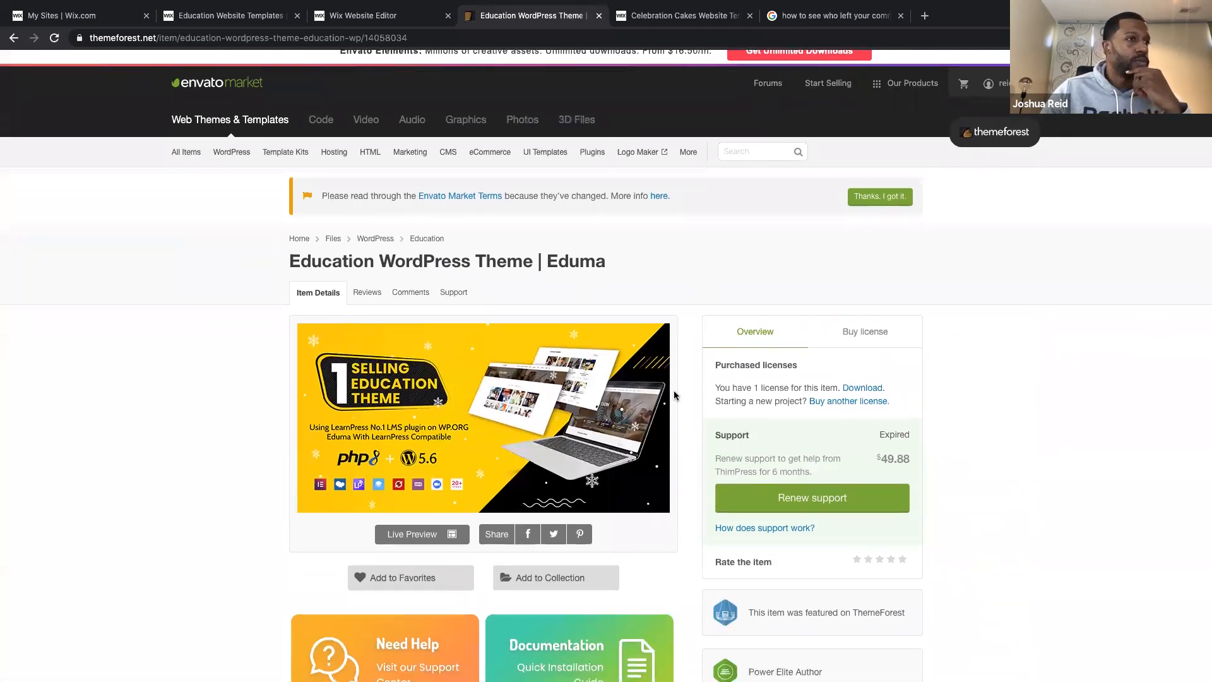
scroll(674, 395, down, 2)
scroll(674, 396, down, 3)
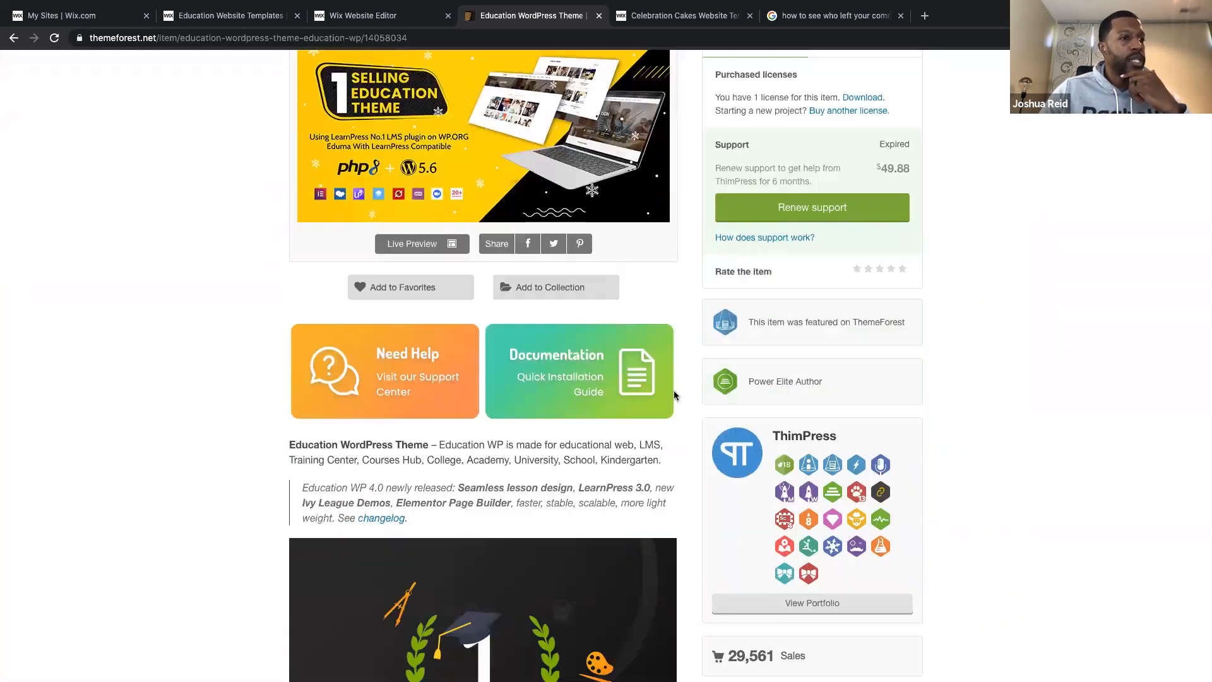
scroll(673, 390, down, 1)
Open the Eduma theme's comments and read through the buyers' questions and the author team's replies.
click(780, 607)
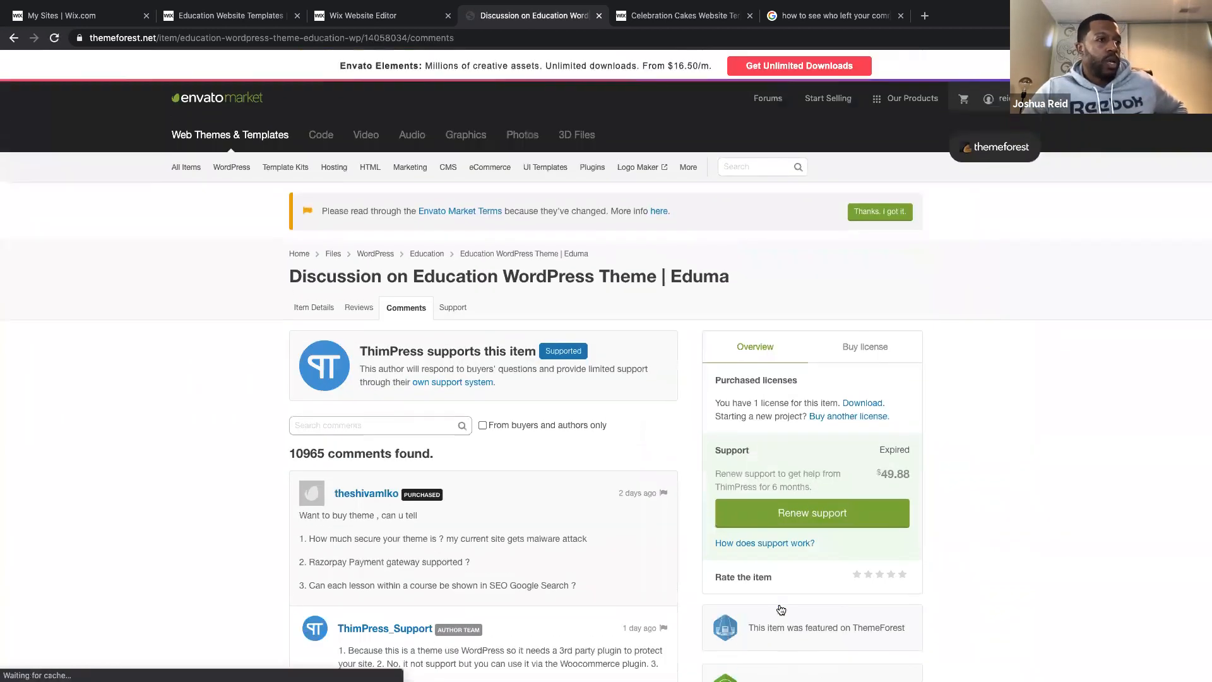
scroll(781, 609, down, 20)
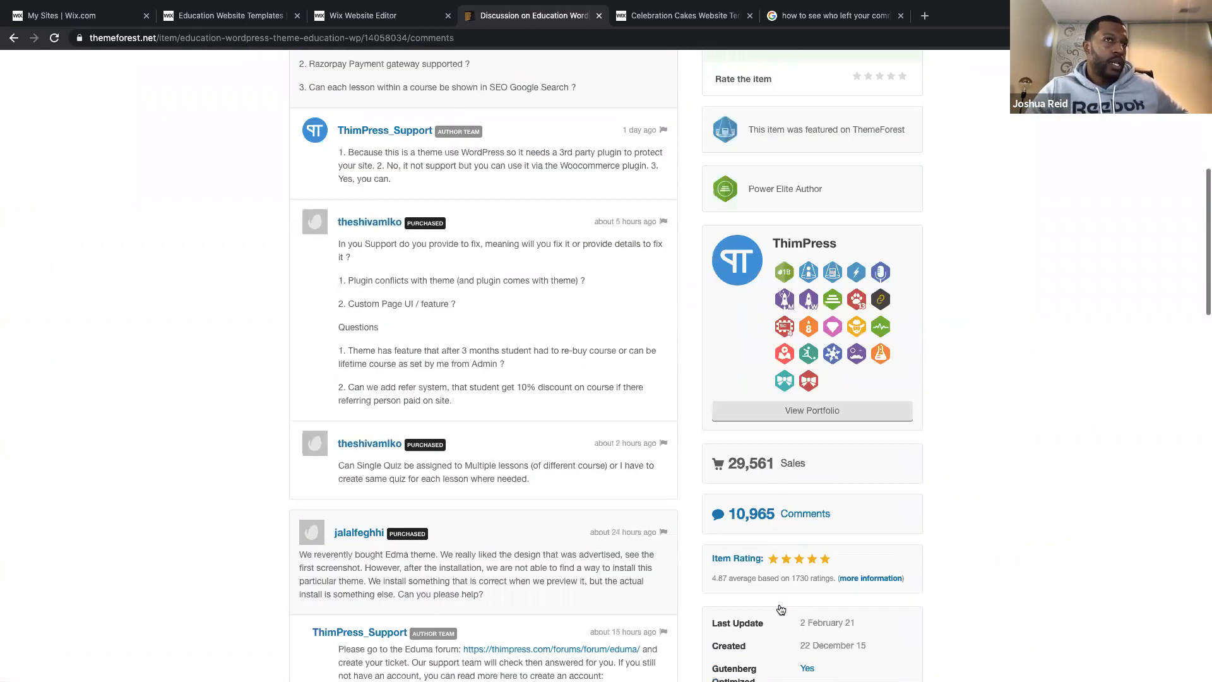
scroll(780, 609, up, 5)
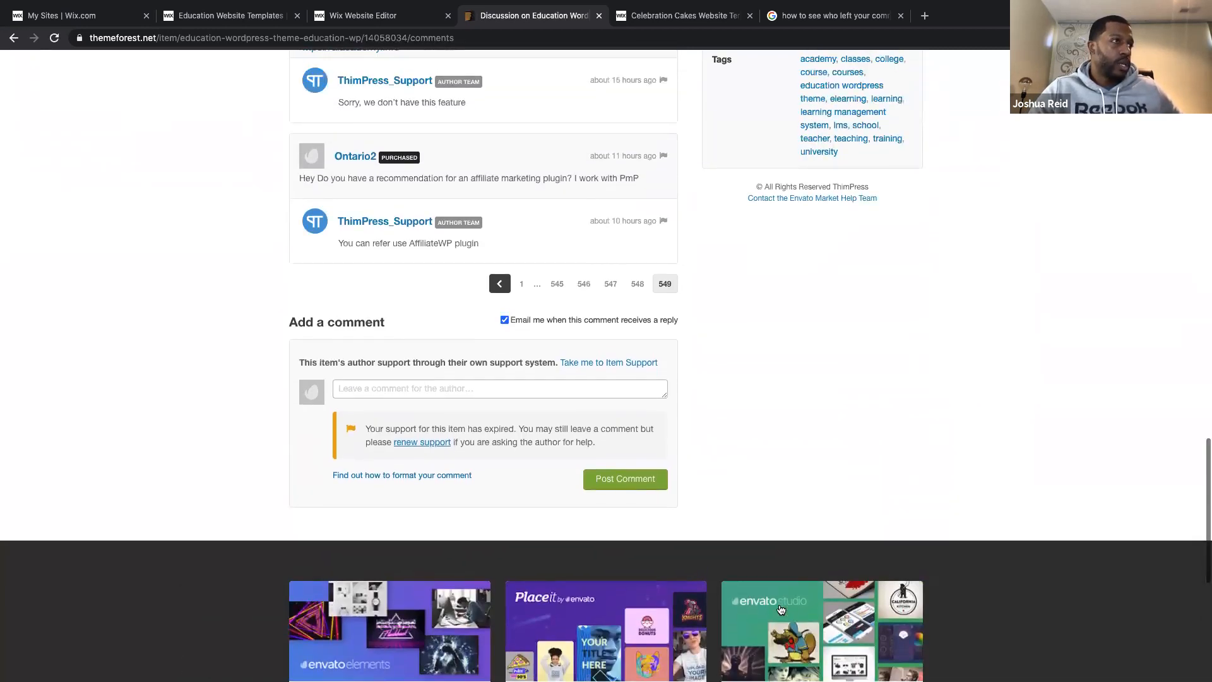
scroll(536, 315, up, 2)
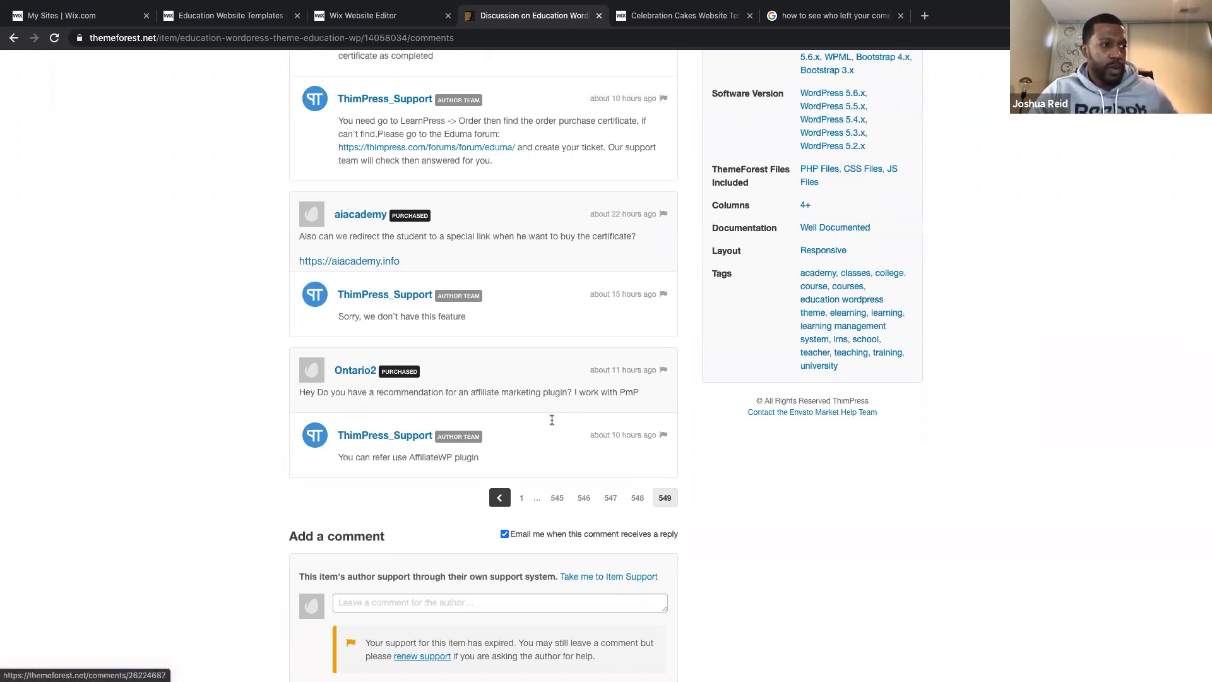
scroll(600, 424, up, 2)
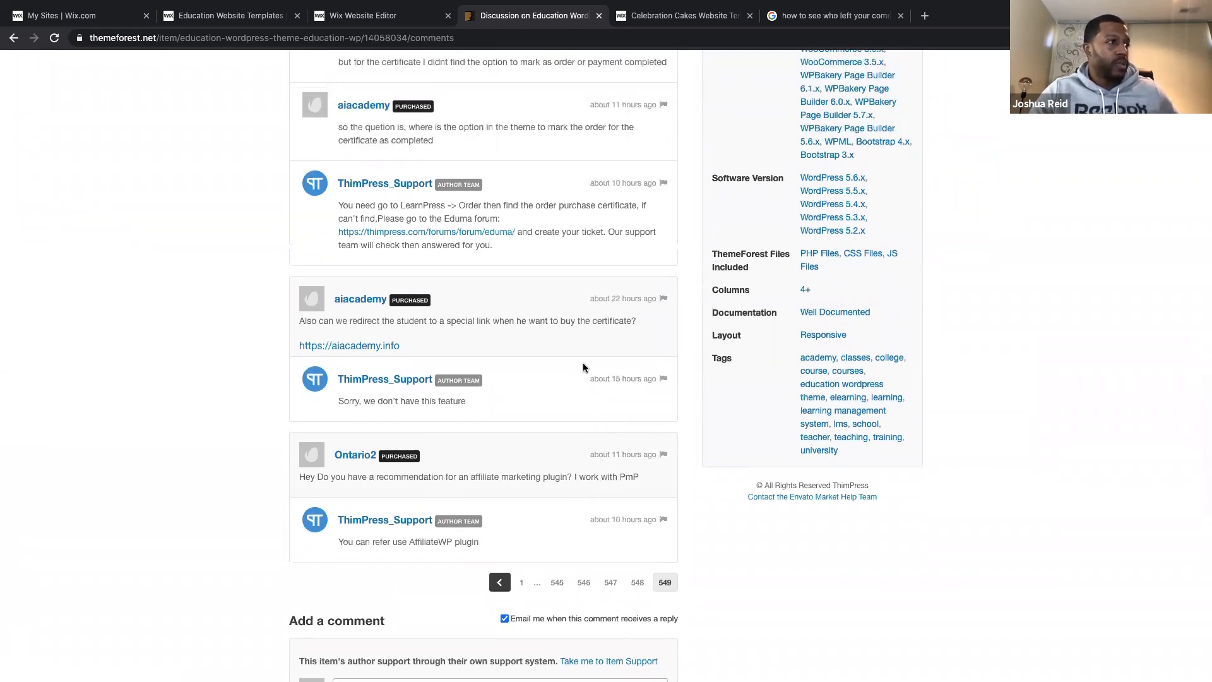
scroll(596, 360, up, 3)
scroll(597, 366, up, 6)
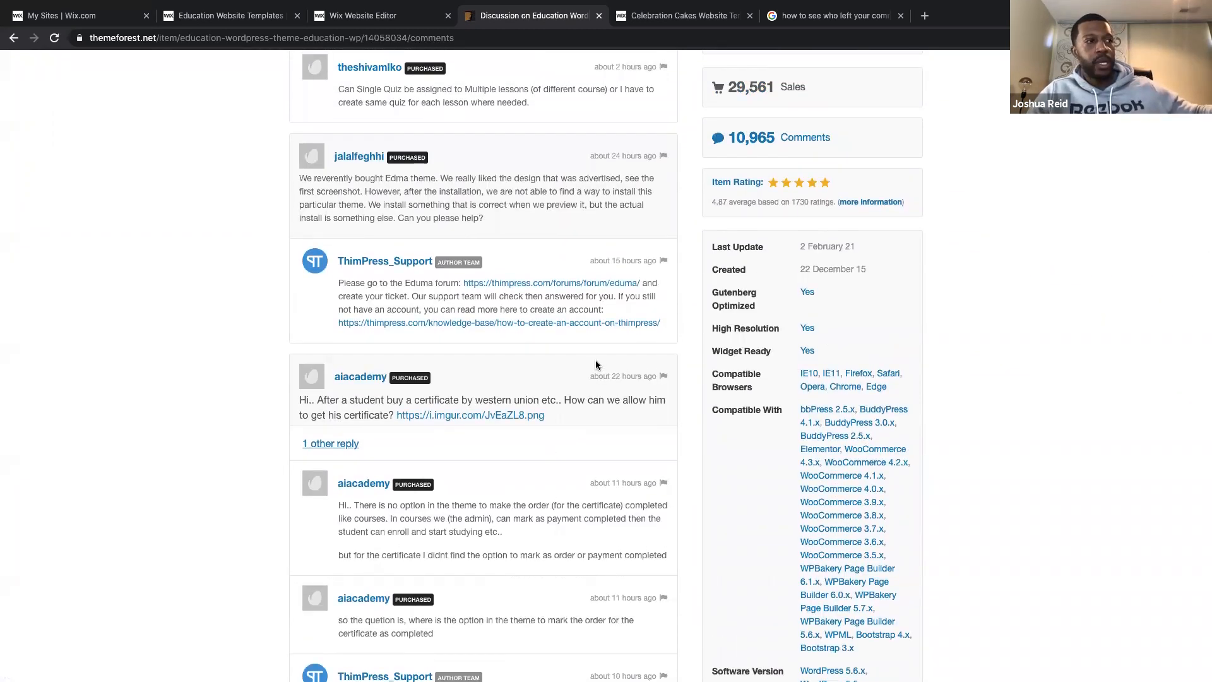
scroll(596, 365, down, 2)
scroll(596, 365, down, 2)
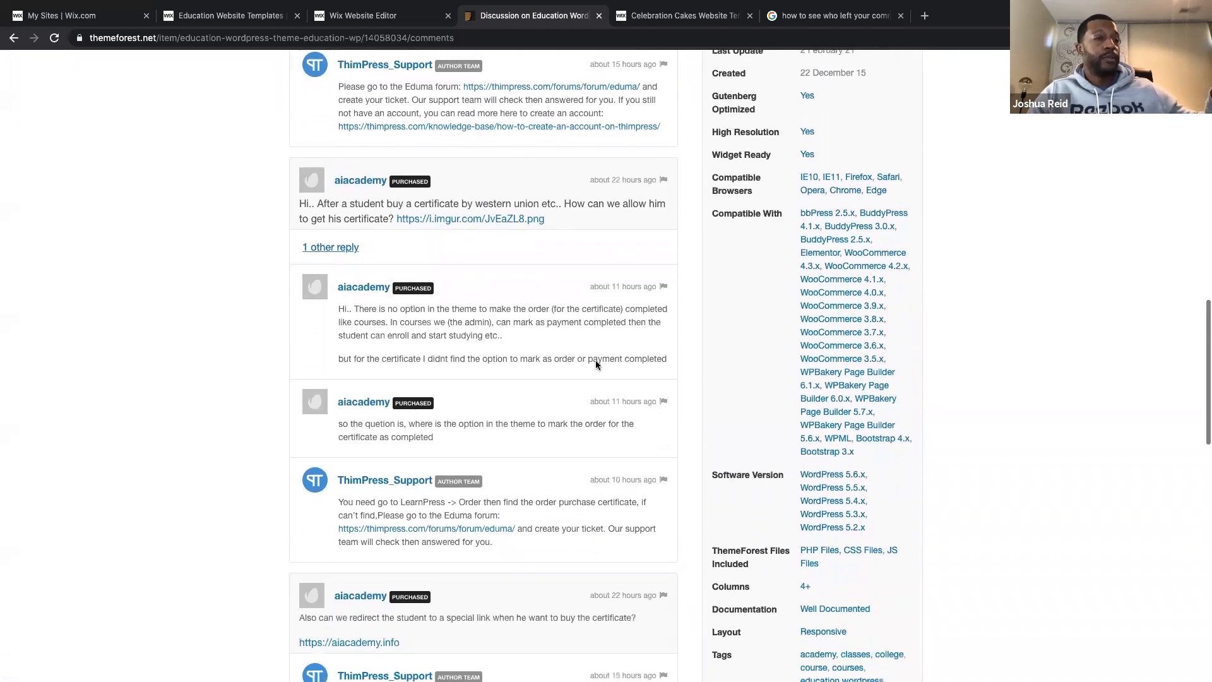
scroll(597, 366, down, 2)
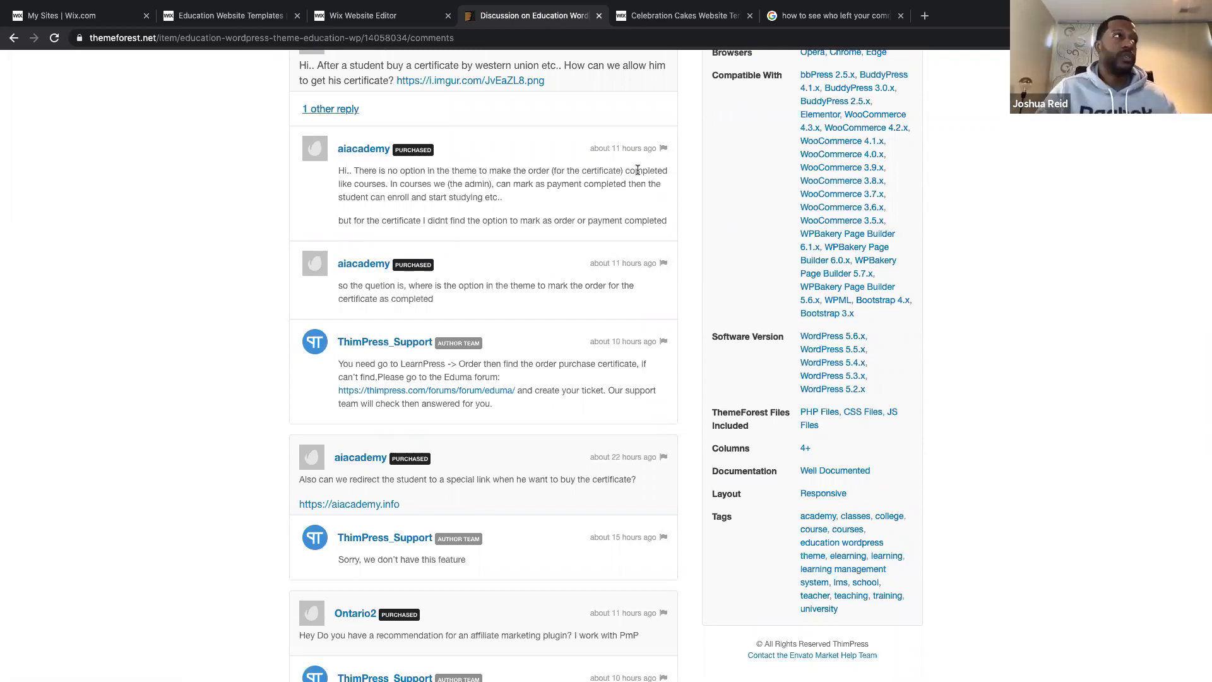
Return to the Wix Website Editor tab, review the image settings of the hero column's background and close them.
click(398, 23)
mouse_move(395, 81)
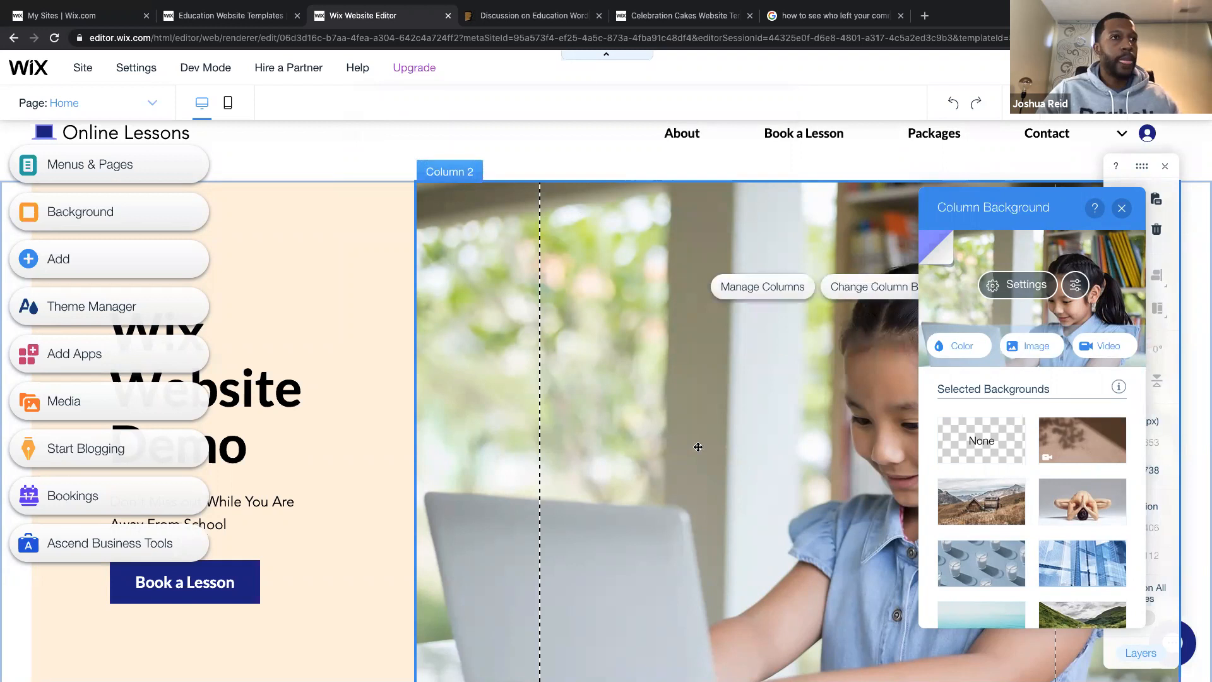
click(1017, 286)
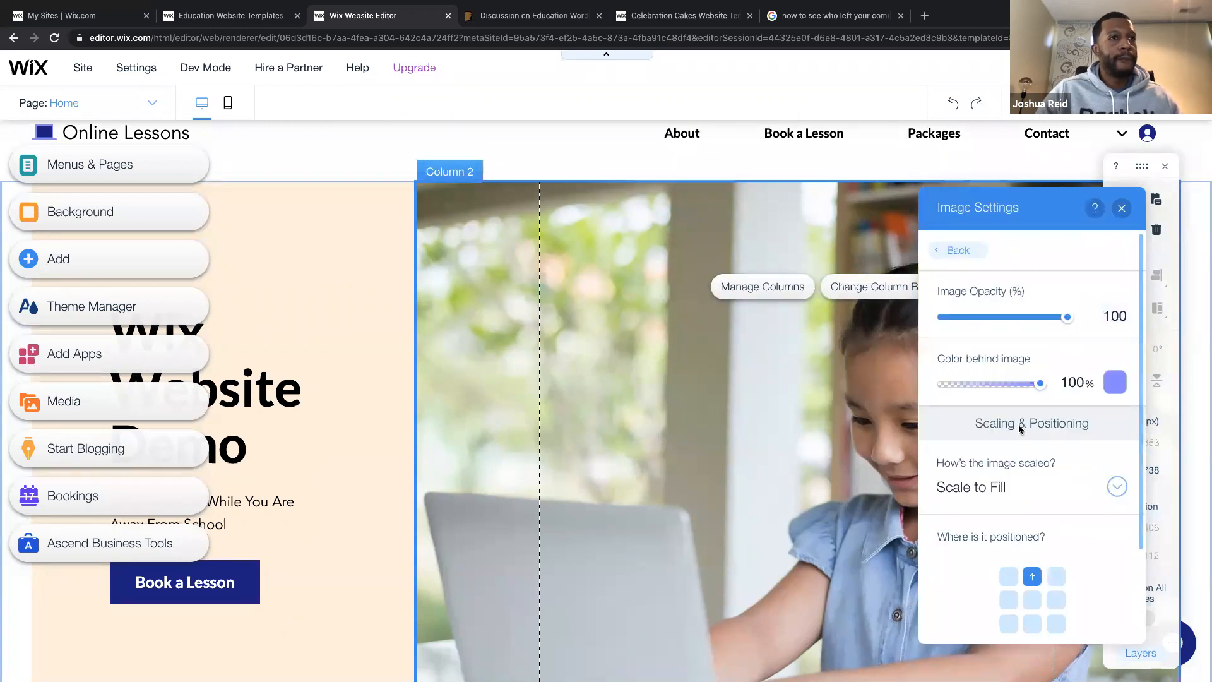
scroll(1022, 404, down, 1)
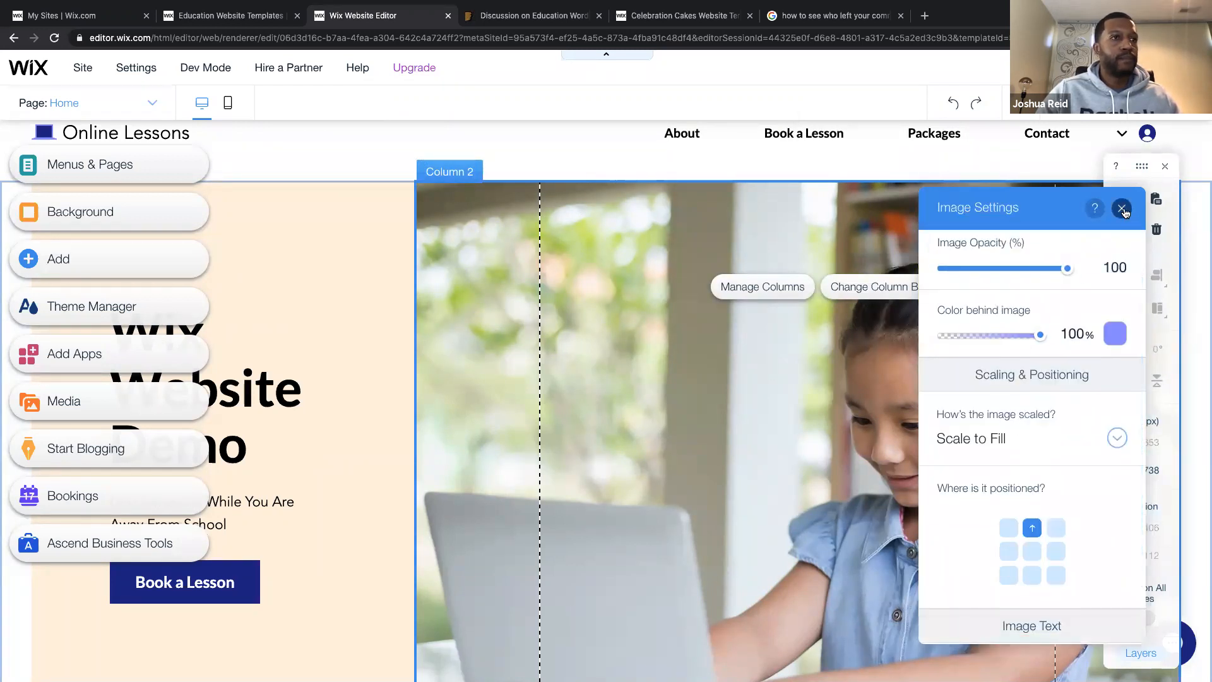
scroll(1067, 441, up, 1)
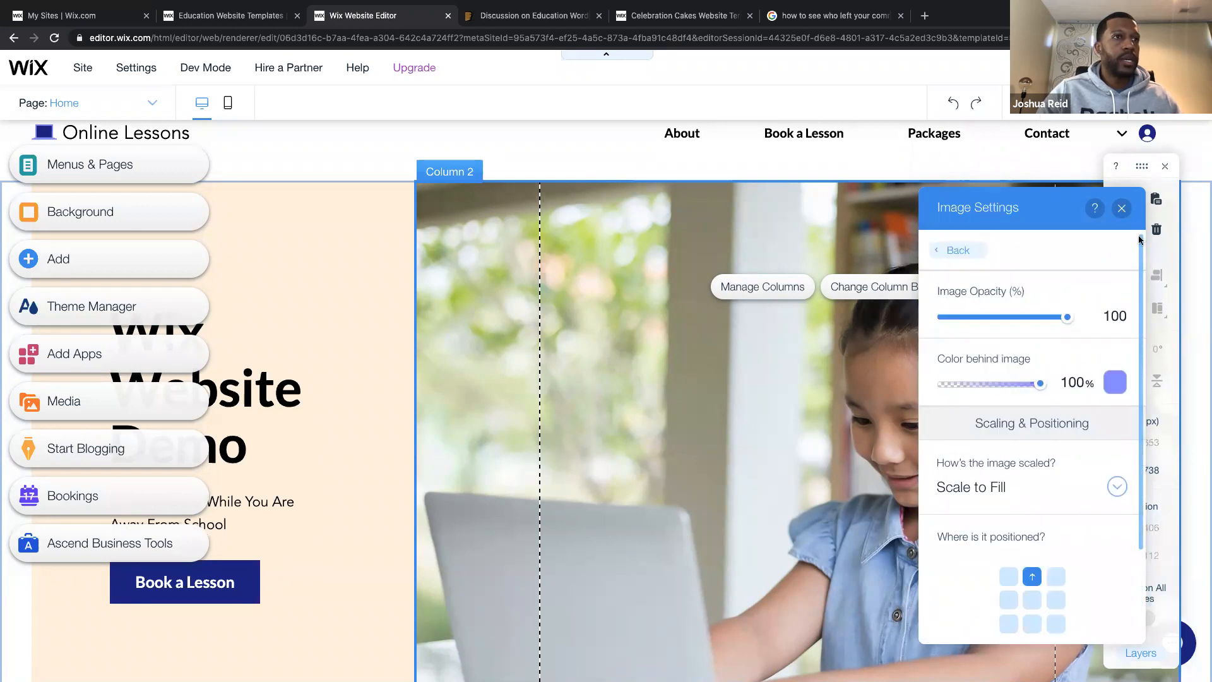
click(1122, 209)
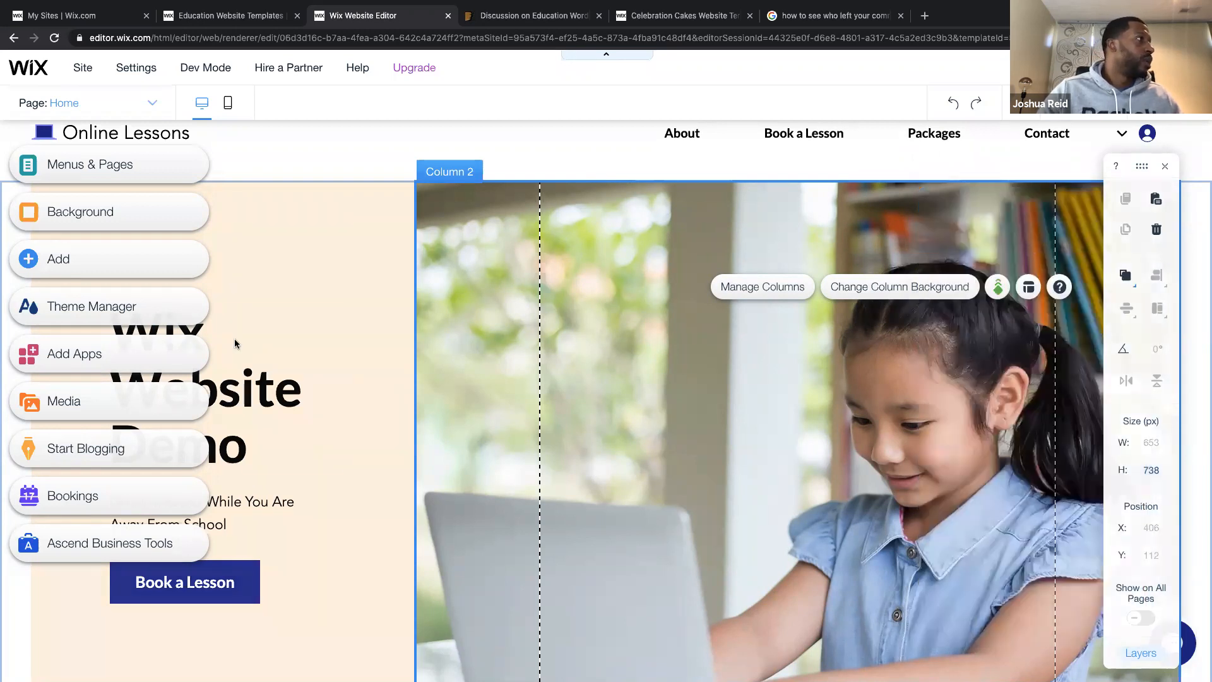
Look over the pages in the site menu and the selectable images in the page background options.
click(158, 170)
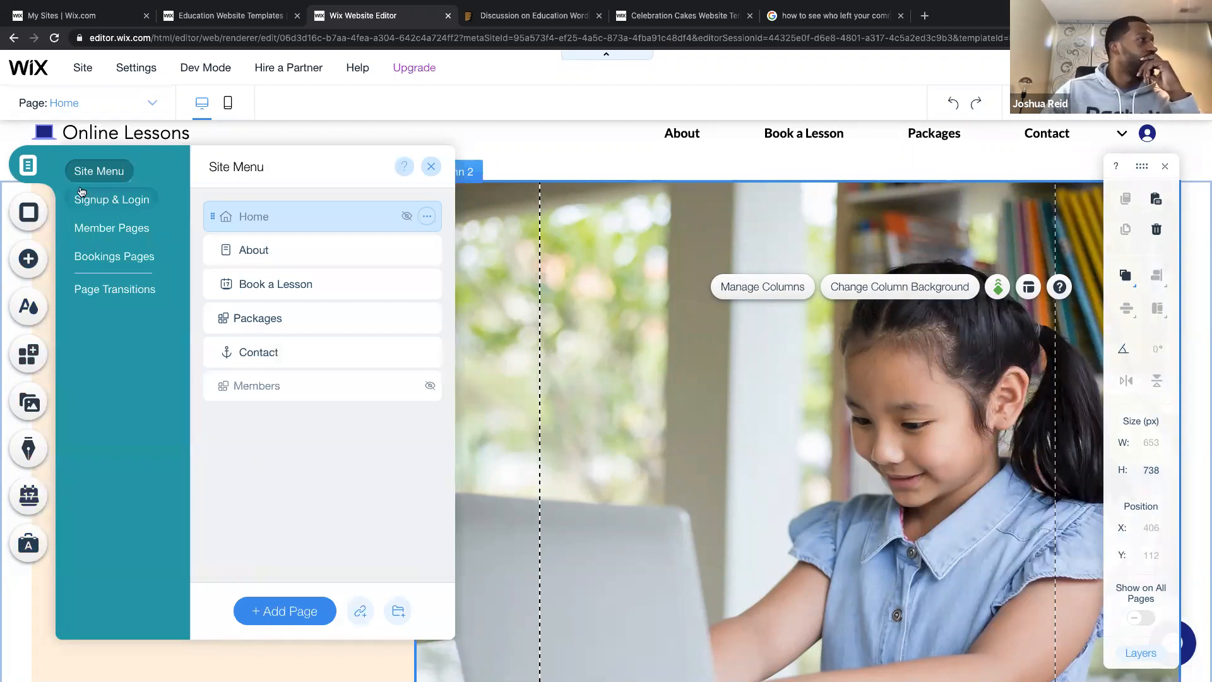
click(28, 212)
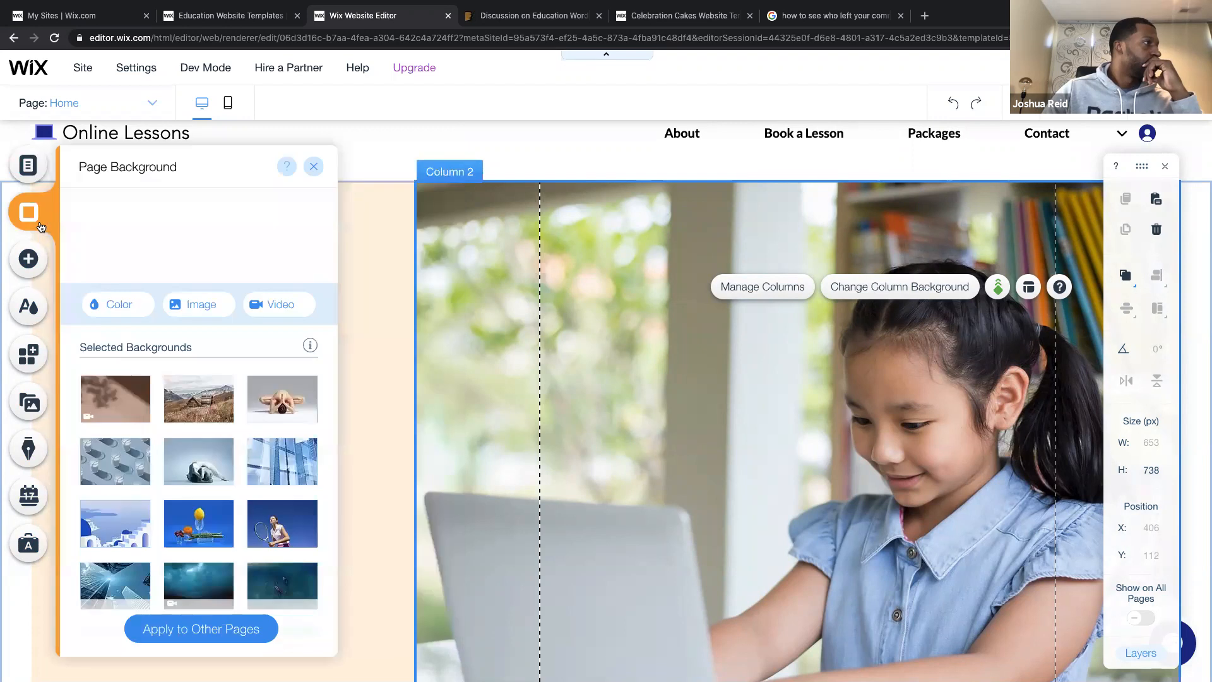
scroll(180, 327, down, 1)
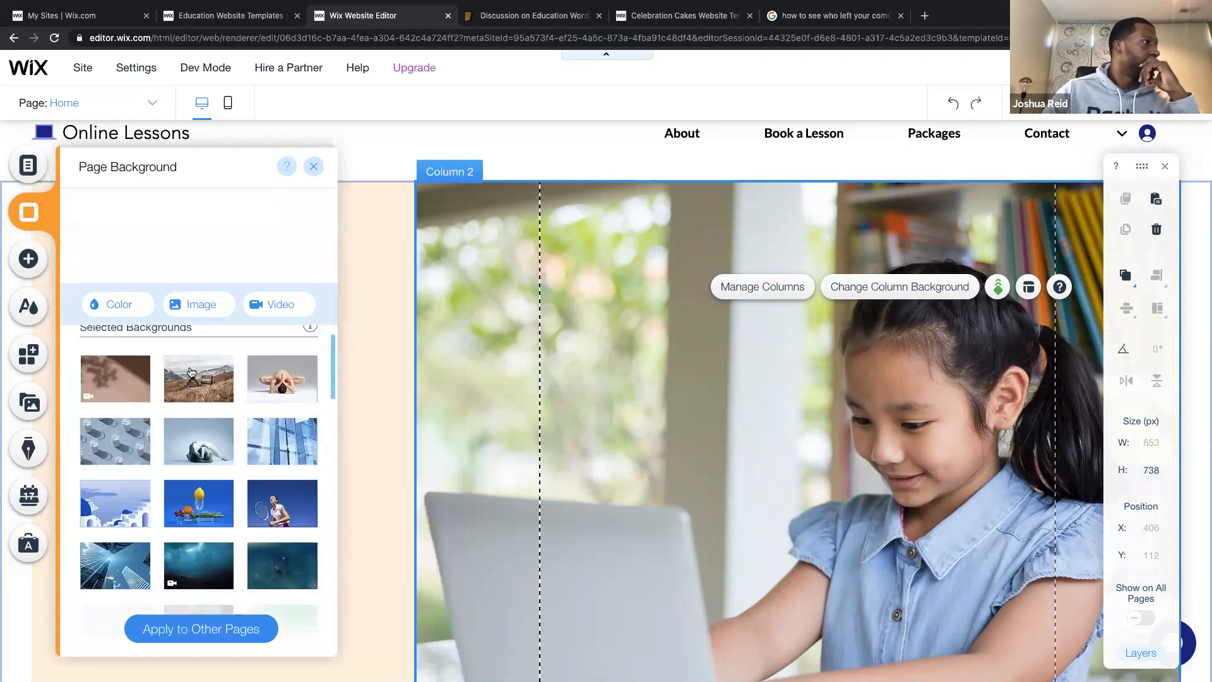
Look through the image sources for the page background, including My Boards and Media from Wix, without choosing an image.
click(200, 310)
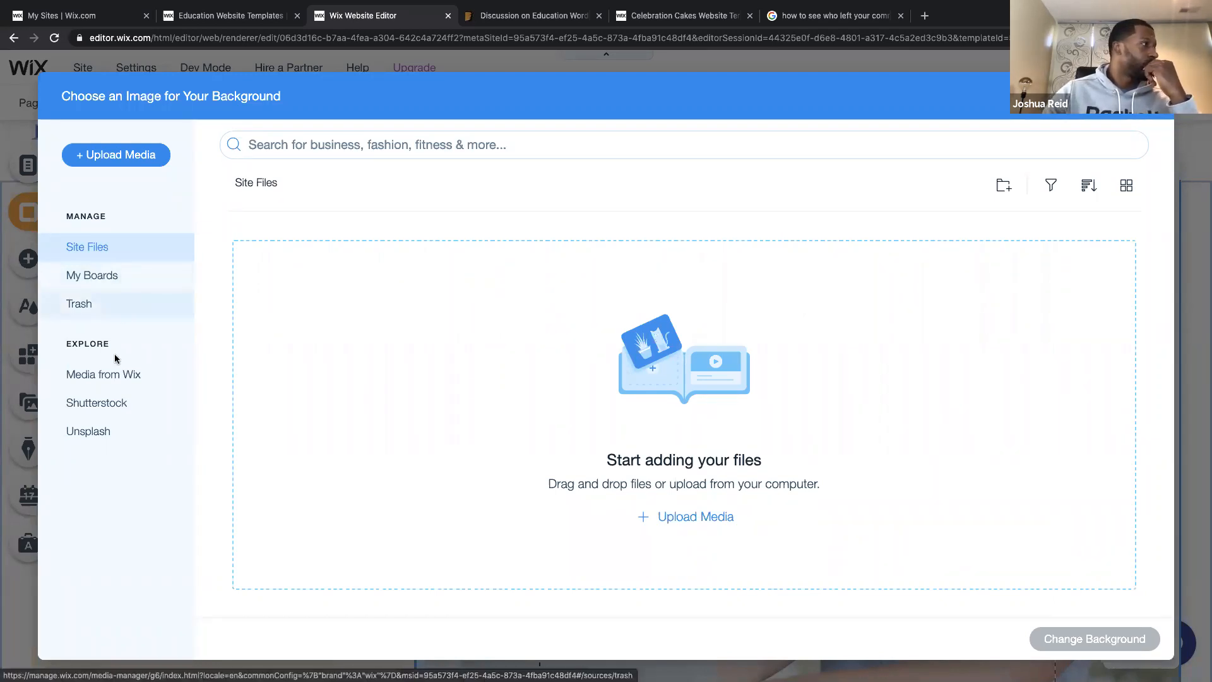
click(105, 277)
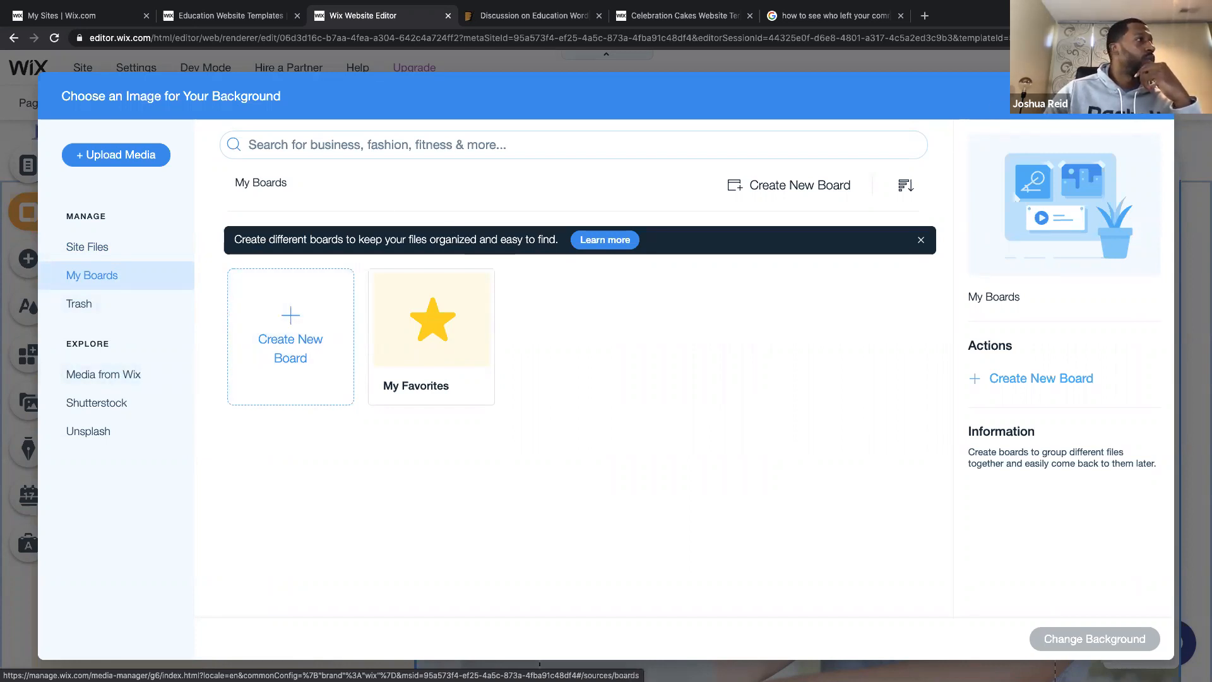
click(103, 373)
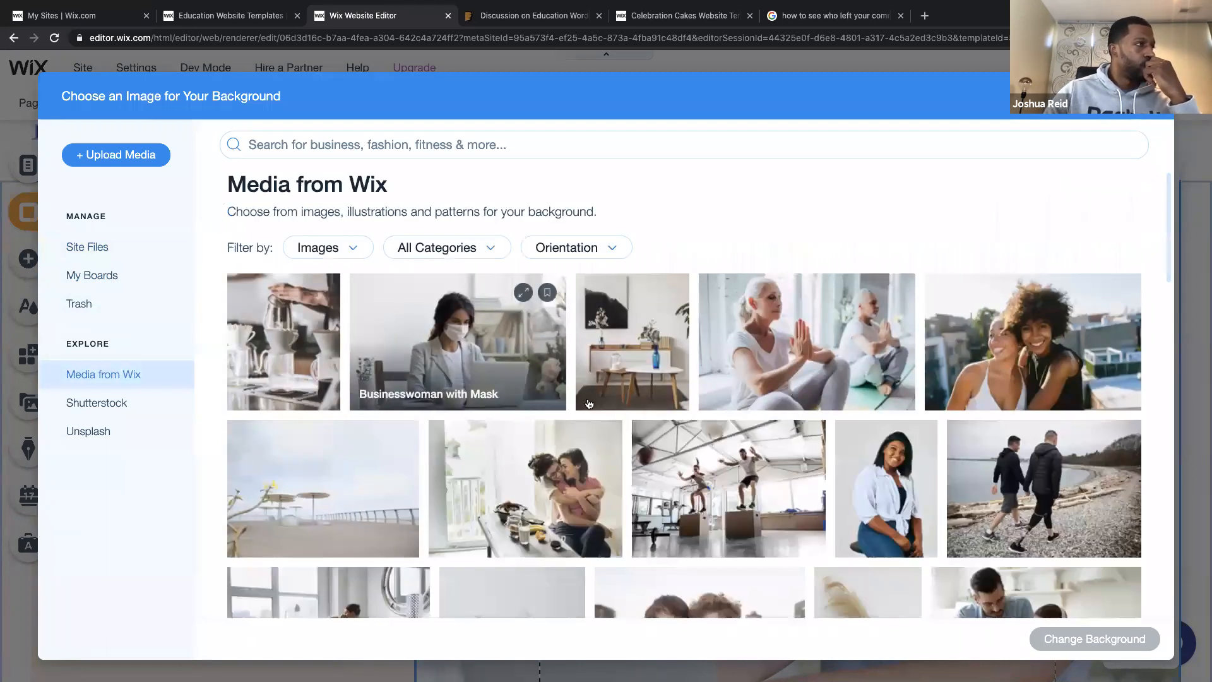
scroll(639, 411, down, 1)
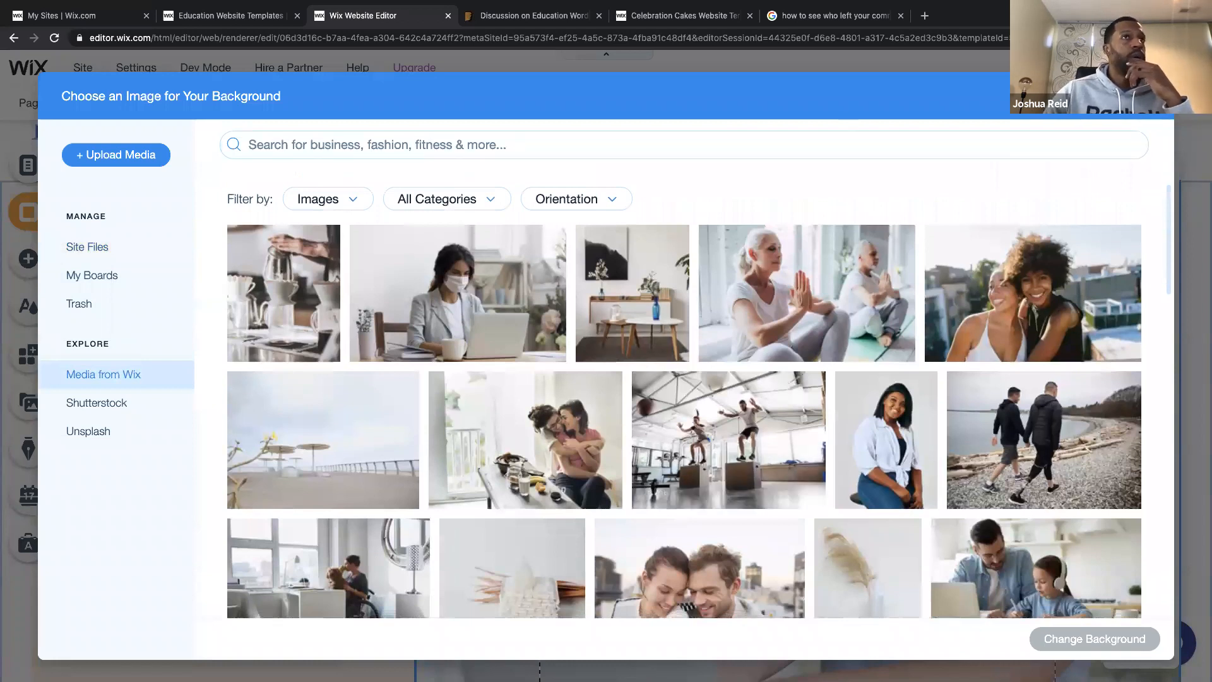
click(1150, 96)
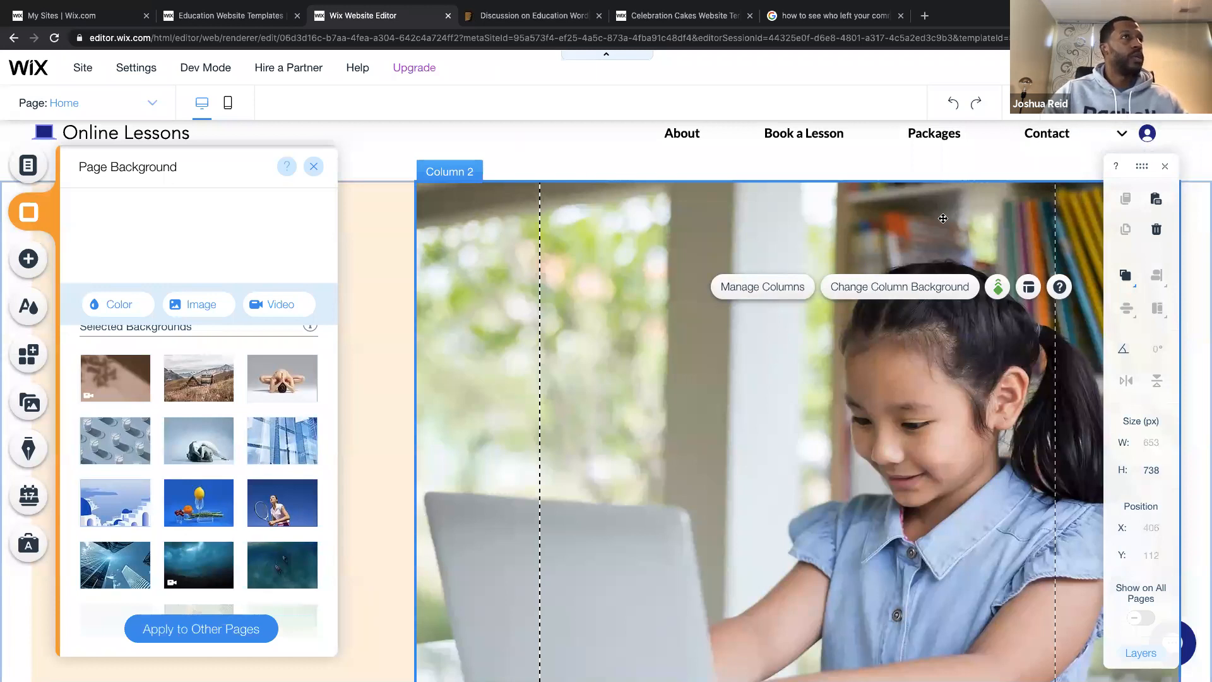
Open the Canva home page in a new browser tab.
click(924, 17)
text(canva)
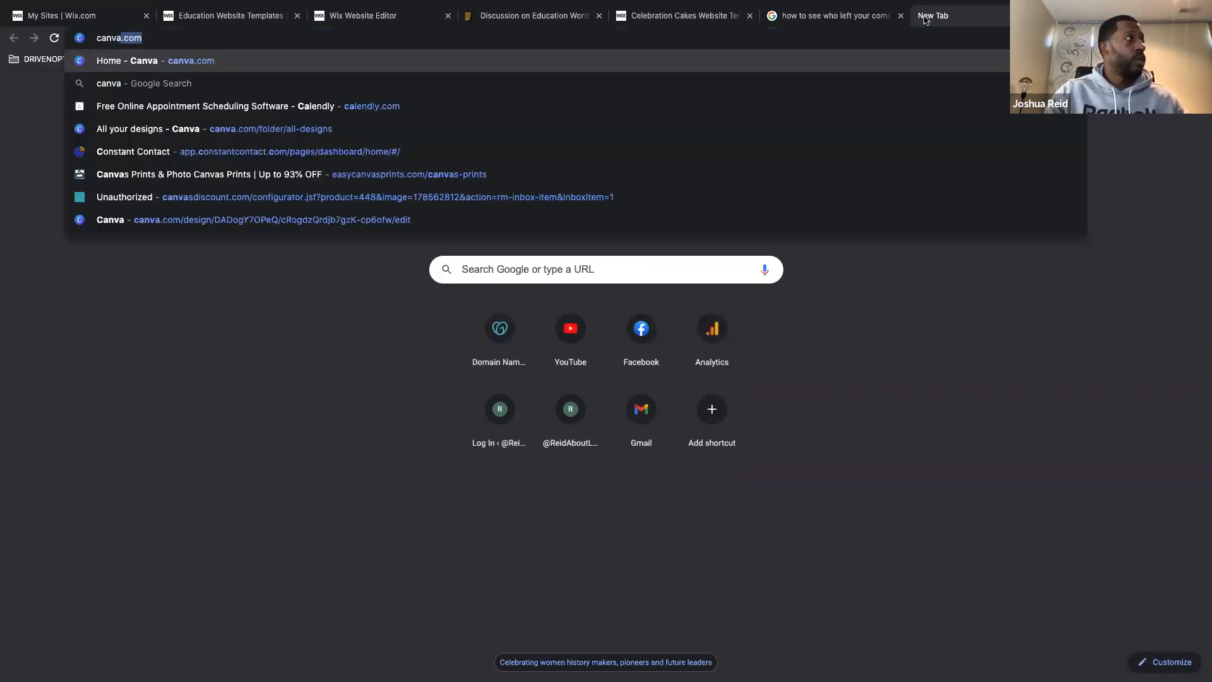
key(Return)
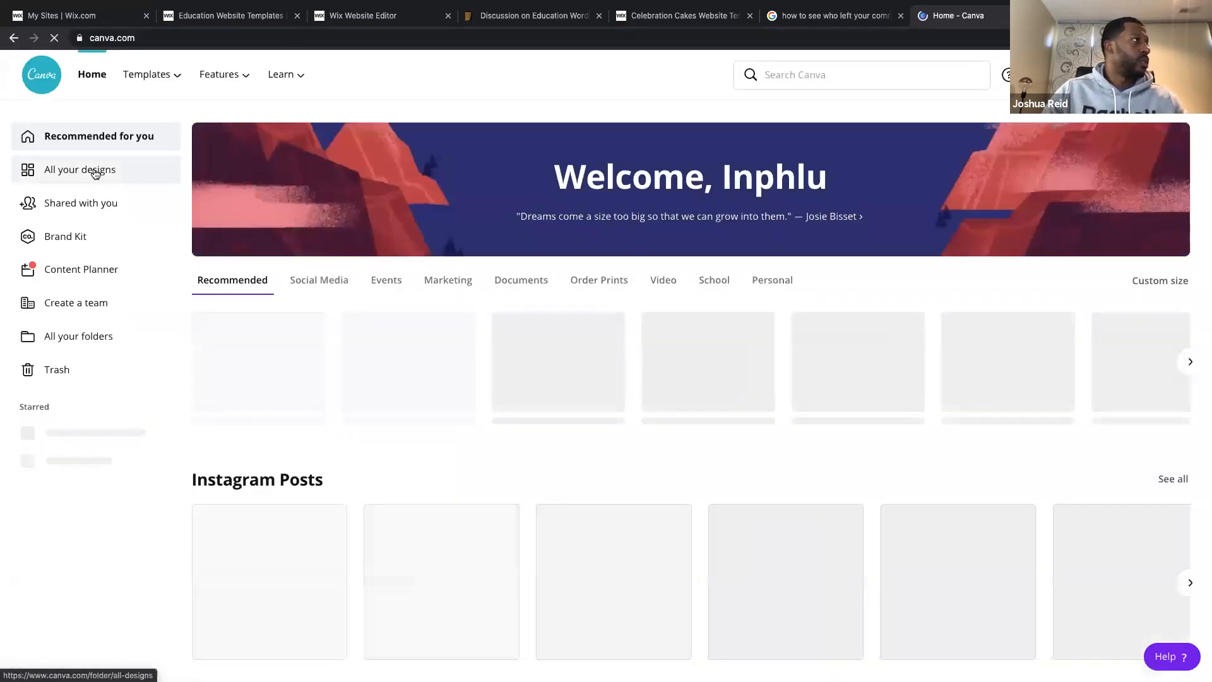
Return to the Wix editor, inspect the crop and resize settings of the hero column's background image in Photo Studio, and close it.
click(378, 21)
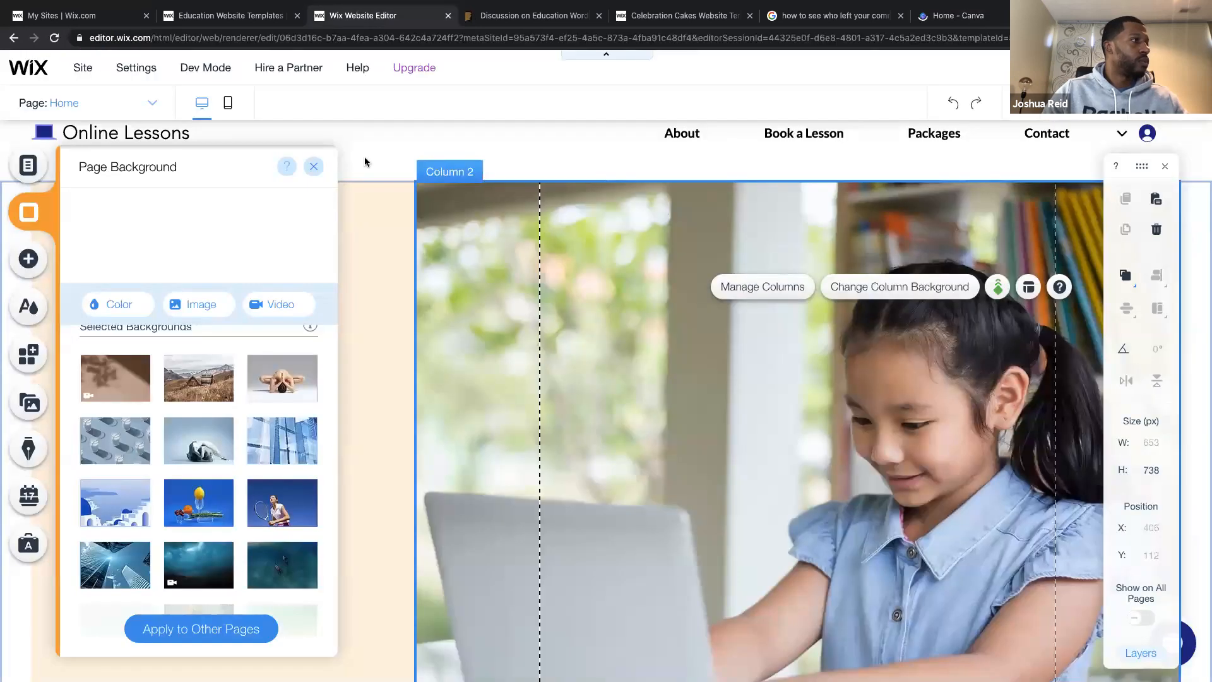
click(702, 417)
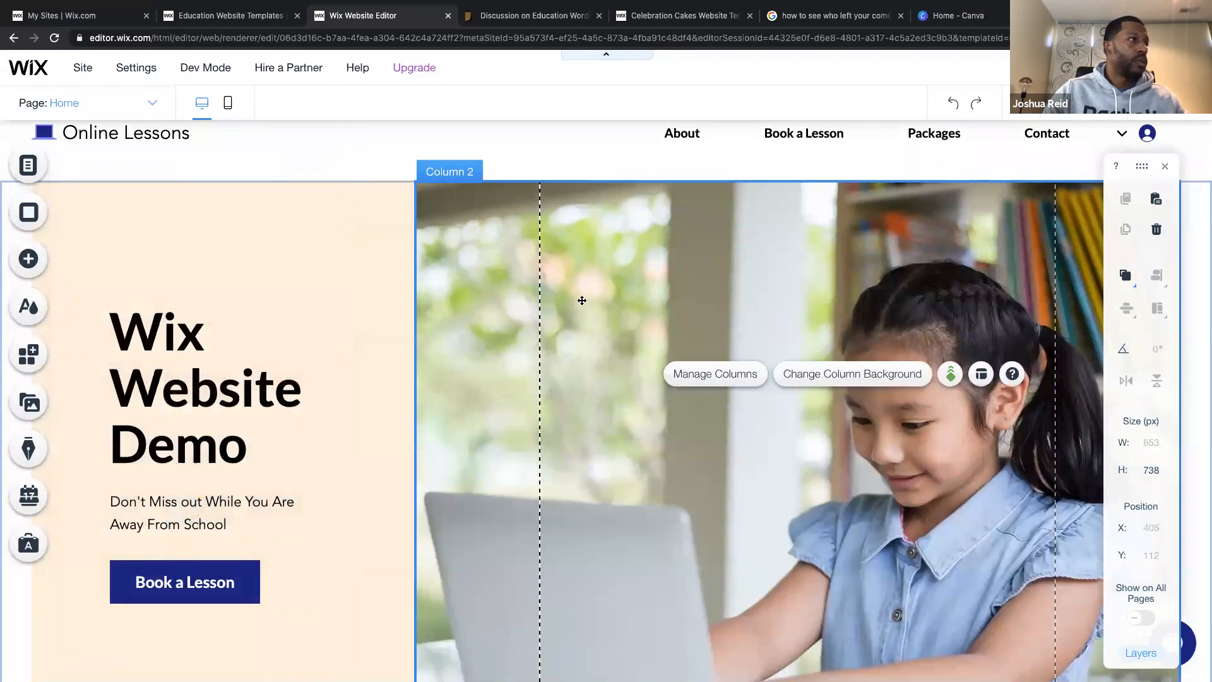
click(822, 375)
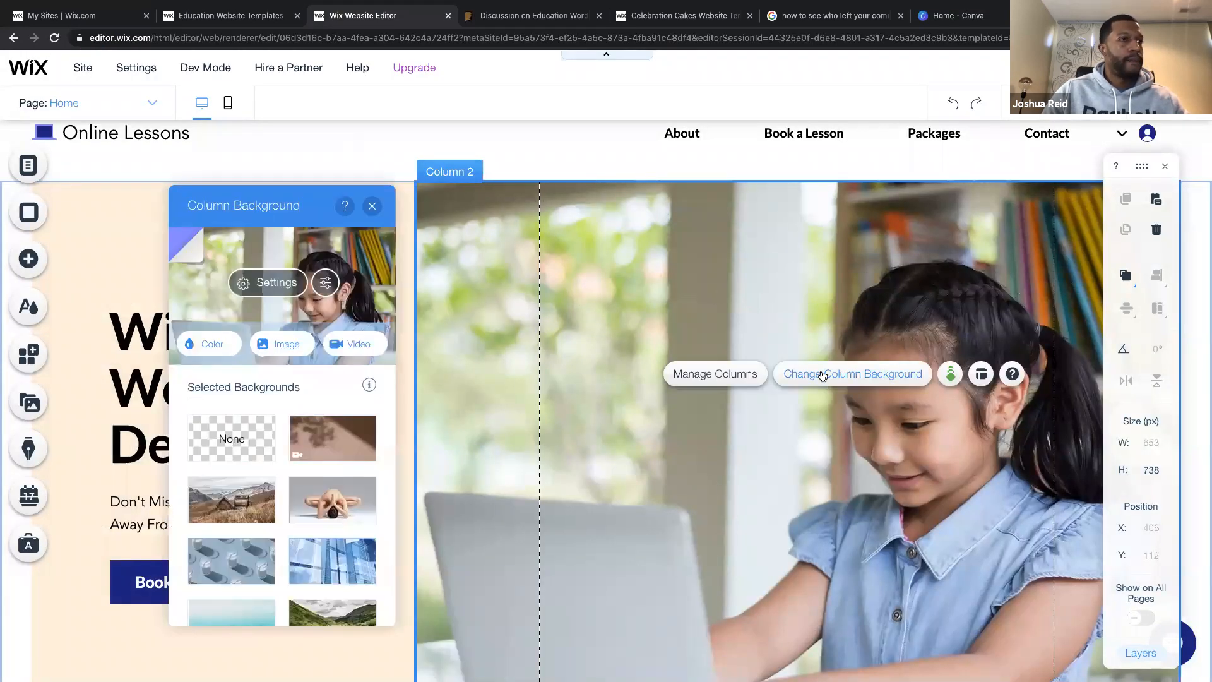
click(326, 283)
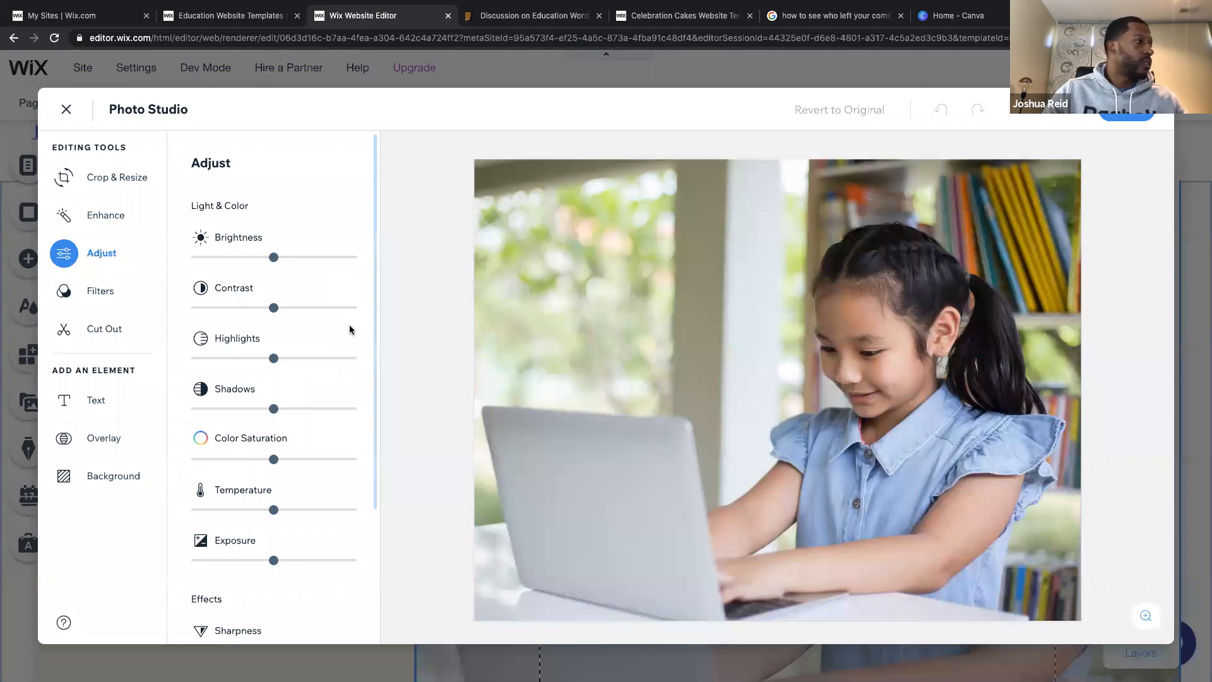
scroll(306, 418, down, 1)
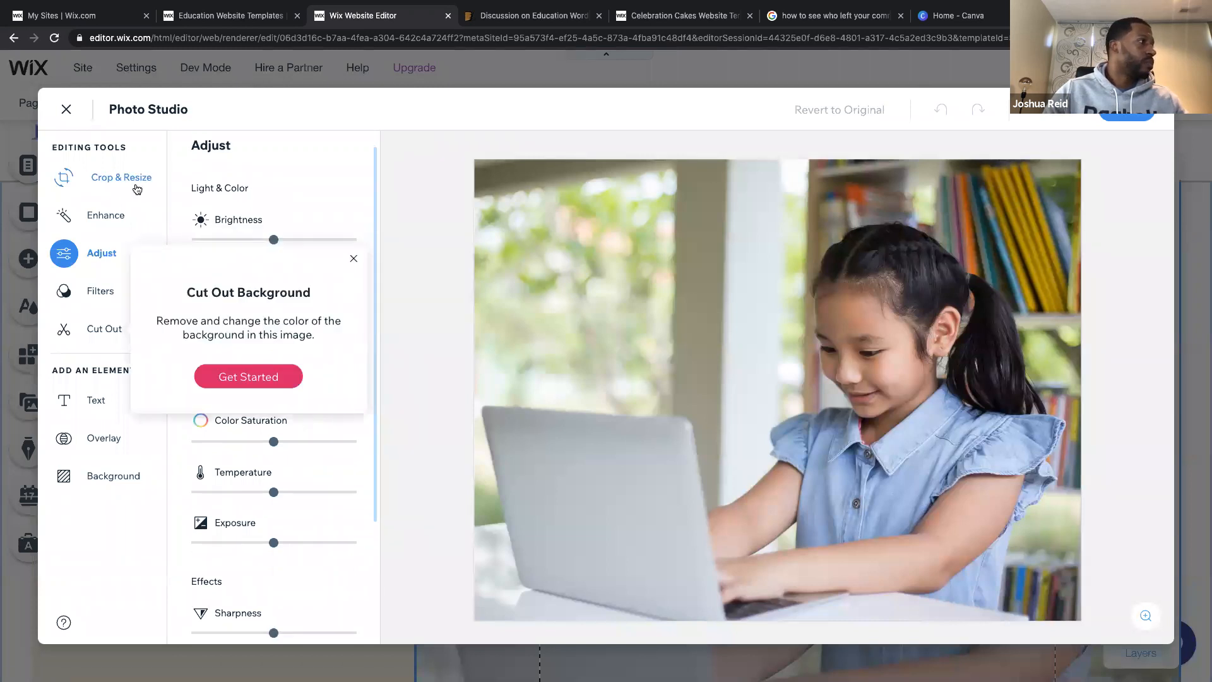
click(137, 189)
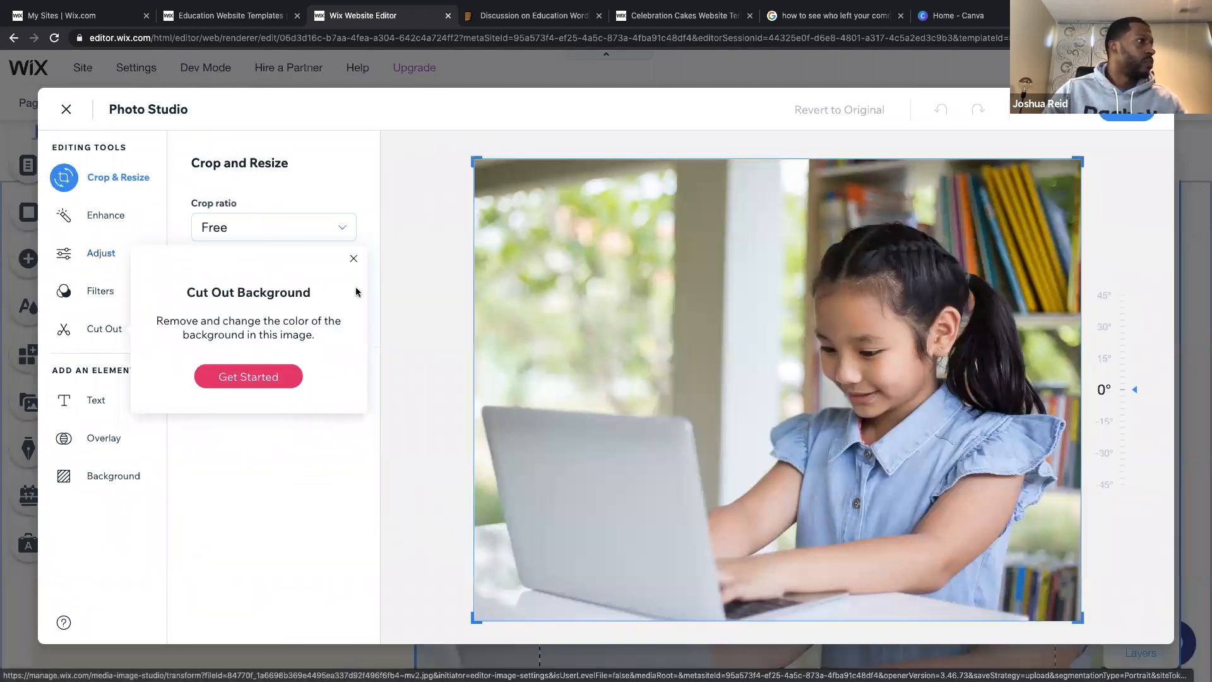
click(353, 263)
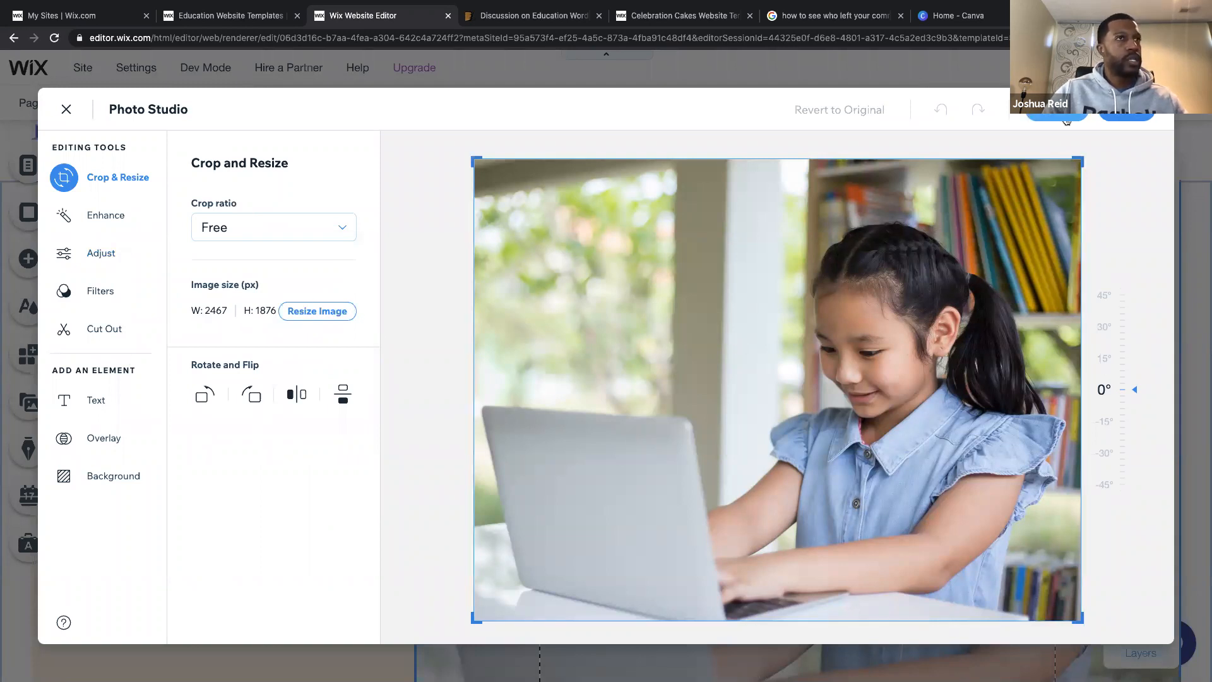
scroll(806, 390, down, 1)
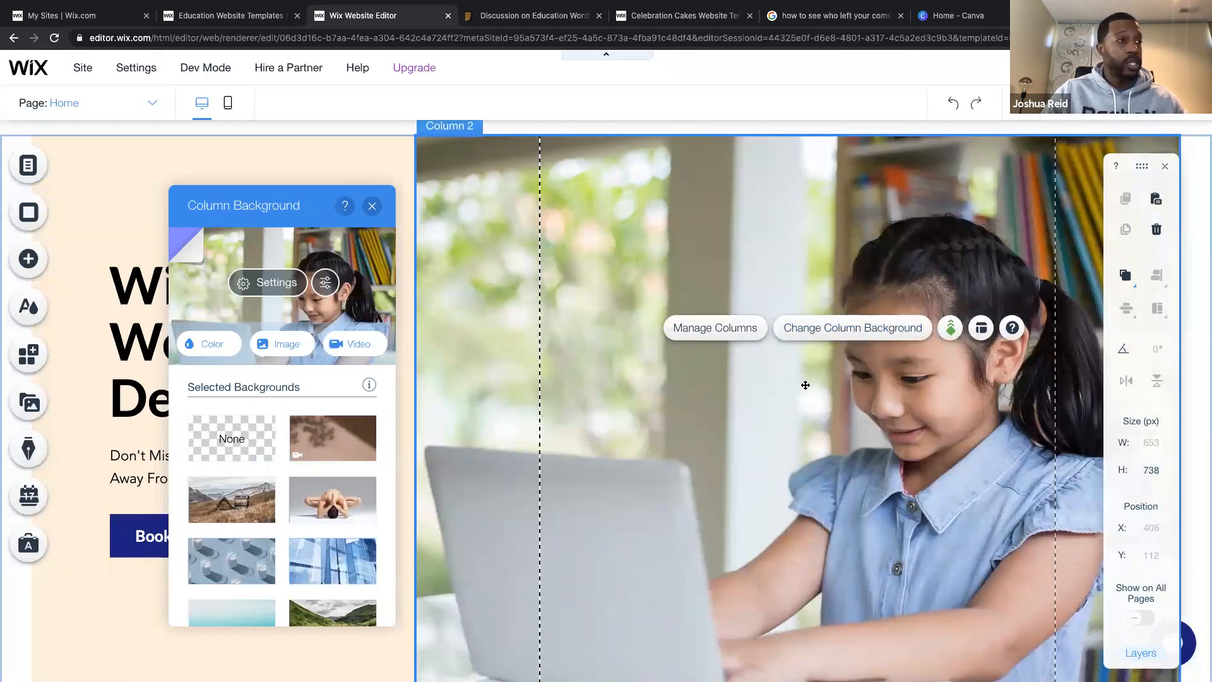
scroll(805, 385, down, 1)
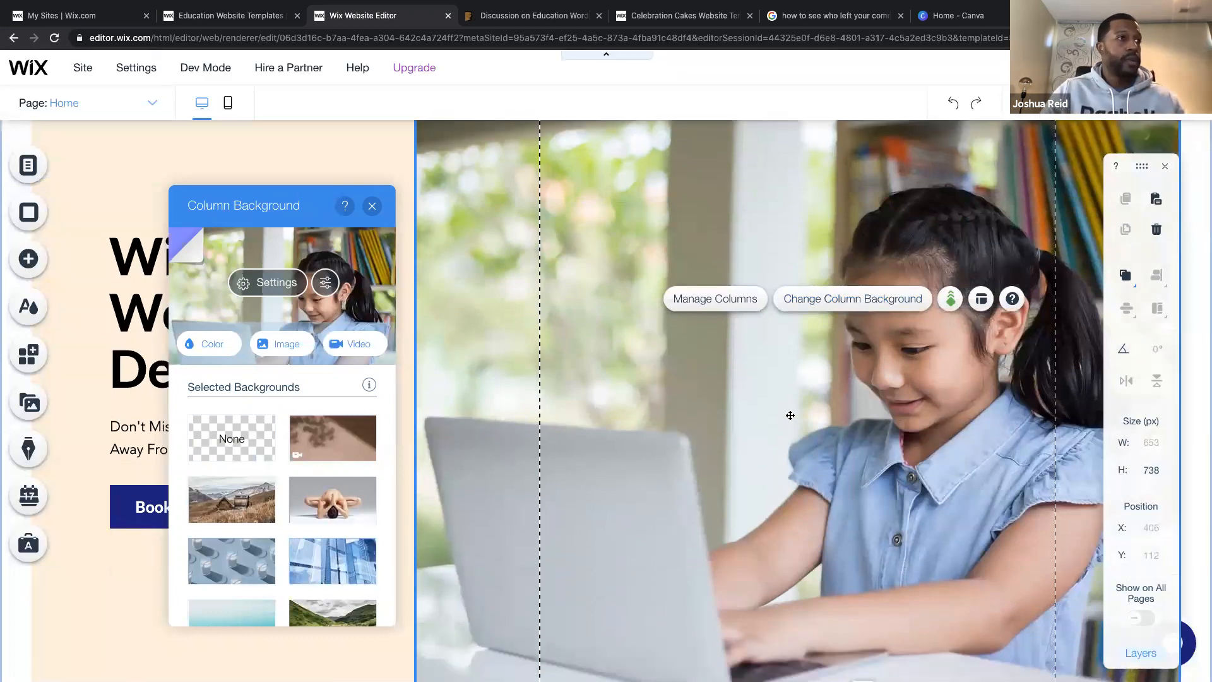
scroll(768, 459, down, 1)
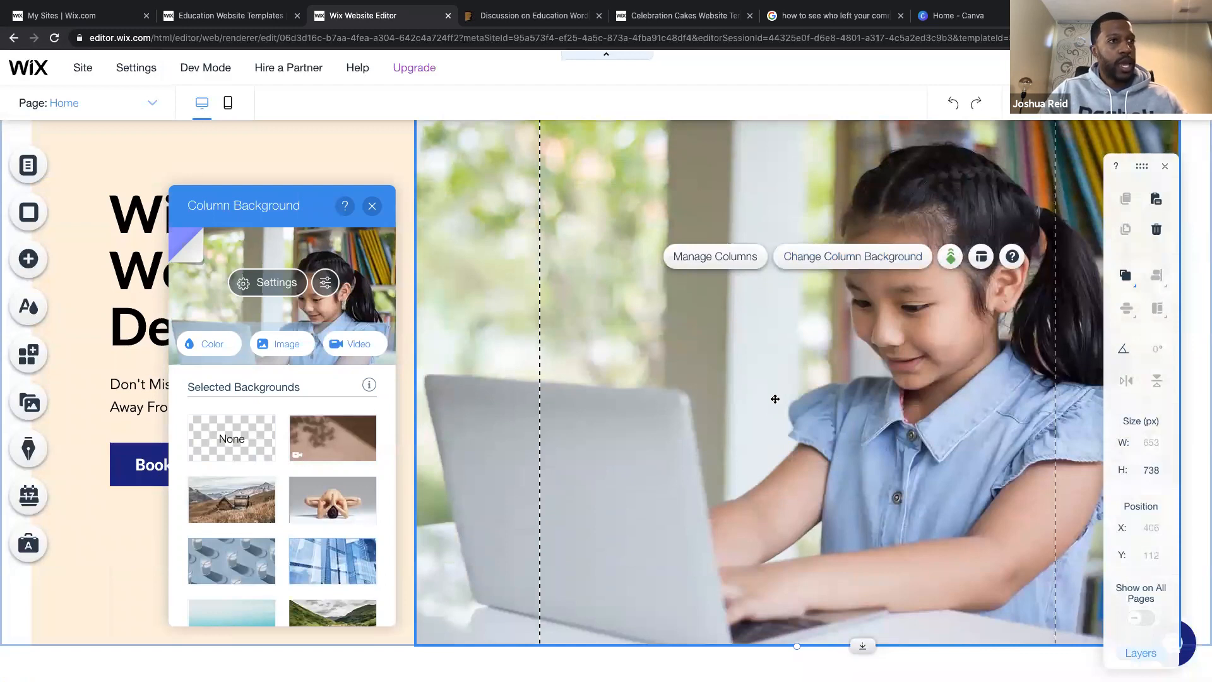
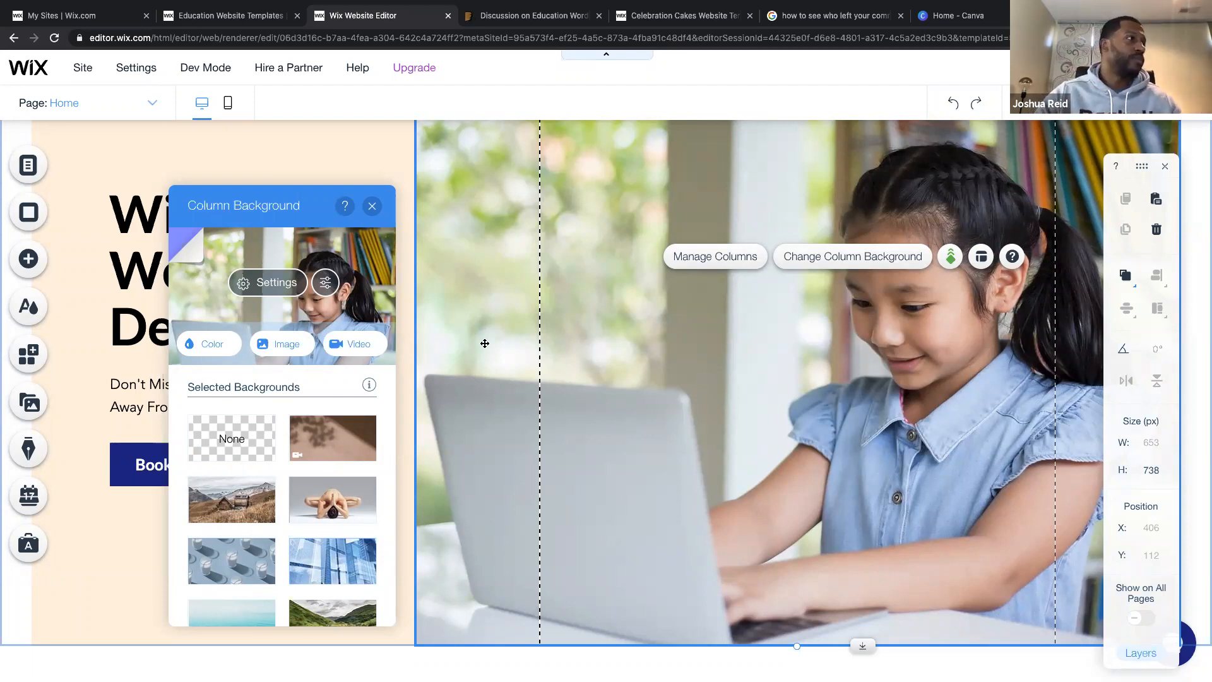
Reopen the hero column's background image in Photo Studio and check its pixel dimensions under Crop and Resize.
click(297, 144)
click(813, 381)
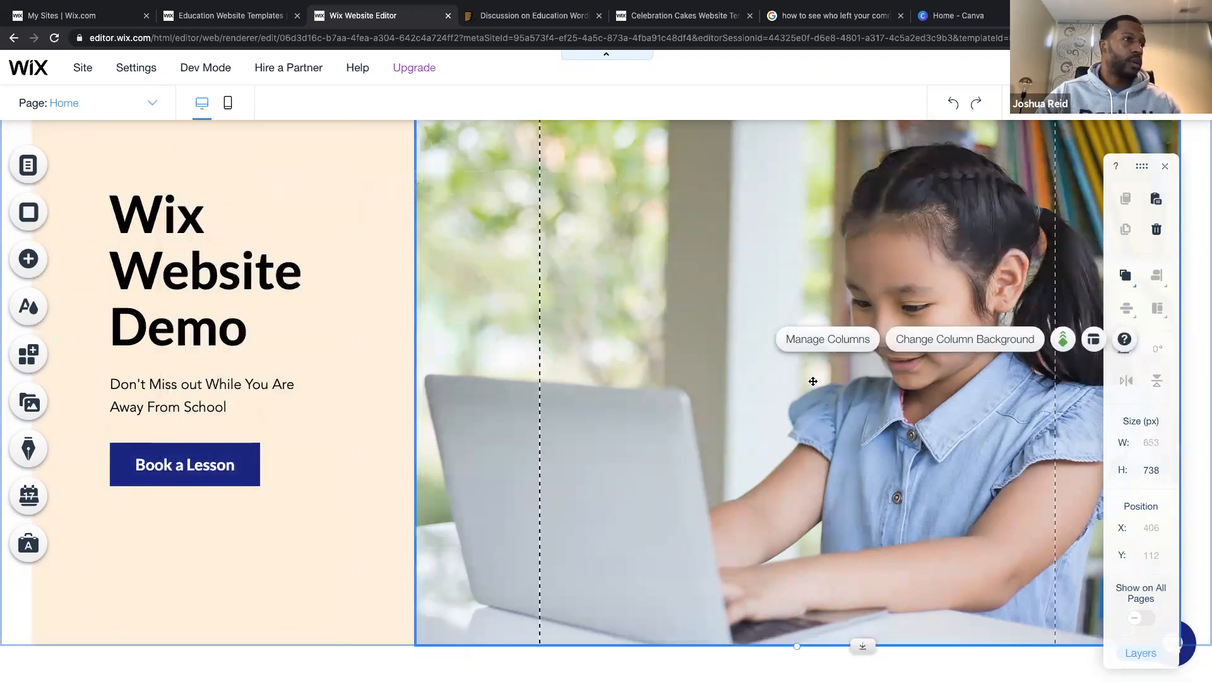
click(785, 404)
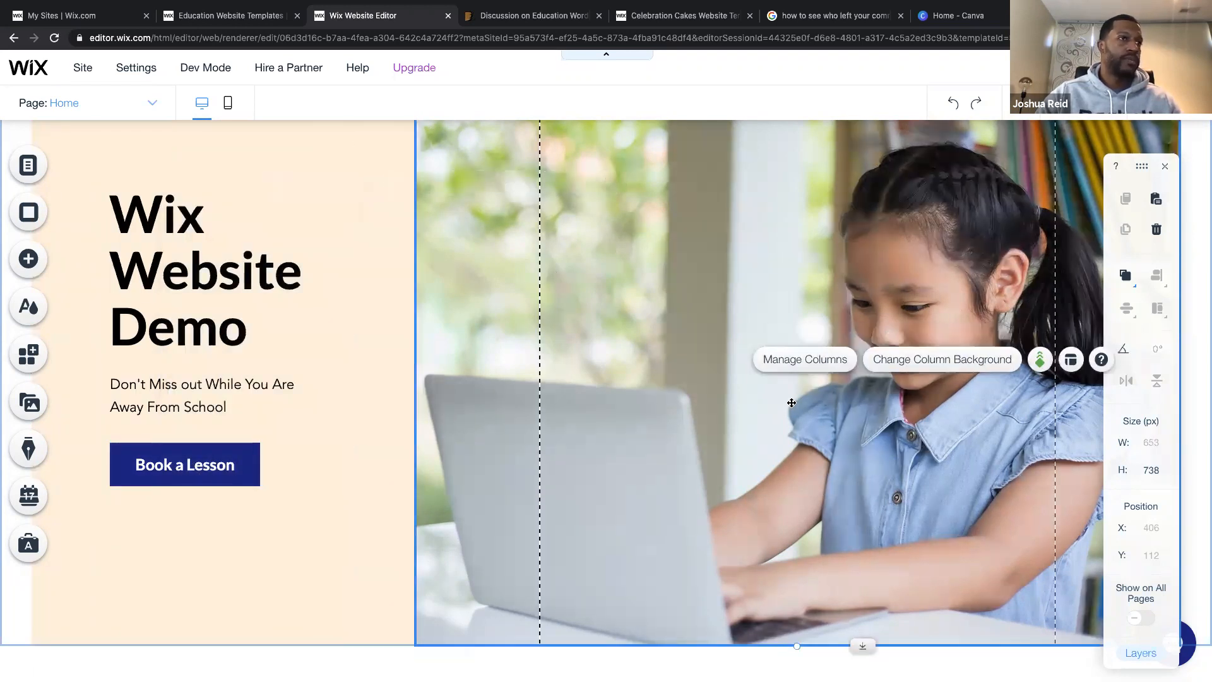
click(927, 361)
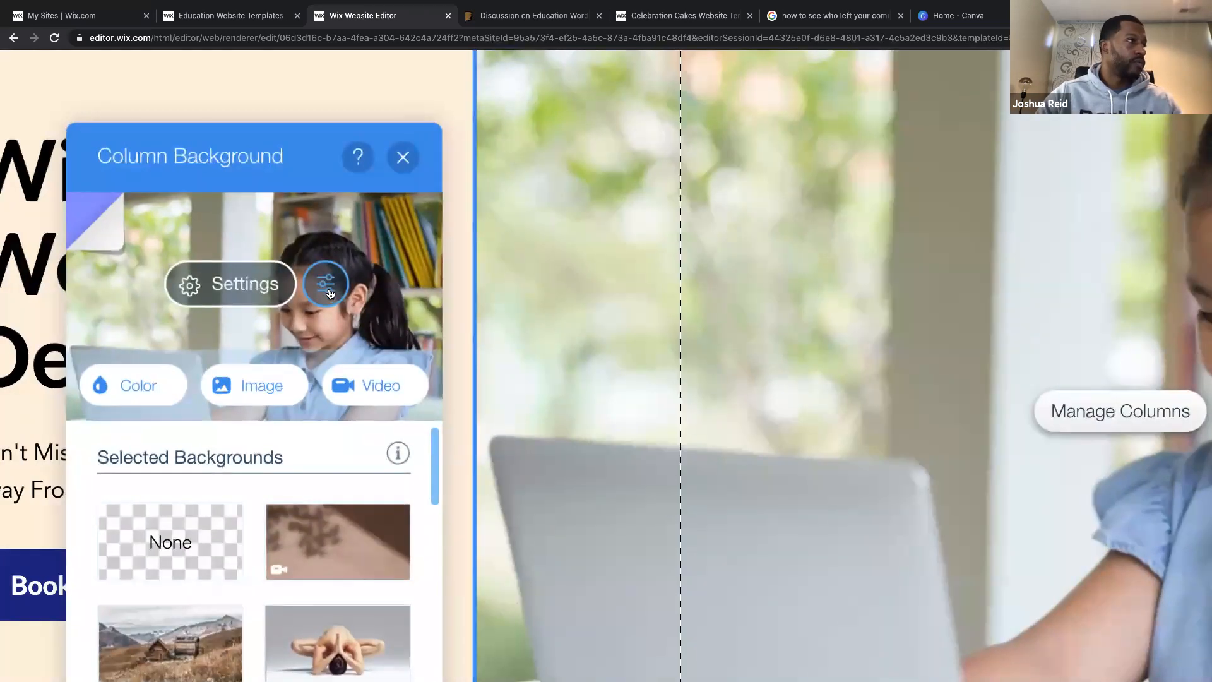
click(328, 289)
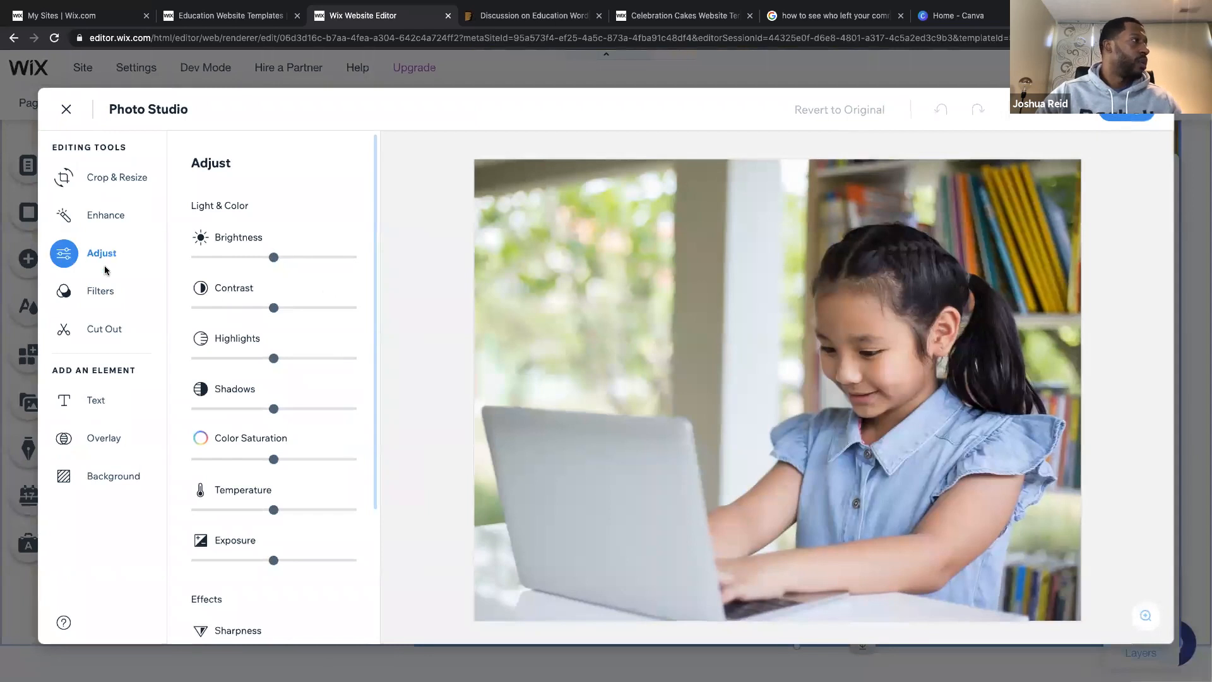
click(119, 178)
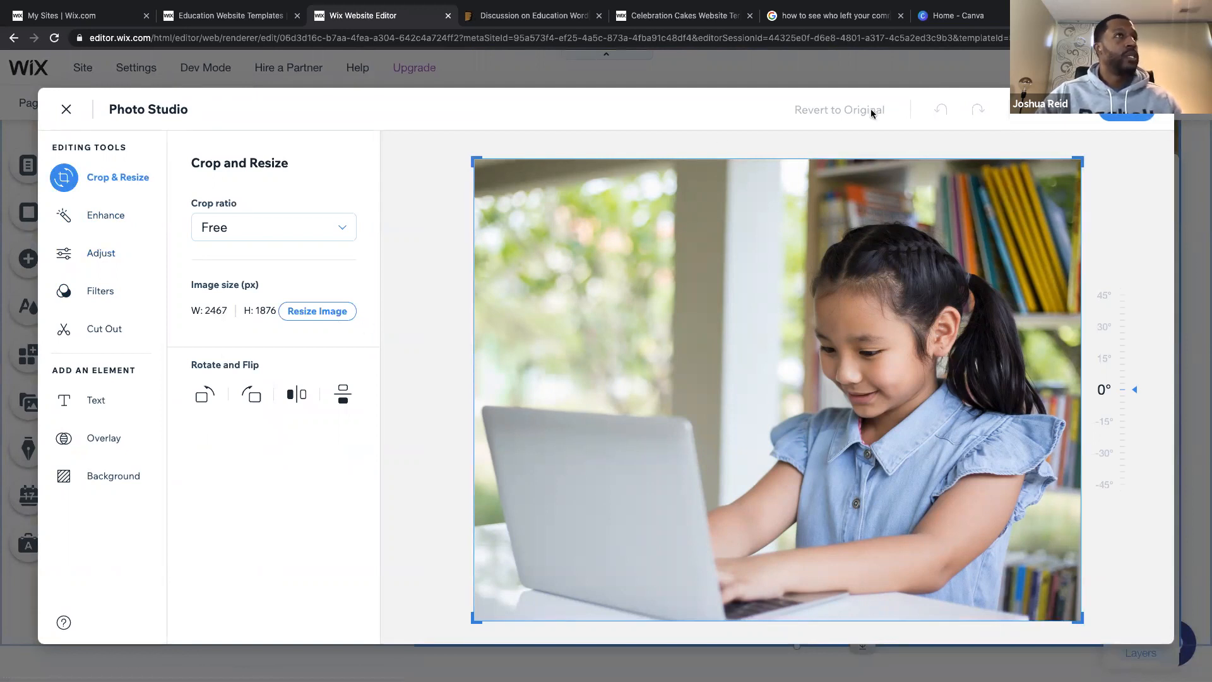
Switch to Canva, dismiss the Honey rewards pop-up and browse the design types offered for a new design.
click(978, 23)
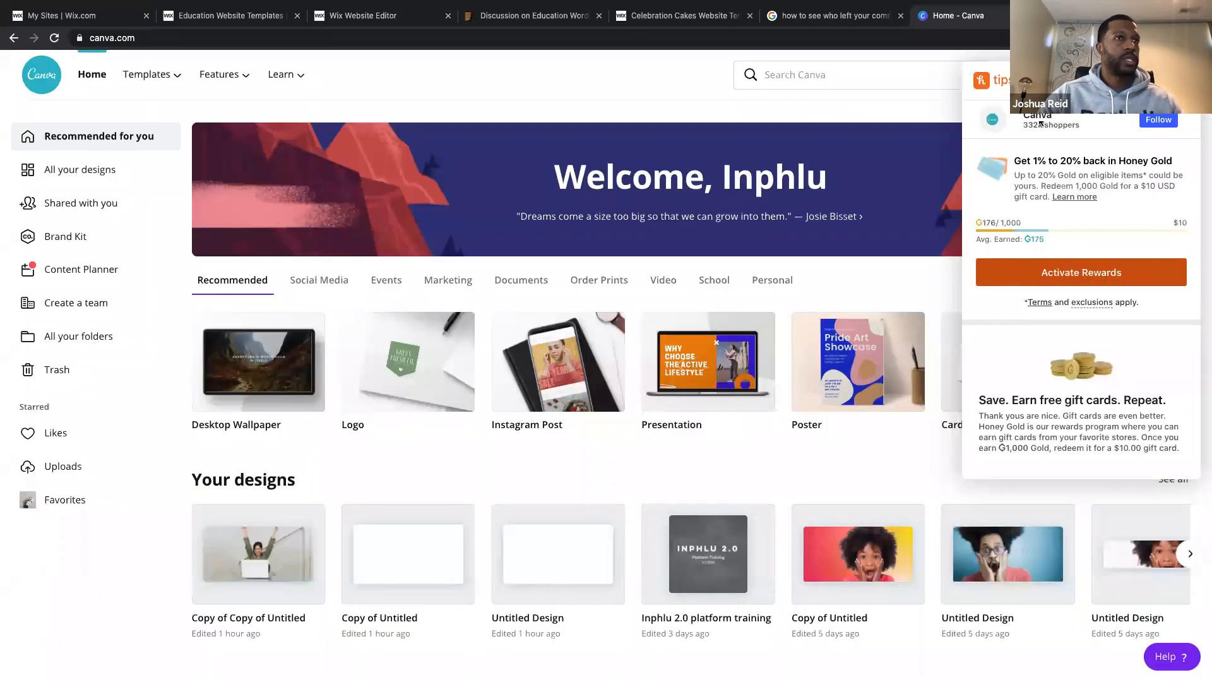
click(1184, 80)
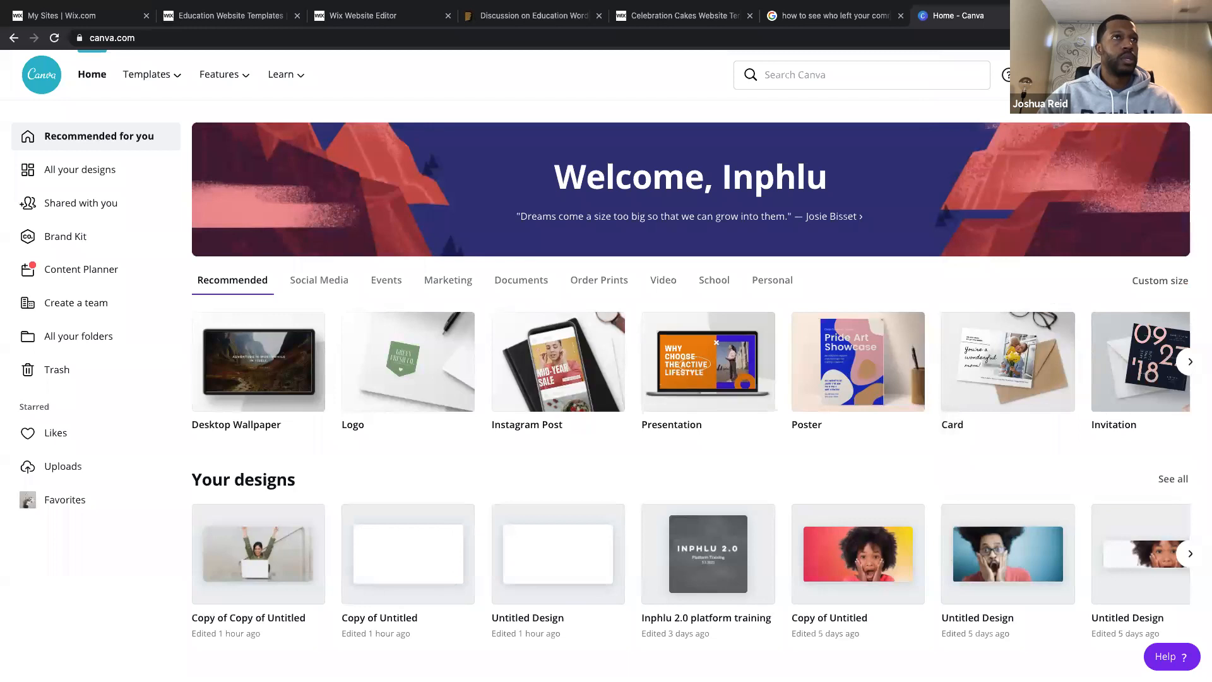
click(1108, 75)
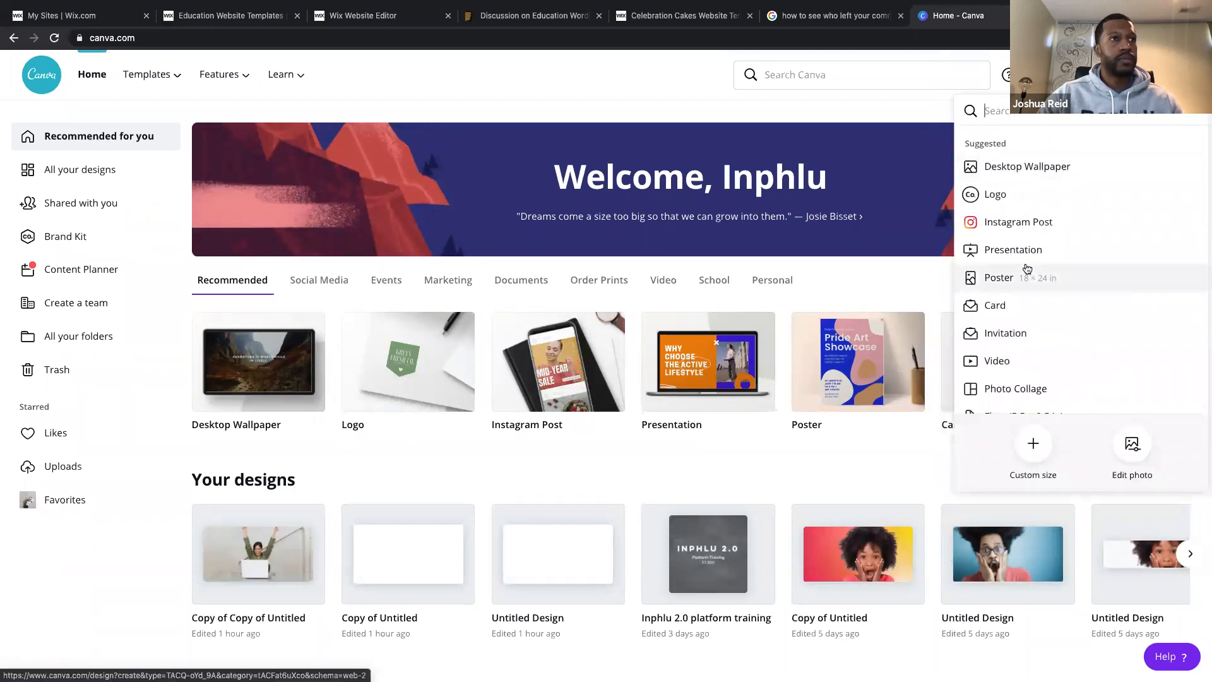
scroll(1026, 269, down, 1)
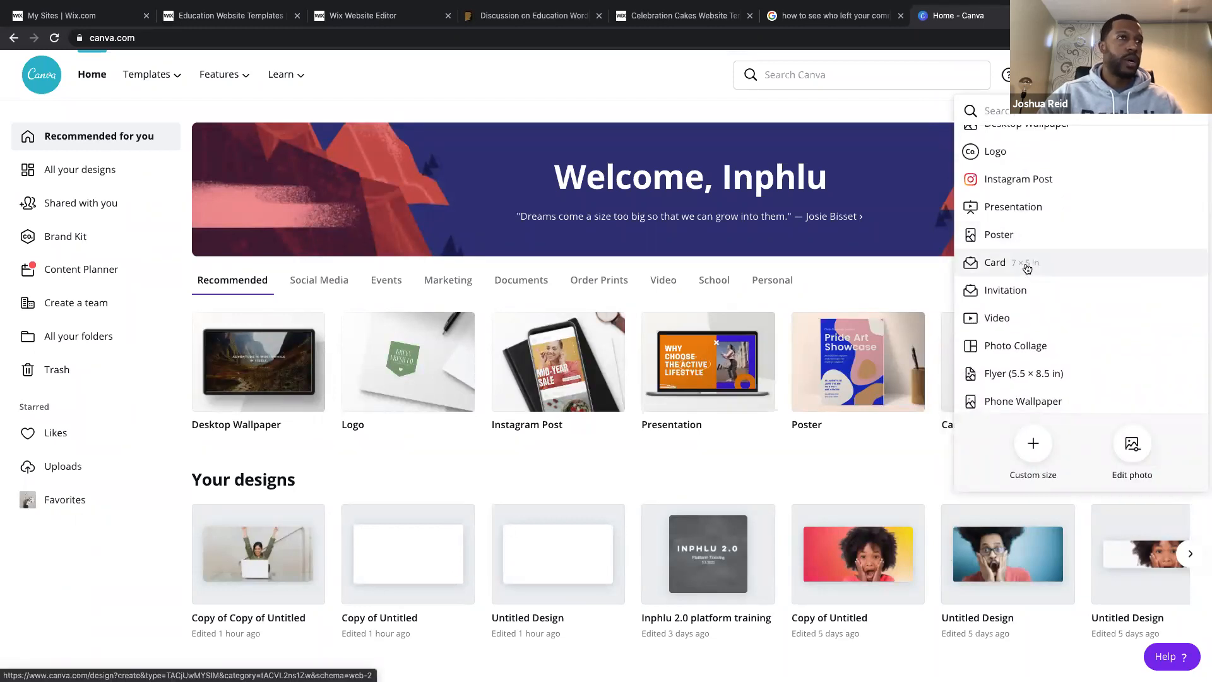
scroll(1027, 269, up, 1)
scroll(1026, 269, down, 3)
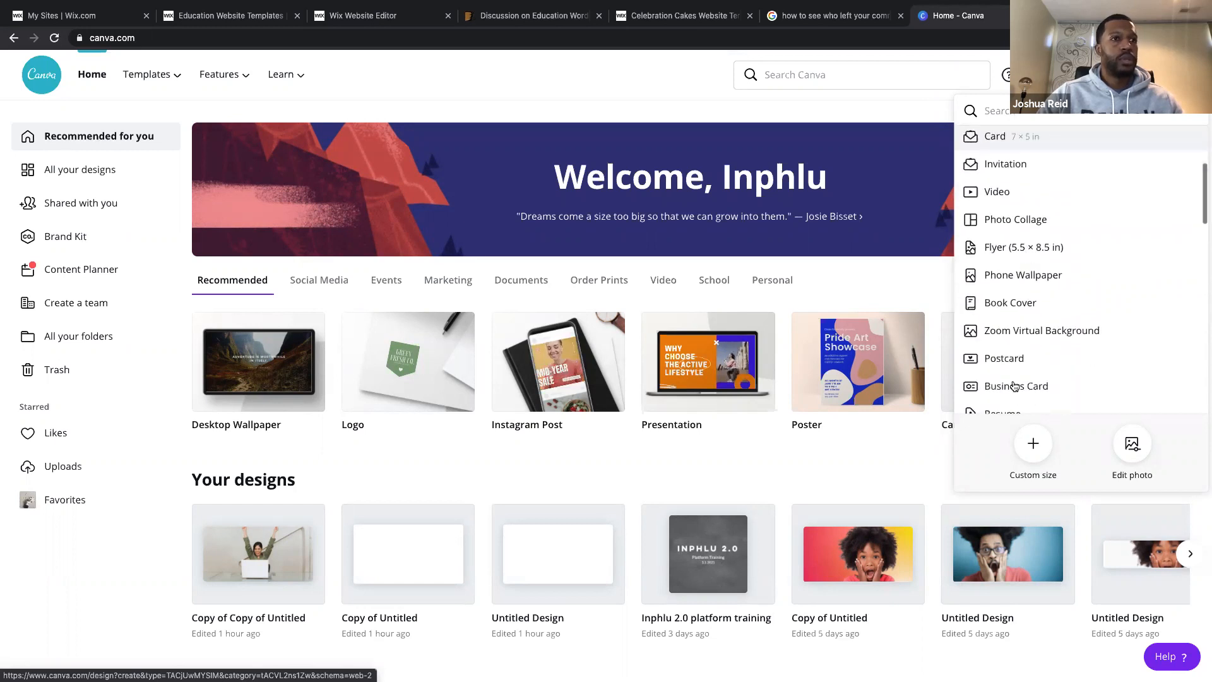
Create a custom-size Canva design 2467 px wide and 1876 px high, checking the dimensions against the Wix image.
click(1028, 443)
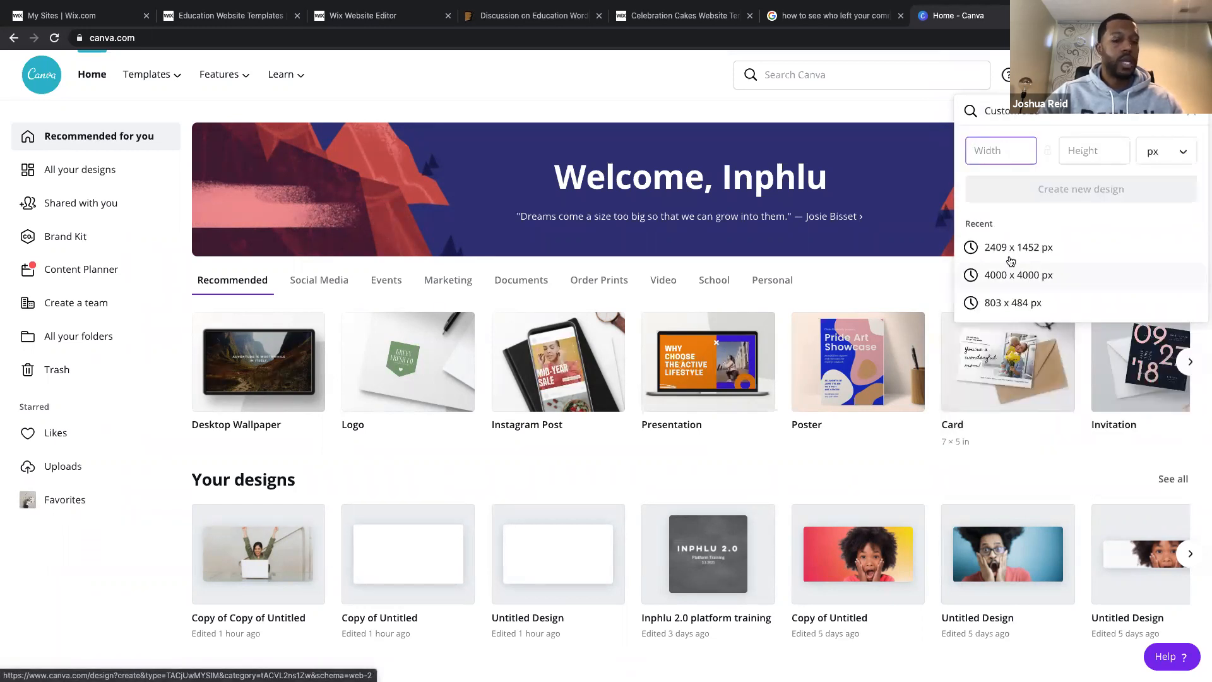
text(2467)
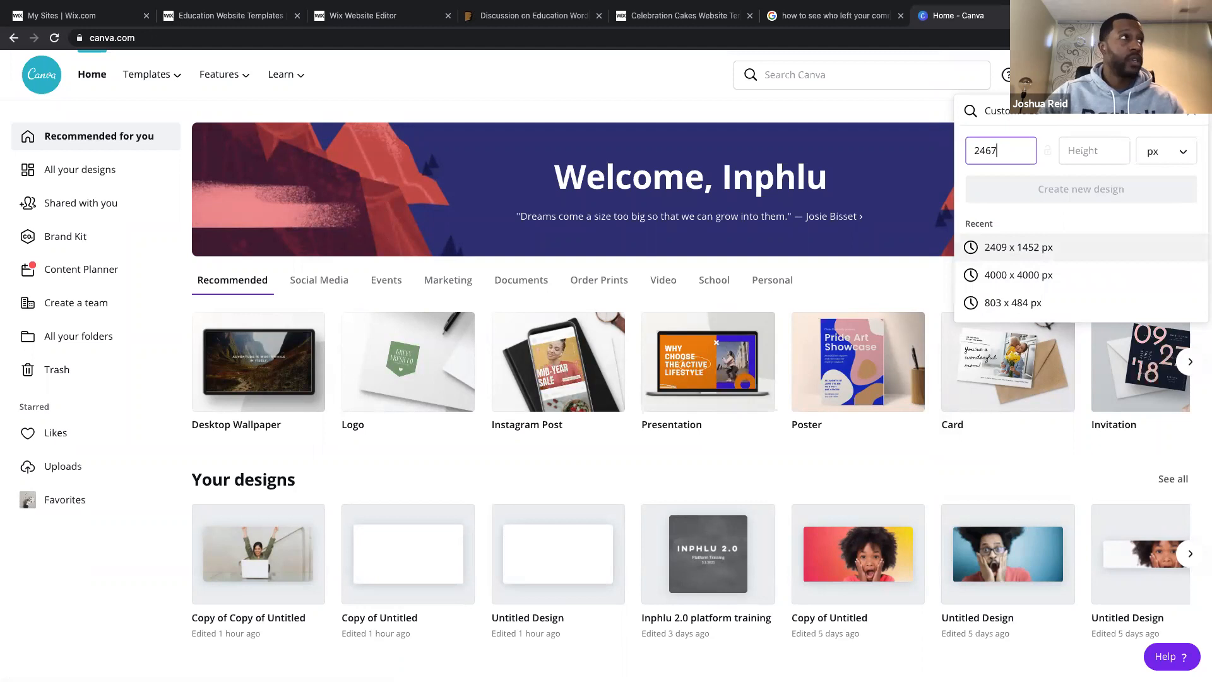
click(375, 21)
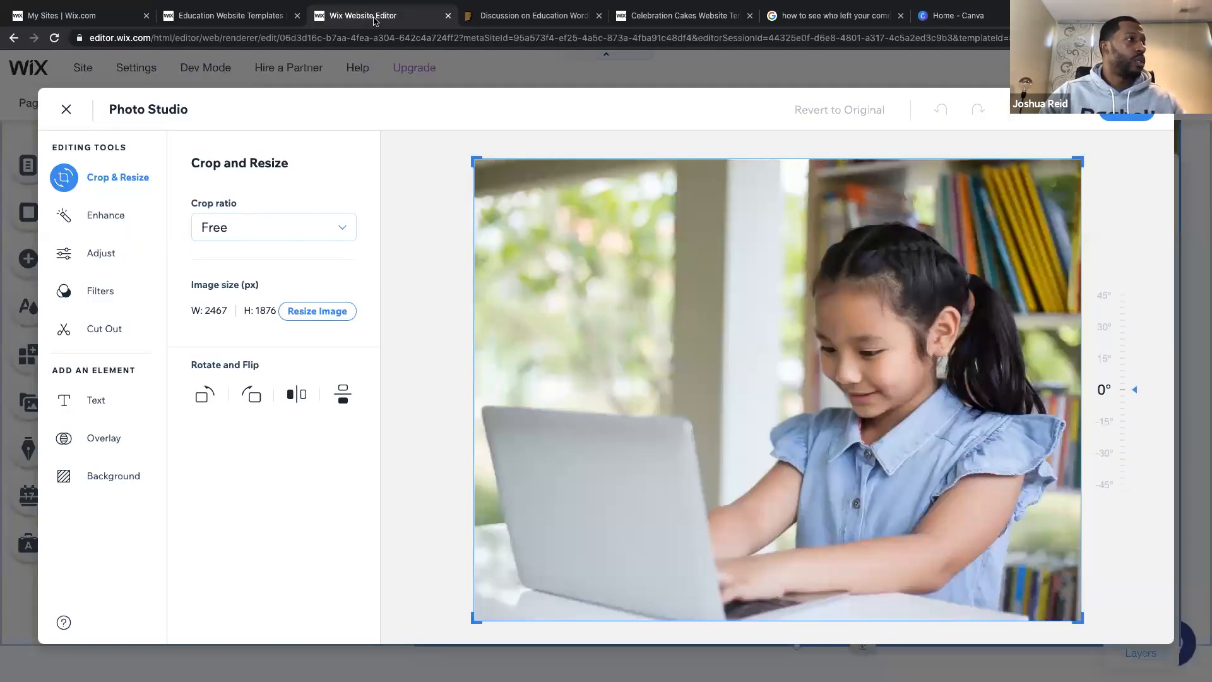
click(947, 21)
click(1088, 154)
text(1876)
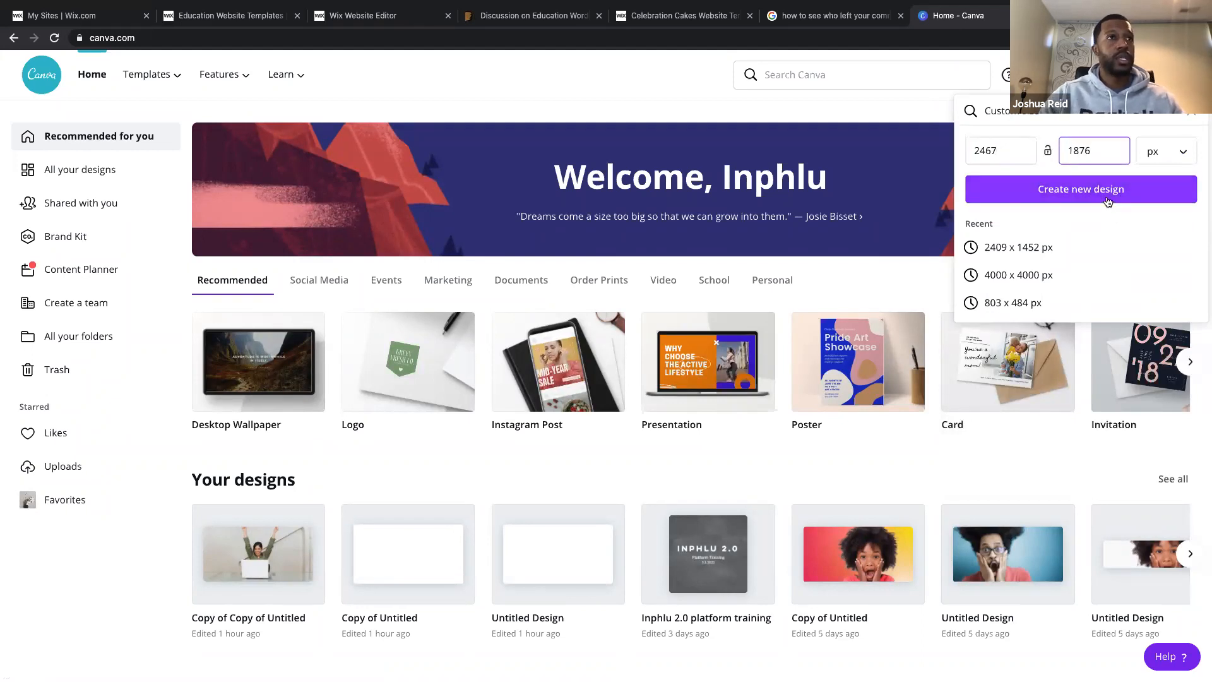
click(1106, 197)
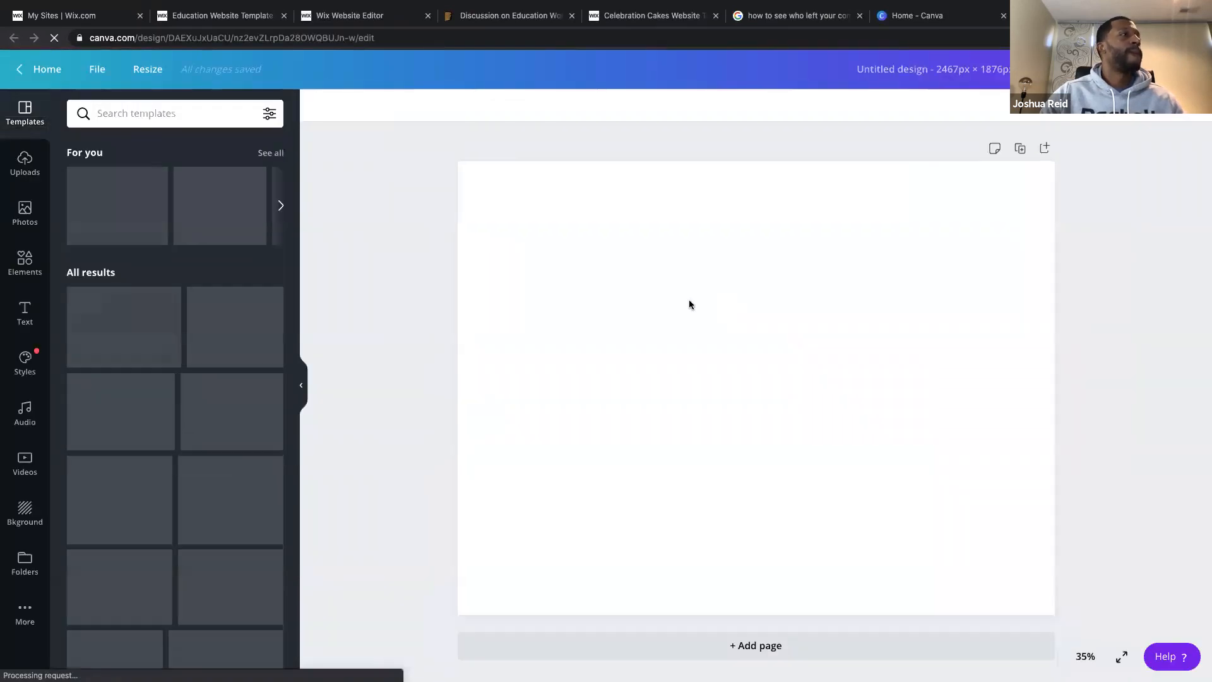
Search Canva's photos for "education" and fill the page with the photo of the boy reading between library books.
click(185, 126)
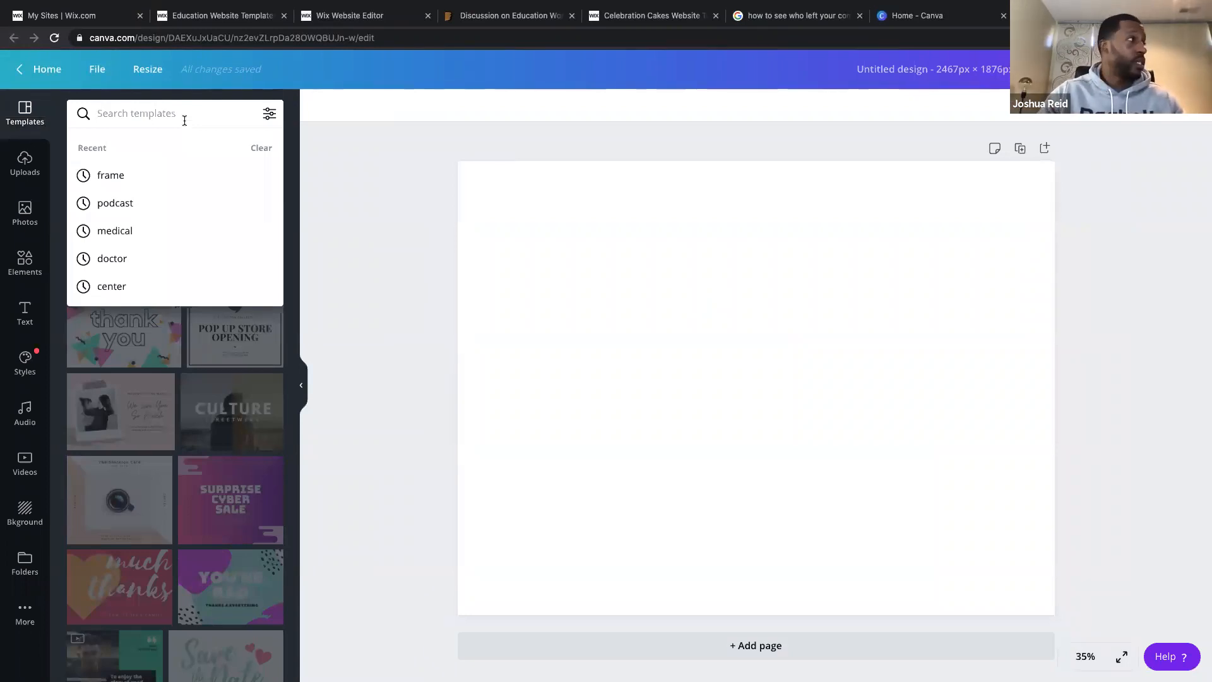
click(25, 208)
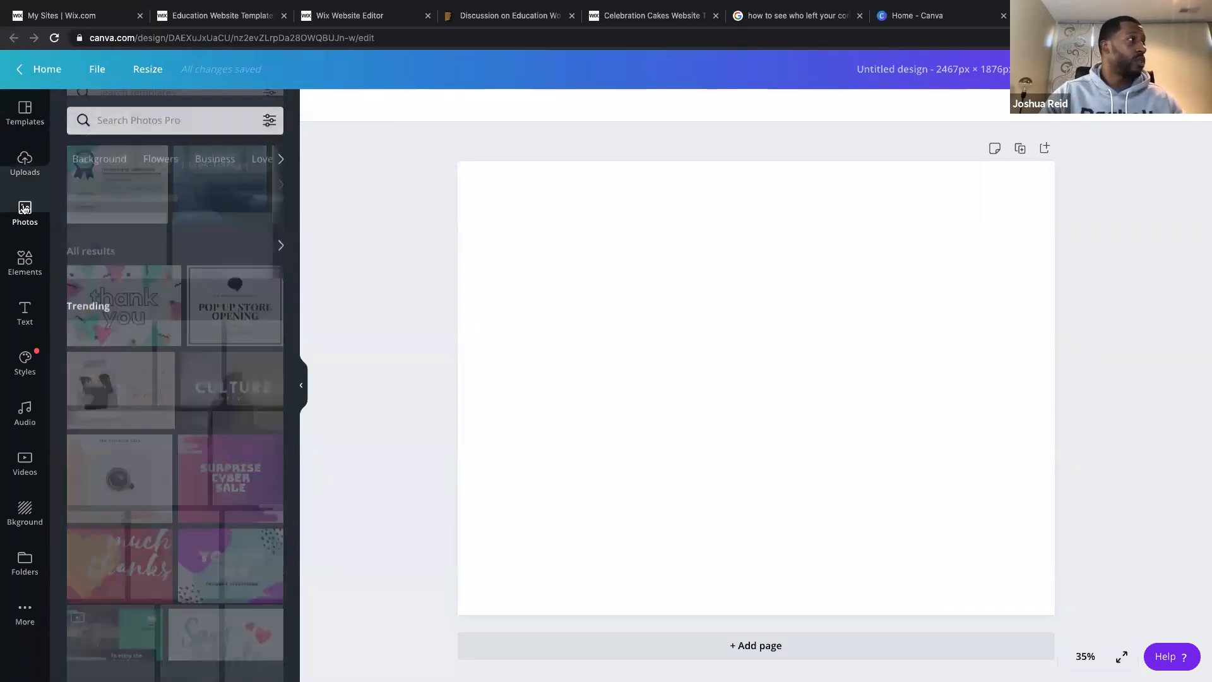
click(149, 120)
text(education)
key(Return)
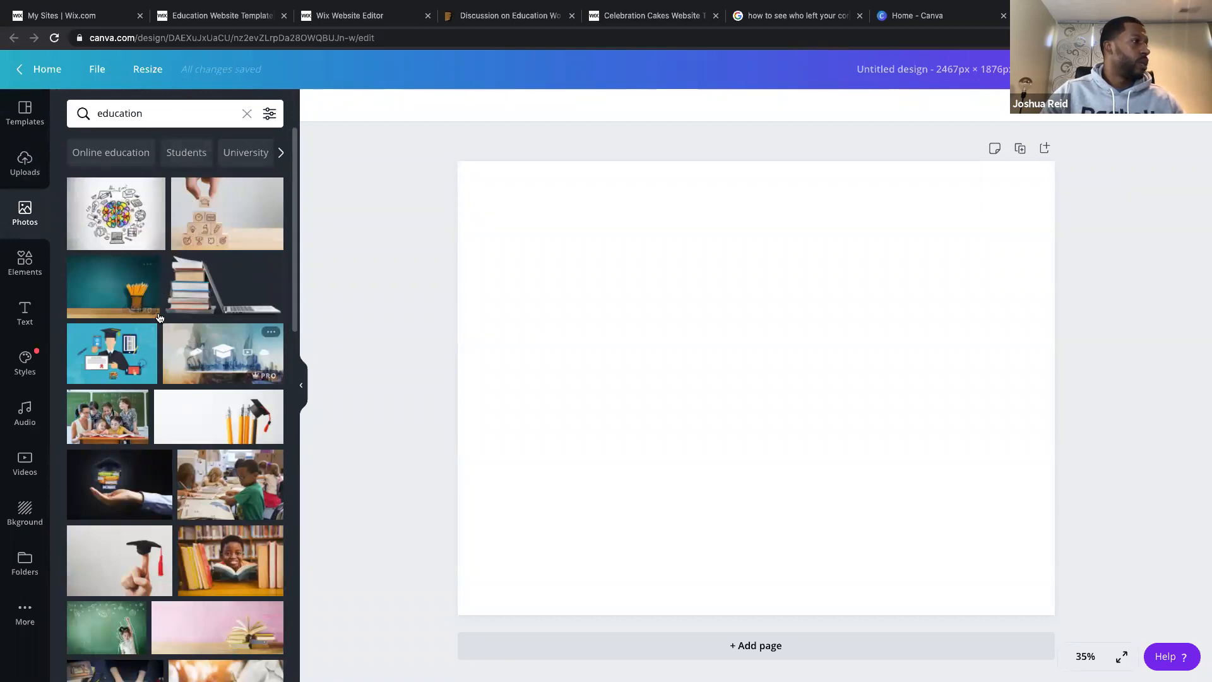
scroll(197, 432, down, 2)
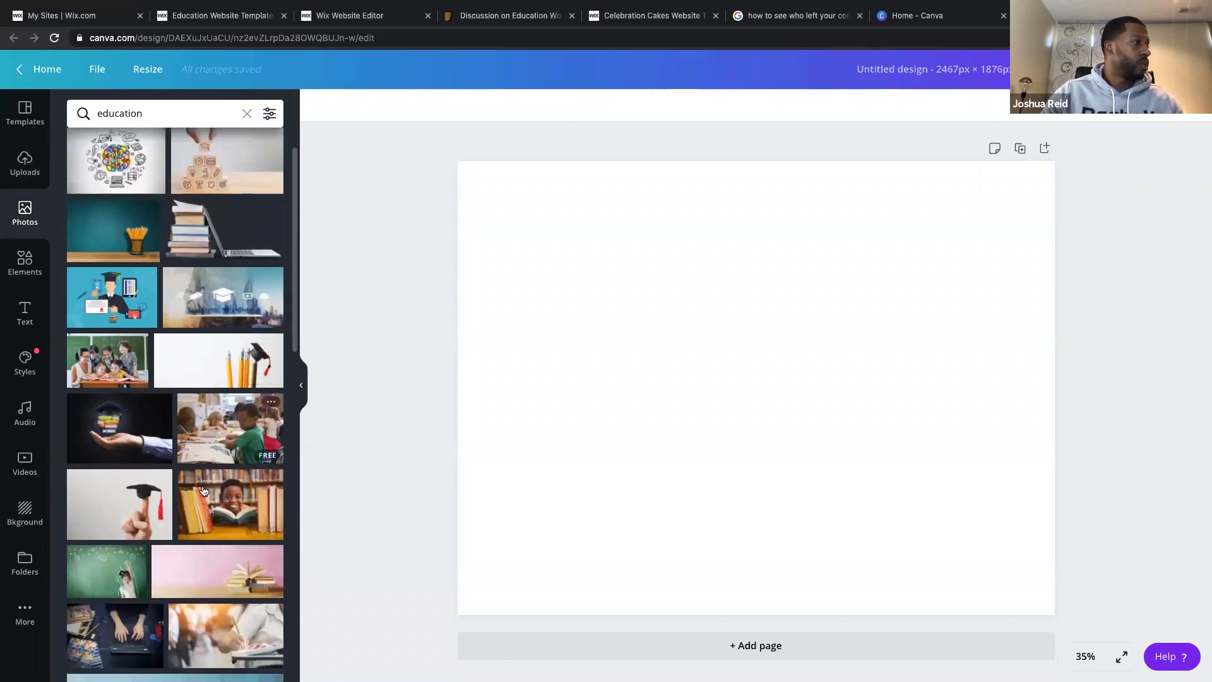
drag(207, 497, 474, 450)
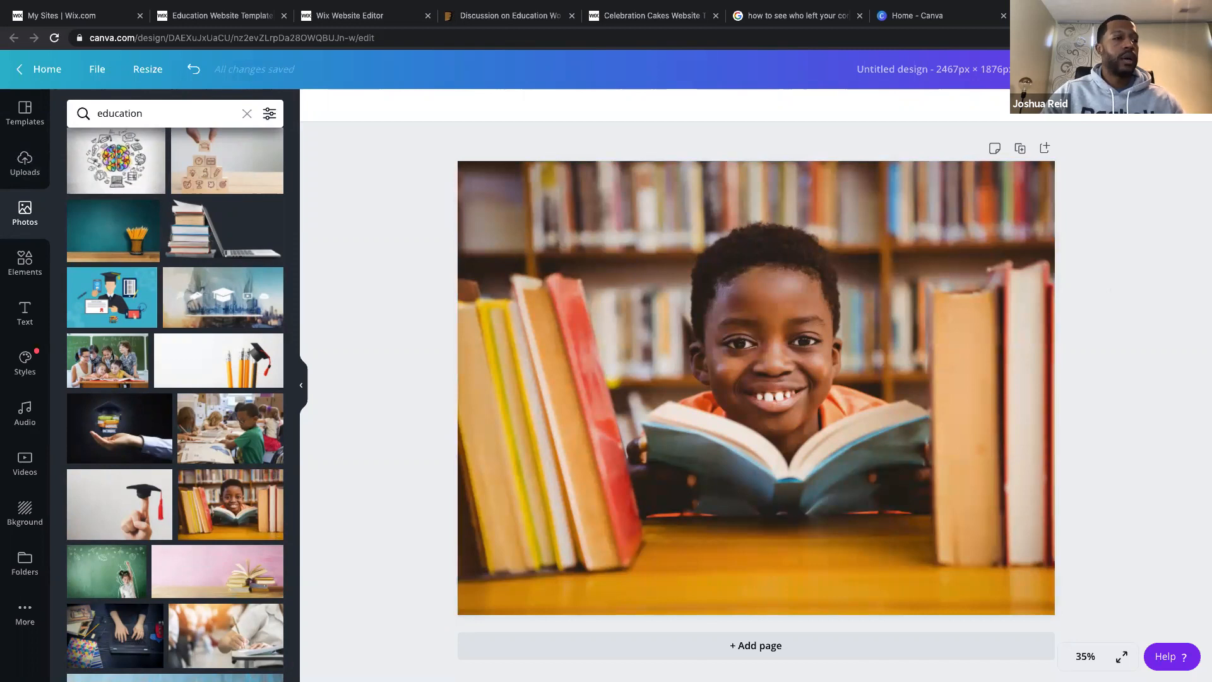
Download the design as a PNG at 2467 × 1876 px and dismiss the saved-design message.
click(1143, 70)
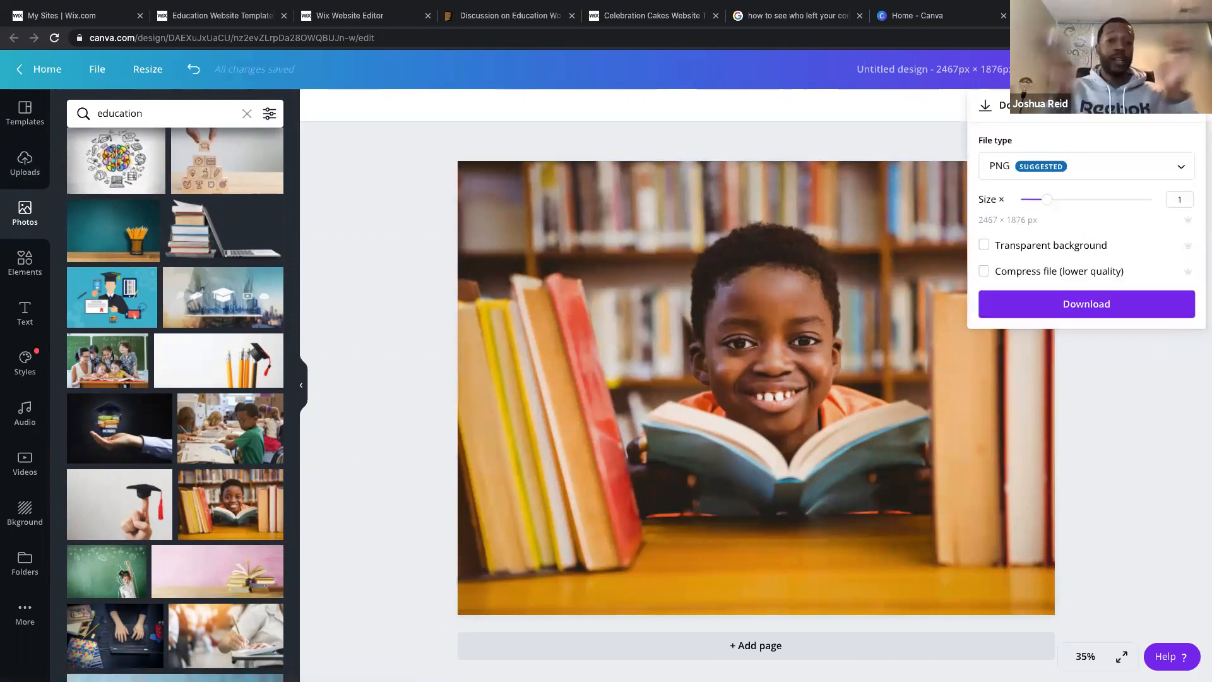
click(1063, 308)
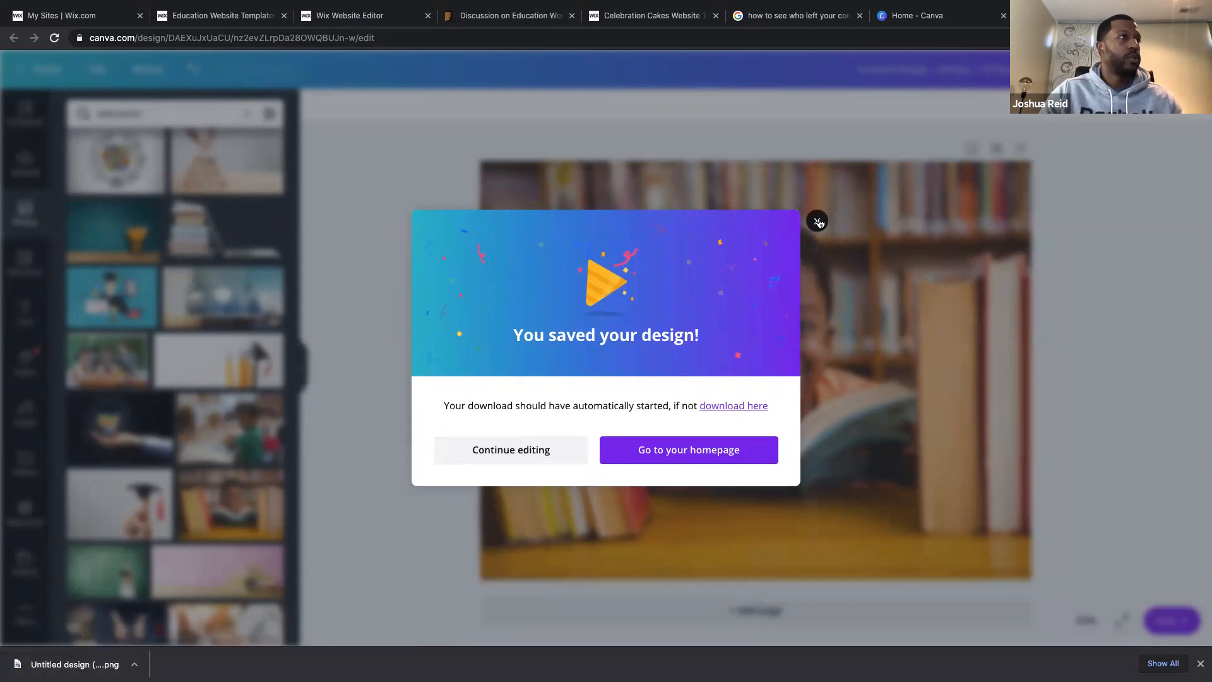
click(783, 222)
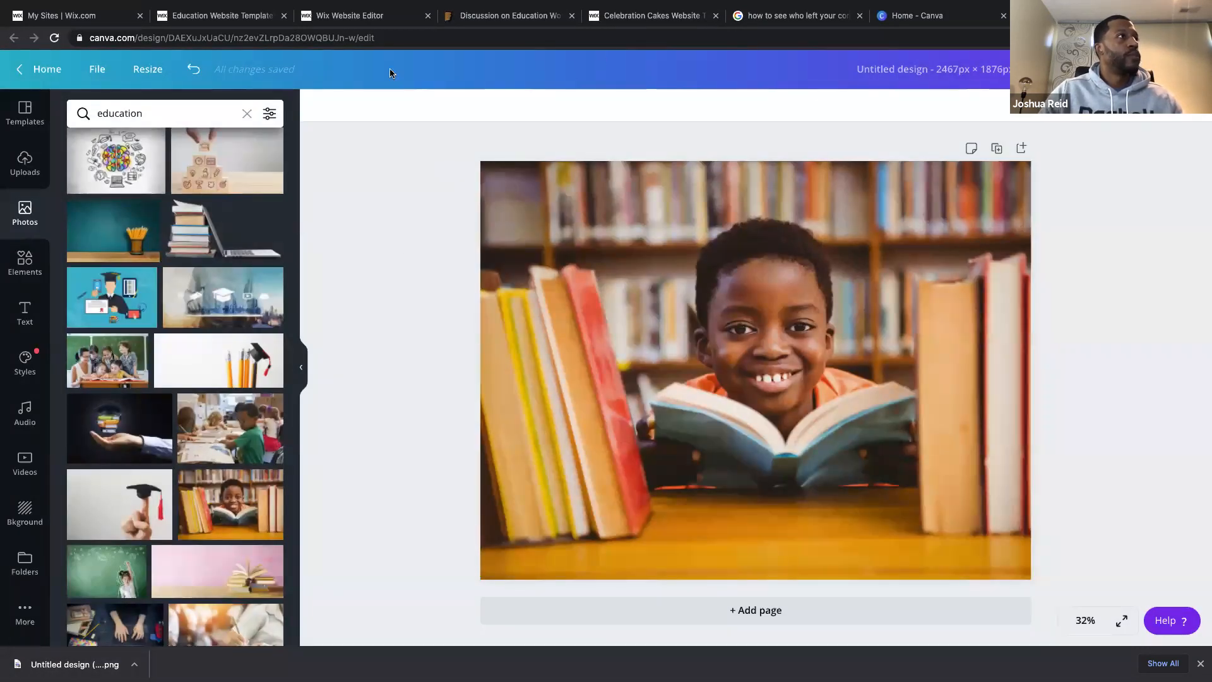
Switch to the Wix editor, close Photo Studio, and check the hero column background's image settings.
click(330, 19)
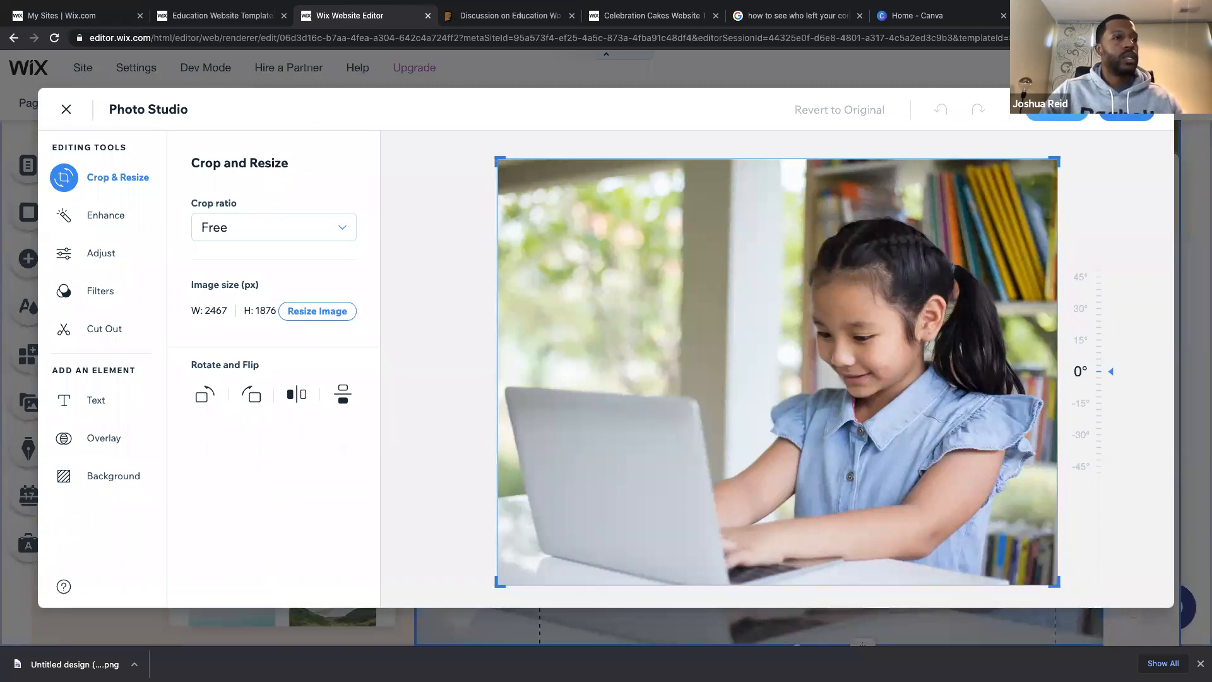
click(1062, 110)
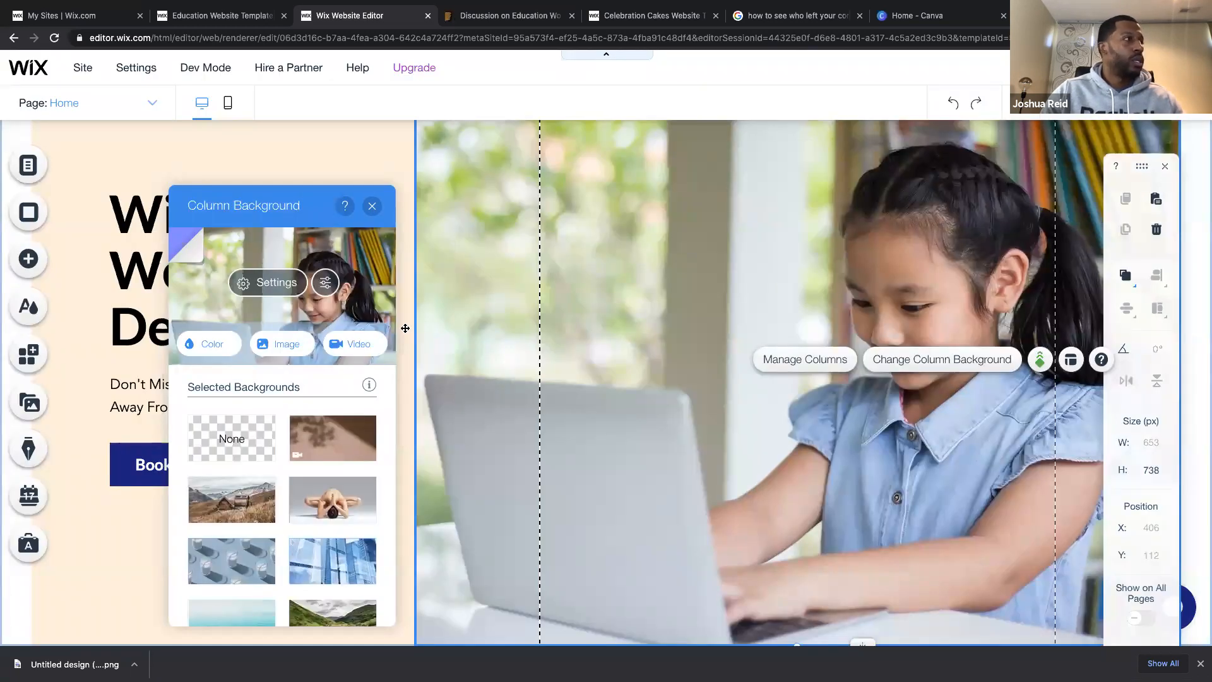
click(282, 292)
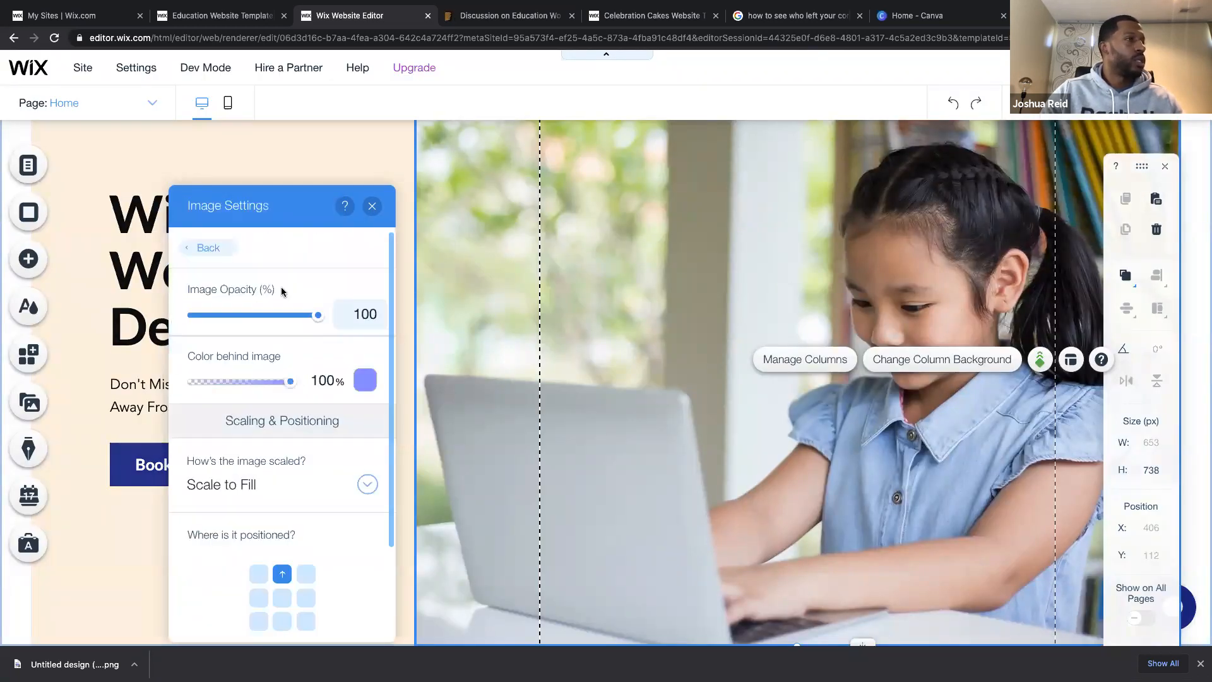
click(372, 208)
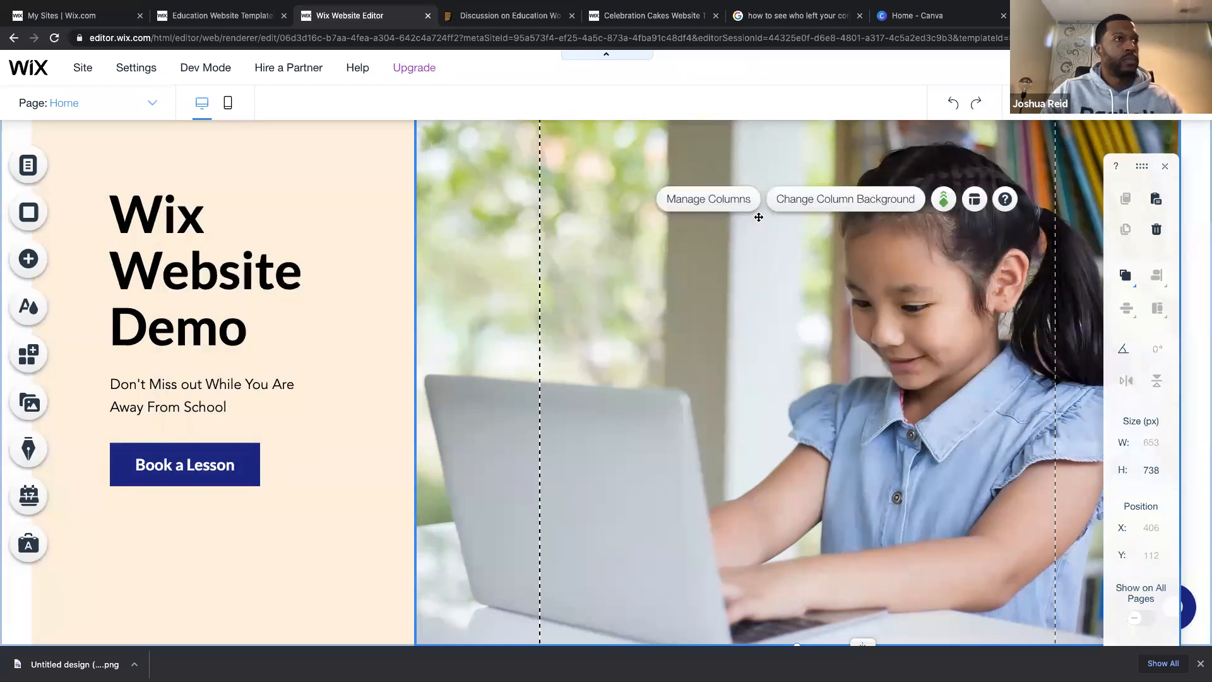
Upload "Untitled design (36).png" from the Downloads folder and set it as the hero column's background image.
click(818, 200)
click(287, 345)
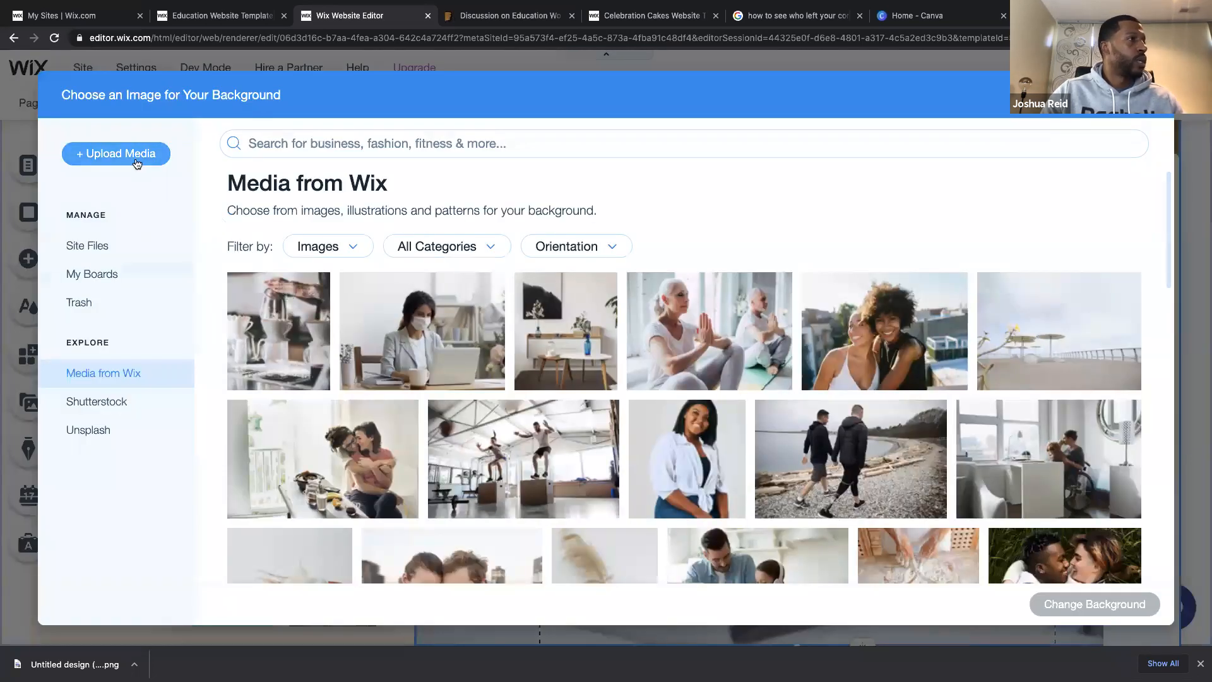
click(137, 164)
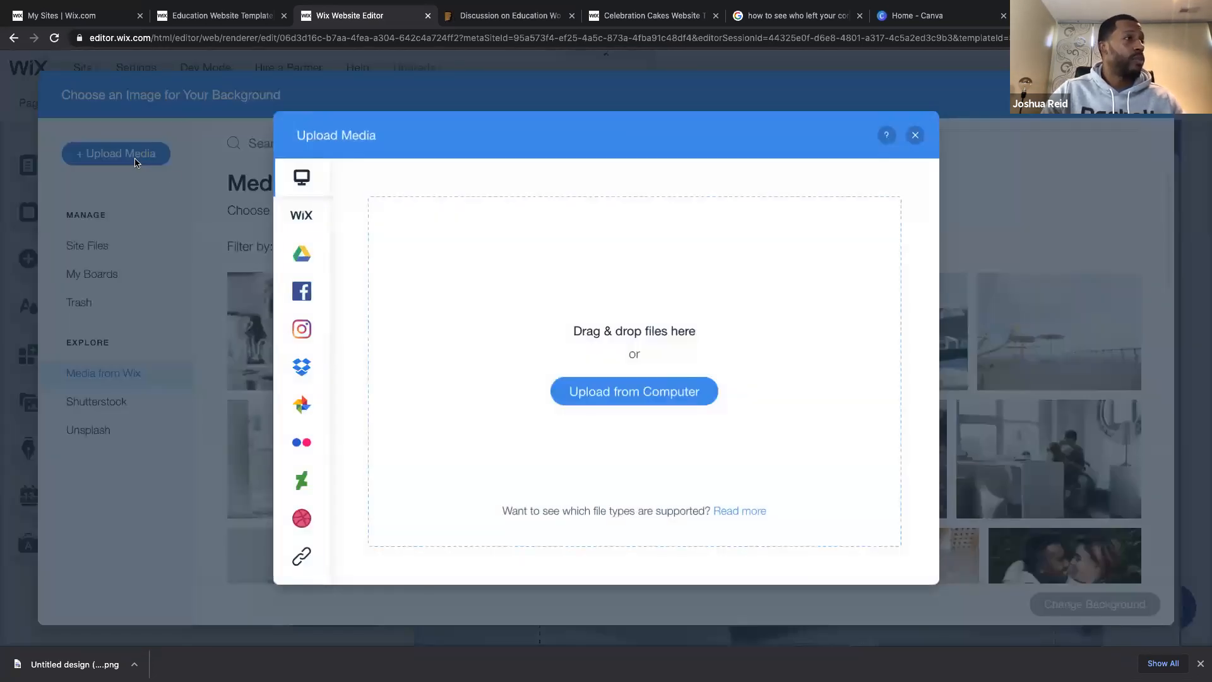
click(615, 392)
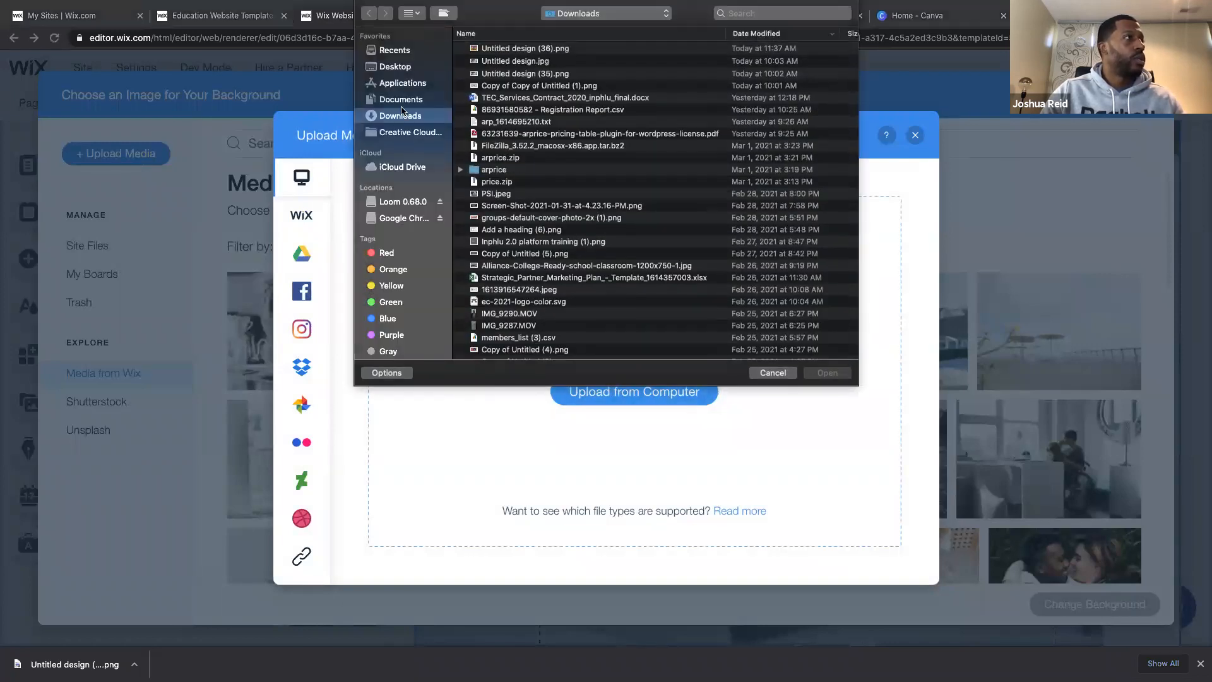
click(479, 48)
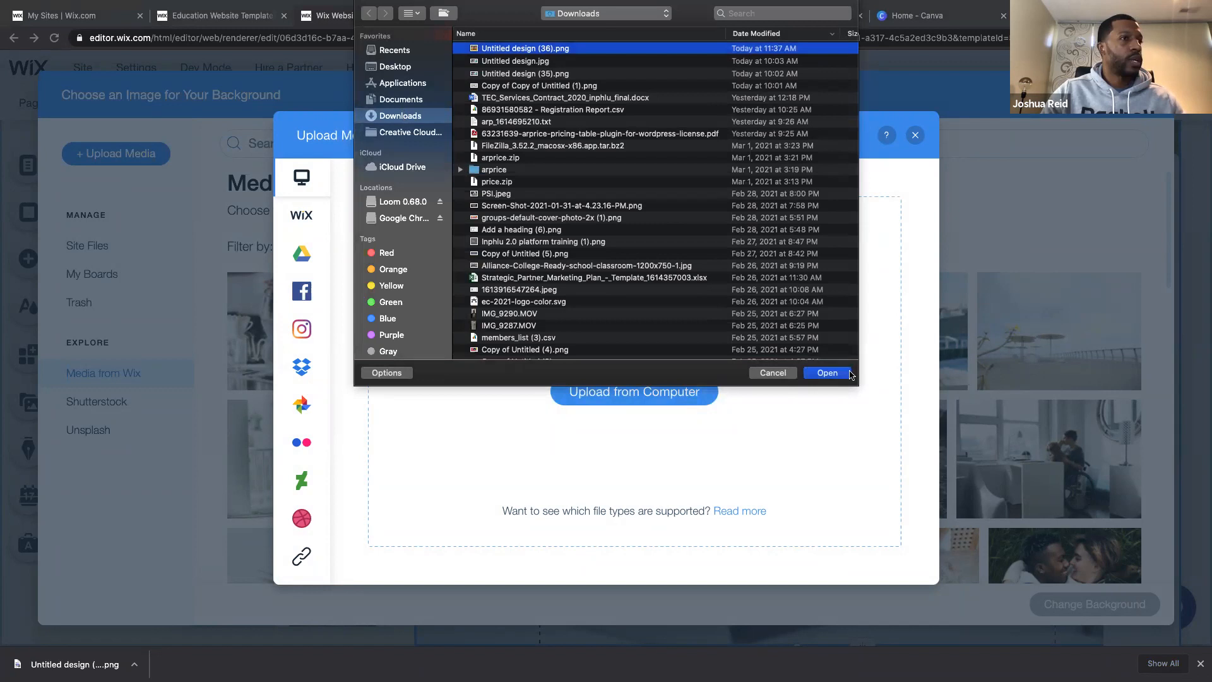
click(827, 373)
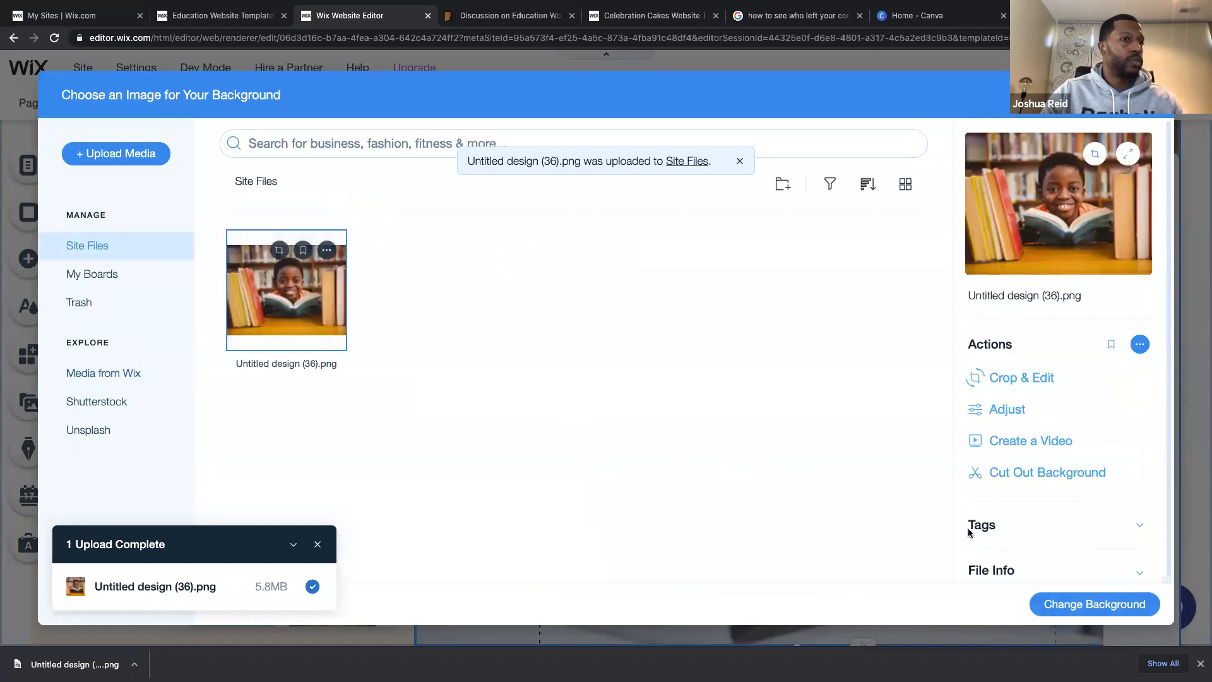
click(1067, 605)
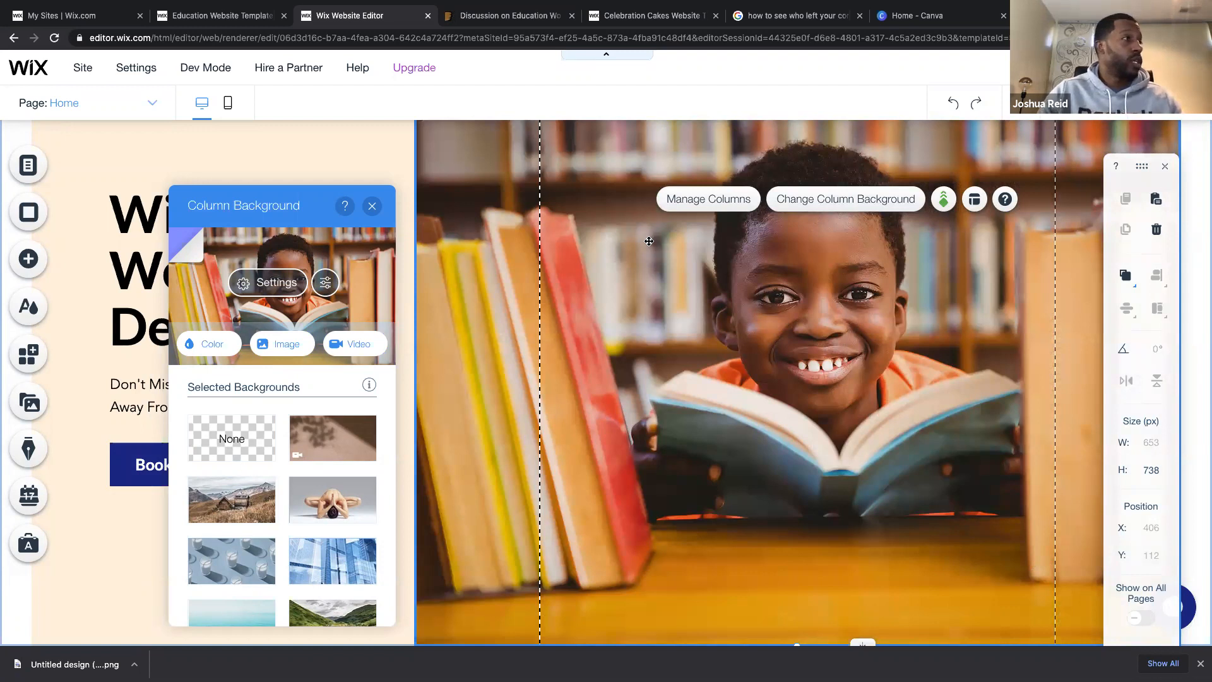
click(371, 206)
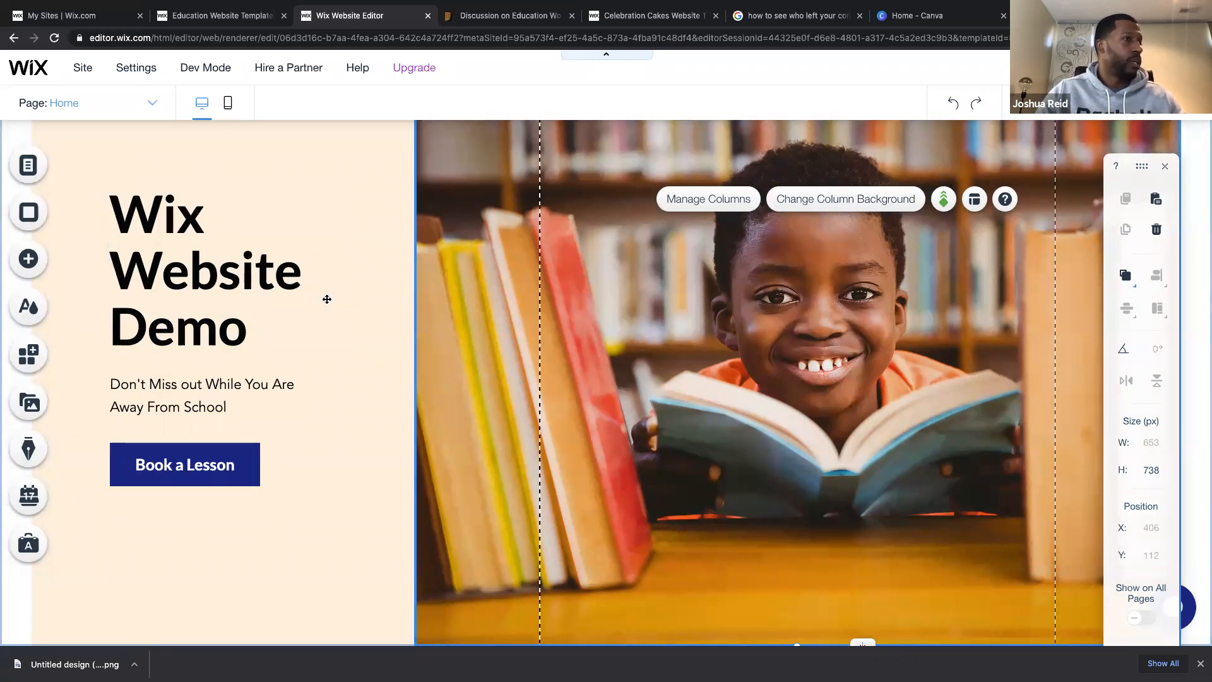
Change the color of the "Wix Website Demo" heading to the dark orange-brown site color.
scroll(326, 297, down, 1)
scroll(326, 299, up, 1)
scroll(435, 374, down, 1)
scroll(436, 373, down, 1)
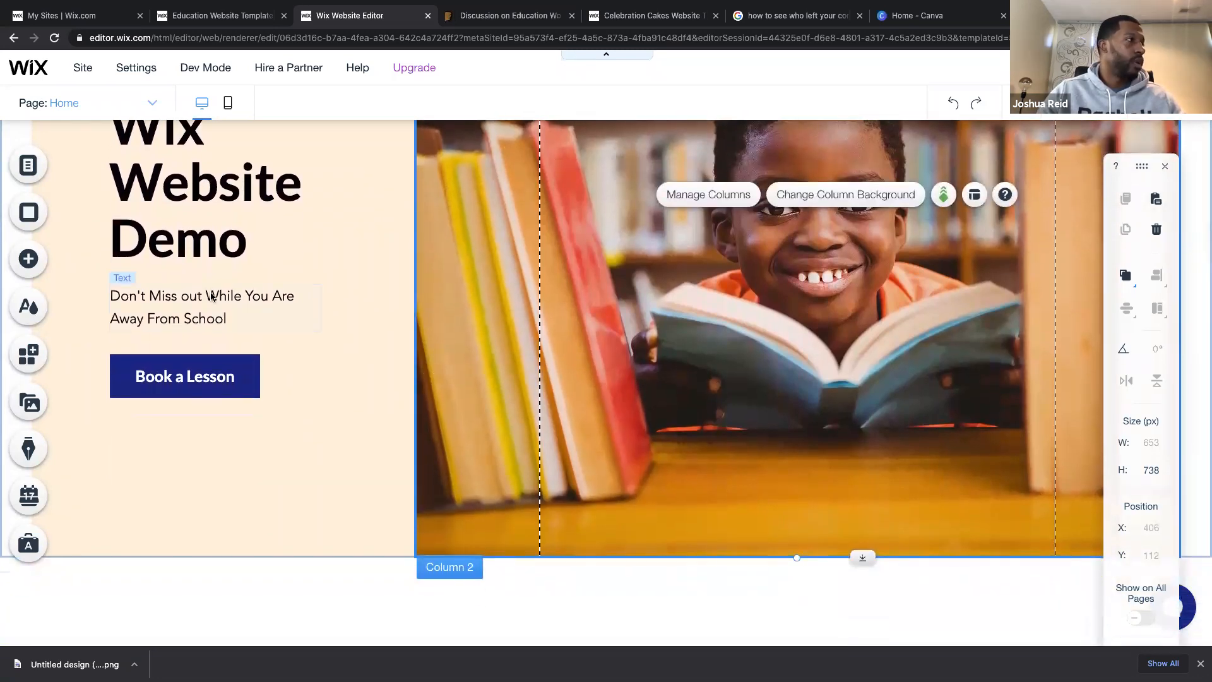
scroll(215, 306, up, 1)
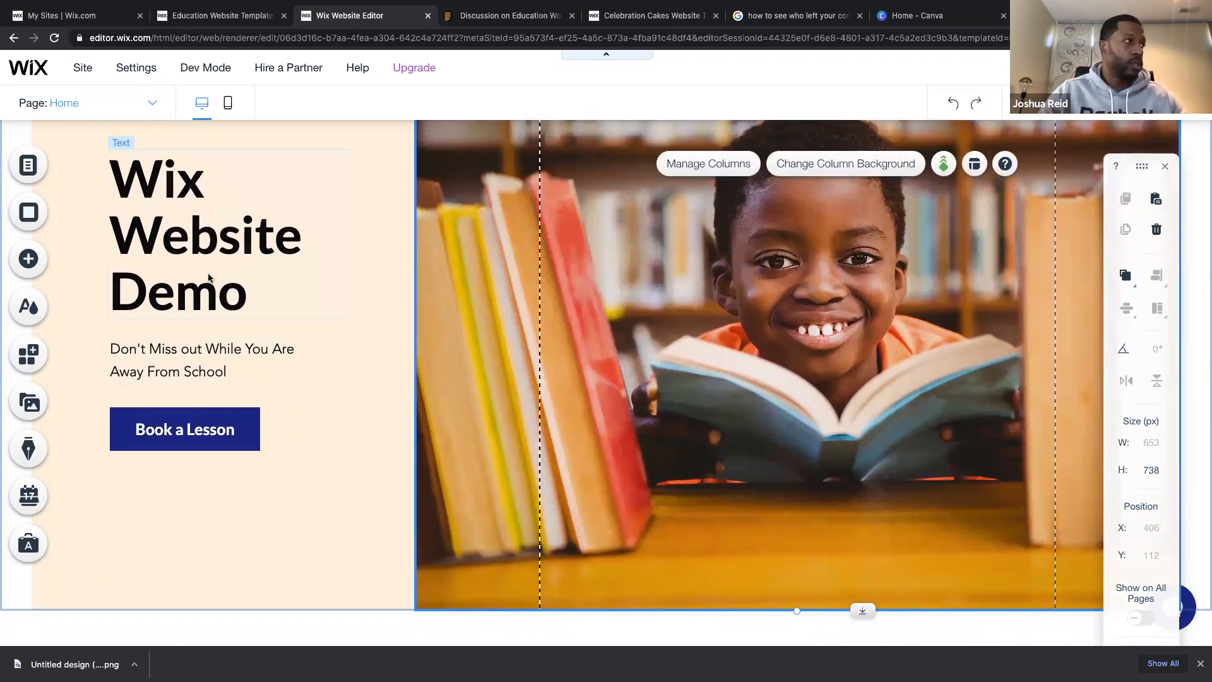
click(213, 290)
double_click(209, 275)
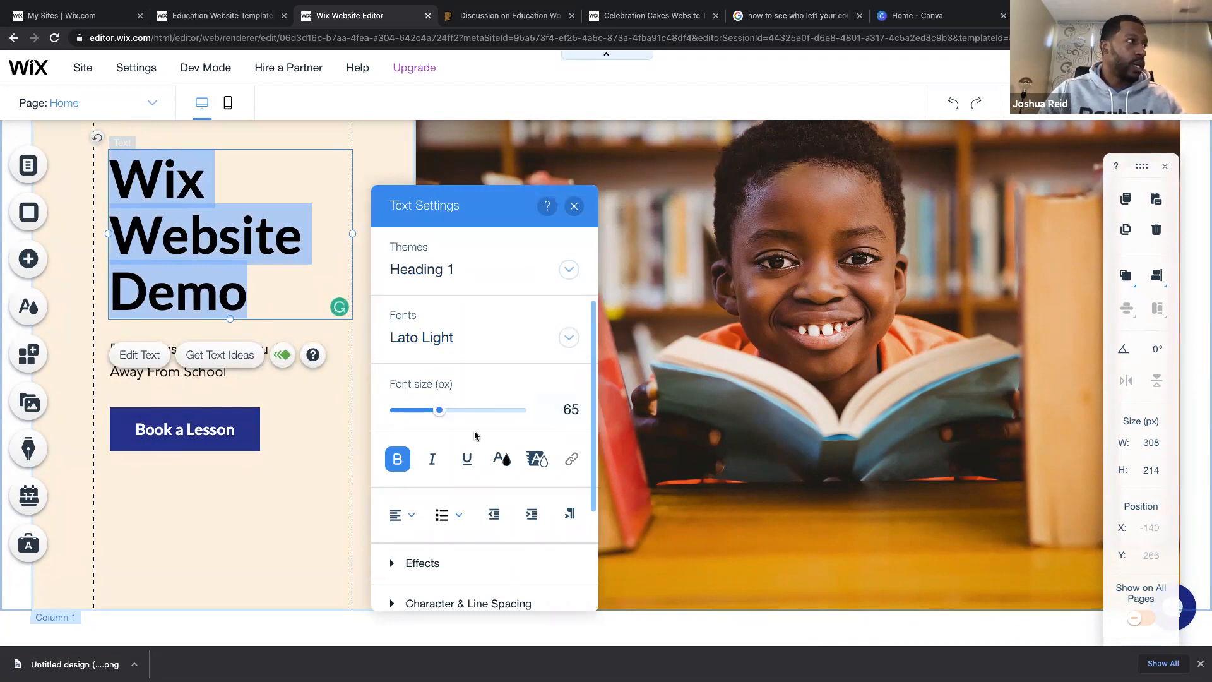
click(502, 459)
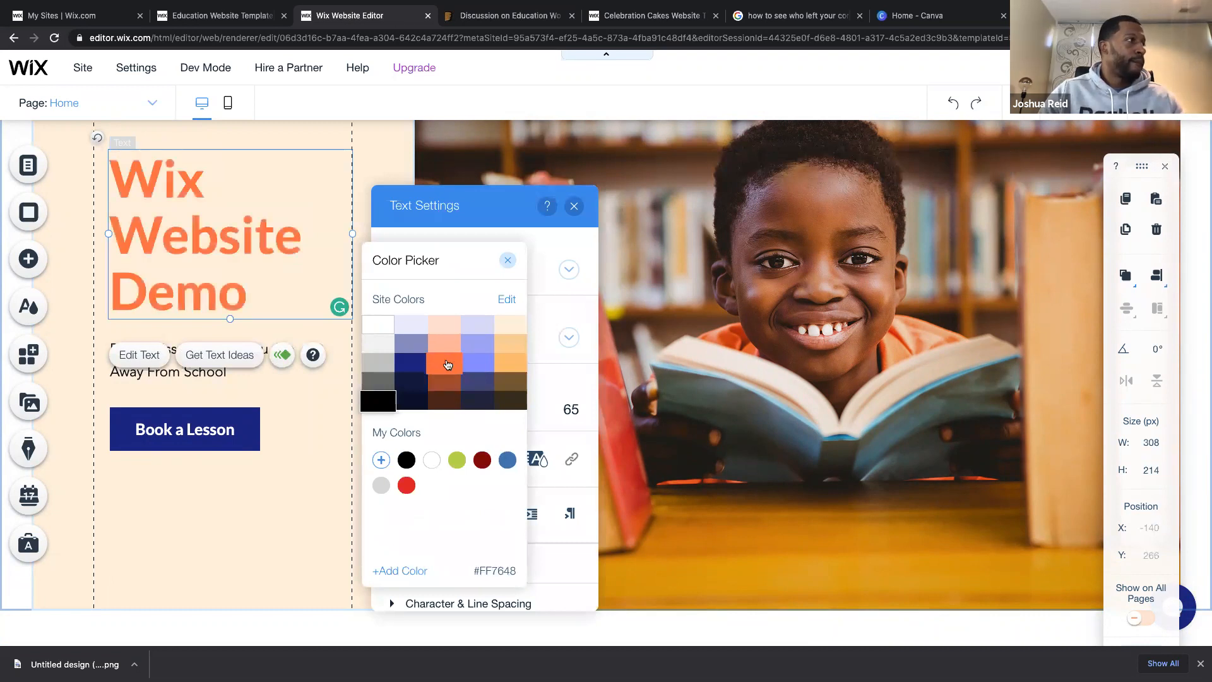
click(508, 262)
click(574, 206)
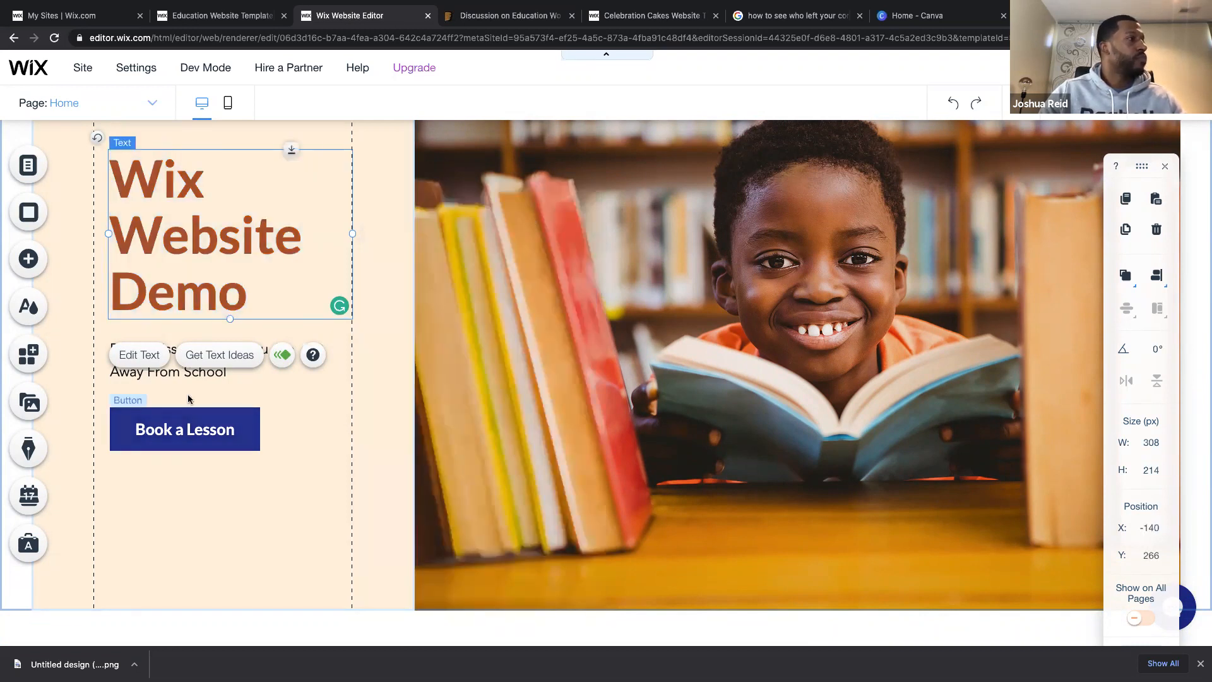
Replace the text below the heading with two lines, "Add a subheader here." and "Add another line too.".
click(181, 373)
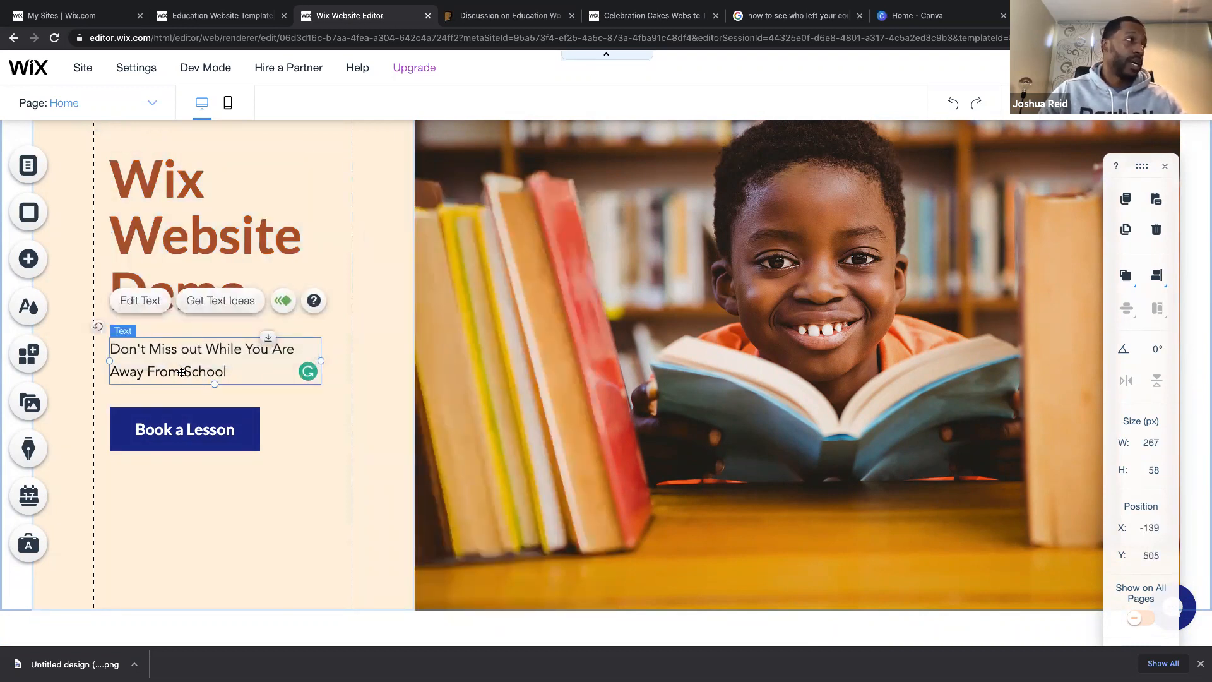
double_click(191, 370)
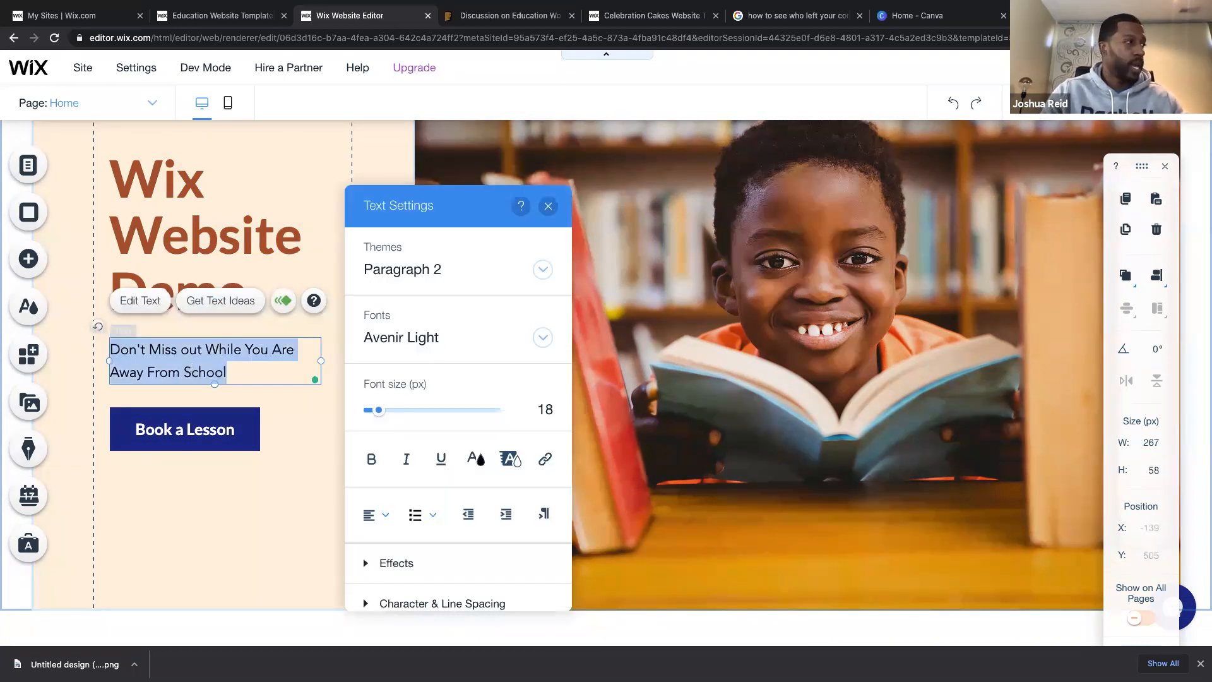
text(Ad a )
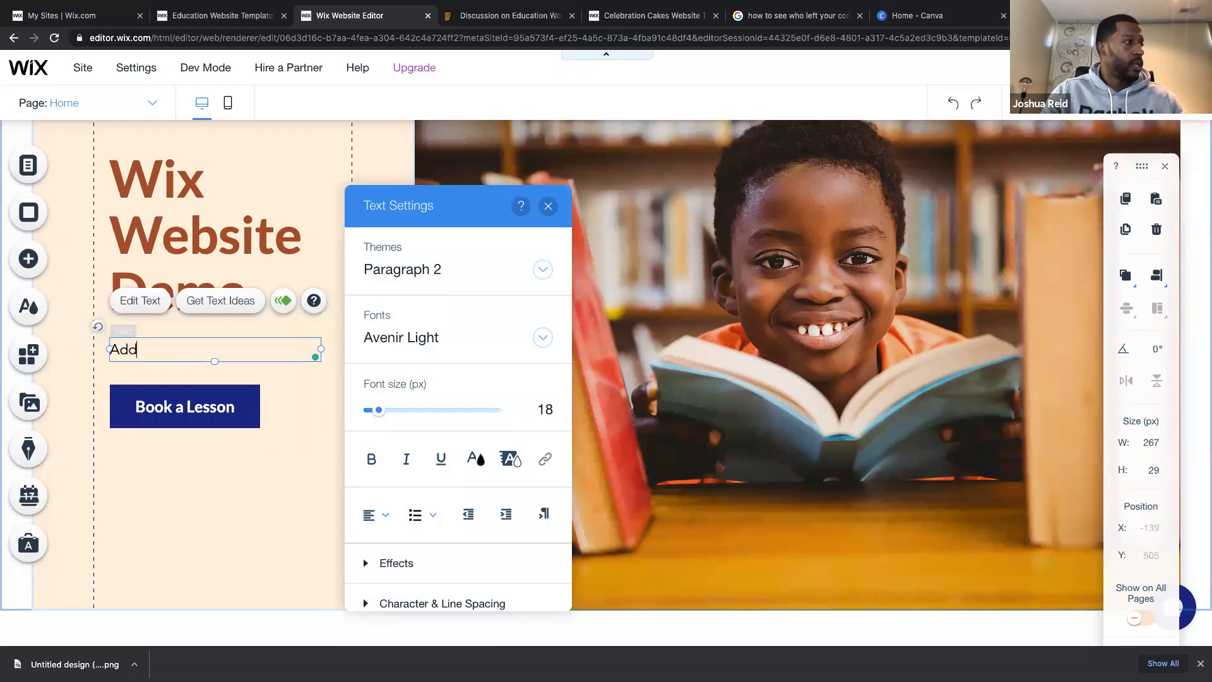
text( sub)
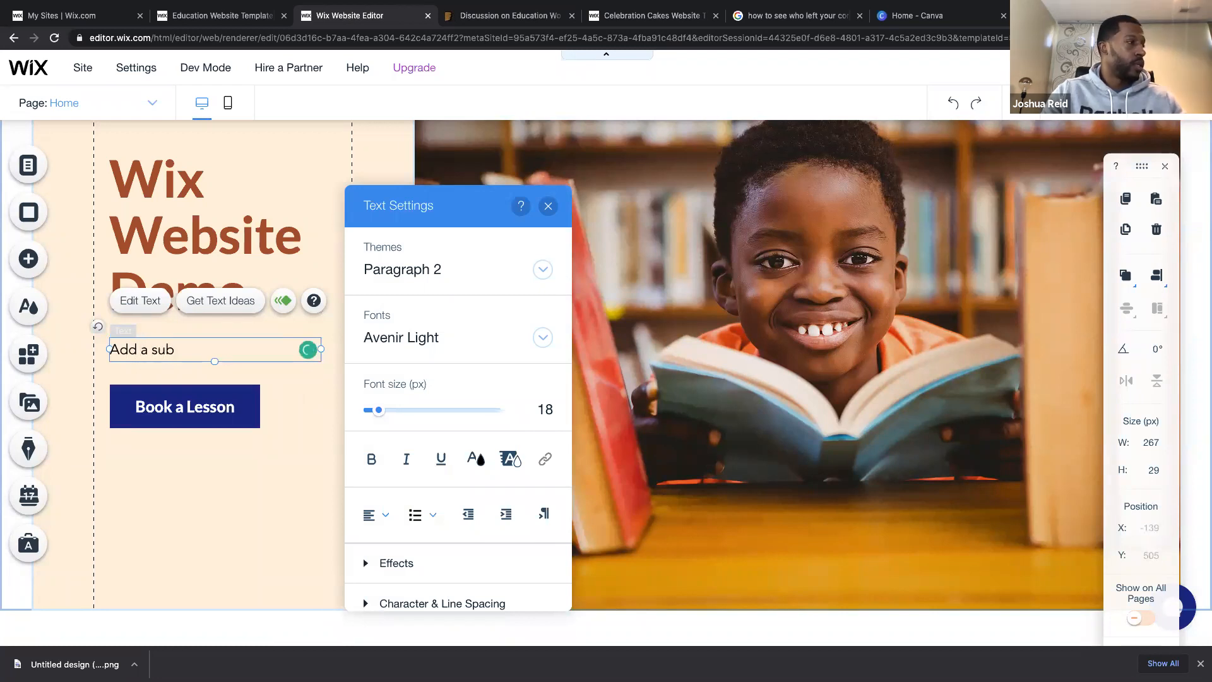
text(header here)
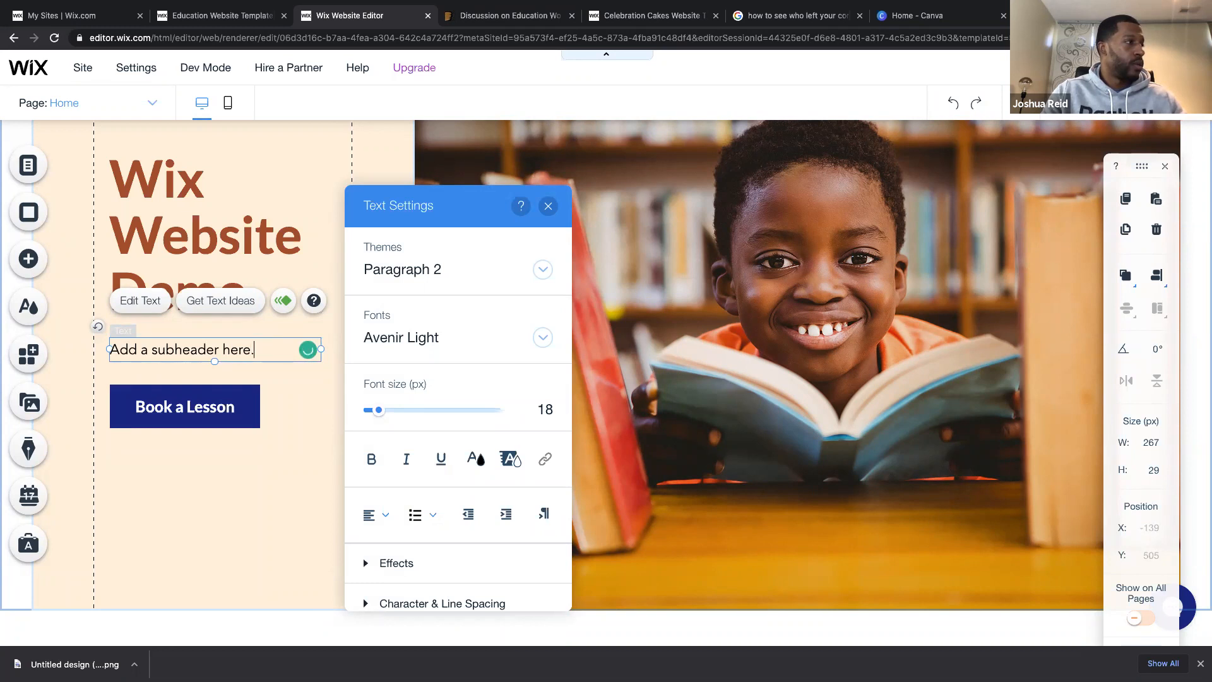
text(.)
key(Return)
text(Add an)
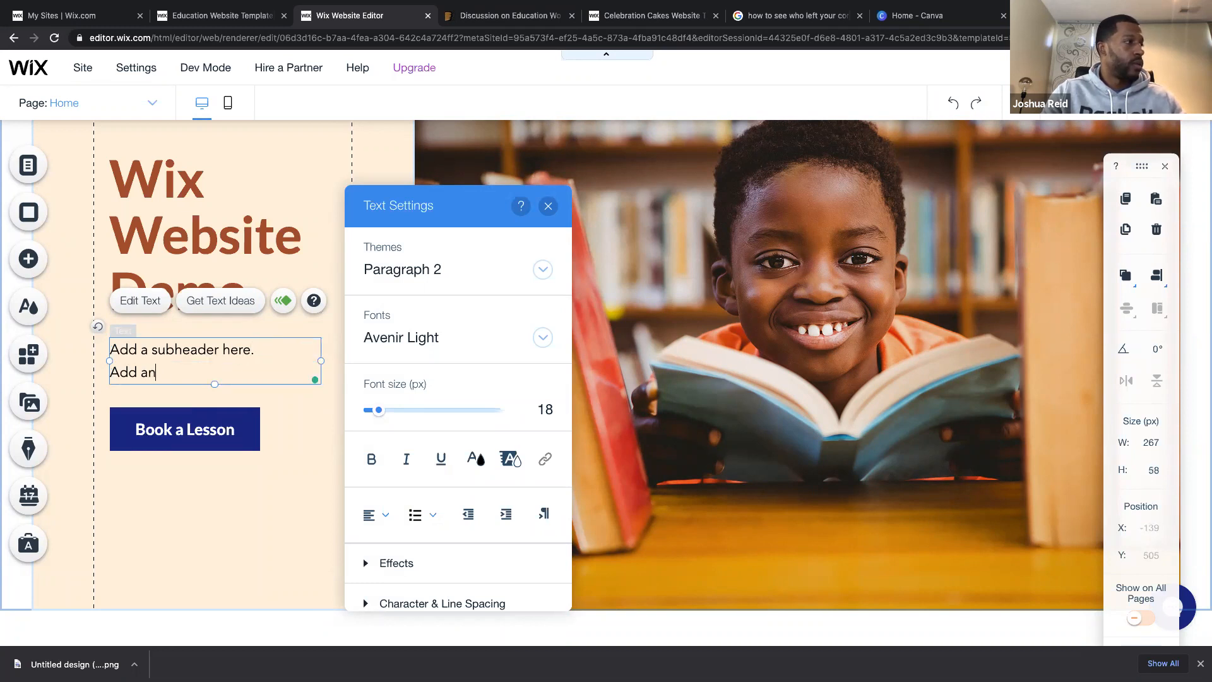
text(other line too.)
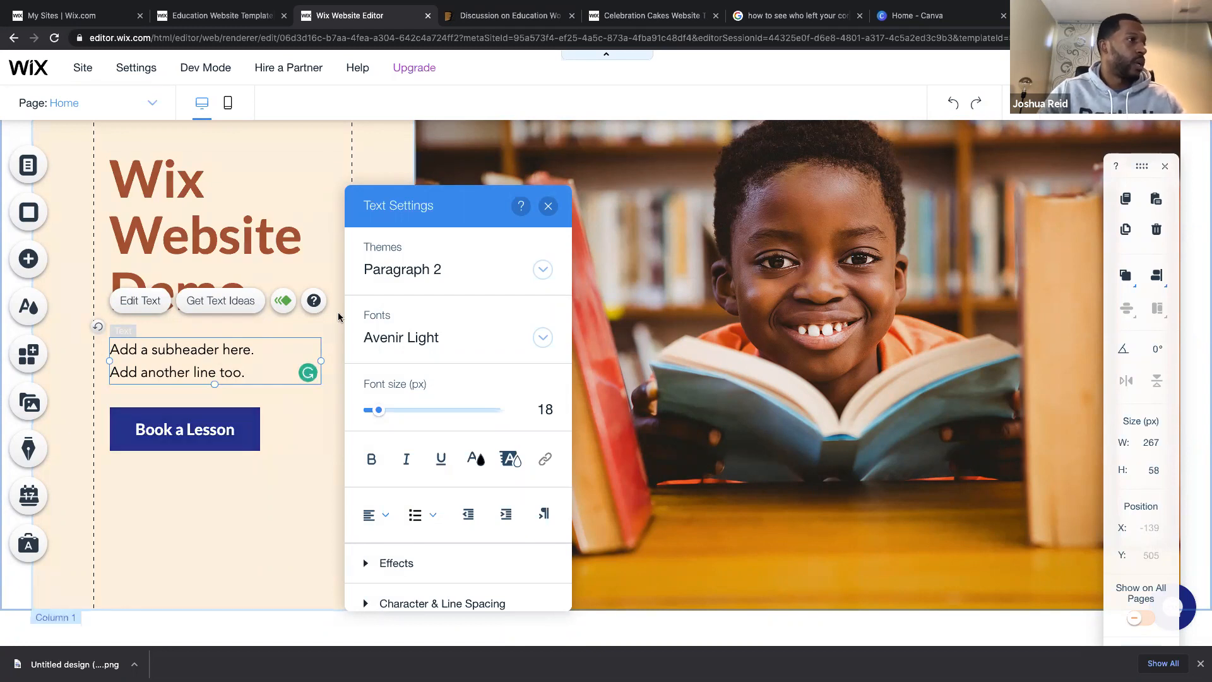
click(549, 211)
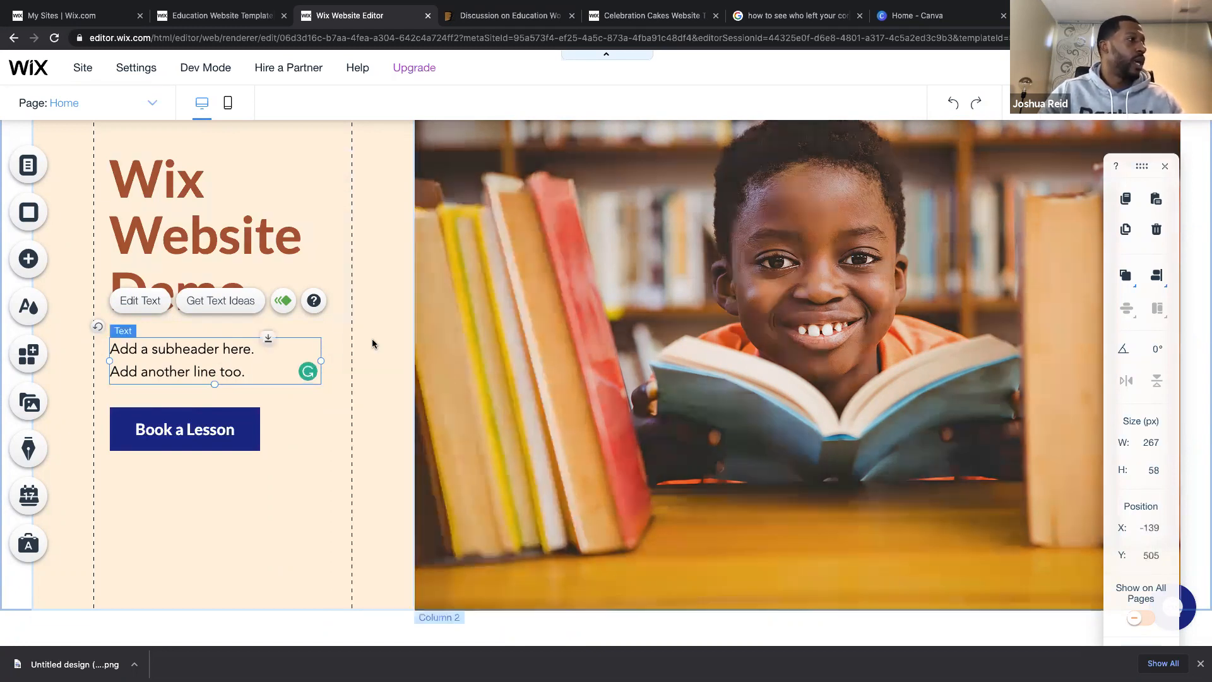
Look through the preset designs available for the "Book a Lesson" button in the hero section.
scroll(327, 377, down, 1)
click(197, 411)
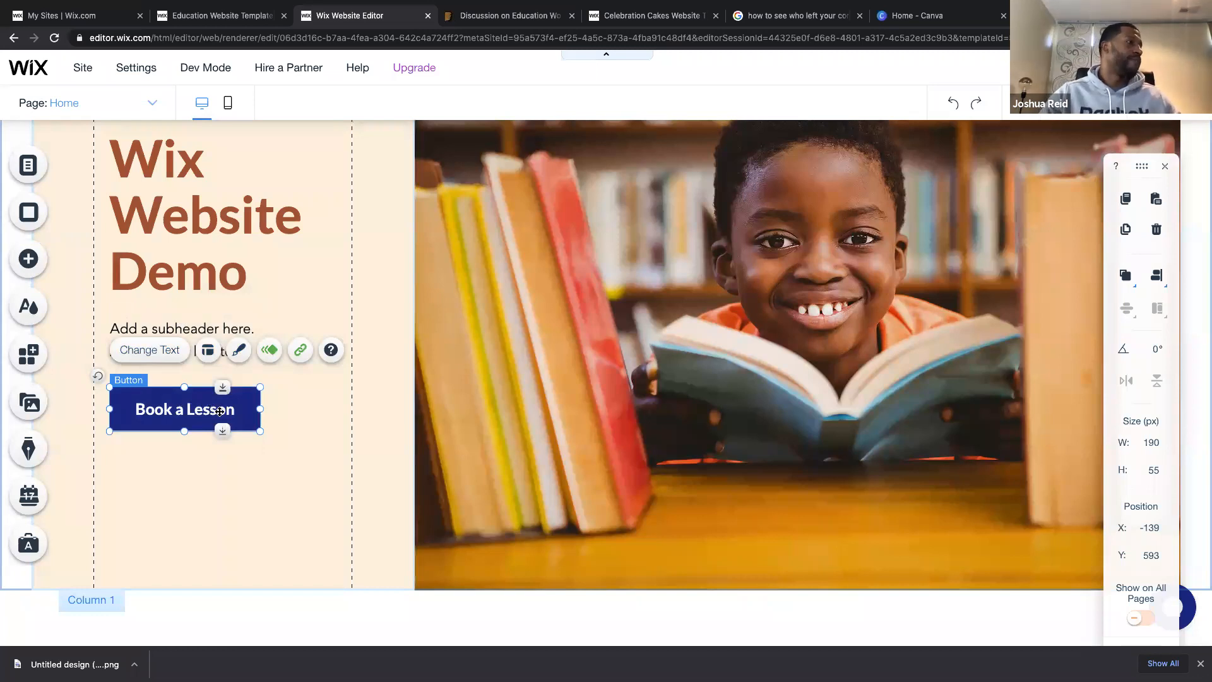
click(234, 353)
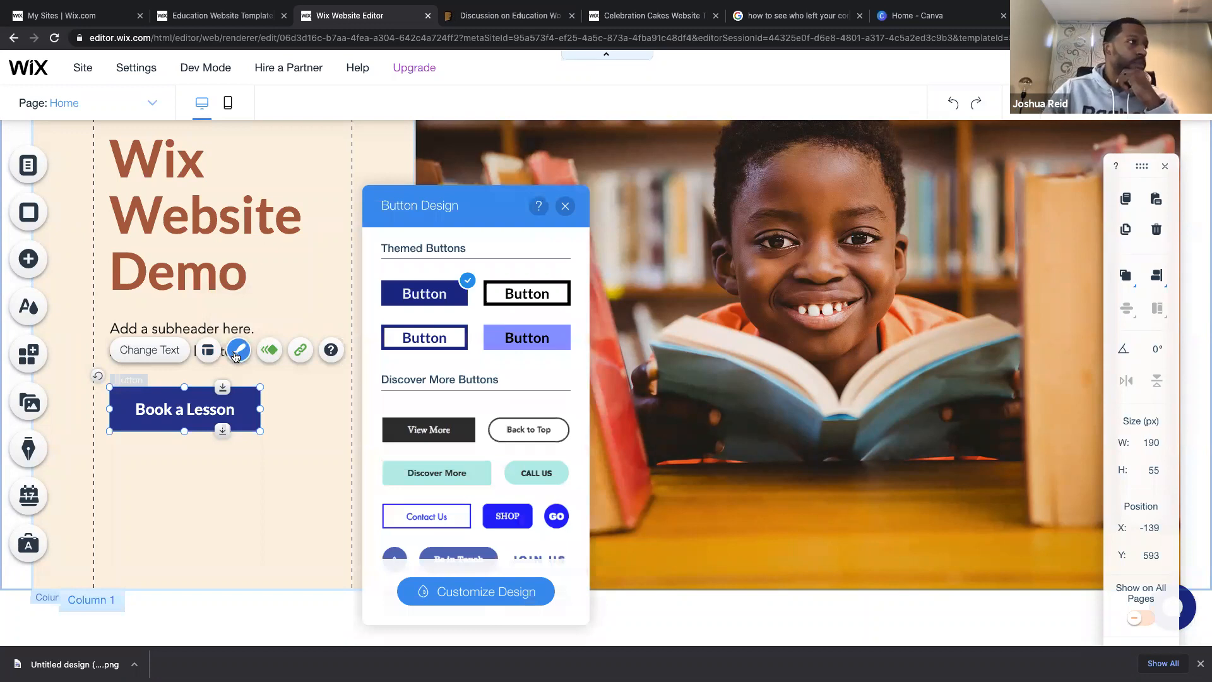
scroll(502, 410, down, 1)
scroll(502, 410, down, 2)
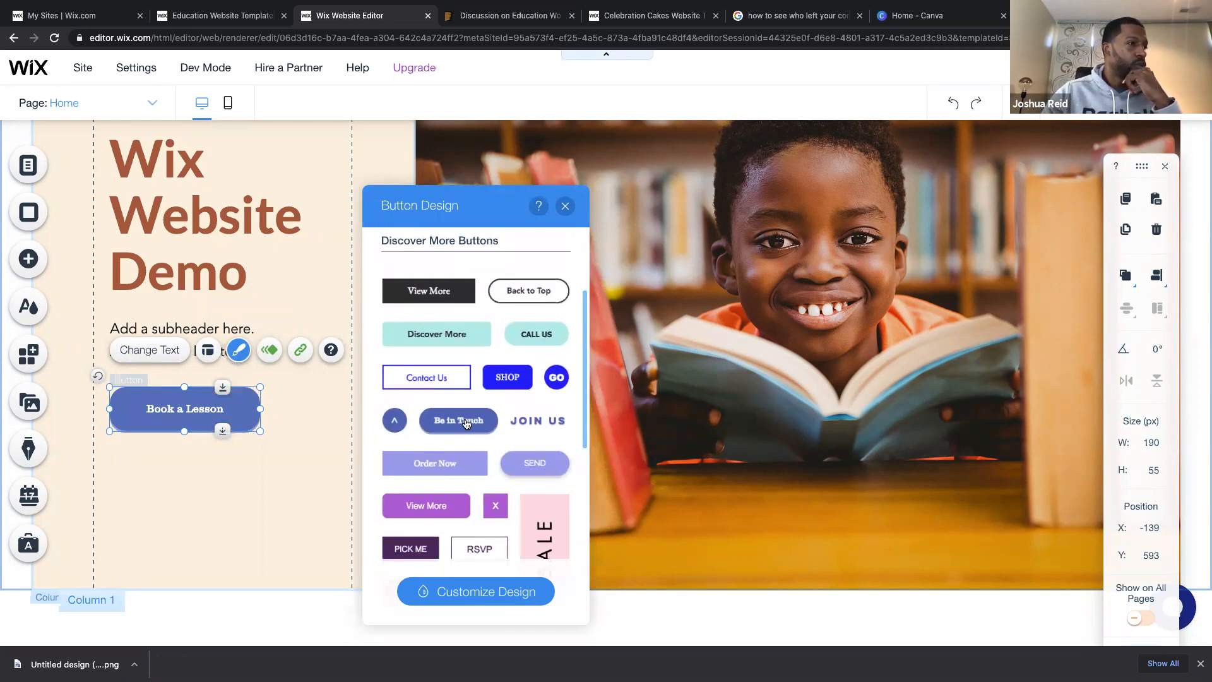
scroll(466, 423, down, 7)
scroll(466, 423, up, 9)
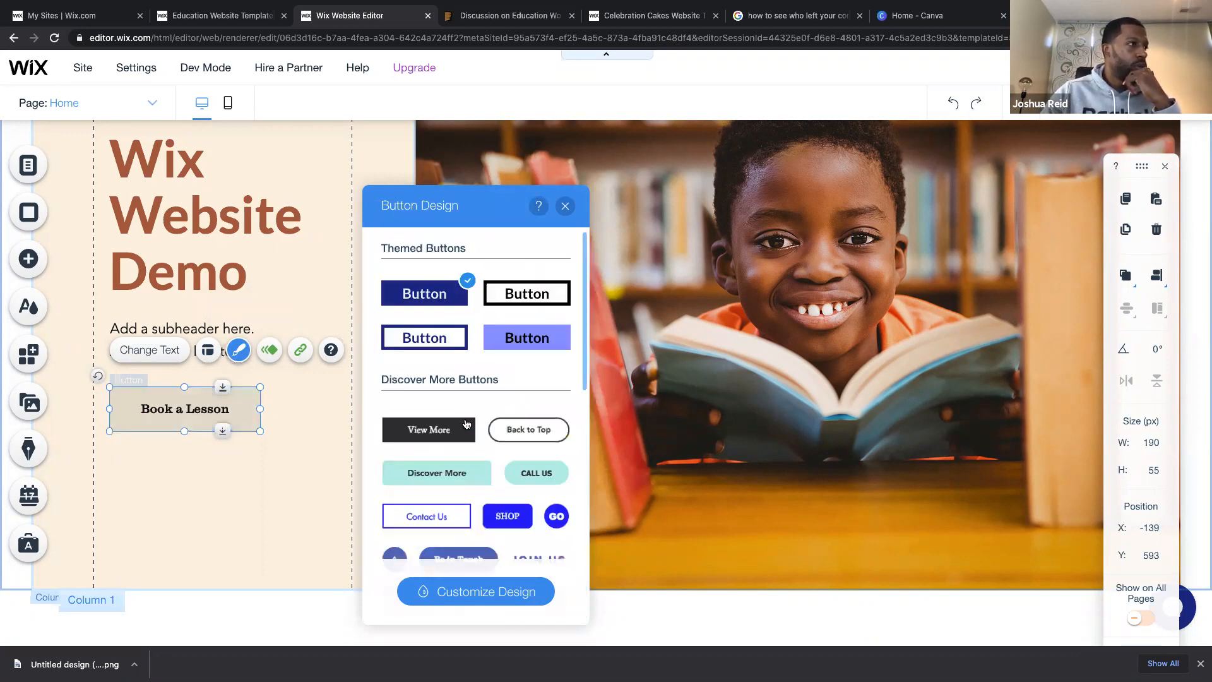
Customize the "Book a Lesson" button's corners, trying a 5 px radius before setting all four to 25 px.
click(482, 591)
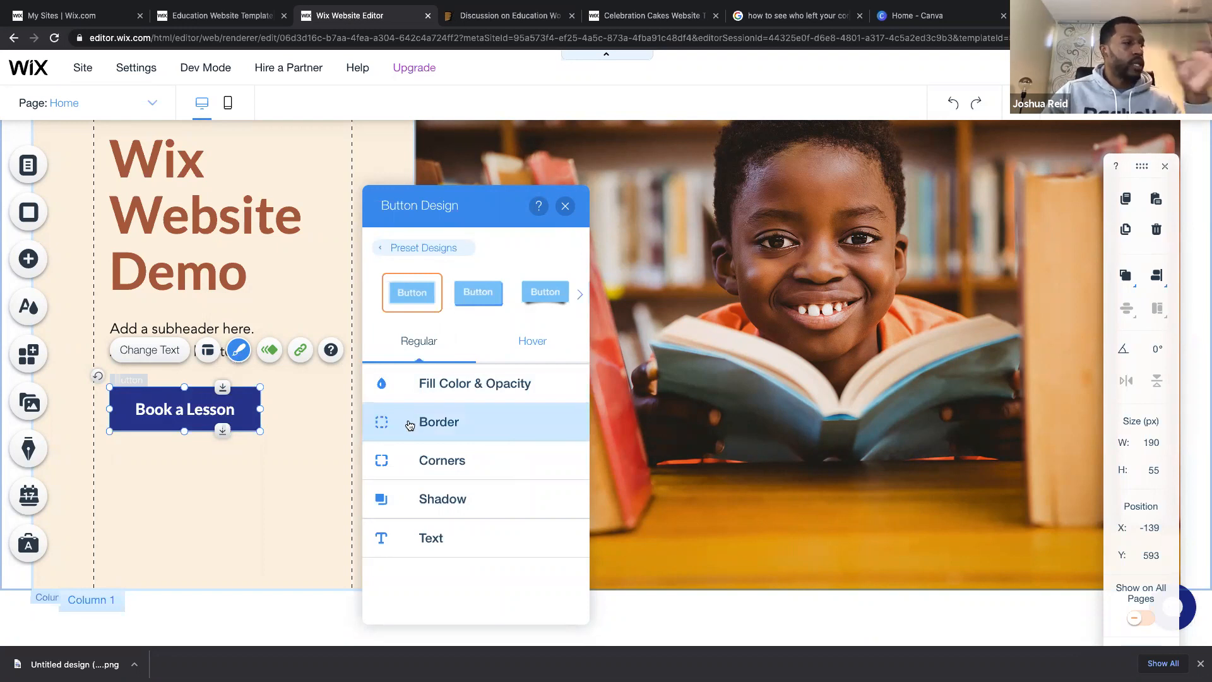
click(407, 460)
click(445, 446)
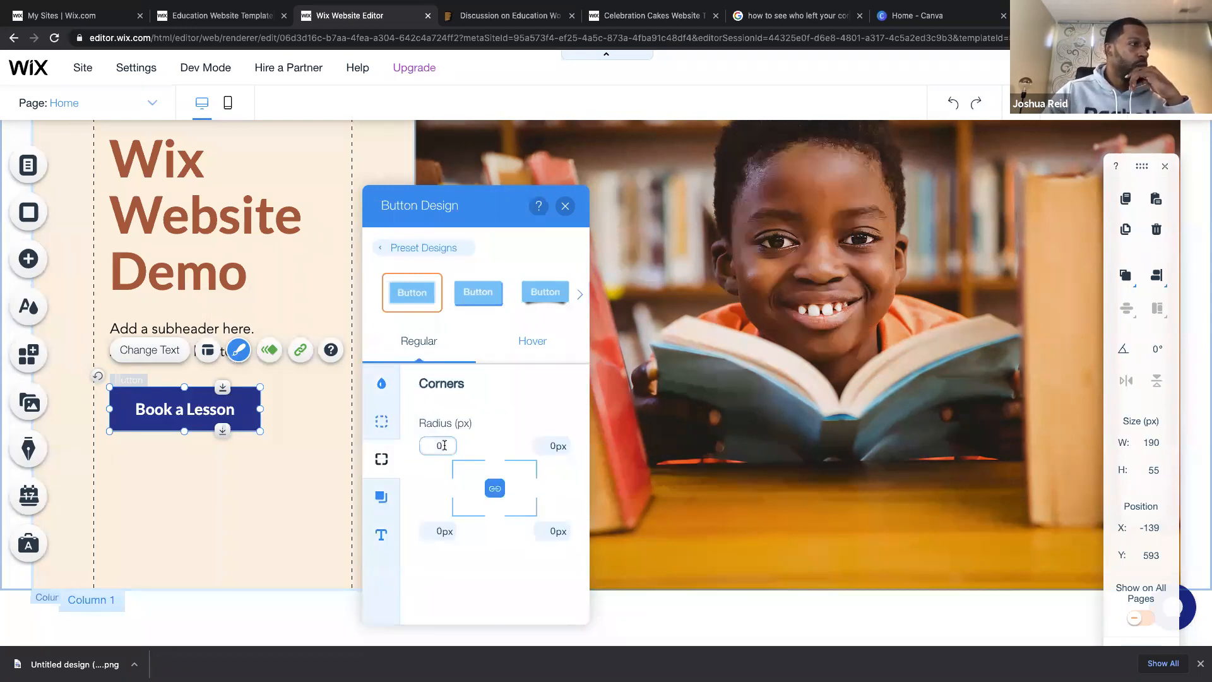
text(5)
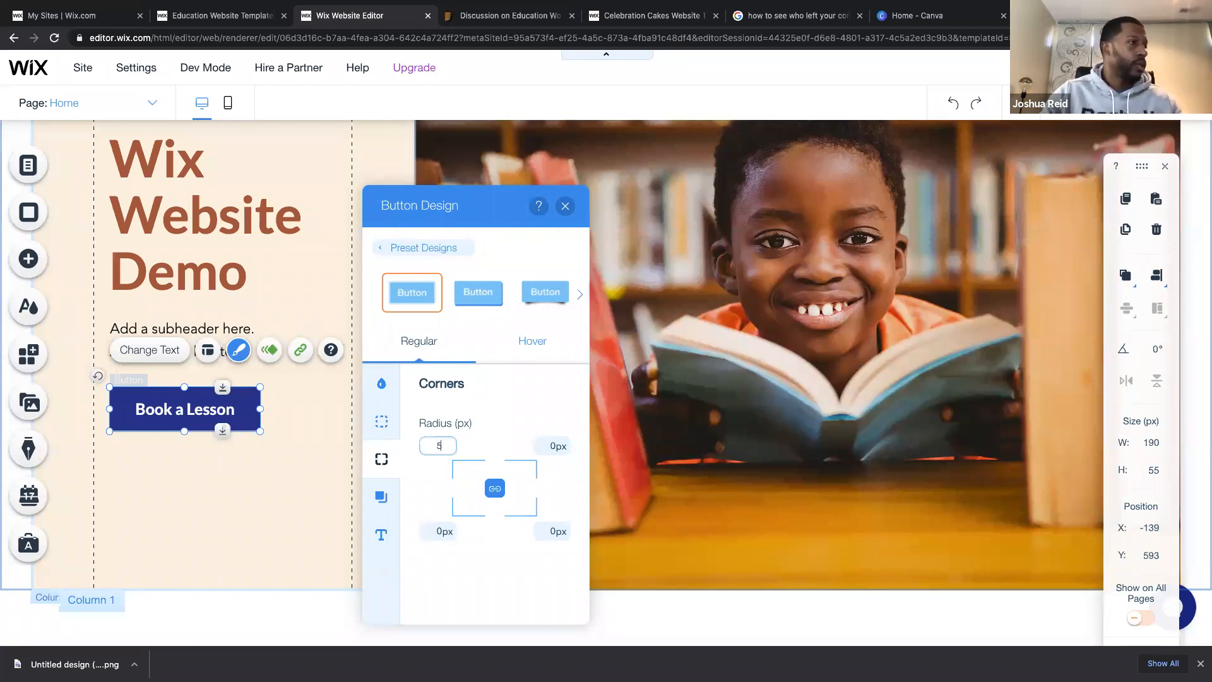
key(Return)
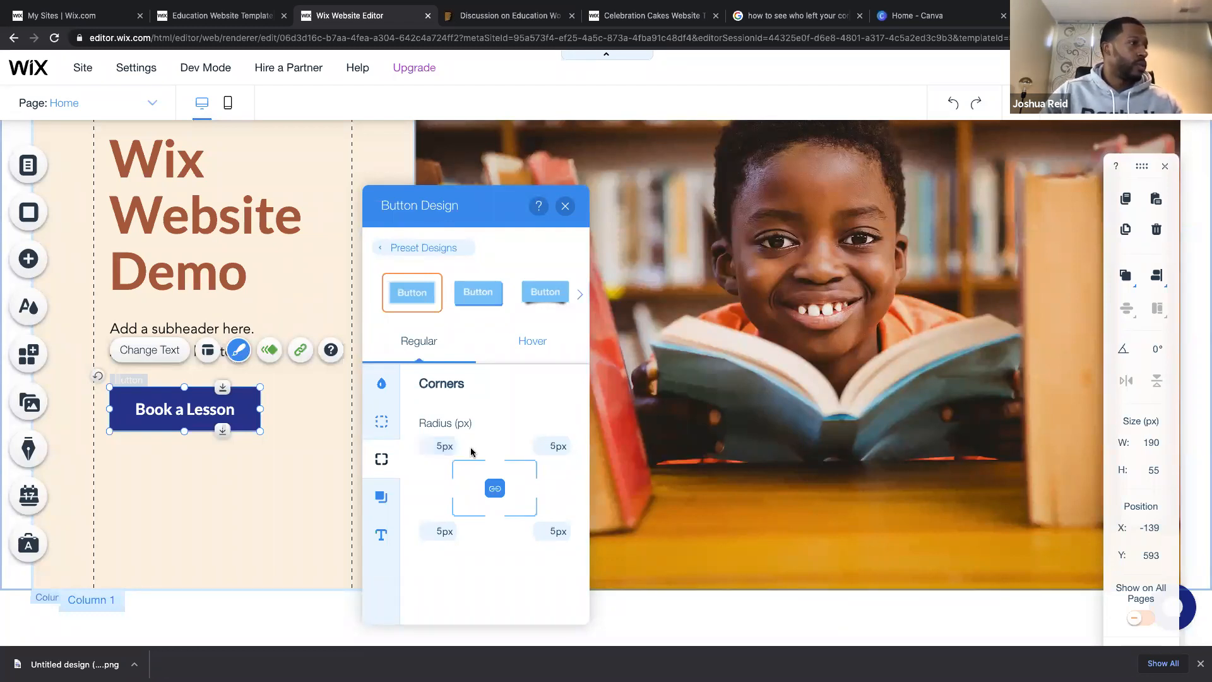
click(445, 447)
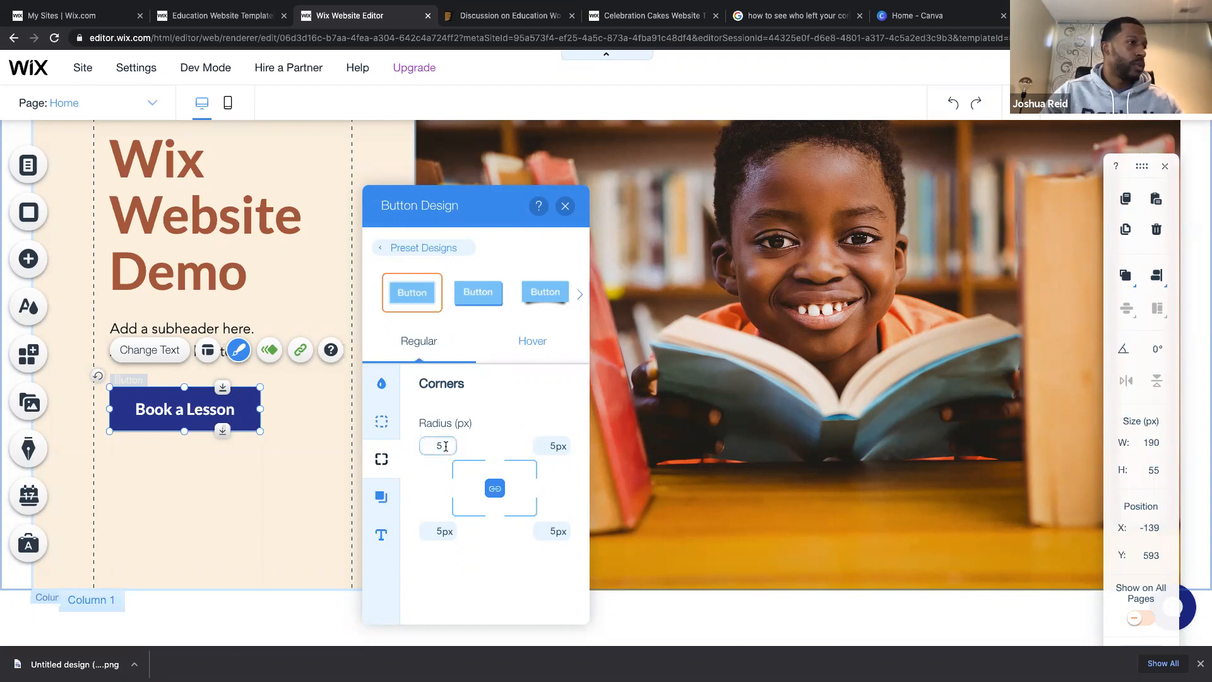
text(25)
key(Return)
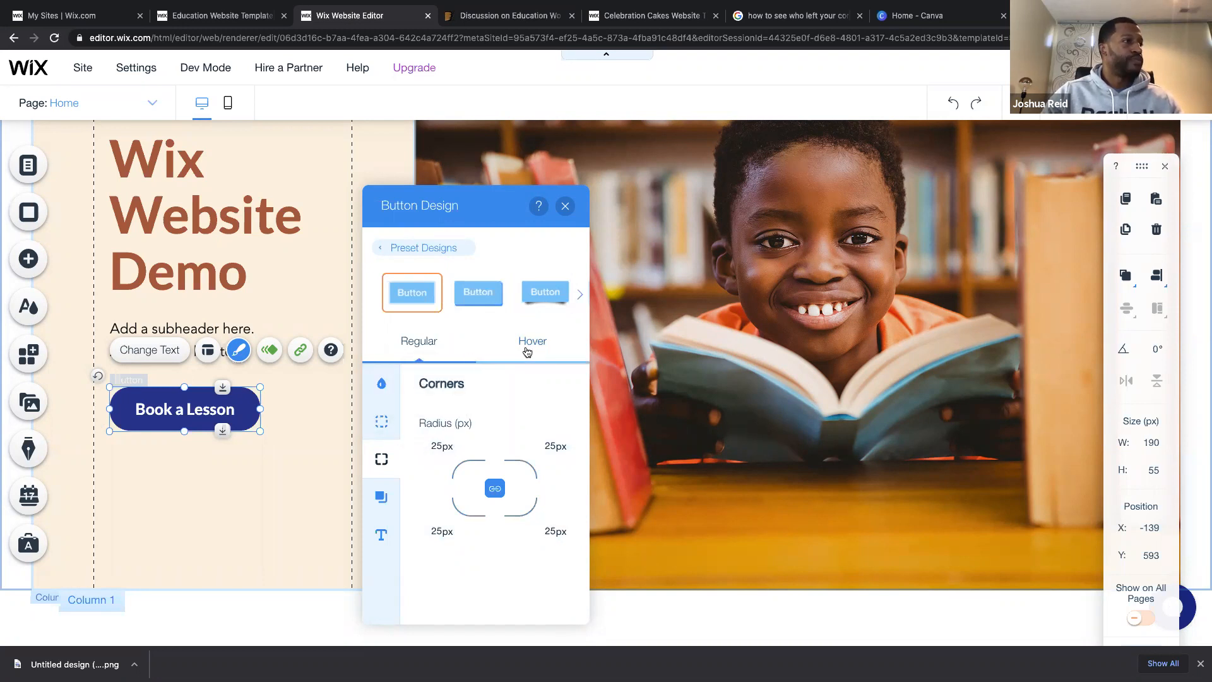
Check the button's fill color and opacity settings for the regular and hover states, and close the design settings.
click(380, 383)
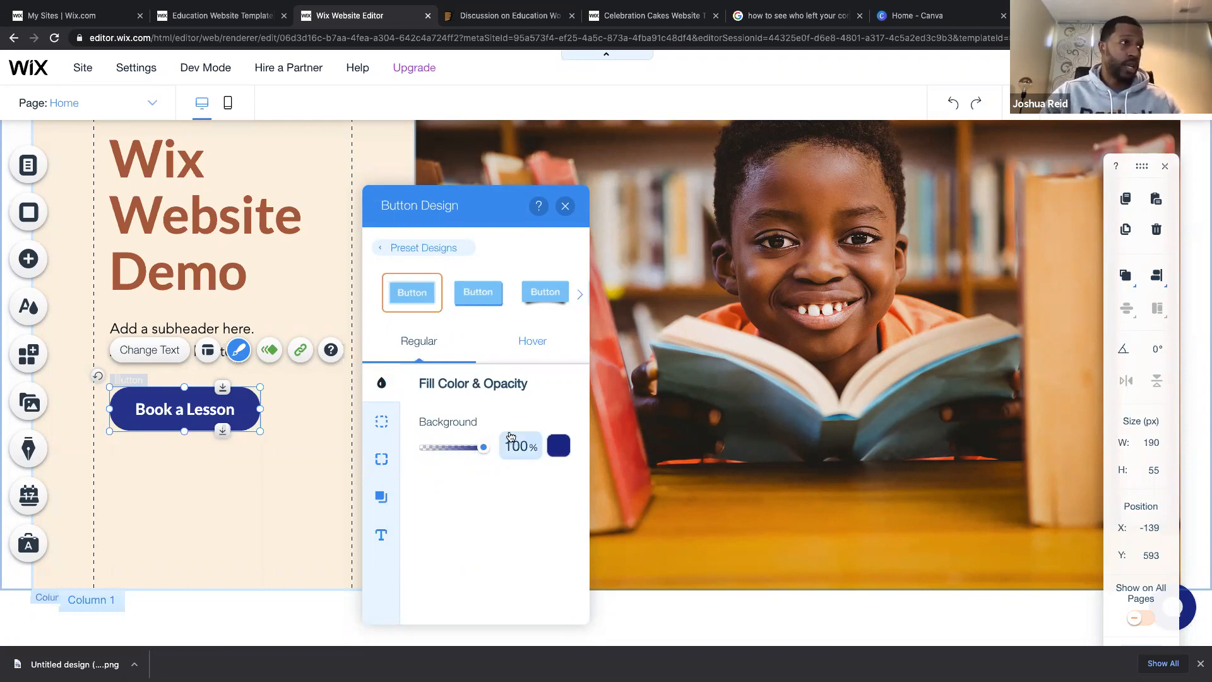
click(532, 350)
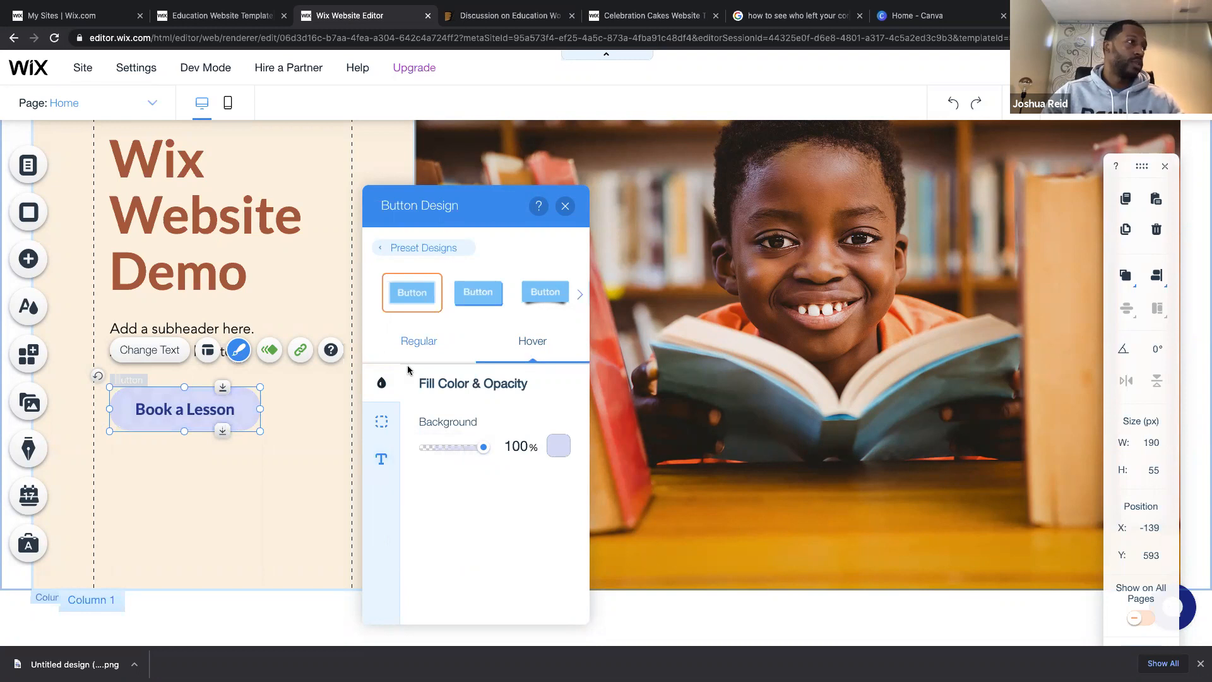
click(418, 344)
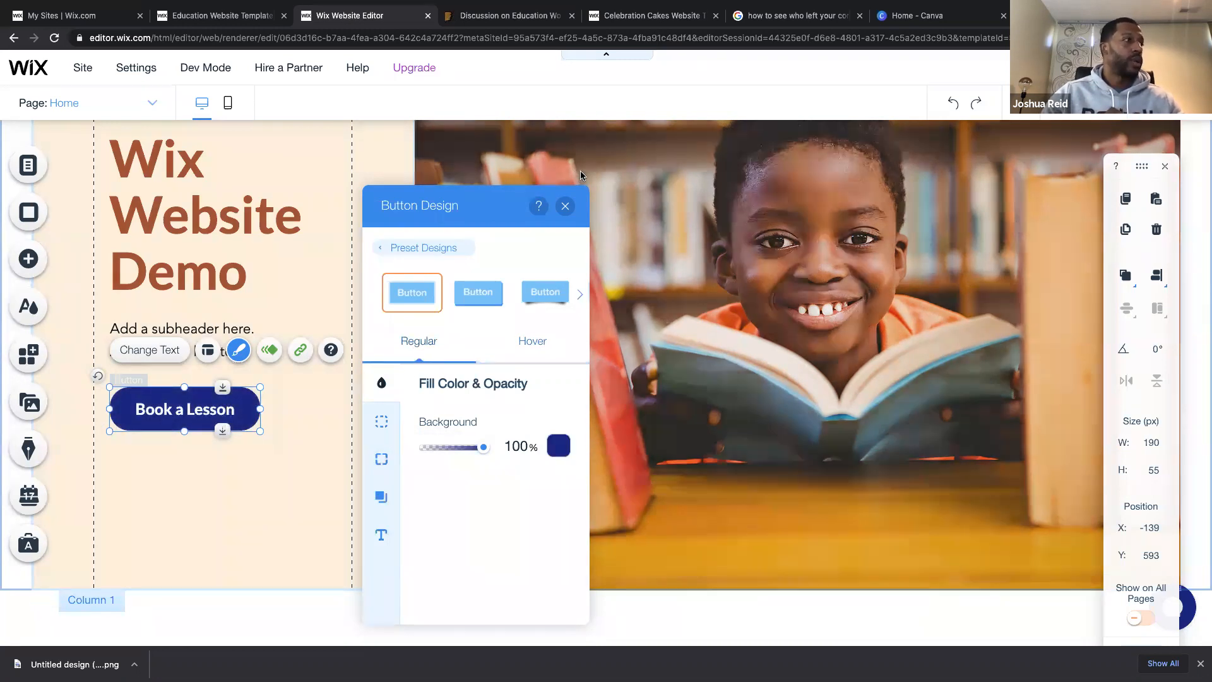
click(565, 207)
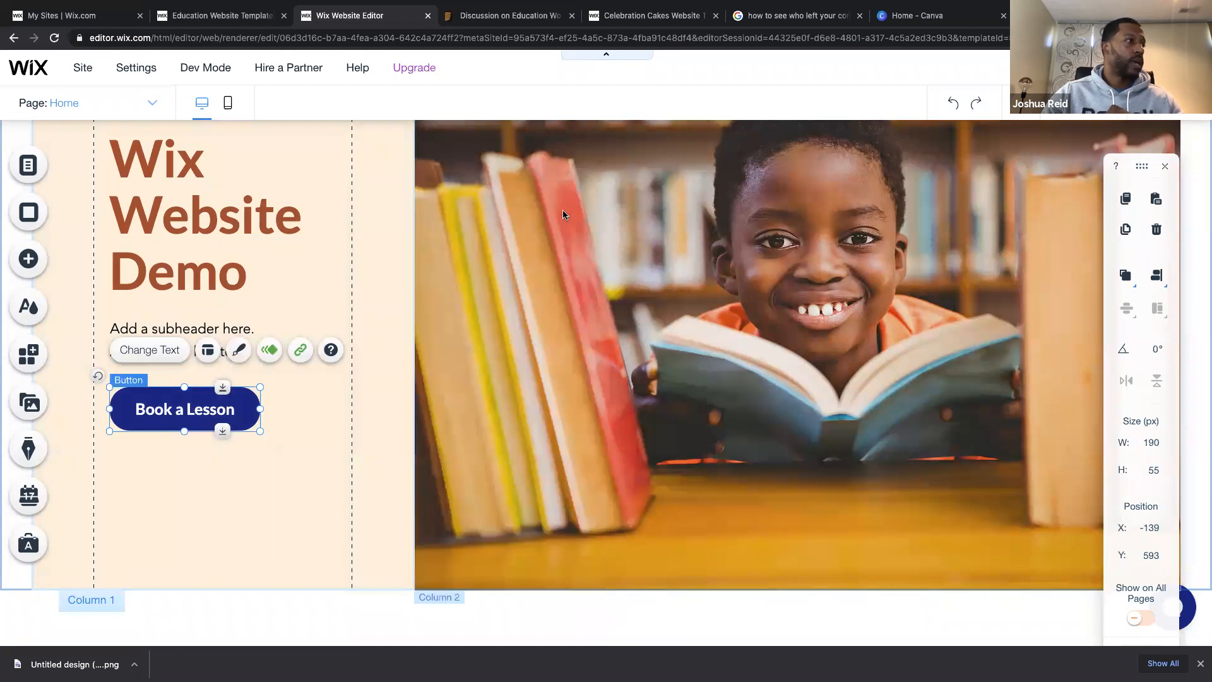
Preview the site to check the hero section and the button's hover effect, and return to editing.
click(1101, 67)
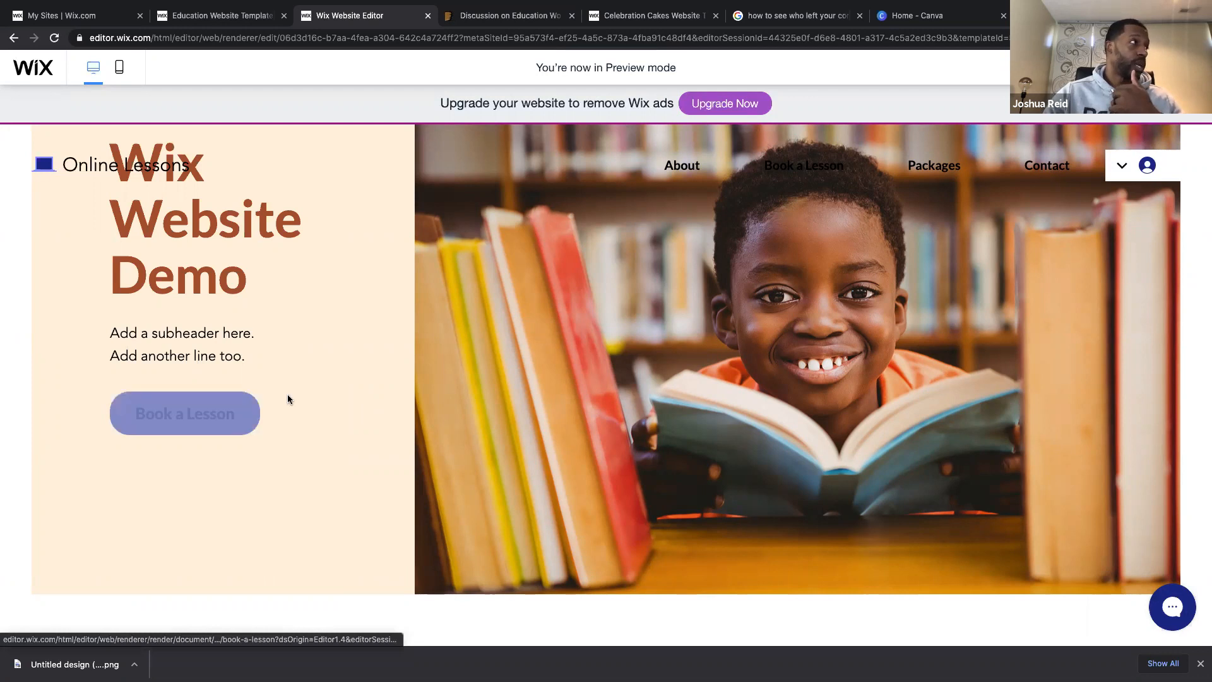
scroll(288, 399, up, 3)
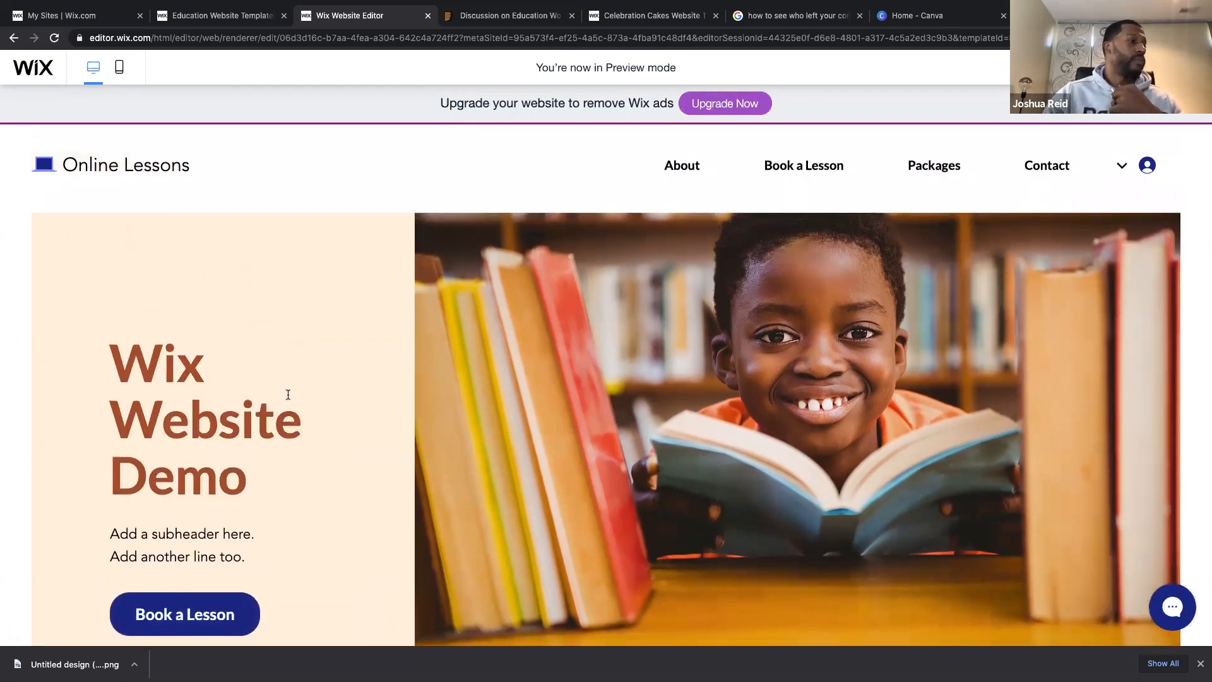
scroll(288, 394, down, 2)
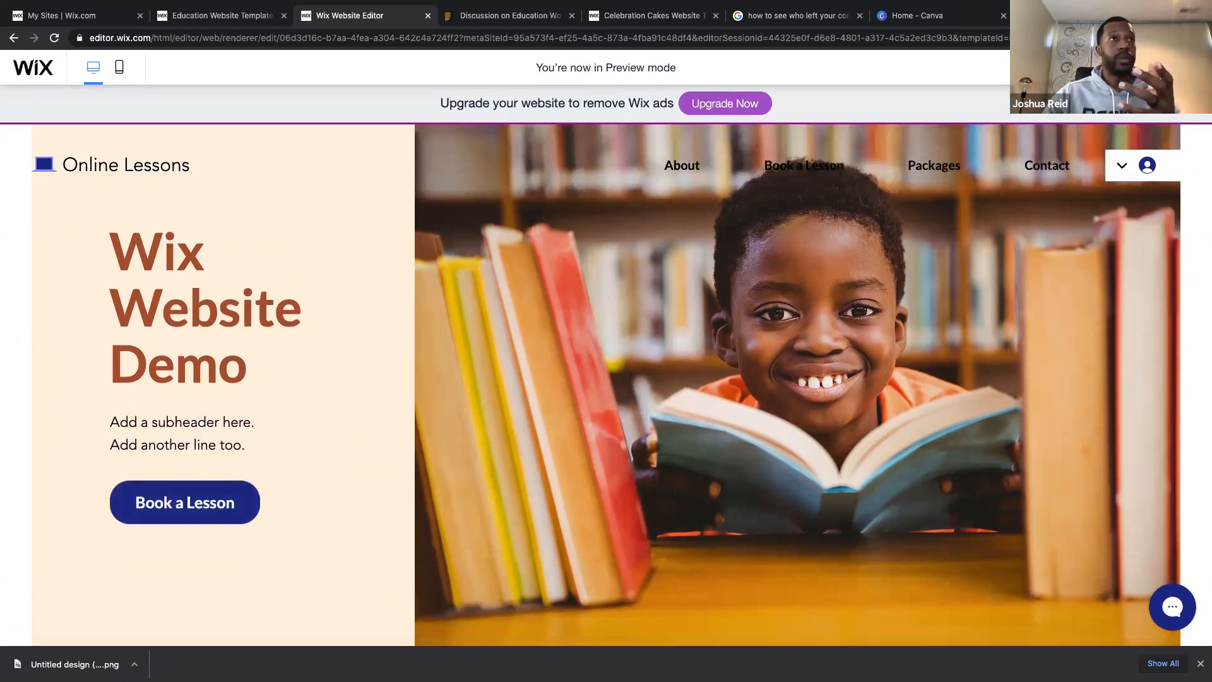
click(1090, 68)
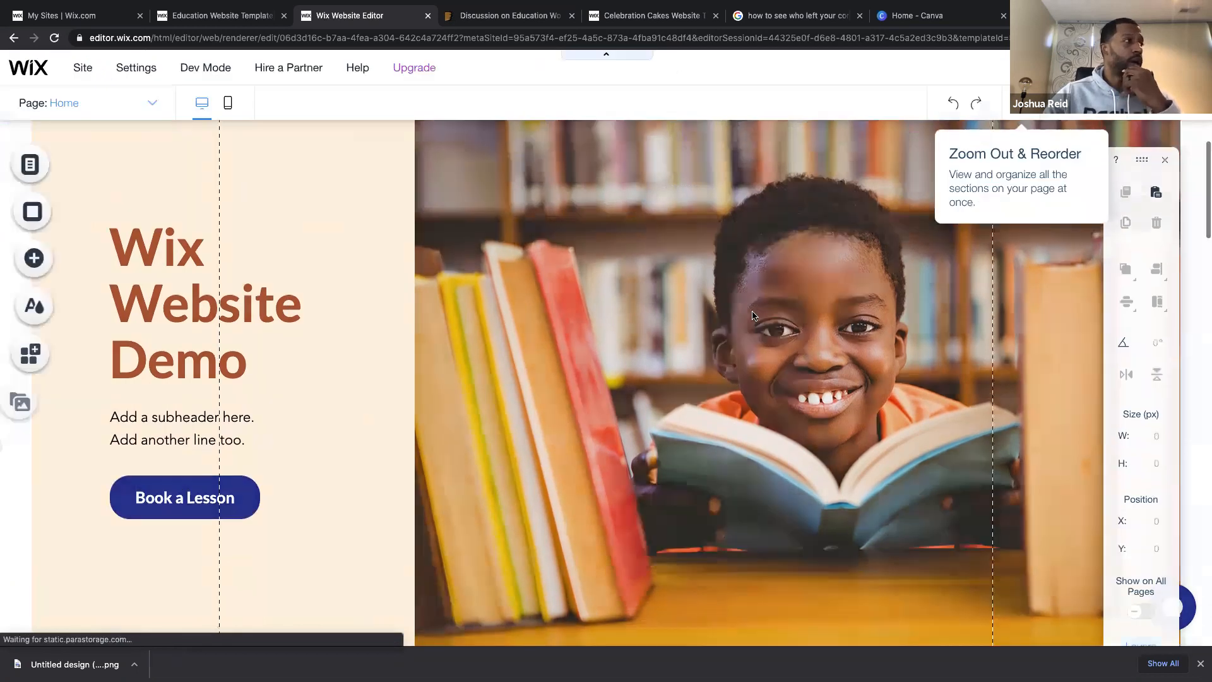
Review the "Book a Lesson" button's preset designs and its customization options again without changing anything.
click(170, 499)
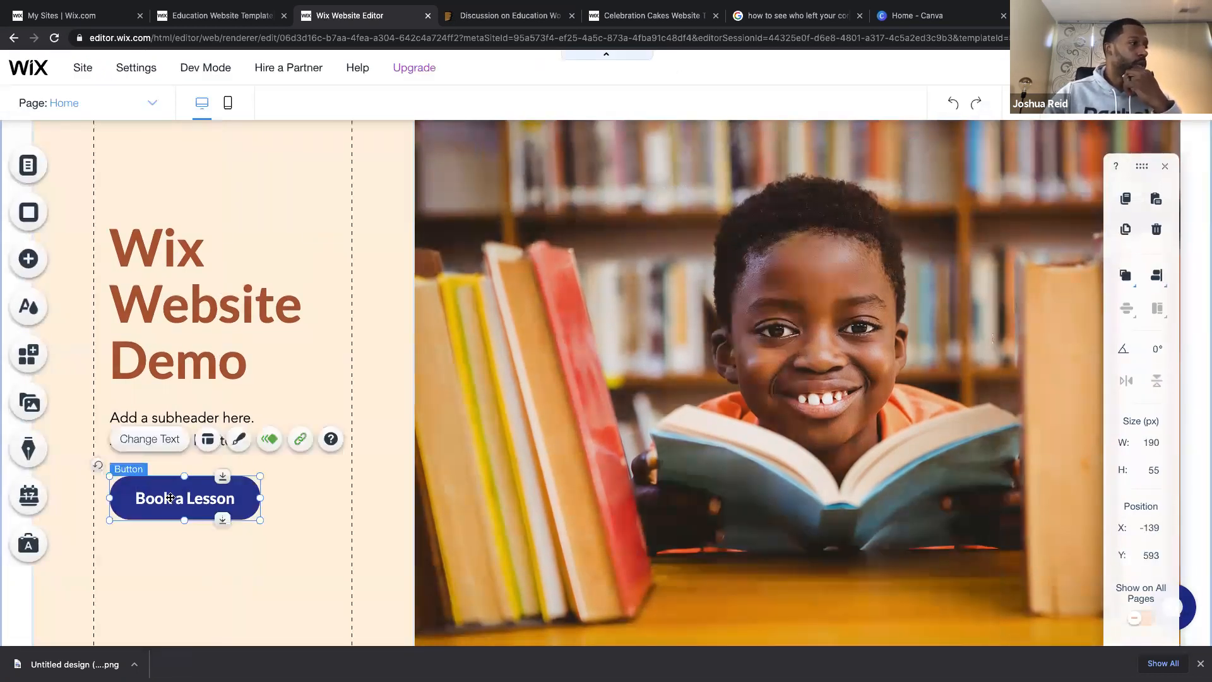
click(239, 440)
scroll(400, 410, down, 2)
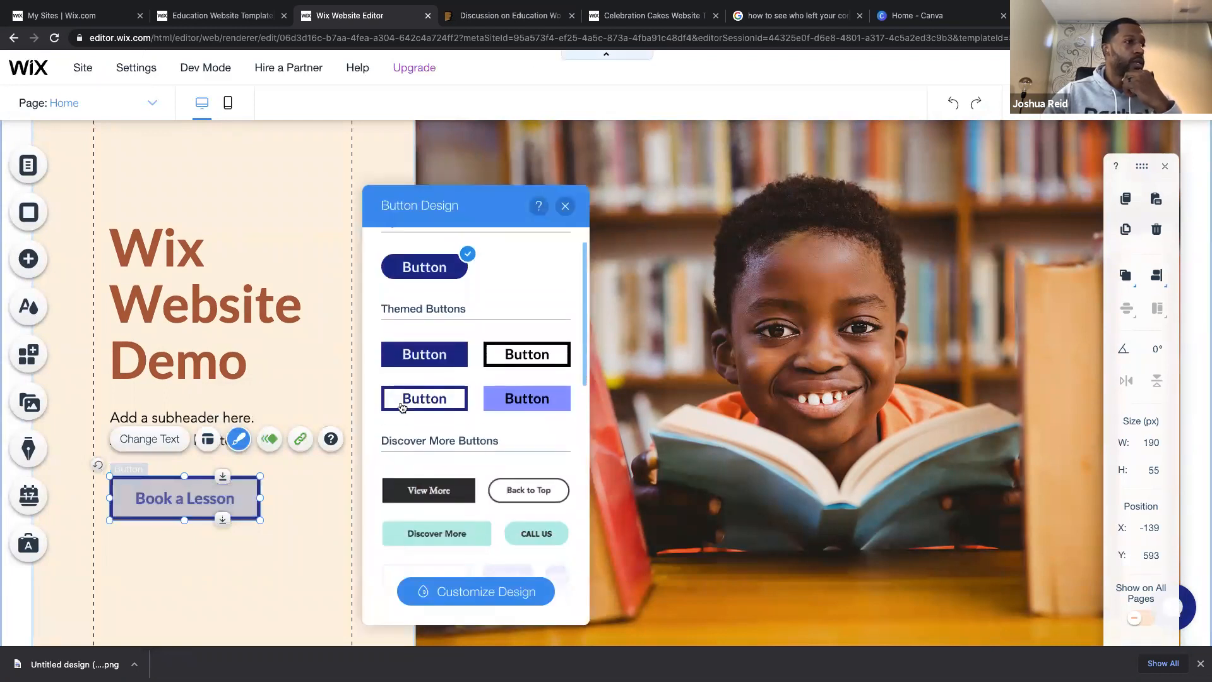
scroll(402, 407, down, 1)
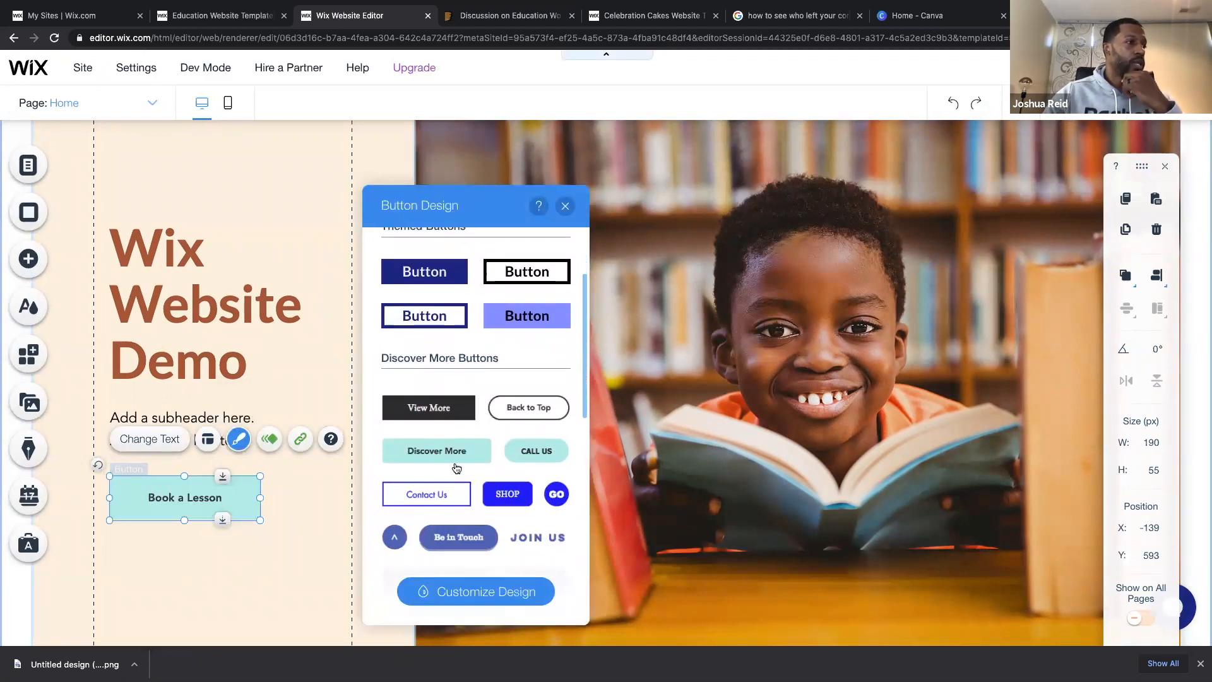
scroll(496, 502, down, 2)
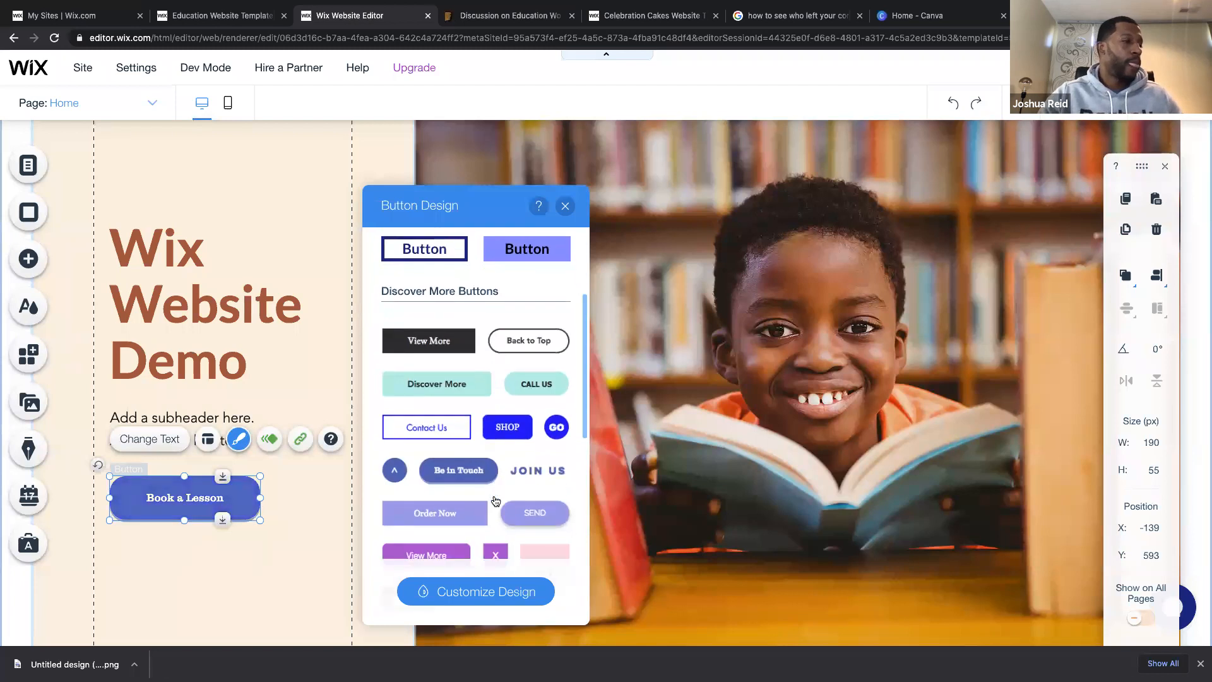
scroll(530, 477, down, 1)
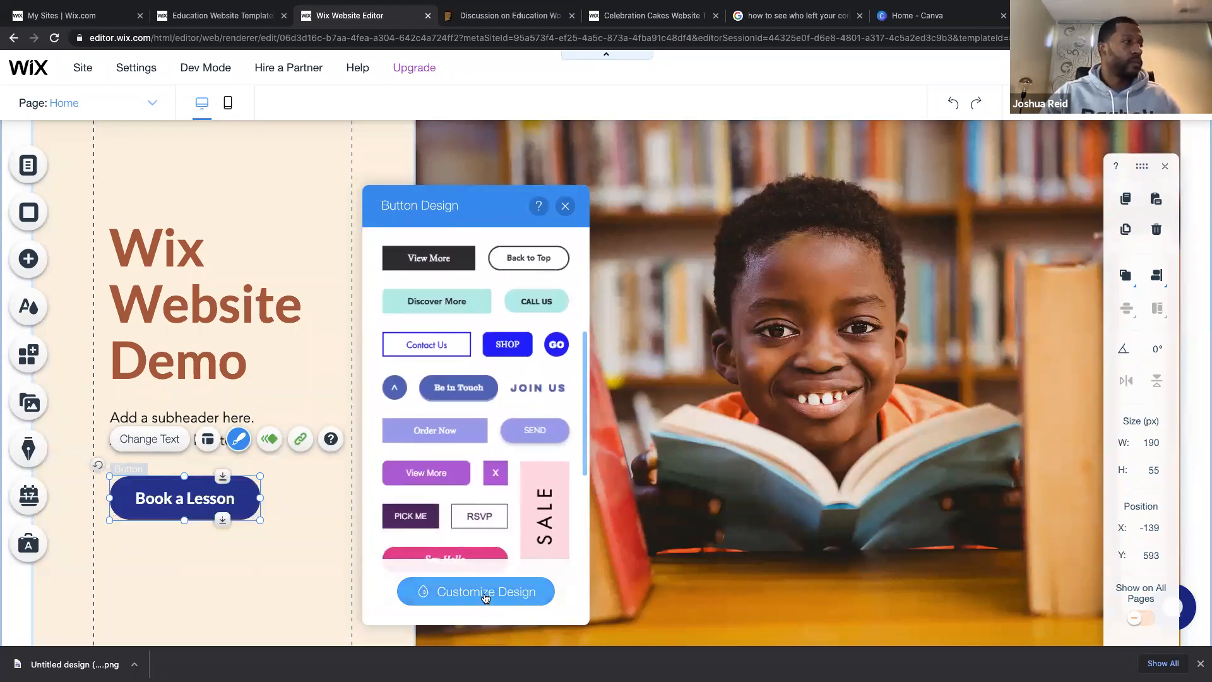
click(485, 597)
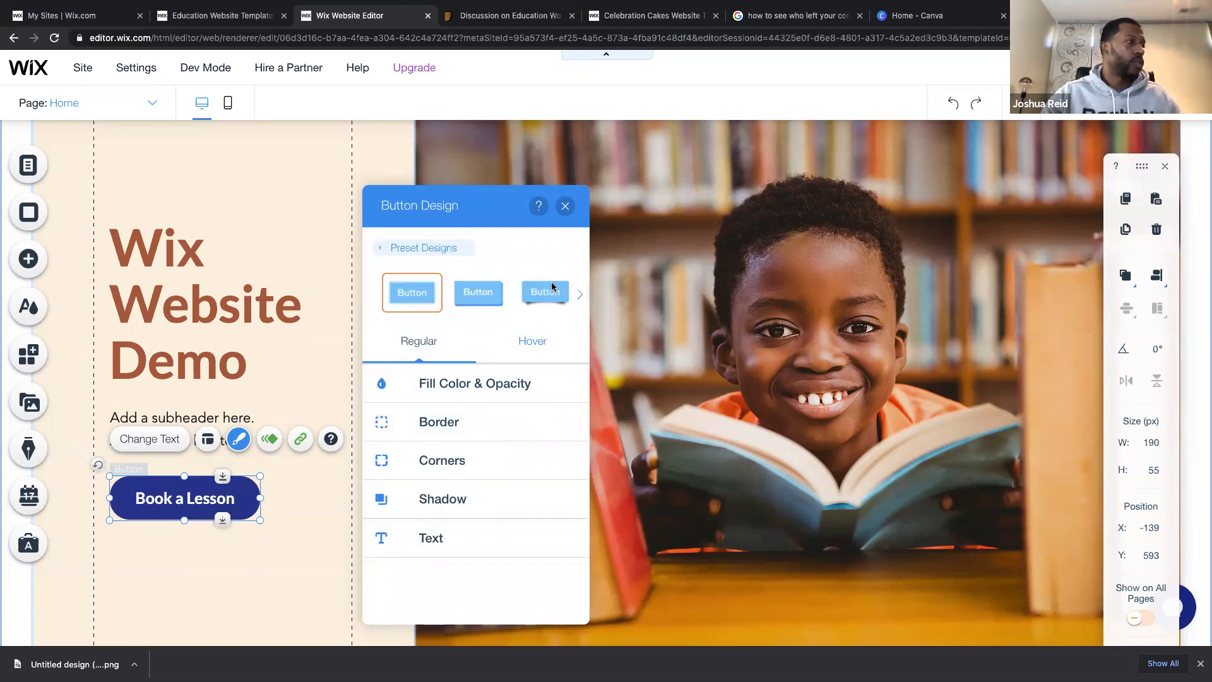
click(564, 207)
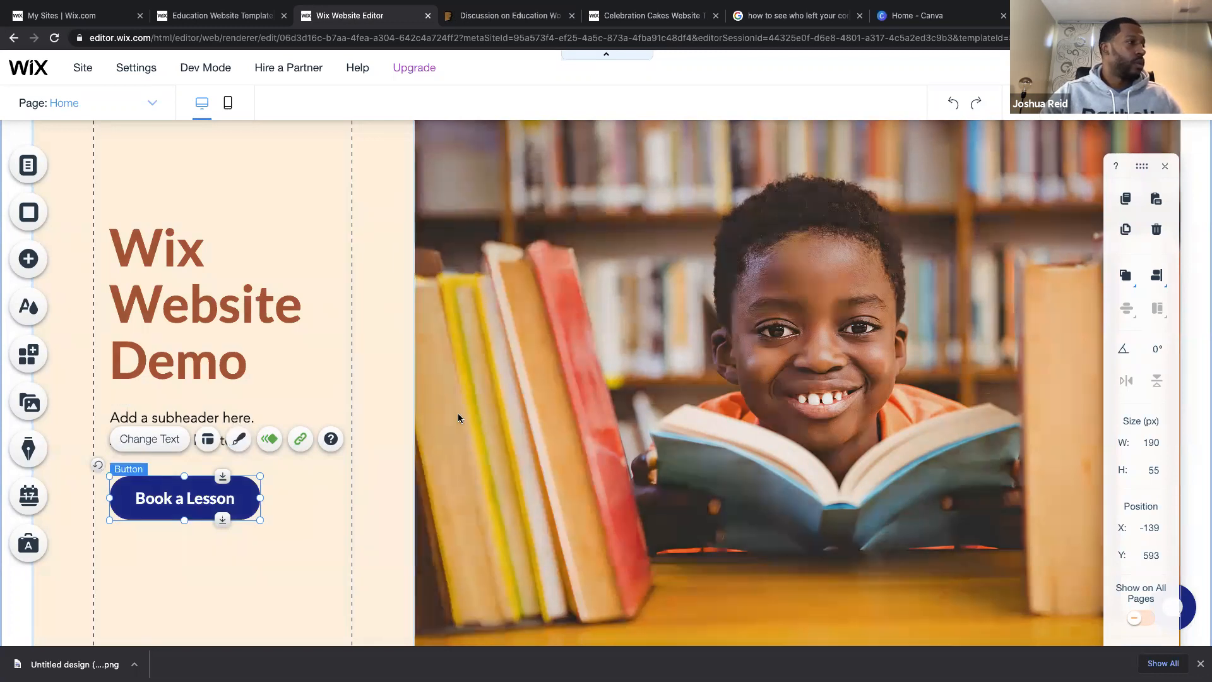
Look over the hero section, switch to Canva to view the source image design, and return to the Wix editor.
scroll(458, 418, down, 2)
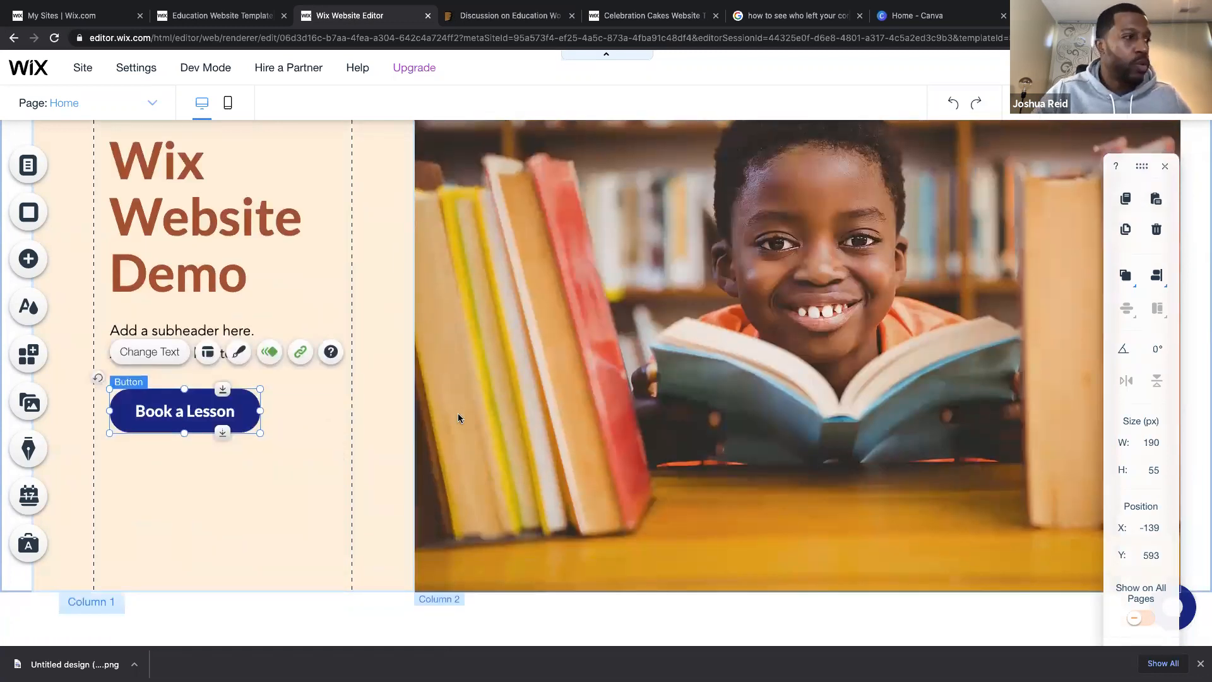
scroll(404, 442, down, 1)
scroll(352, 480, up, 2)
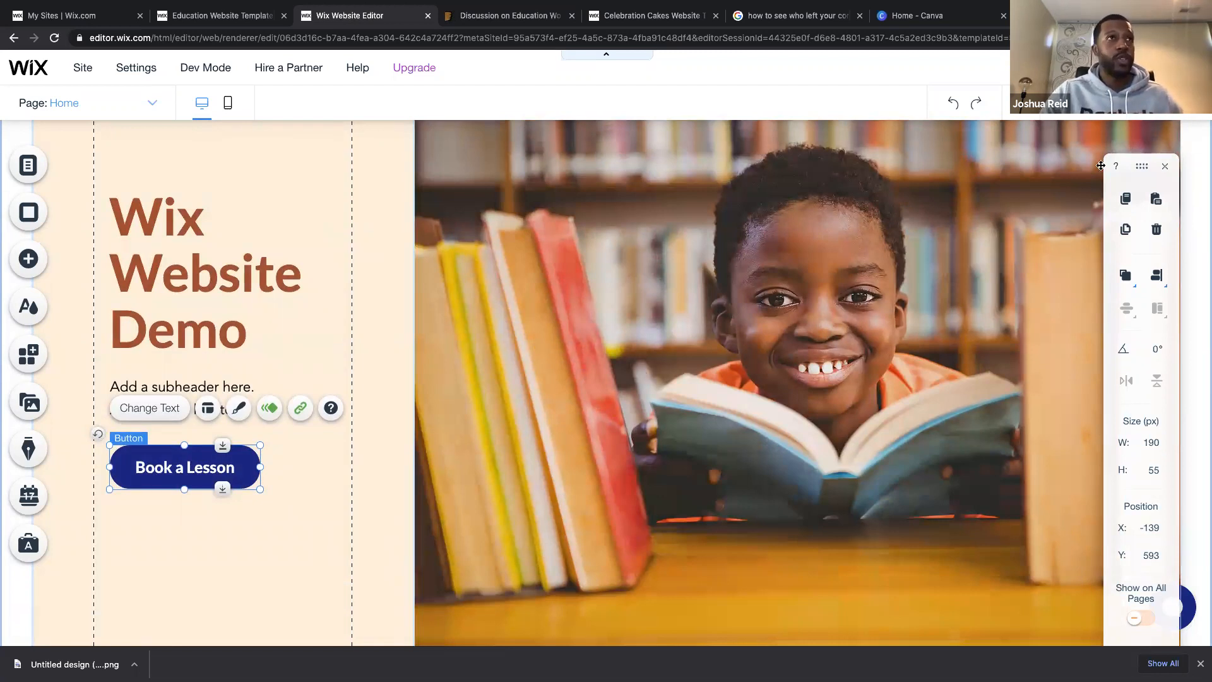
click(1068, 16)
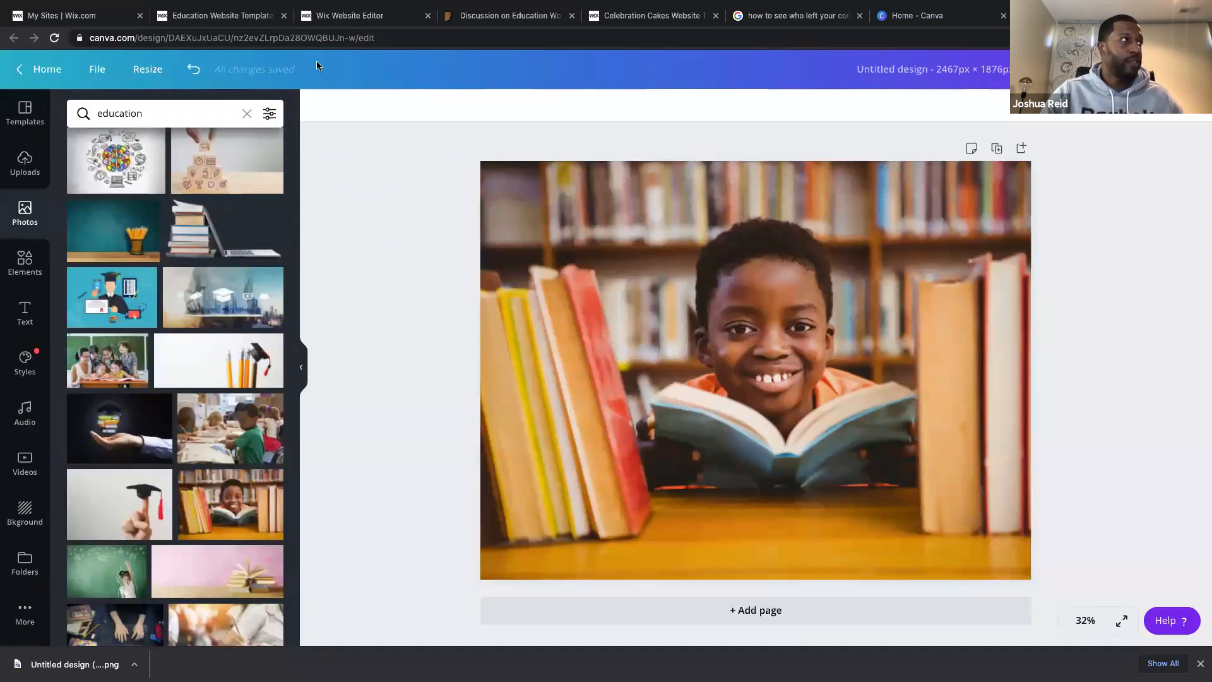
click(331, 24)
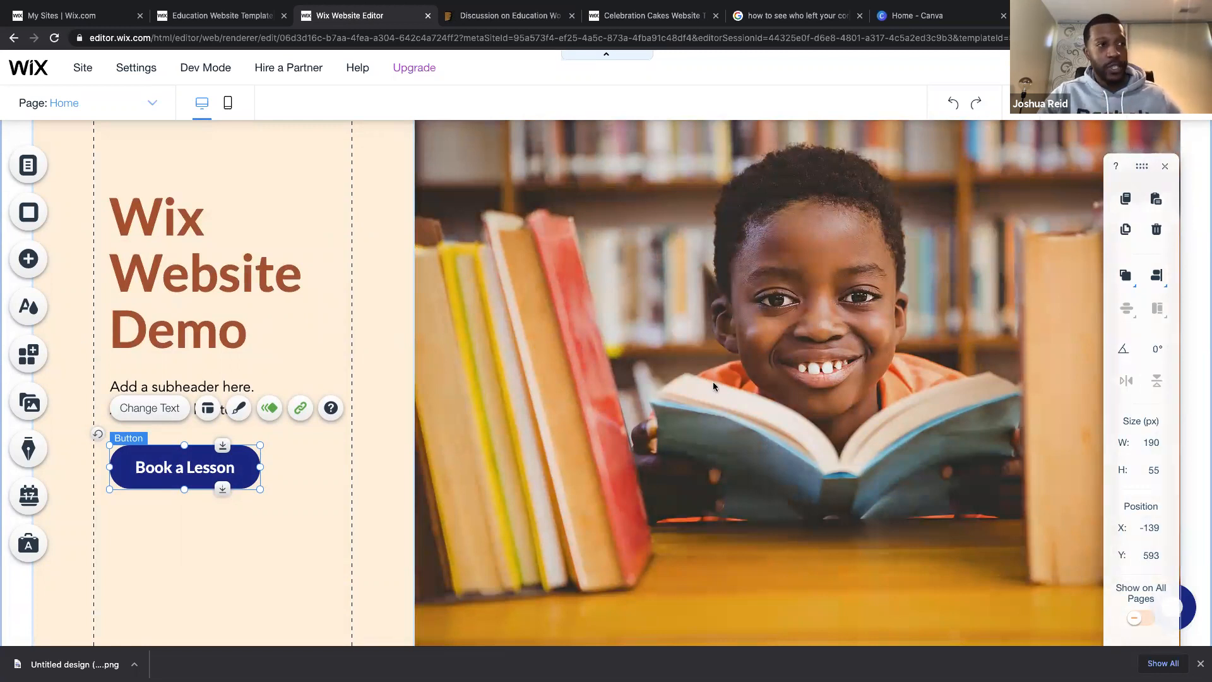
Open the hero column's background image in Photo Studio and check its pixel size in the crop and resize settings.
click(849, 335)
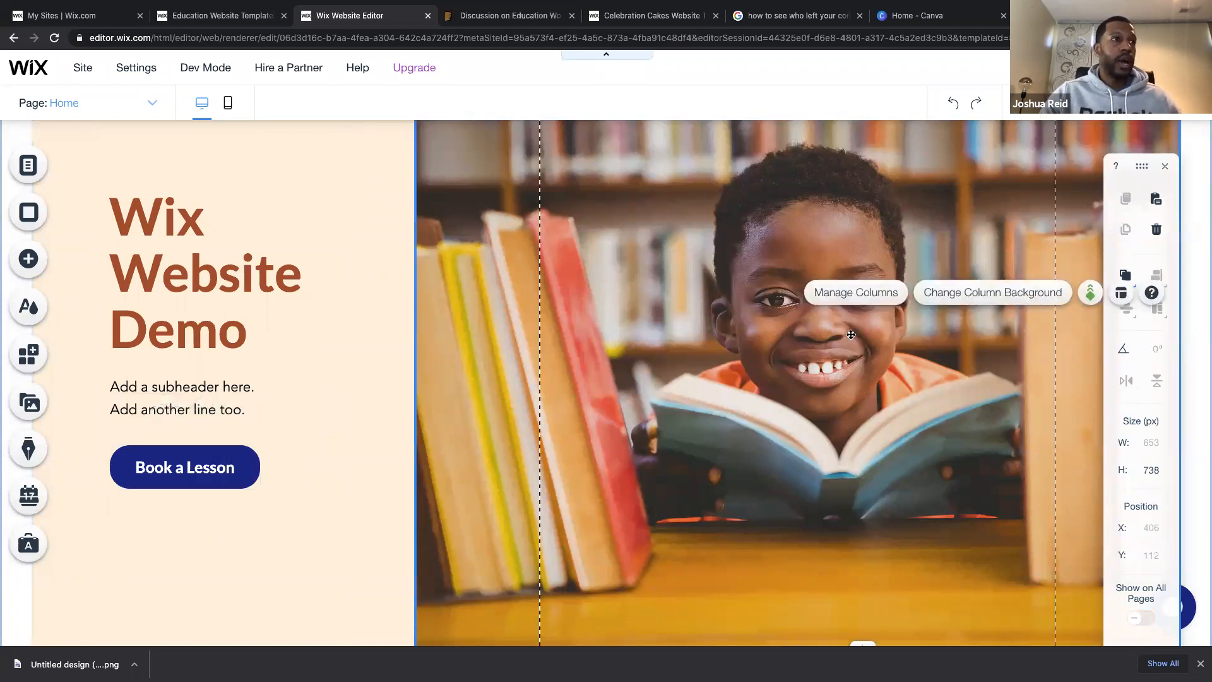
click(948, 291)
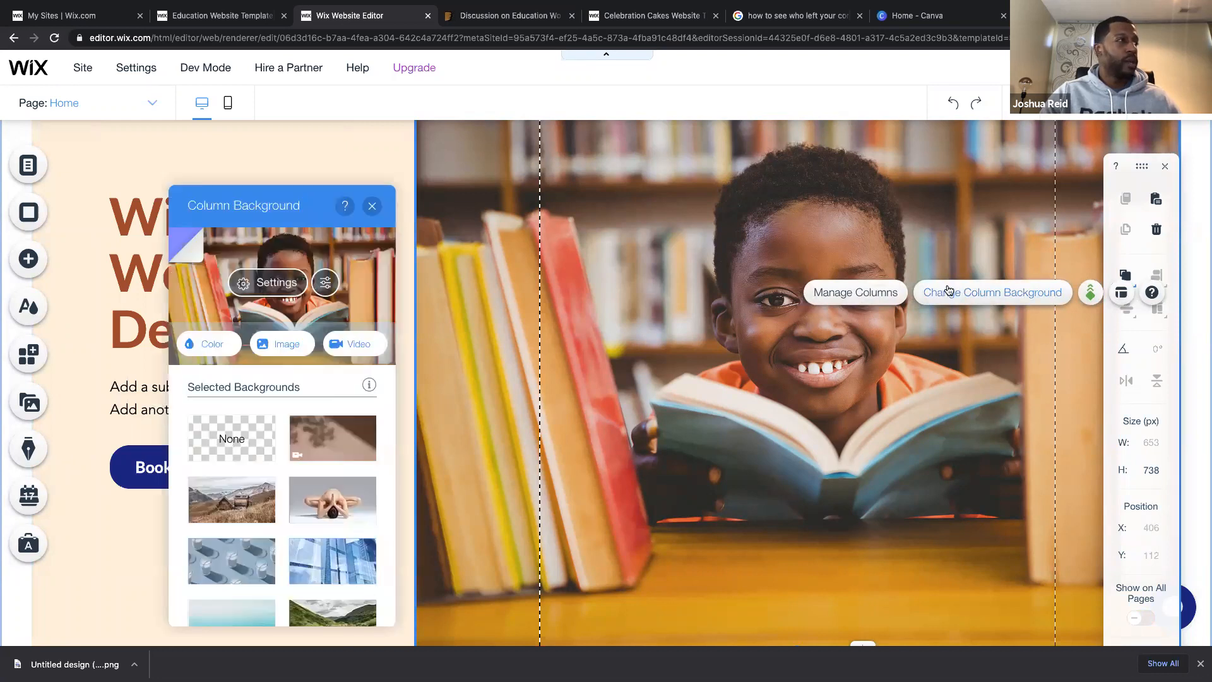
click(327, 286)
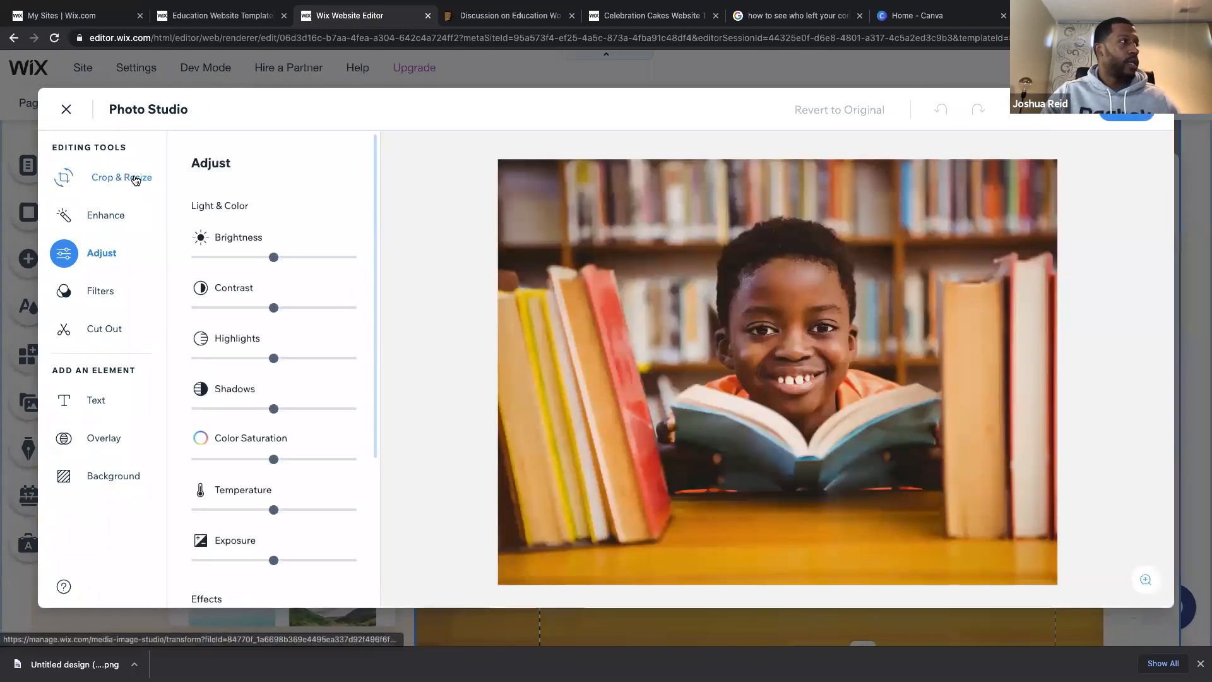
click(139, 178)
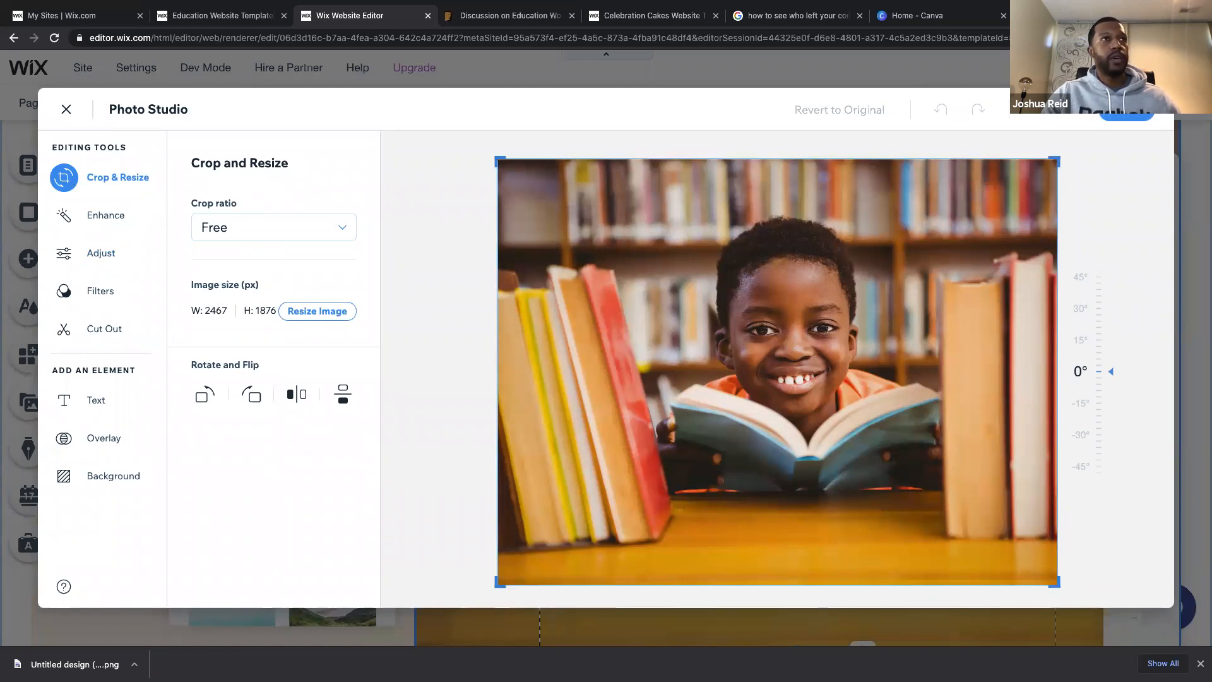
Switch to Canva and enter a custom design size of 2467 x 1876 px, checking the image dimensions in the Wix editor.
click(1072, 15)
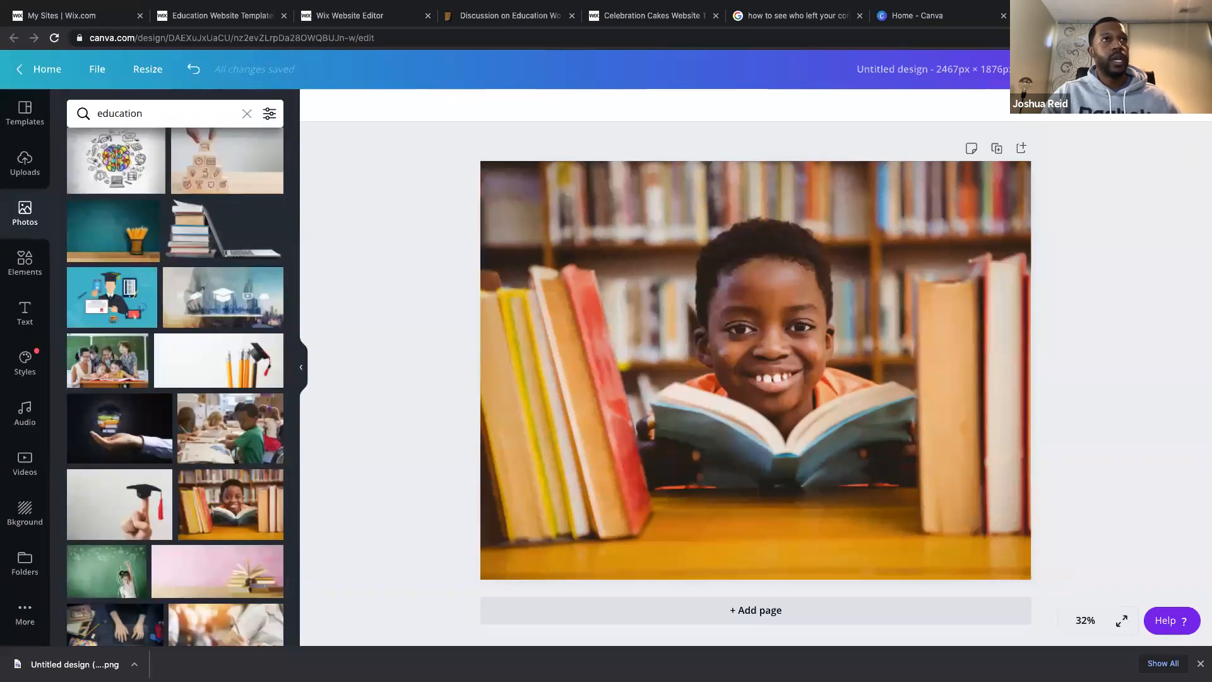
click(40, 70)
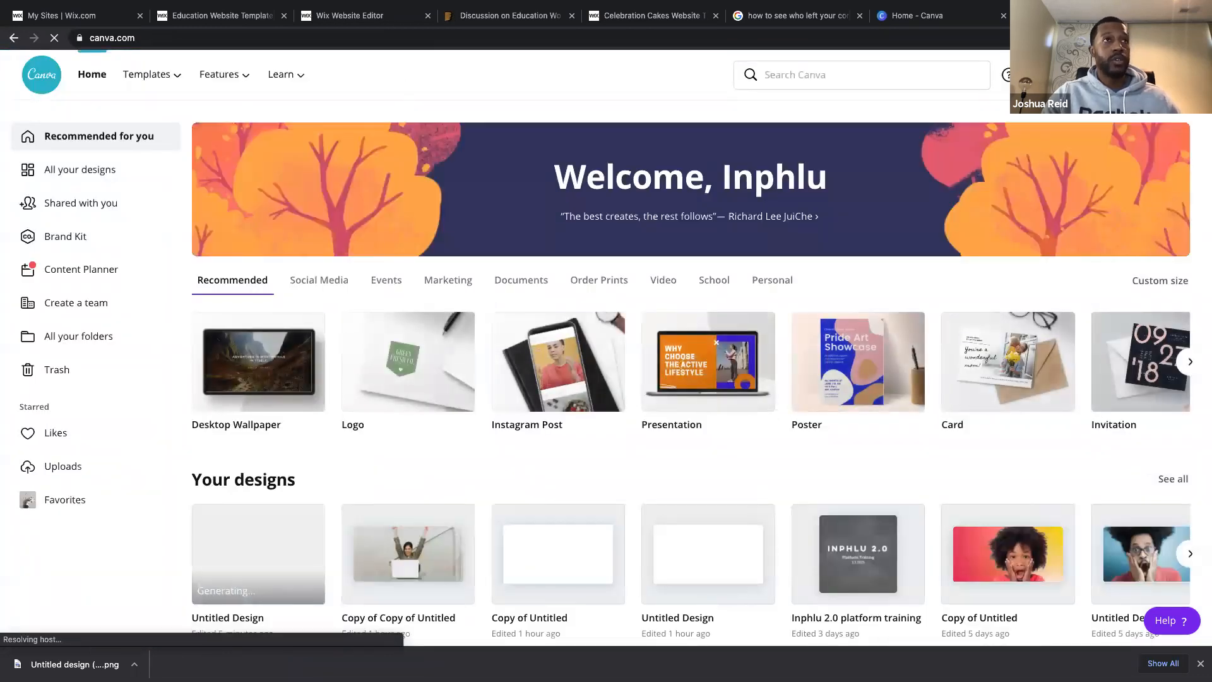
click(1100, 74)
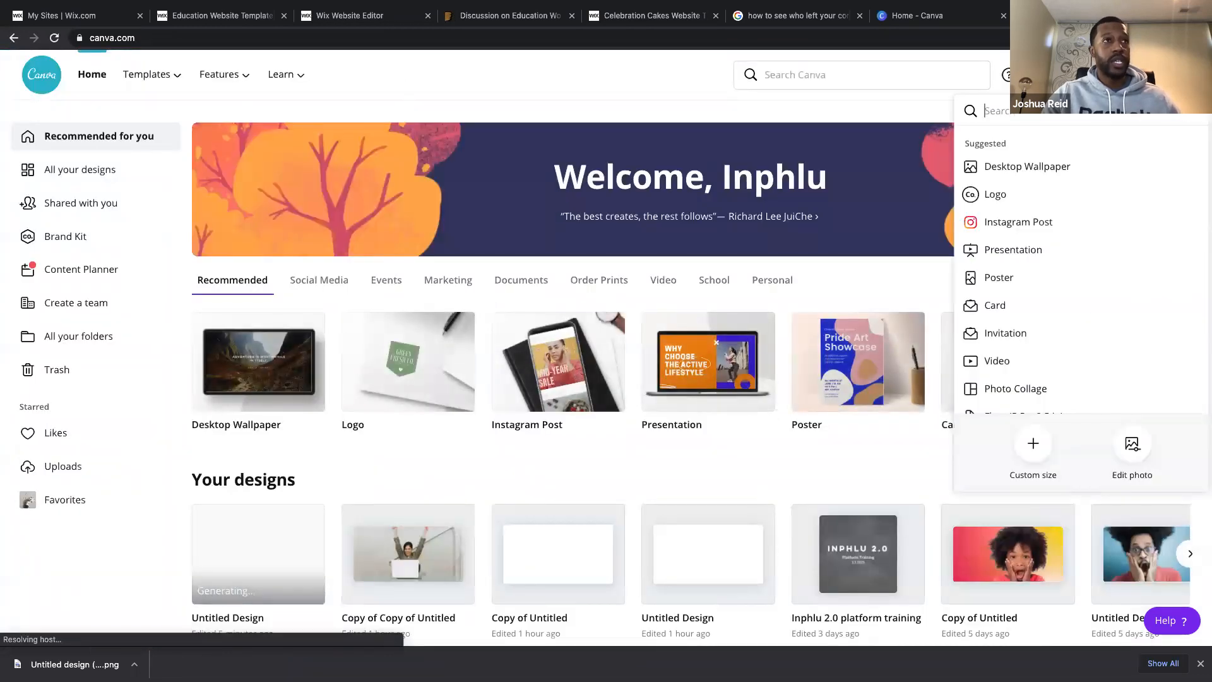
click(1040, 458)
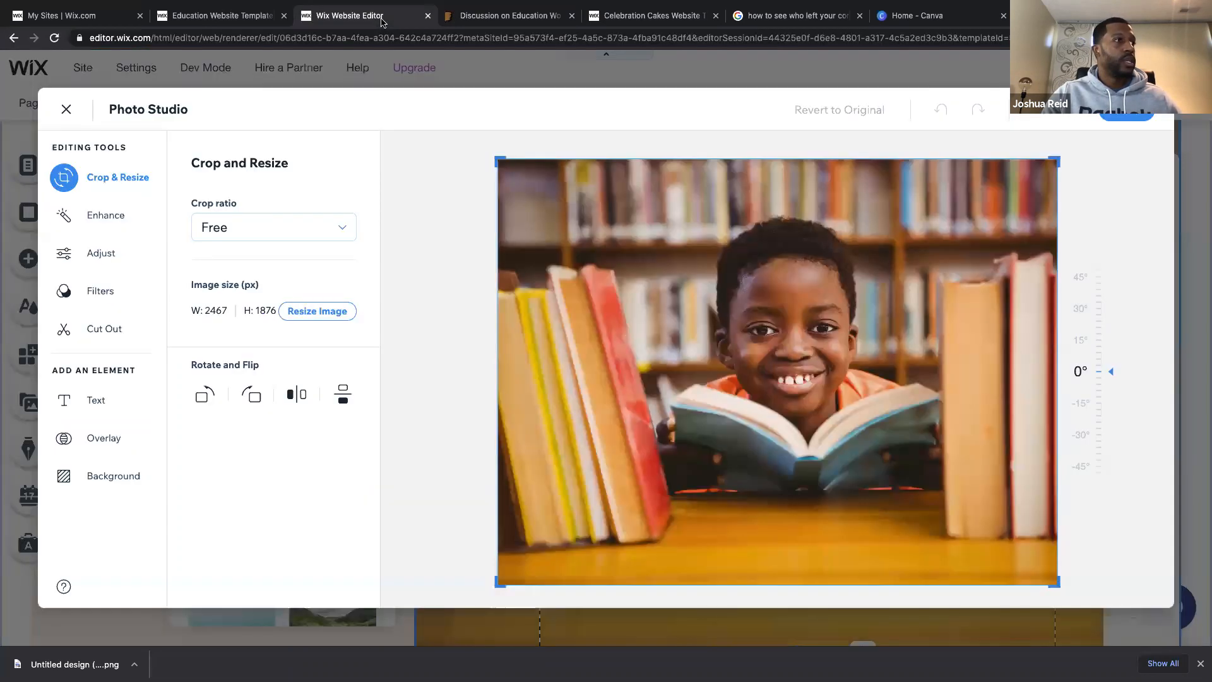
click(351, 15)
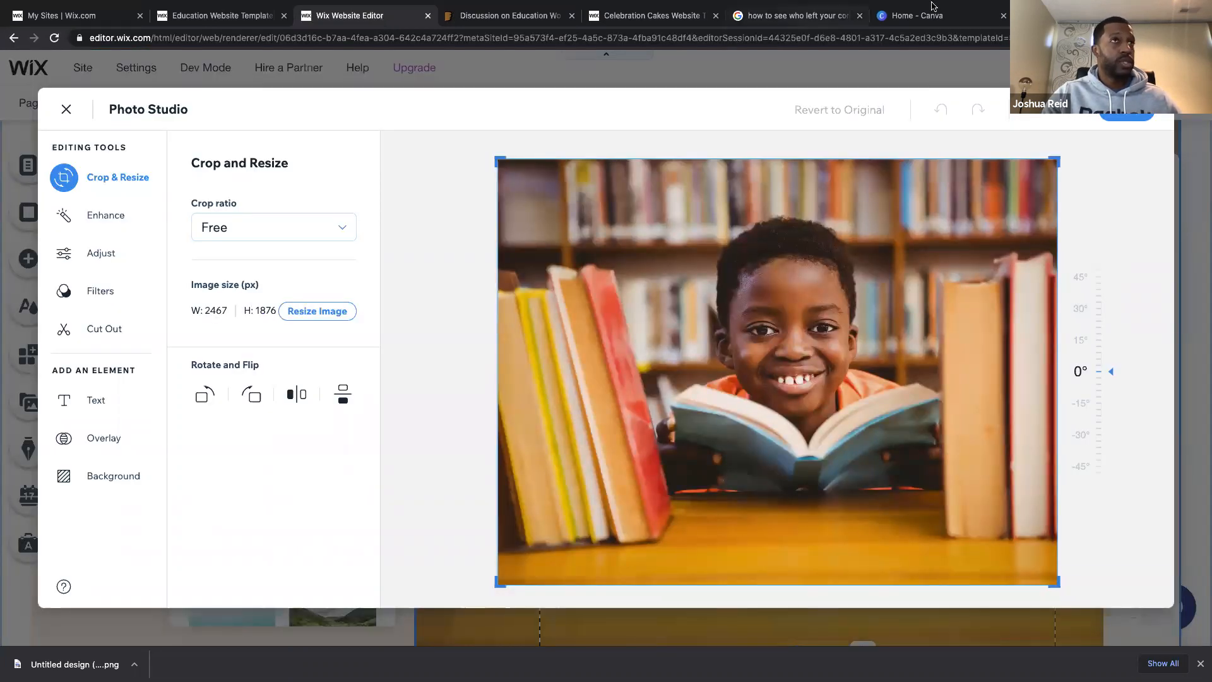
click(943, 17)
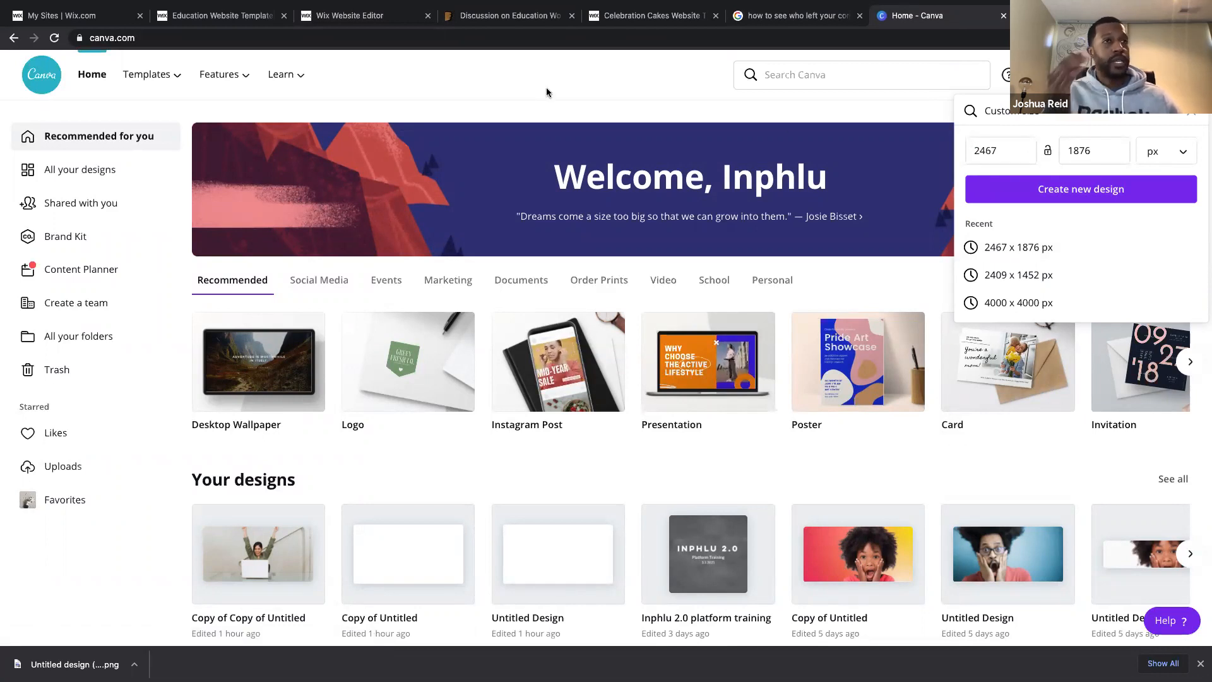
Return to the Wix editor, leave Photo Studio and close the column background settings.
click(363, 17)
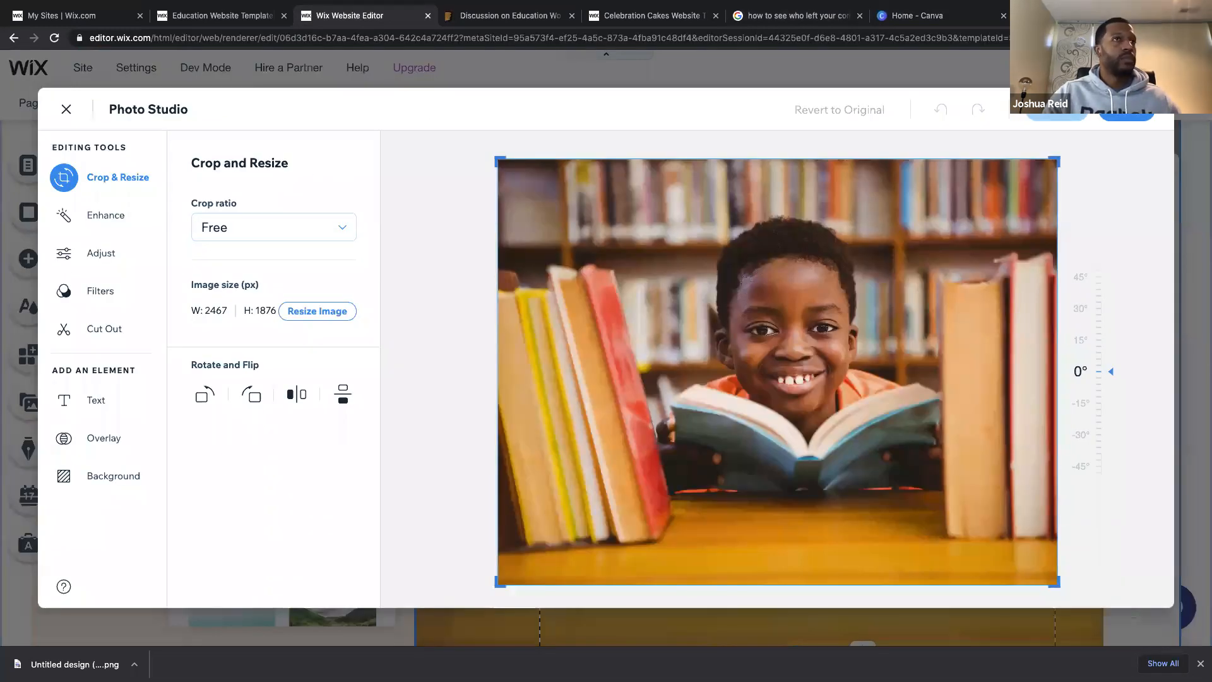
click(1127, 111)
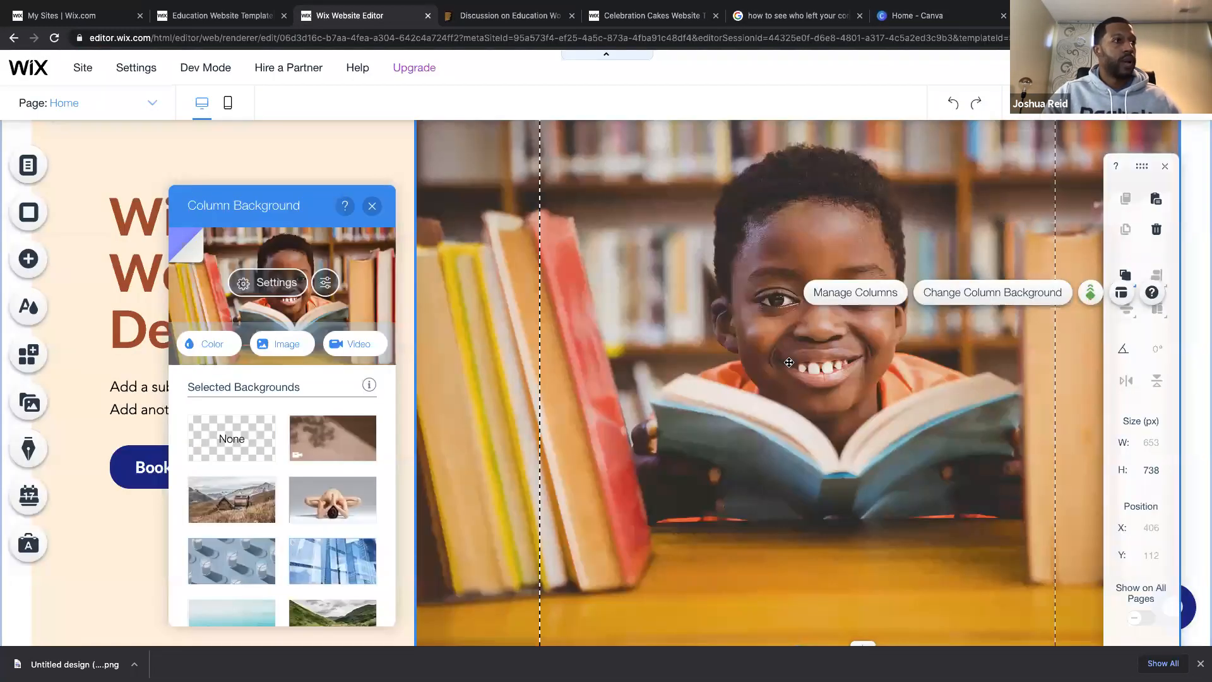
click(278, 344)
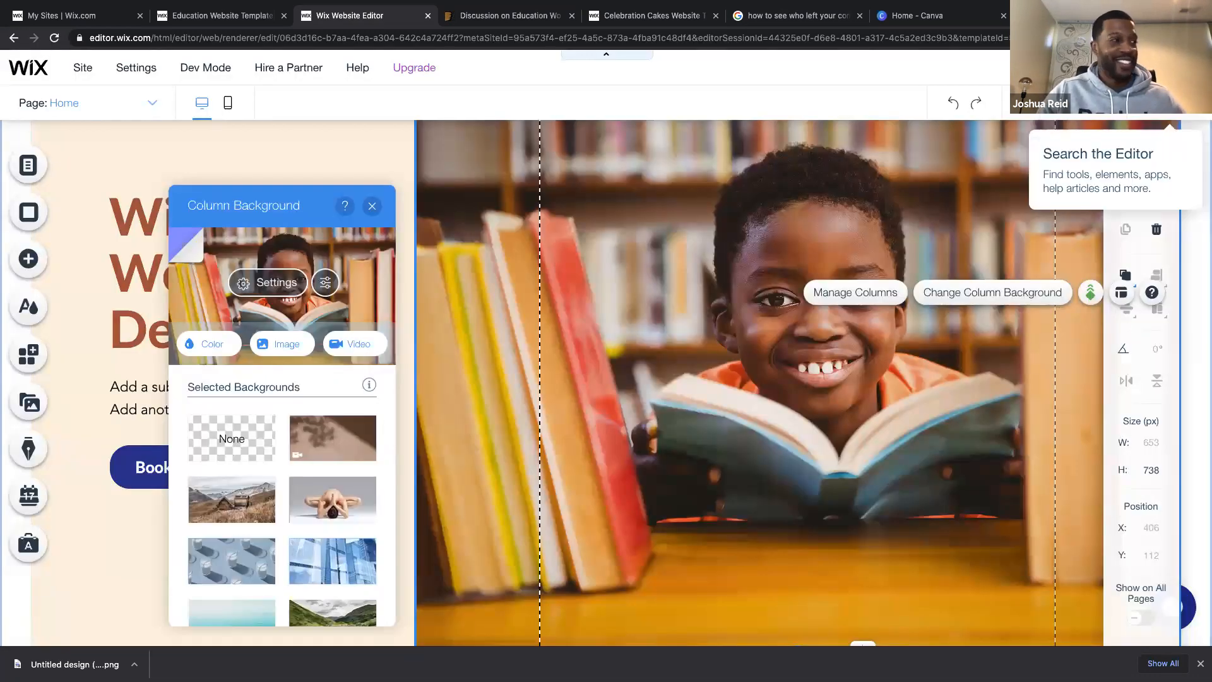
click(372, 207)
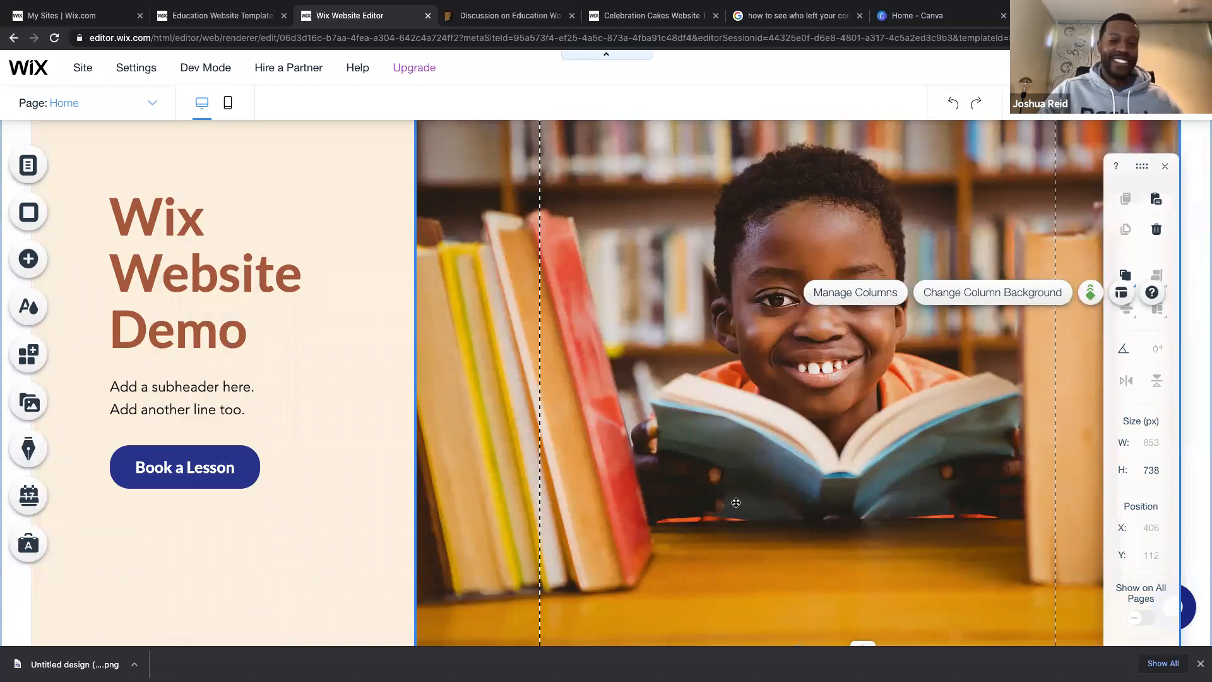
Save the site under the free Wix.com domain with the site name "my-site".
scroll(736, 502, down, 2)
scroll(736, 503, down, 1)
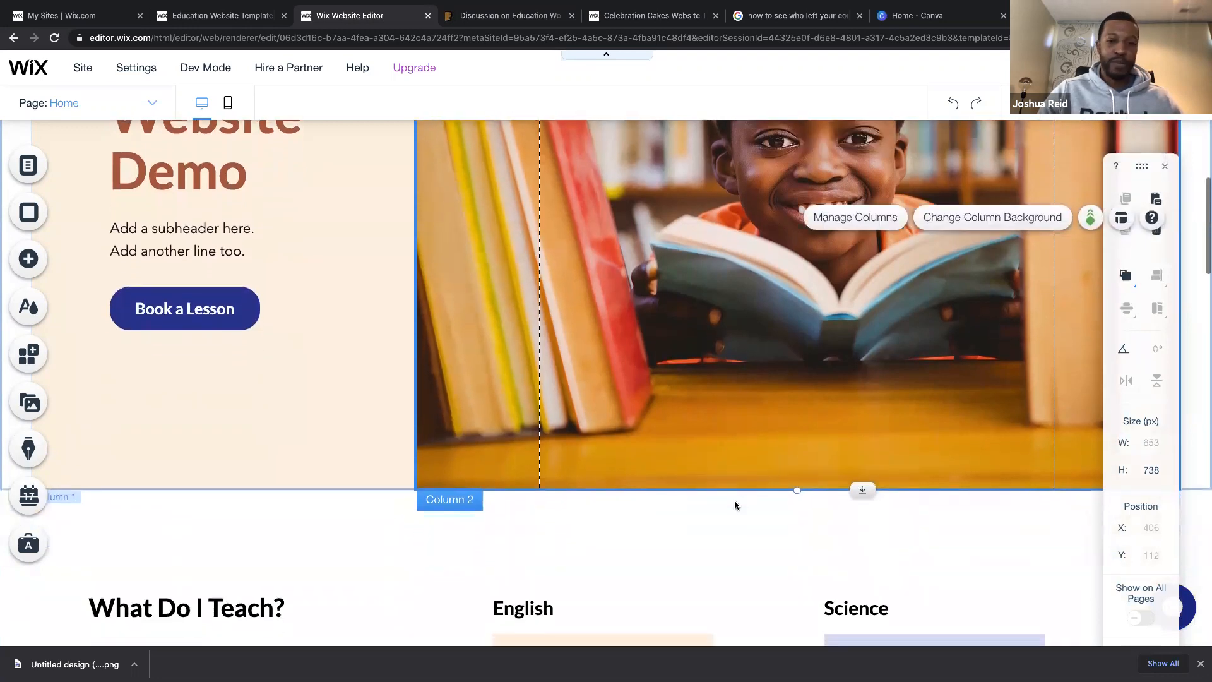
scroll(735, 505, down, 1)
scroll(734, 505, down, 4)
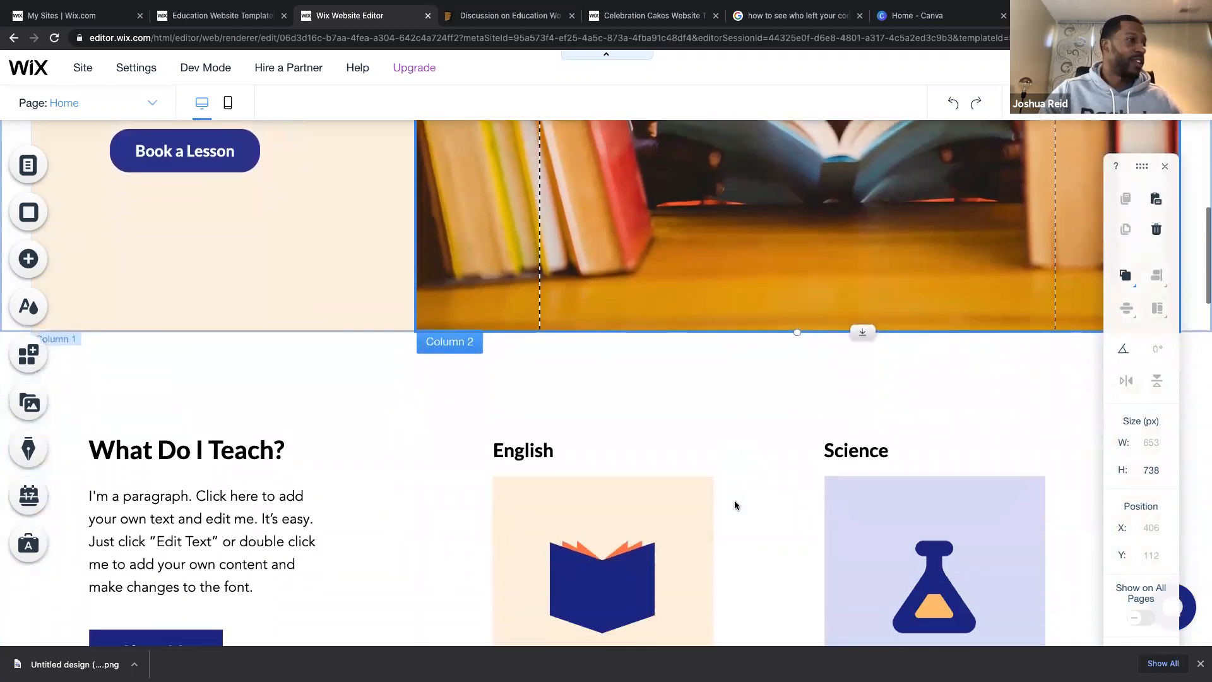
scroll(734, 505, down, 3)
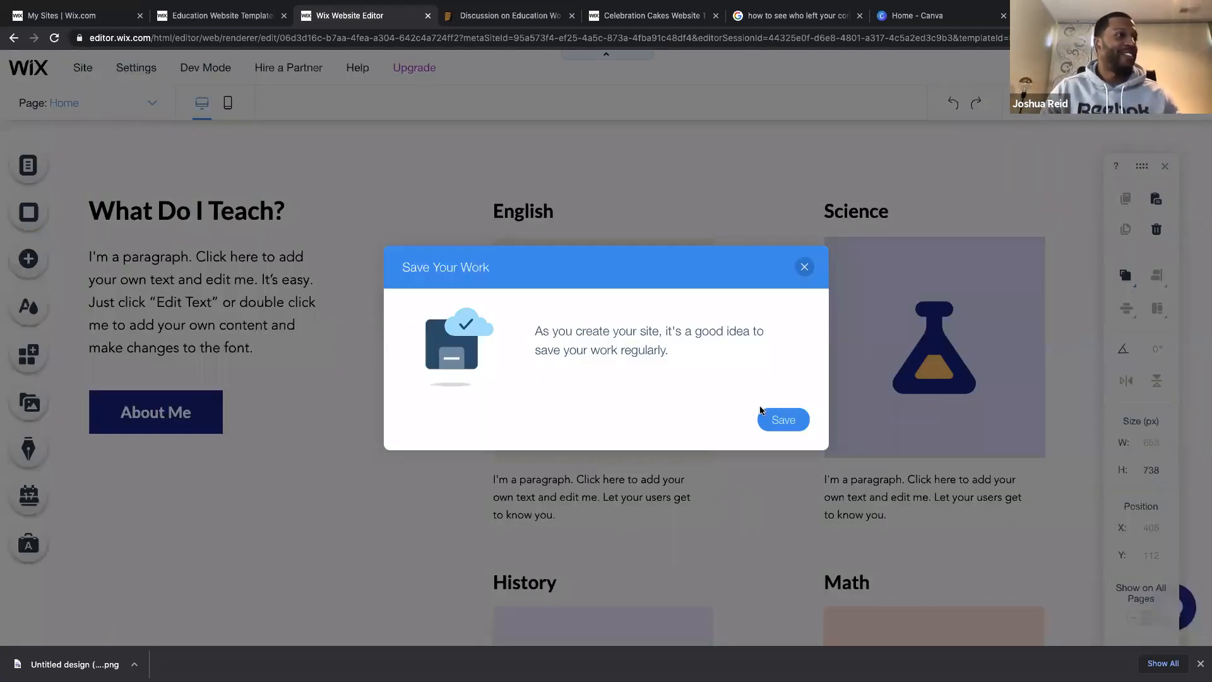
click(783, 420)
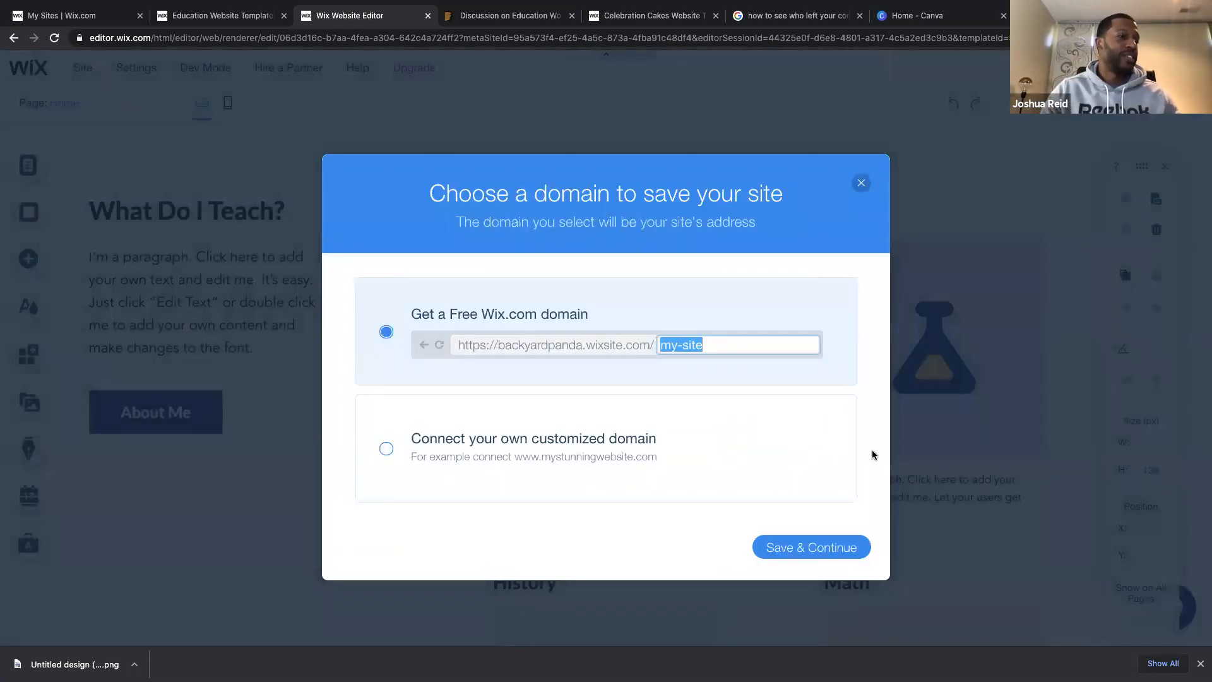
click(811, 547)
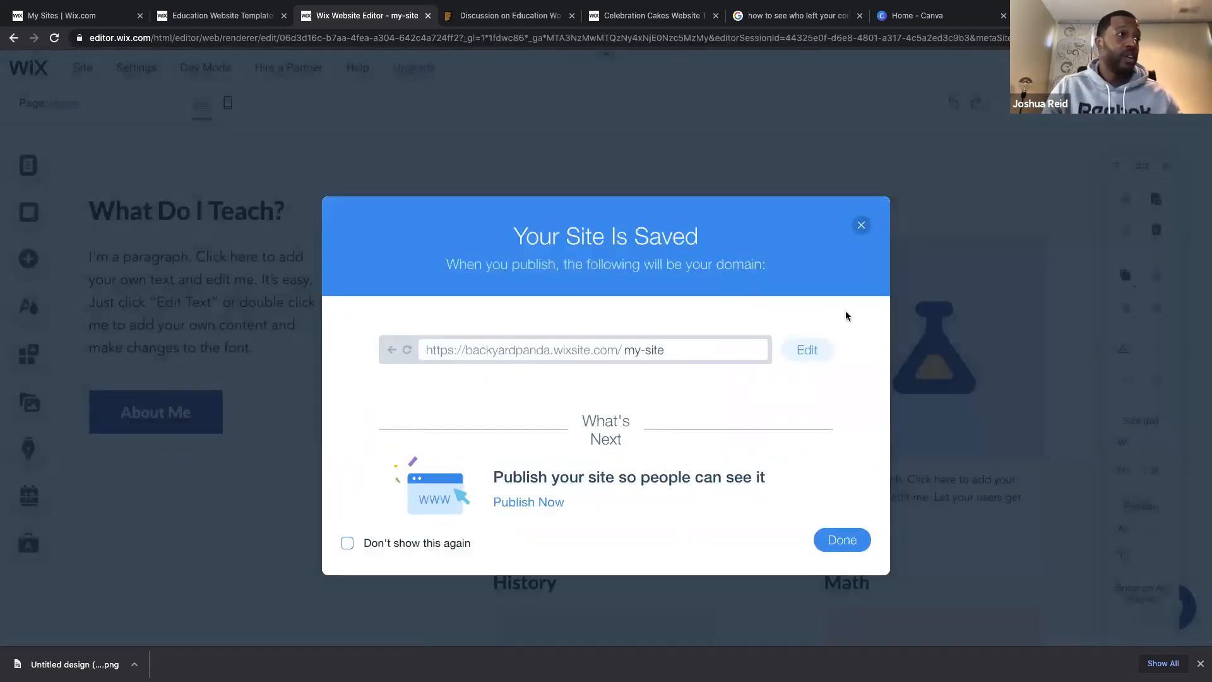
click(848, 543)
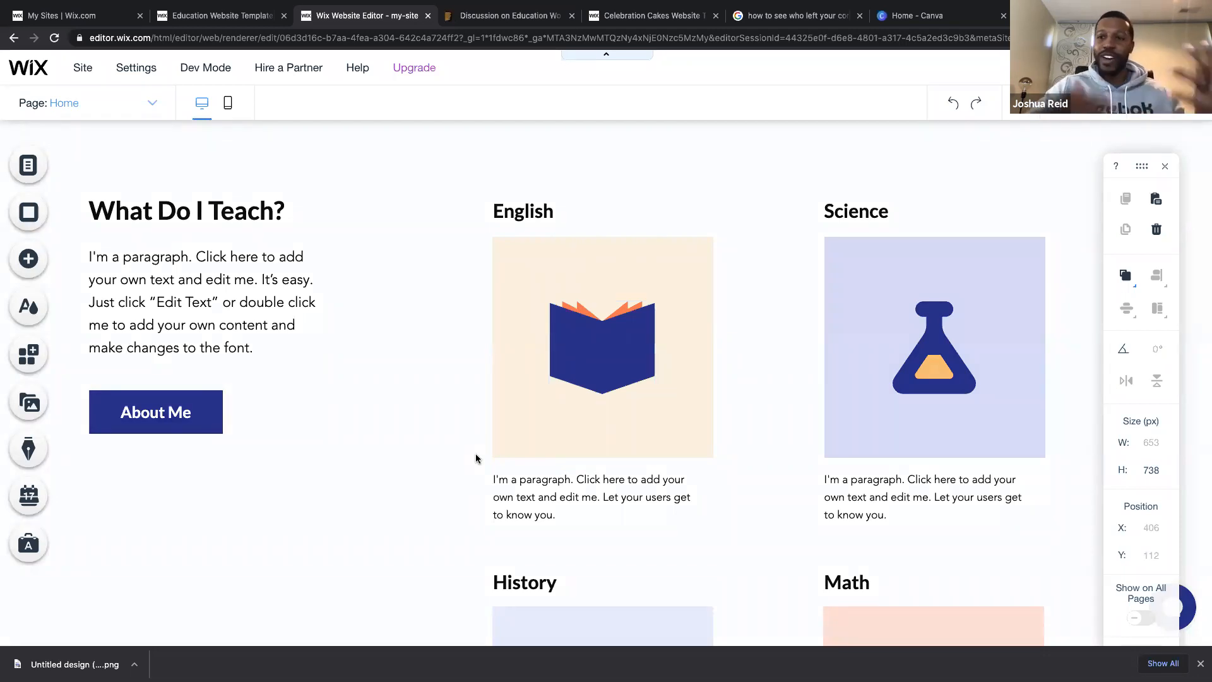
Change the text color of the "What Do I Teach?" heading to dark red, #8B0000.
scroll(464, 508, down, 2)
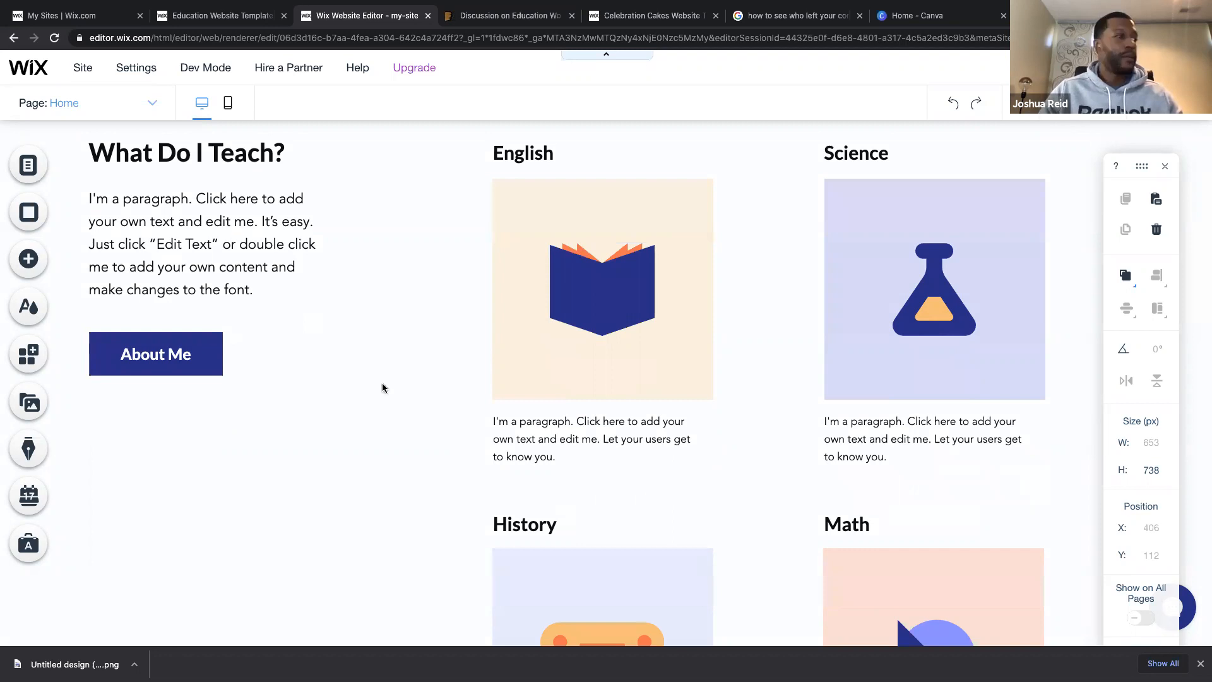
scroll(253, 302, up, 1)
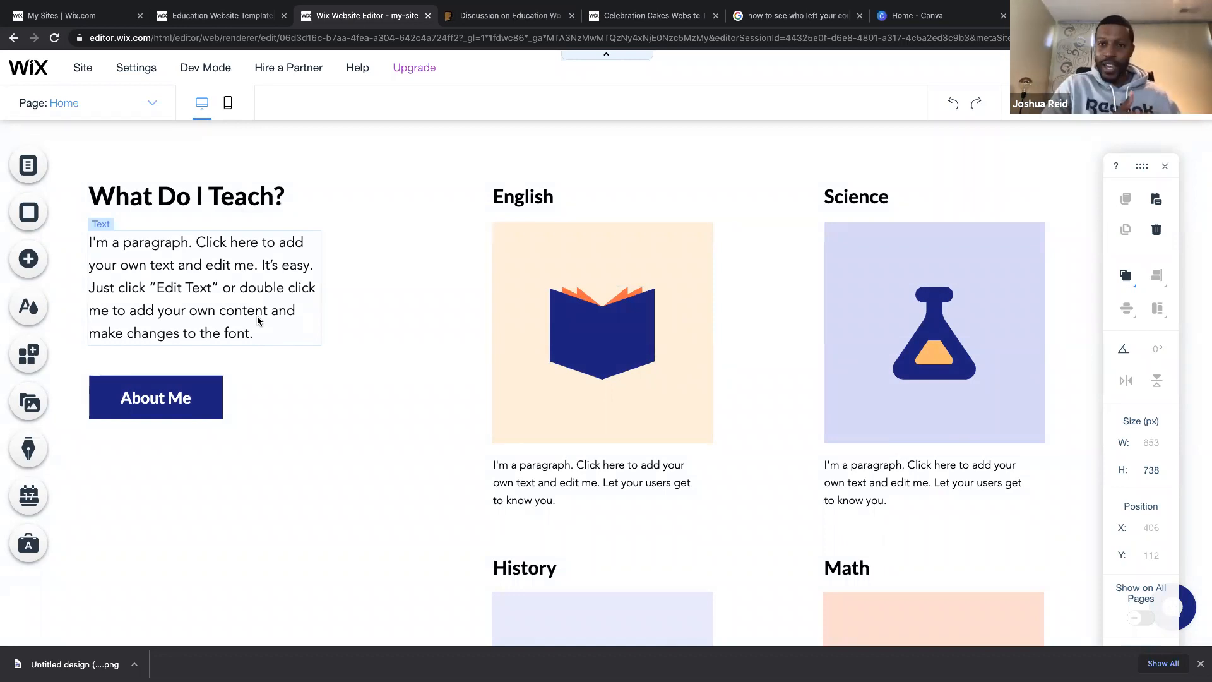
scroll(324, 360, up, 2)
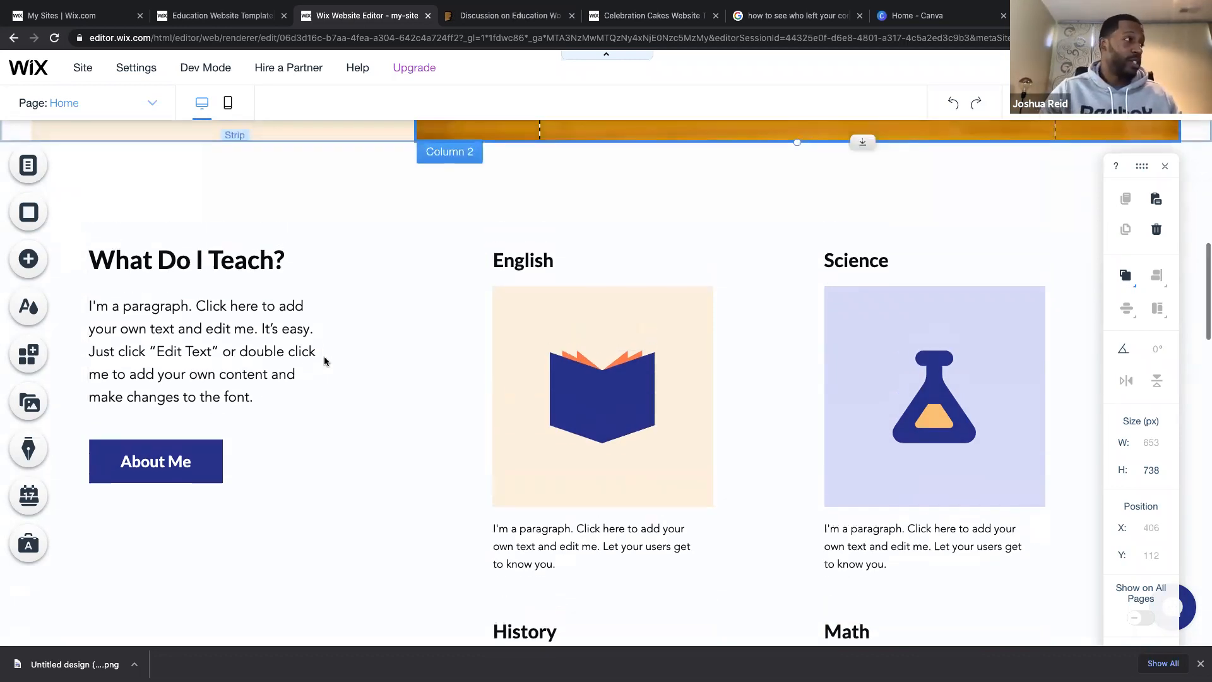
double_click(247, 265)
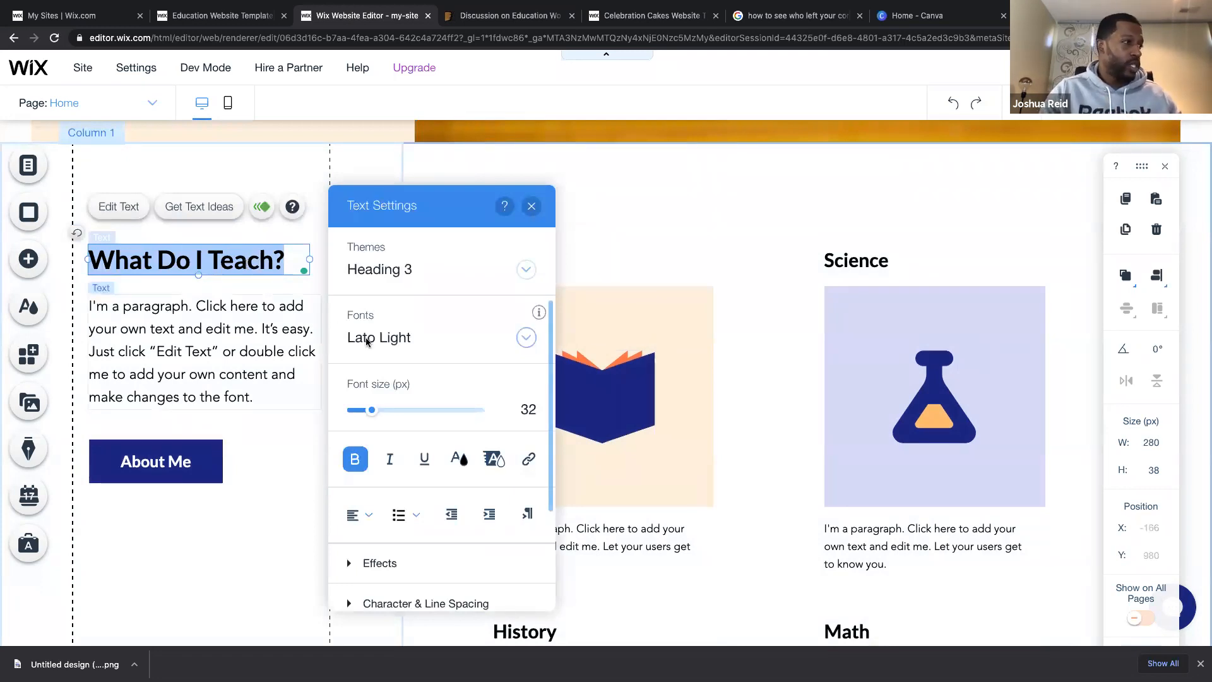
click(461, 459)
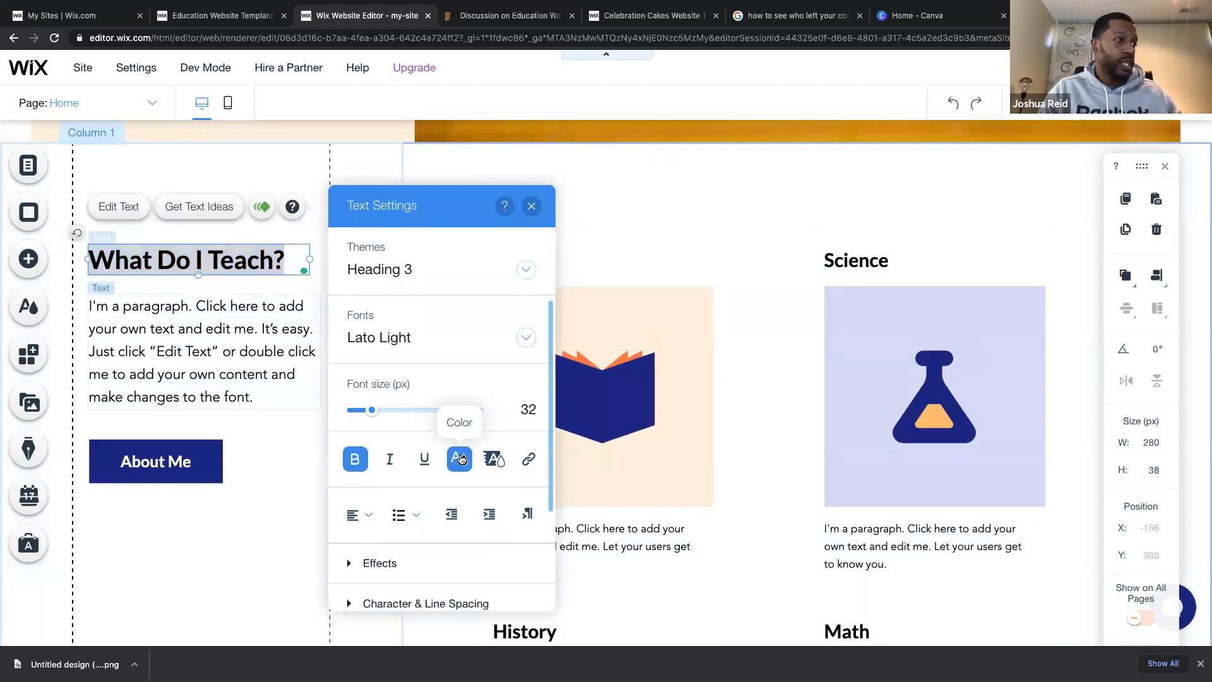
click(442, 463)
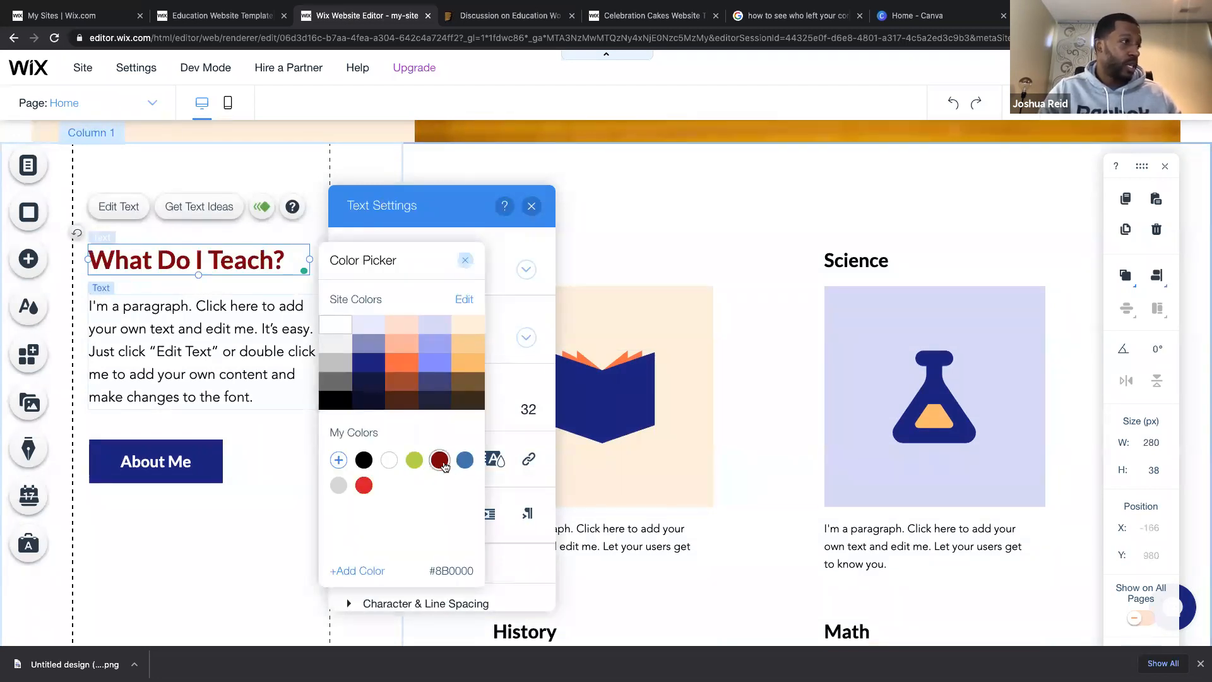
click(466, 261)
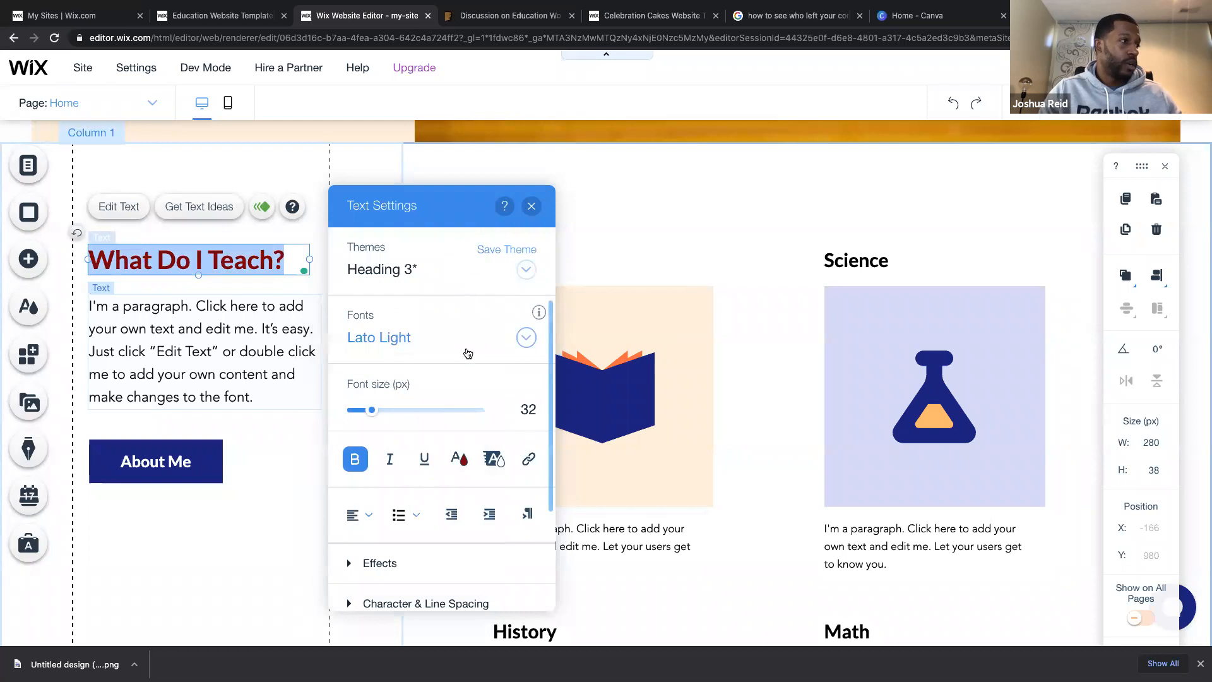
Try the text effects A through I on the "What Do I Teach?" heading and reset it to no effect.
scroll(460, 411, down, 3)
scroll(415, 455, down, 1)
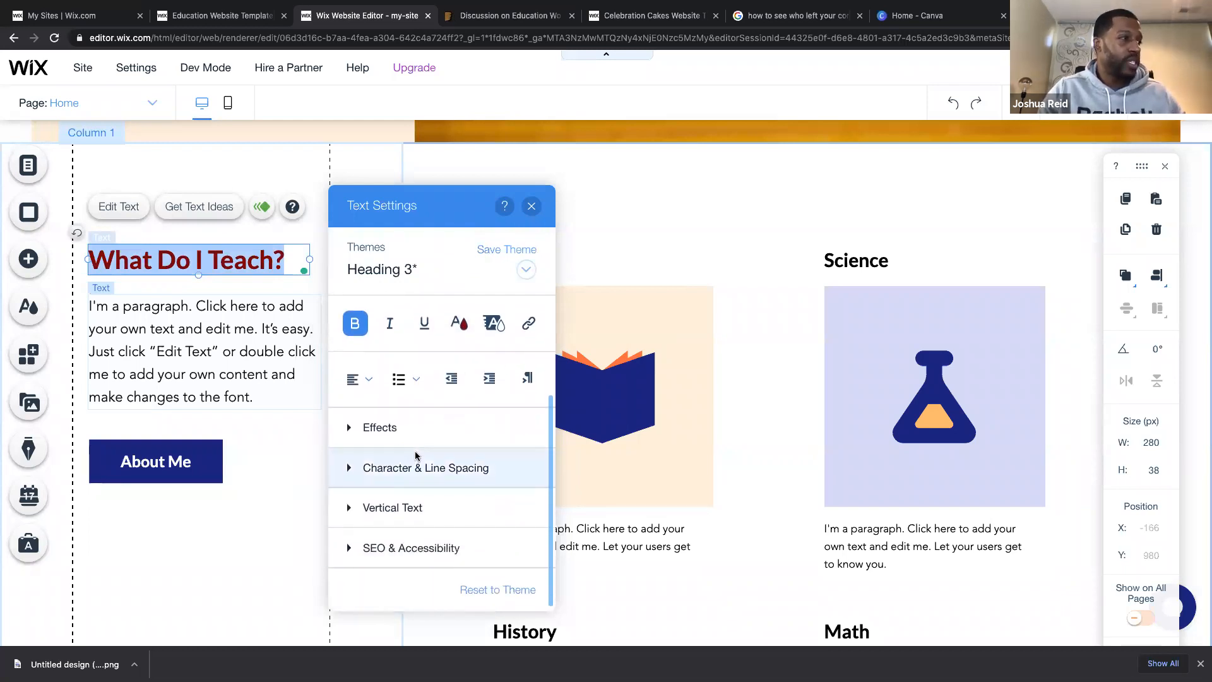
click(349, 426)
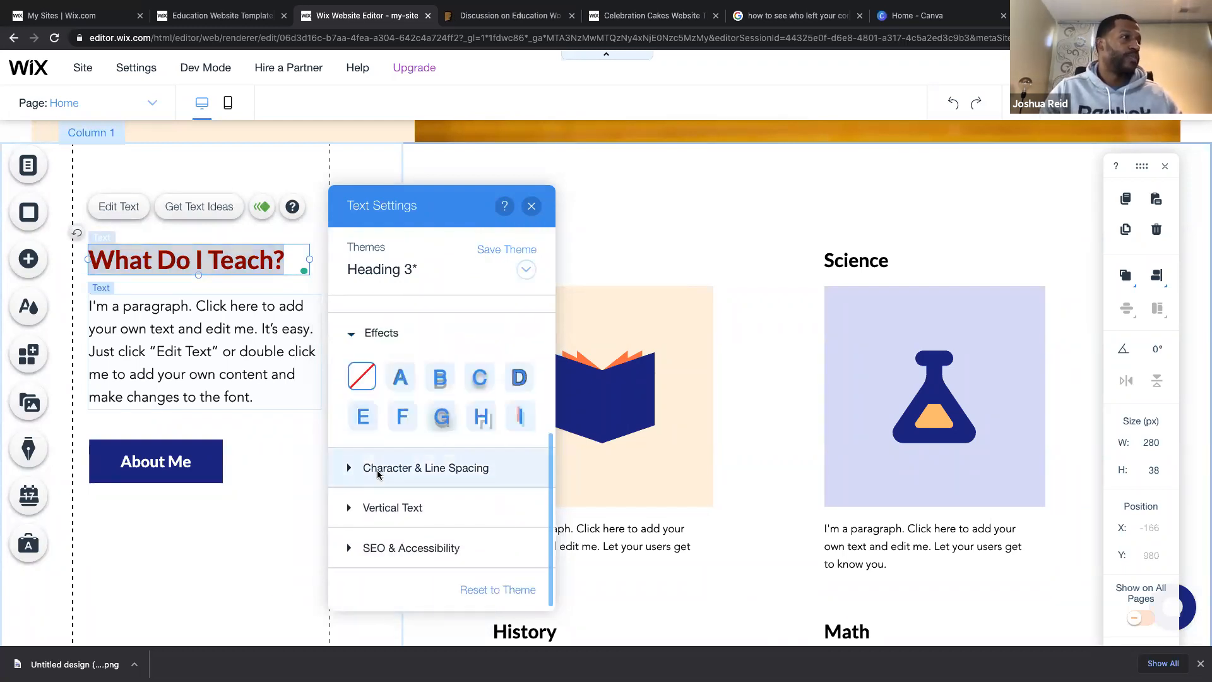
click(404, 378)
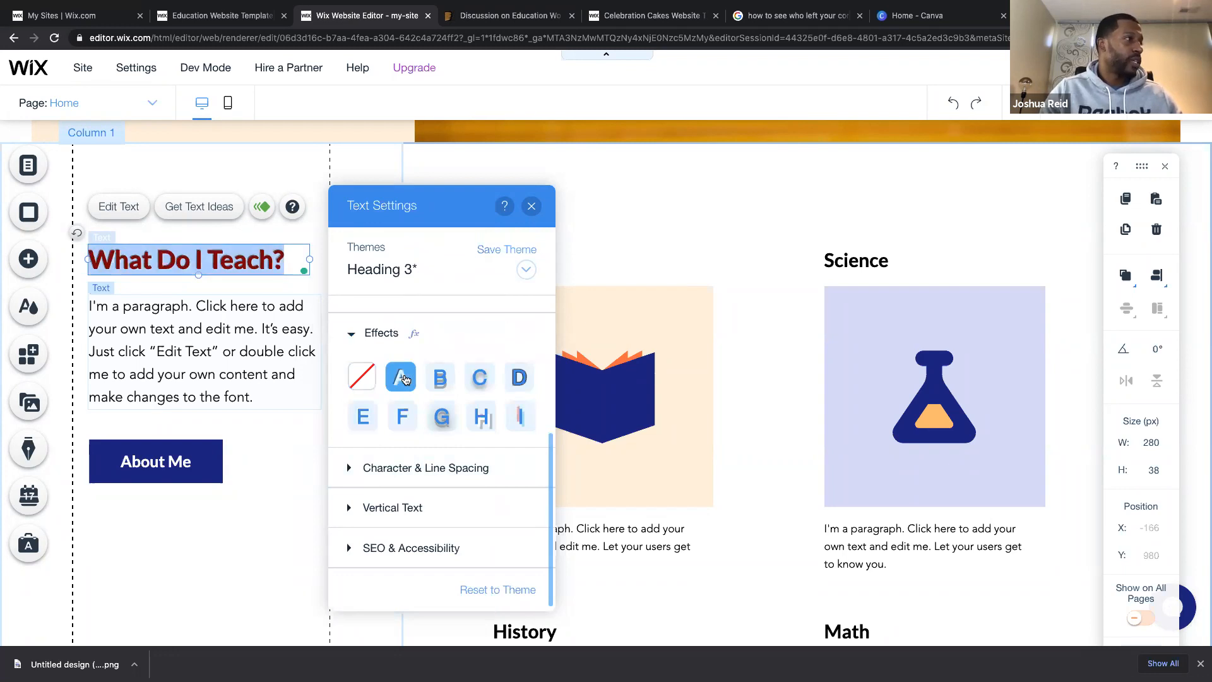
click(440, 379)
click(479, 378)
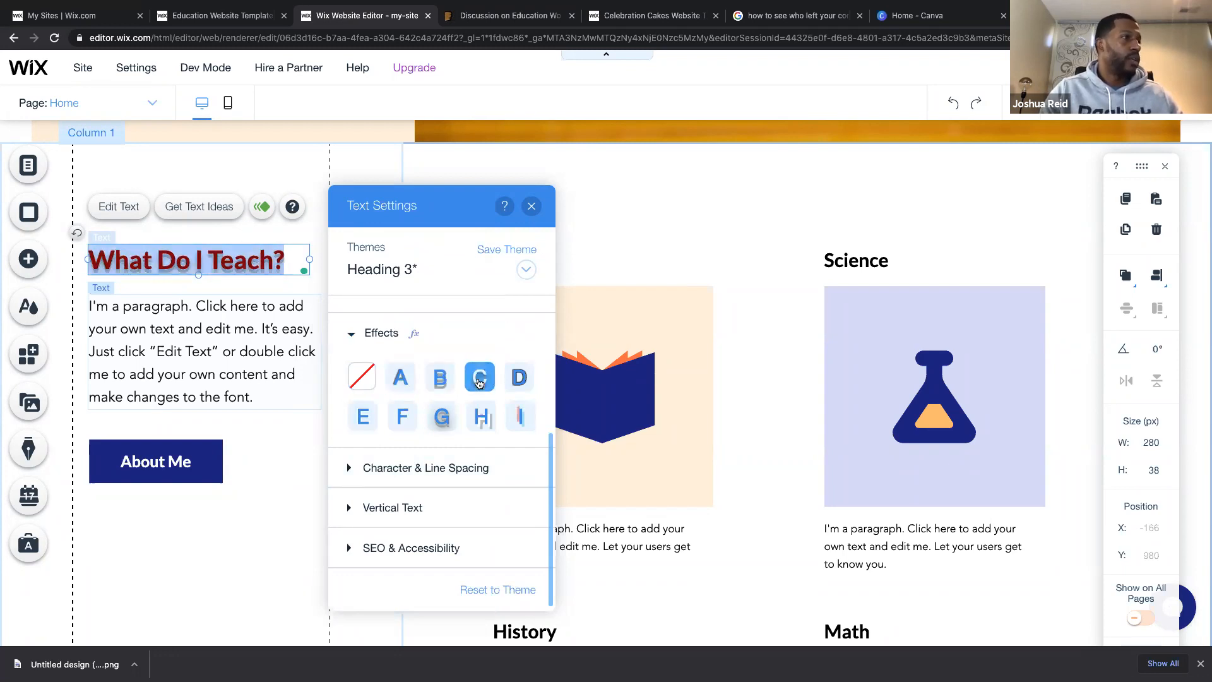
click(519, 378)
click(480, 417)
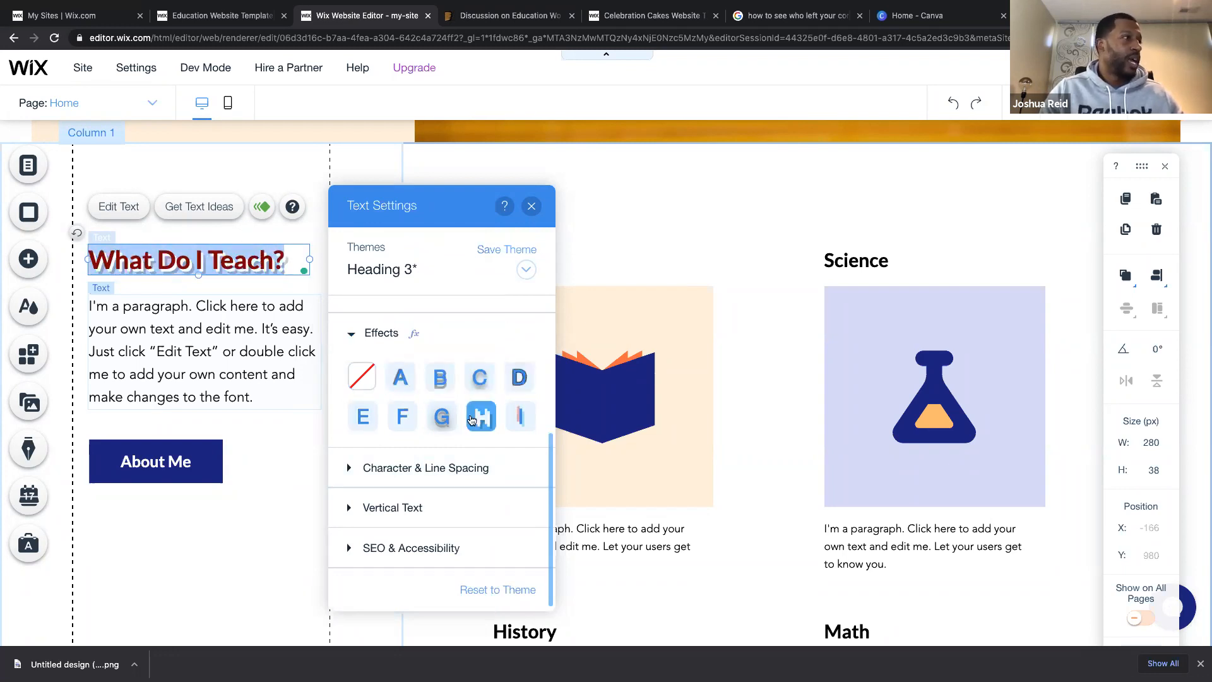
click(441, 416)
click(364, 418)
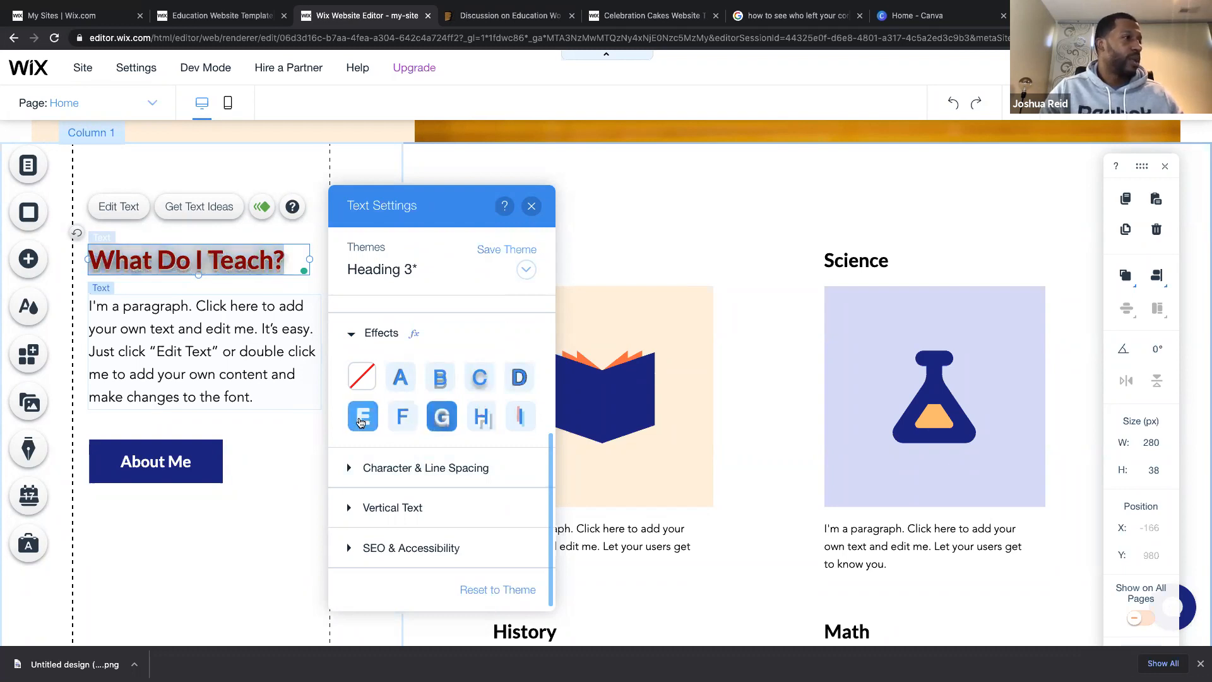
click(402, 417)
click(520, 417)
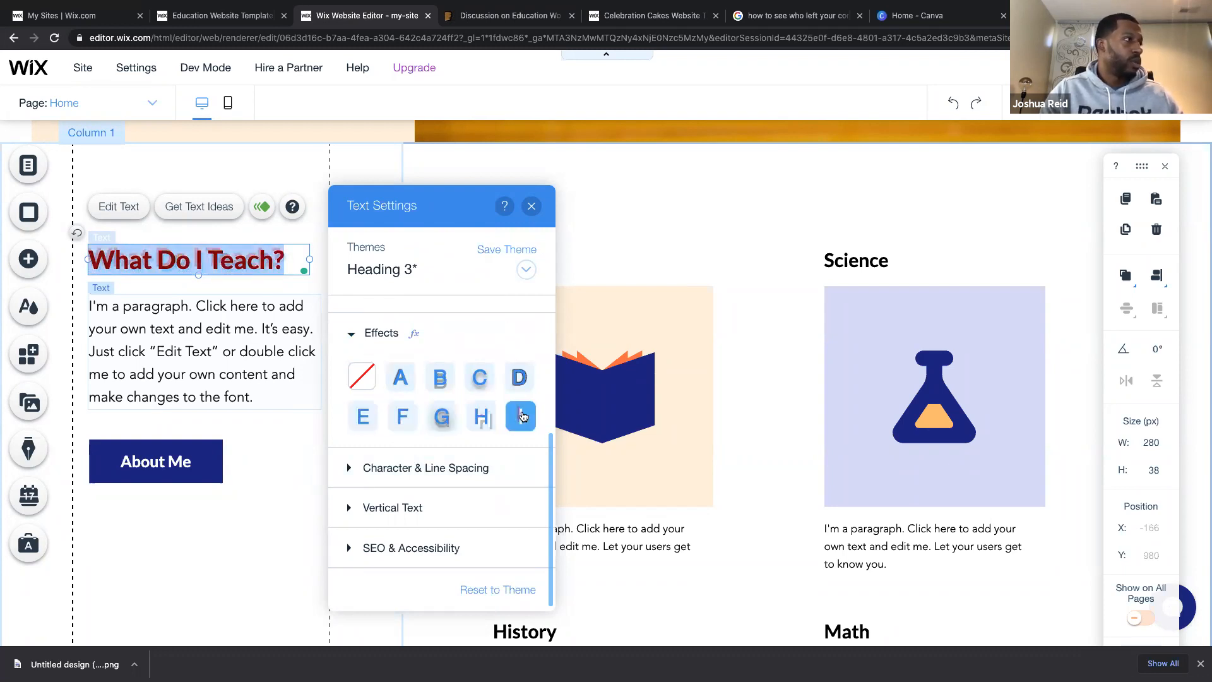
click(362, 379)
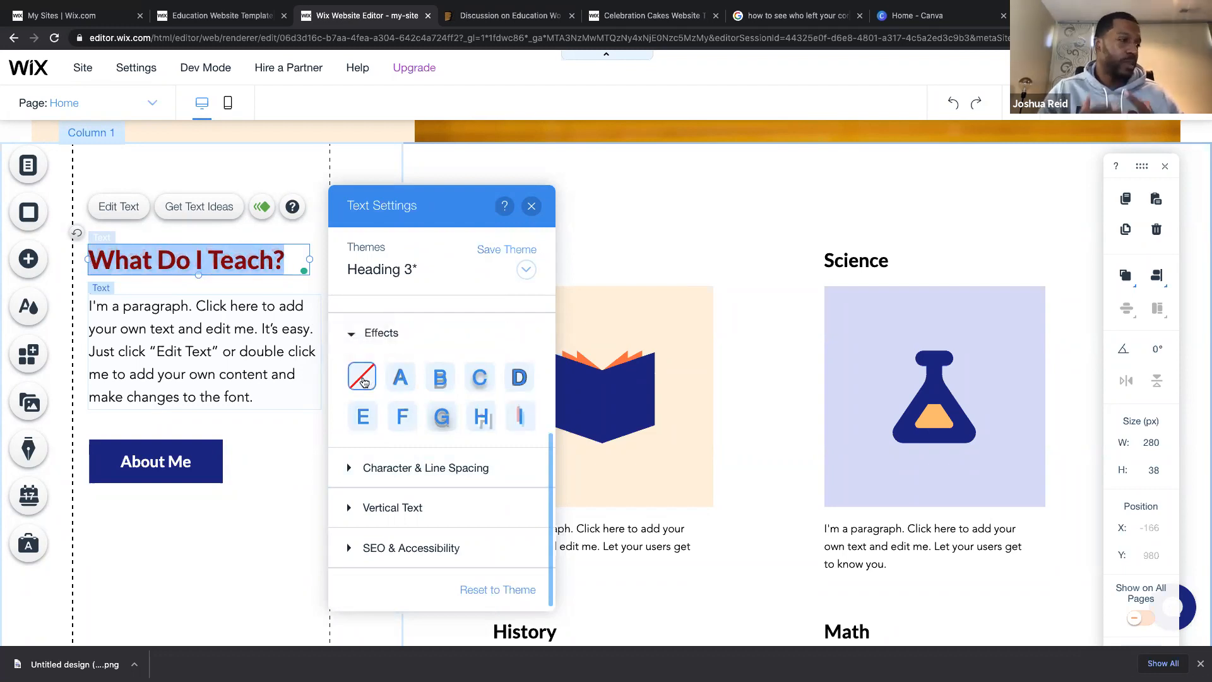
Apply text effect B to the "What Do I Teach?" heading.
scroll(420, 366, up, 1)
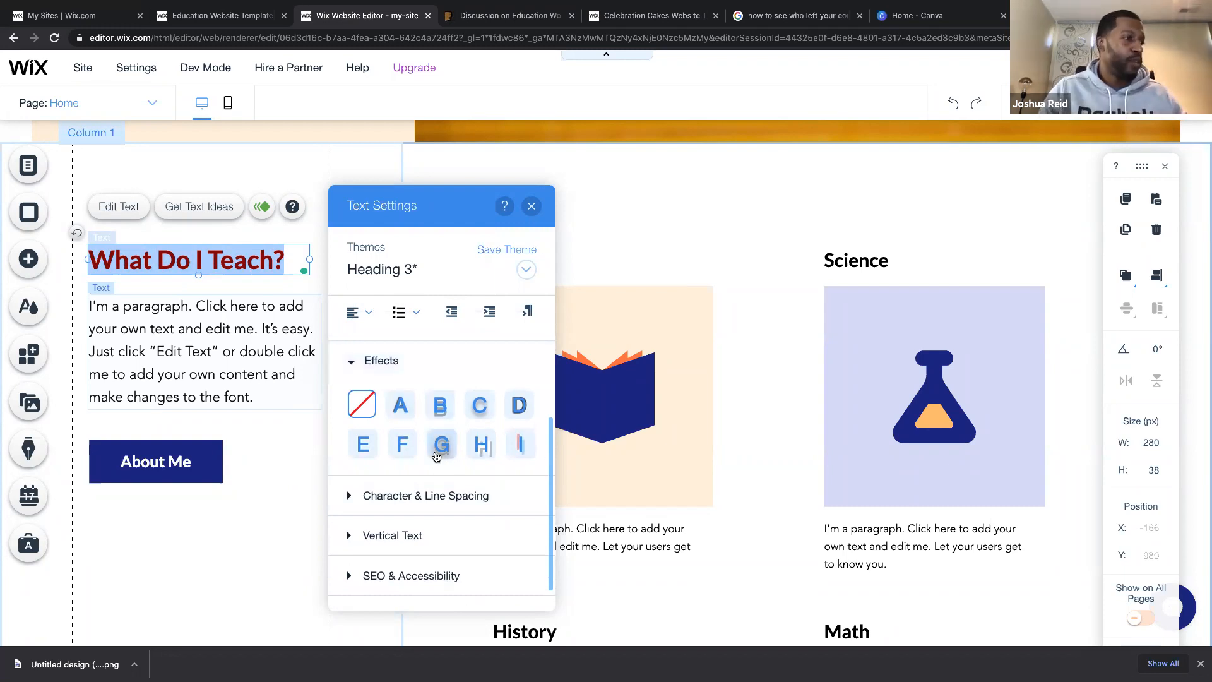
scroll(435, 449, down, 1)
scroll(435, 458, up, 1)
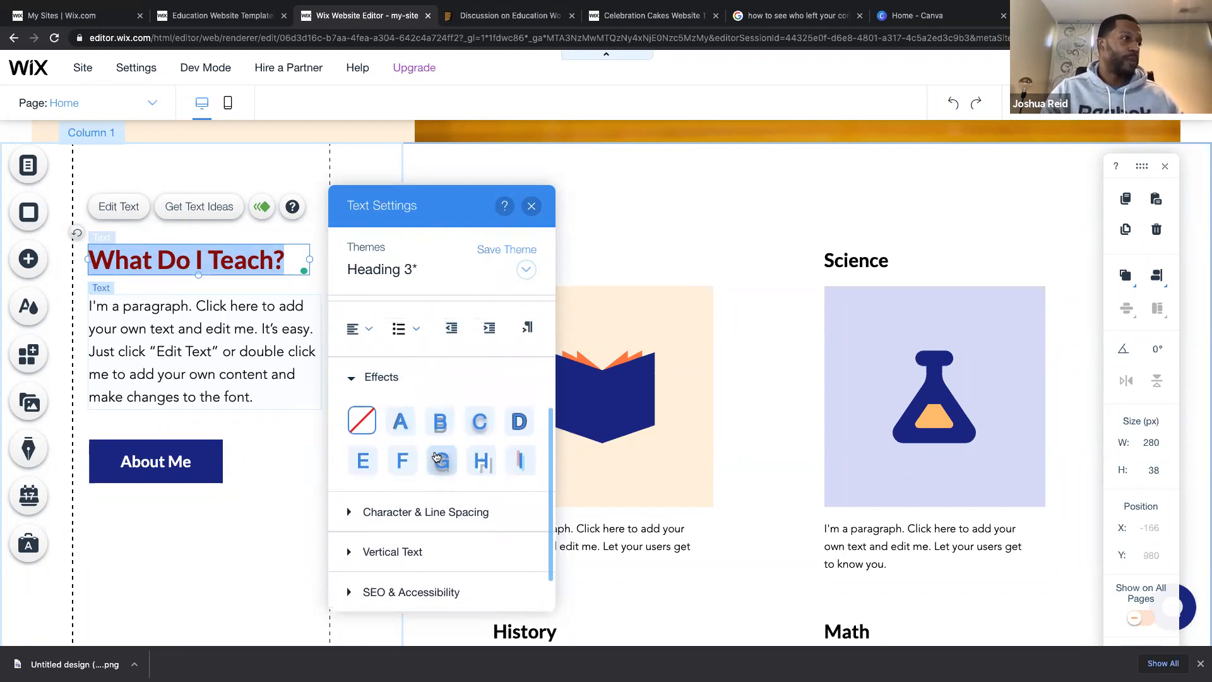
scroll(436, 456, up, 1)
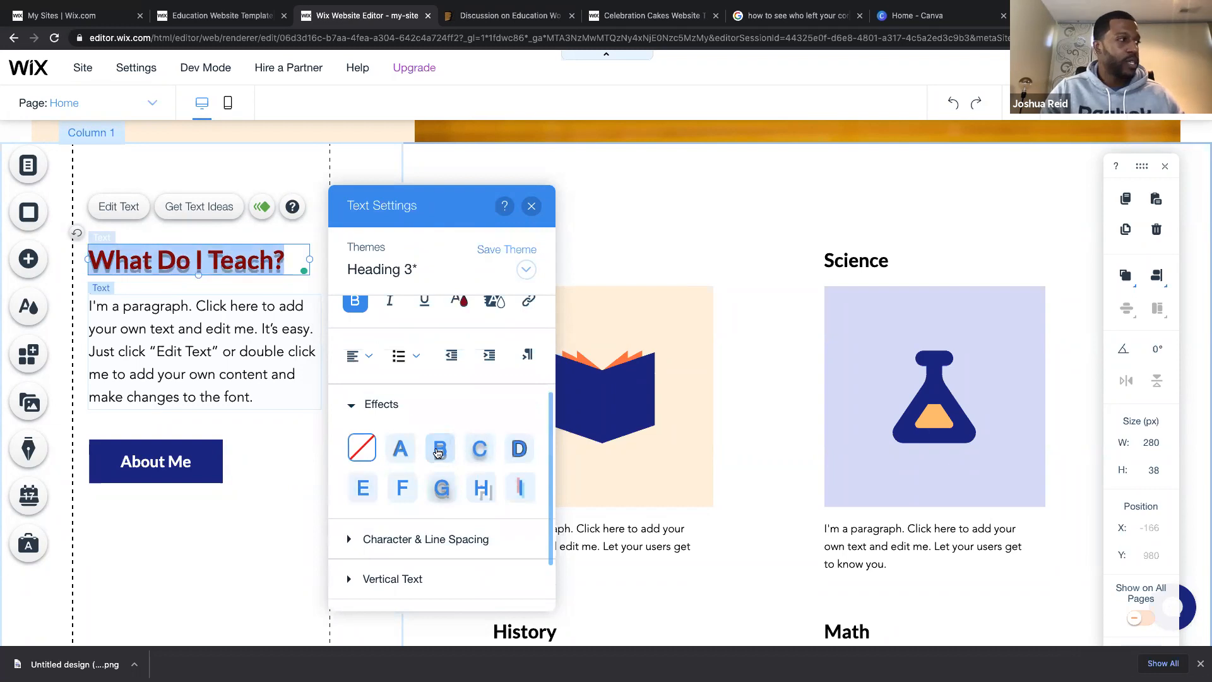
click(438, 452)
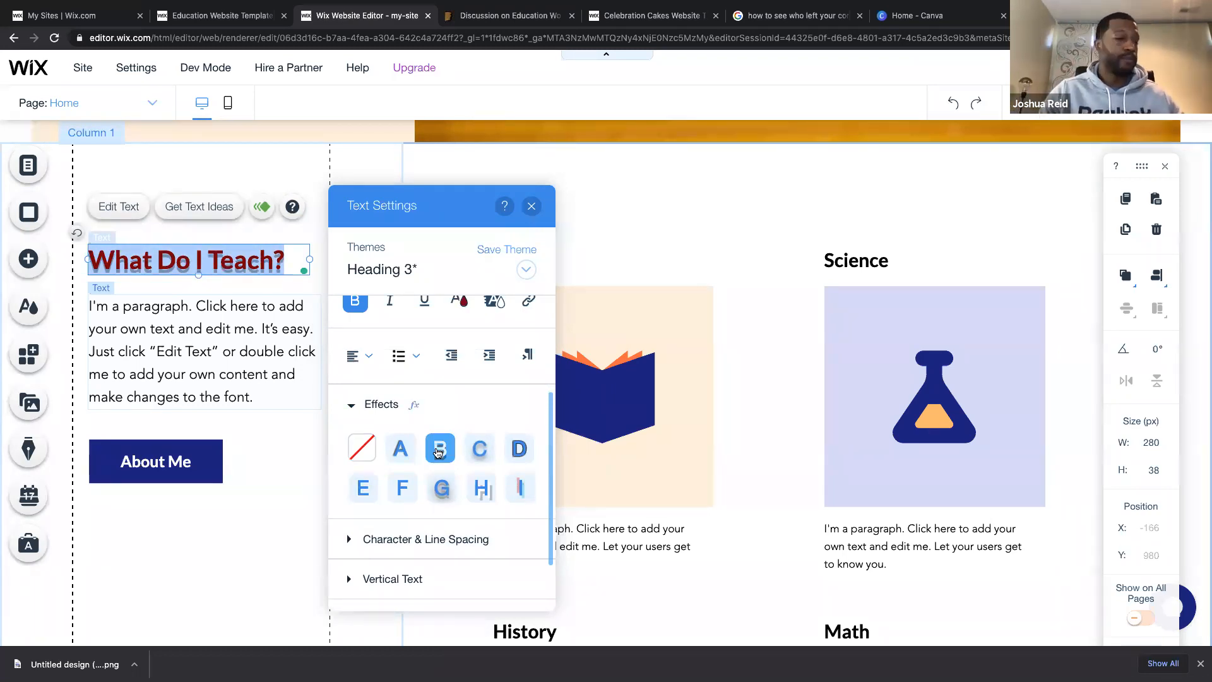
Remove the text effect from the "What Do I Teach?" heading, and switch its bold formatting off and back on.
click(361, 448)
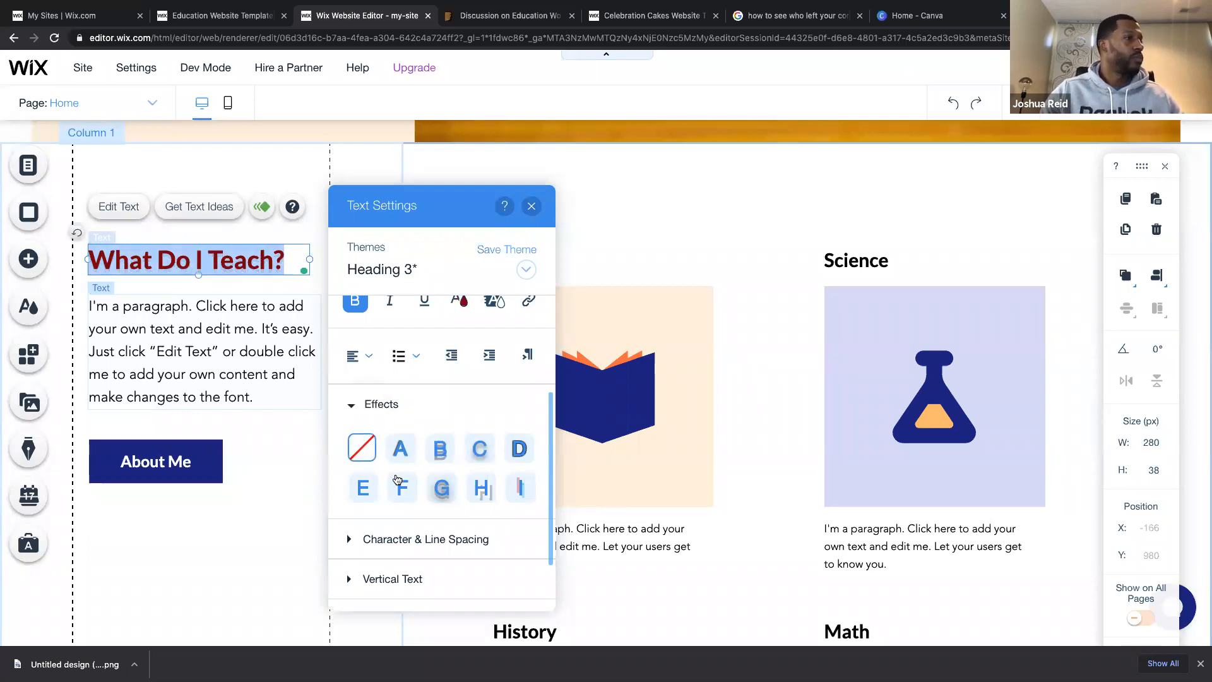
scroll(399, 481, down, 2)
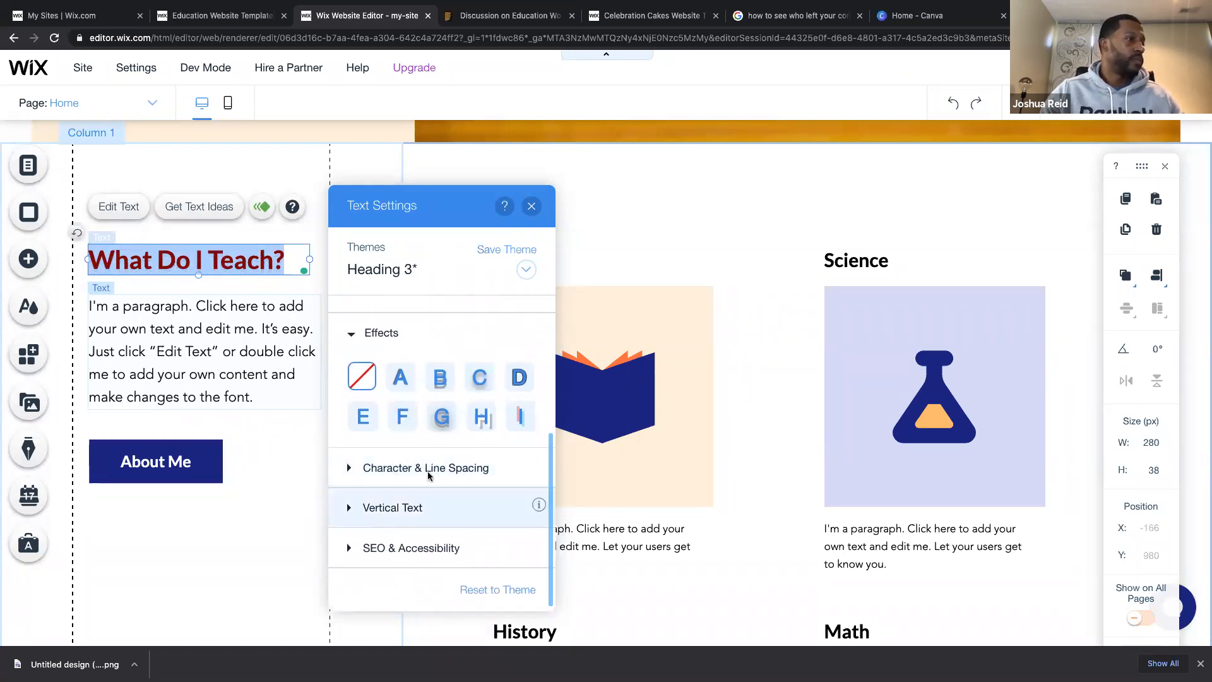
scroll(480, 383, up, 6)
scroll(481, 383, up, 1)
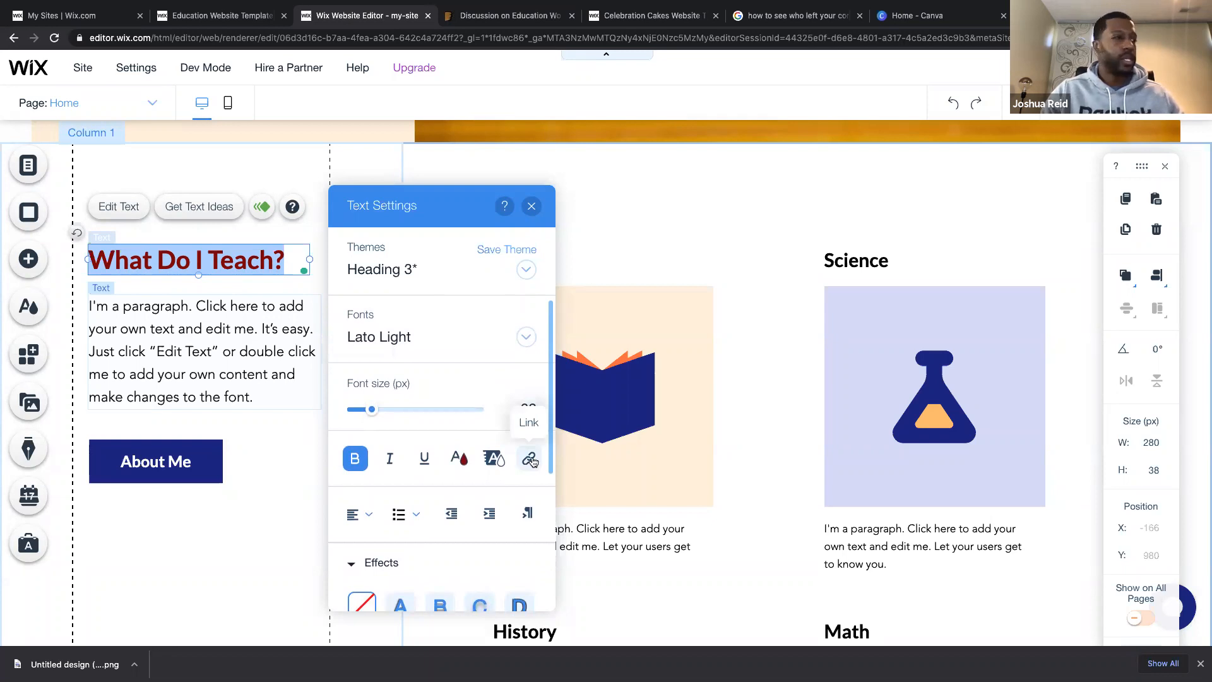
click(356, 460)
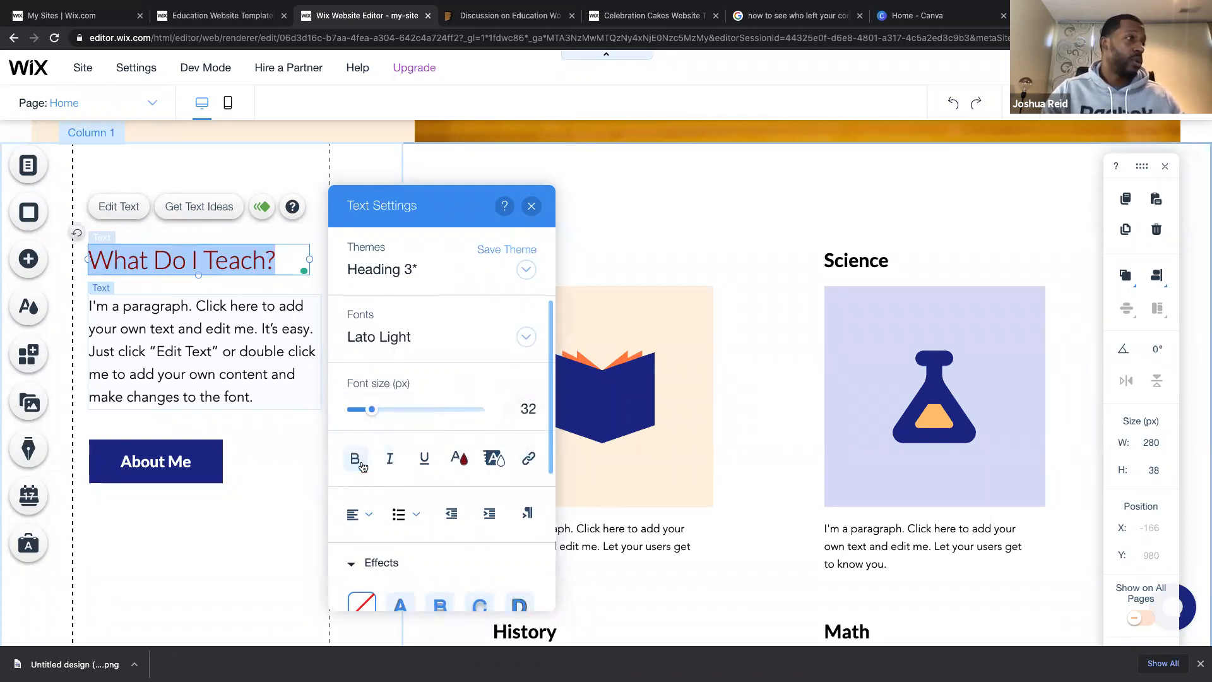
click(355, 460)
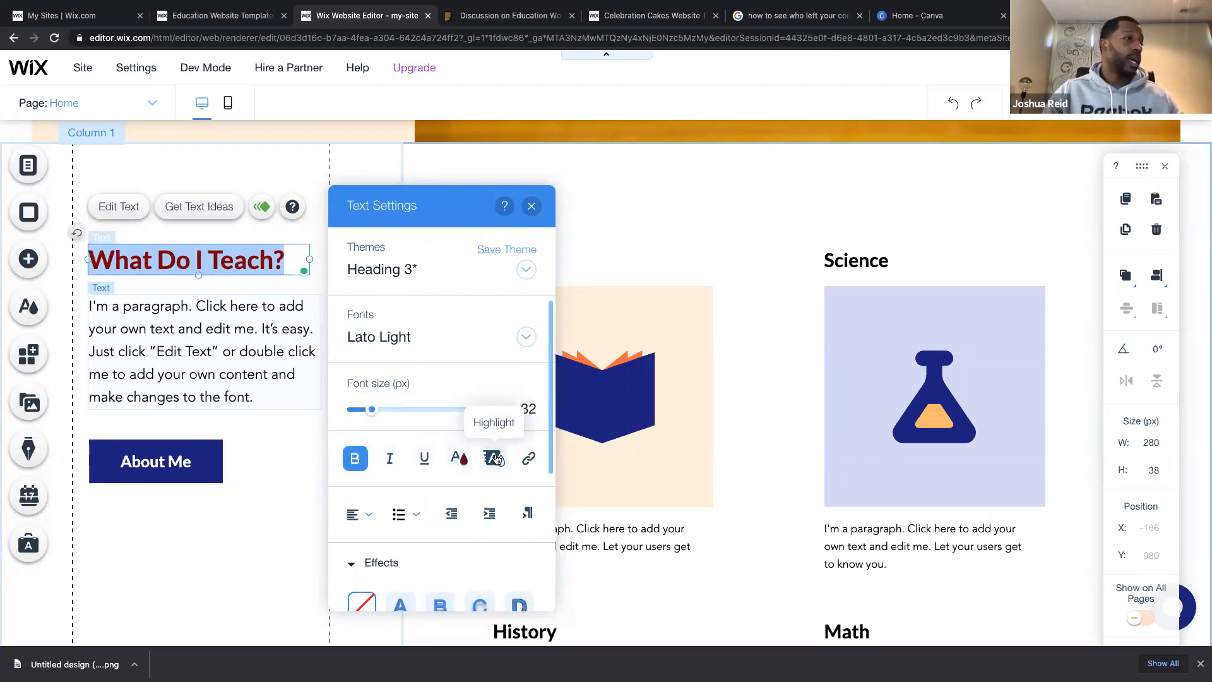
Review the Web Address, Anchor and Email link options for the heading, and close its settings without adding a link.
click(529, 458)
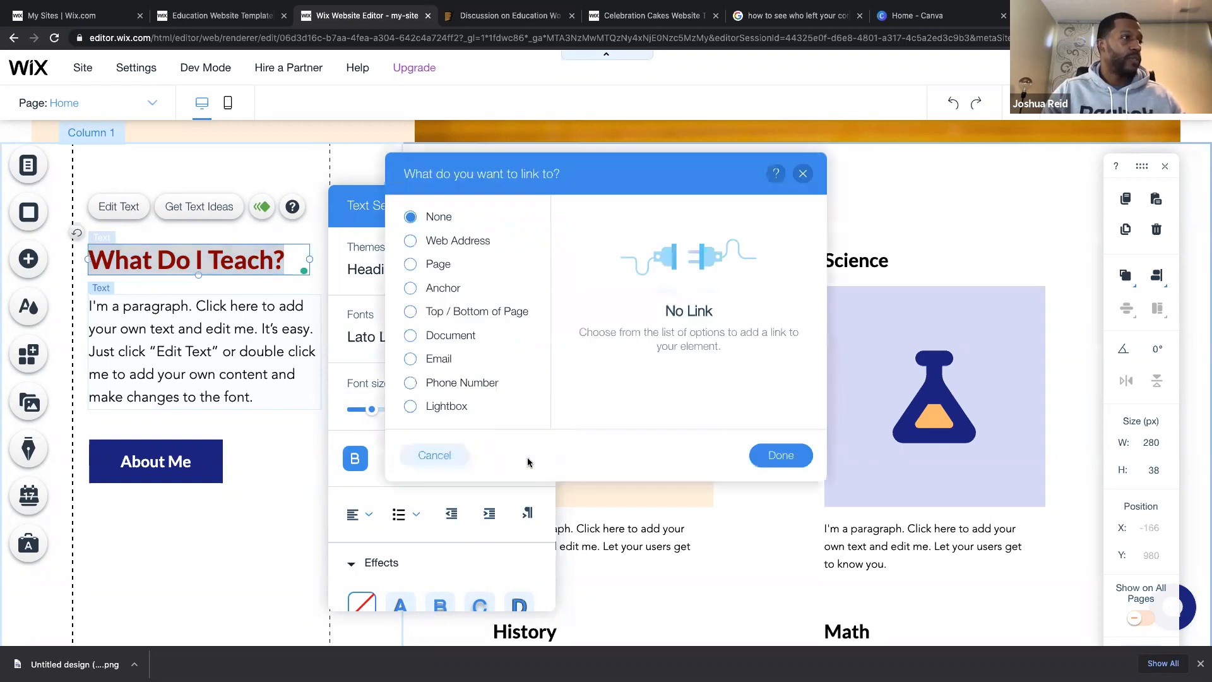
click(436, 243)
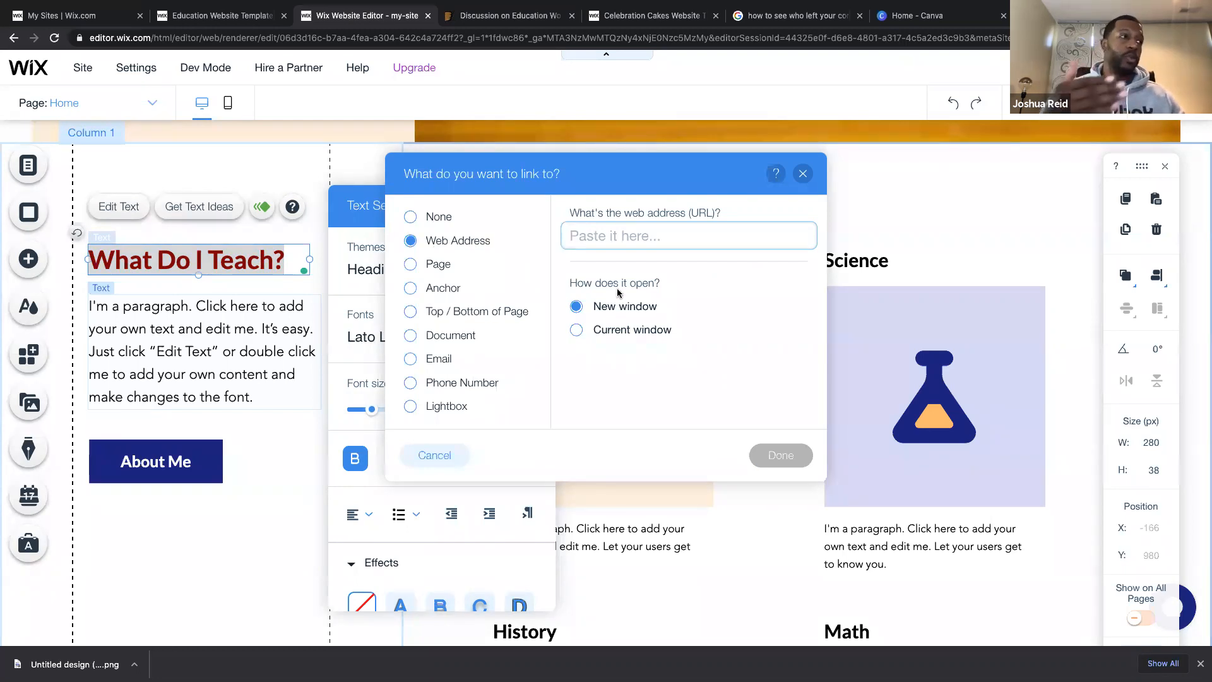
click(502, 16)
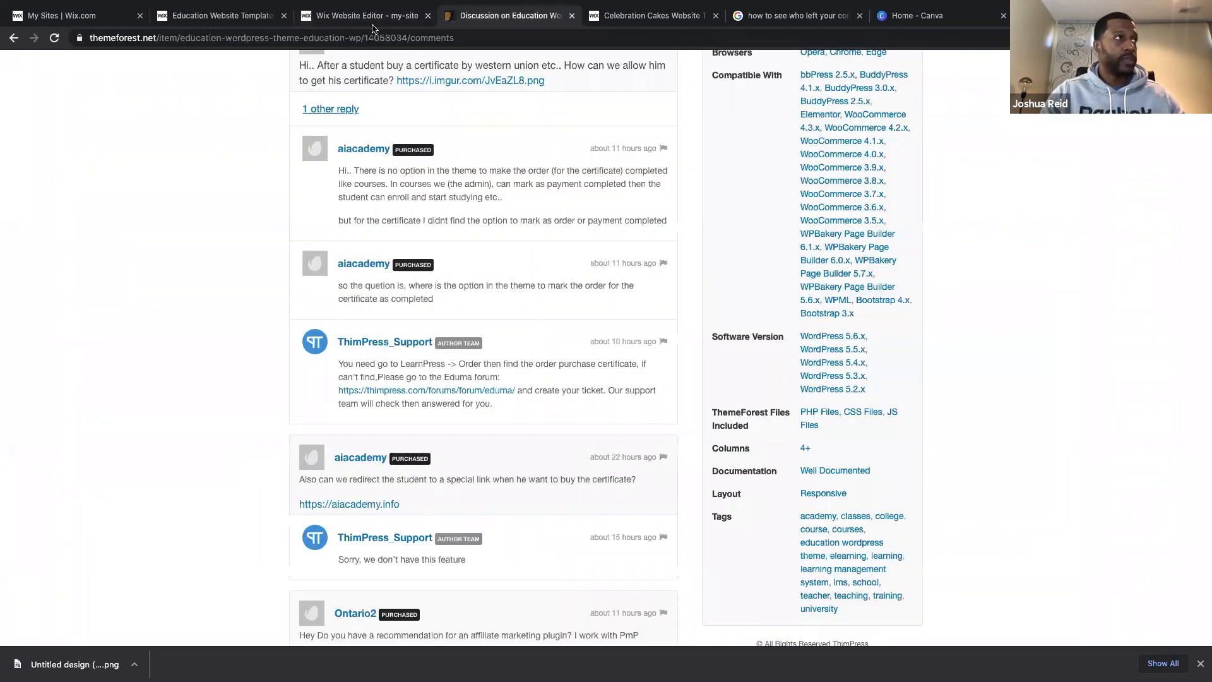
click(373, 19)
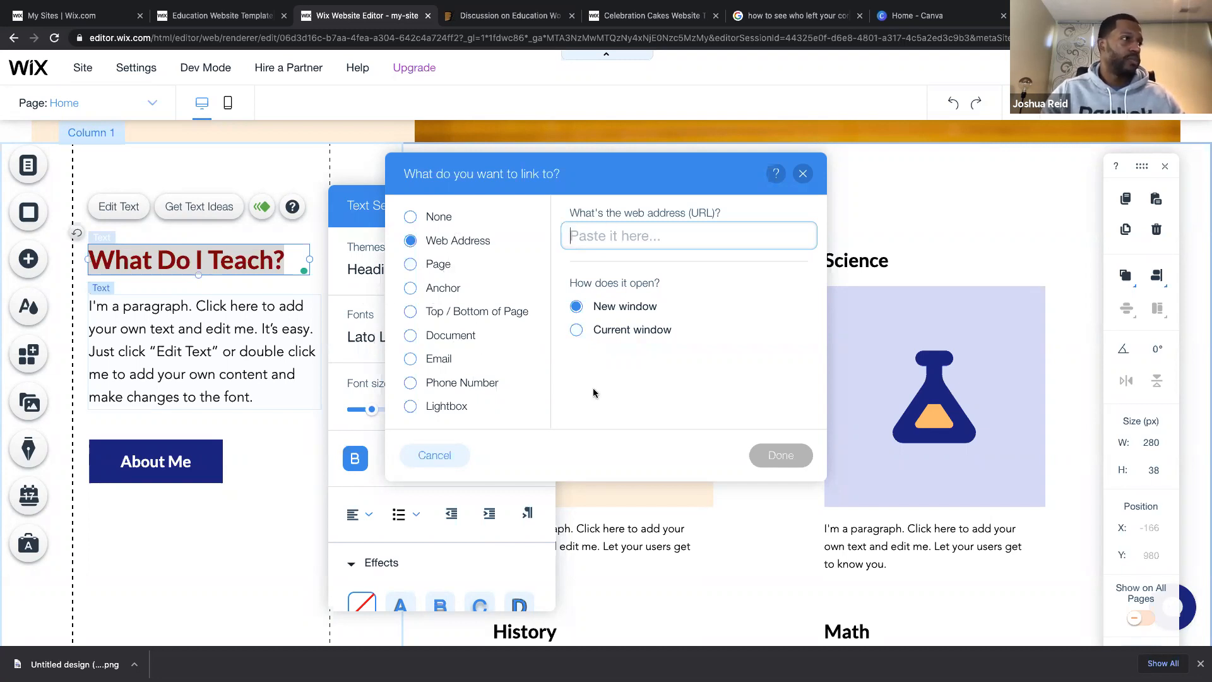
click(441, 289)
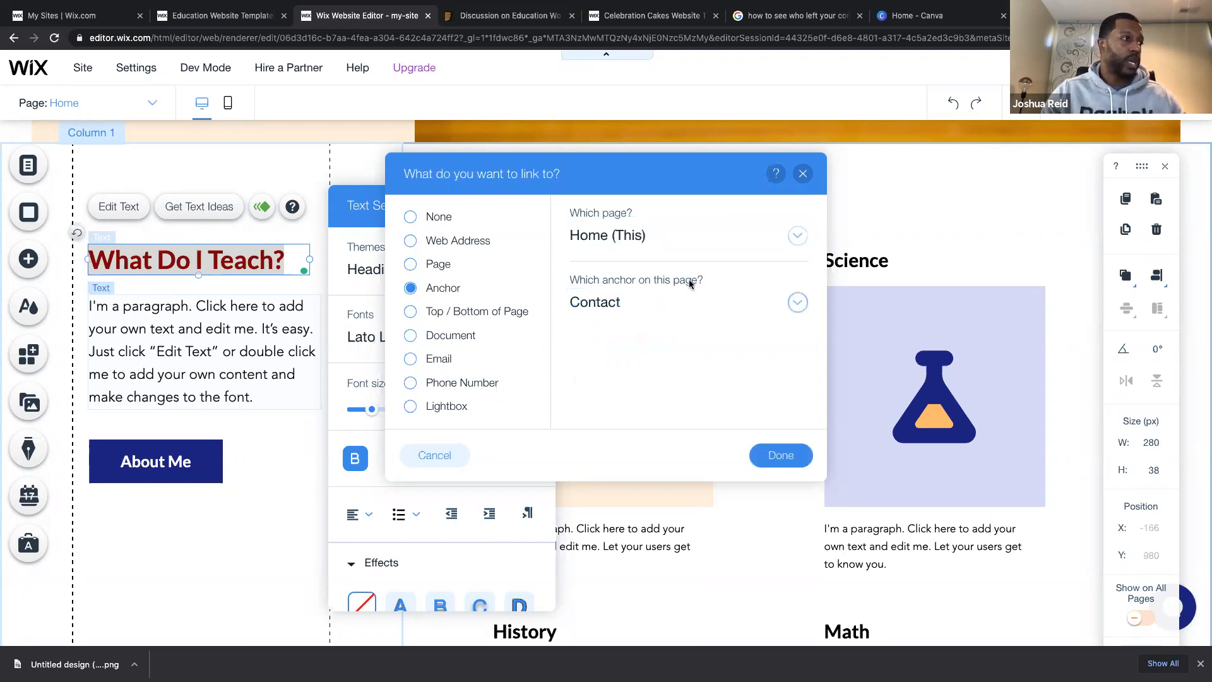
click(428, 363)
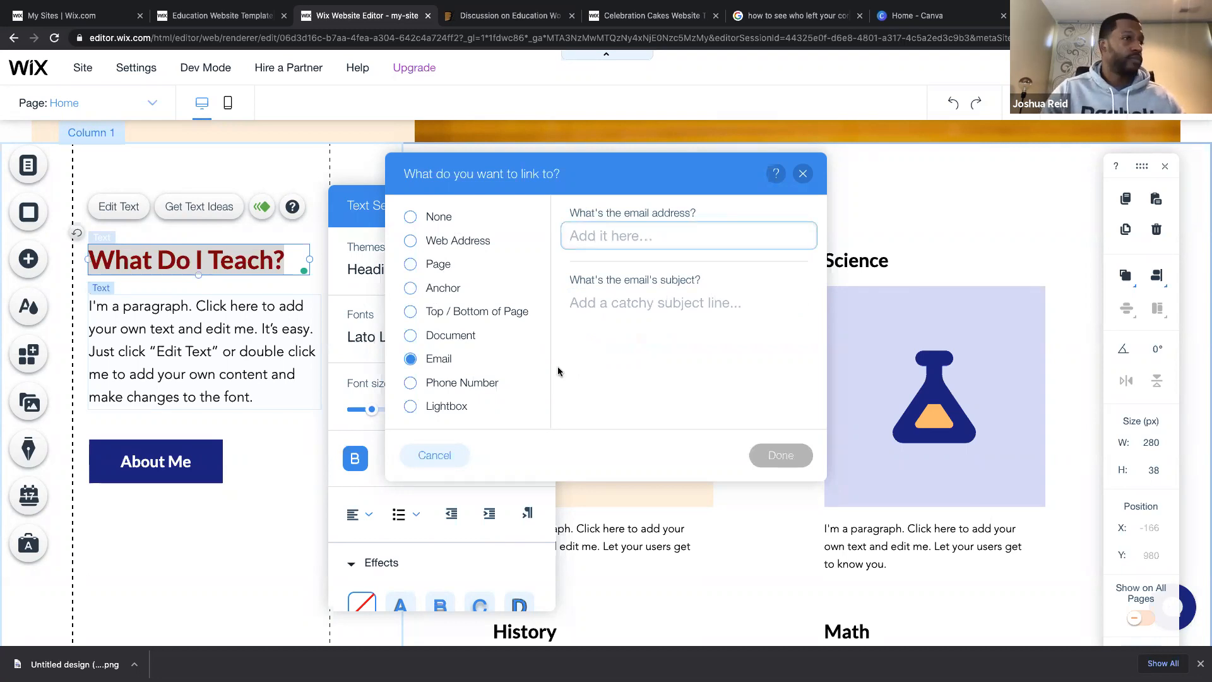
click(803, 175)
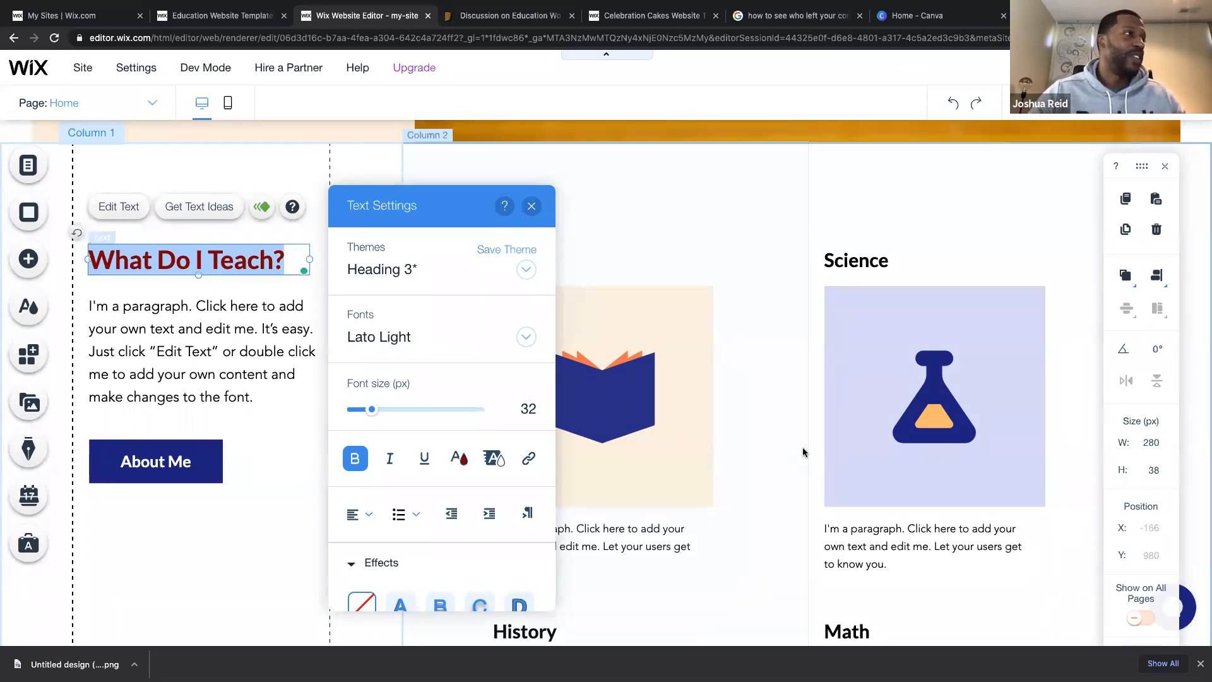
click(531, 207)
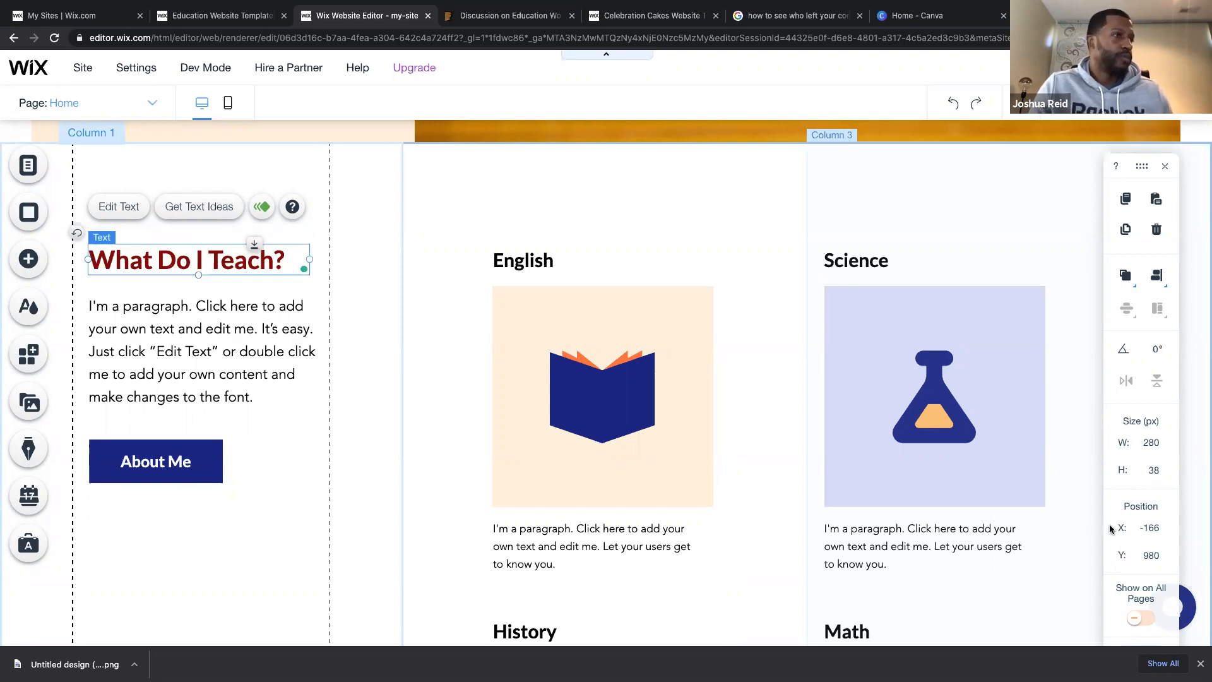
View the text settings of the paragraph below the "What Do I Teach?" heading and close them without changes.
scroll(485, 439, down, 1)
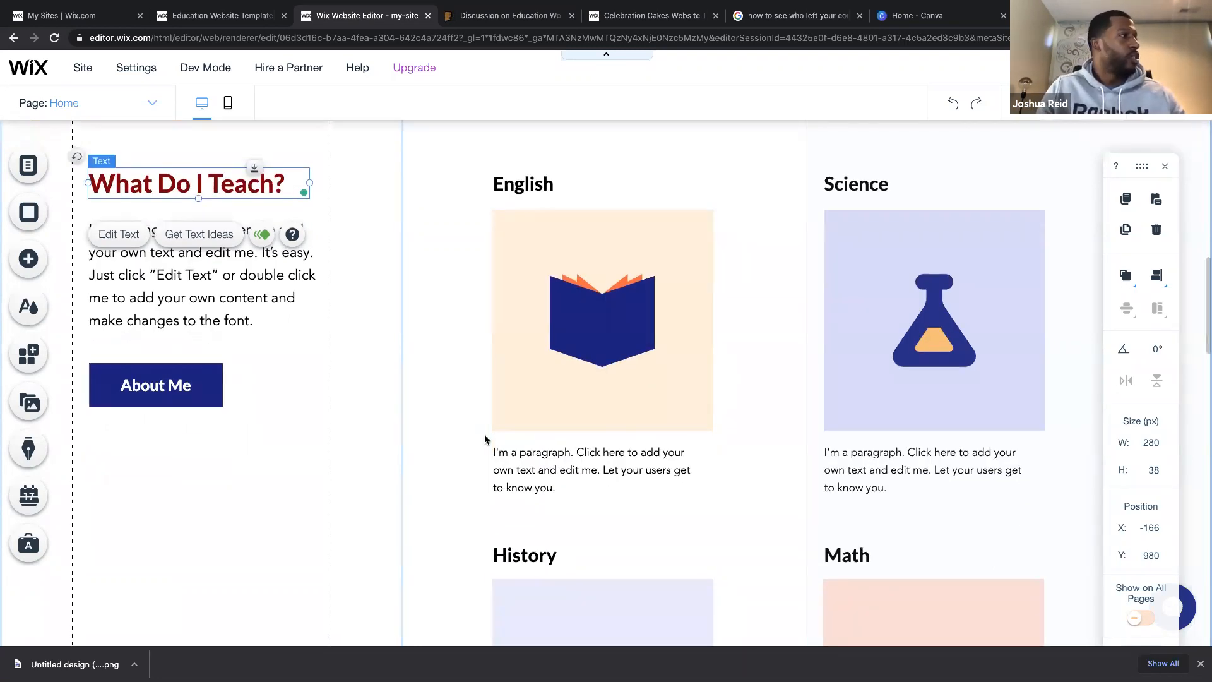
scroll(486, 438, up, 1)
click(220, 307)
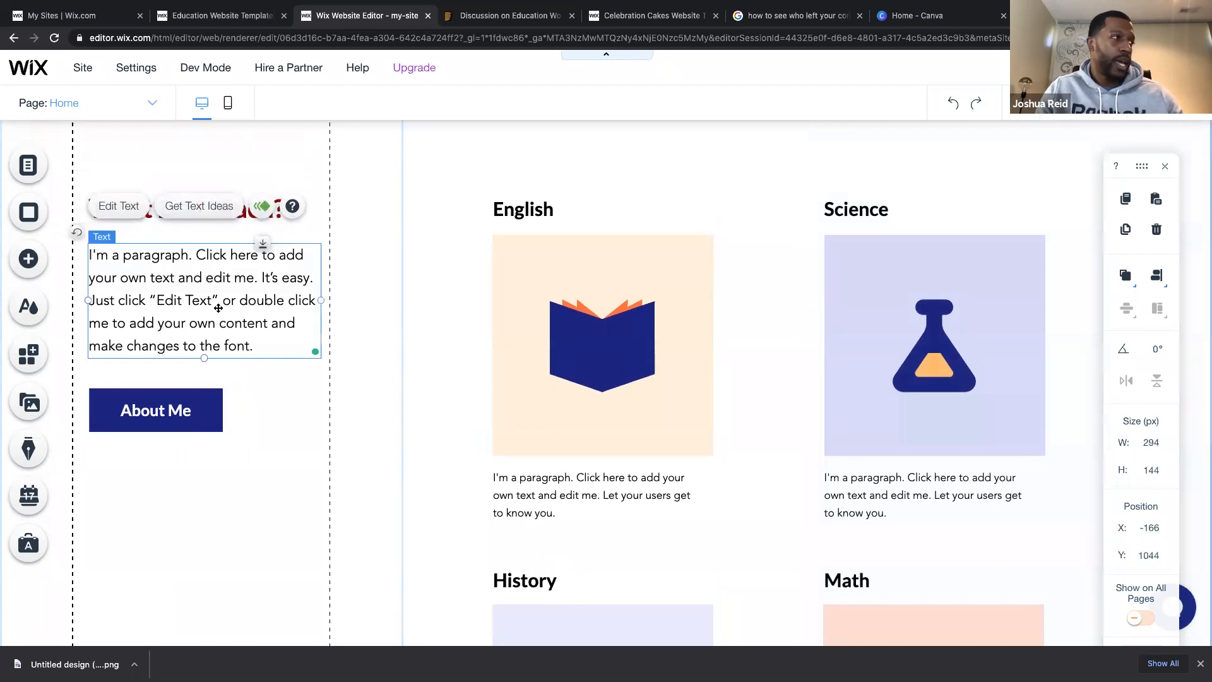
double_click(220, 307)
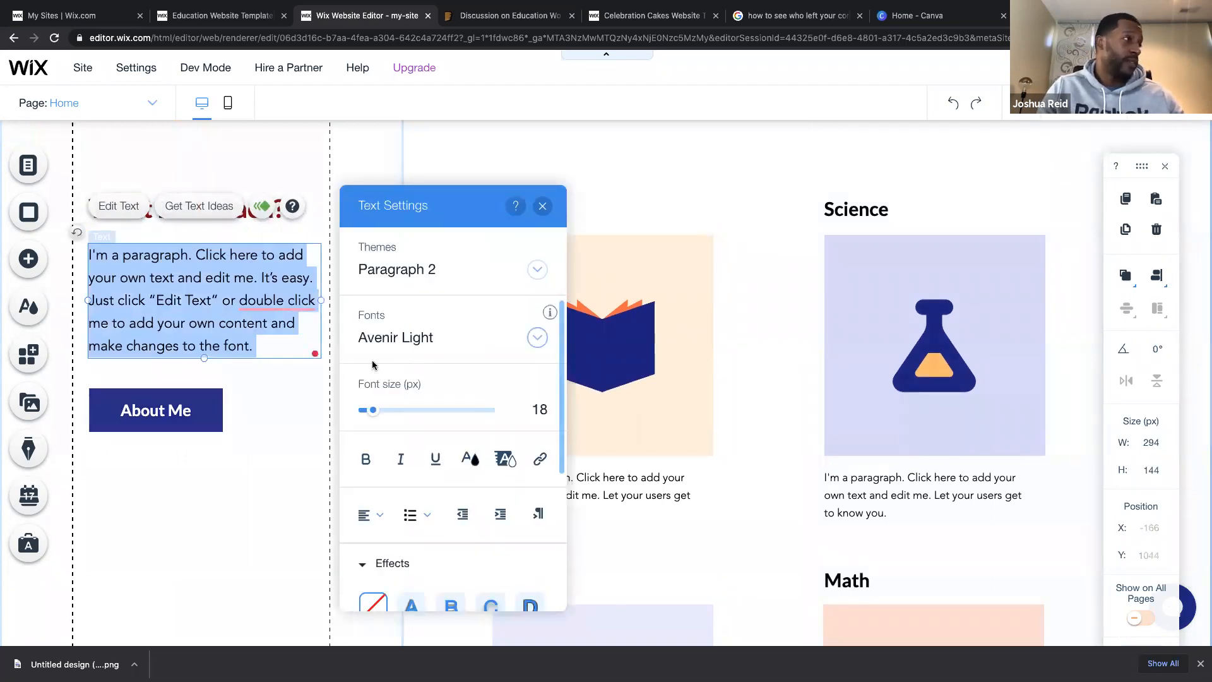
click(278, 411)
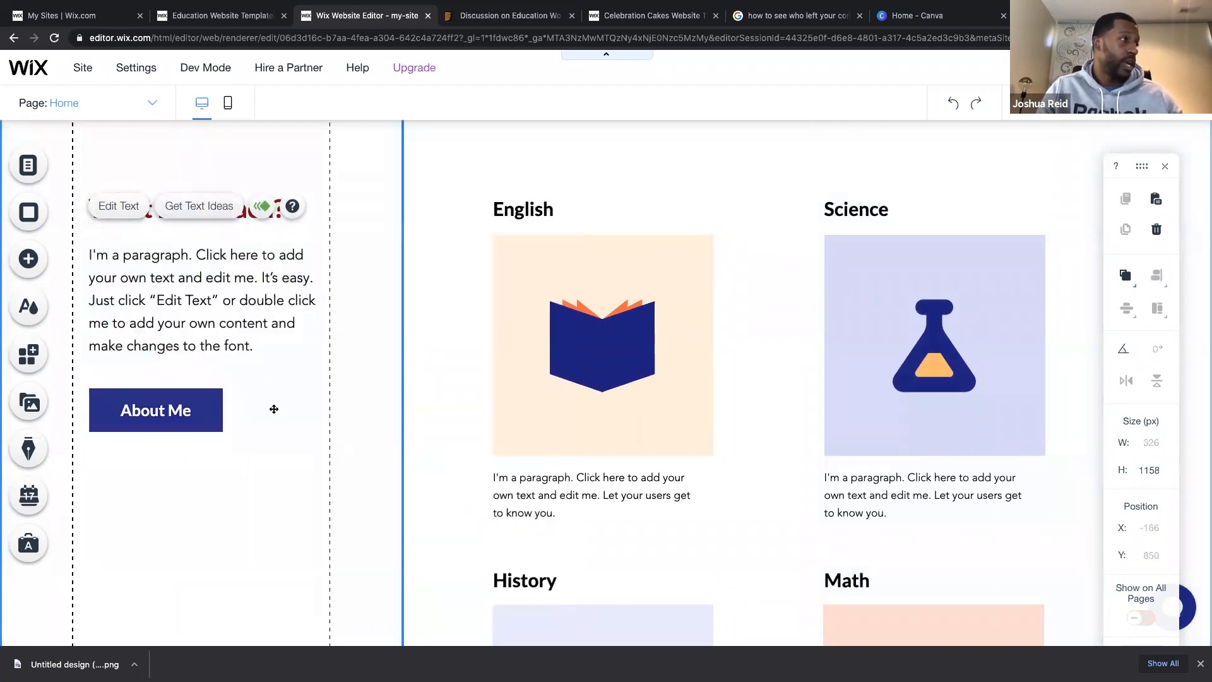
Change the label of the button below the paragraph to "About Us".
click(190, 415)
double_click(174, 411)
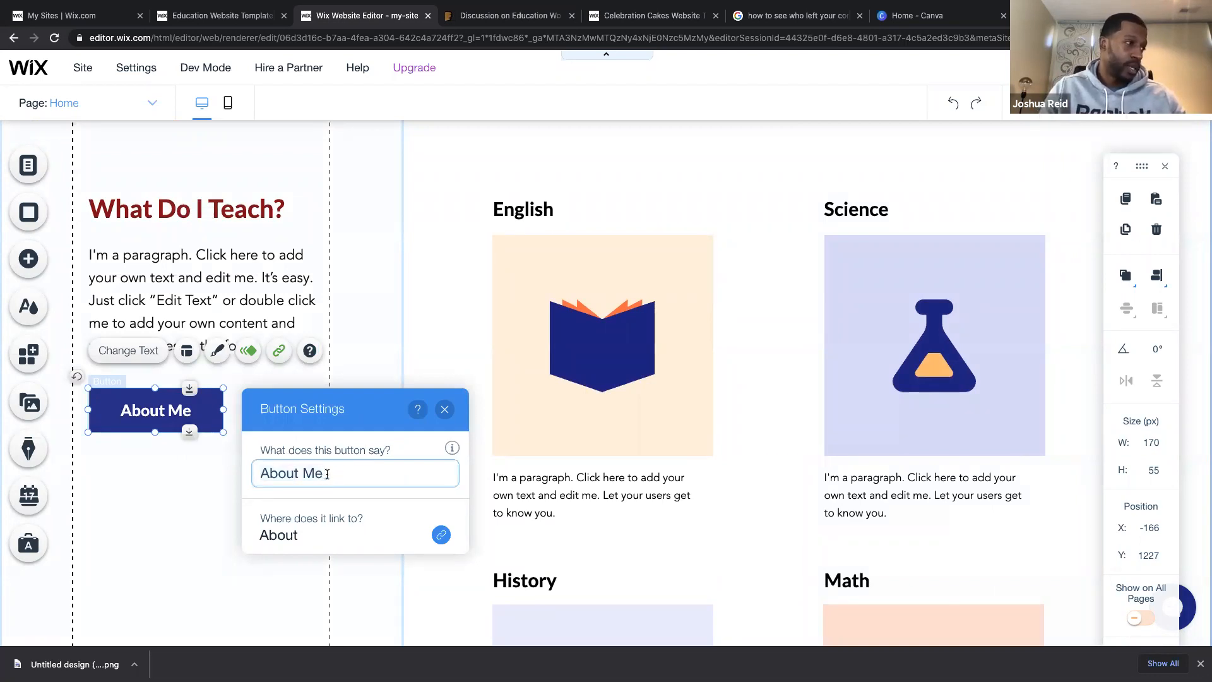
text(About Us)
click(177, 436)
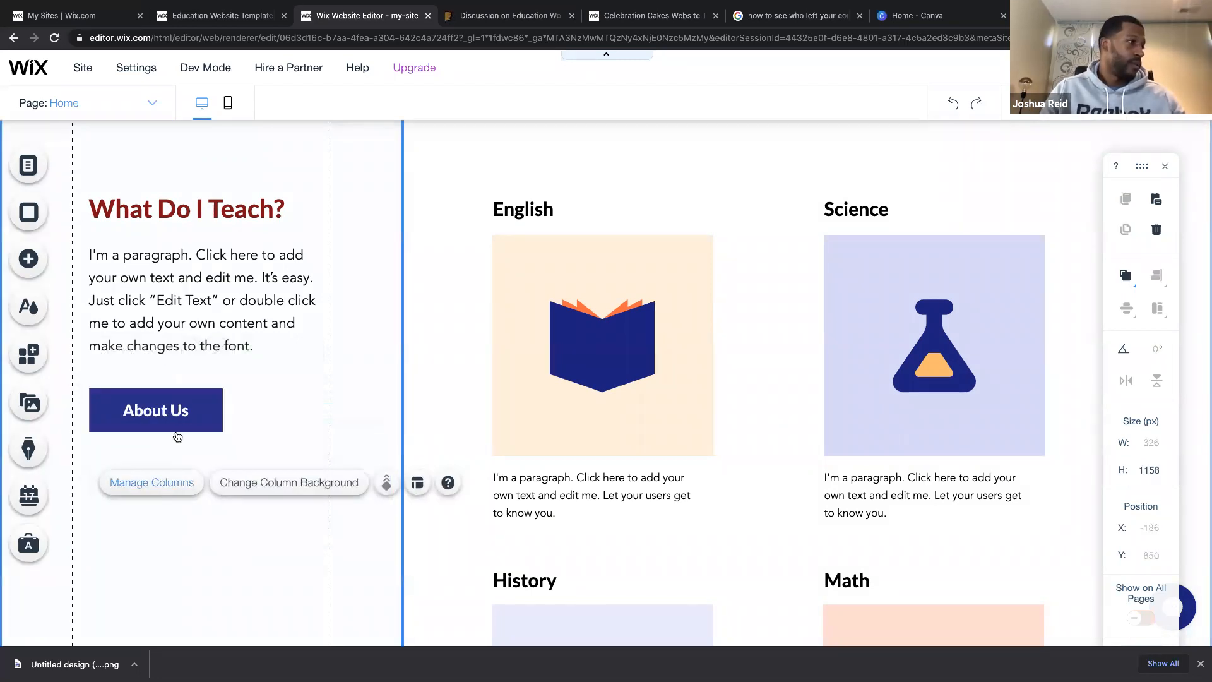
Browse the preset designs for the "About Us" button and open its design customization options.
click(177, 436)
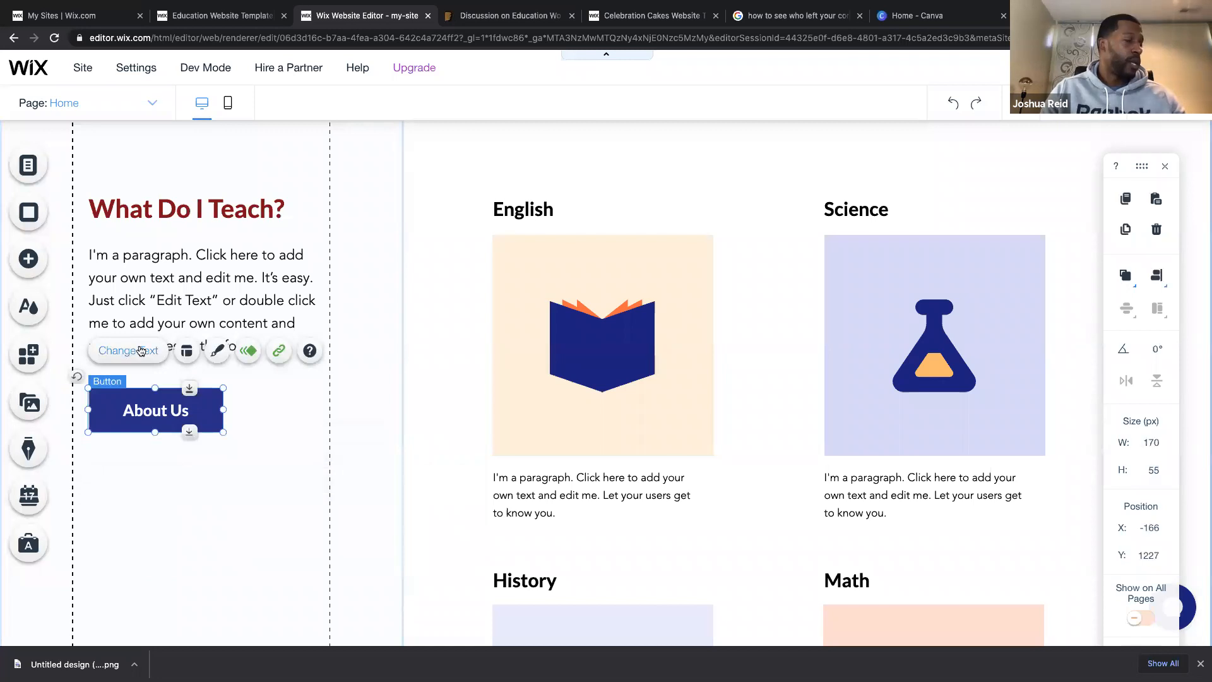
click(212, 353)
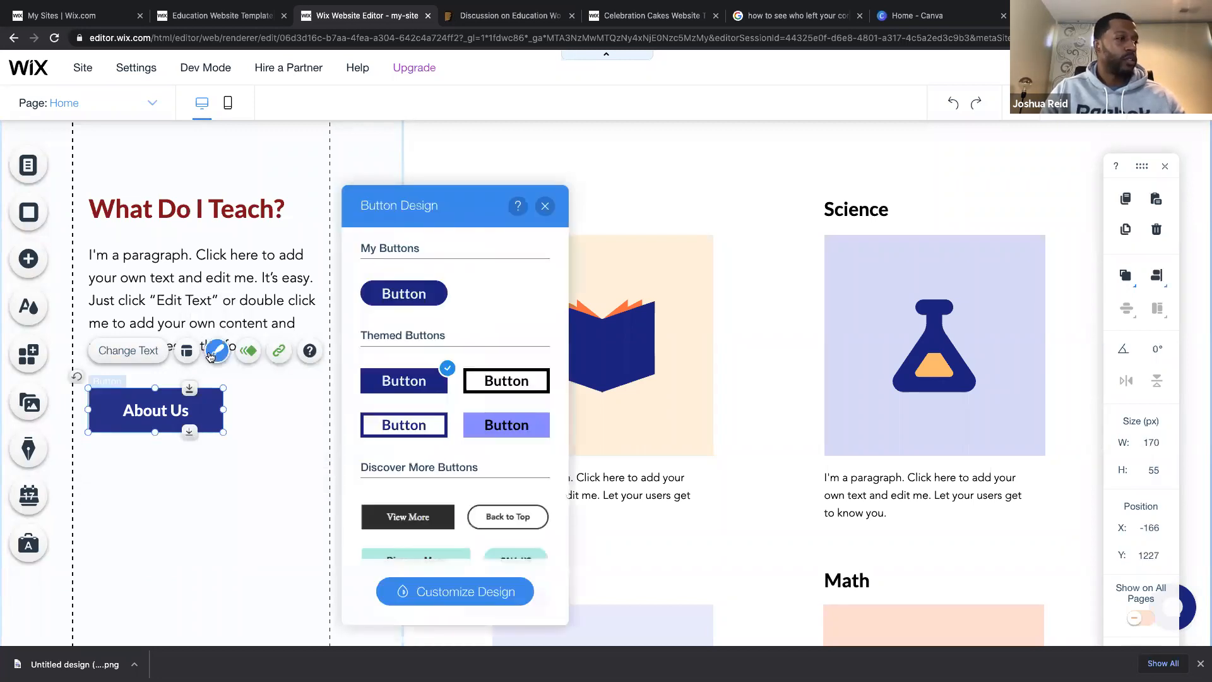
scroll(486, 325, down, 10)
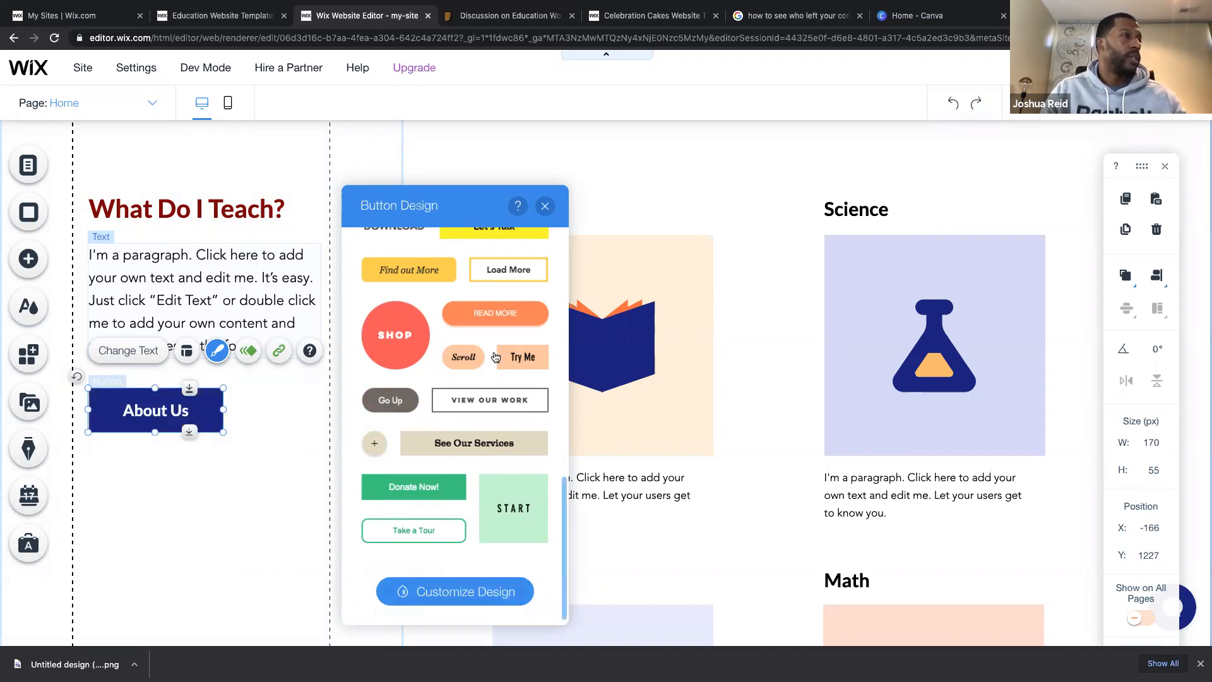
scroll(444, 356, up, 8)
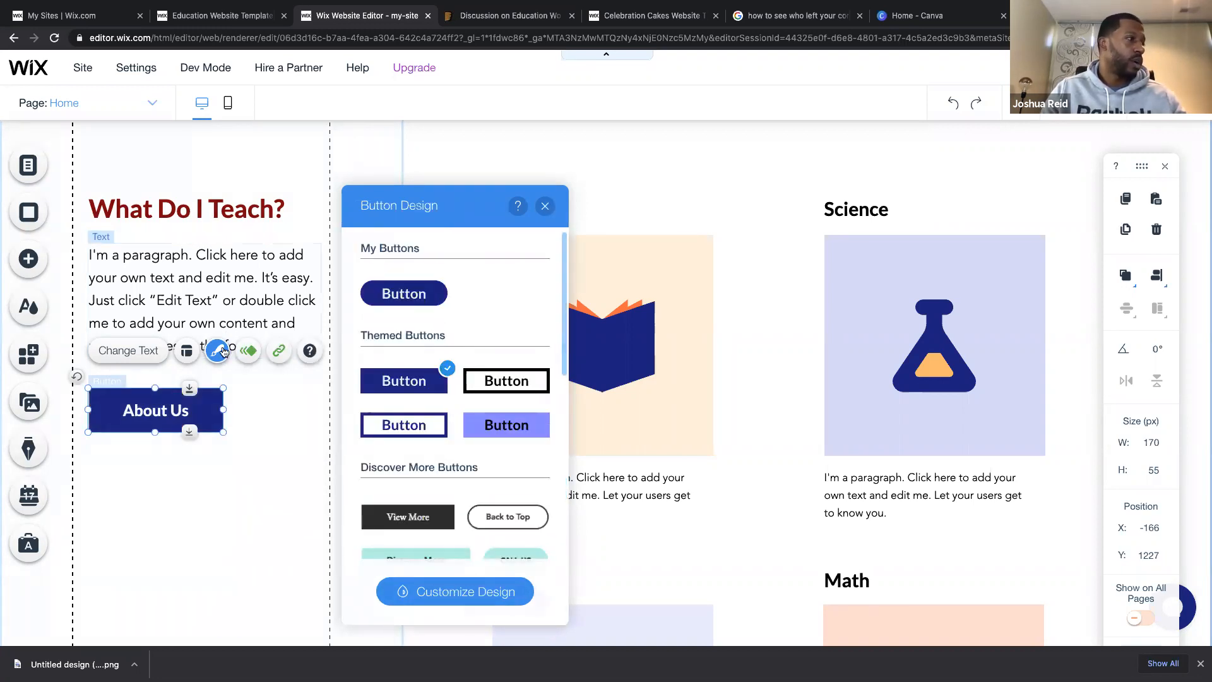
click(430, 581)
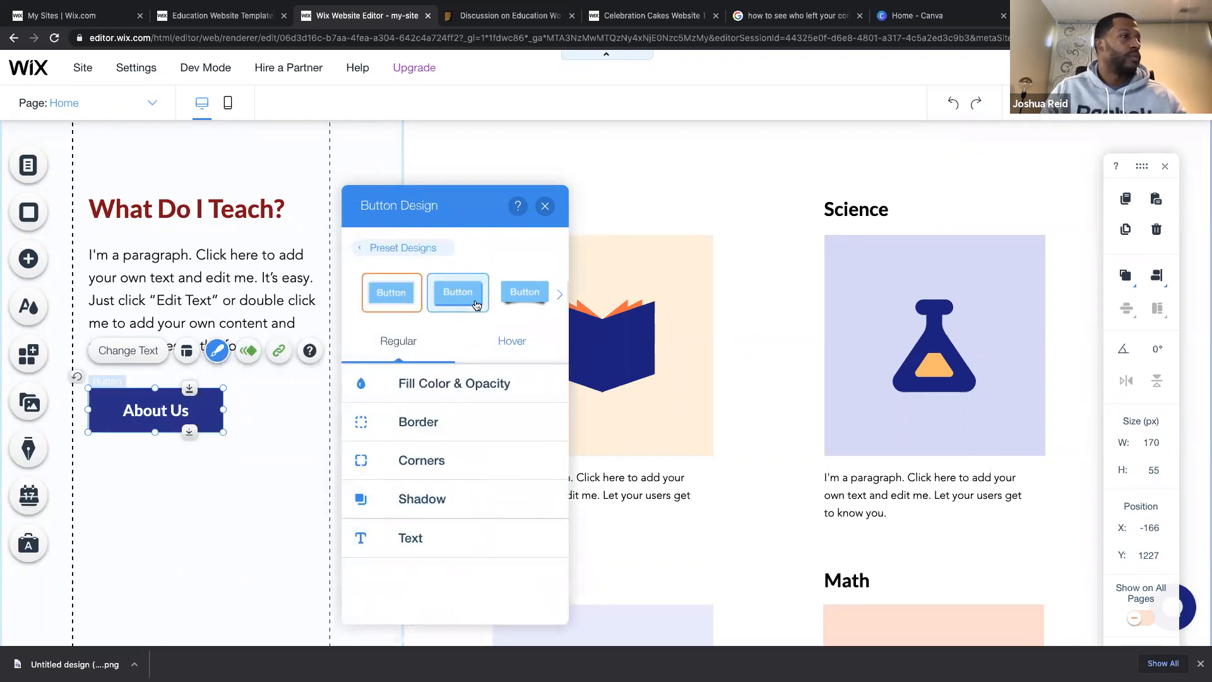
Review the text settings in the design options of the About Us button.
click(403, 536)
scroll(461, 473, down, 2)
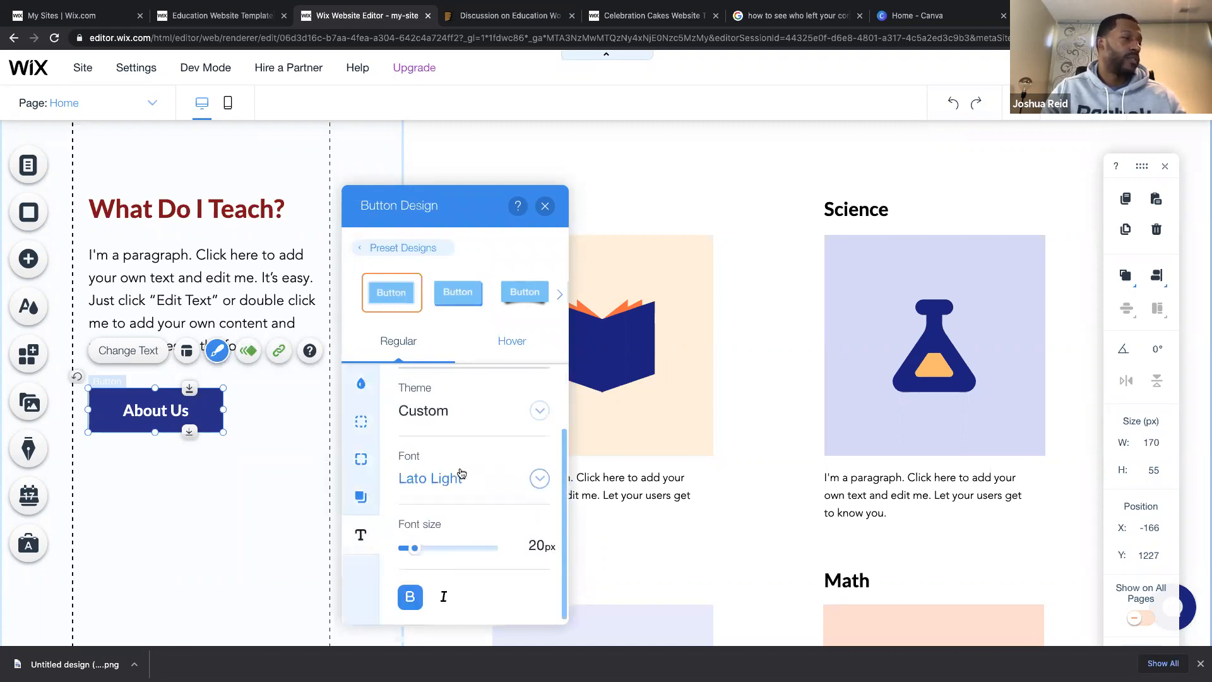
scroll(474, 441, up, 1)
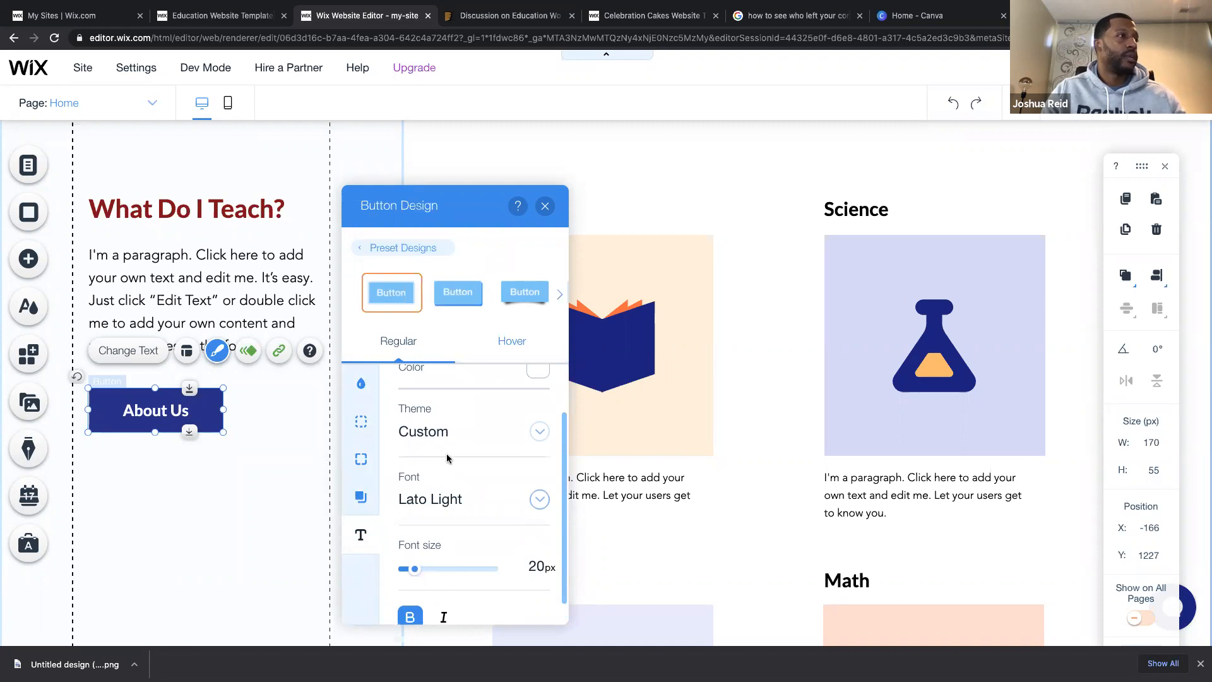
click(545, 207)
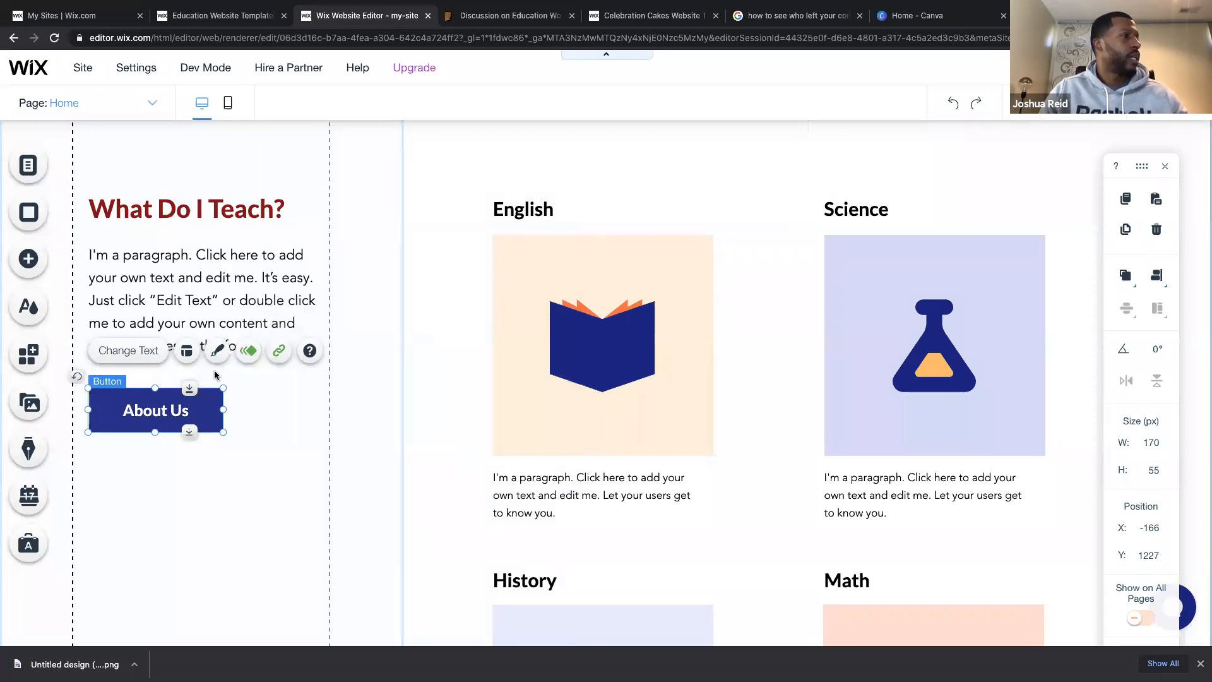
Try the Be in Touch preset design on the About Us button, and undo it.
click(217, 350)
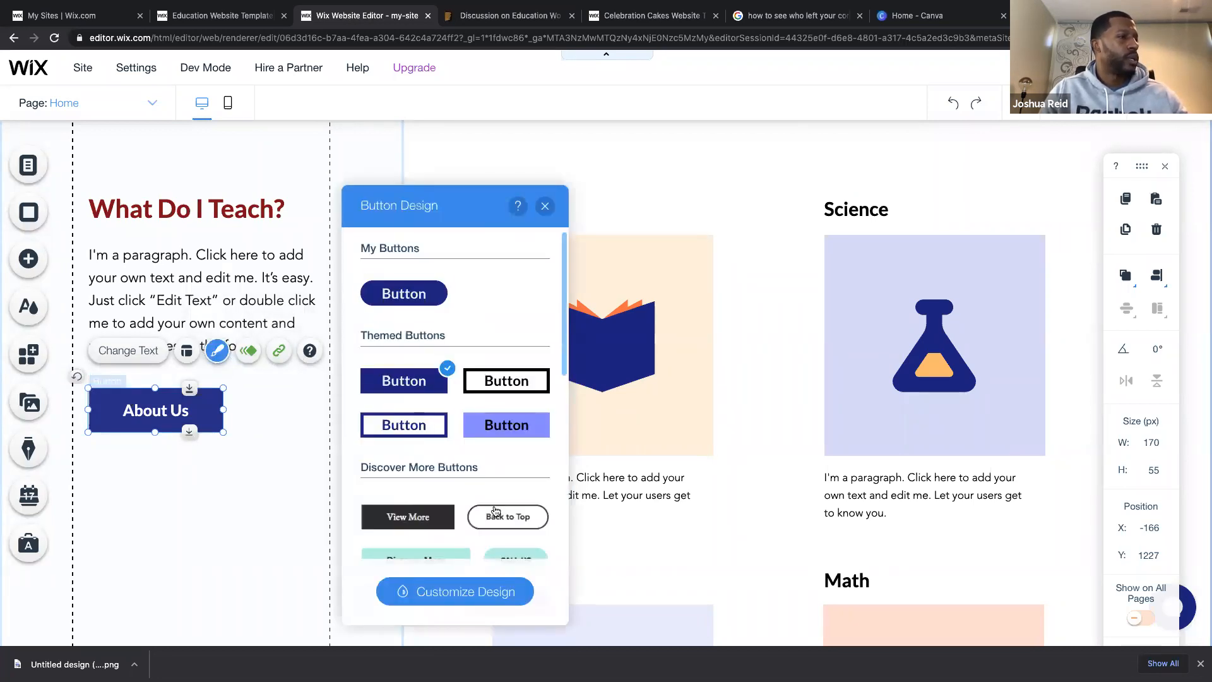
scroll(467, 454, down, 1)
scroll(514, 505, down, 2)
click(438, 499)
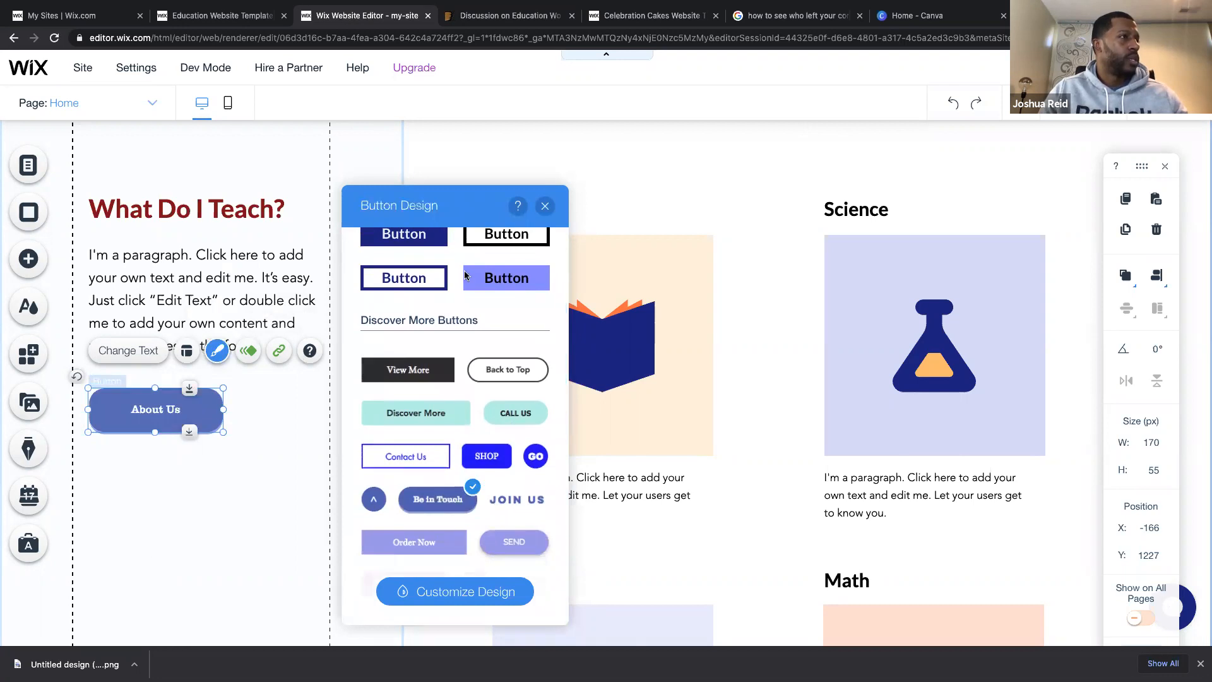
click(545, 206)
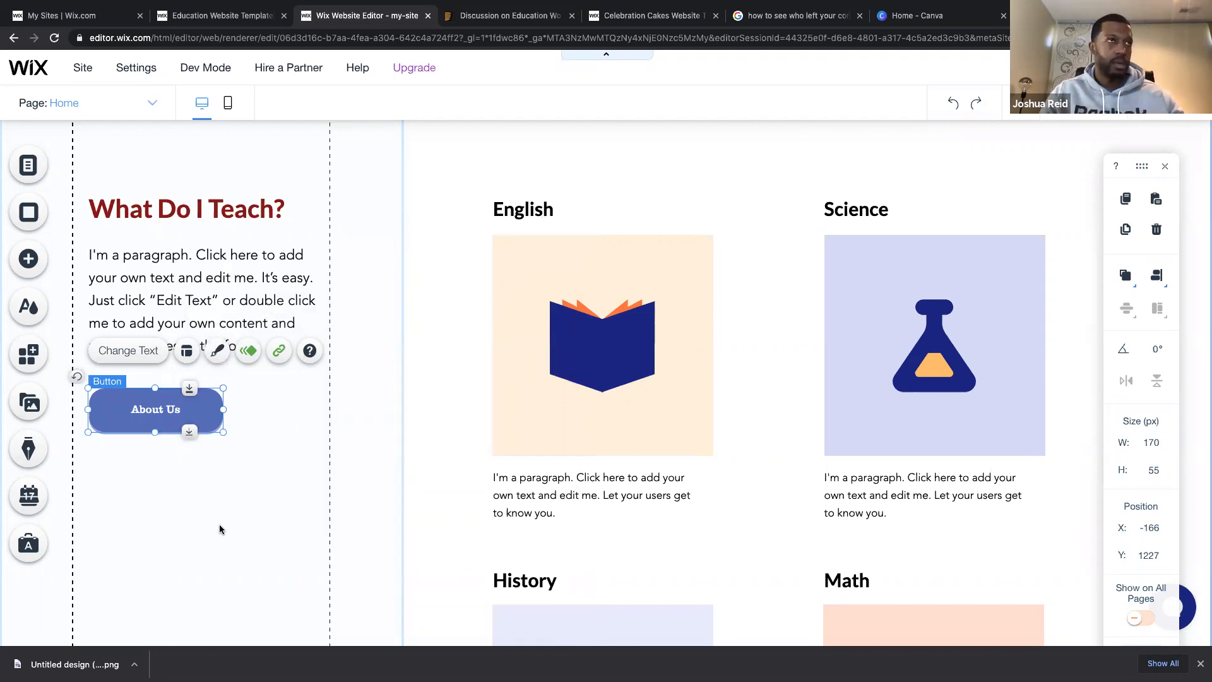
click(952, 112)
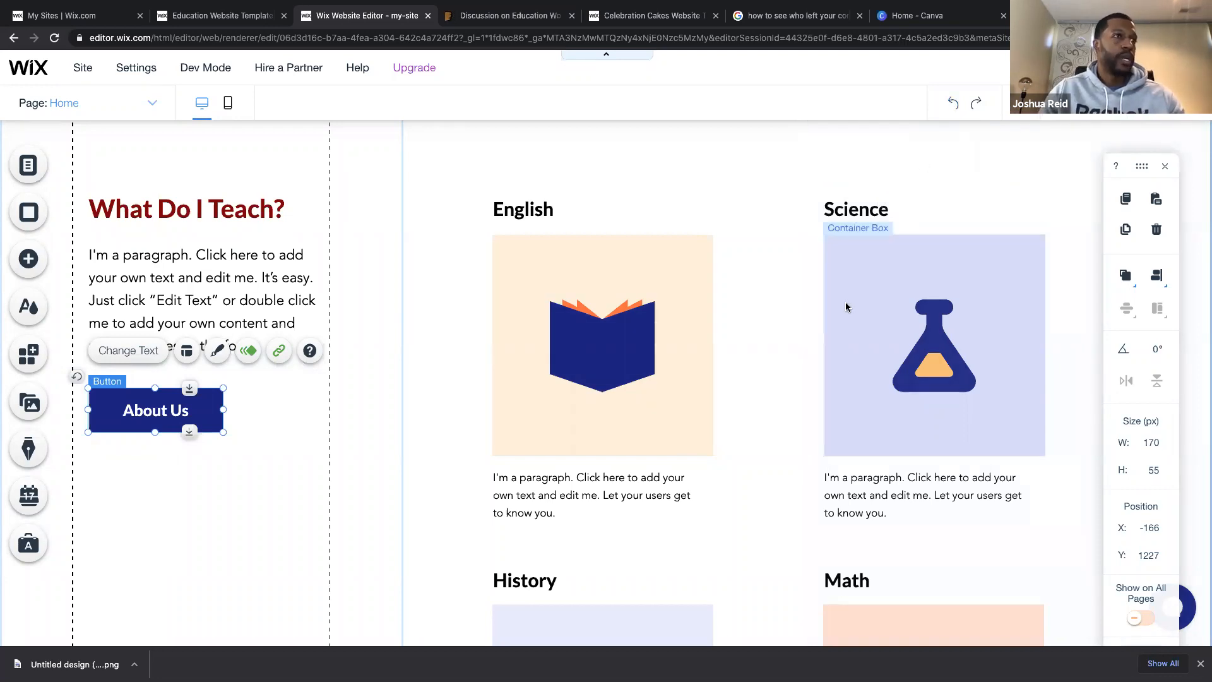
Apply the lavender themed box design to the container box under the English heading.
click(583, 284)
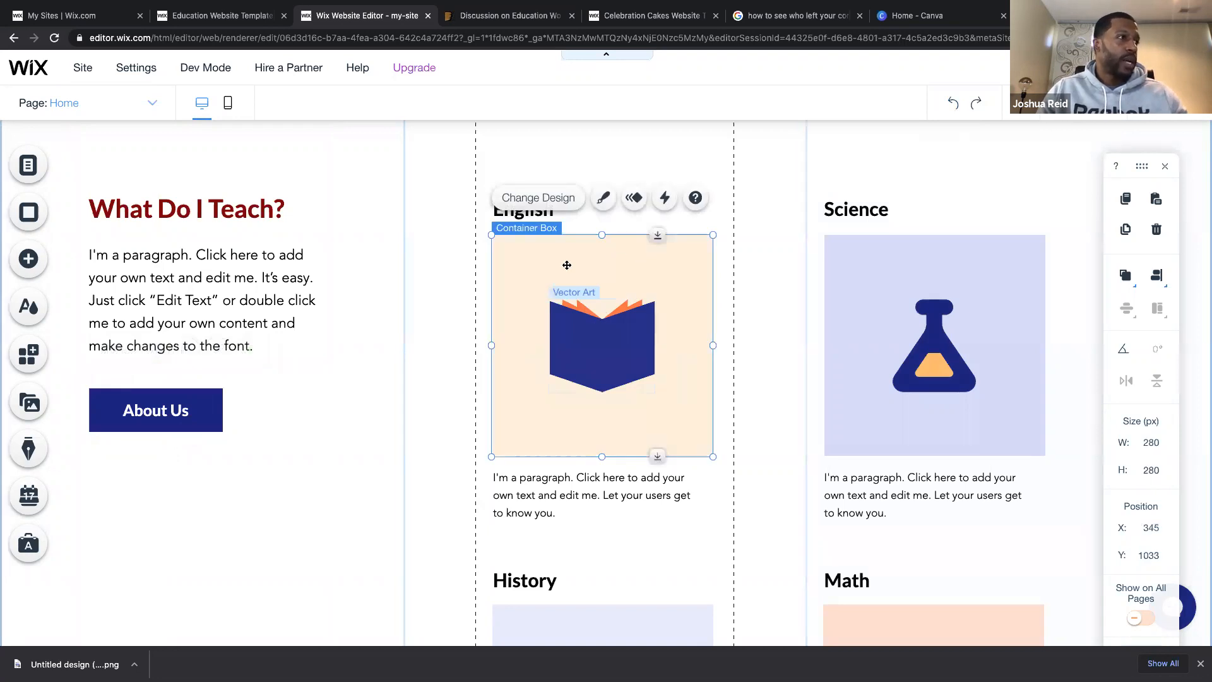
click(552, 199)
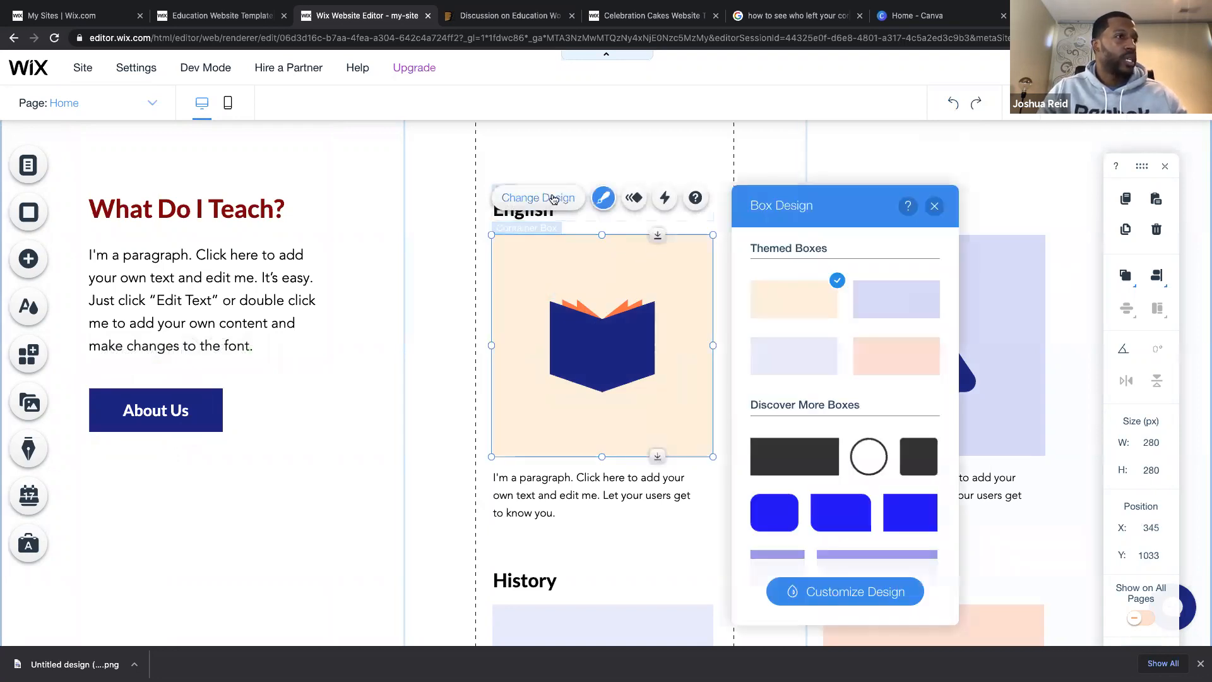
click(888, 312)
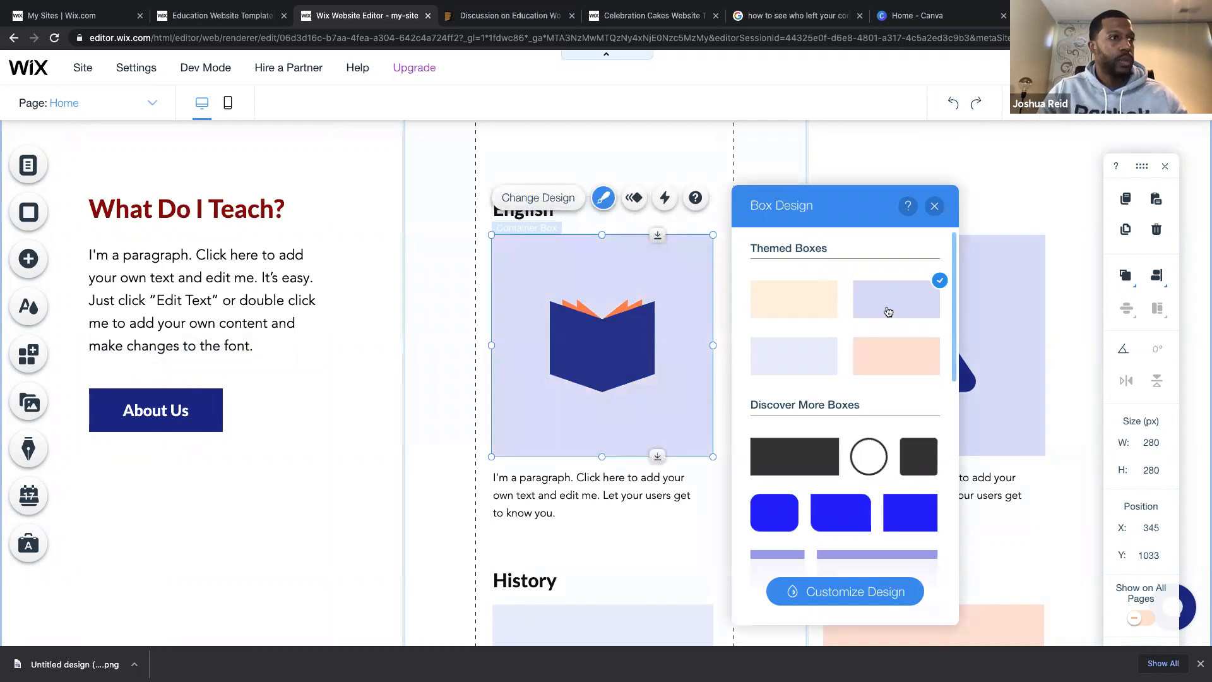
scroll(881, 363, down, 2)
scroll(882, 367, down, 7)
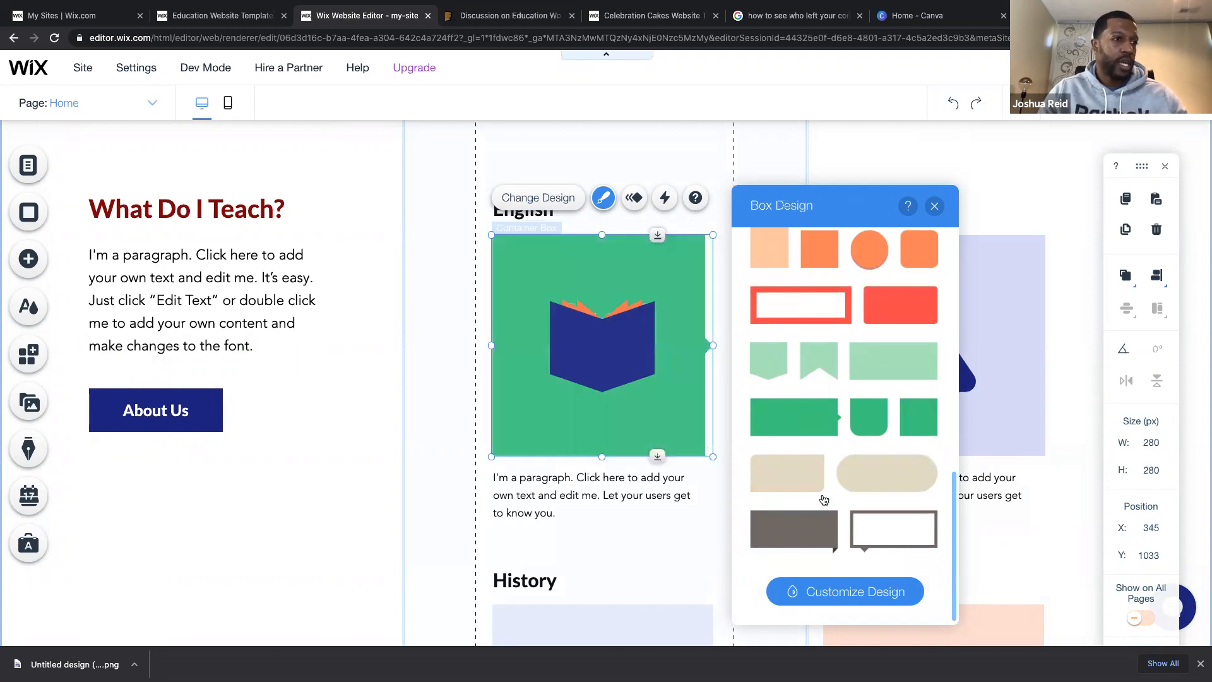
Round all four corners of the English container box to a 25 px radius.
click(850, 591)
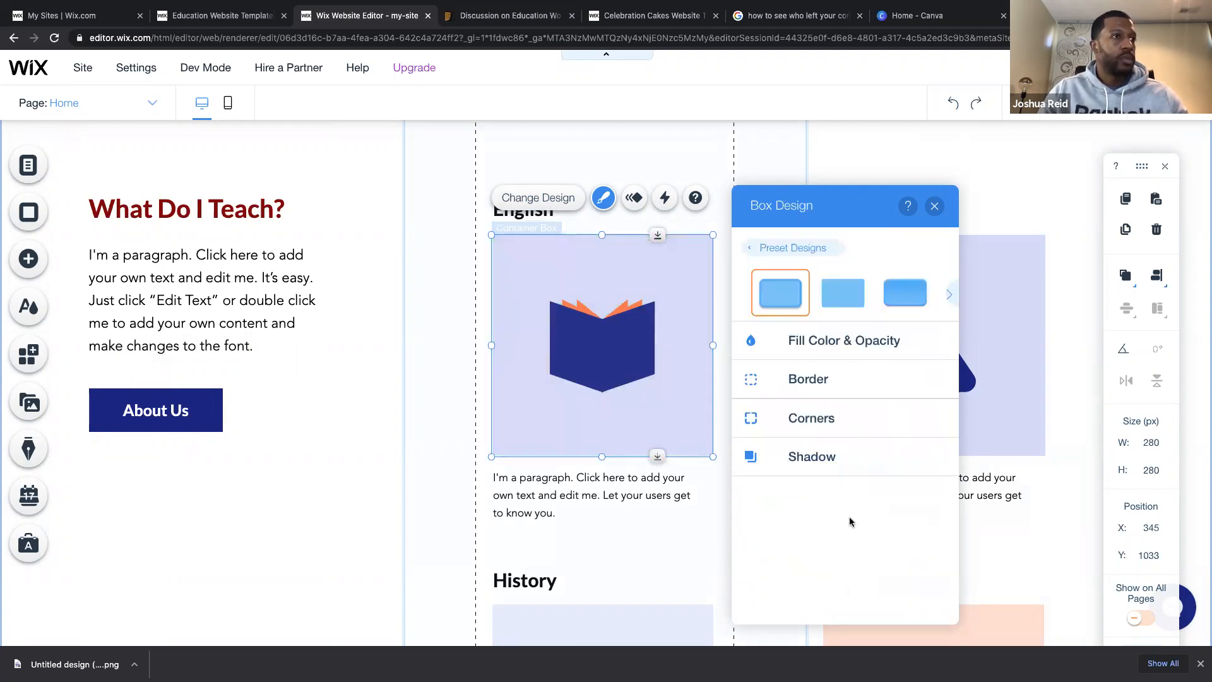
click(749, 419)
click(819, 404)
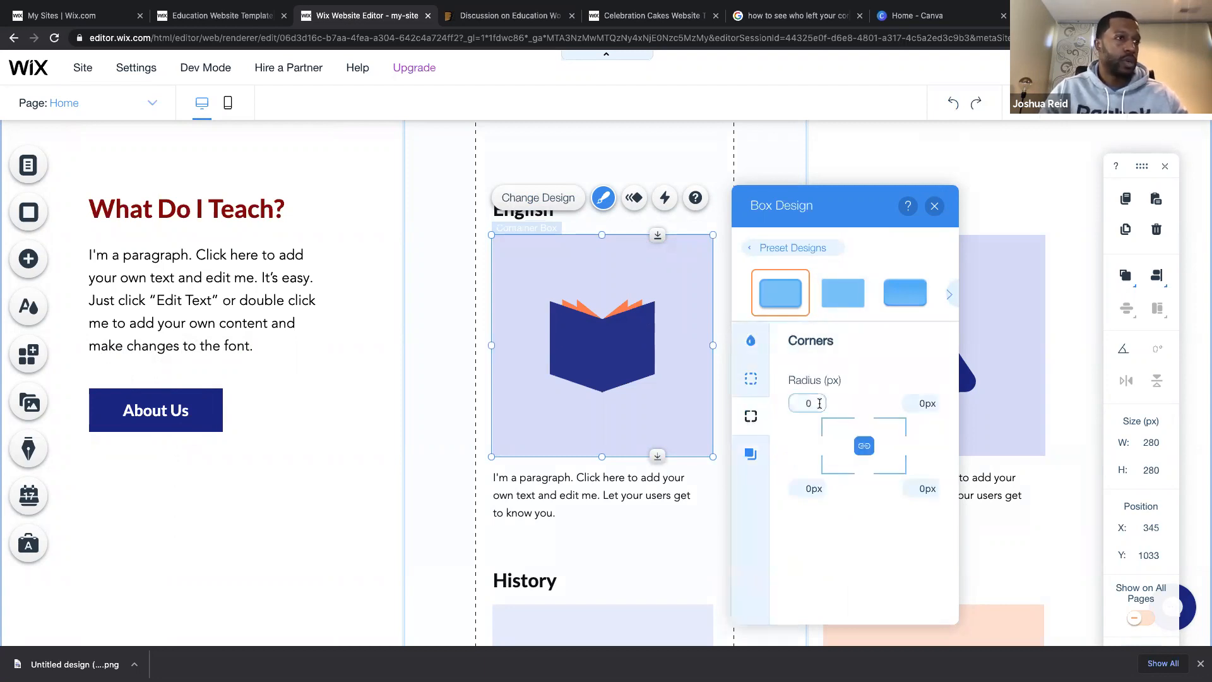
key(Return)
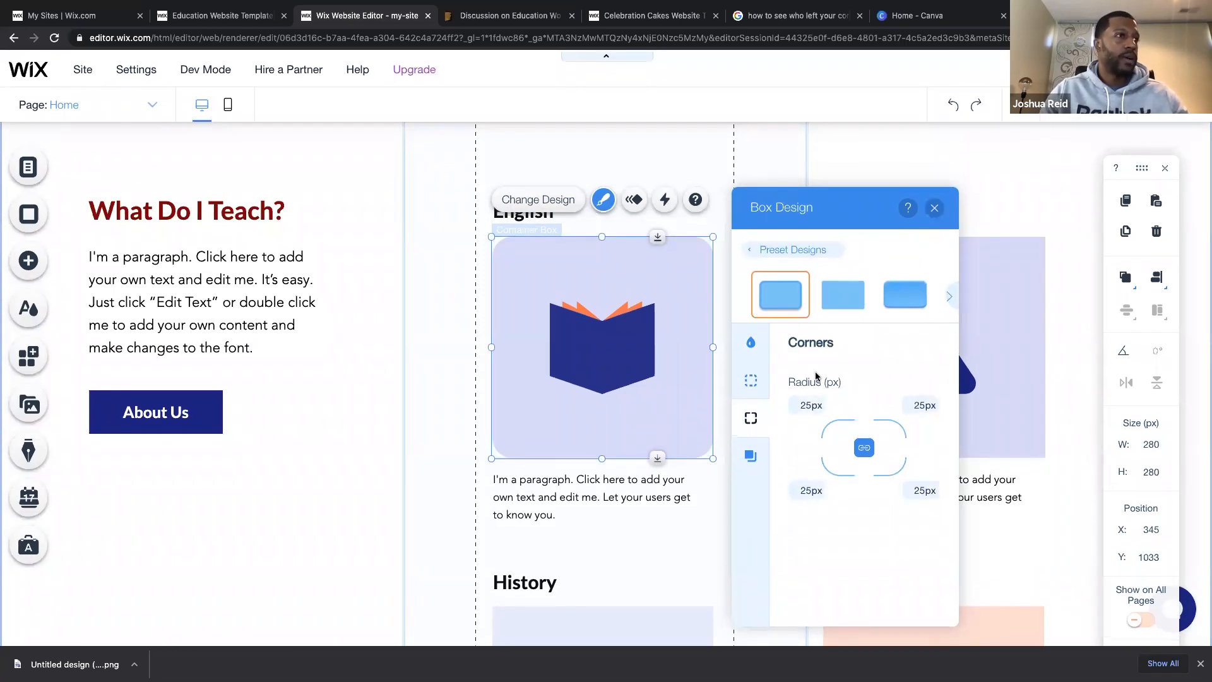
click(934, 206)
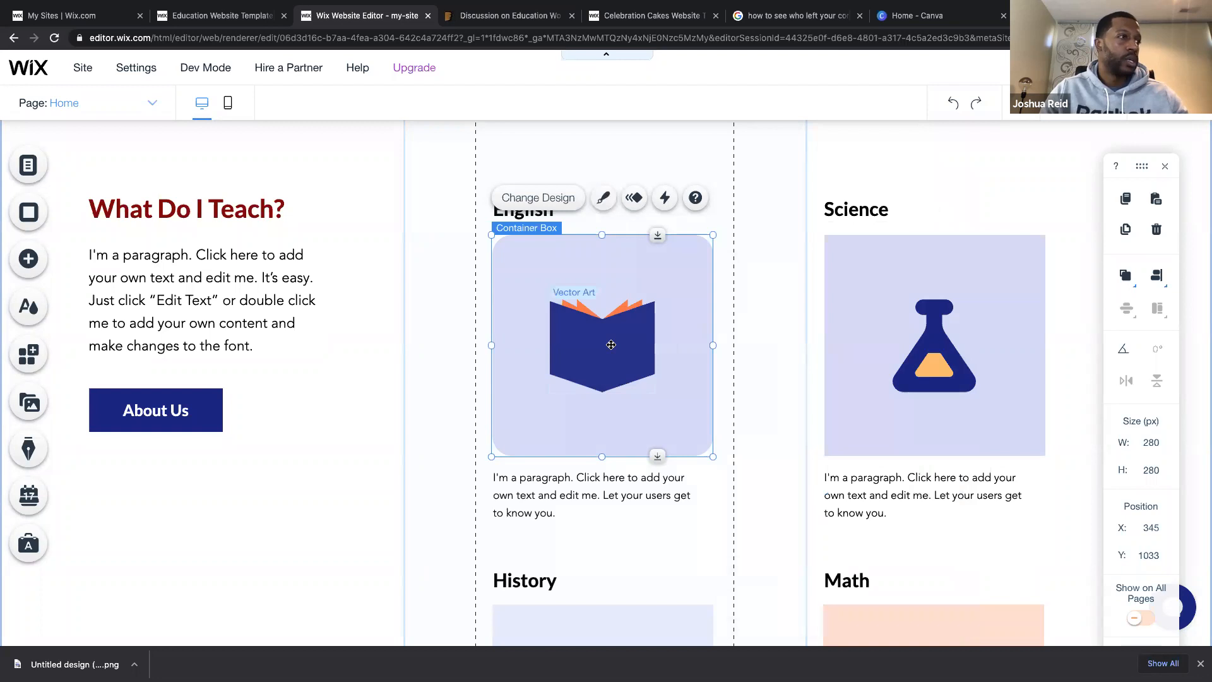
Open the replacement library for the English box's book vector art and filter it to the Health & Wellness category.
click(611, 345)
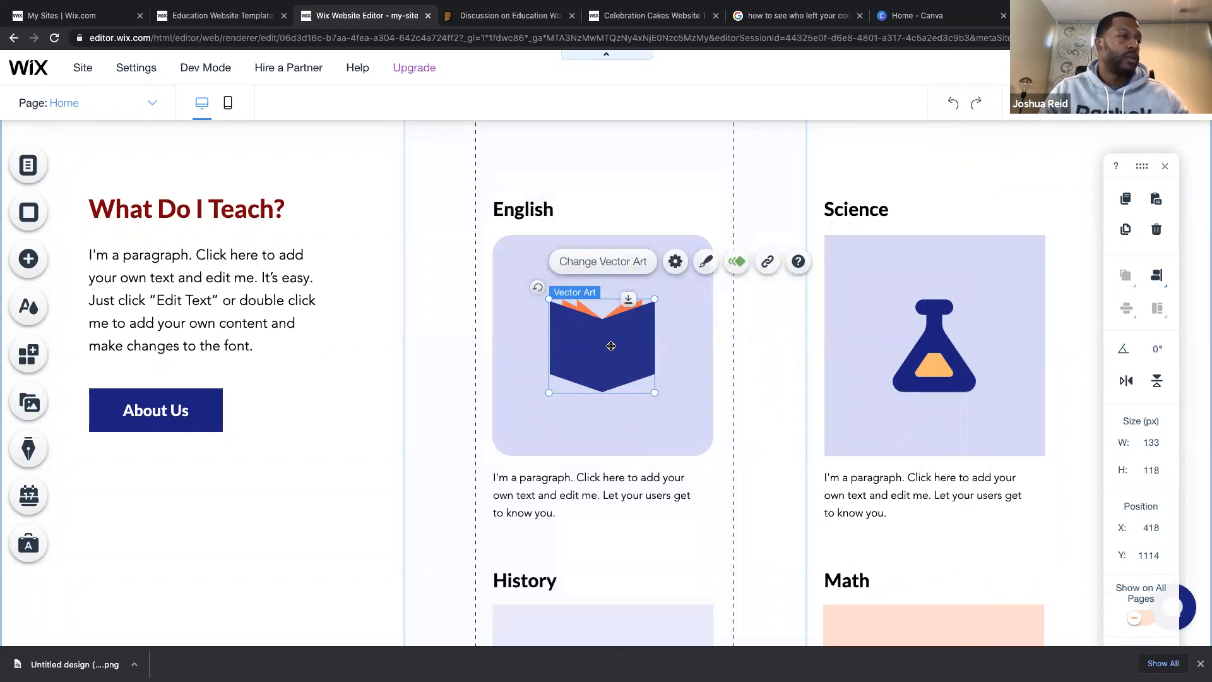
click(626, 263)
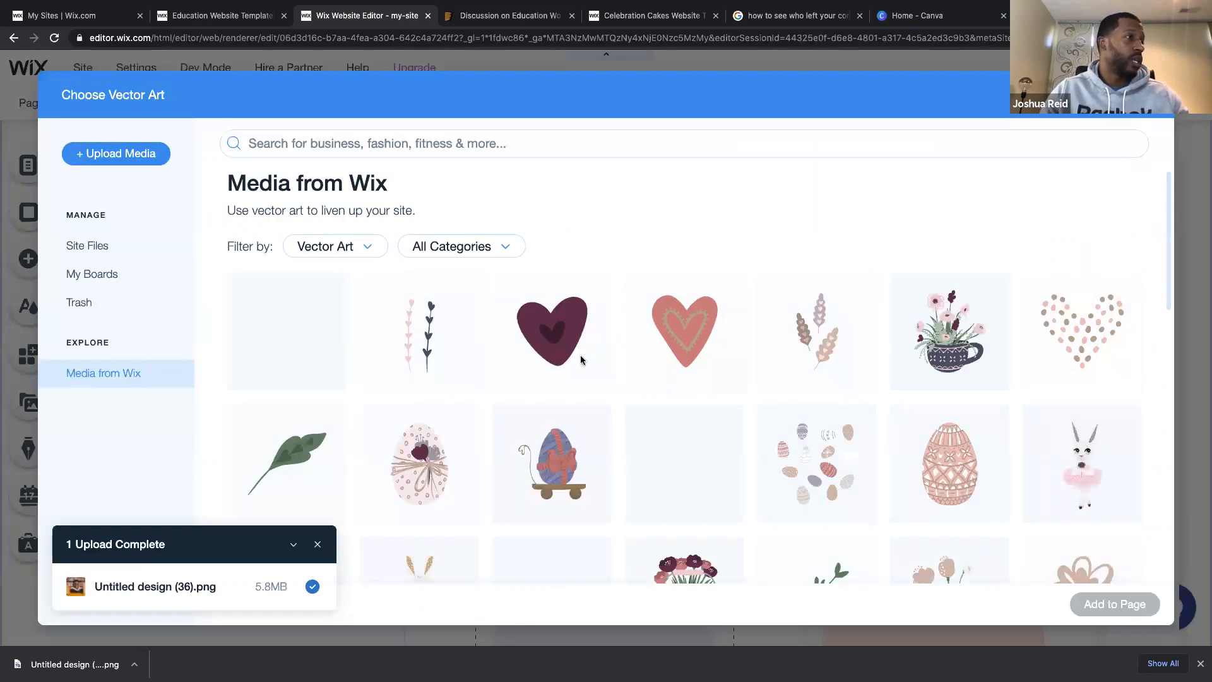
scroll(581, 360, down, 2)
scroll(581, 360, down, 10)
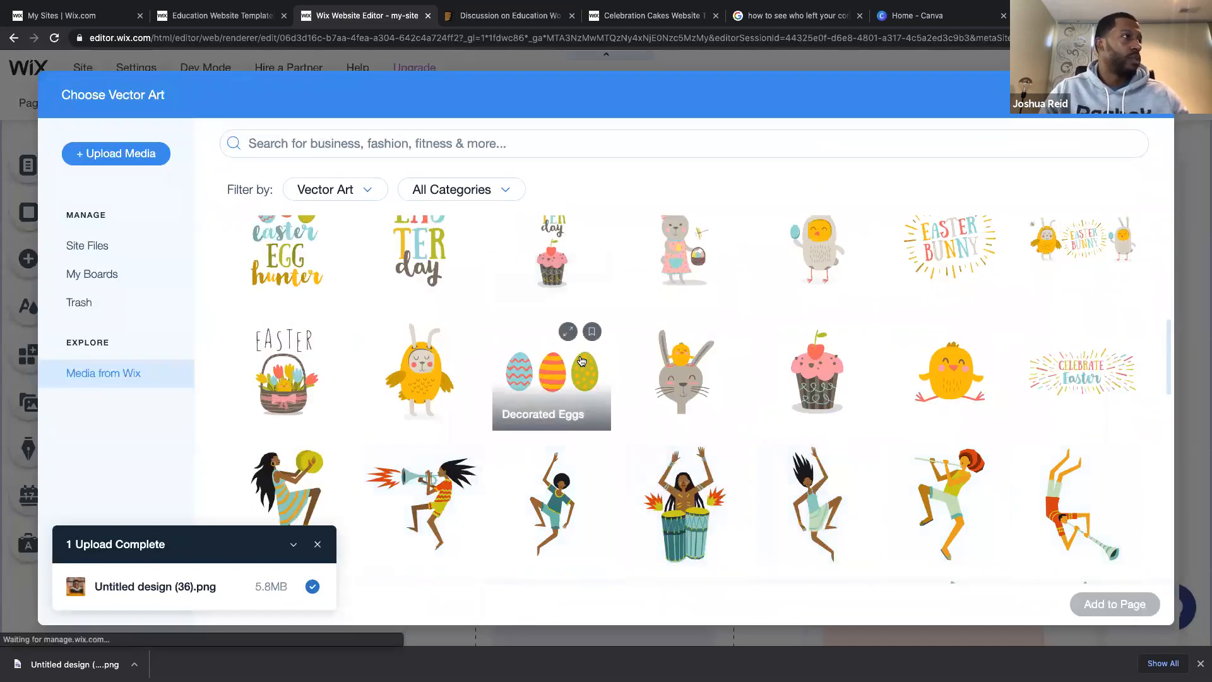
scroll(580, 361, up, 12)
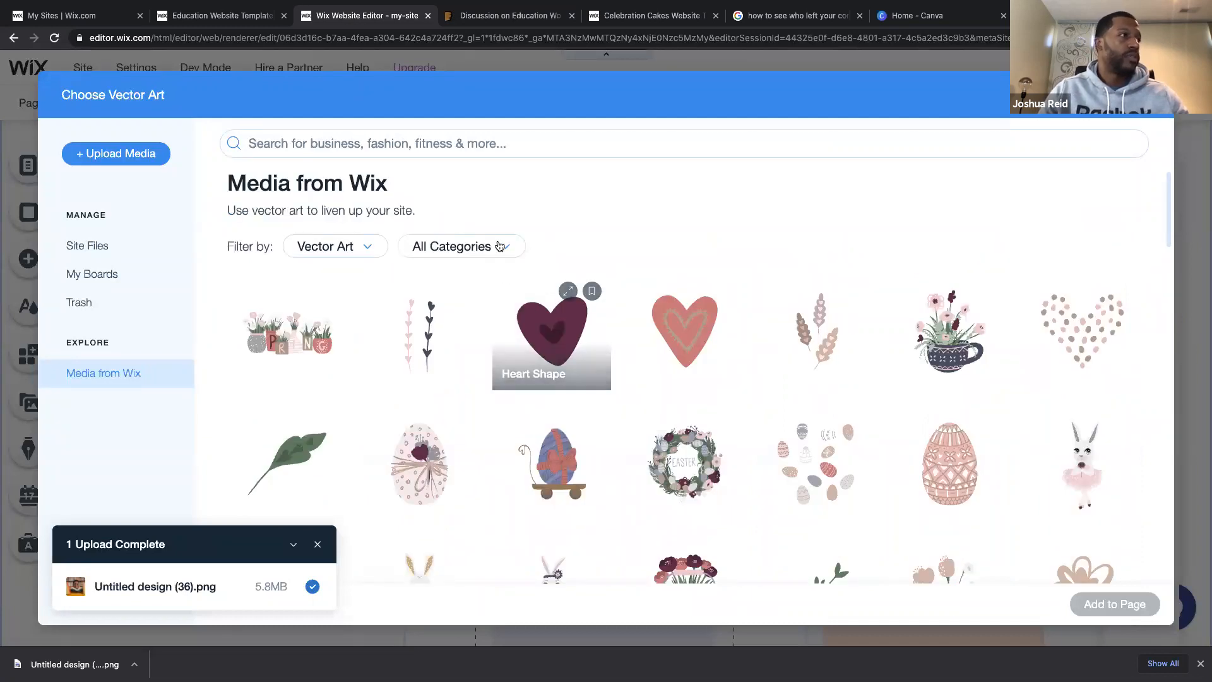
click(499, 246)
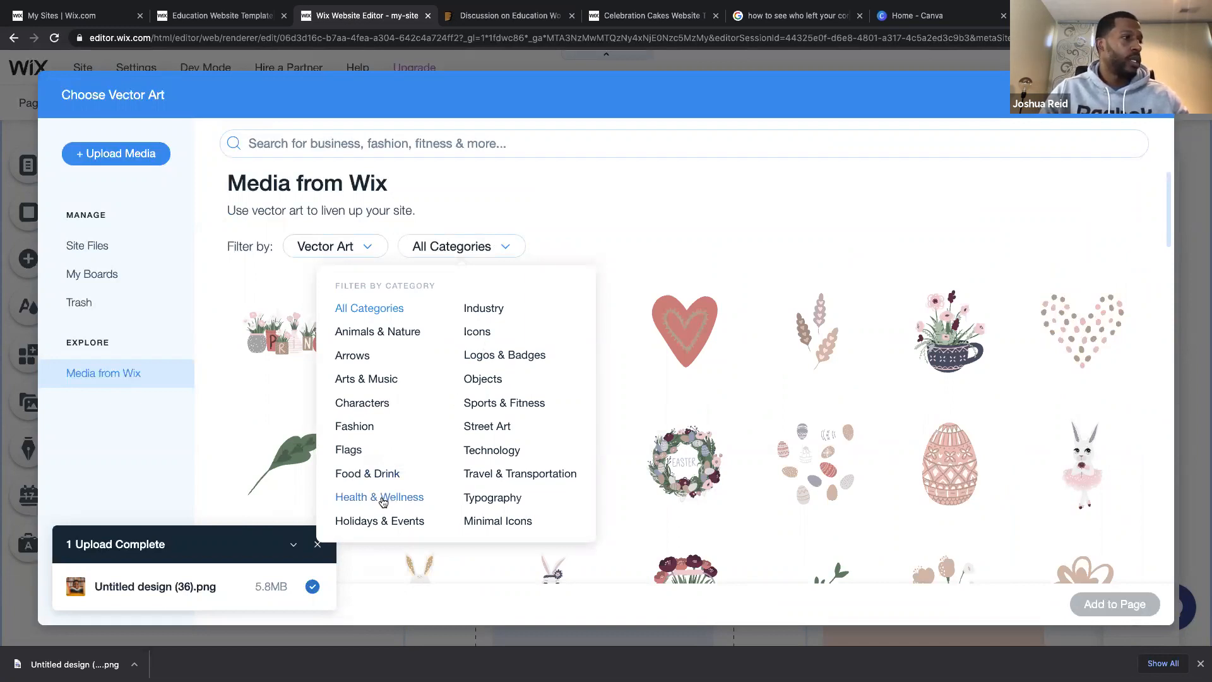
click(382, 498)
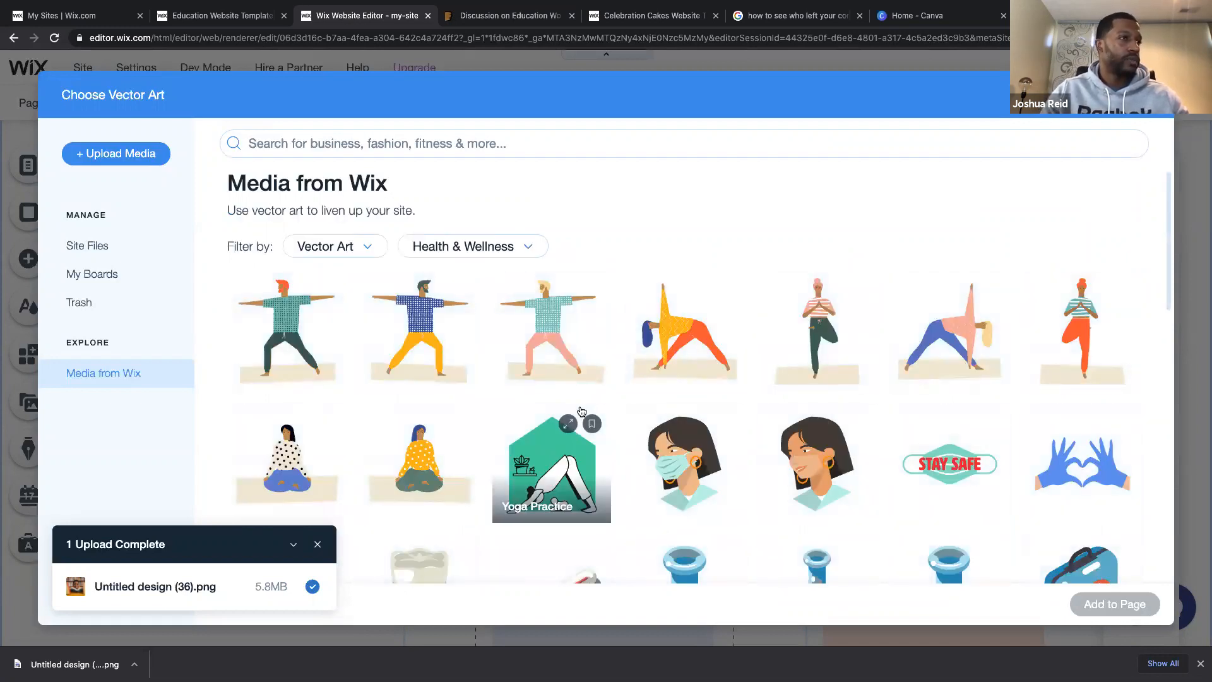
Replace the book with the Lotus Pose vector art, enlarged to about 195 by 151 px and centred in the English box.
scroll(581, 411, down, 2)
scroll(582, 411, up, 1)
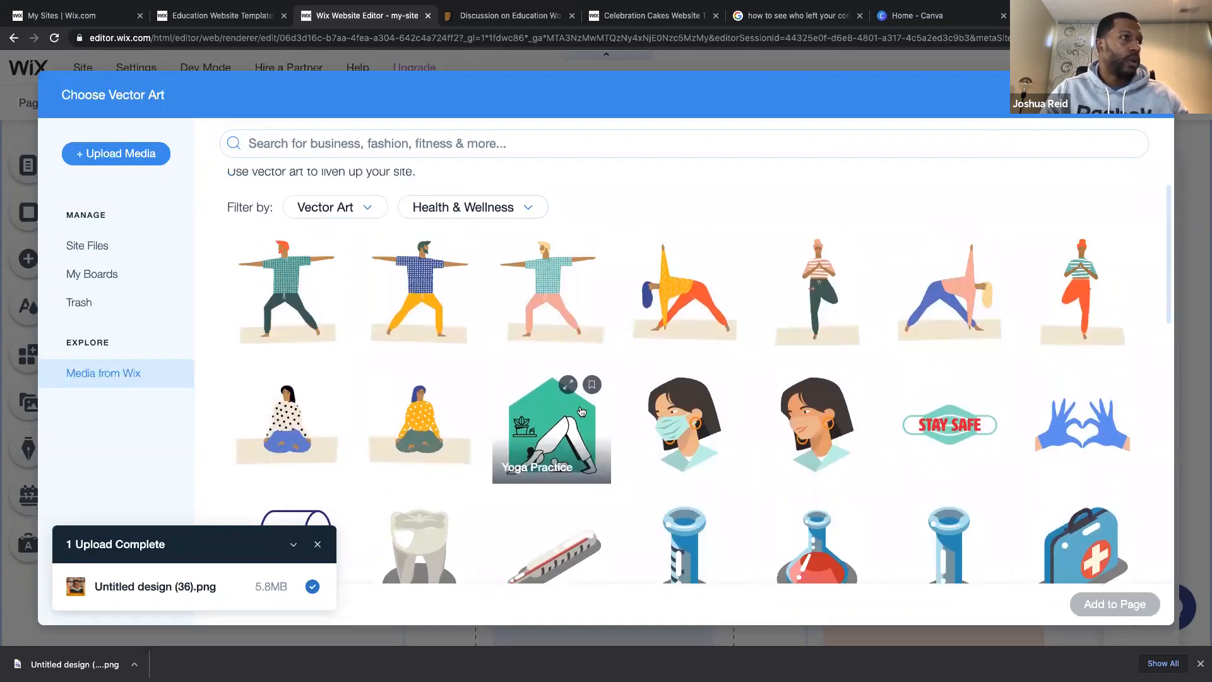
click(431, 428)
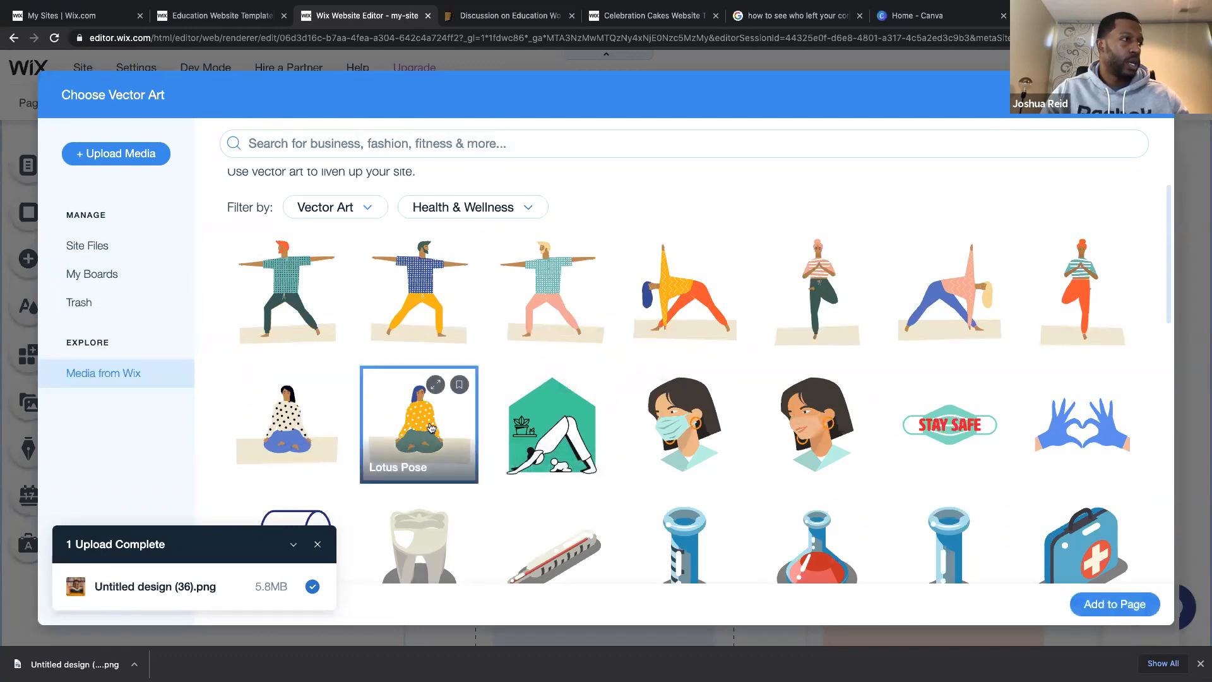
click(1112, 604)
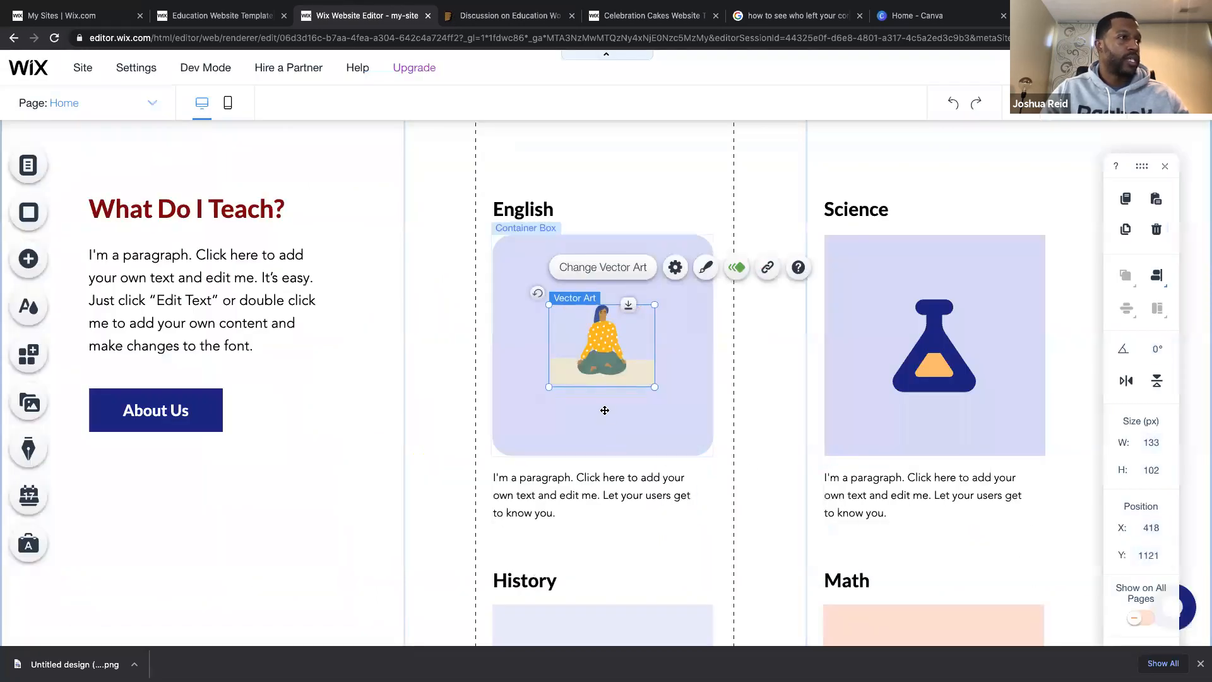
drag(654, 387, 698, 428)
drag(640, 377, 608, 347)
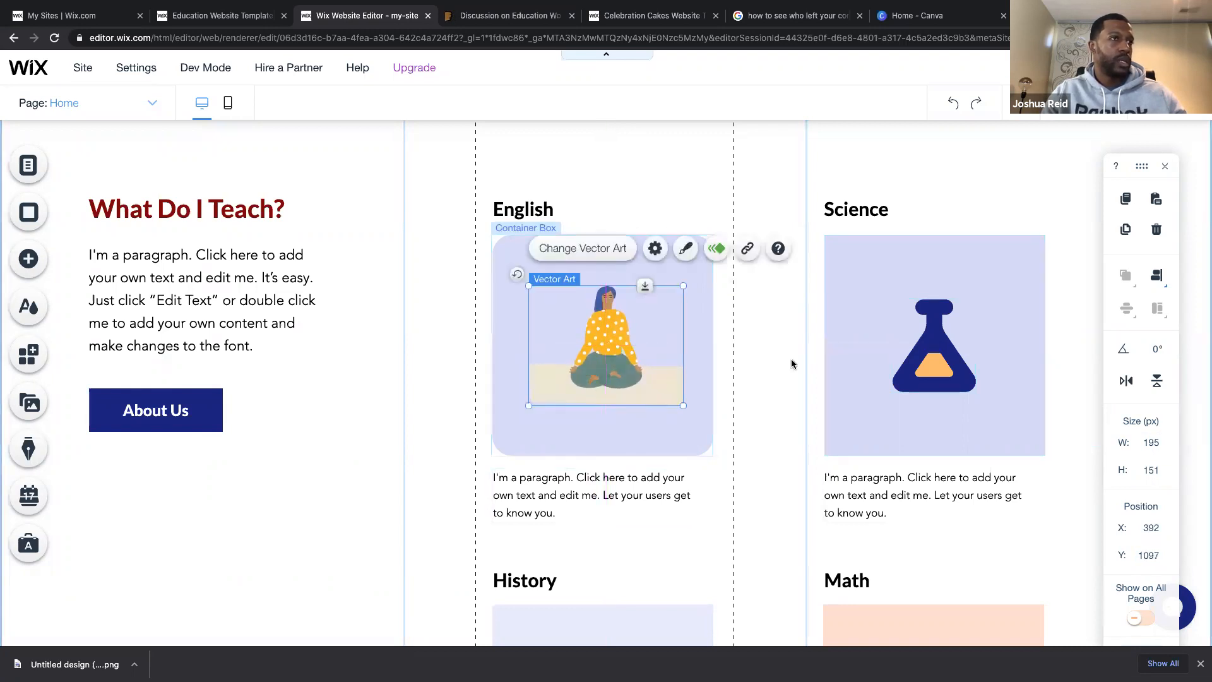
Apply the peach themed box design to the container box under the Science heading.
click(945, 261)
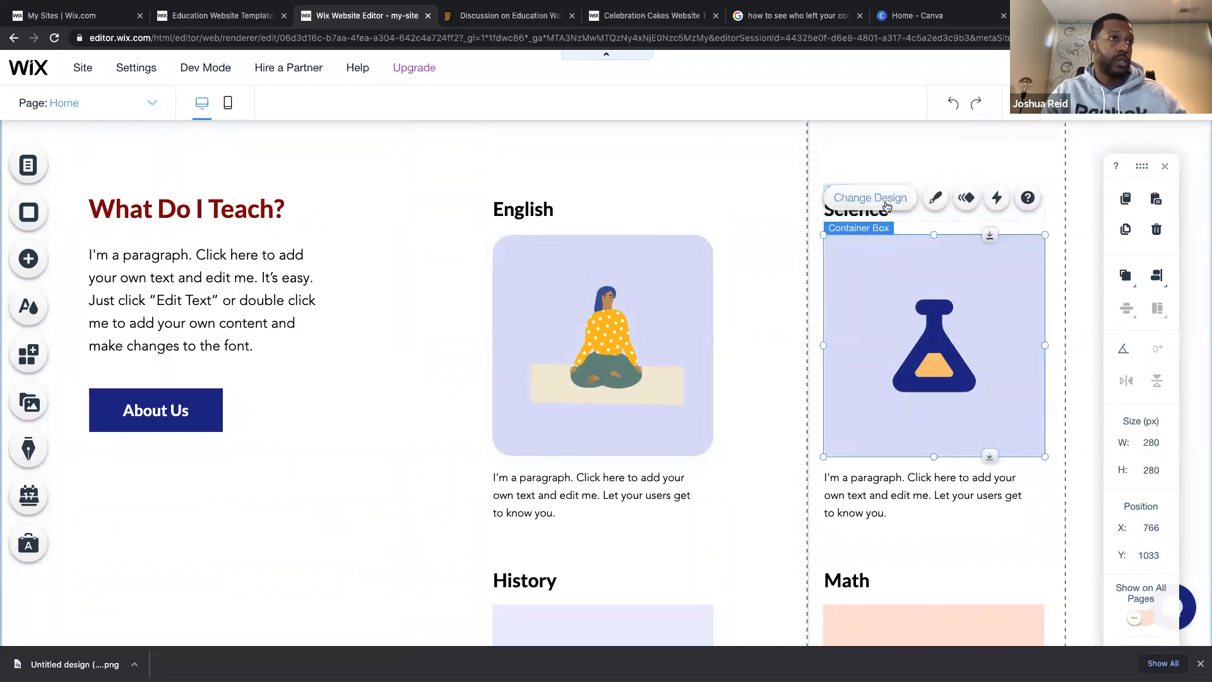
click(886, 206)
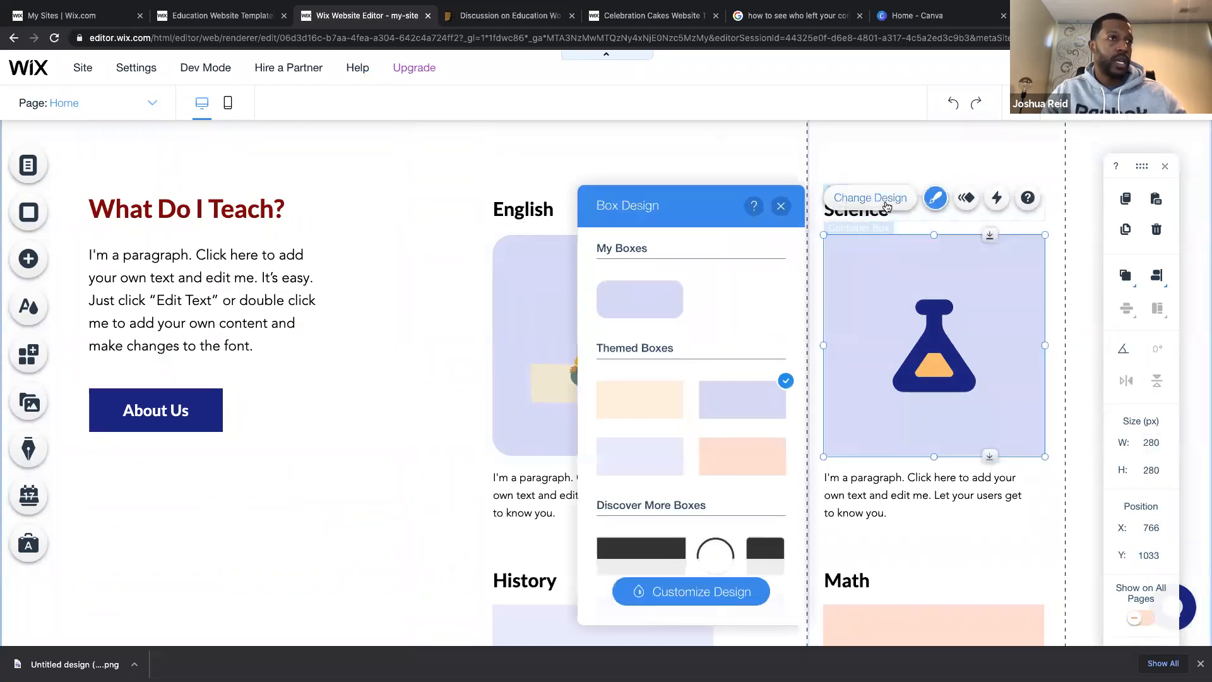
click(731, 470)
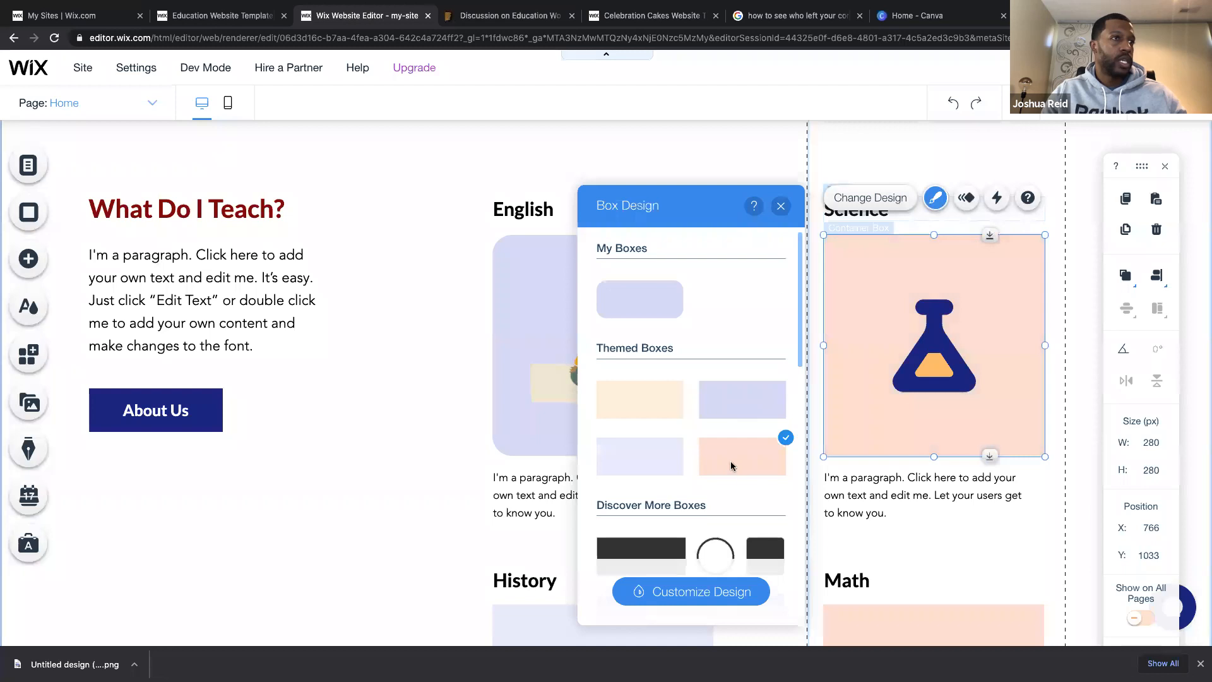
click(780, 208)
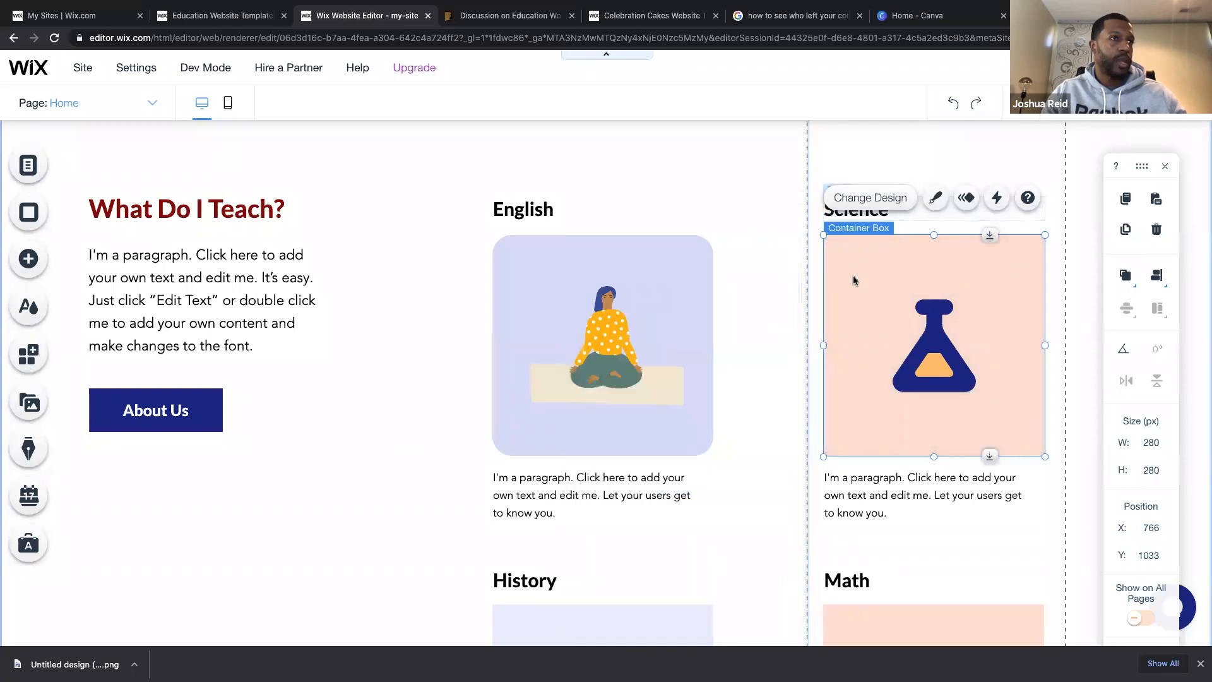
Change the orange fill color of the Science flask vector art to the saved green #BADA55.
click(938, 357)
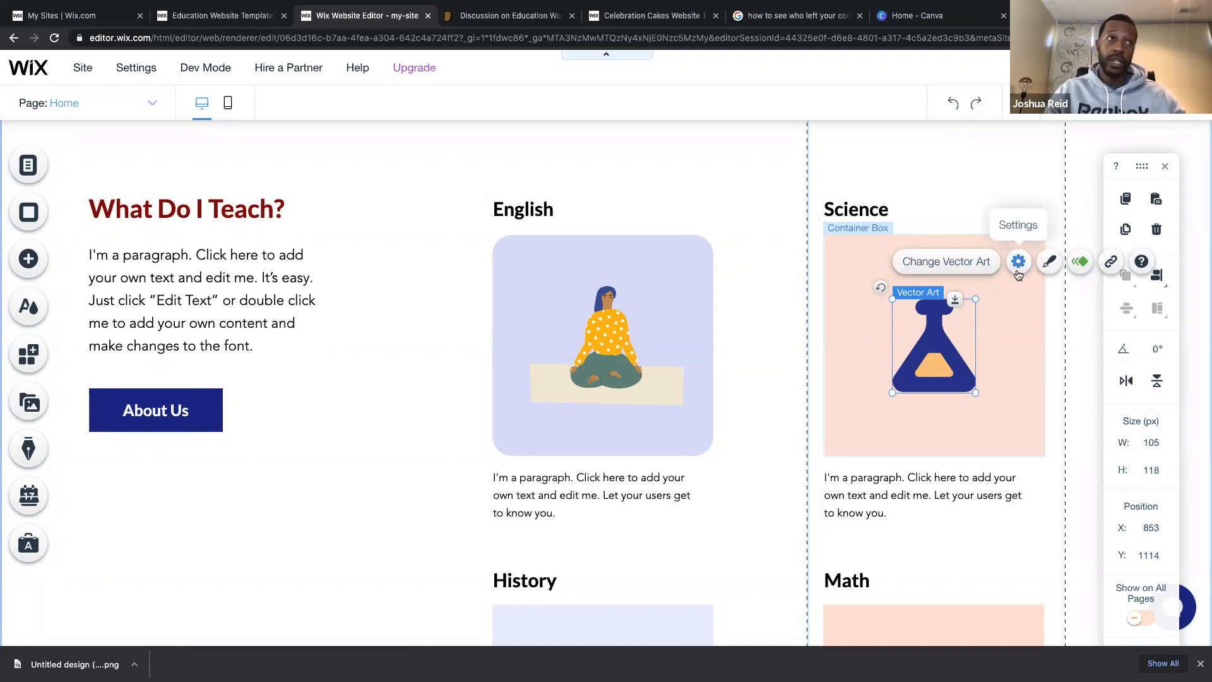
click(1050, 270)
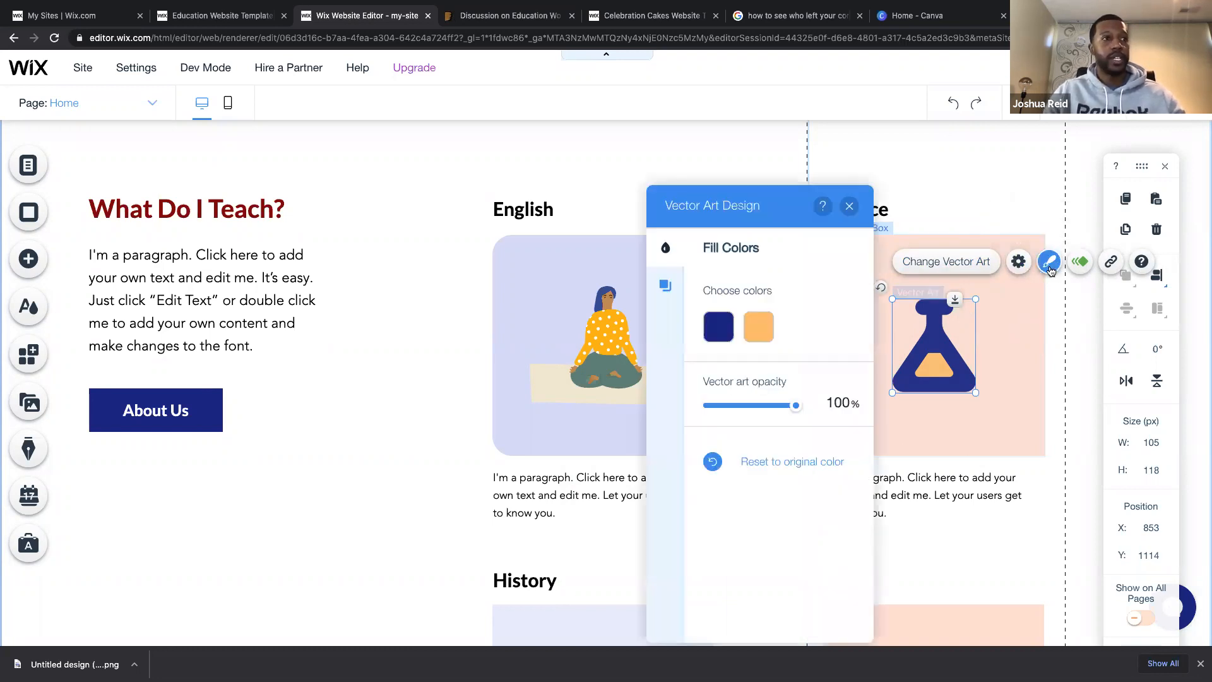
click(758, 326)
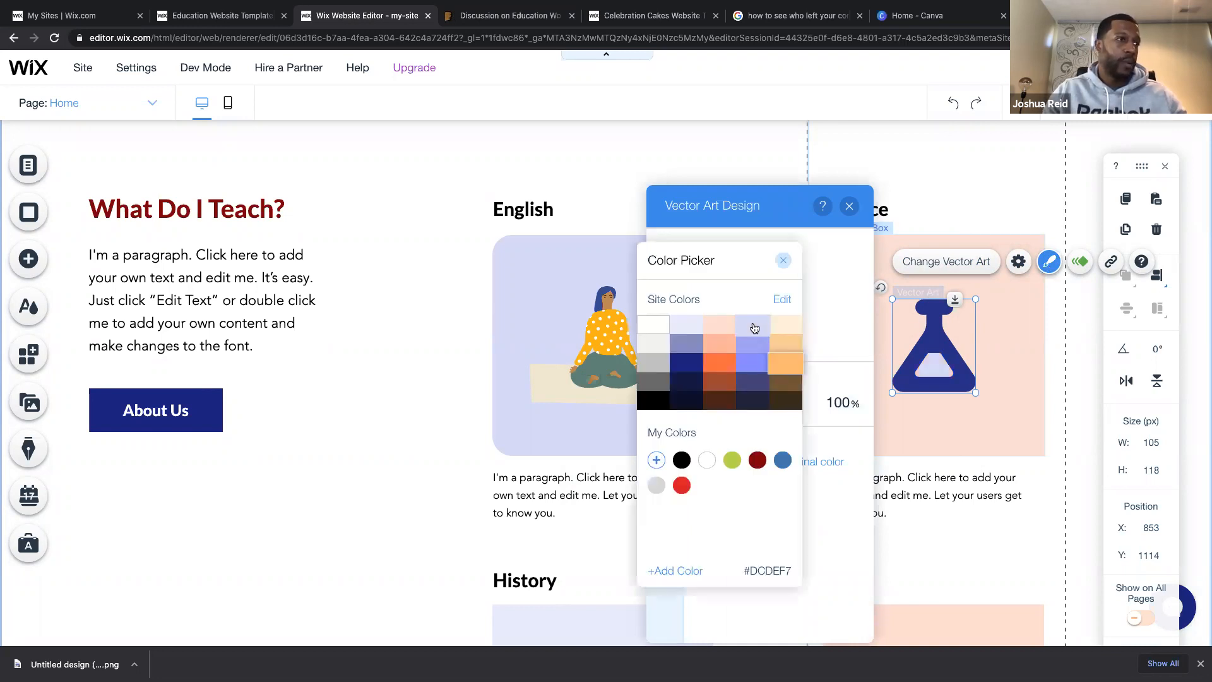
click(732, 464)
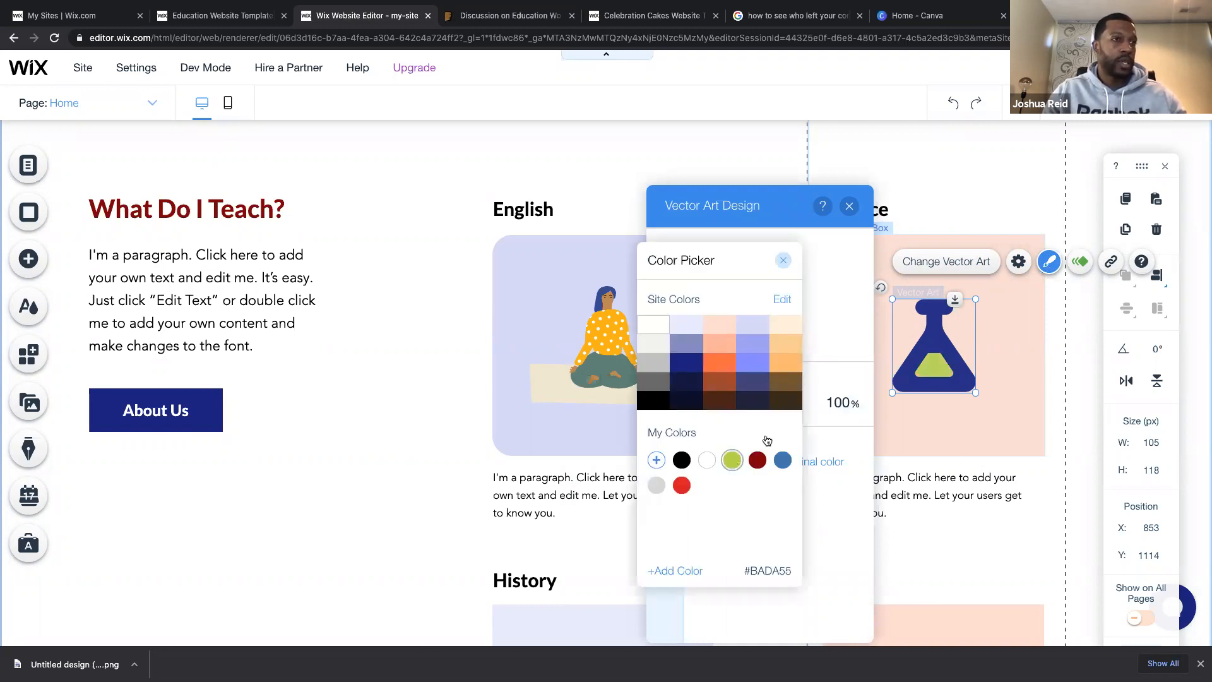
click(922, 419)
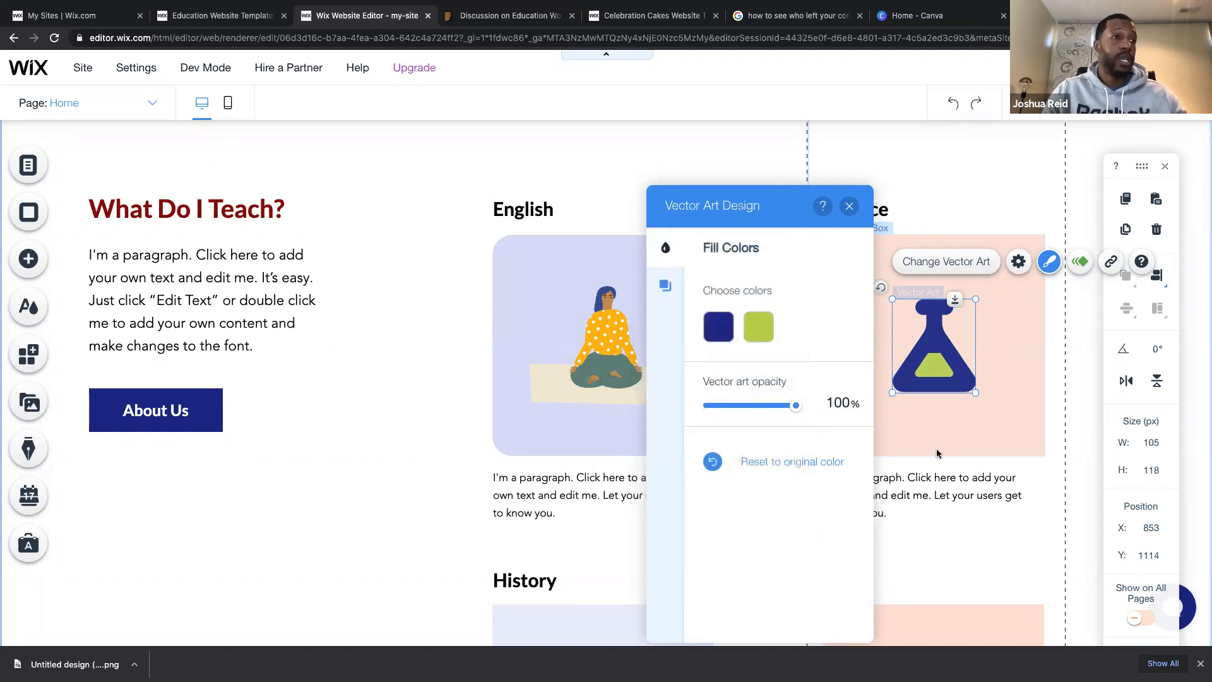
Slightly enlarge the flask vector art and keep it centred in the Science box.
click(939, 364)
drag(975, 392, 944, 377)
click(955, 407)
click(958, 389)
click(939, 429)
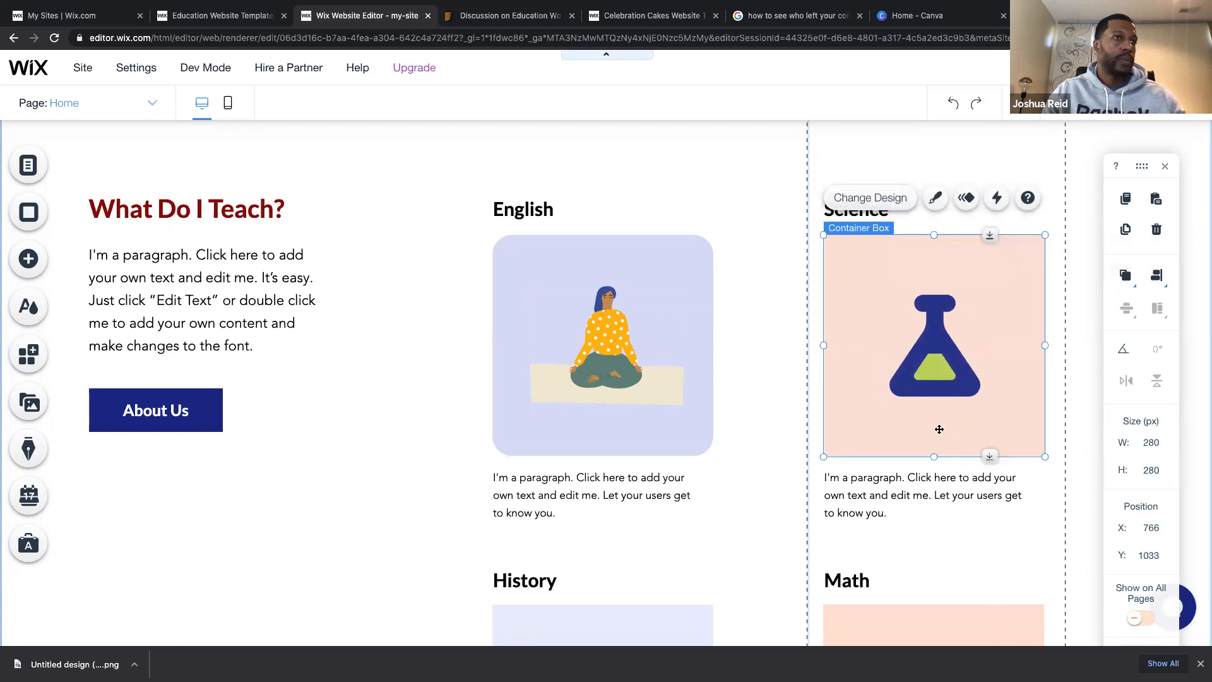
Inspect the text settings of the paragraph under the English box.
scroll(939, 428, down, 3)
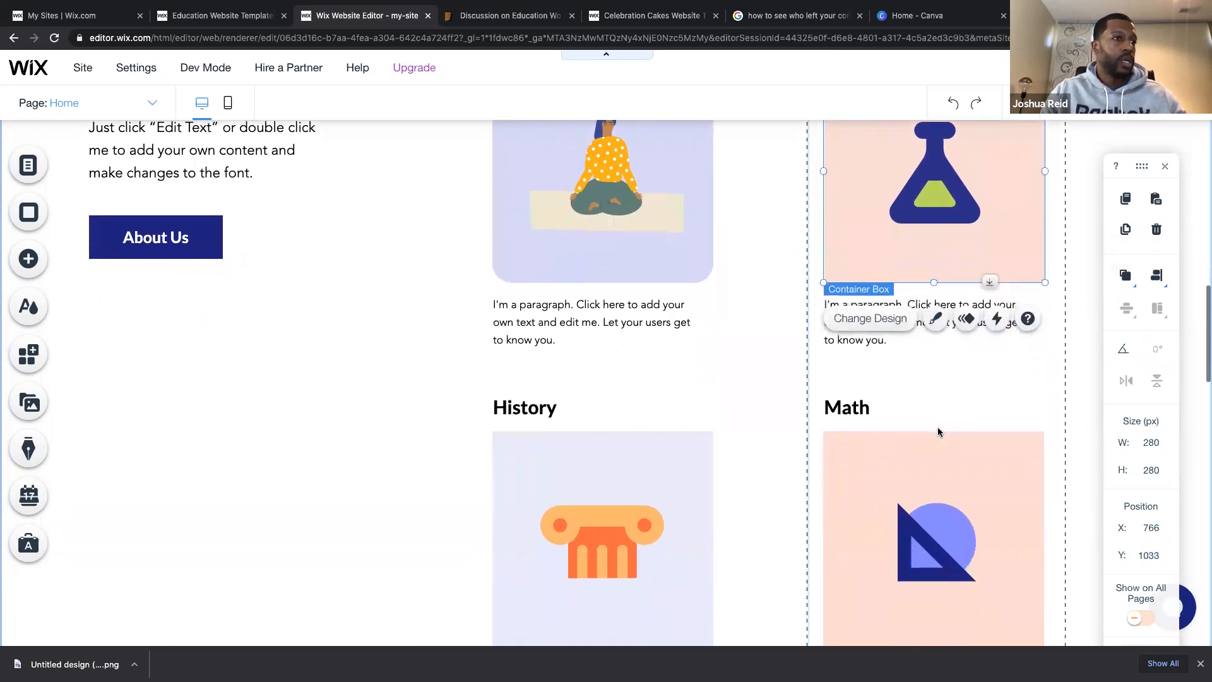
scroll(937, 426, down, 1)
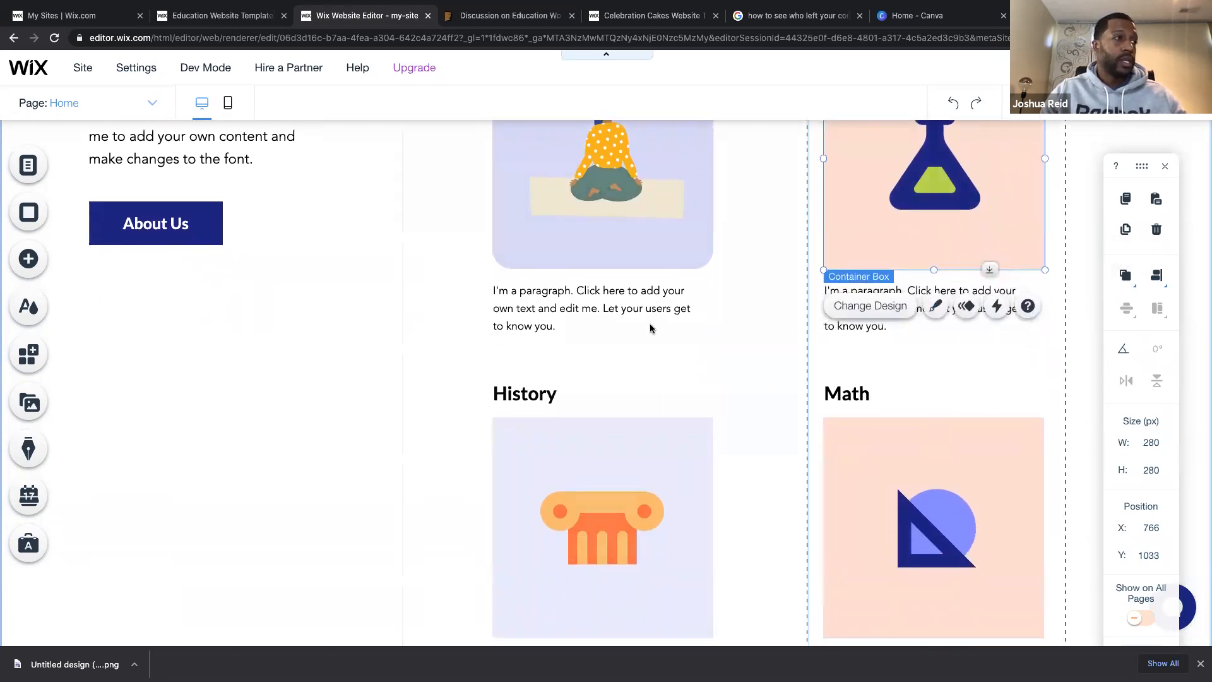
double_click(616, 316)
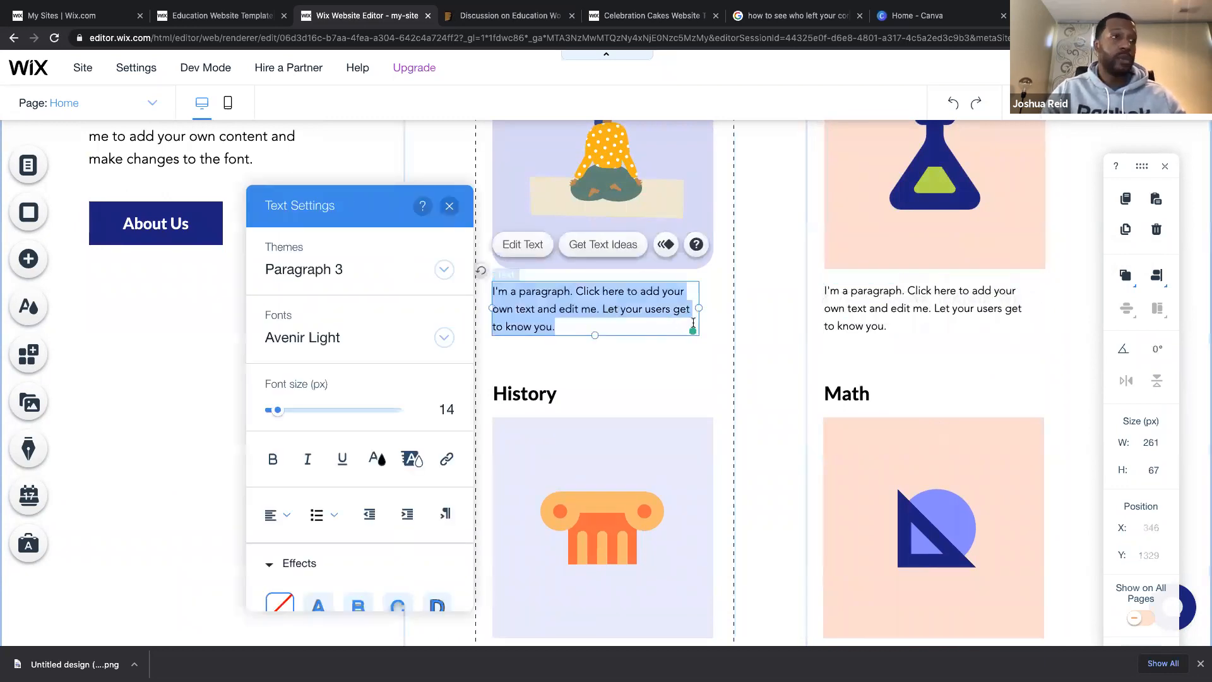
scroll(812, 333, down, 2)
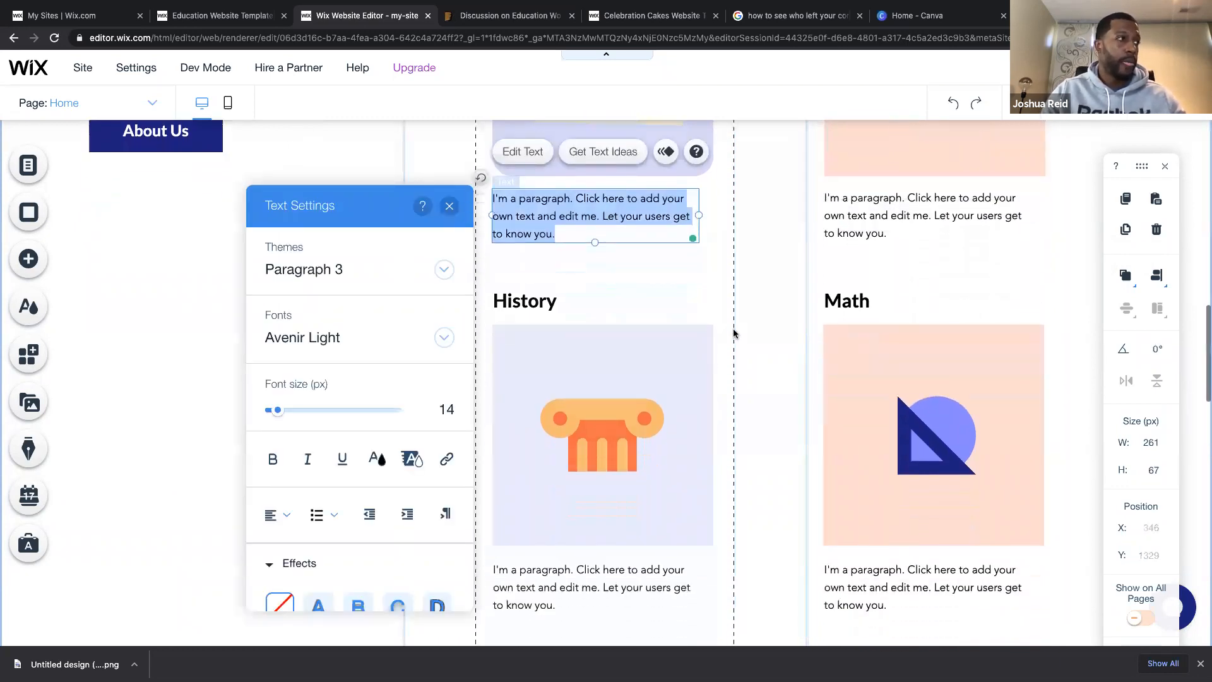
click(447, 208)
scroll(600, 359, down, 1)
Replace the English heading above the meditation artwork with Yoga.
scroll(600, 359, up, 5)
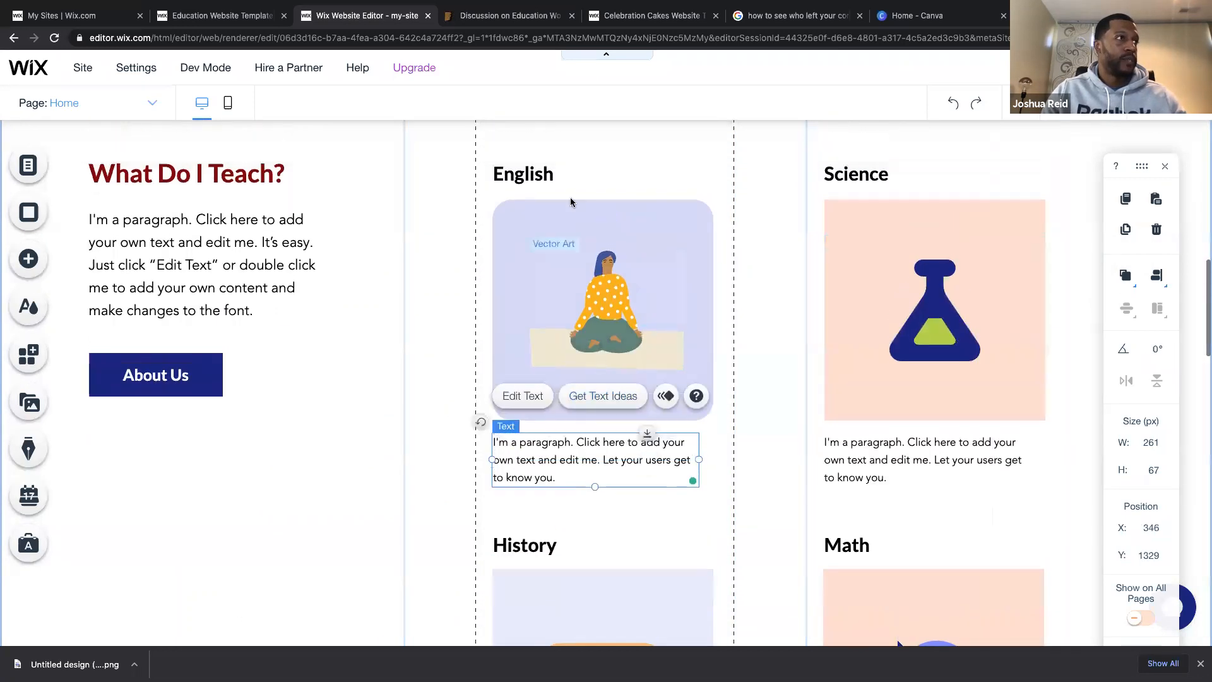
click(536, 173)
click(535, 173)
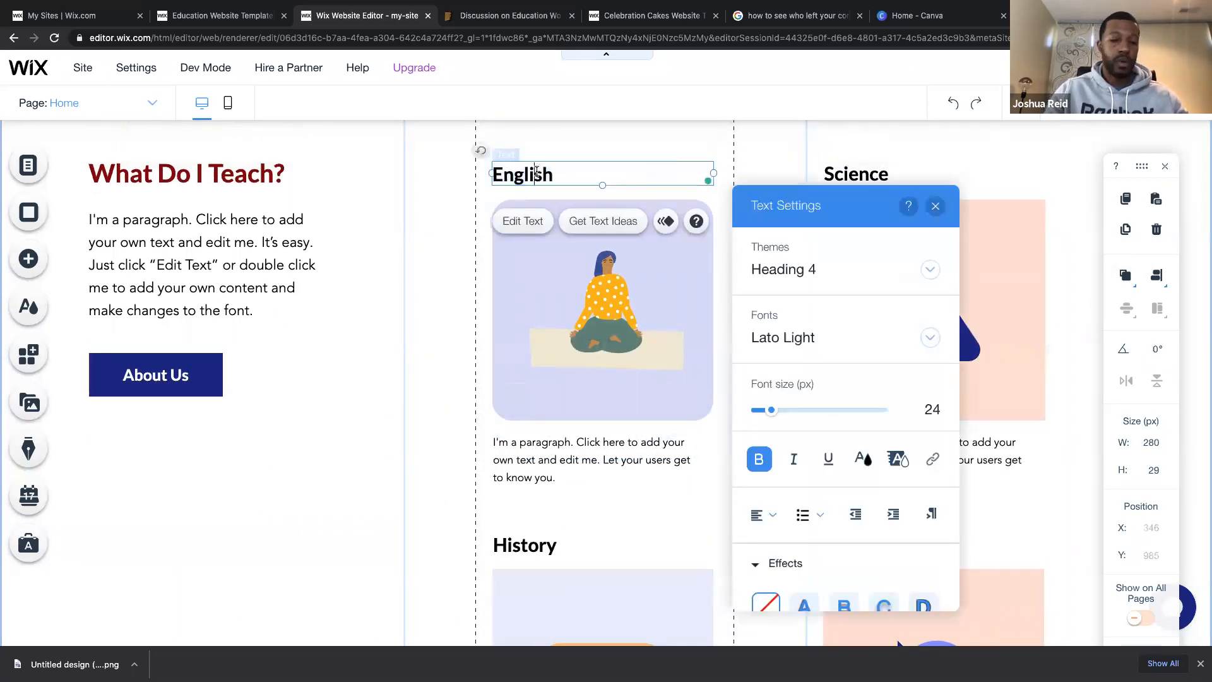
double_click(524, 173)
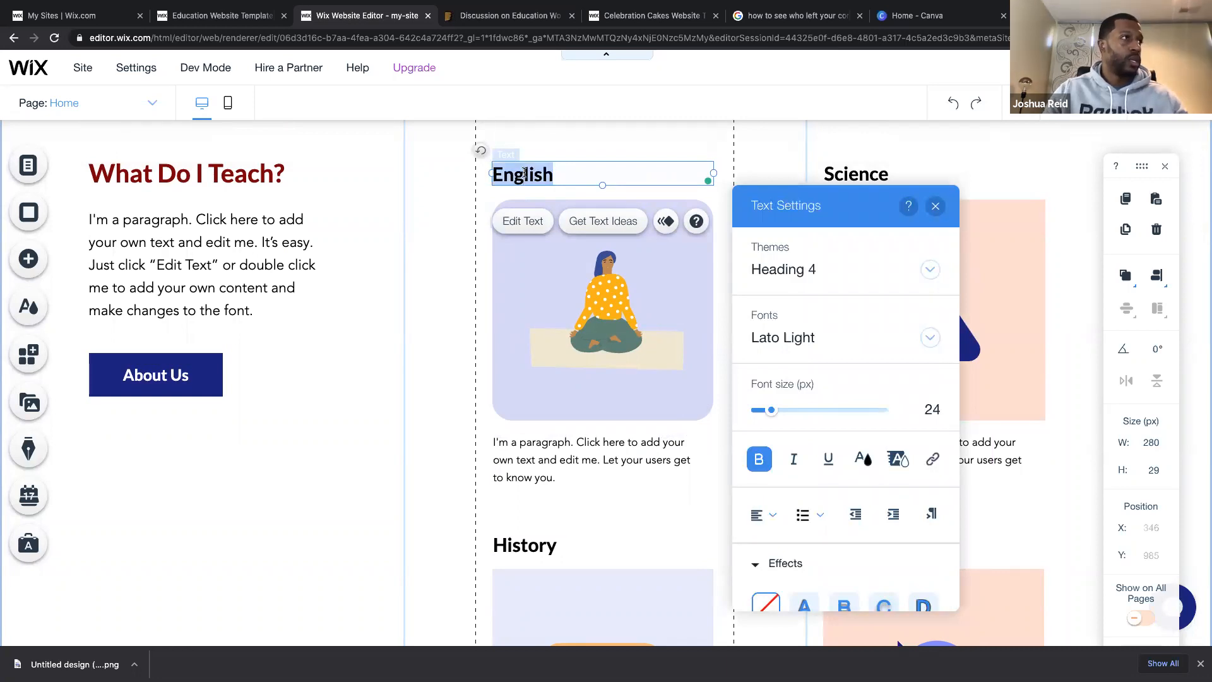
text(Yoga)
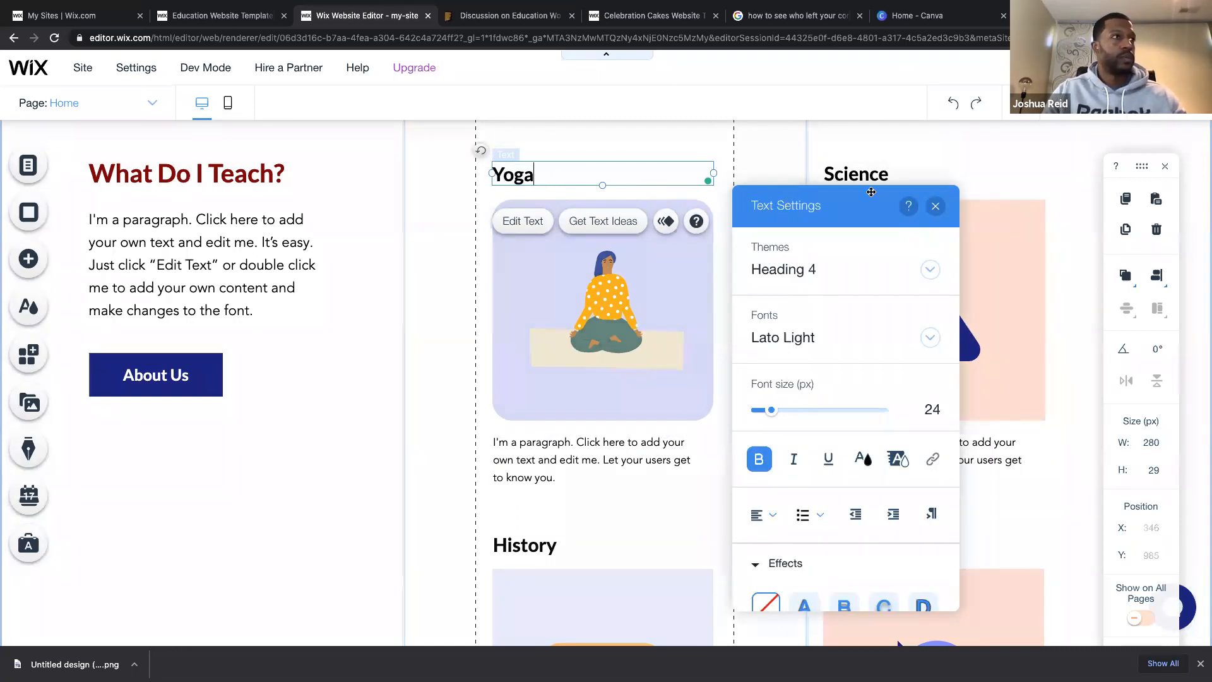
click(936, 207)
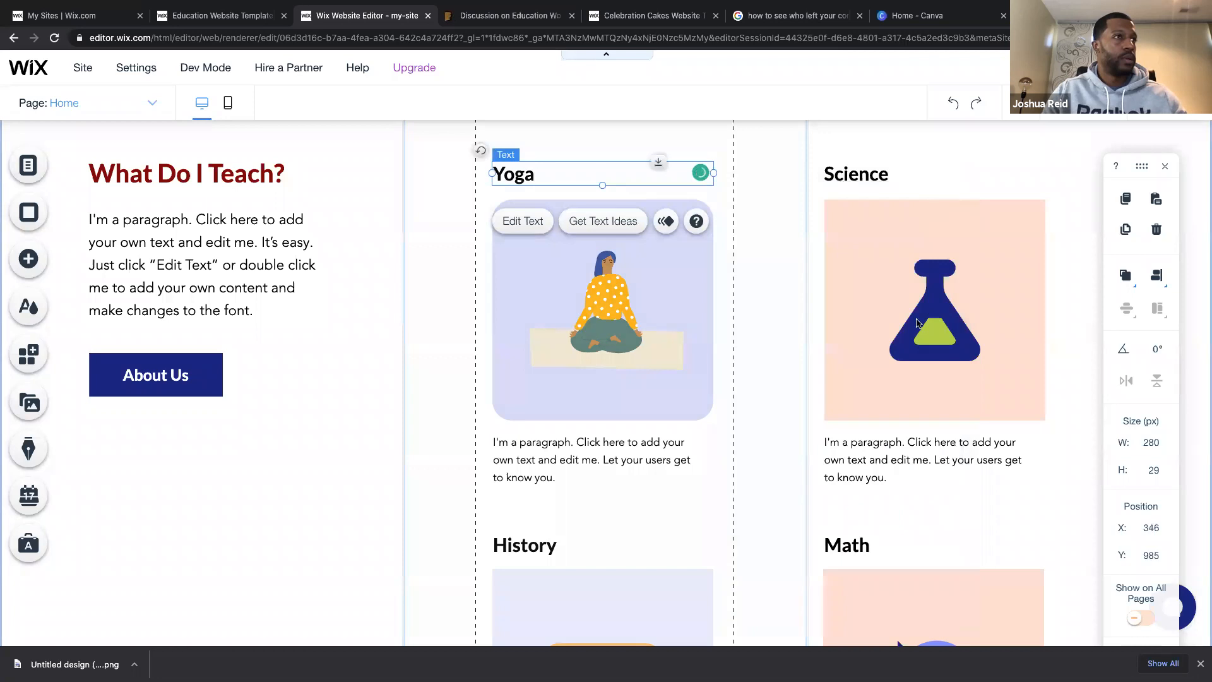
Examine the Reviews section below the subject boxes, including its testimonial text and intro paragraph.
scroll(916, 323, down, 1)
scroll(916, 323, down, 5)
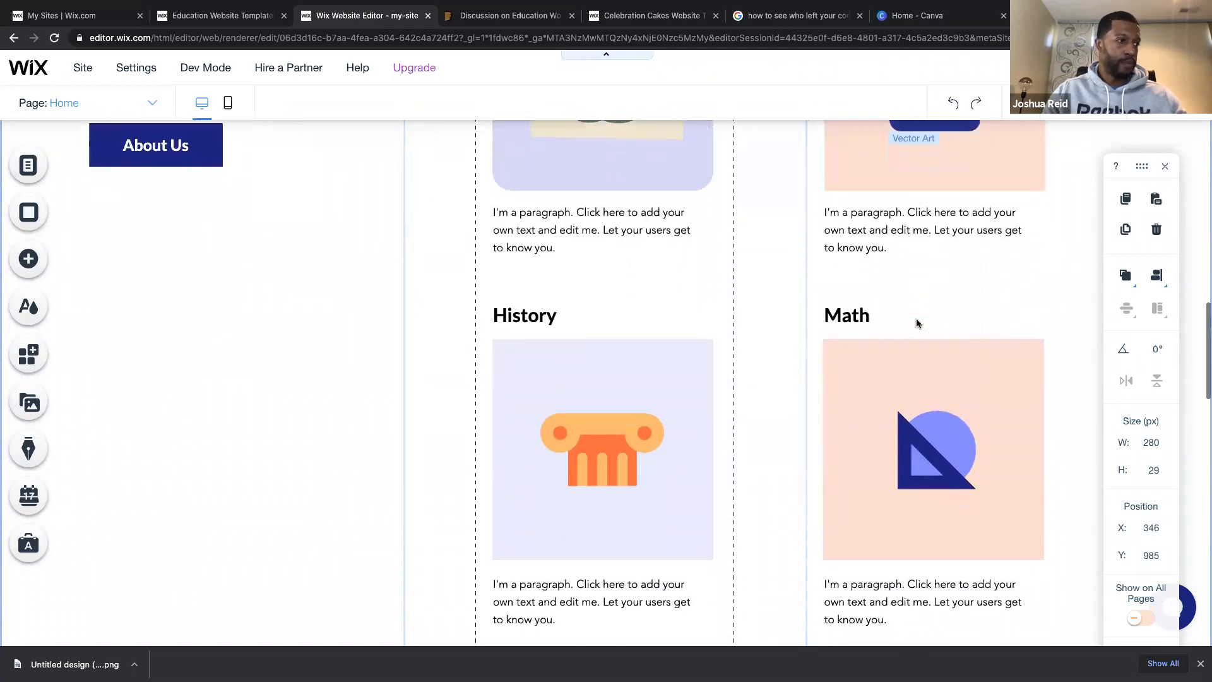
scroll(916, 323, down, 4)
scroll(916, 323, down, 5)
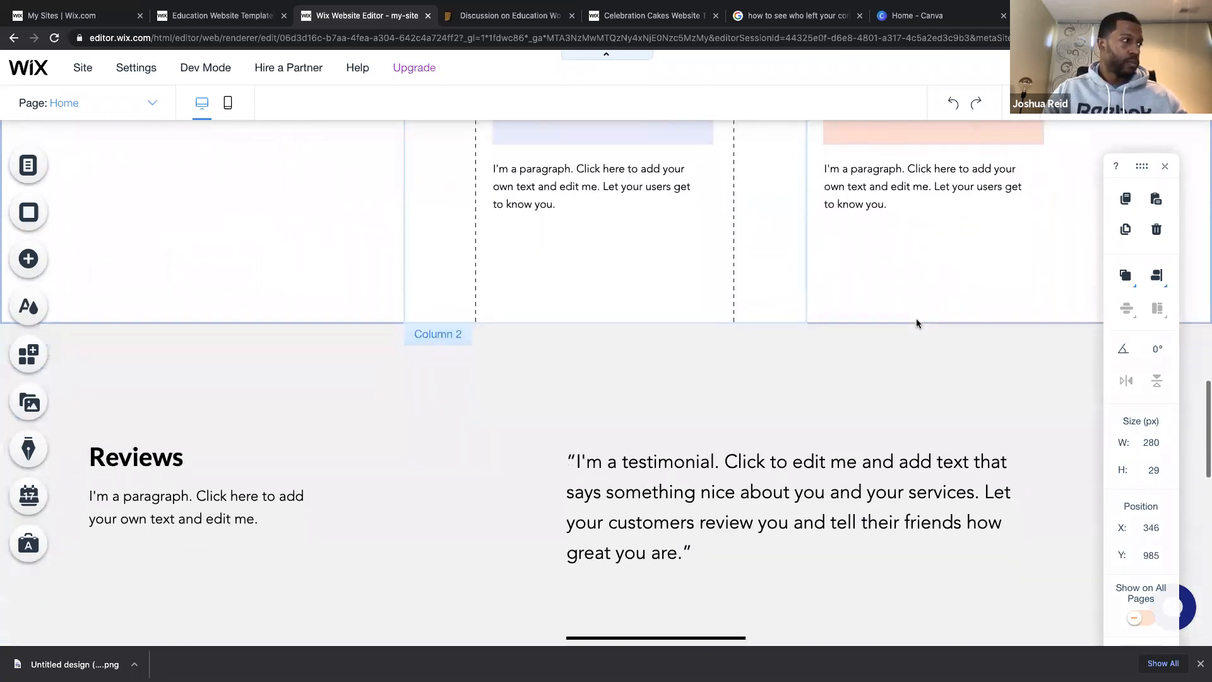
scroll(916, 323, up, 1)
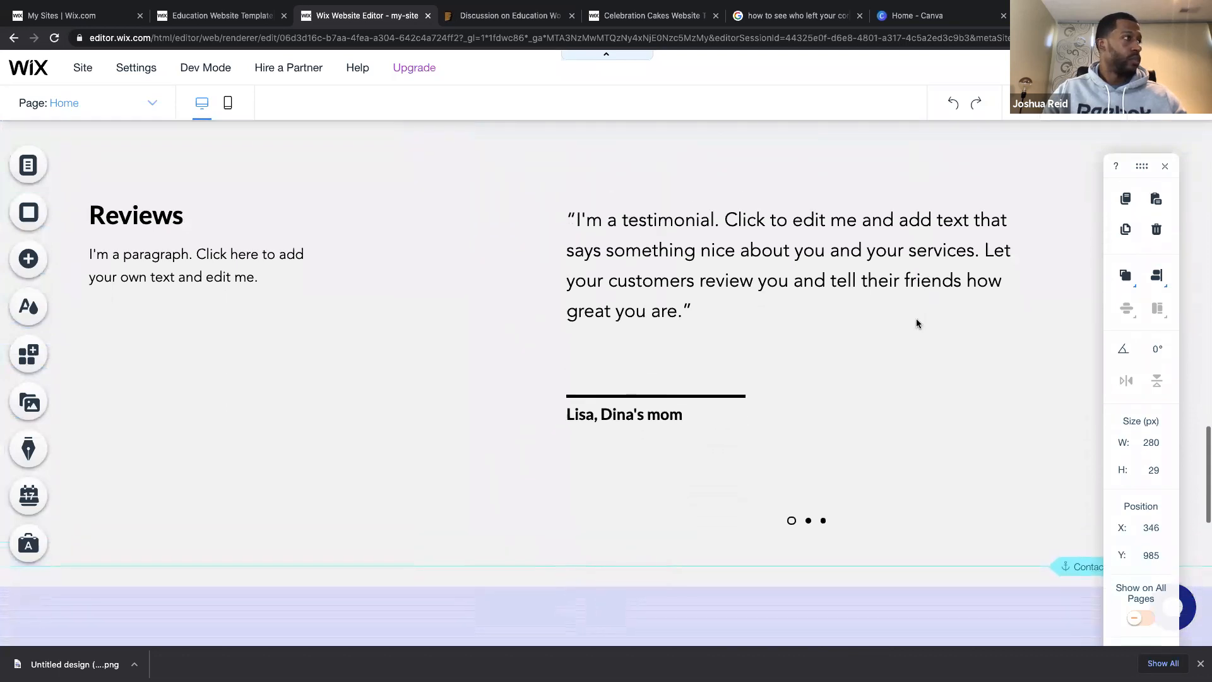
scroll(855, 330, up, 2)
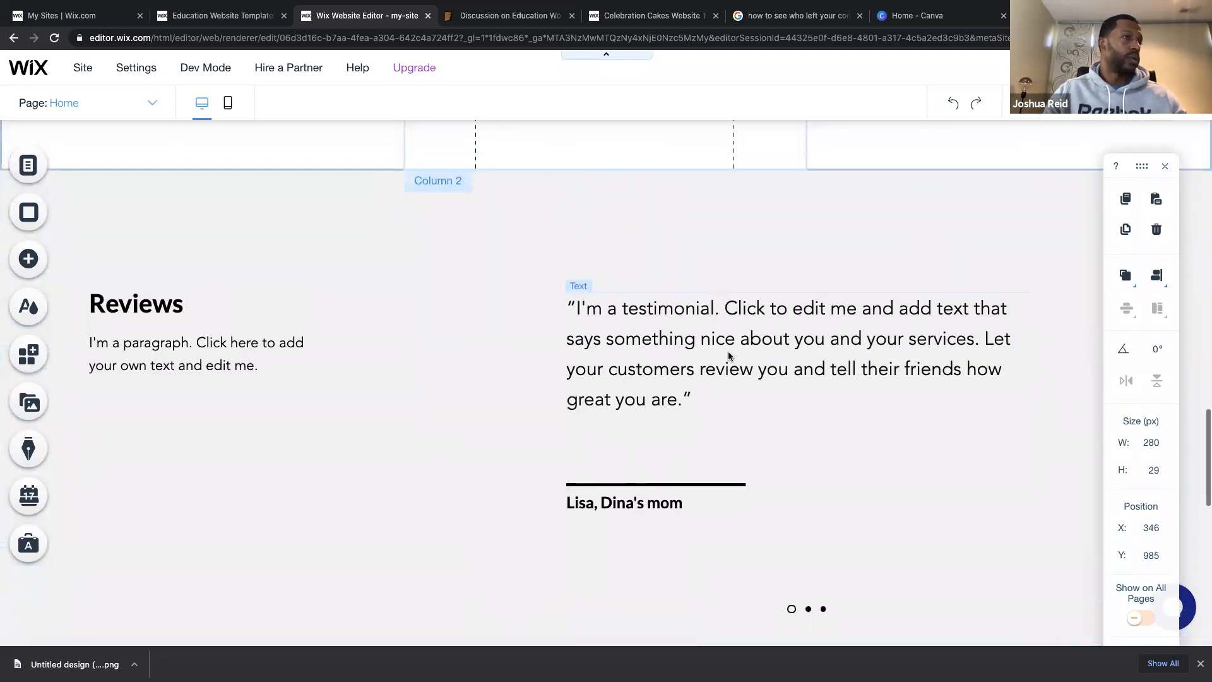
click(728, 352)
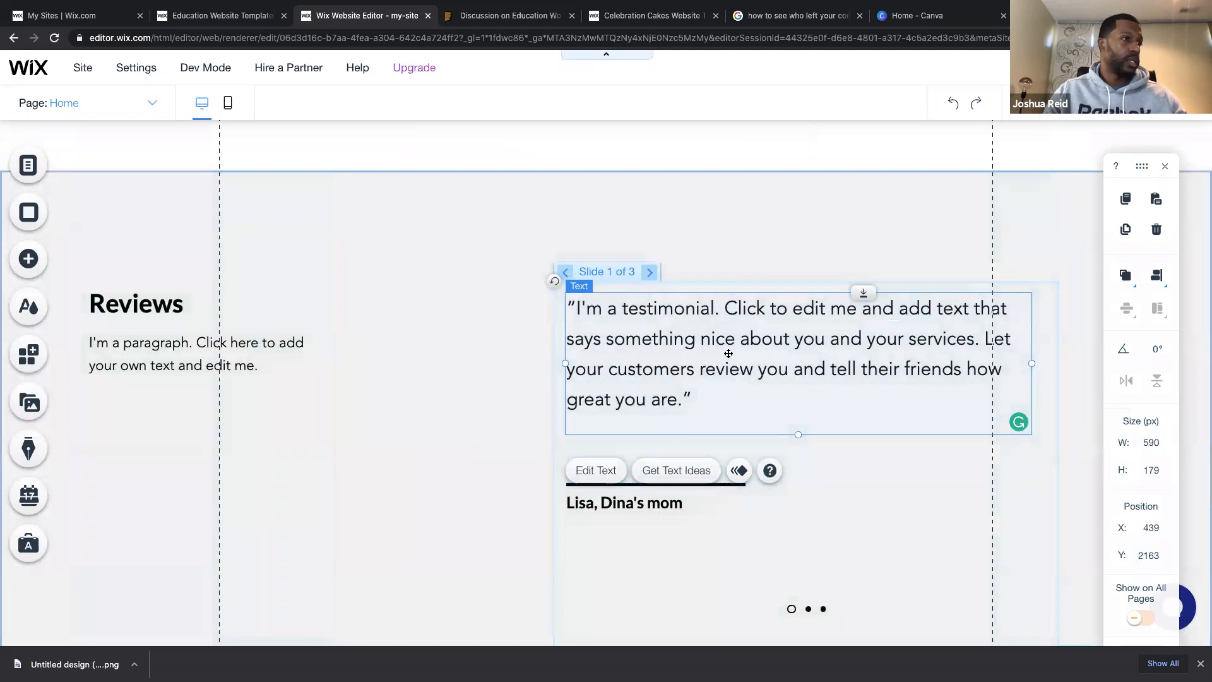
scroll(728, 353, up, 1)
click(184, 358)
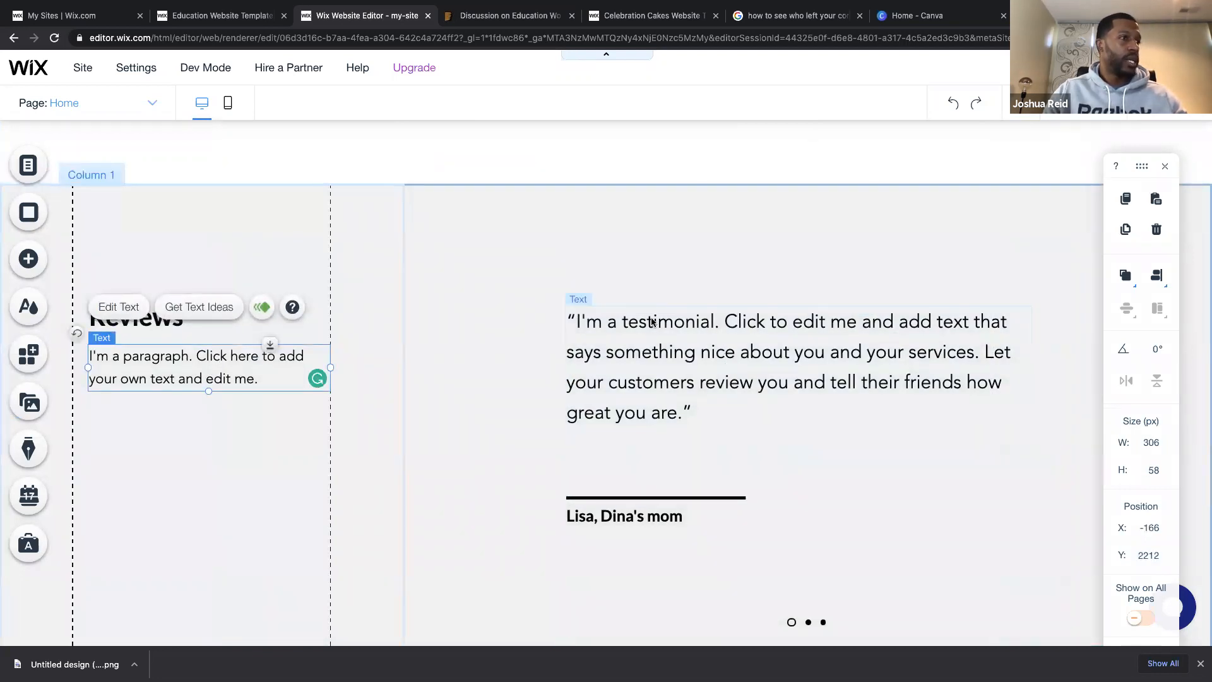
scroll(652, 322, down, 3)
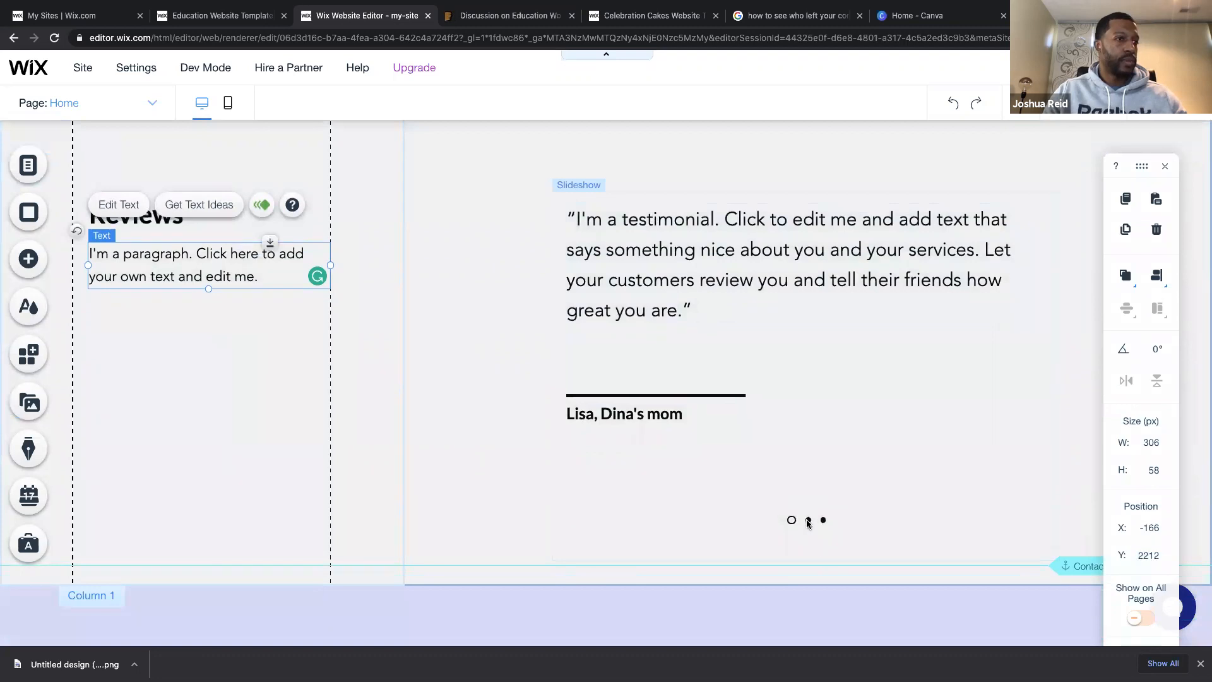
Browse the slides of the testimonial slideshow in the Reviews section and inspect the elements on its second slide.
click(808, 521)
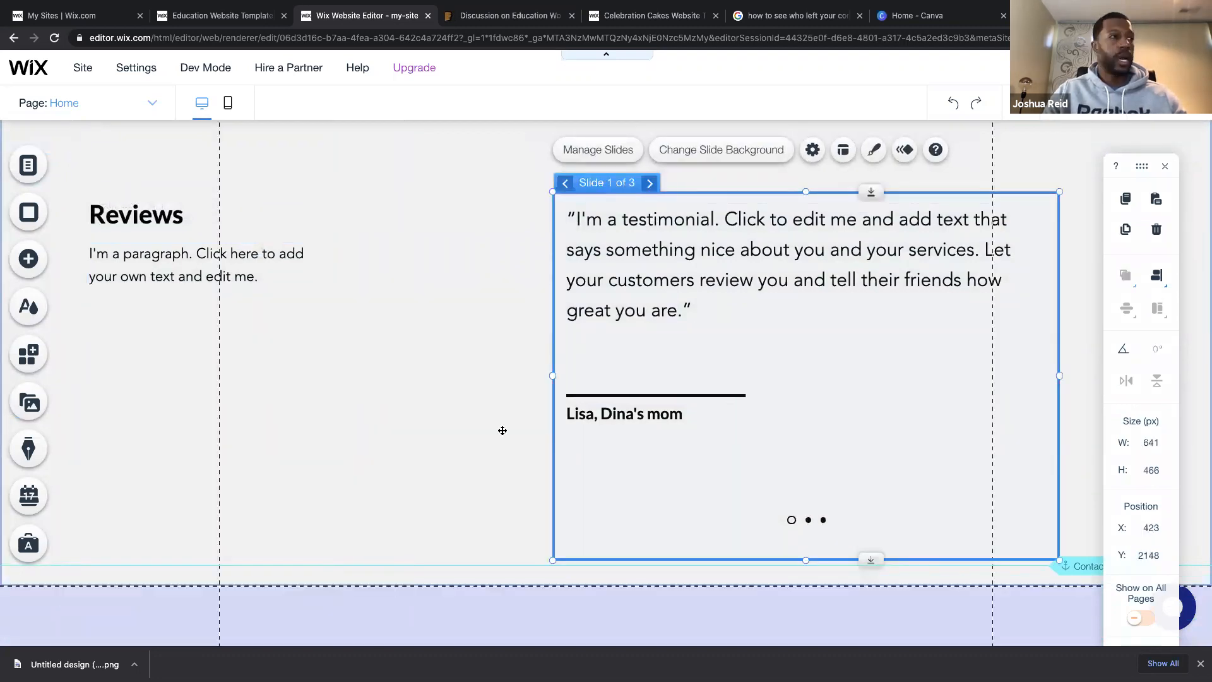
scroll(430, 407, up, 1)
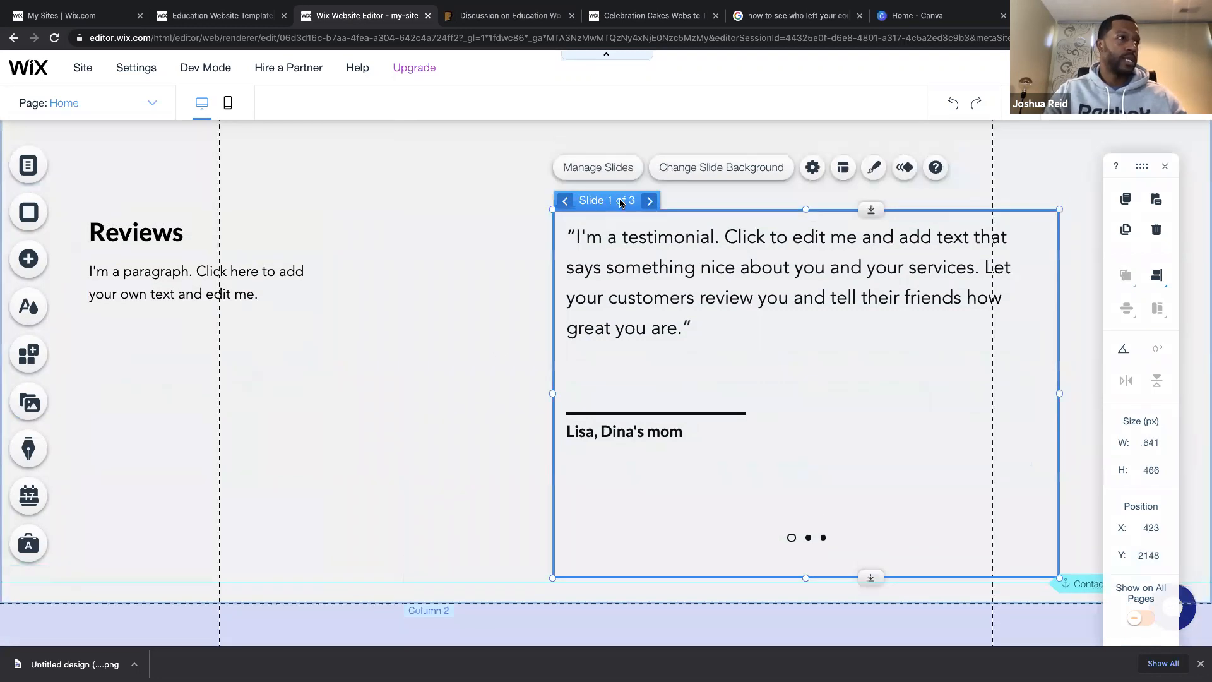
click(650, 202)
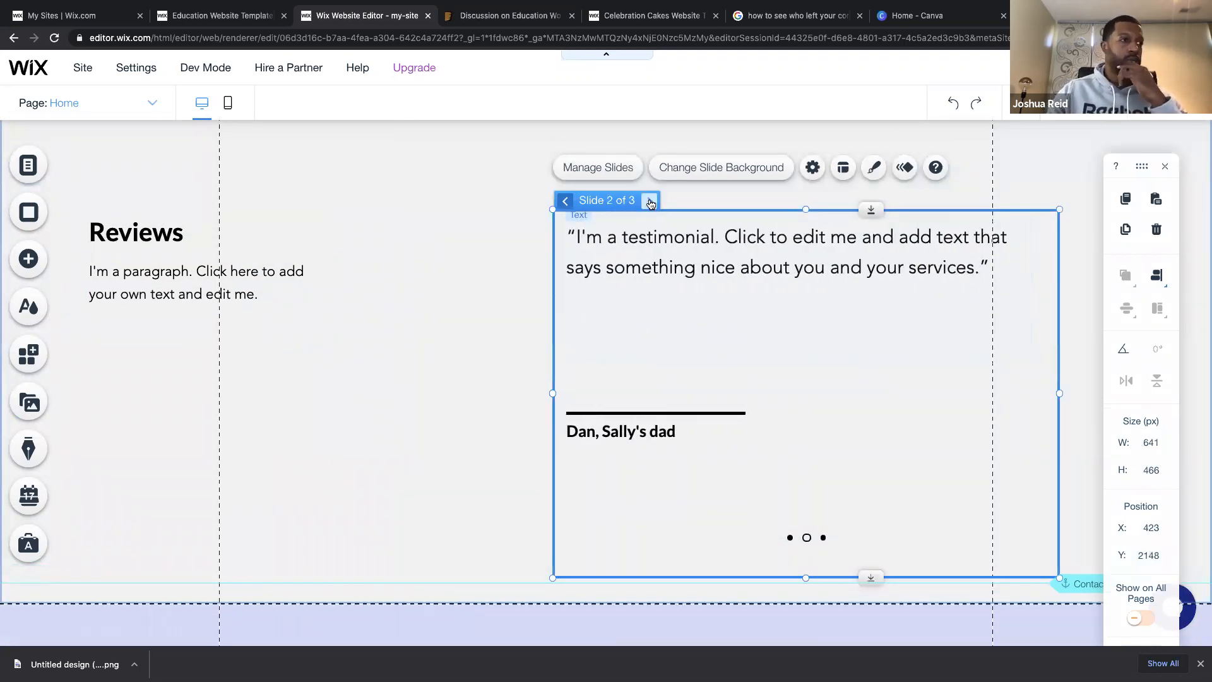
click(650, 202)
click(567, 202)
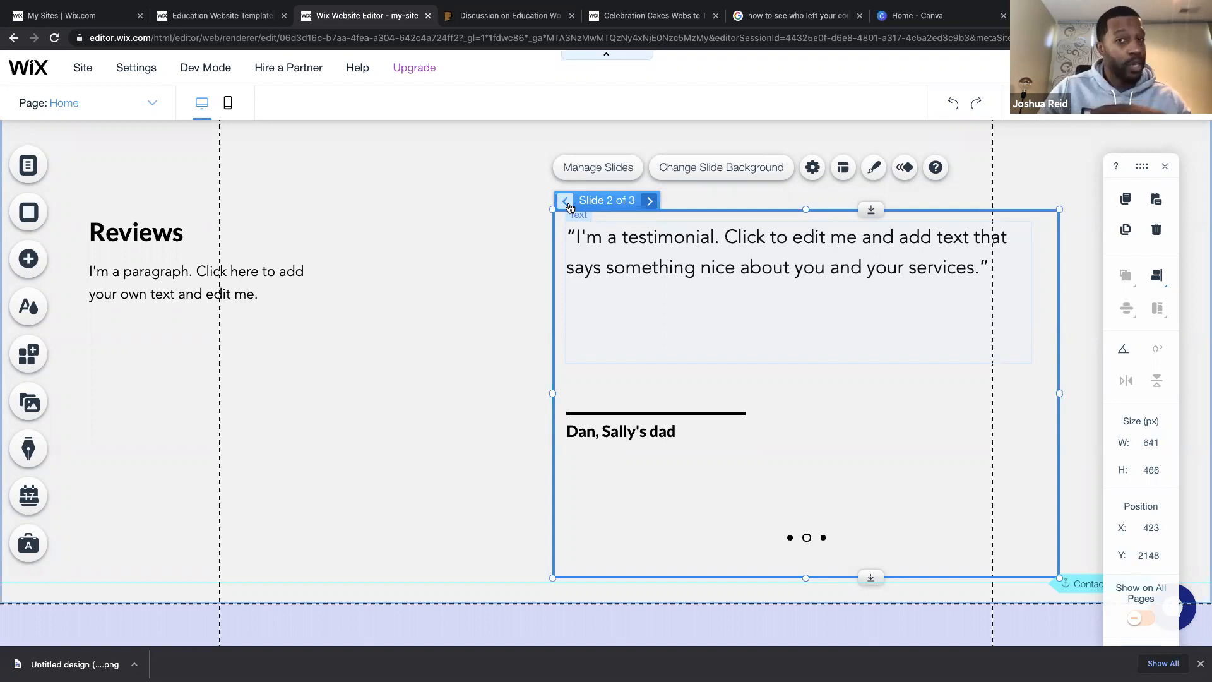
click(456, 313)
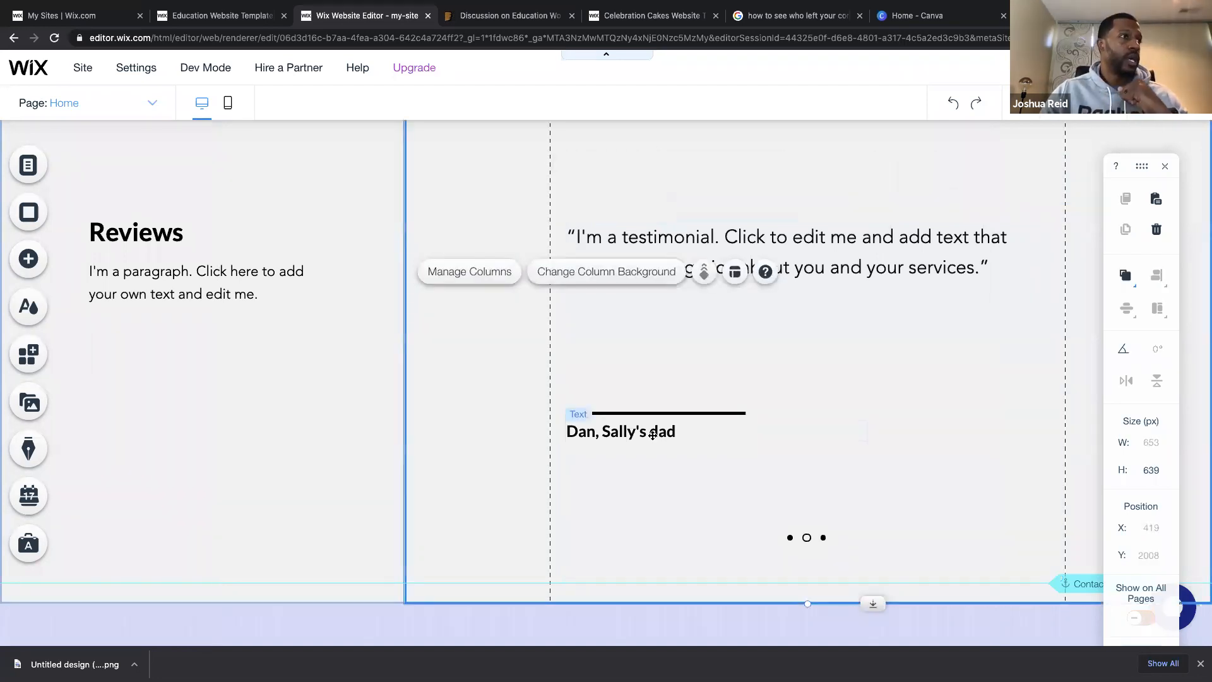
click(744, 361)
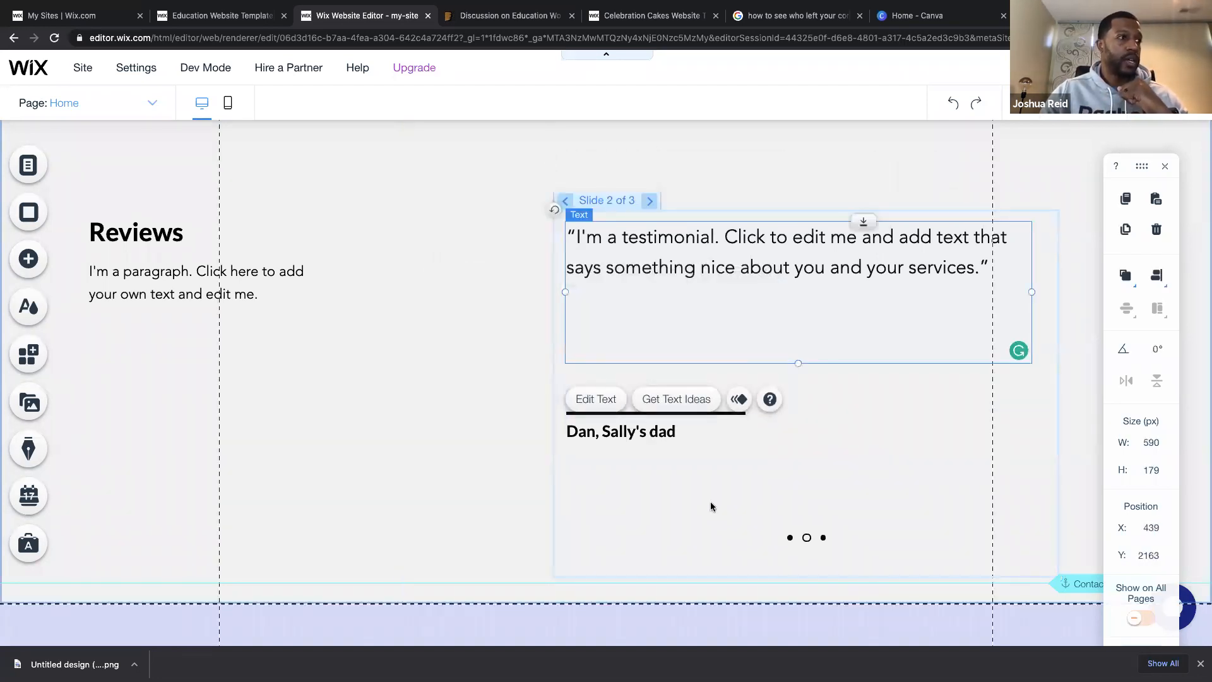
click(712, 503)
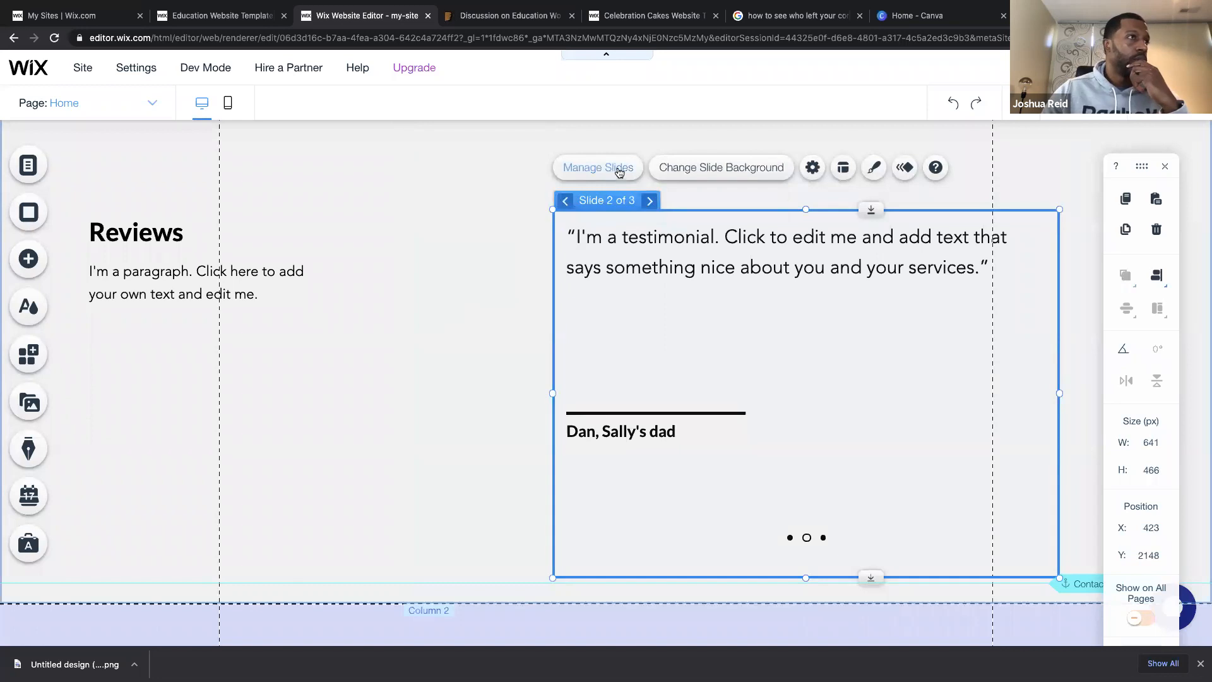
Review the slide list and the options for Slide 1, and inspect the text settings of that slide's testimonial.
click(618, 168)
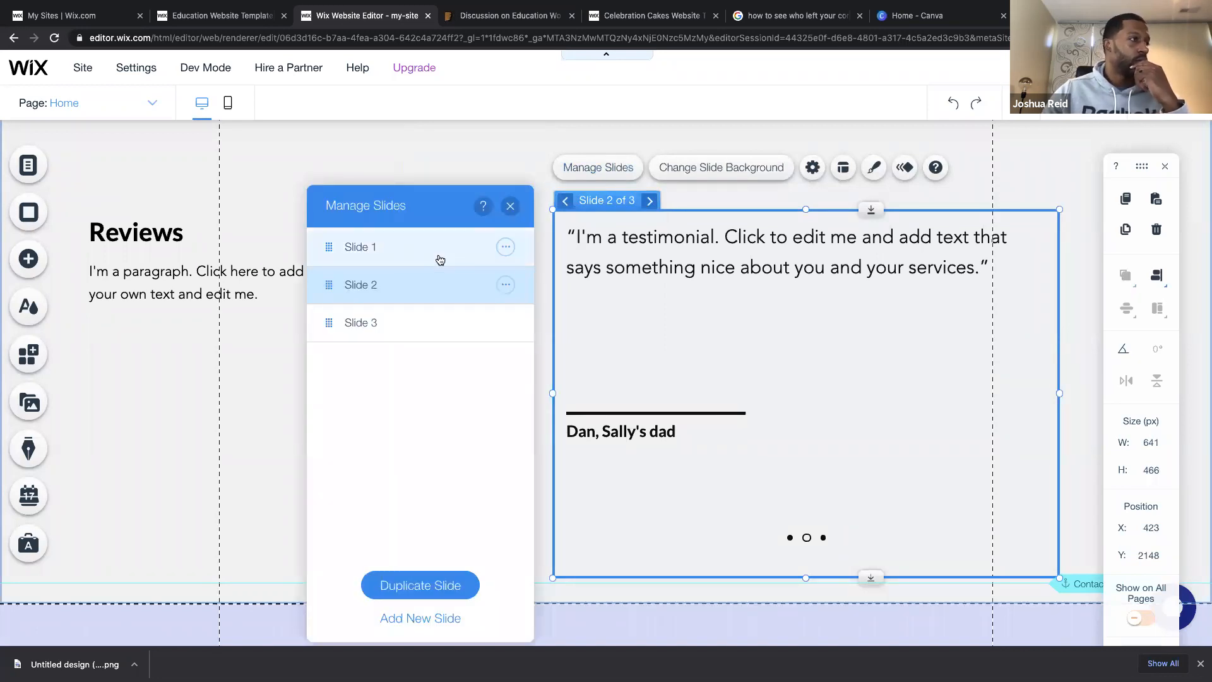
click(434, 249)
click(506, 248)
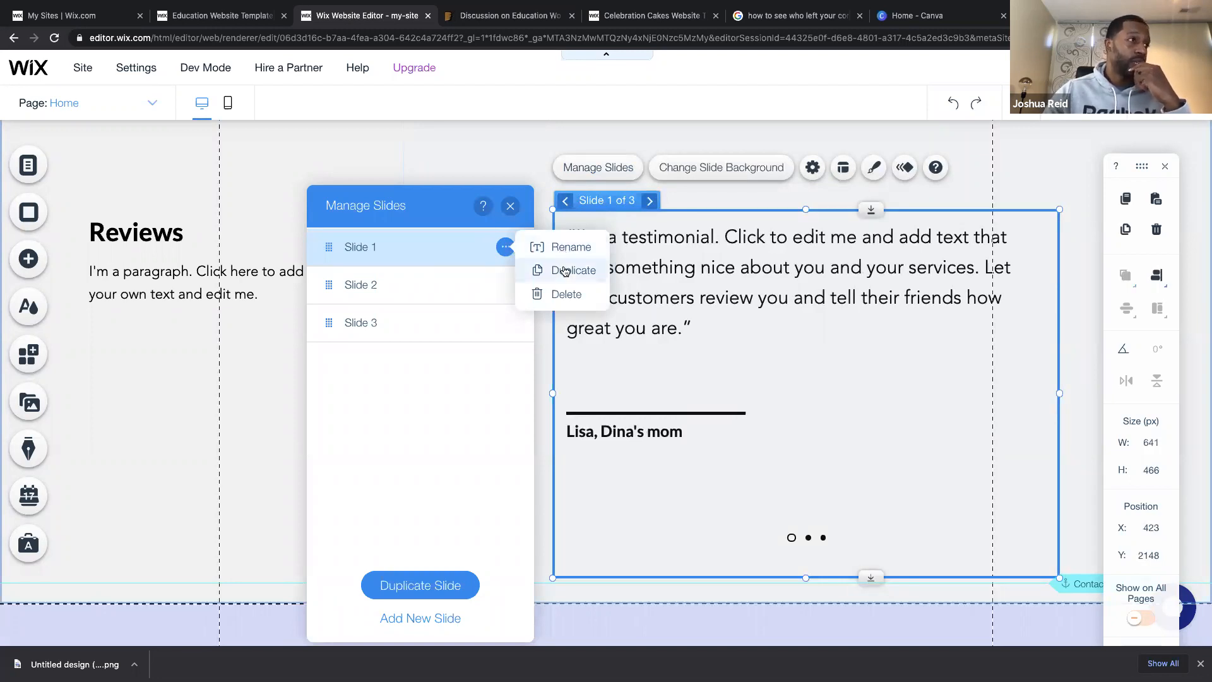
click(422, 247)
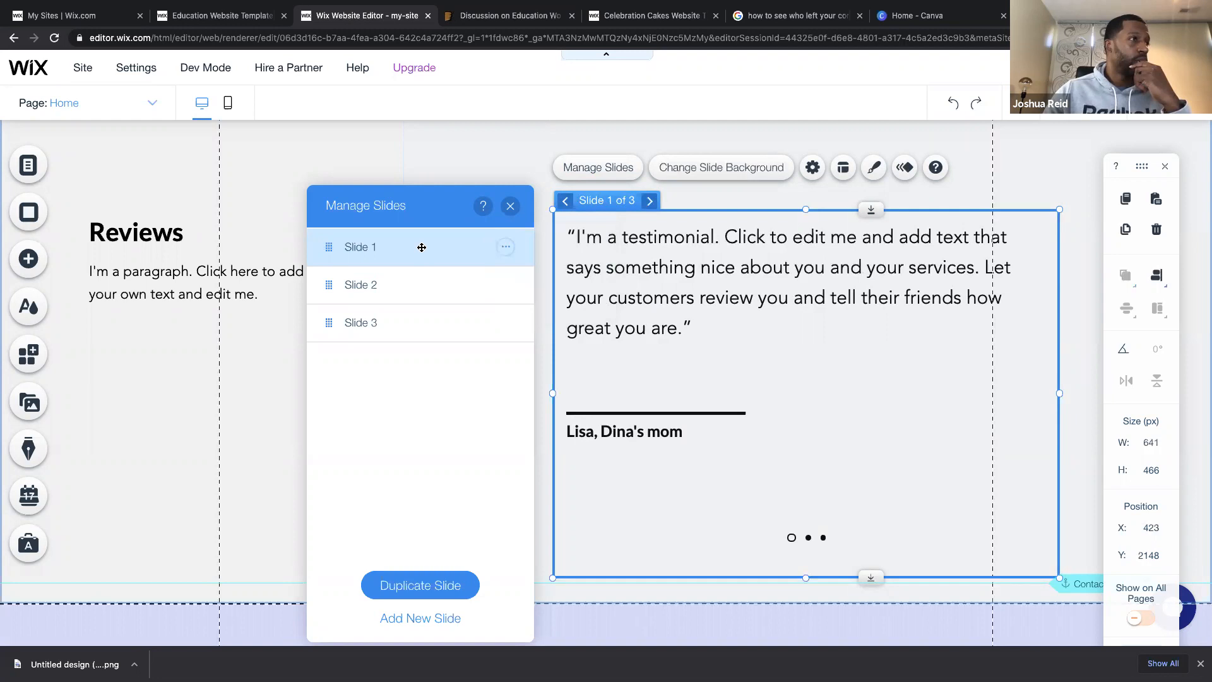
double_click(662, 254)
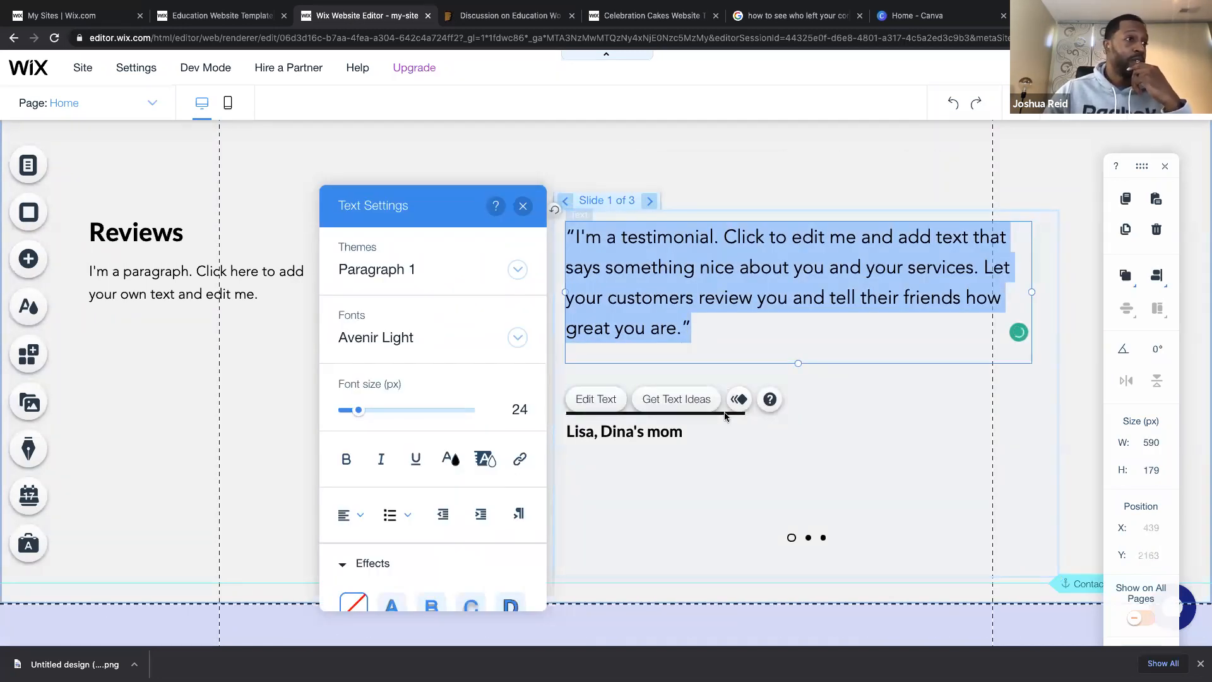
click(888, 443)
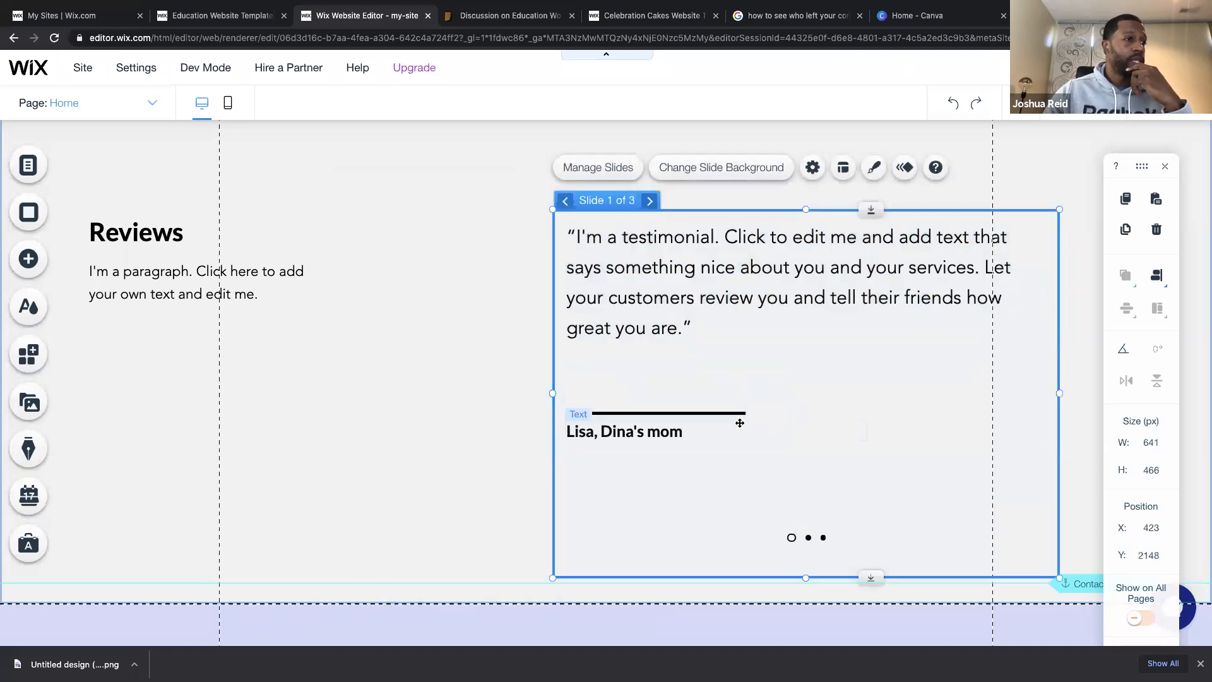
Change the black line above the reviewer's name on the first testimonial slide to the blue dotted line design.
click(730, 415)
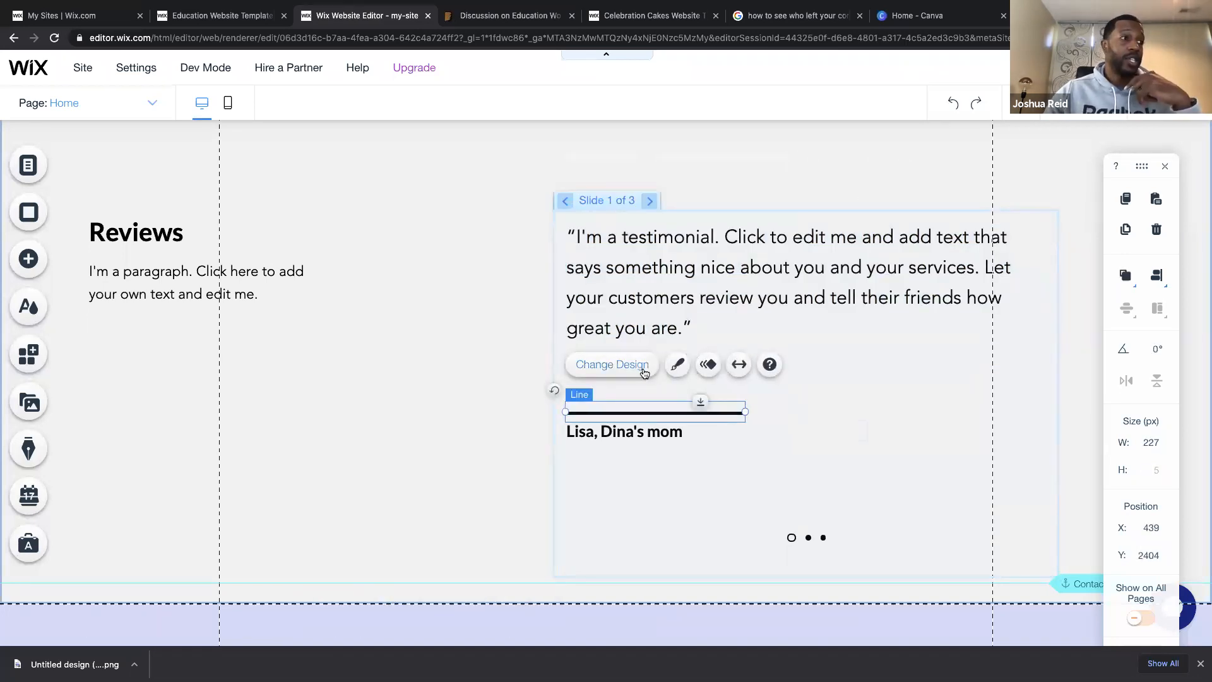
click(675, 365)
click(470, 467)
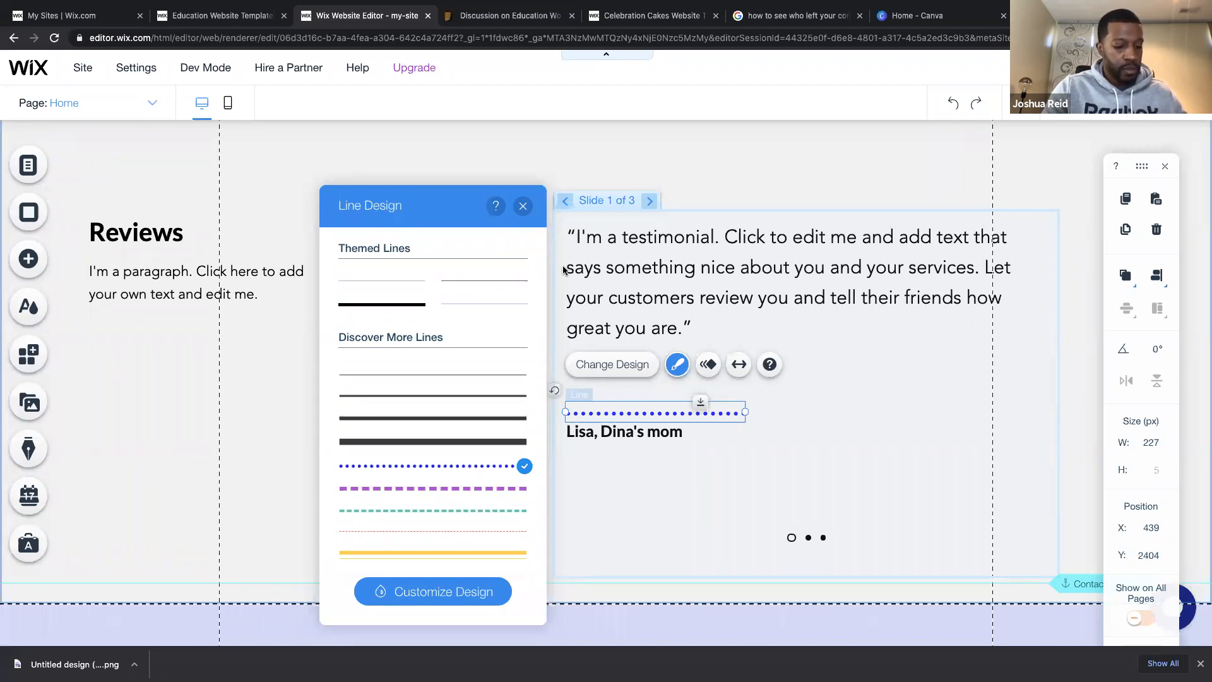
click(523, 207)
Inspect the text settings of the reviewer's name on the first slide, and view testimonial slides 2 and 3.
double_click(628, 435)
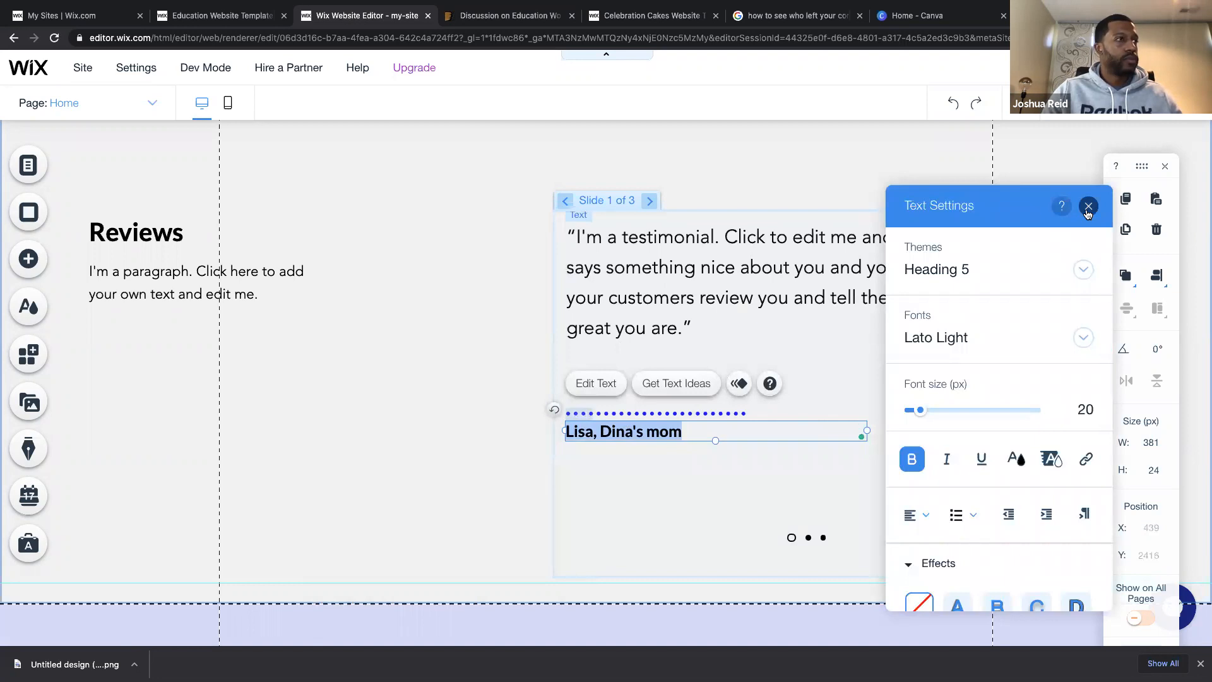
click(1088, 208)
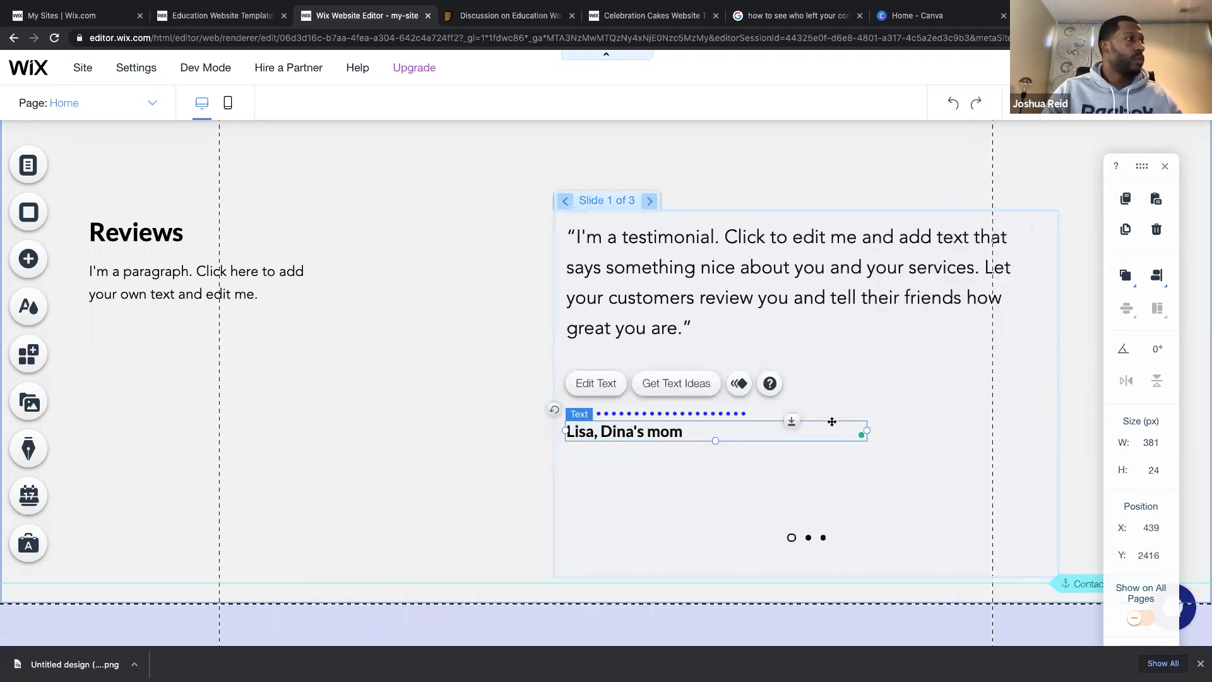
scroll(828, 424, down, 1)
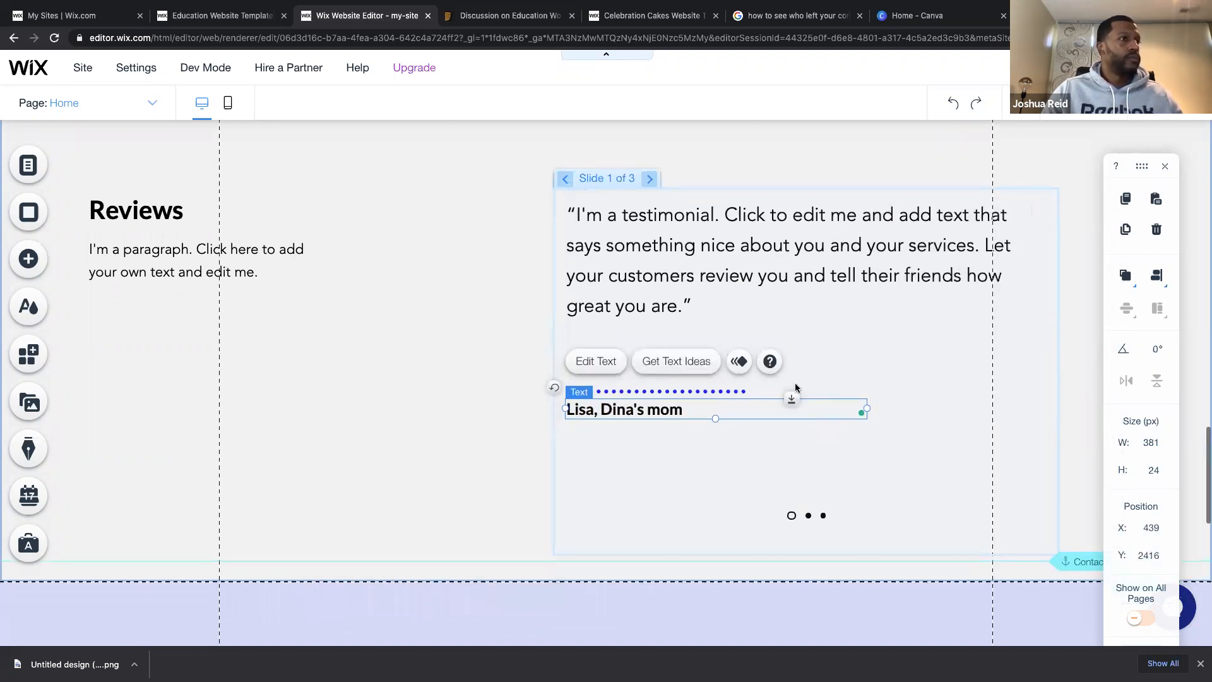
click(650, 180)
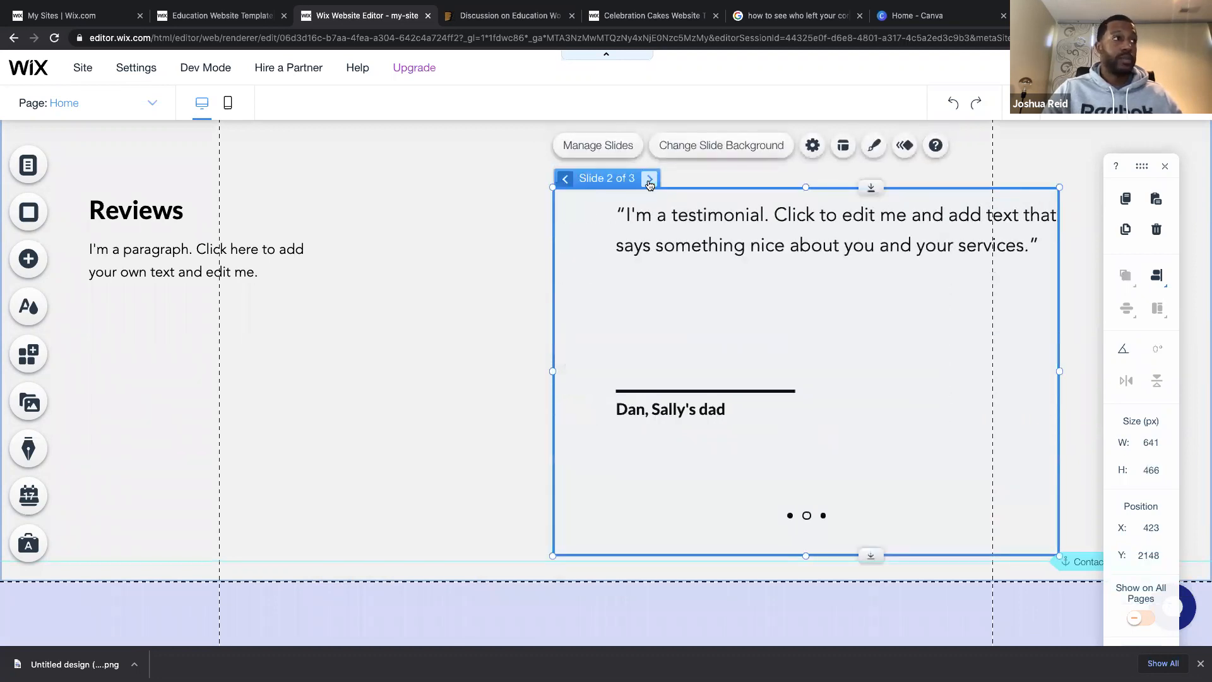
click(649, 180)
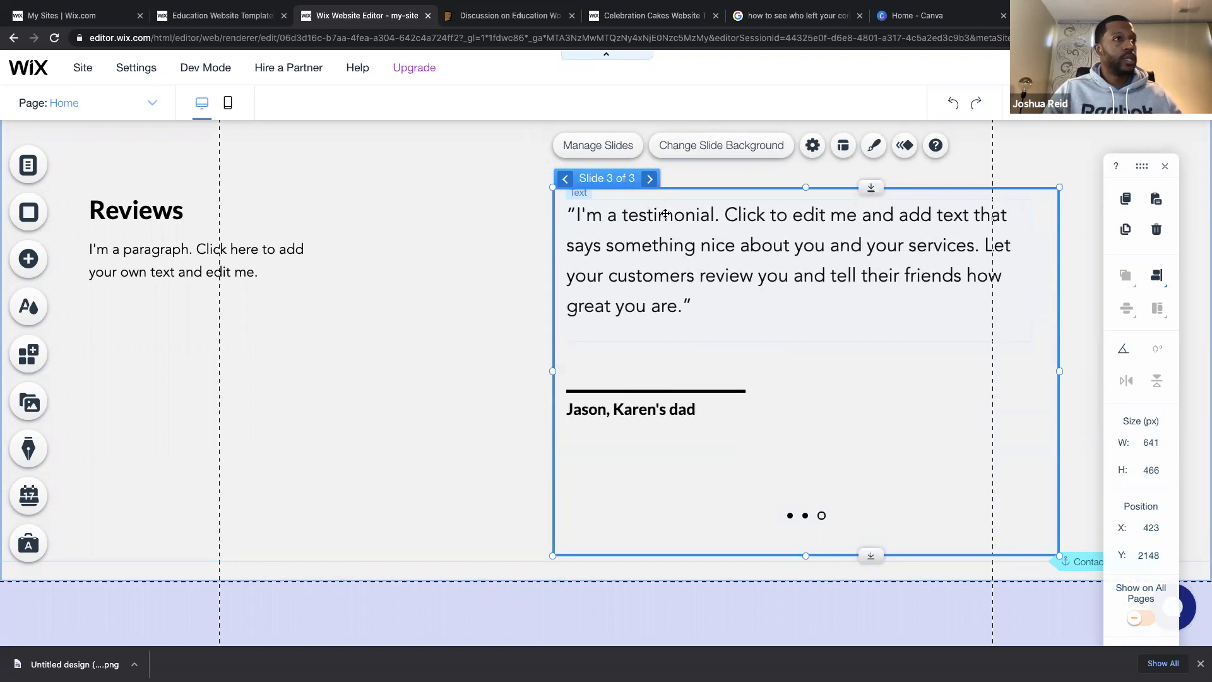
Try the shadow video, Wooden Hut and yoga pose preset backgrounds on the third testimonial slide.
click(721, 145)
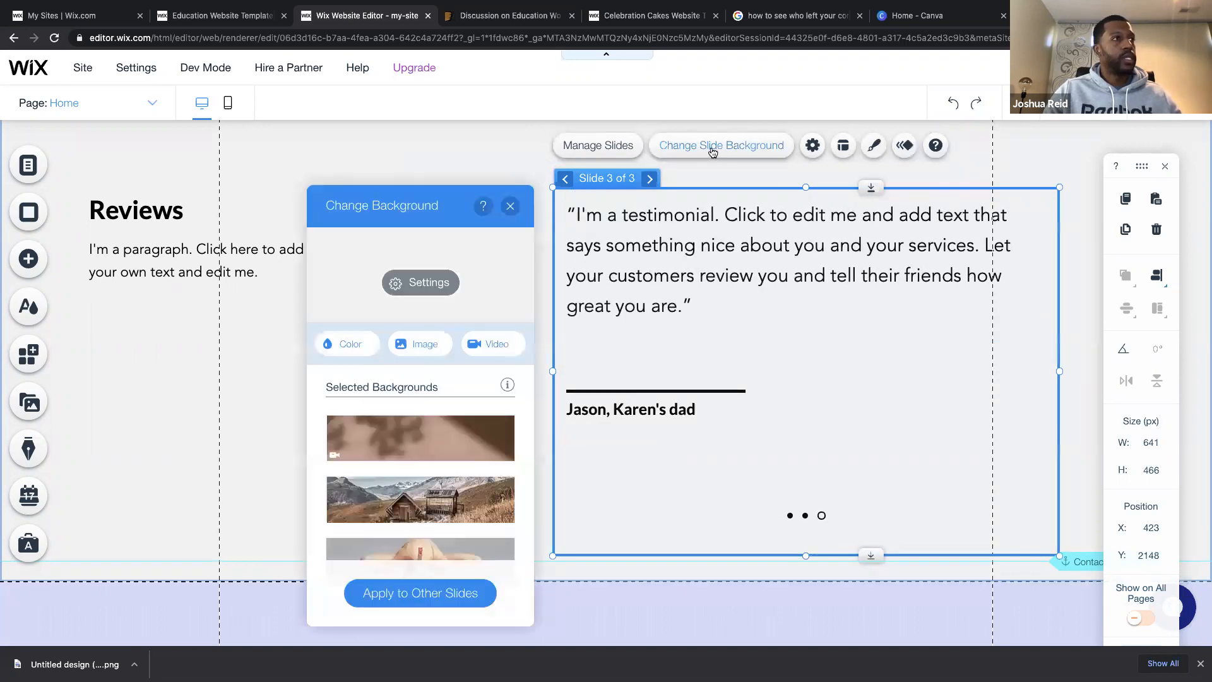
click(416, 440)
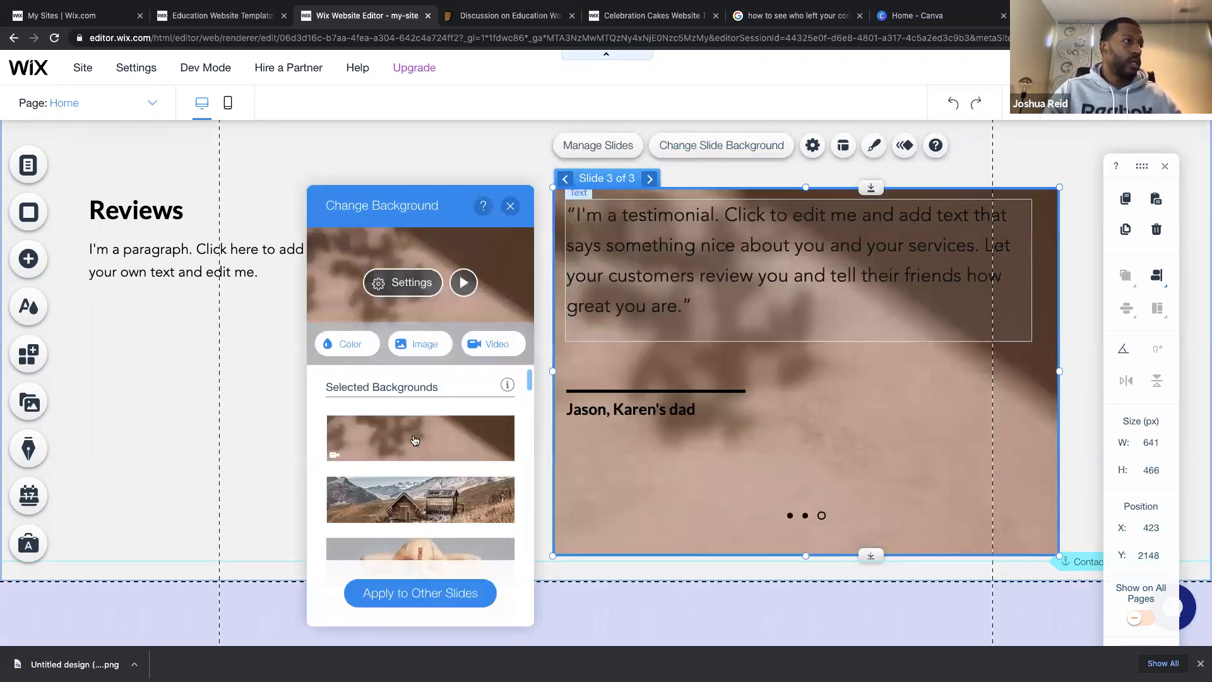
click(418, 510)
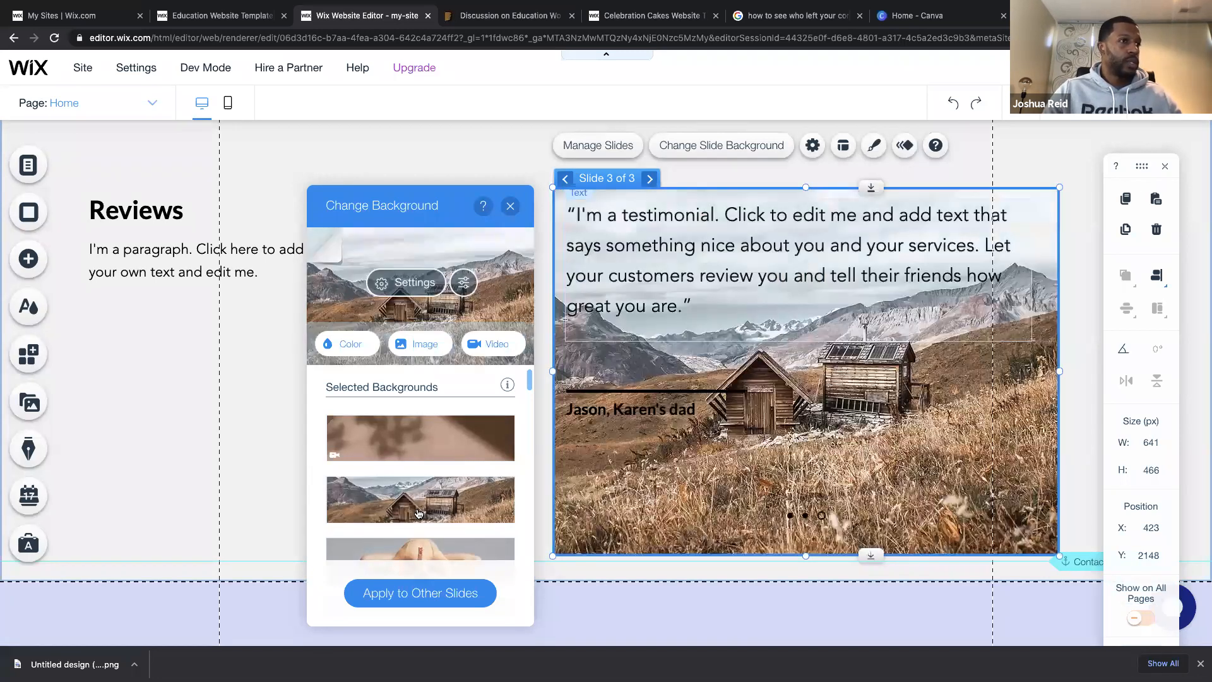
scroll(418, 513, down, 3)
click(431, 476)
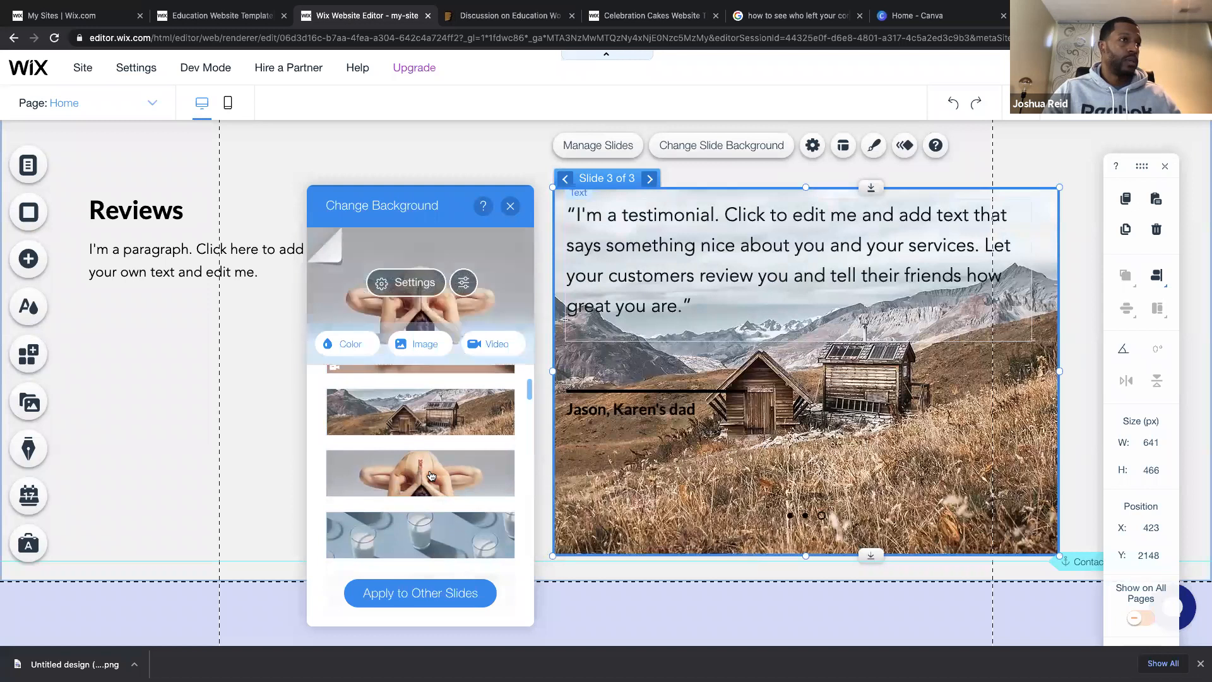
scroll(431, 480, down, 3)
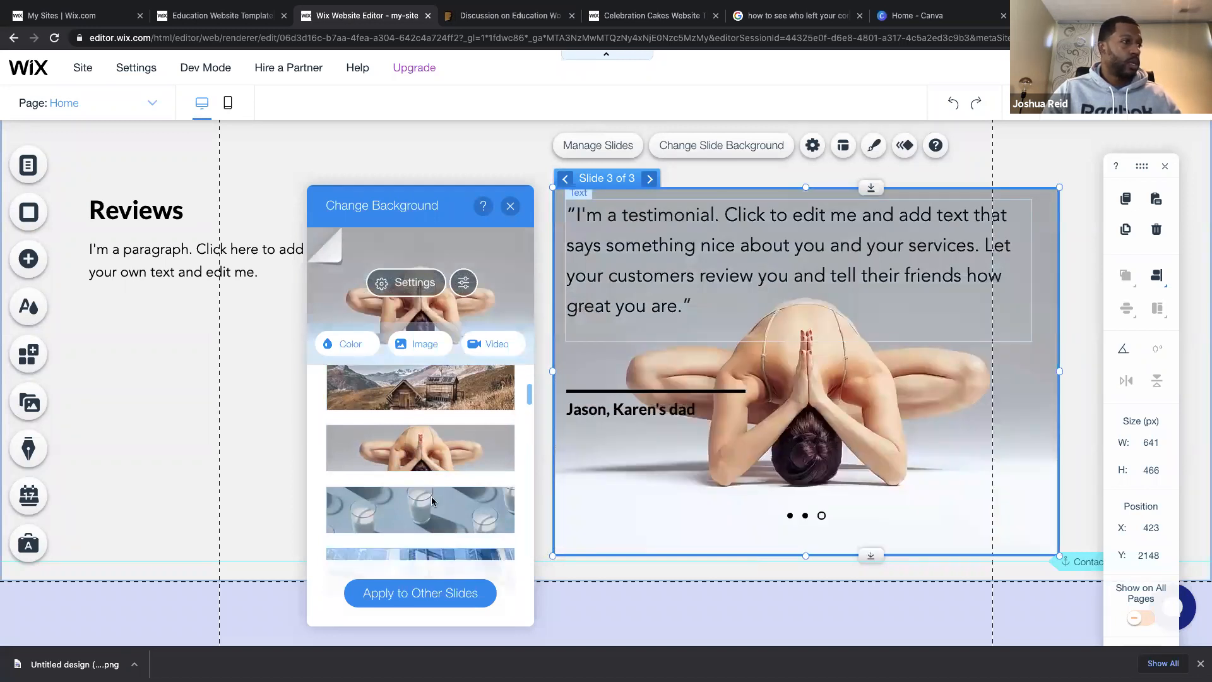
mouse_move(432, 502)
scroll(432, 502, up, 5)
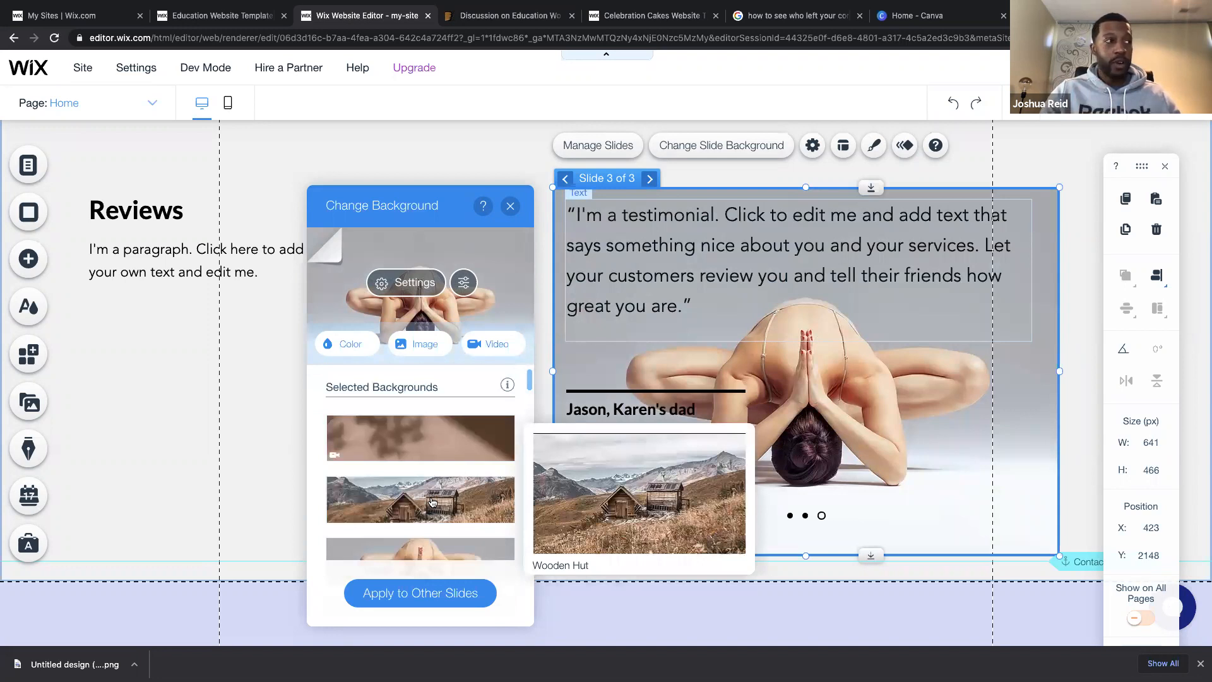
Use the site file "Untitled design (36).png" as the background image of the third testimonial slide.
click(427, 351)
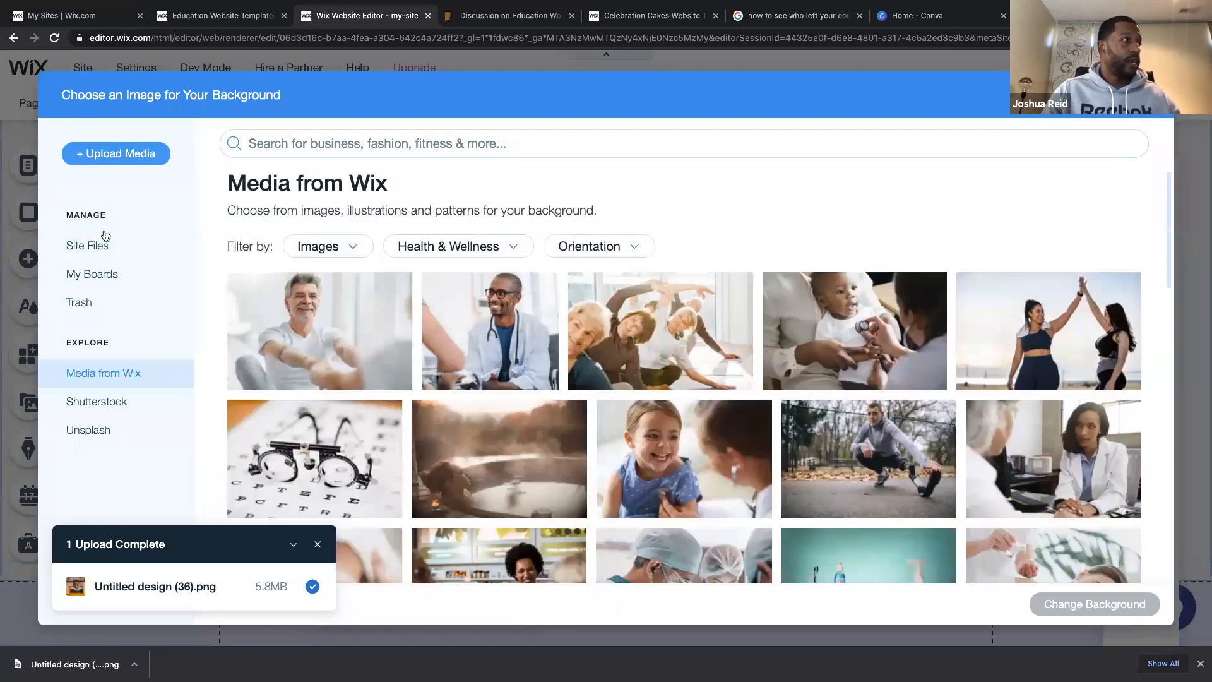
click(93, 255)
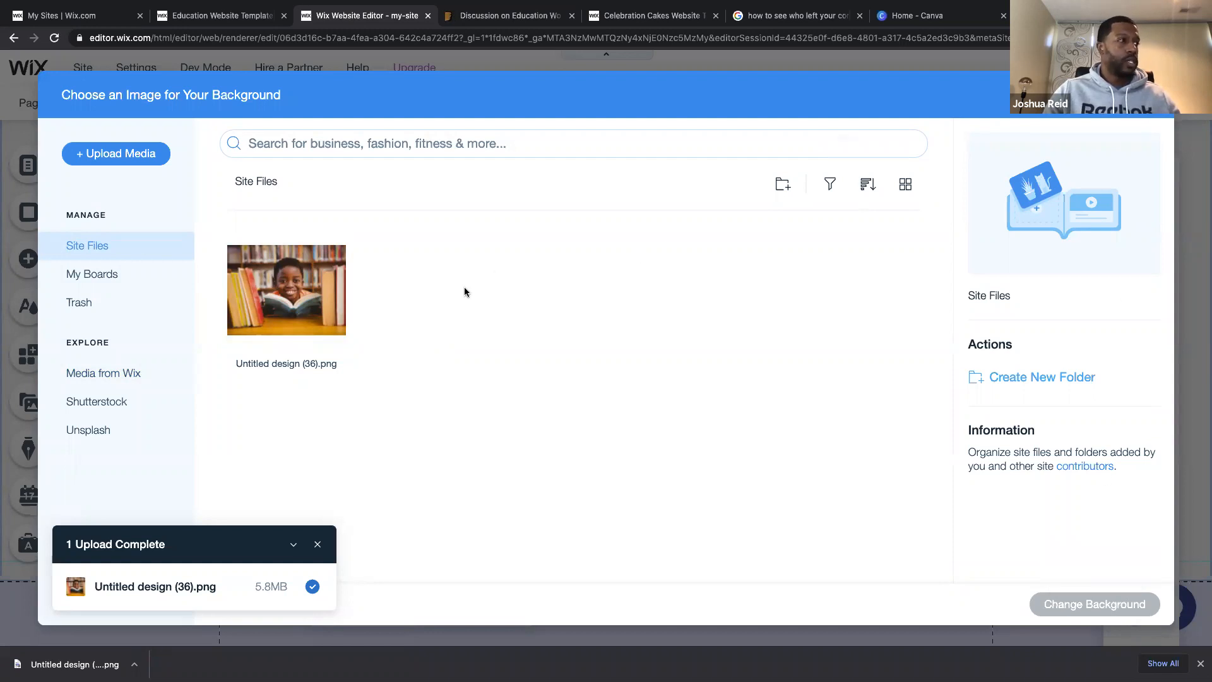
click(334, 297)
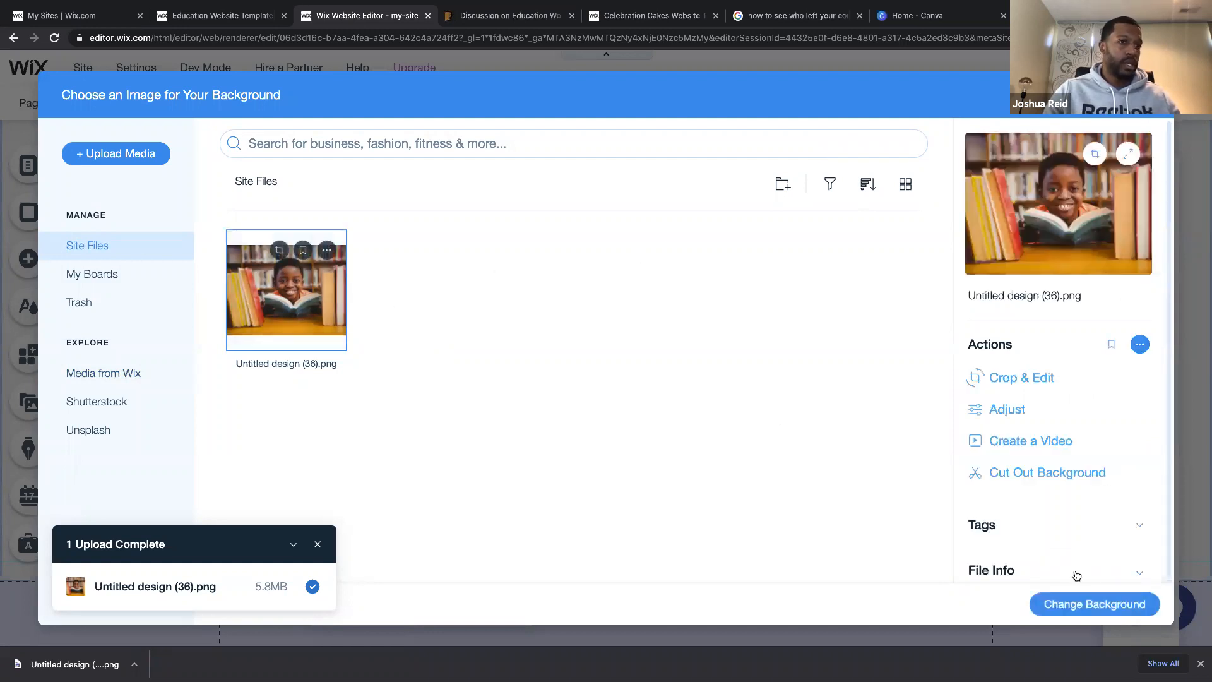
click(1079, 605)
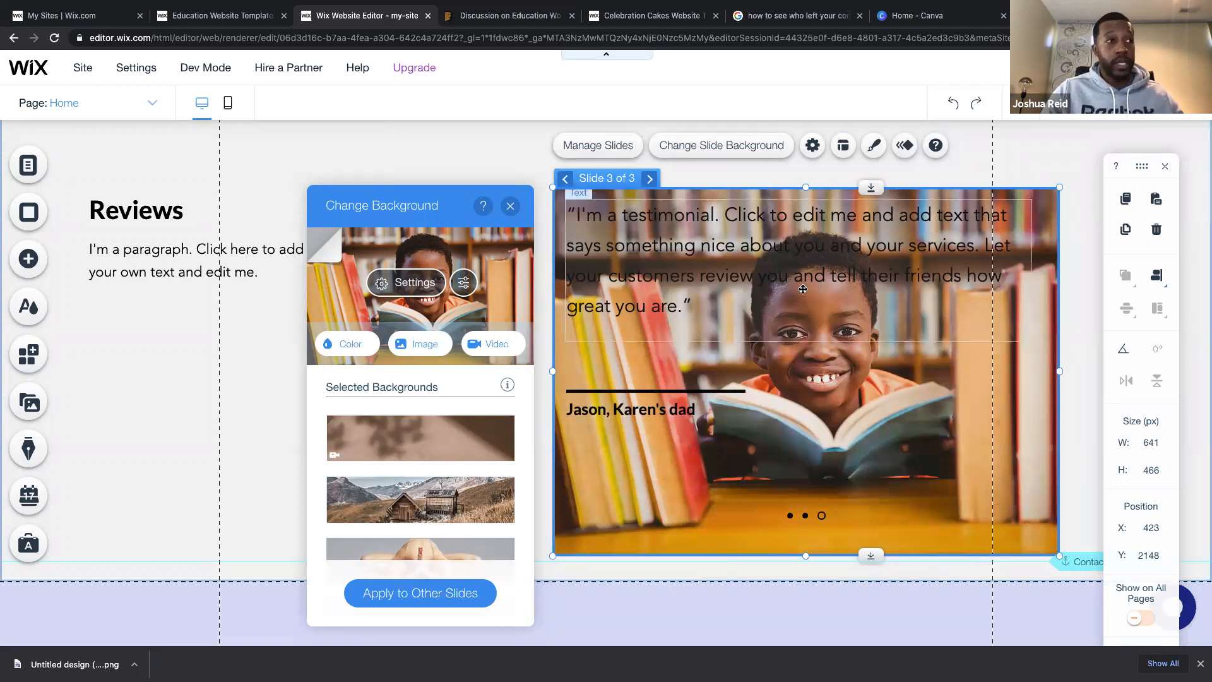
Undo all the image and video background changes made to the third testimonial slide.
click(953, 103)
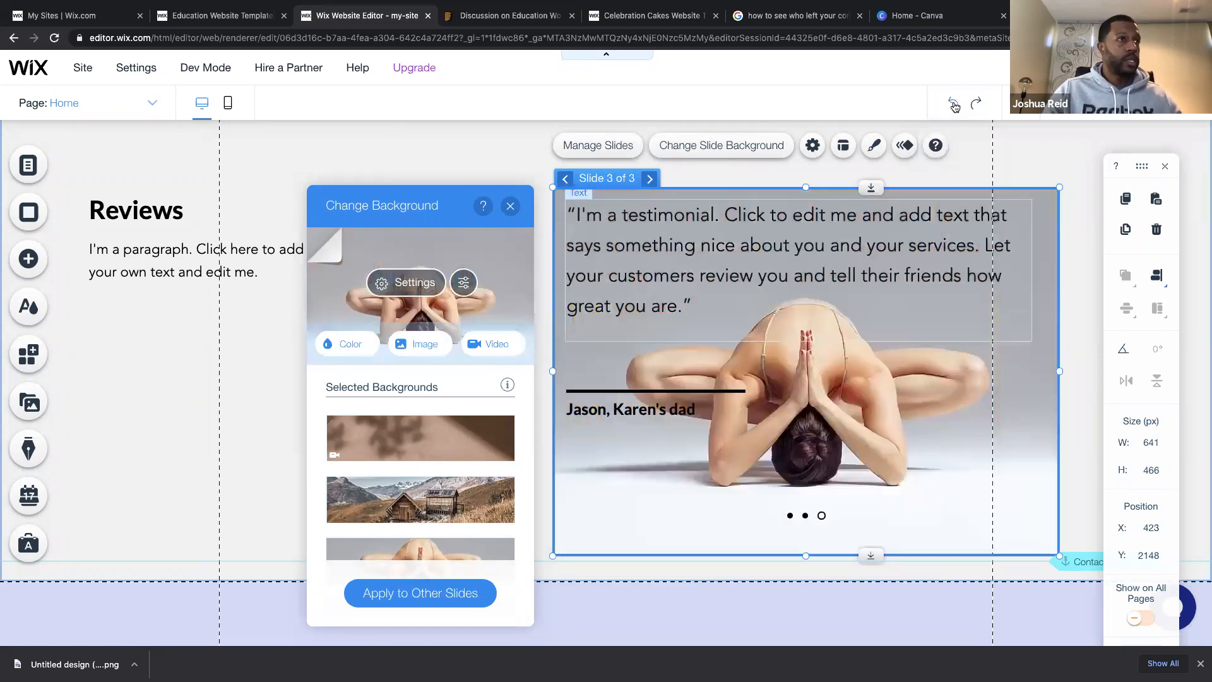
click(953, 103)
click(953, 103)
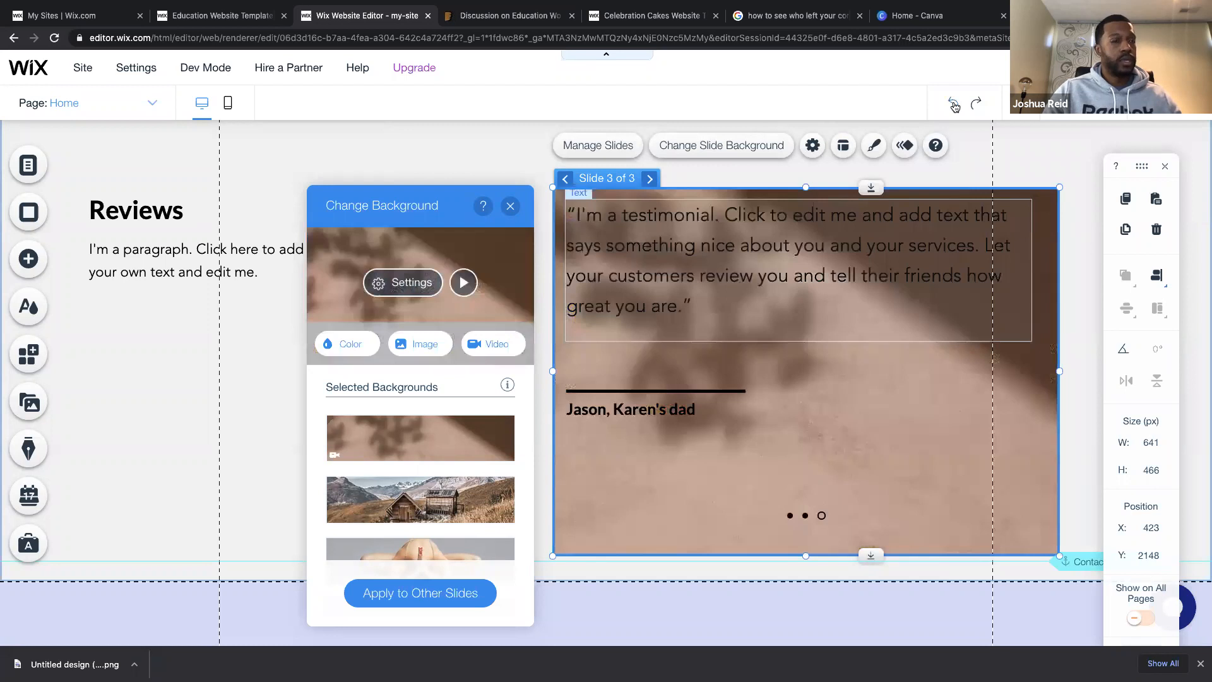
click(953, 103)
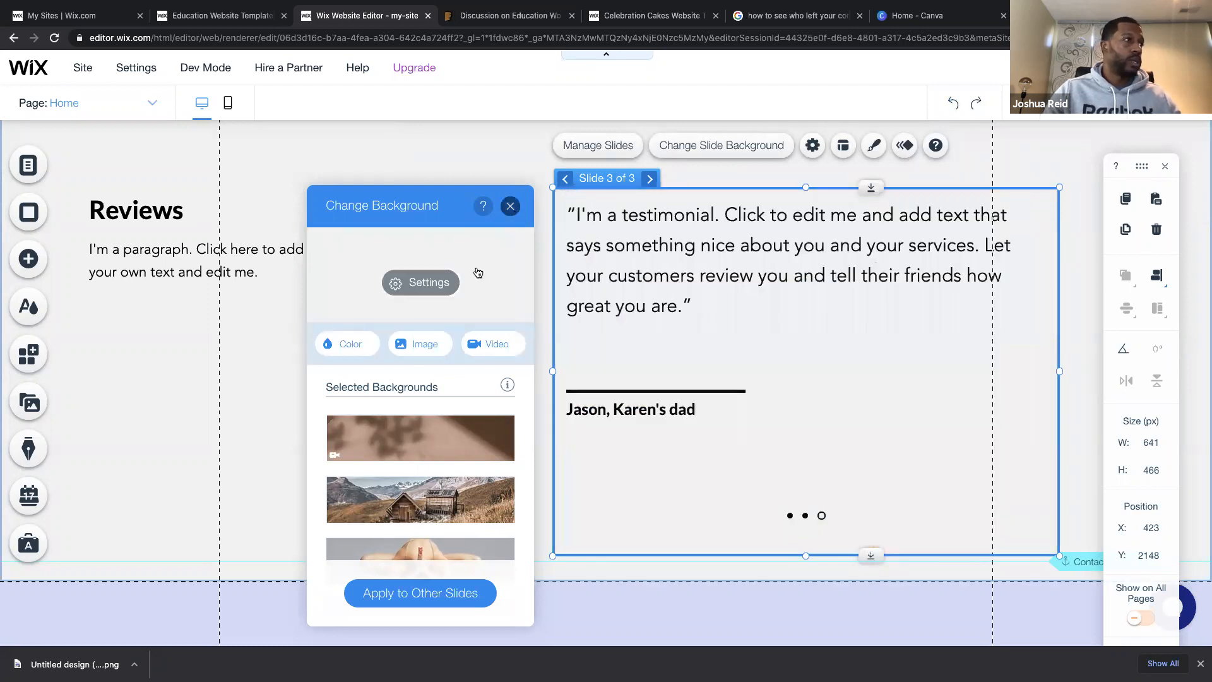
Set the background color of the third testimonial slide to the light orange site color #FFBBA3.
click(353, 345)
click(407, 407)
click(437, 408)
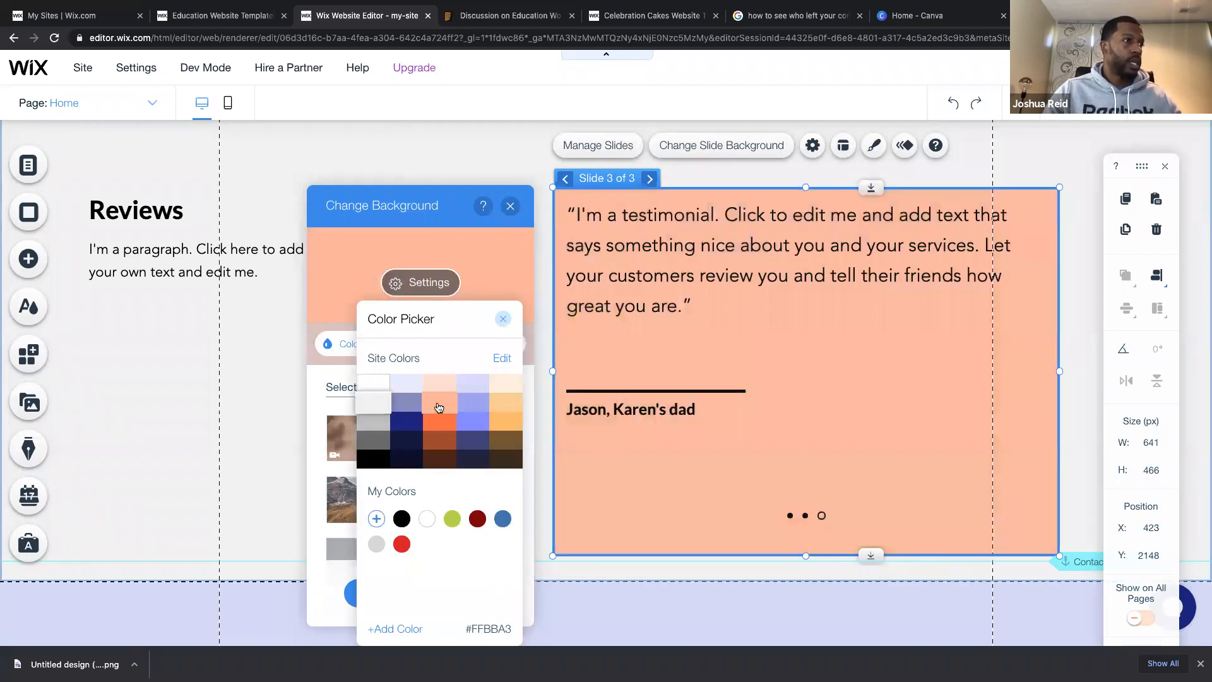
click(503, 323)
click(510, 205)
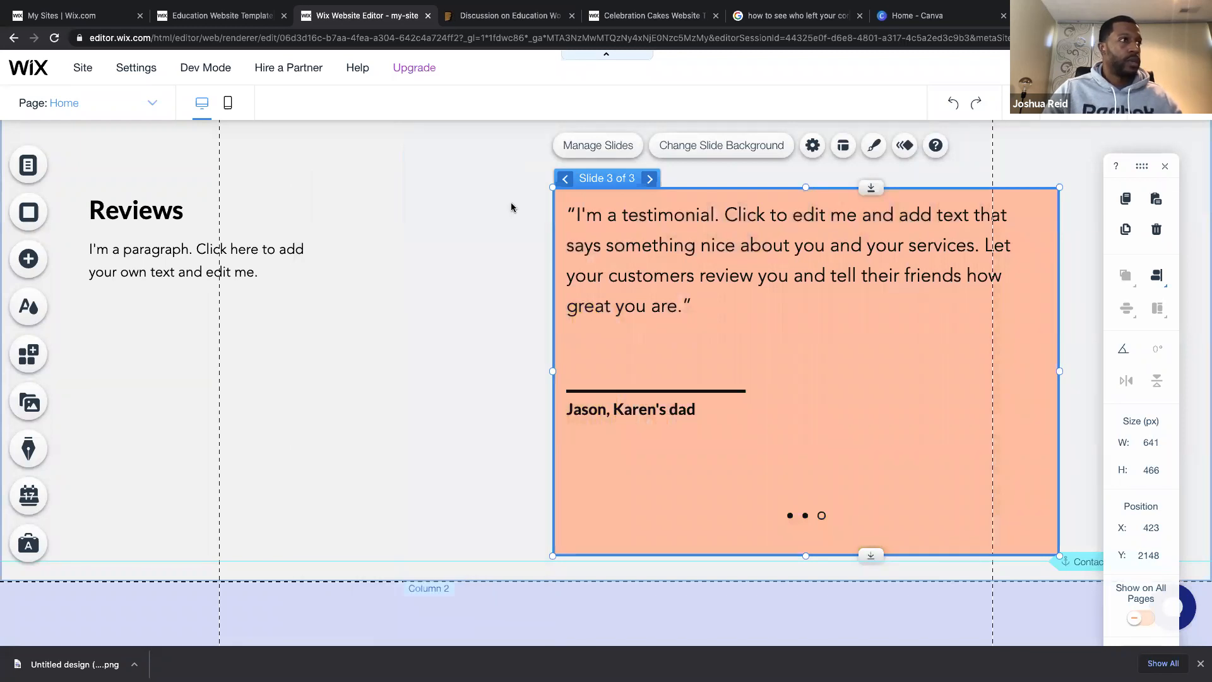
Look over the contact section and footer, and select the "Contact Me & Let's Get Started" heading.
scroll(712, 432, down, 6)
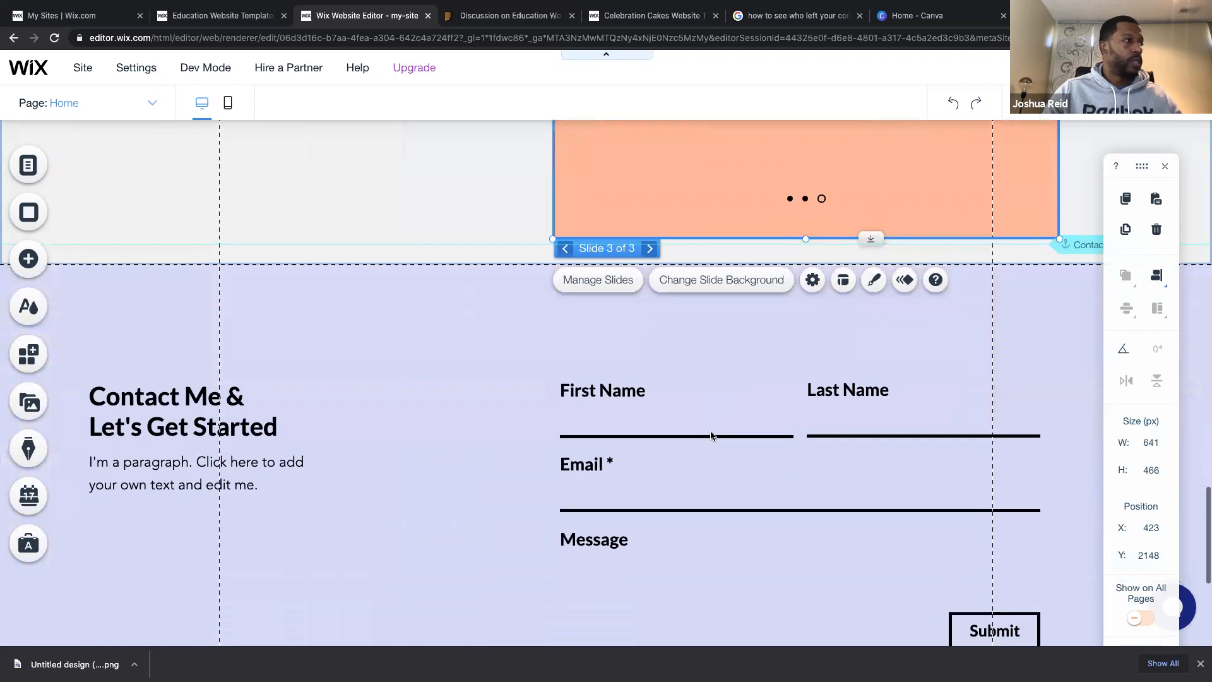
scroll(712, 436, down, 3)
scroll(712, 436, up, 5)
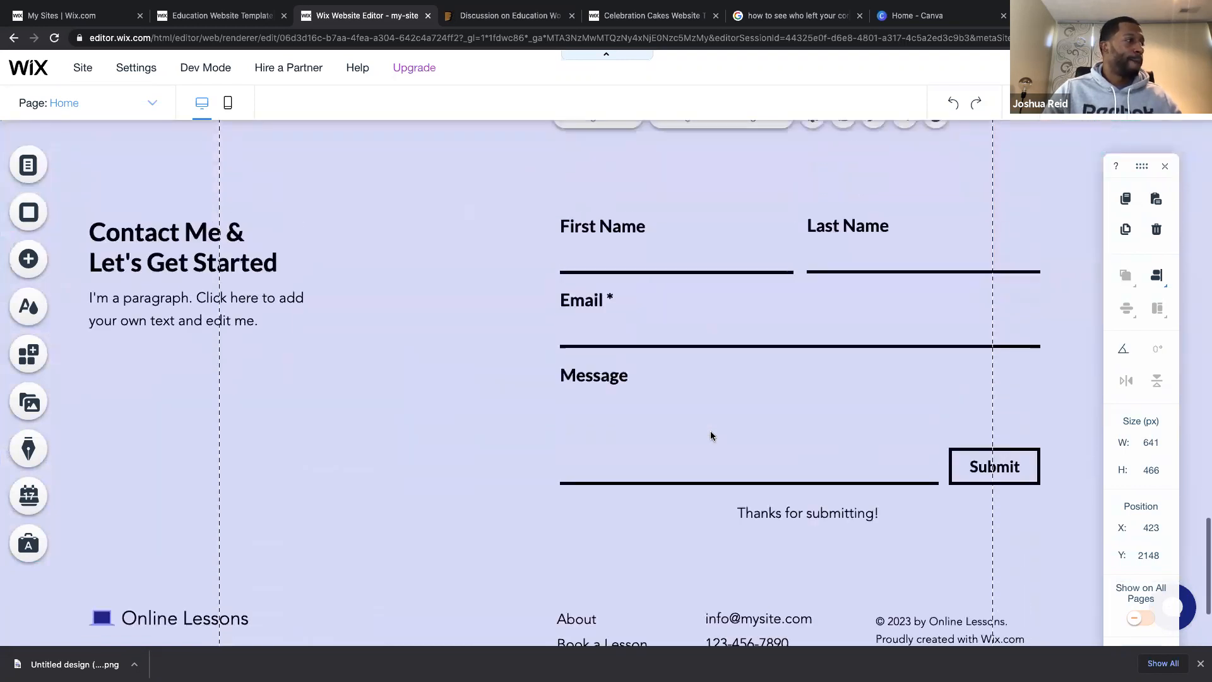
scroll(711, 434, down, 1)
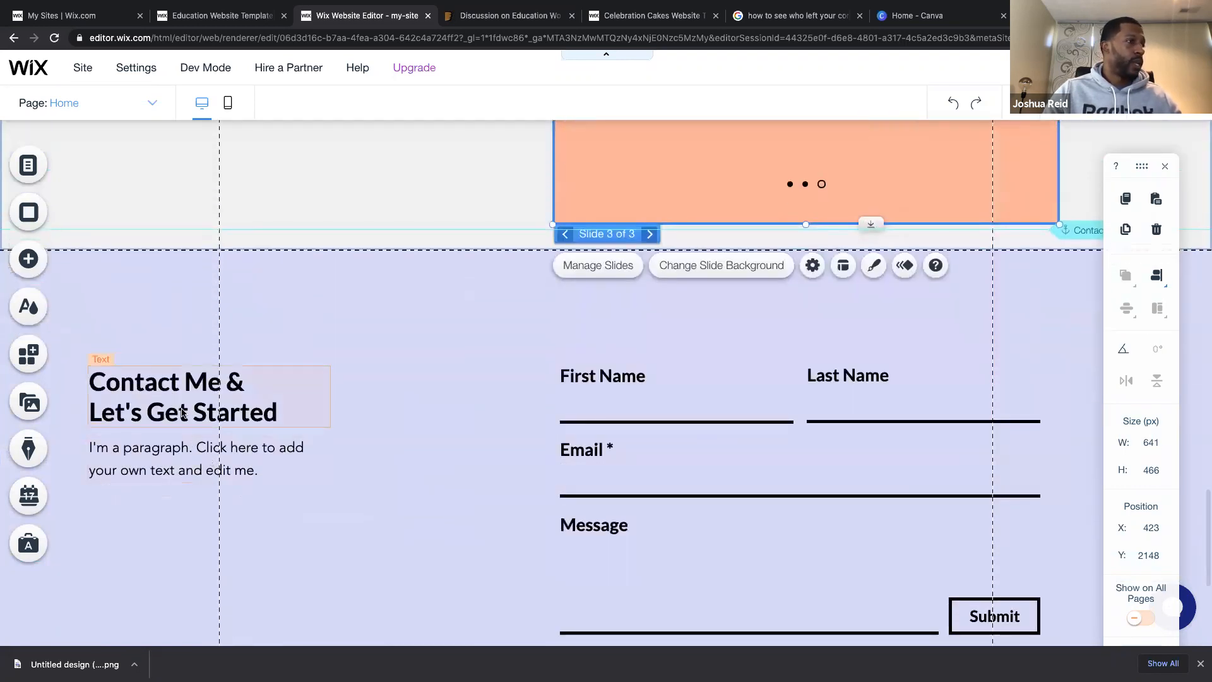
click(182, 409)
scroll(182, 409, down, 1)
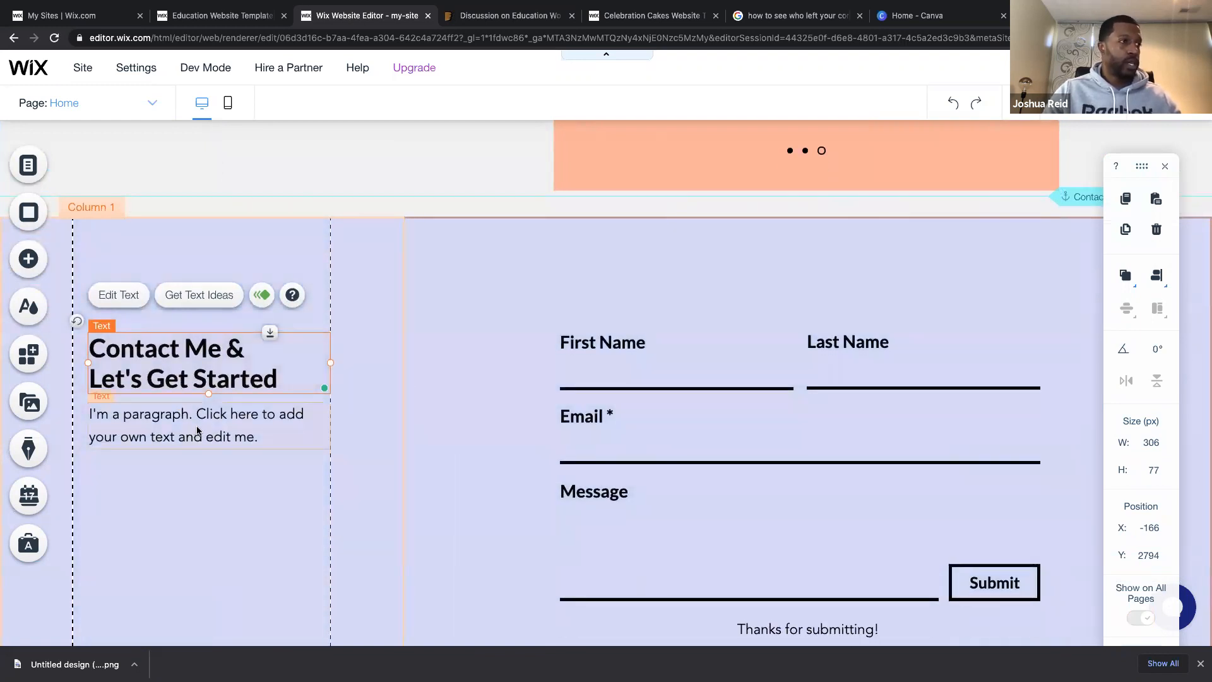
scroll(613, 353, down, 4)
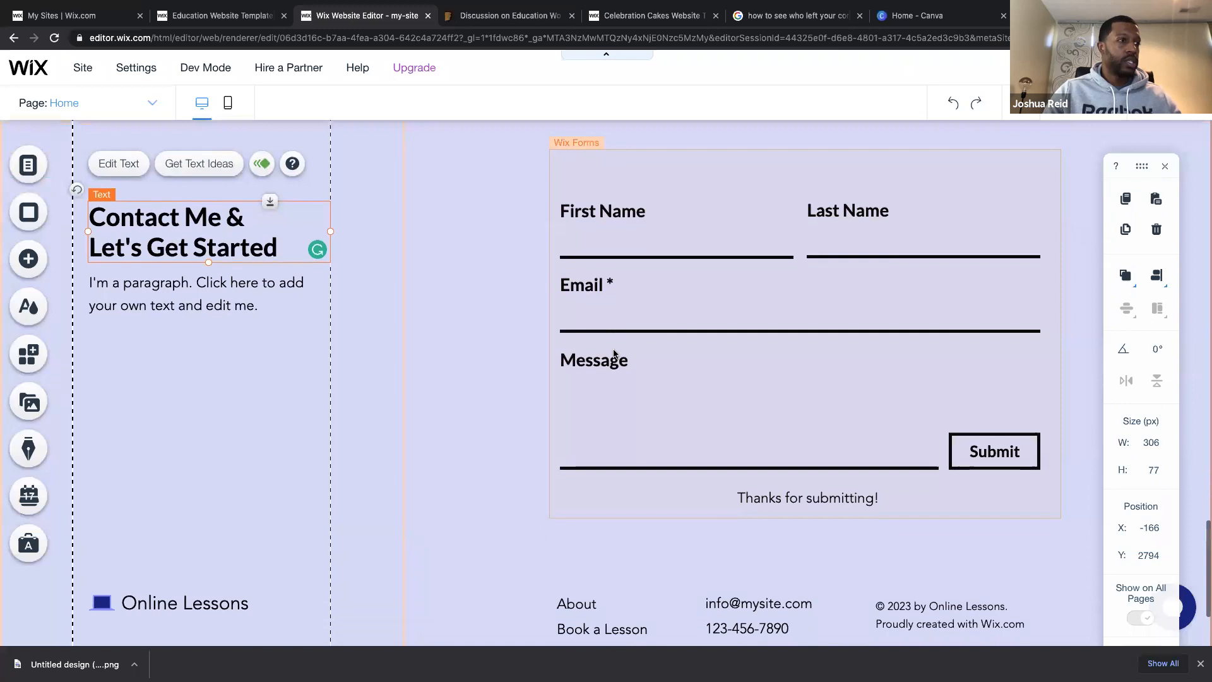
Open the contact form's settings and view its submissions table in the dashboard.
click(614, 407)
scroll(613, 398, up, 2)
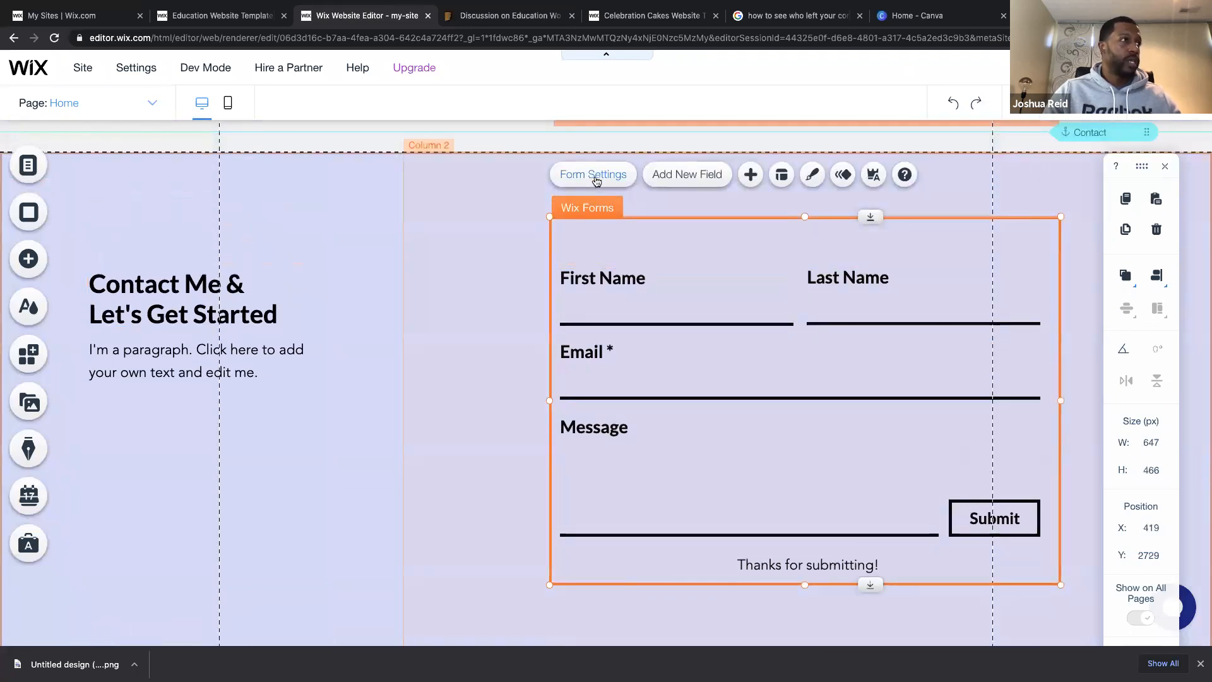
click(596, 181)
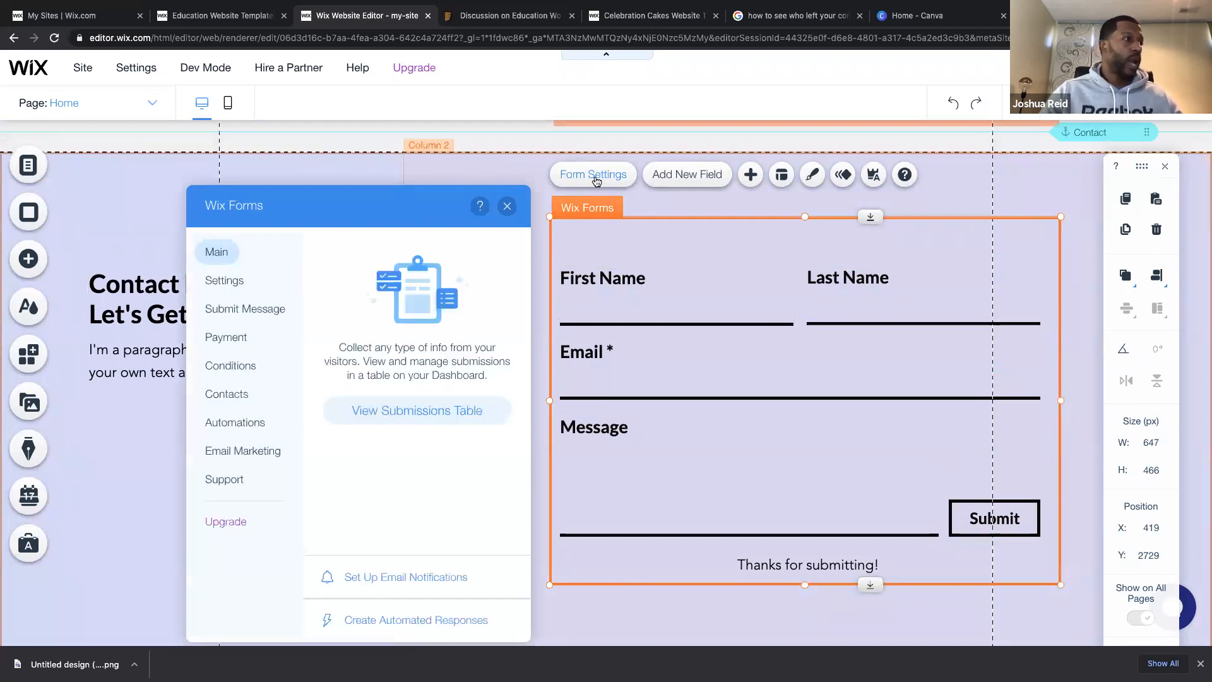
click(386, 411)
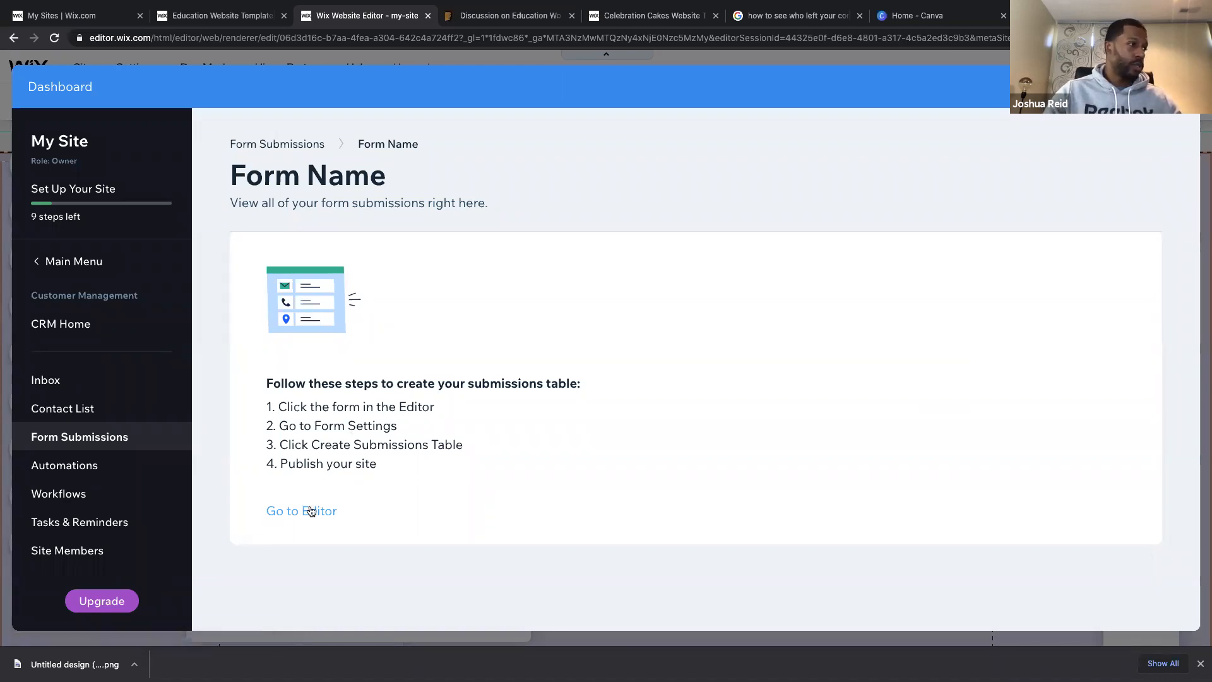
Go from the submissions page to the editor and locate the contact form on the home page.
click(309, 509)
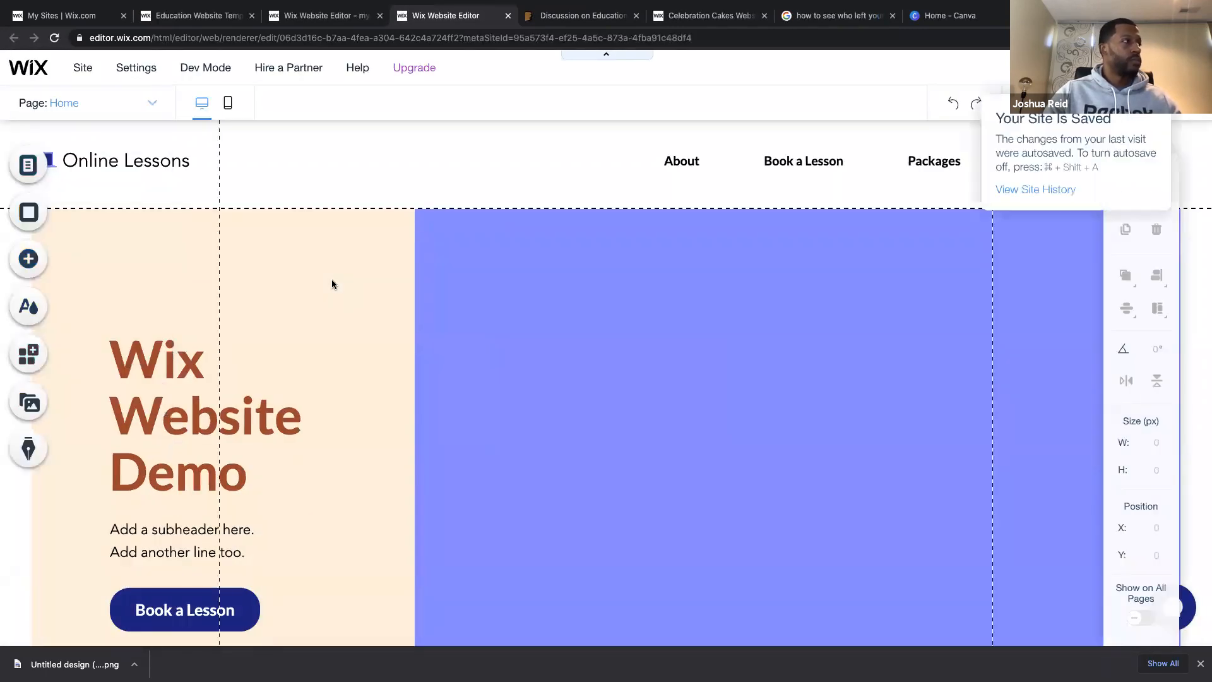
scroll(536, 377, down, 12)
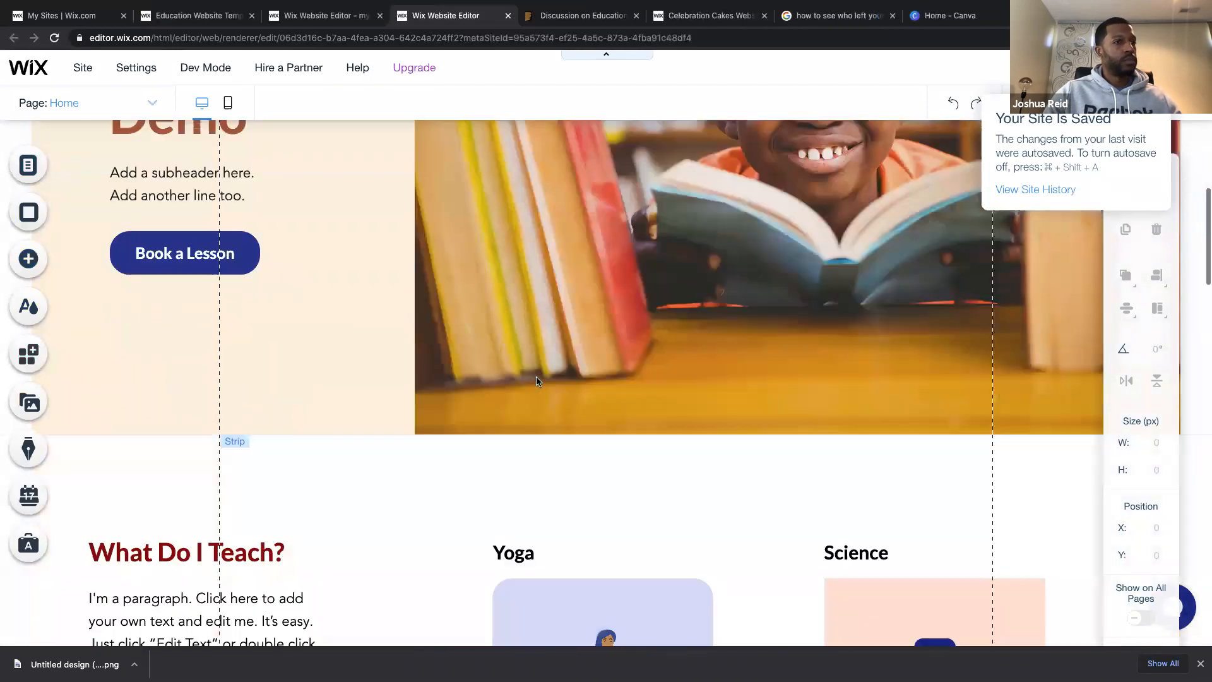
scroll(536, 377, down, 15)
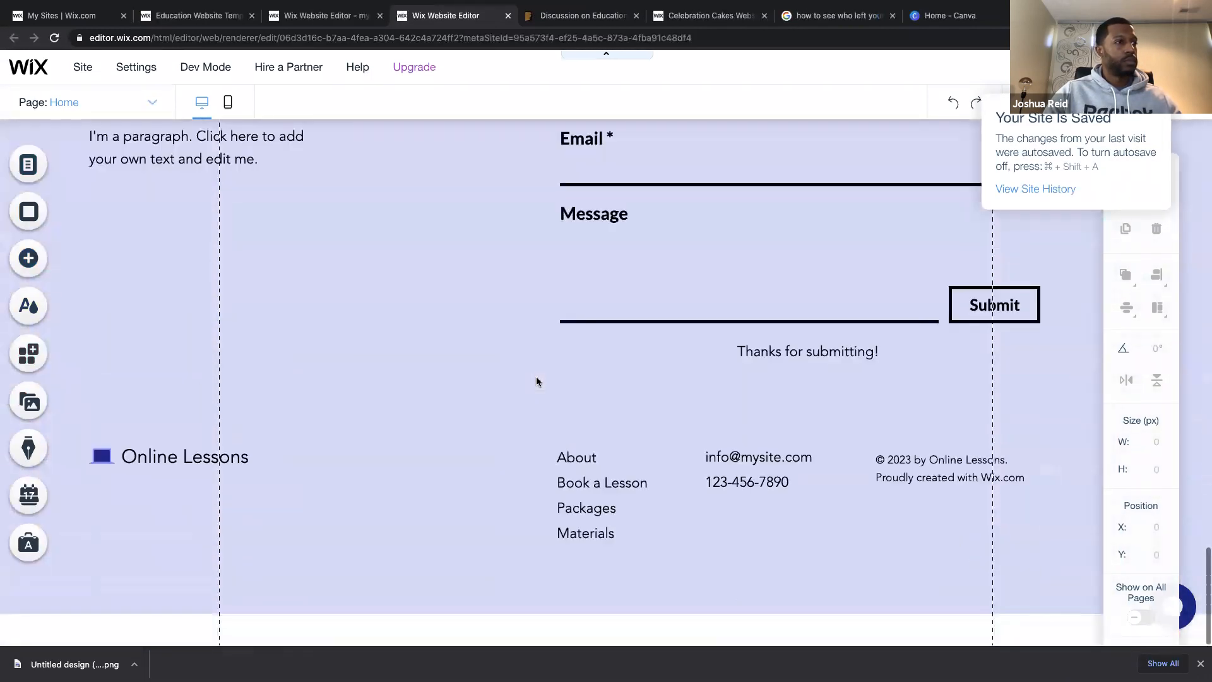
scroll(535, 382, up, 2)
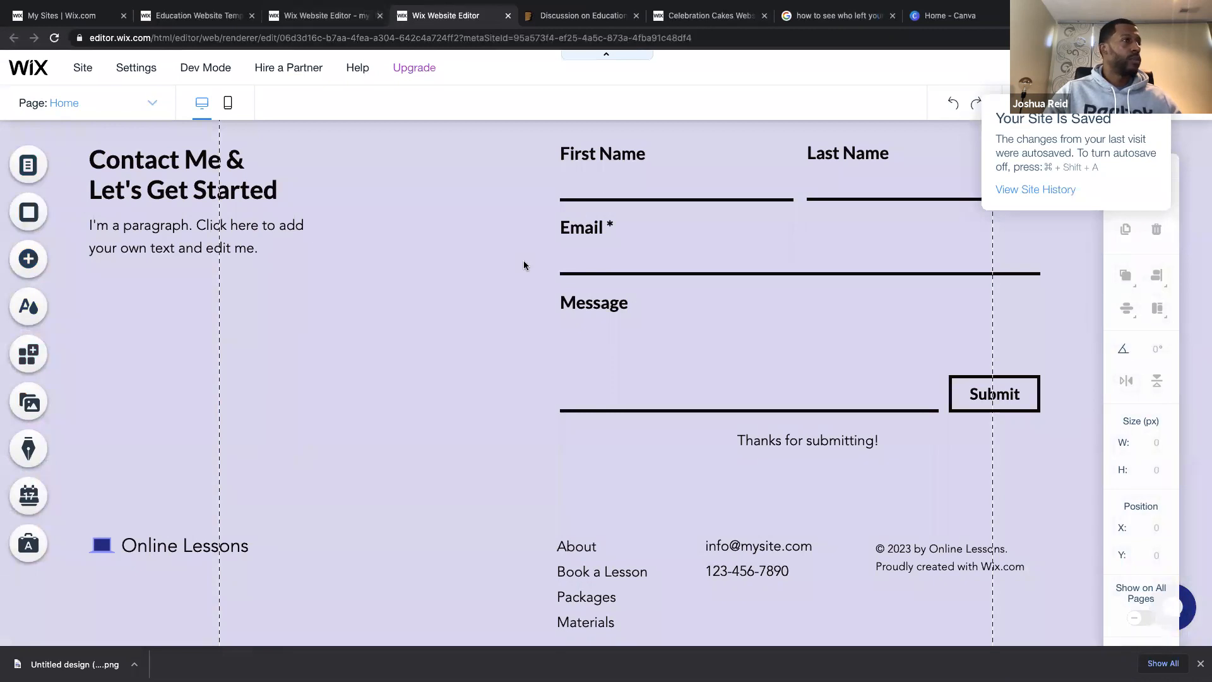
scroll(708, 242, up, 1)
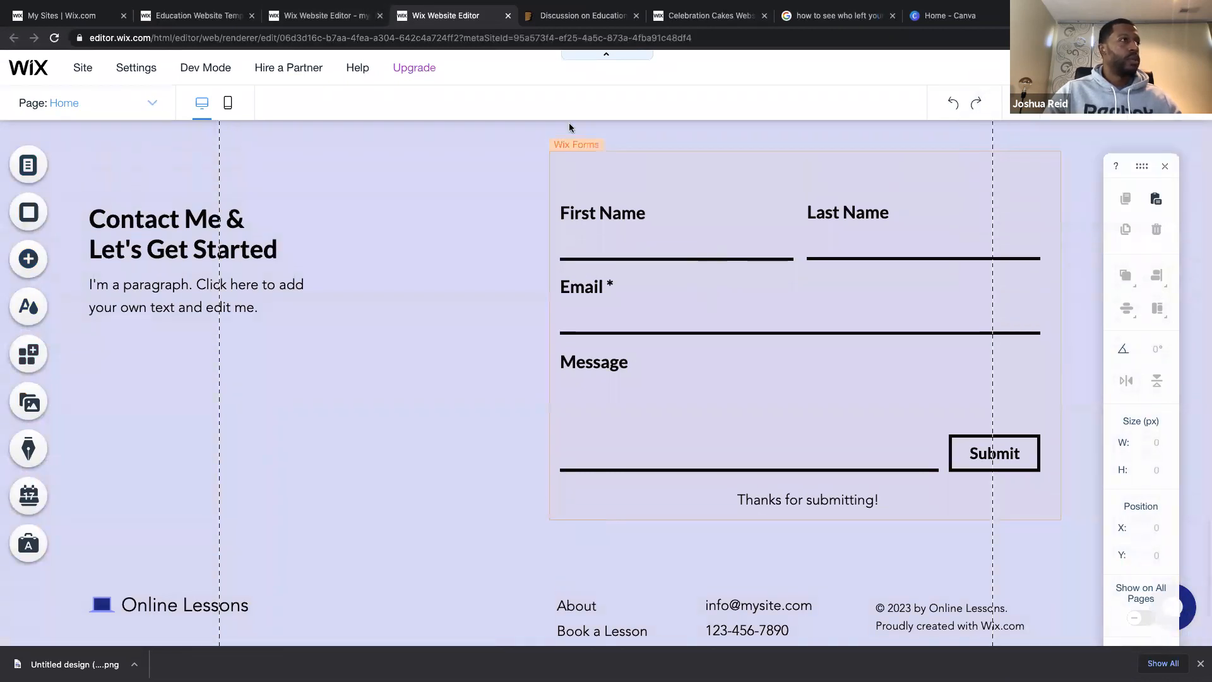
Check the open browser tabs, then close the old editor tab showing the dashboard and keep the newly opened editor.
click(341, 15)
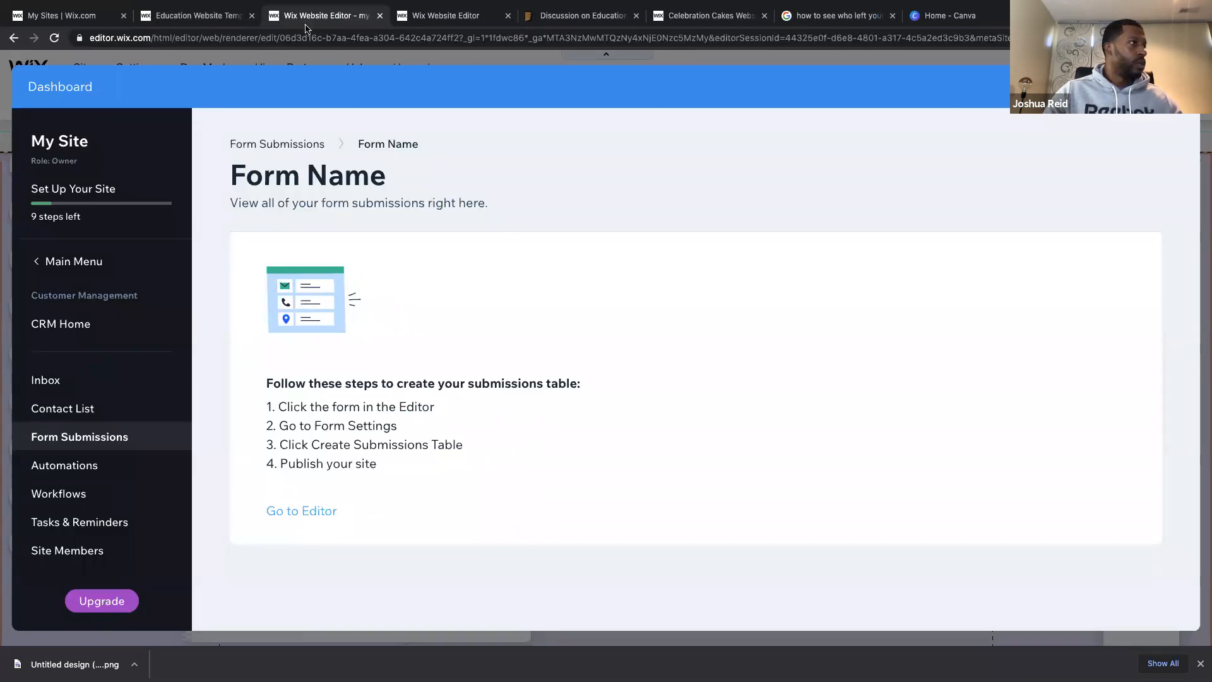
click(193, 19)
click(322, 15)
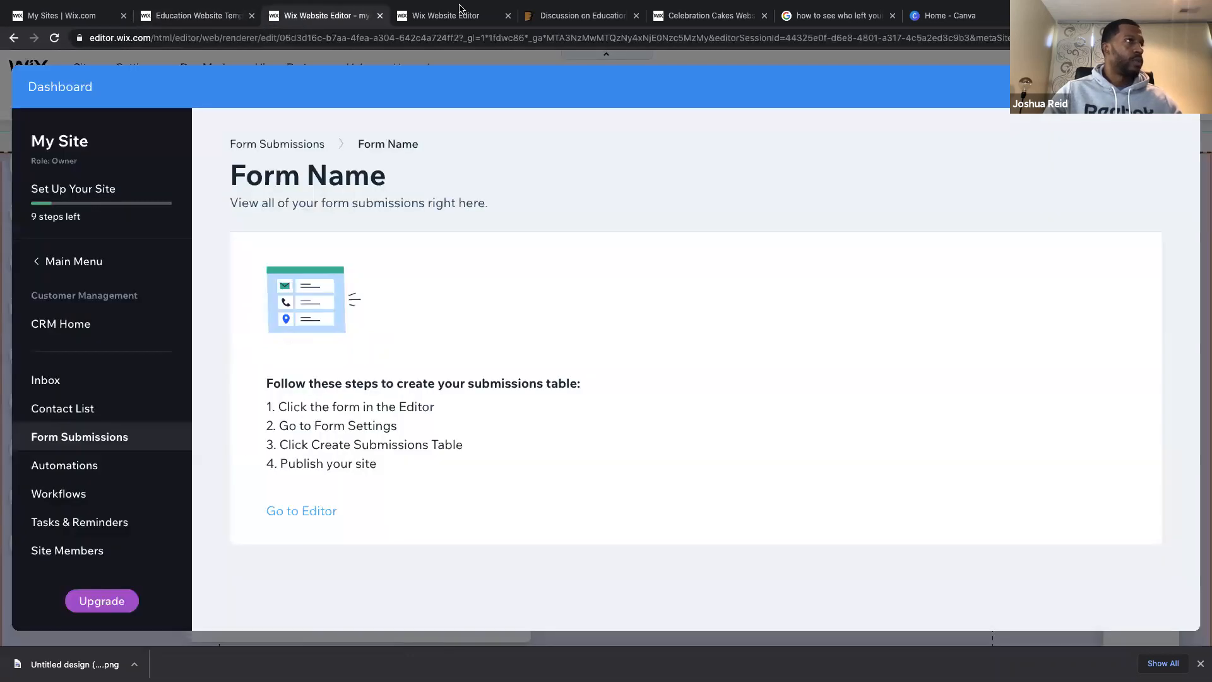
click(465, 17)
click(380, 15)
Open the contact form's email notification settings and review who is notified when the form is submitted.
scroll(722, 333, up, 1)
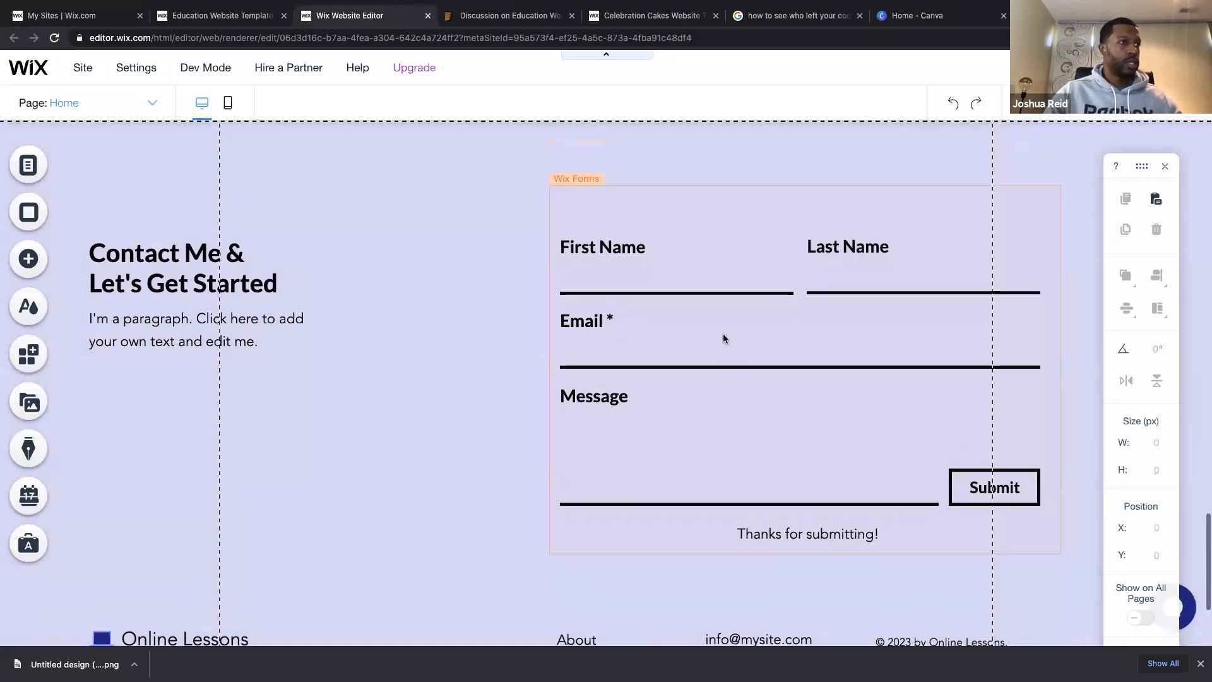
click(723, 335)
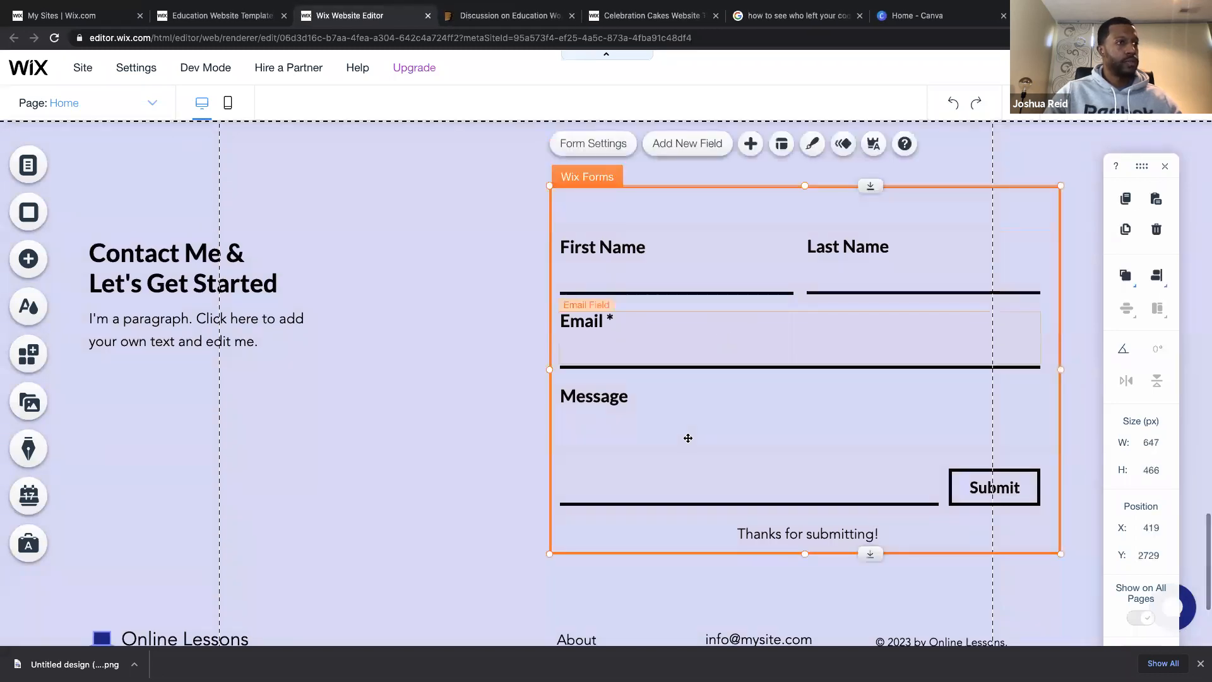
click(610, 151)
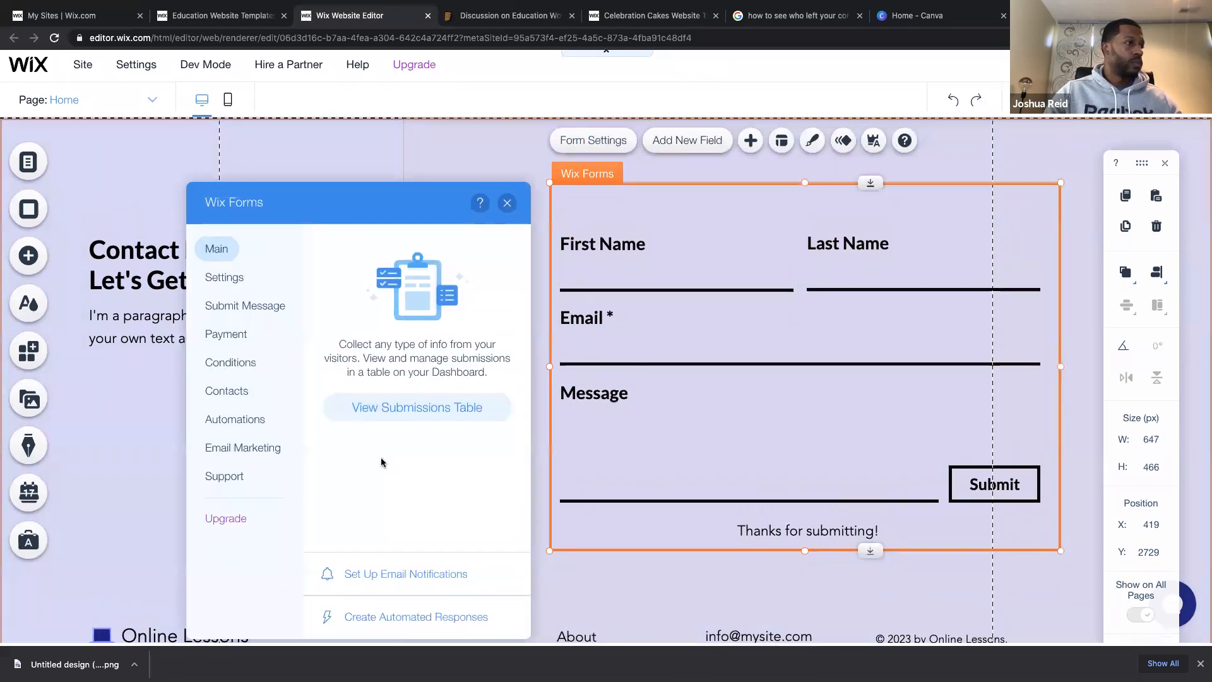
click(409, 577)
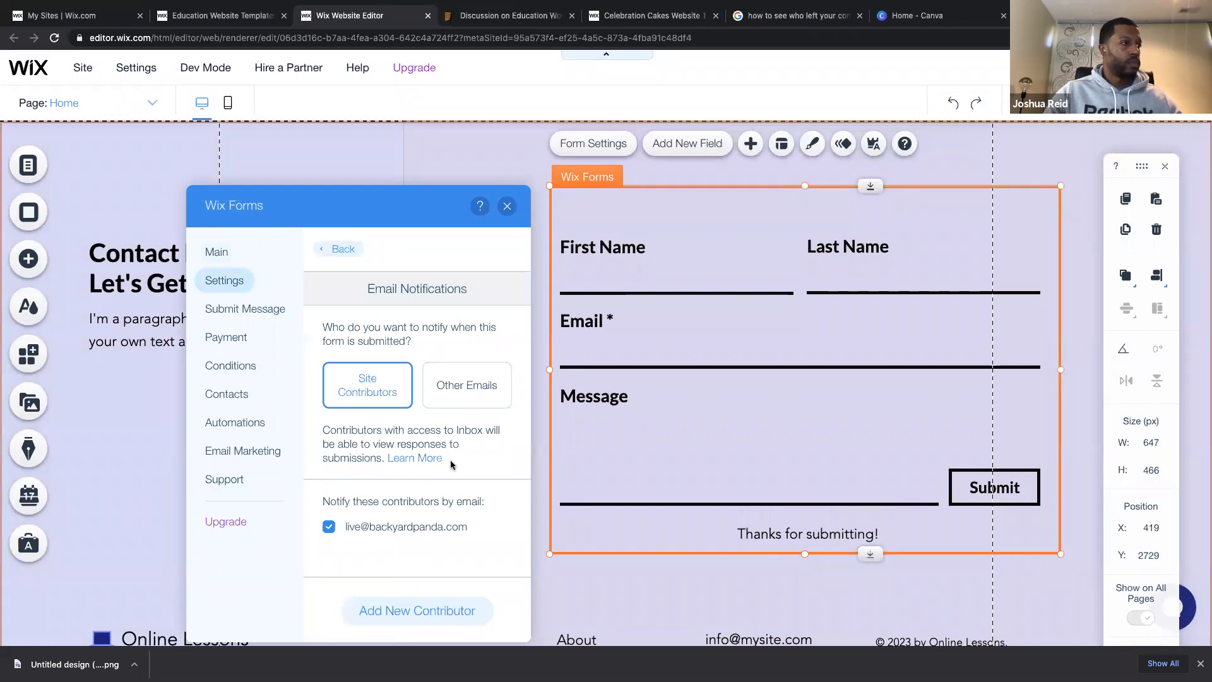
scroll(450, 465, down, 1)
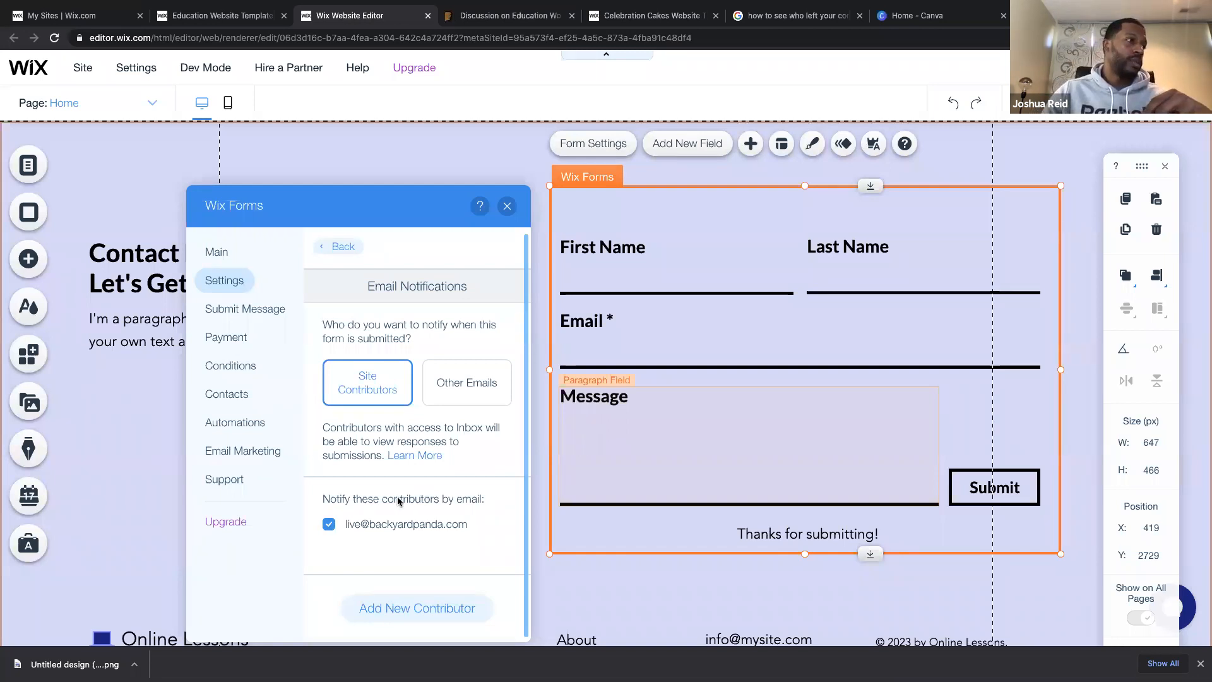
Switch the form's submission notifications to Other Emails, confirm the change, and open a field for adding another notification email.
click(460, 392)
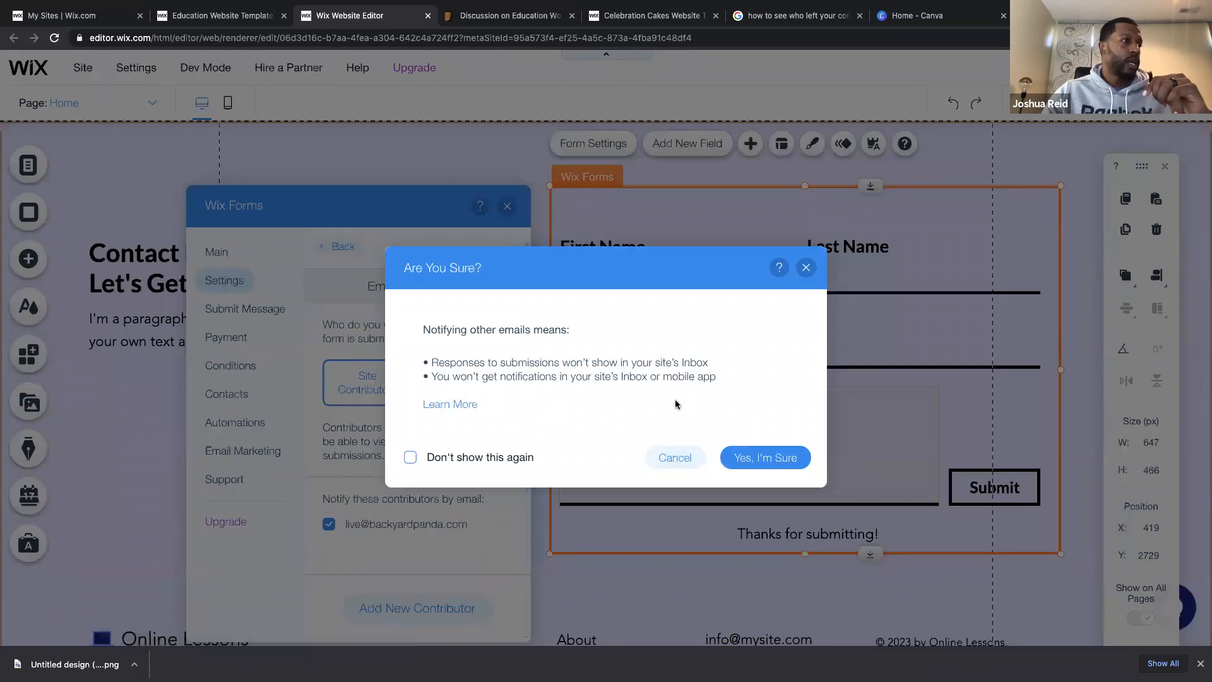
click(759, 459)
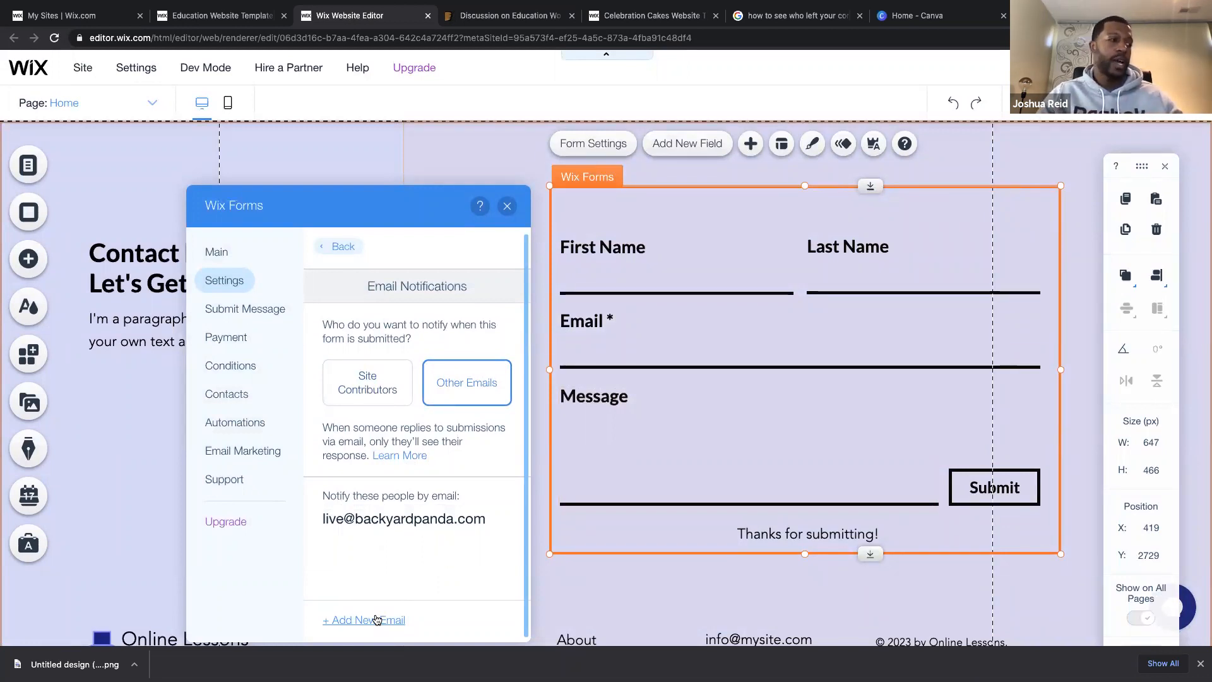
click(376, 619)
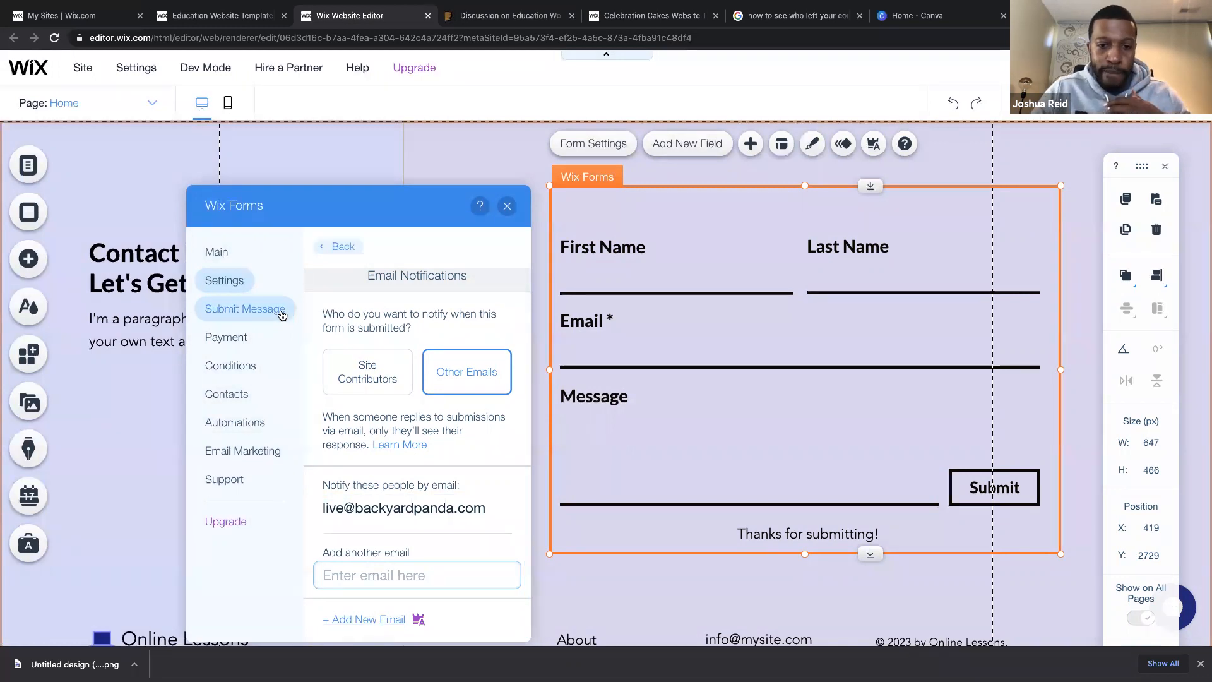
Set the contact form's success message to "Thank you for subscribing!".
click(282, 315)
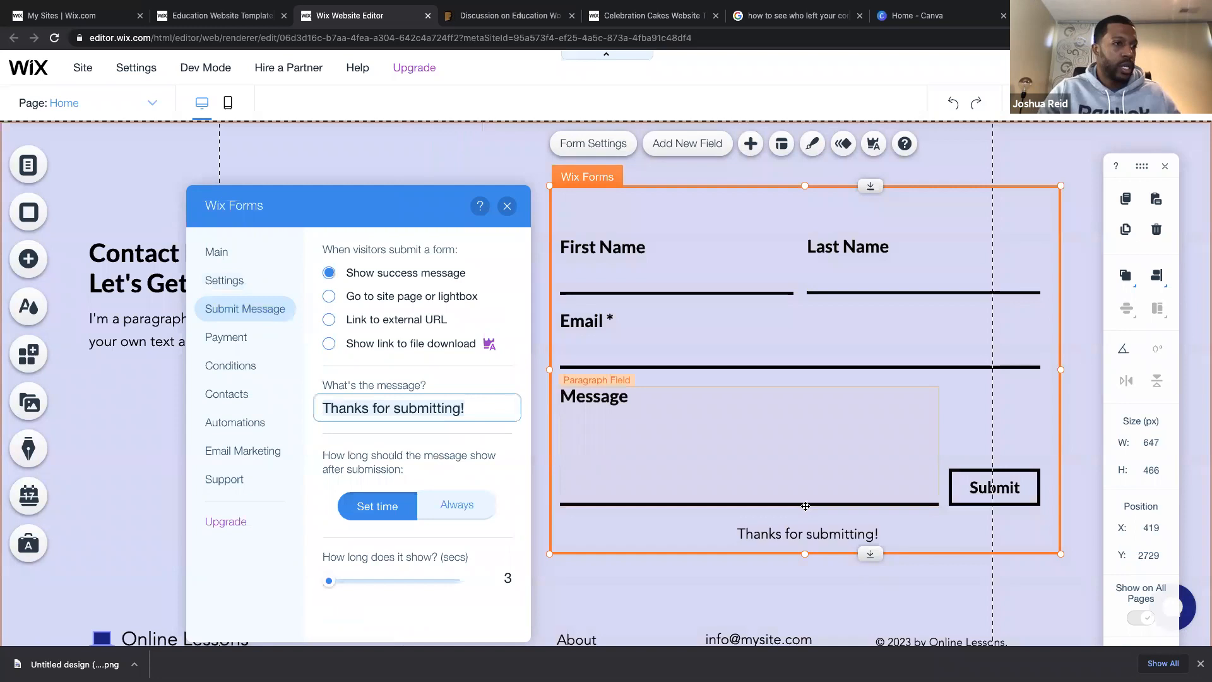
click(472, 409)
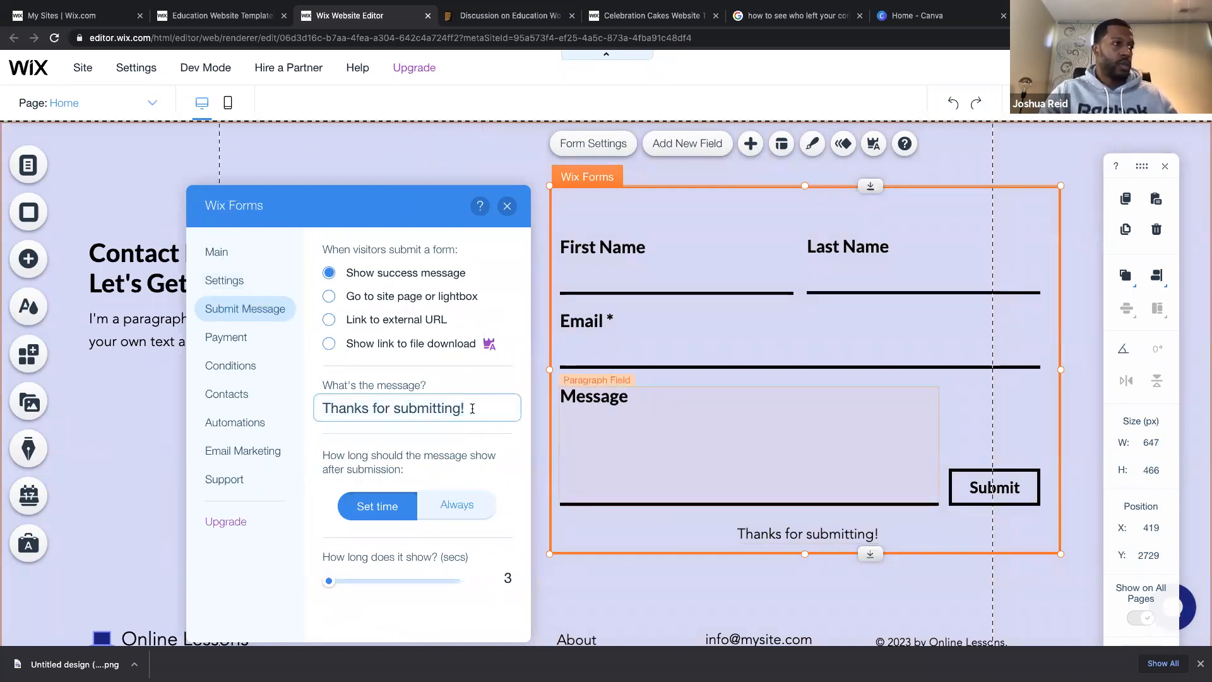
key(ctrl+a)
text(Thank )
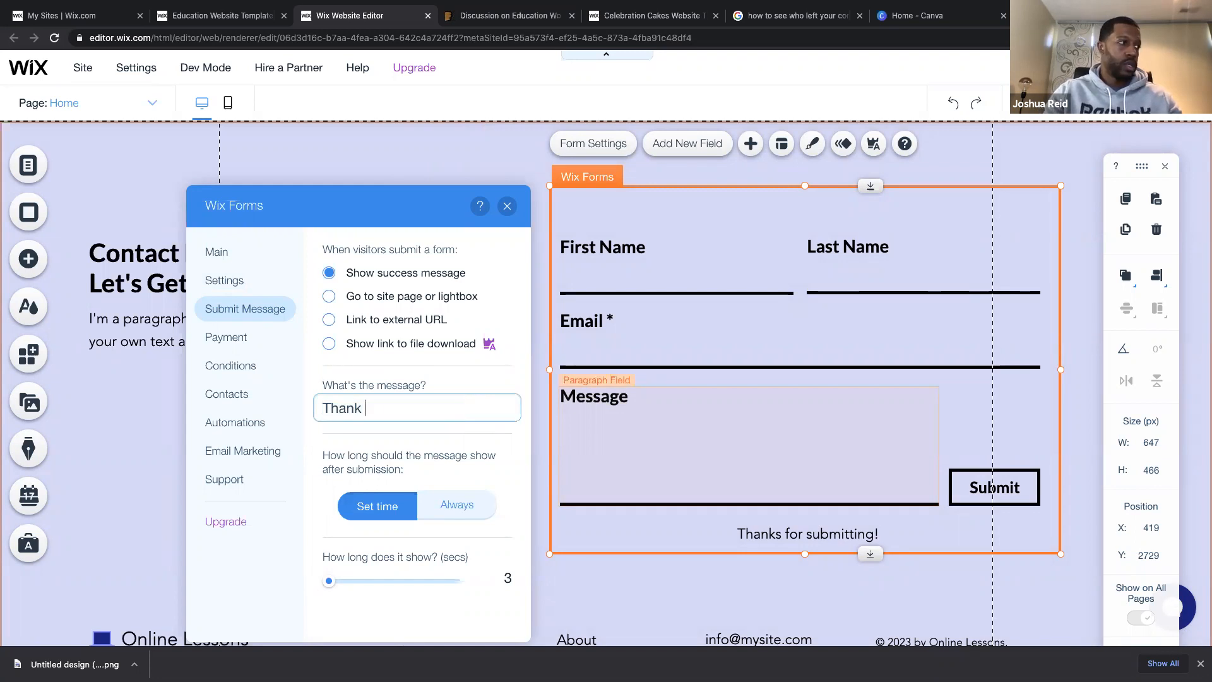
text(you for subscribing!)
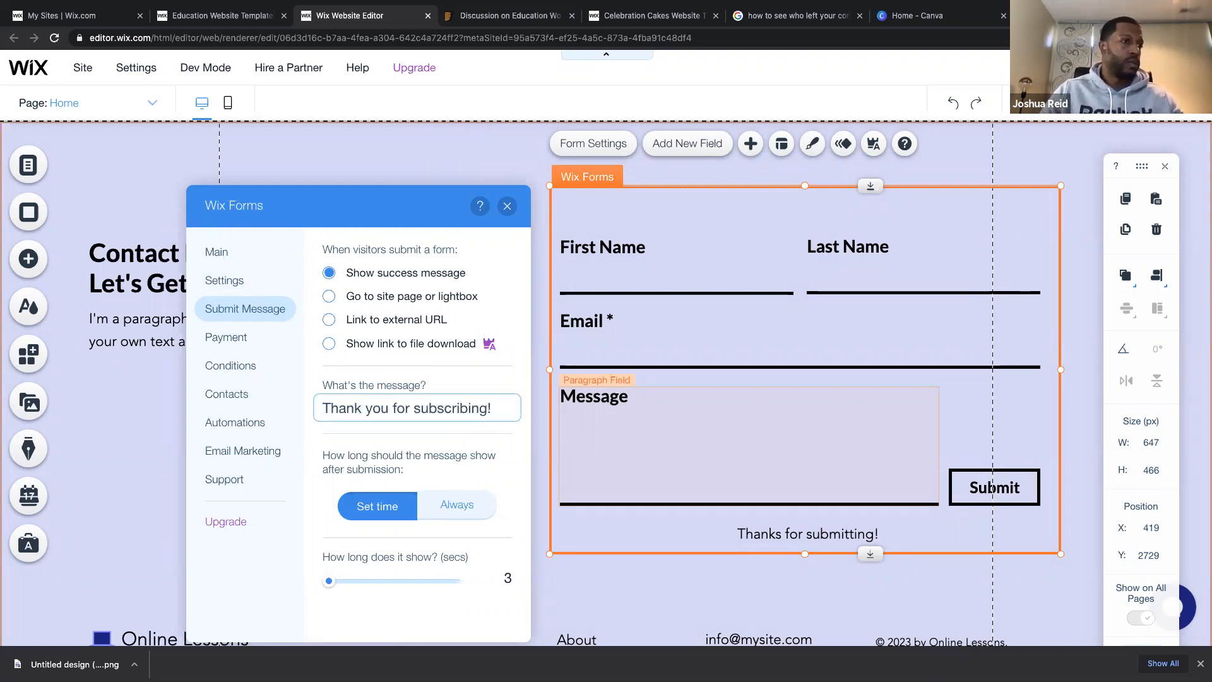
click(504, 444)
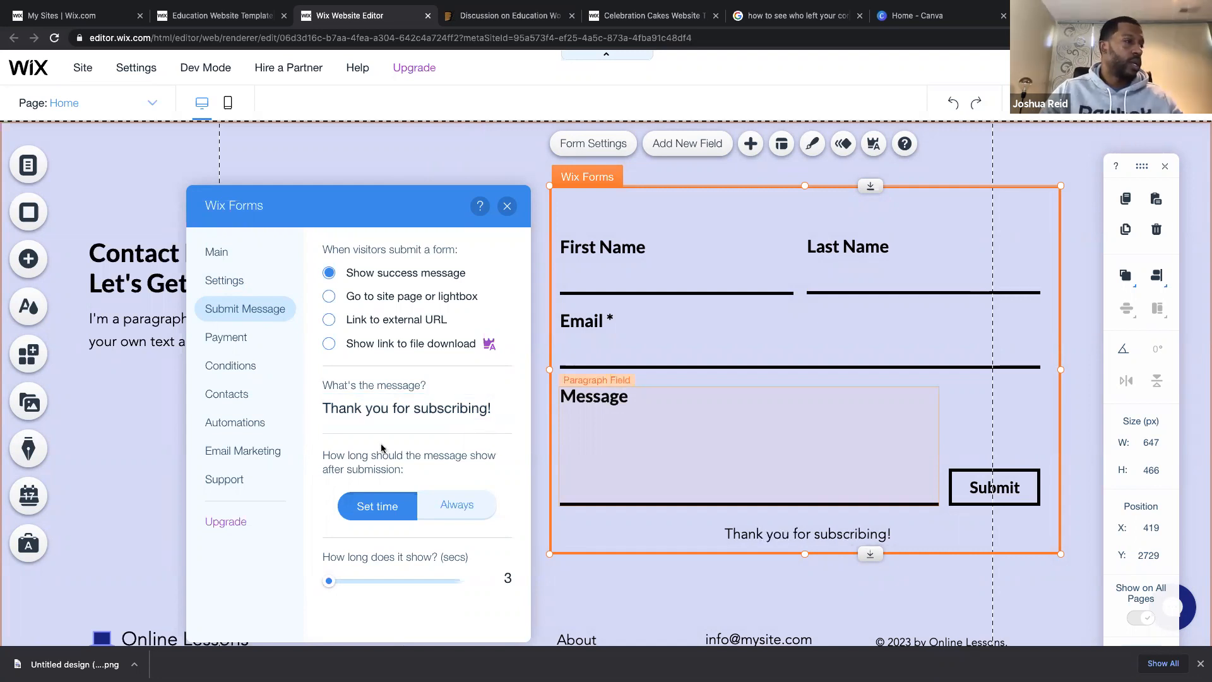
Review the form's payment and conditional rule settings, and return to the submit message options.
click(223, 337)
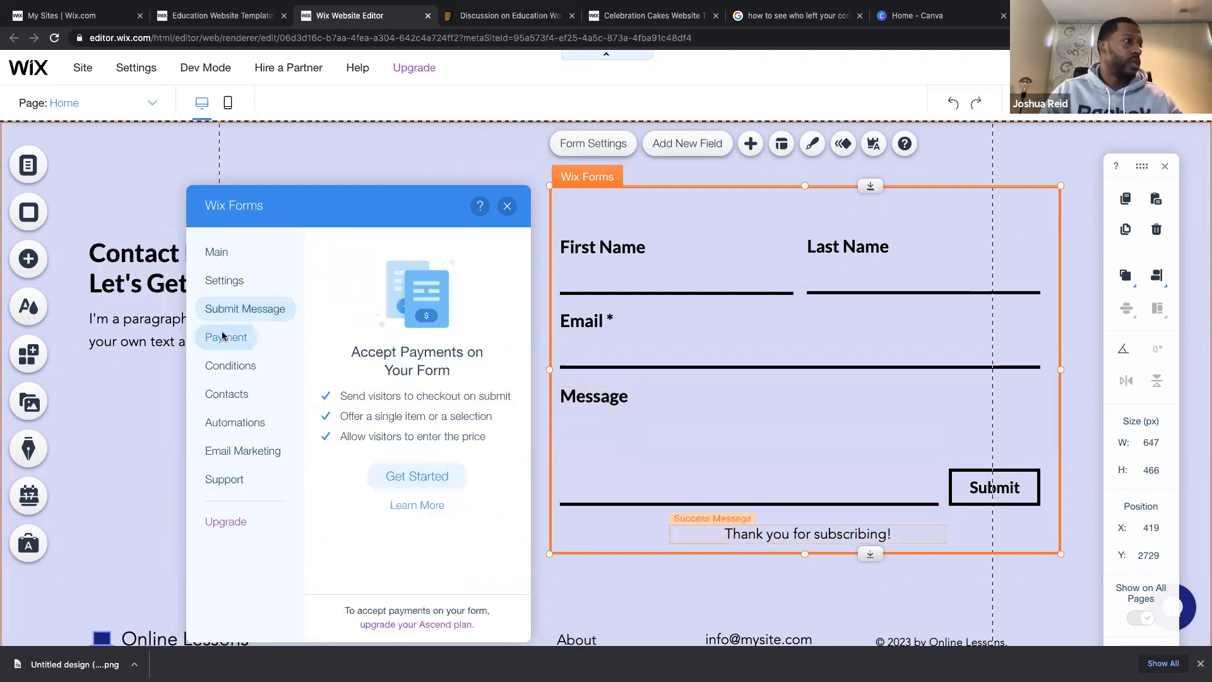
click(230, 312)
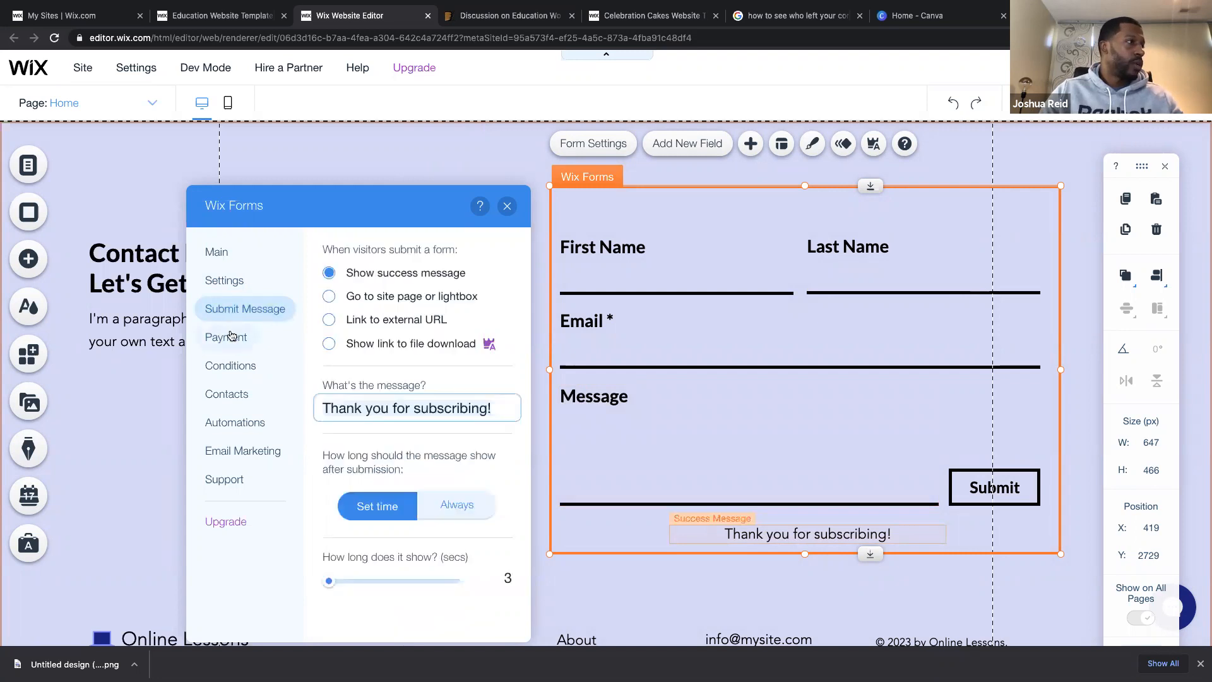
click(231, 366)
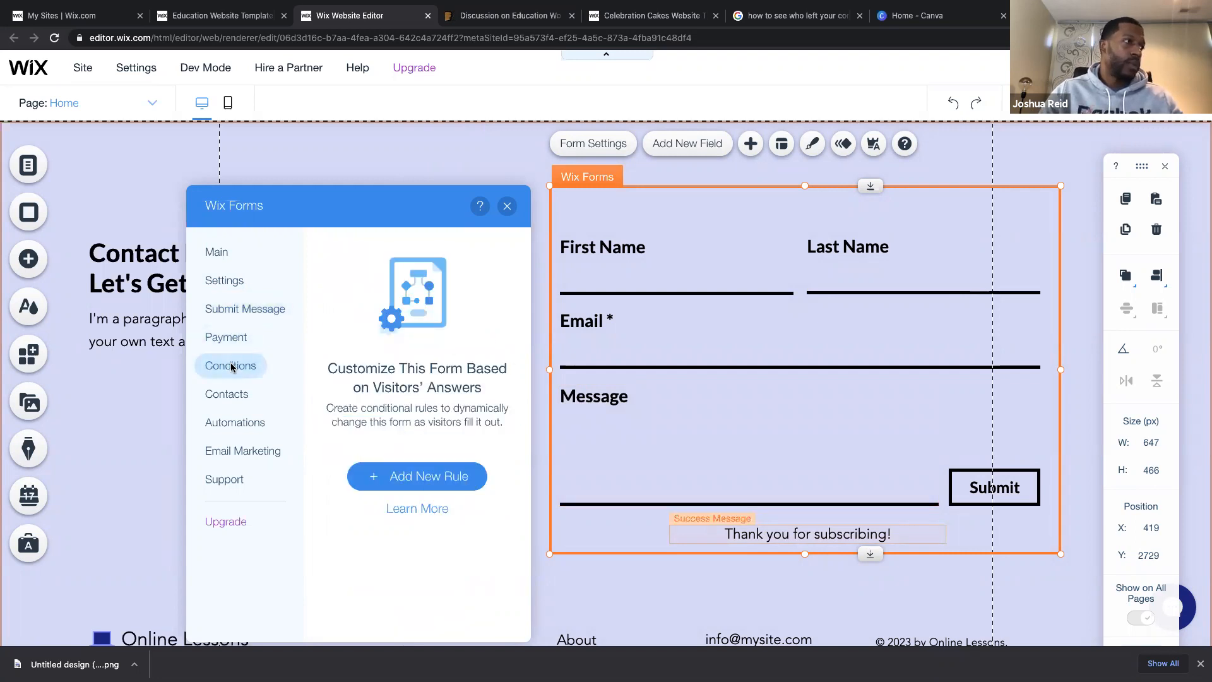
click(251, 308)
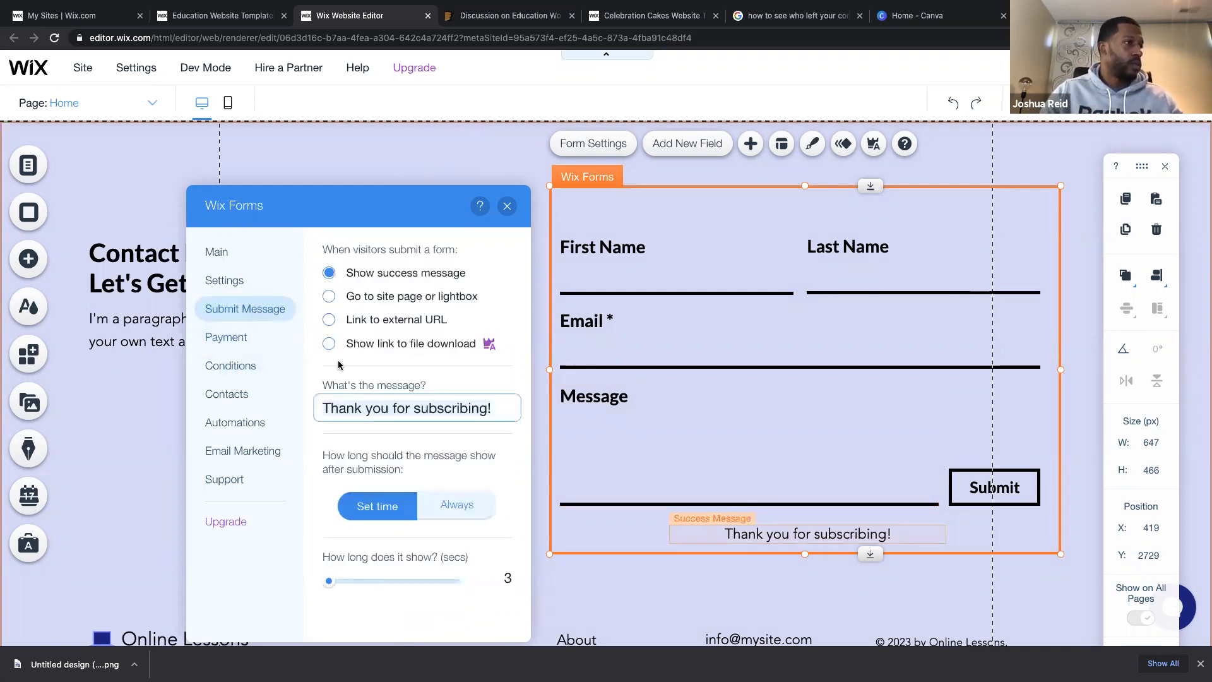
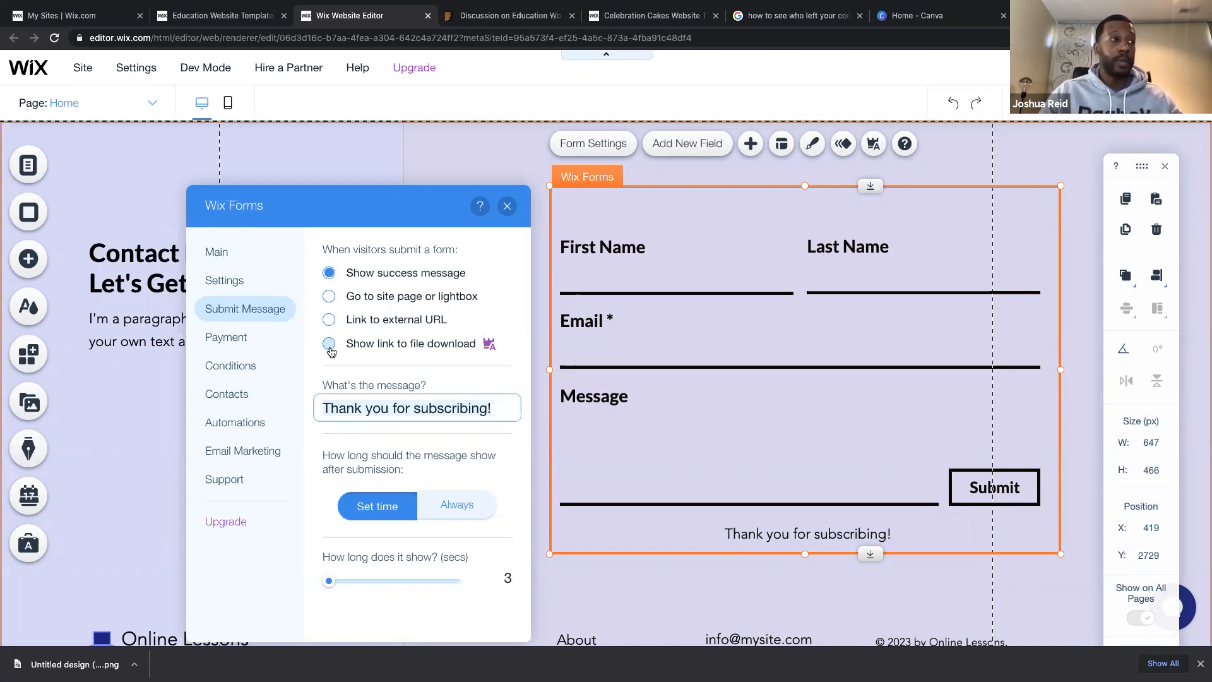
Try to have the form show a link to a file download on submission, and close the form's settings.
click(329, 346)
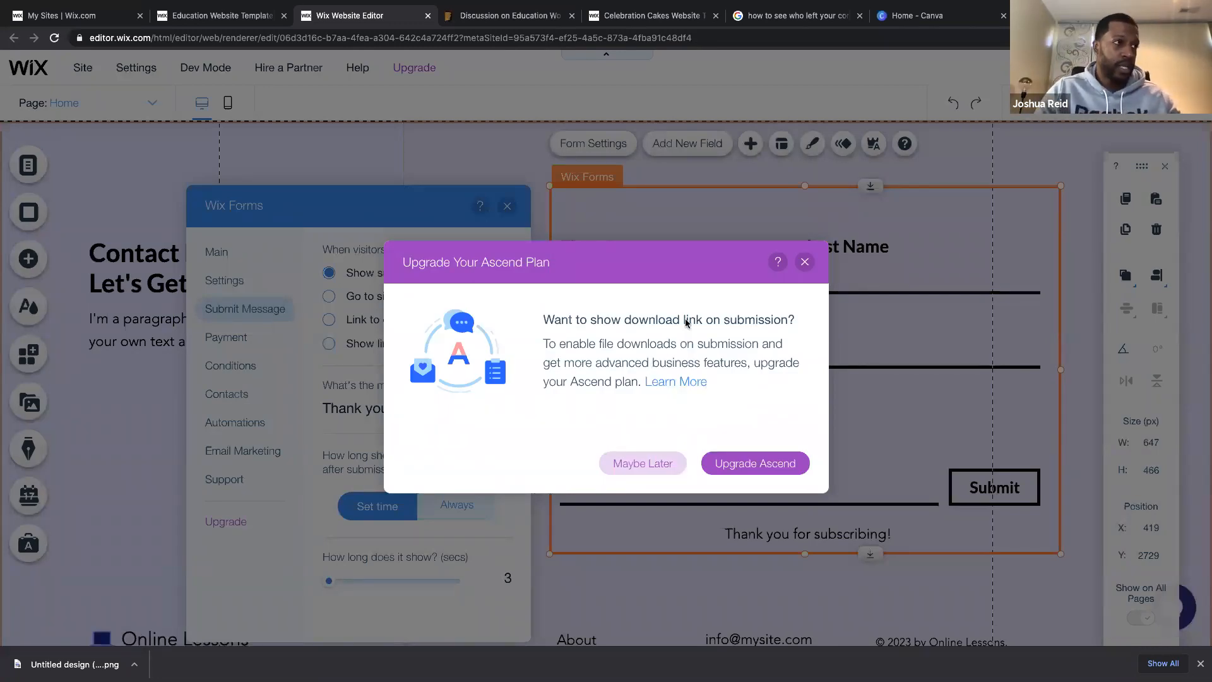
click(803, 263)
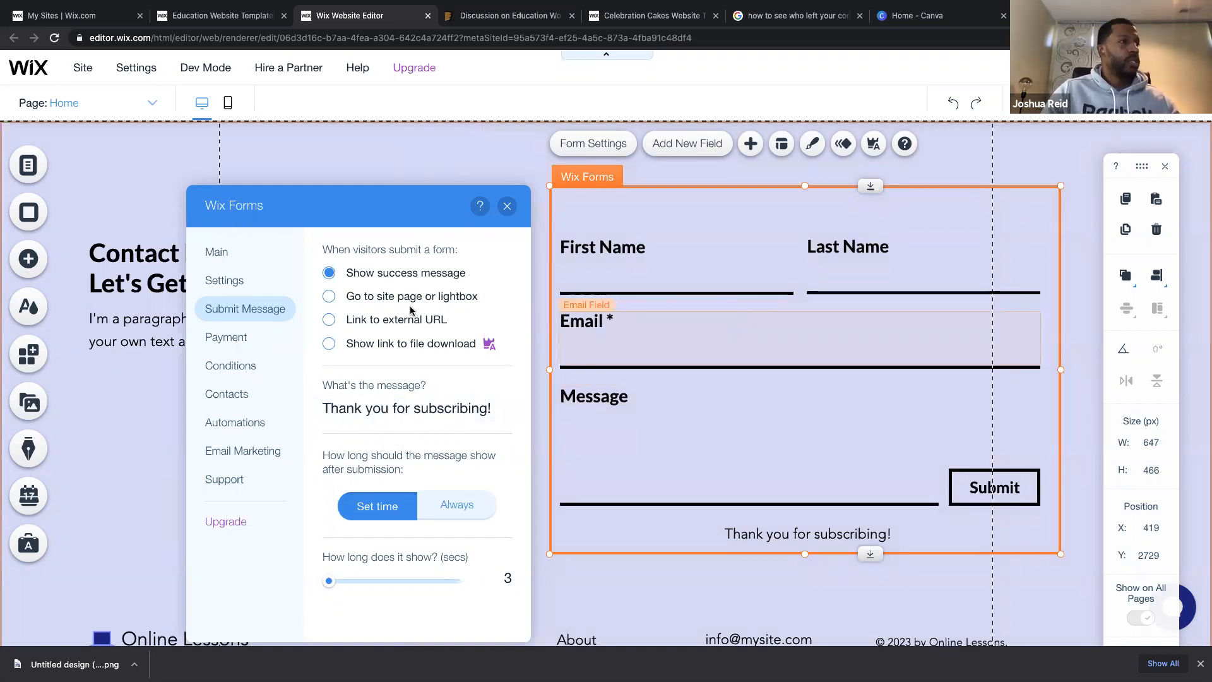
click(506, 206)
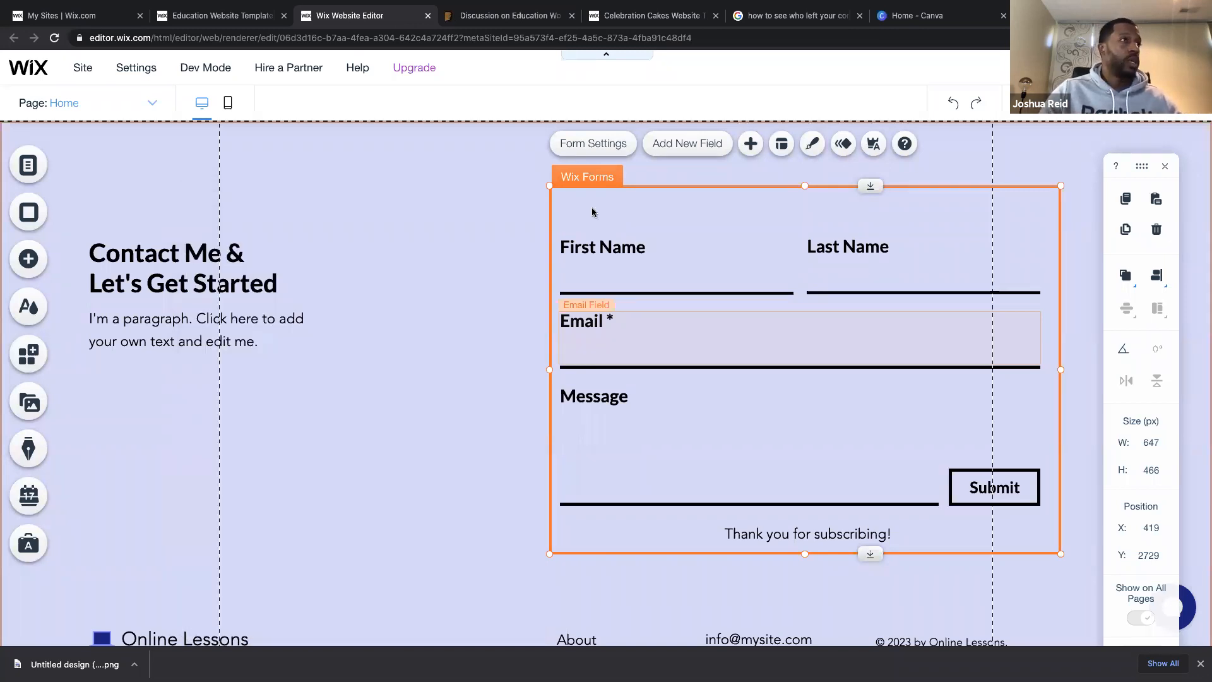
Add a Phone contact field to the contact form.
click(698, 146)
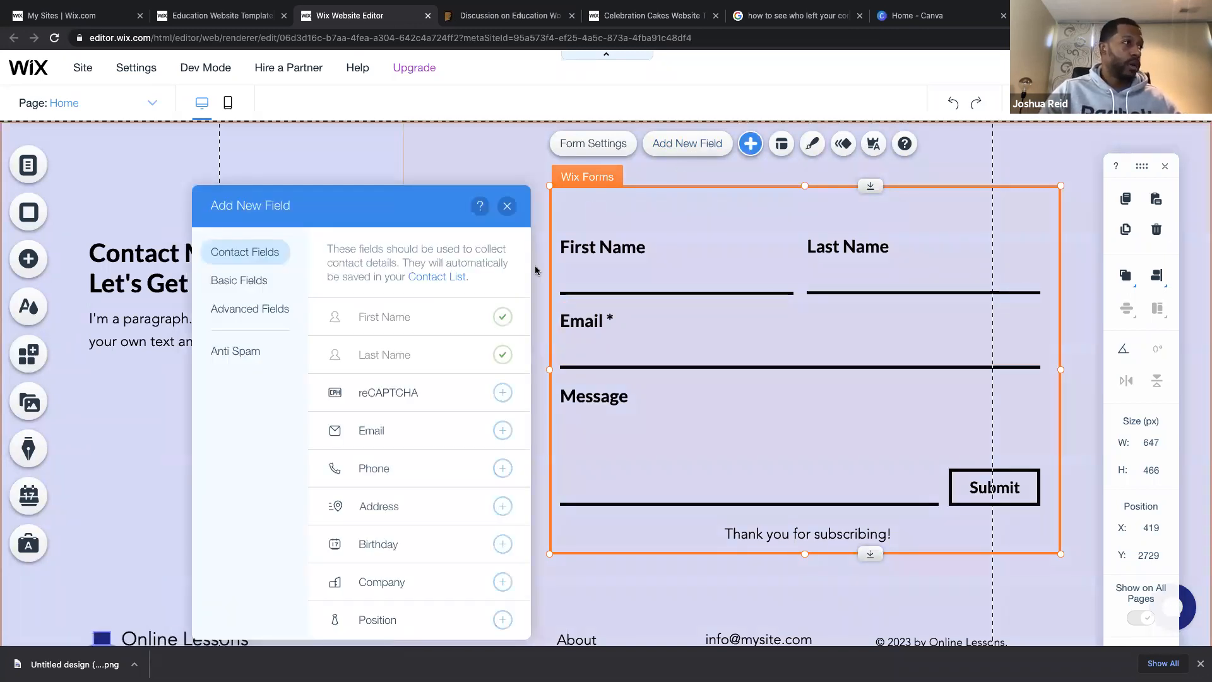
scroll(461, 380, down, 1)
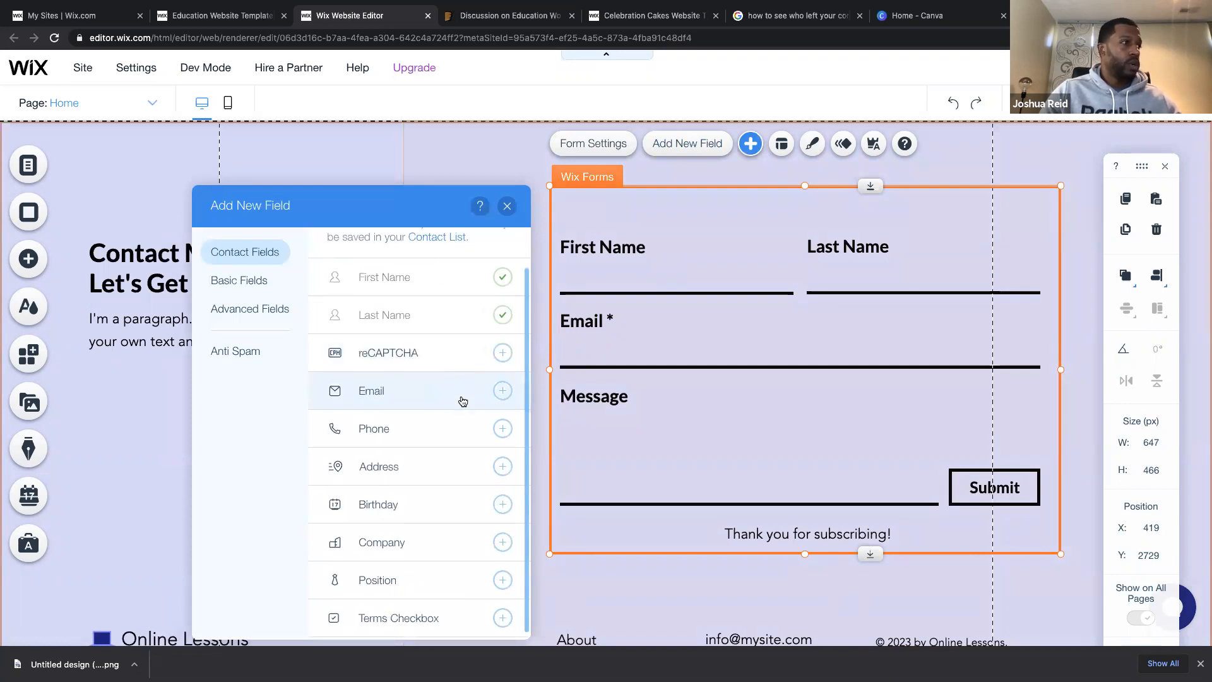
click(500, 427)
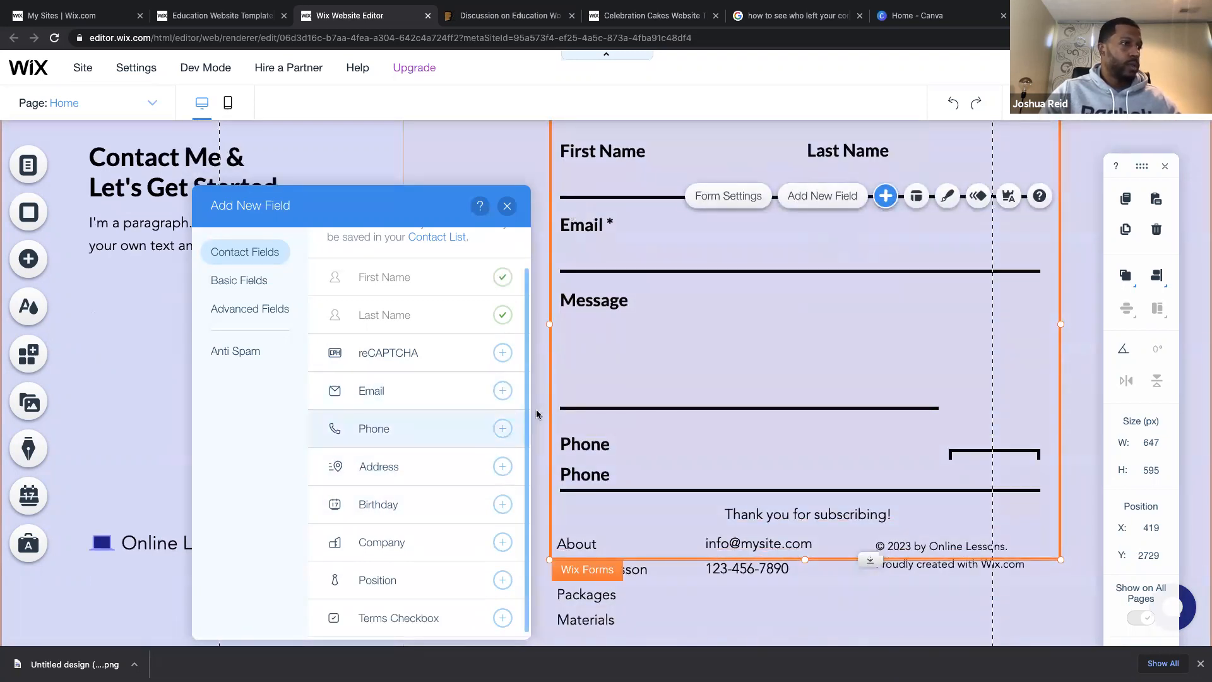
click(507, 207)
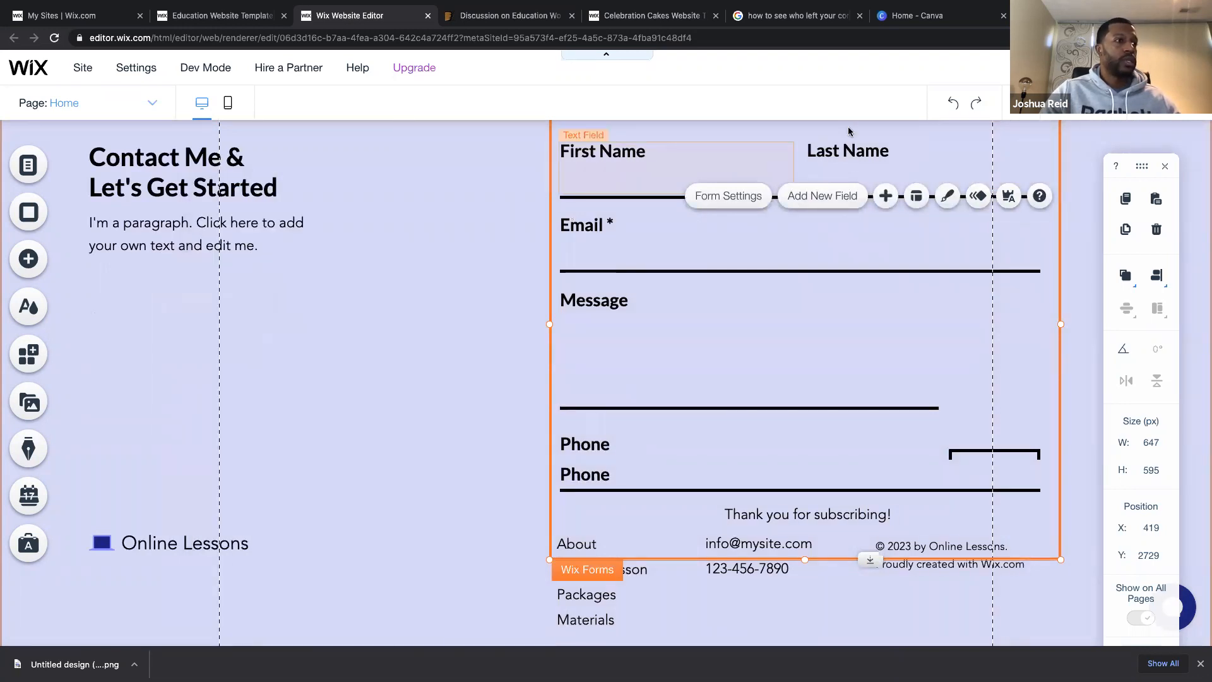
Undo the addition of the Phone field and bring the whole contact form back into view.
click(953, 103)
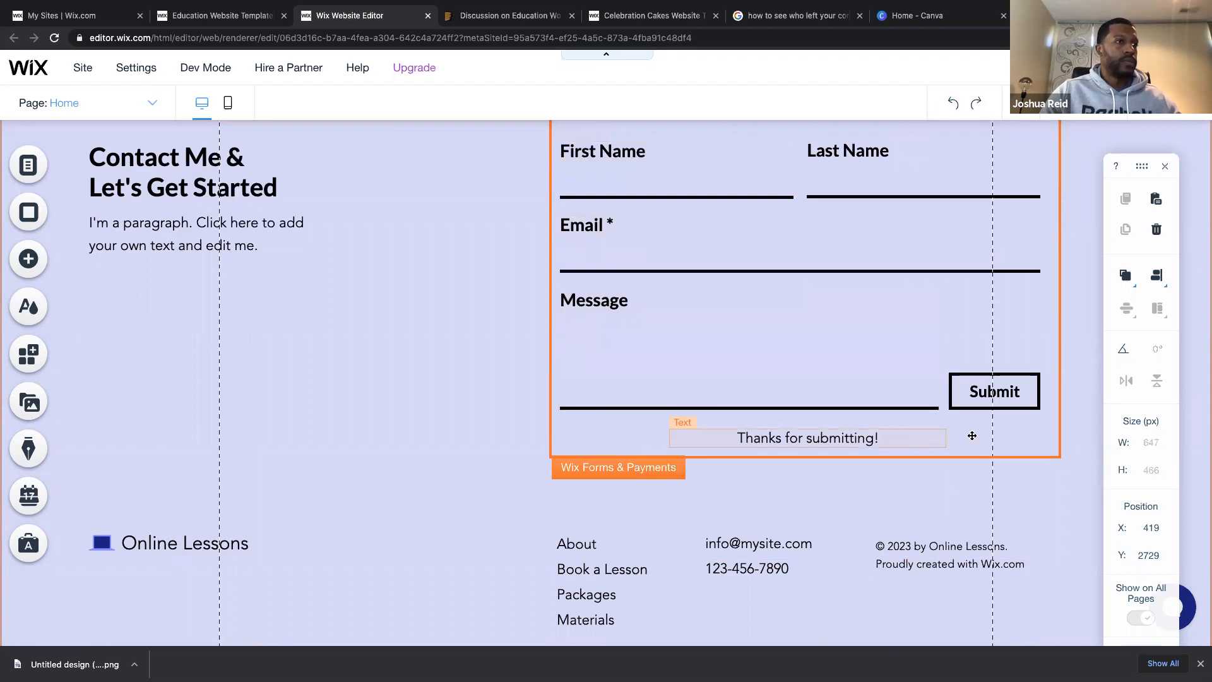
scroll(915, 444, up, 3)
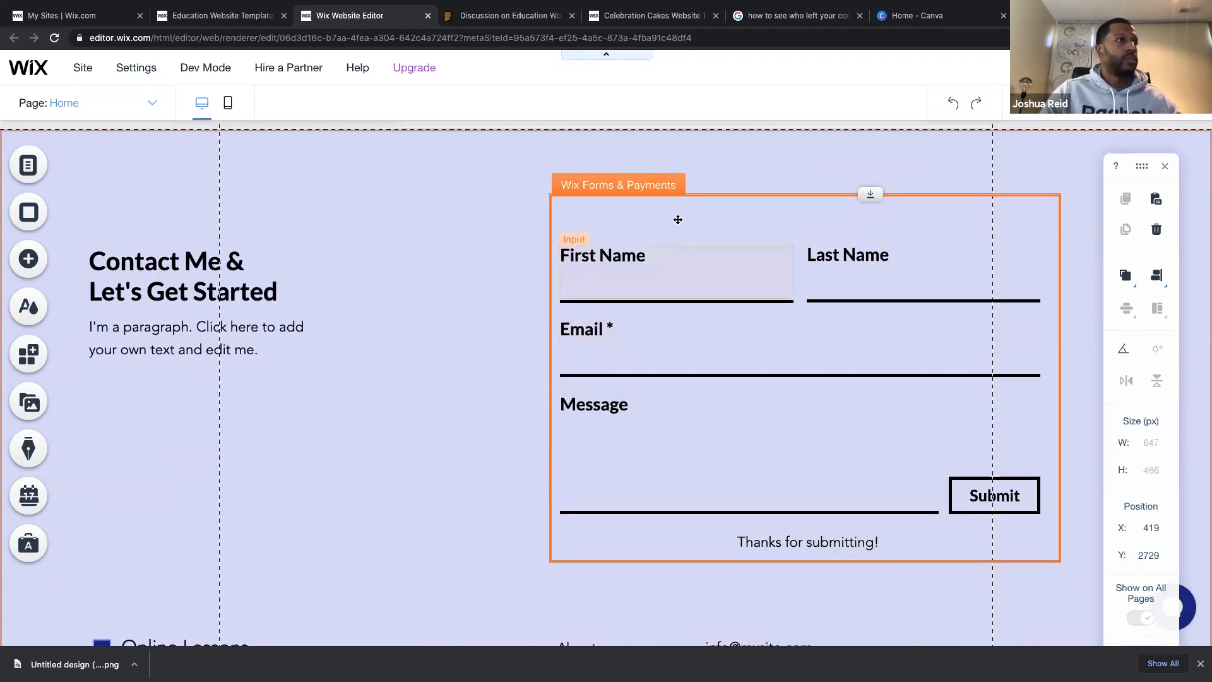
scroll(678, 219, up, 1)
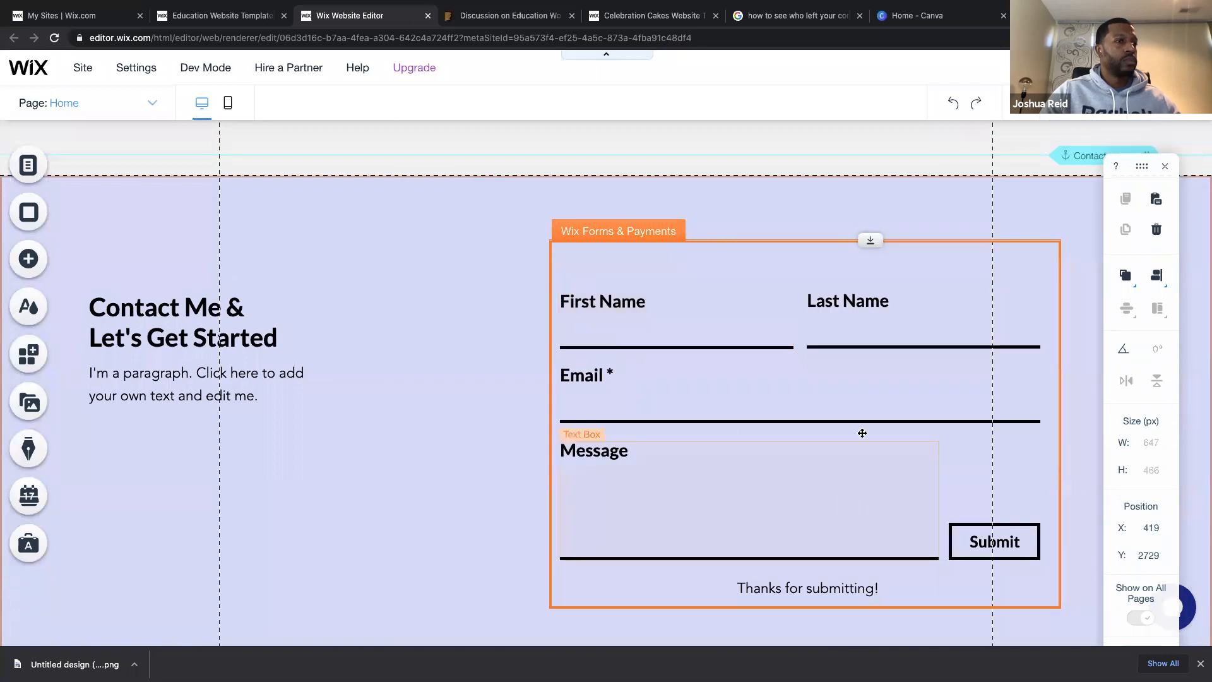
Select the Message field, the contact form and its surrounding column to check which editing options each offers.
click(928, 463)
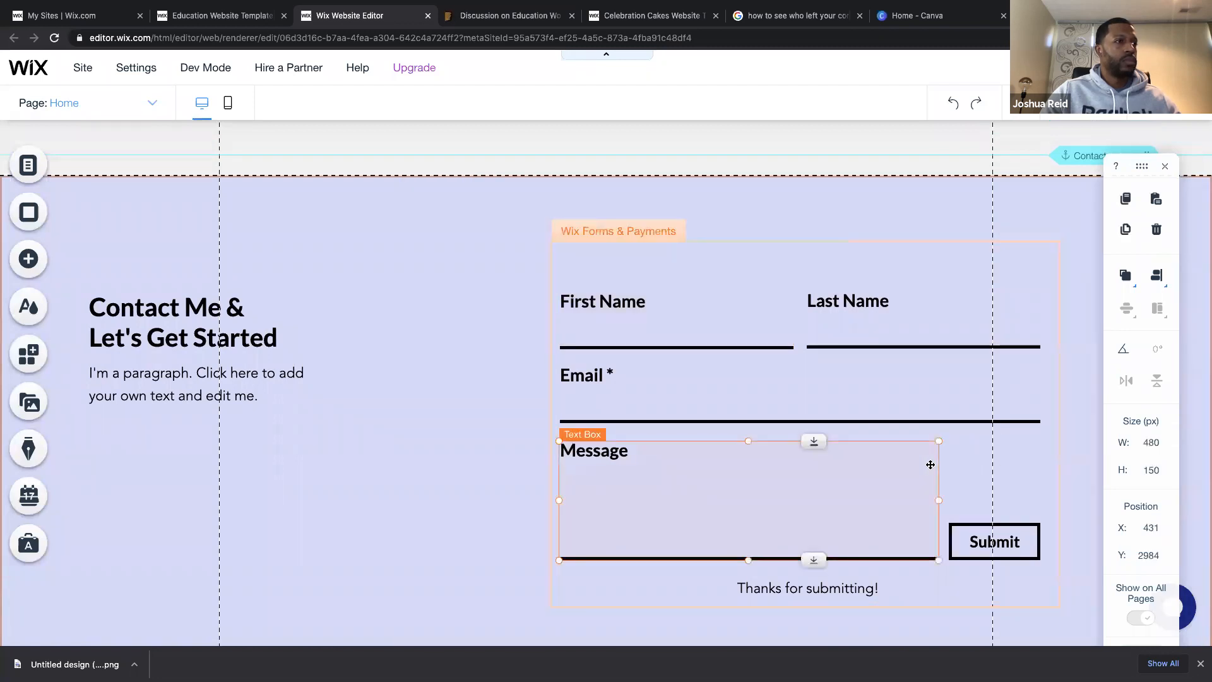
click(634, 230)
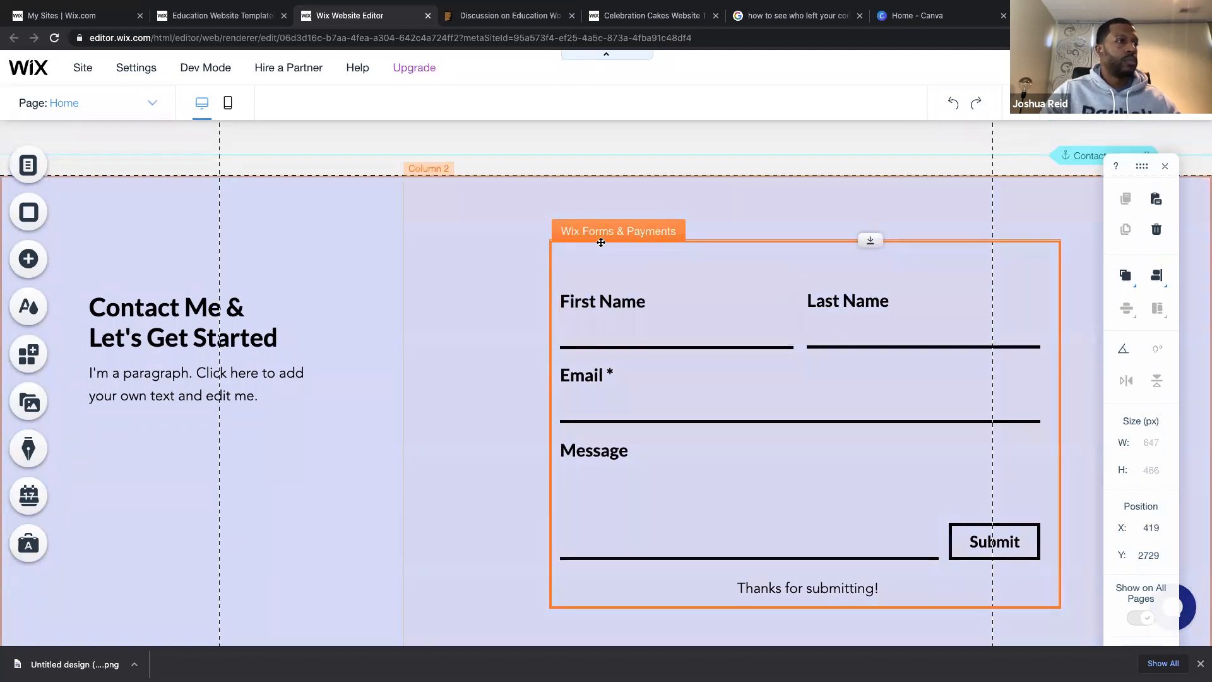
scroll(601, 243, down, 4)
click(486, 421)
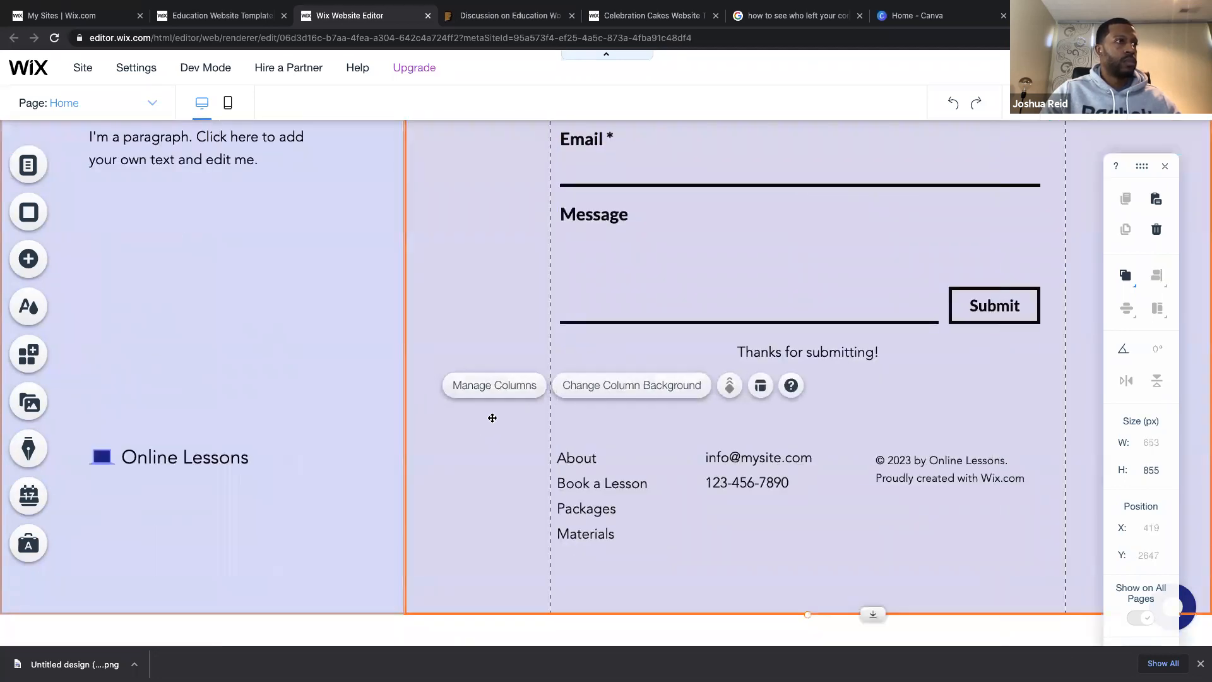
scroll(507, 406, up, 3)
click(740, 409)
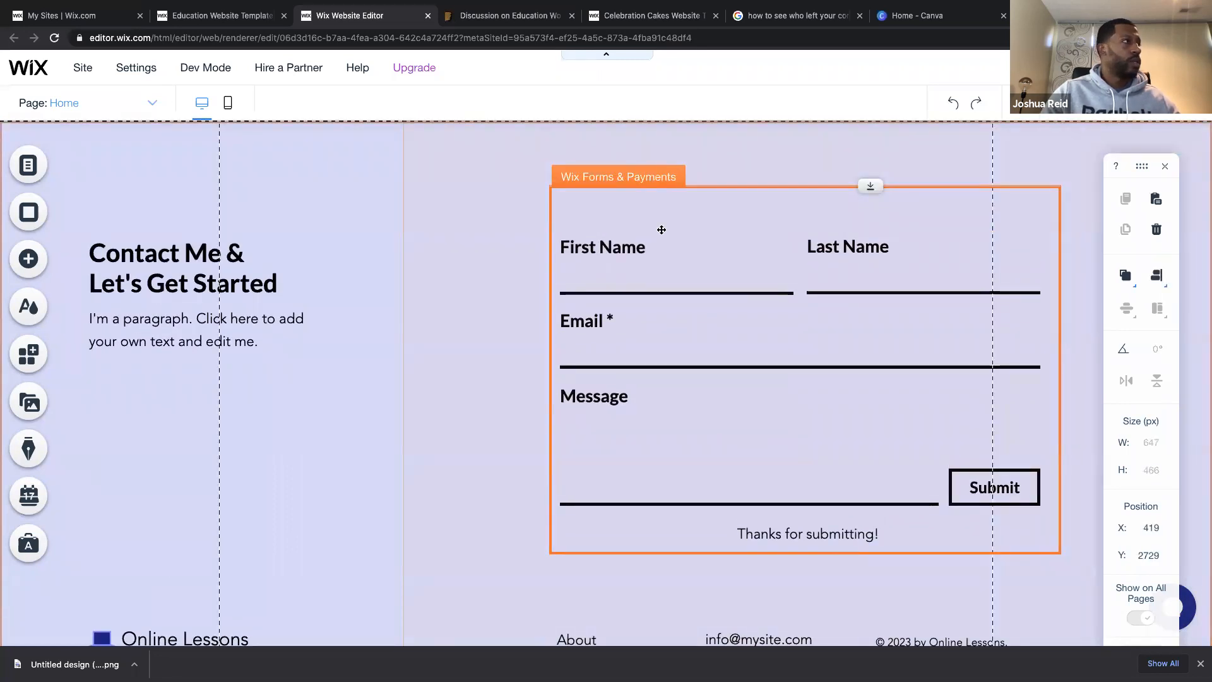
click(769, 314)
scroll(769, 314, up, 2)
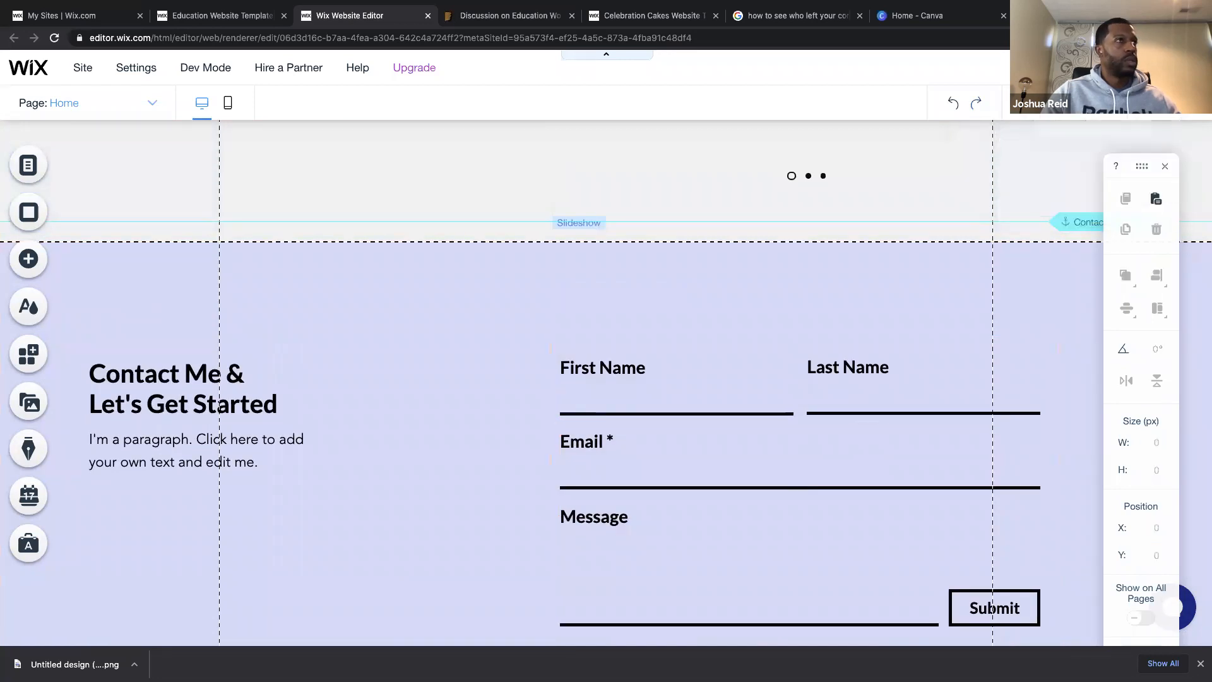
Preview the site briefly, return to the editor and select the contact form.
click(1072, 67)
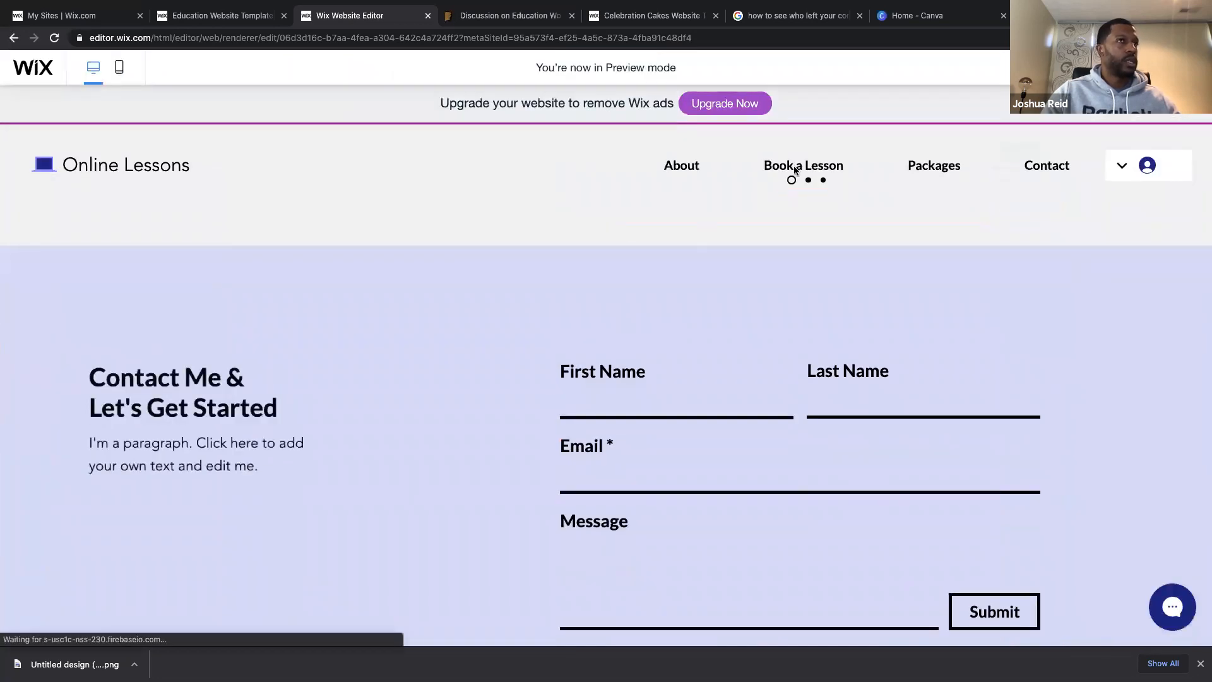
click(1073, 67)
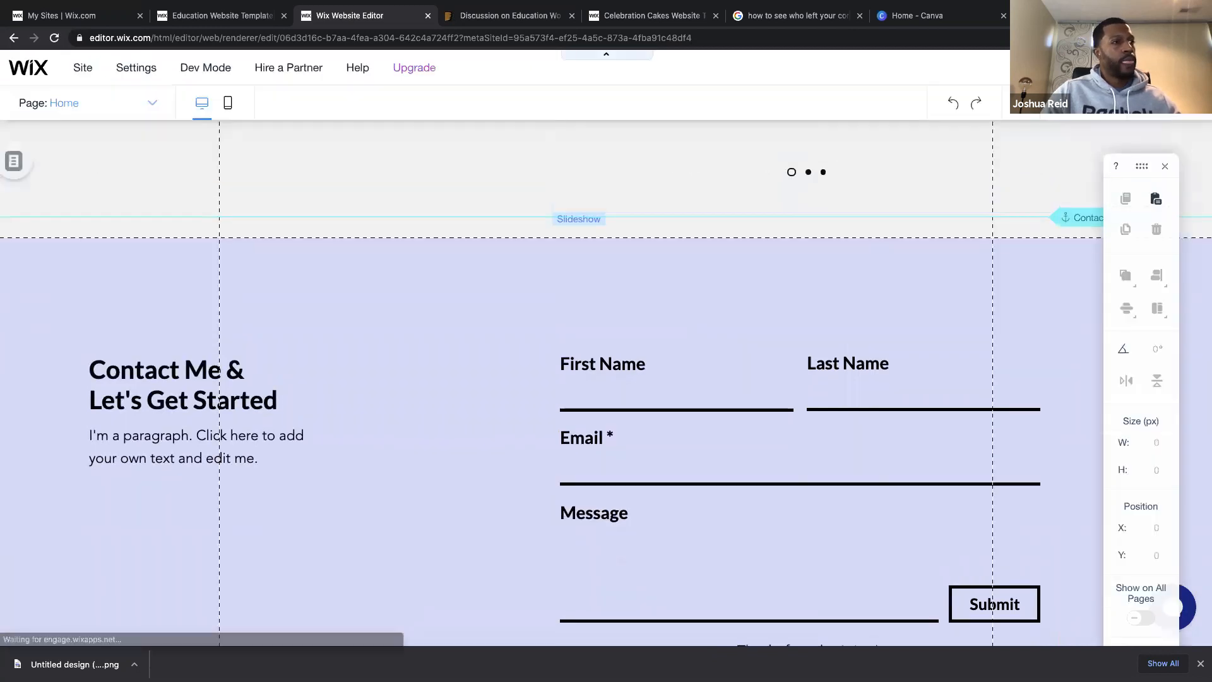
click(740, 360)
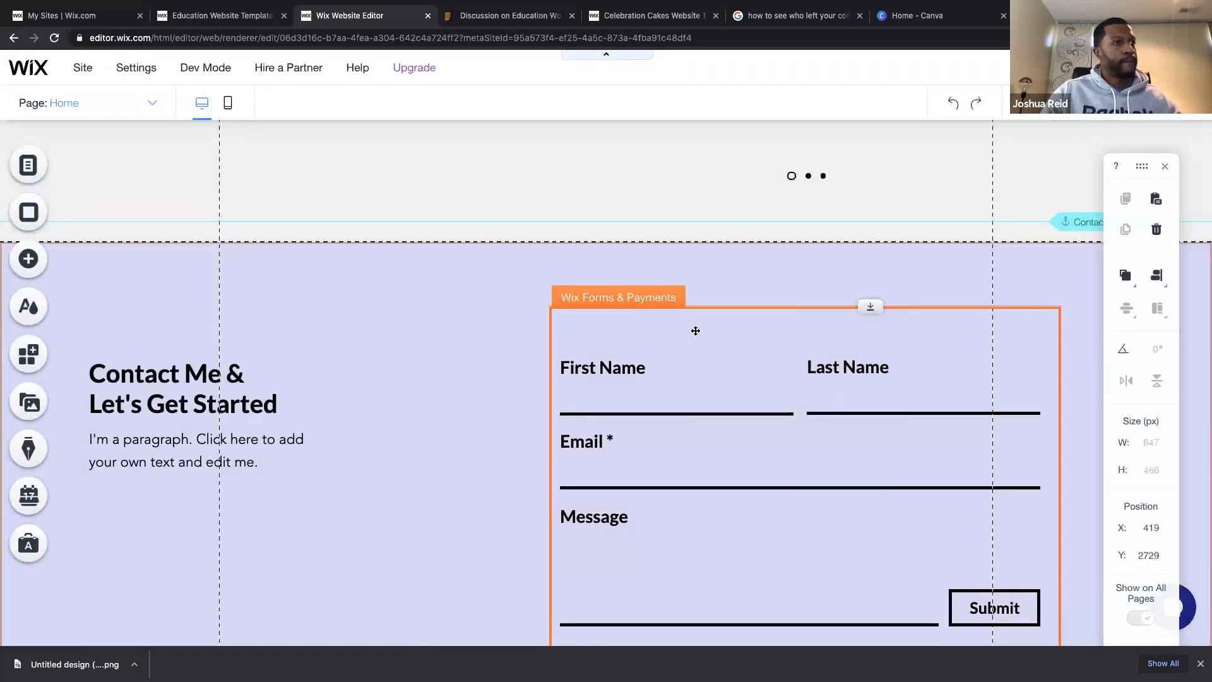
scroll(695, 331, down, 2)
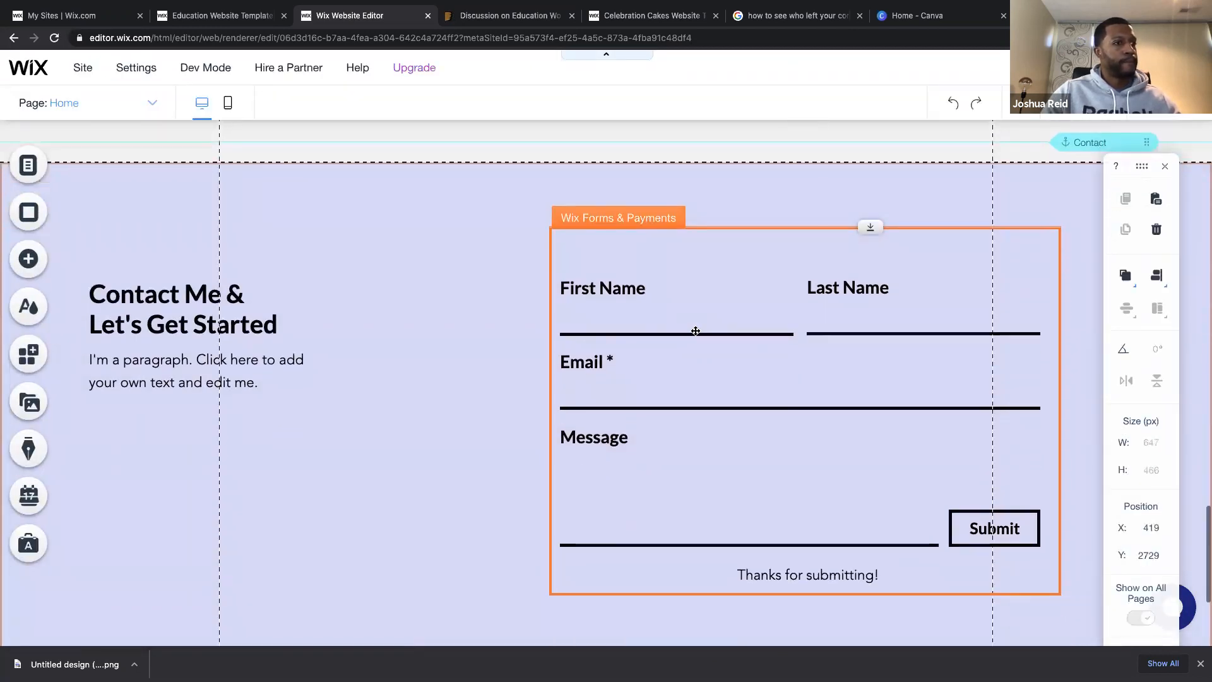
Inspect the contact form's individual fields, Submit button and outer container for form editing options.
click(696, 304)
click(703, 389)
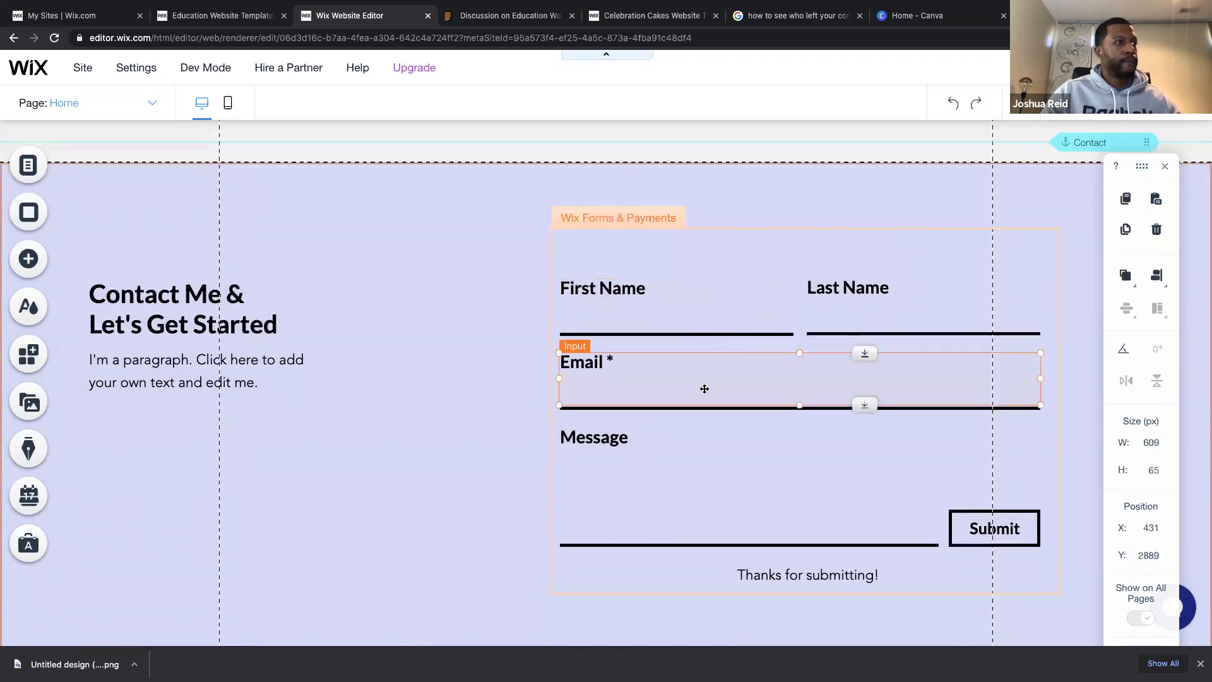
click(702, 469)
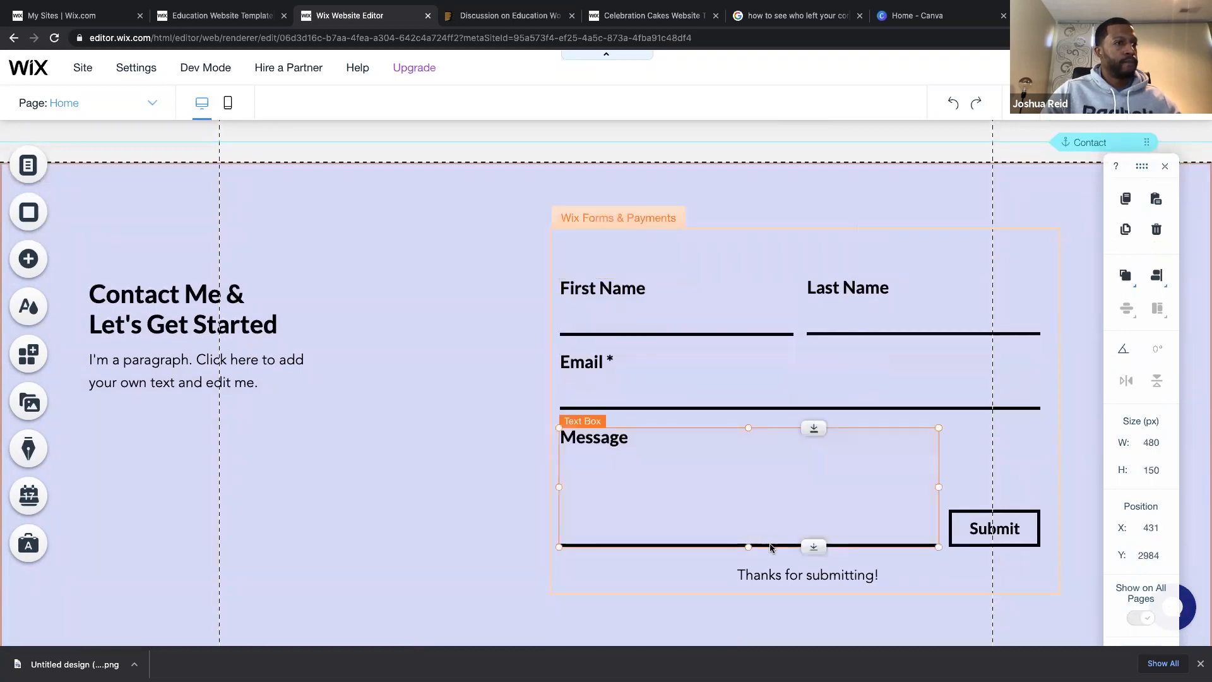
click(1023, 527)
click(1022, 451)
scroll(1023, 454, down, 3)
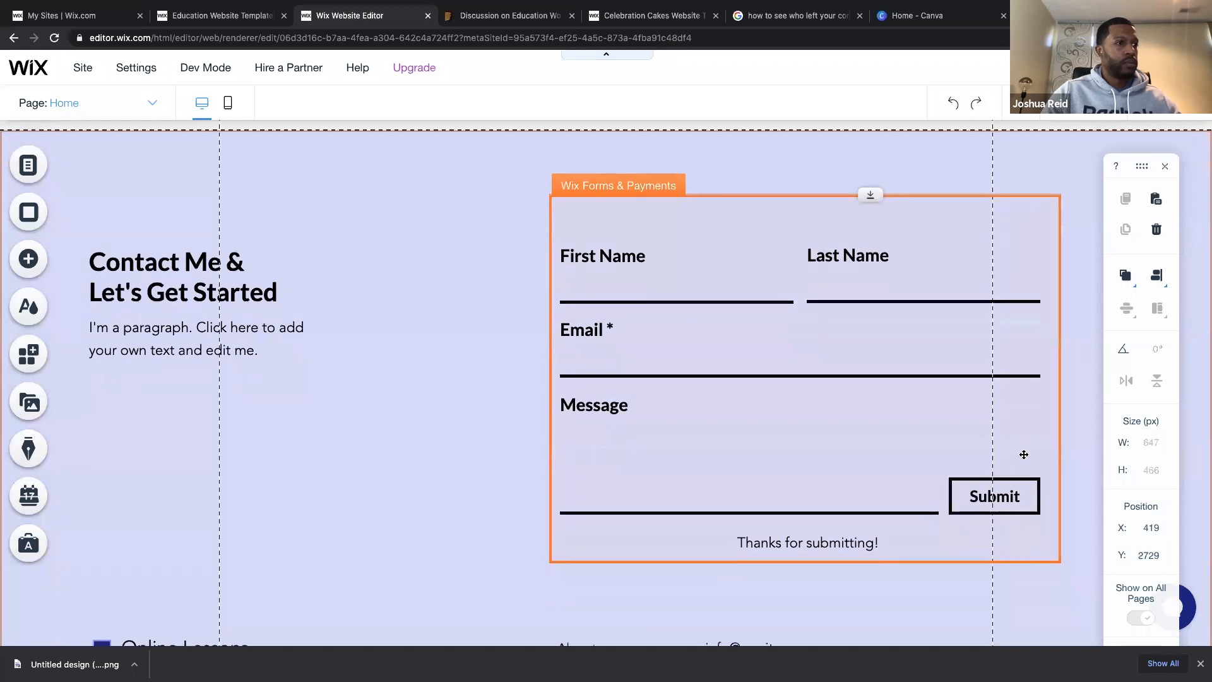
Examine the contact form, its surrounding column and the footer contact details to see how each part is selected and edited.
scroll(1023, 454, up, 3)
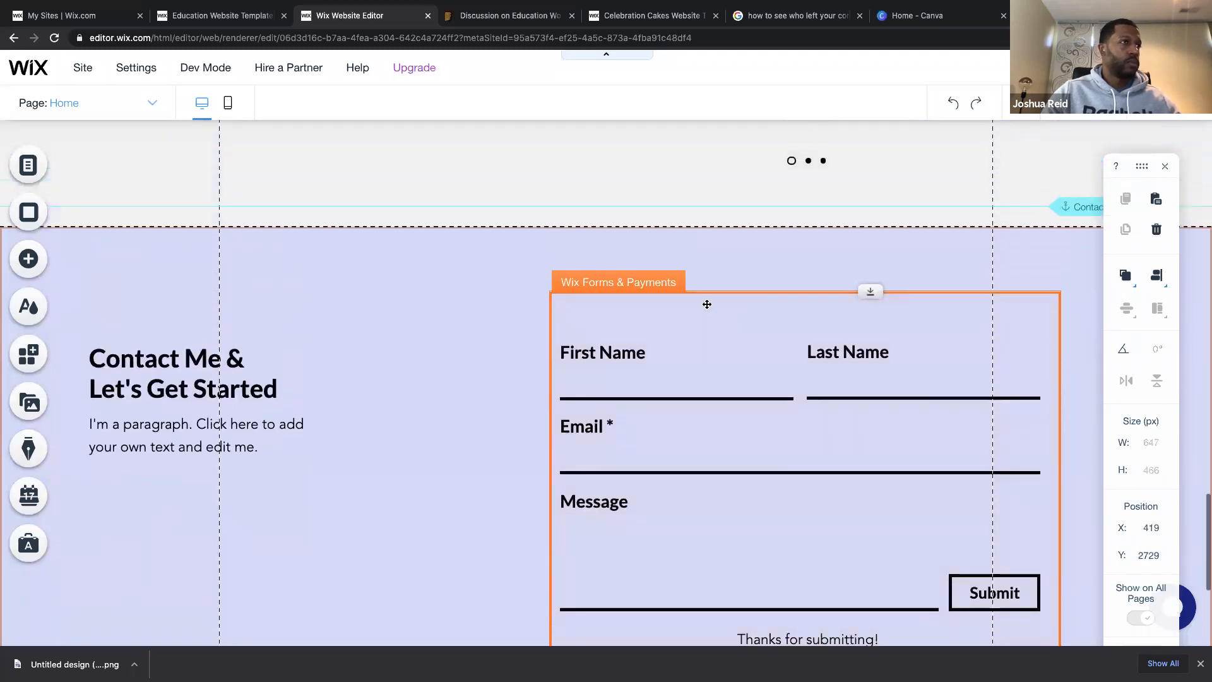
click(540, 267)
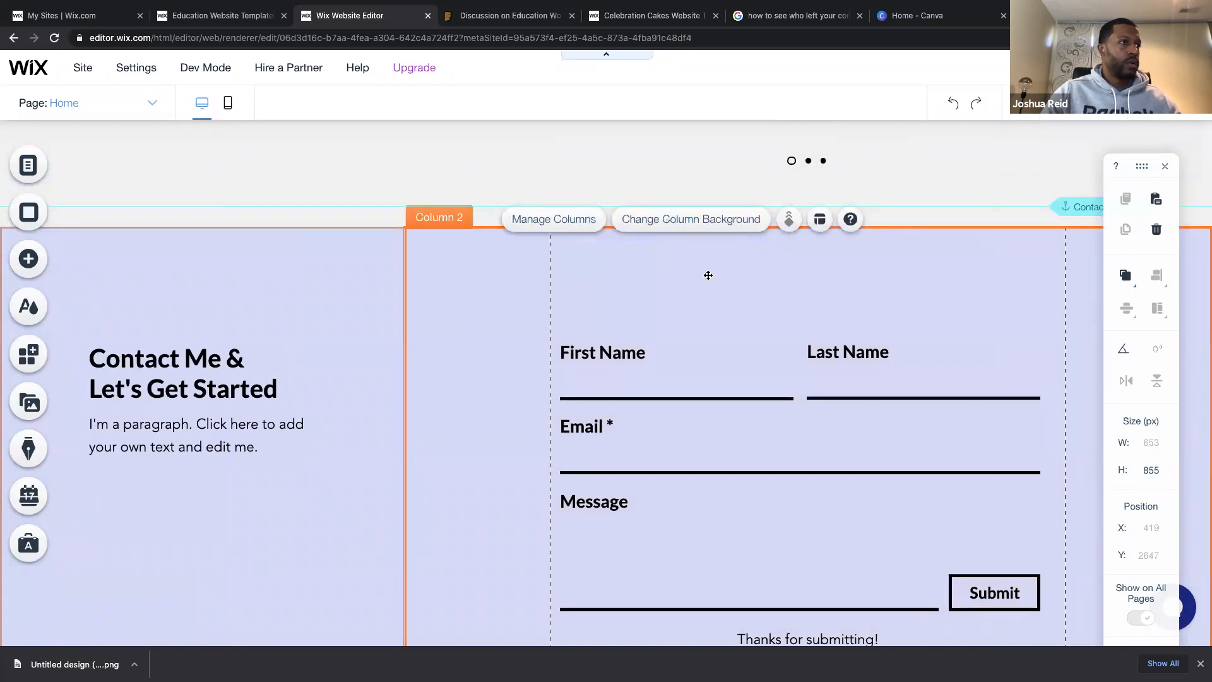
click(685, 413)
scroll(690, 470, down, 3)
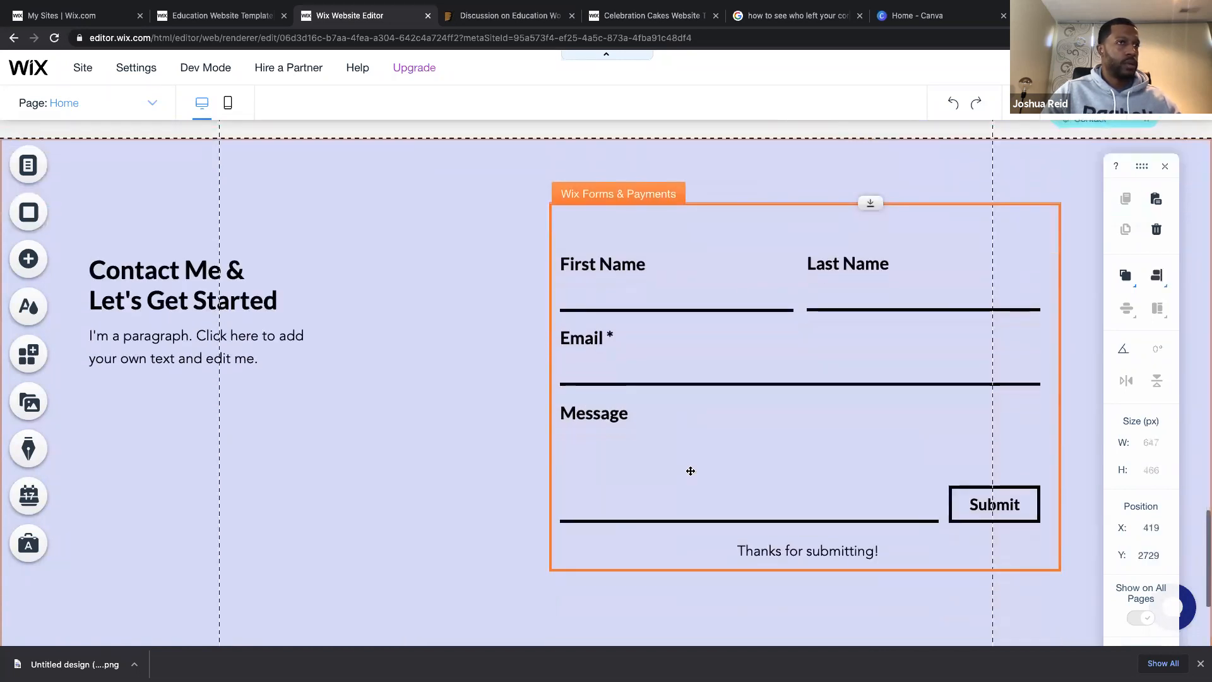
scroll(691, 471, down, 1)
click(615, 540)
click(747, 511)
scroll(751, 517, up, 4)
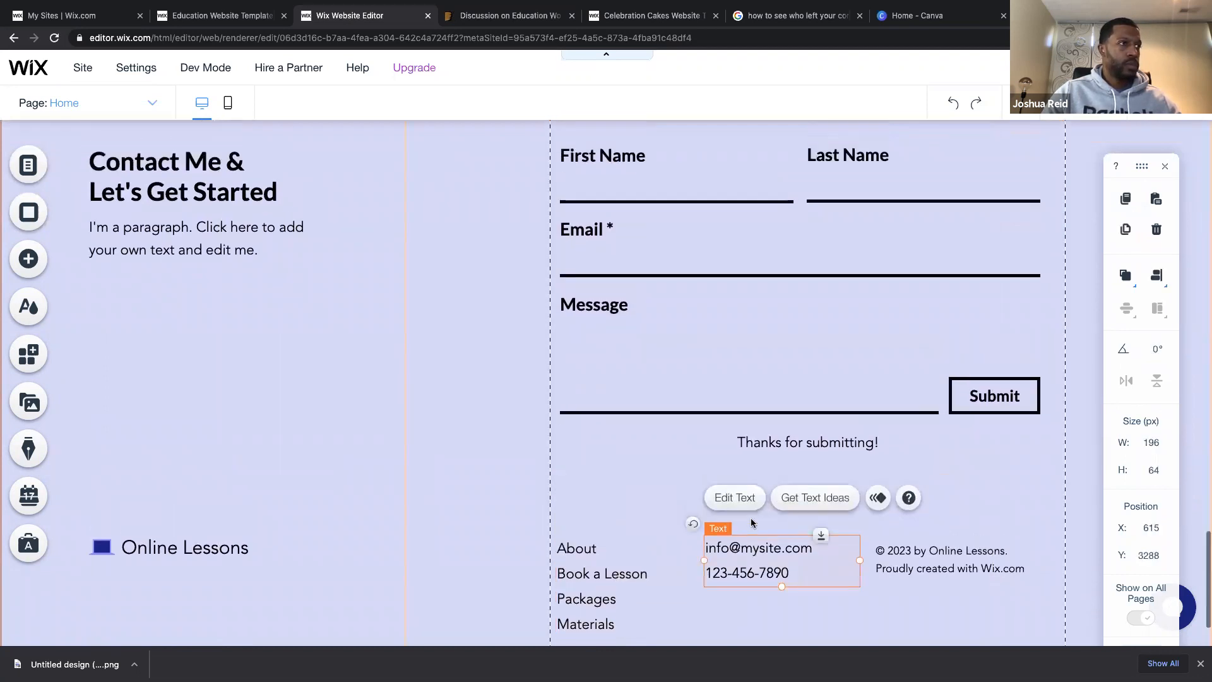
scroll(751, 523, down, 1)
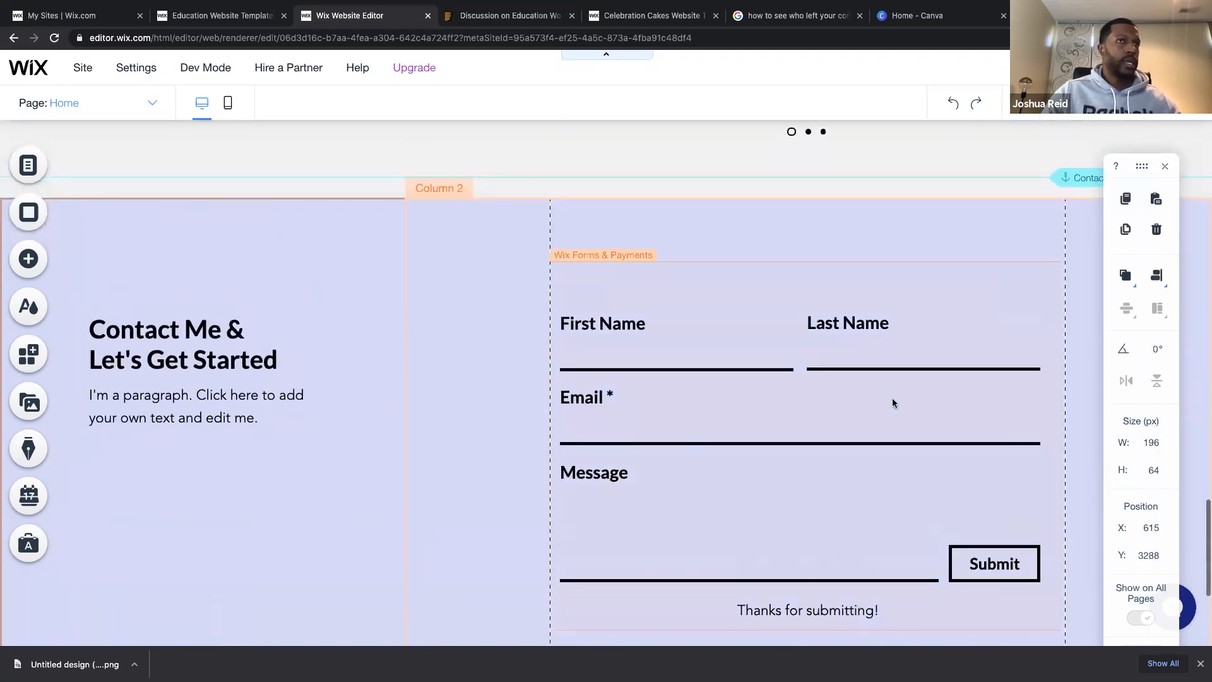
scroll(757, 489, down, 1)
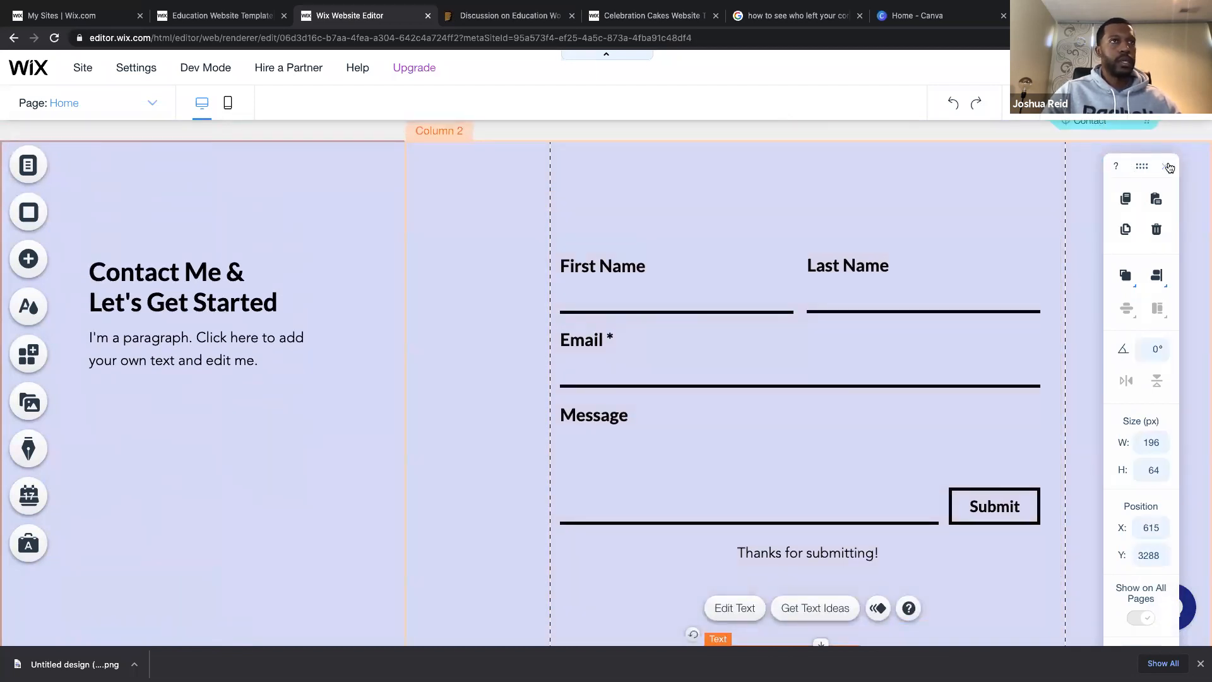
scroll(1005, 229, down, 2)
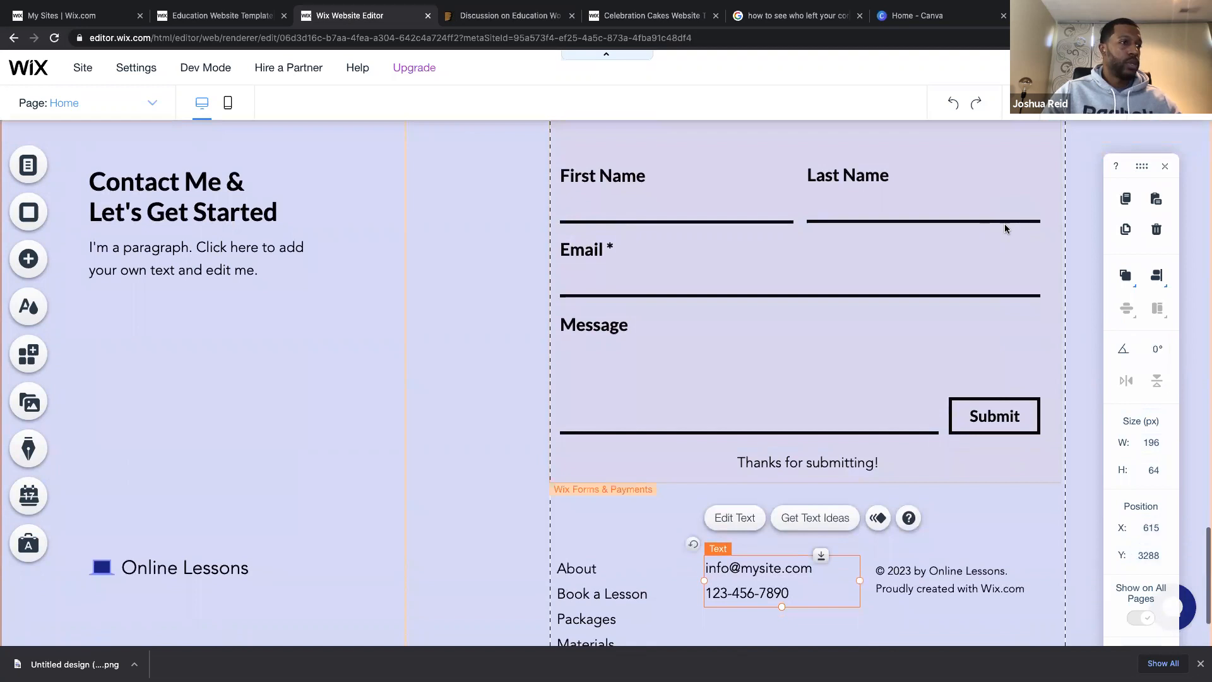
scroll(1005, 229, up, 3)
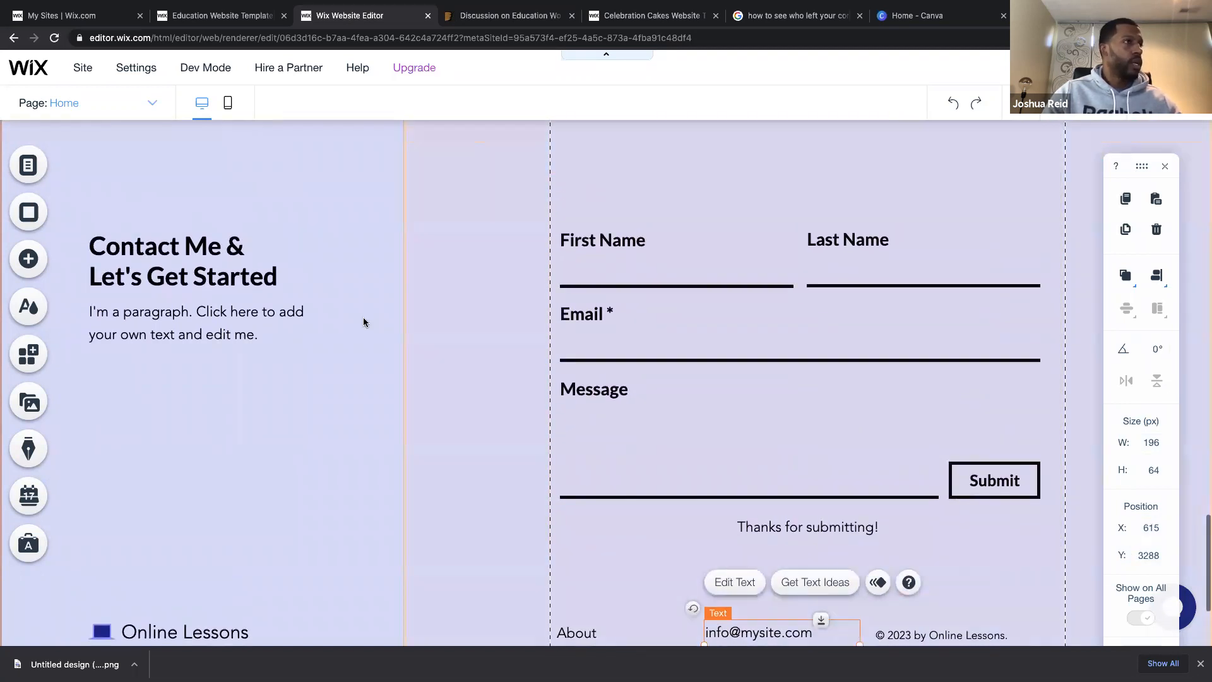
Select the "Contact Me & Let's Get Started" heading, the Message box and both columns to check their editing options.
double_click(268, 235)
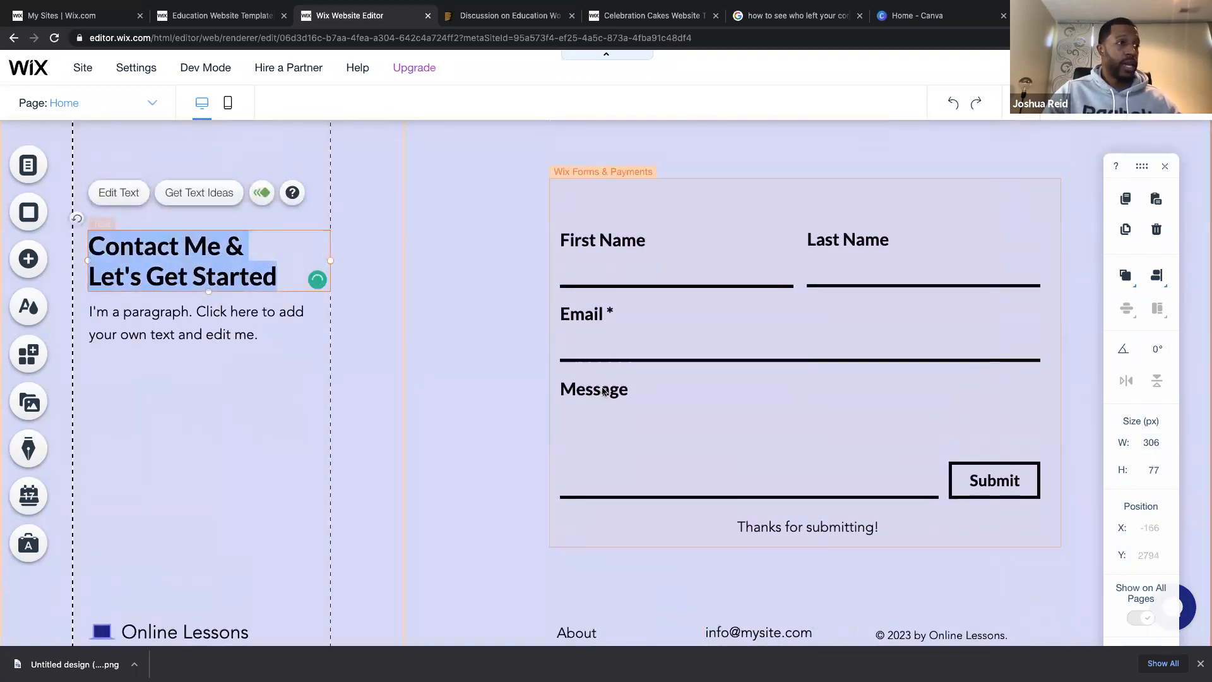
click(602, 388)
scroll(601, 387, down, 3)
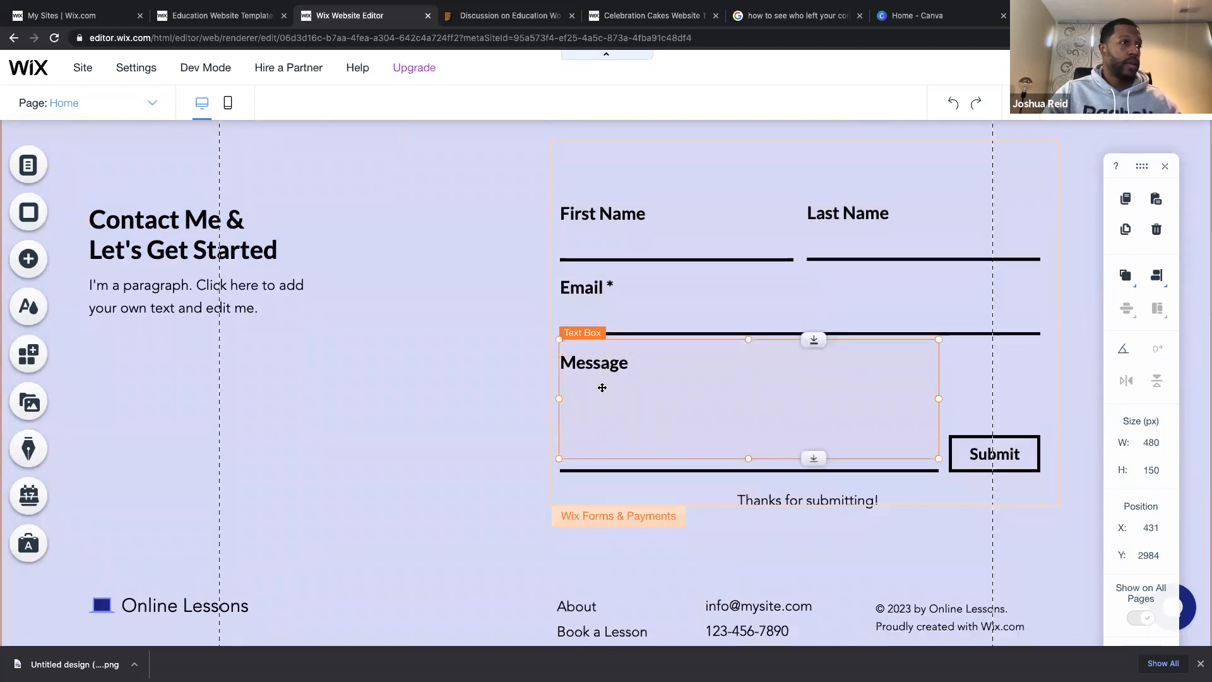
click(457, 467)
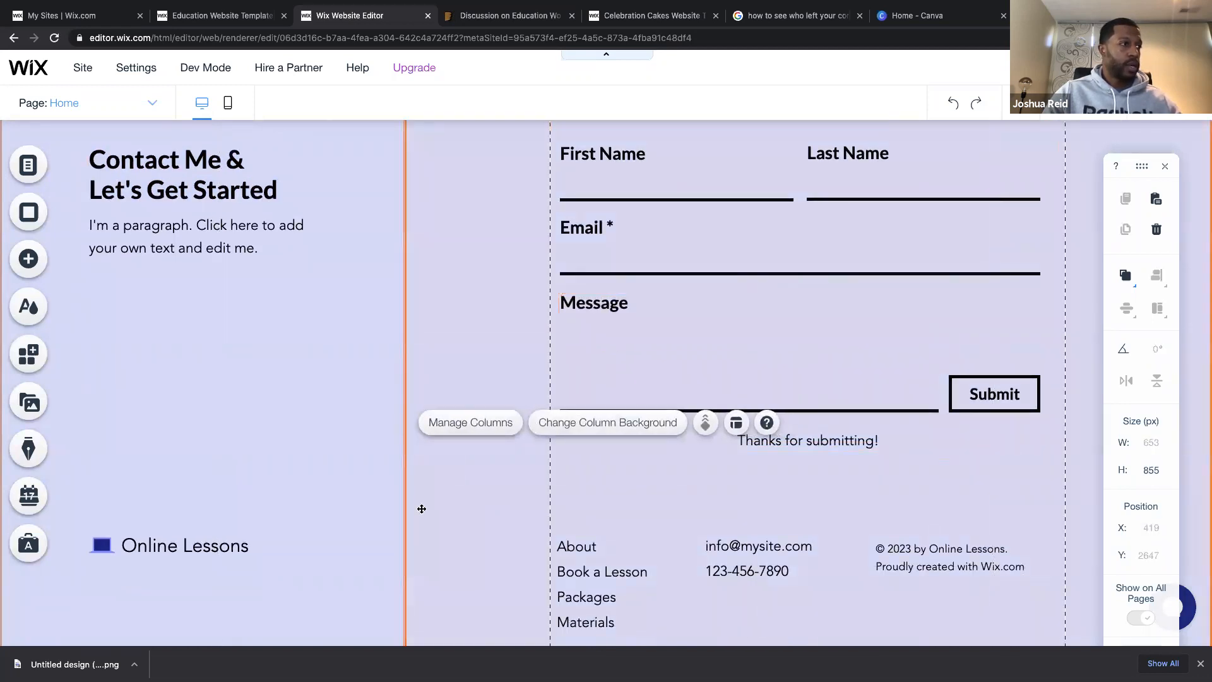
click(307, 538)
scroll(343, 570, down, 3)
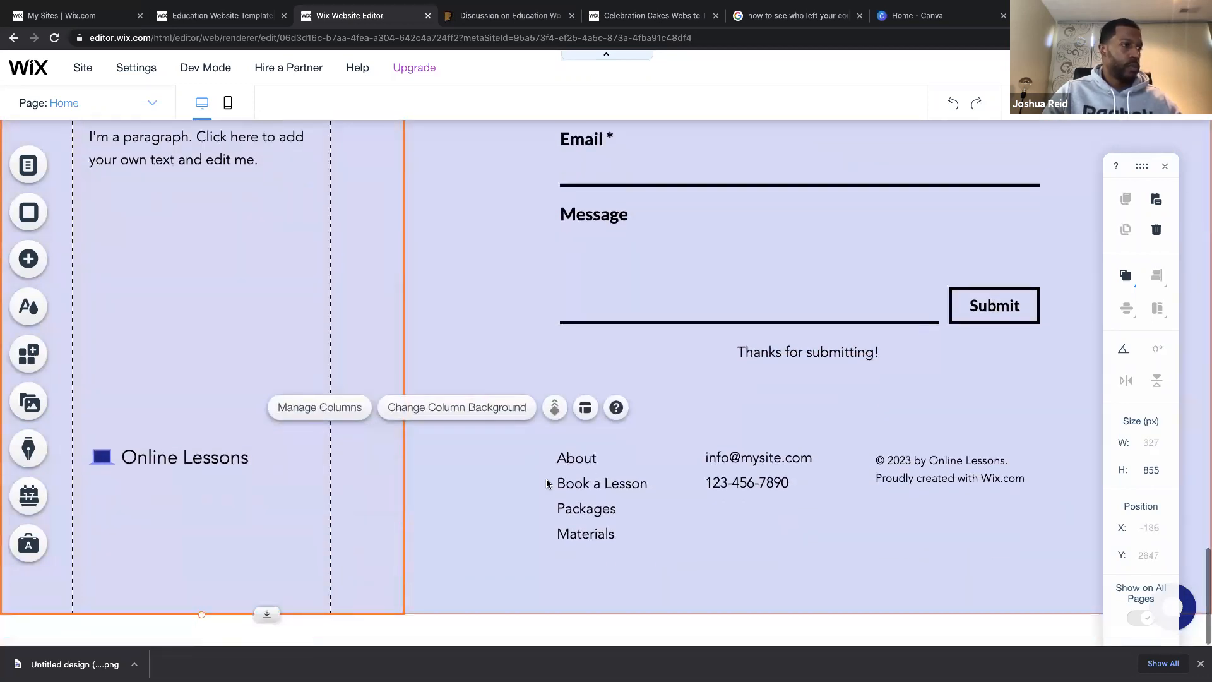
Open the footer link list for text editing and check the link options on its About and Book a Lesson lines.
double_click(593, 482)
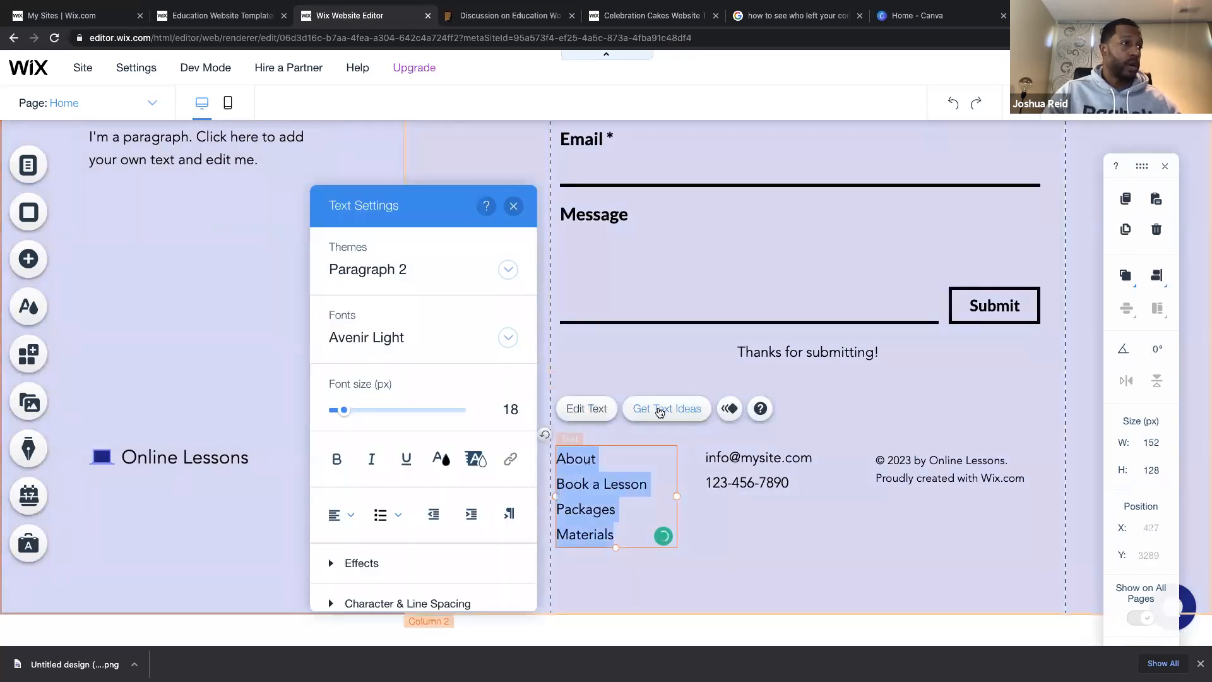
click(597, 419)
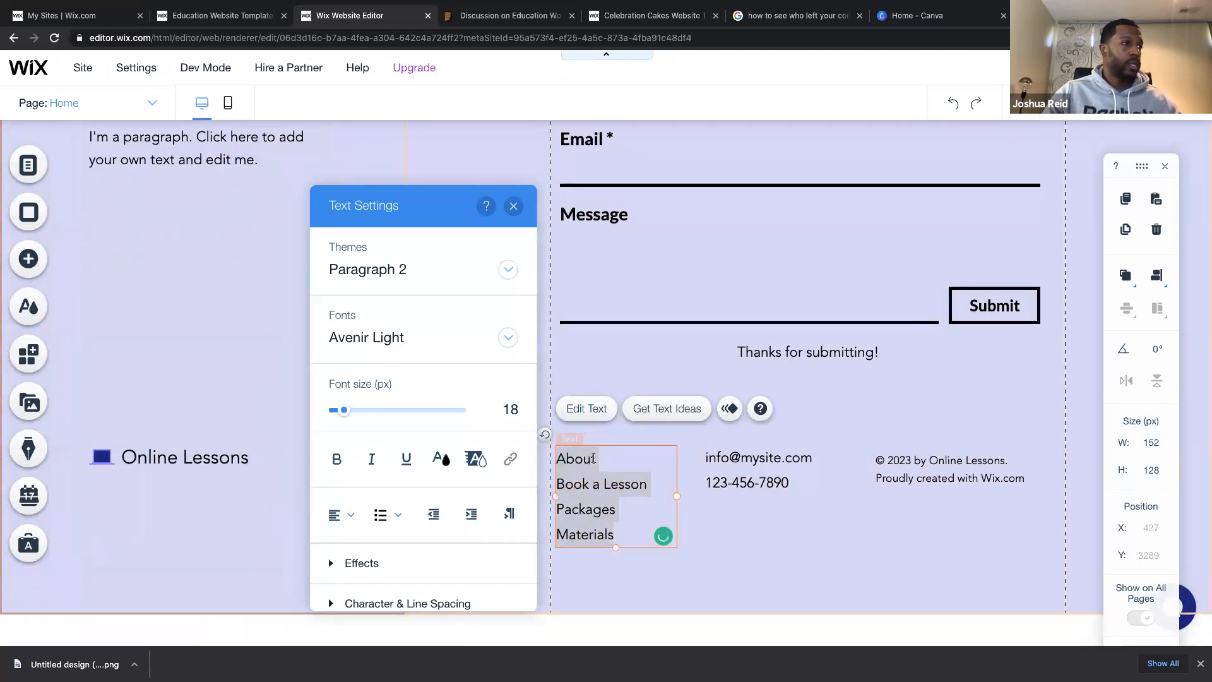
click(611, 455)
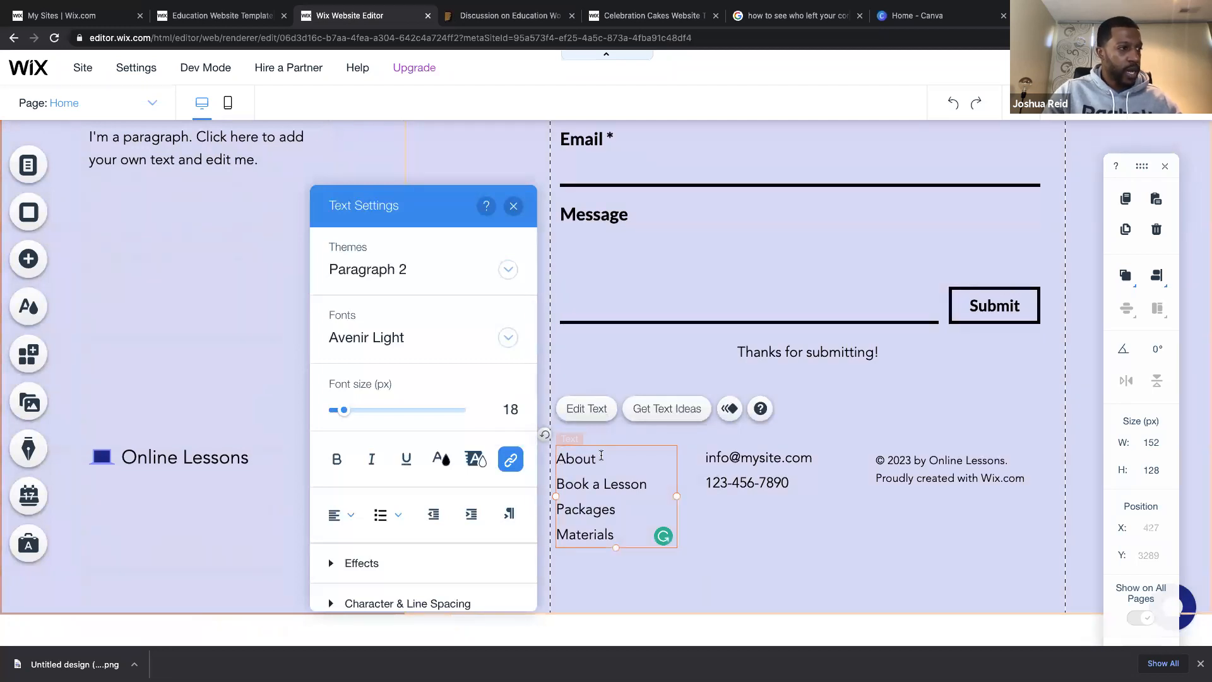
drag(601, 456, 559, 456)
mouse_move(514, 462)
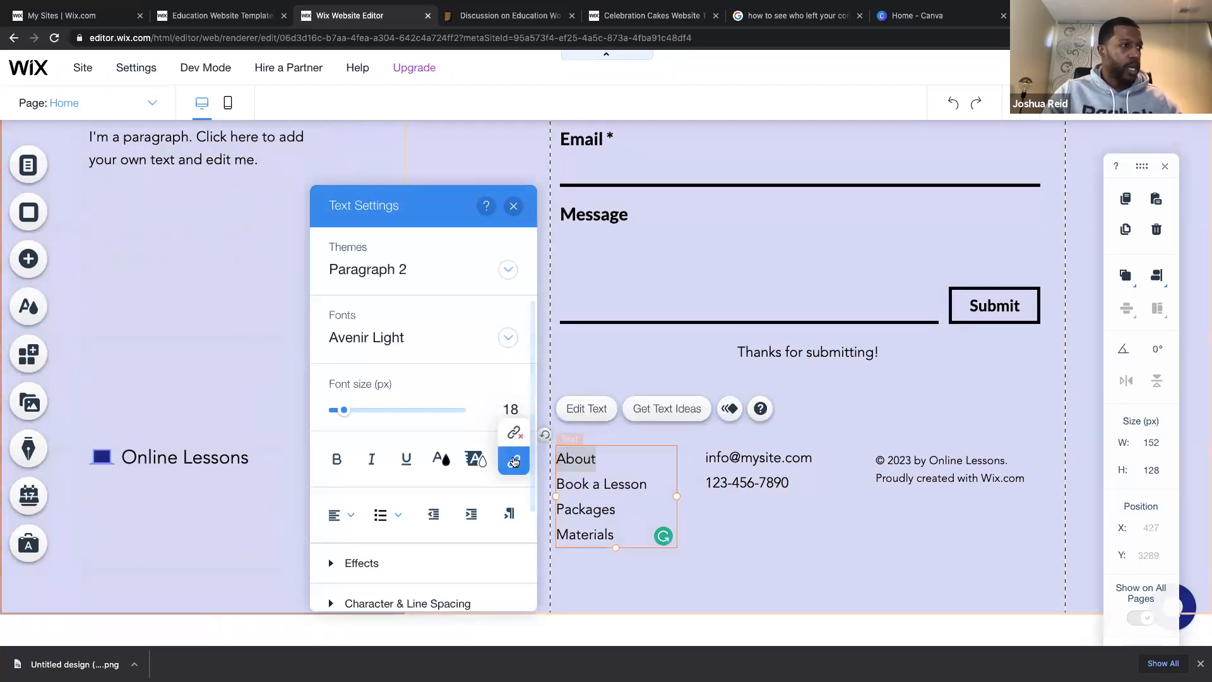
click(600, 461)
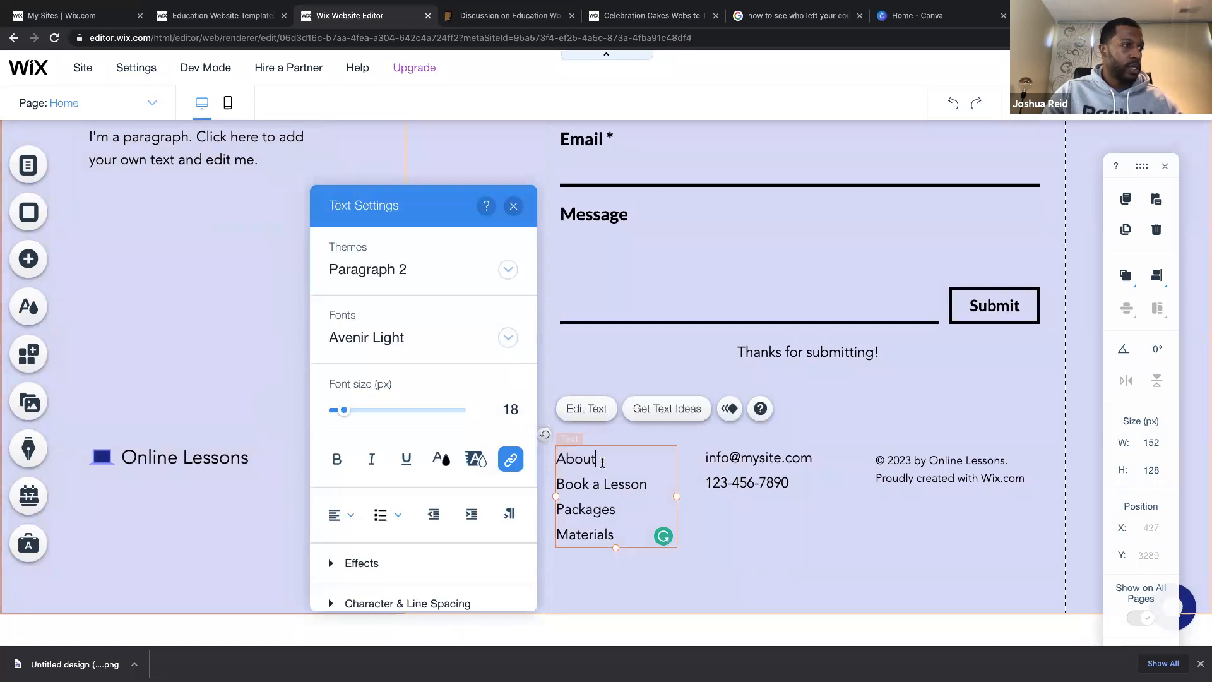
click(593, 489)
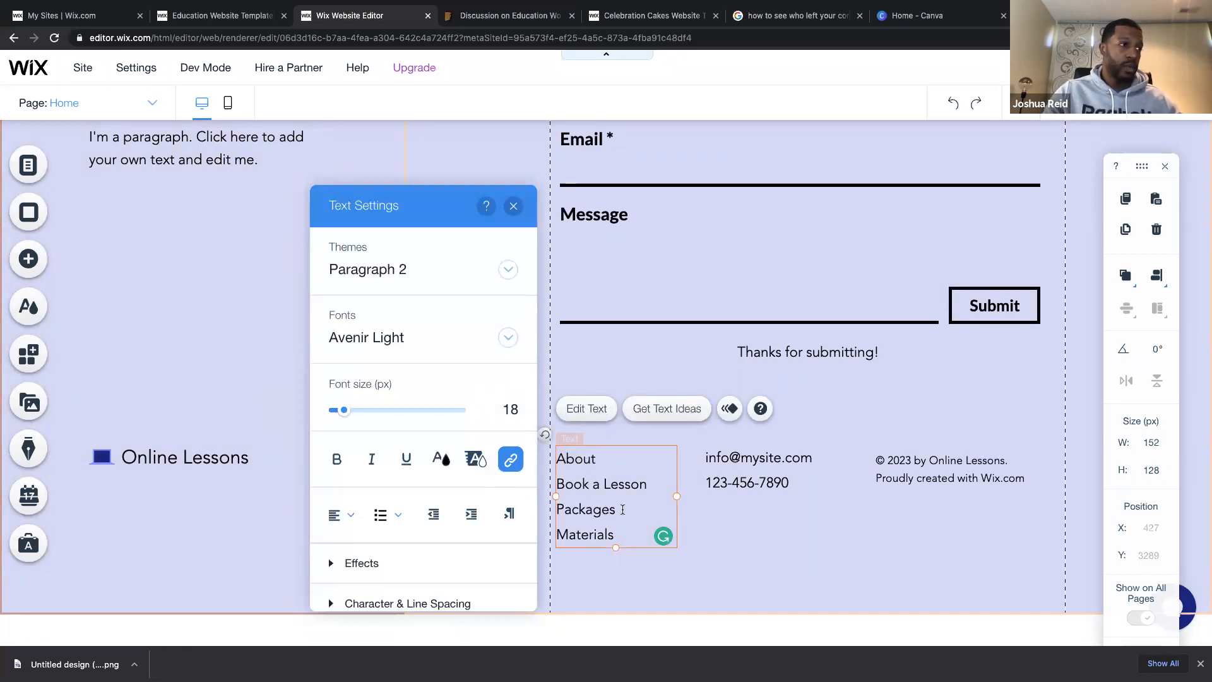
Add a "Download Extra" line below Materials in the footer link list.
key(Return)
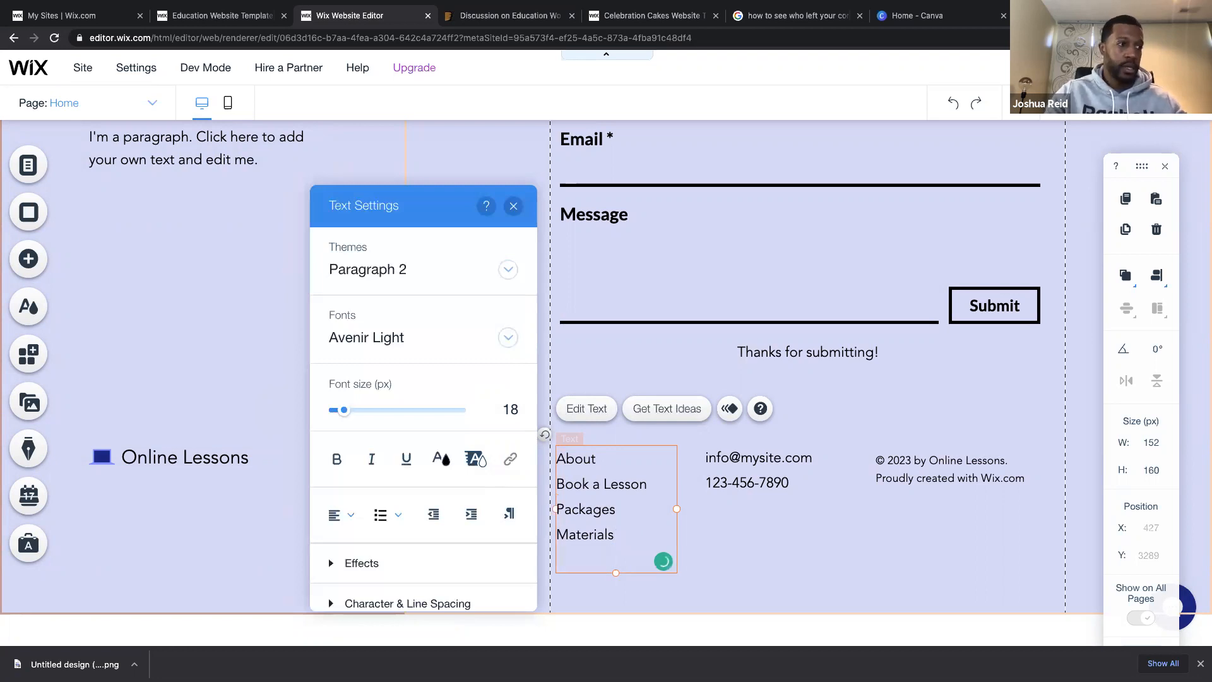
text(Donload)
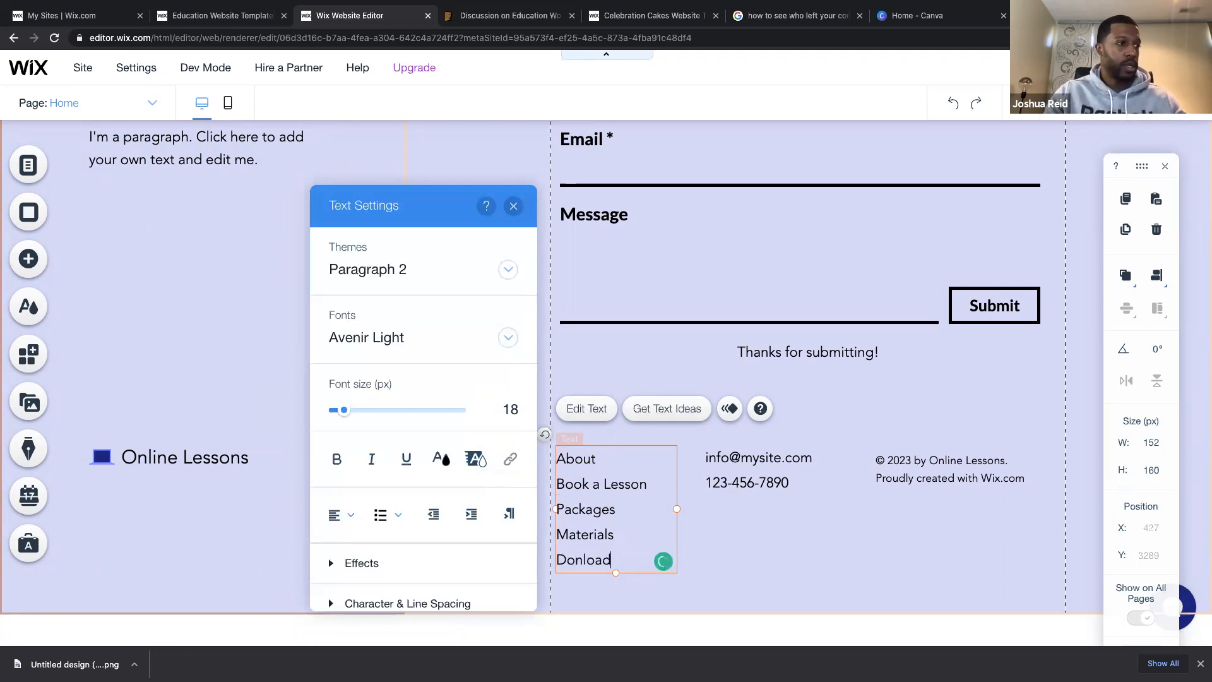
text(oad Extra)
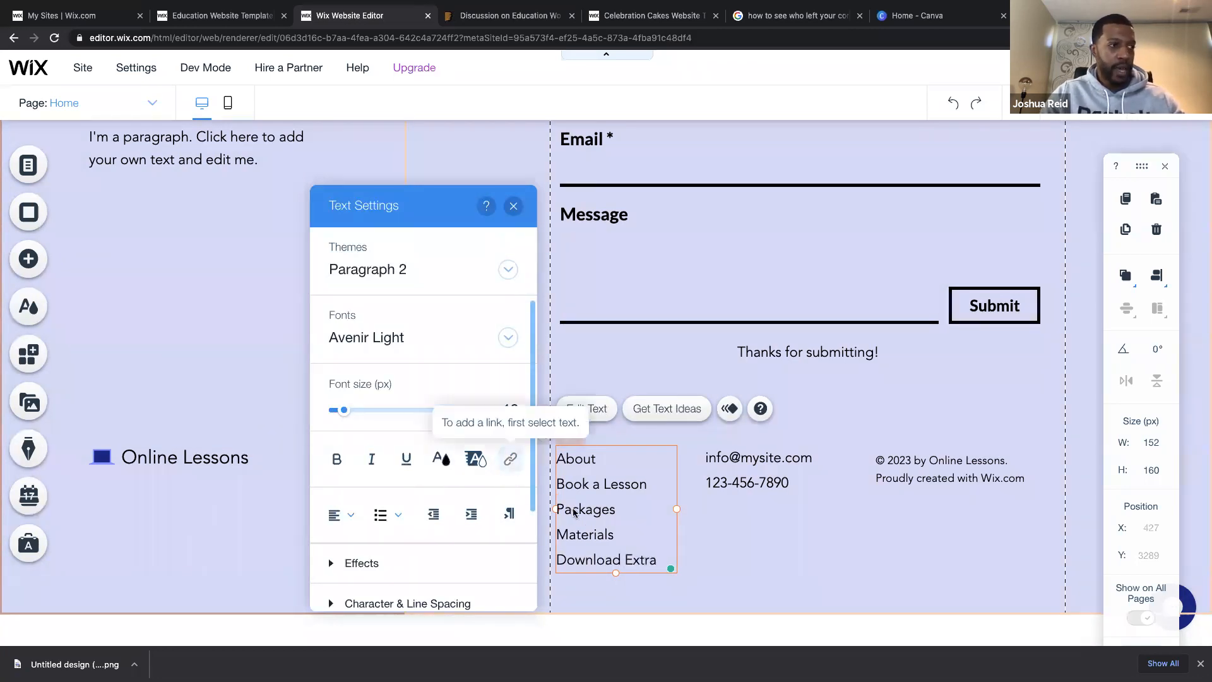
Compare the footer's Materials entry with the header menu at the start of the page.
click(585, 536)
scroll(647, 409, up, 20)
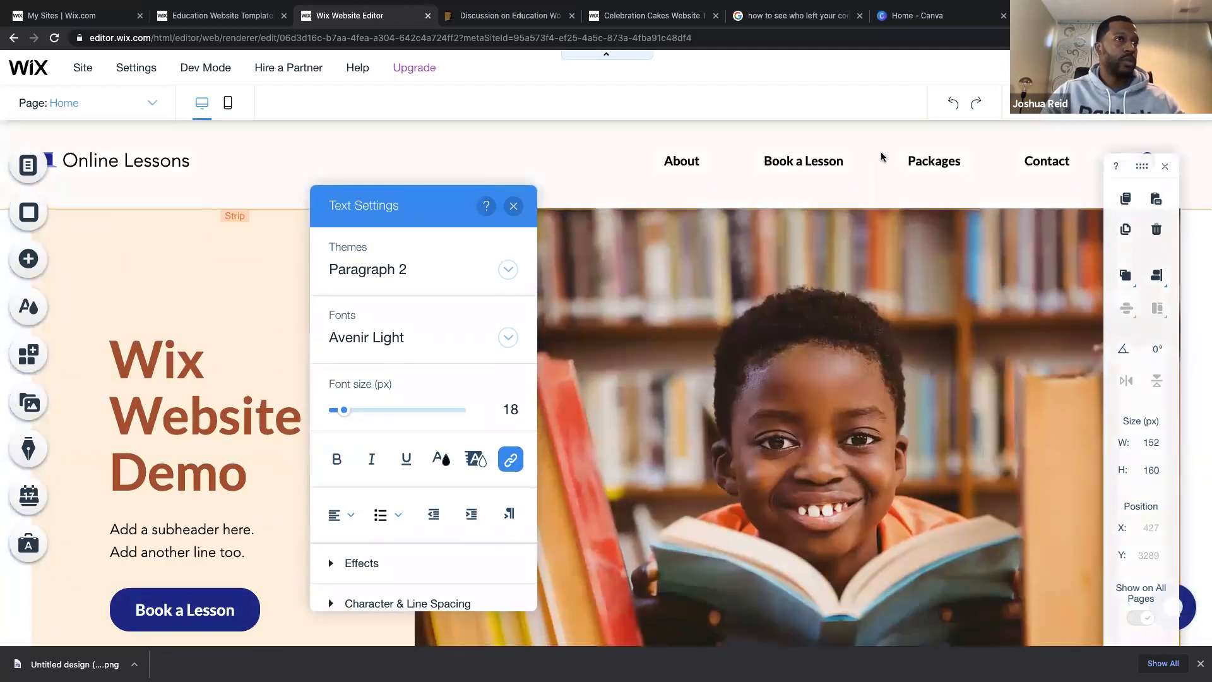
scroll(690, 500, down, 20)
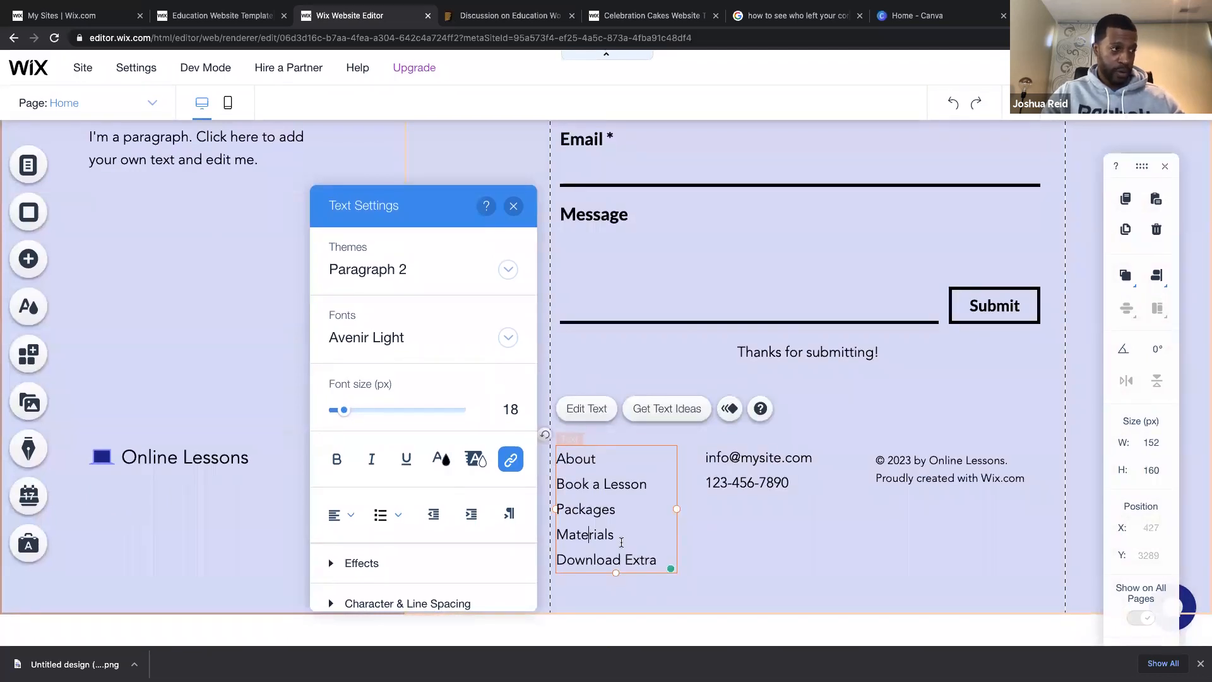
Try to link the "Download Extra" text to a web address using the placeholder "type your link here!", and dismiss the link settings.
click(649, 558)
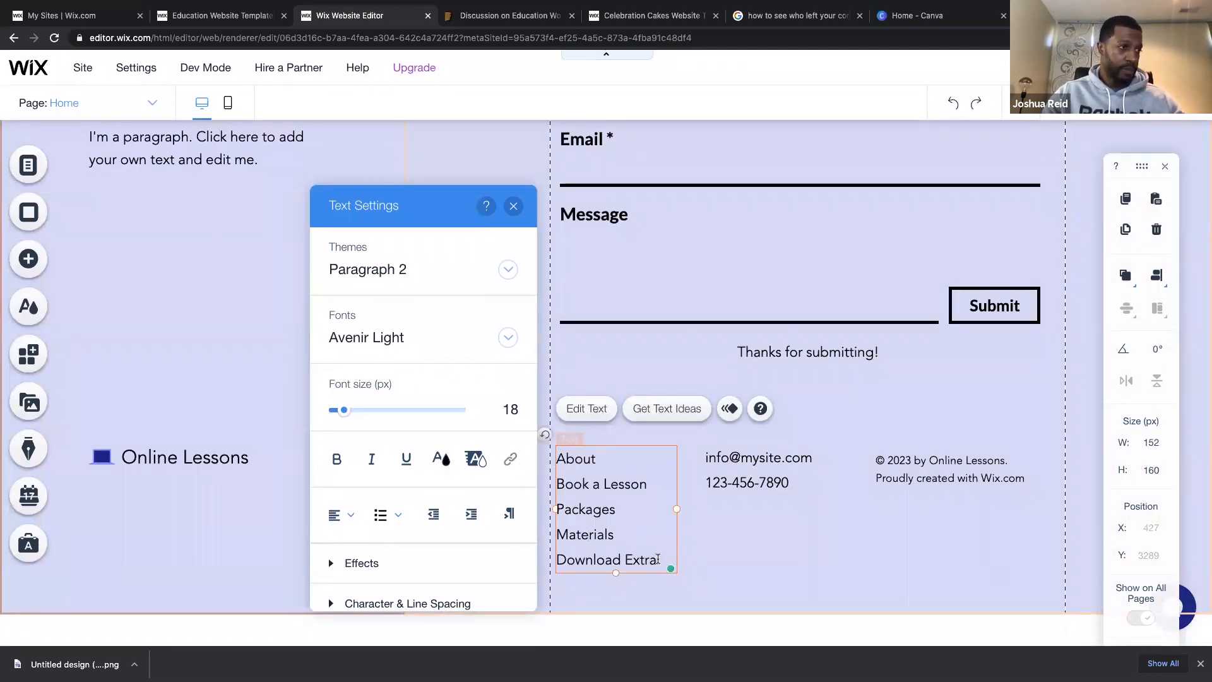
drag(658, 558, 543, 561)
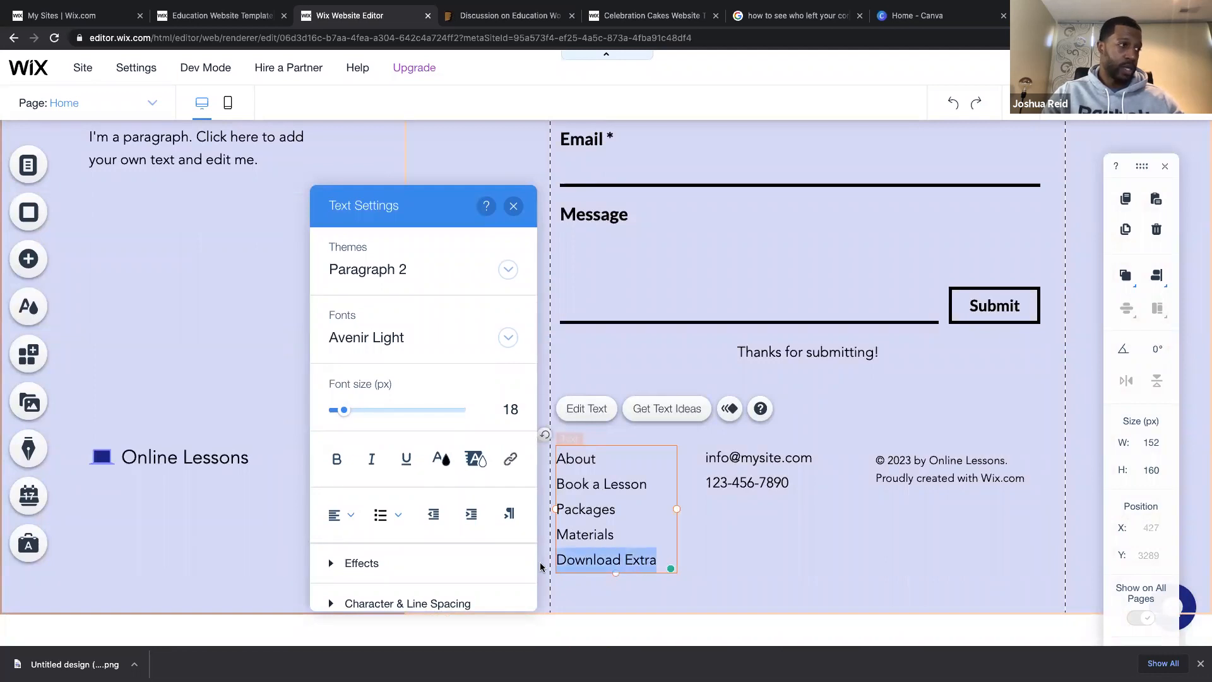
click(509, 466)
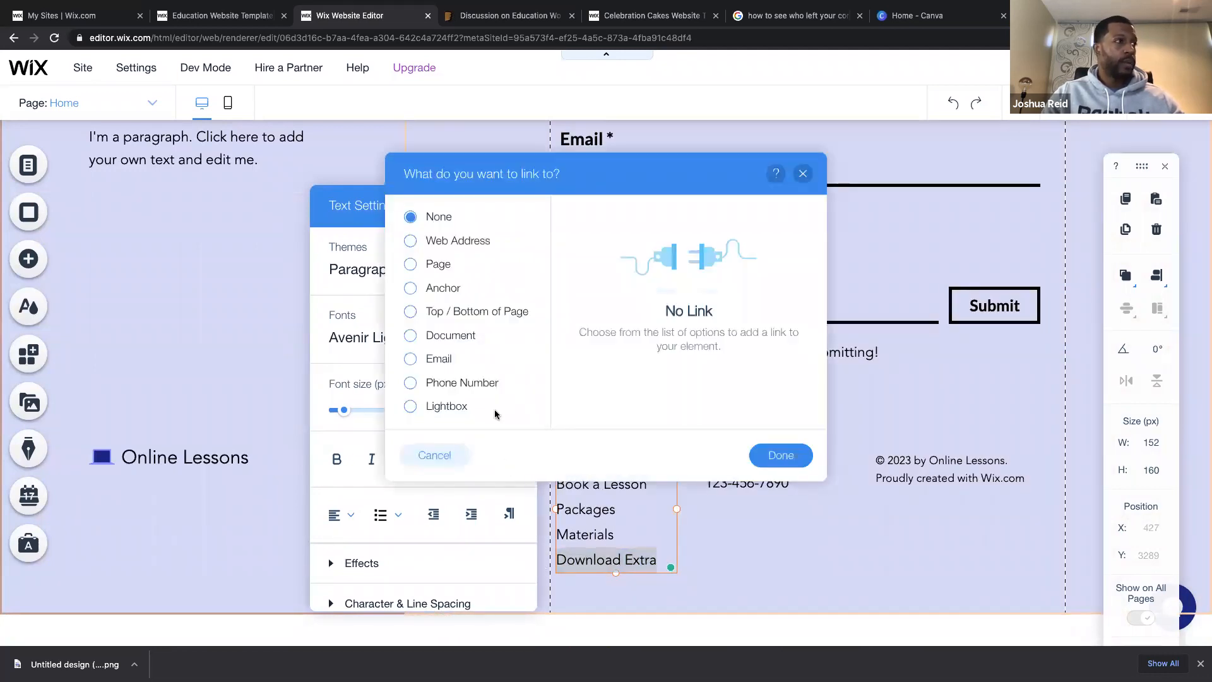
click(454, 242)
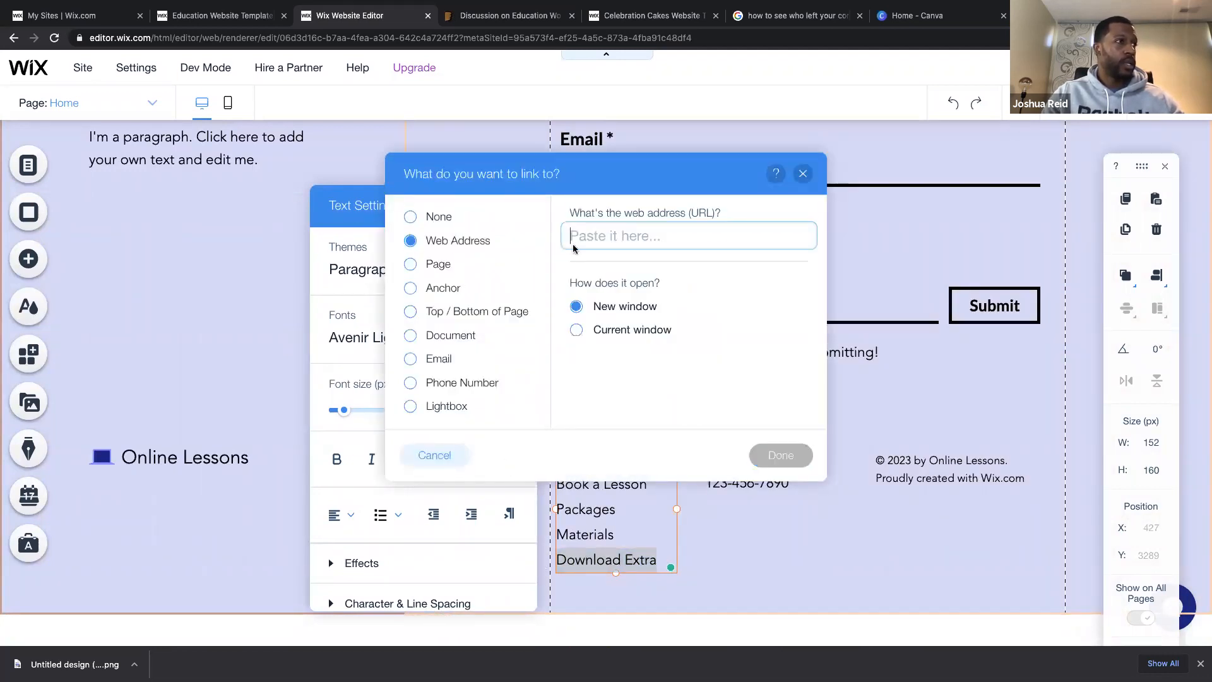
text(type your link here!)
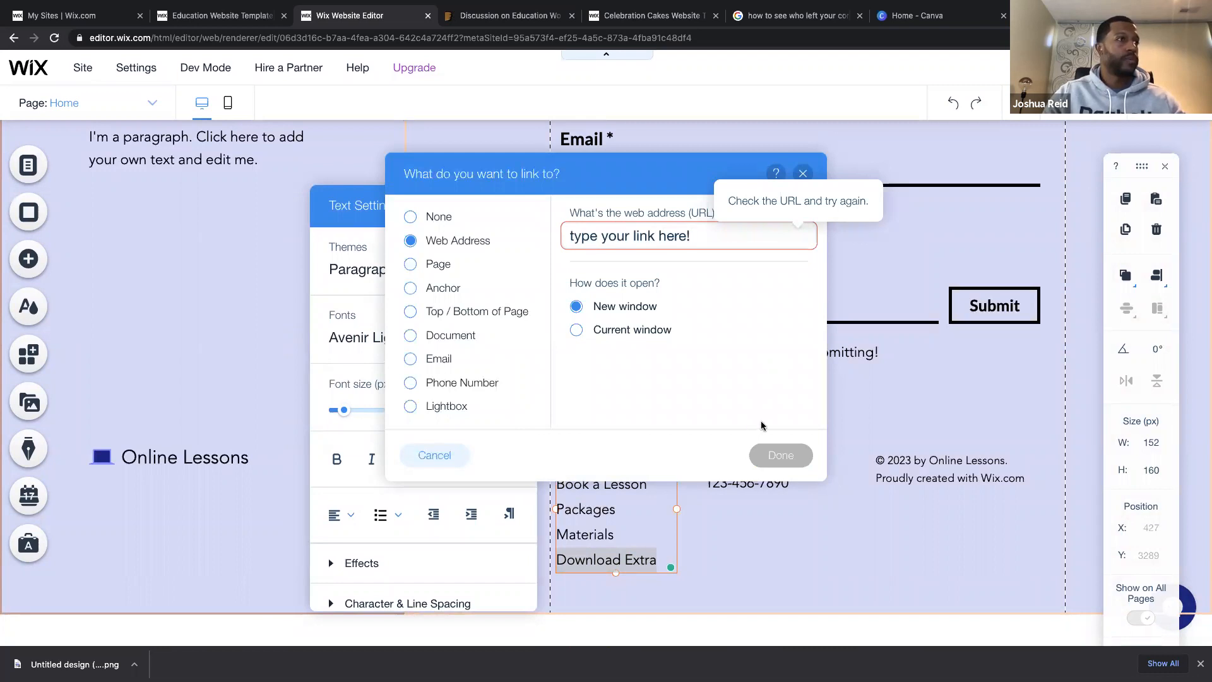
click(802, 174)
Delete the "Download Extra" line and its empty row from the footer link list.
drag(656, 559, 559, 558)
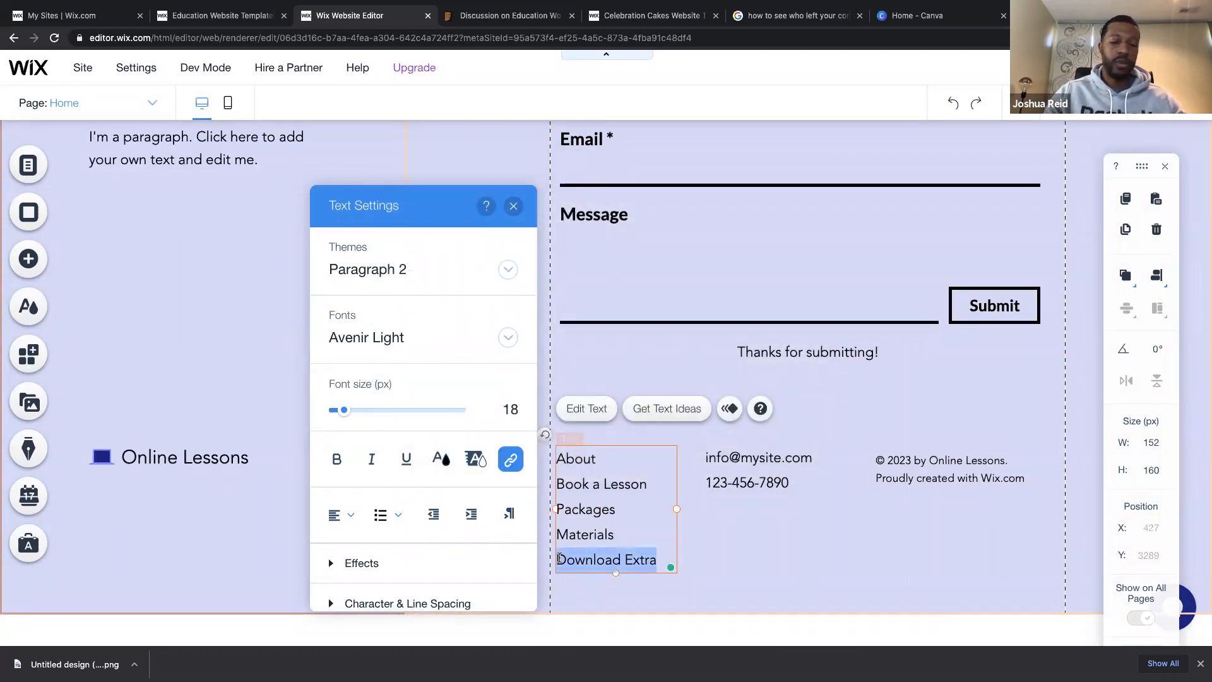
key(BackSpace)
key(BackSpace)
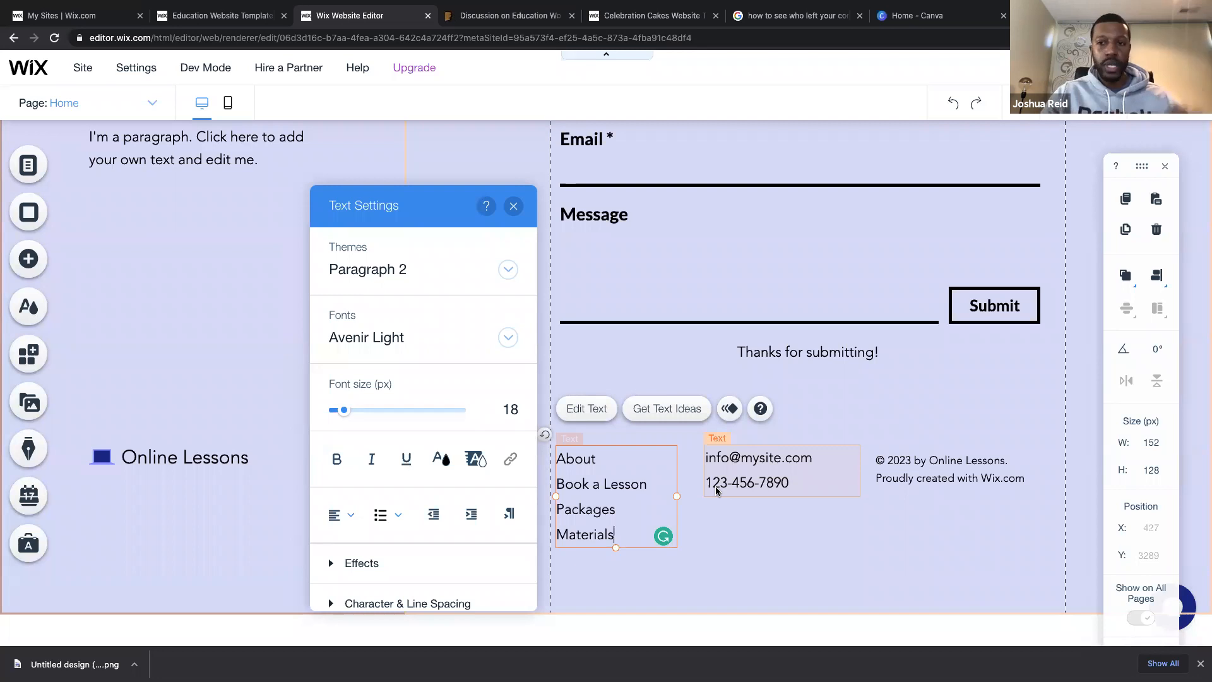
Check the text settings of the footer contact details and the copyright notice, leaving both texts unedited.
double_click(747, 483)
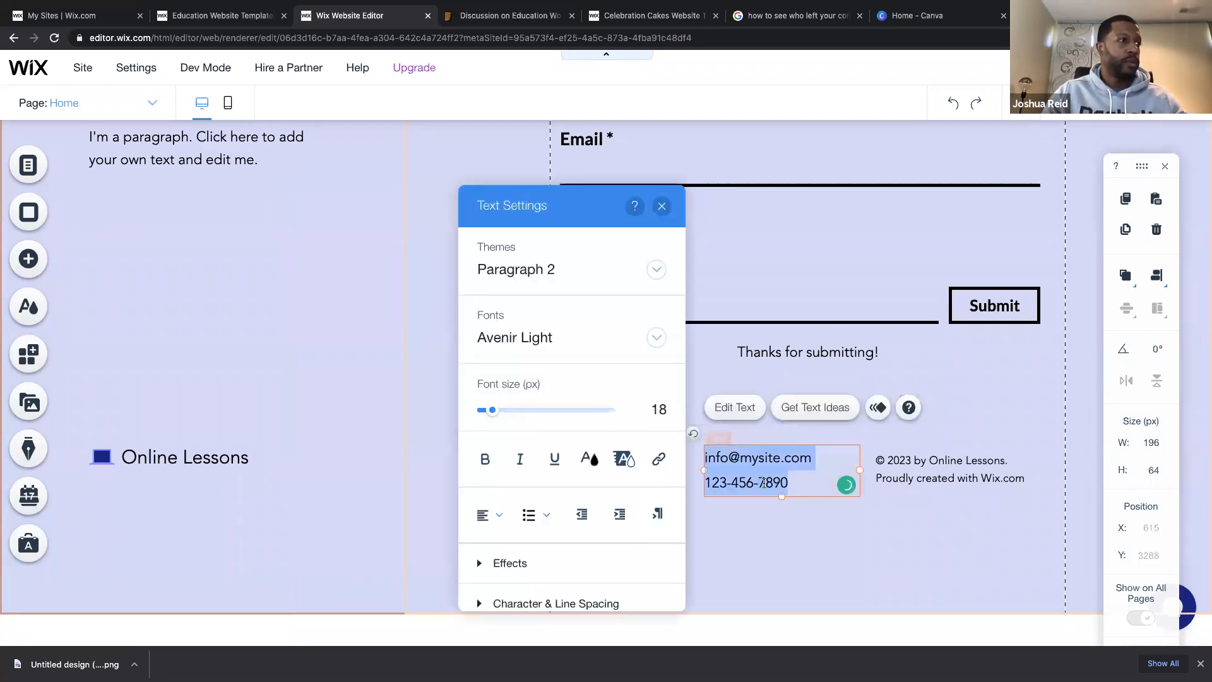
double_click(919, 476)
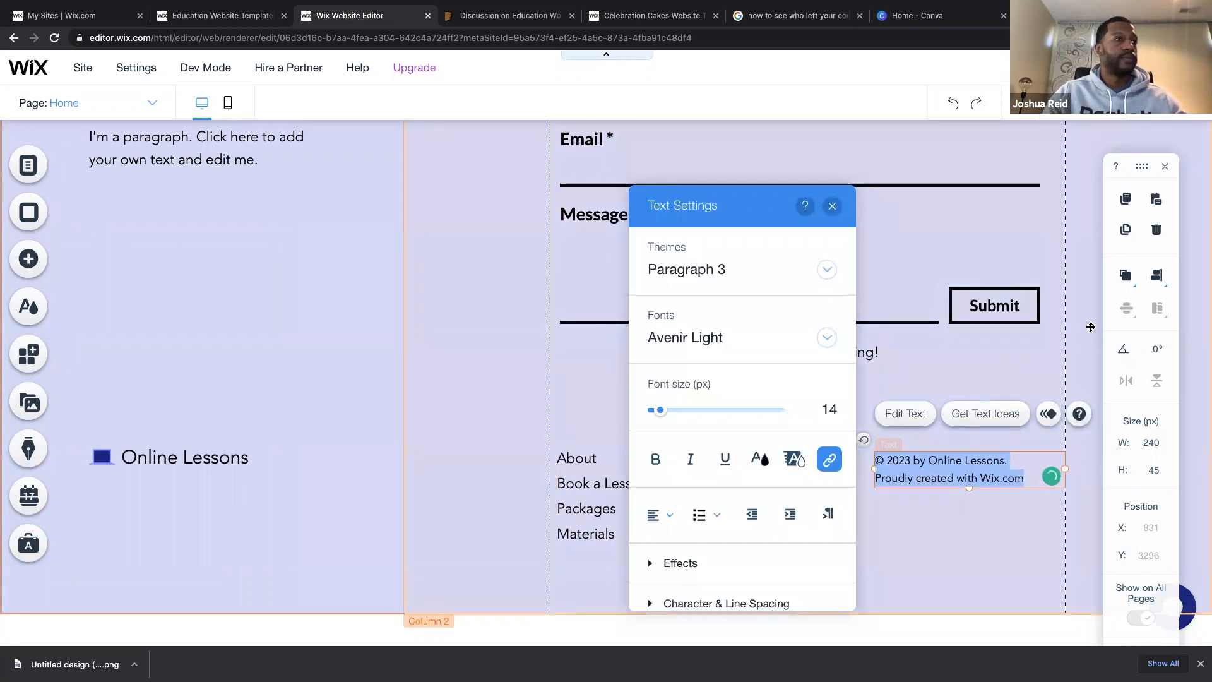
click(1091, 329)
Return to the start of the home page and open the site menu's list of pages.
scroll(742, 358, up, 15)
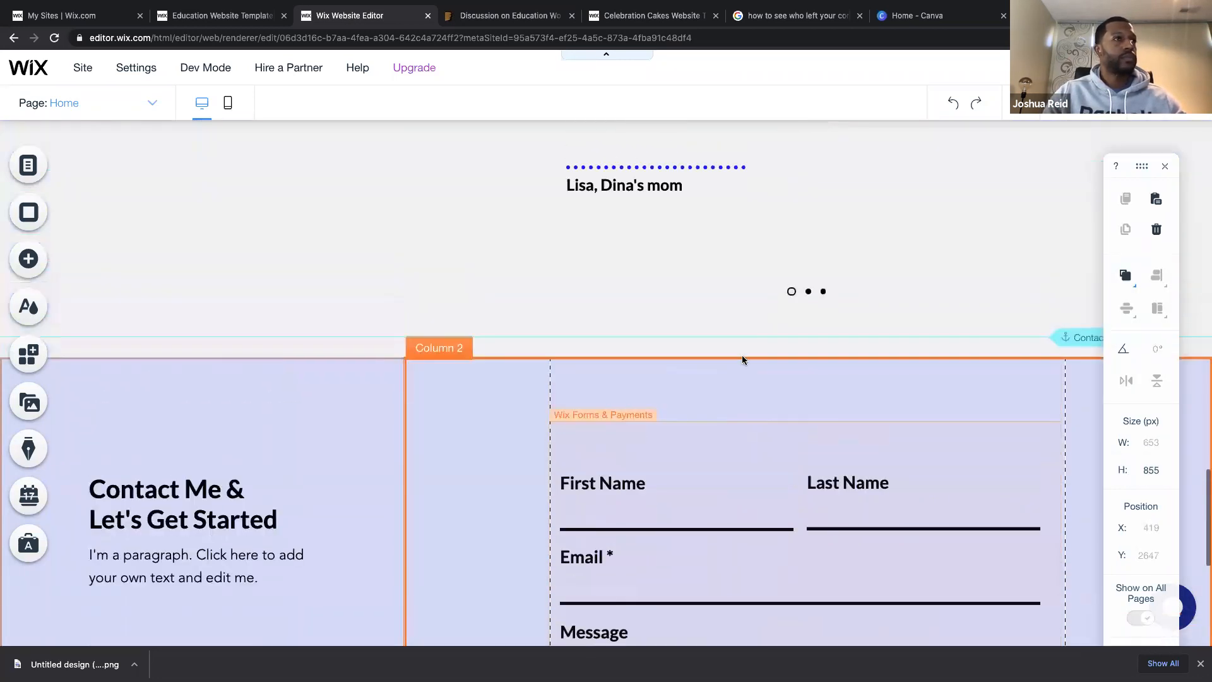
scroll(742, 358, up, 8)
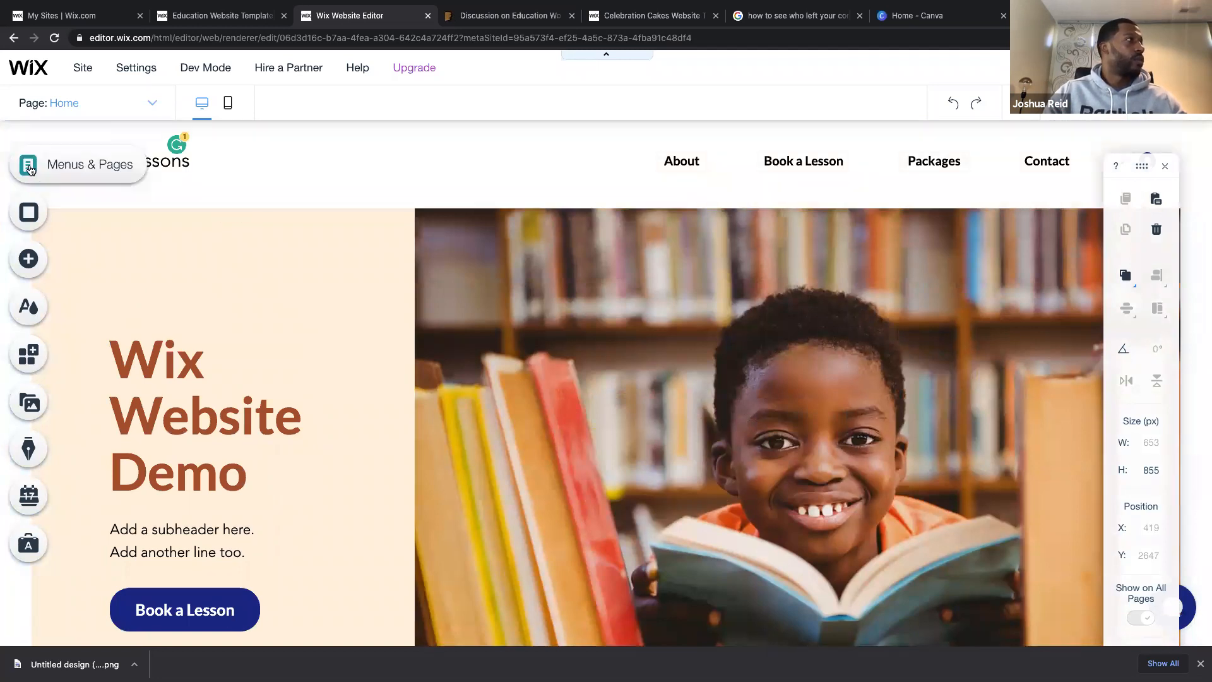
click(28, 166)
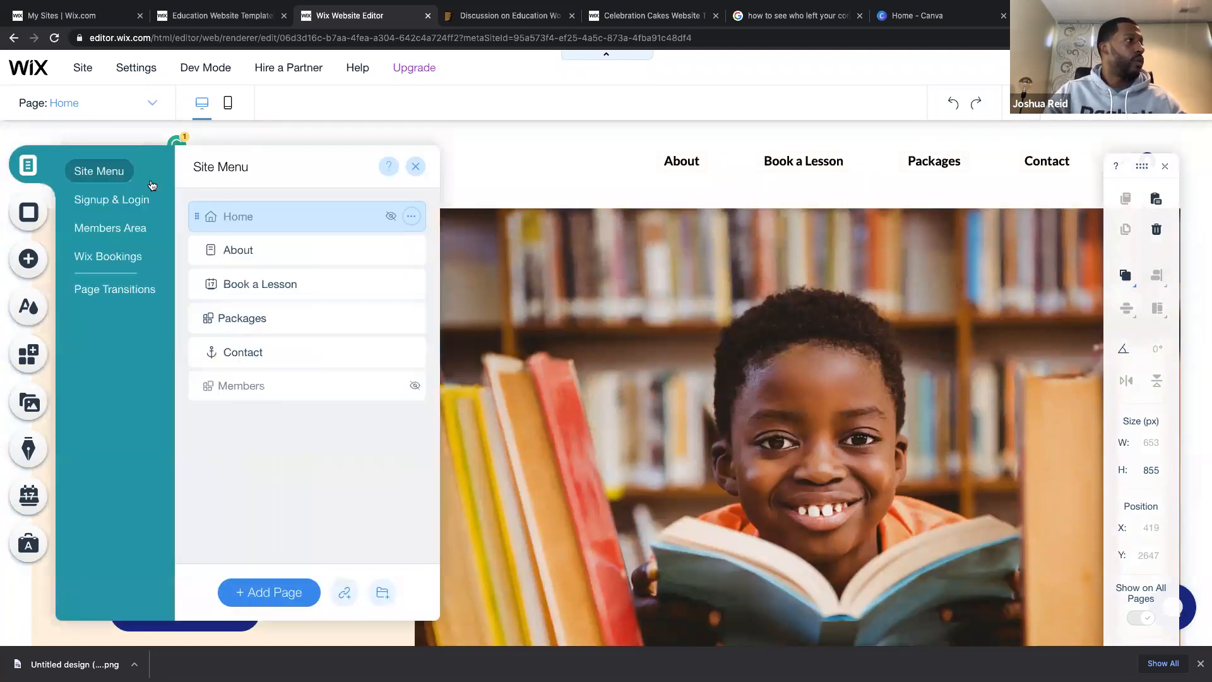
Preview the site and examine the home page from the header down to the contact form and footer.
click(412, 169)
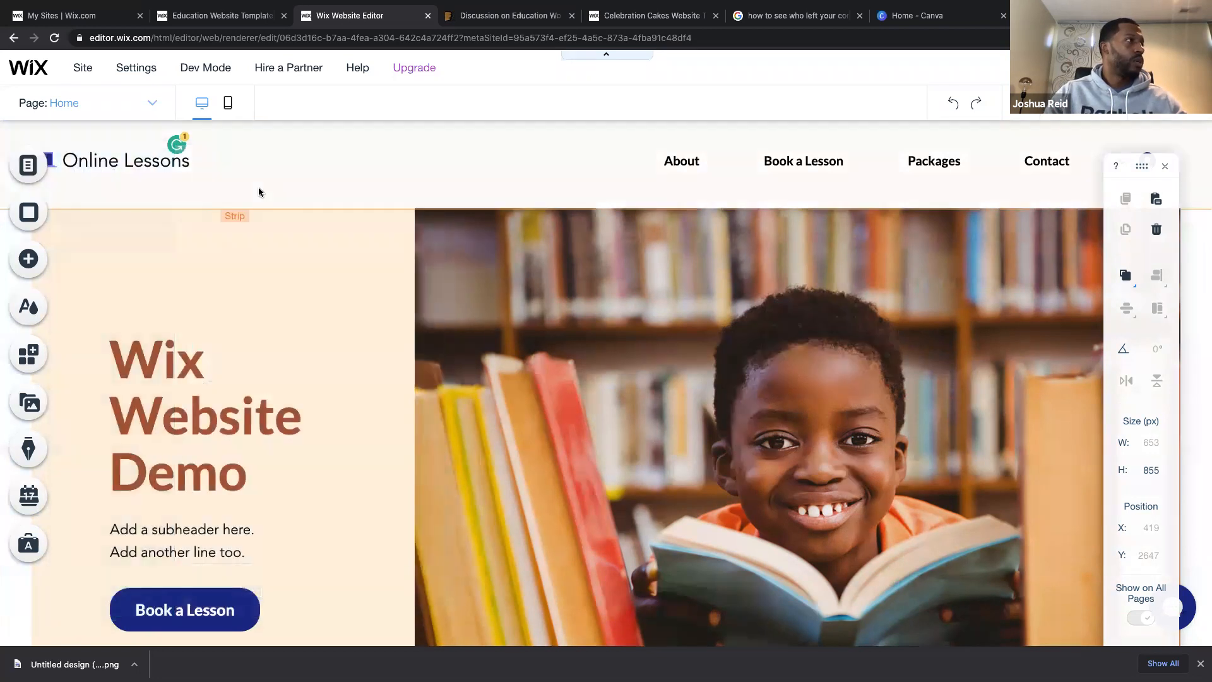
click(1092, 67)
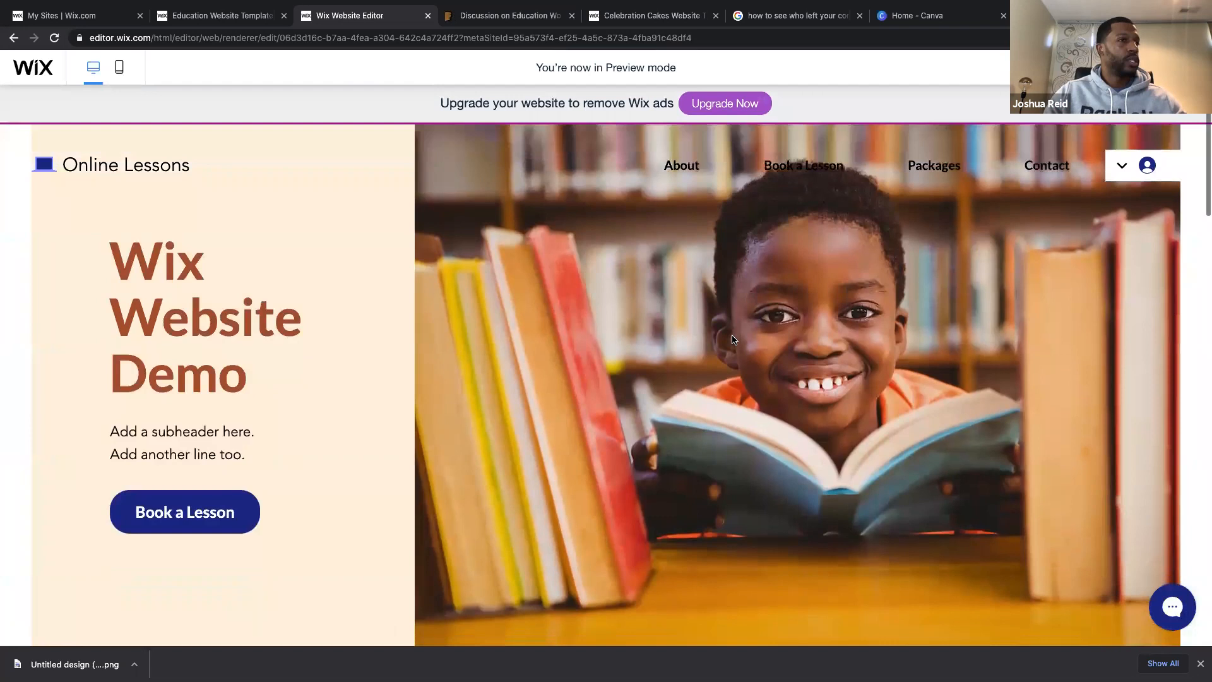
scroll(732, 340, down, 5)
scroll(732, 339, down, 7)
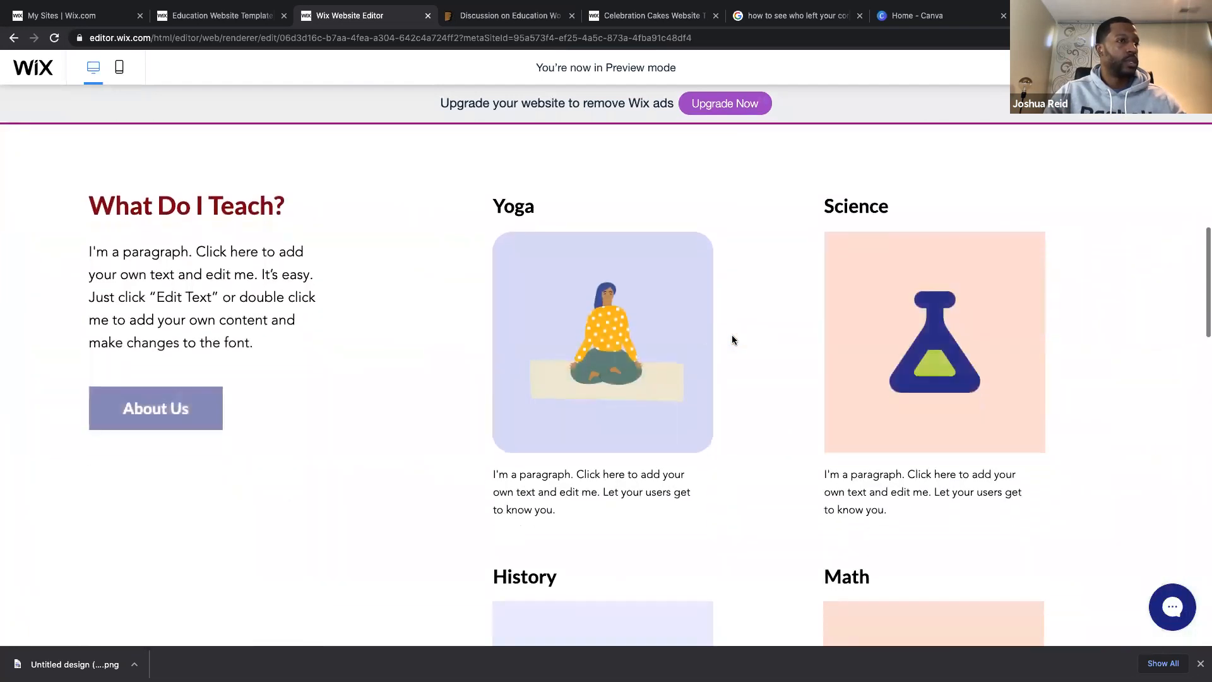
scroll(732, 340, down, 12)
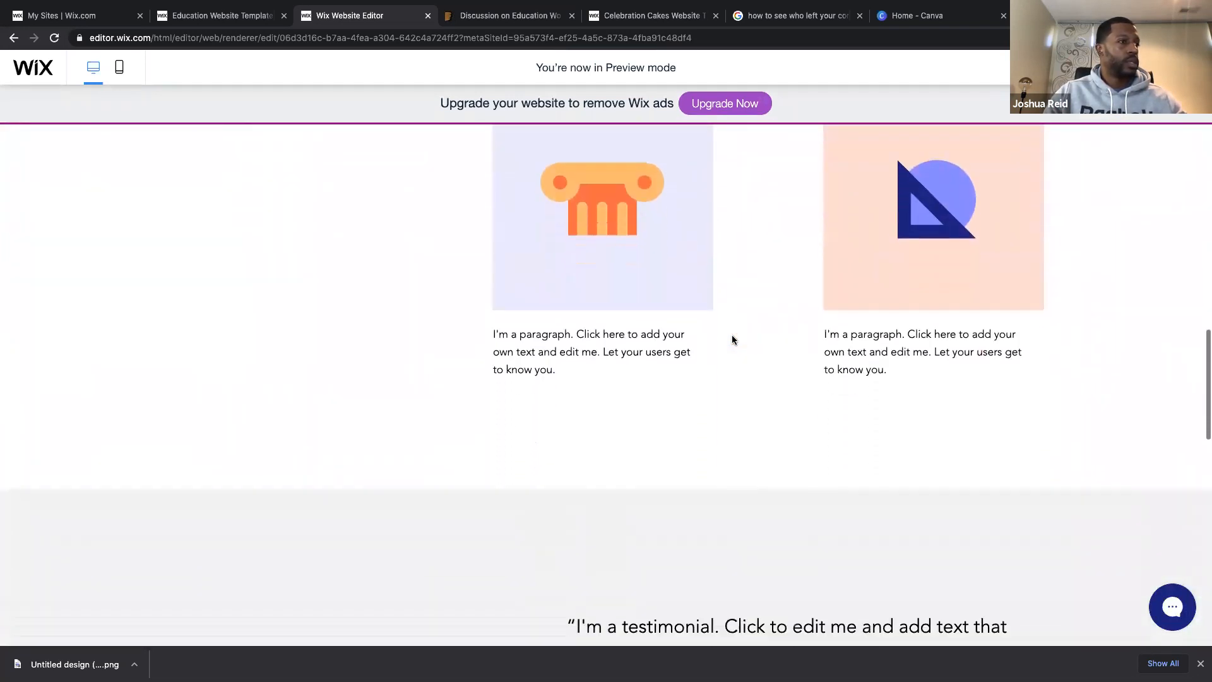
scroll(732, 340, down, 4)
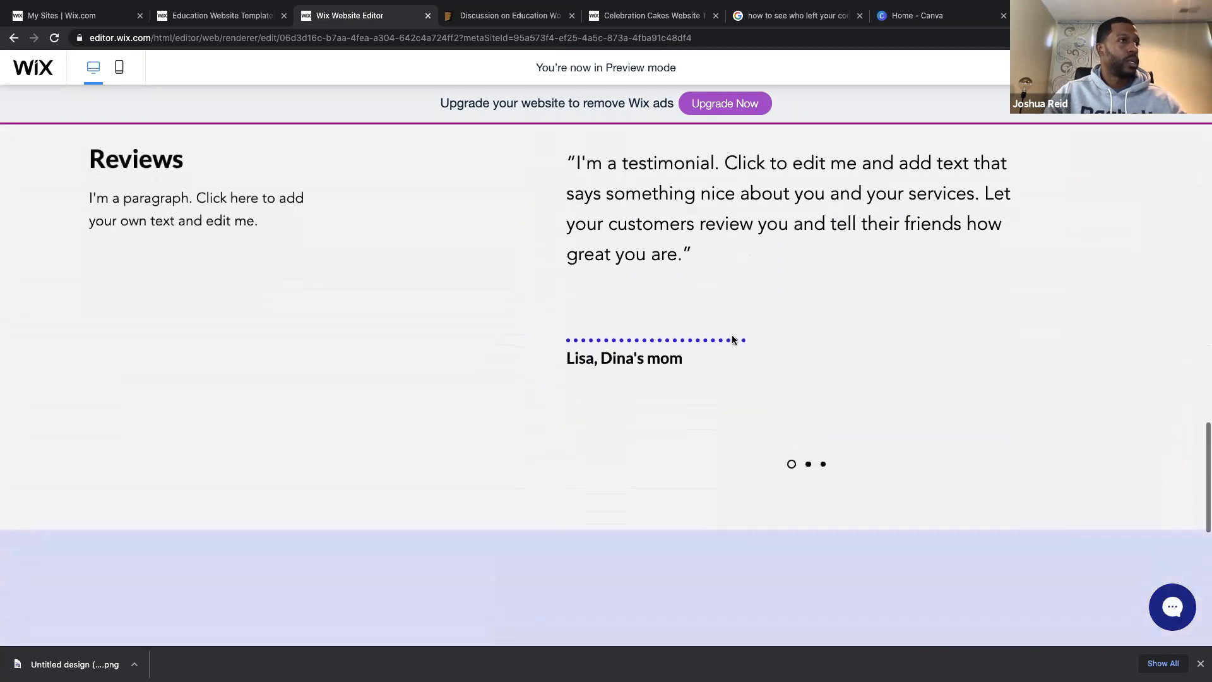
scroll(695, 223, down, 2)
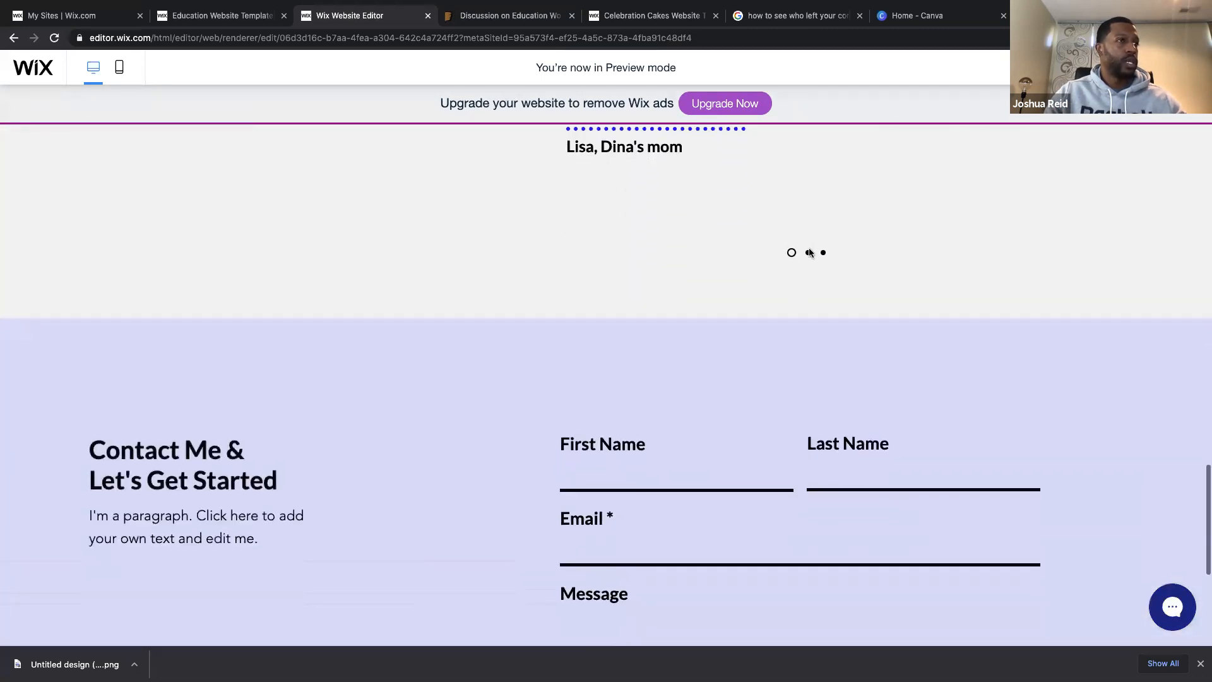
scroll(756, 419, down, 2)
scroll(745, 353, down, 3)
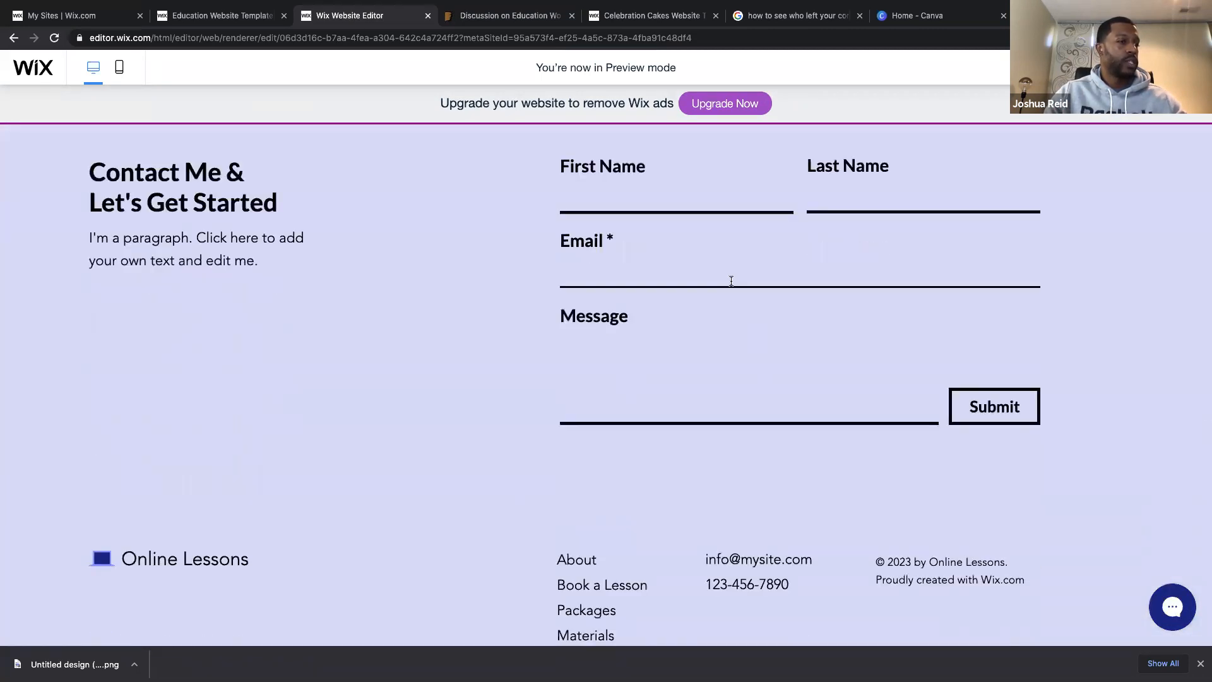
scroll(730, 279, down, 1)
Try to submit the empty contact form, and return from the preview to the editor.
click(990, 333)
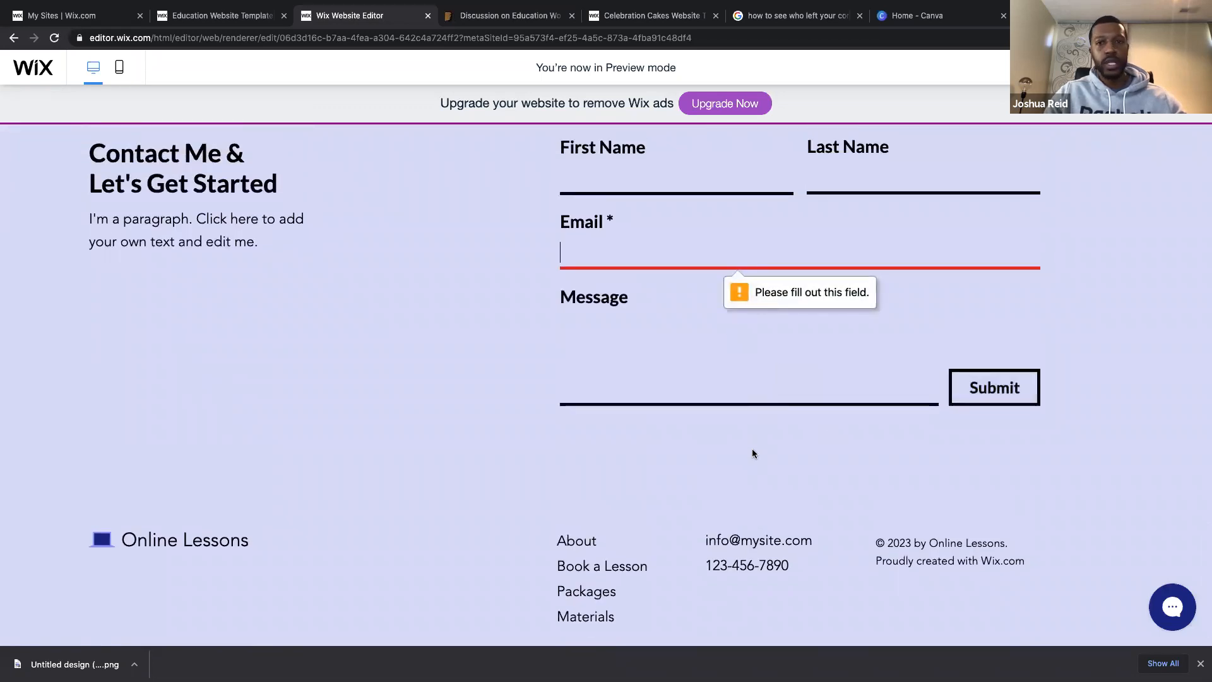
scroll(751, 453, down, 1)
scroll(751, 453, up, 10)
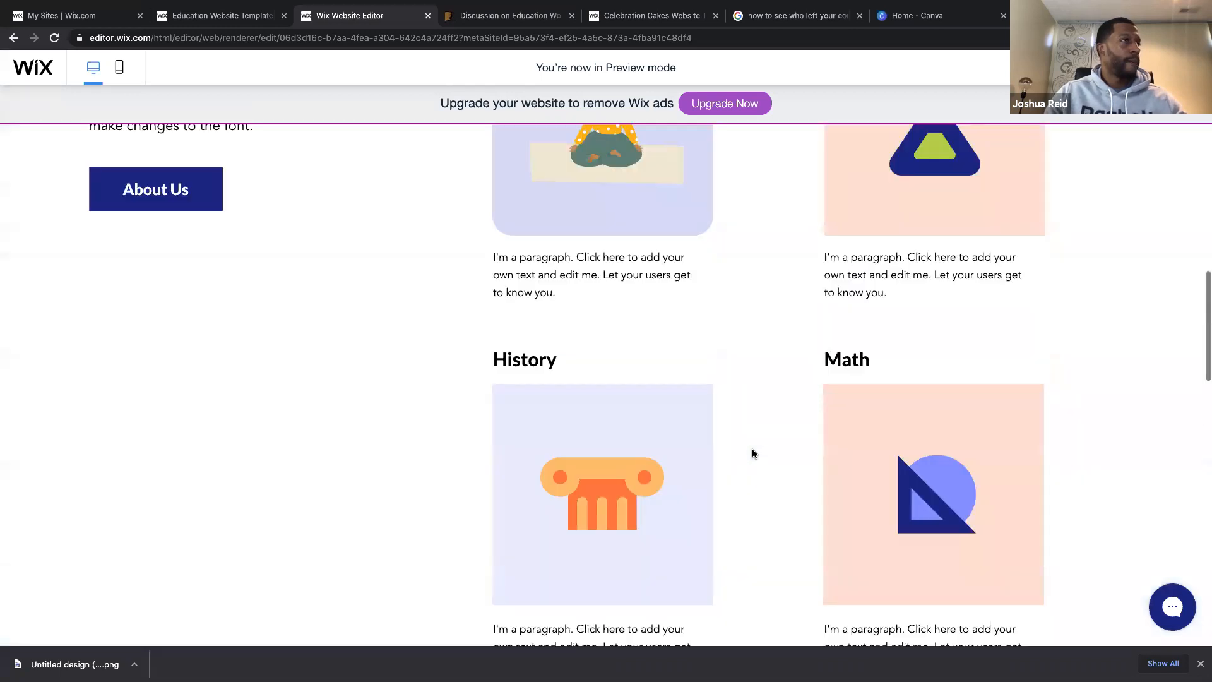
scroll(752, 453, up, 10)
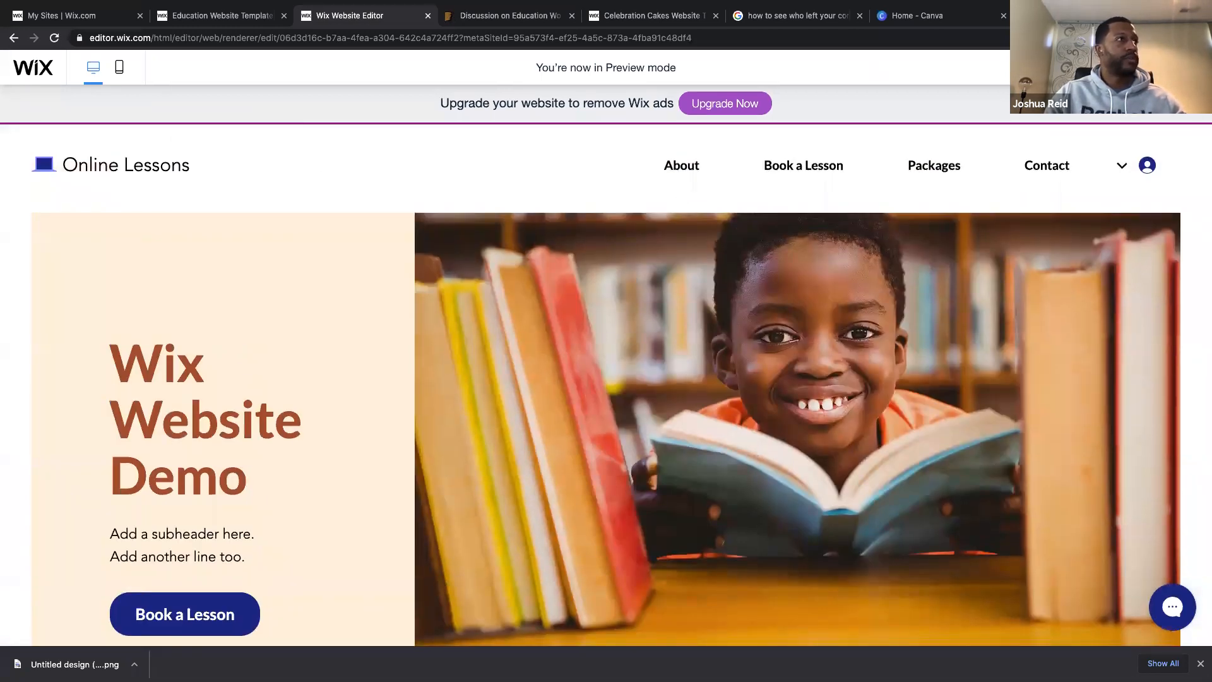
click(1158, 68)
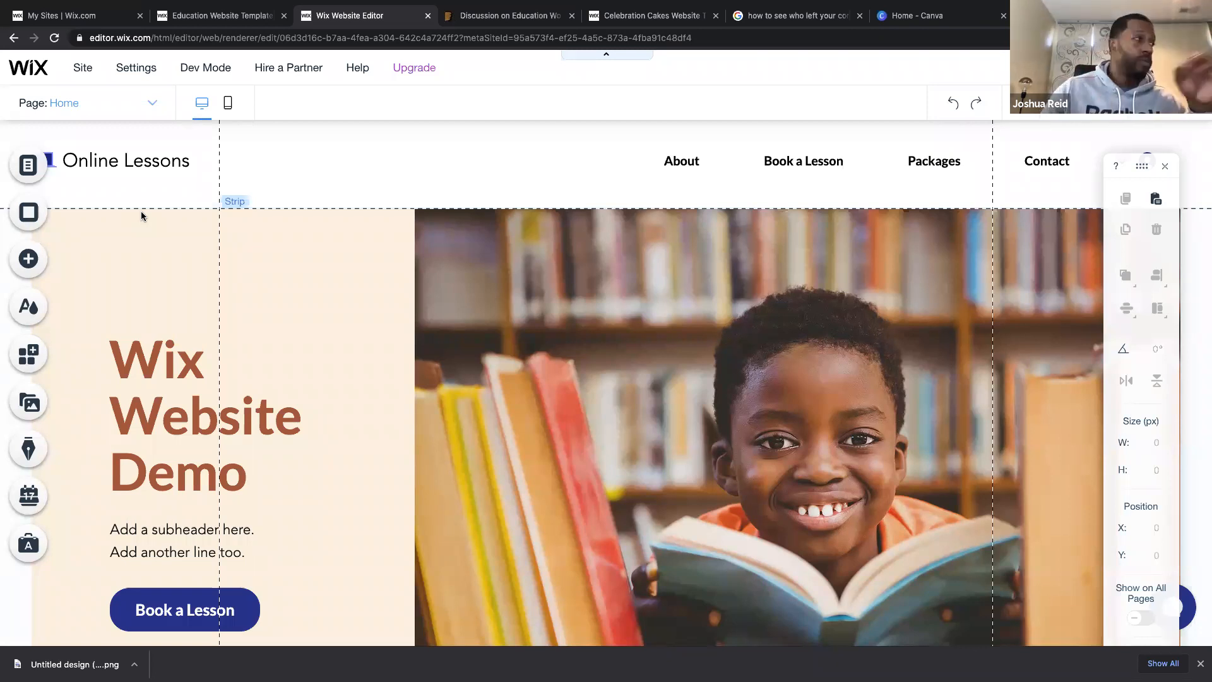
Open the About page from the site's page list and look over its introduction and Bio section.
click(29, 163)
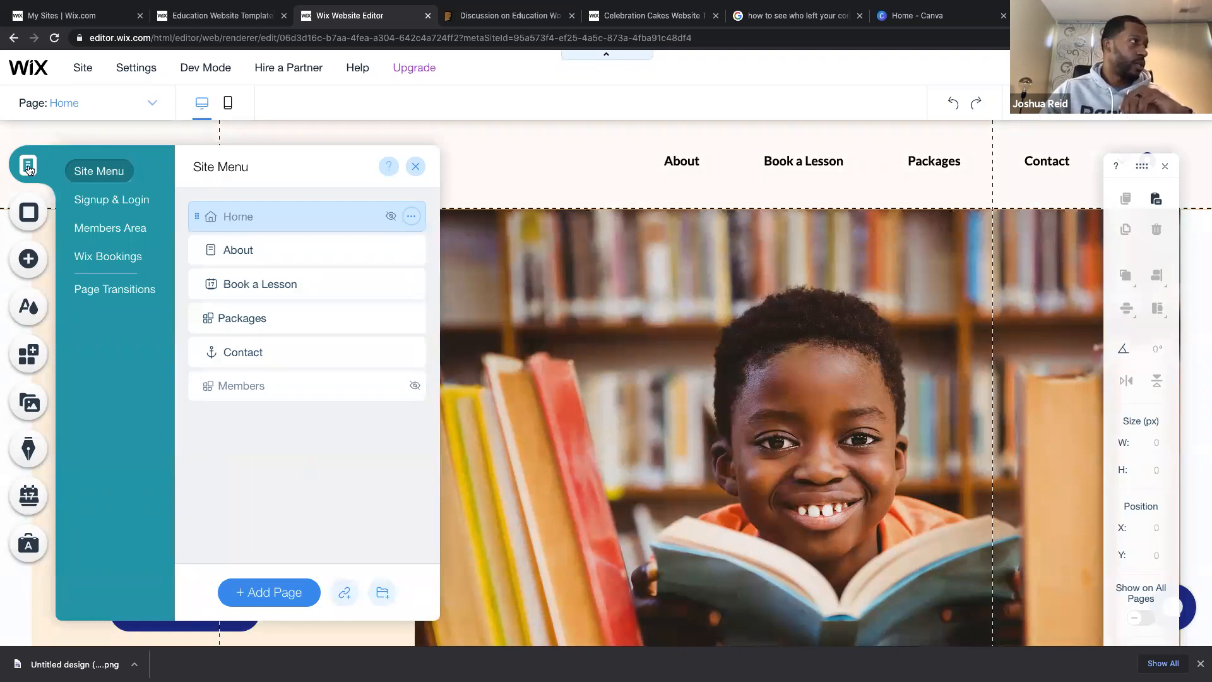
click(231, 256)
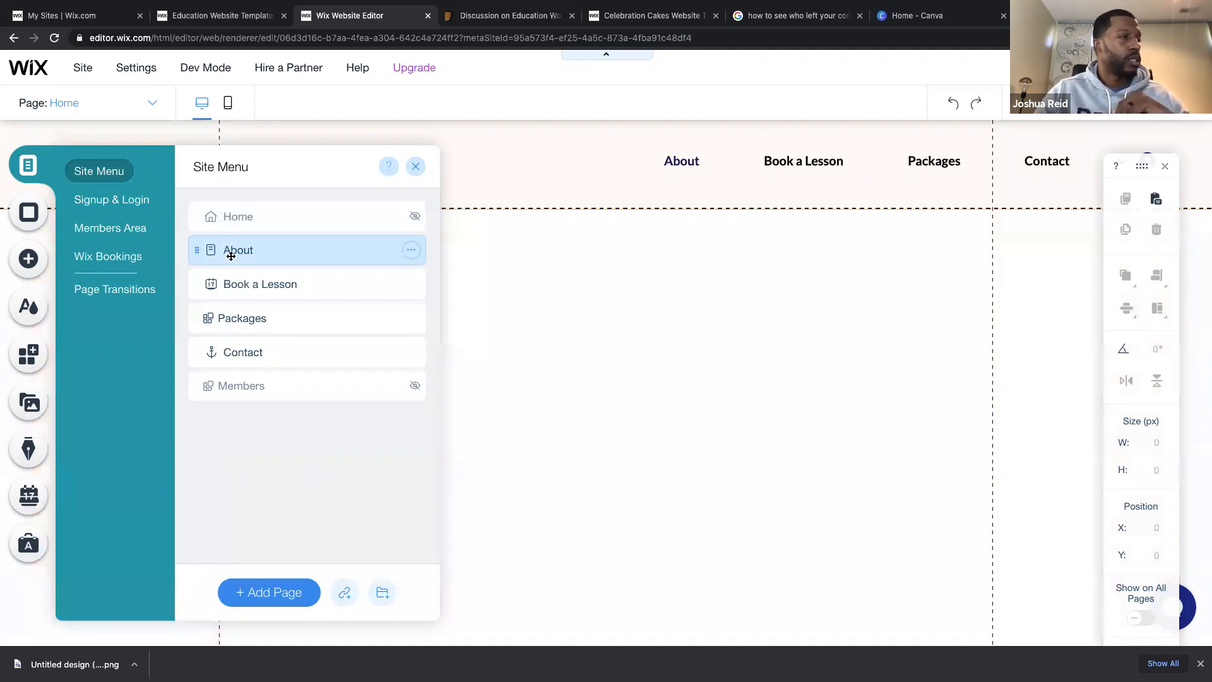
click(415, 166)
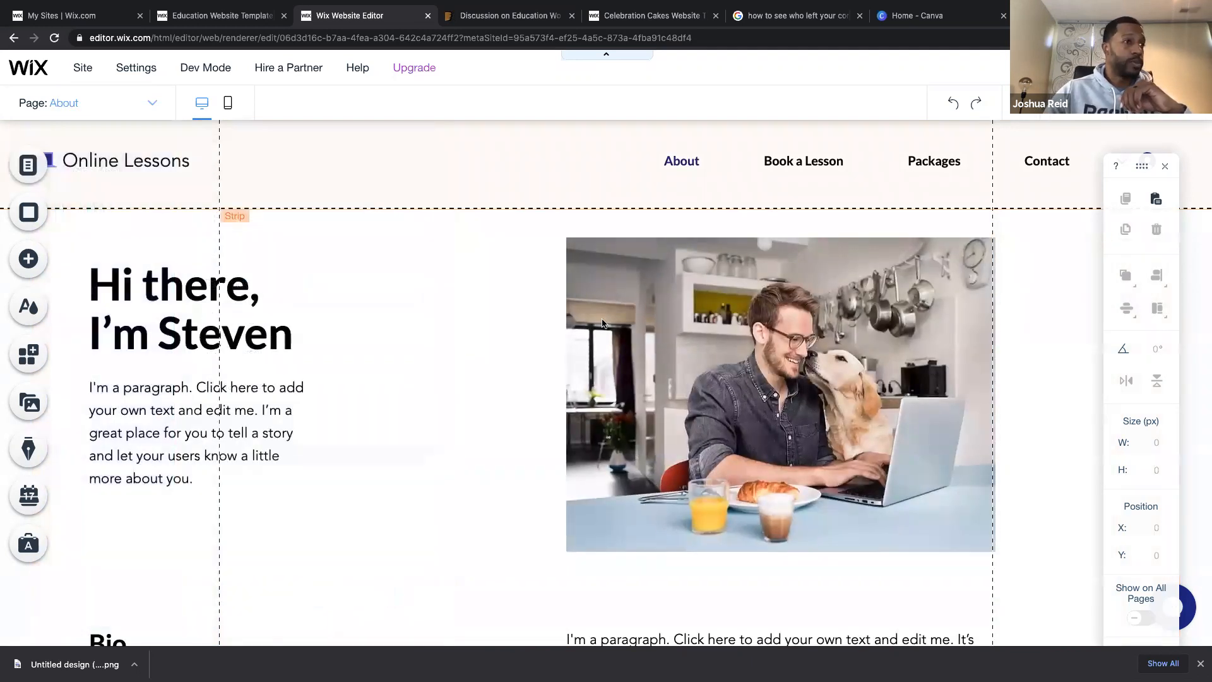
scroll(640, 365, down, 5)
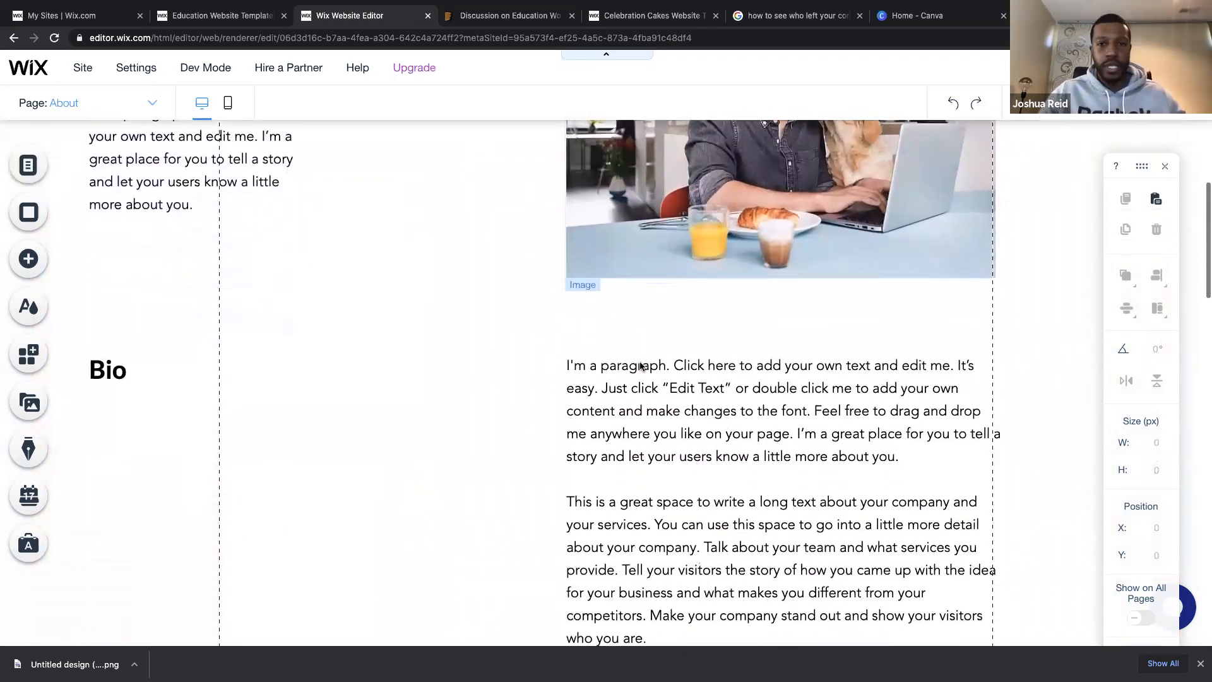
scroll(639, 365, up, 5)
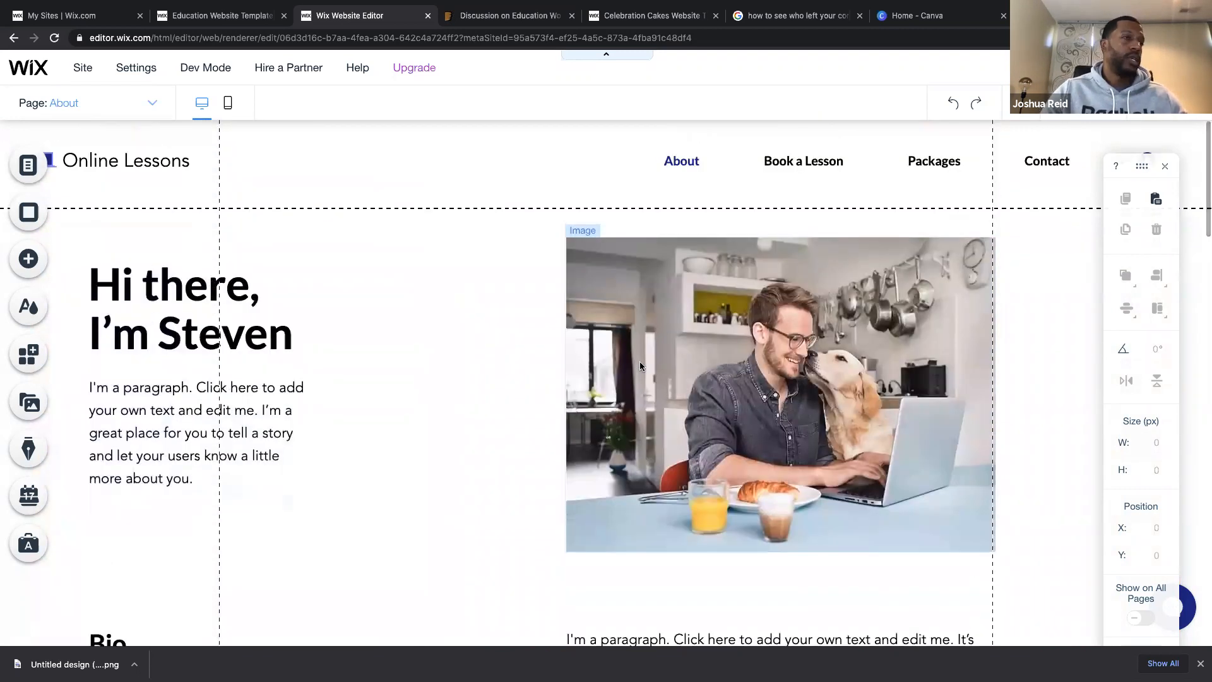
scroll(639, 365, down, 1)
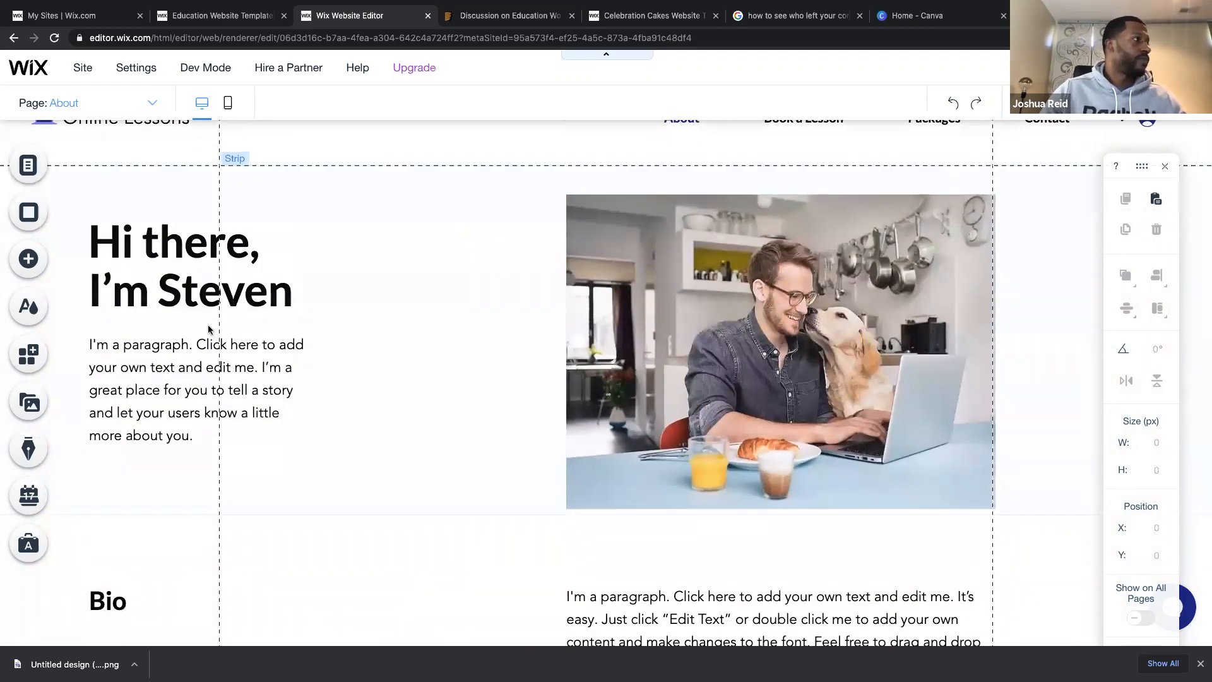
Open the introduction heading of the About page for text editing.
click(156, 277)
click(155, 276)
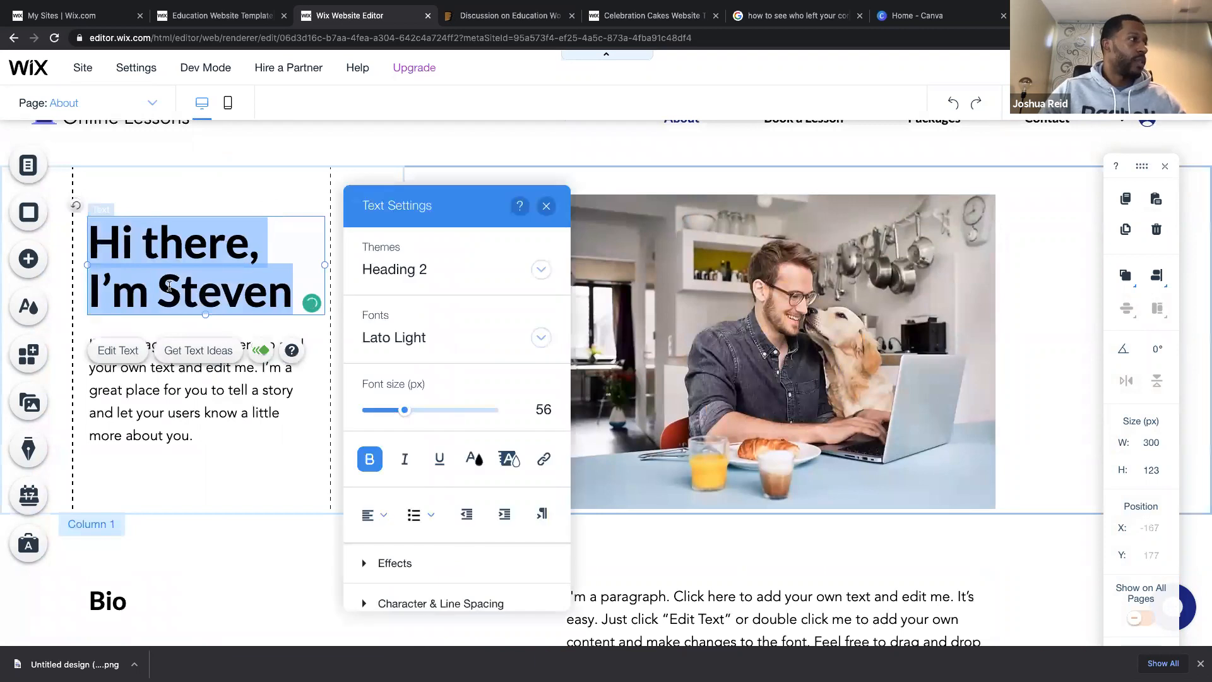
click(180, 290)
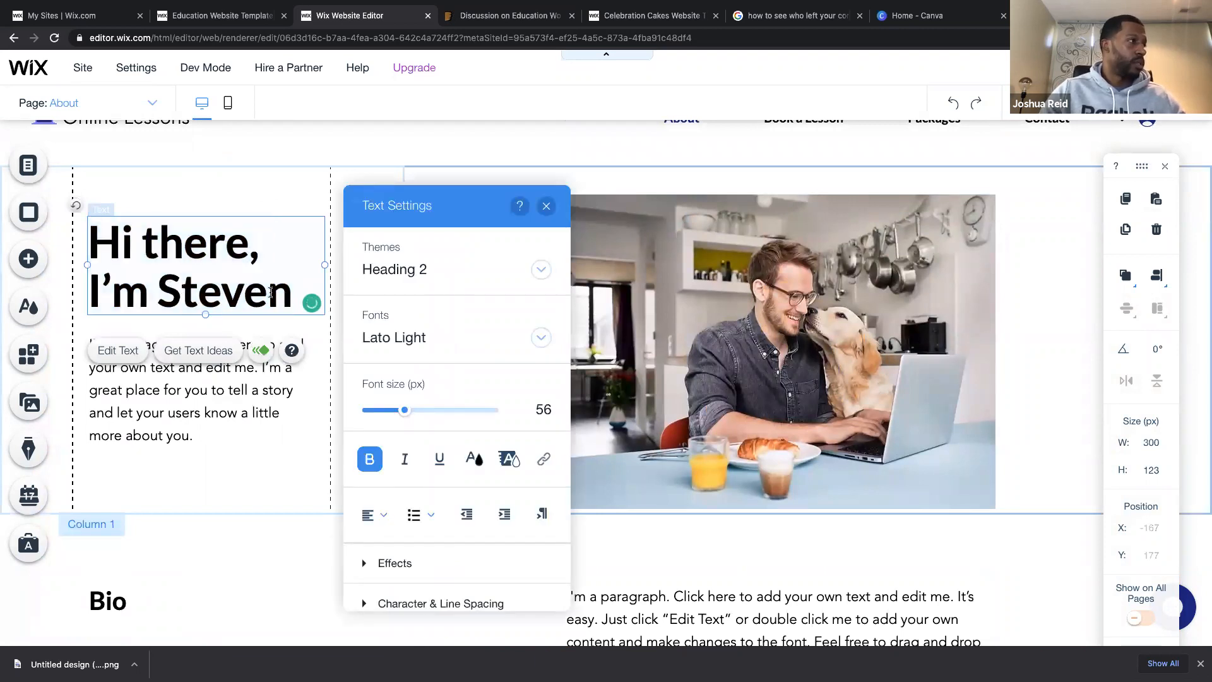
click(290, 302)
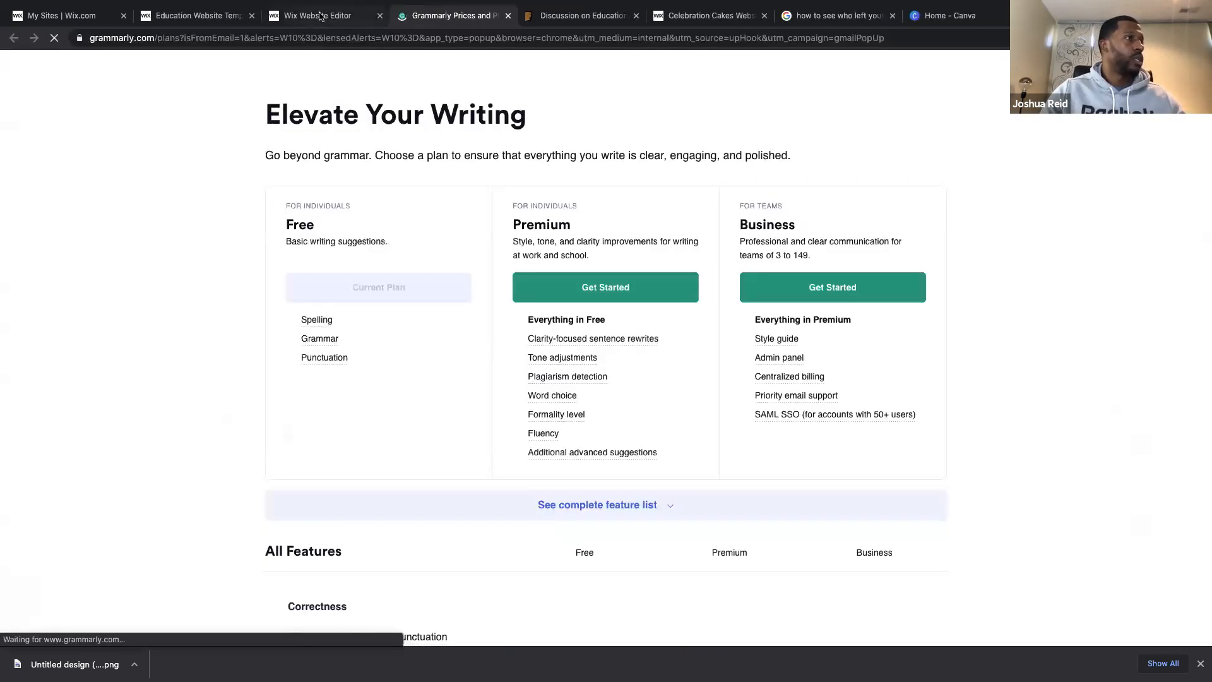
click(320, 17)
click(289, 298)
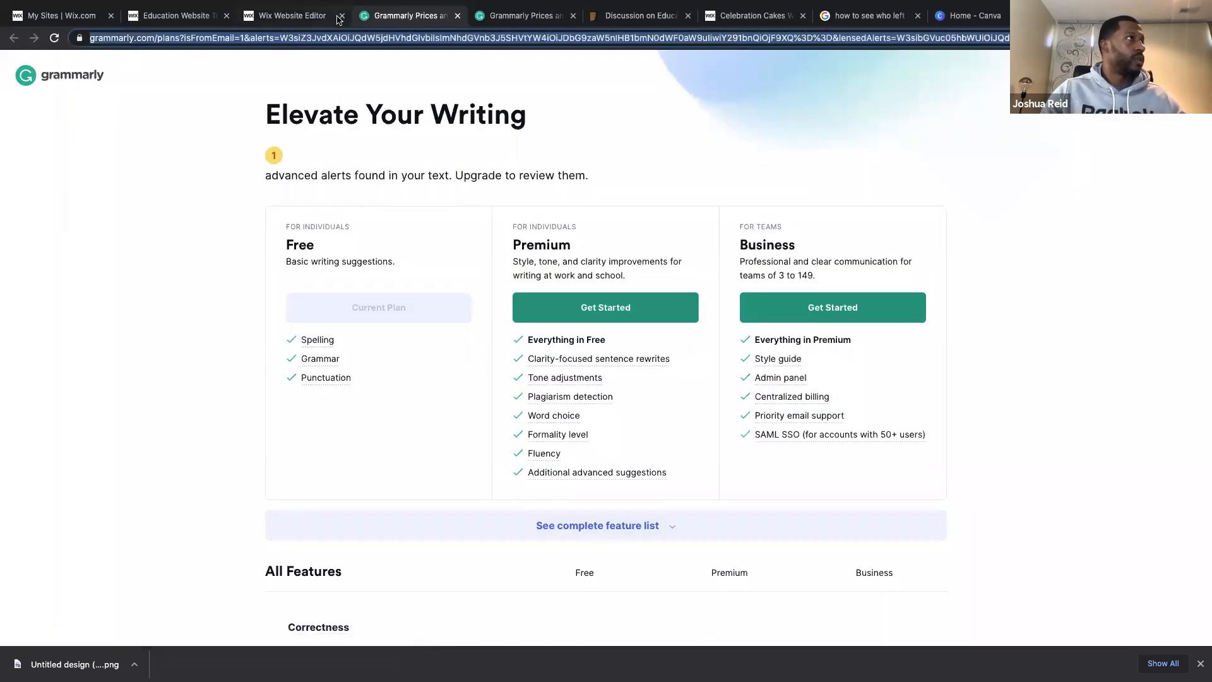
click(292, 14)
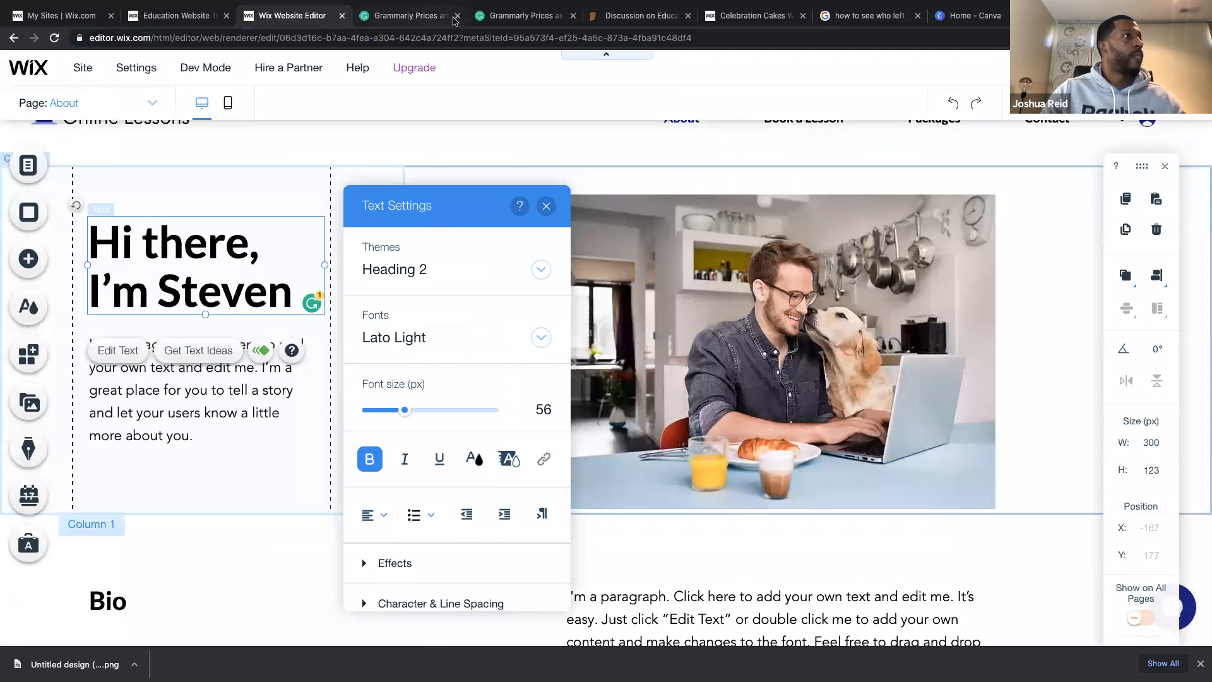
click(457, 15)
click(456, 15)
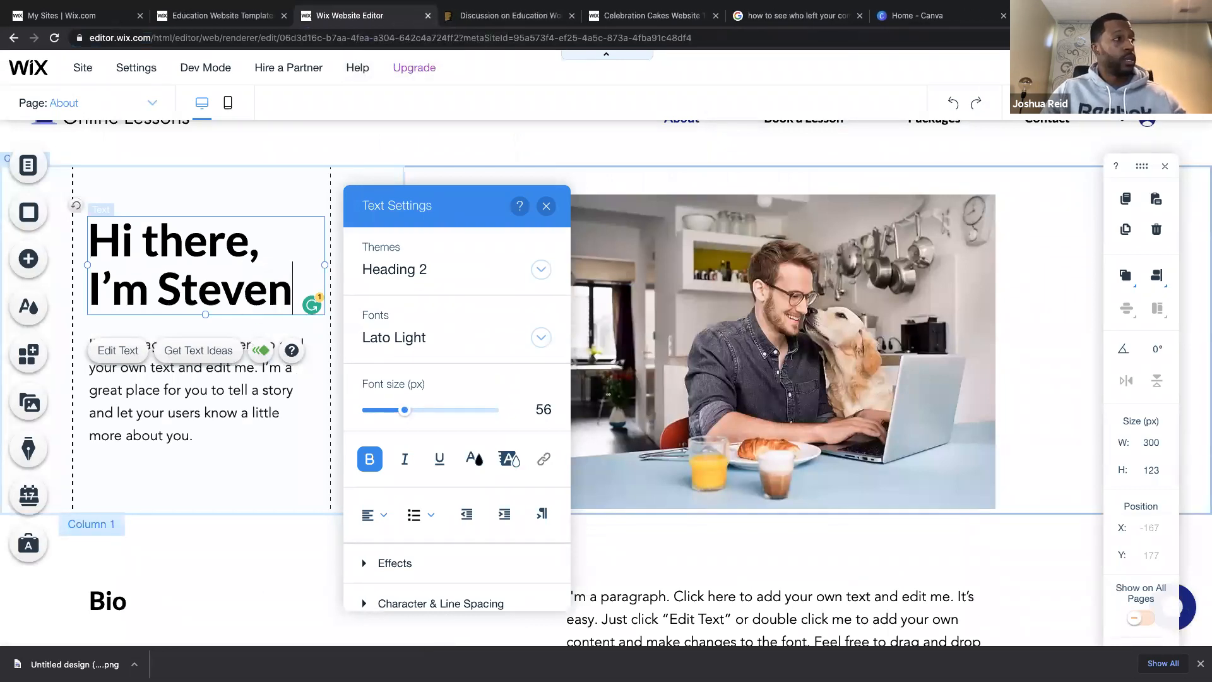
Replace the name in the About page heading with another first name followed by an exclamation mark, and close the text settings.
key(BackSpace)
key(BackSpace)
key(BackSpace)
key(BackSpace)
key(BackSpace)
key(BackSpace)
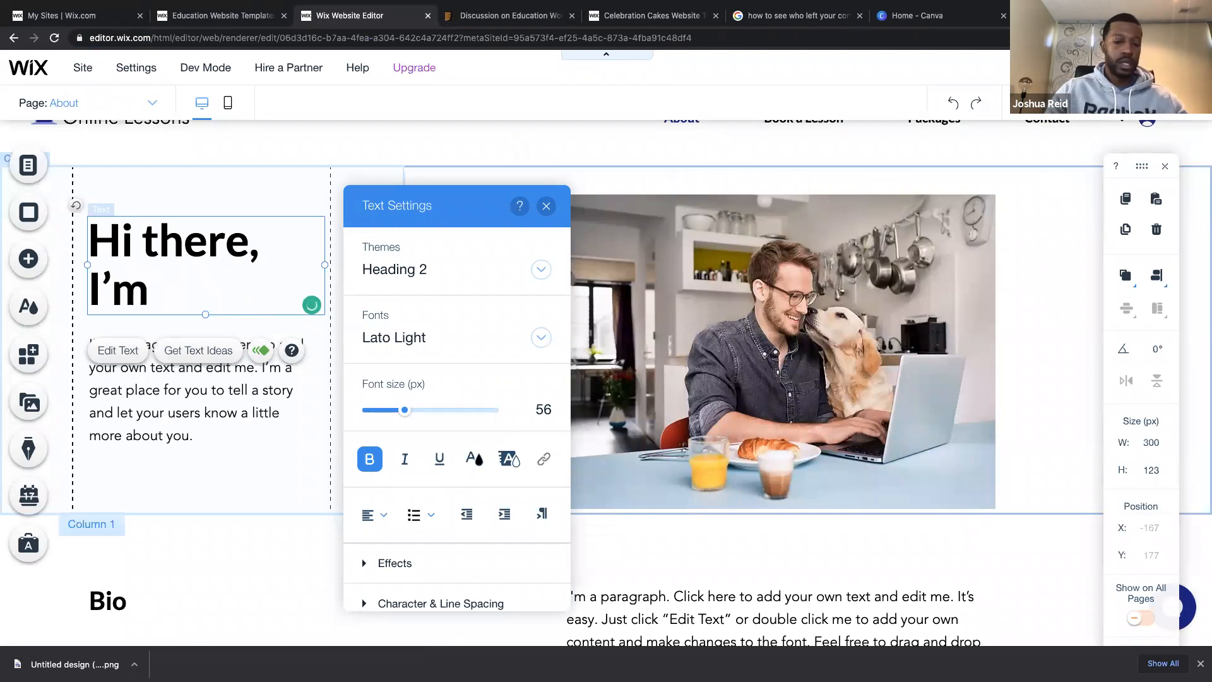
text(Bob!)
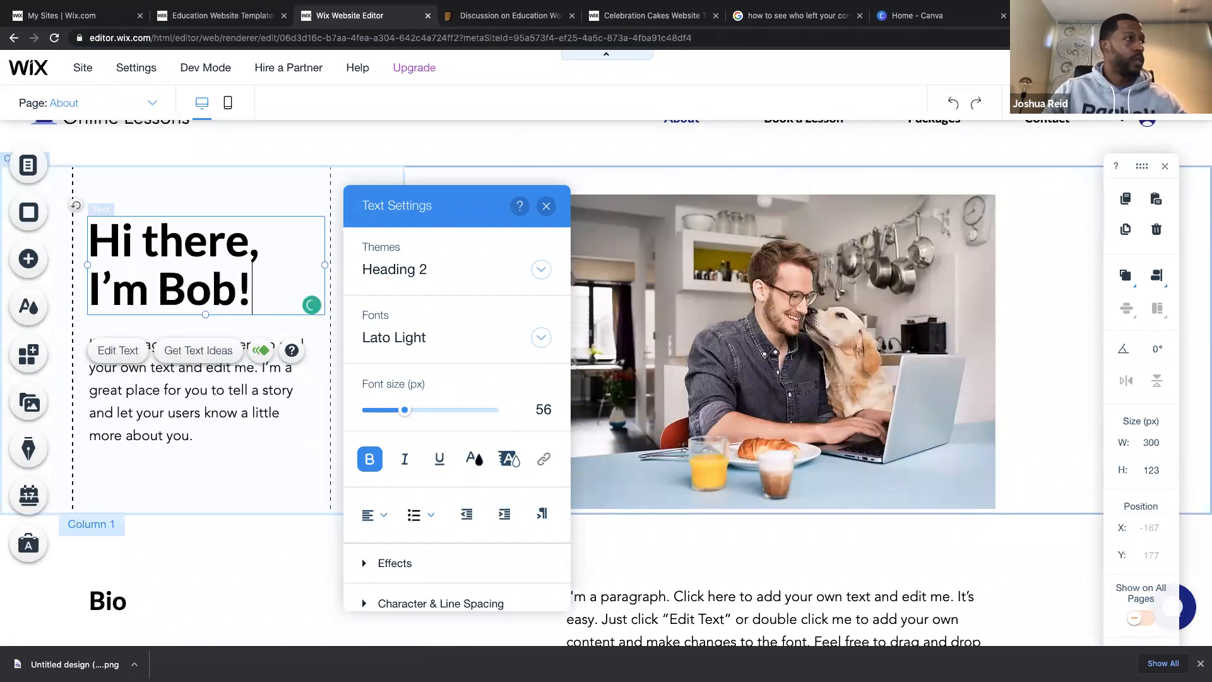
click(546, 209)
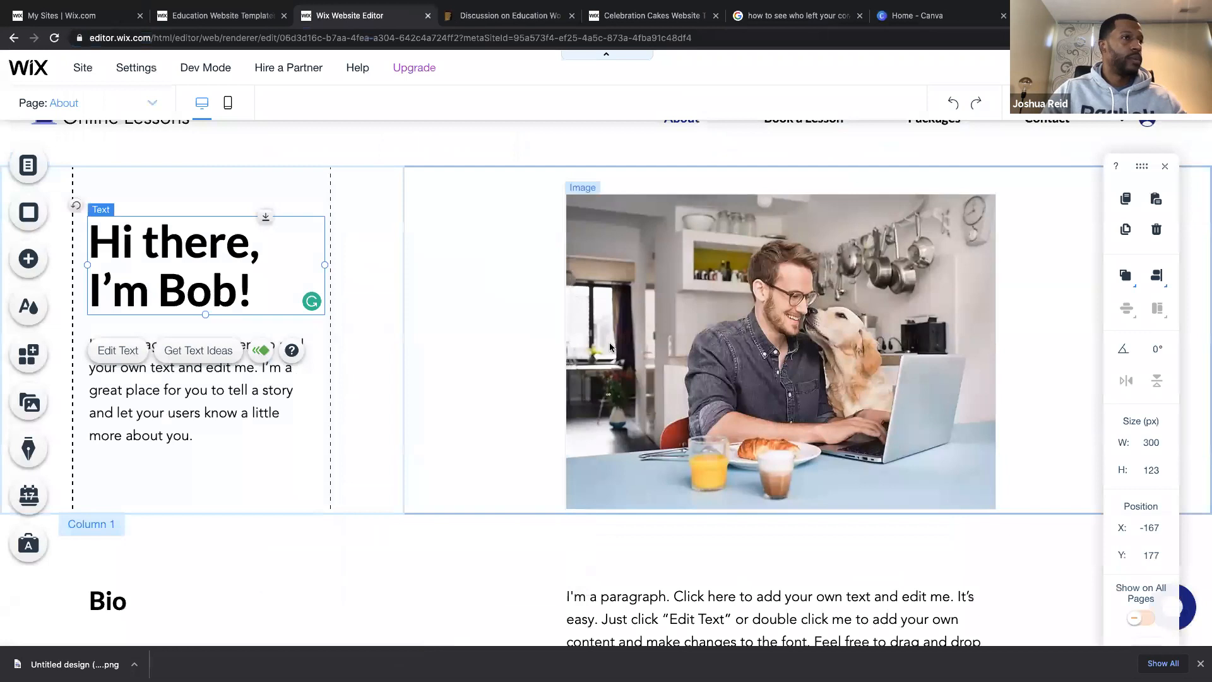
View the site files offered as replacements for the About page photo, and close the image chooser without choosing one.
scroll(608, 342, down, 1)
click(693, 277)
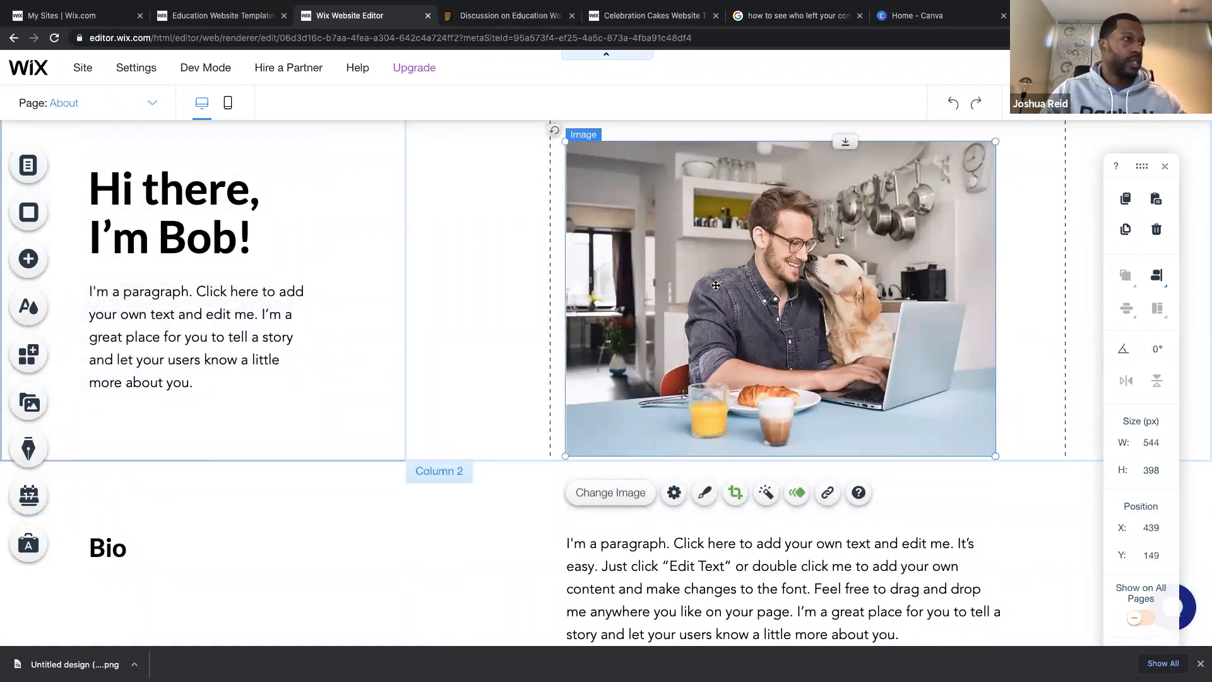
click(611, 492)
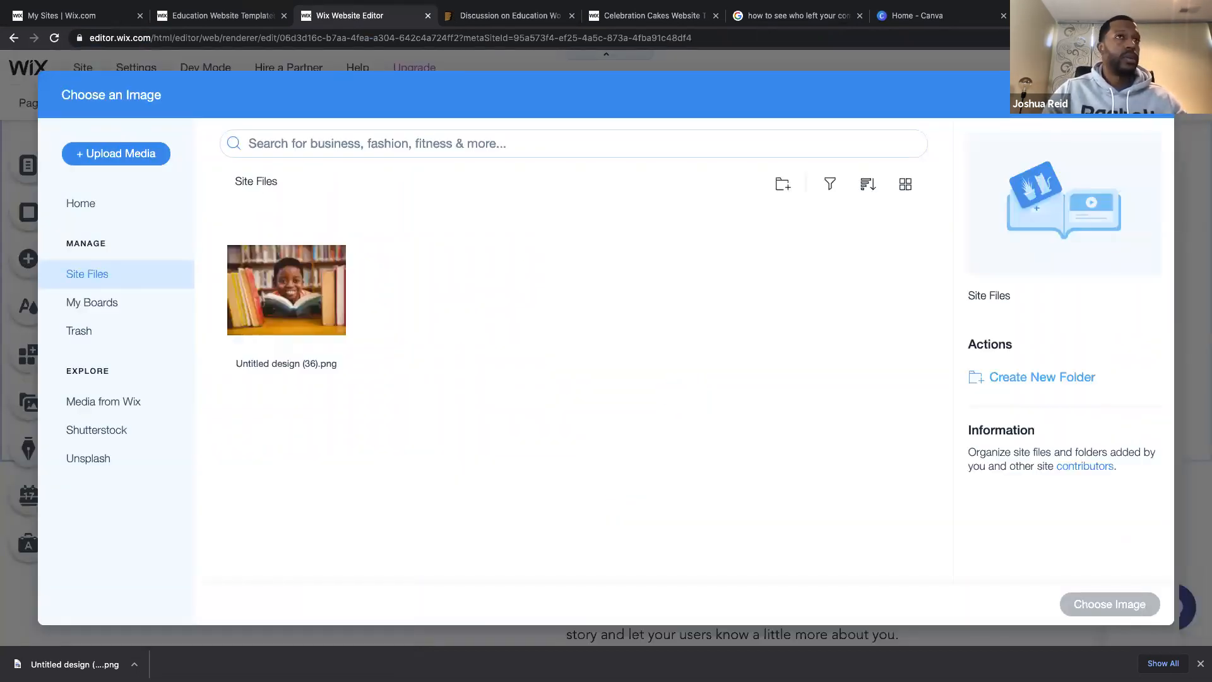
click(1150, 95)
Open the About page photo in Photo Studio from its image settings and view the Adjust and Crop & Resize tools.
scroll(846, 339, up, 2)
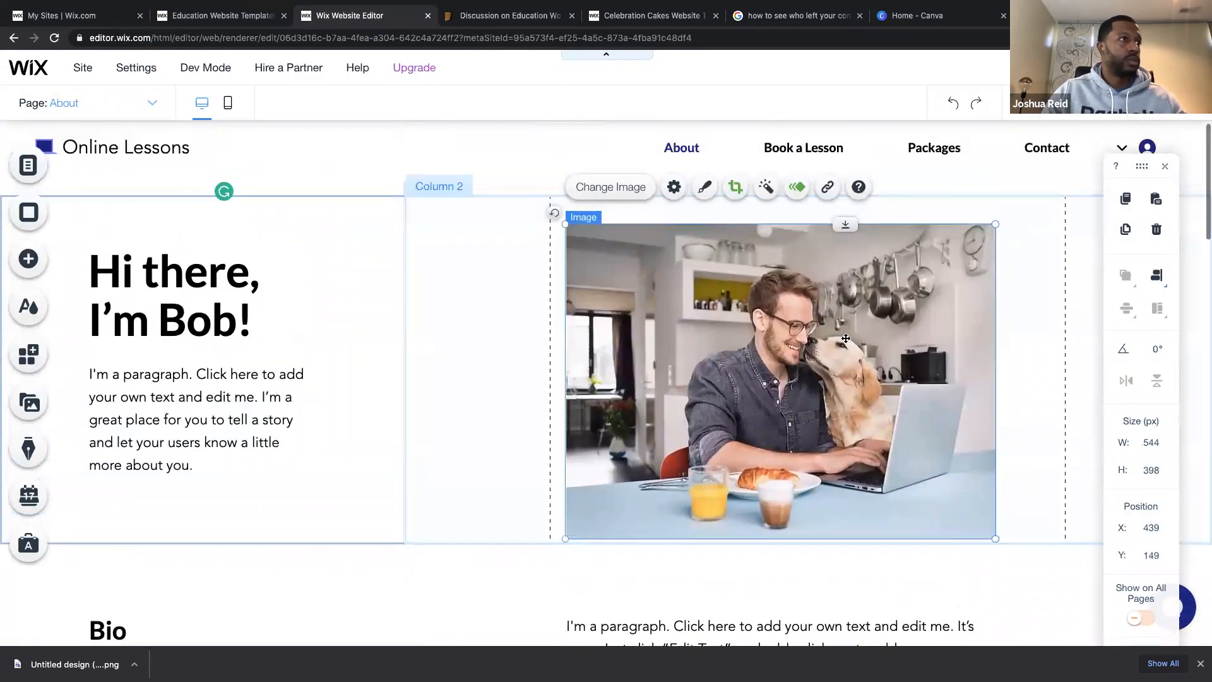
scroll(823, 363, up, 1)
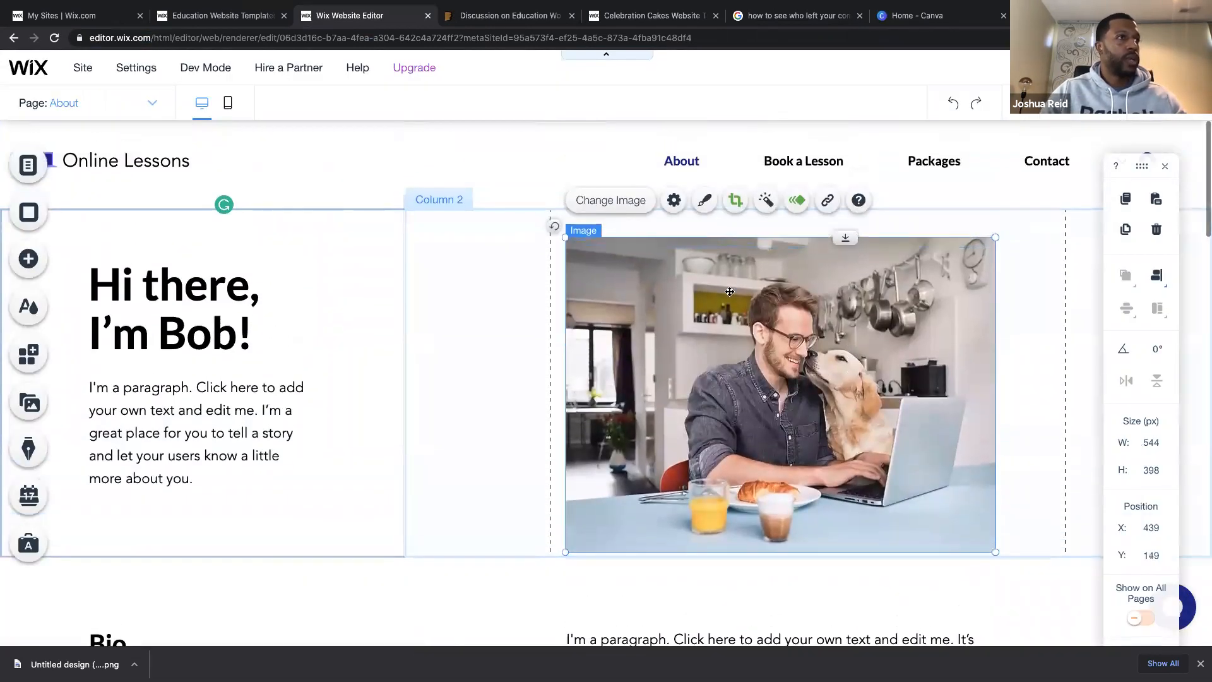
click(673, 202)
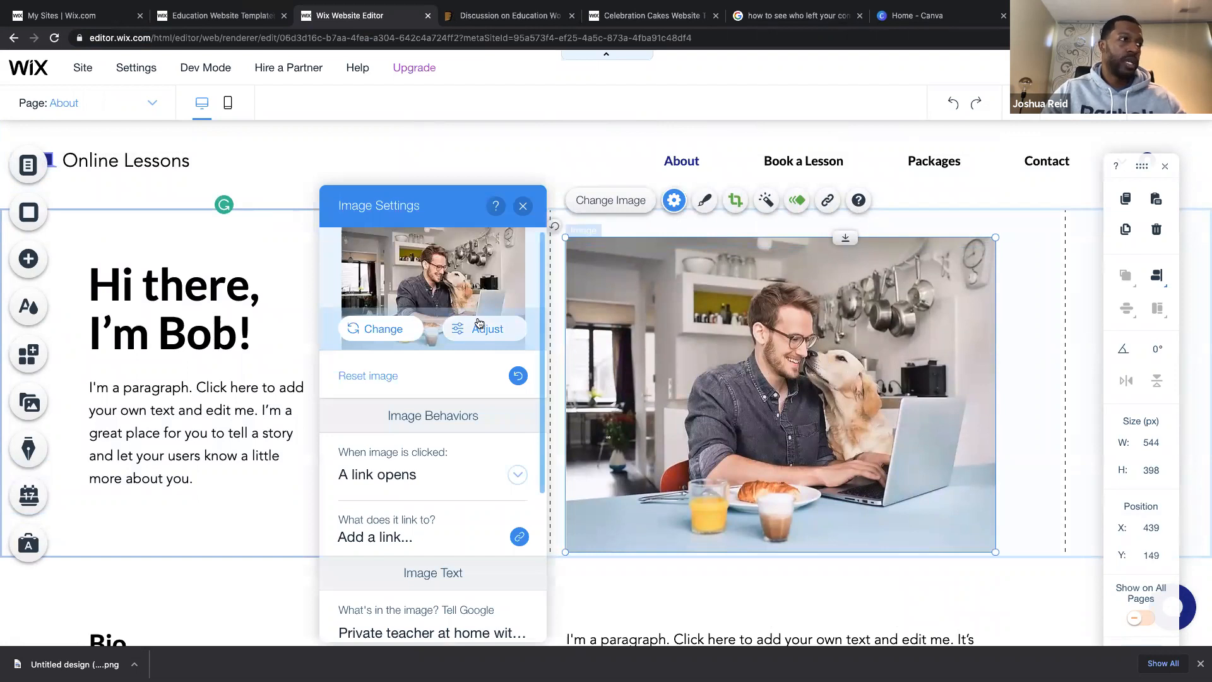
click(478, 325)
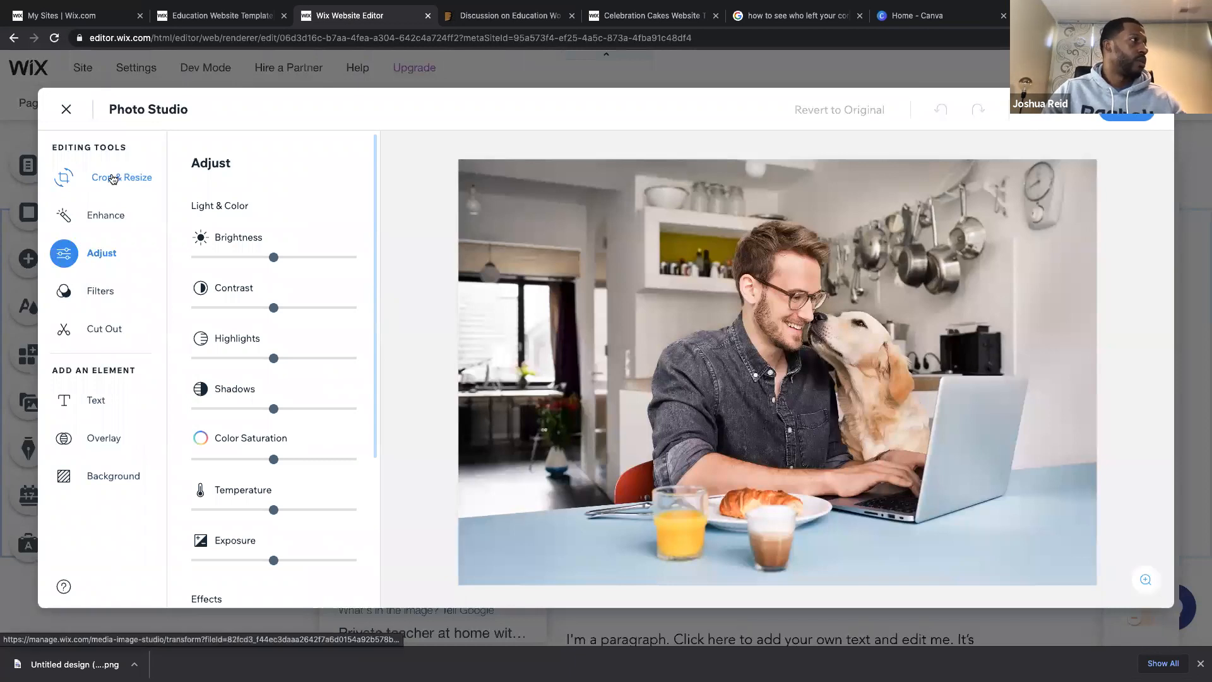
click(115, 175)
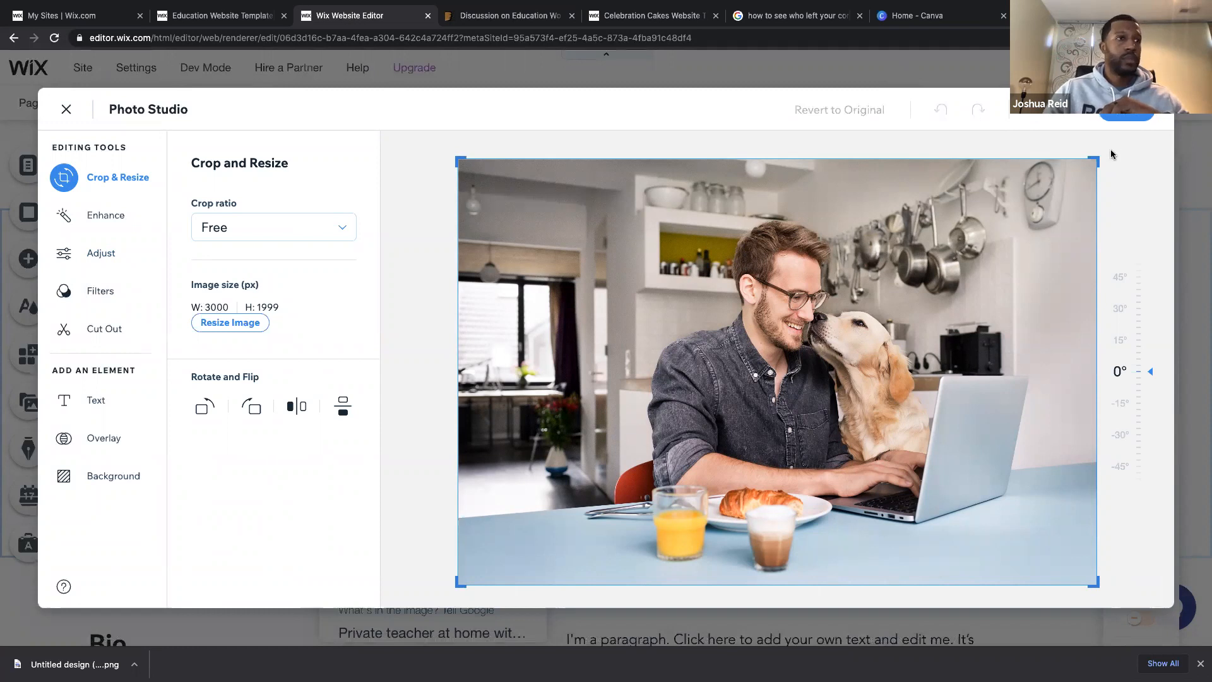
Switch to Canva's home page and dismiss the rewards pop-up.
click(1066, 16)
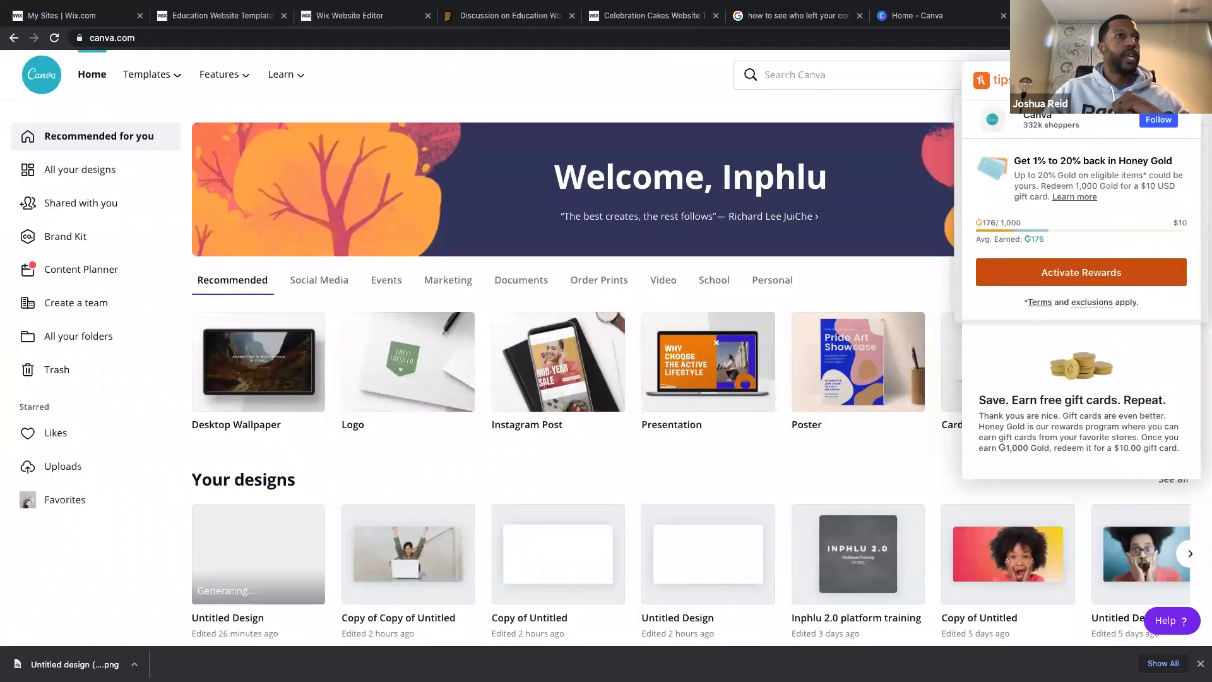
click(1186, 80)
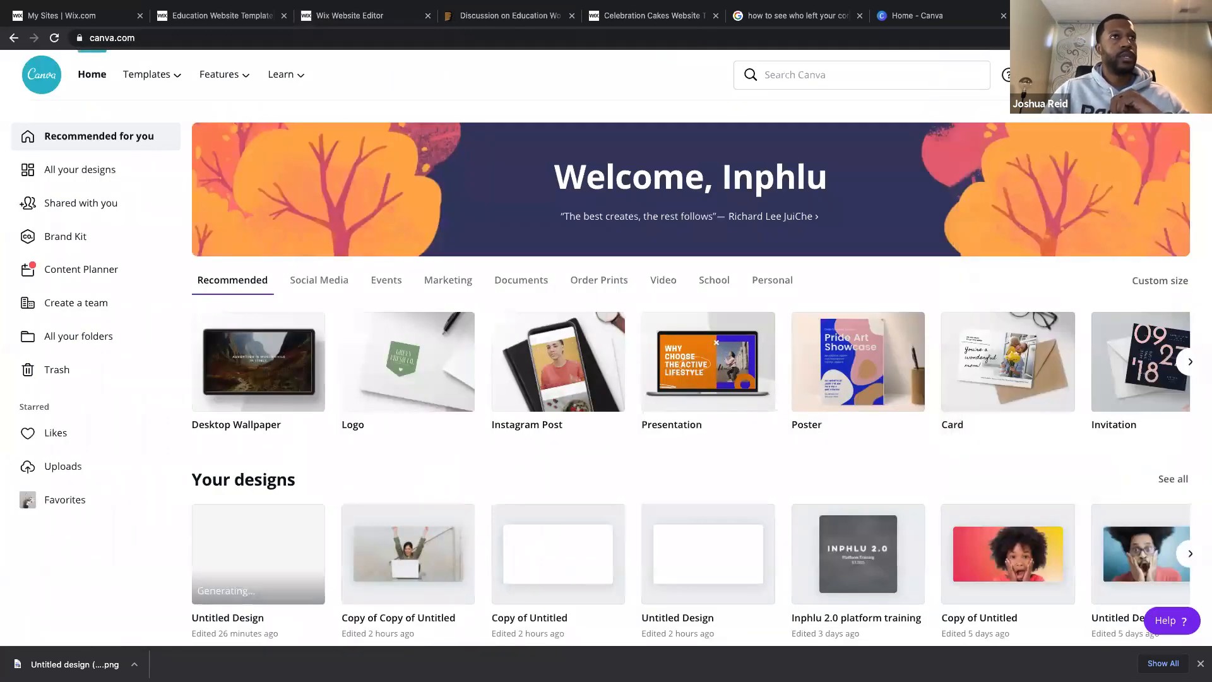
Check the About page photo's pixel size in Wix and create a custom-size Canva design of 3000 x 1999 px.
click(1160, 281)
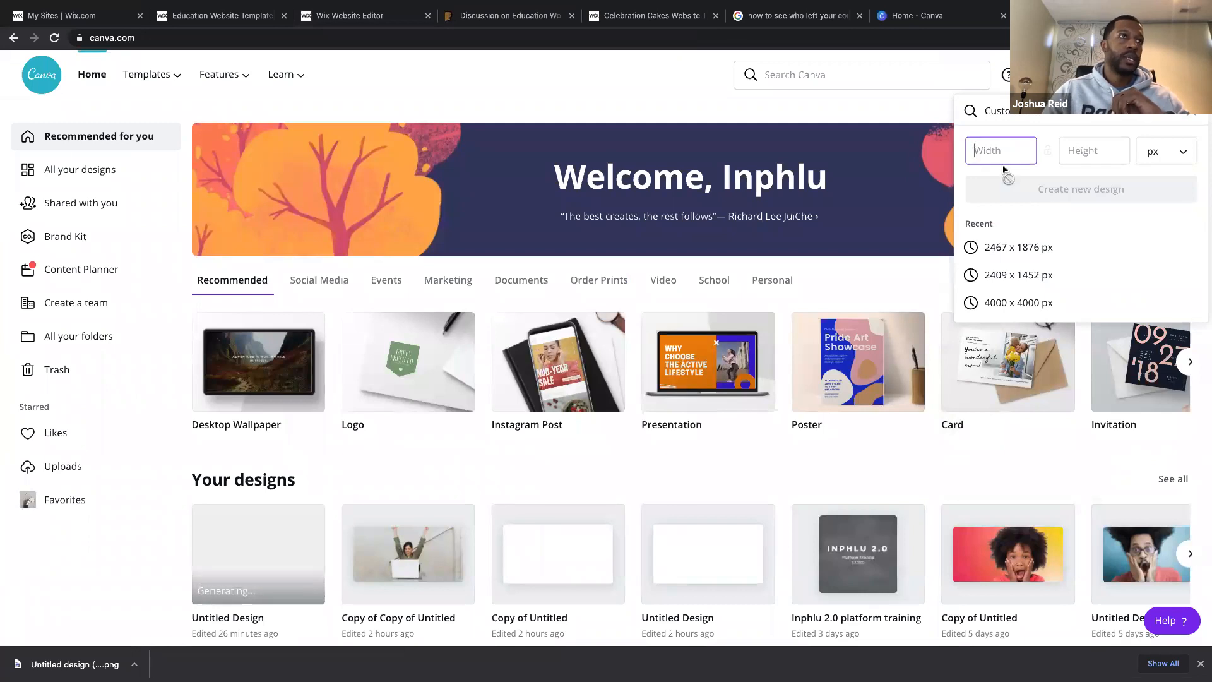
text(3000)
key(Tab)
text(1999)
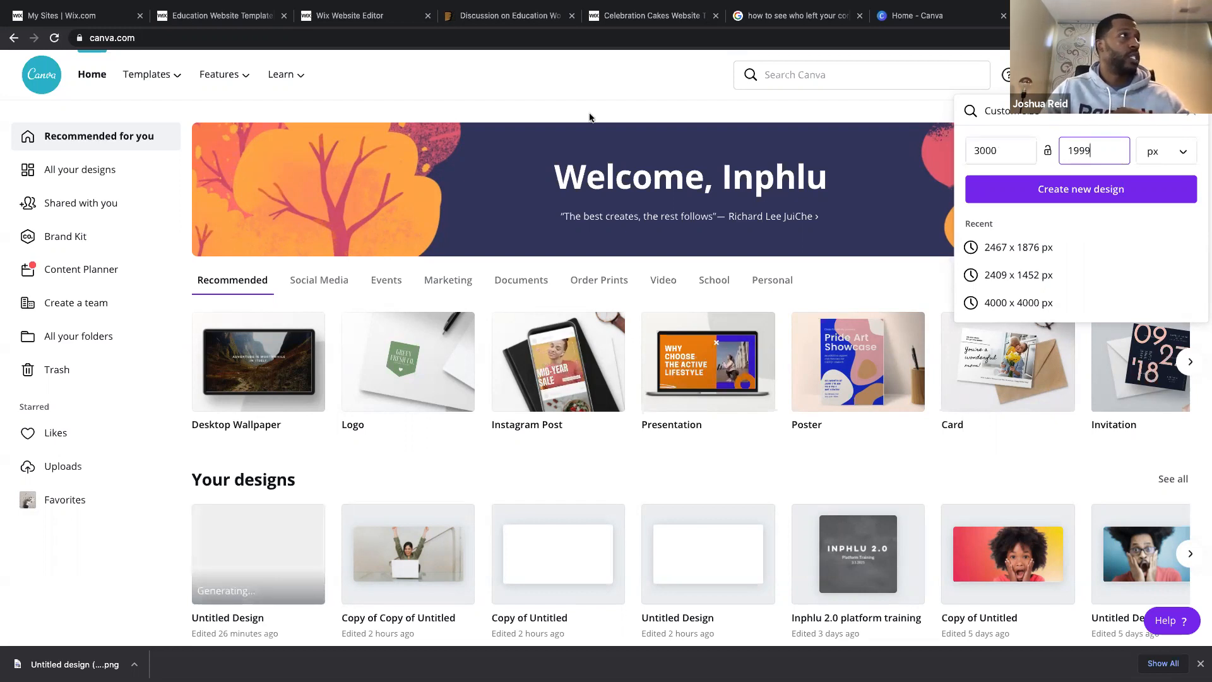
click(363, 20)
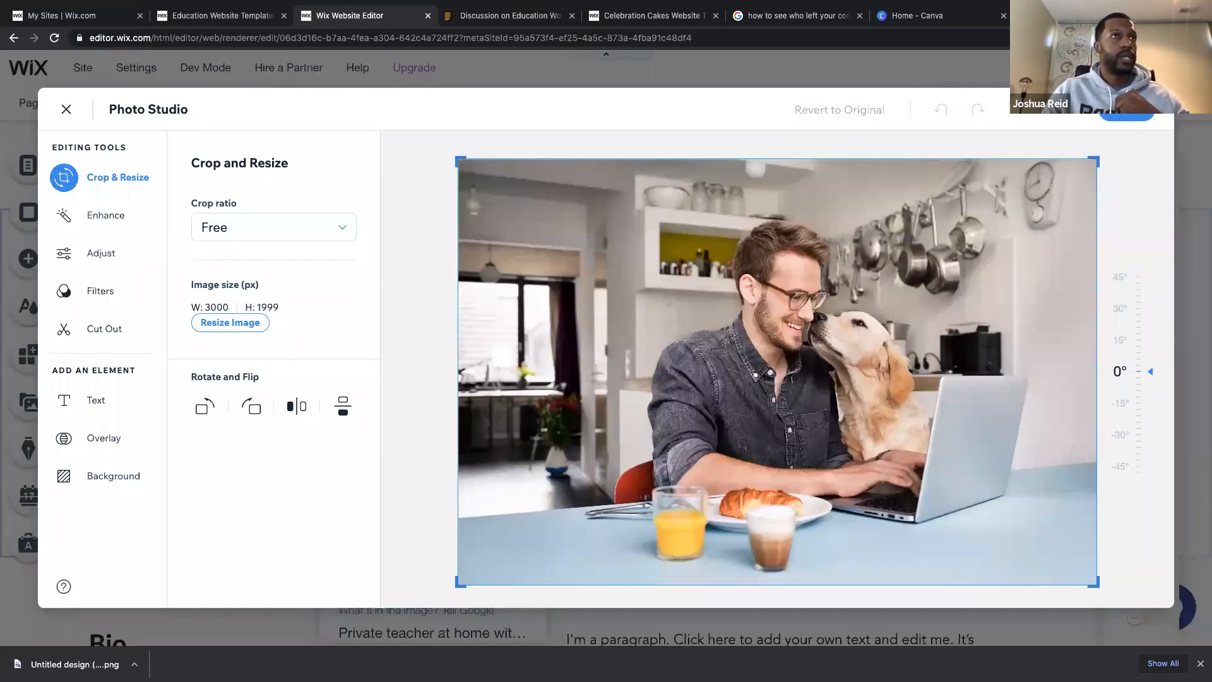
click(909, 15)
click(1071, 187)
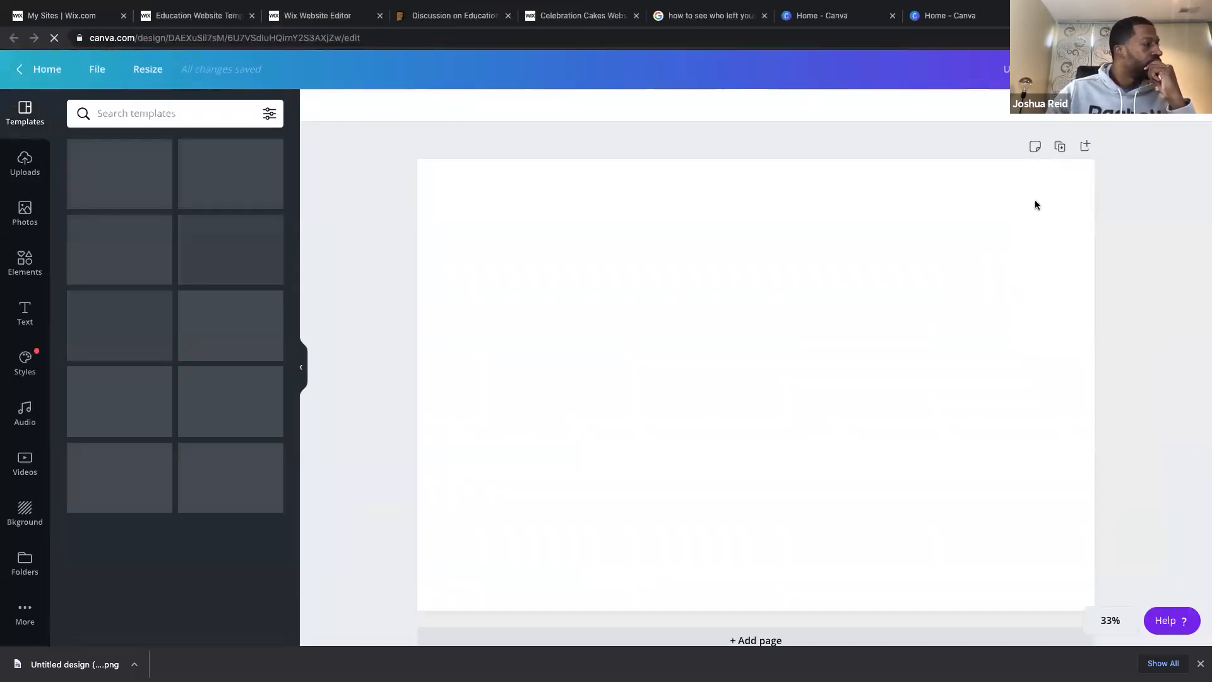
Search Canva's photos for "technology" and fill the blank page with the photo of a hand shaking a digital hand from a laptop.
click(24, 211)
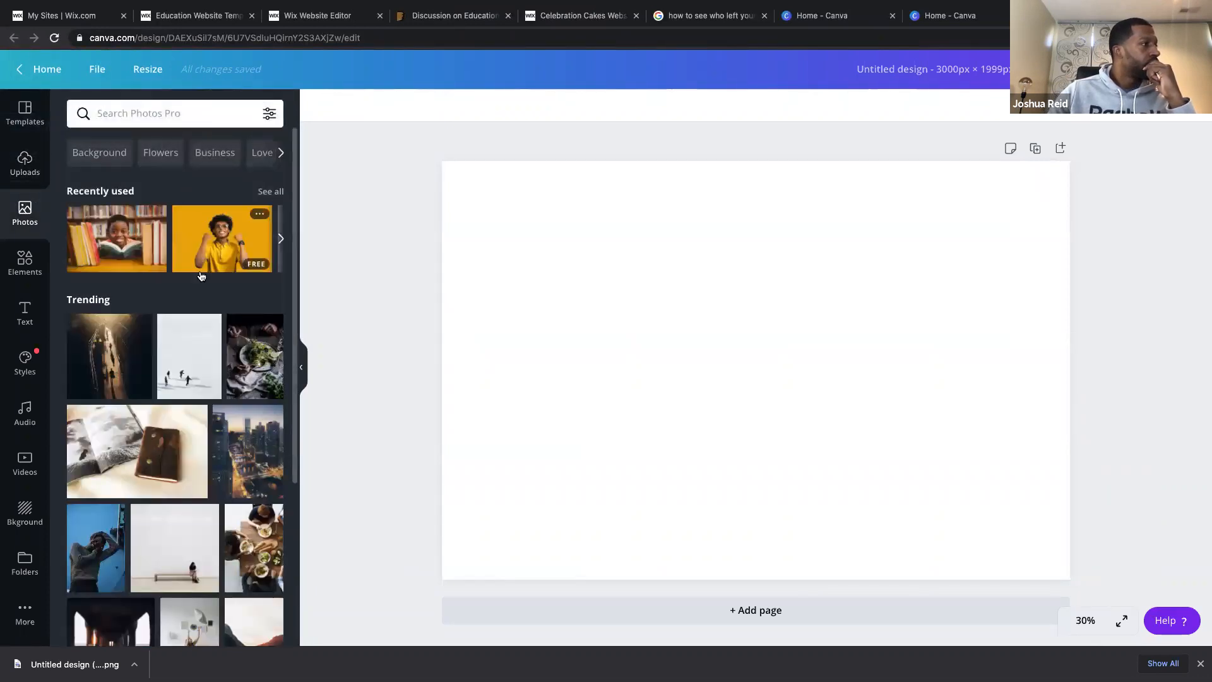
click(220, 113)
text(technology)
key(Return)
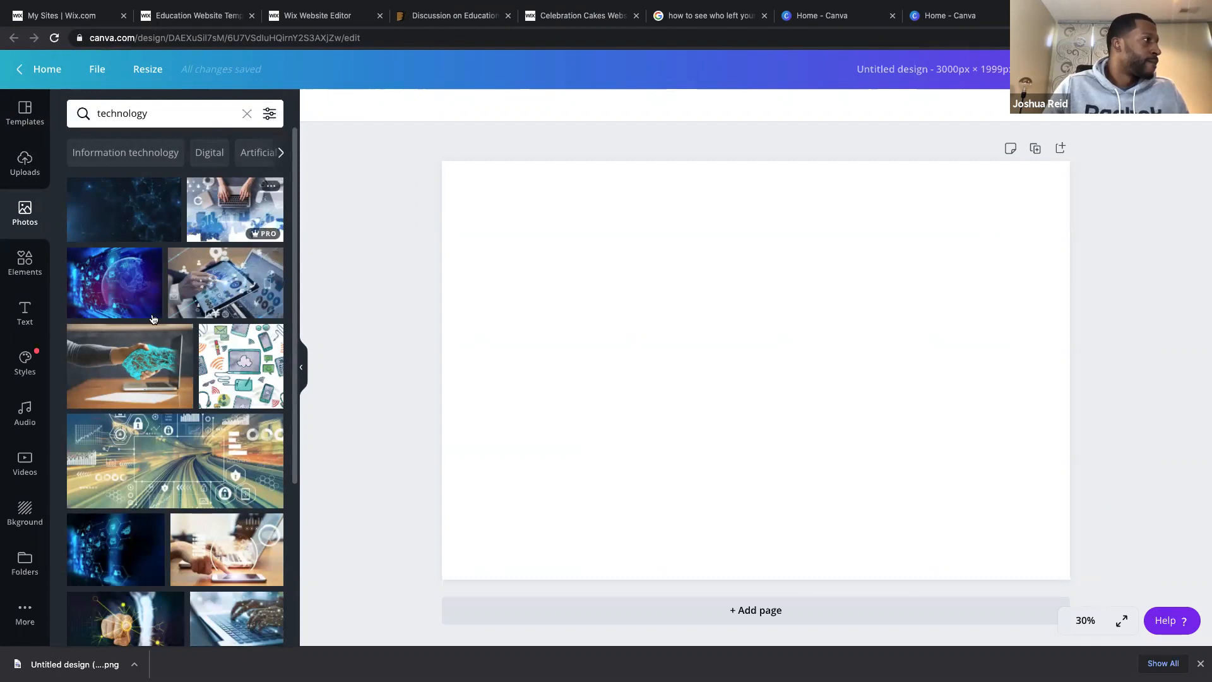
drag(132, 369, 806, 282)
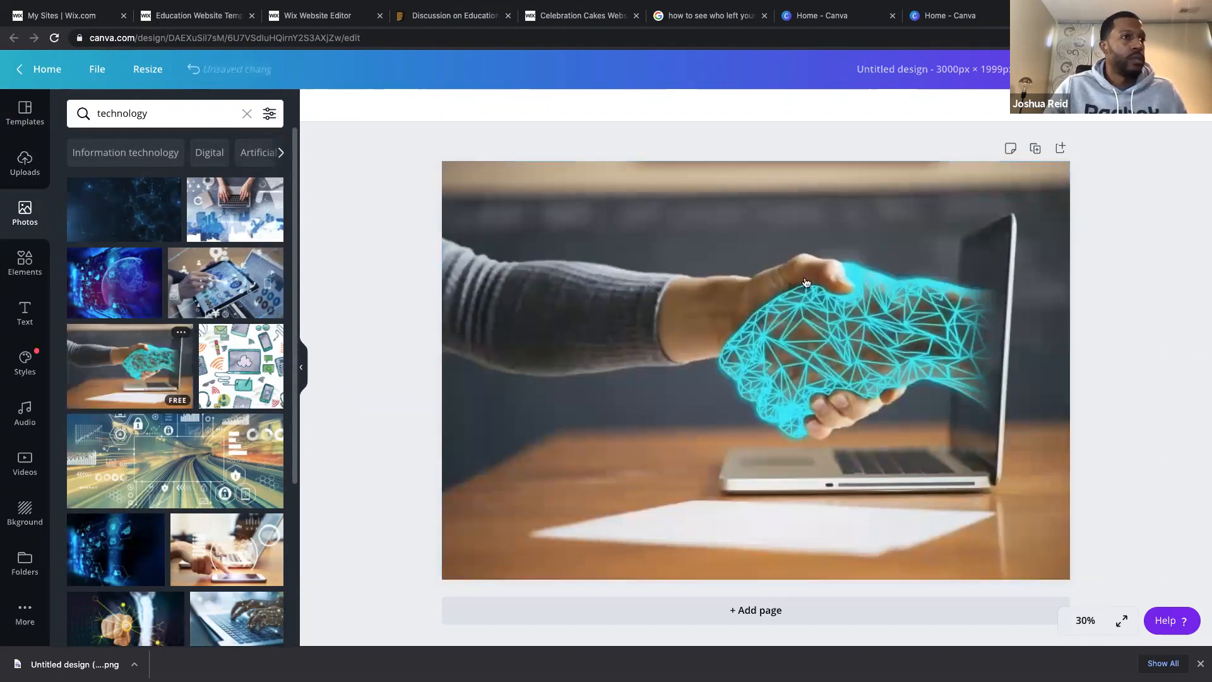
Download the handshake design as a PNG and dismiss the saved-design message.
click(1130, 69)
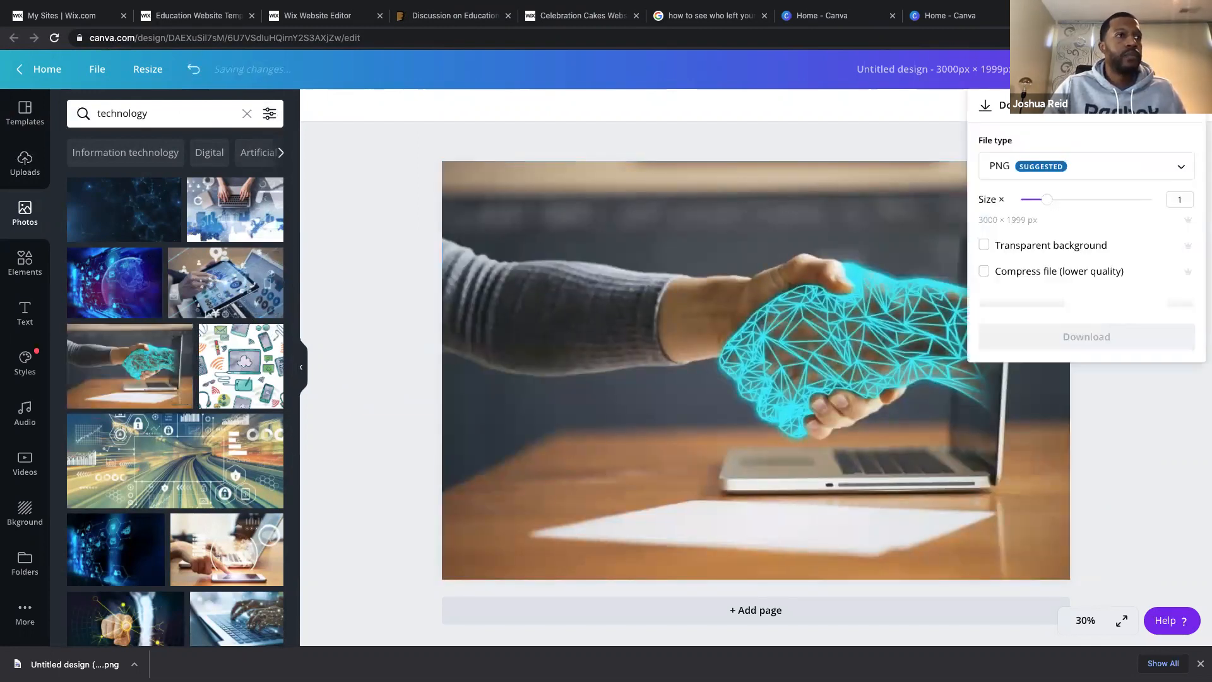
click(1038, 305)
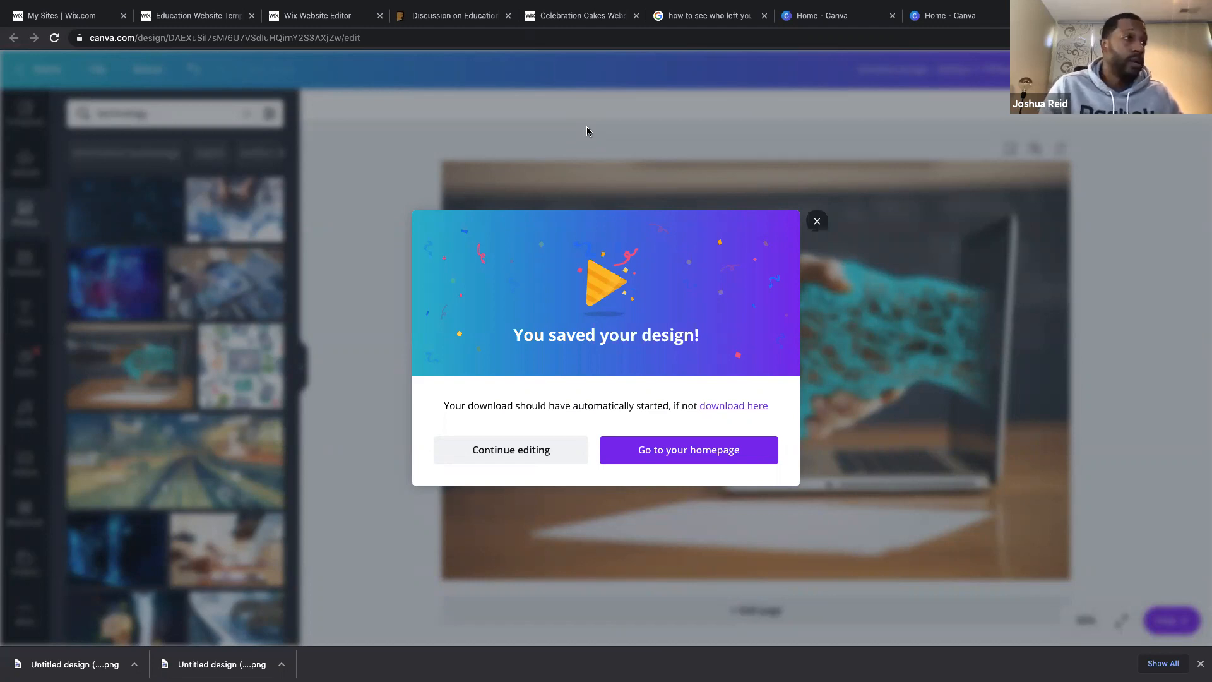
click(817, 222)
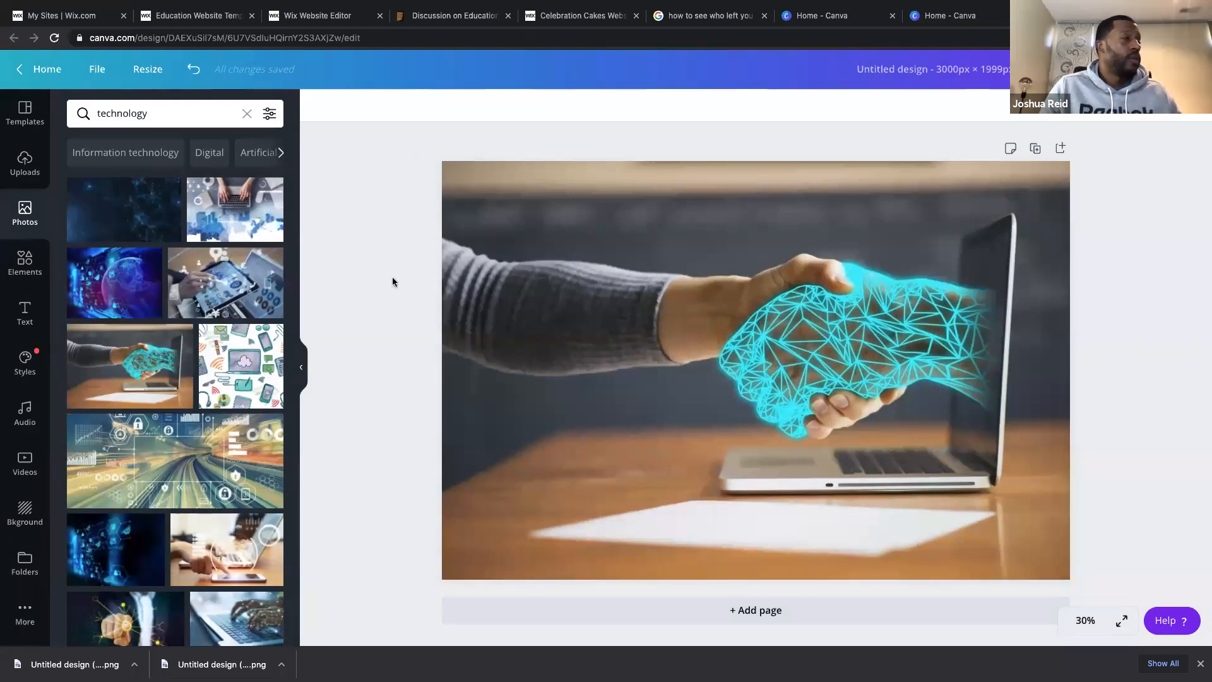
Switch to the Wix editor, leave Photo Studio, and replace the About page photo with an upload of Untitled design (37).png.
click(316, 17)
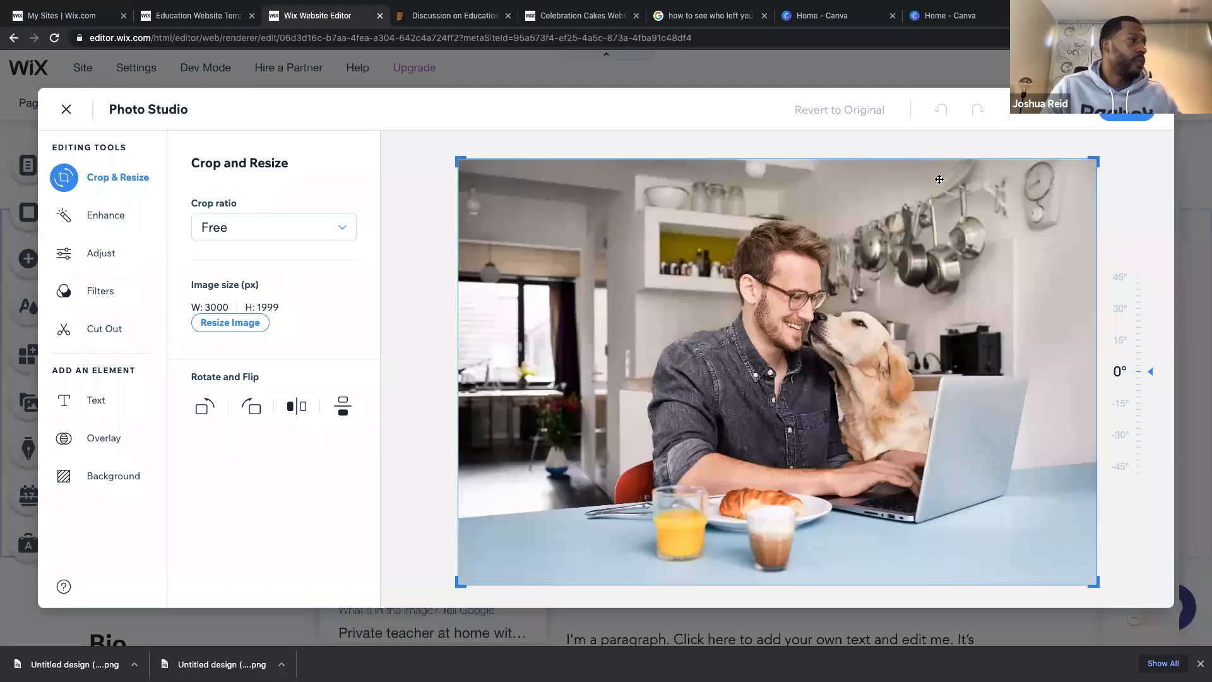
click(1123, 109)
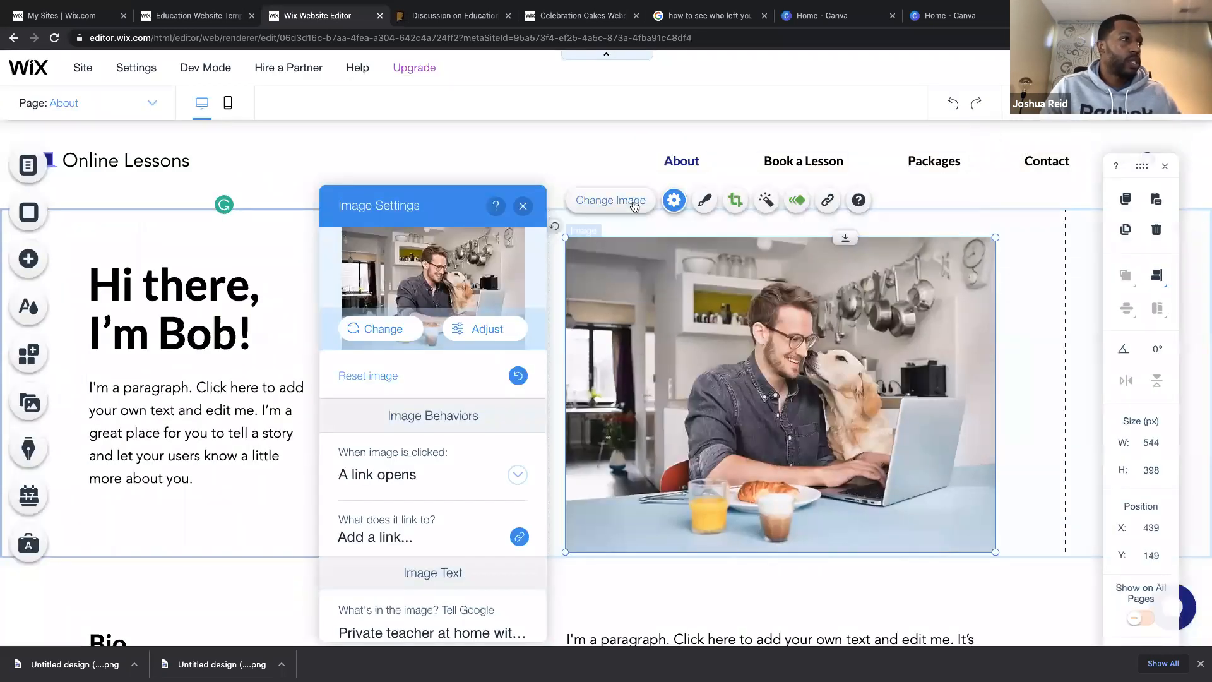
click(624, 200)
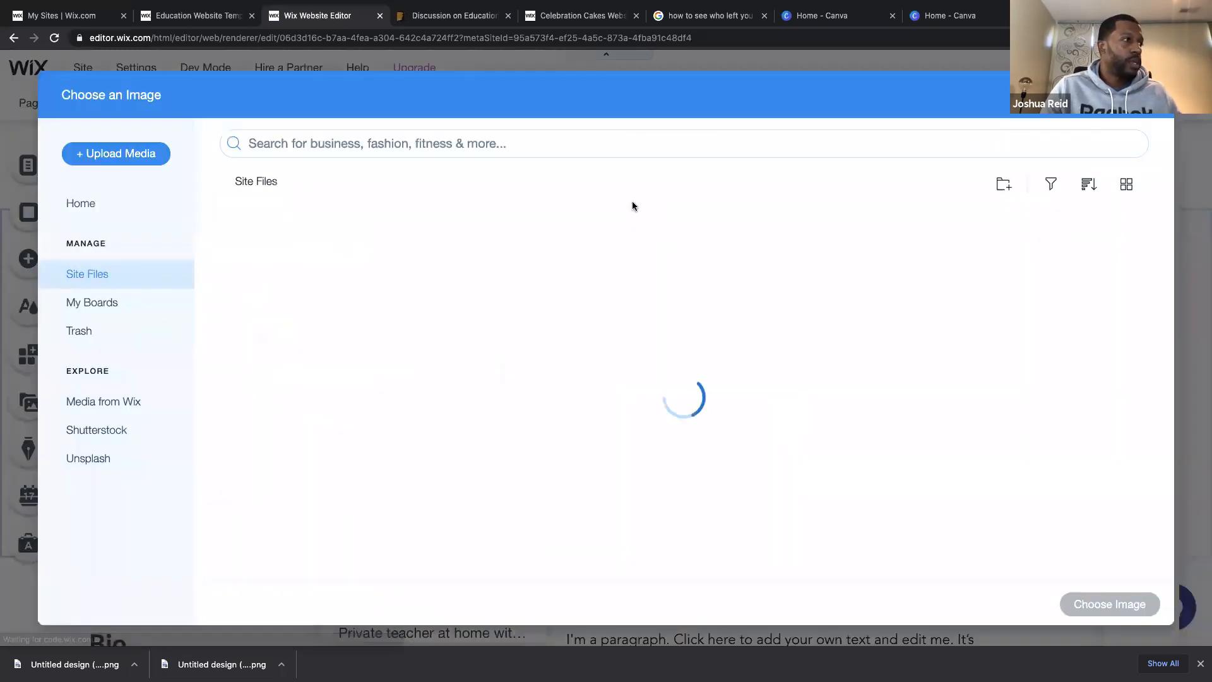
click(130, 159)
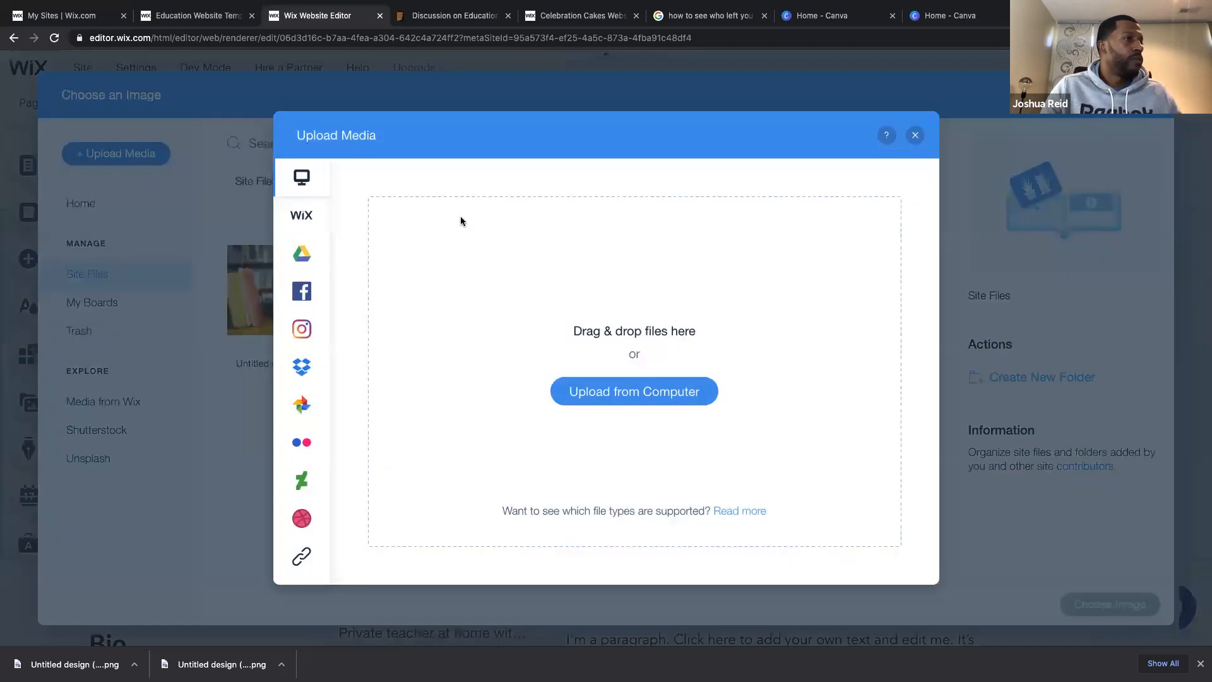
click(584, 393)
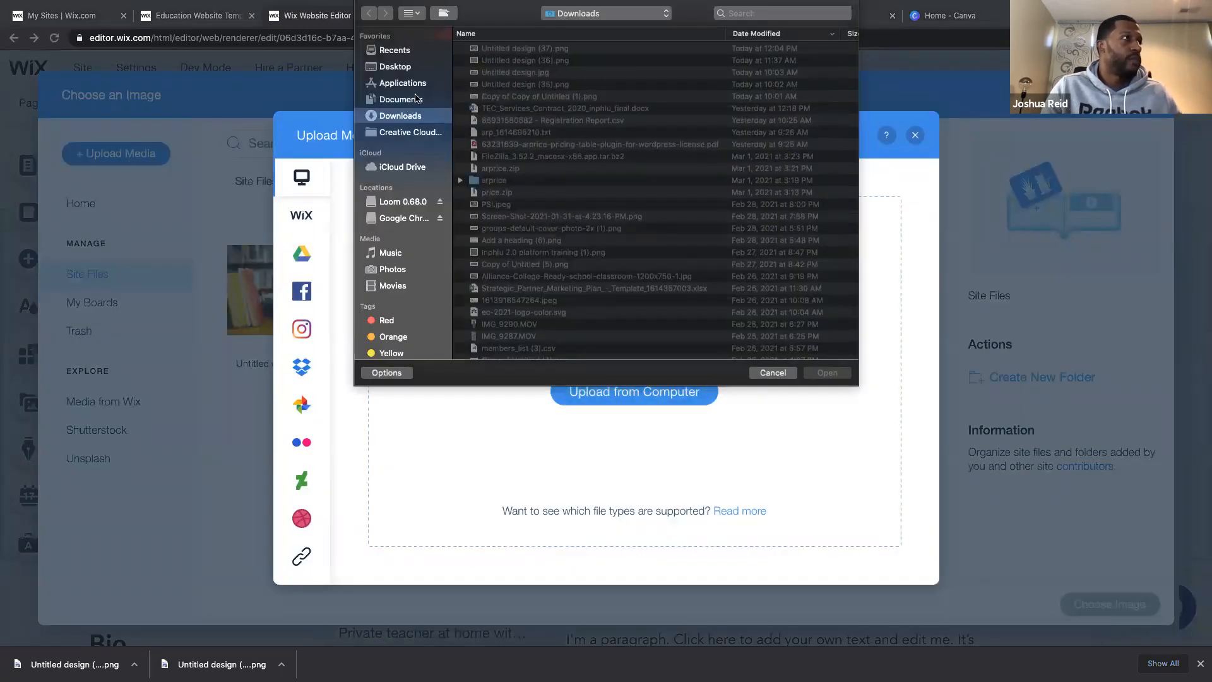
click(481, 50)
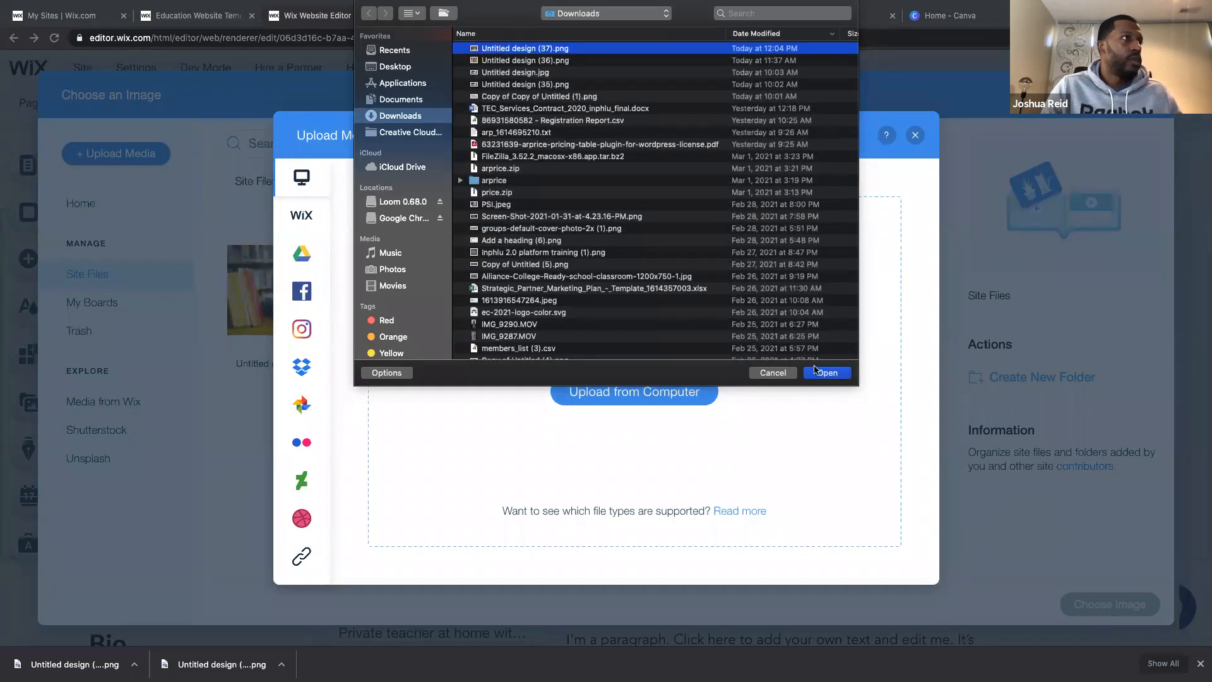
click(822, 373)
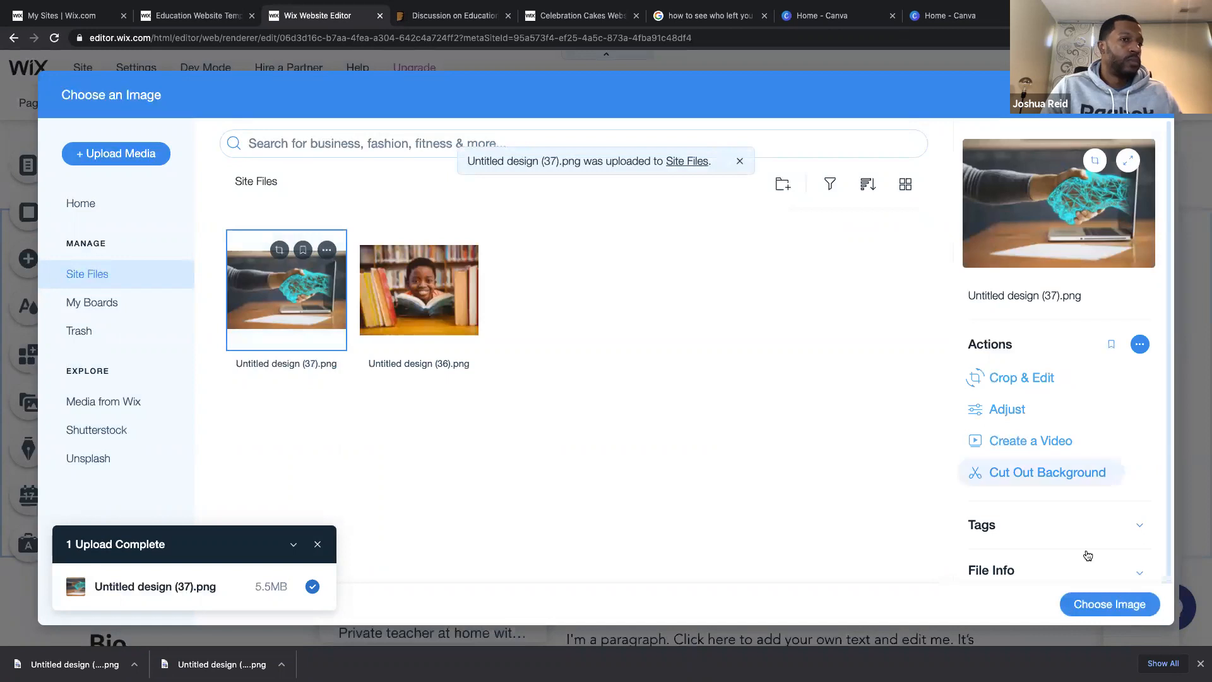
click(1107, 603)
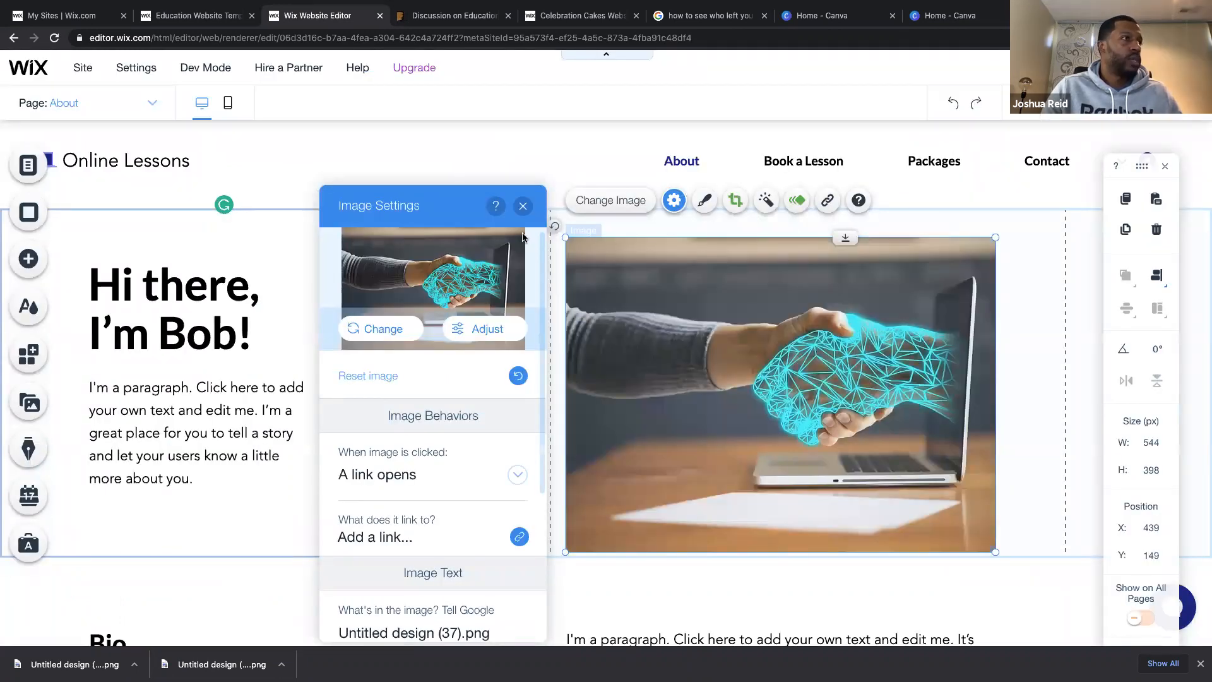
click(523, 207)
Reduce the height of the Bio section's second column to 507 px.
scroll(592, 378, down, 6)
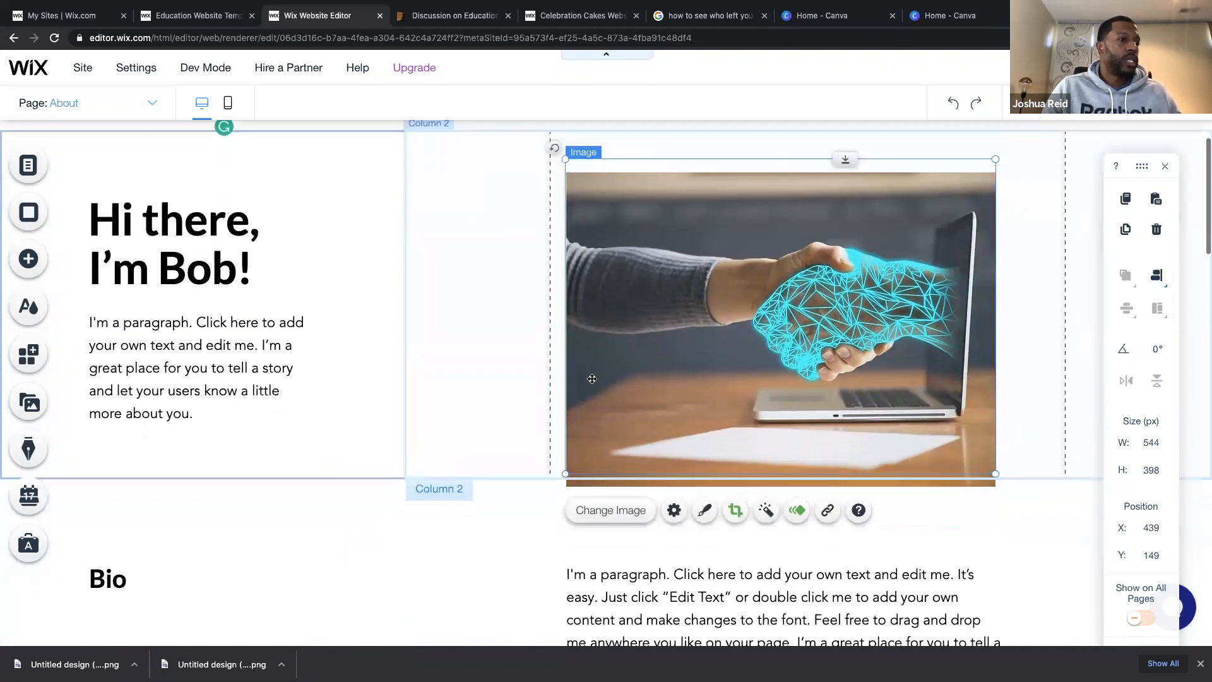
scroll(595, 389, down, 2)
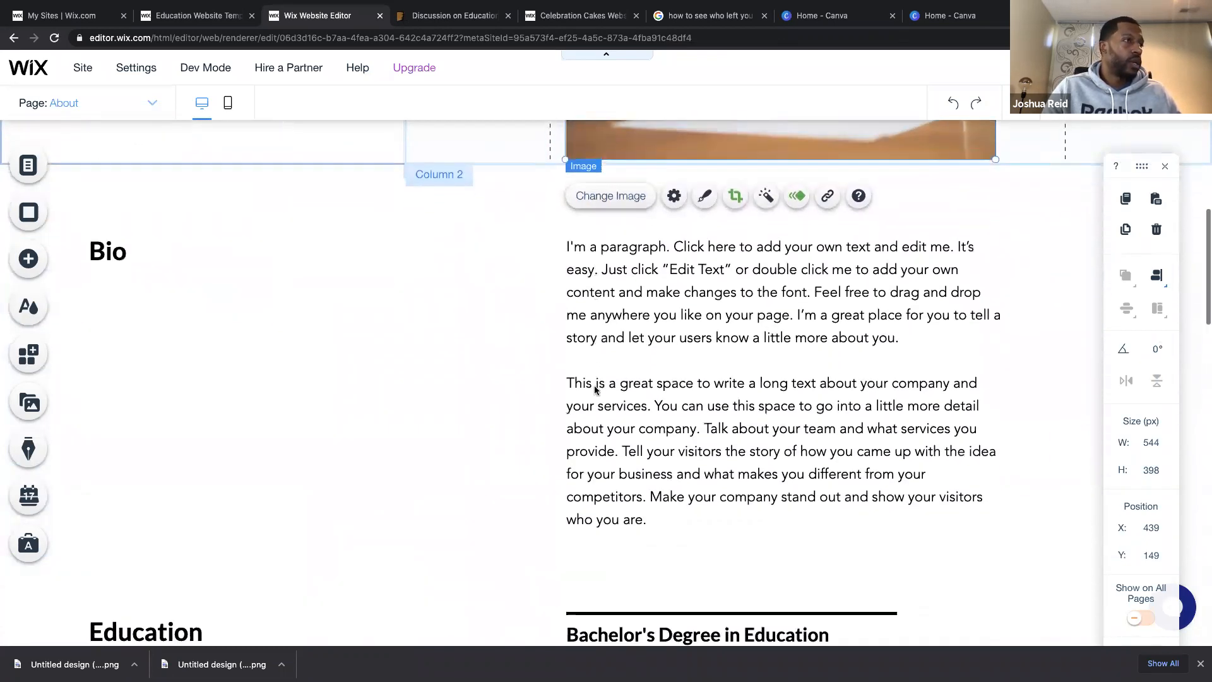
click(121, 237)
click(651, 285)
scroll(654, 286, down, 5)
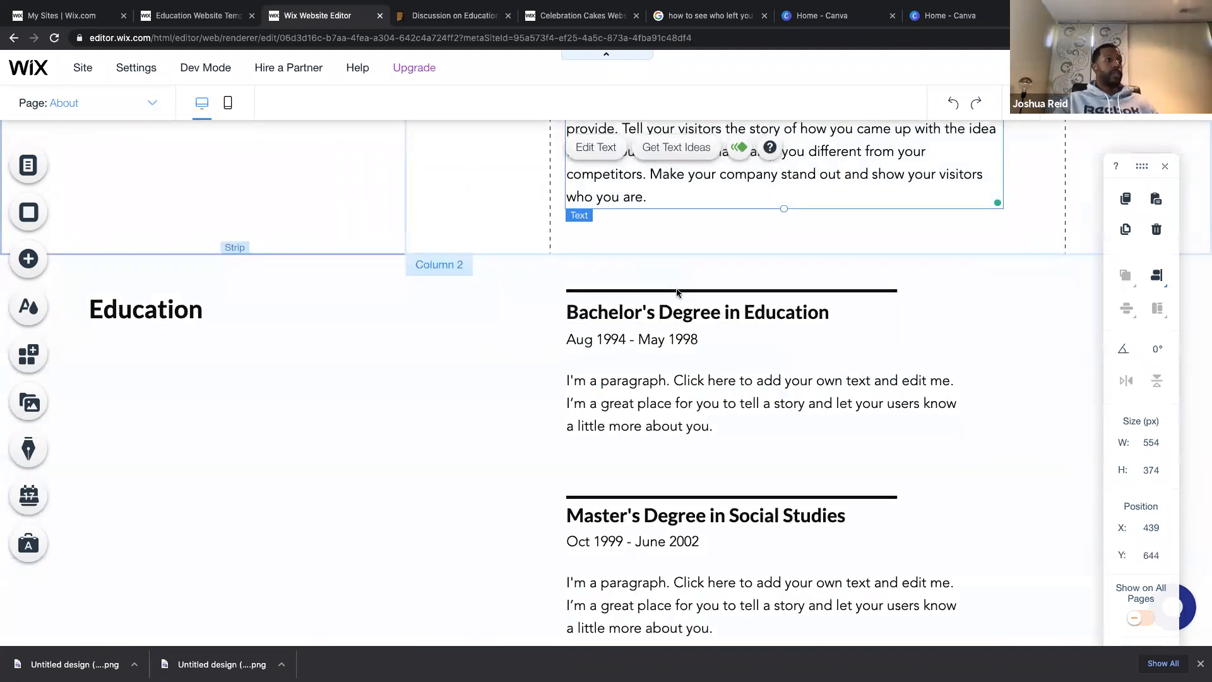
click(450, 266)
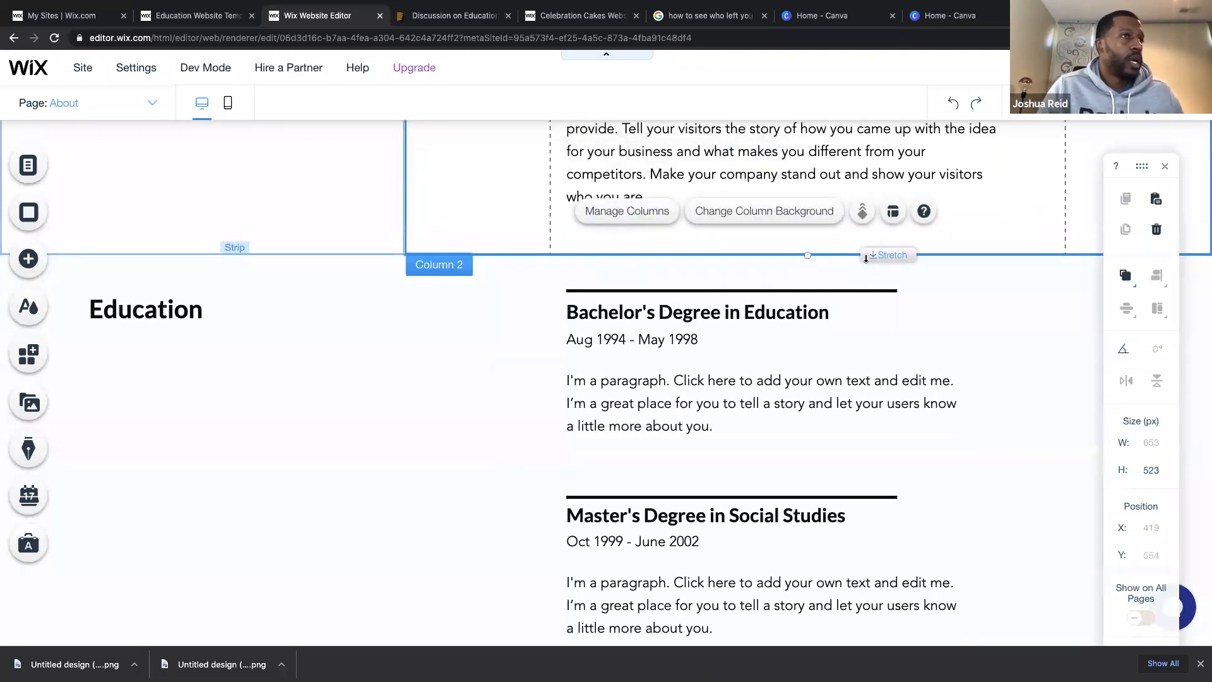
mouse_move(868, 255)
mouse_down()
mouse_move(875, 376)
mouse_move(857, 242)
mouse_up()
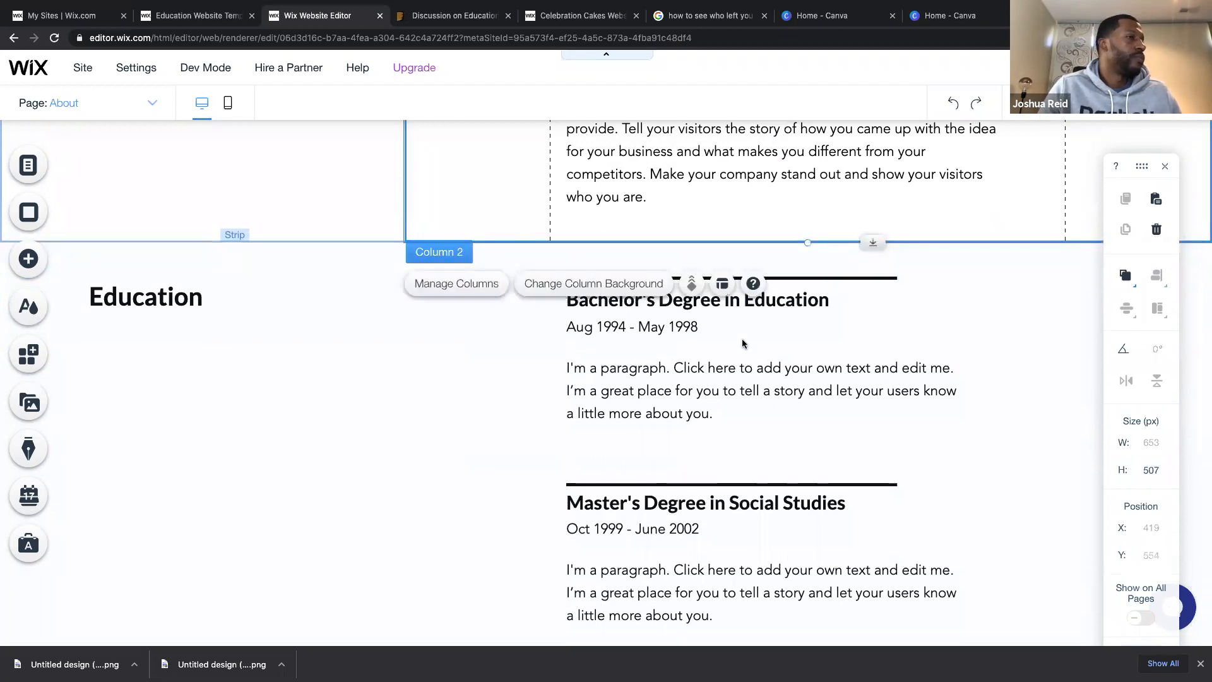
View the upload and image collection options for adding an image to the About page.
click(29, 260)
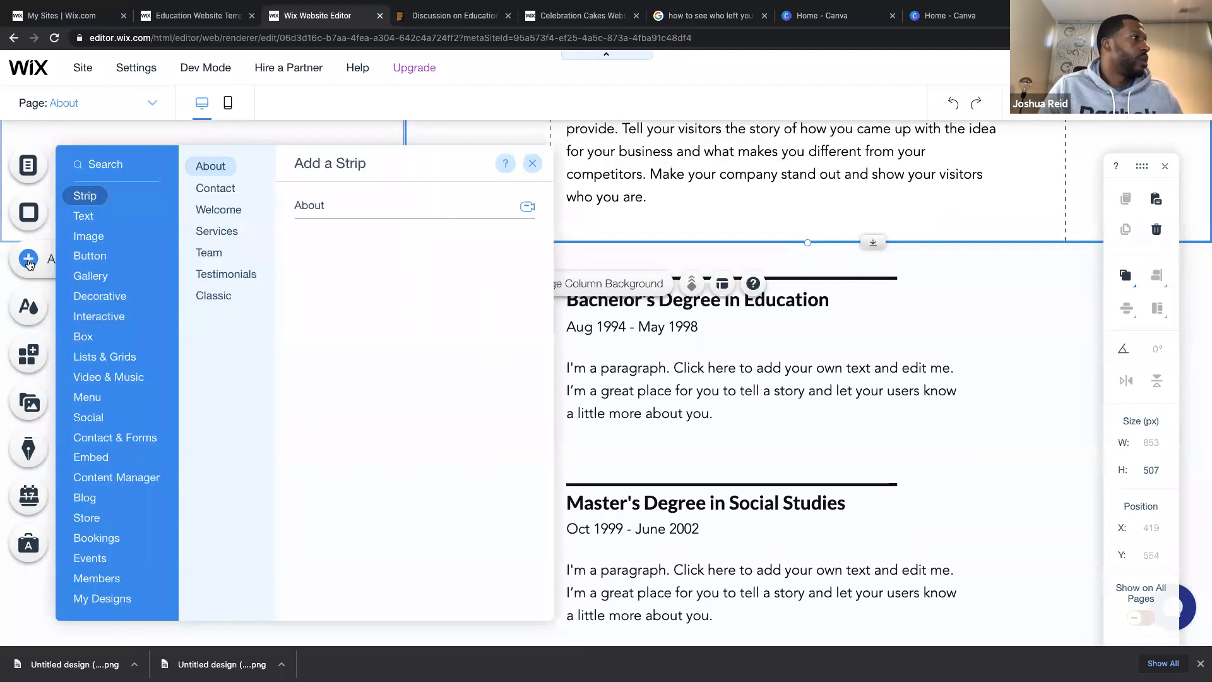
mouse_move(91, 239)
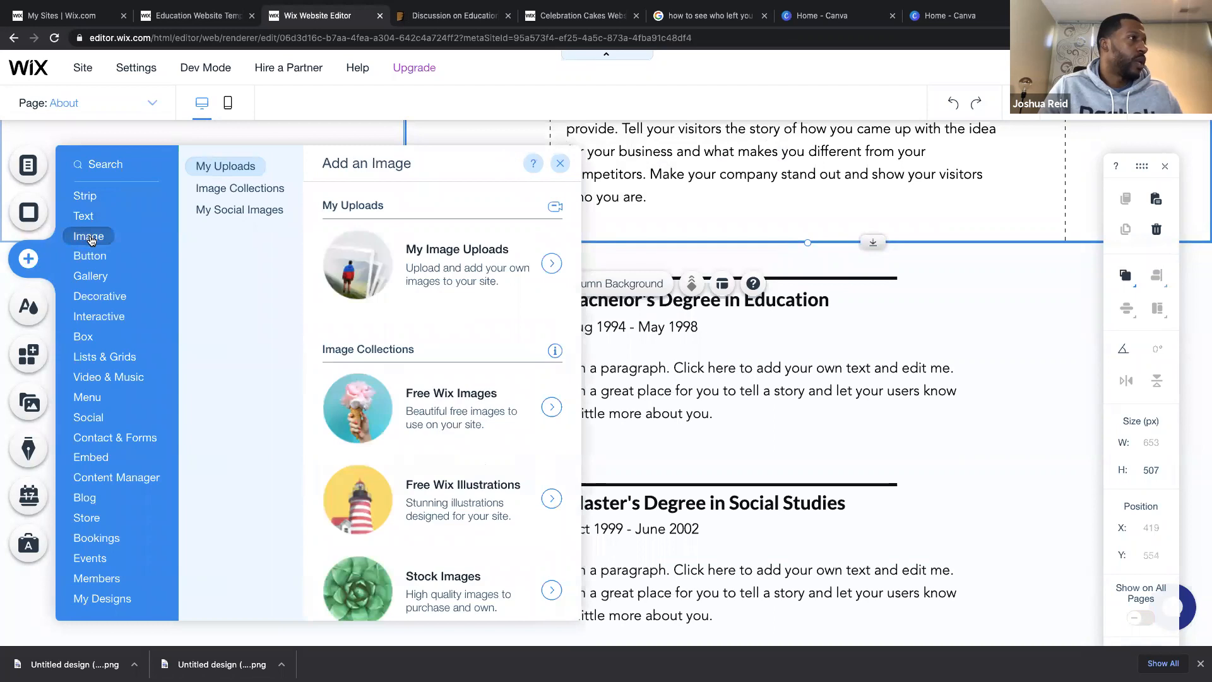
click(804, 348)
scroll(805, 348, up, 5)
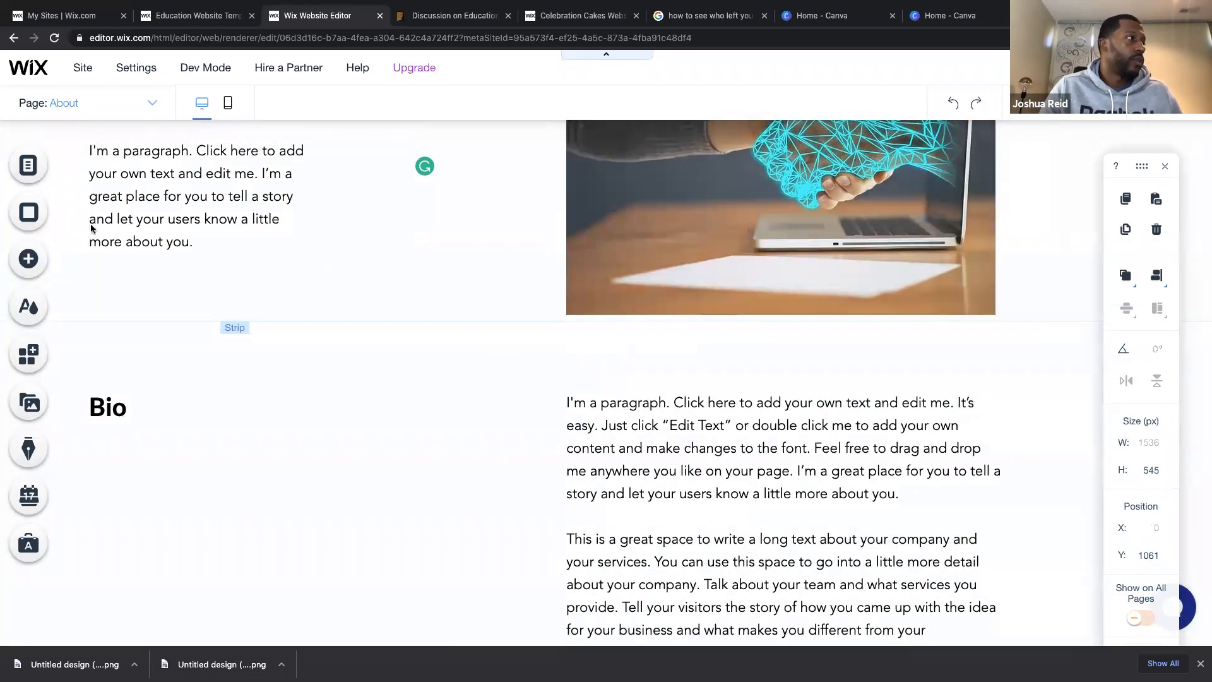
click(25, 259)
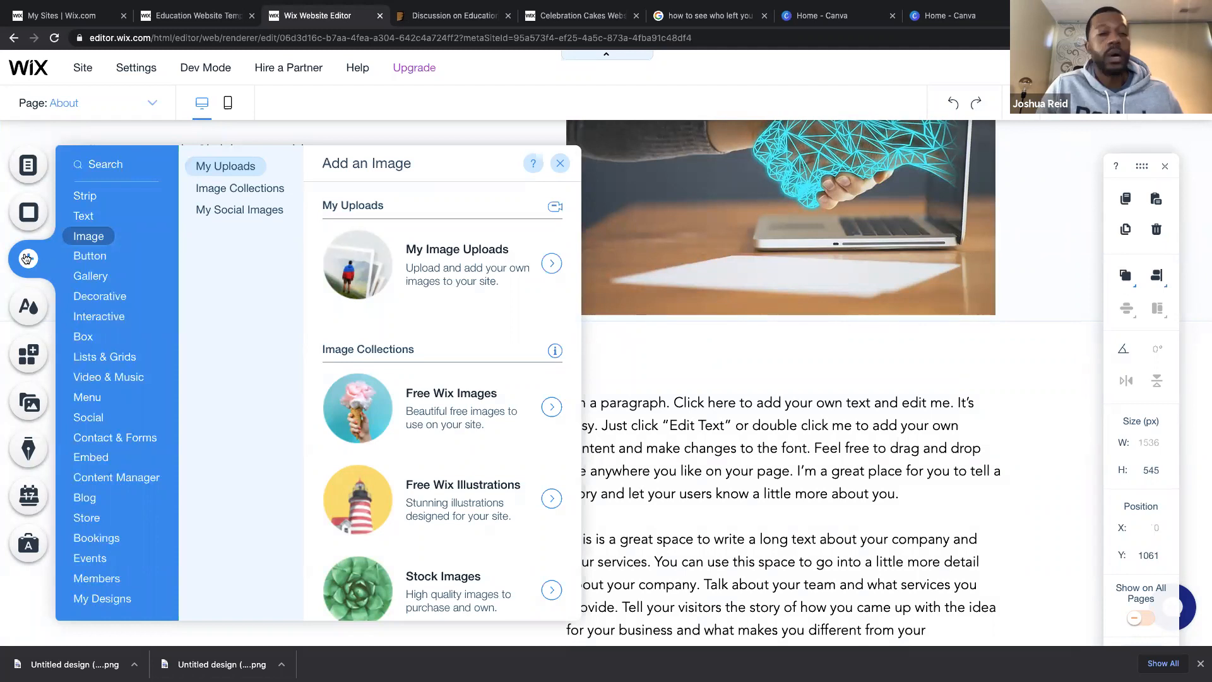
click(727, 365)
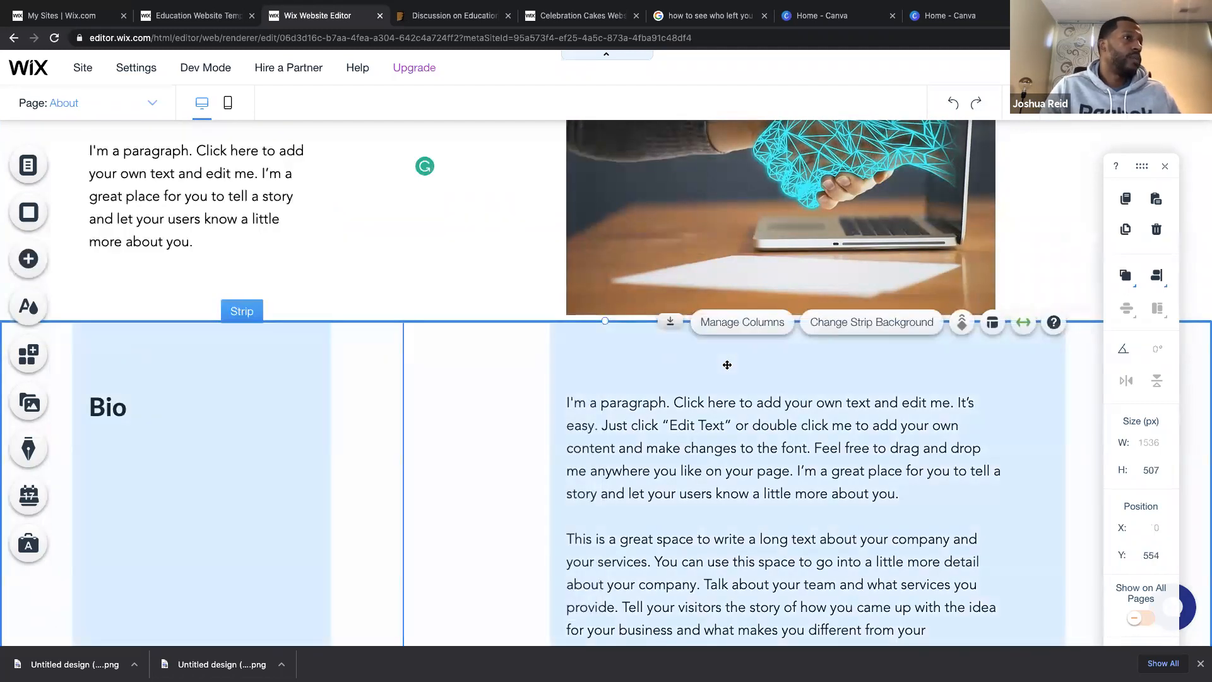
scroll(726, 364, up, 4)
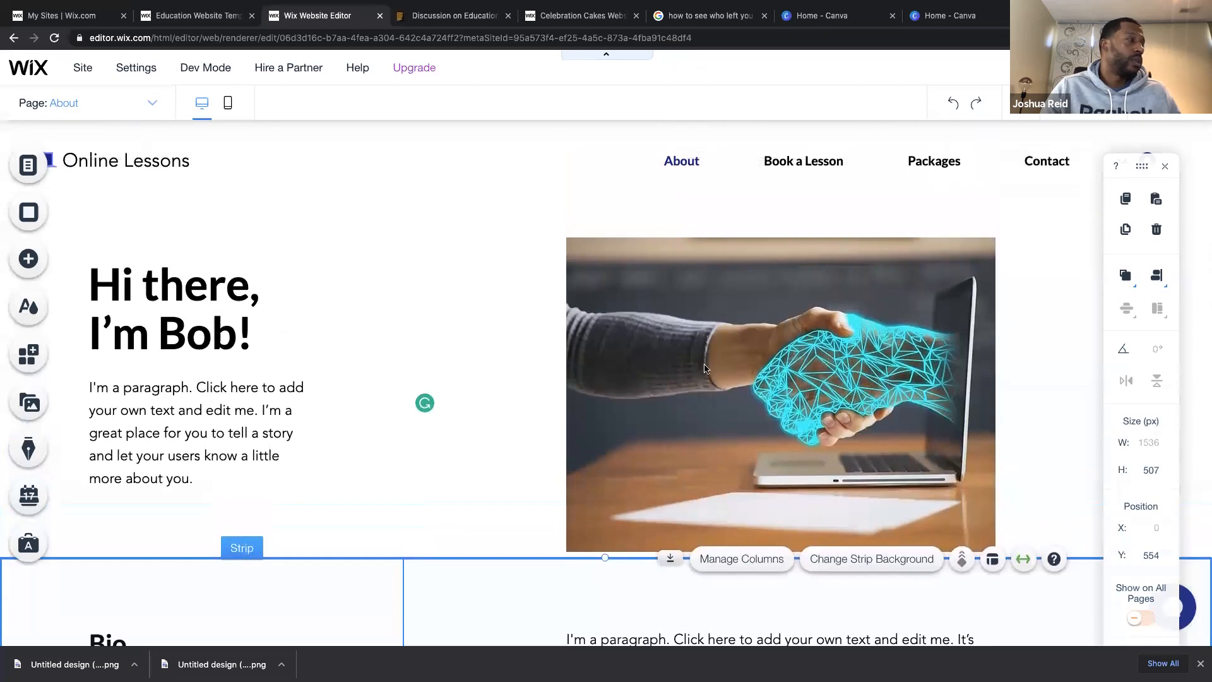
Select the About page photo and view the social image sources available for adding an image.
click(621, 254)
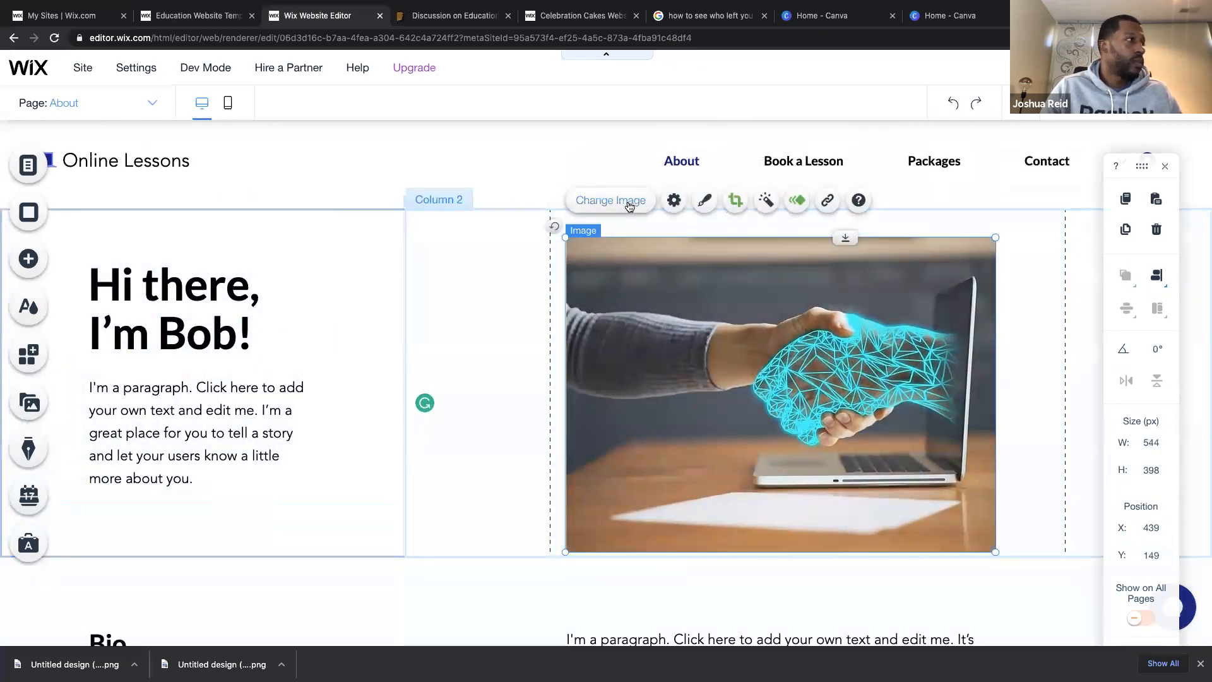
click(28, 260)
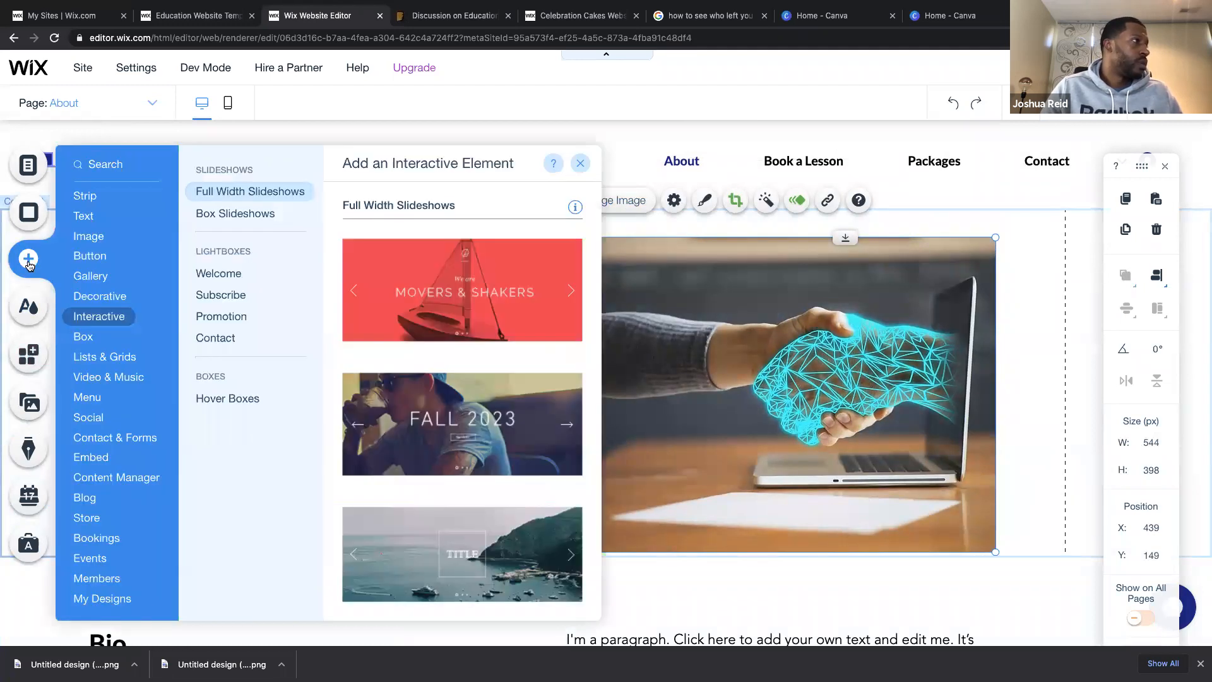
mouse_move(96, 243)
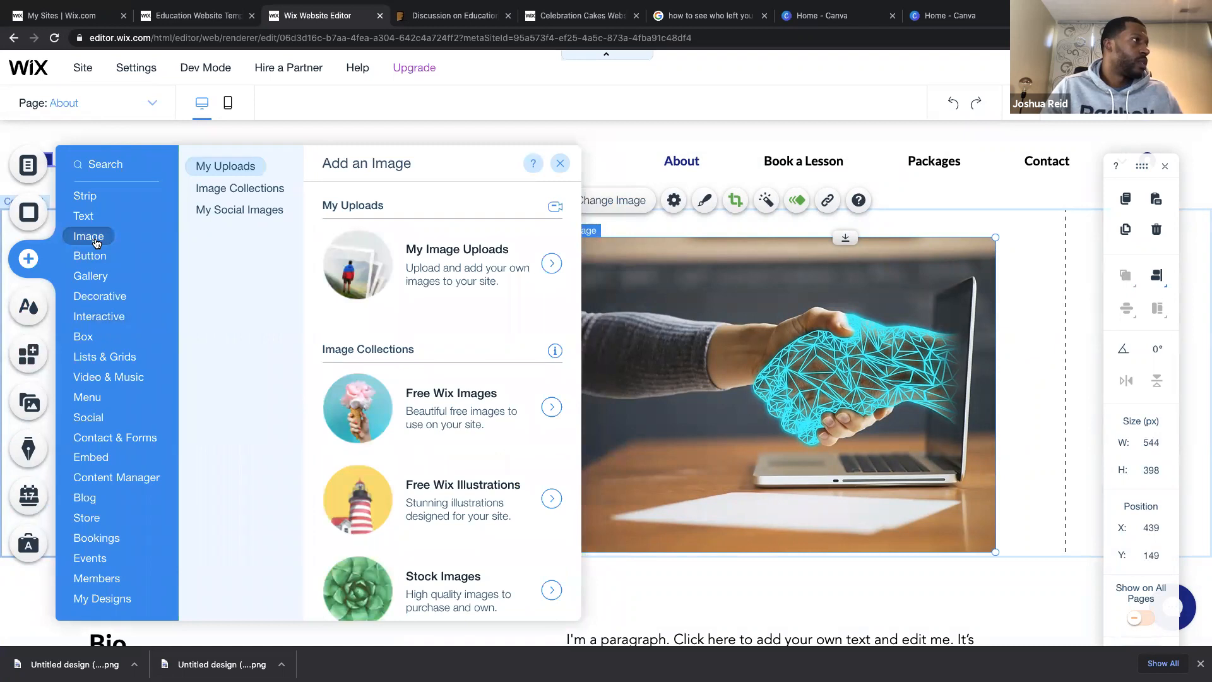
click(244, 210)
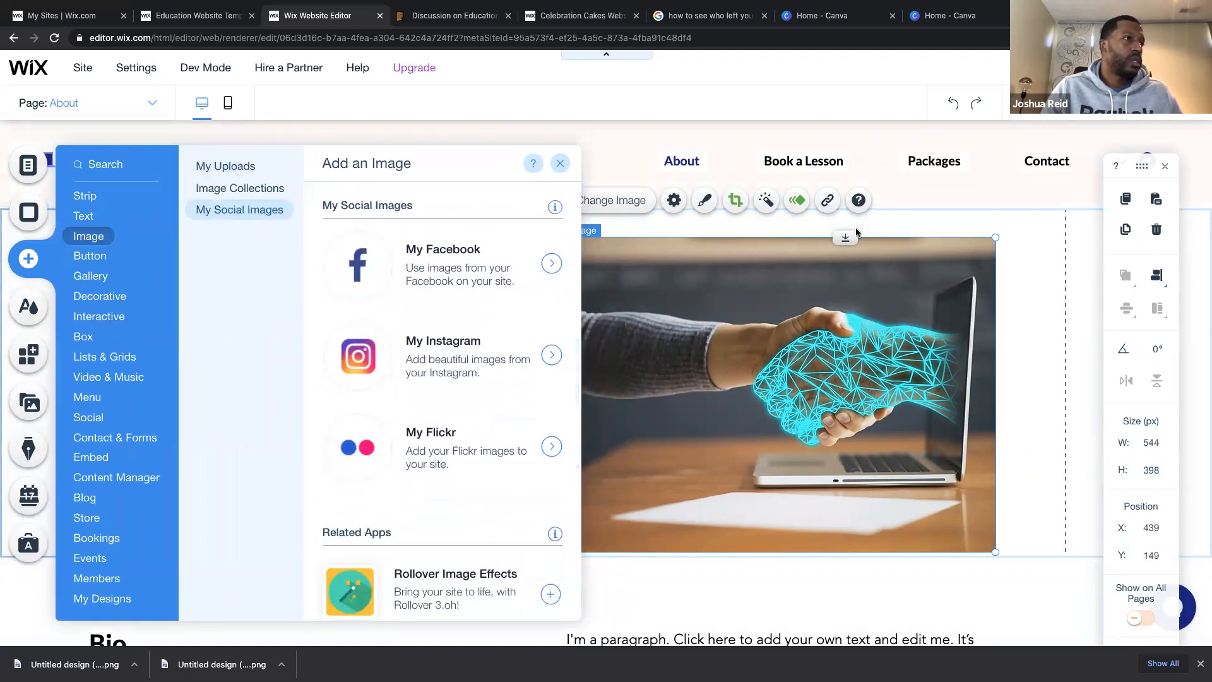
click(977, 146)
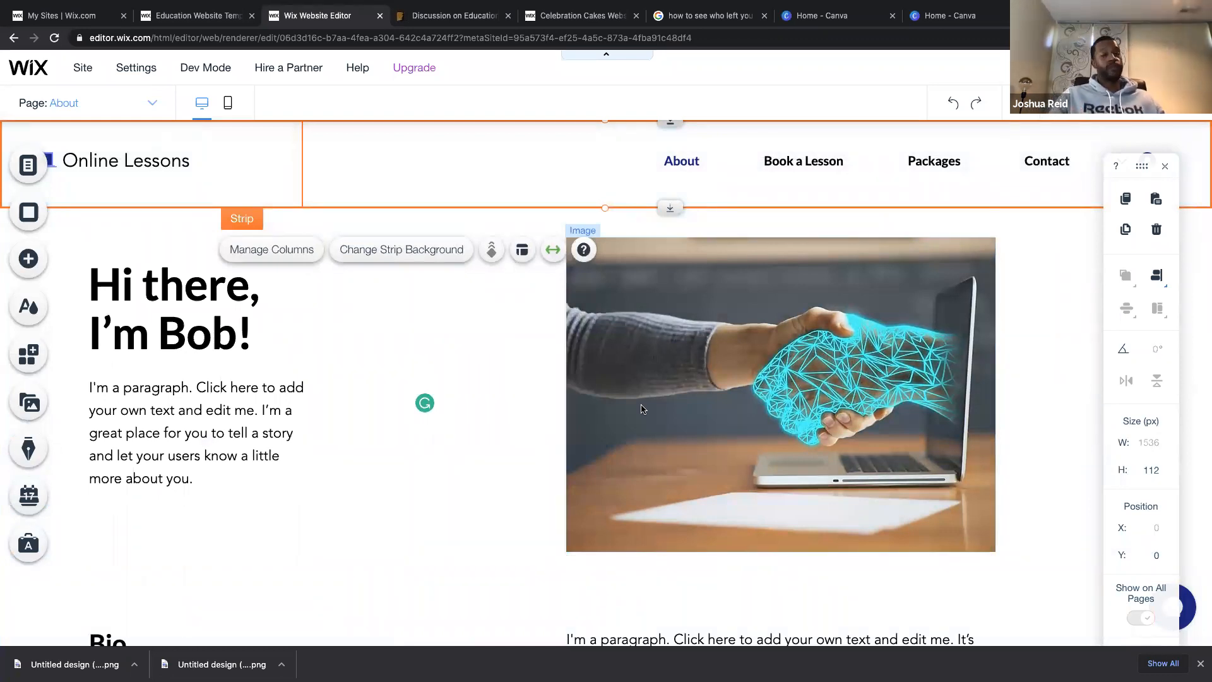
click(33, 258)
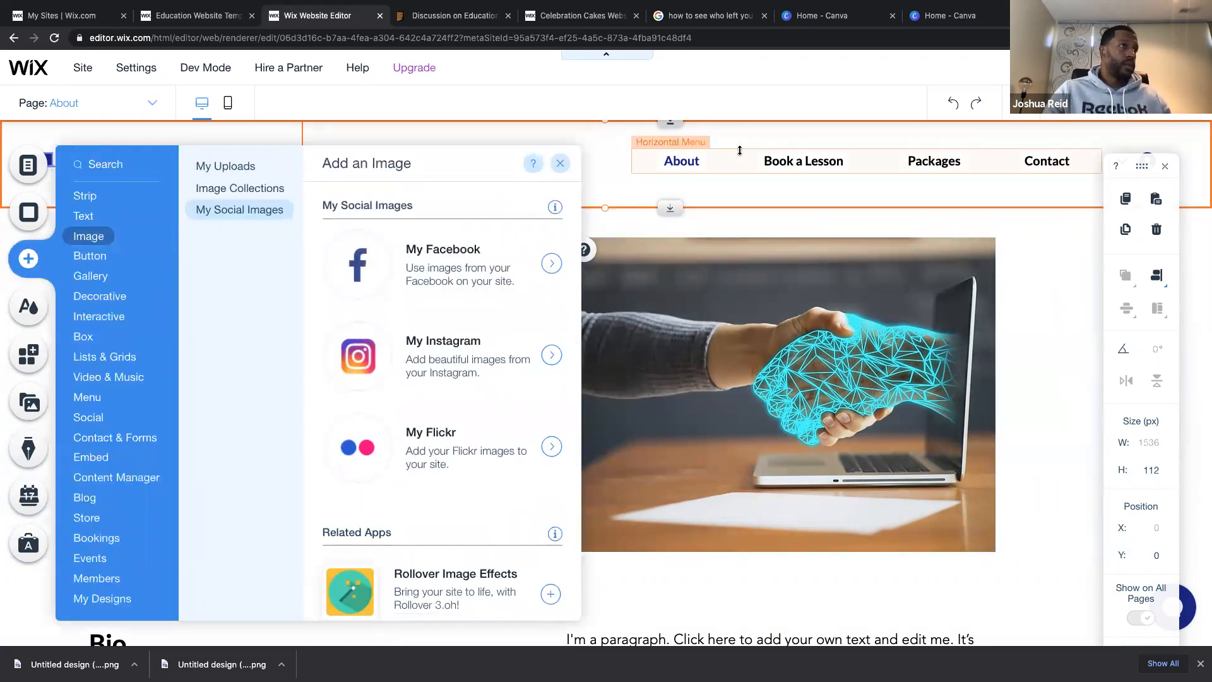
Open the site's uploaded image files, create a new folder named Vacation 1 in Site Files, and return to the page.
click(701, 338)
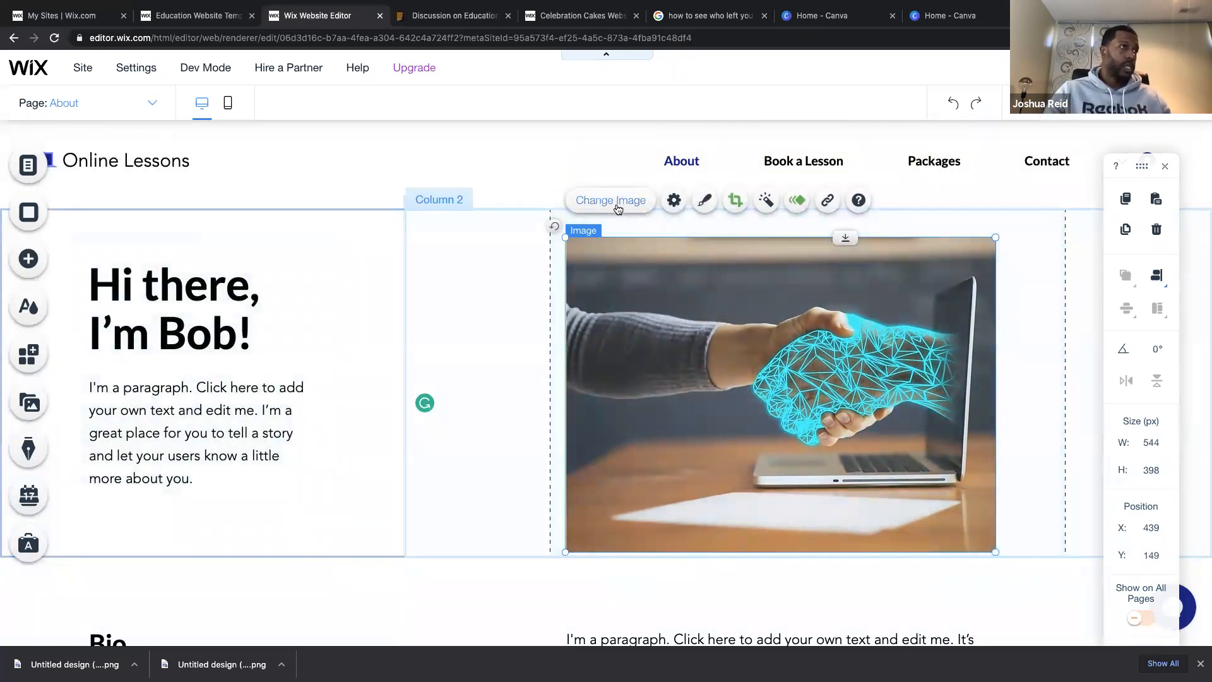
click(24, 257)
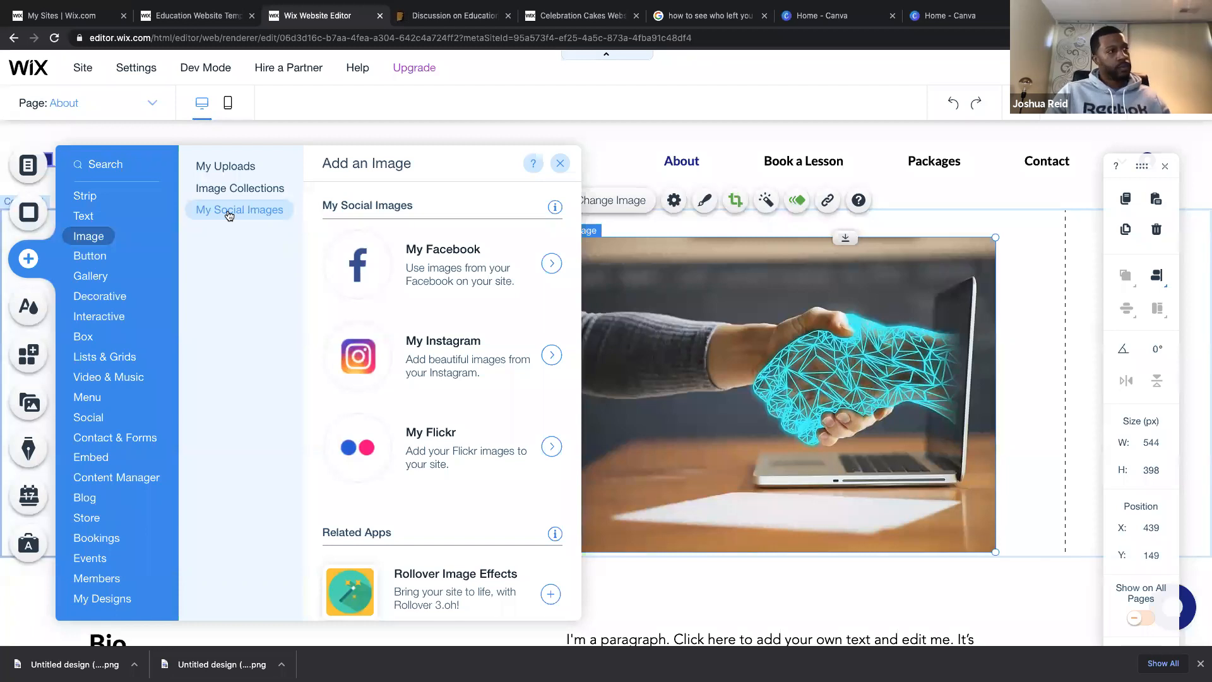
click(245, 168)
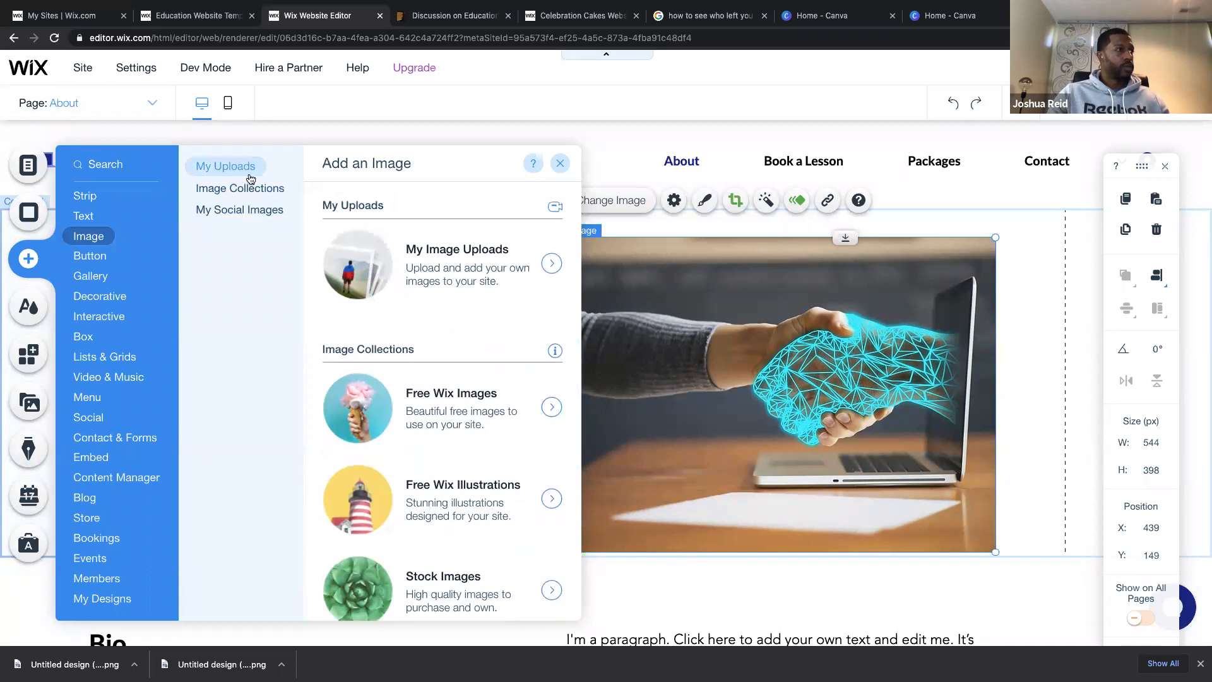
click(365, 258)
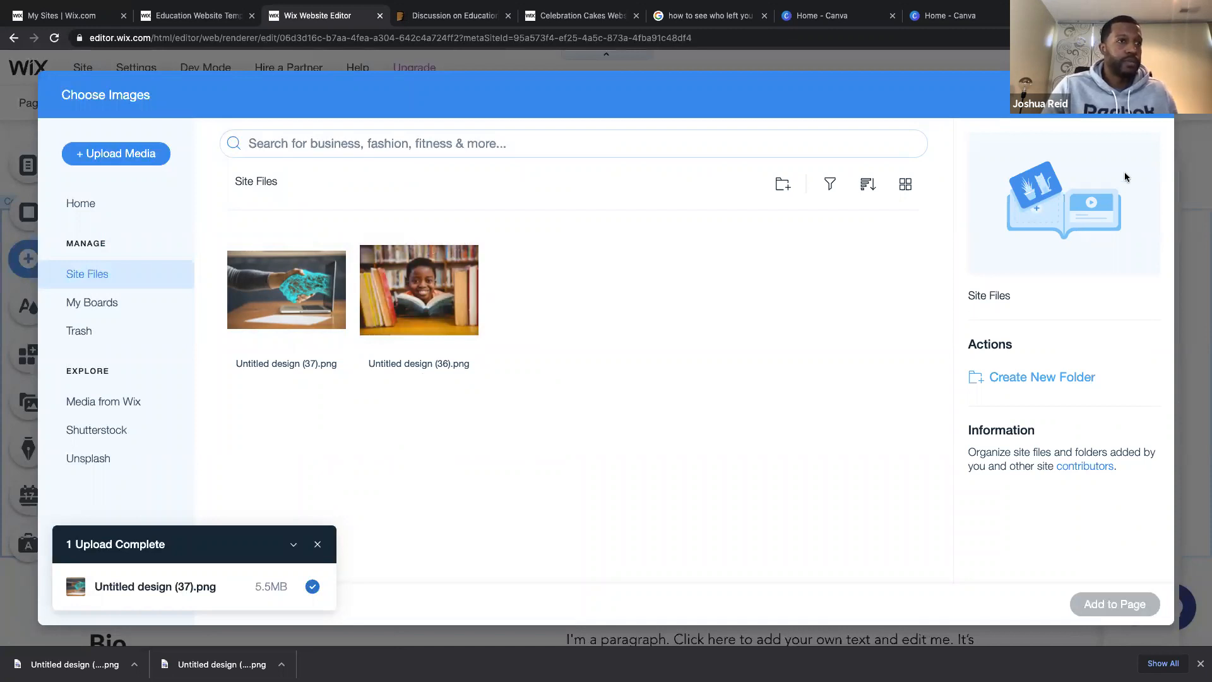
click(1038, 376)
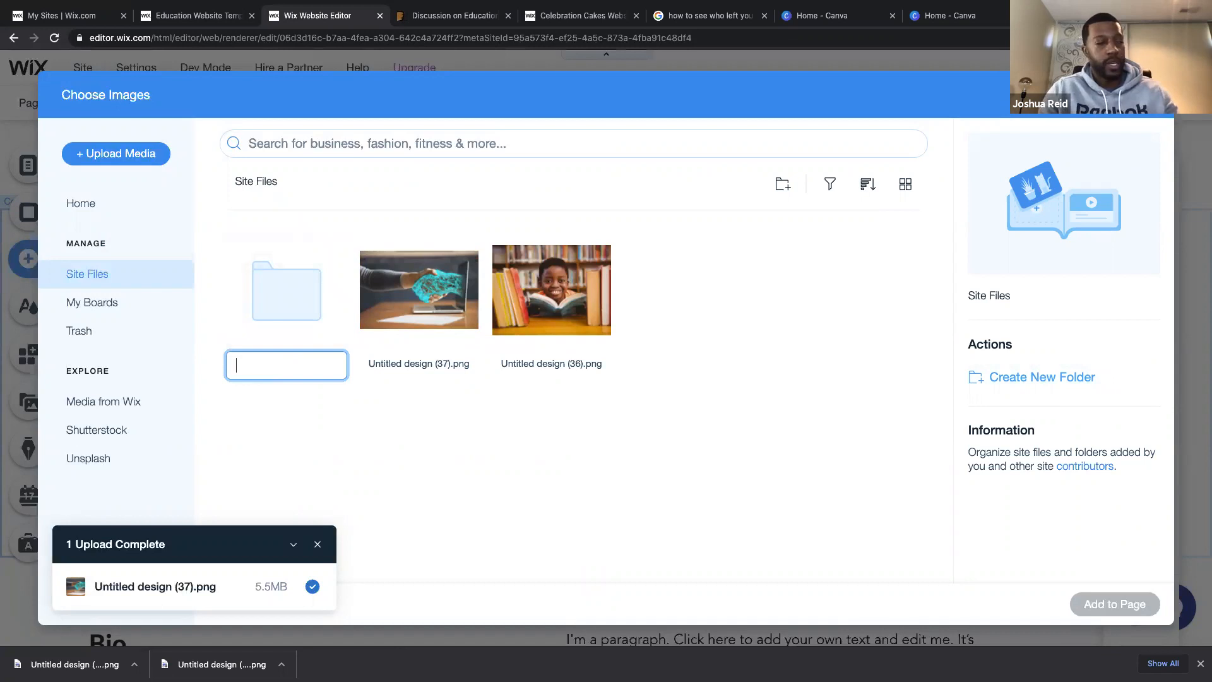
text(Vacation 1)
key(Return)
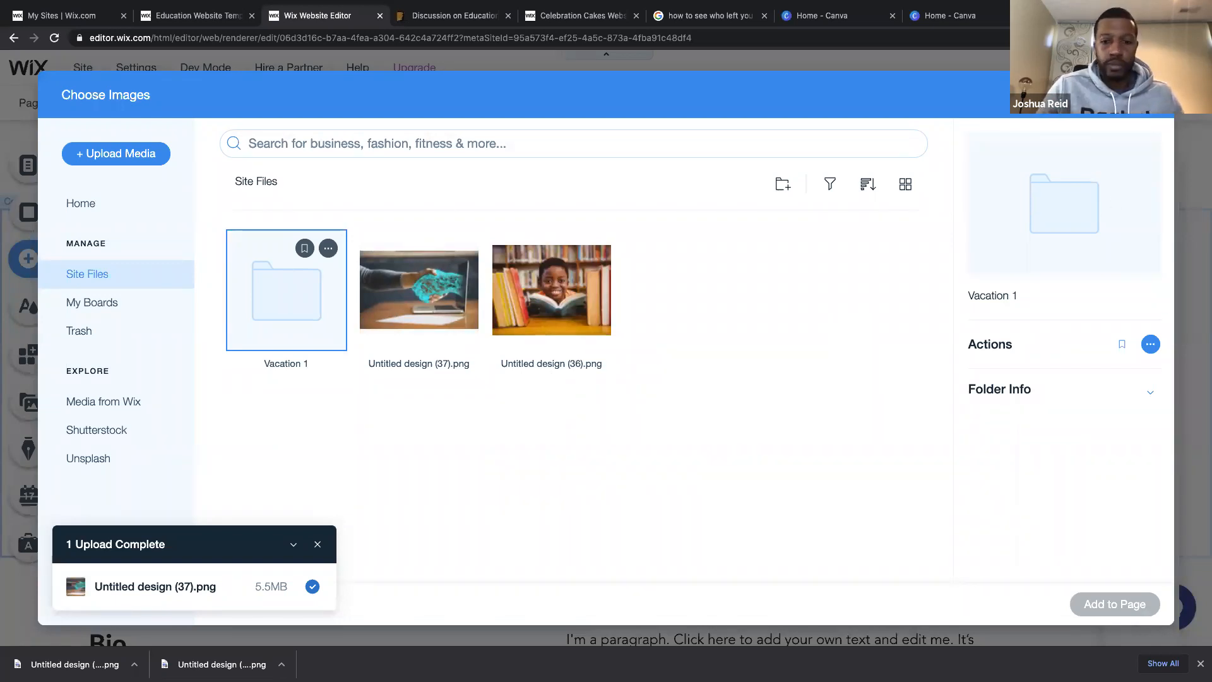
click(1149, 94)
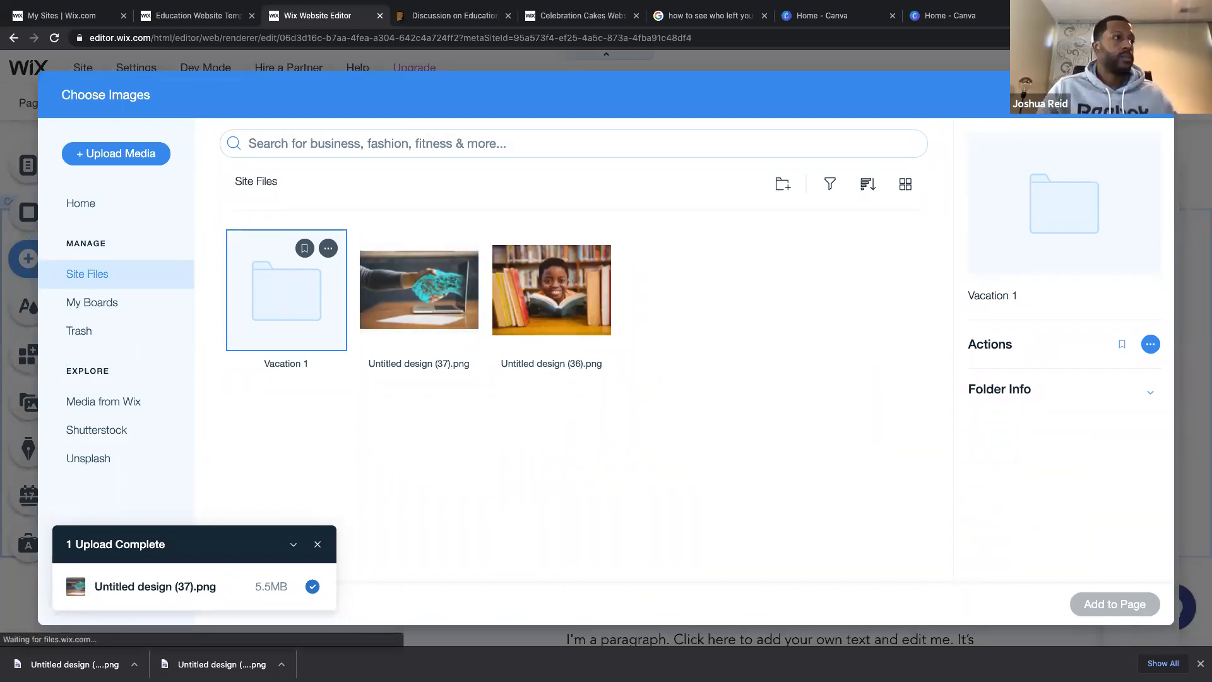
click(561, 165)
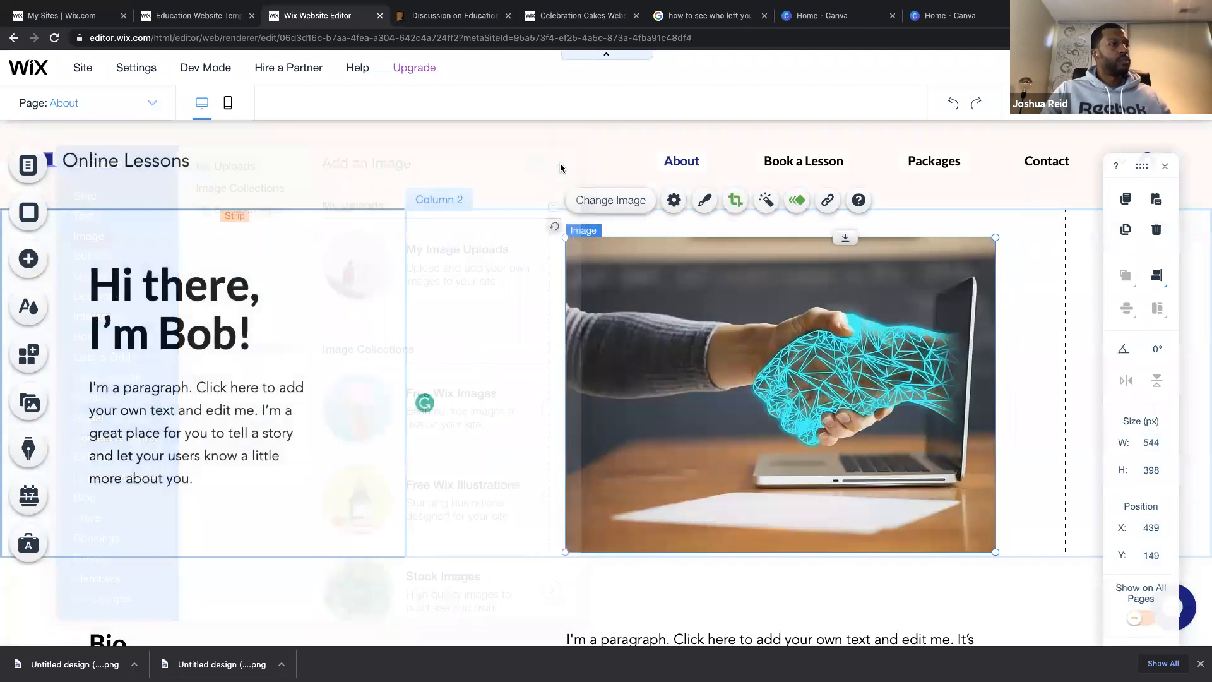
Look over the About page's sections and browse the recommended, pro and grid gallery designs available for adding.
scroll(739, 426, down, 2)
scroll(739, 432, down, 7)
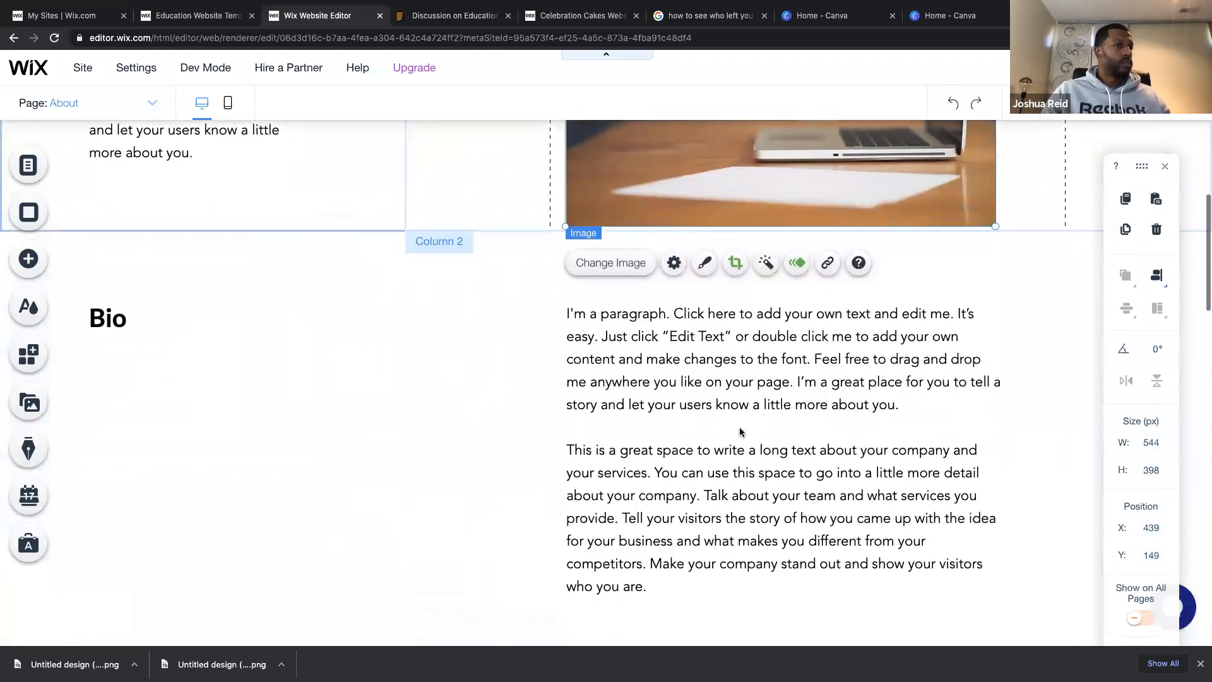
scroll(740, 432, down, 6)
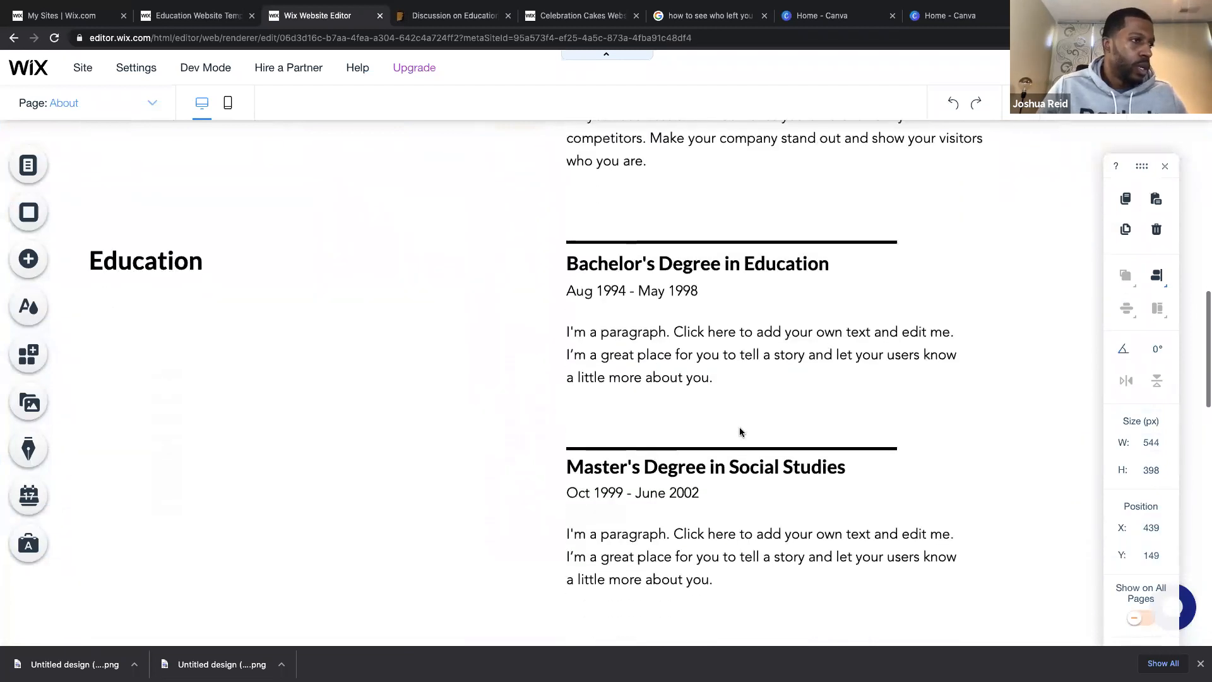
scroll(739, 432, up, 15)
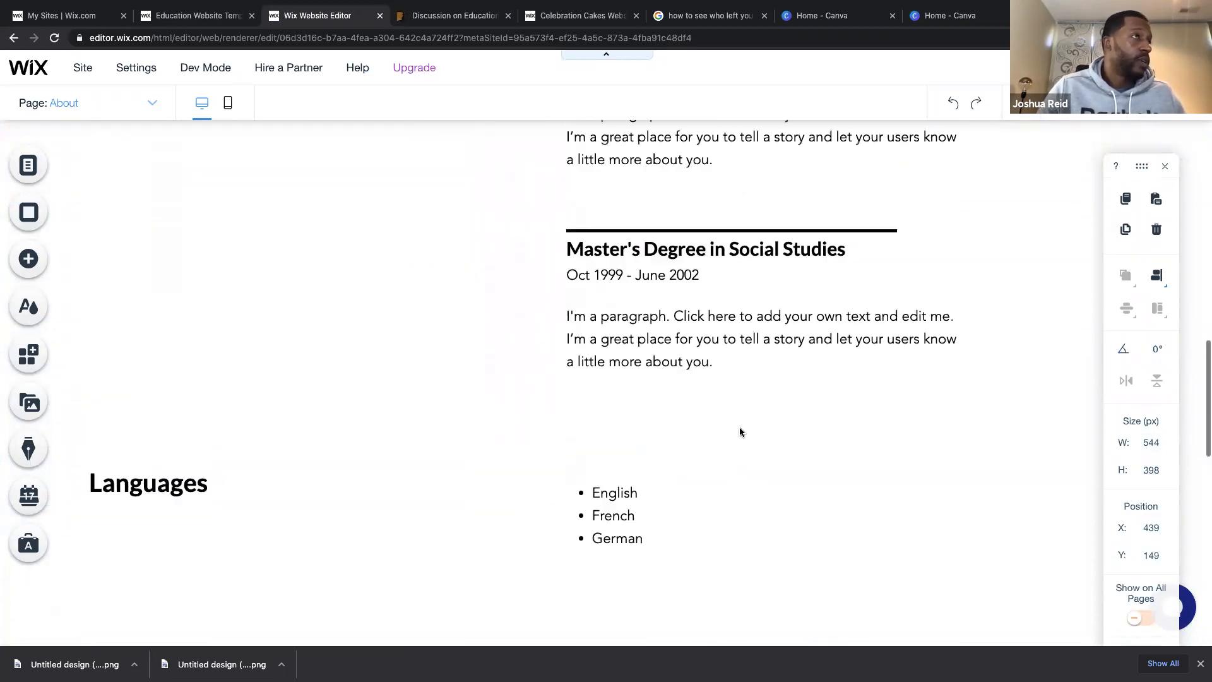
click(38, 262)
mouse_move(78, 272)
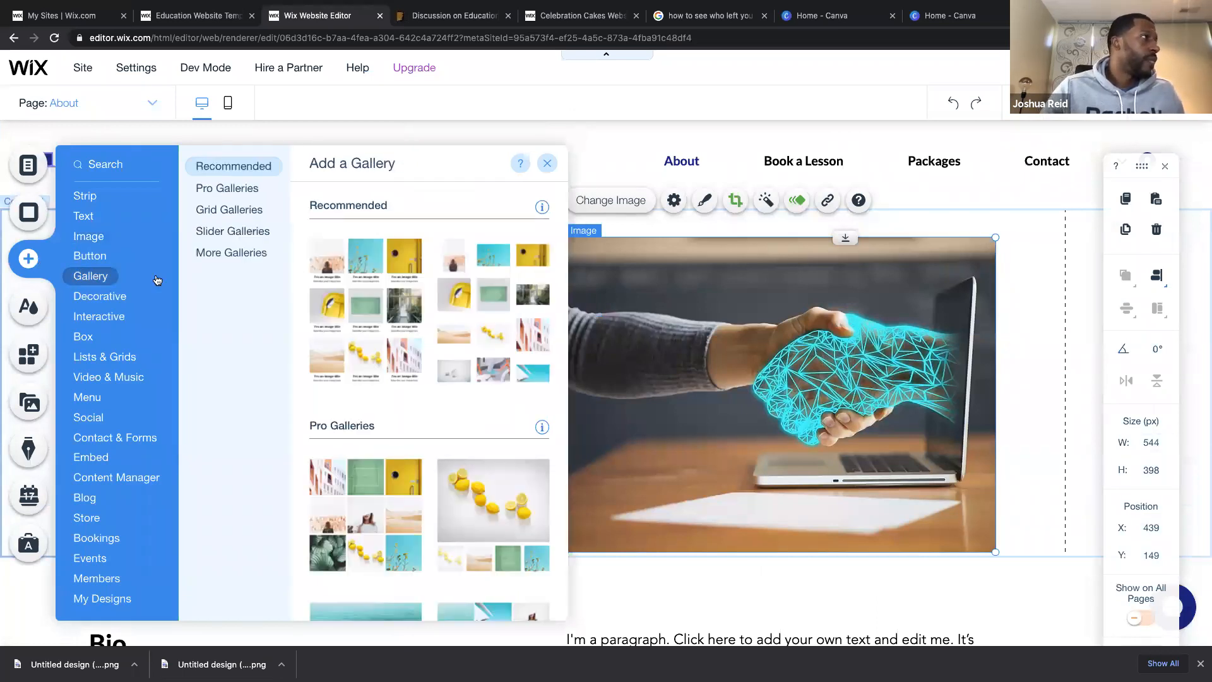
scroll(433, 312, down, 3)
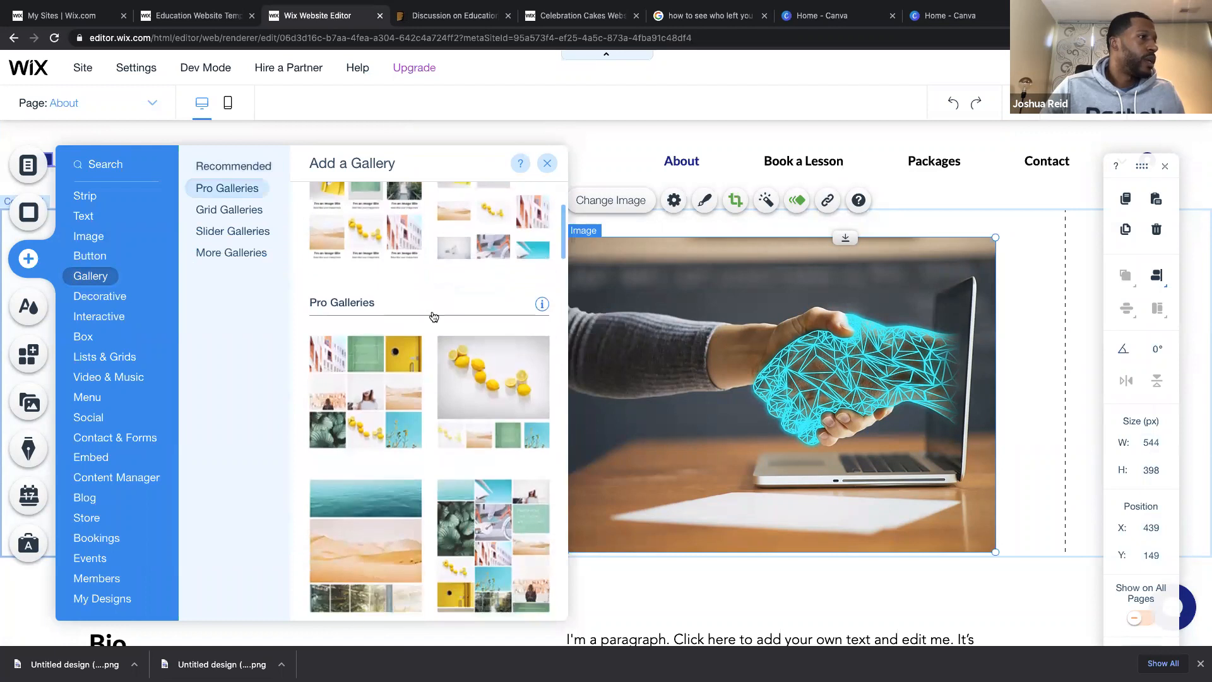
scroll(433, 316, down, 3)
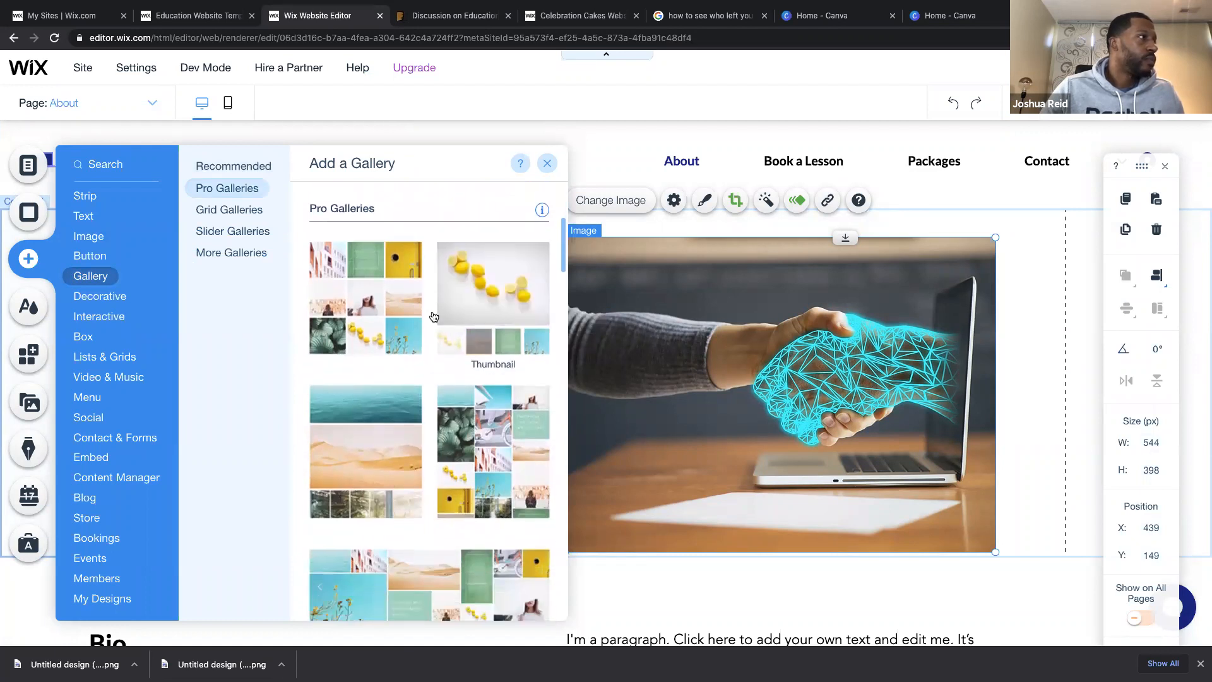
click(240, 210)
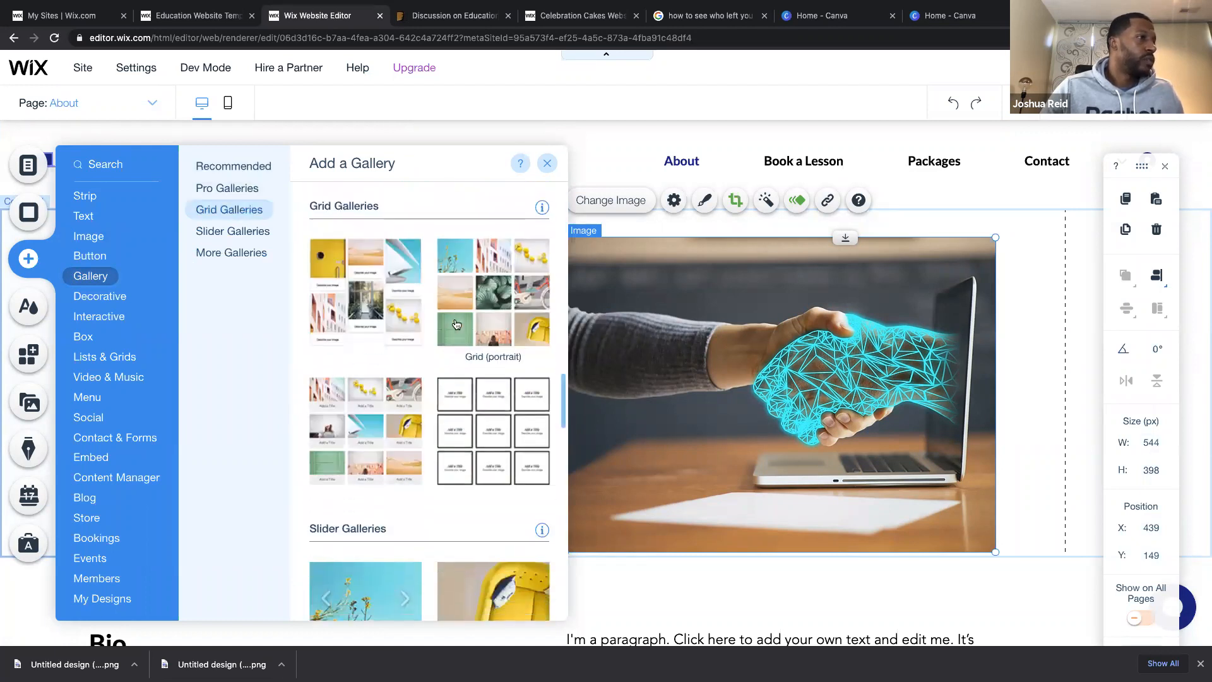
scroll(456, 325, down, 2)
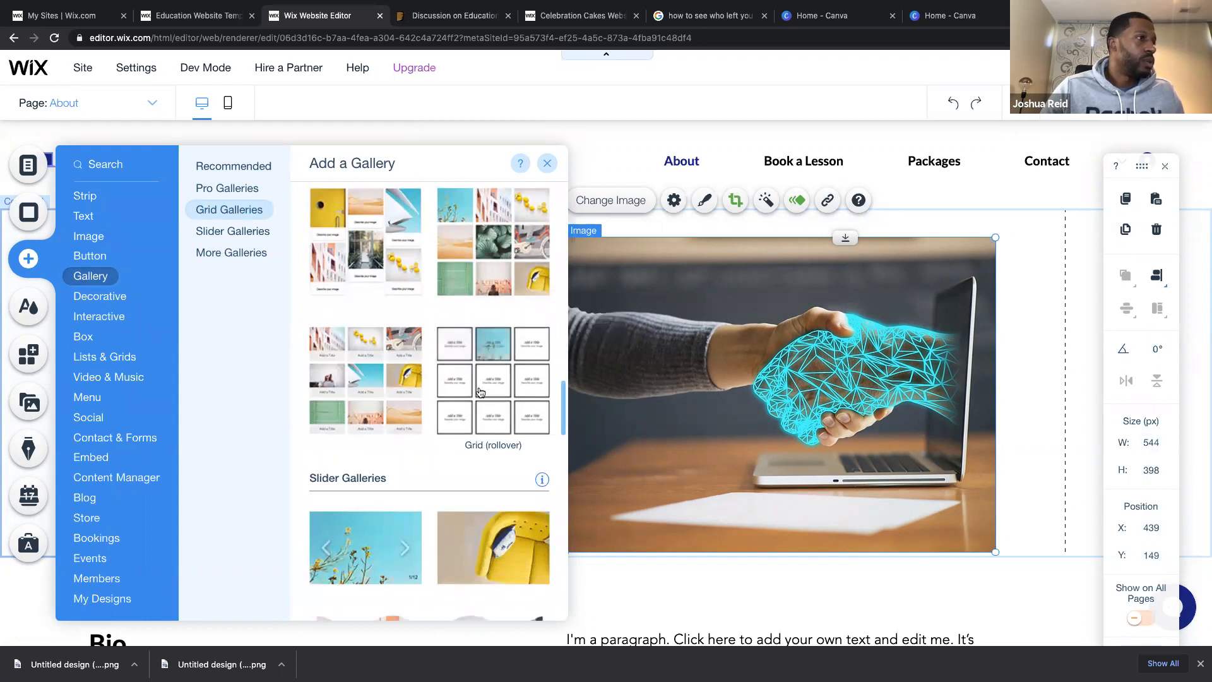
scroll(480, 390, up, 10)
scroll(479, 390, up, 5)
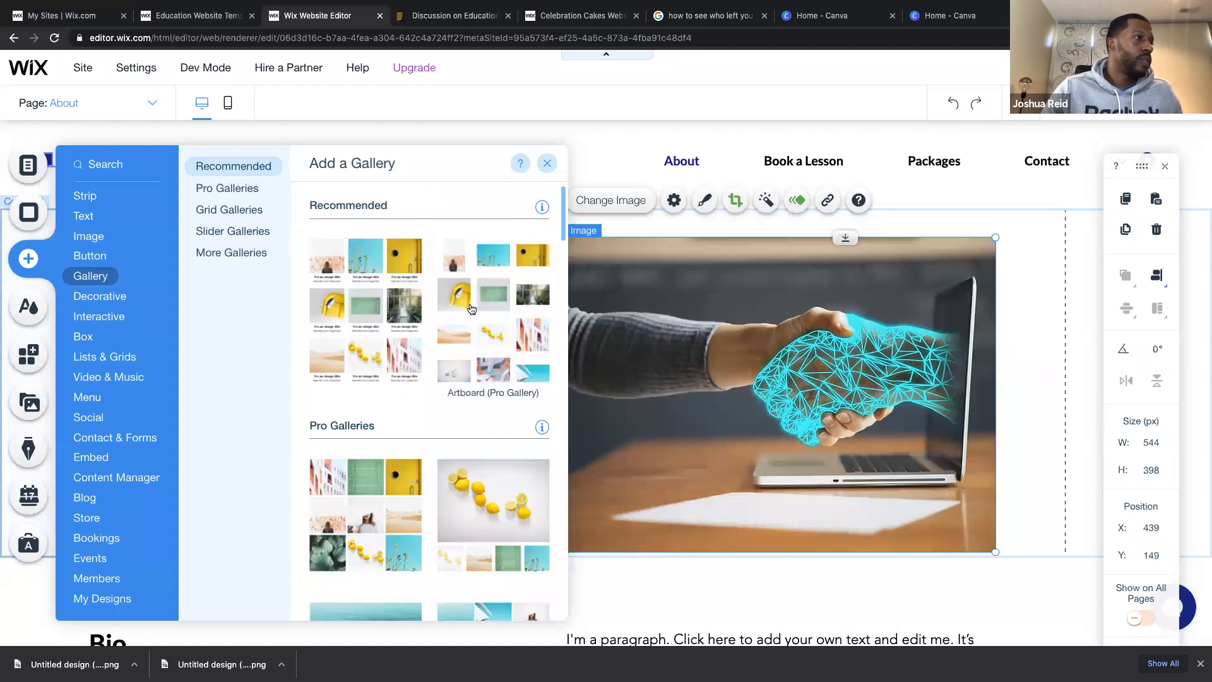
scroll(471, 309, down, 2)
scroll(471, 309, down, 2)
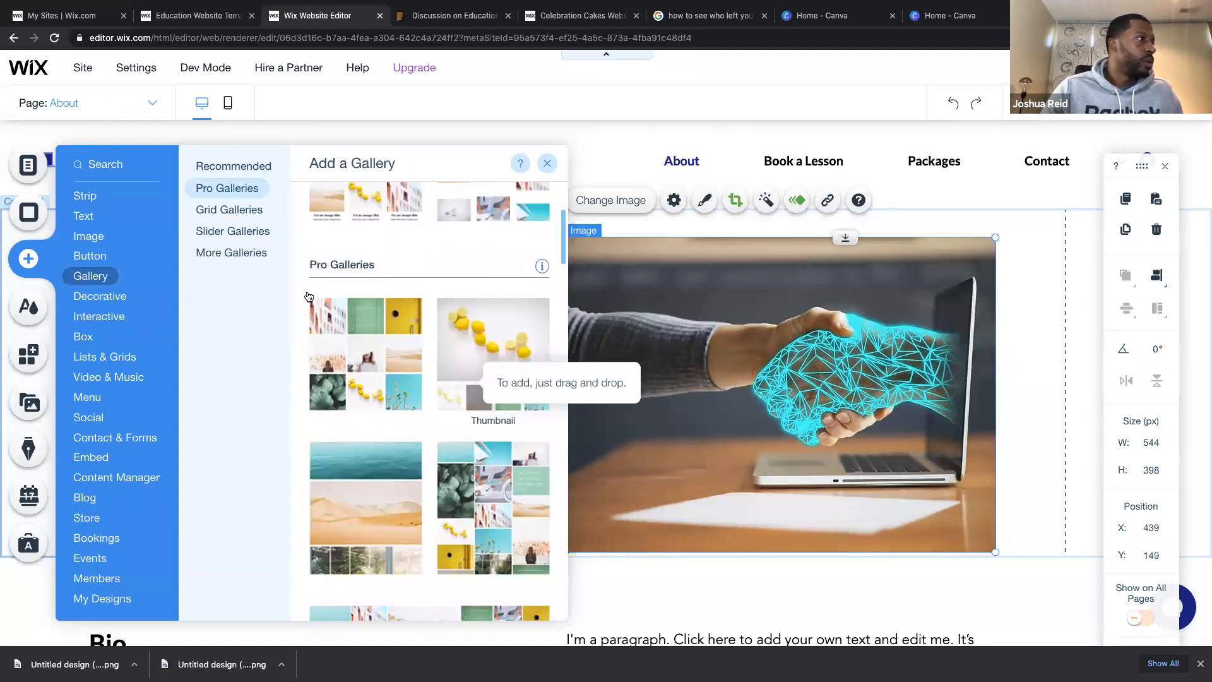
Add a Slider (spheres) gallery to the About page and move it down over the Bio section.
click(228, 209)
click(229, 231)
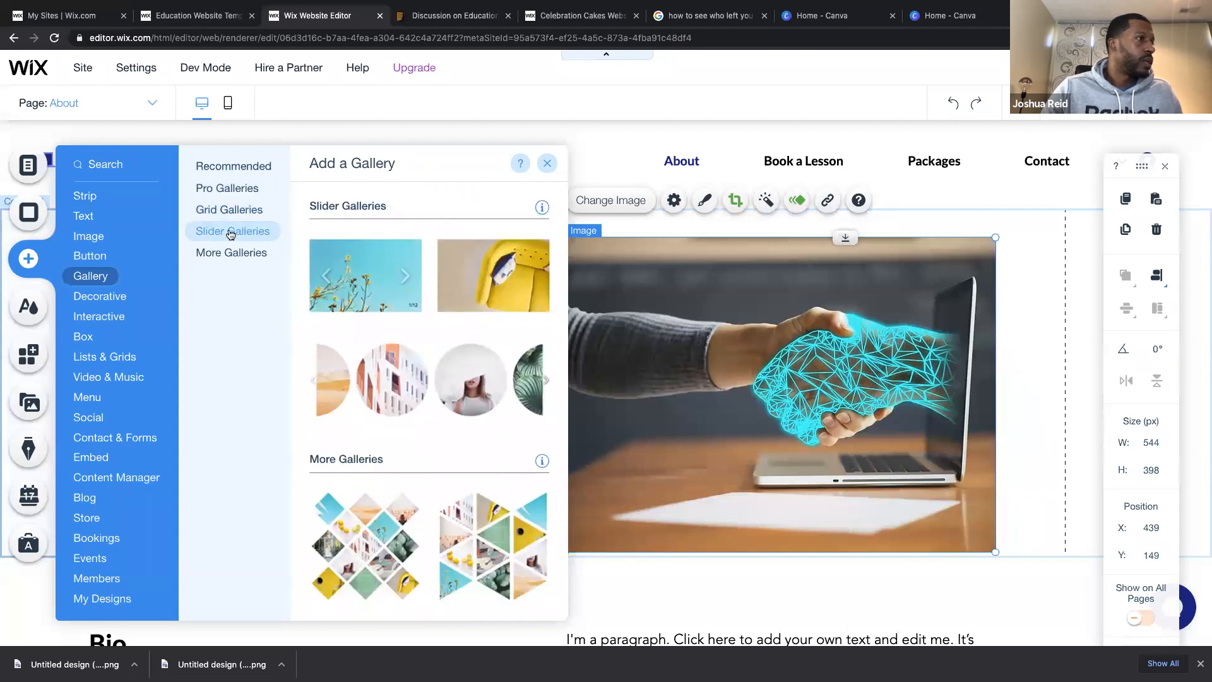
scroll(377, 377, down, 1)
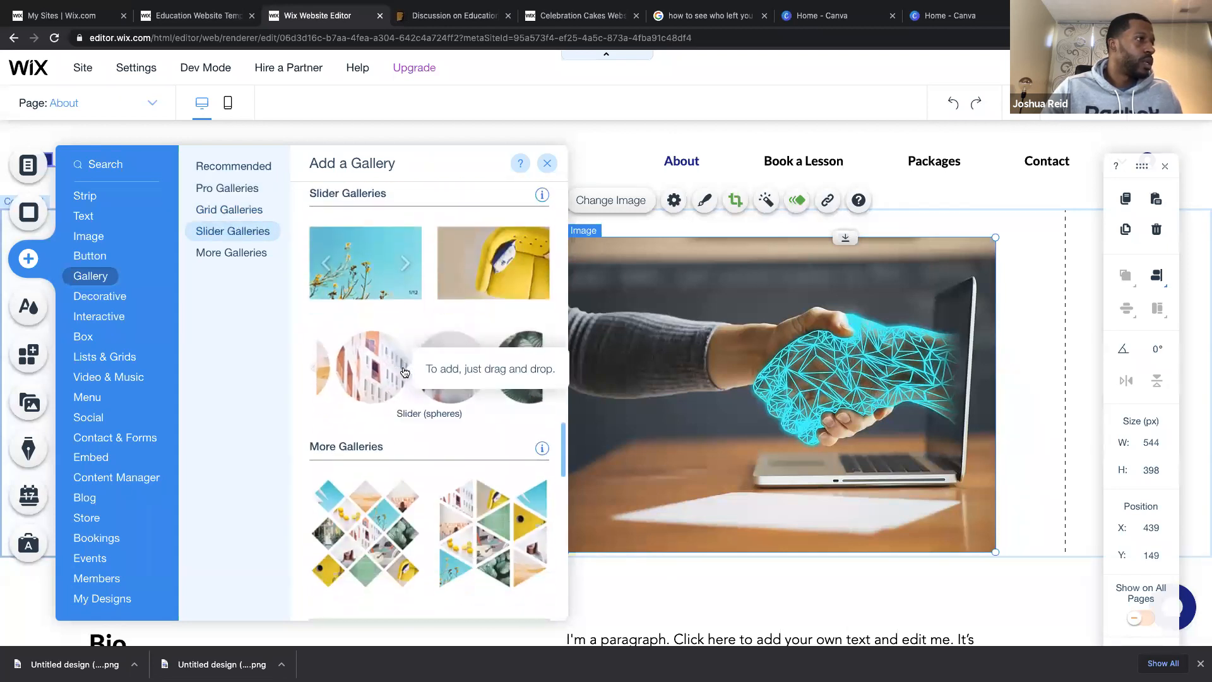
drag(376, 378, 724, 556)
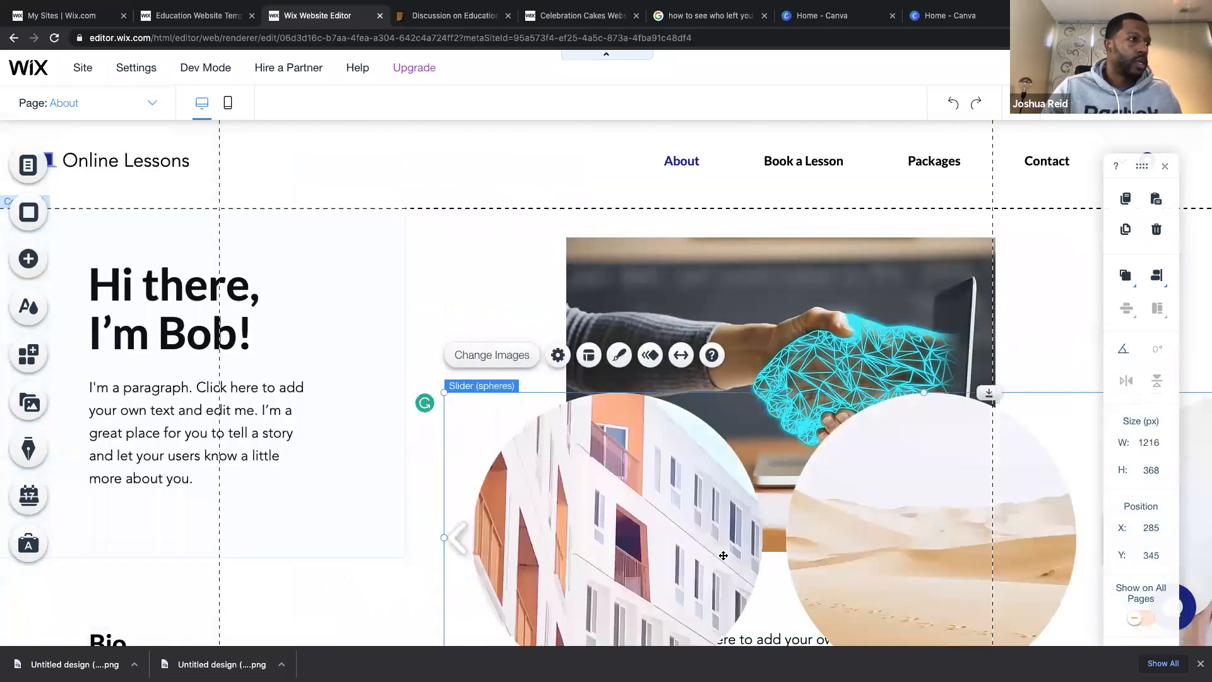
scroll(723, 556, down, 3)
drag(786, 315, 487, 470)
scroll(487, 469, down, 3)
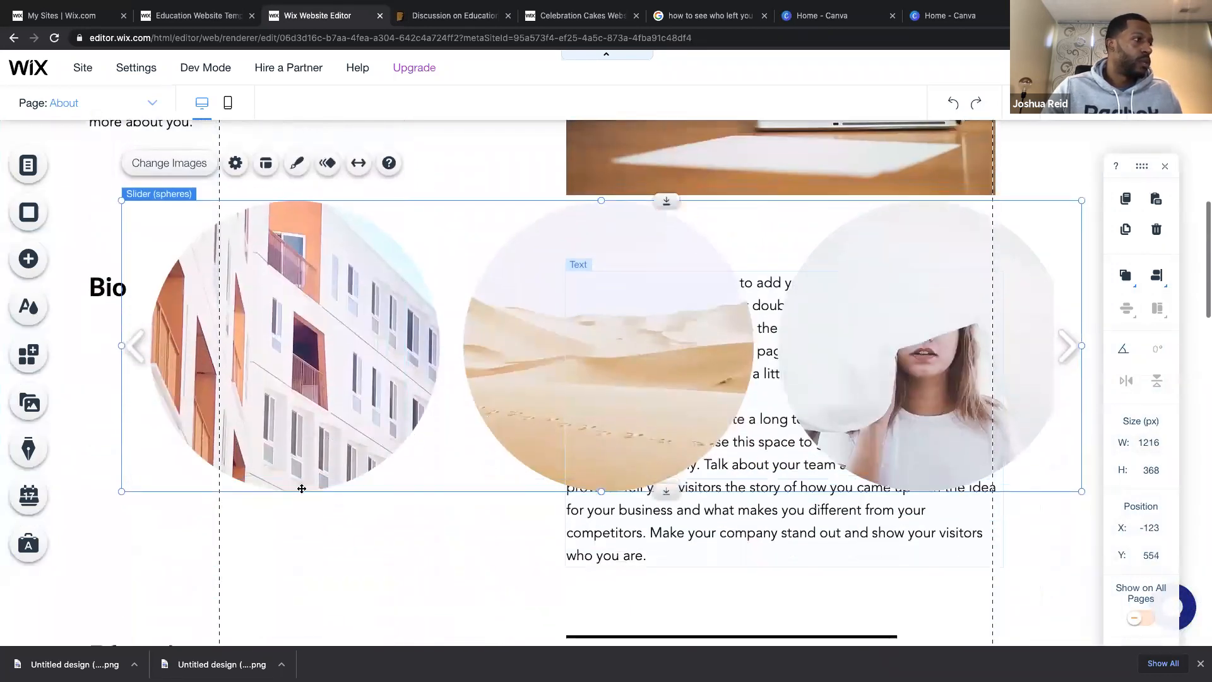
Shrink the sphere slider gallery and extend the photo's strip downward to make room below the photo.
drag(120, 491, 359, 358)
click(542, 197)
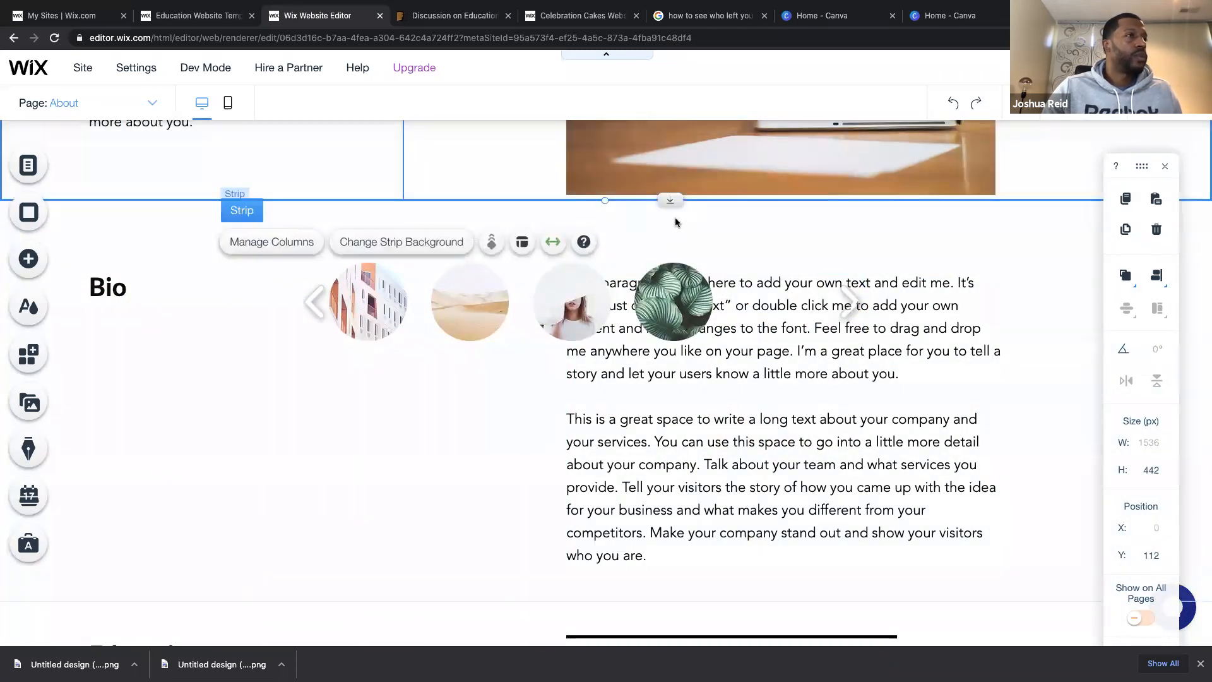
drag(670, 203, 678, 360)
Place the sphere slider directly beneath the photo at X 439, Y 578 and widen it to 544 px to match the photo.
drag(568, 466, 692, 274)
drag(426, 314, 455, 318)
drag(453, 275, 572, 273)
drag(730, 260, 723, 247)
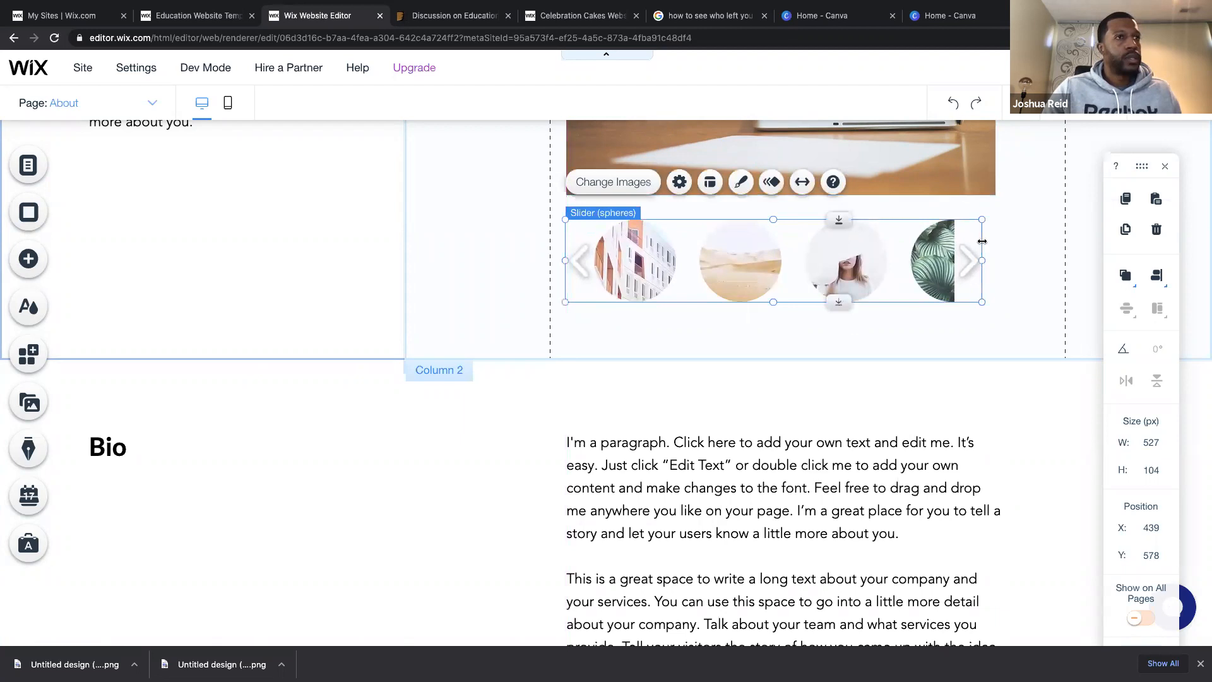
drag(982, 241, 996, 241)
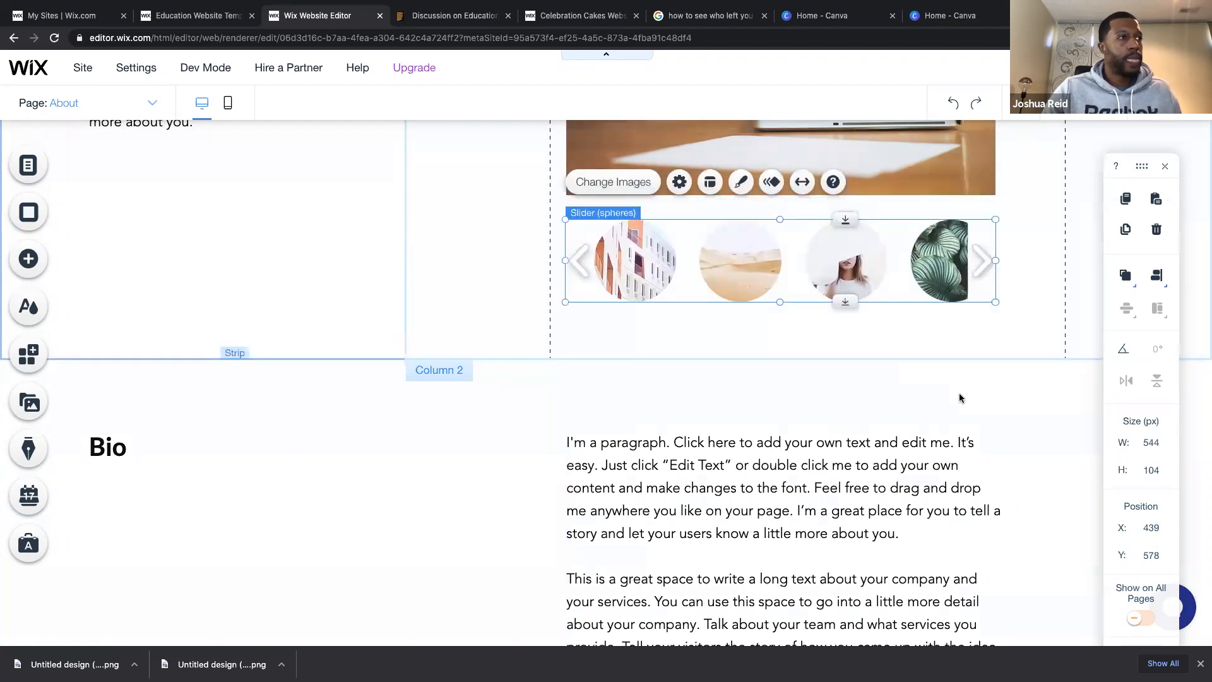
scroll(959, 398, up, 2)
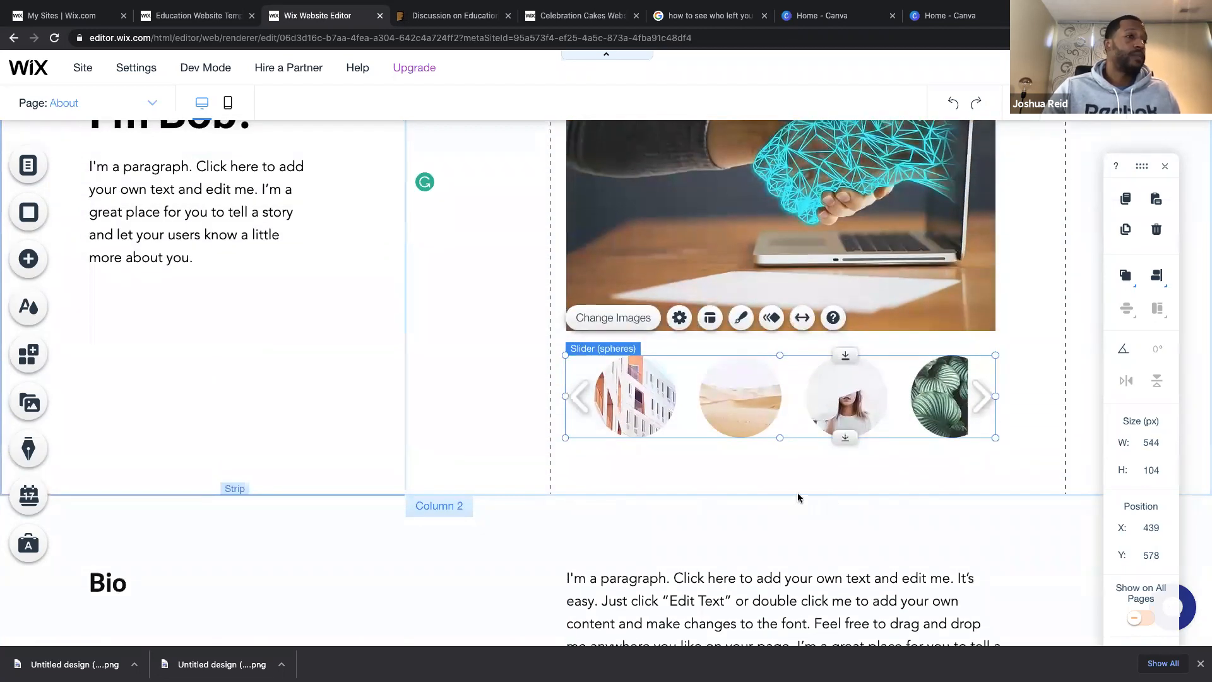
Adjust the height of the column holding the photo and slider, extending it to 732 px.
click(798, 497)
drag(870, 493, 867, 475)
scroll(776, 573, up, 1)
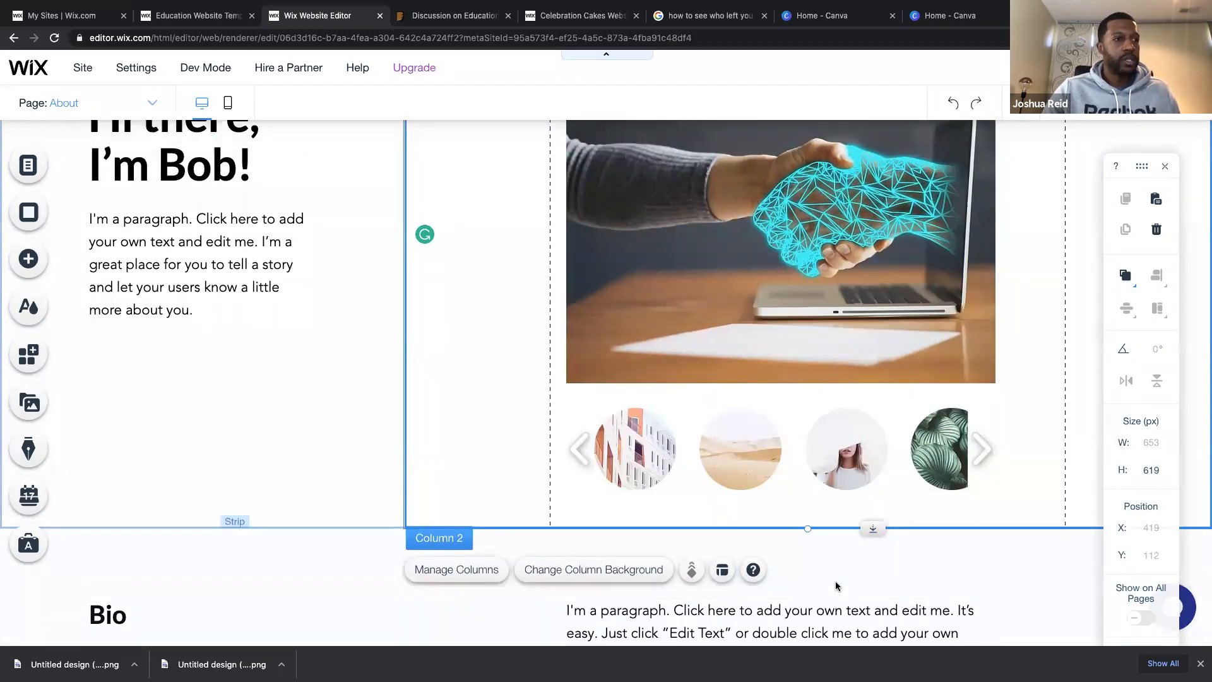
drag(873, 528, 887, 664)
scroll(835, 570, down, 3)
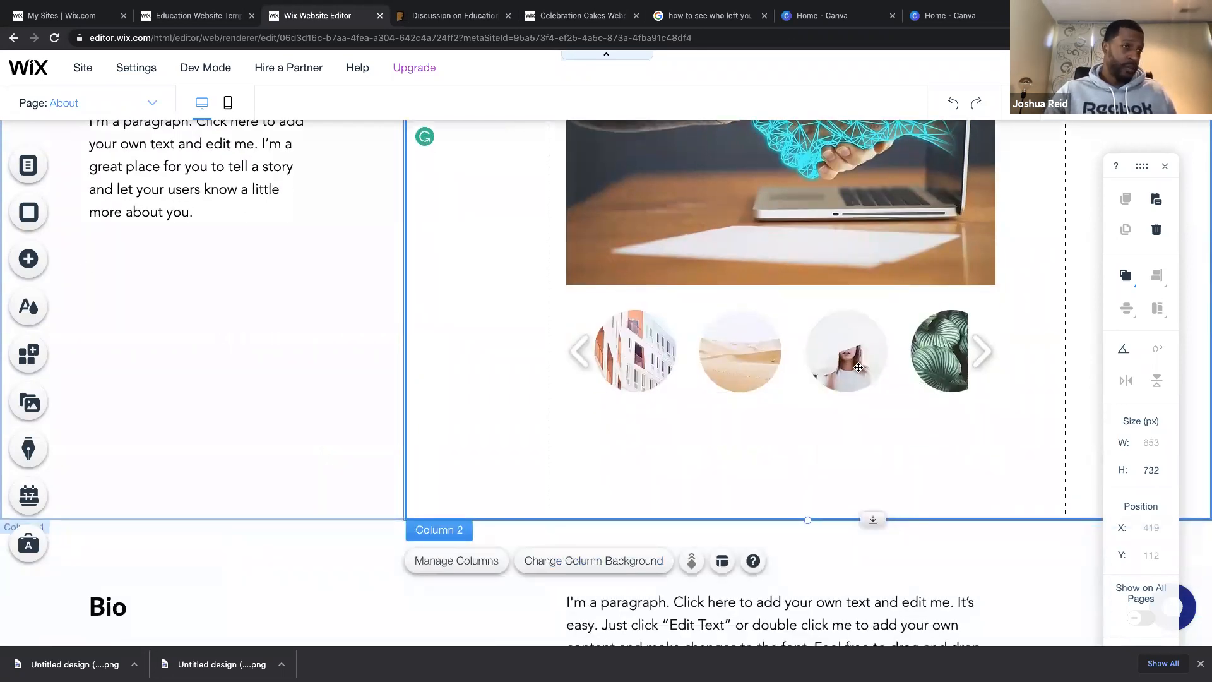
View the Lists & Grids, Blog and Store options available for adding elements to the site.
click(27, 260)
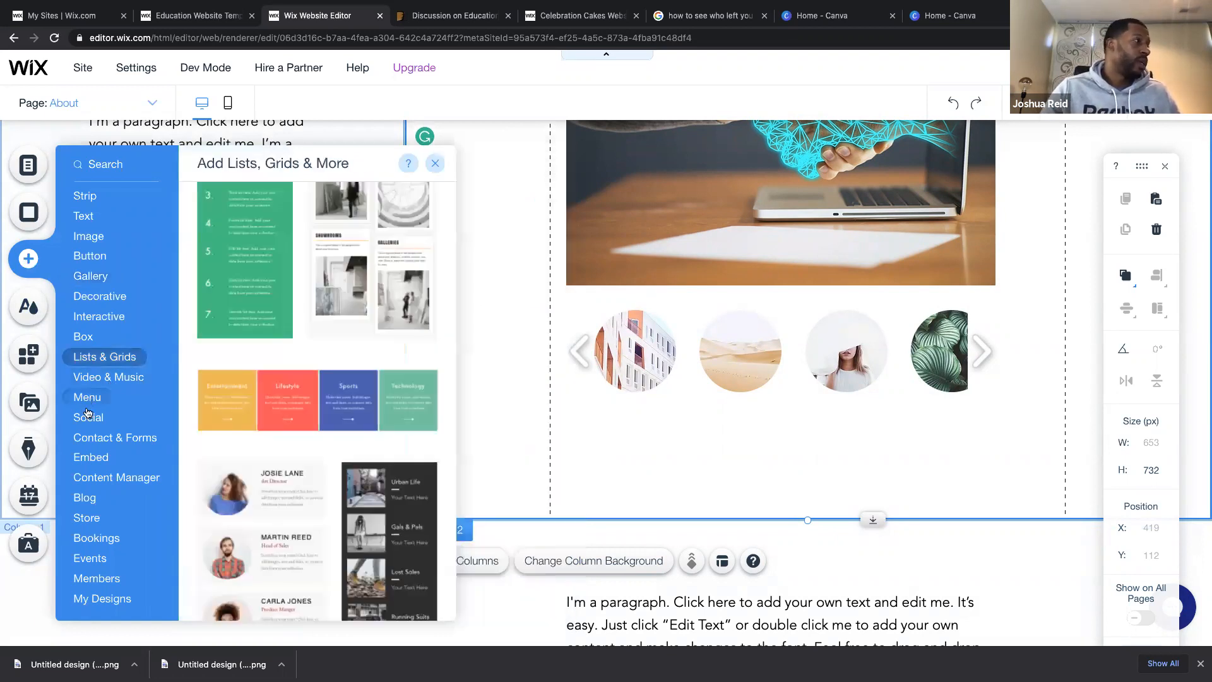
mouse_move(87, 413)
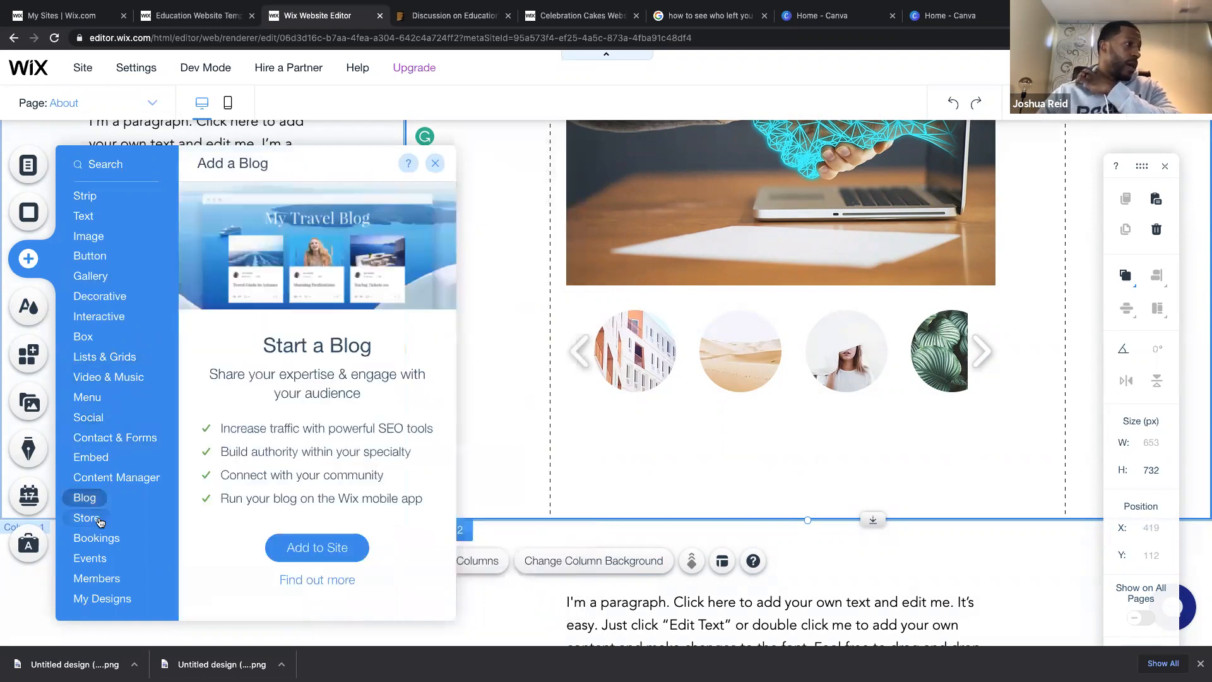
mouse_move(97, 520)
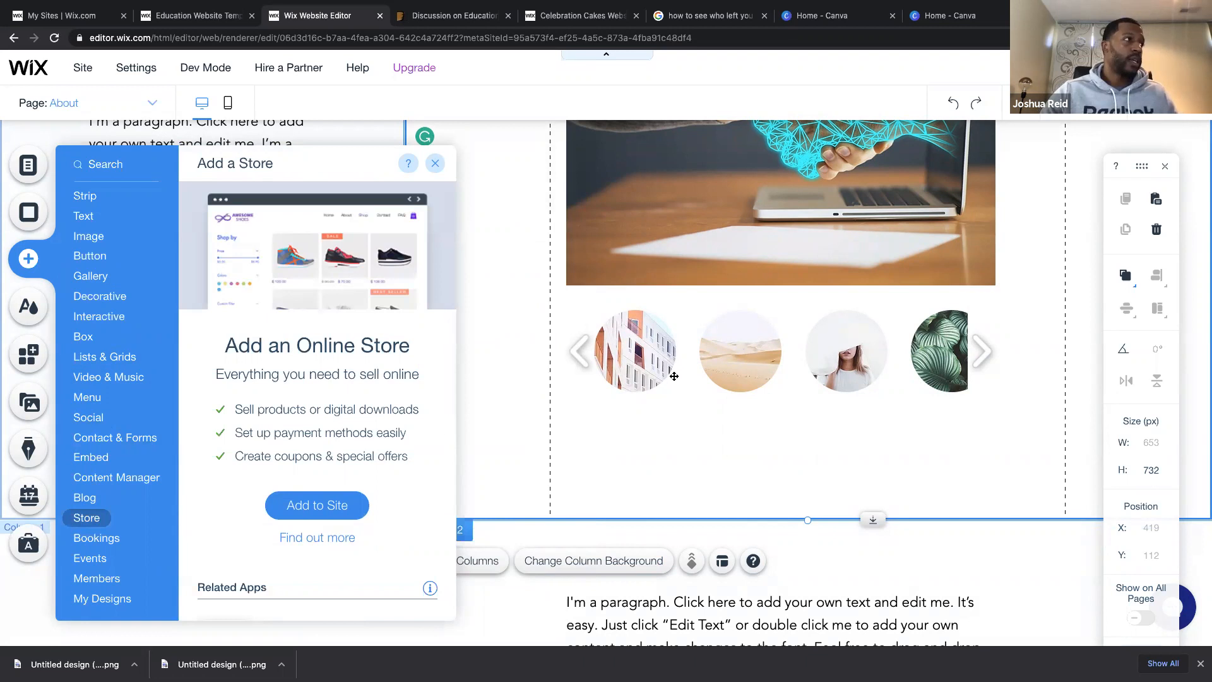
Shorten the column holding the photo and slider so it ends a little below the slider.
click(686, 446)
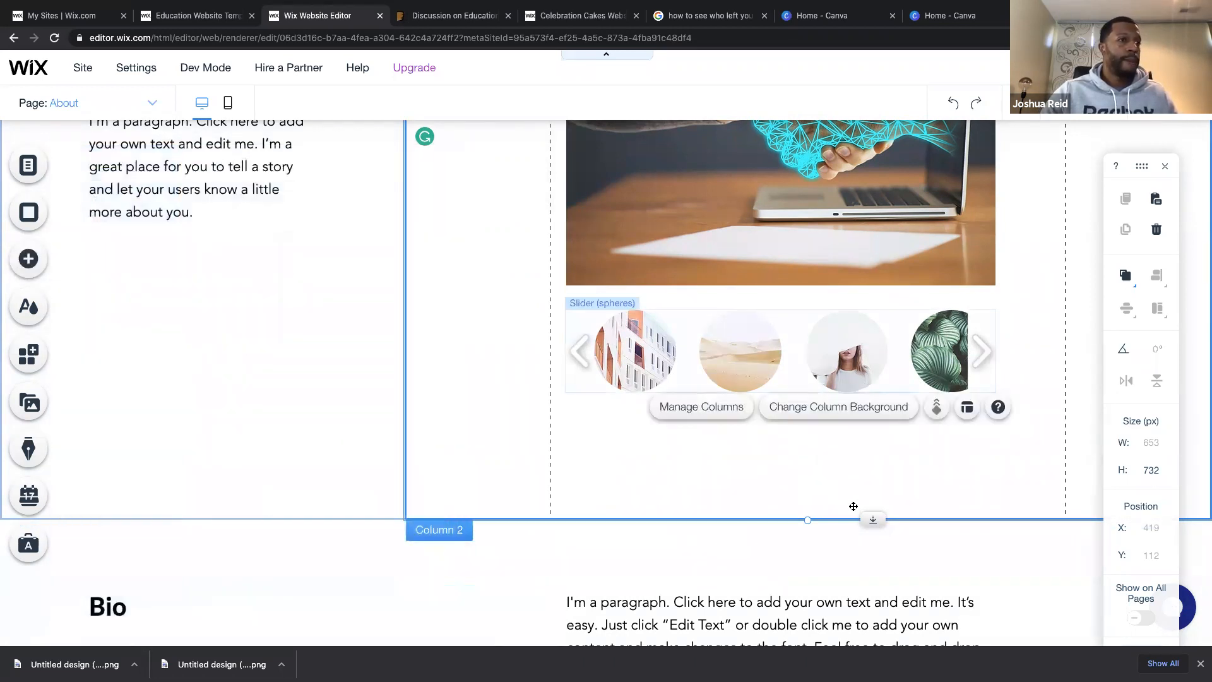
drag(871, 520, 852, 446)
Add the site files Untitled design (37).png and Untitled design (36).png to the sphere slider's gallery images.
click(653, 343)
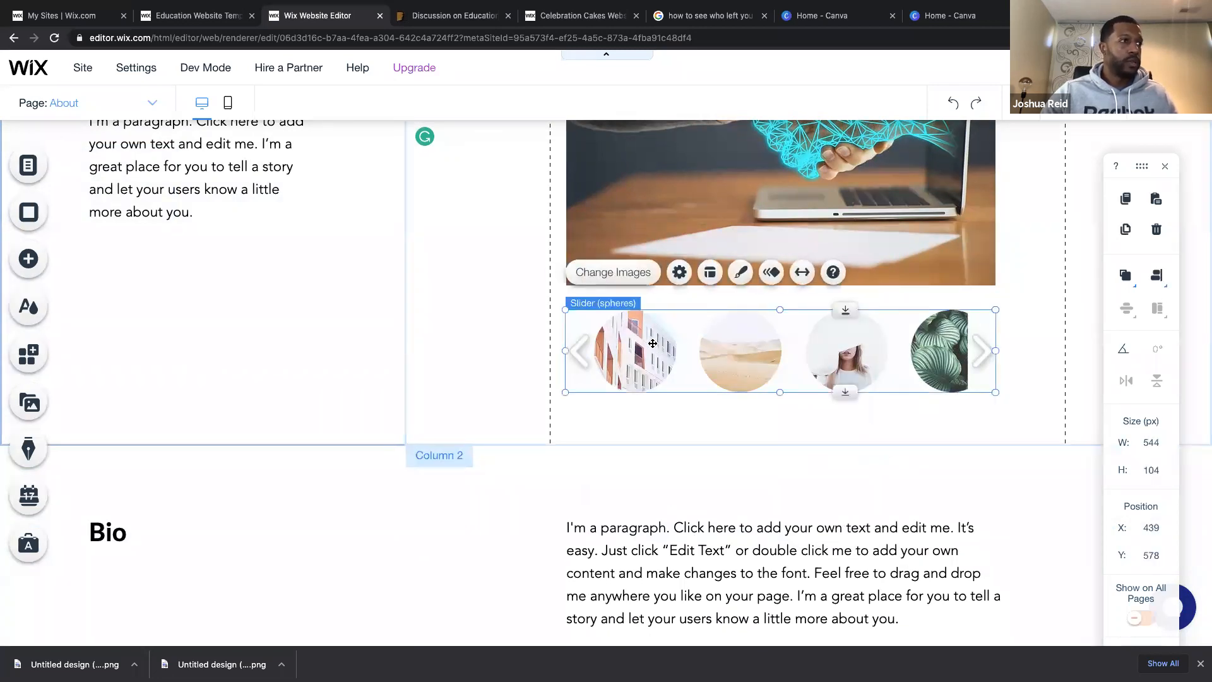
click(635, 270)
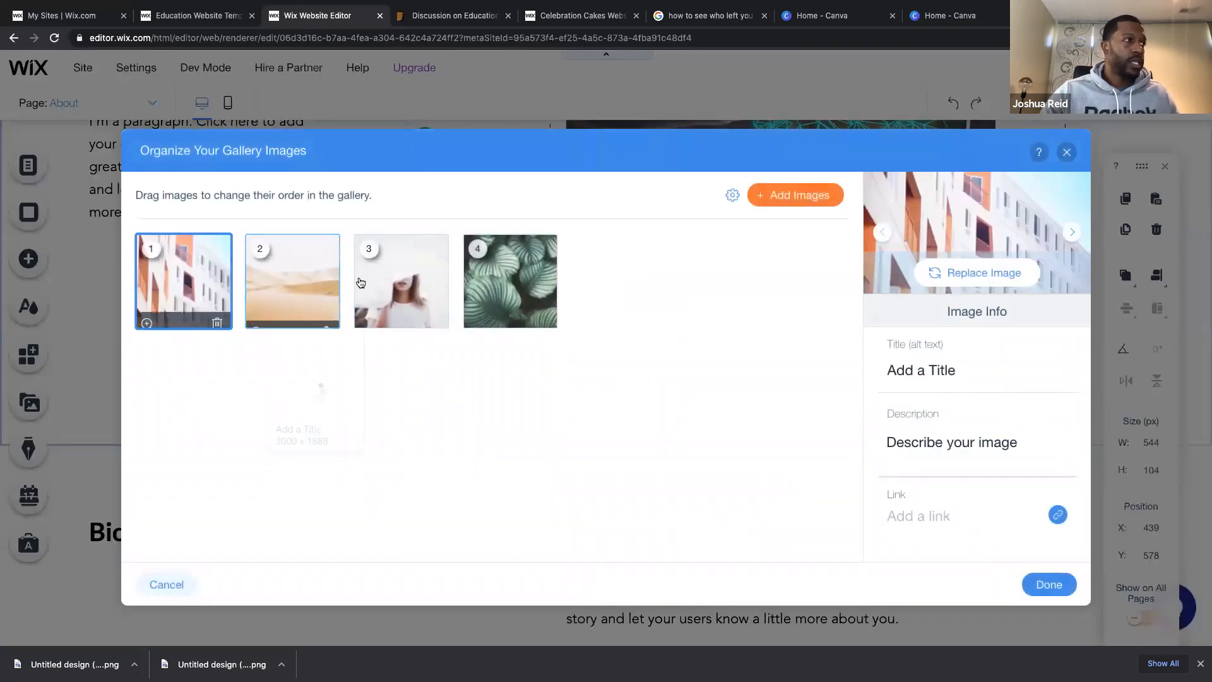
click(789, 197)
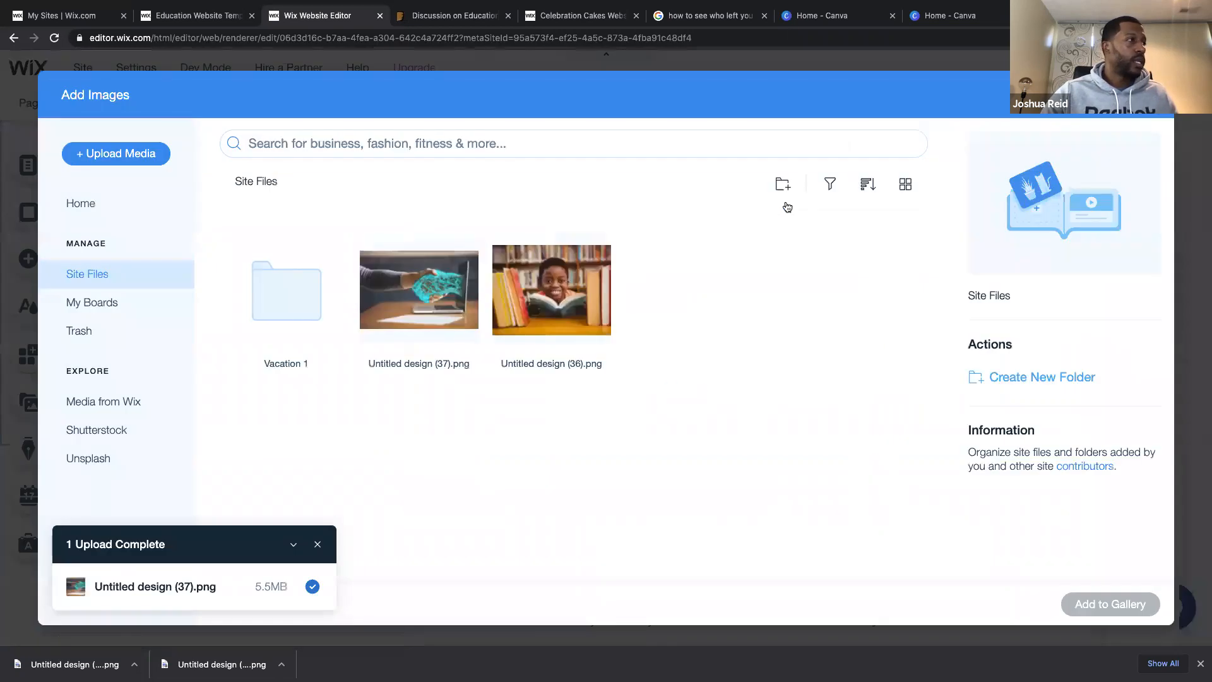
click(455, 293)
click(537, 296)
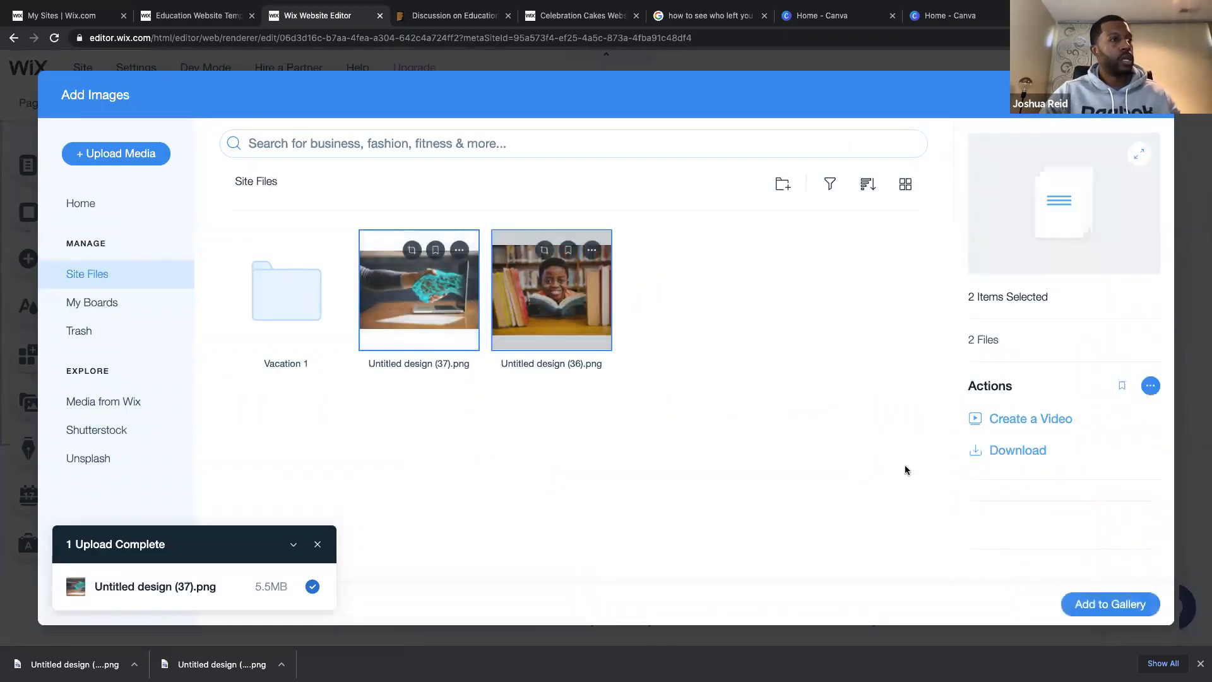
click(1110, 604)
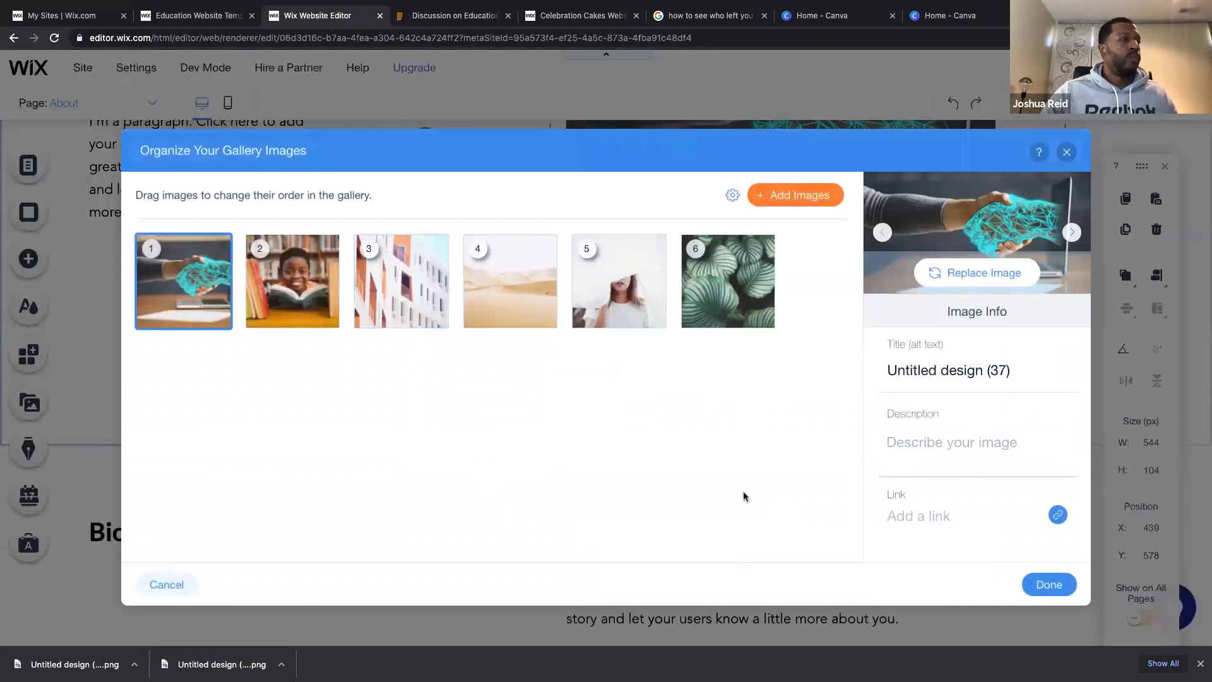
click(1048, 582)
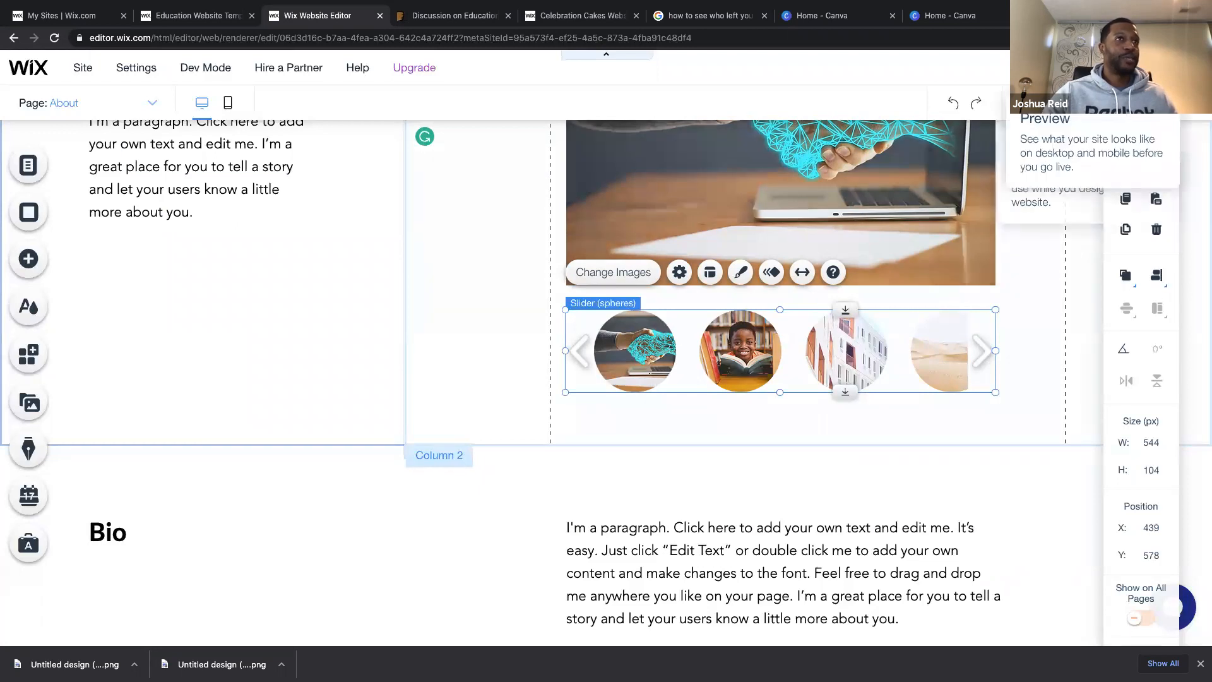
Preview the About page to check the photo and sphere slider as visitors see them, and return to editing.
click(1101, 67)
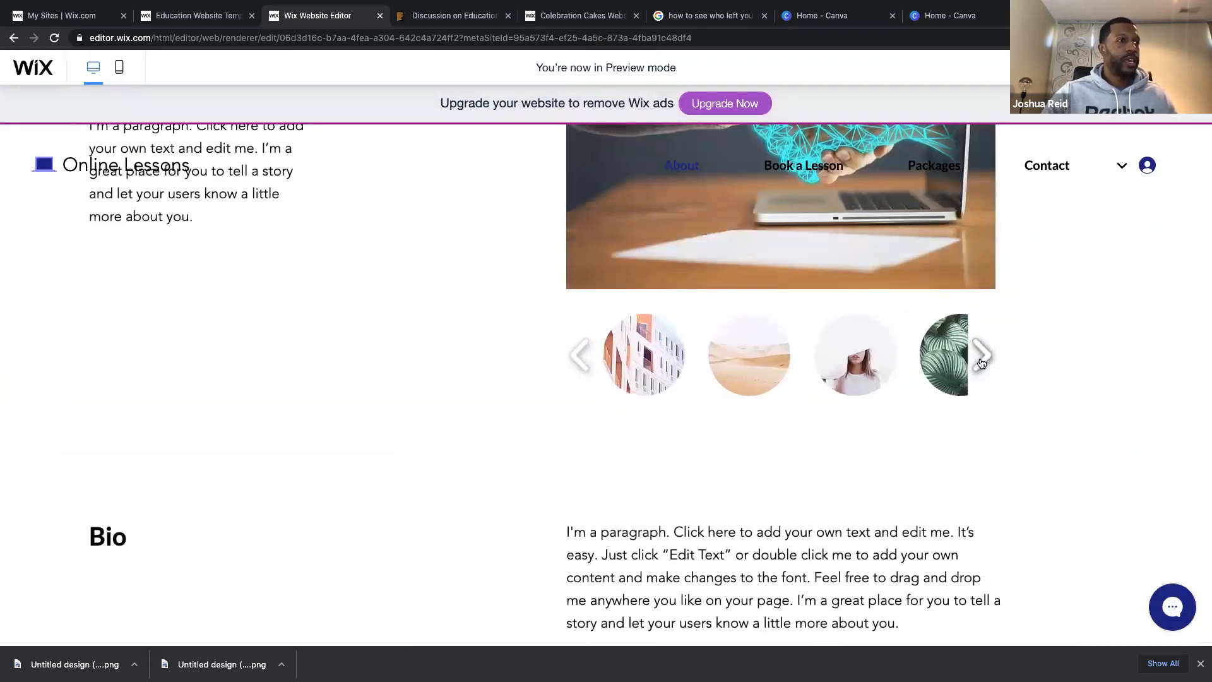
scroll(580, 359, up, 4)
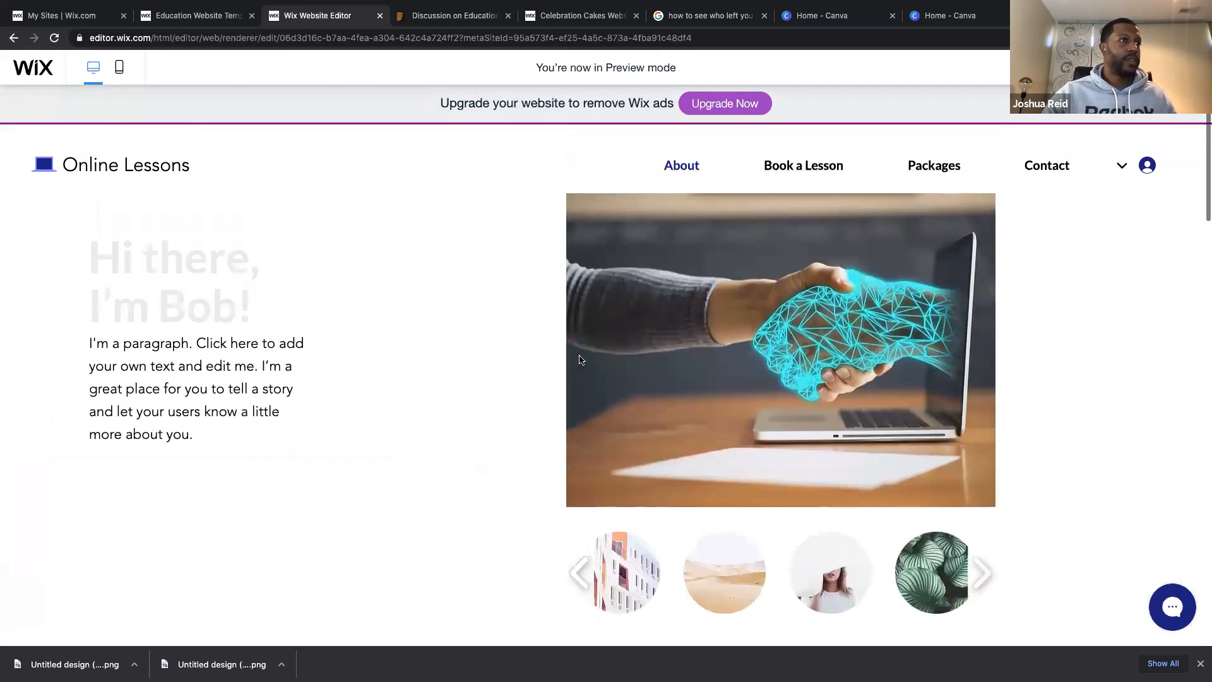
scroll(580, 360, down, 1)
scroll(580, 359, up, 1)
scroll(580, 360, down, 8)
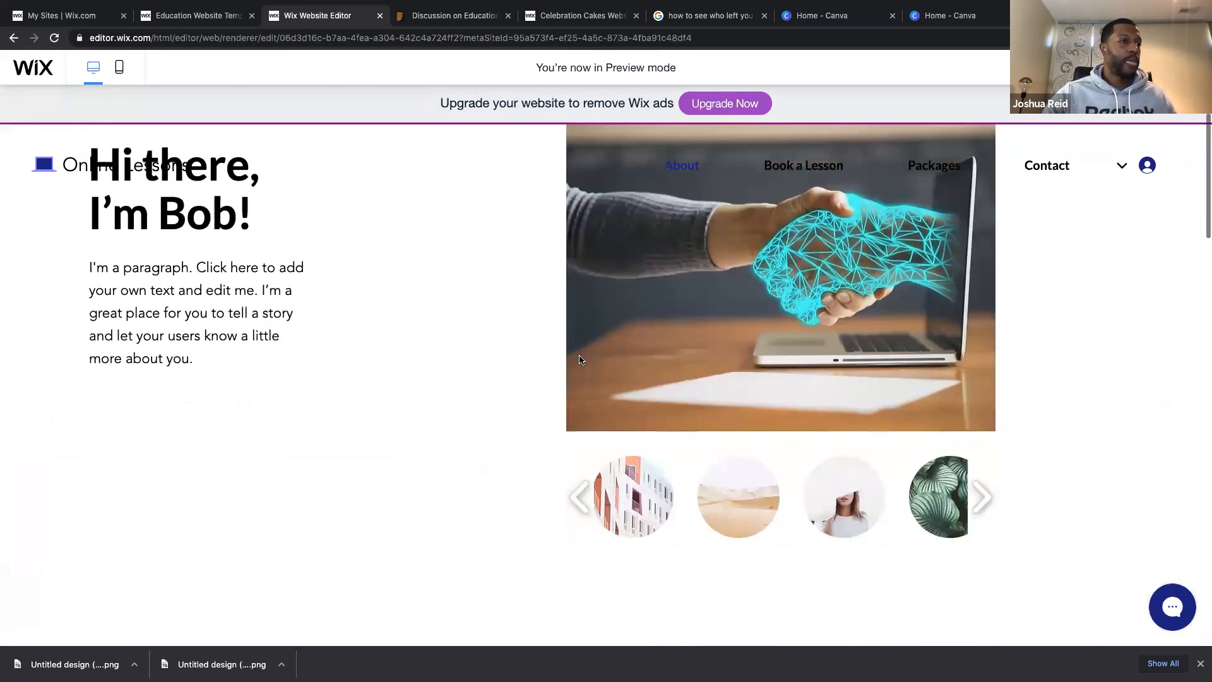
scroll(580, 360, up, 5)
scroll(580, 359, up, 3)
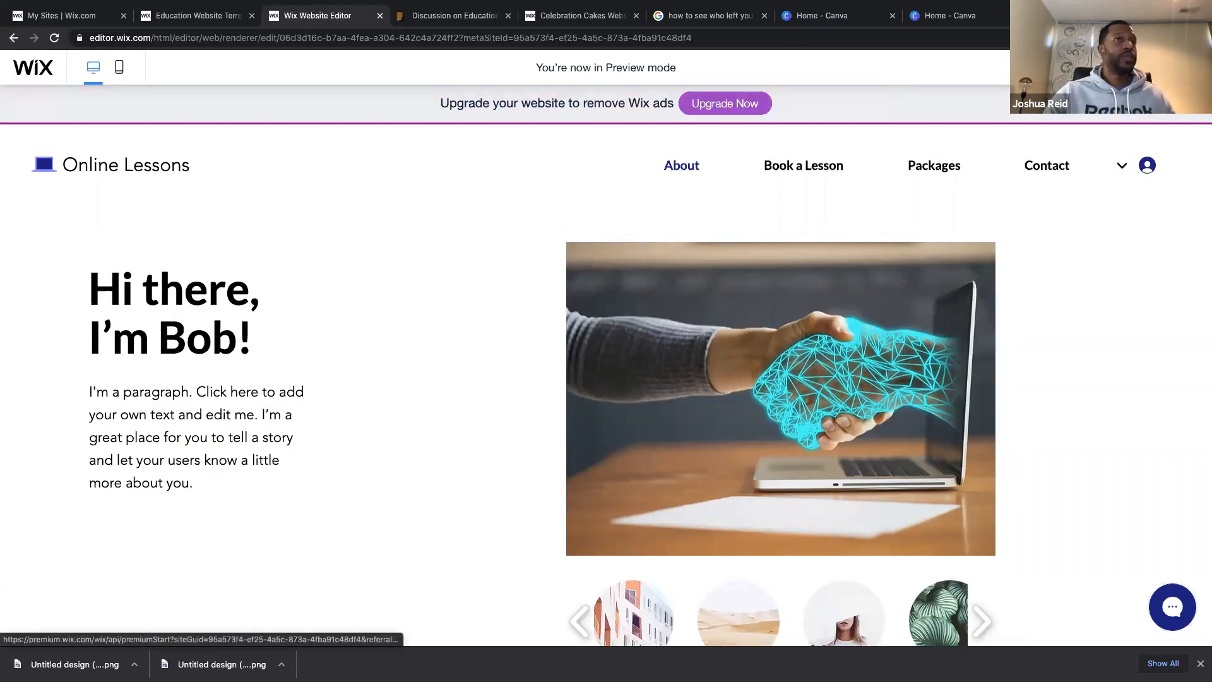
click(1165, 67)
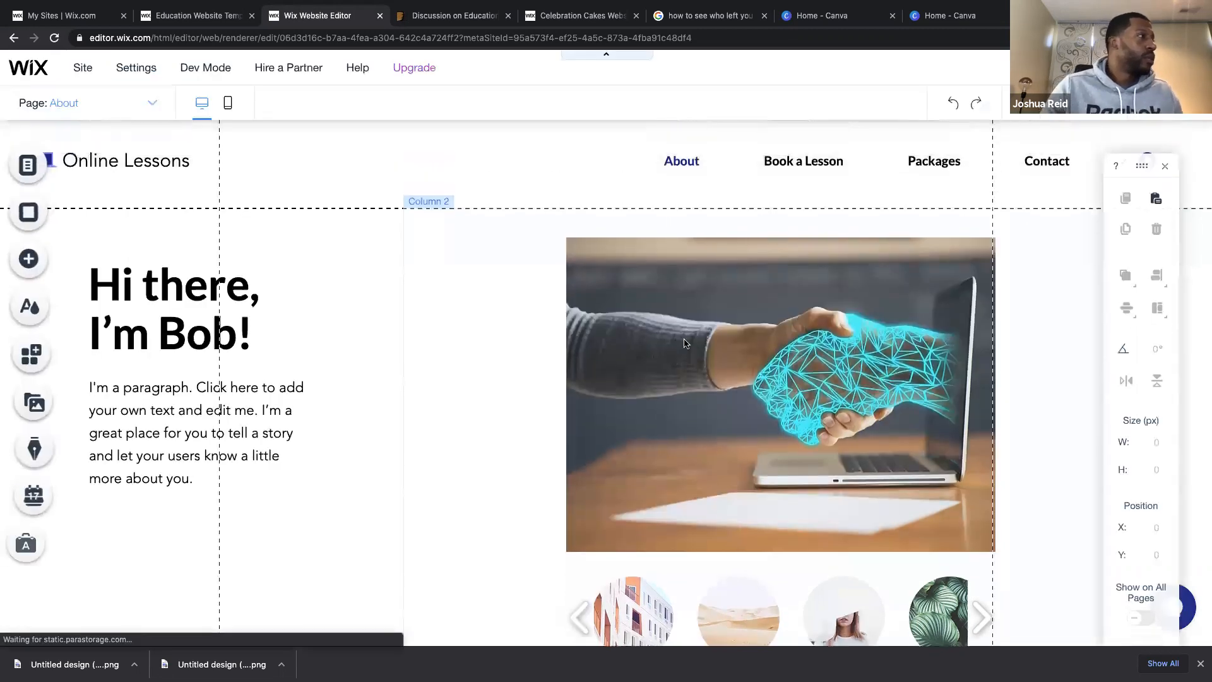
Browse the About, Contact and Classic strip designs available for the About page.
scroll(568, 436, down, 1)
scroll(566, 435, down, 7)
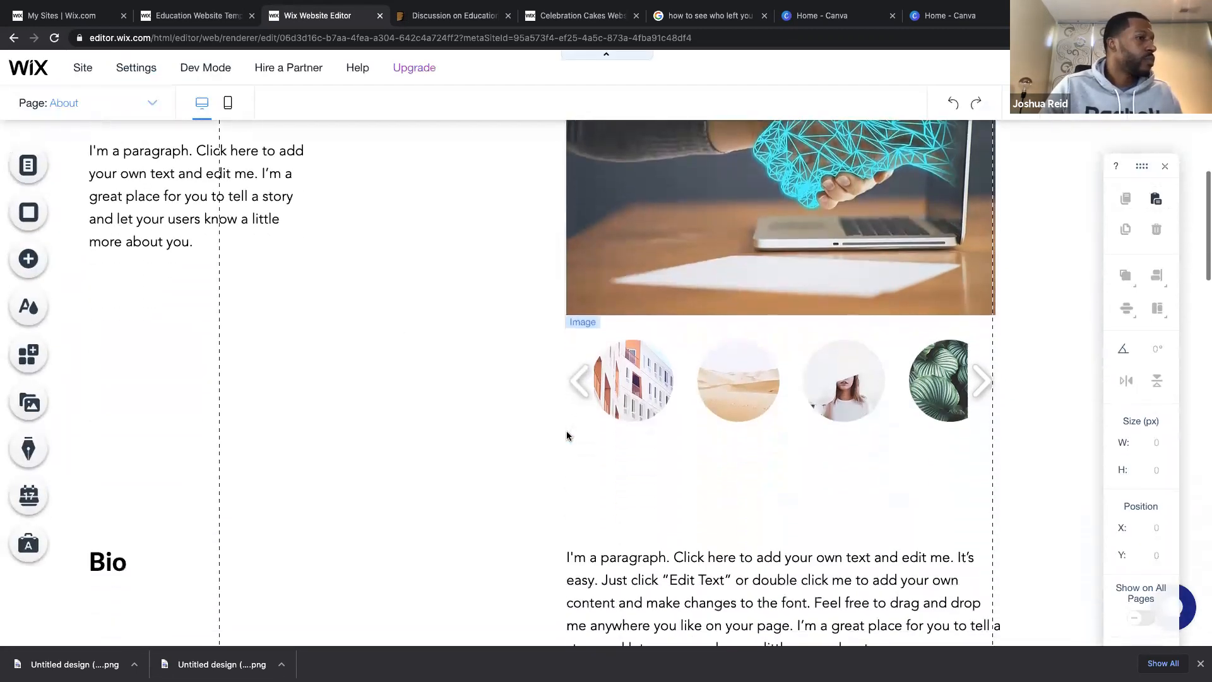
click(32, 257)
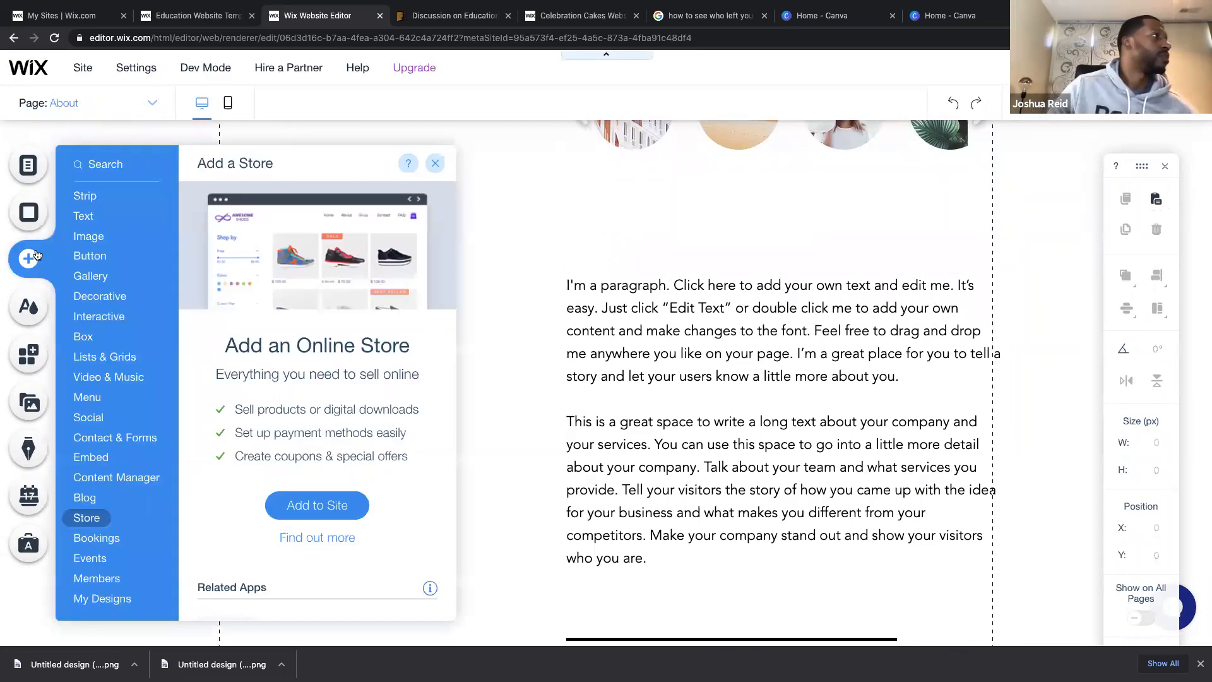
mouse_move(87, 184)
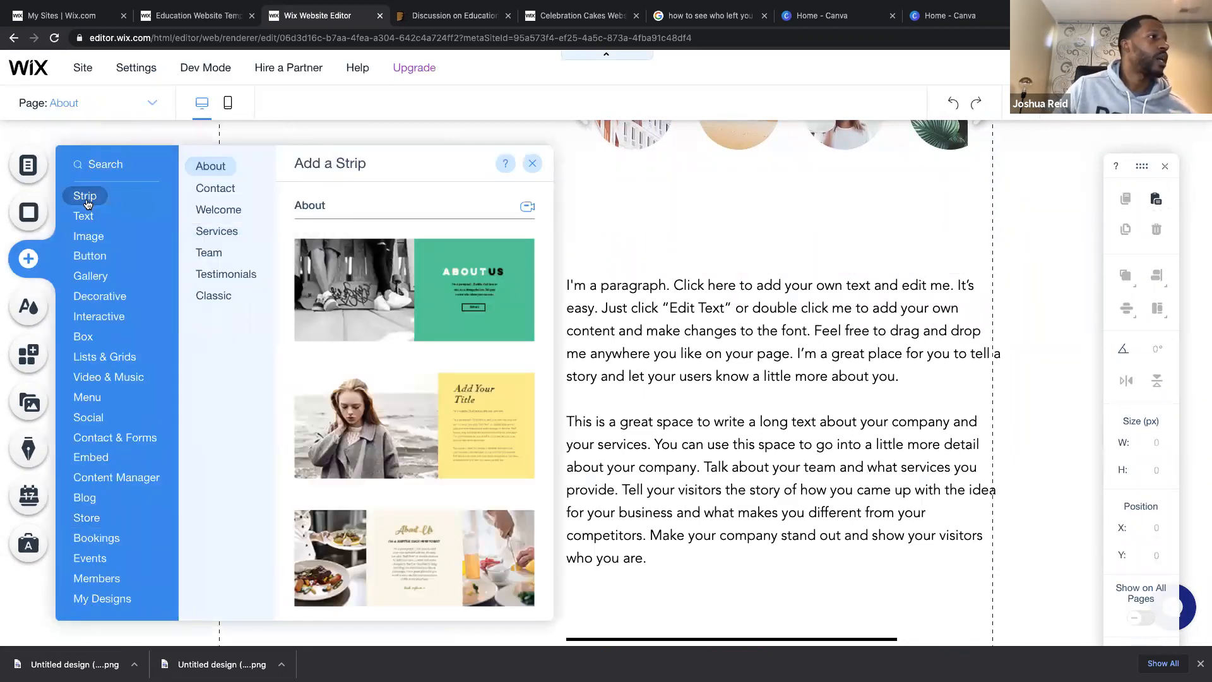
click(227, 188)
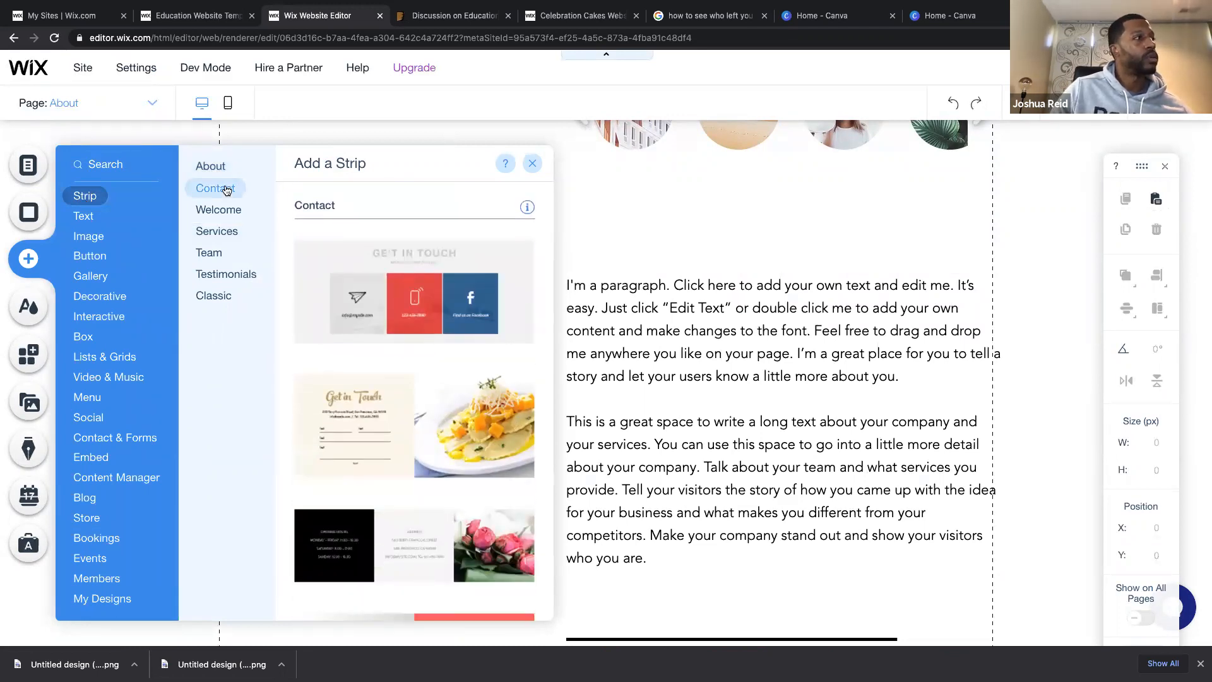
click(228, 298)
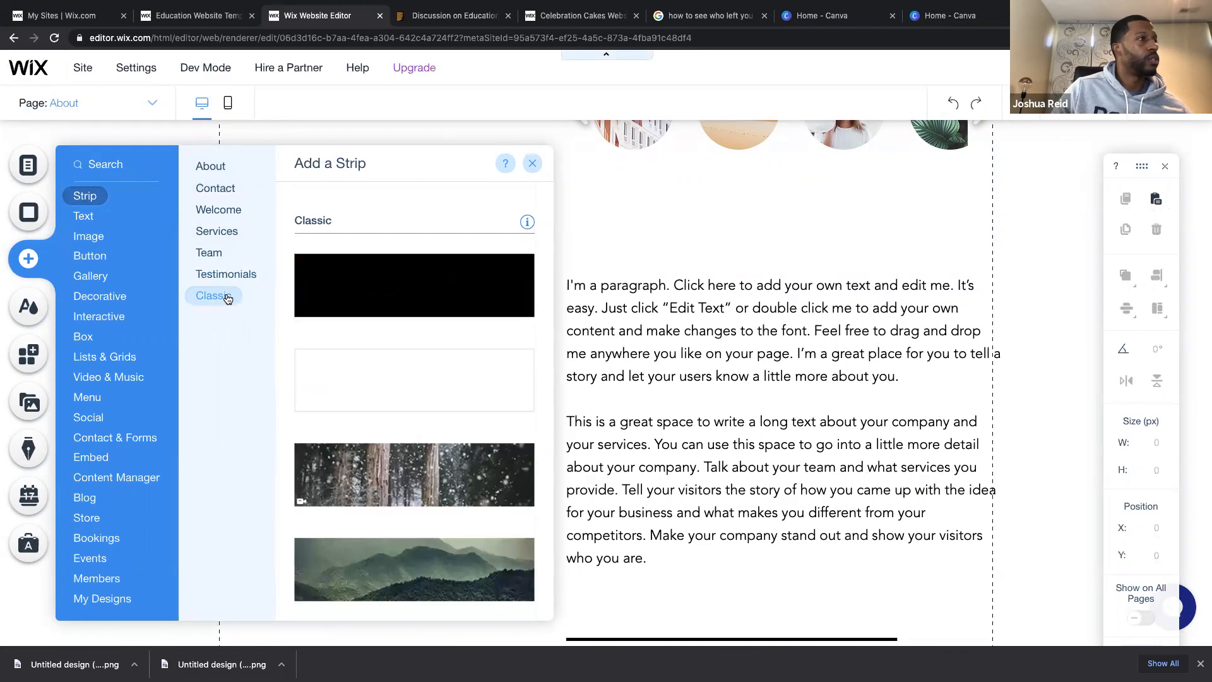
click(844, 290)
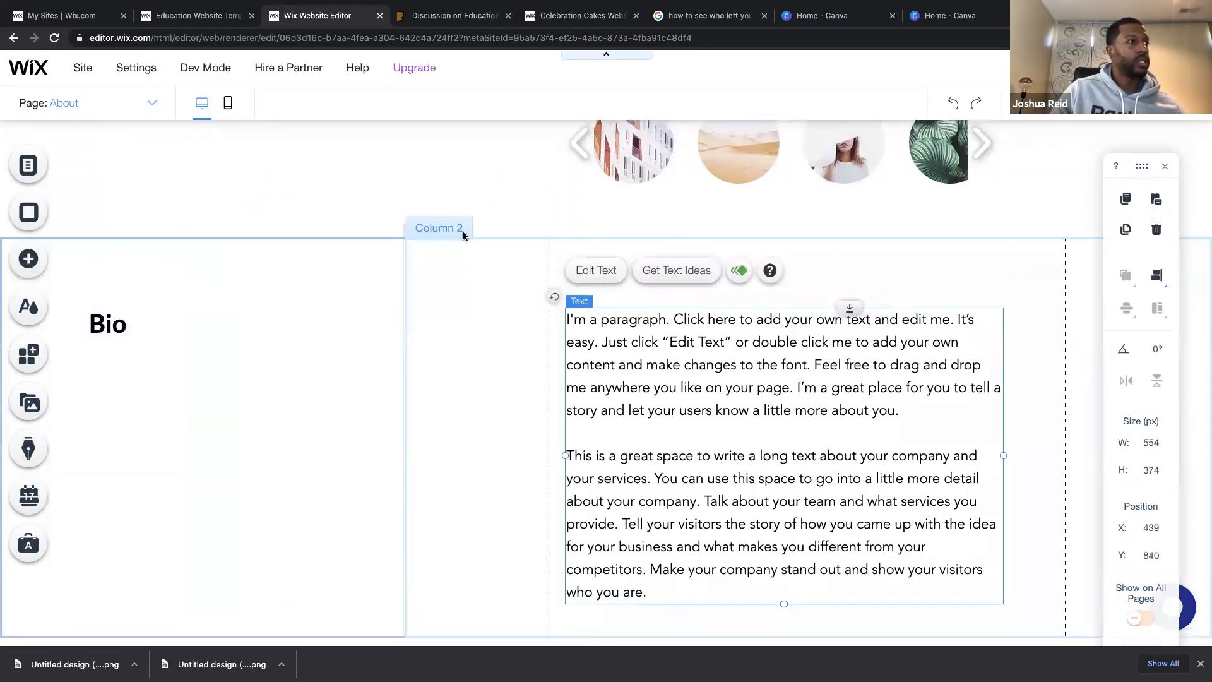
Insert the Testimonials strip with alternating food photos and quotes between the Education and Languages sections.
scroll(463, 233, up, 6)
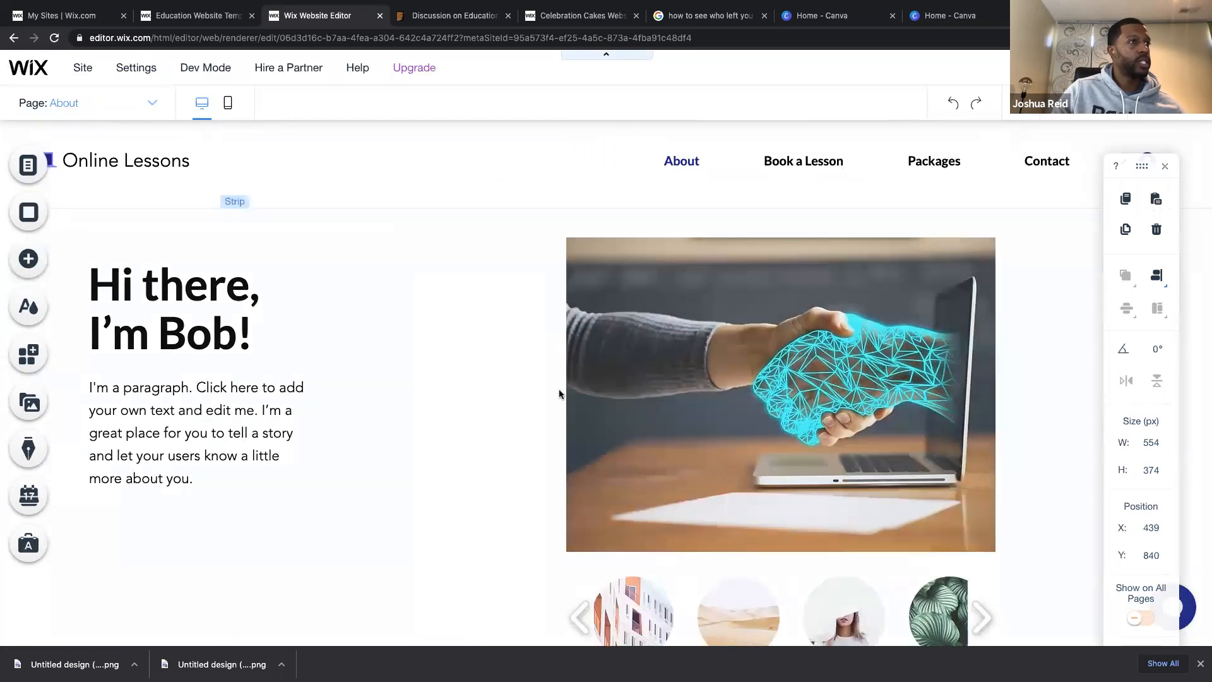
scroll(559, 389, down, 15)
scroll(558, 390, down, 9)
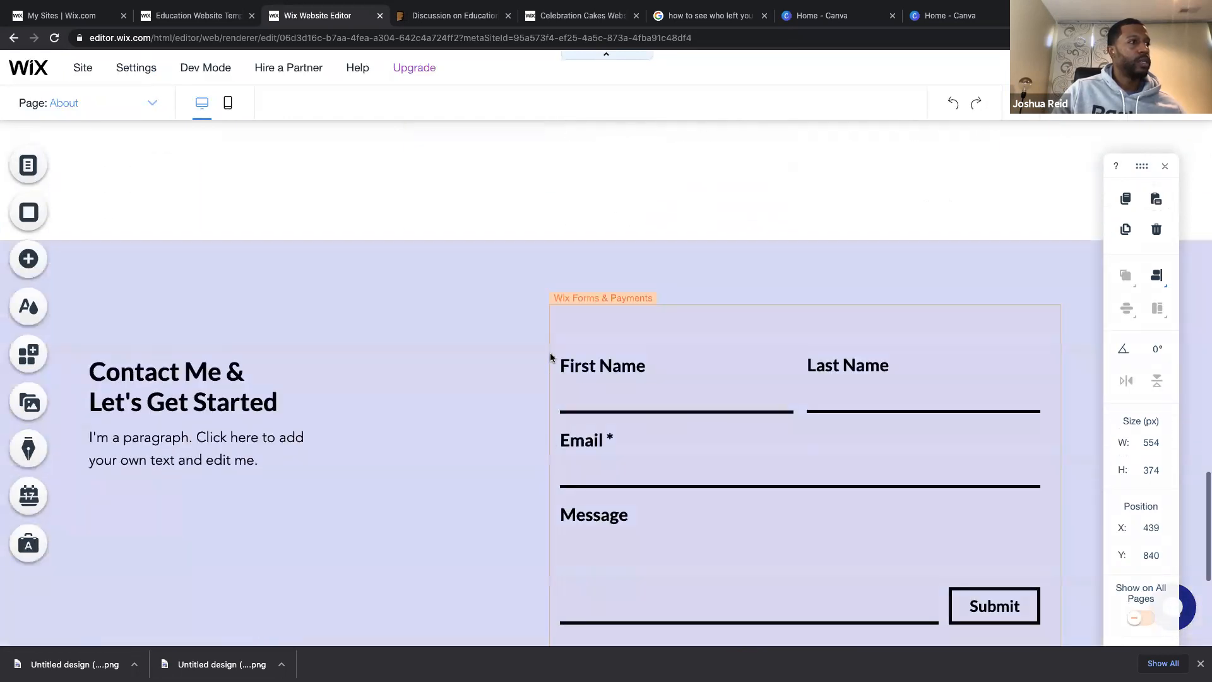
scroll(477, 365, up, 7)
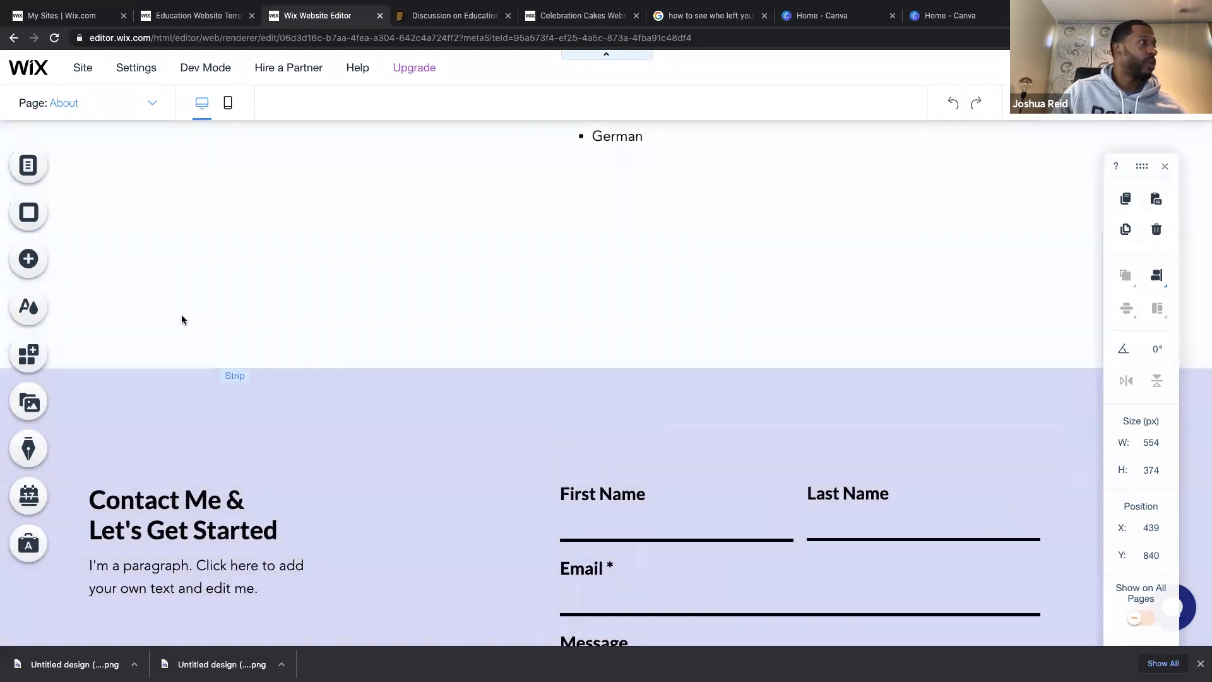
click(27, 265)
click(215, 212)
click(219, 189)
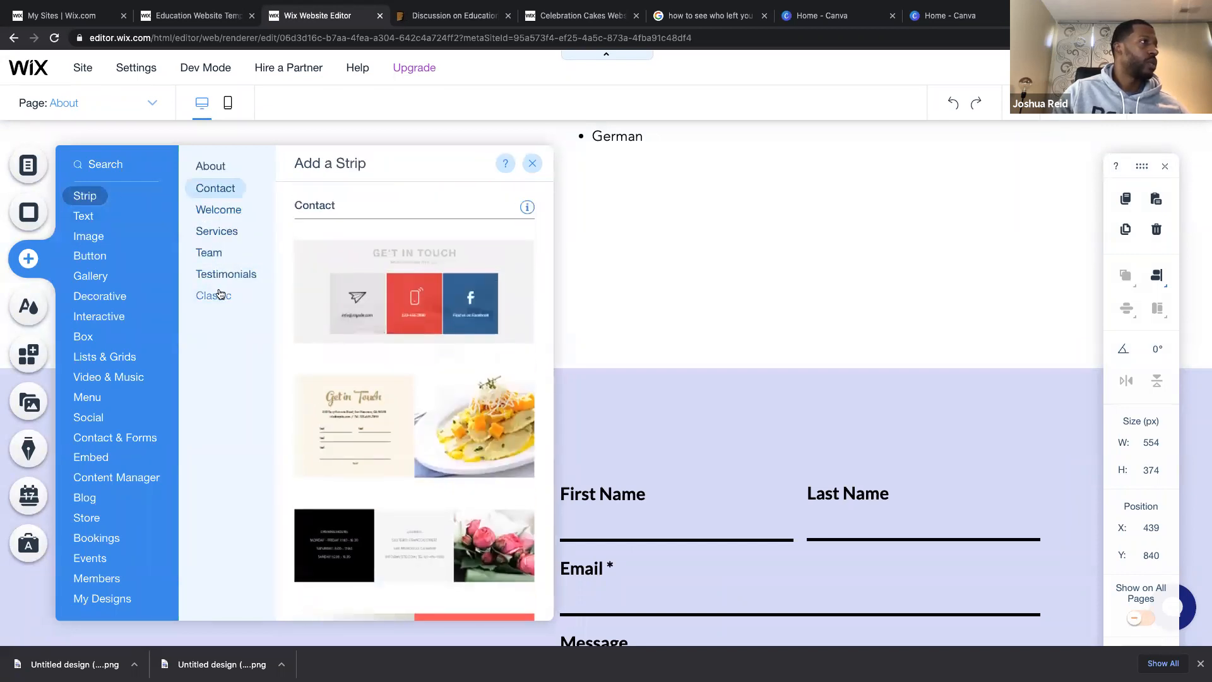
click(219, 293)
click(222, 275)
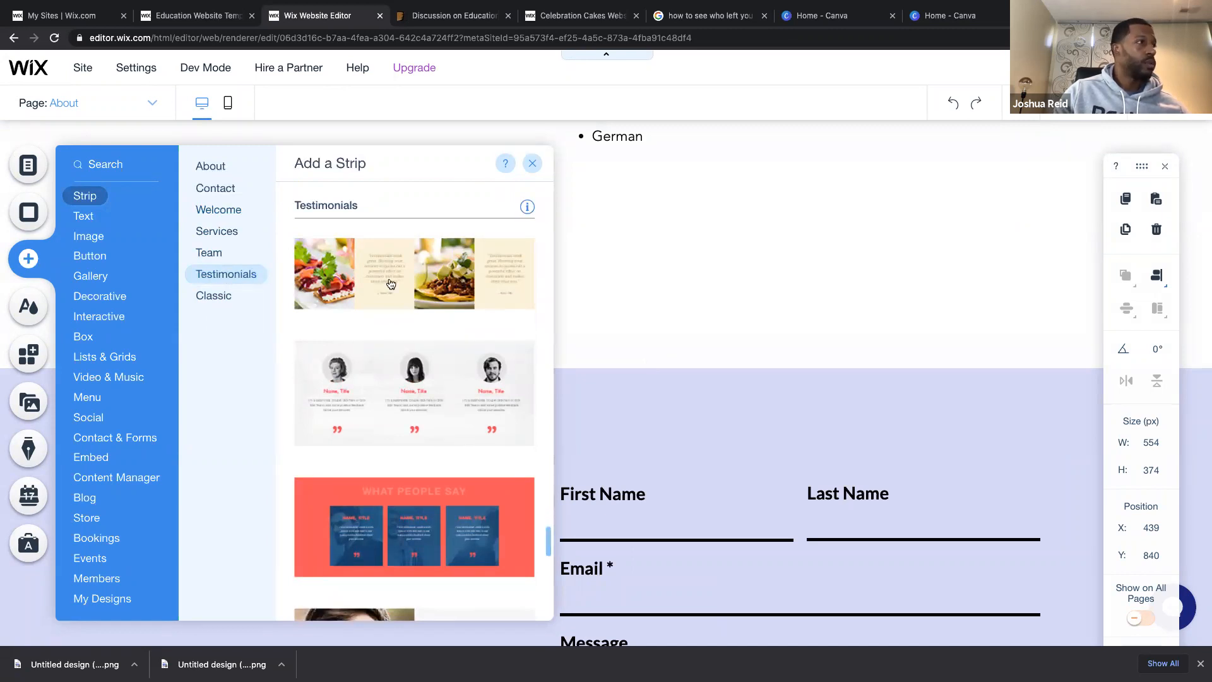
drag(404, 284, 639, 346)
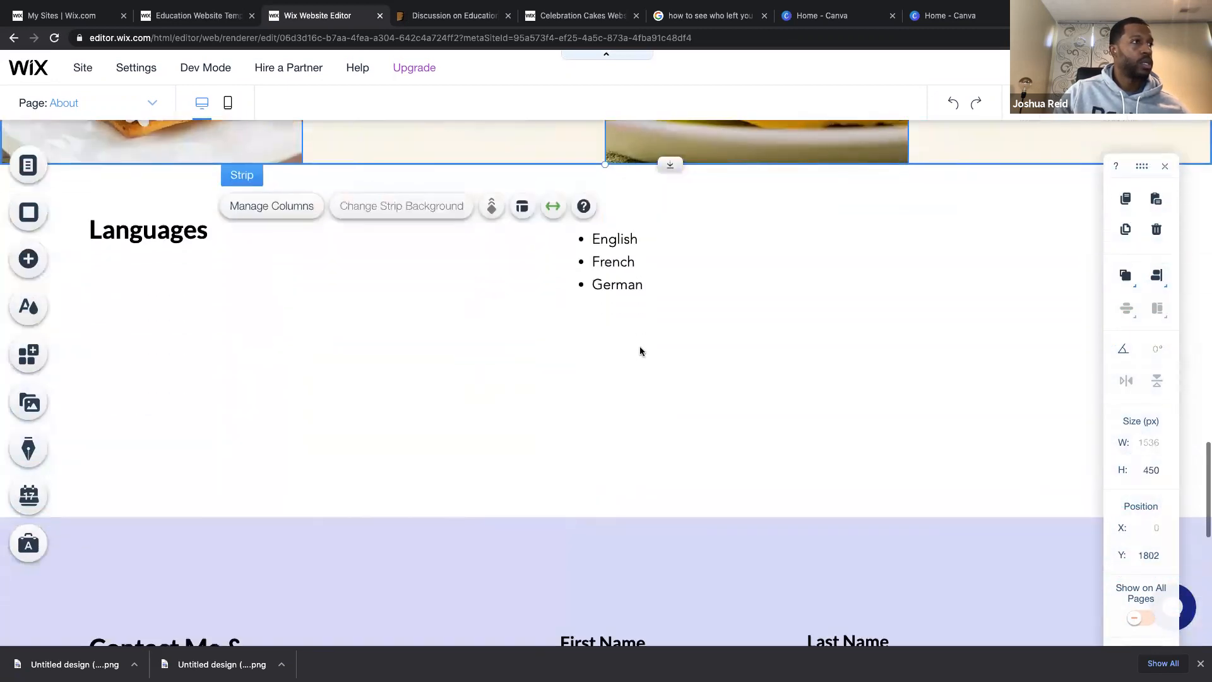
Examine the testimonials strip within the page and in preview mode, checking the sections around it, and return to editing.
scroll(639, 346, up, 8)
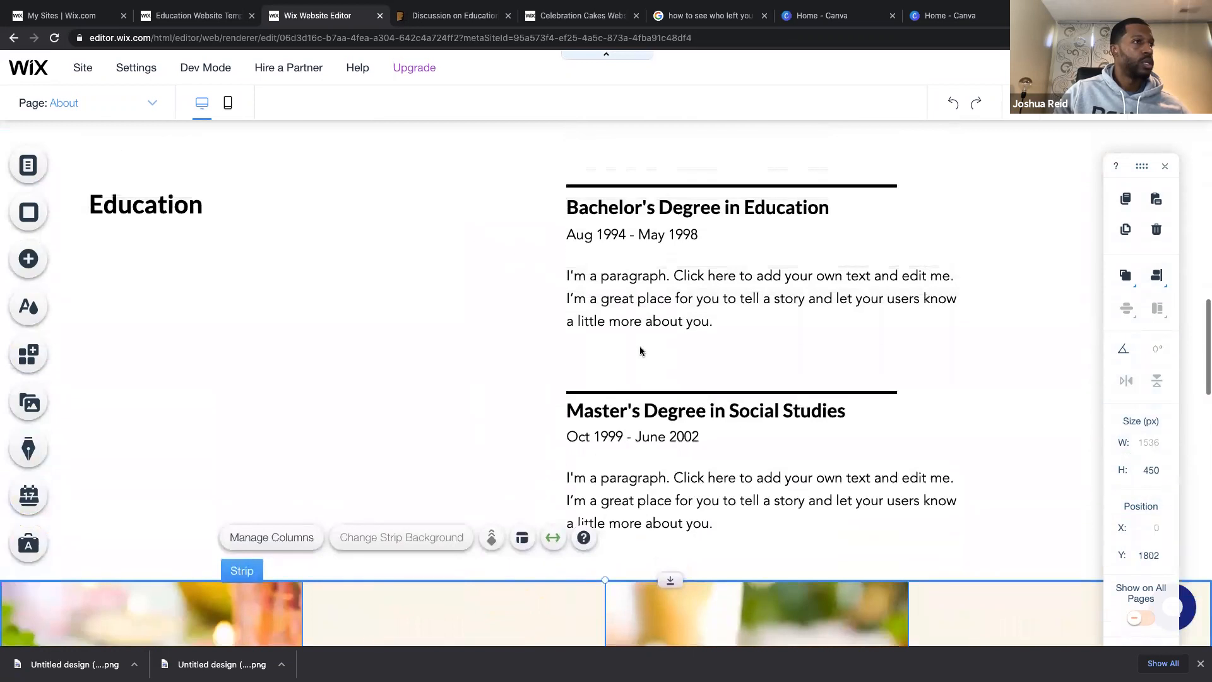
scroll(639, 348, down, 7)
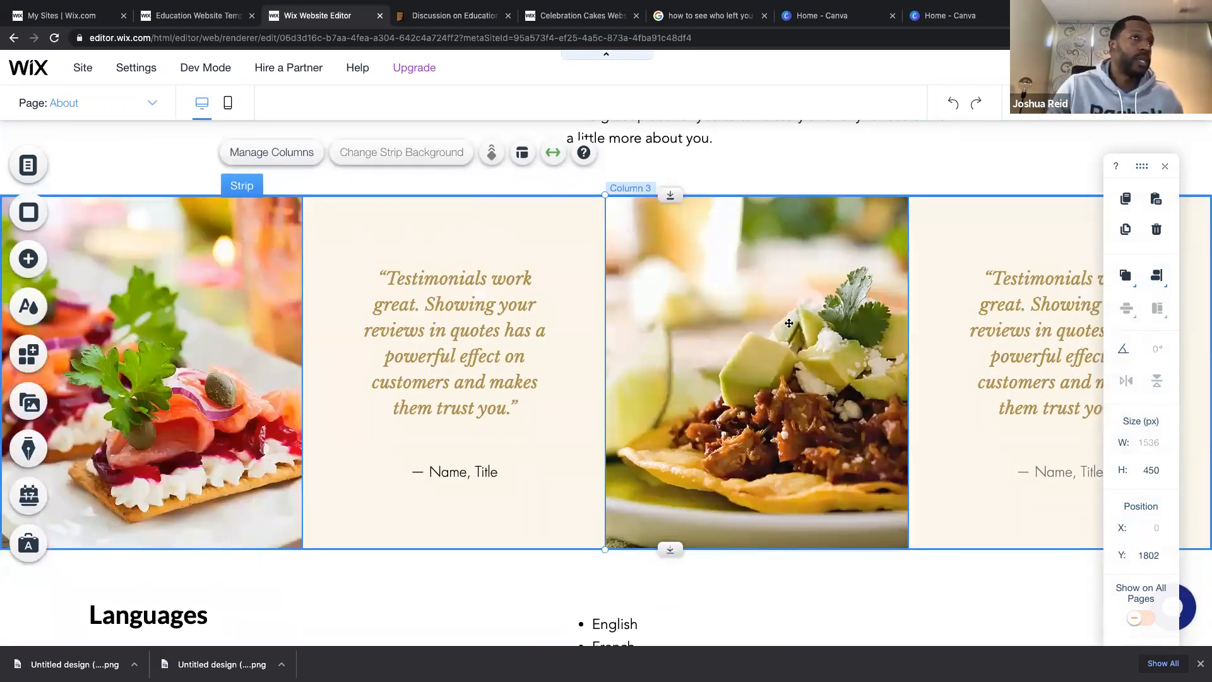
click(1096, 68)
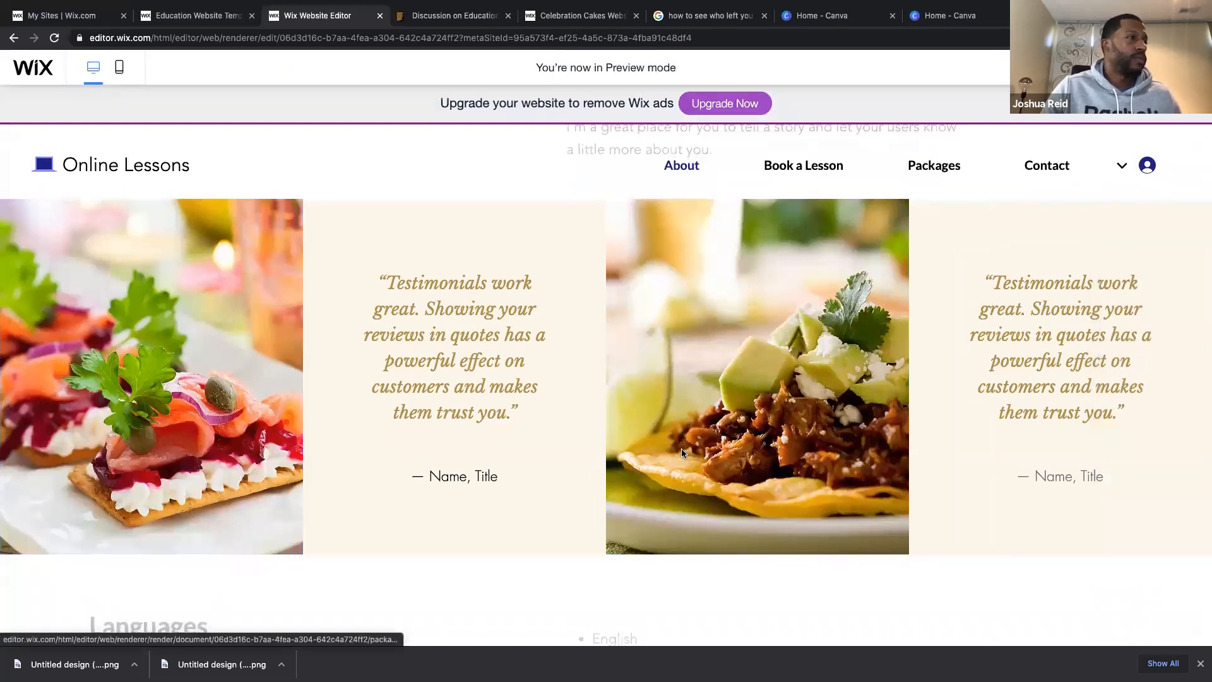
scroll(681, 448, down, 8)
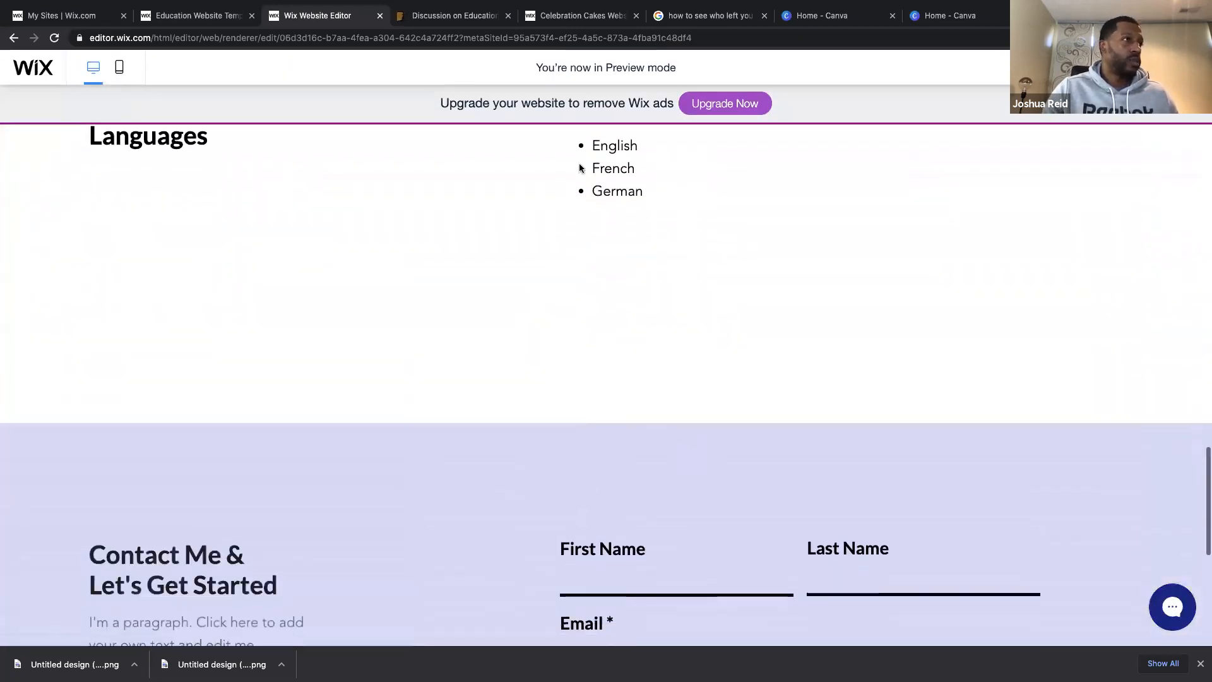
scroll(680, 453, up, 8)
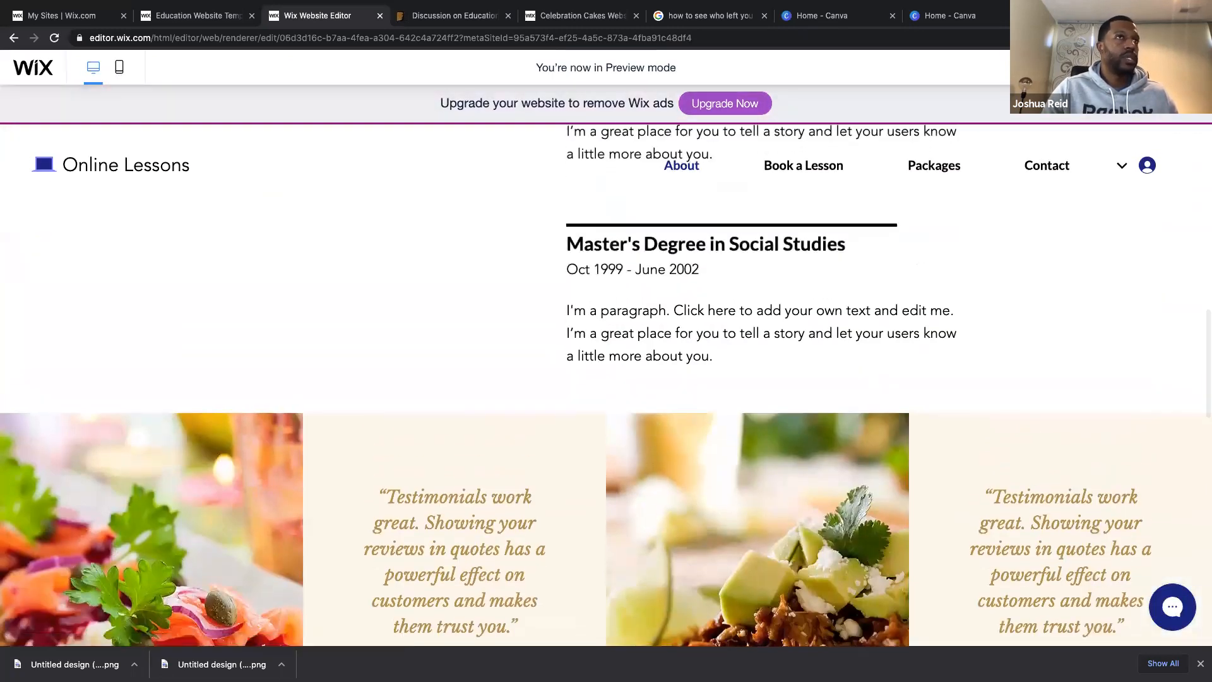
click(1106, 67)
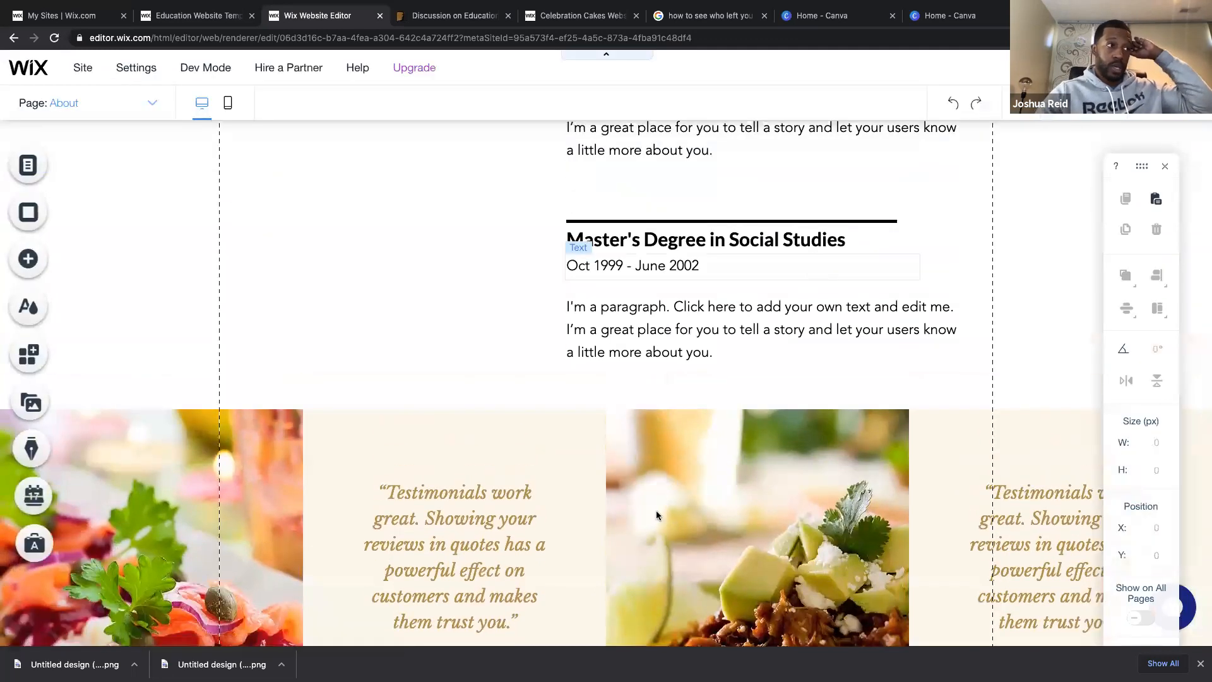
Reposition the testimonials strip vertically to Y 1832, between the Education and Languages sections.
scroll(657, 513, down, 5)
click(652, 380)
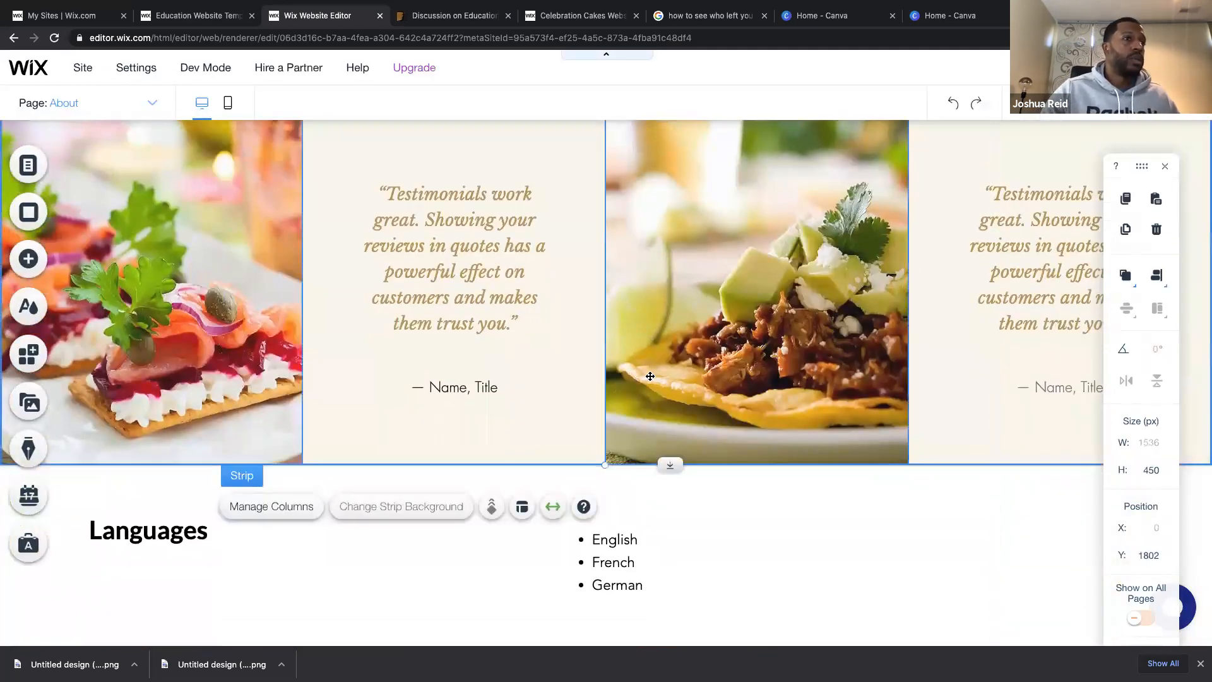
scroll(683, 331, down, 1)
scroll(683, 331, down, 3)
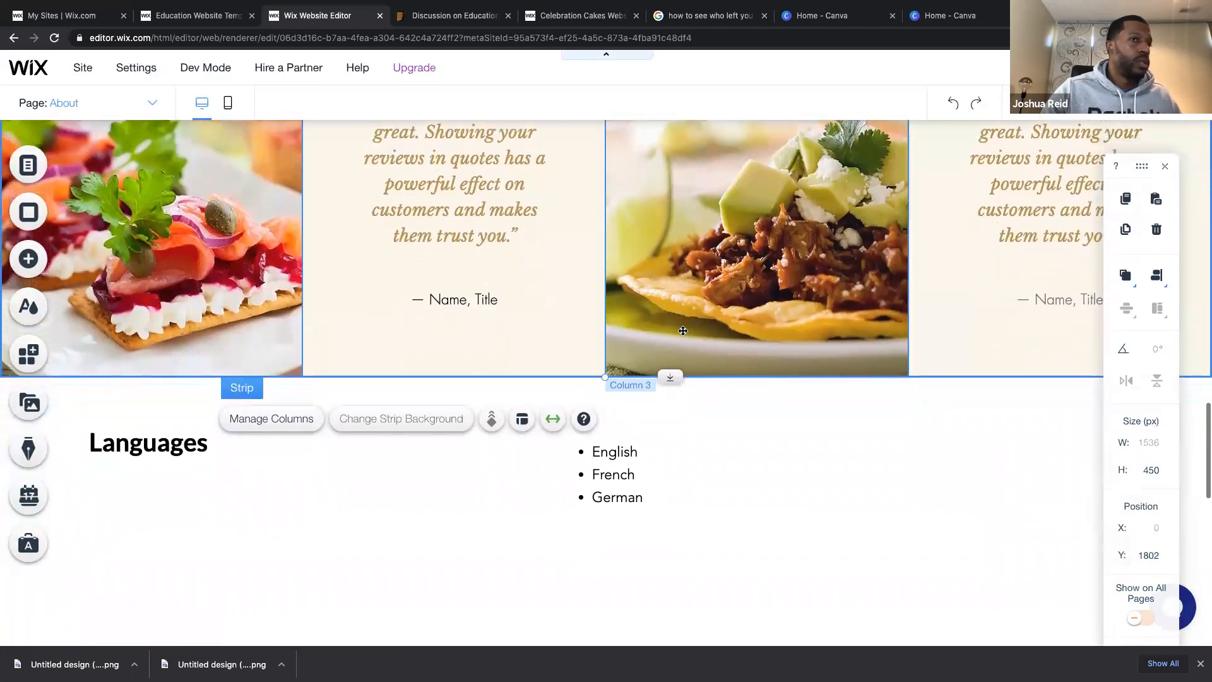
scroll(683, 331, down, 3)
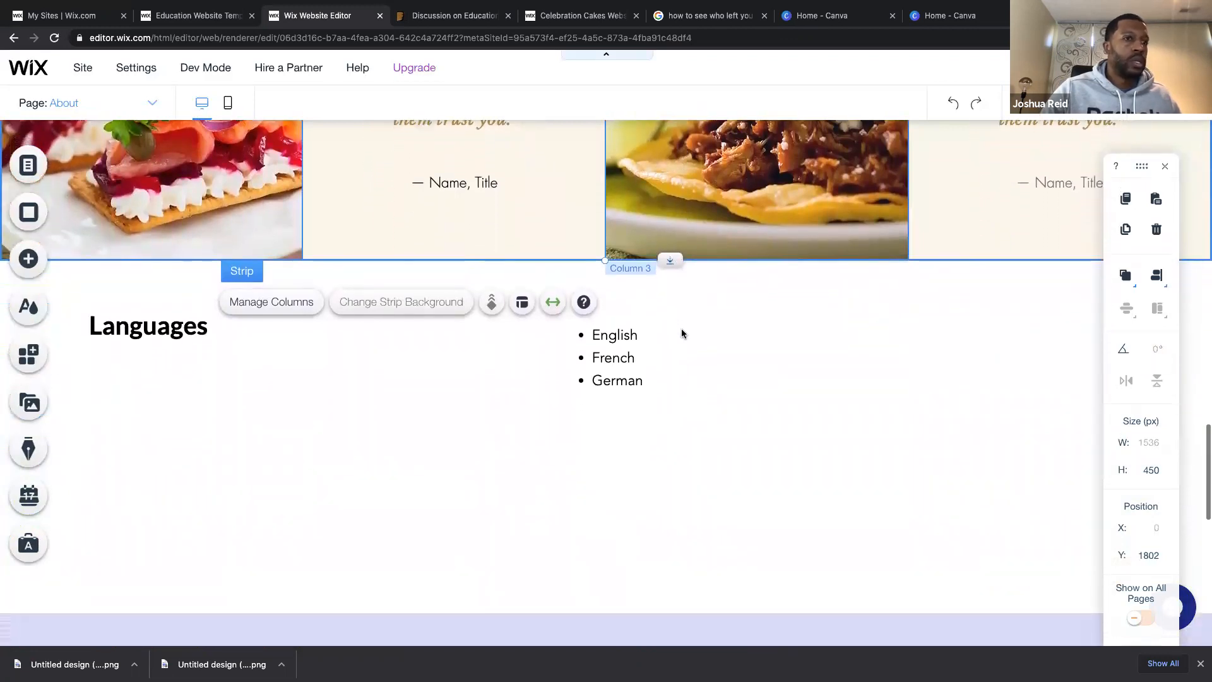
drag(708, 266, 725, 511)
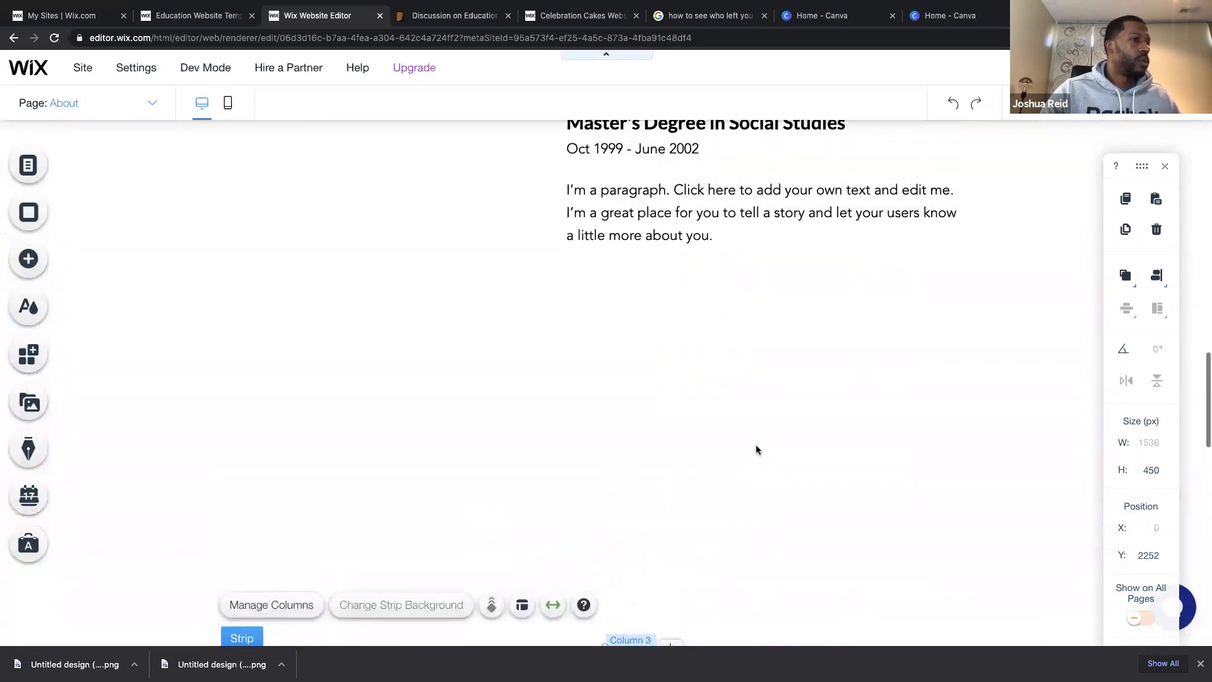
drag(674, 518, 654, 187)
scroll(653, 186, up, 2)
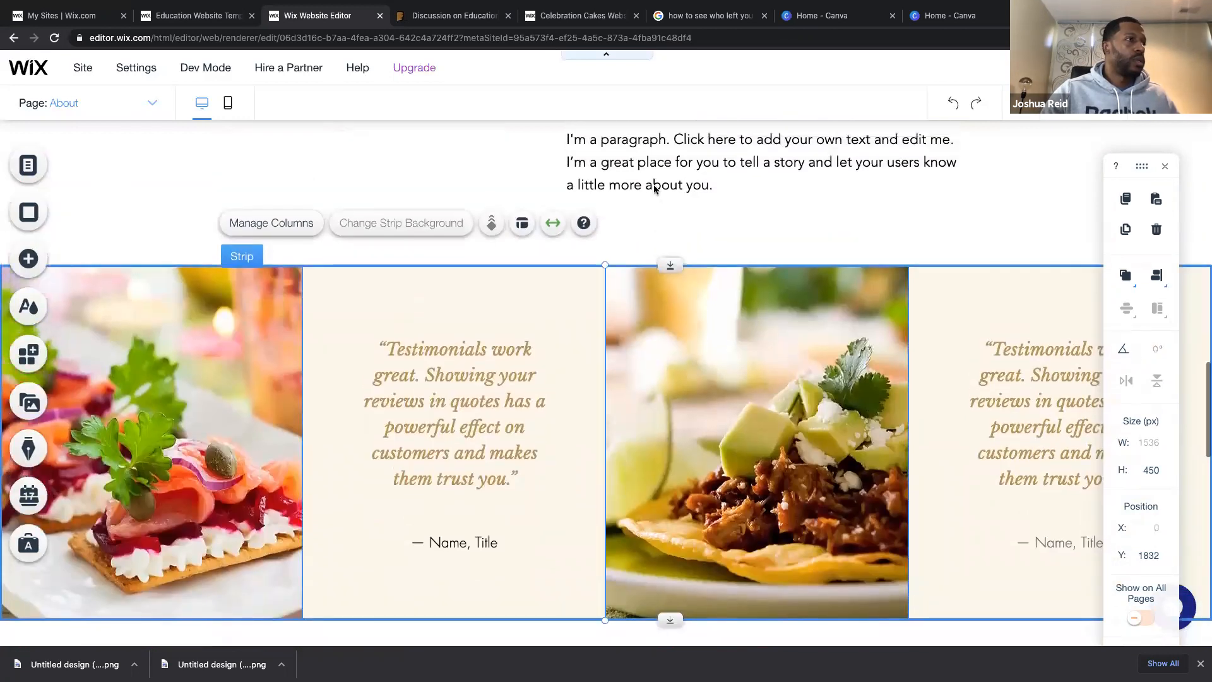
scroll(653, 186, down, 6)
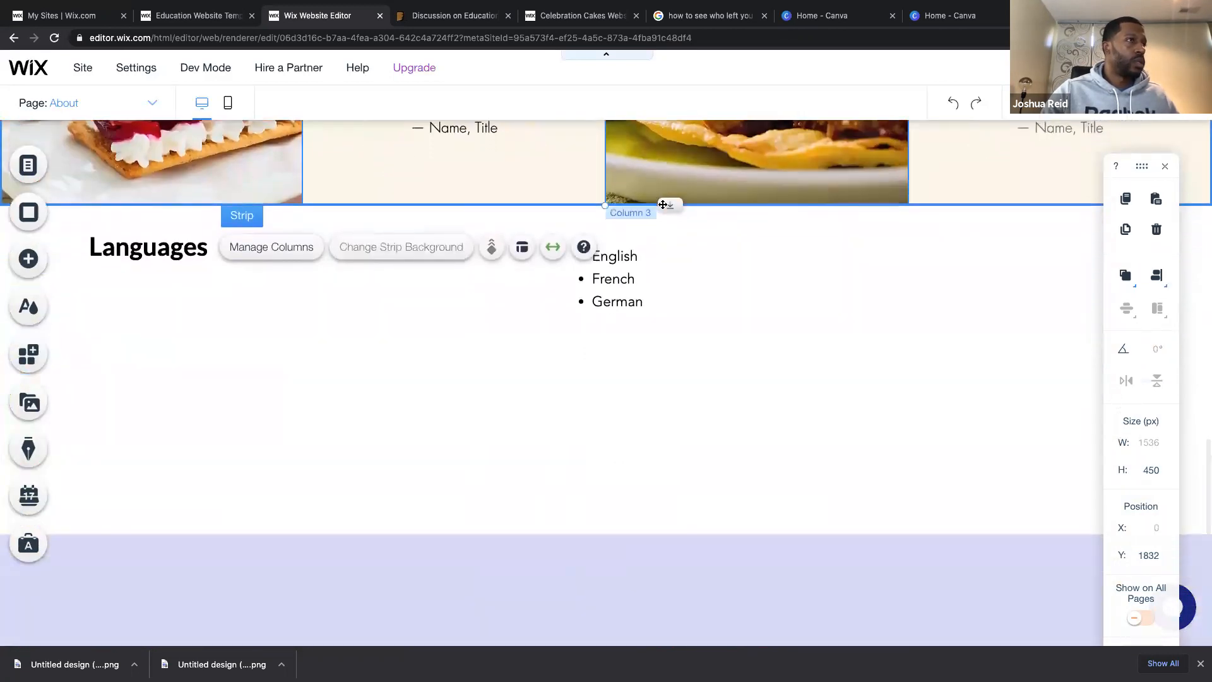
Try to move the lavender Contact Me strip vertically on the About page.
scroll(698, 482, down, 2)
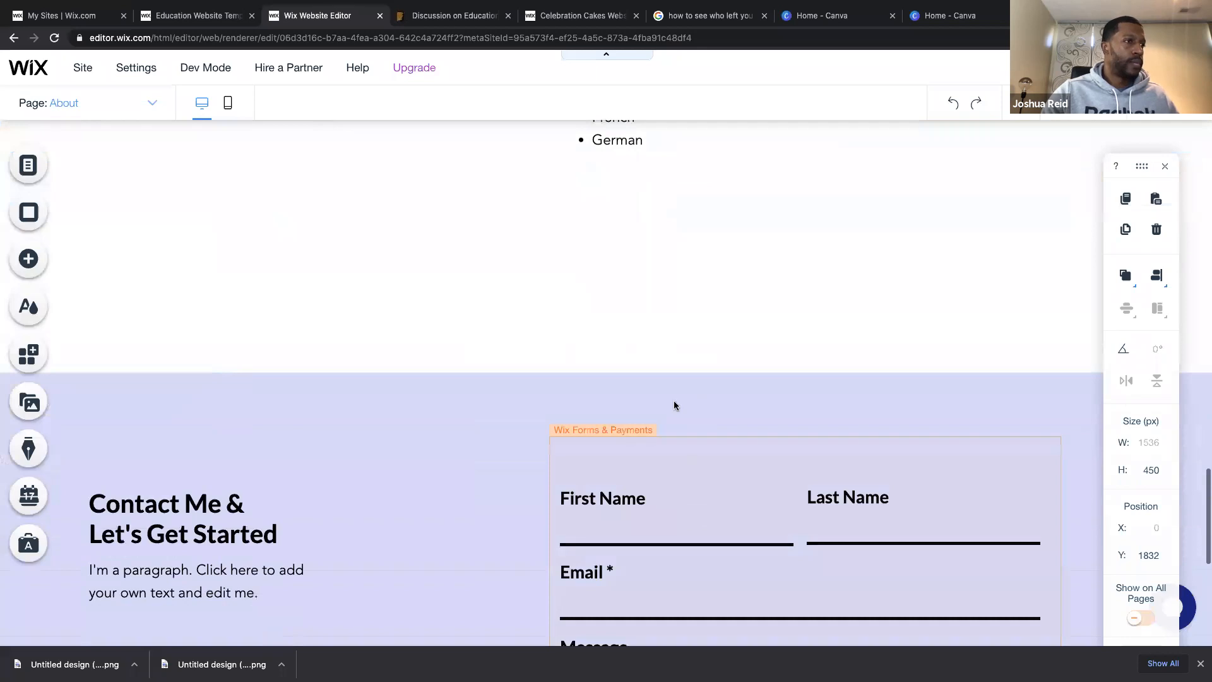
click(615, 401)
drag(672, 378, 673, 479)
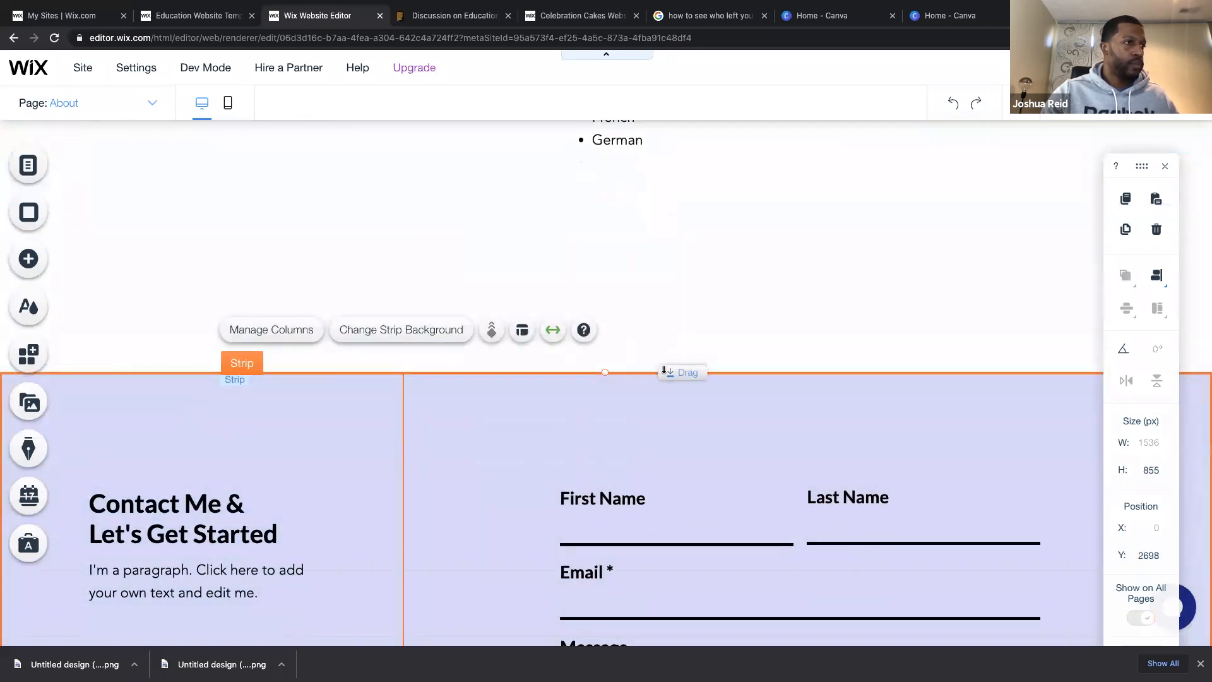
mouse_move(671, 410)
mouse_down()
mouse_move(666, 459)
mouse_move(672, 409)
mouse_up()
Move the testimonials strip down the page to Y 2215.
scroll(686, 370, up, 8)
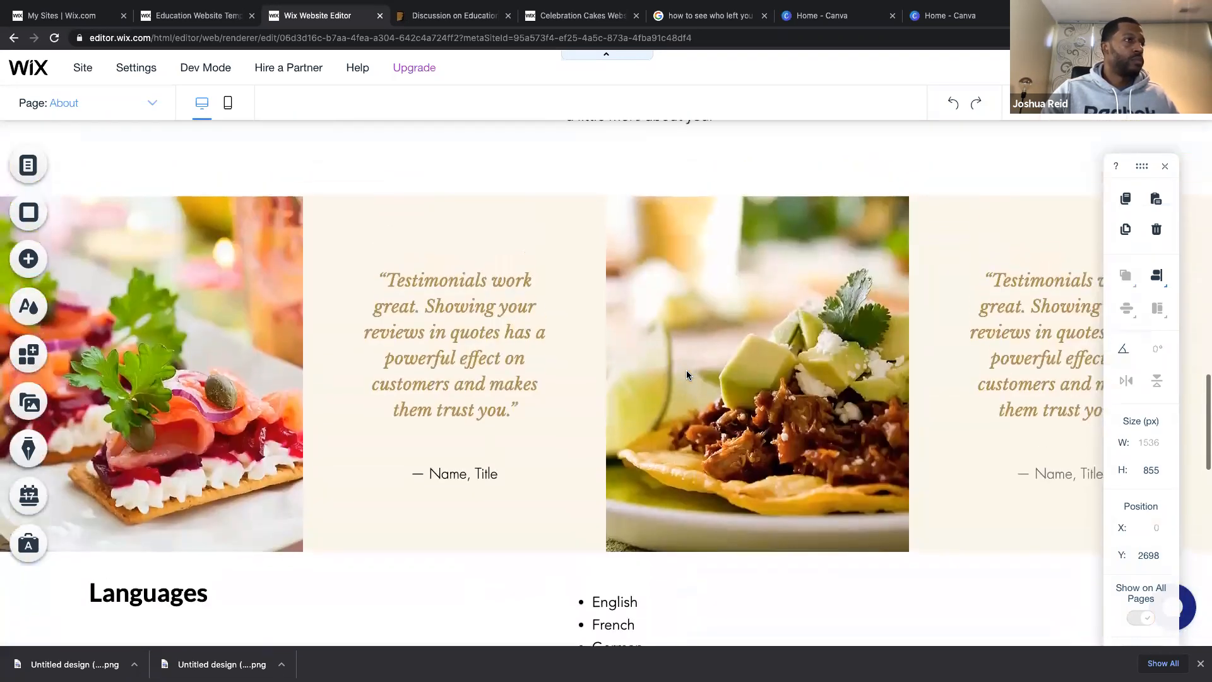
click(686, 370)
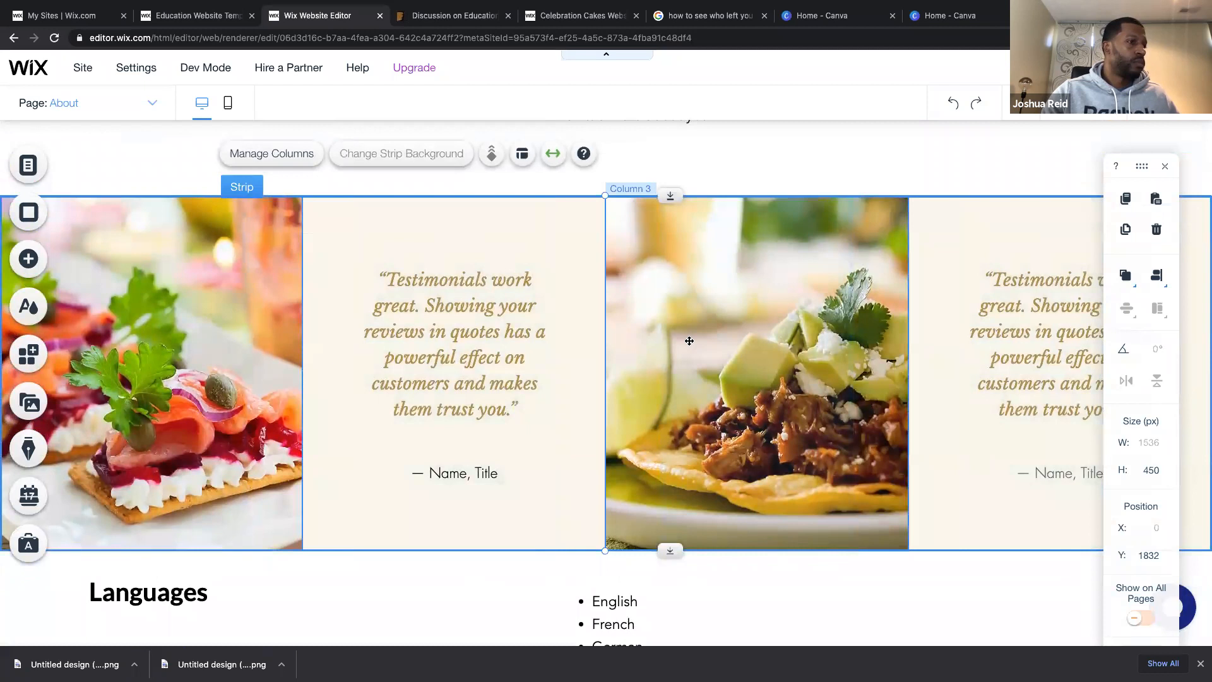
drag(687, 429, 700, 601)
drag(670, 526, 666, 675)
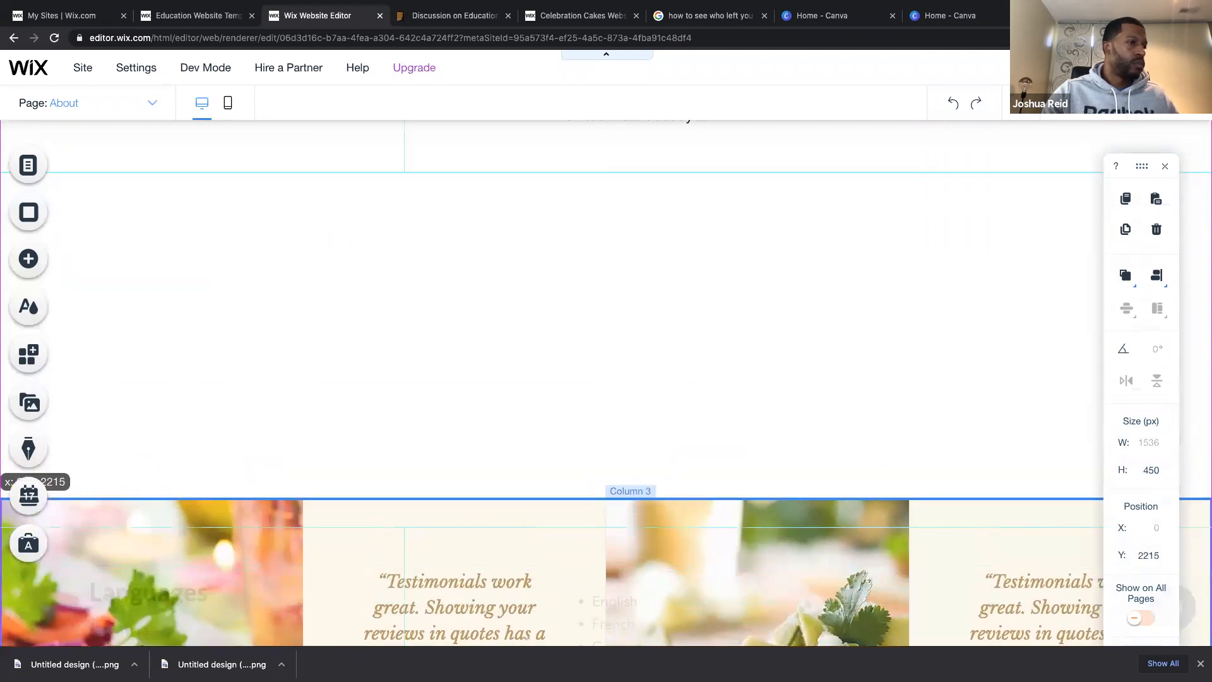
drag(670, 562, 681, 481)
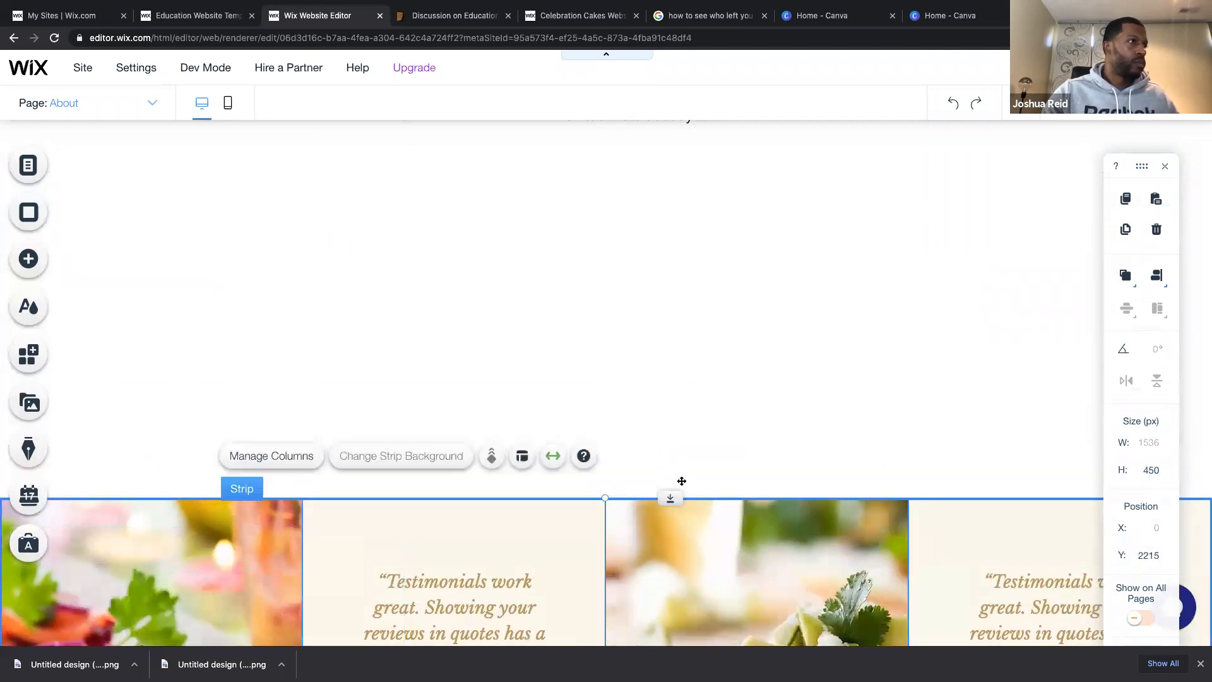
Move the testimonials strip up to Y 1802, directly below the Education section, and extend its height to about 483 px.
scroll(682, 481, down, 8)
scroll(681, 480, up, 10)
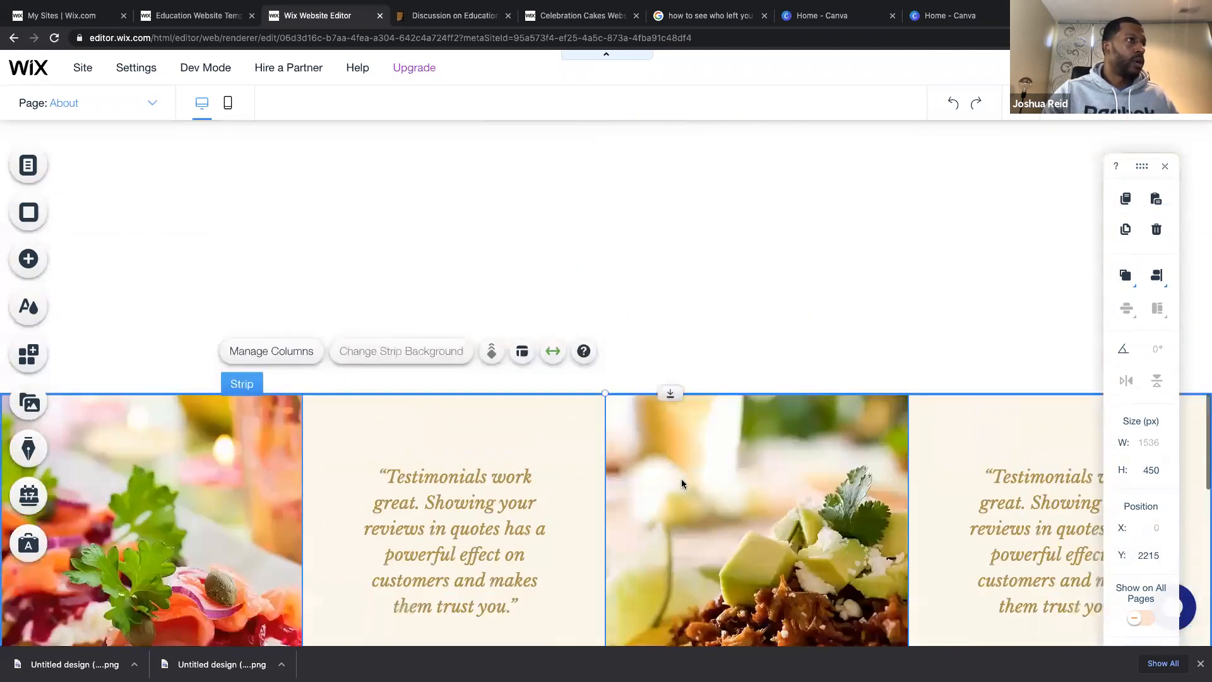
scroll(682, 483, down, 5)
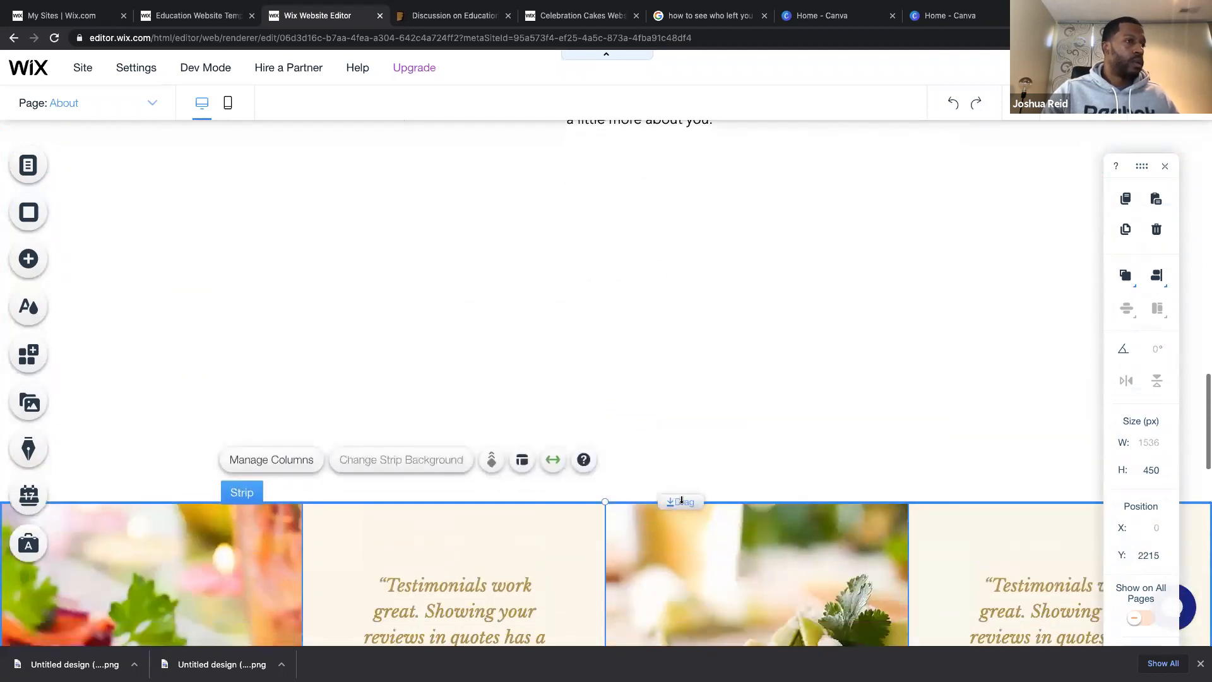
drag(684, 502, 628, 166)
scroll(628, 166, up, 3)
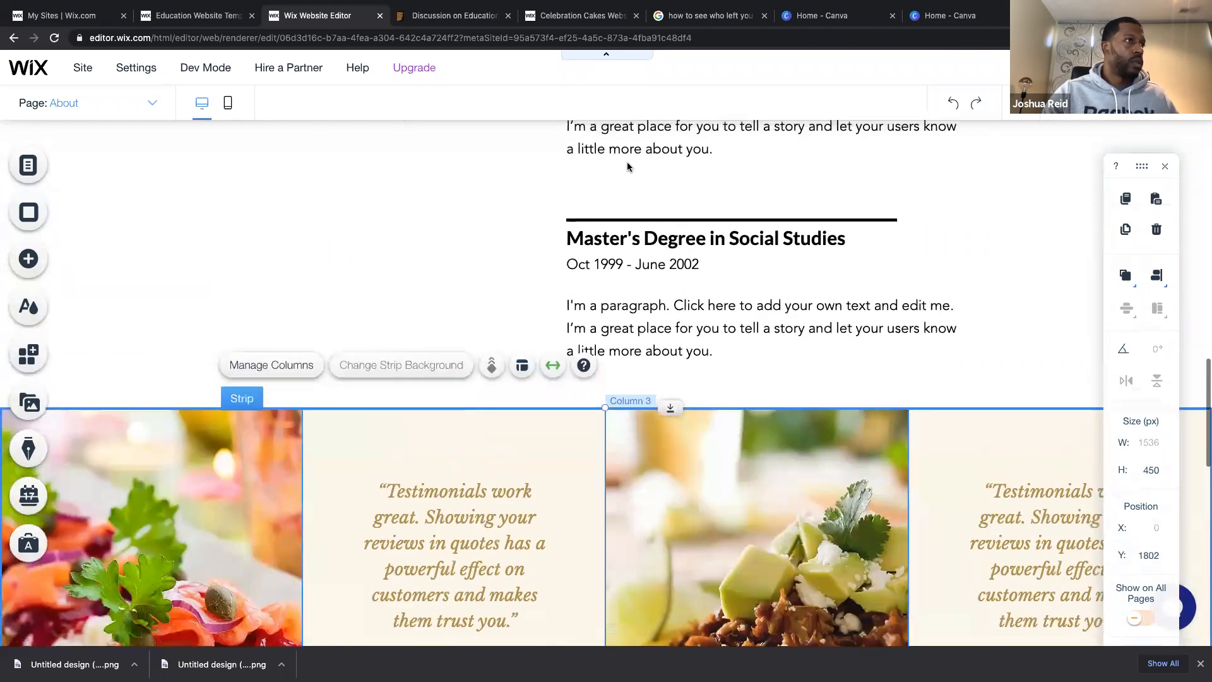
scroll(657, 484, down, 5)
mouse_move(670, 468)
mouse_down()
mouse_move(669, 524)
mouse_move(670, 482)
mouse_up()
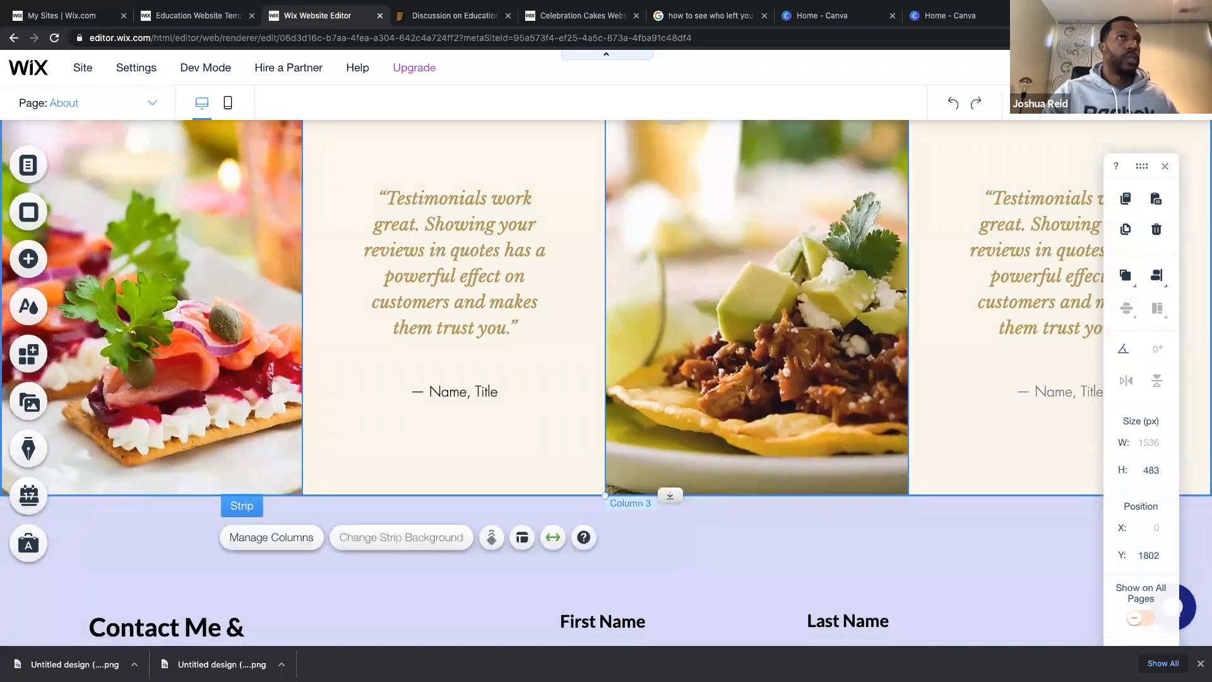
Preview the testimonials strip between the Education and Contact Me sections, and return to editing.
click(1060, 68)
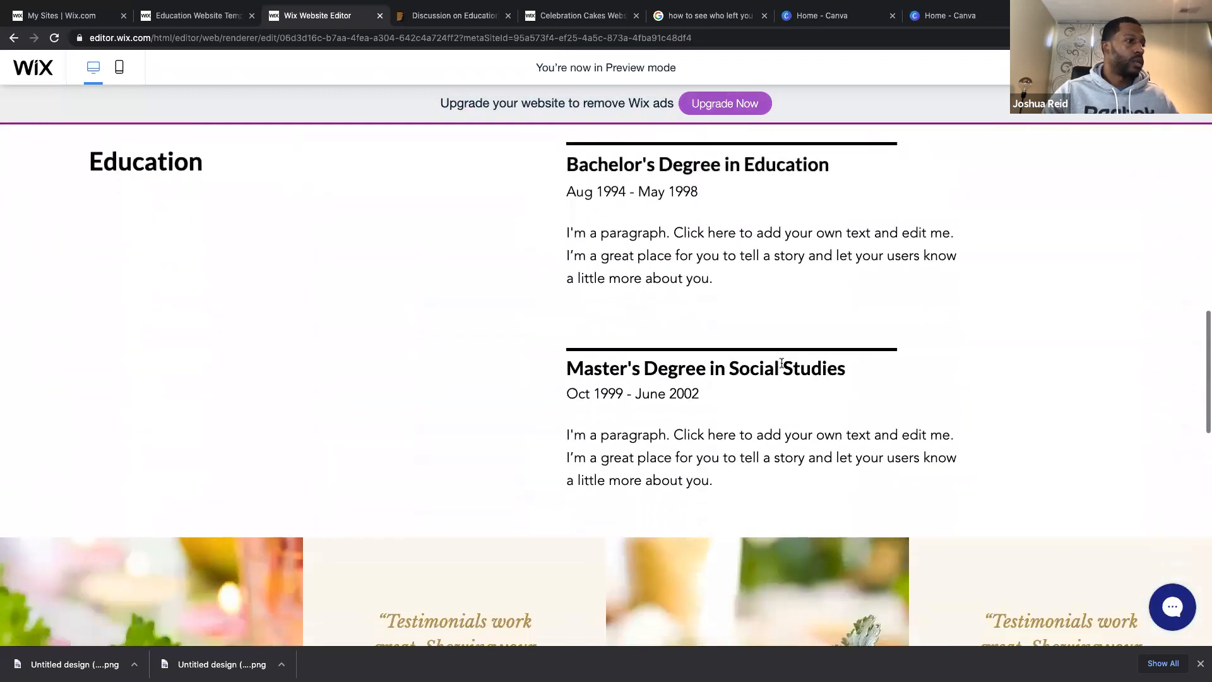
scroll(781, 362, down, 7)
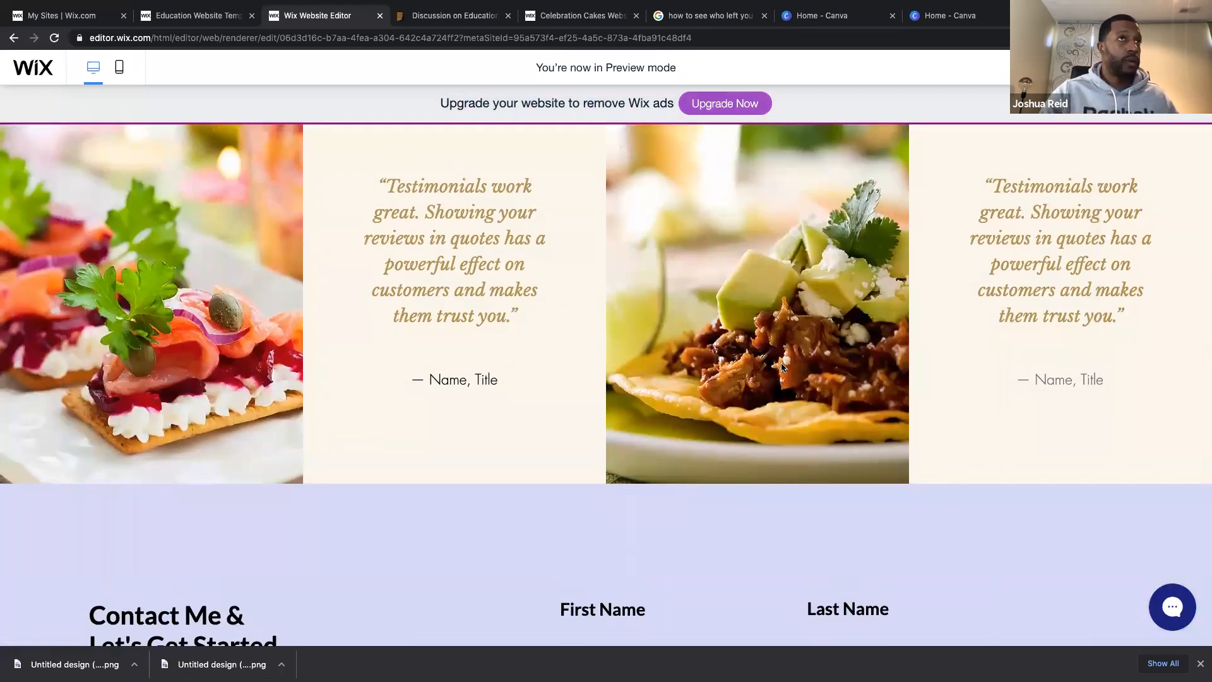
scroll(877, 300, up, 2)
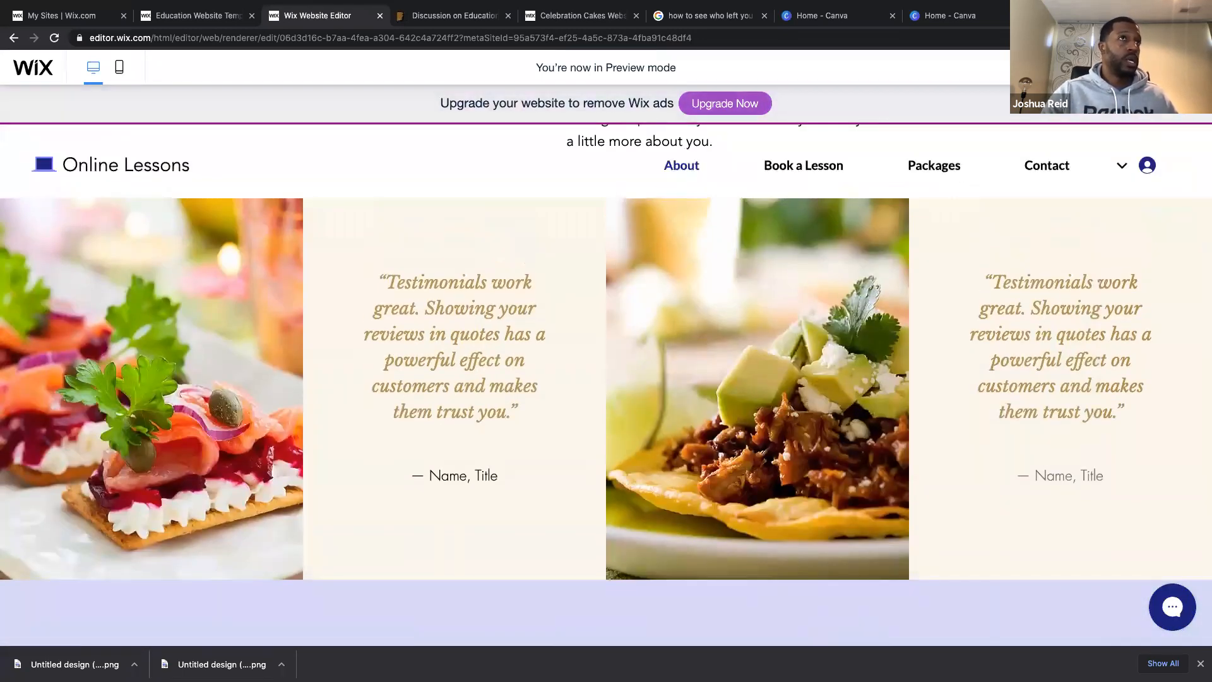
click(1162, 68)
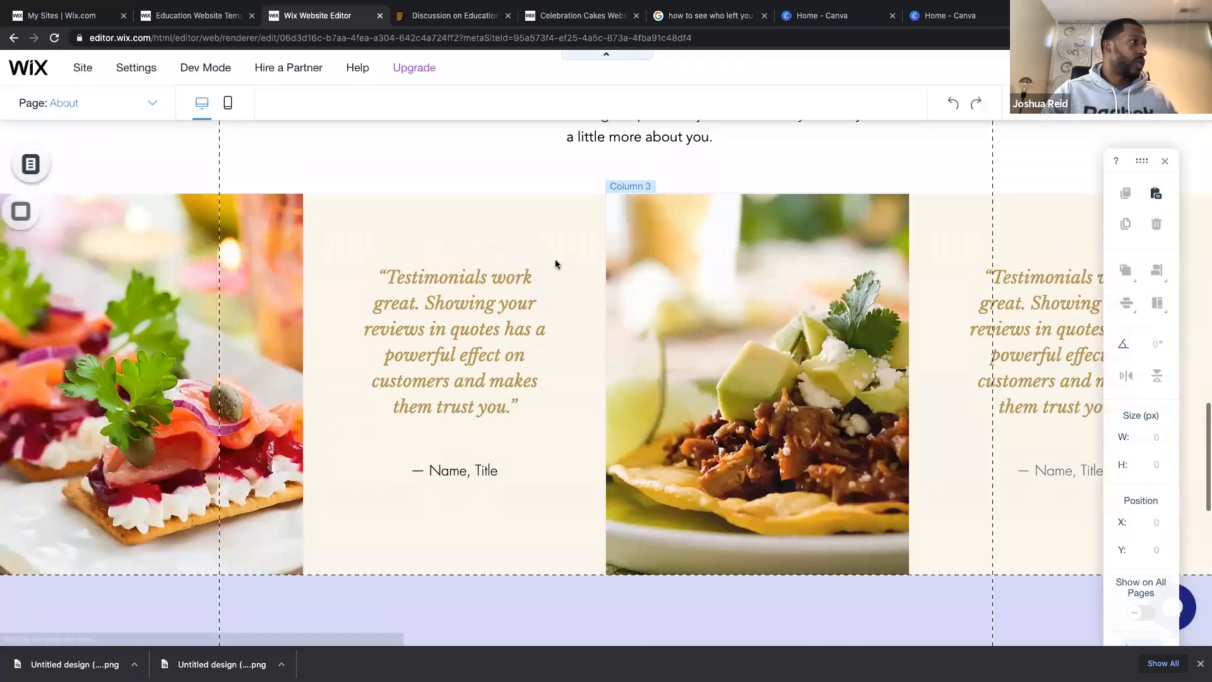
Insert a blank white Classic strip between the testimonials strip and the Contact Me section.
click(25, 258)
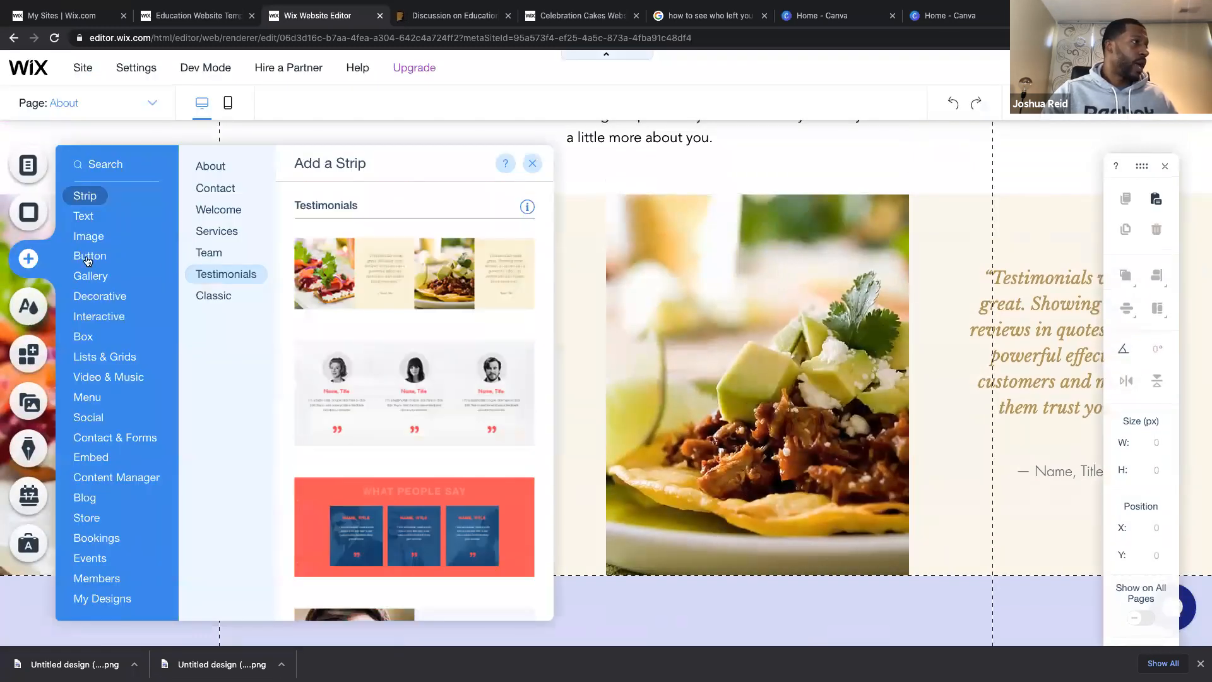
click(213, 294)
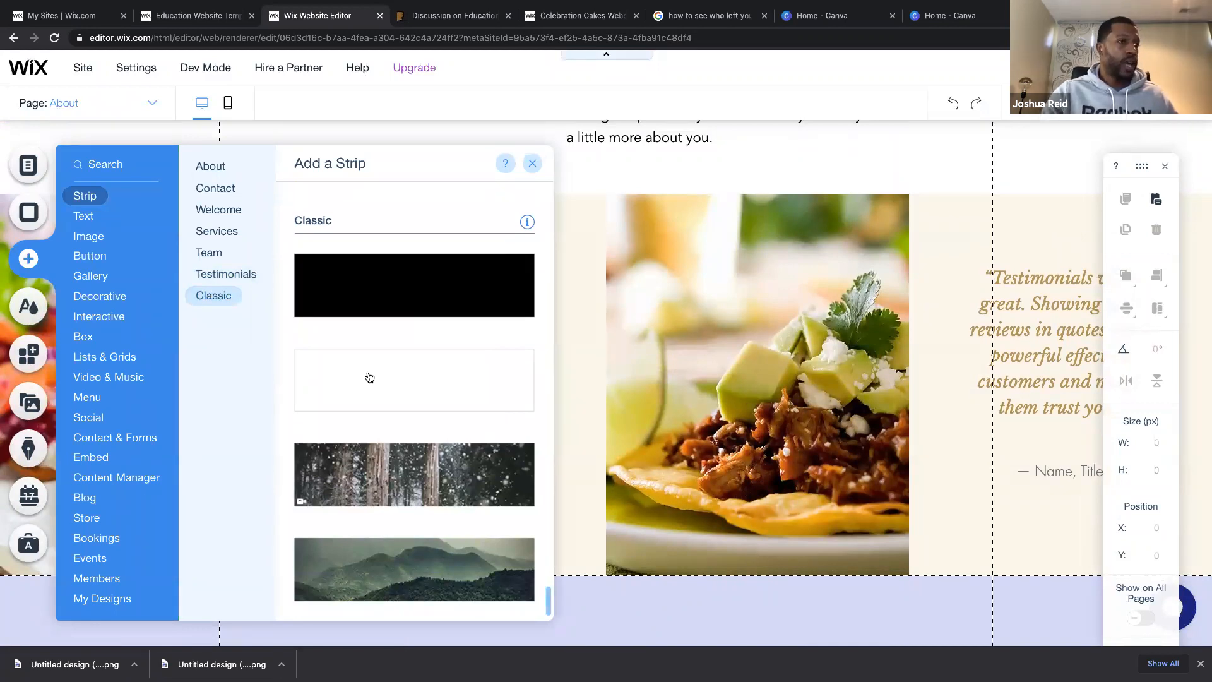
drag(545, 387, 679, 609)
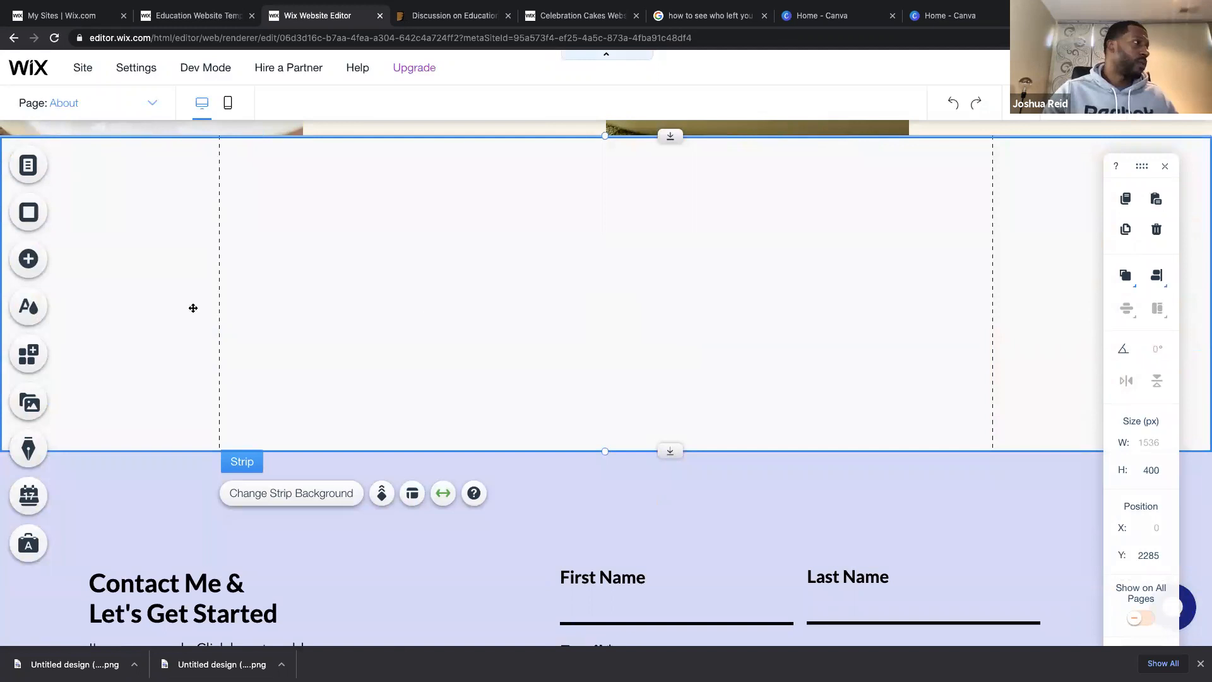
click(28, 260)
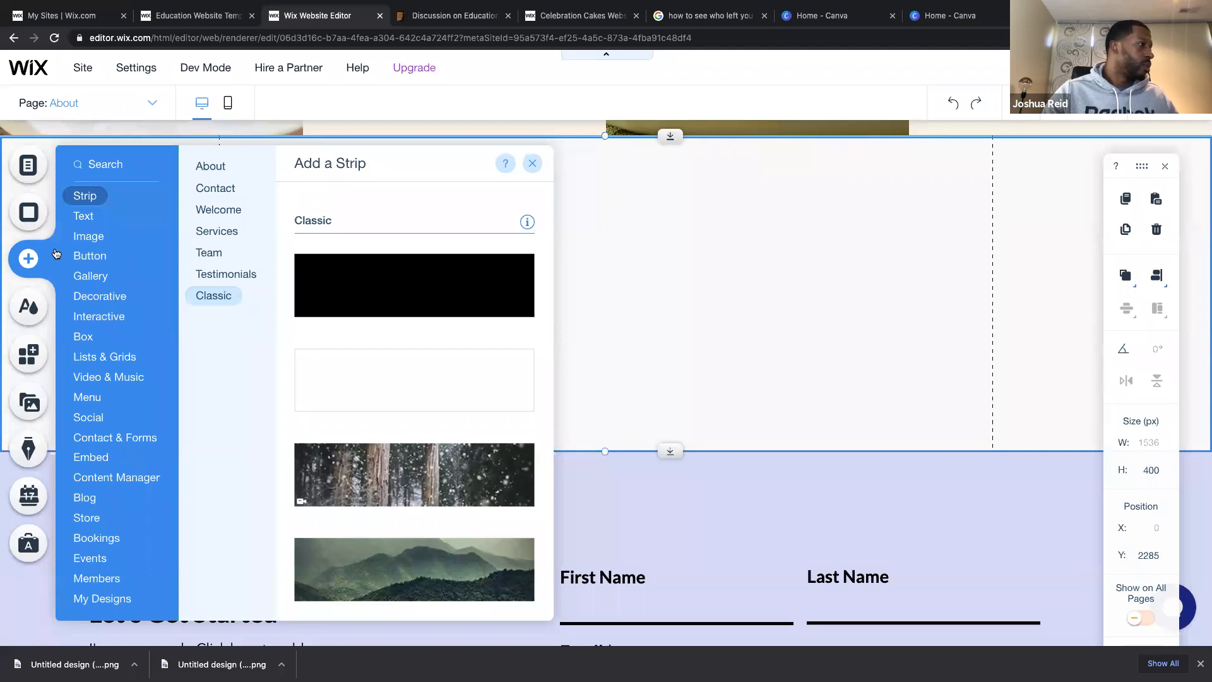
click(652, 311)
Try aligning the blank strip's content to the left, and set it back to Center.
scroll(652, 311, up, 2)
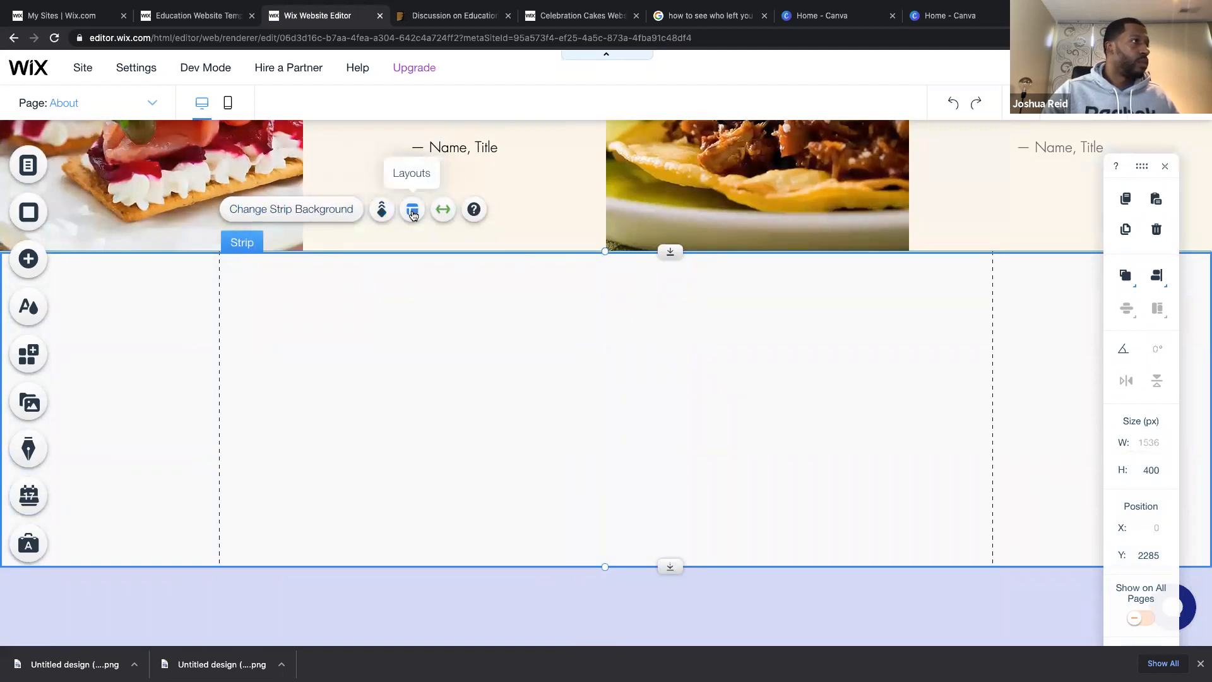
click(412, 211)
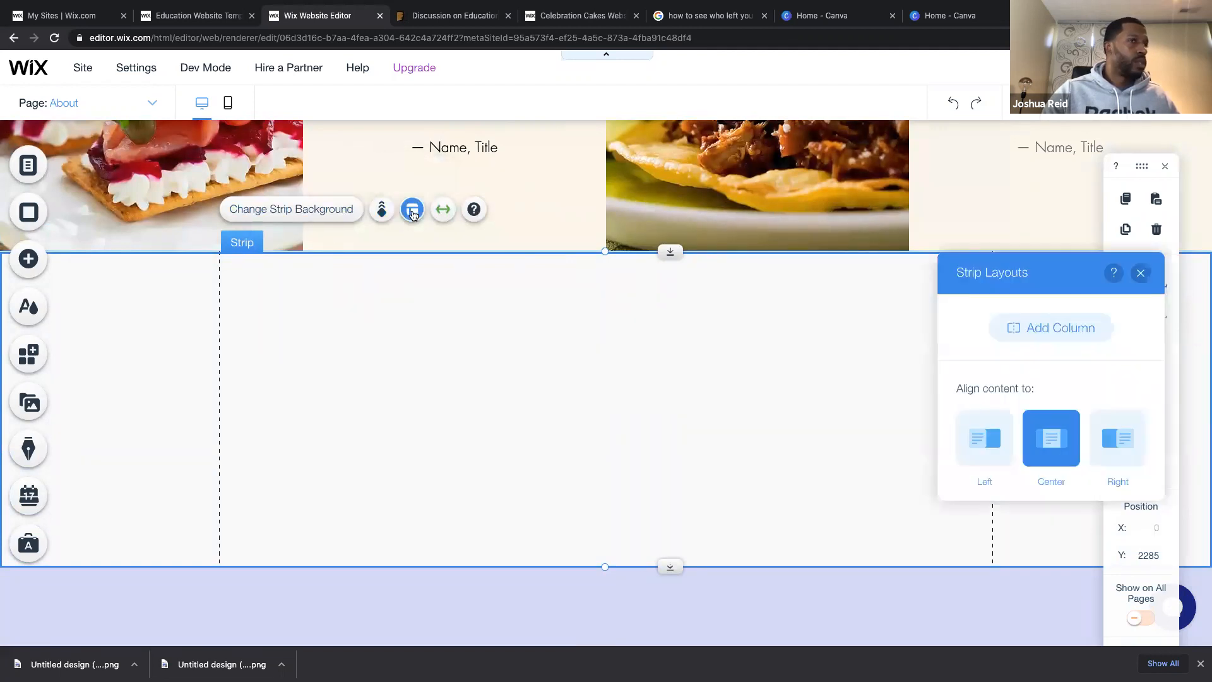
click(998, 449)
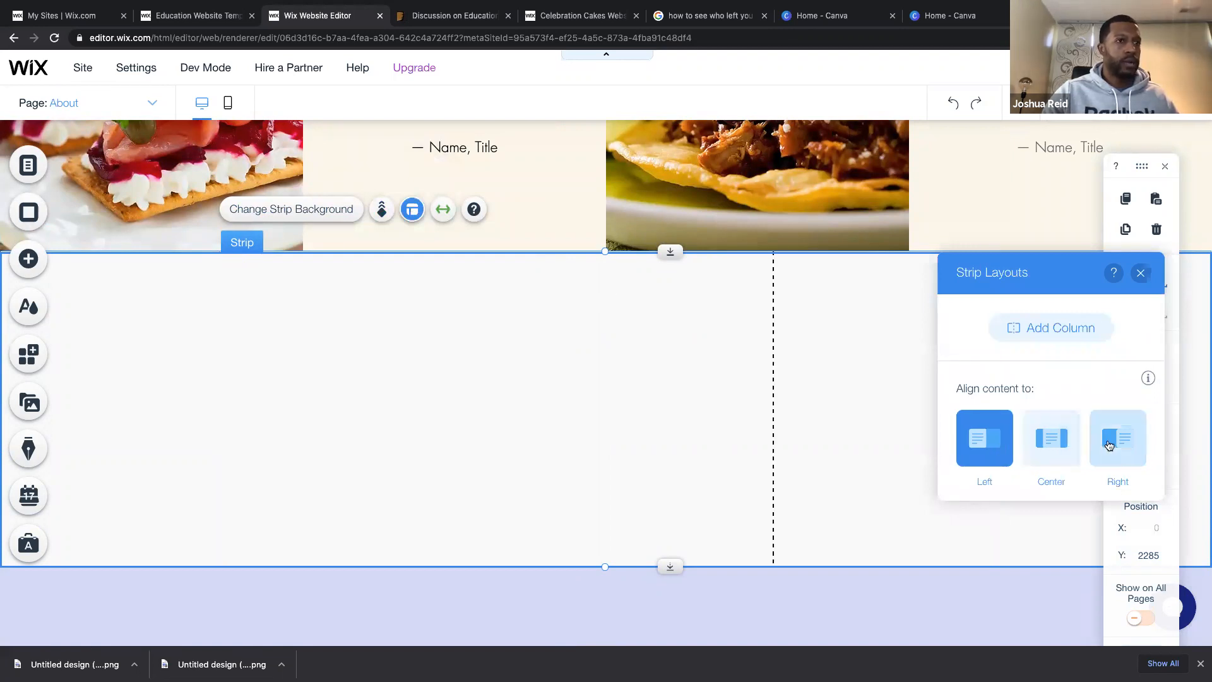
click(1047, 448)
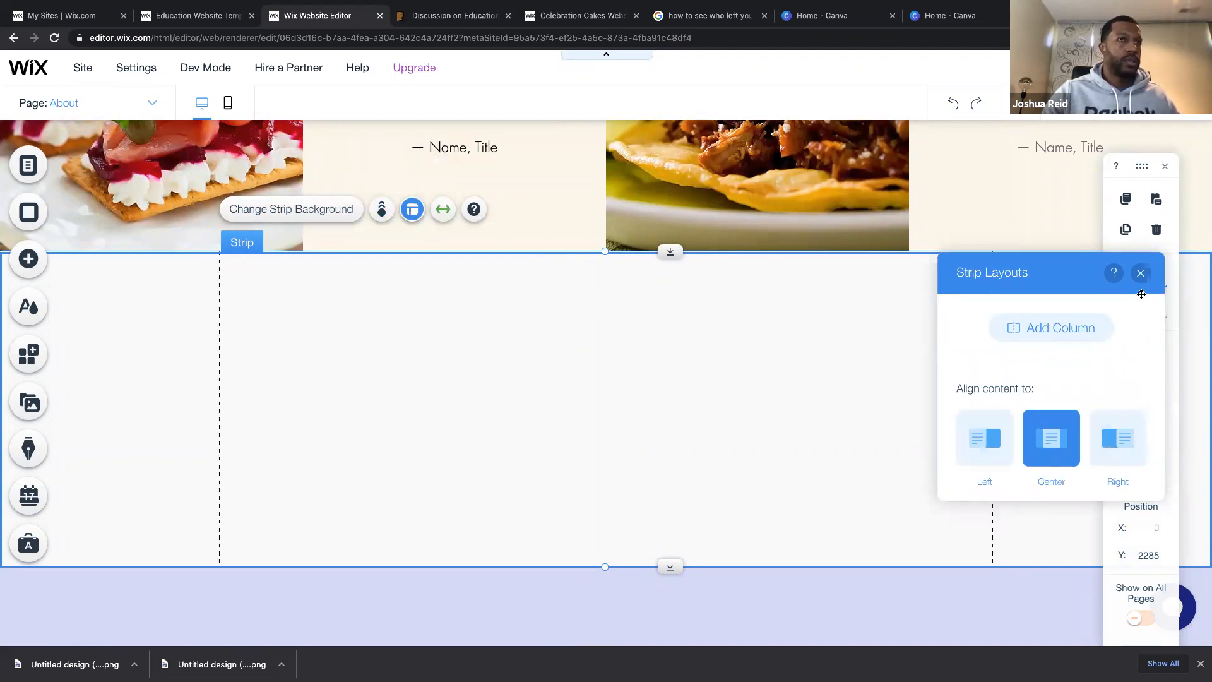
click(1140, 274)
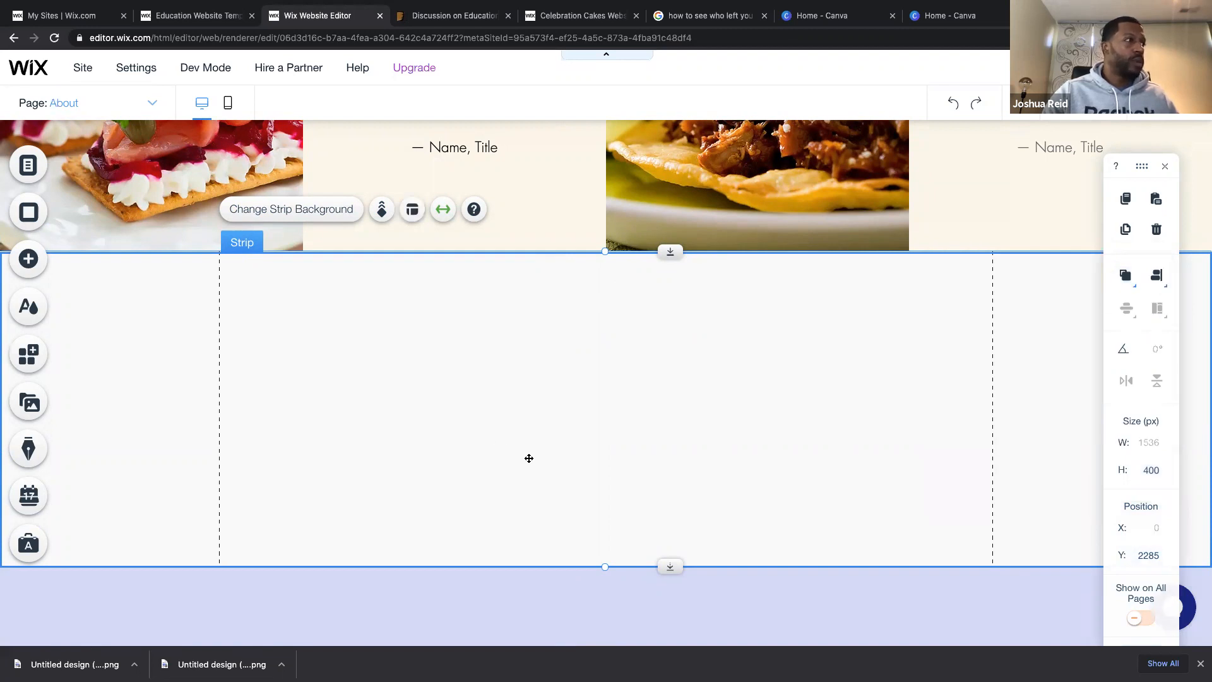
Examine the column proportion options in the Education strip's layout settings, and close them.
scroll(502, 442, up, 4)
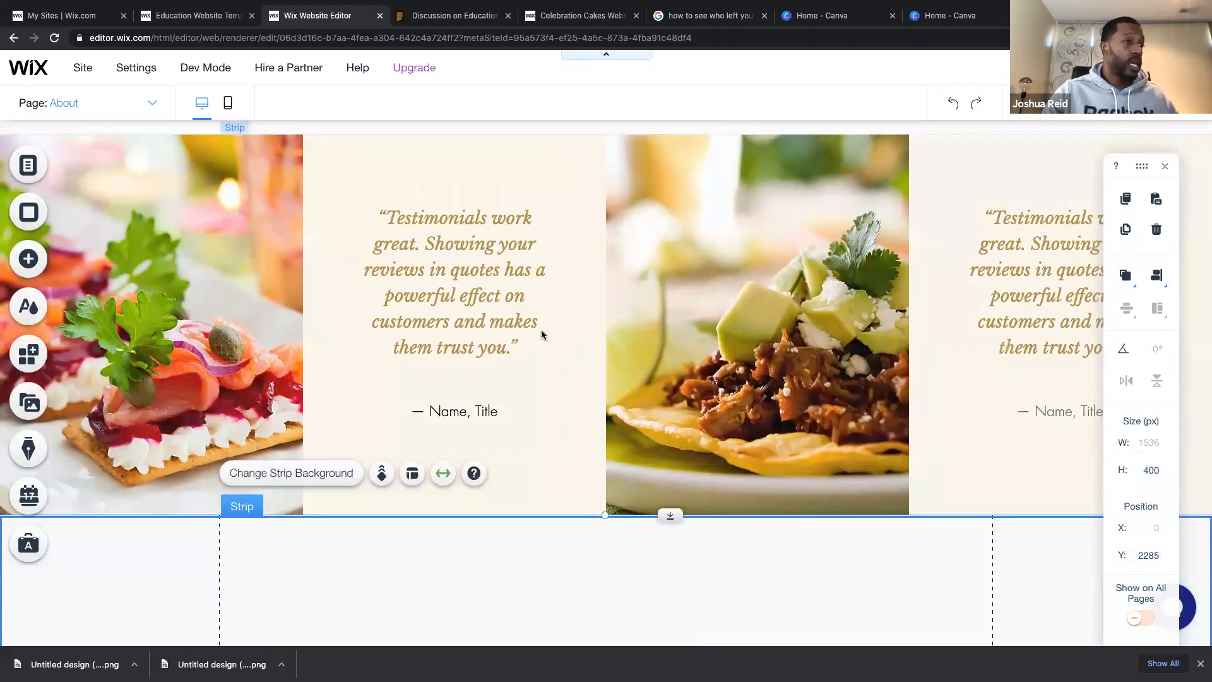
scroll(788, 325, up, 8)
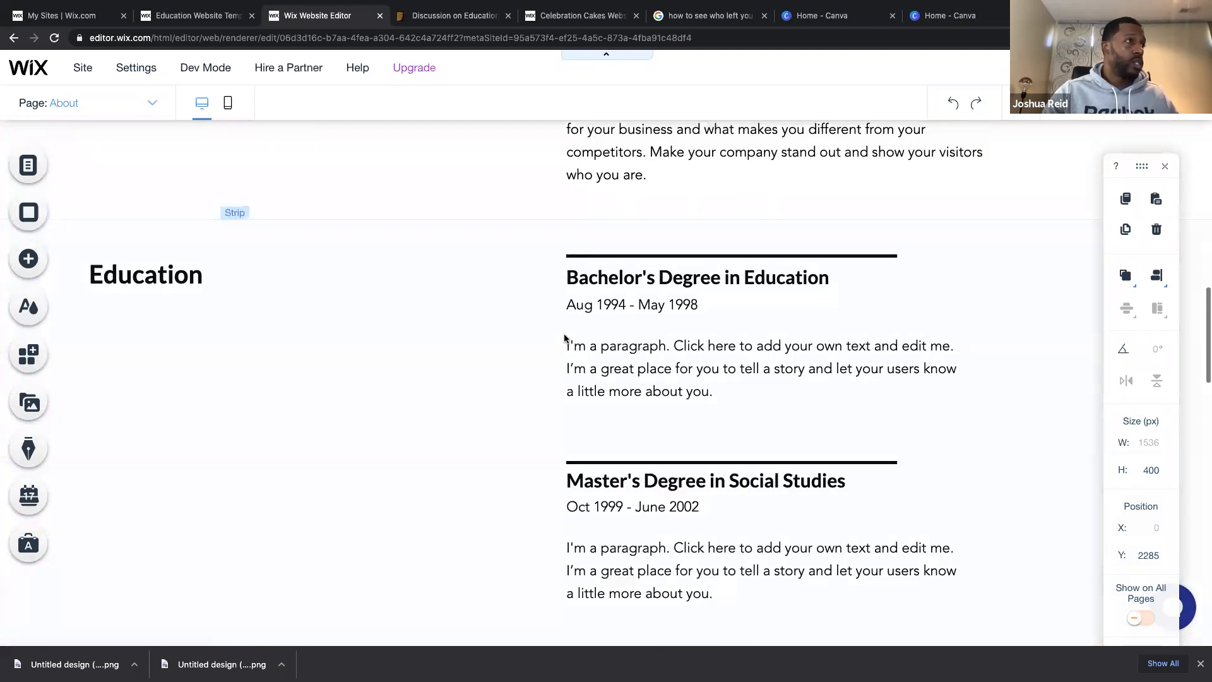
click(564, 337)
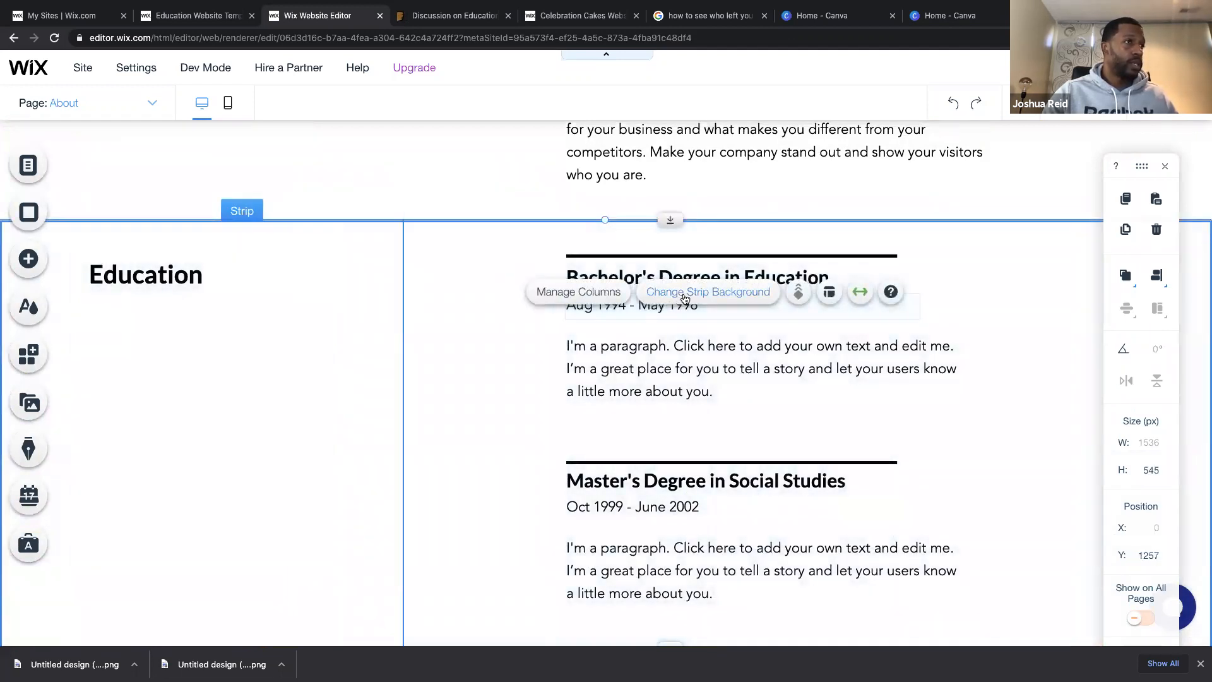
click(830, 293)
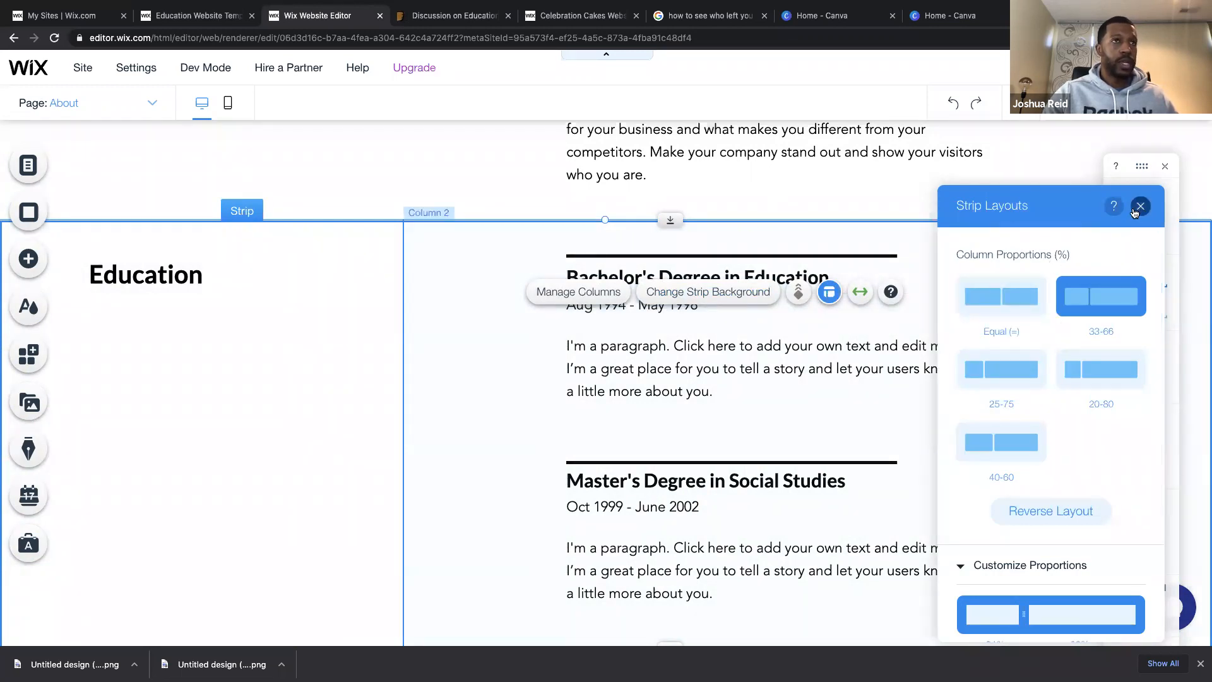
click(1140, 207)
Try adding a column to the blank strip below the testimonials, and undo it.
scroll(771, 598, down, 15)
scroll(771, 598, up, 3)
scroll(647, 457, up, 3)
click(646, 458)
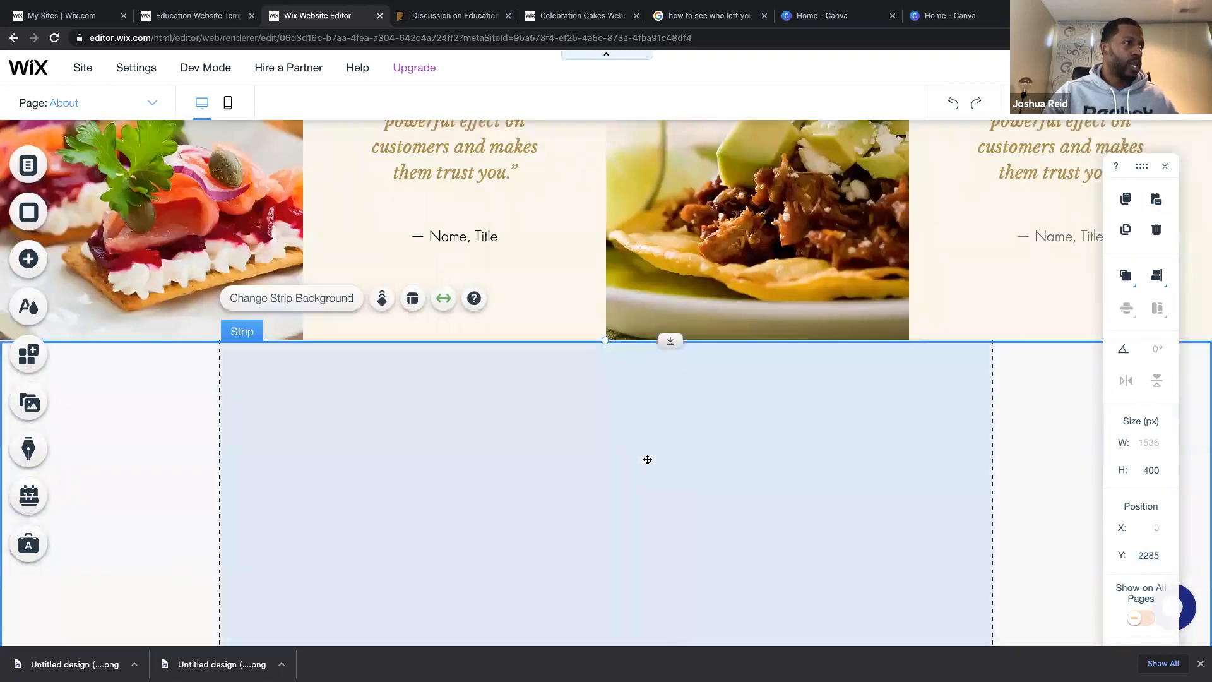
scroll(648, 460, down, 2)
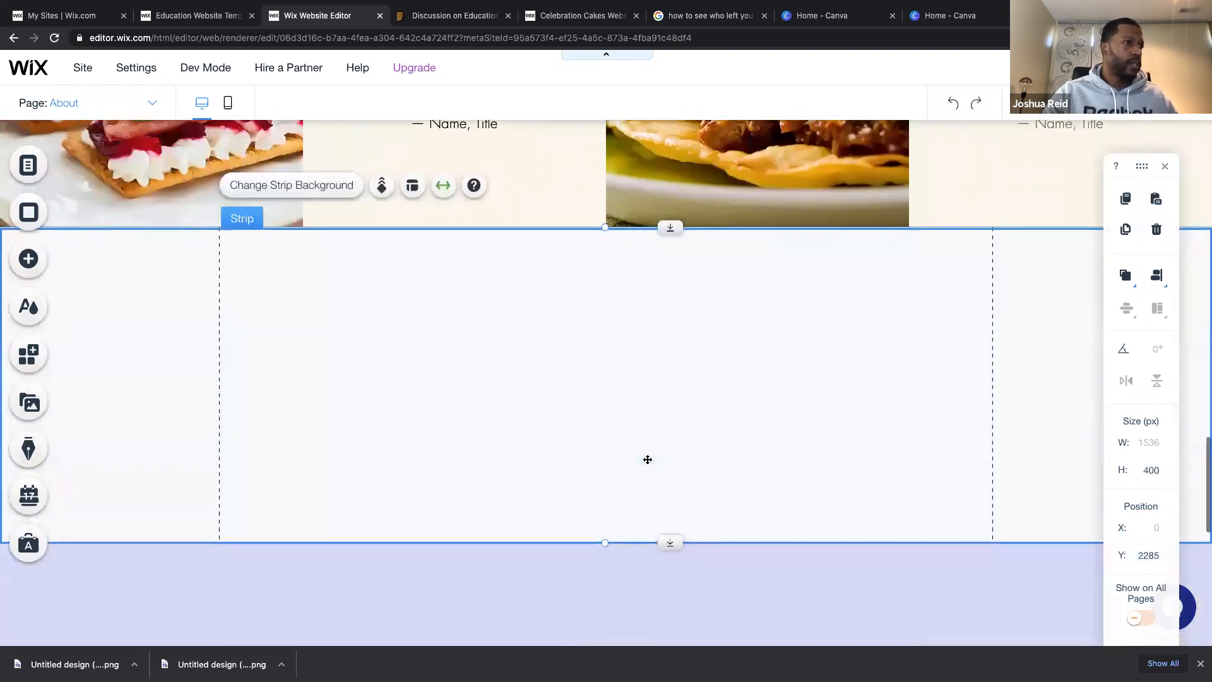
click(412, 187)
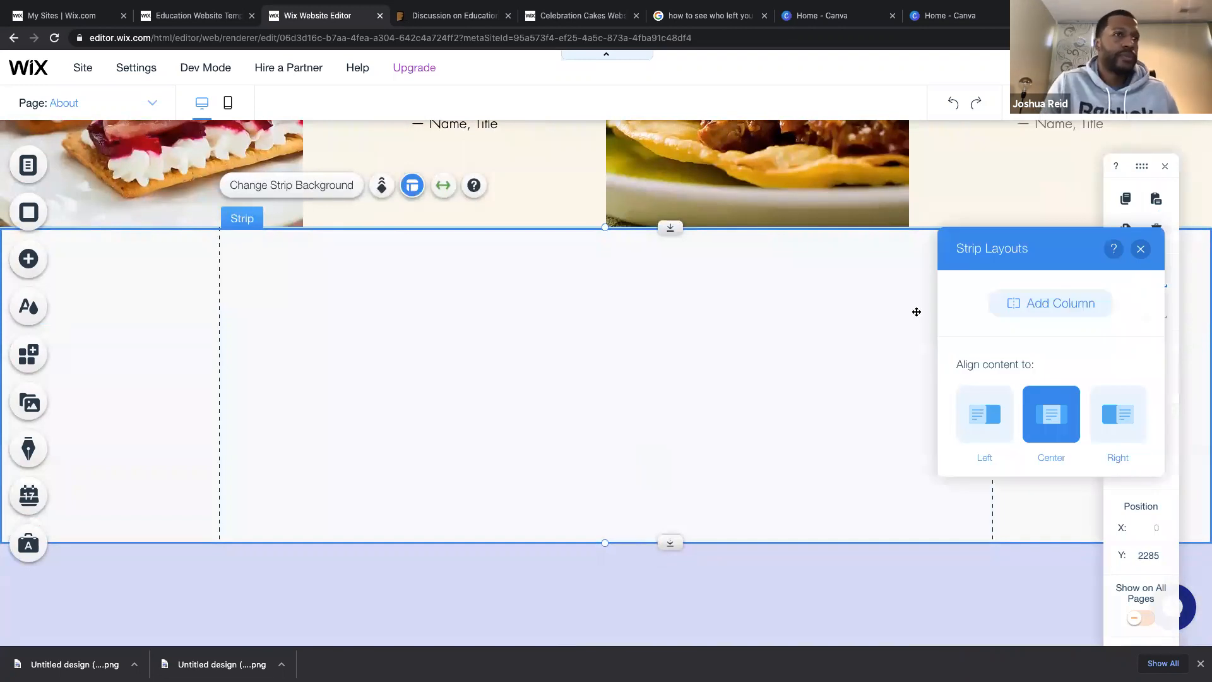
click(1060, 305)
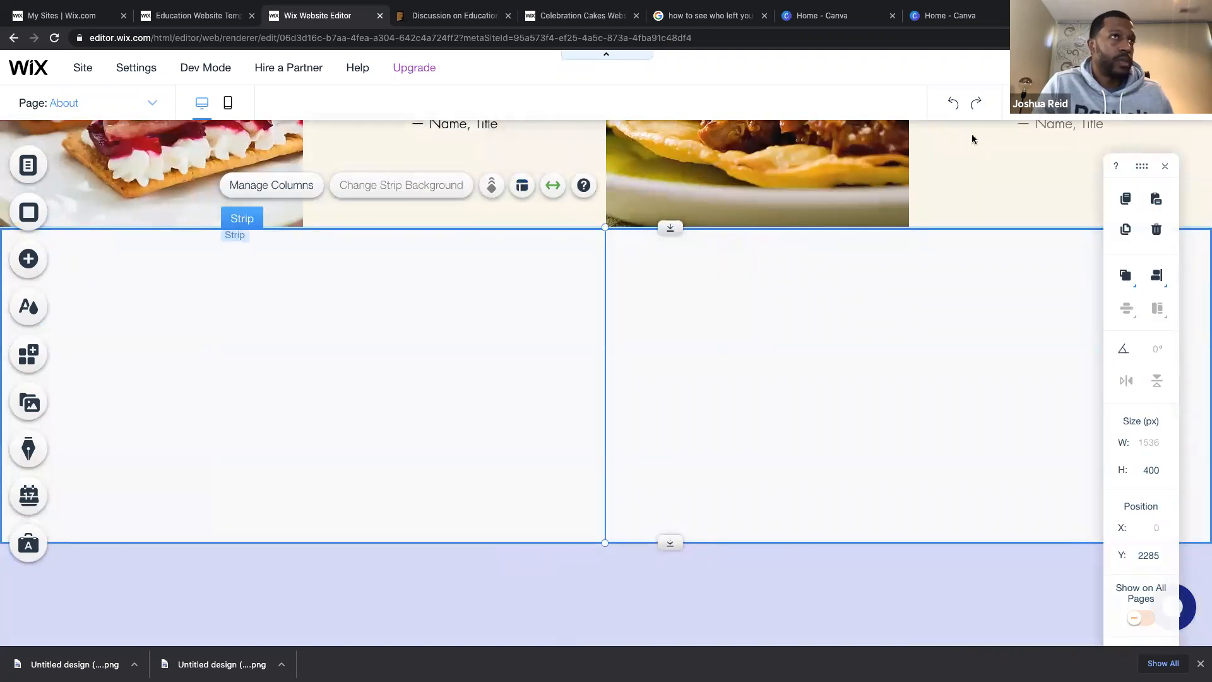
click(954, 105)
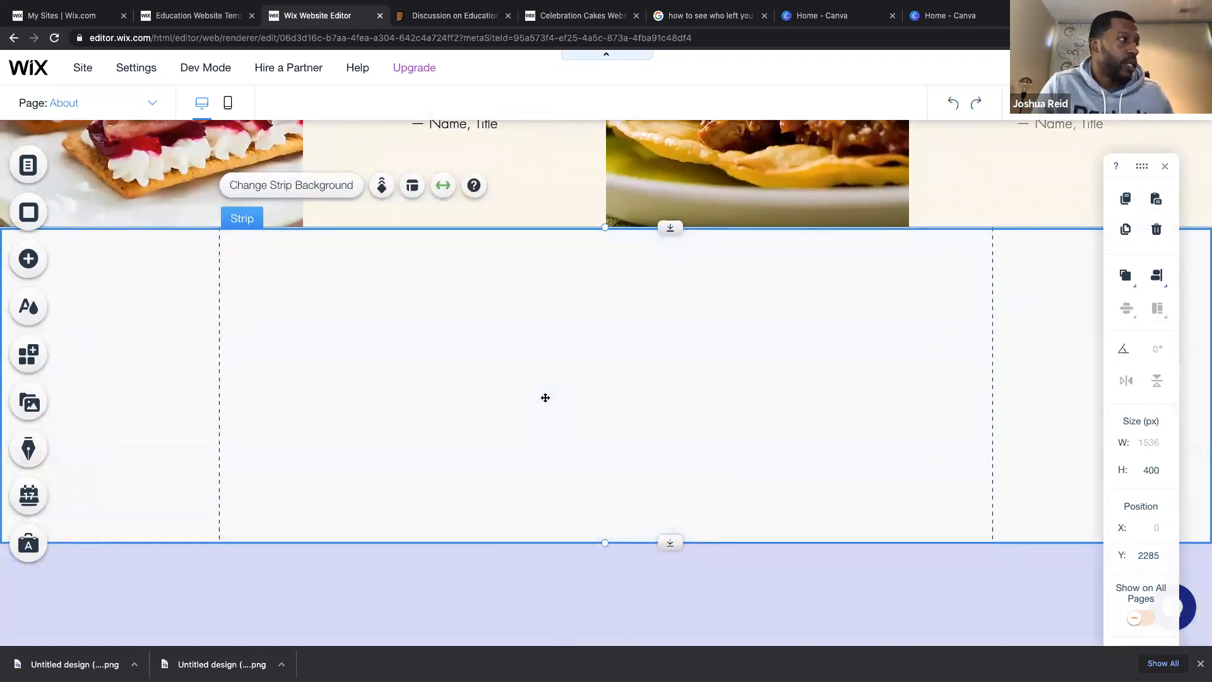
Add the contact form with blue underlined fields to the blank strip below the testimonials.
click(29, 260)
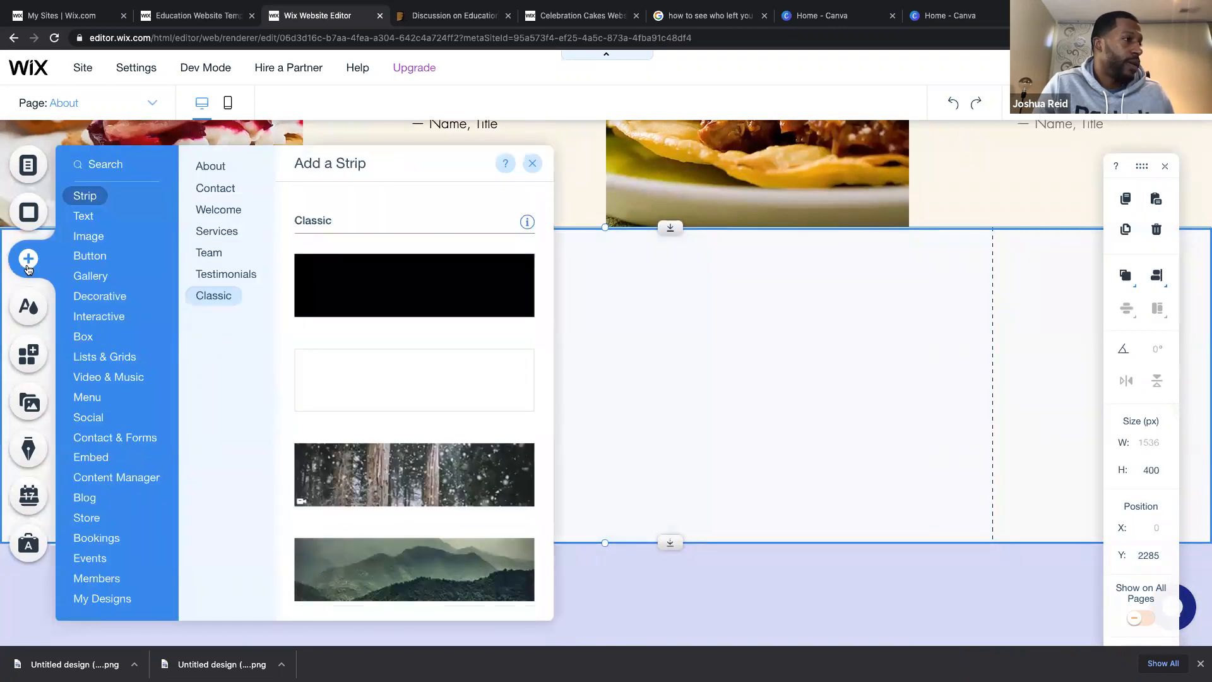
click(219, 273)
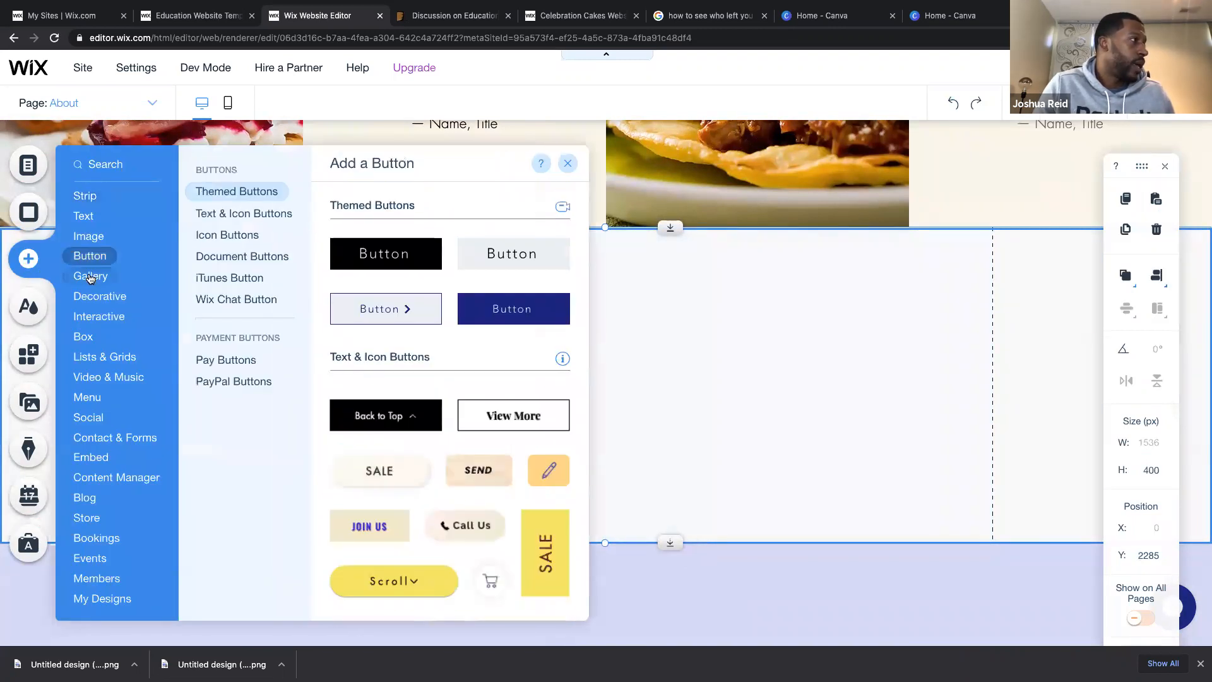
mouse_move(90, 278)
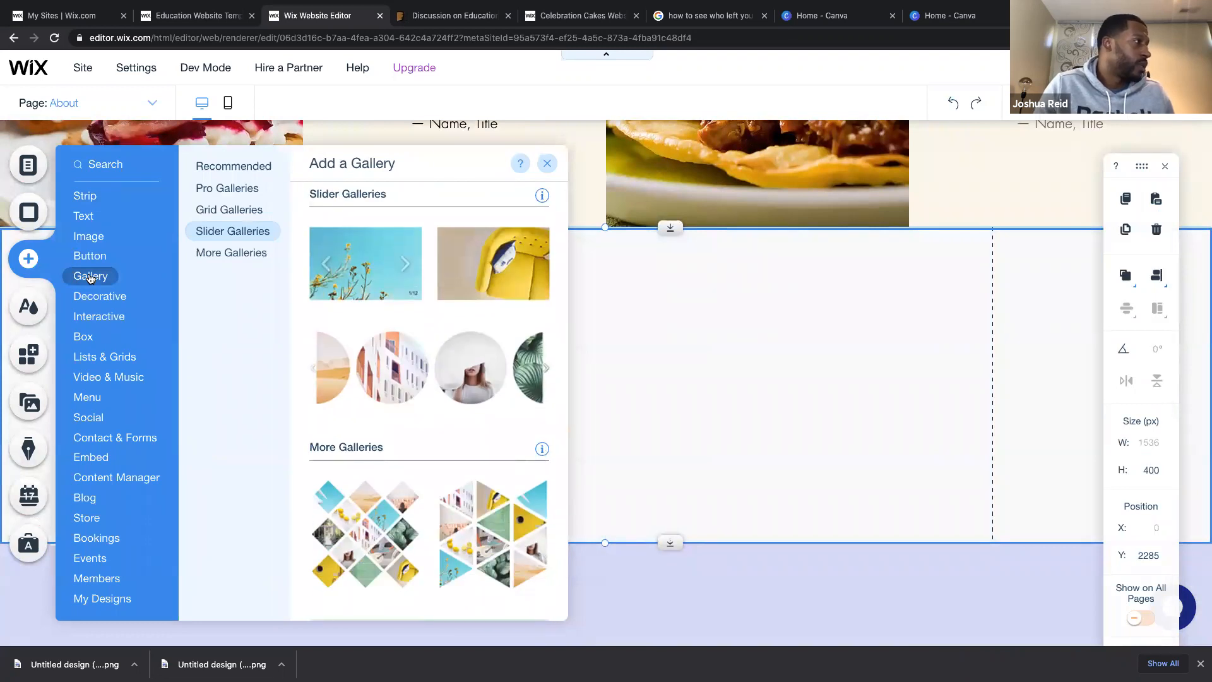
mouse_move(111, 439)
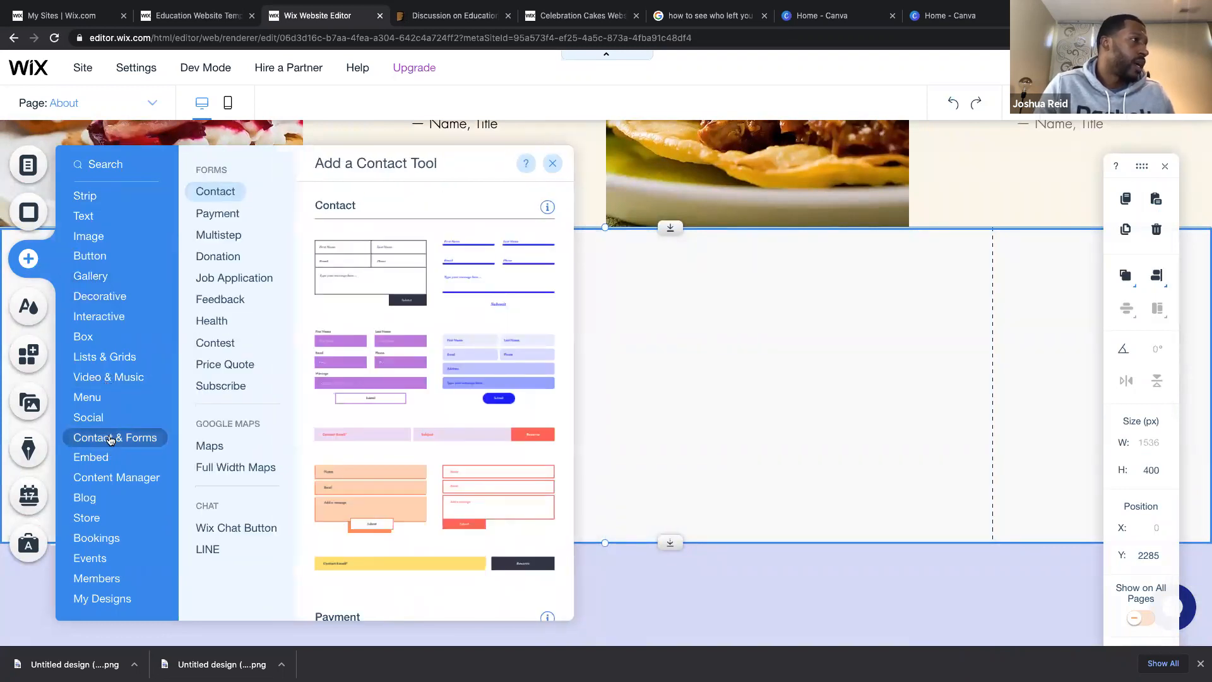
drag(683, 326, 692, 340)
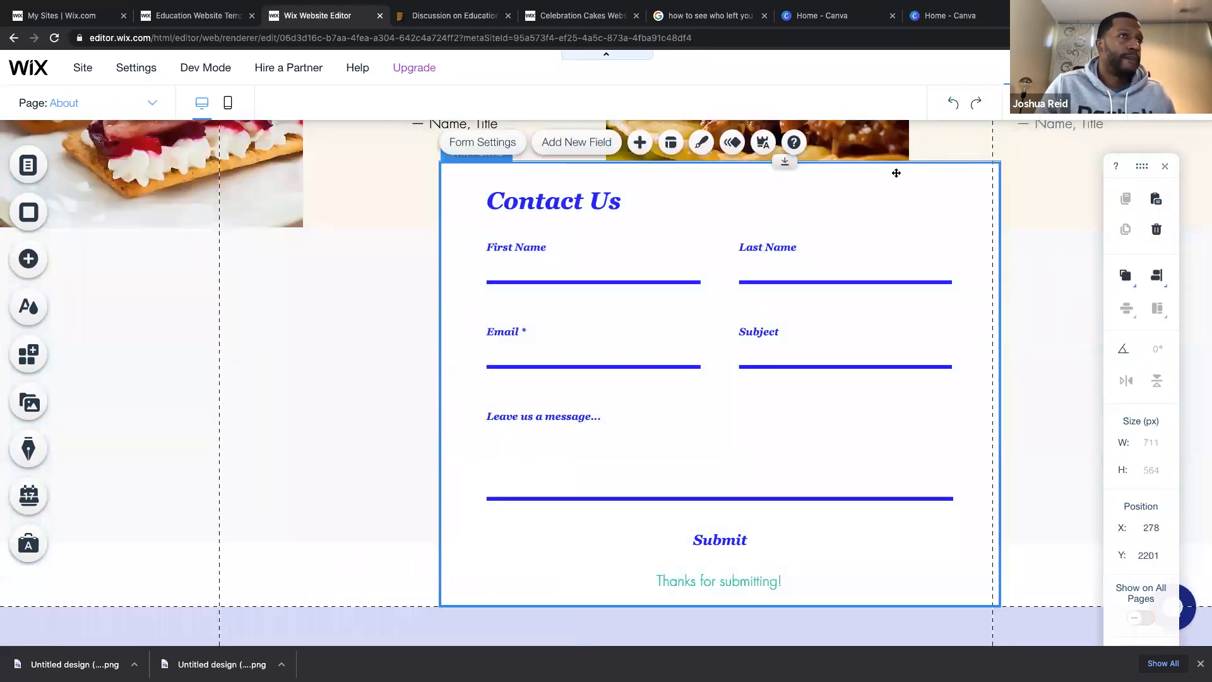
Shrink the Contact Us form to 656 px wide and 511 px high.
drag(1000, 161, 957, 188)
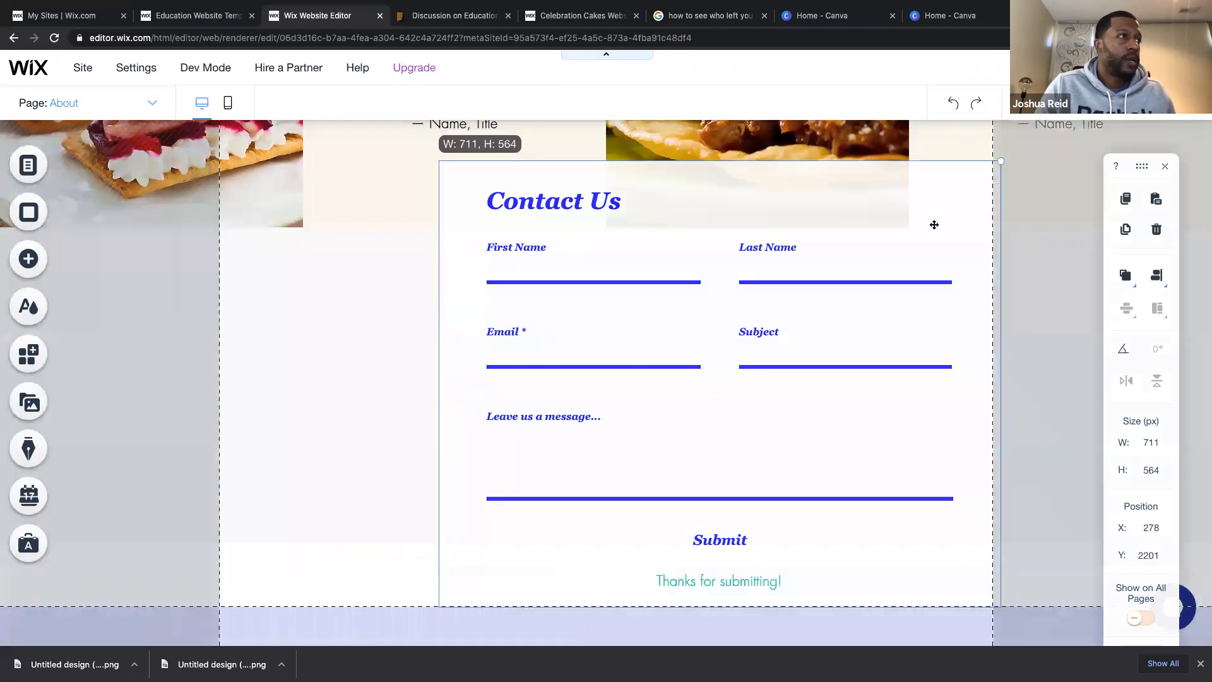
click(817, 344)
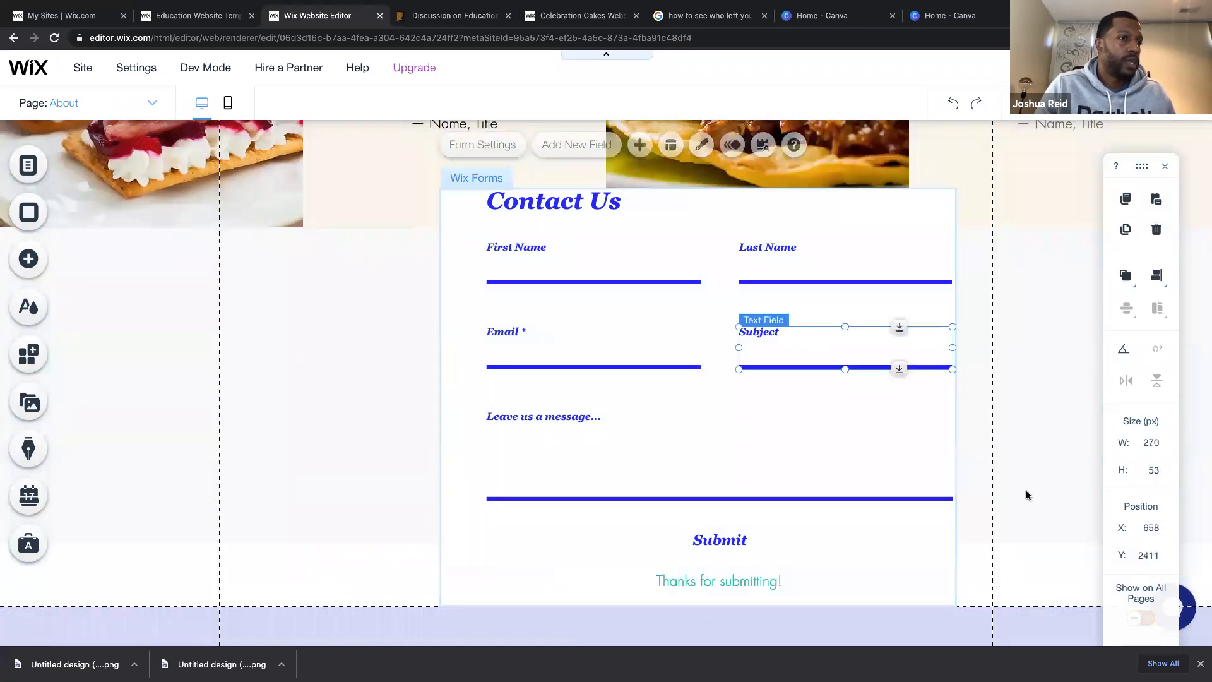
click(925, 587)
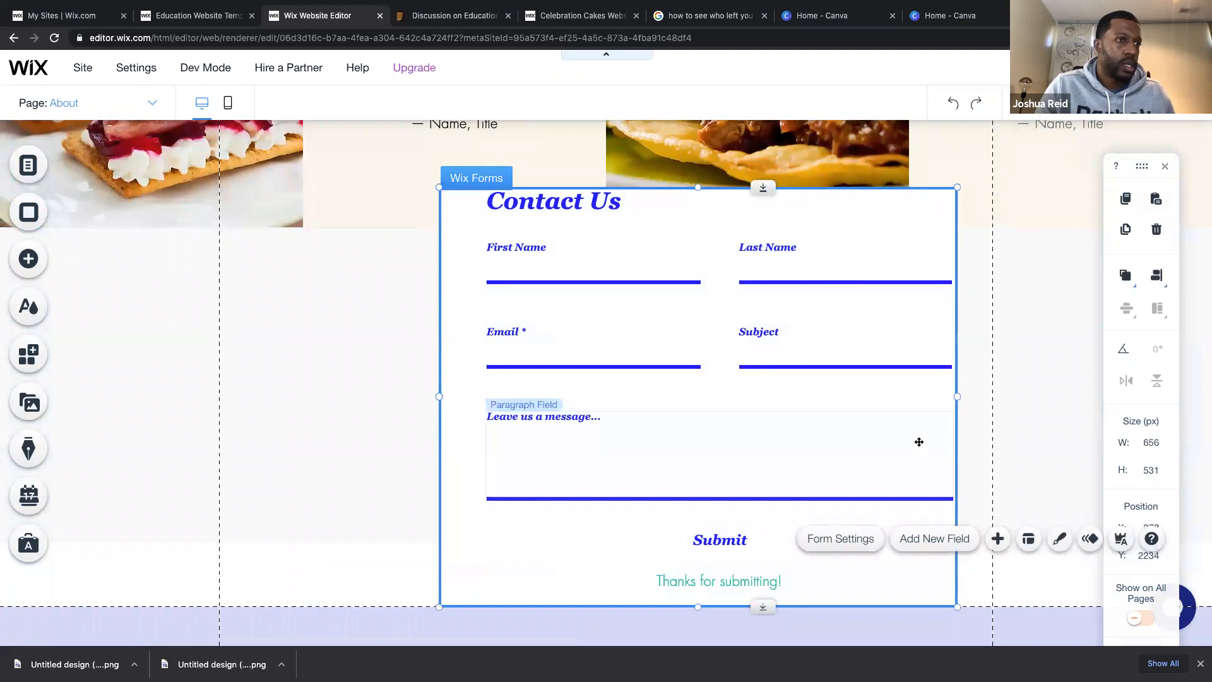
click(917, 440)
click(891, 385)
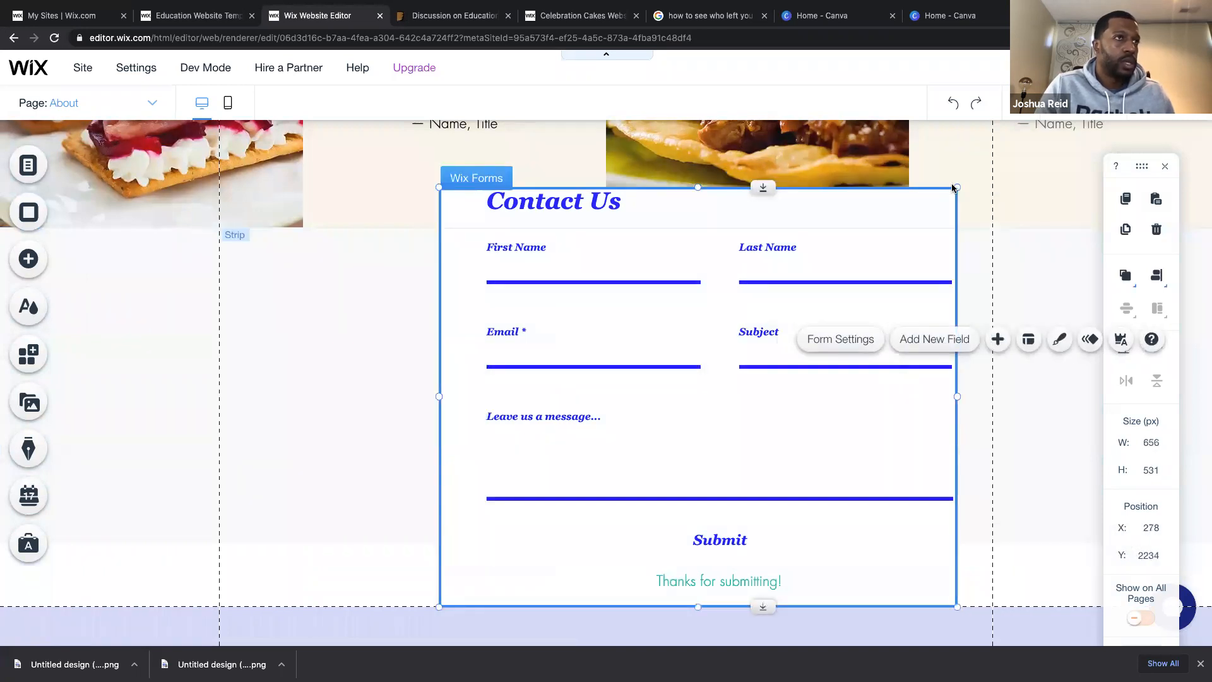
drag(956, 186, 912, 328)
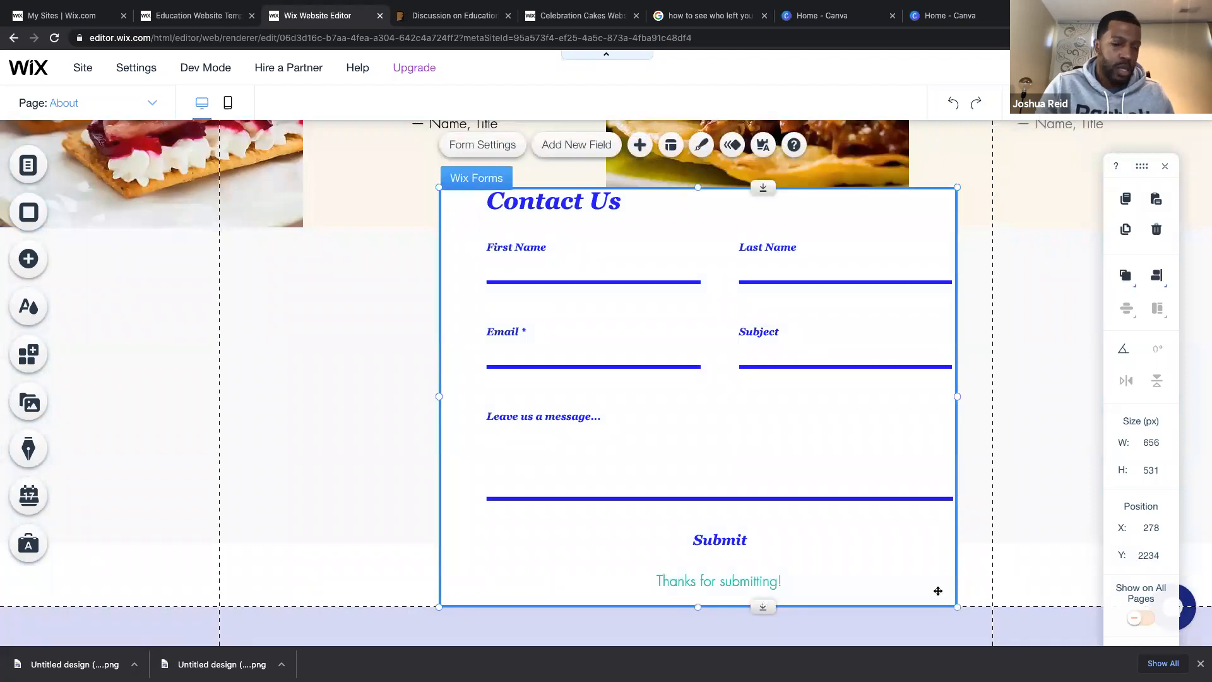
drag(955, 607, 871, 520)
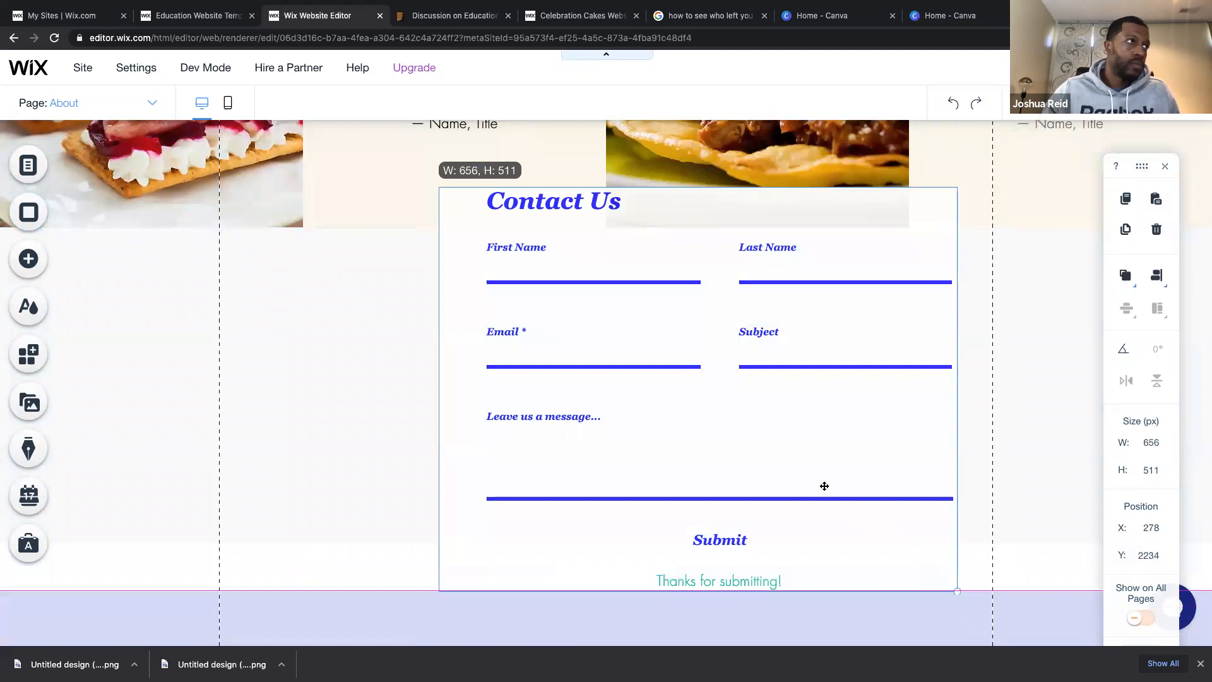
drag(824, 486, 824, 319)
drag(955, 187, 735, 274)
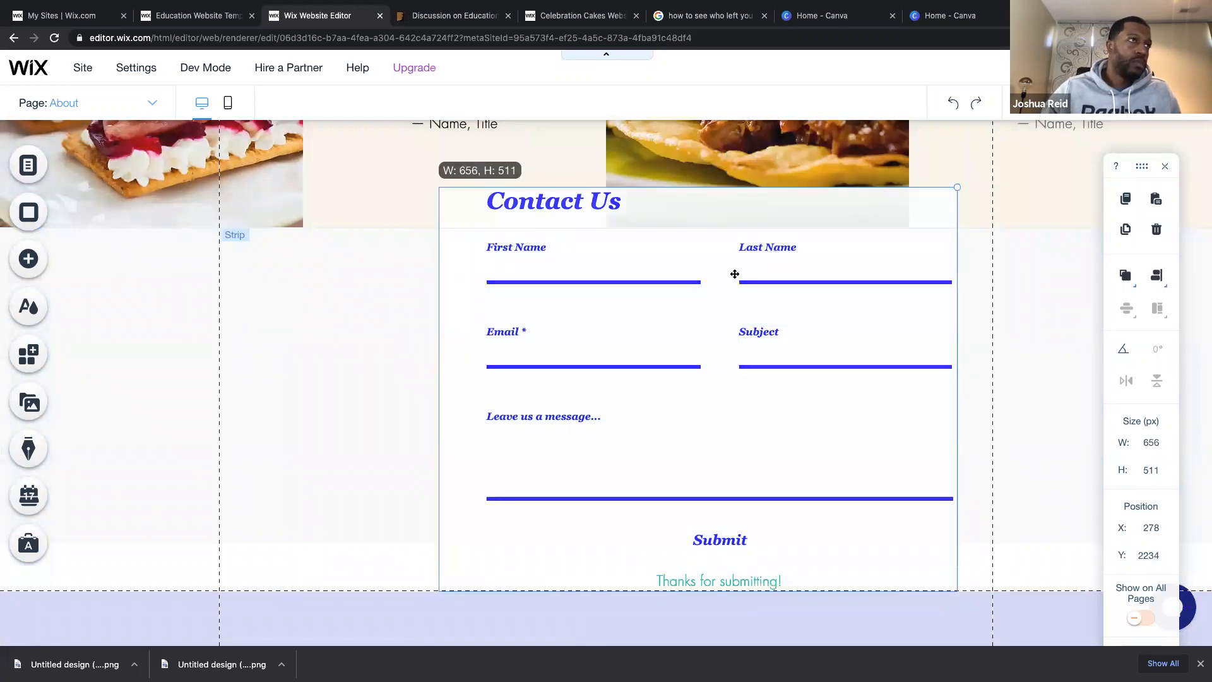
drag(739, 331, 739, 330)
Stretch the blank strip to 532 px high and move the contact form inside it, to X 162, Y 2295.
click(397, 479)
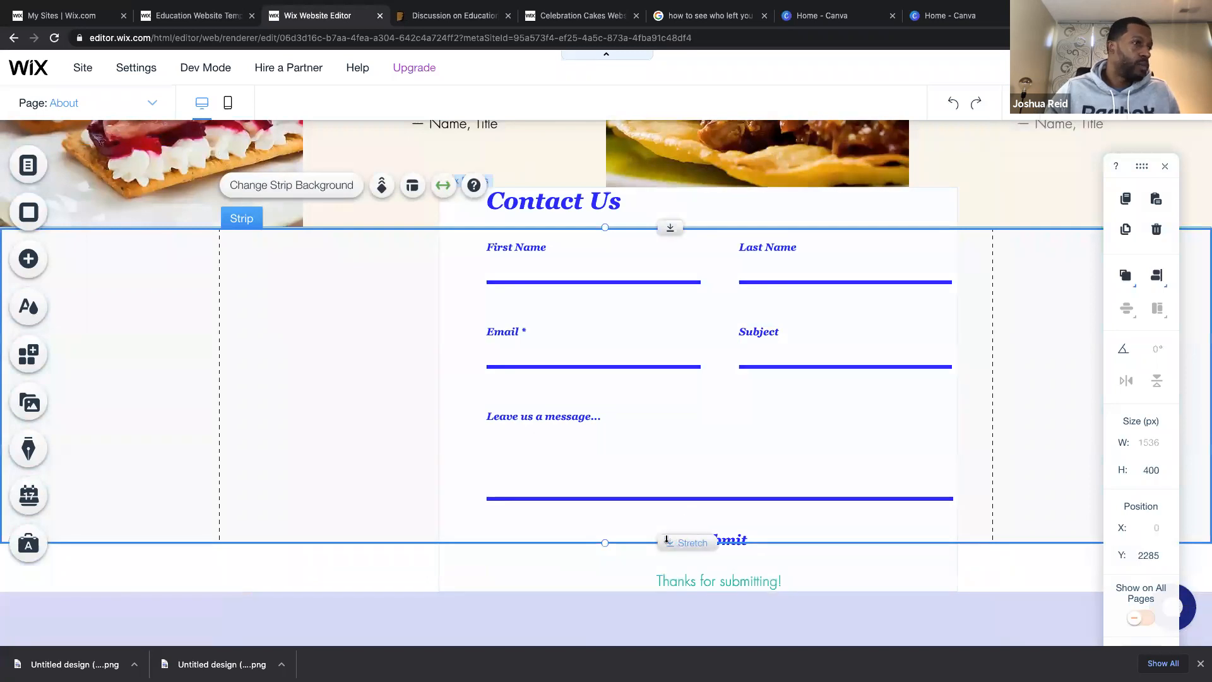
drag(666, 539, 672, 676)
scroll(679, 492, down, 1)
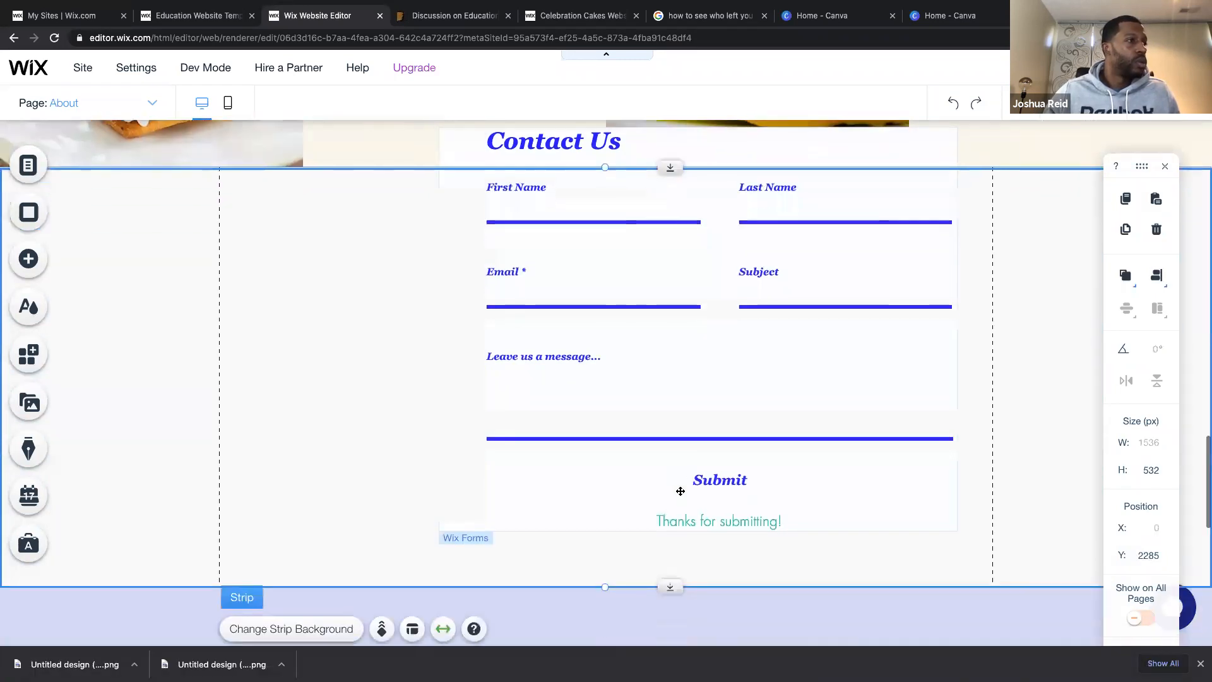
scroll(680, 492, down, 1)
drag(673, 374, 612, 412)
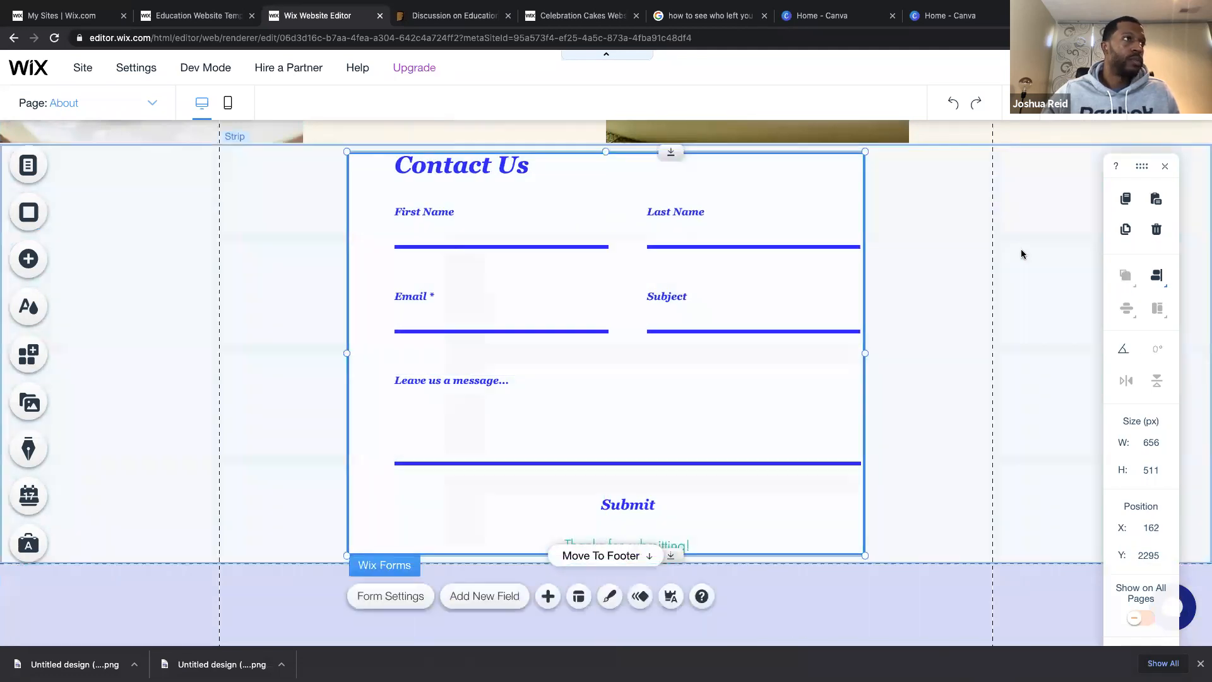
Check the hex code of the strip's background color, and close the background settings without changing it.
click(1059, 239)
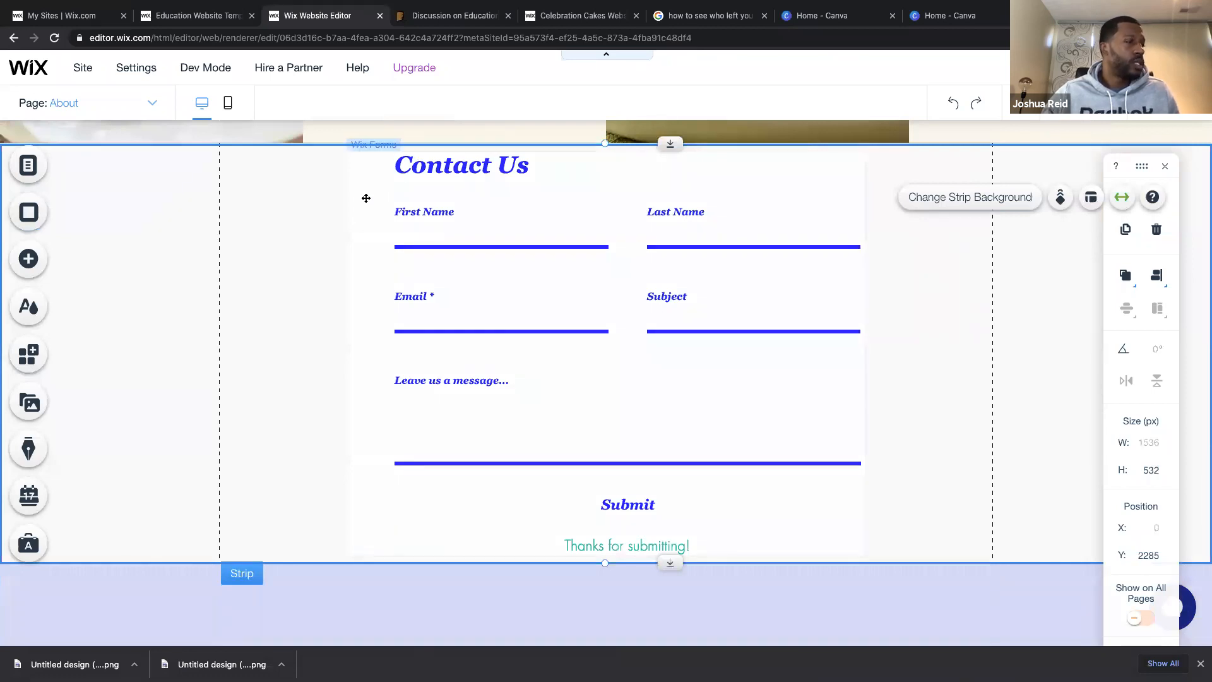
click(274, 221)
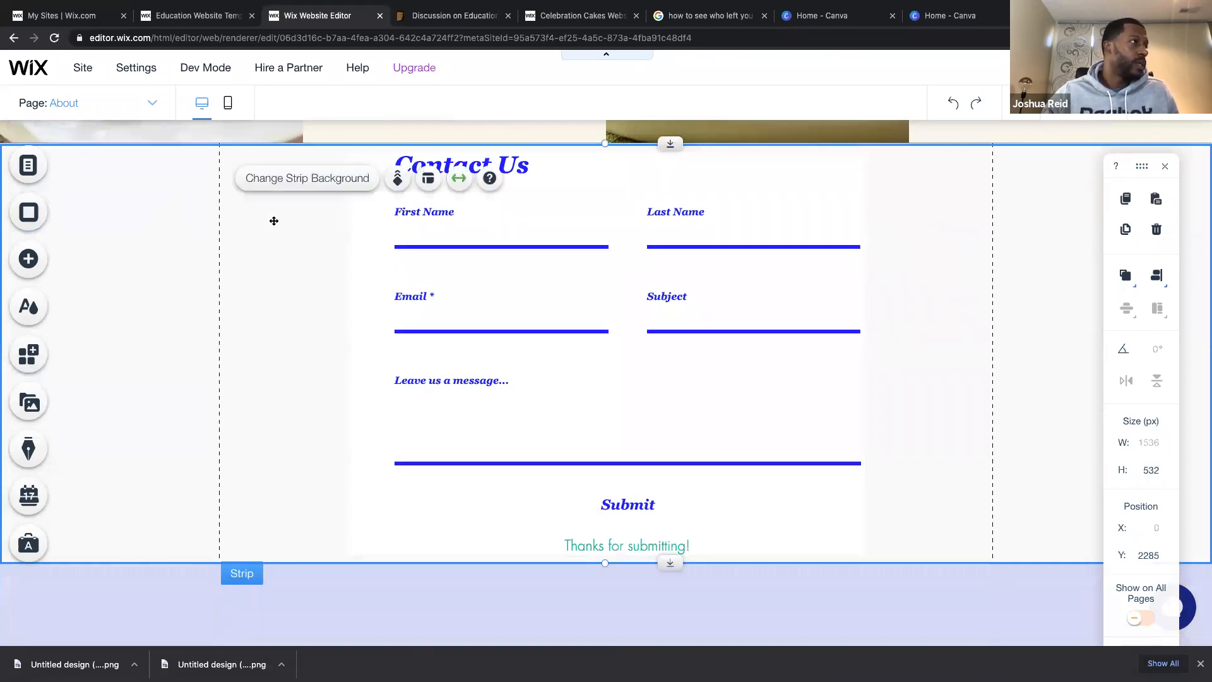
click(341, 183)
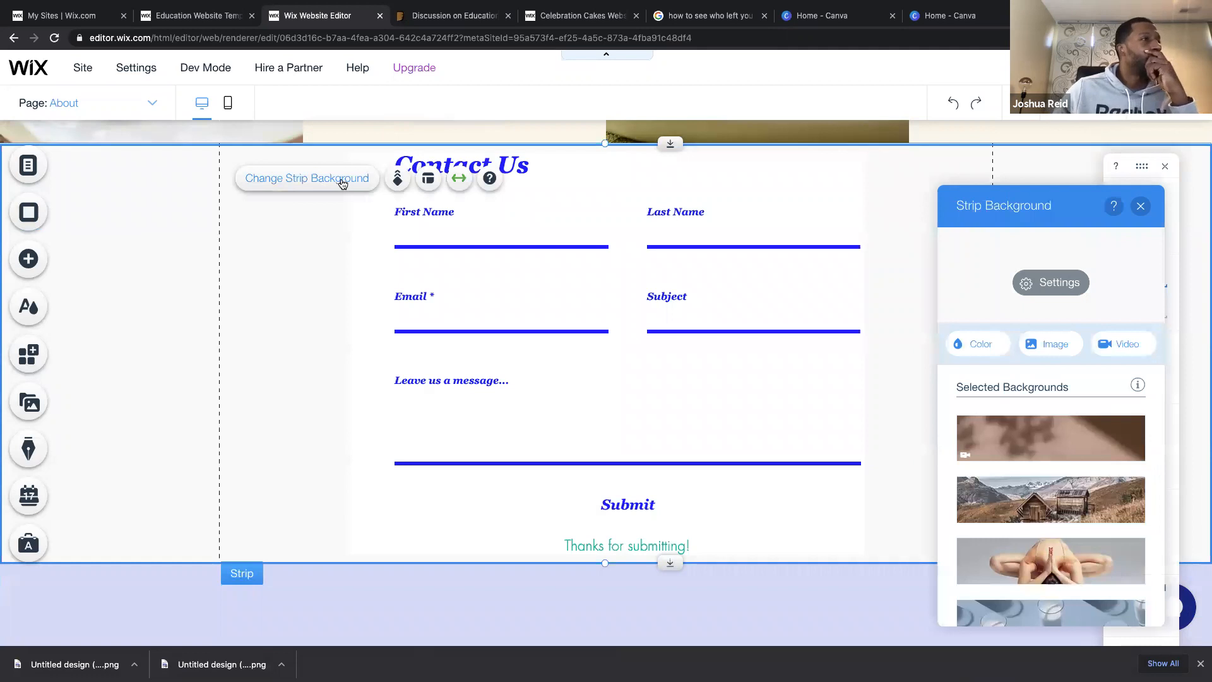
click(980, 344)
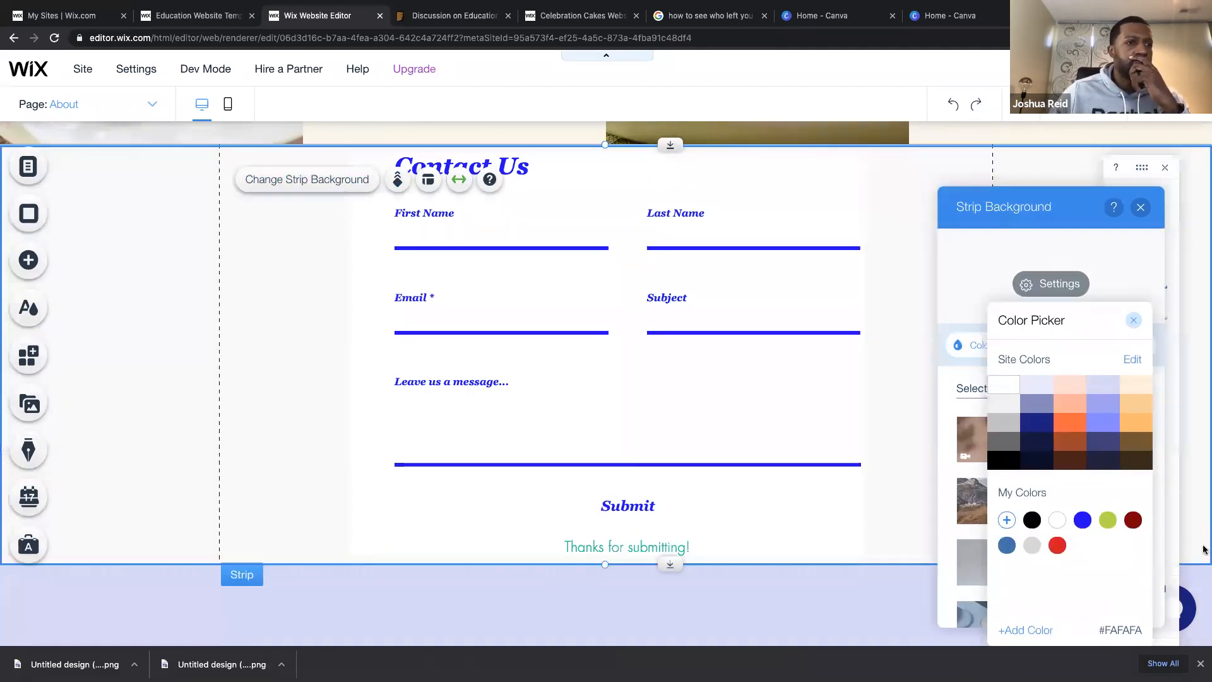
click(1124, 625)
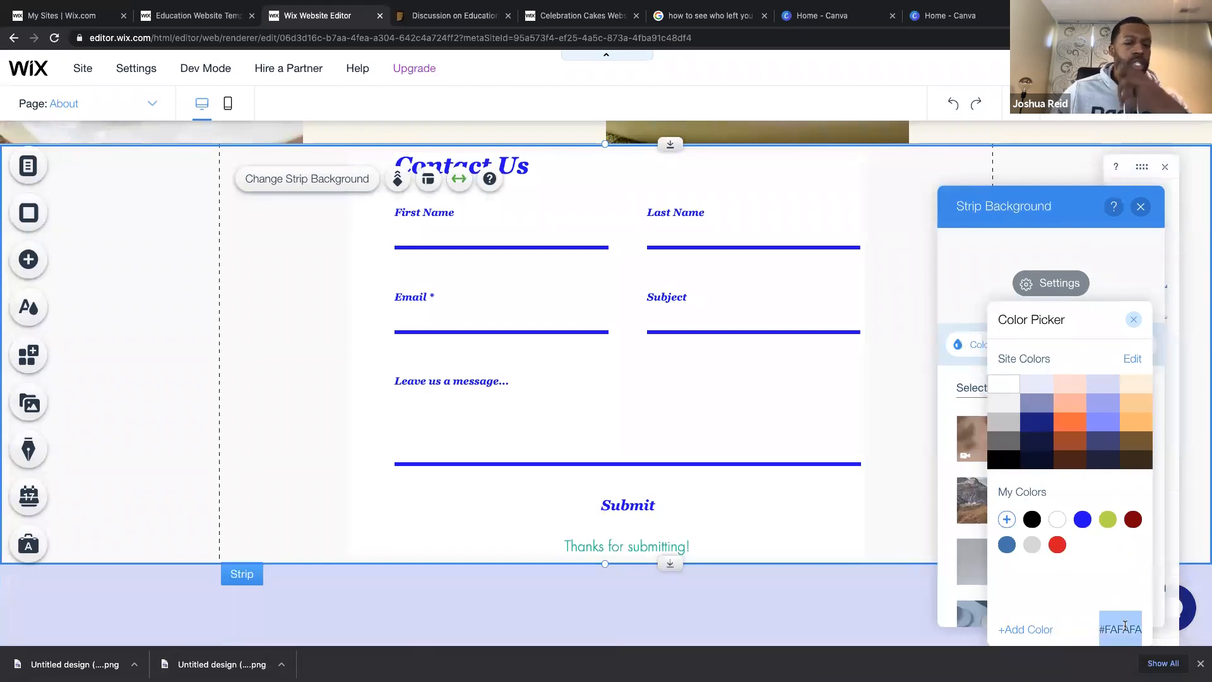
scroll(1124, 596, up, 3)
scroll(1123, 598, up, 3)
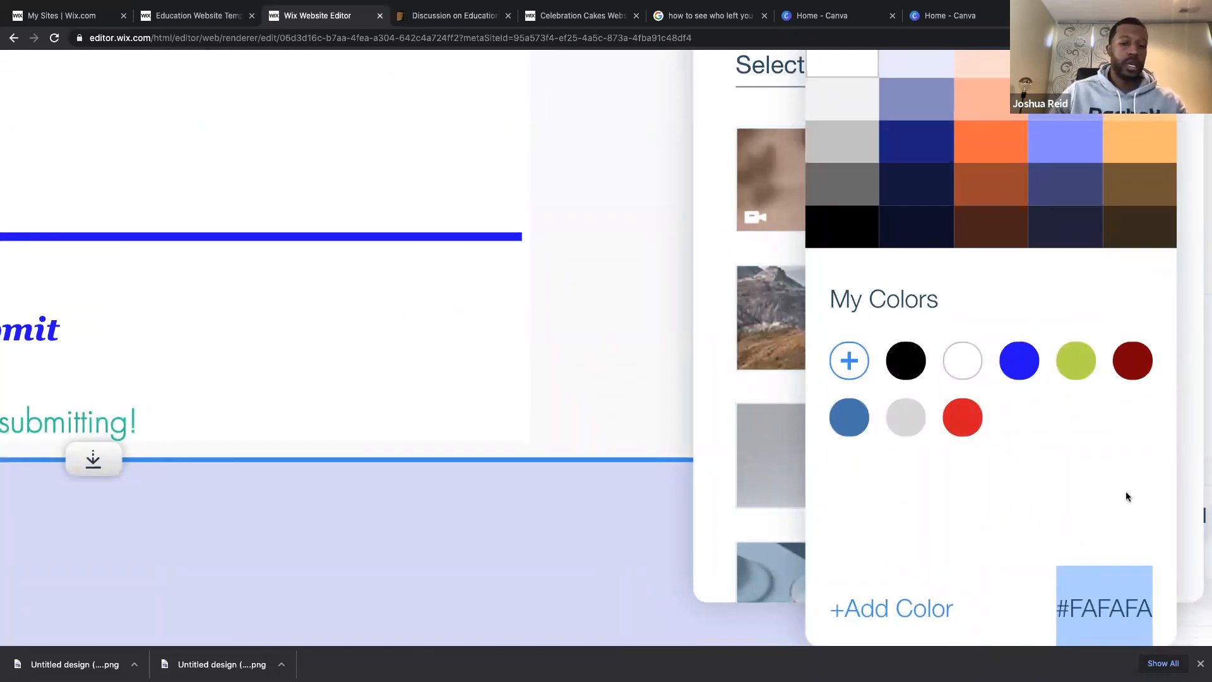
scroll(1125, 491, down, 5)
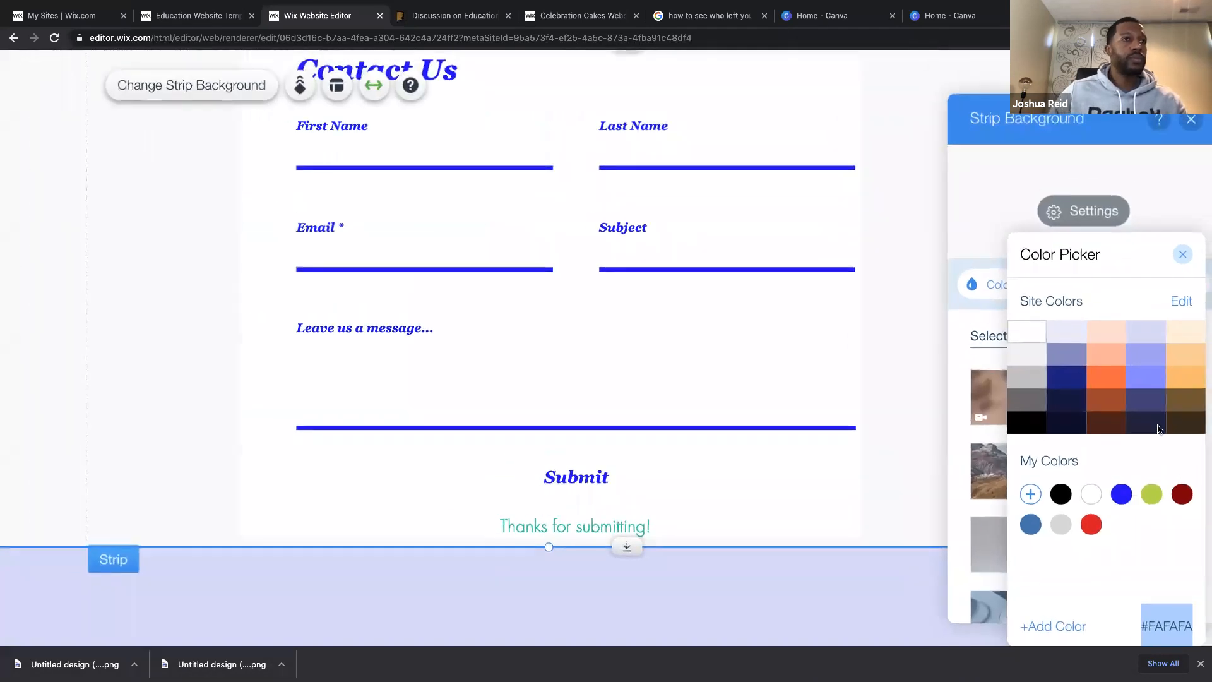
click(1181, 255)
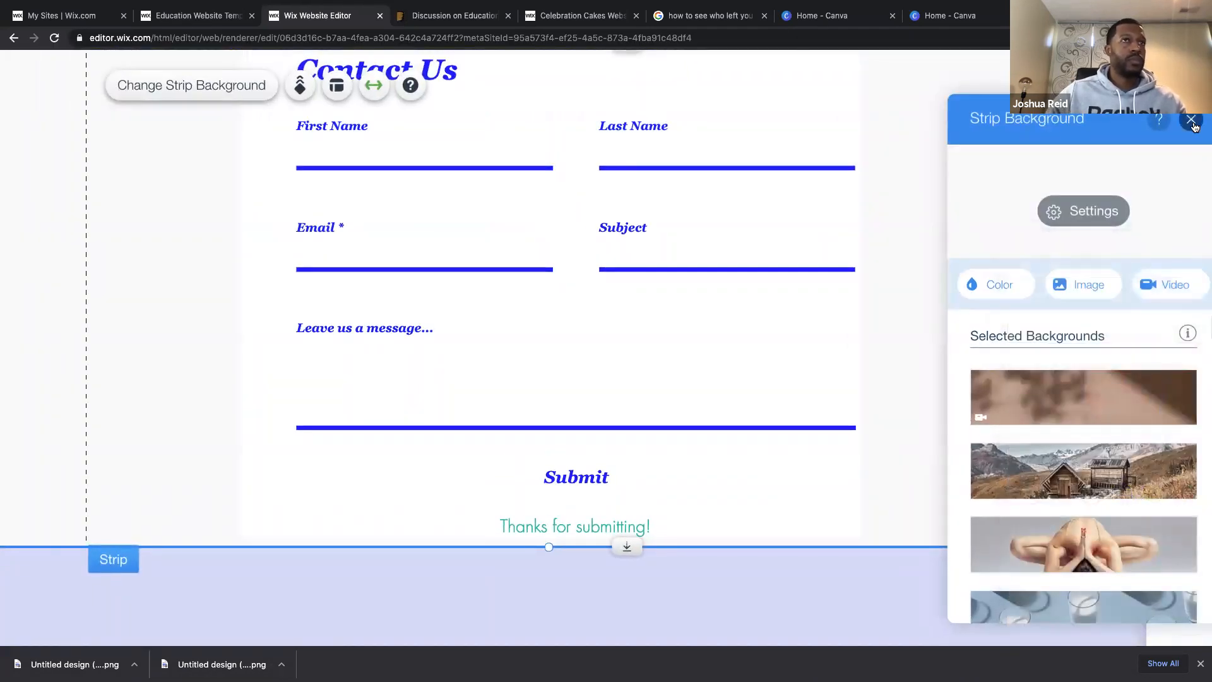
click(1191, 120)
scroll(879, 303, down, 5)
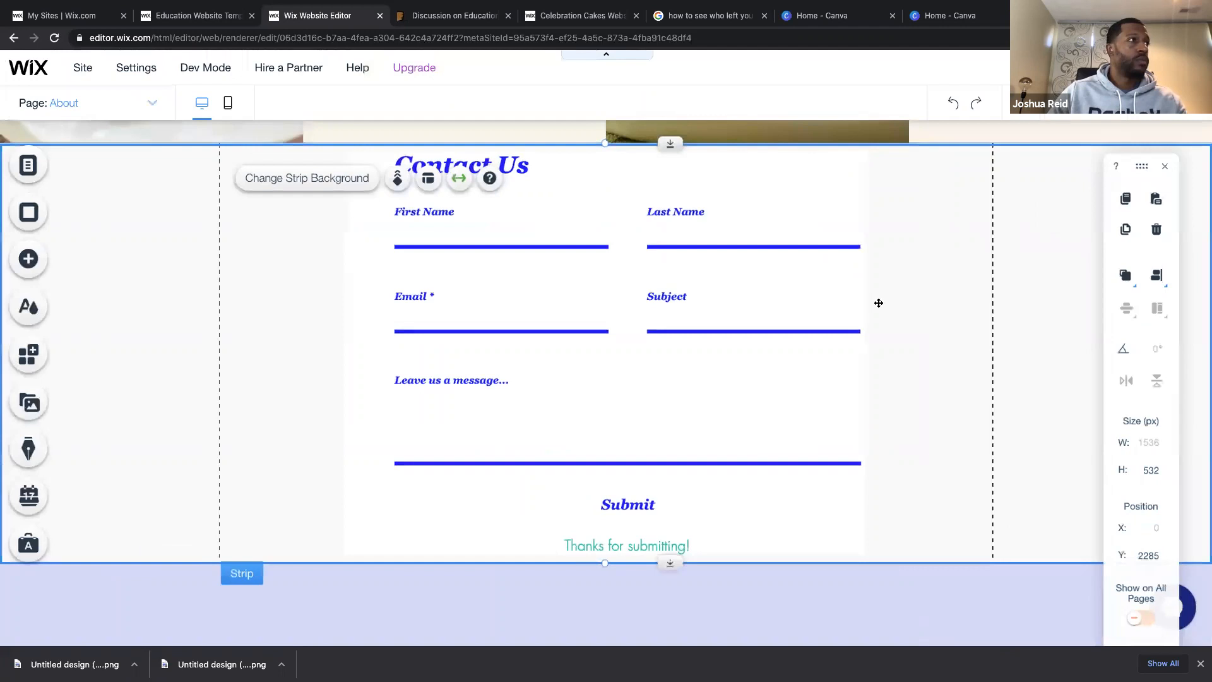
Set the contact form's background fill to the custom color #FAFAFF and close its design settings.
click(734, 371)
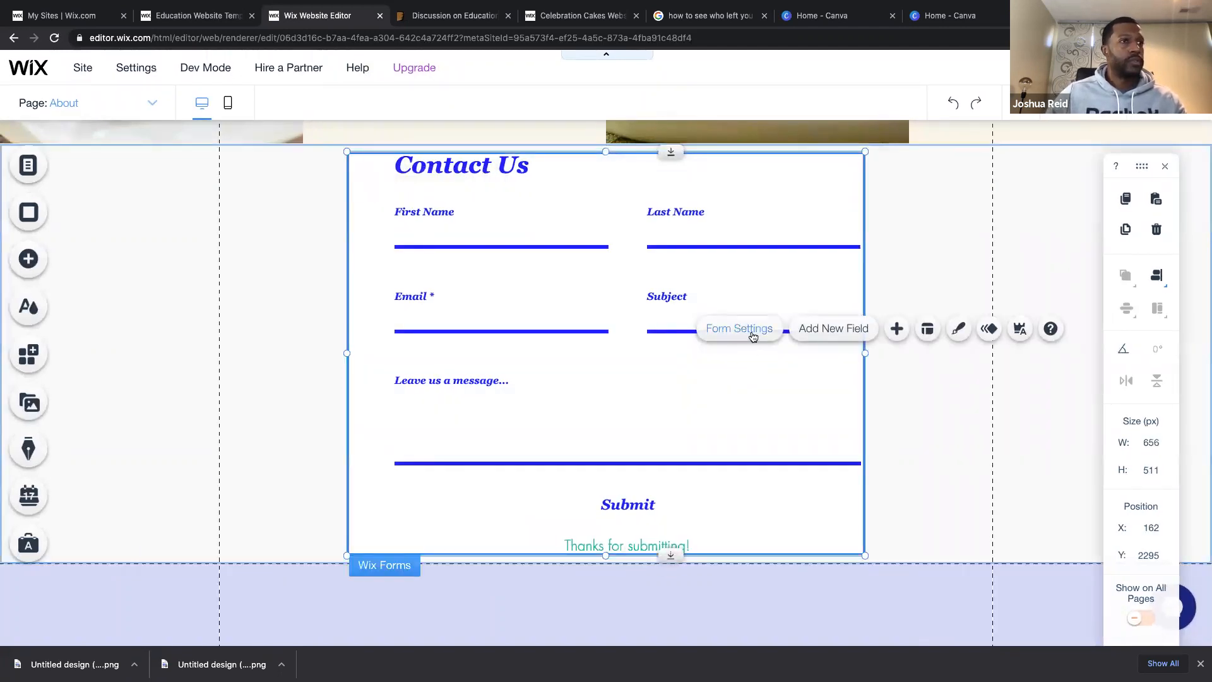
click(958, 331)
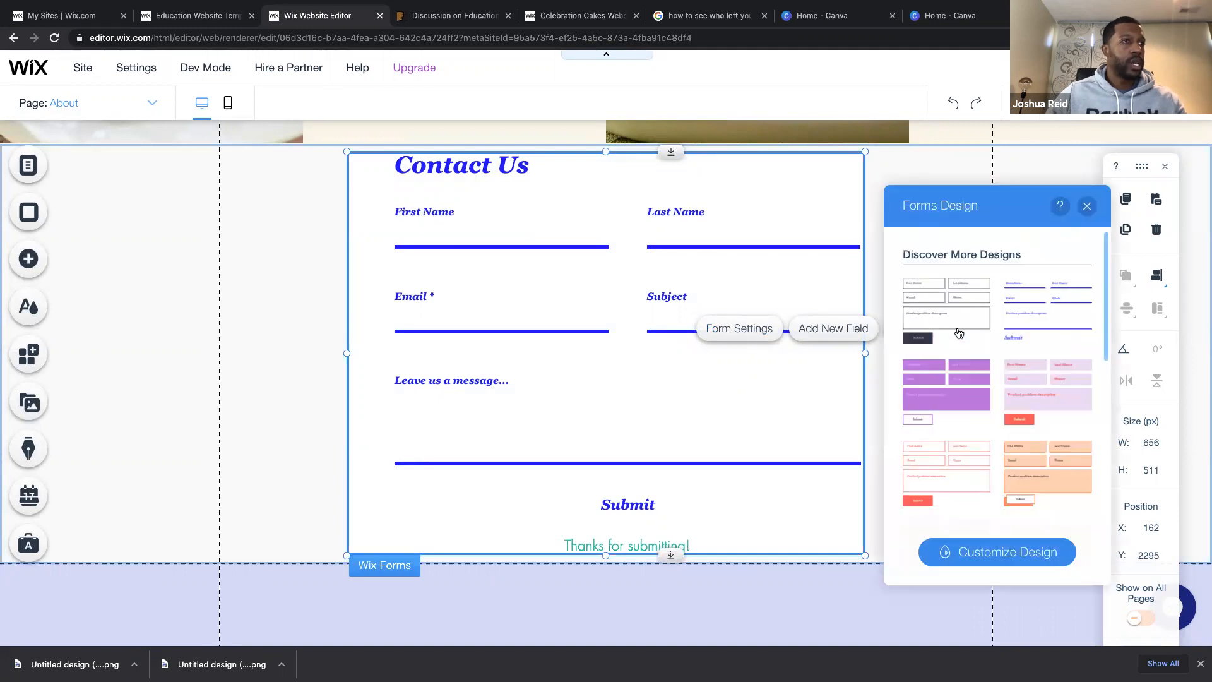
click(997, 555)
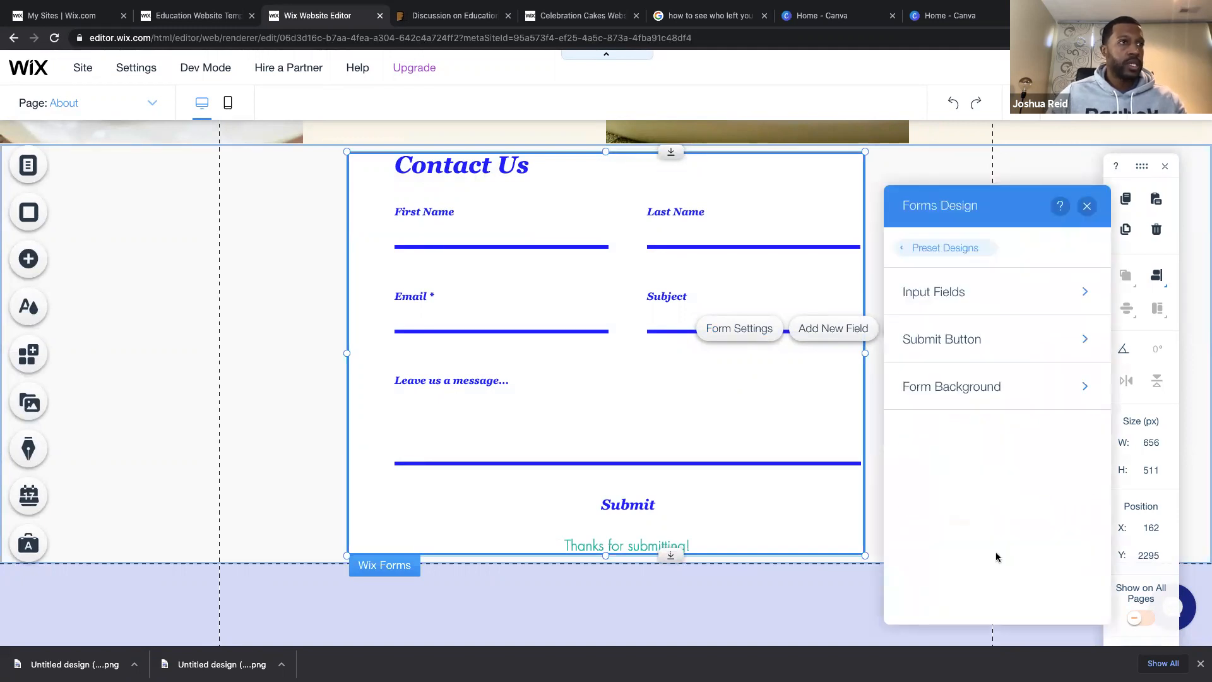
click(1047, 389)
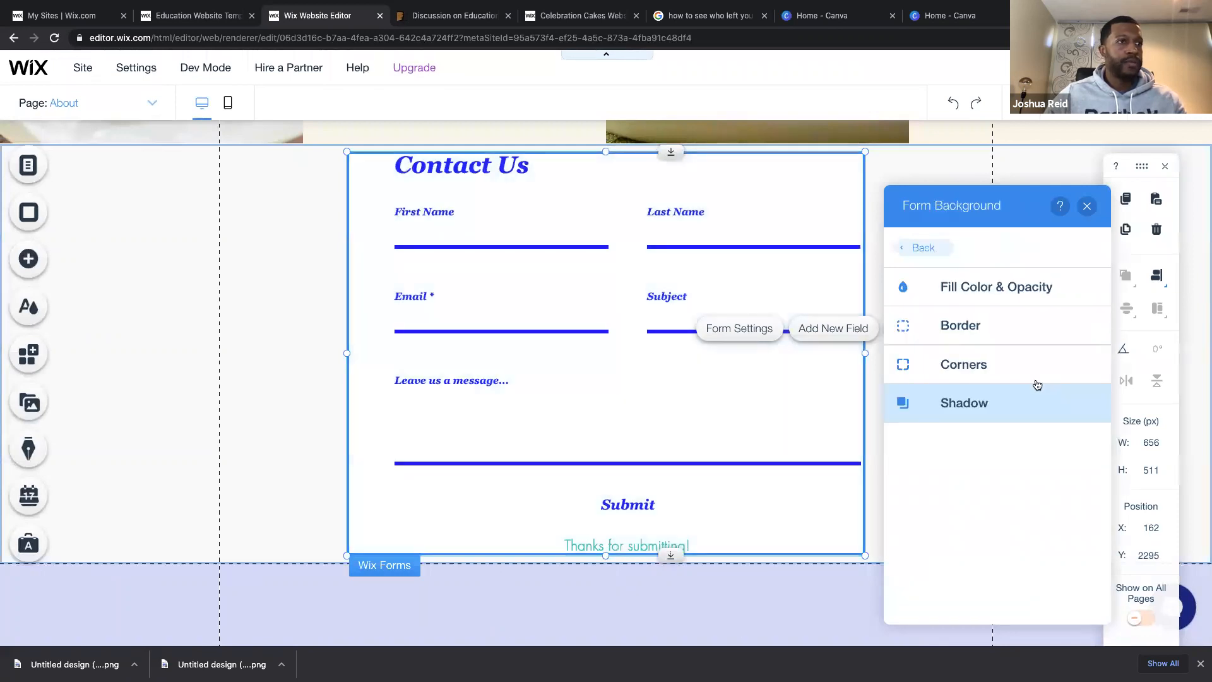
click(956, 298)
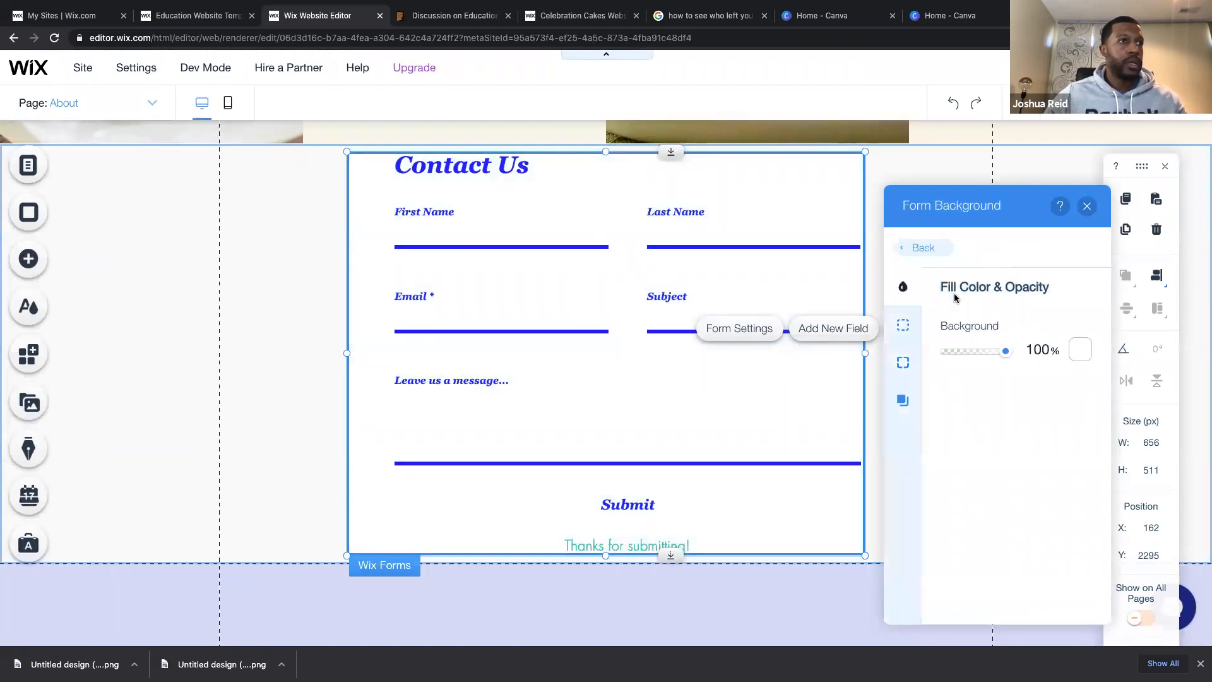
click(1080, 350)
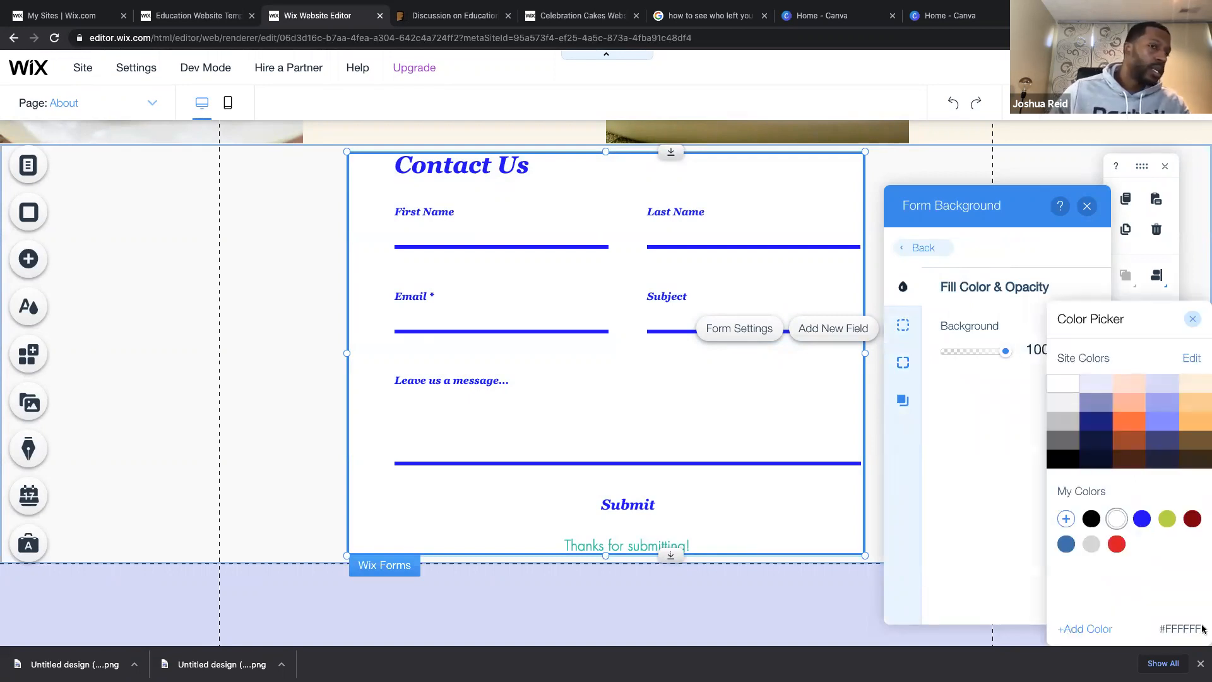
click(1179, 624)
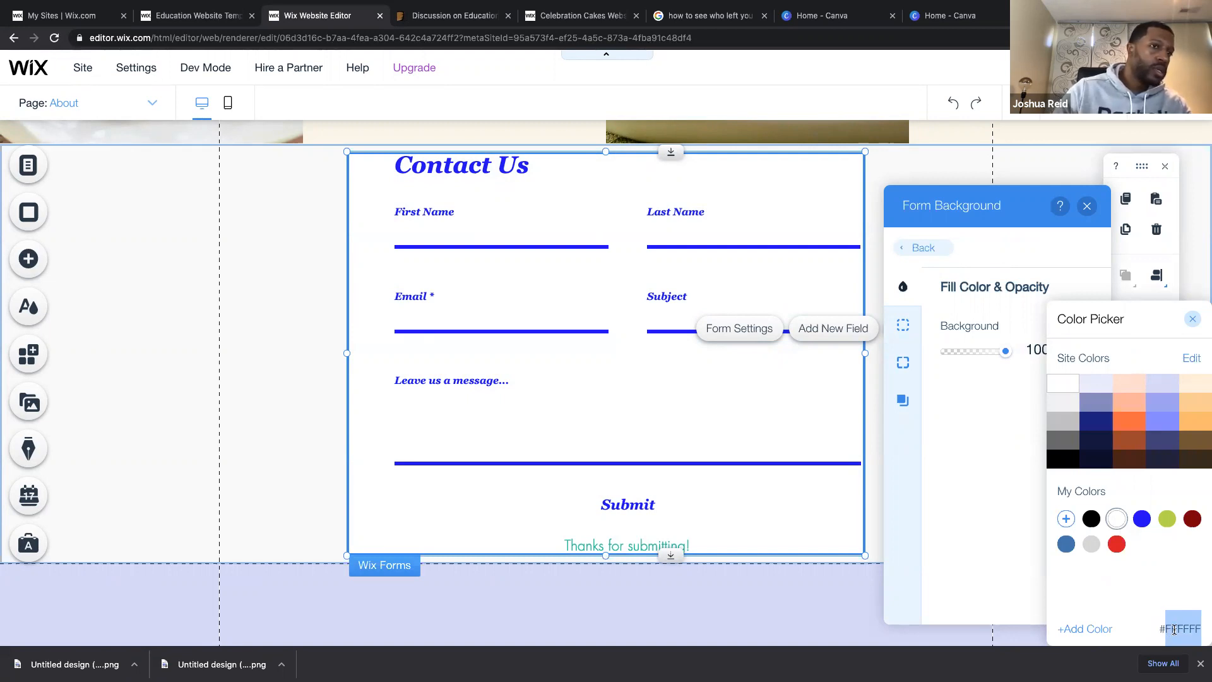
click(1087, 629)
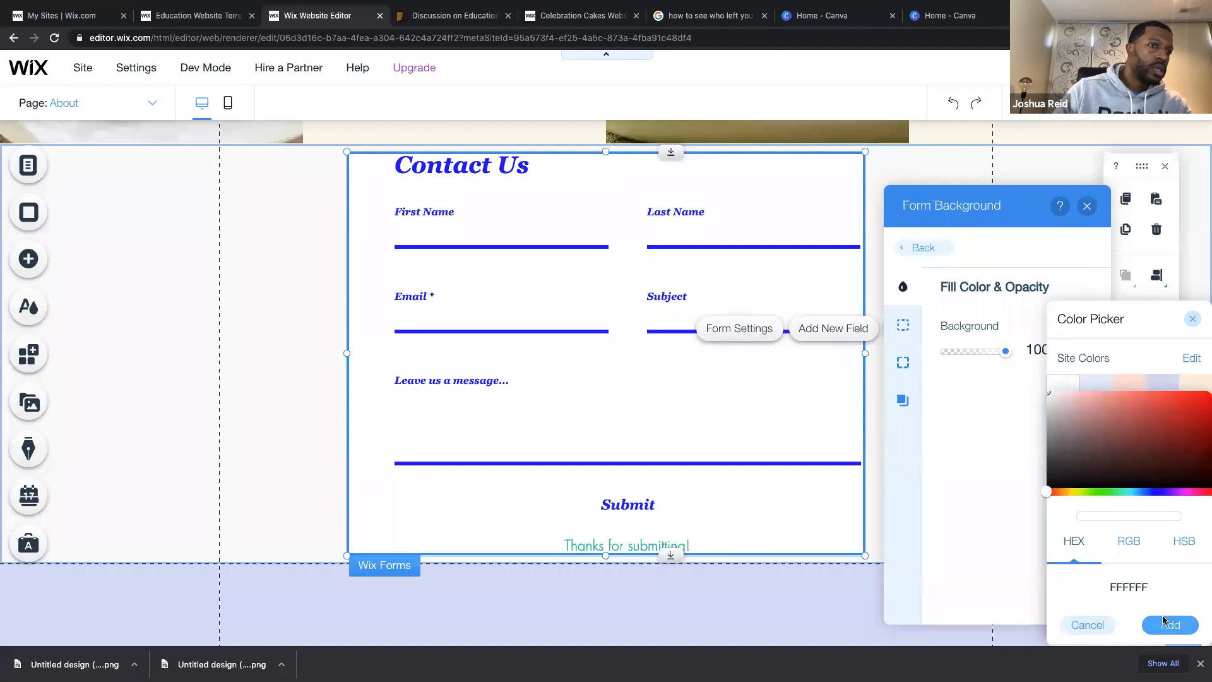
text(FAFAFF)
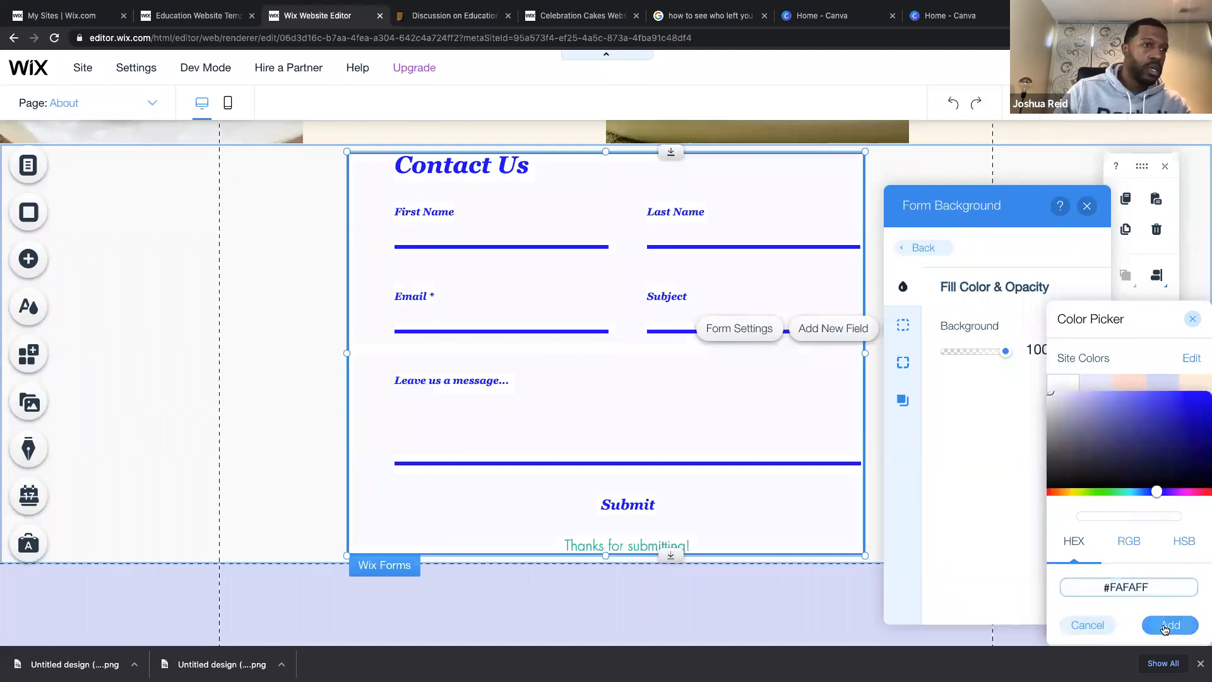
click(1171, 624)
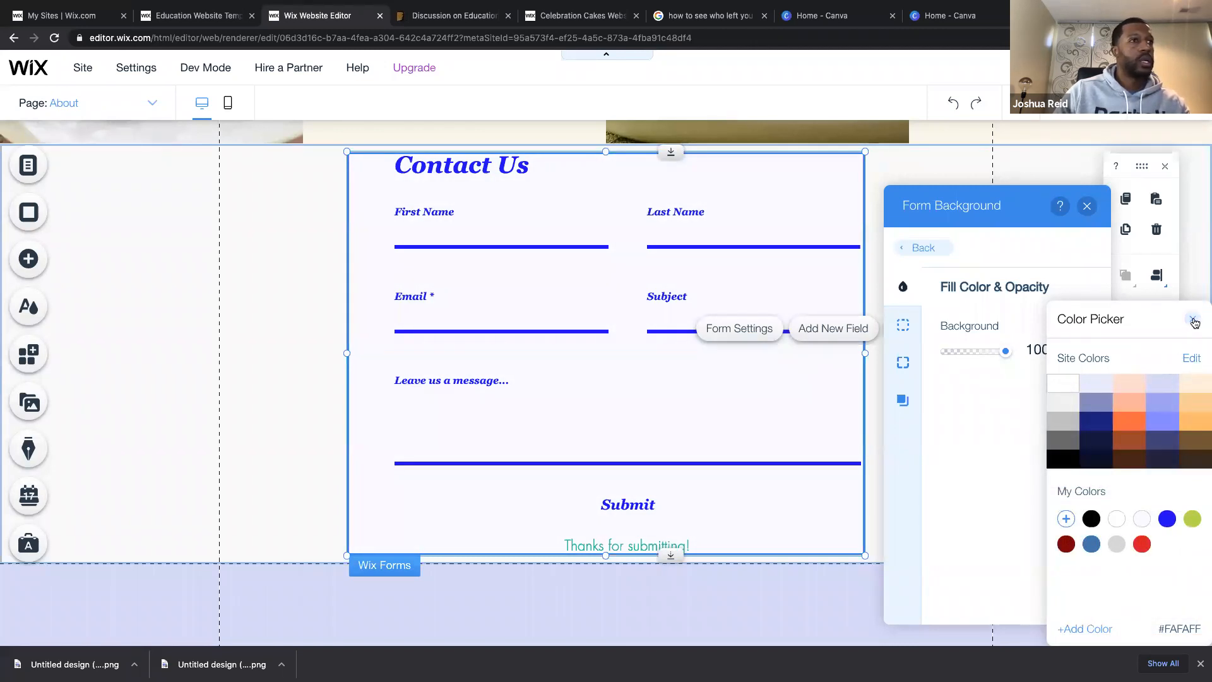
click(1194, 322)
click(1086, 206)
click(1012, 266)
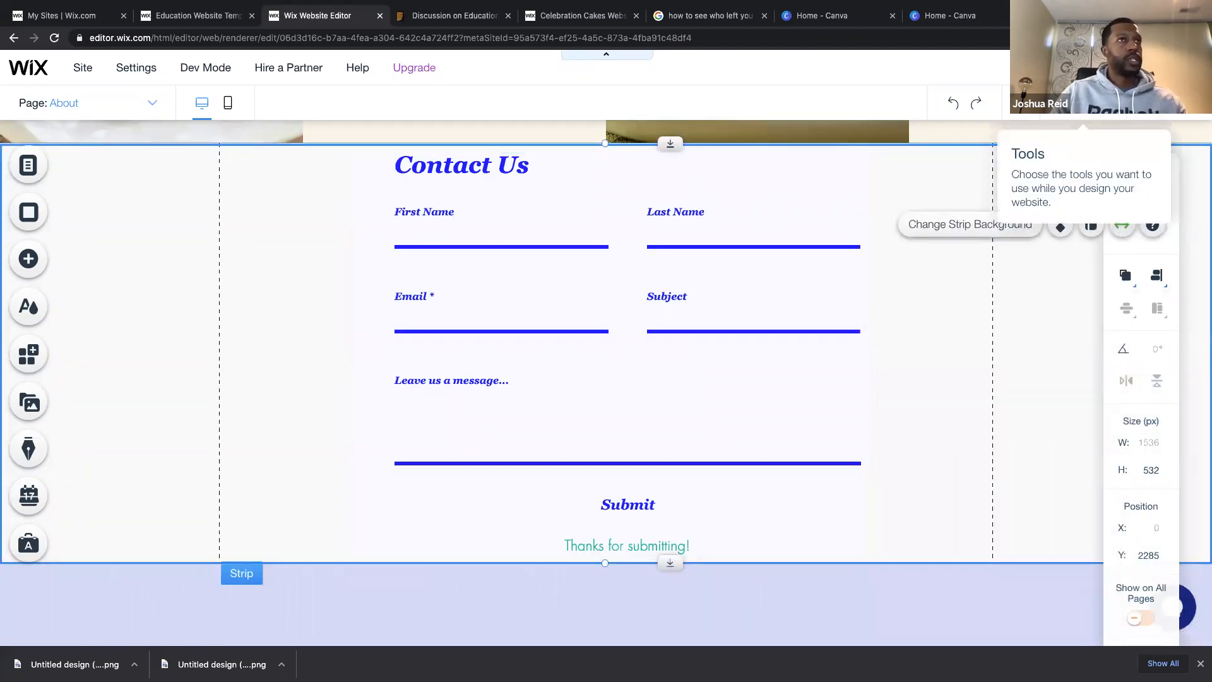
Preview the About page to check the contact form strip and the Education section, and return to editing.
click(1098, 68)
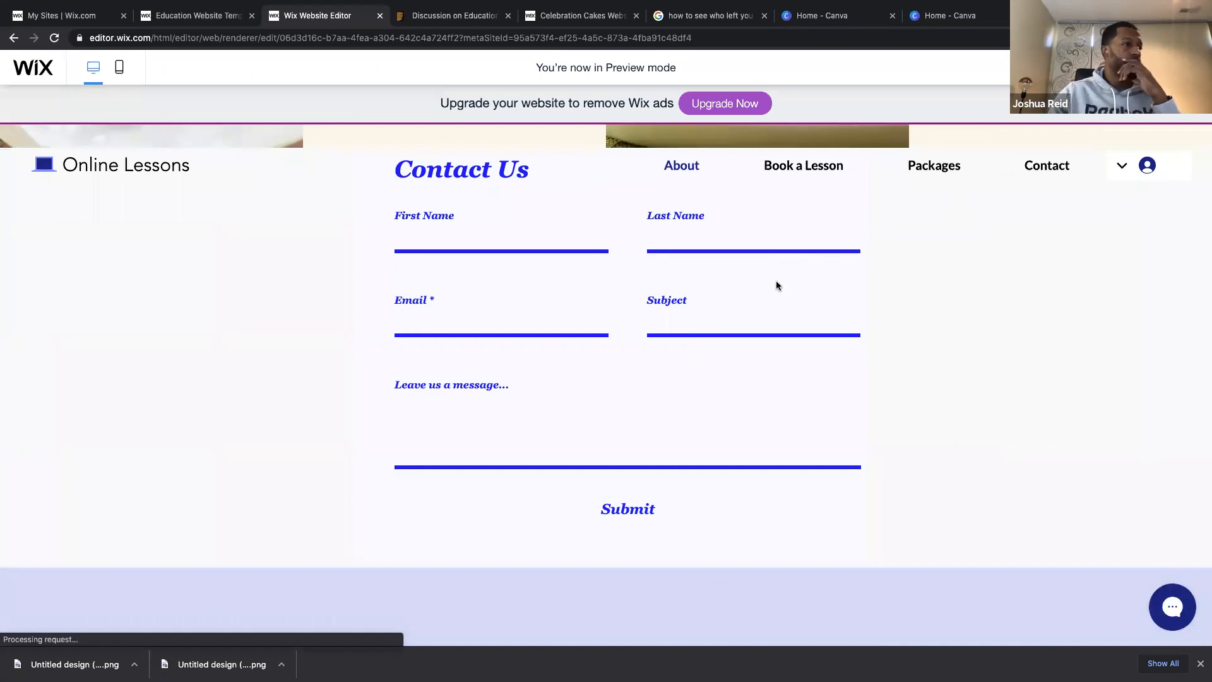
scroll(755, 354, up, 5)
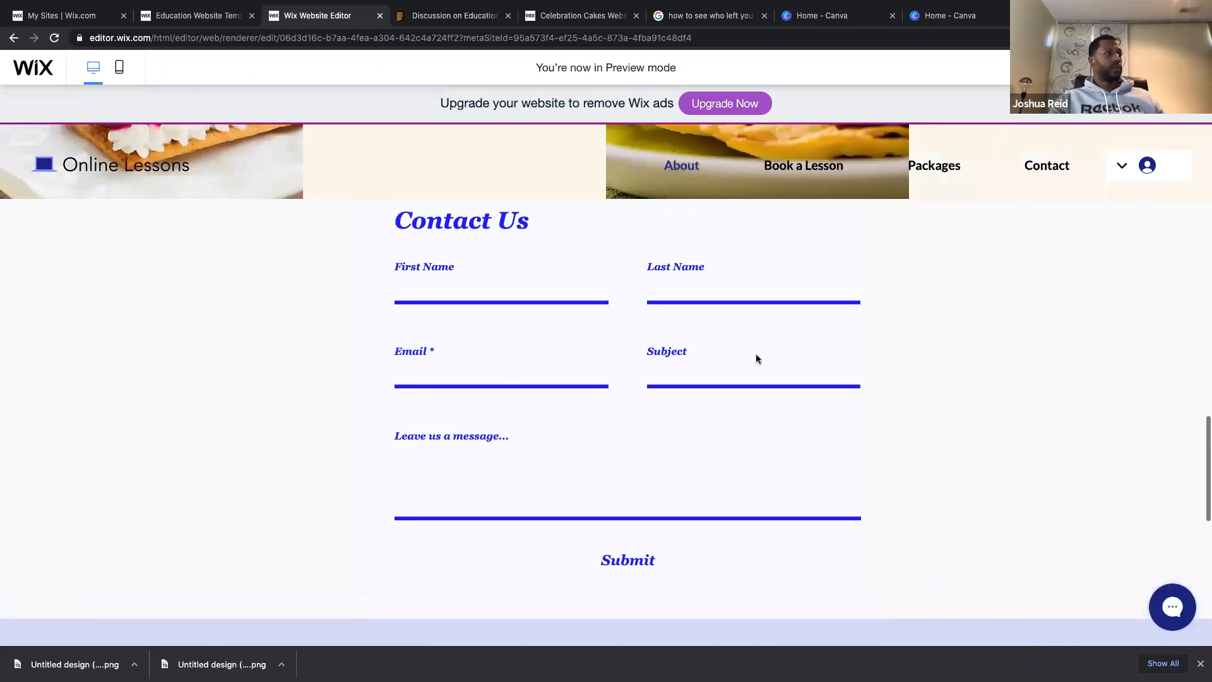
scroll(756, 355, up, 8)
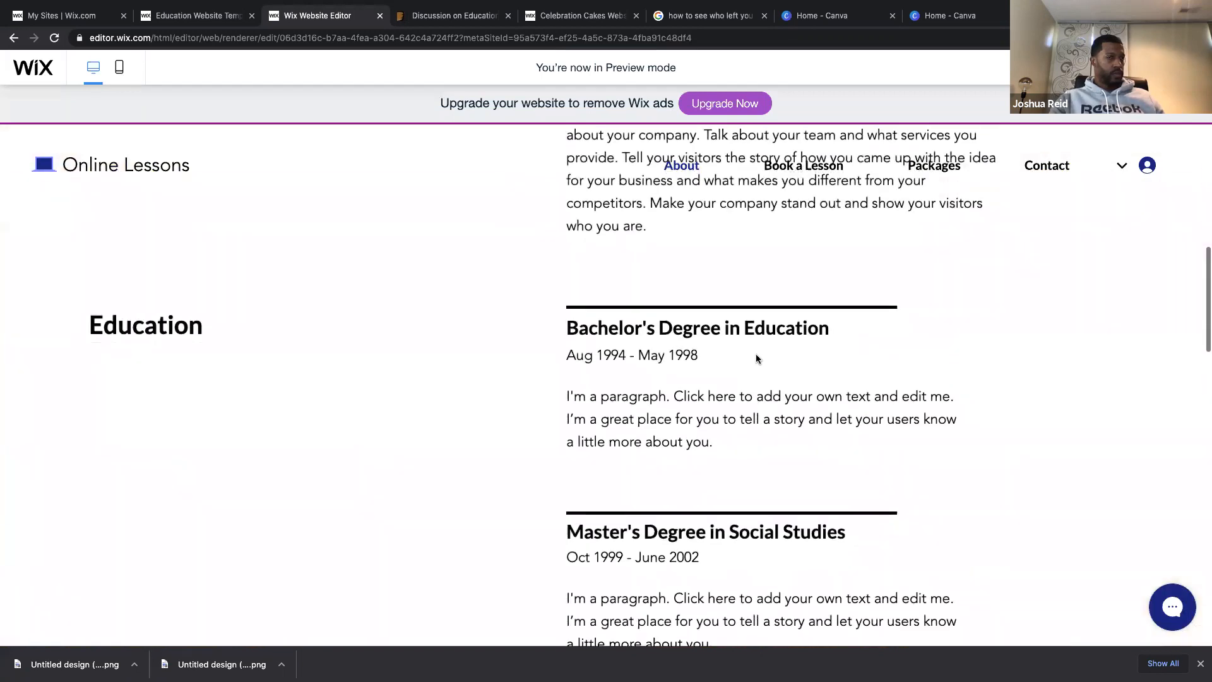
scroll(756, 355, down, 1)
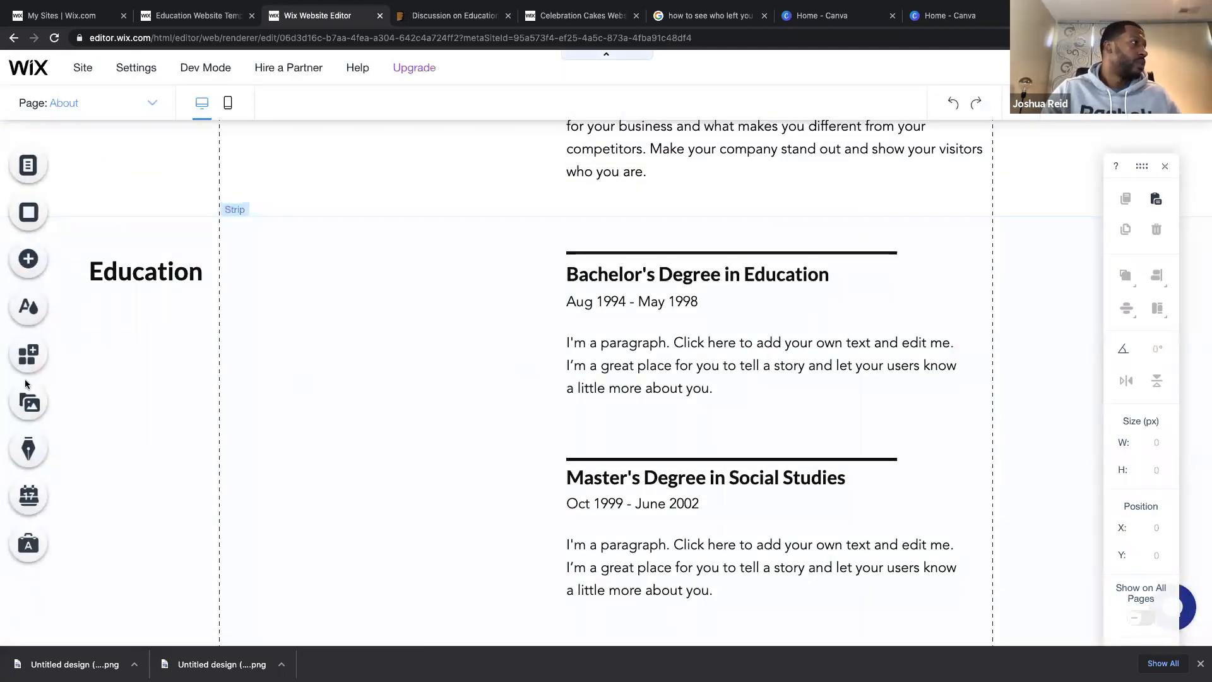
Browse the decorative, image and gallery elements available to add, and close the list without adding any.
click(29, 259)
click(98, 298)
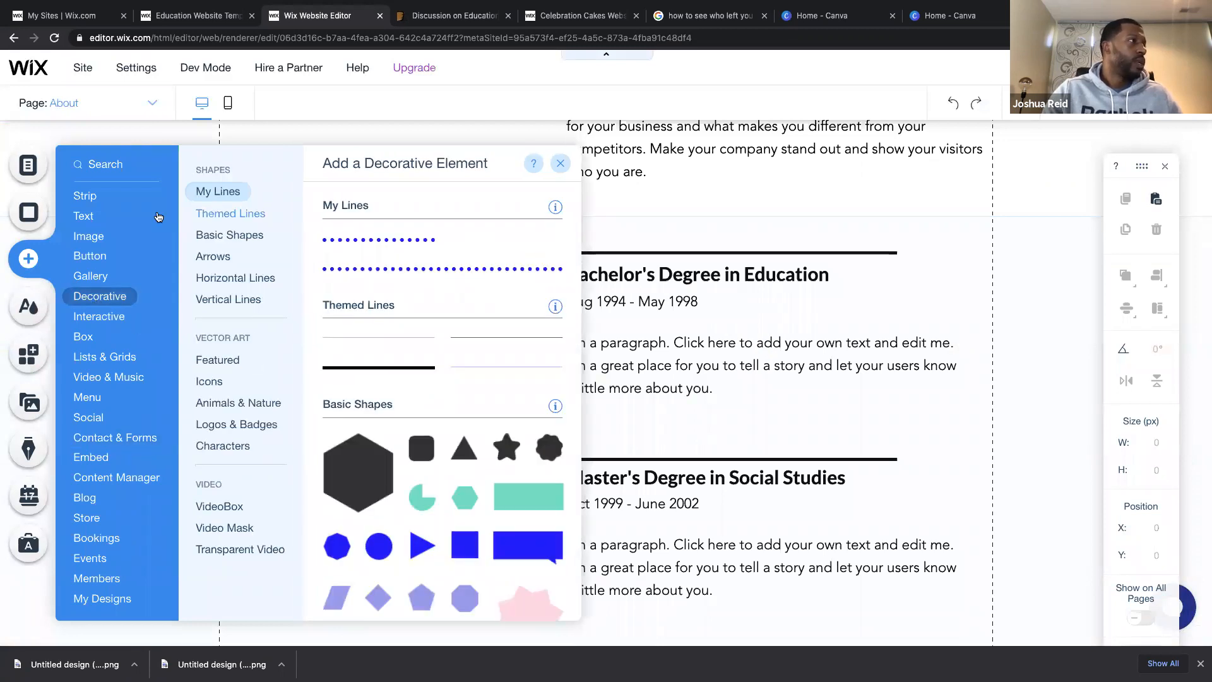
click(94, 237)
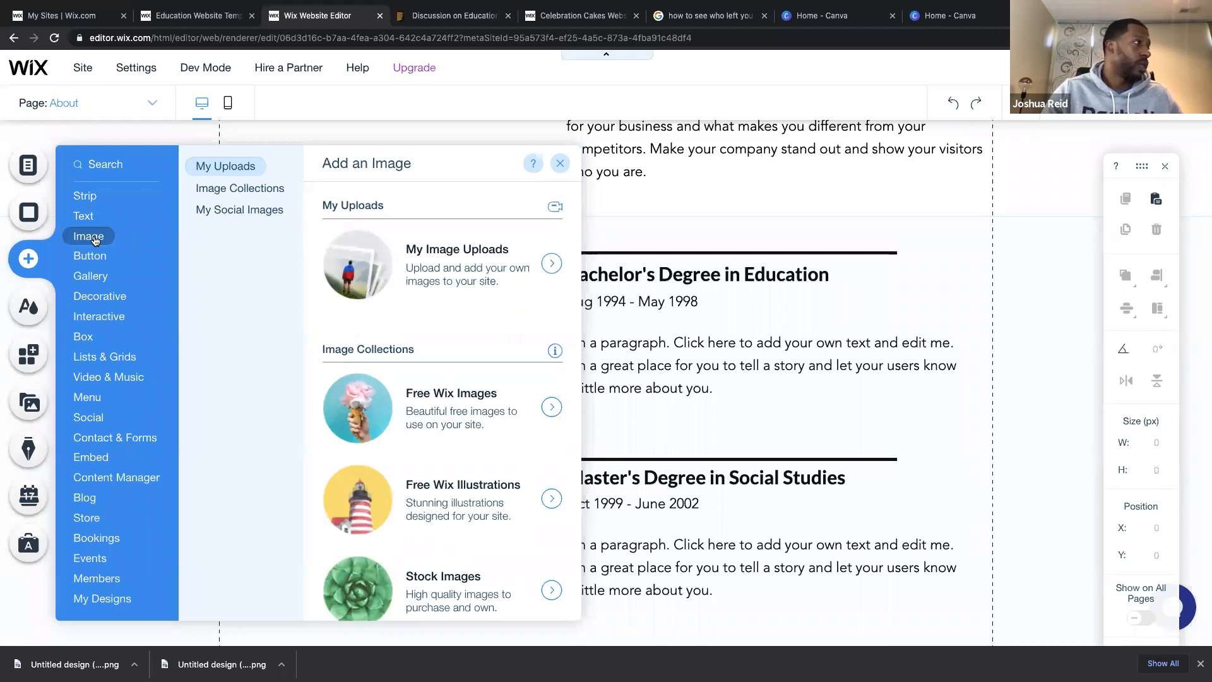
click(90, 276)
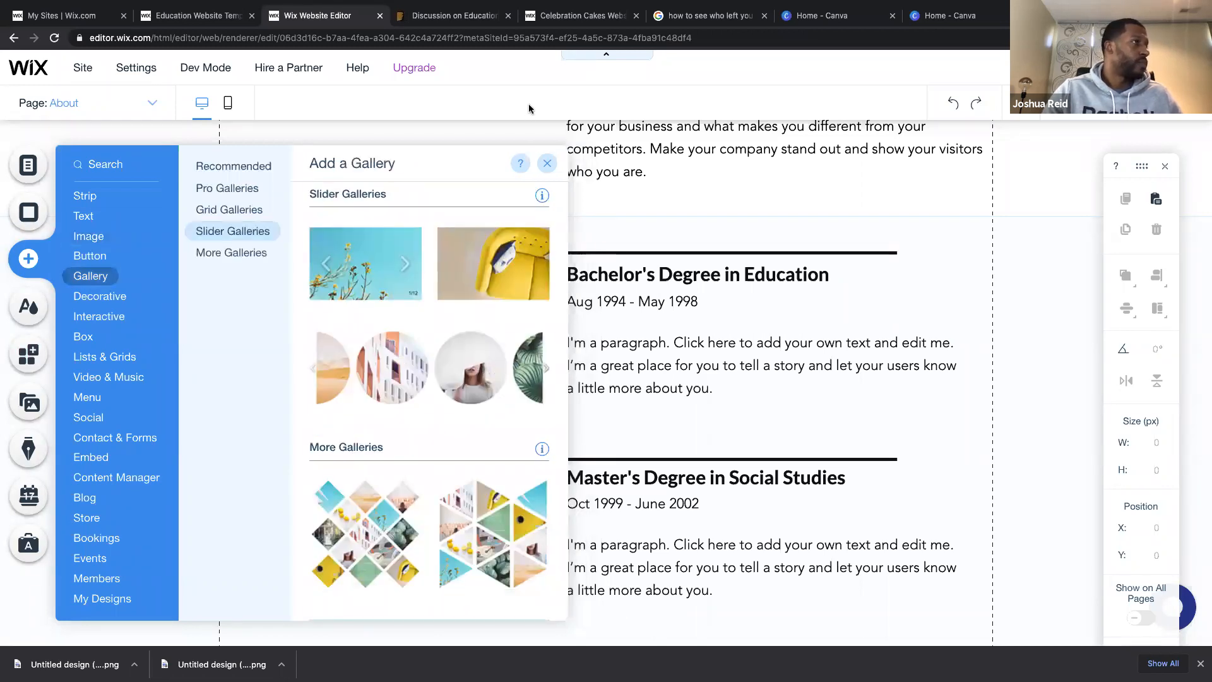
click(547, 164)
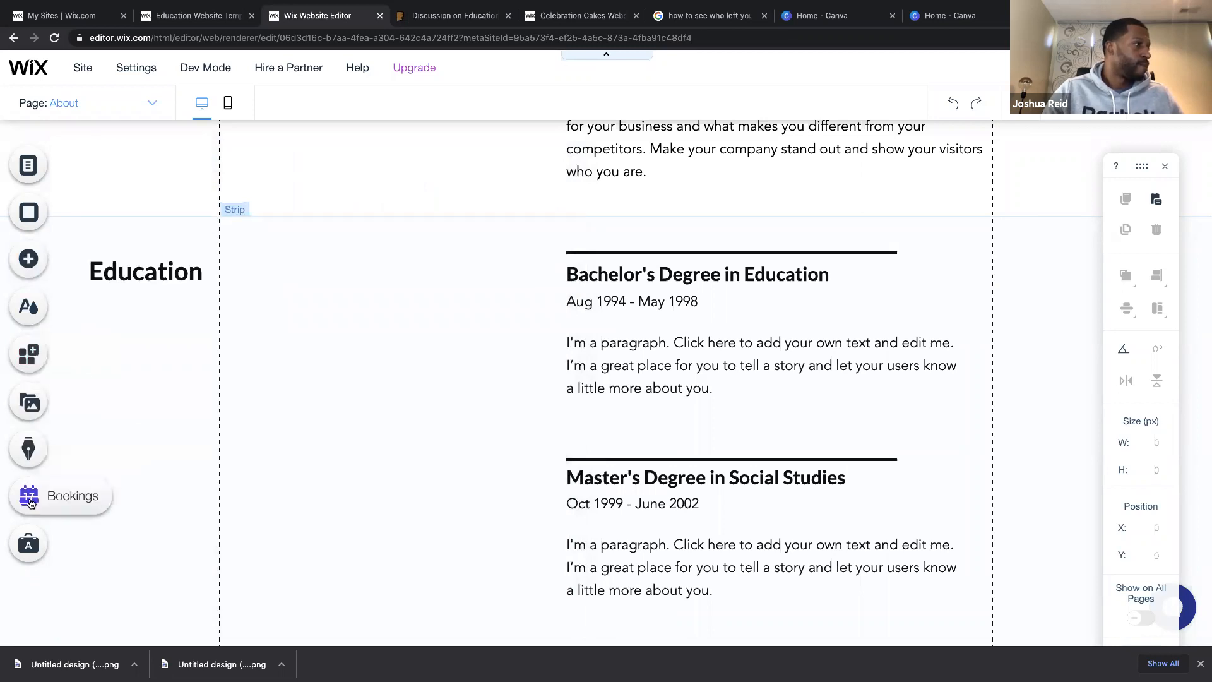
Look through the recommended apps in the Wix App Market and close it without adding an app.
click(25, 360)
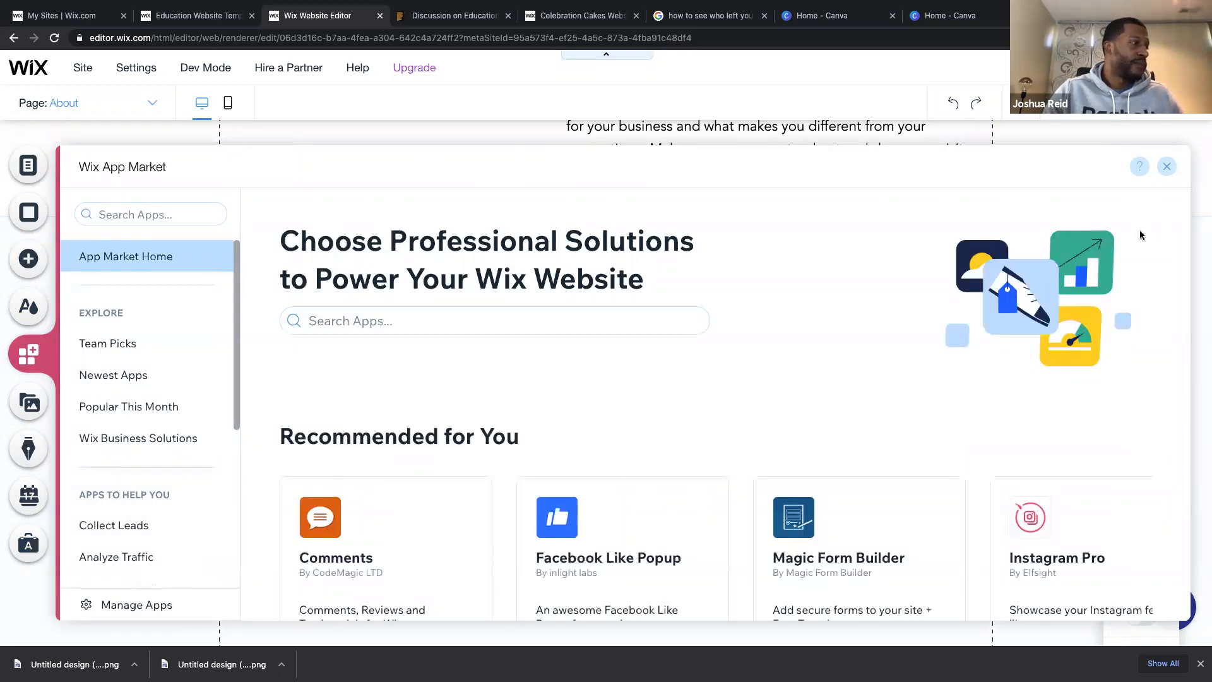
scroll(892, 424, down, 5)
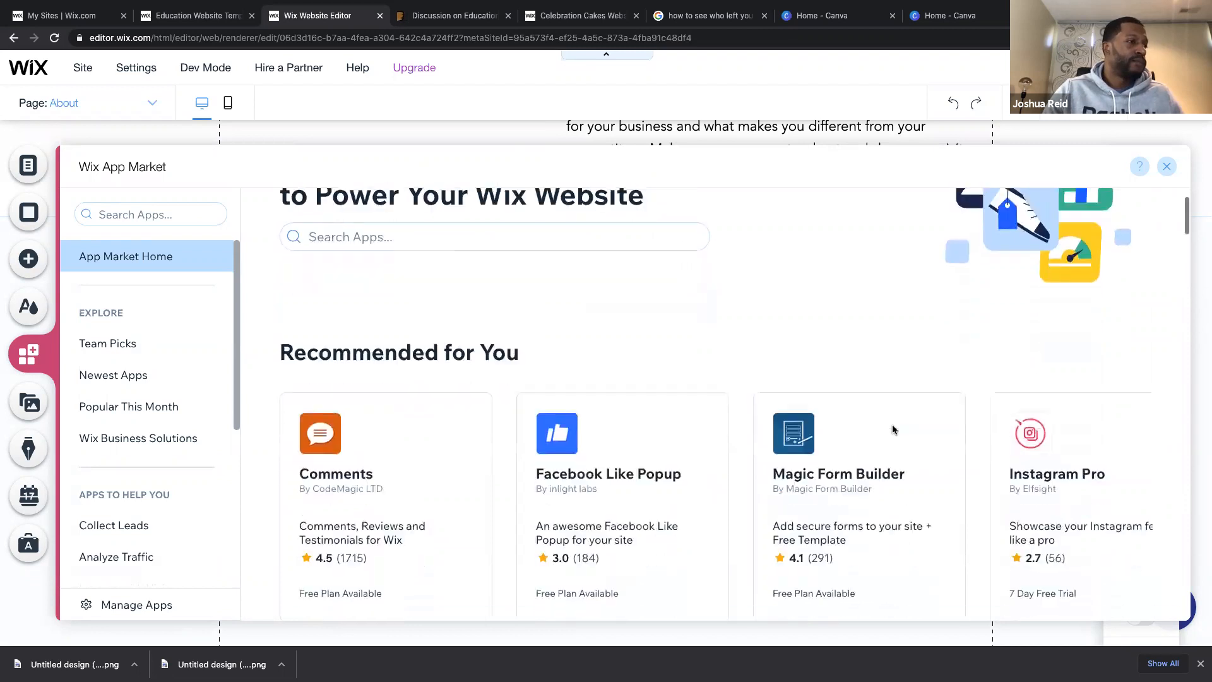
scroll(820, 486, down, 2)
scroll(819, 486, down, 3)
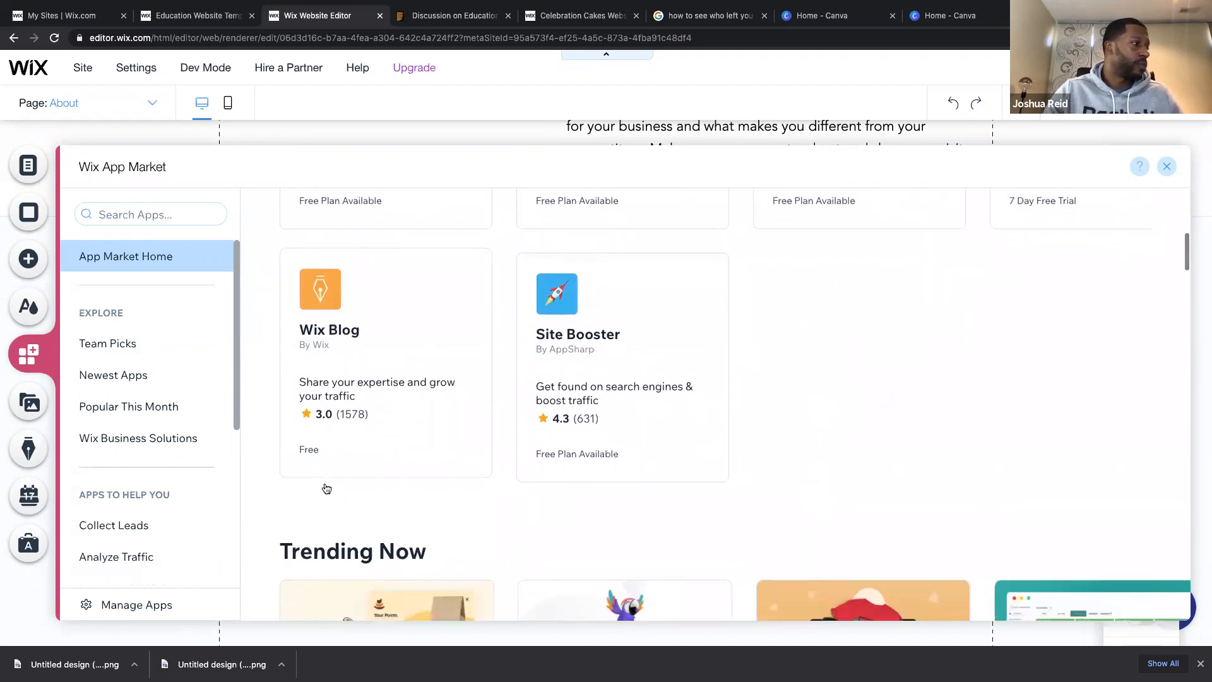
click(1166, 166)
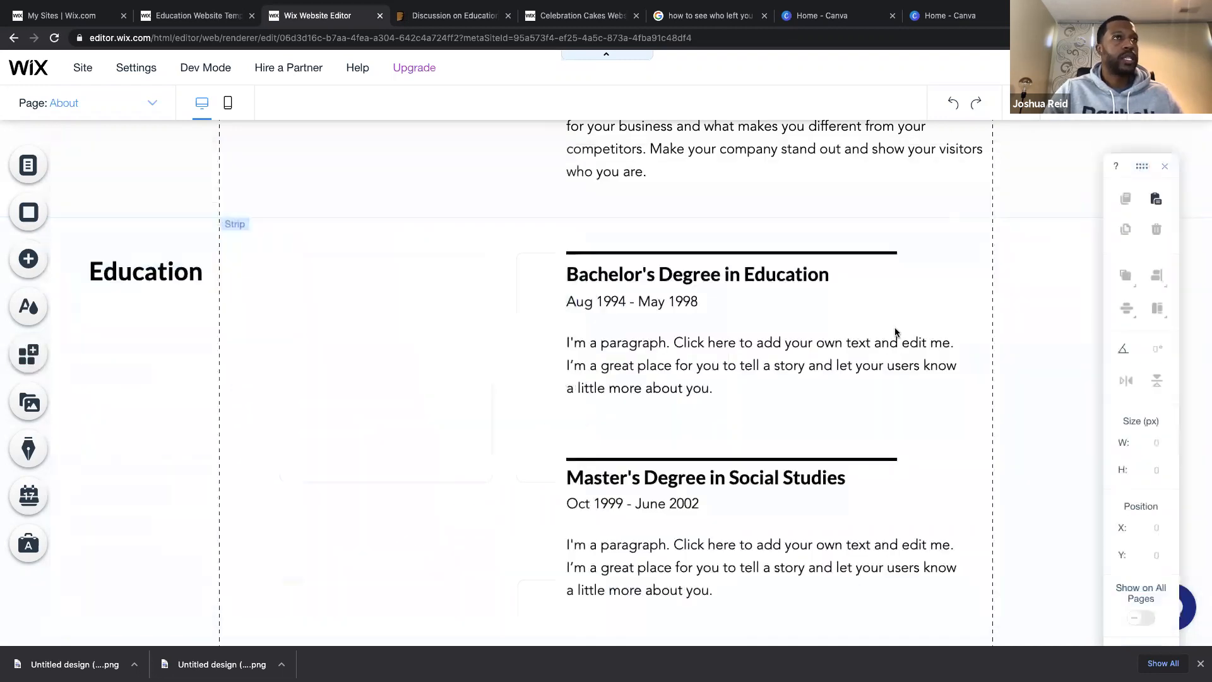
Look through the About page's education, testimonials, contact form and introduction sections.
scroll(668, 448, down, 7)
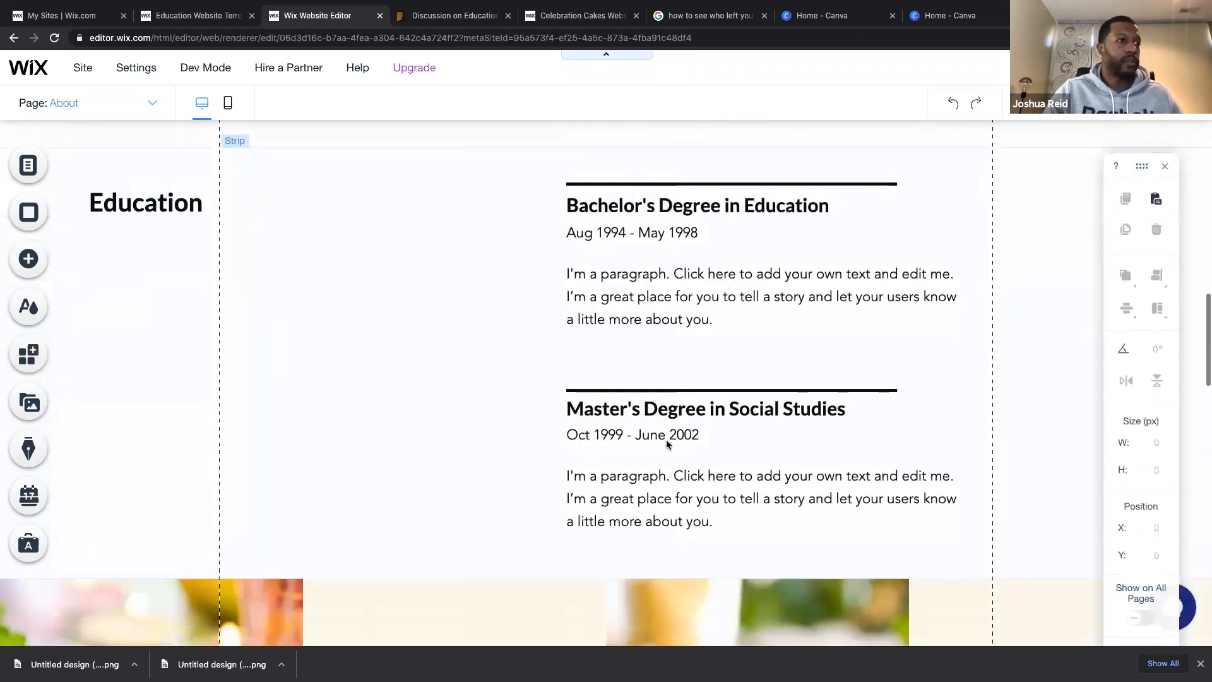
scroll(666, 444, down, 2)
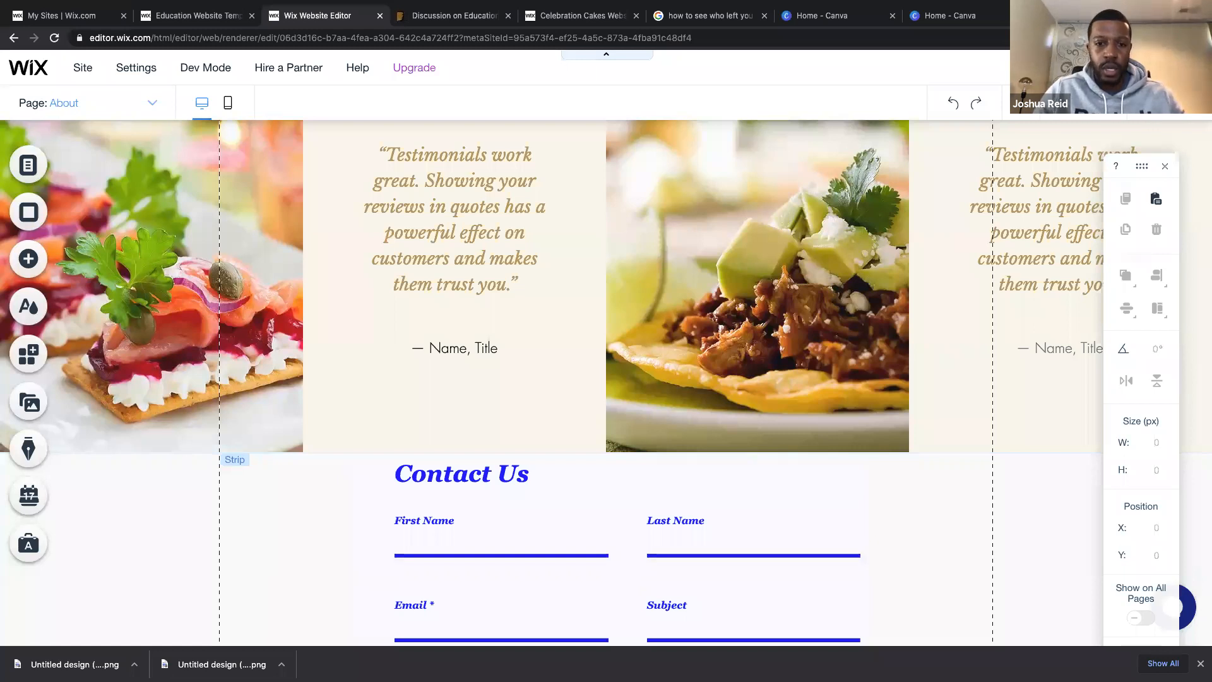
scroll(718, 211, up, 10)
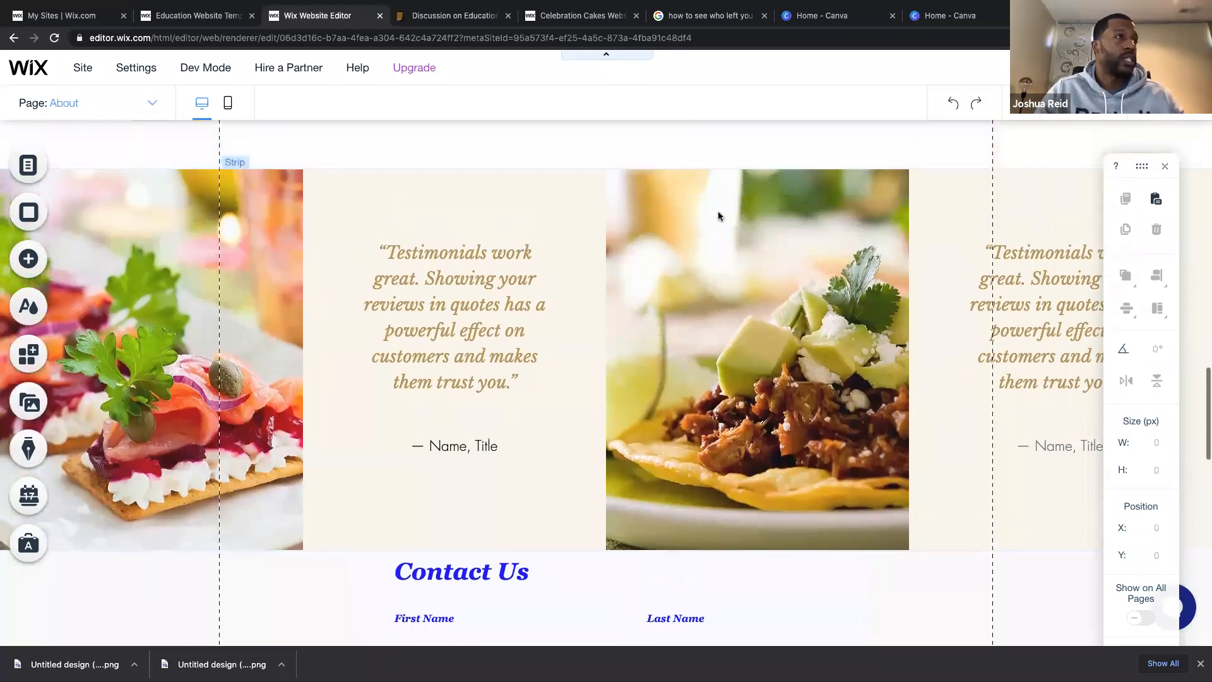
scroll(717, 216, up, 5)
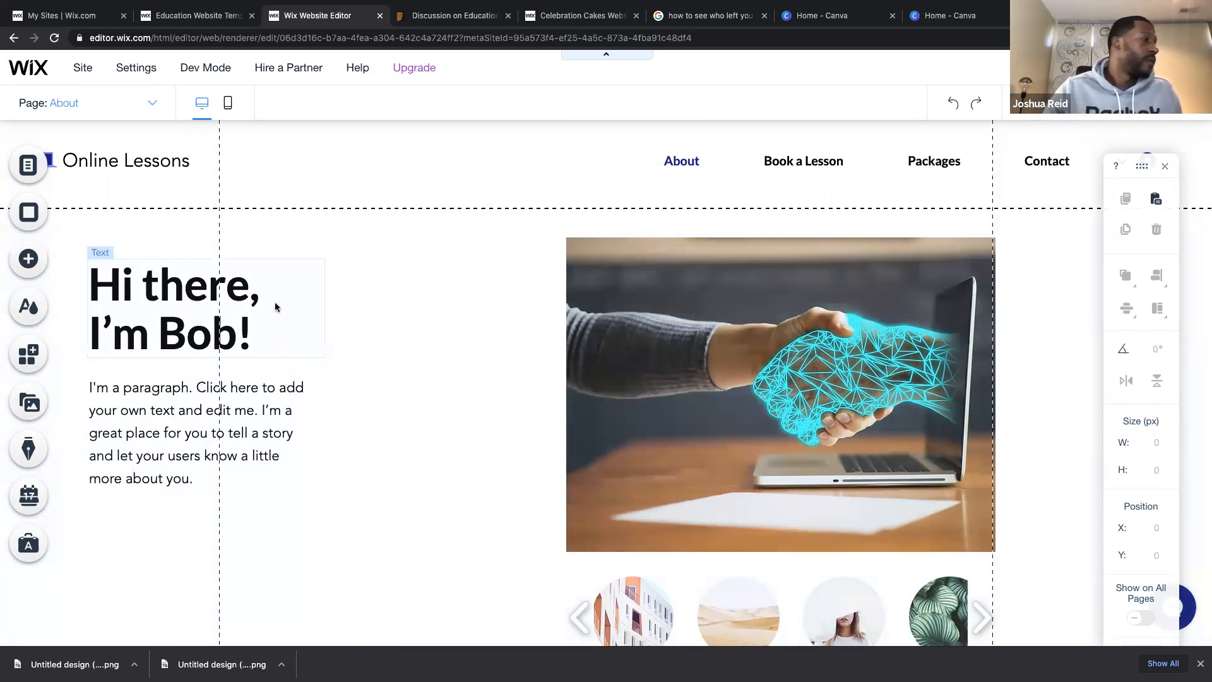
click(34, 402)
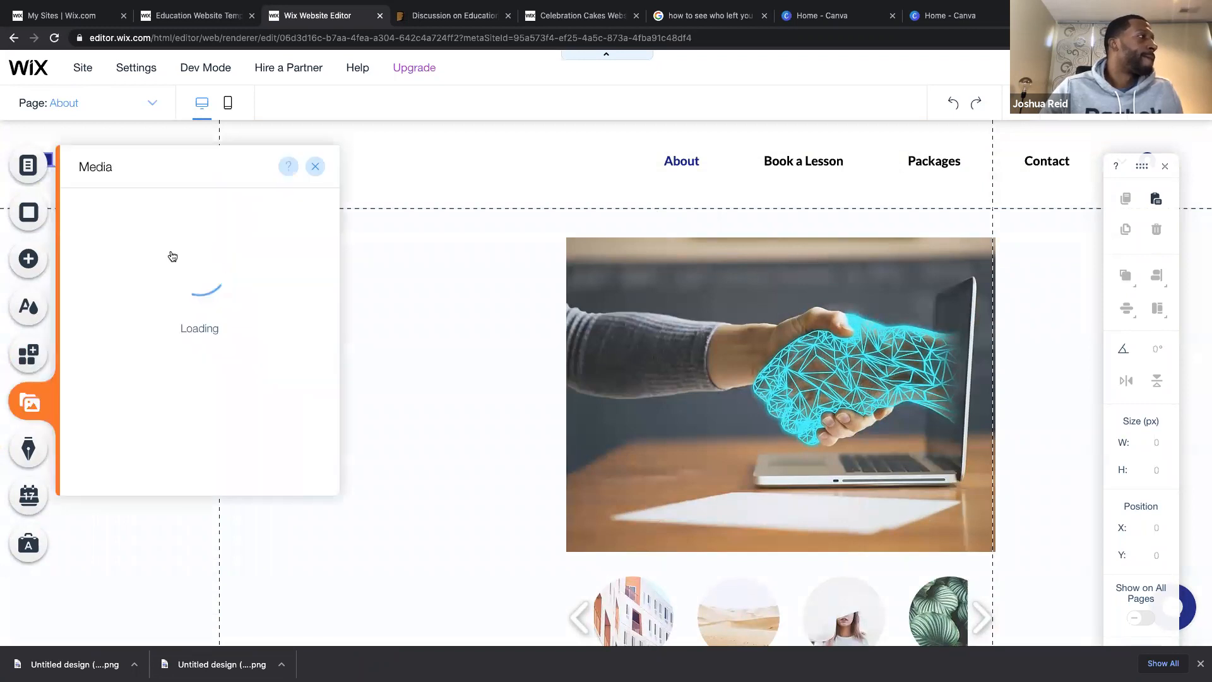
click(315, 167)
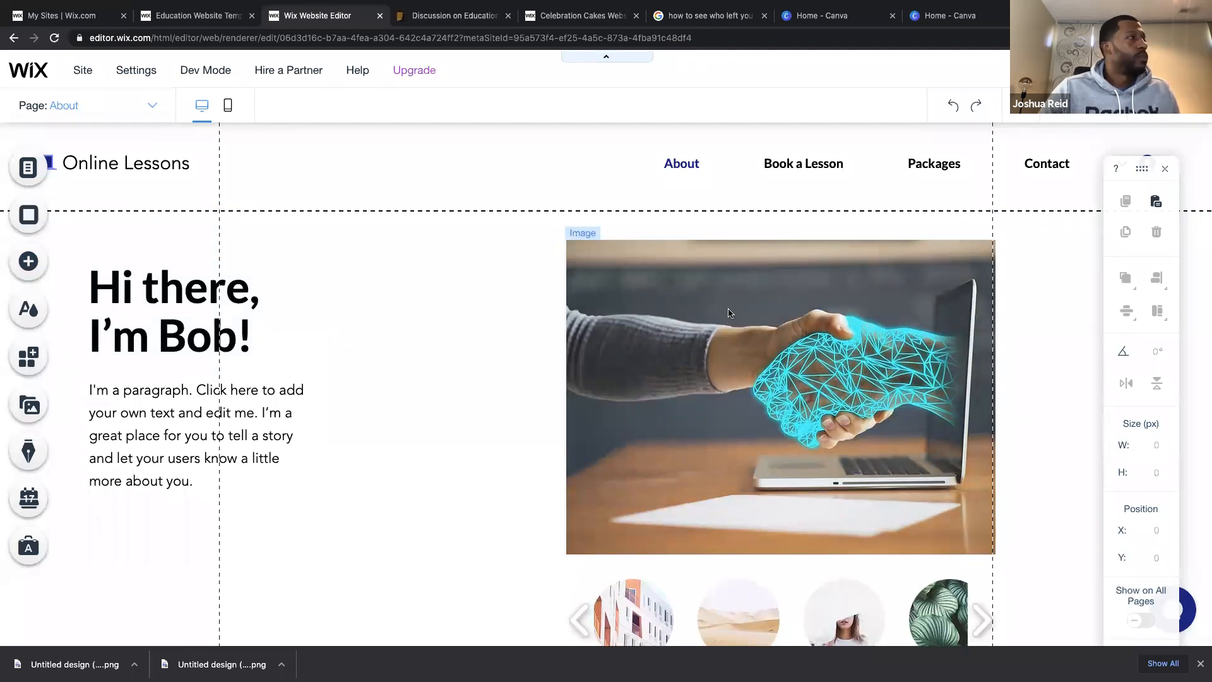
Open the site's Packages page and select its Plans & Pricing section.
click(29, 165)
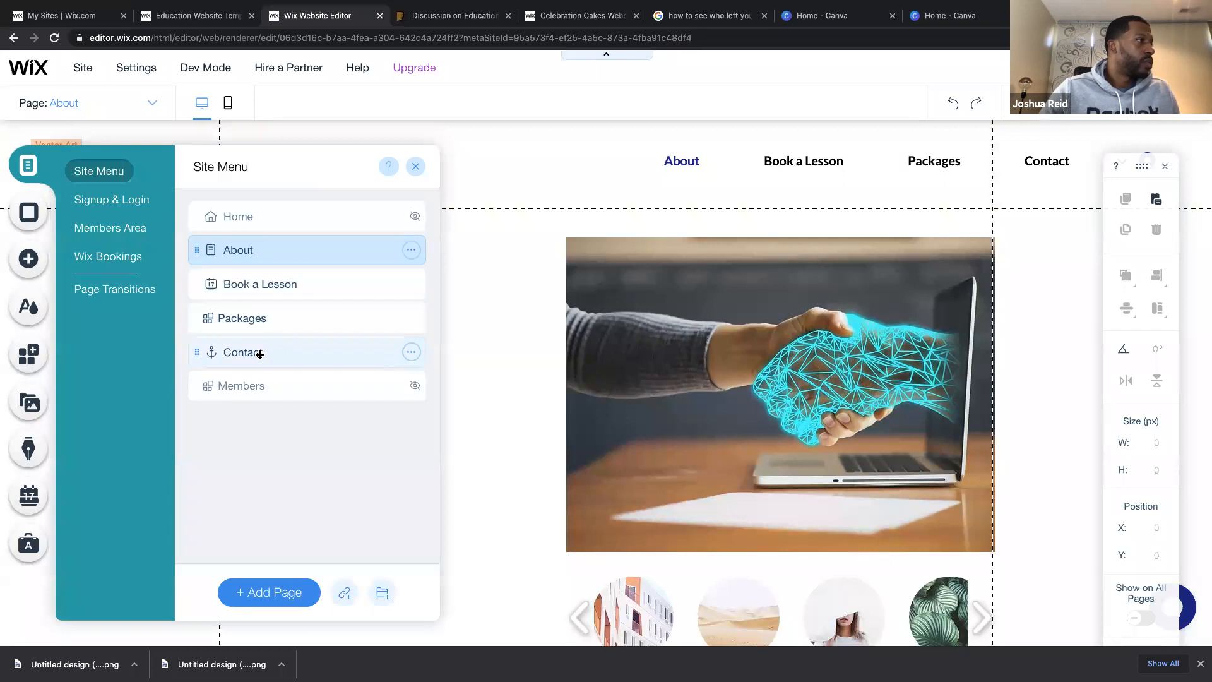
click(272, 322)
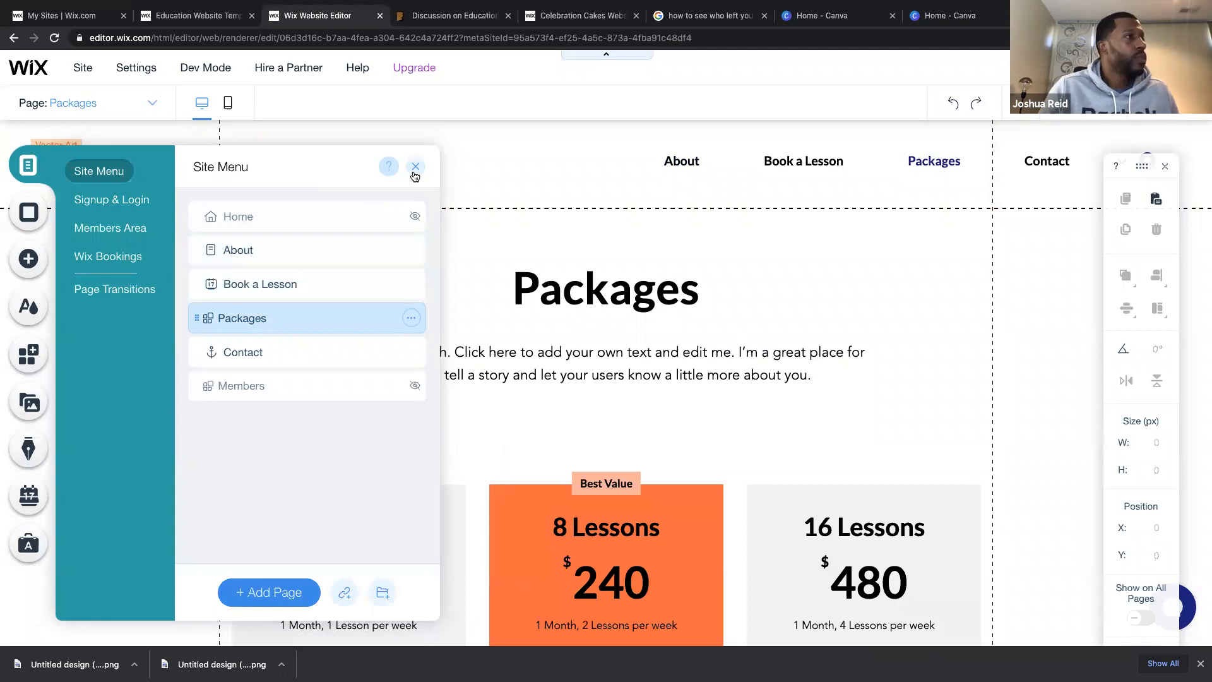
click(415, 167)
scroll(426, 249, down, 5)
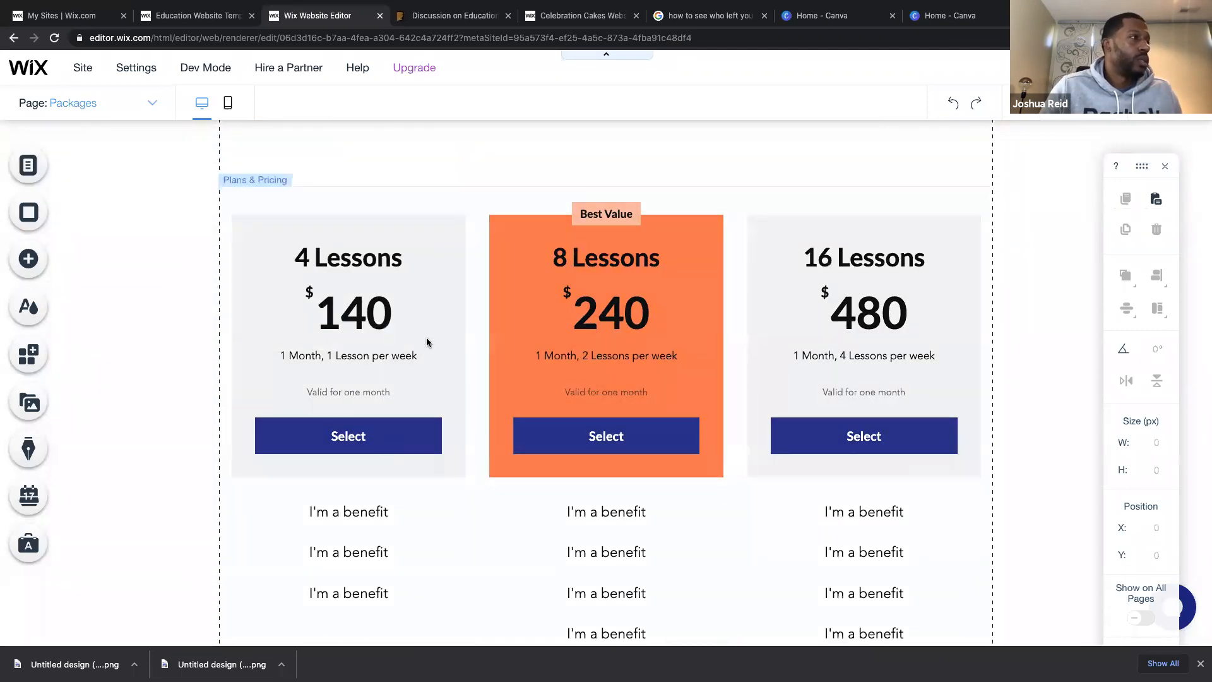
click(398, 303)
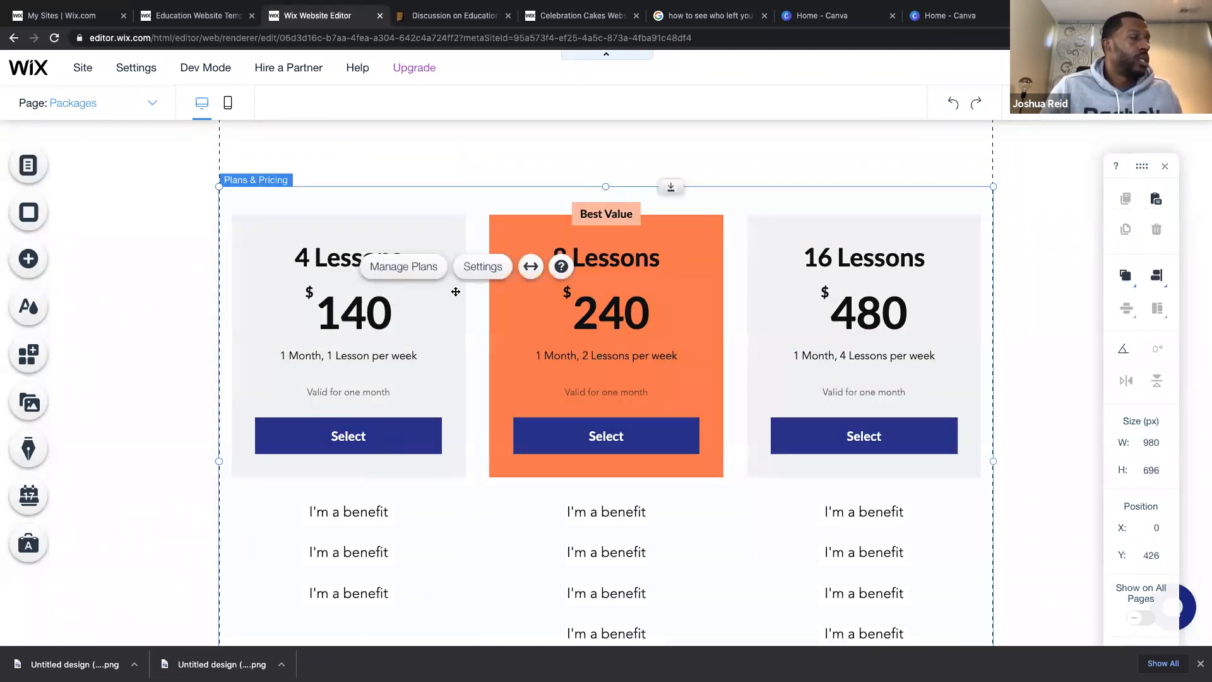
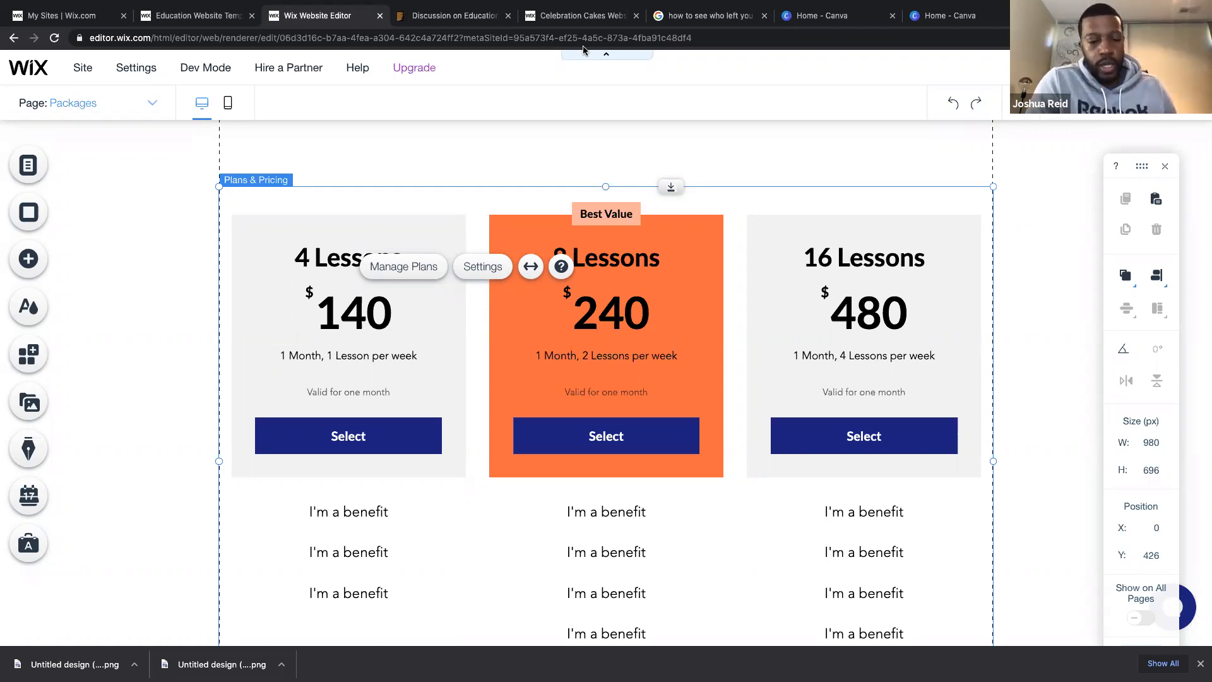
Examine the Packages page from its heading and pricing plans to the contact form and footer.
scroll(612, 413, down, 10)
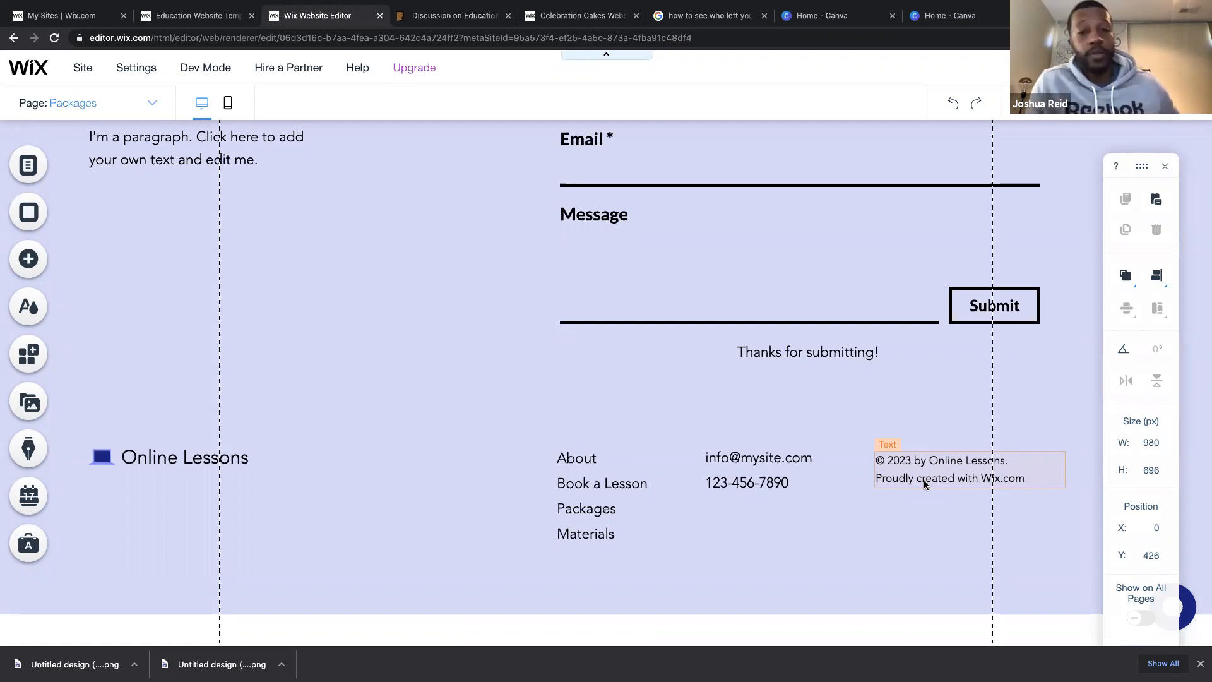
scroll(891, 429, up, 10)
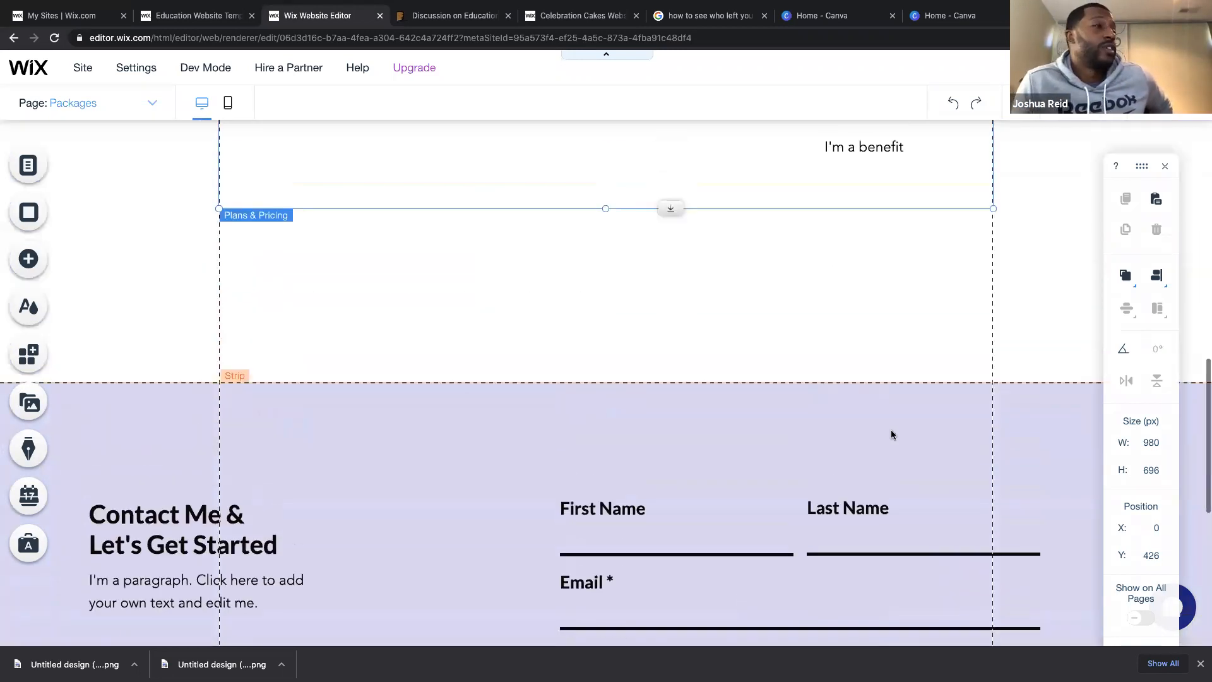
scroll(892, 430, up, 5)
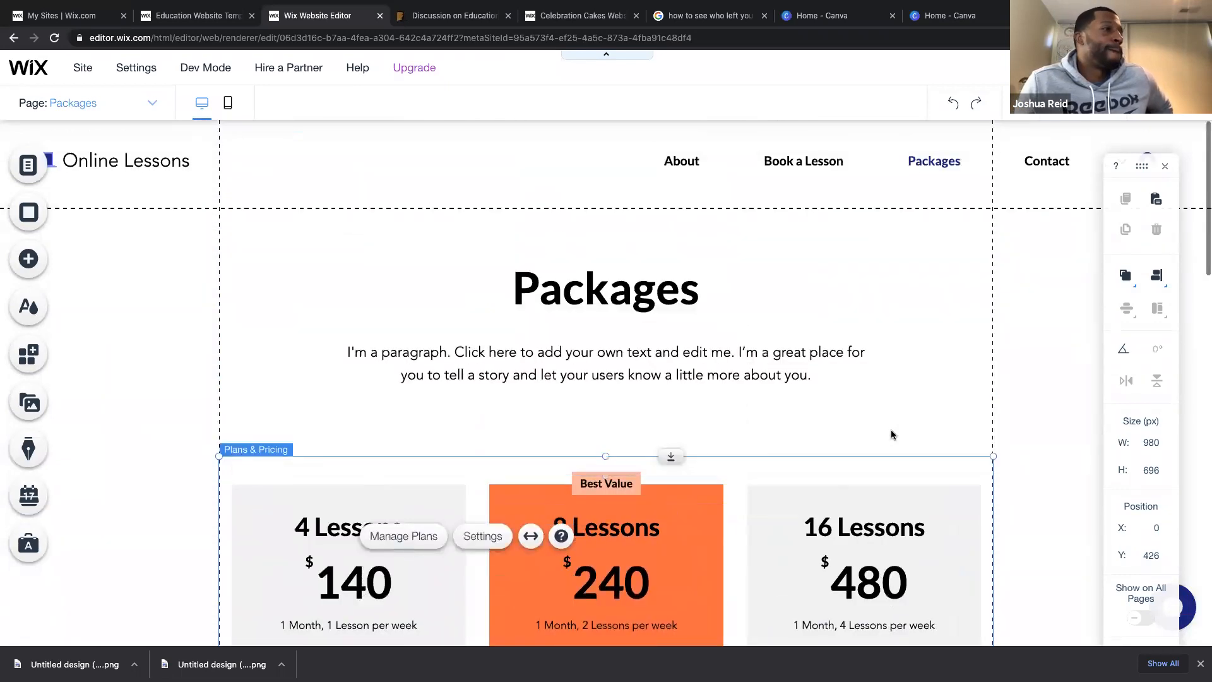
scroll(891, 429, down, 2)
scroll(892, 432, up, 4)
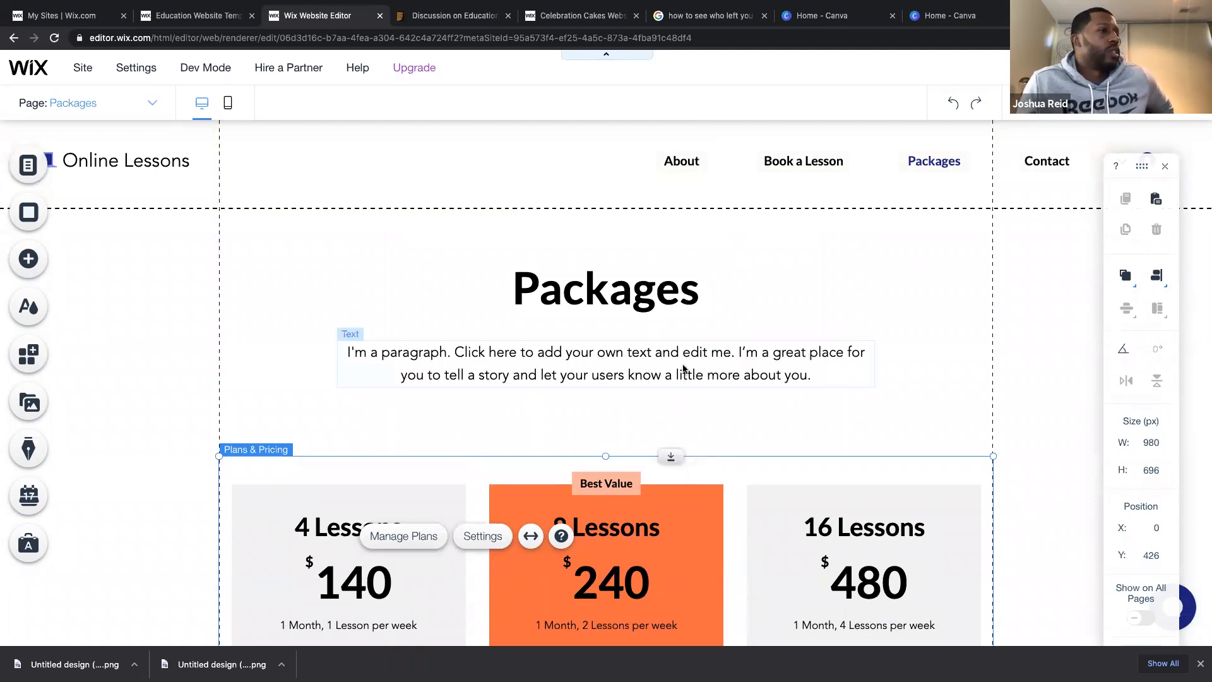
scroll(683, 369, down, 4)
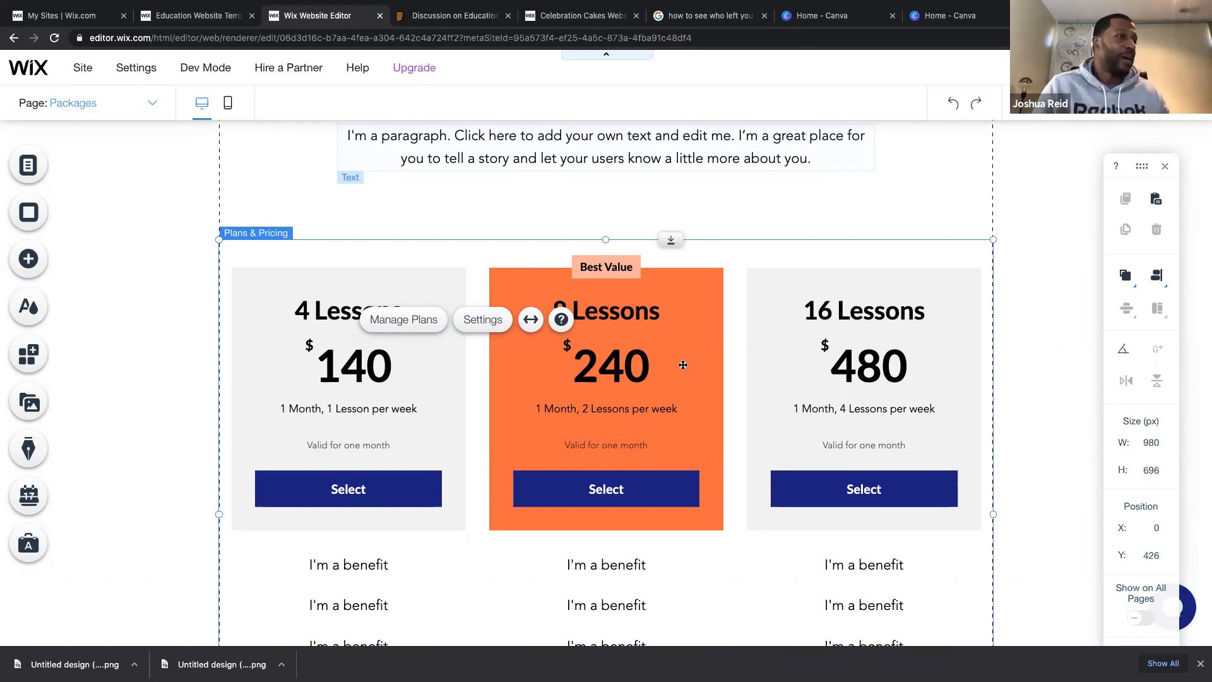
scroll(669, 402, down, 2)
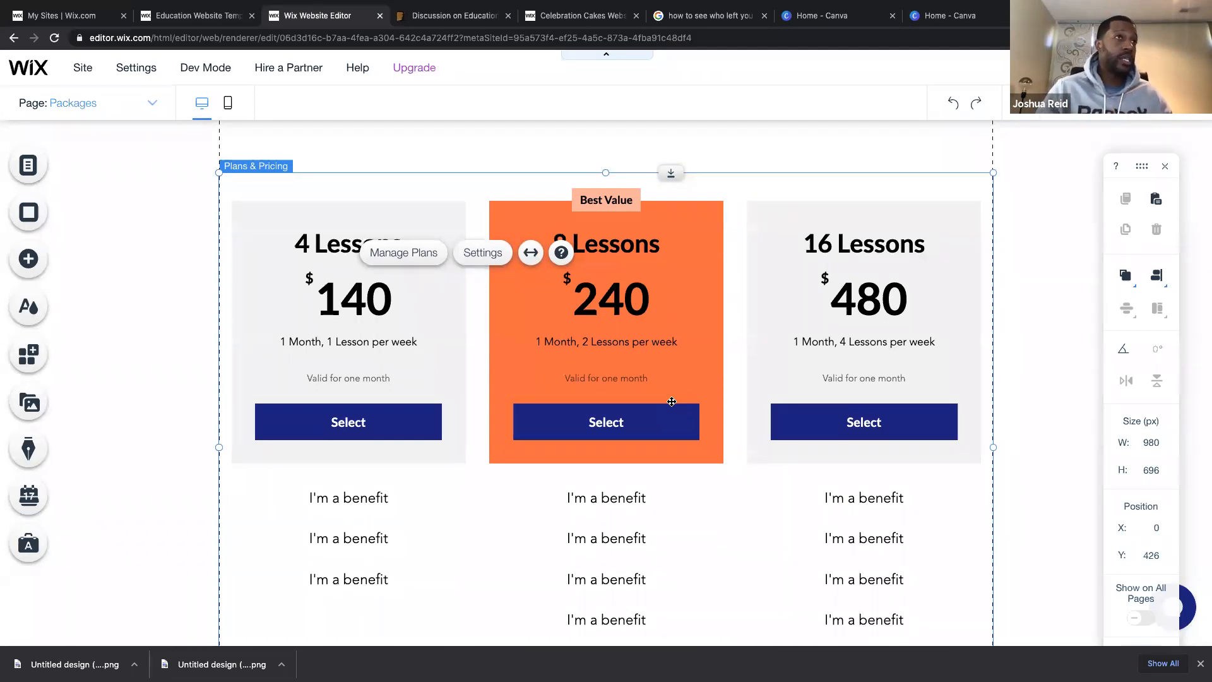
Switch to the business checklist document and draw red check marks on the website theme and website customization boxes.
key(ctrl+Right)
scroll(645, 430, down, 1)
scroll(646, 430, down, 1)
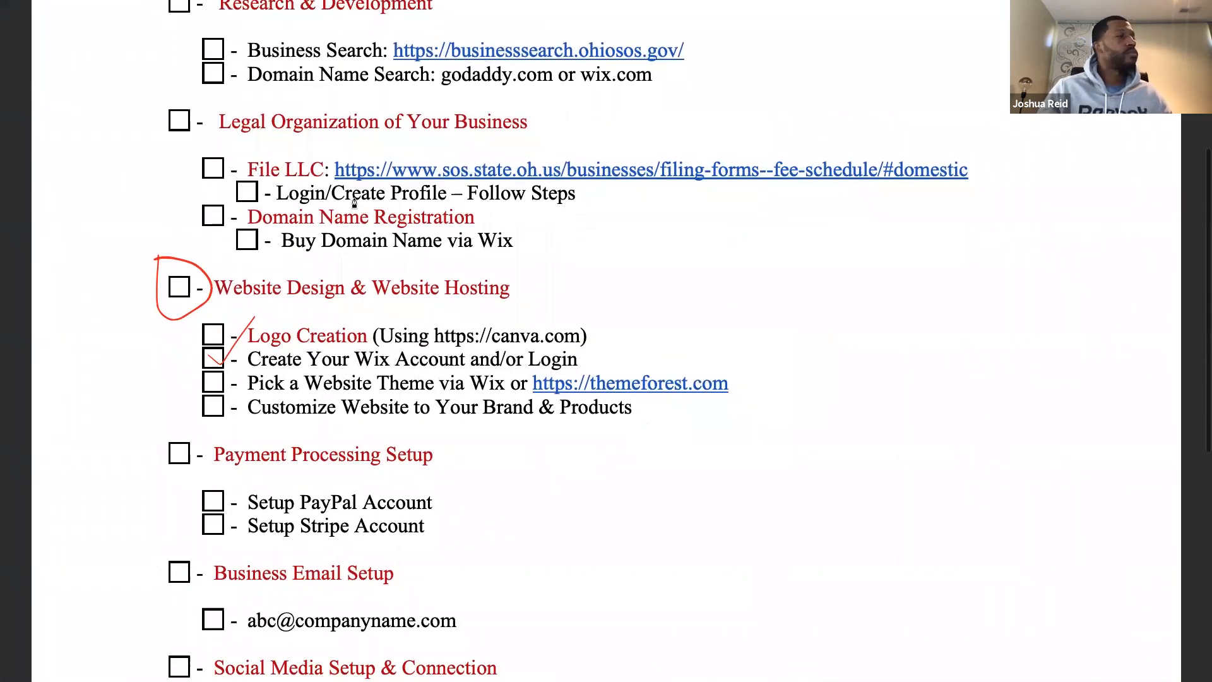
scroll(354, 211, up, 1)
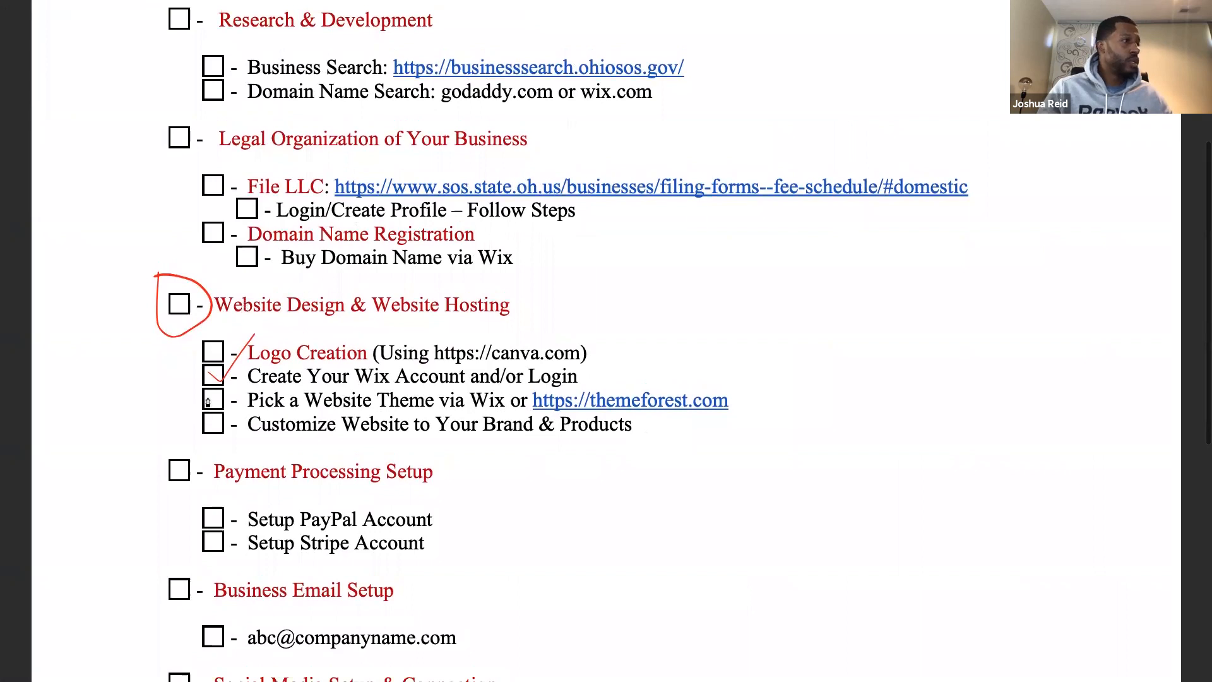
mouse_move(207, 394)
mouse_down()
mouse_move(215, 405)
mouse_move(250, 374)
mouse_up()
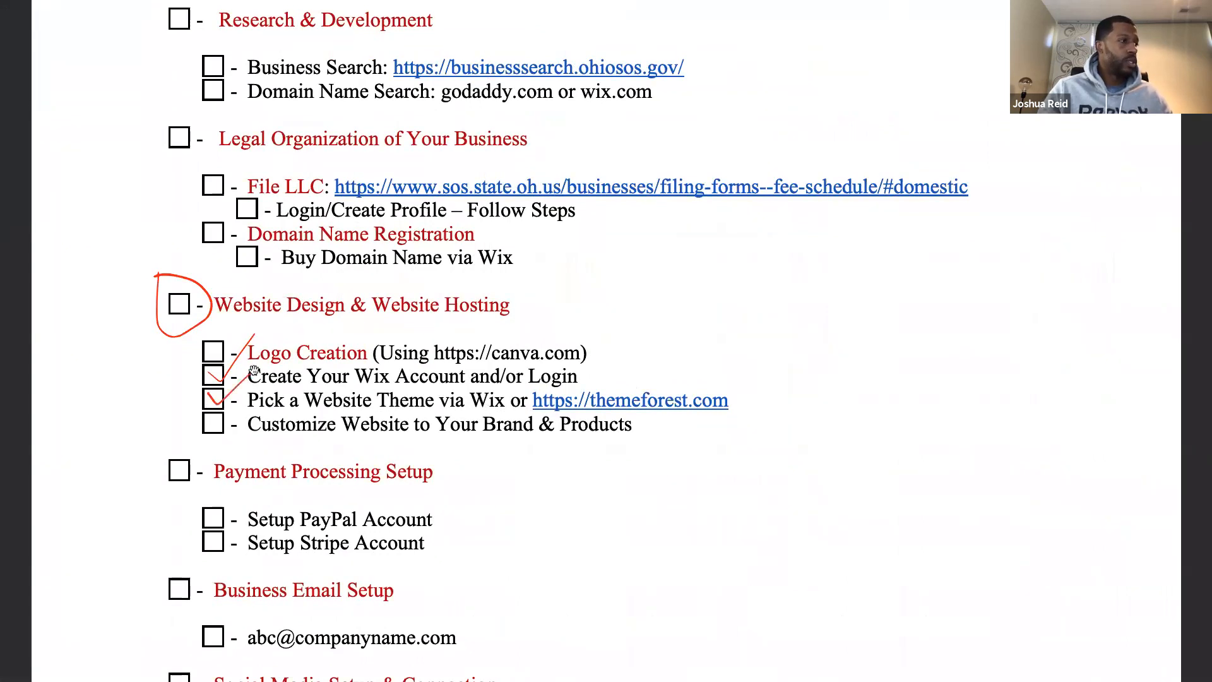
scroll(300, 408, down, 2)
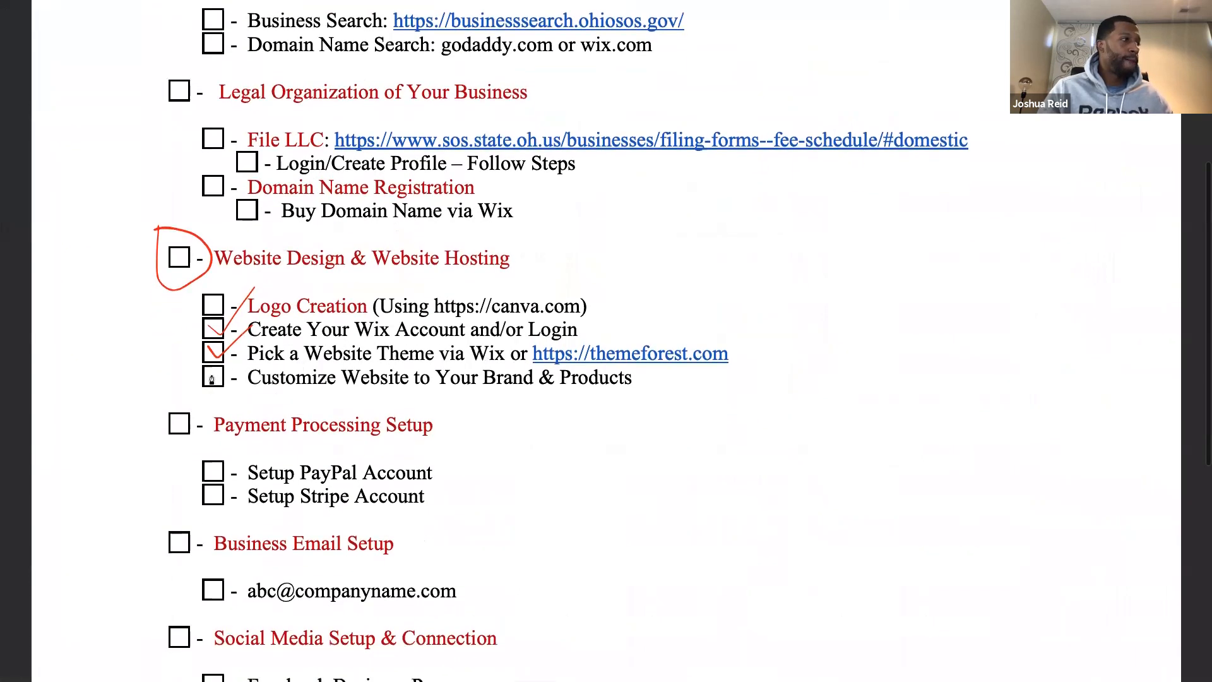
drag(206, 372, 219, 392)
Switch back to the Wix editor and examine the active pricing plans and additional plan actions in the dashboard.
key(ctrl+Left)
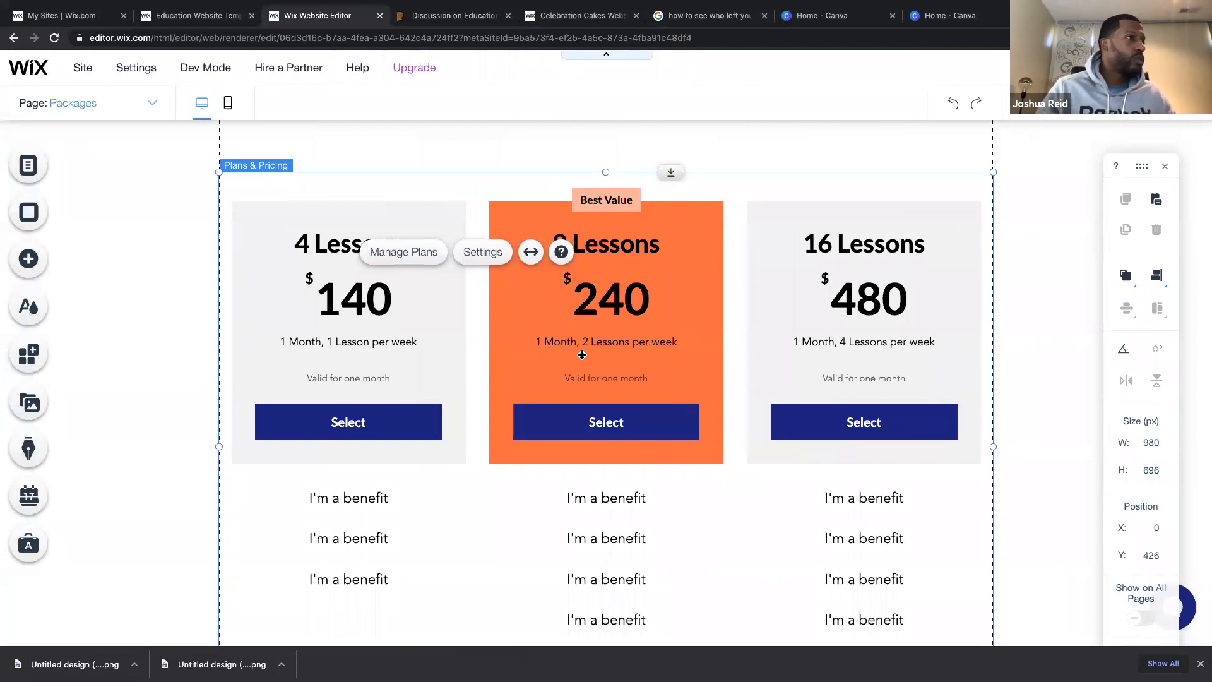
scroll(555, 315, down, 1)
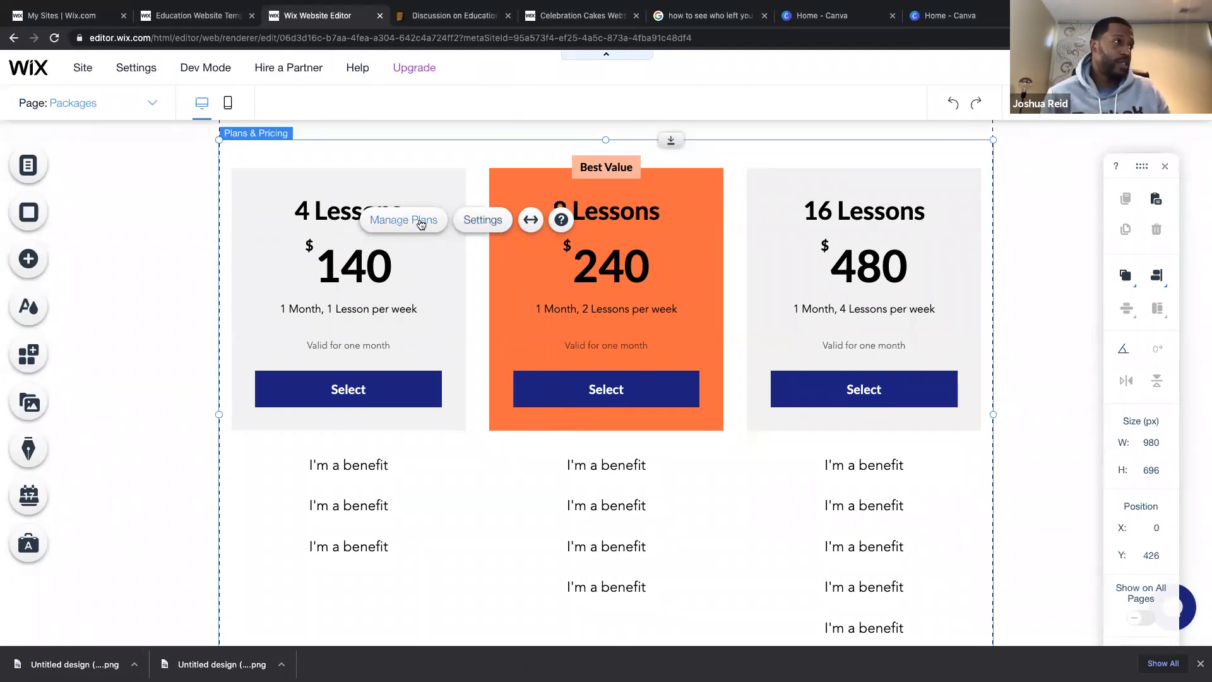
click(419, 221)
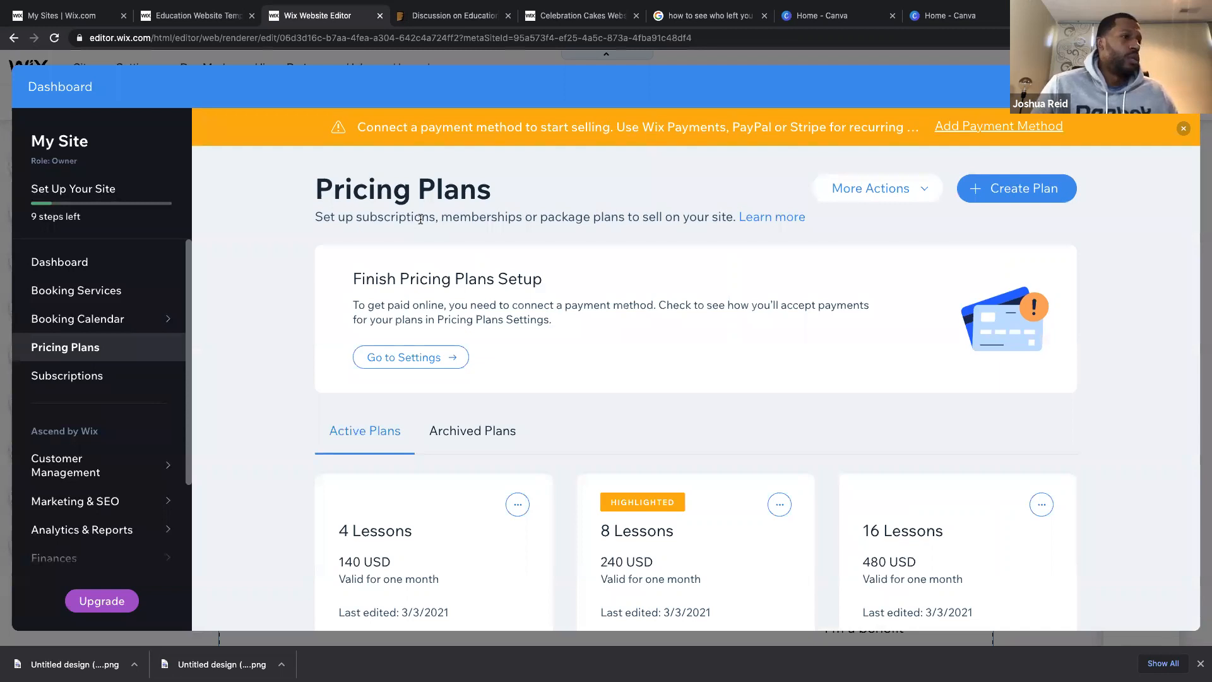
scroll(610, 280, down, 1)
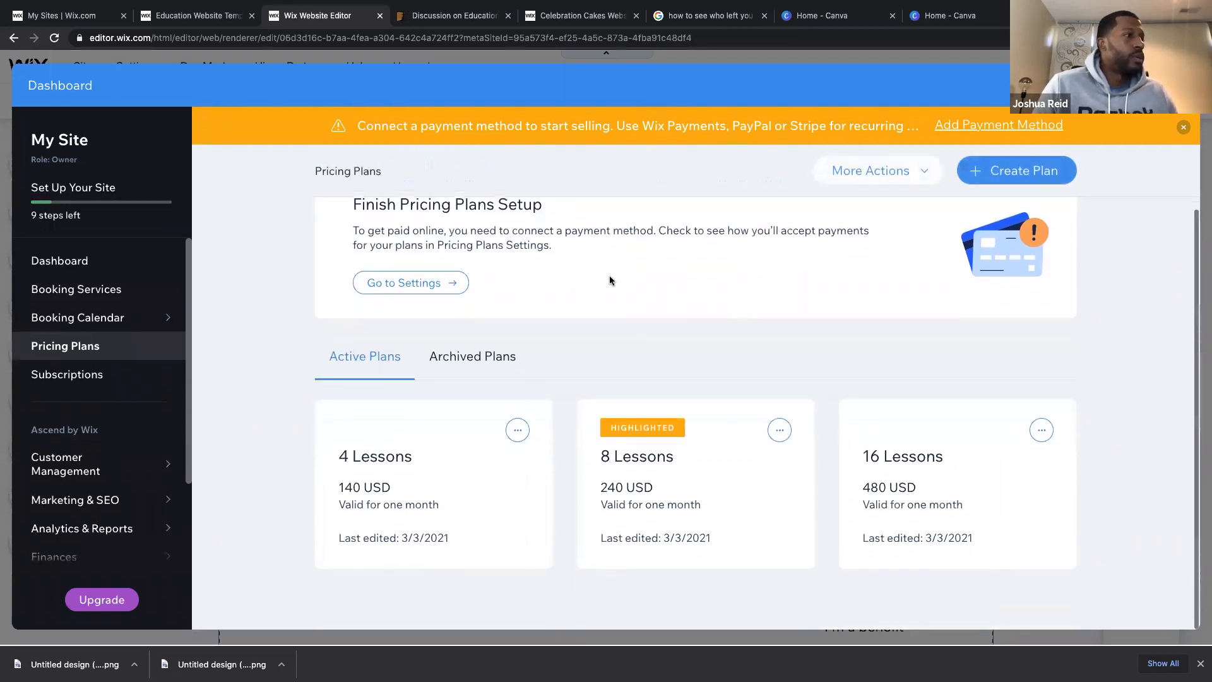
scroll(610, 280, up, 2)
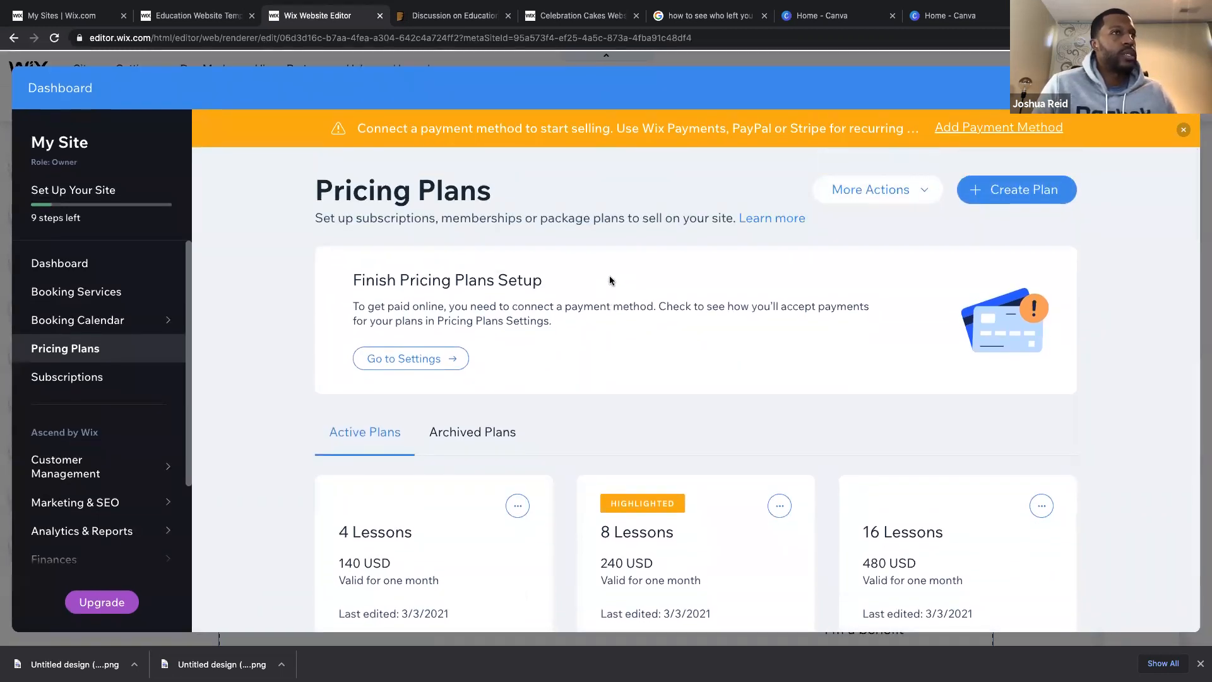
click(918, 189)
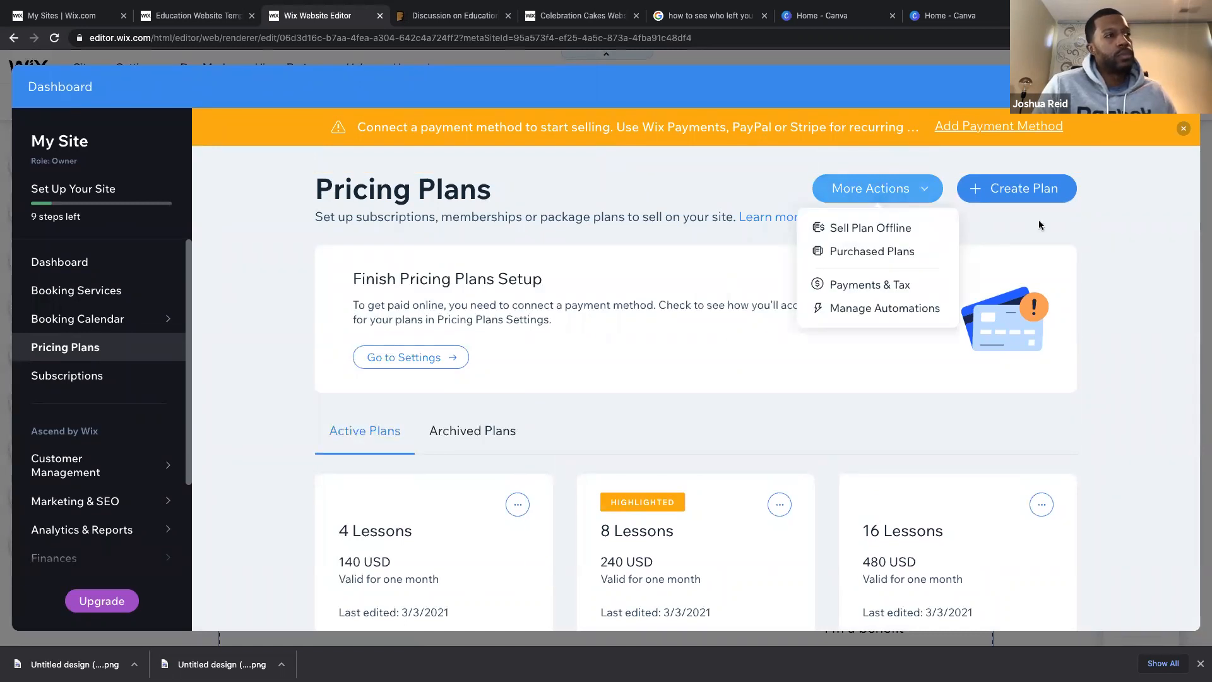
click(1103, 246)
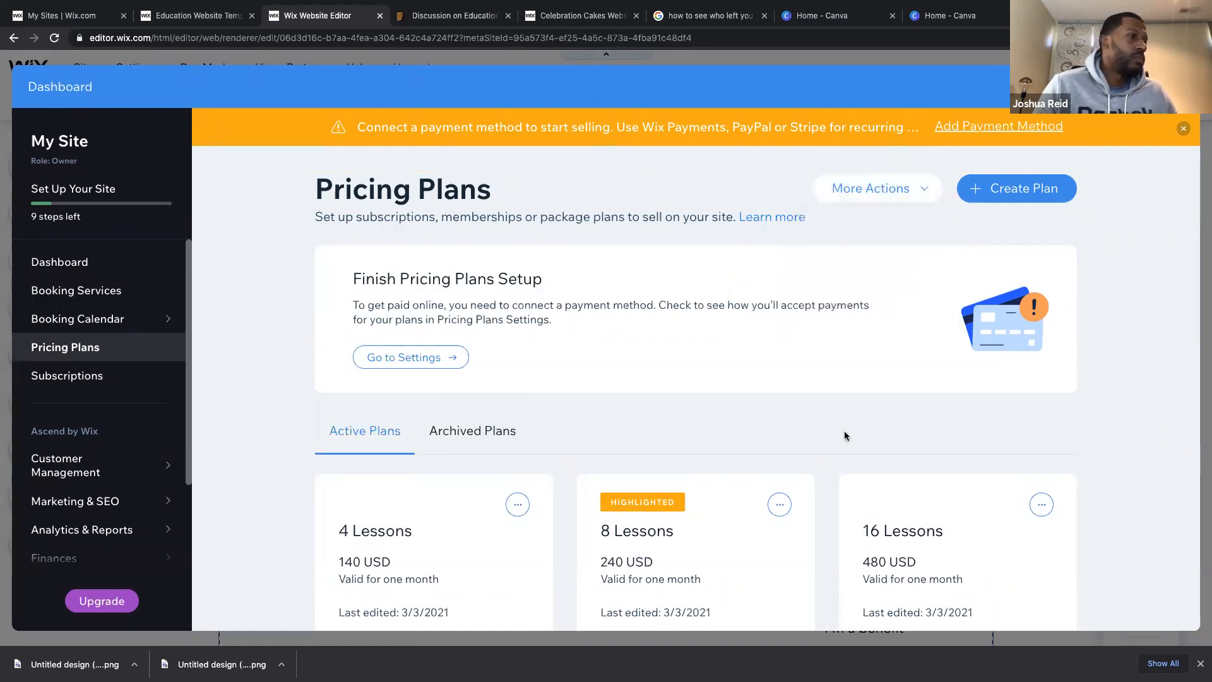
scroll(846, 435, down, 1)
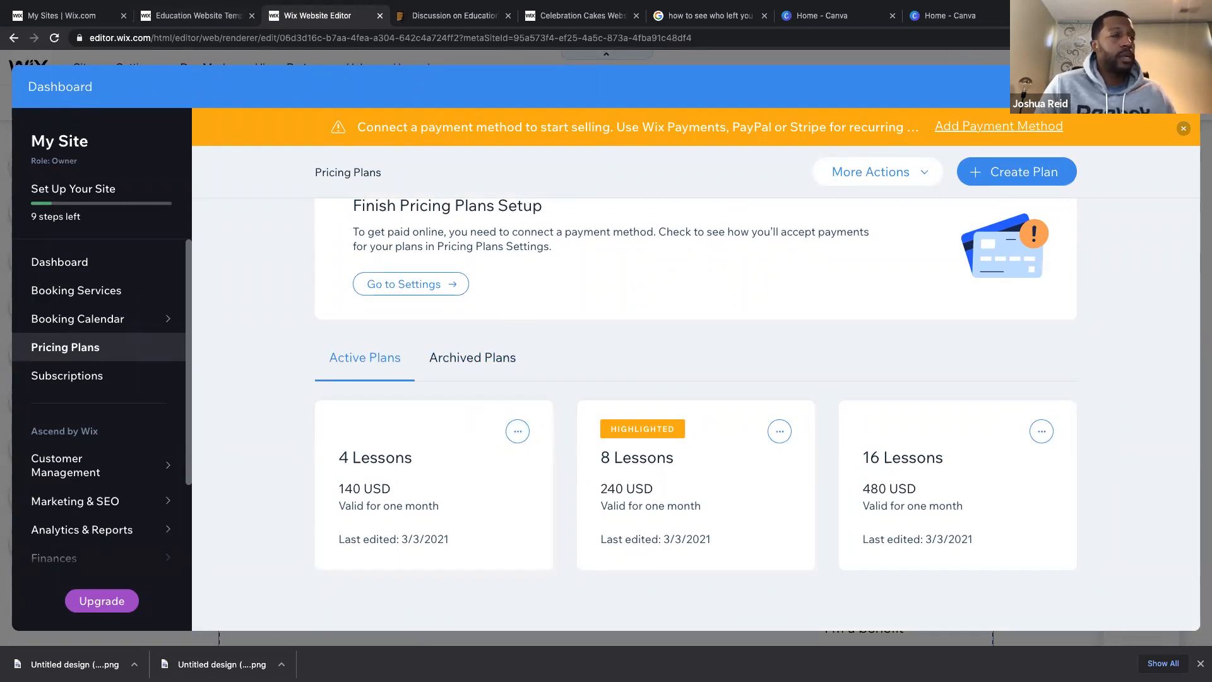
click(1179, 87)
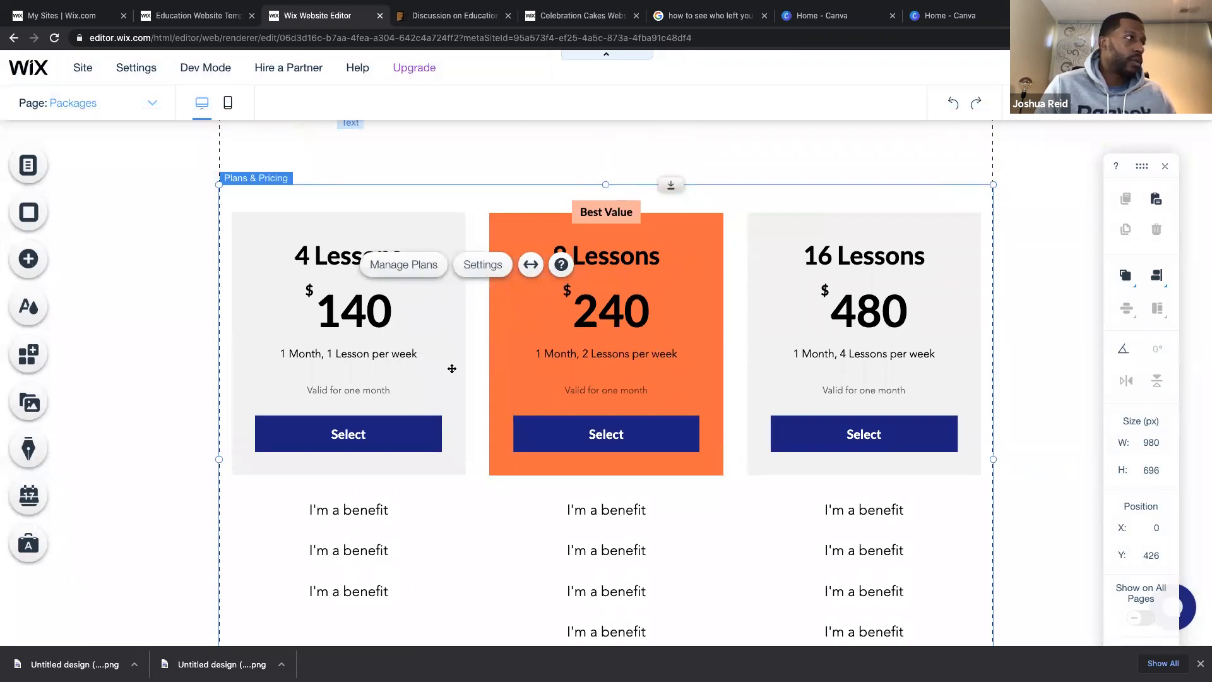
Reopen the pricing plans management and open the 4 Lessons plan for editing.
scroll(451, 368, up, 1)
click(414, 304)
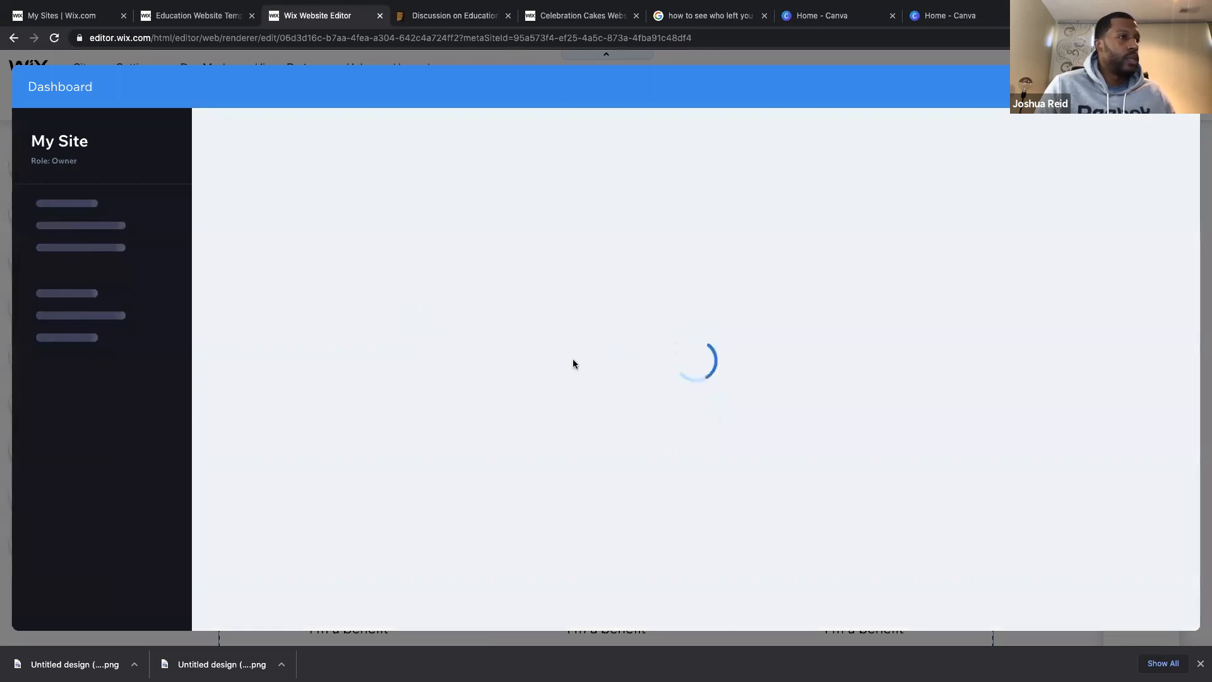
scroll(573, 361, down, 2)
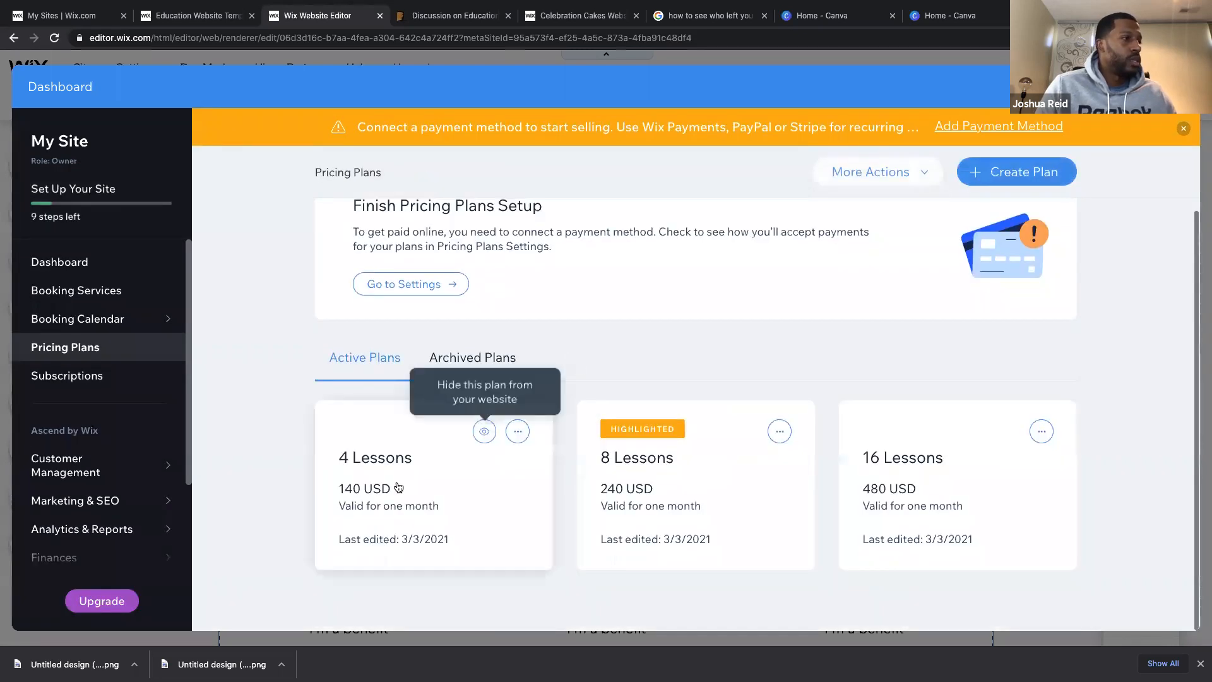
mouse_move(497, 477)
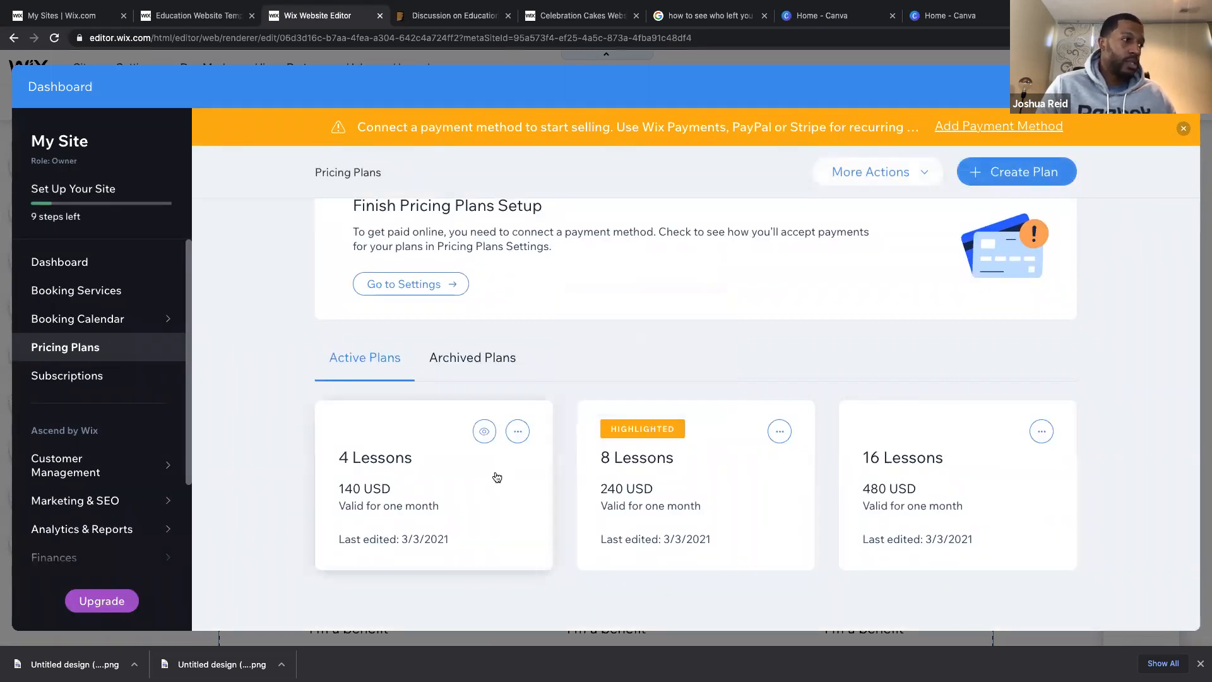
click(518, 432)
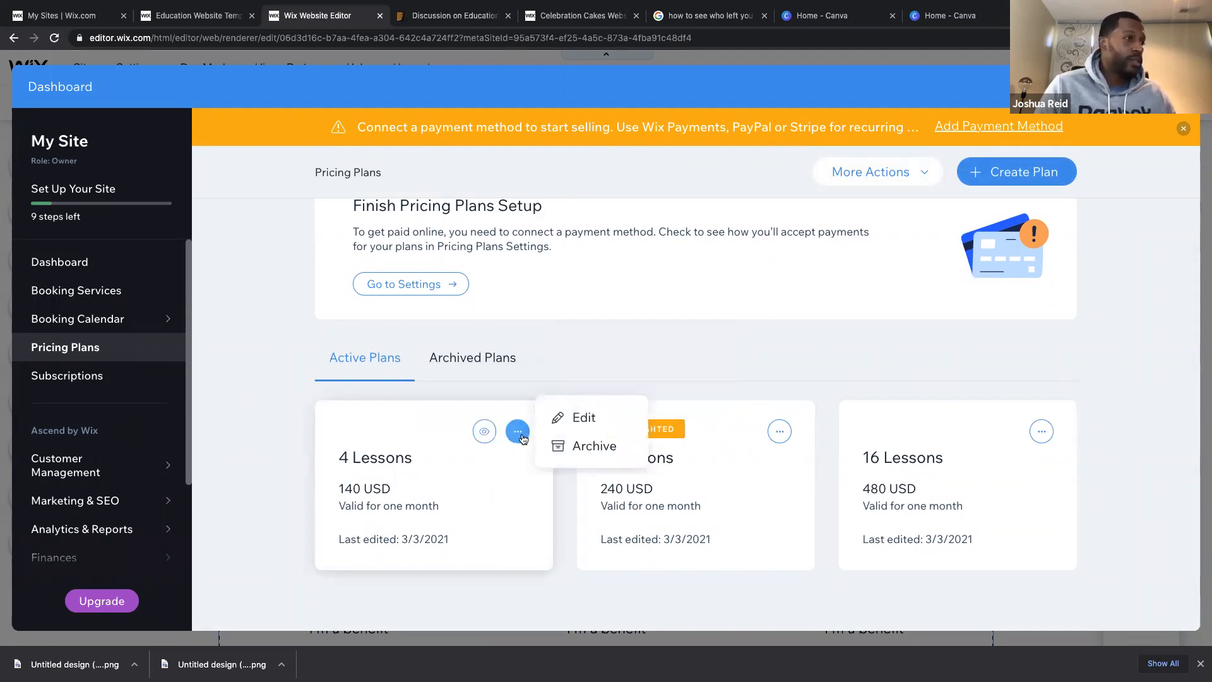
click(584, 418)
scroll(587, 415, down, 2)
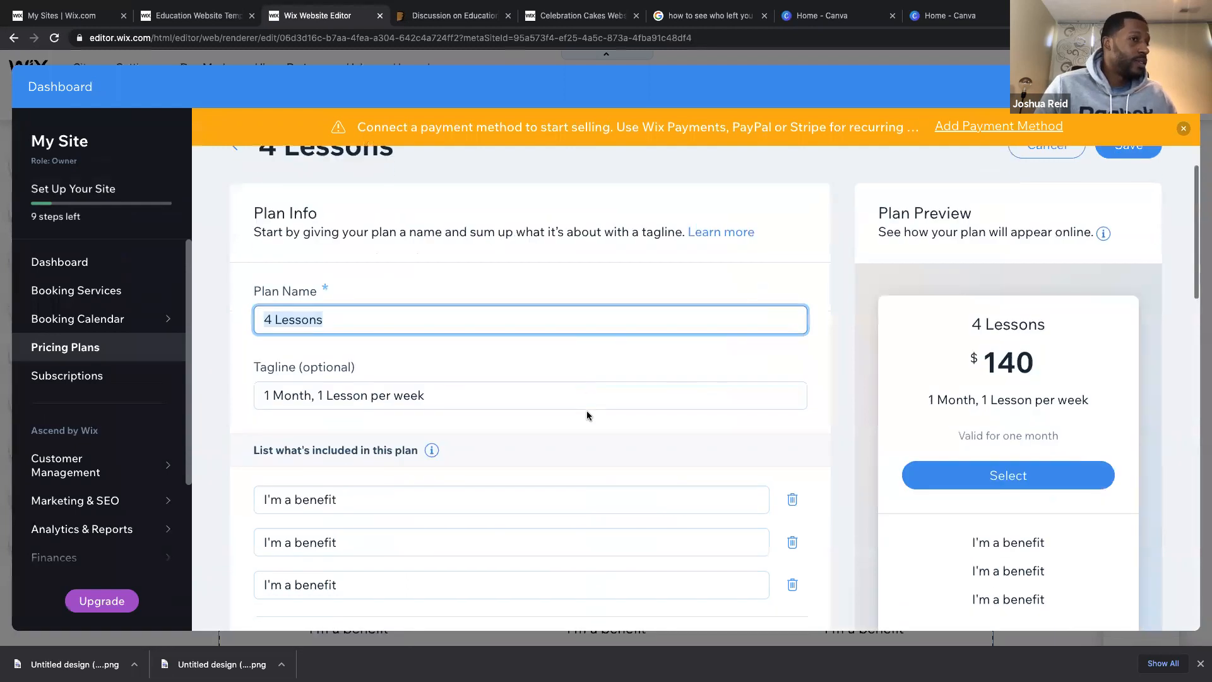
Rename the 4 Lessons plan as 5 Lessons.
scroll(652, 388, down, 3)
scroll(1082, 404, up, 2)
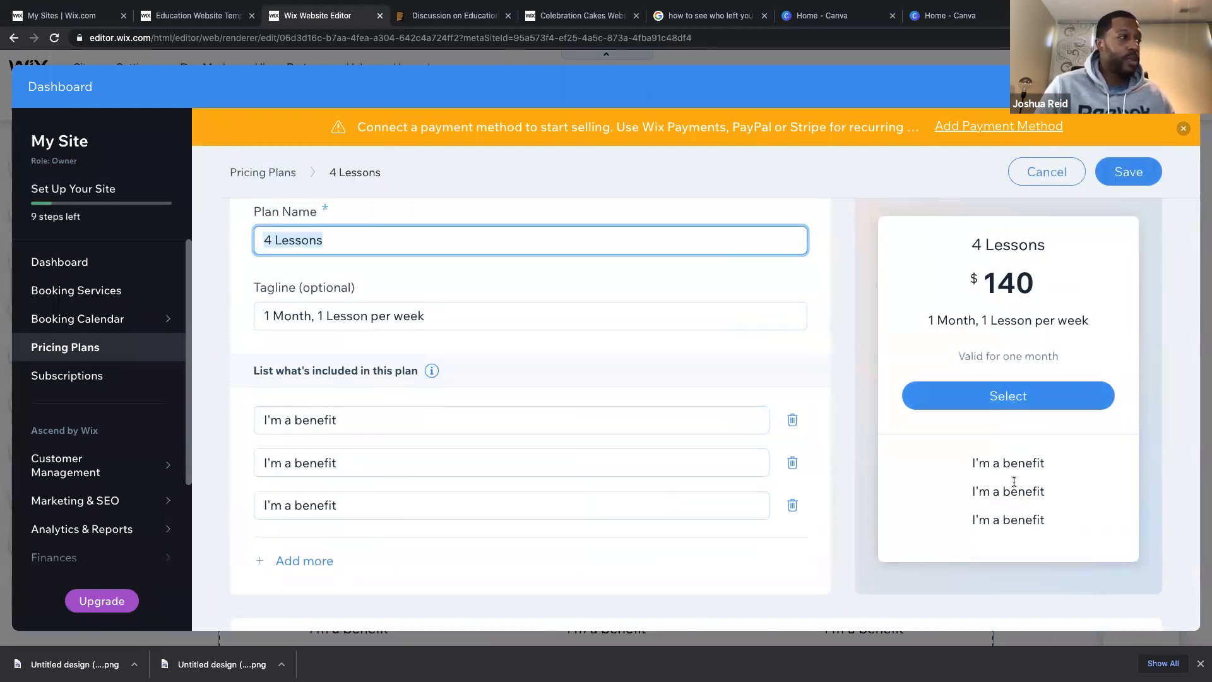
scroll(606, 446, up, 2)
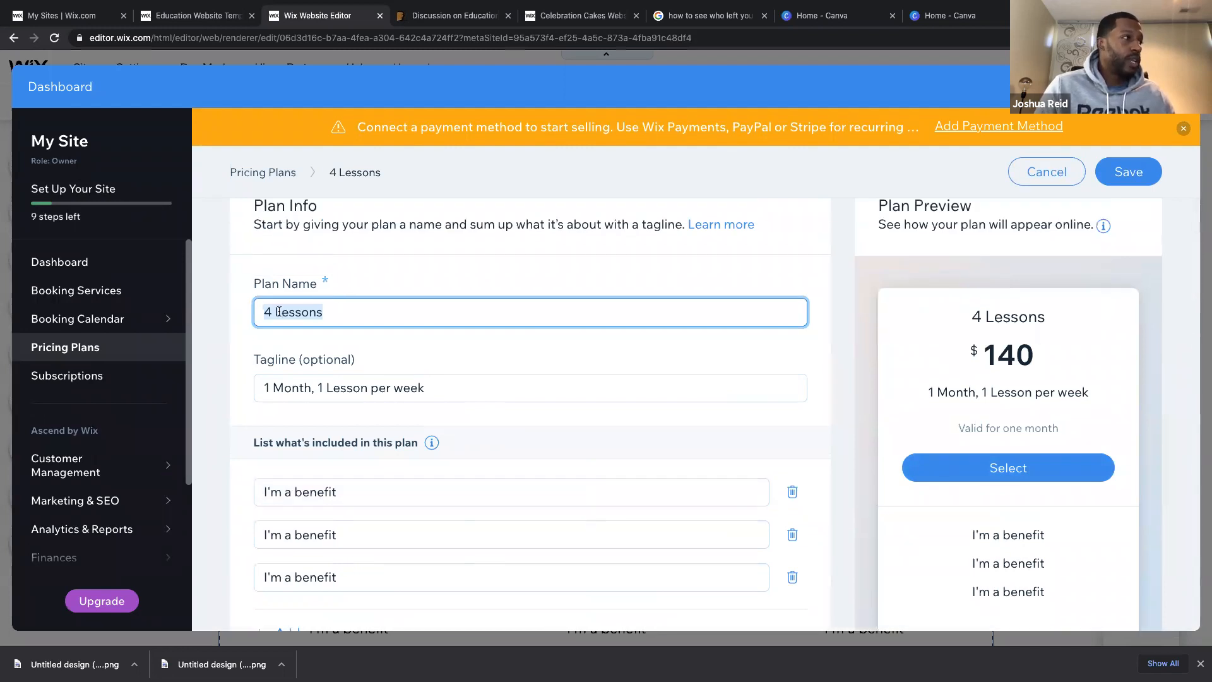
click(270, 309)
key(BackSpace)
text(5)
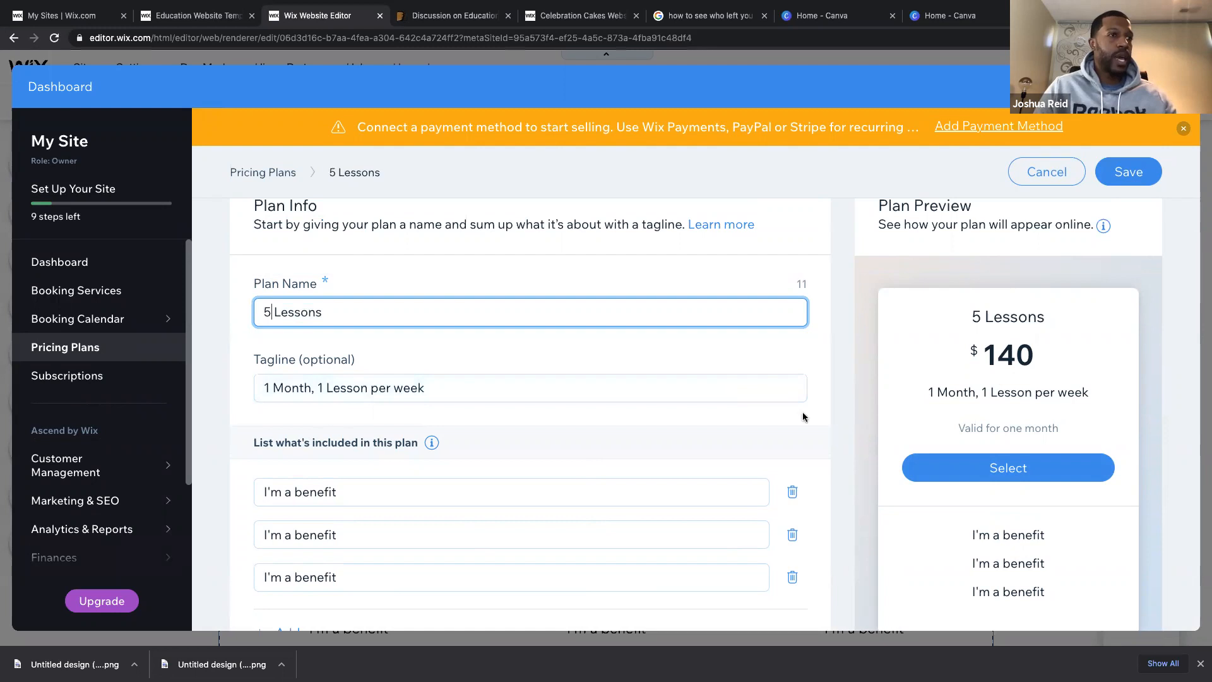
click(268, 387)
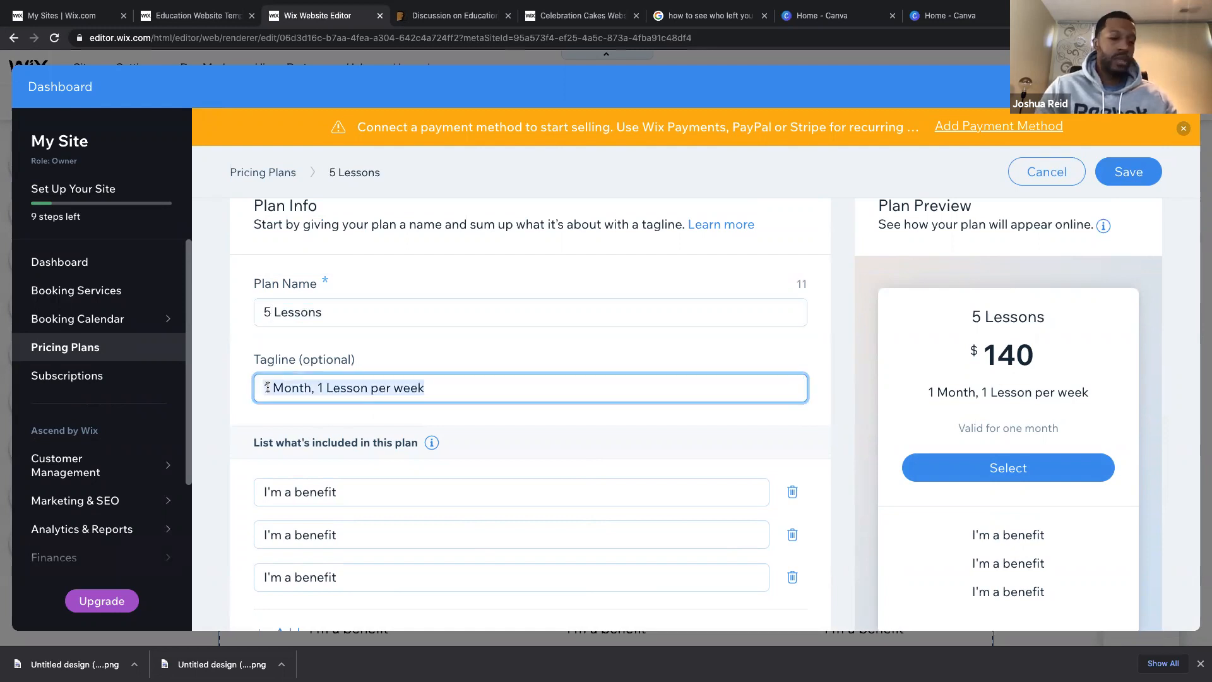
text(2)
key(BackSpace)
key(super+z)
key(super+z)
Change the plan's tagline to "2 Month, 3 Lesson per week" and delete the third benefit from the included list.
click(267, 387)
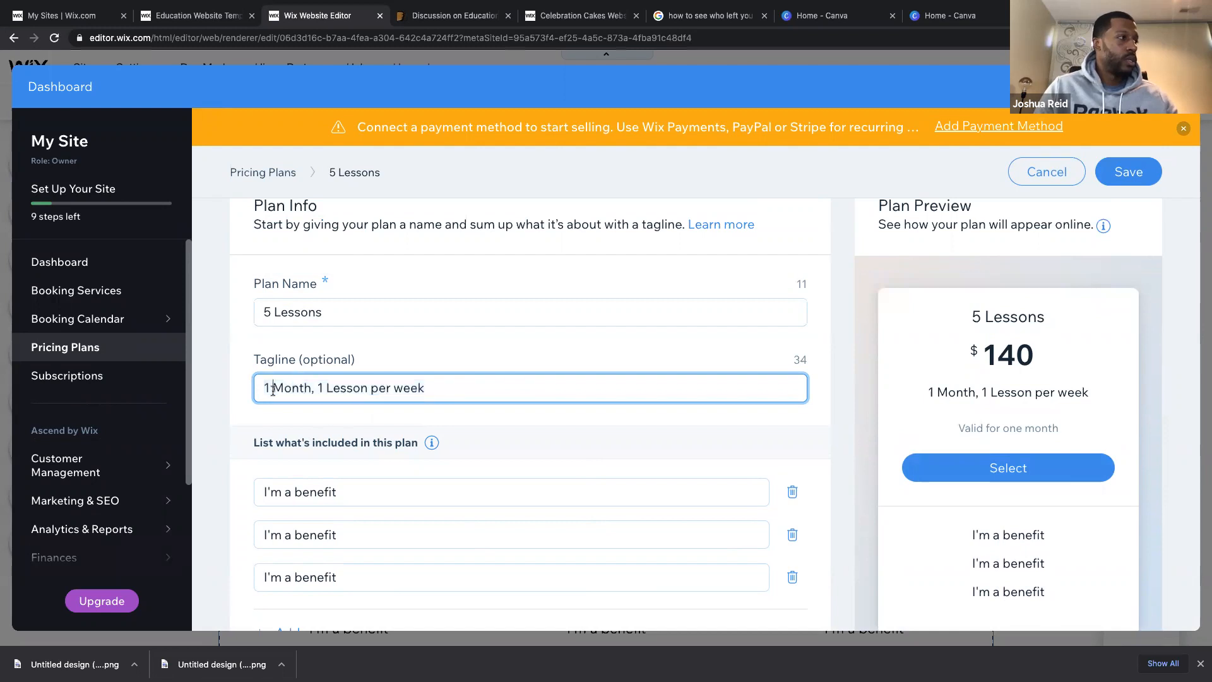
key(BackSpace)
text(2)
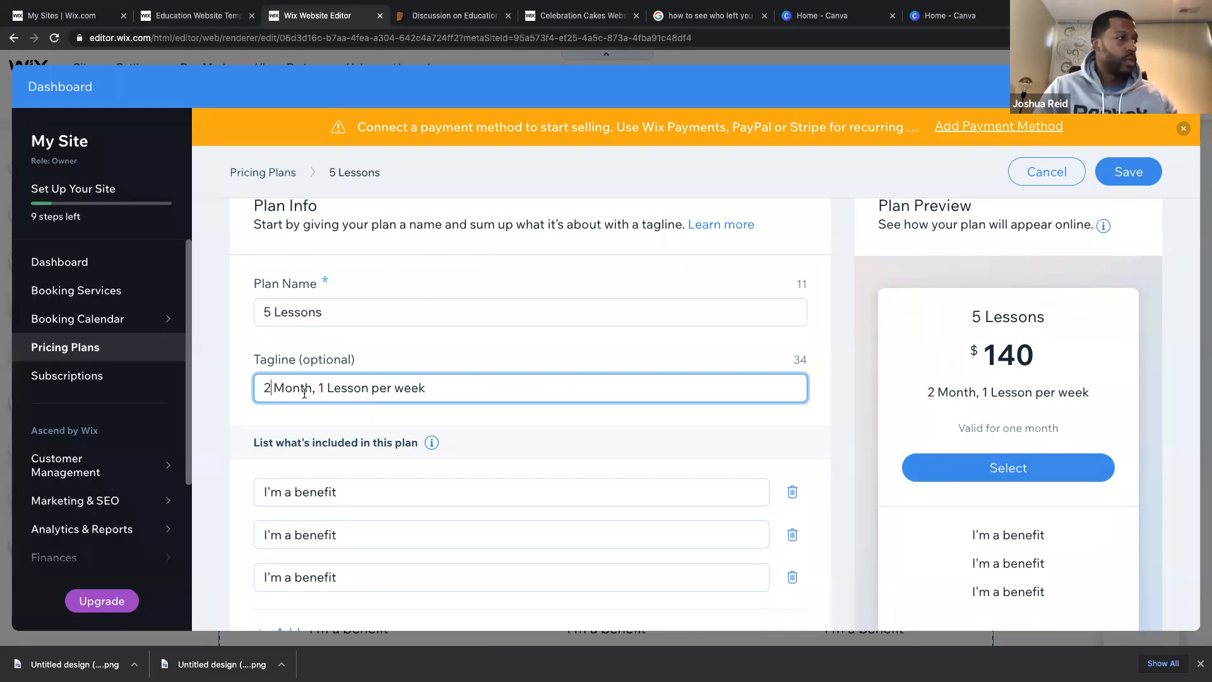
click(324, 387)
key(BackSpace)
text(3)
scroll(327, 433, down, 3)
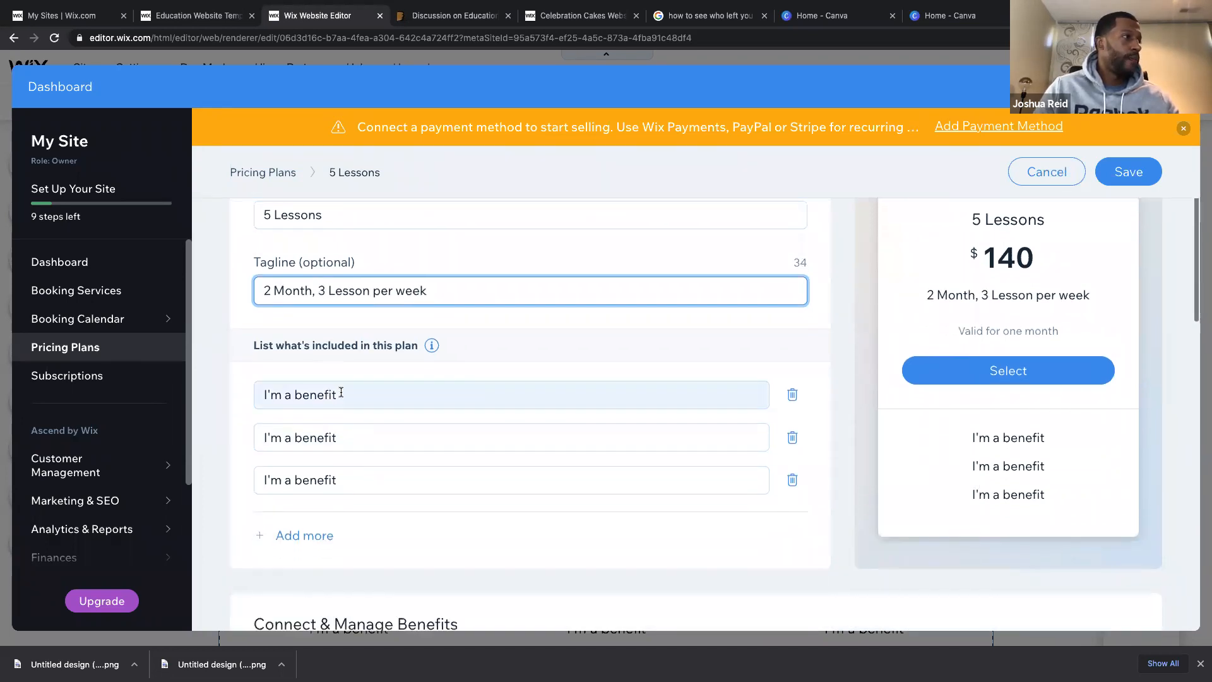
click(792, 480)
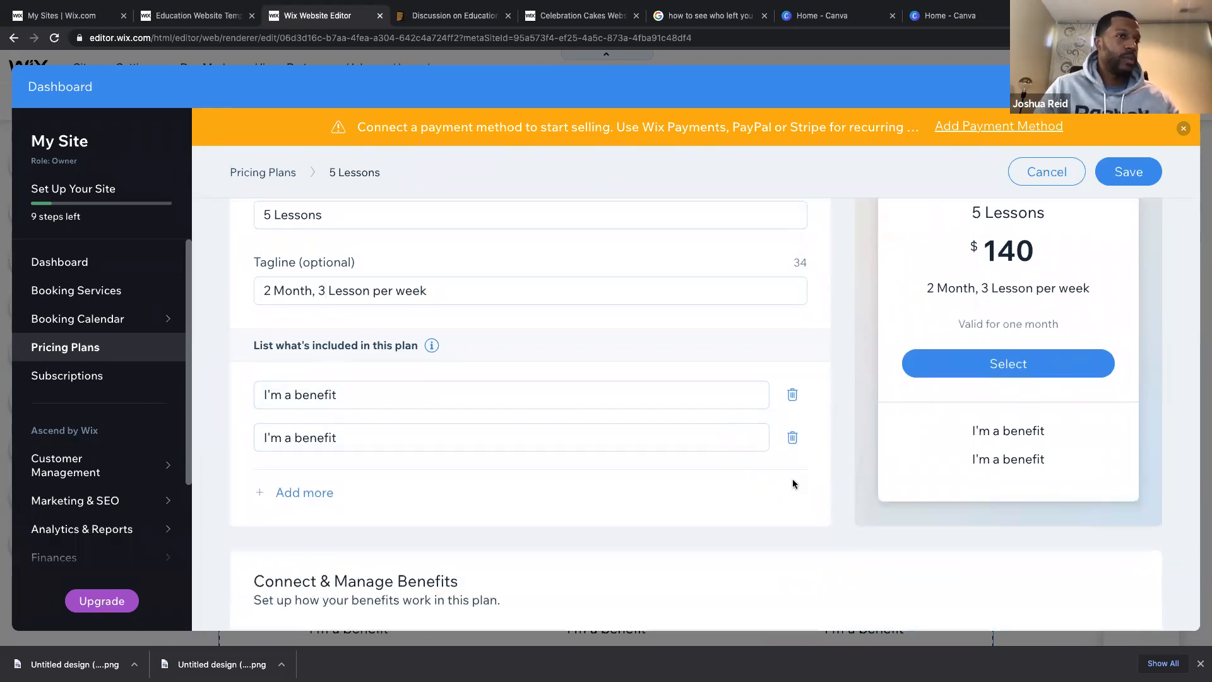
Examine the plan's booking benefit connection and its pricing and duration settings, including the recurring payments option.
scroll(665, 506, down, 5)
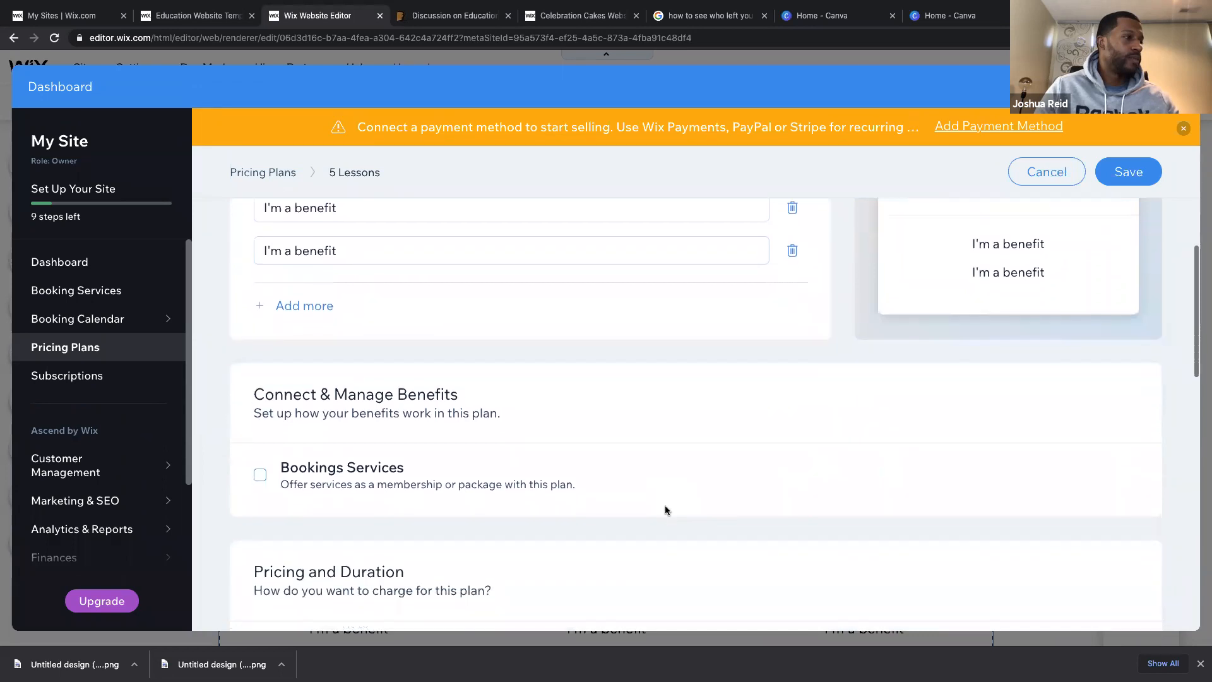
scroll(663, 509, down, 2)
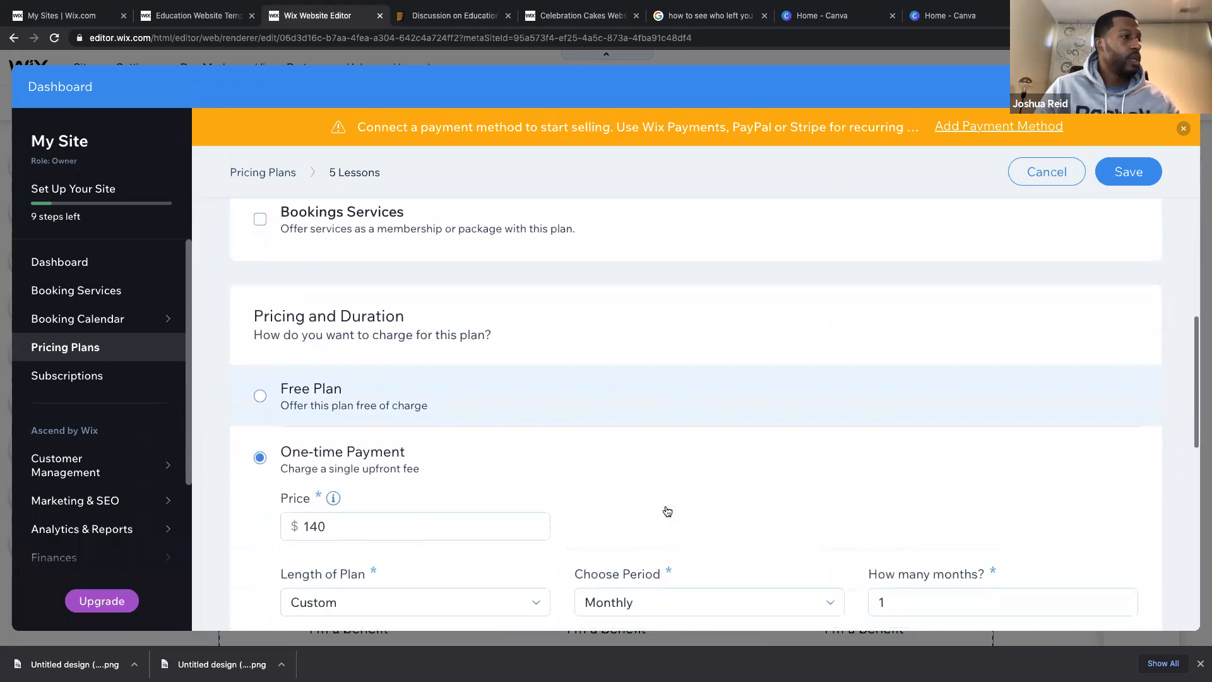
scroll(615, 532, down, 1)
scroll(615, 533, up, 7)
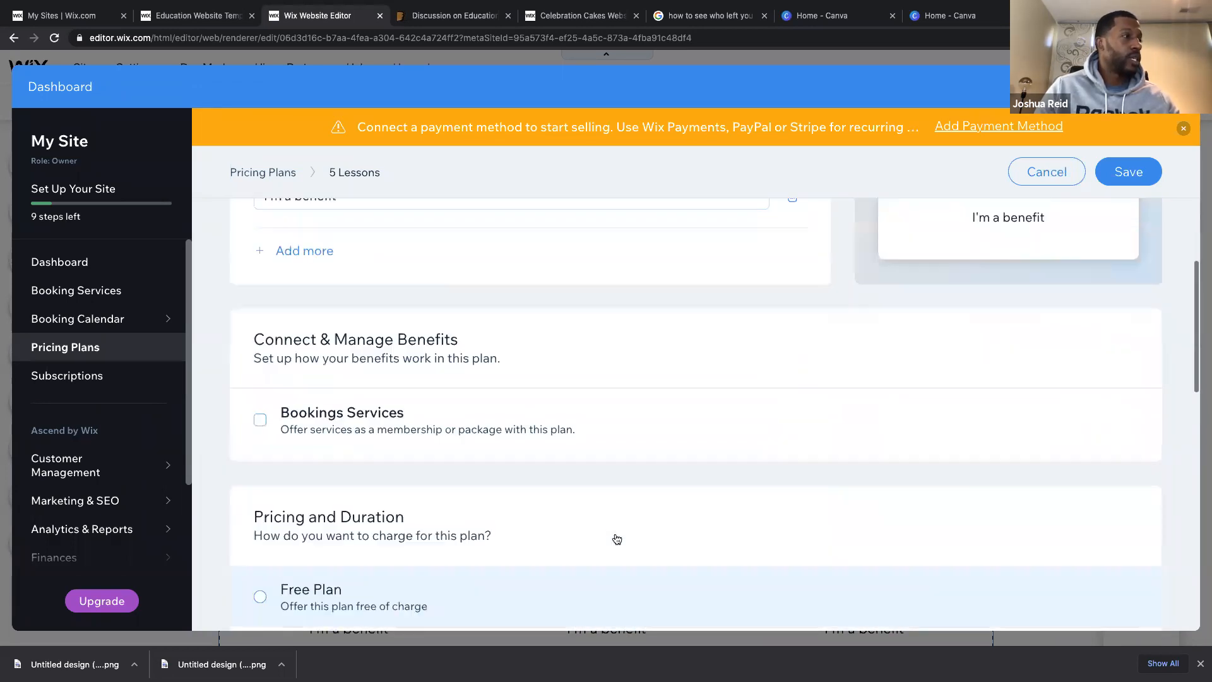
scroll(615, 533, up, 4)
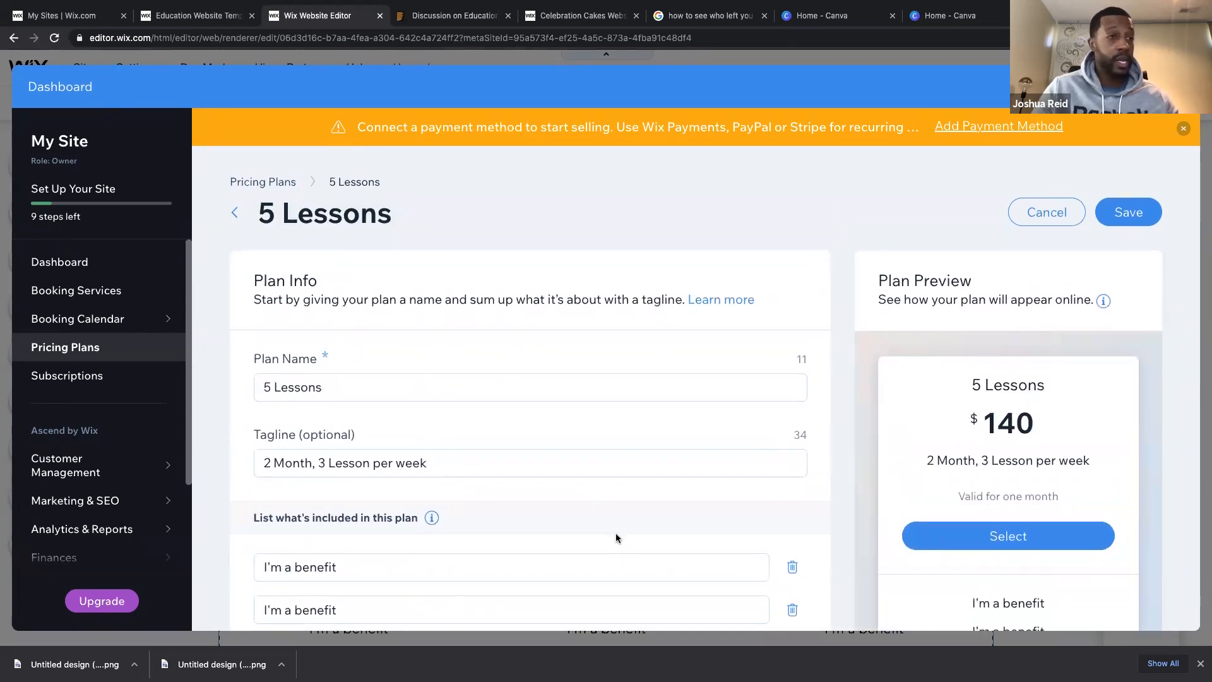
scroll(617, 538, down, 7)
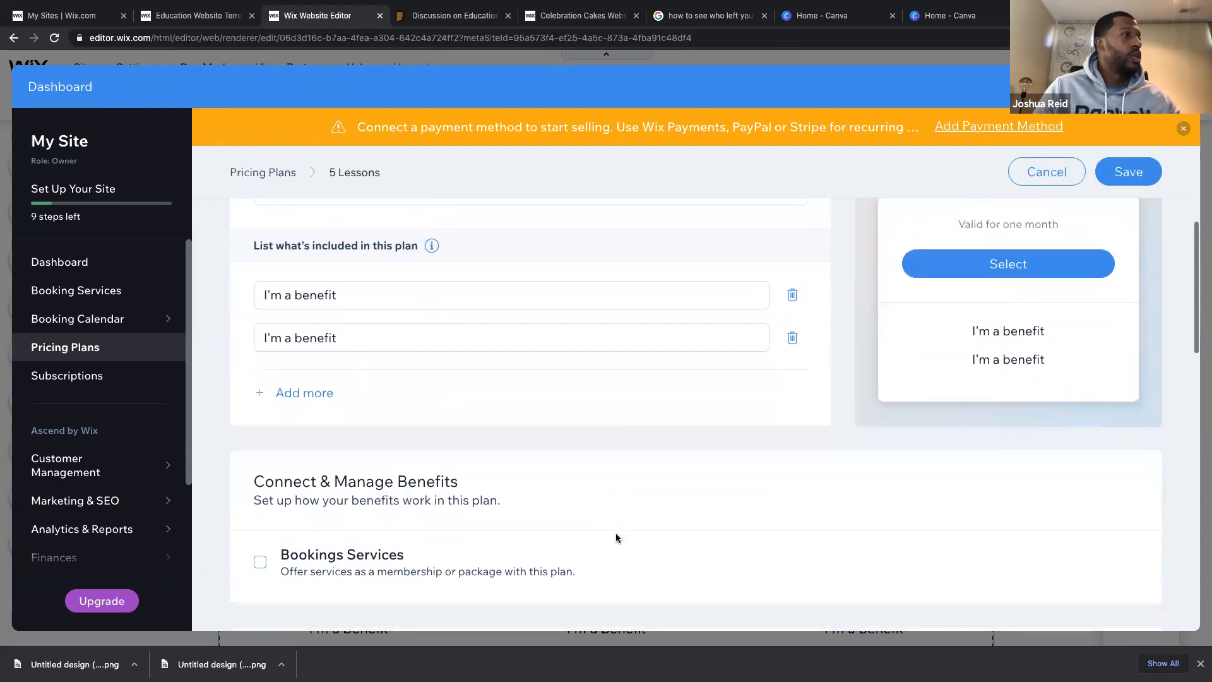
scroll(615, 537, down, 3)
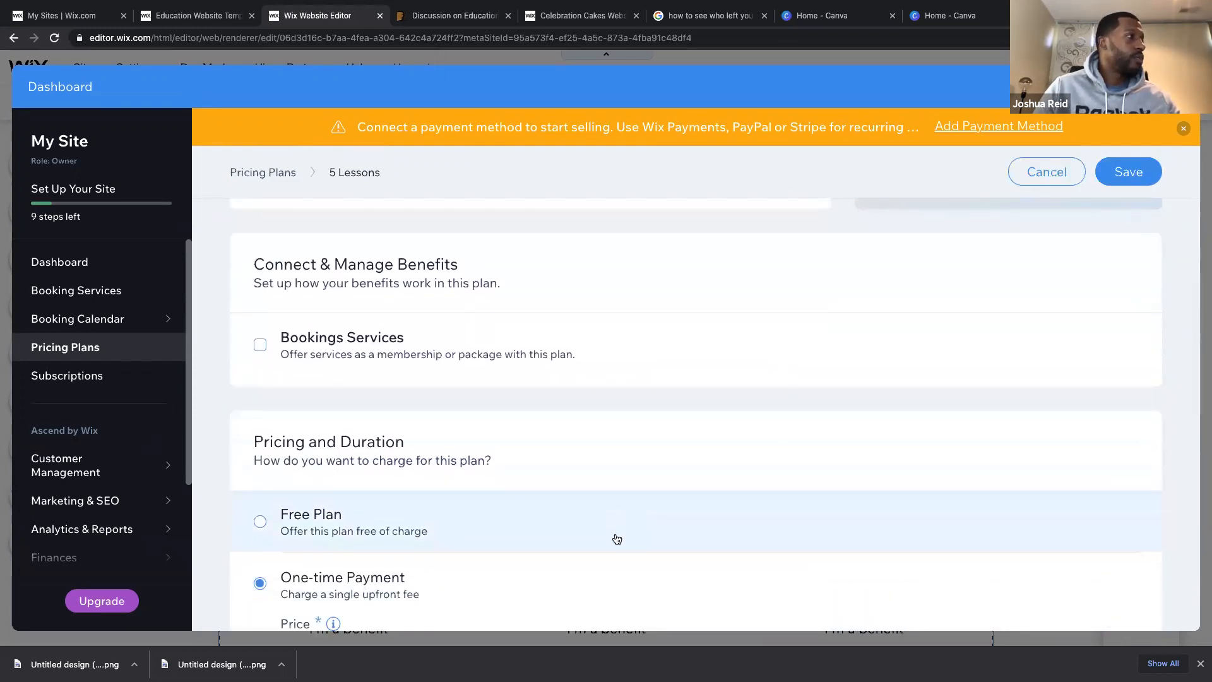
scroll(616, 539, down, 3)
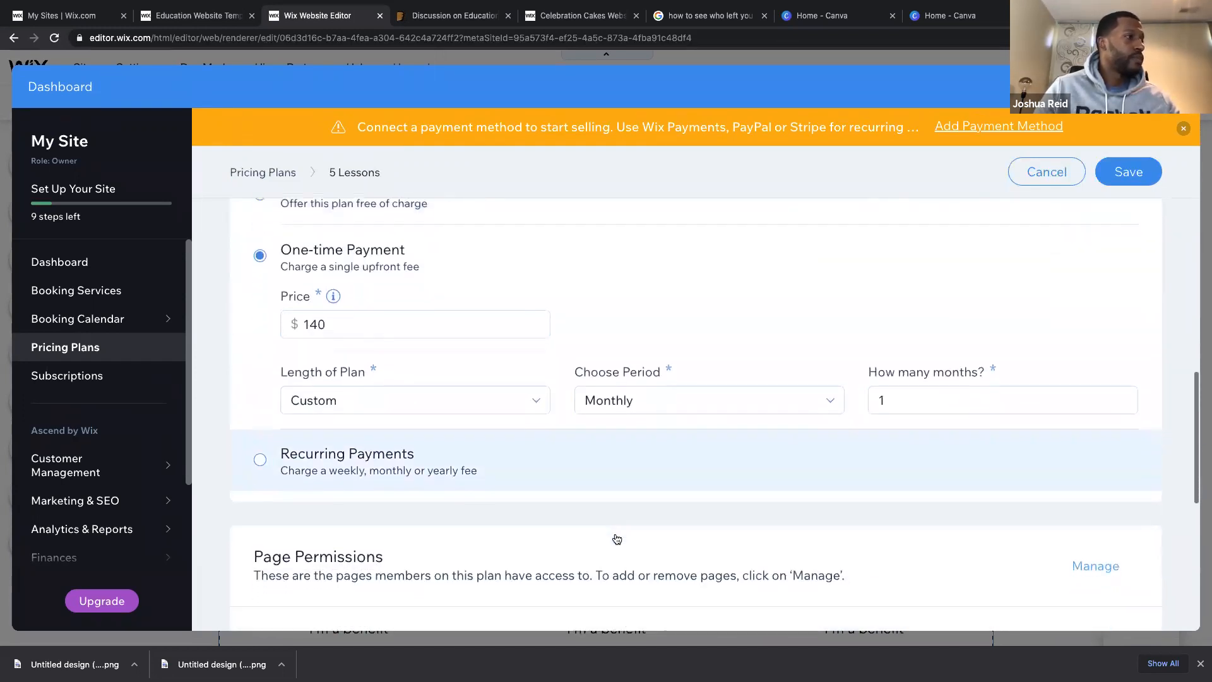
scroll(617, 538, up, 1)
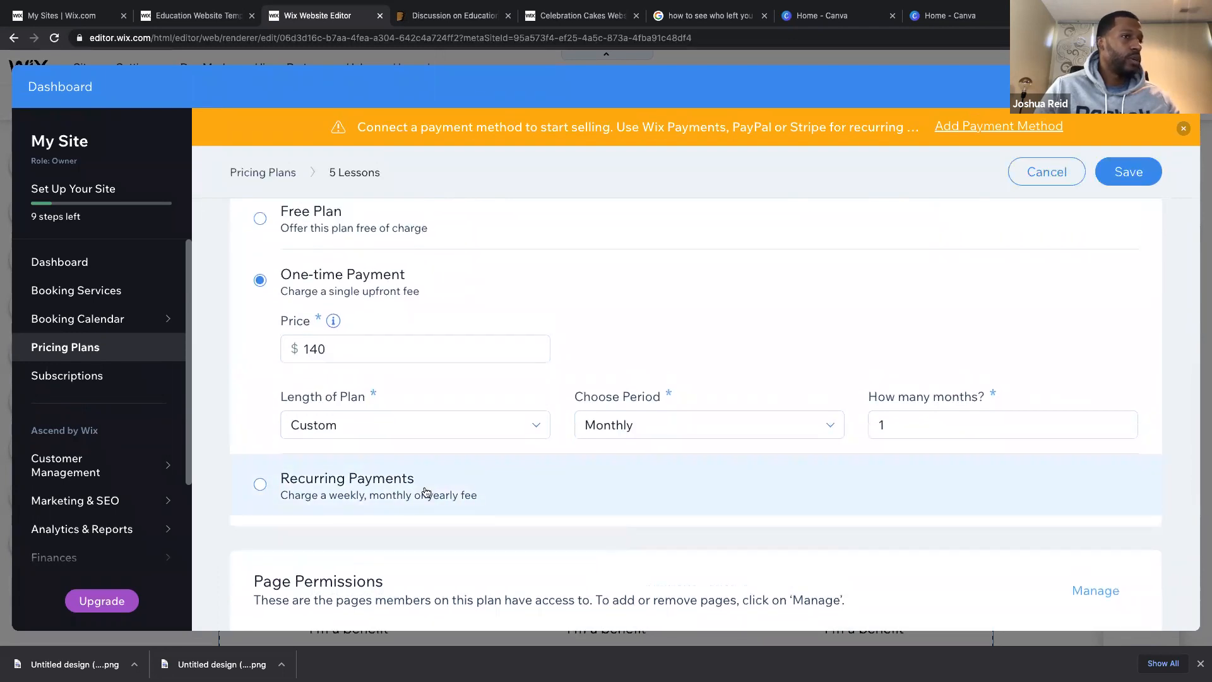
Try the Free Plan option in the pricing settings and switch the plan back to One-time Payment.
scroll(425, 491, up, 3)
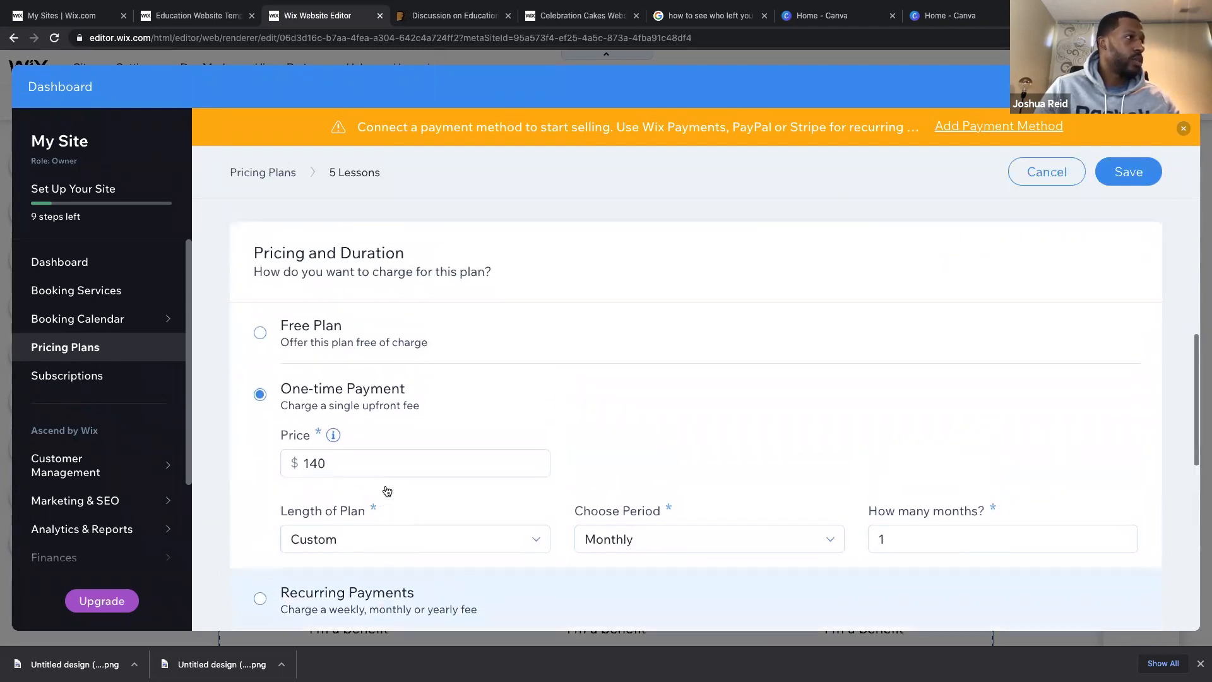
click(350, 369)
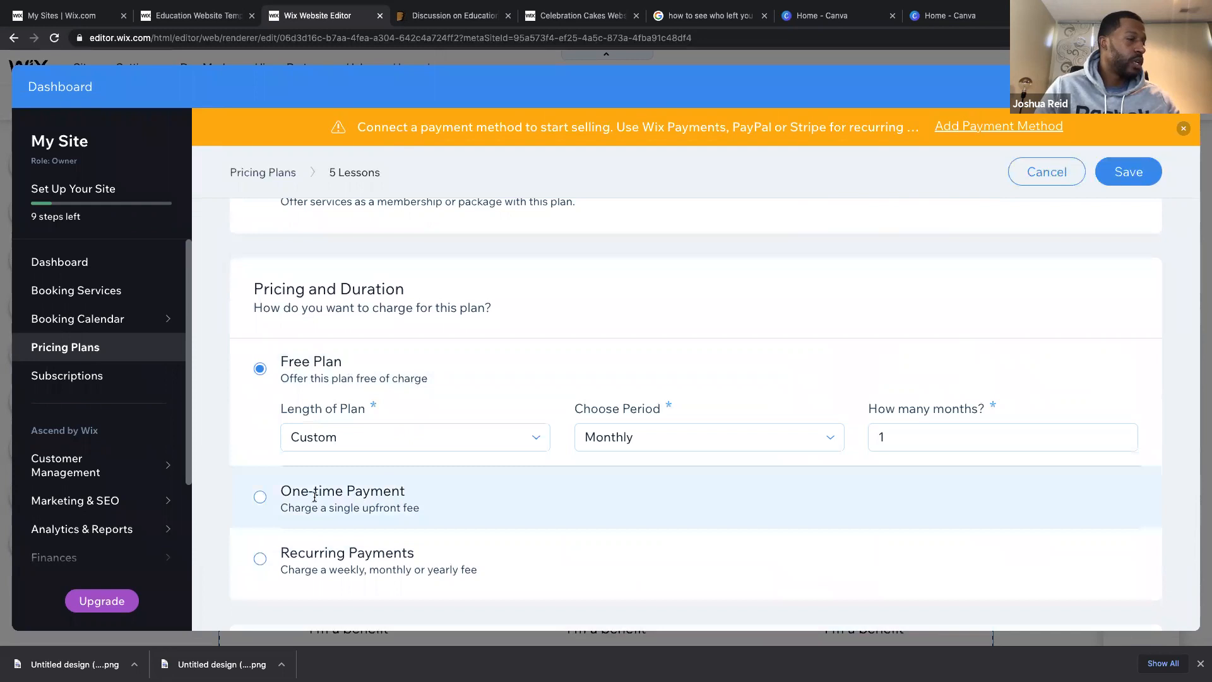
click(315, 496)
Examine the plan's page permissions and advanced settings, and view the Plan Policies terms entry without adding any text.
scroll(314, 497, down, 3)
scroll(314, 496, down, 2)
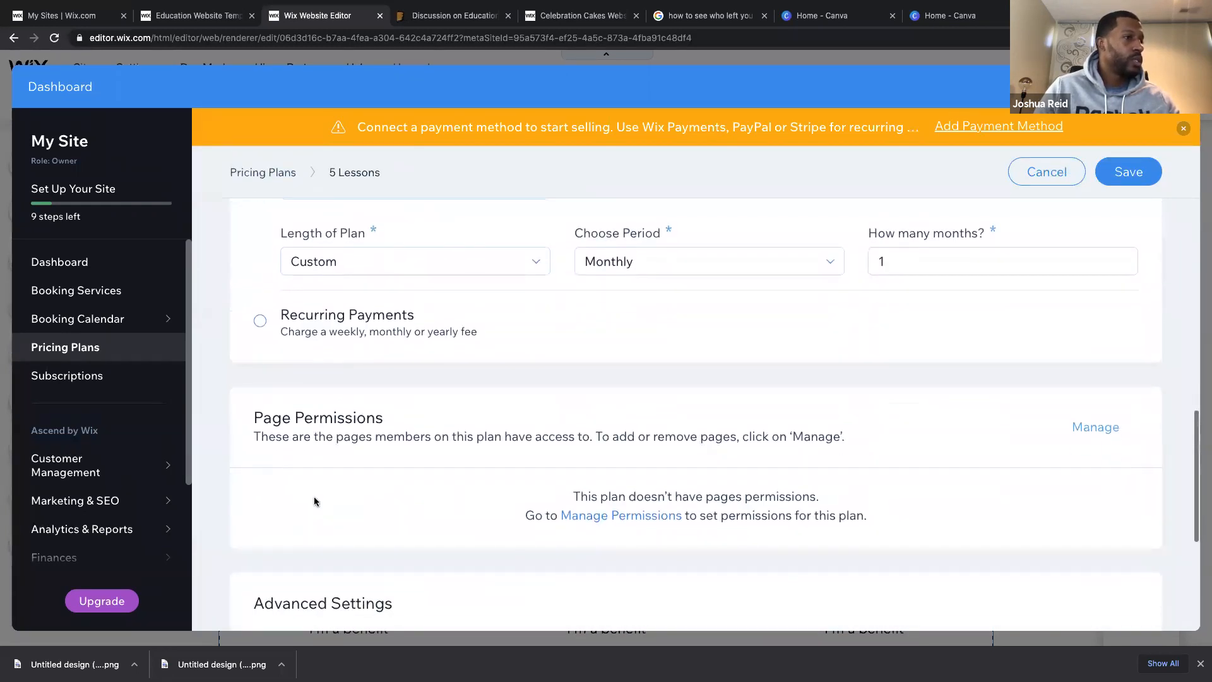
scroll(315, 500, down, 2)
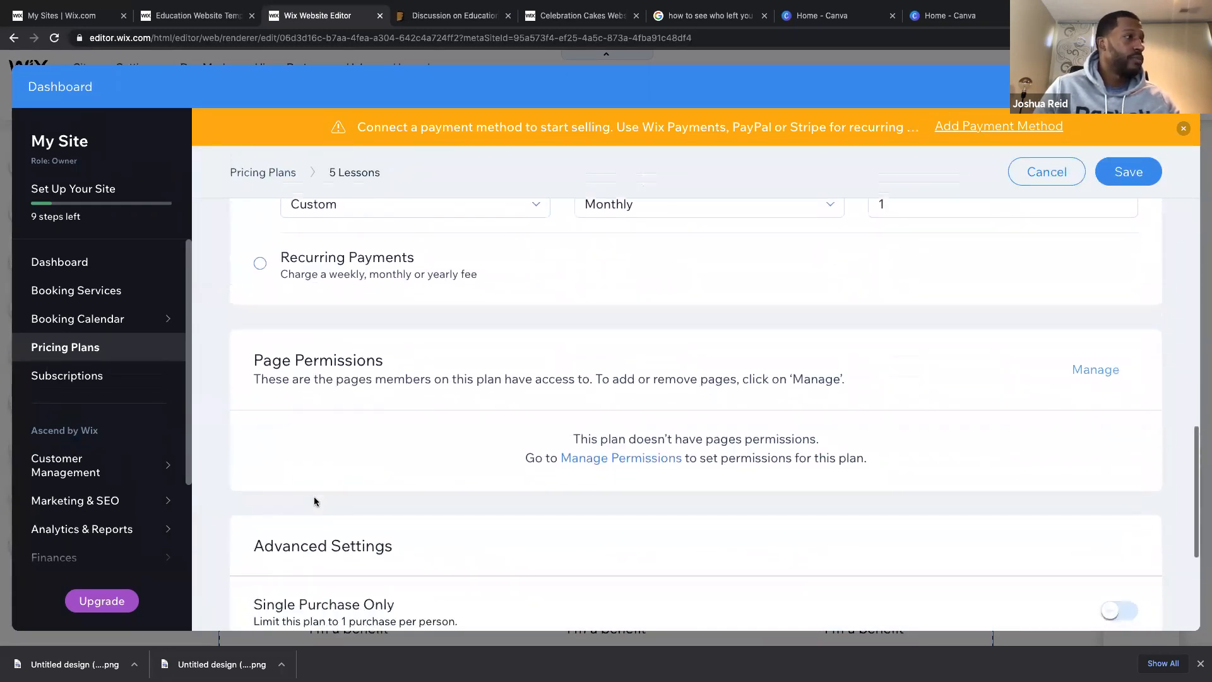
scroll(313, 498, down, 3)
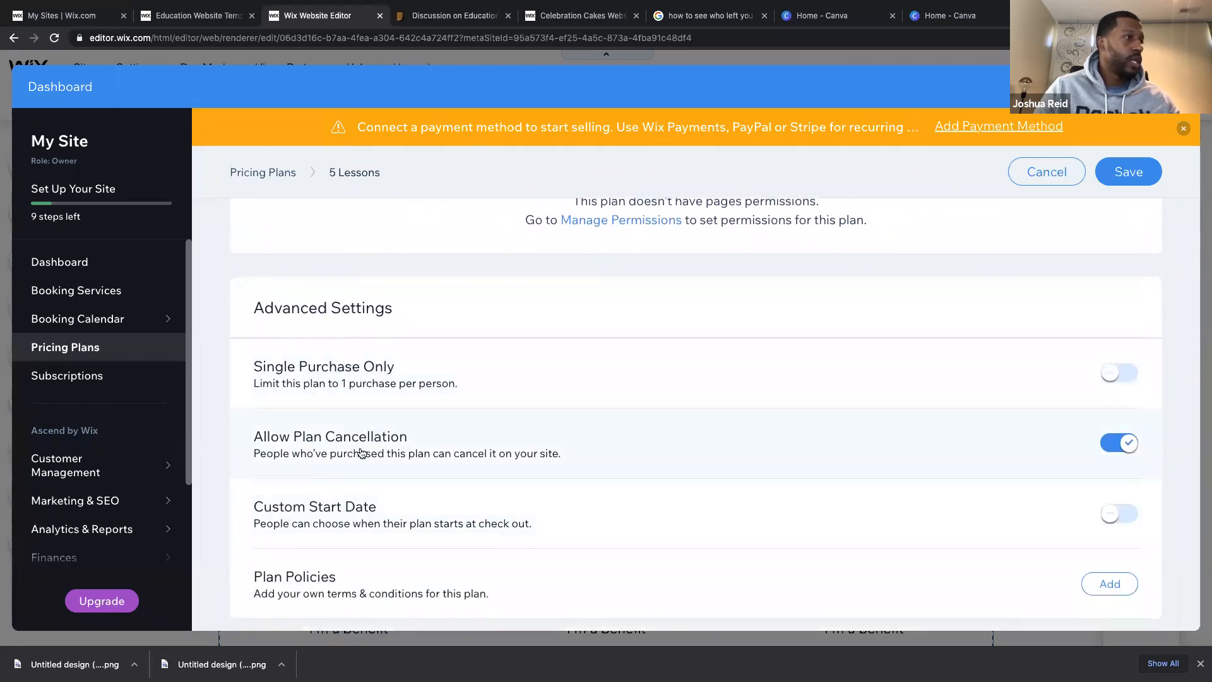
scroll(590, 451, down, 1)
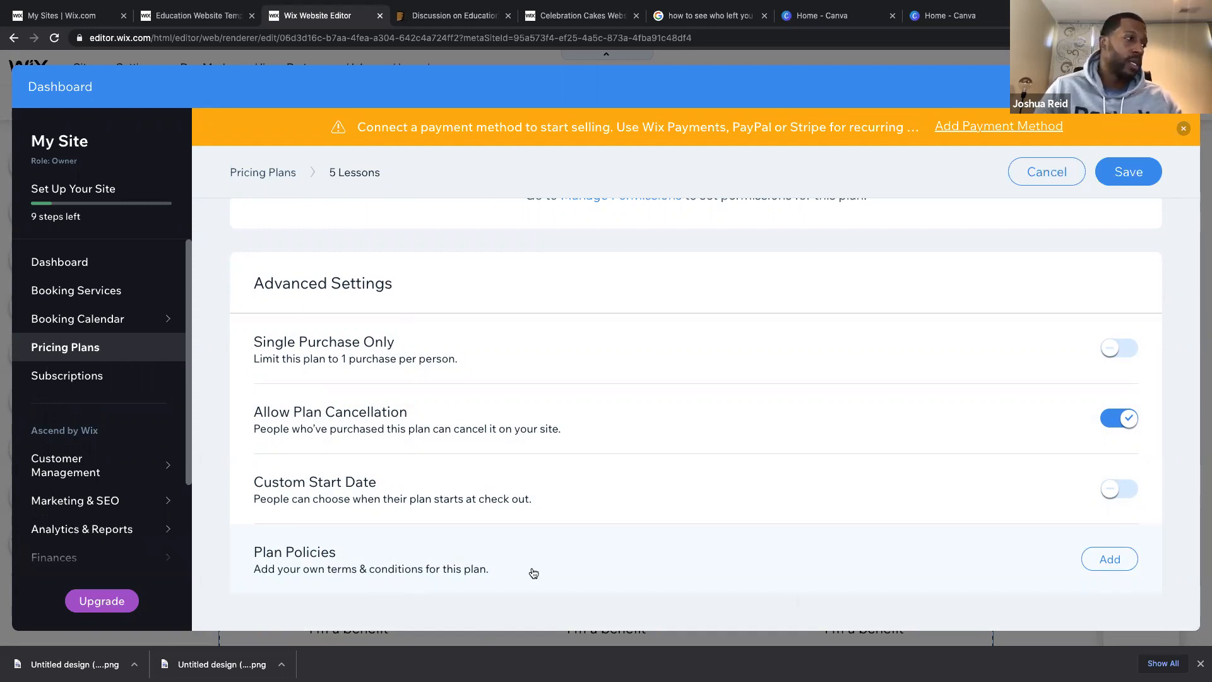
click(1111, 559)
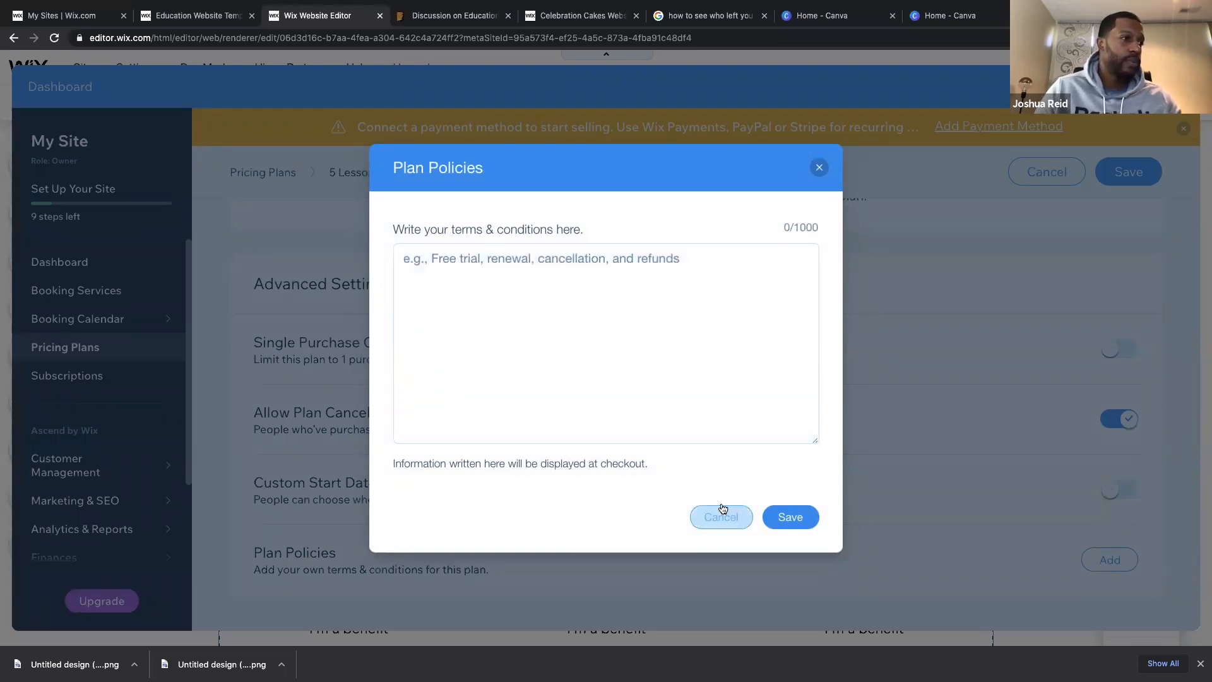
click(725, 515)
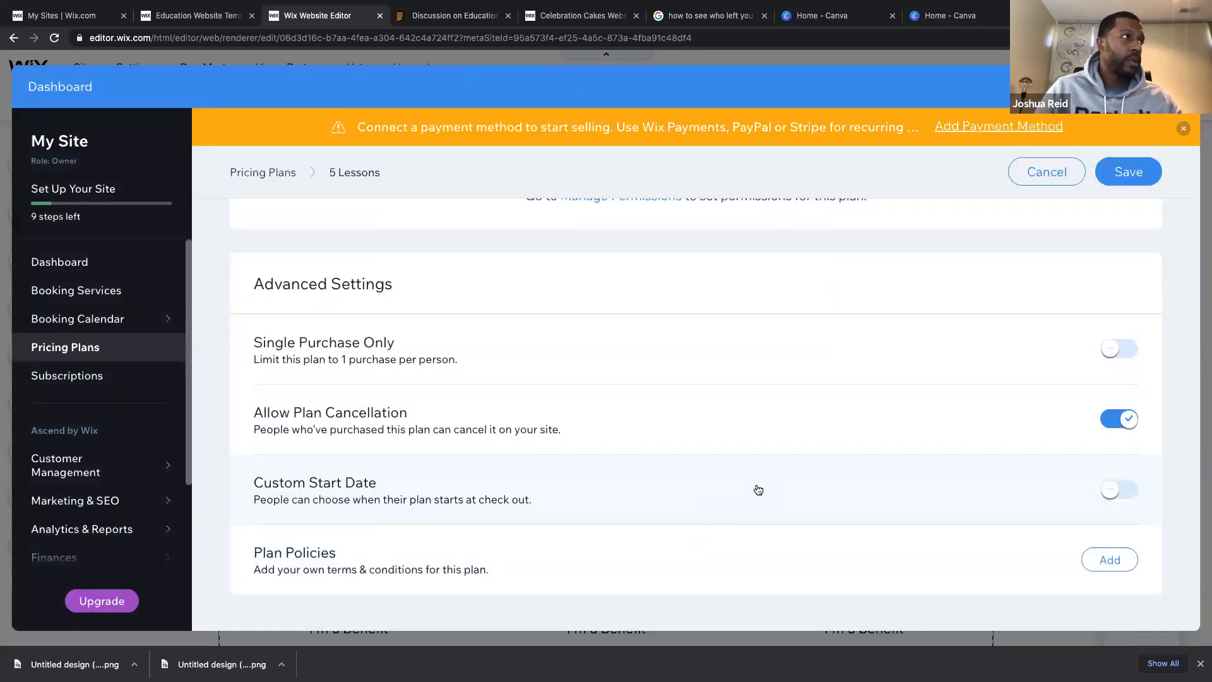
Save the edited 5 Lessons plan and dismiss the next-step setup suggestion.
scroll(758, 490, up, 15)
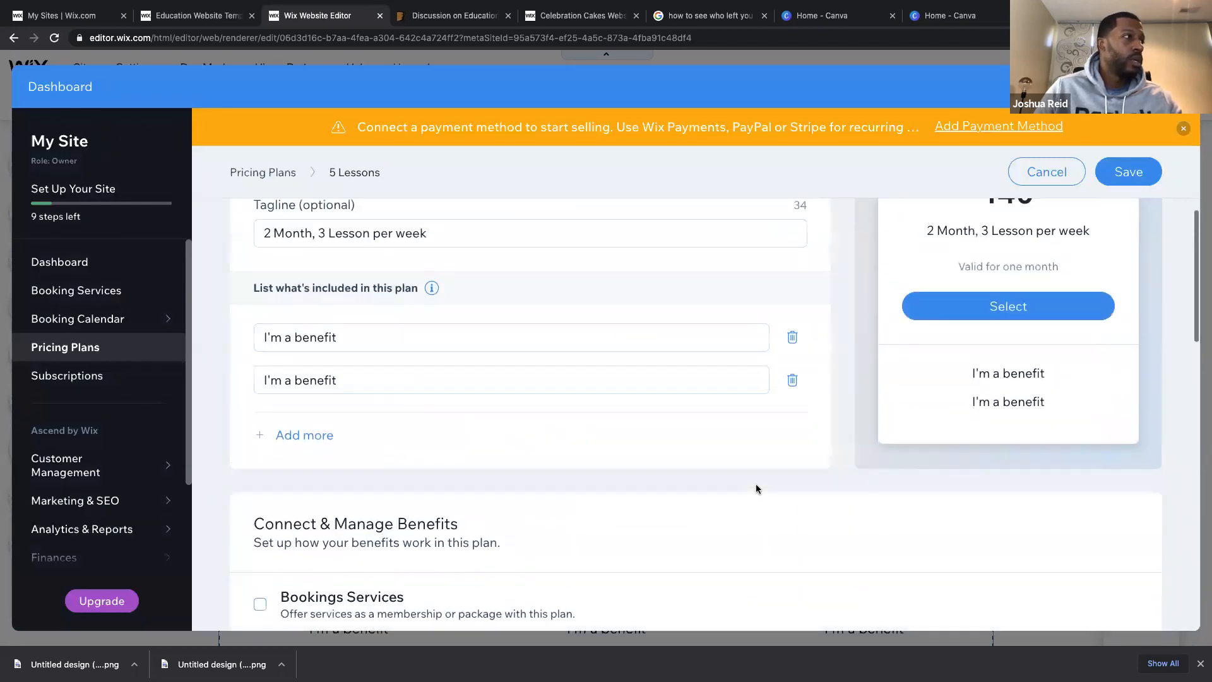
scroll(756, 483, up, 5)
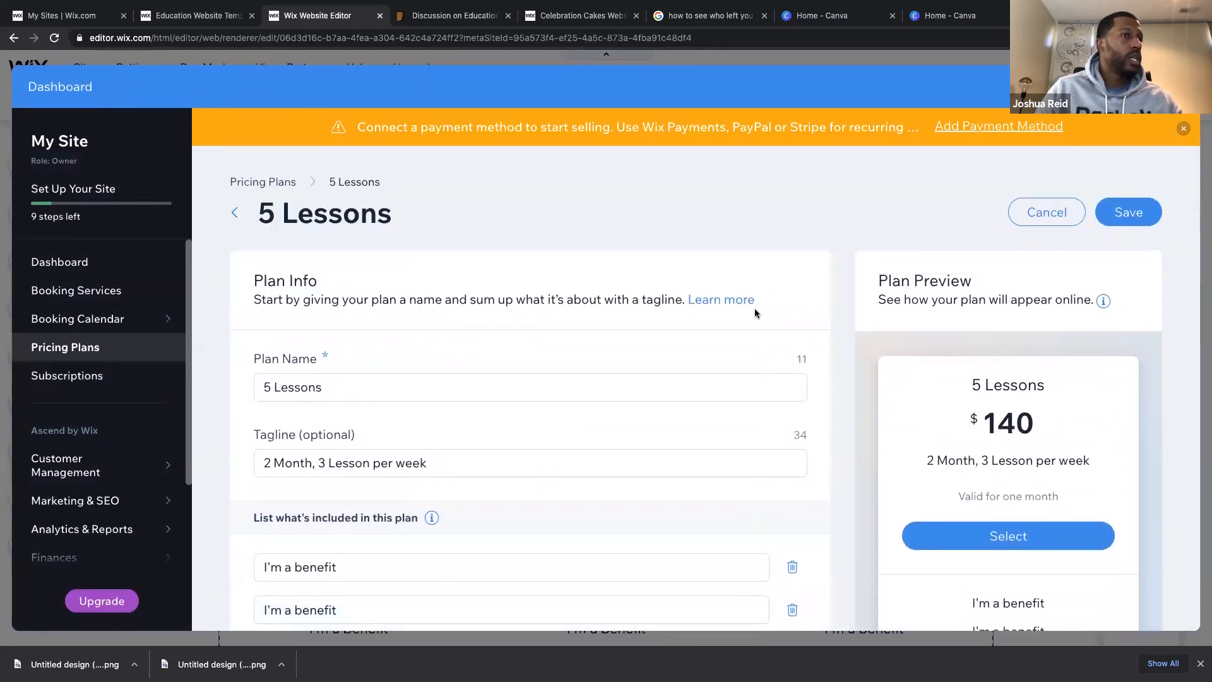
click(1141, 214)
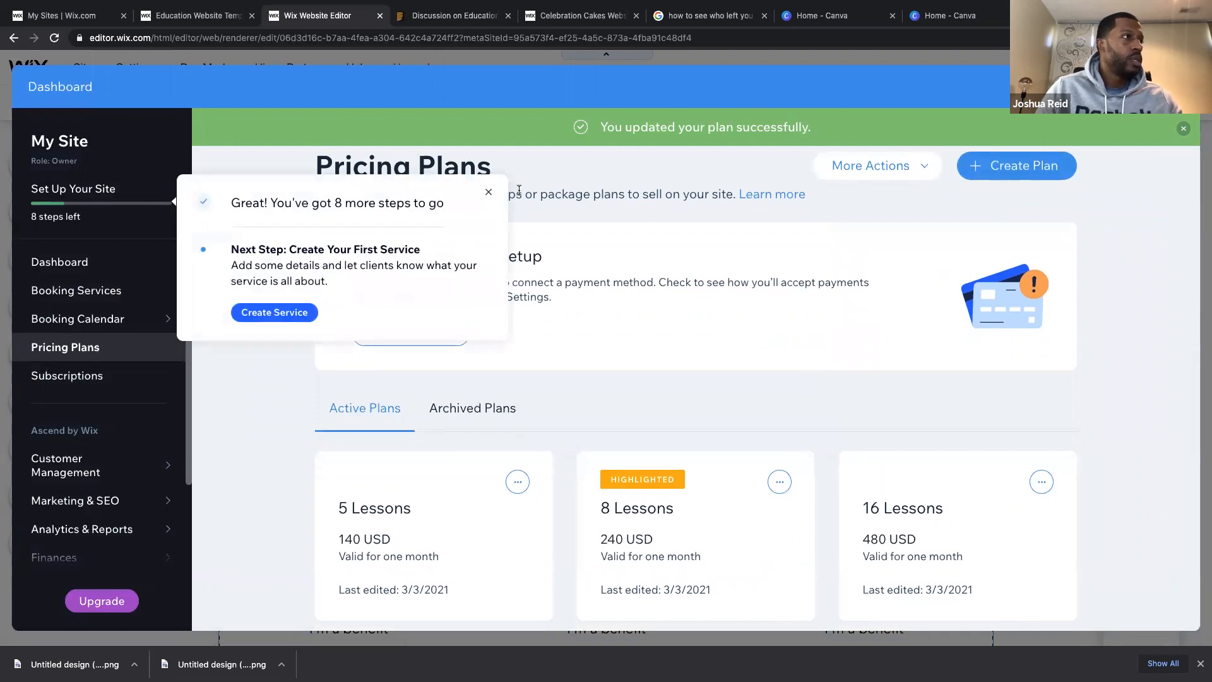
click(487, 195)
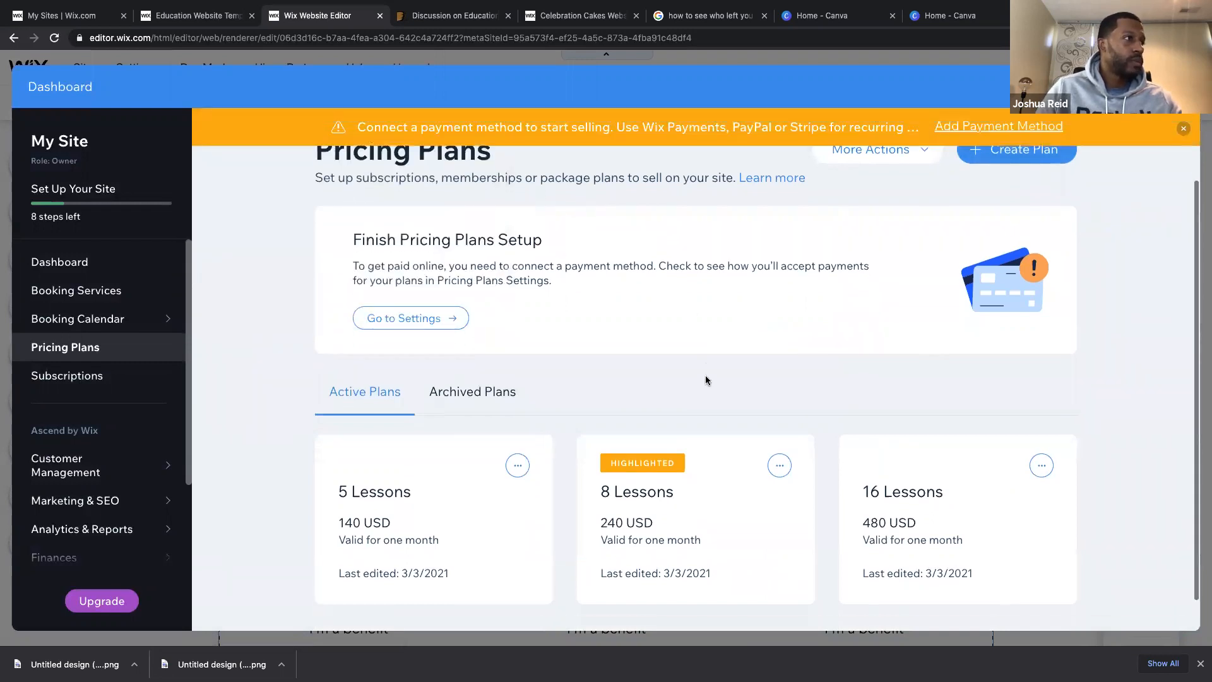
Open the highlighted 8 Lessons plan for editing from the active plans.
scroll(706, 379, down, 1)
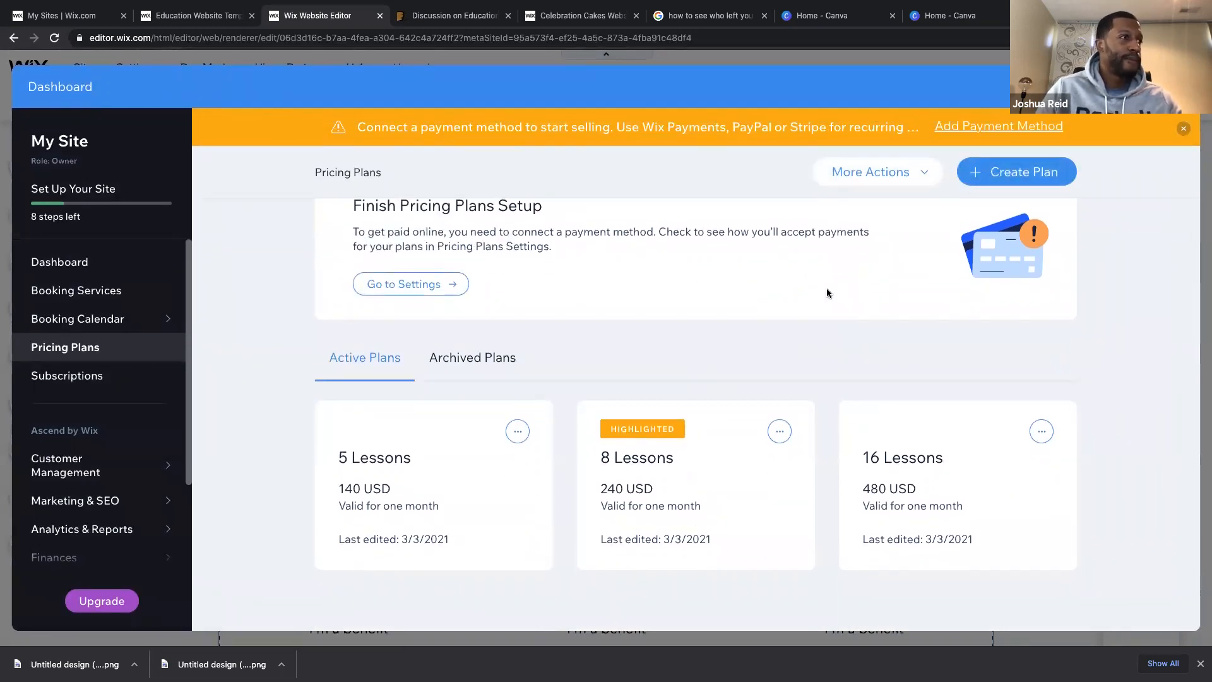
click(779, 431)
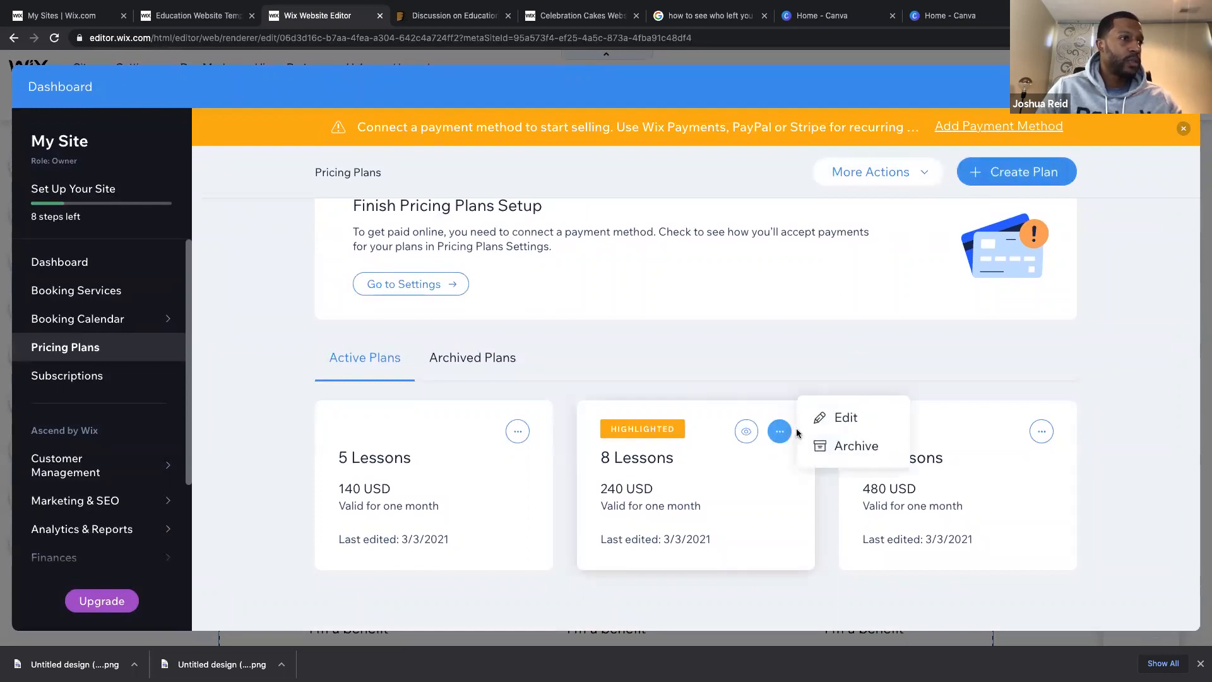
click(843, 418)
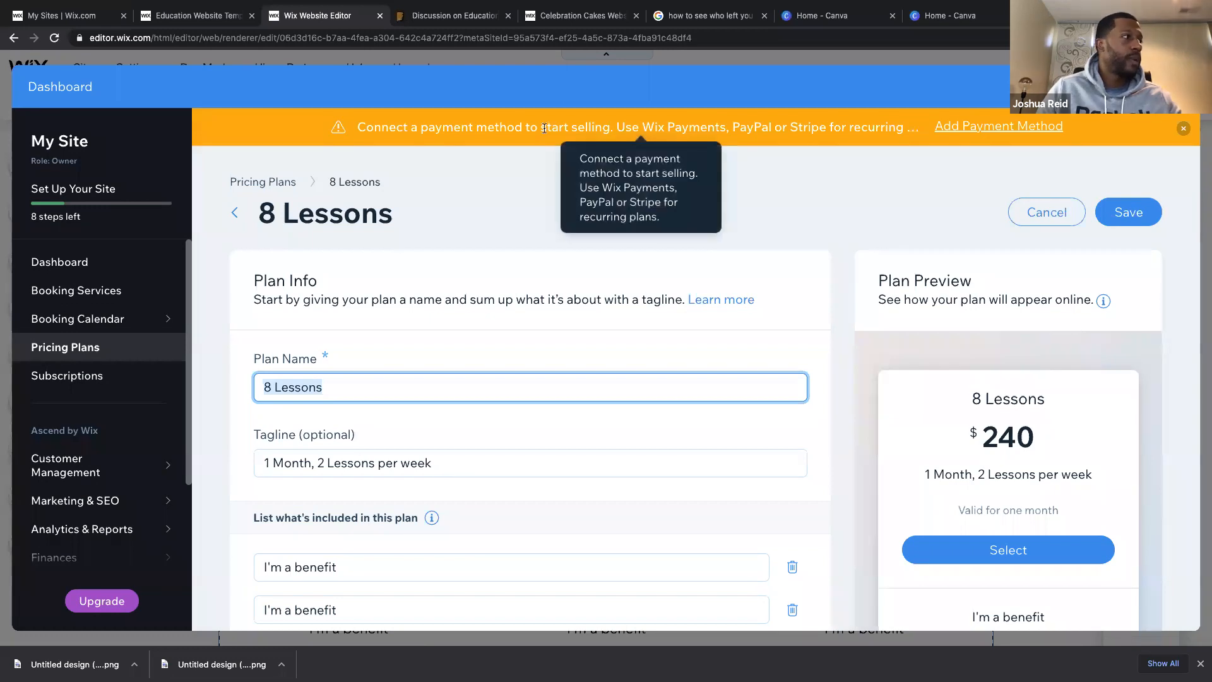
Open the payment method setup and examine the available customer payment options, from Wix cards and PayPal to Point of Sale.
click(991, 129)
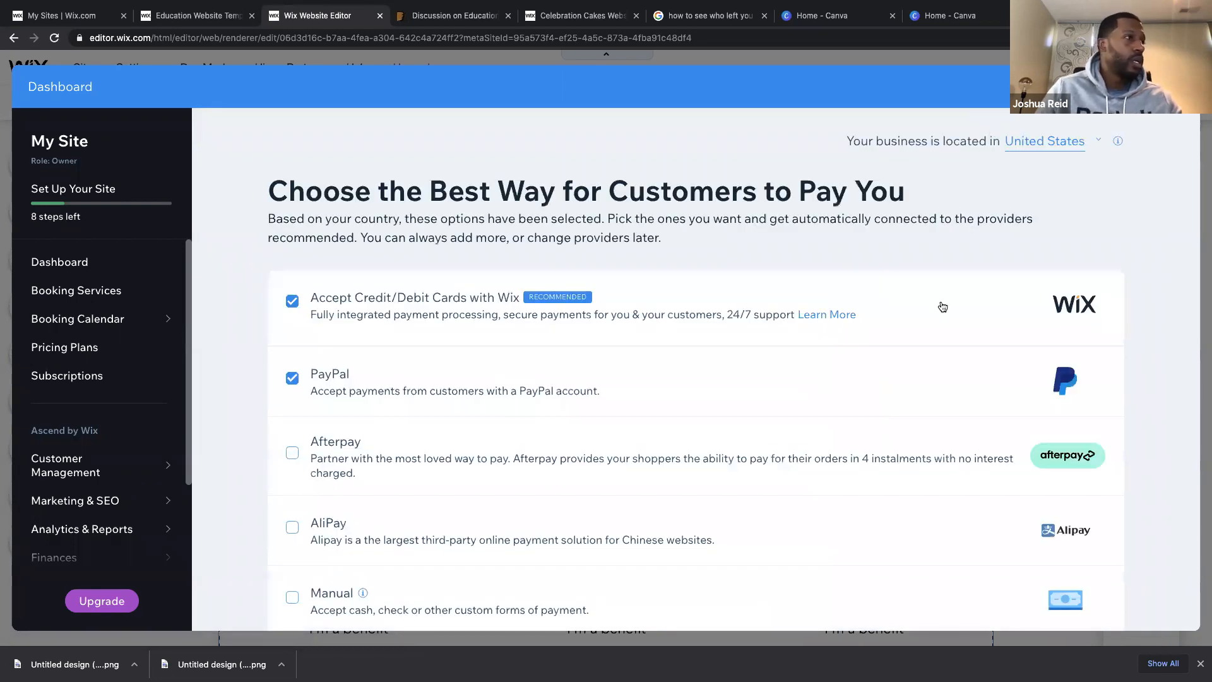
scroll(940, 306, down, 2)
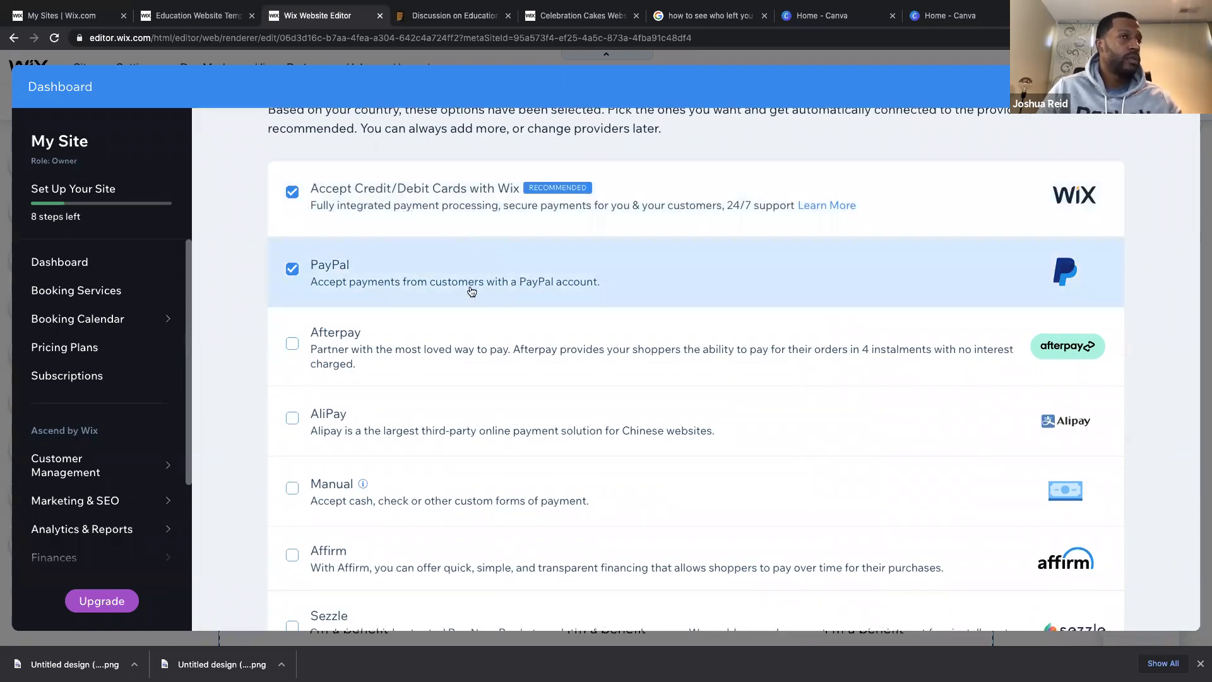
scroll(423, 349, down, 3)
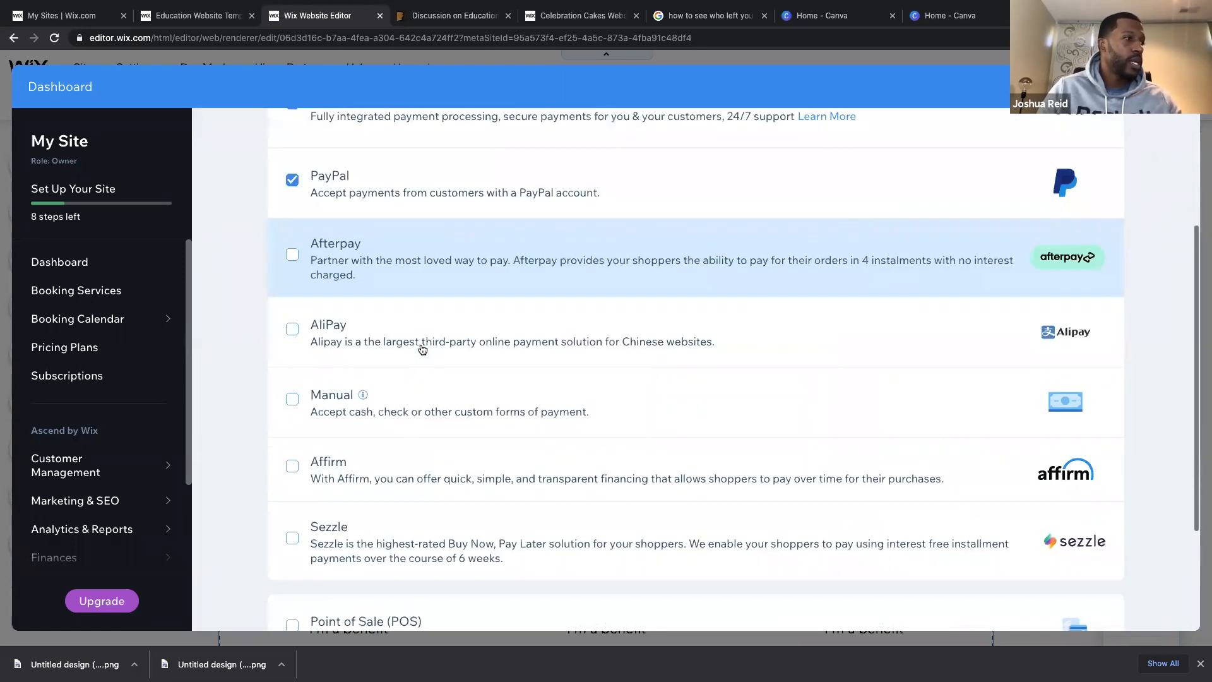
scroll(442, 350, up, 3)
scroll(488, 354, down, 4)
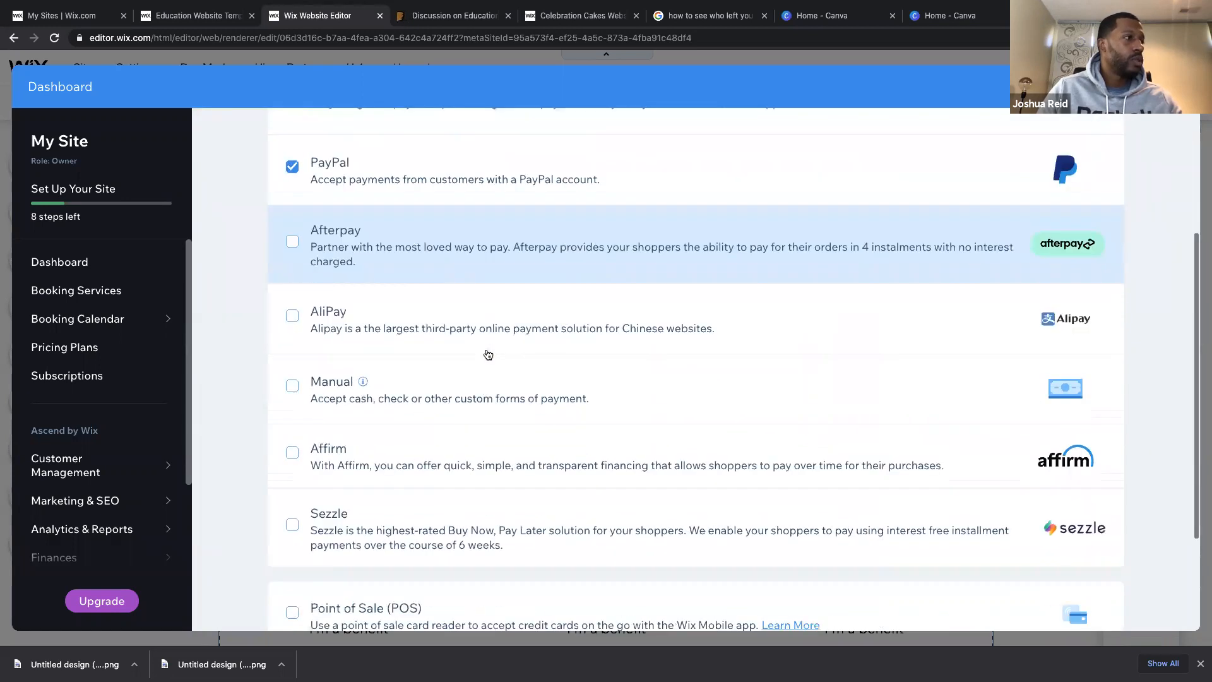
Review the customer payment options and begin connecting credit/debit card payments with Wix, reading through the restricted products list.
scroll(488, 354, up, 3)
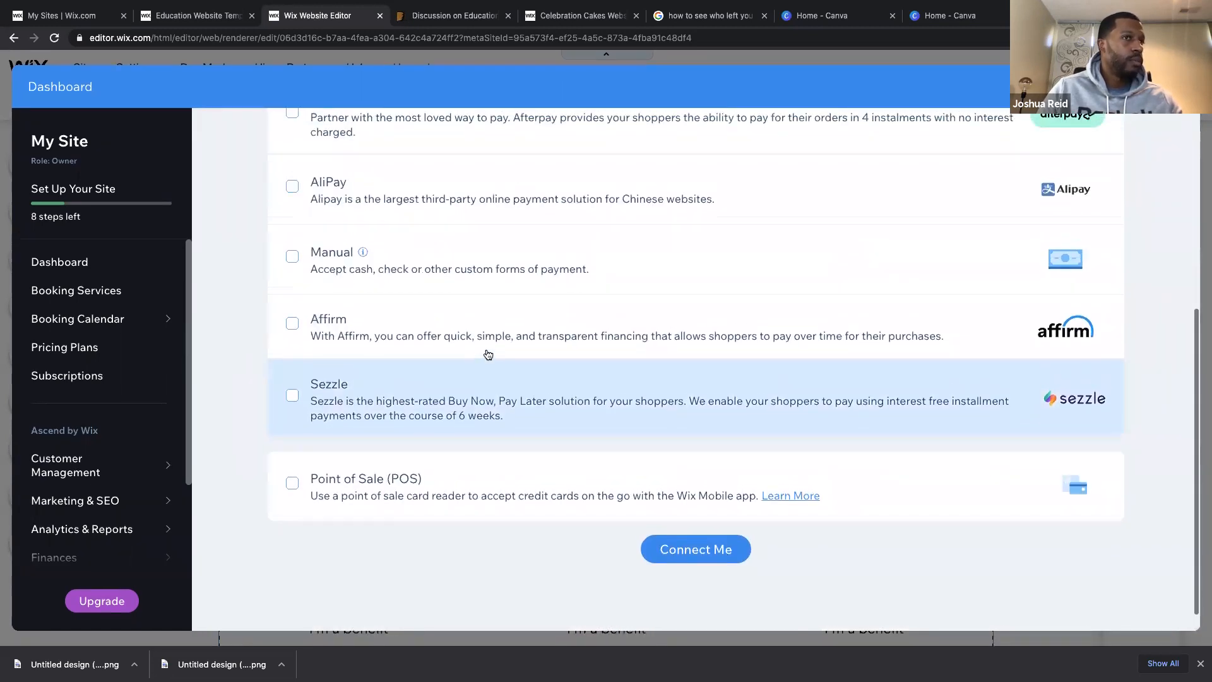
scroll(488, 354, up, 2)
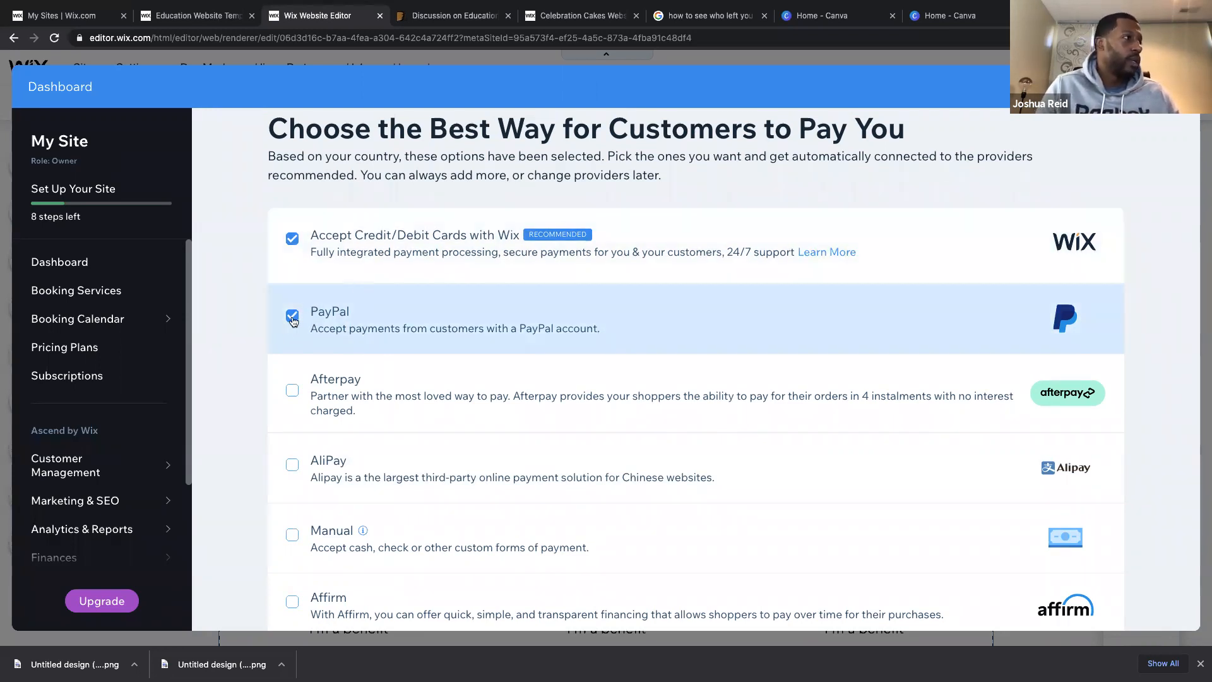
scroll(476, 348, down, 5)
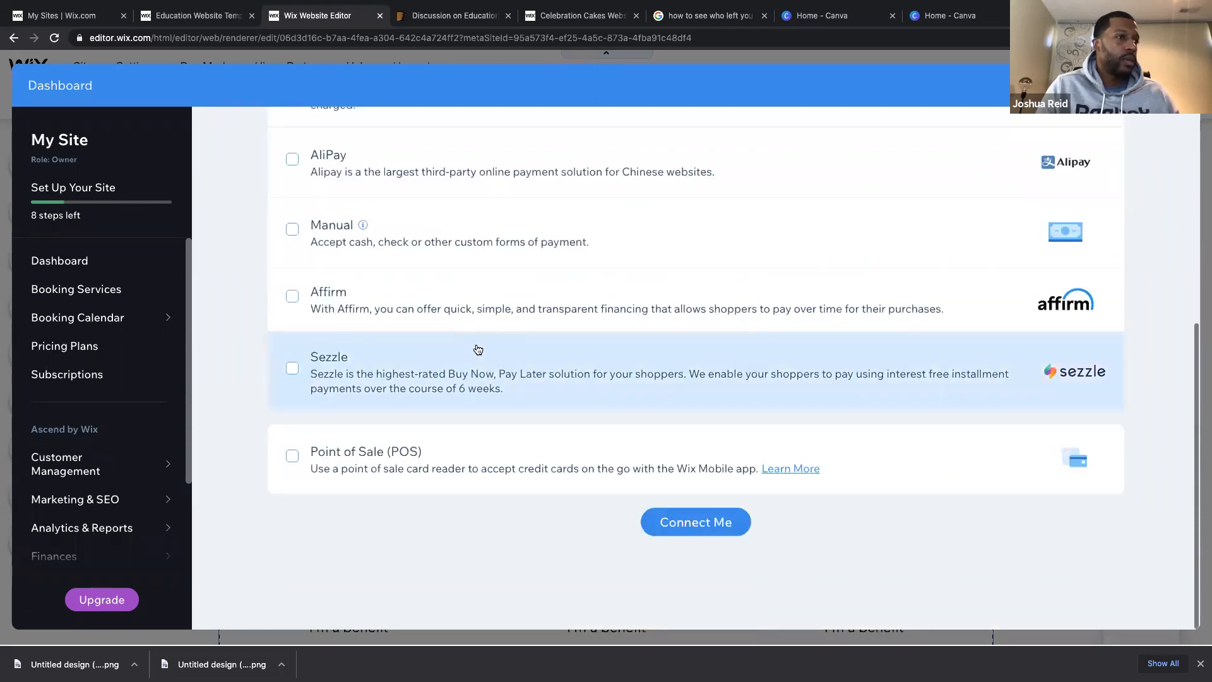
click(707, 532)
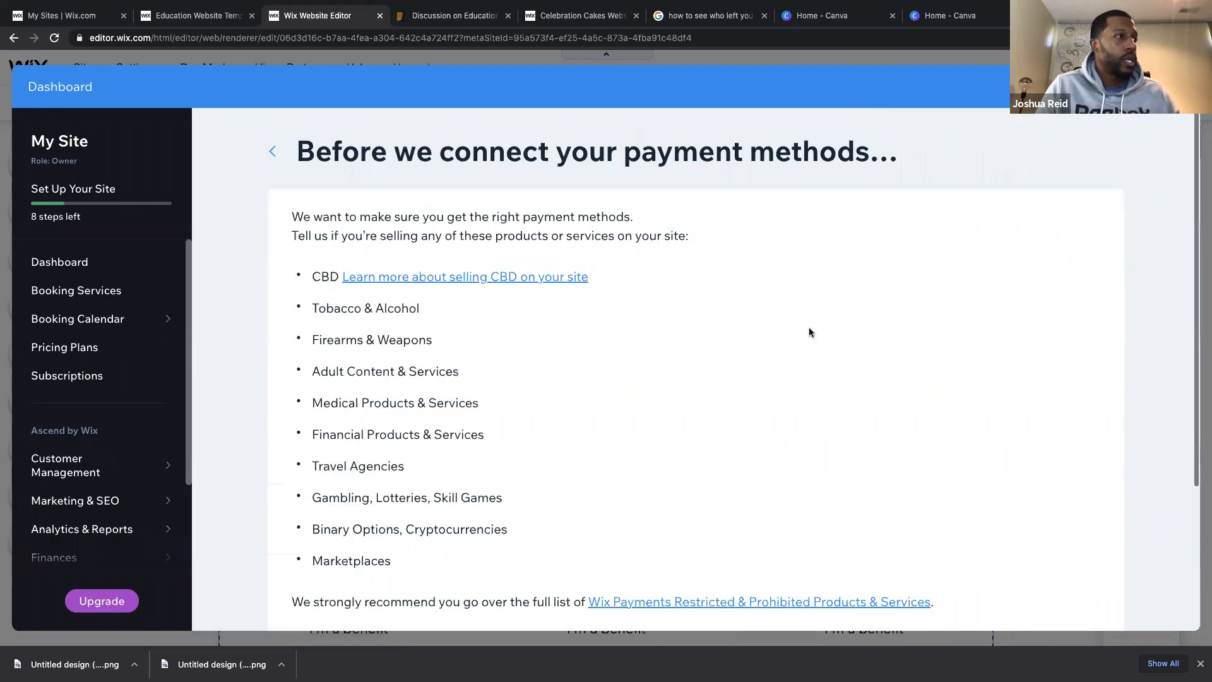
scroll(810, 333, down, 4)
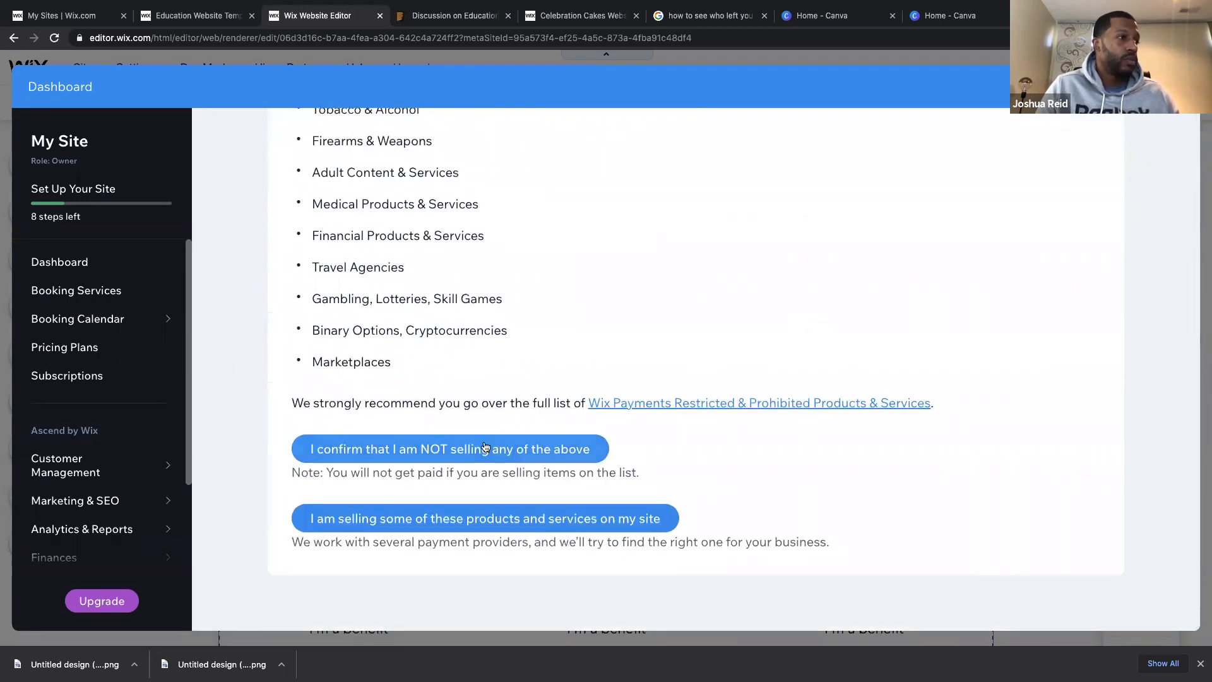
click(391, 518)
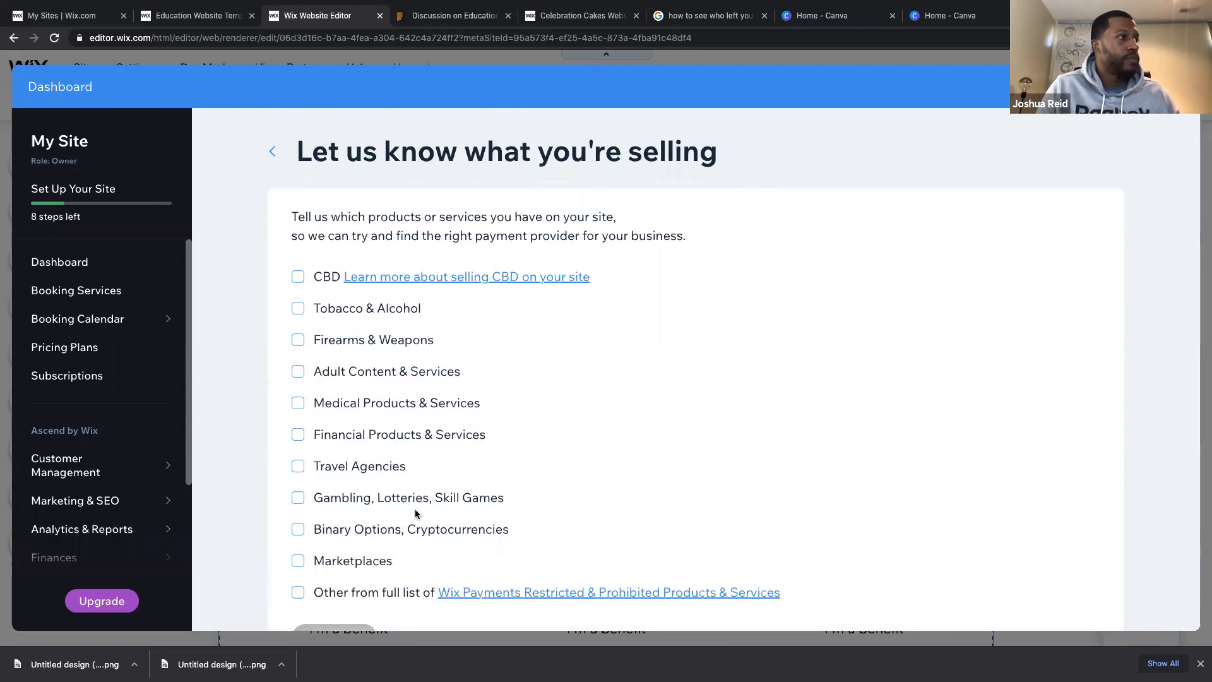
scroll(514, 399, down, 2)
scroll(434, 371, up, 1)
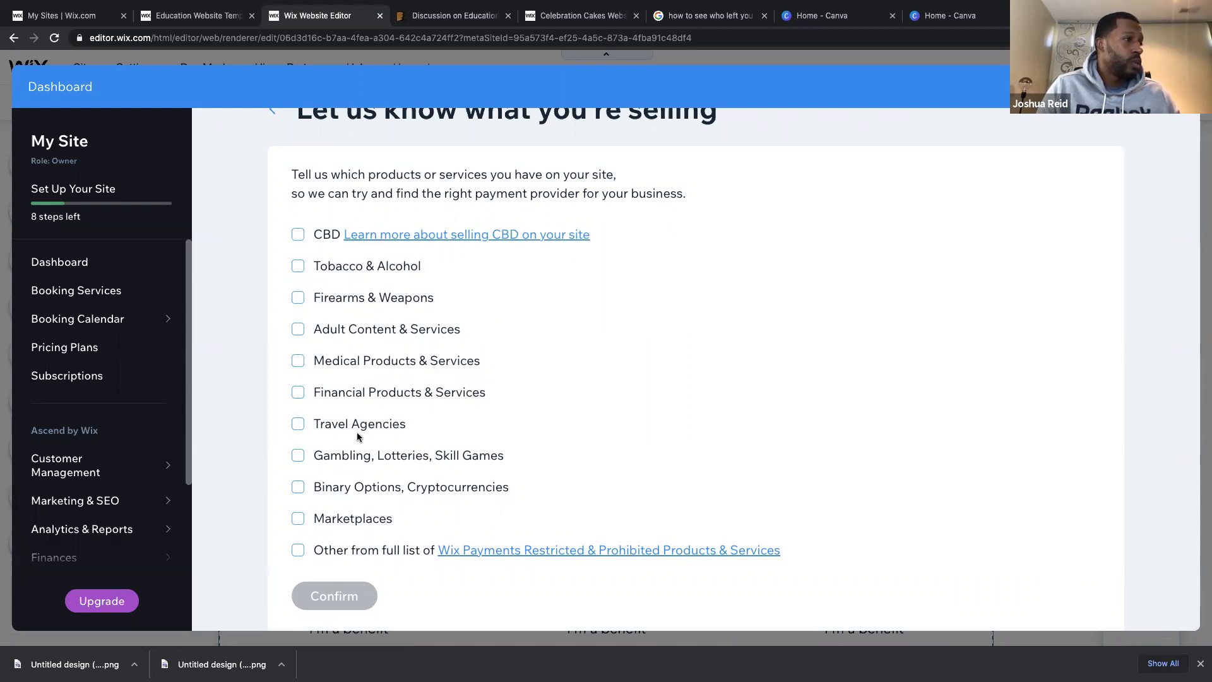
click(339, 521)
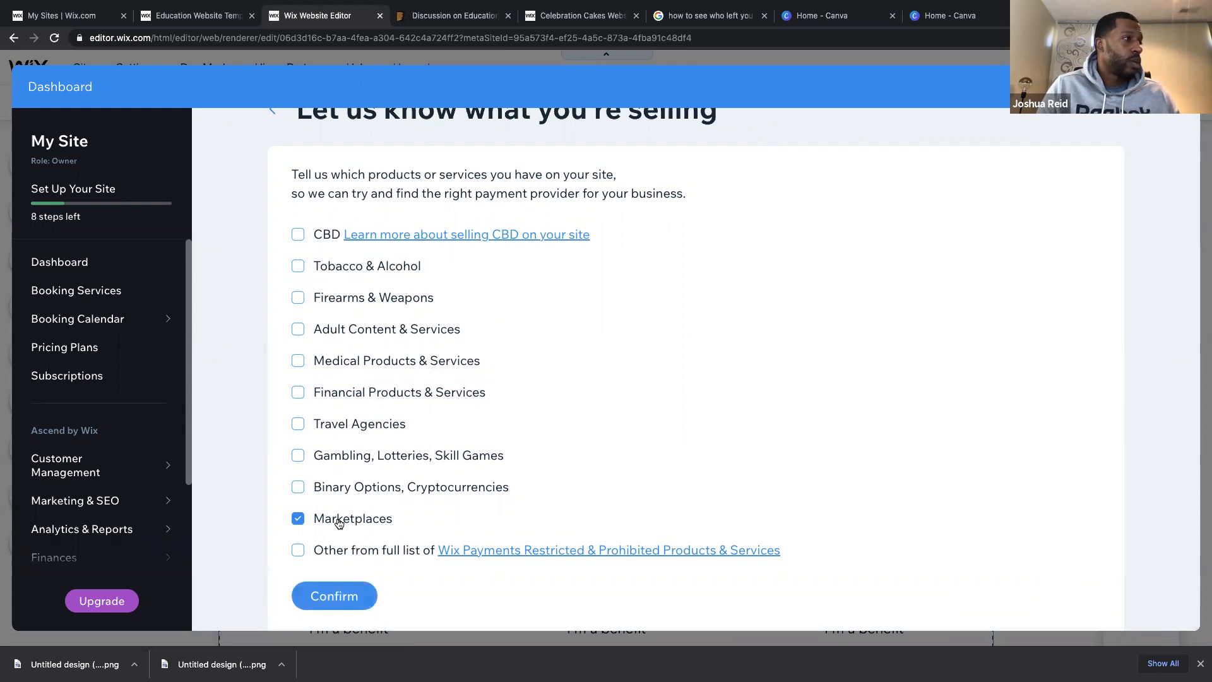
scroll(497, 426, up, 1)
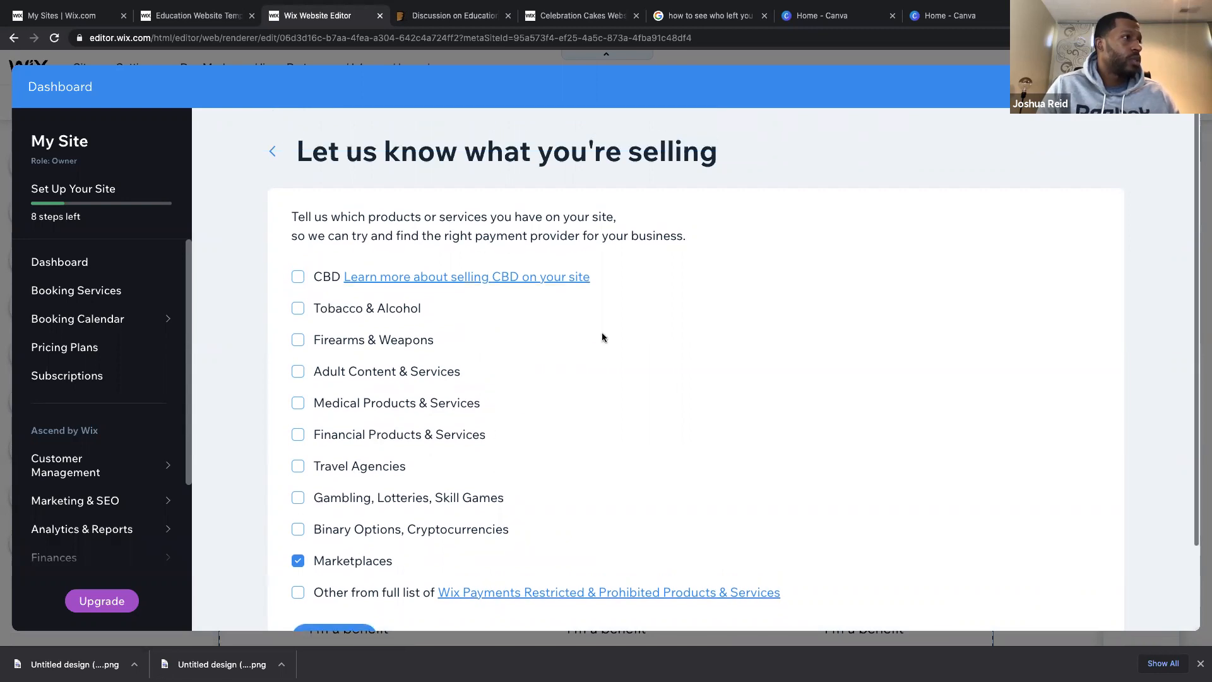
scroll(410, 291, down, 3)
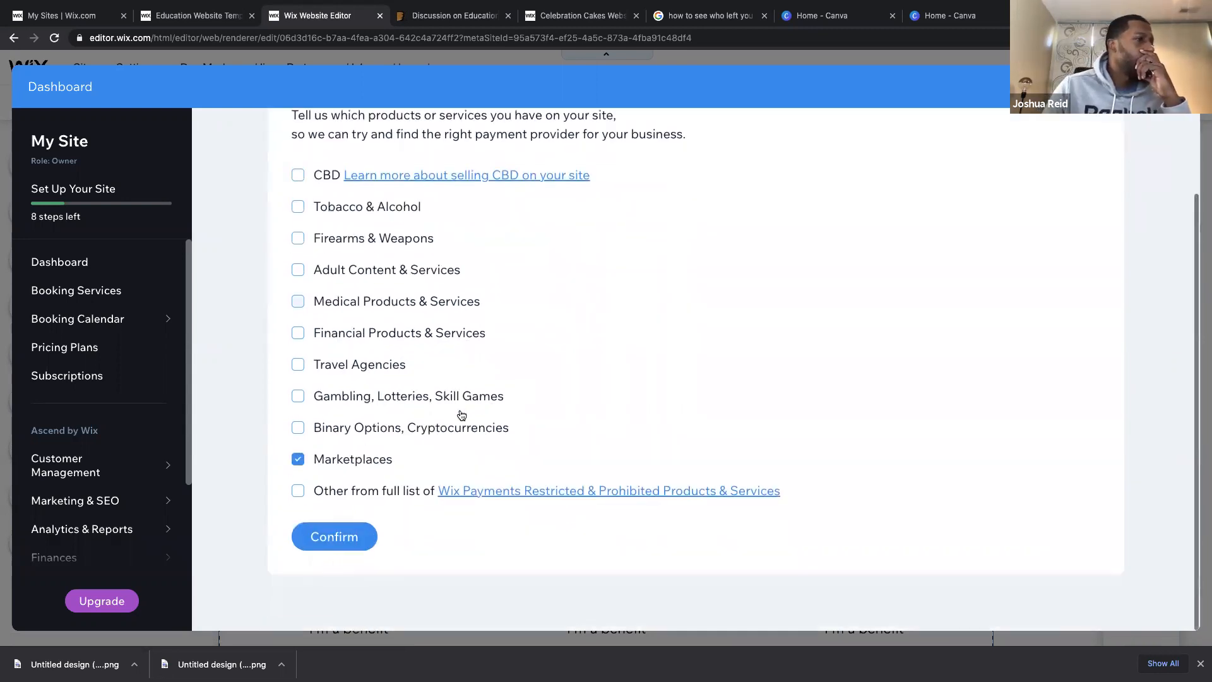
scroll(446, 410, up, 3)
click(273, 153)
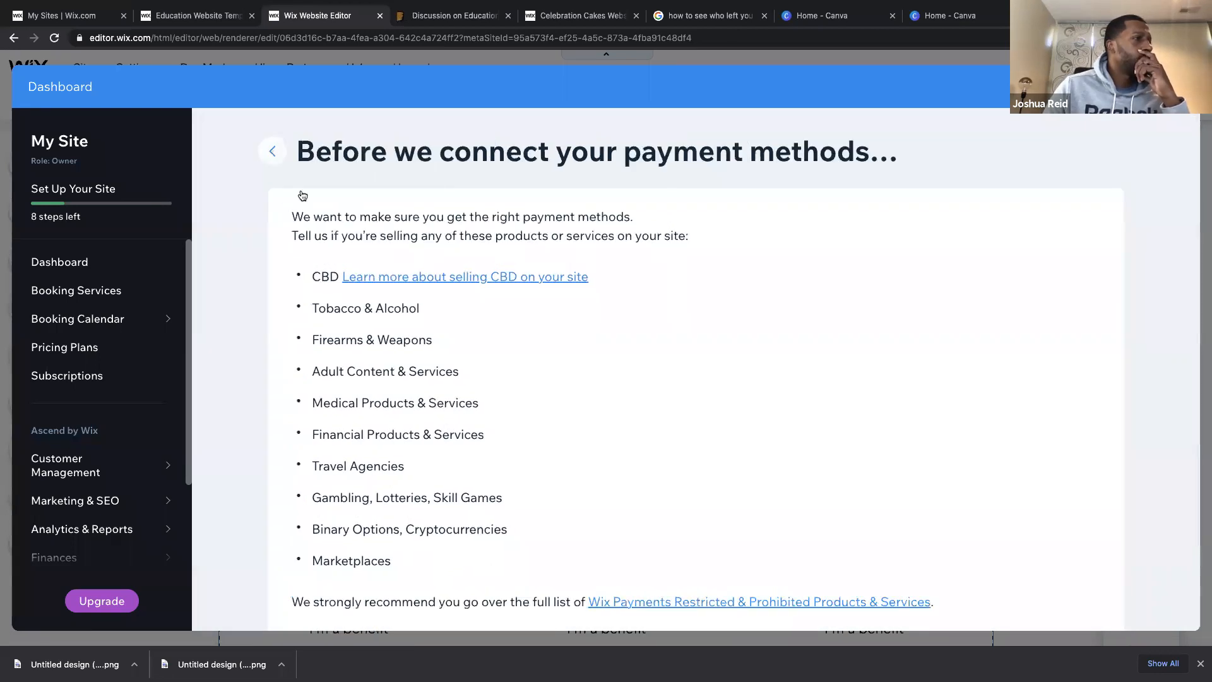
Confirm that none of the listed restricted products are sold, and dismiss the Premium Plan upgrade prompt to view the connected payment methods.
scroll(606, 426, down, 1)
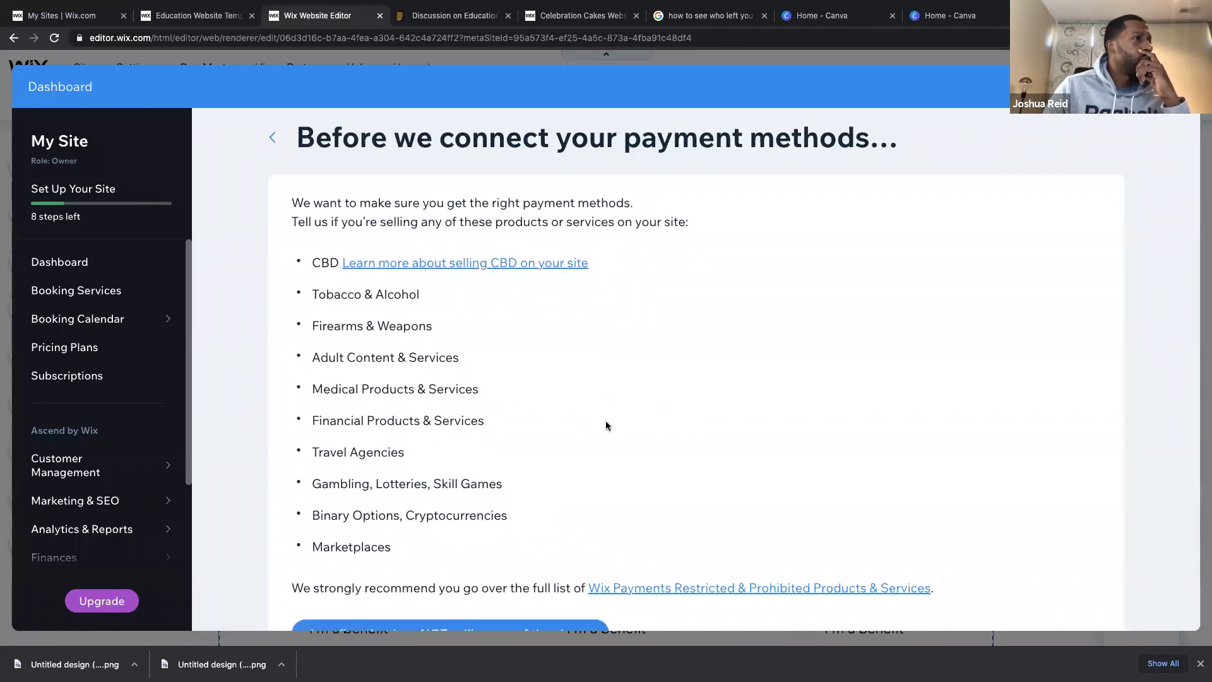
scroll(606, 425, down, 2)
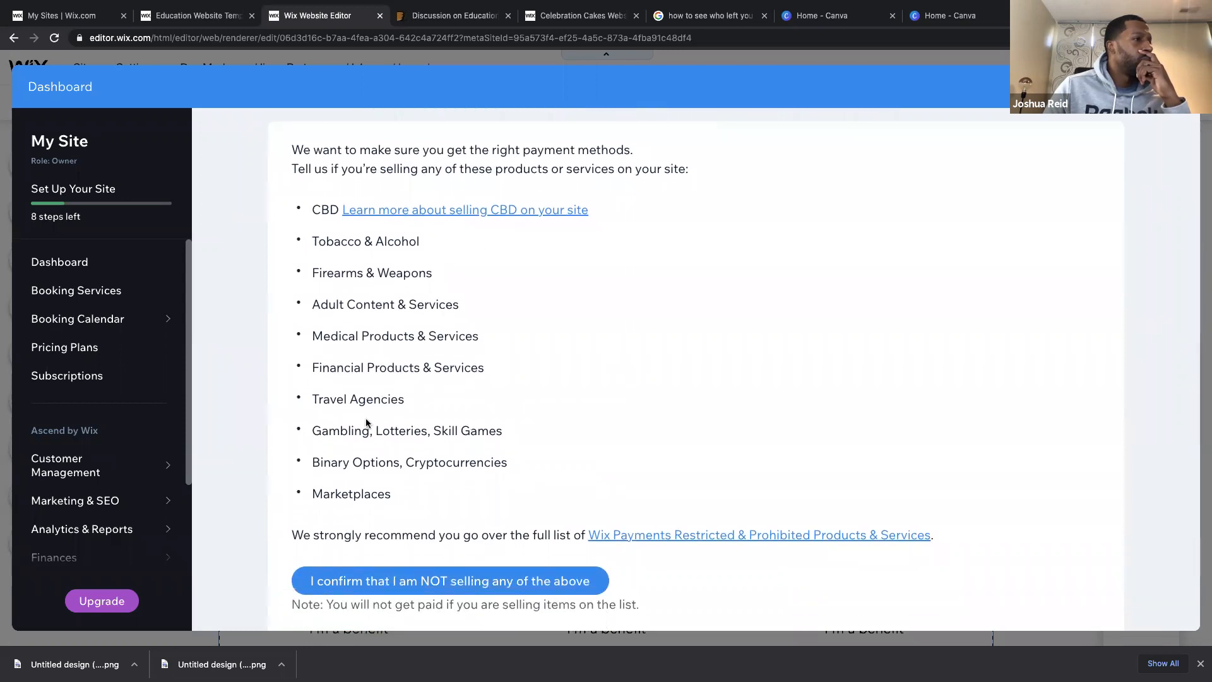
scroll(407, 450, down, 1)
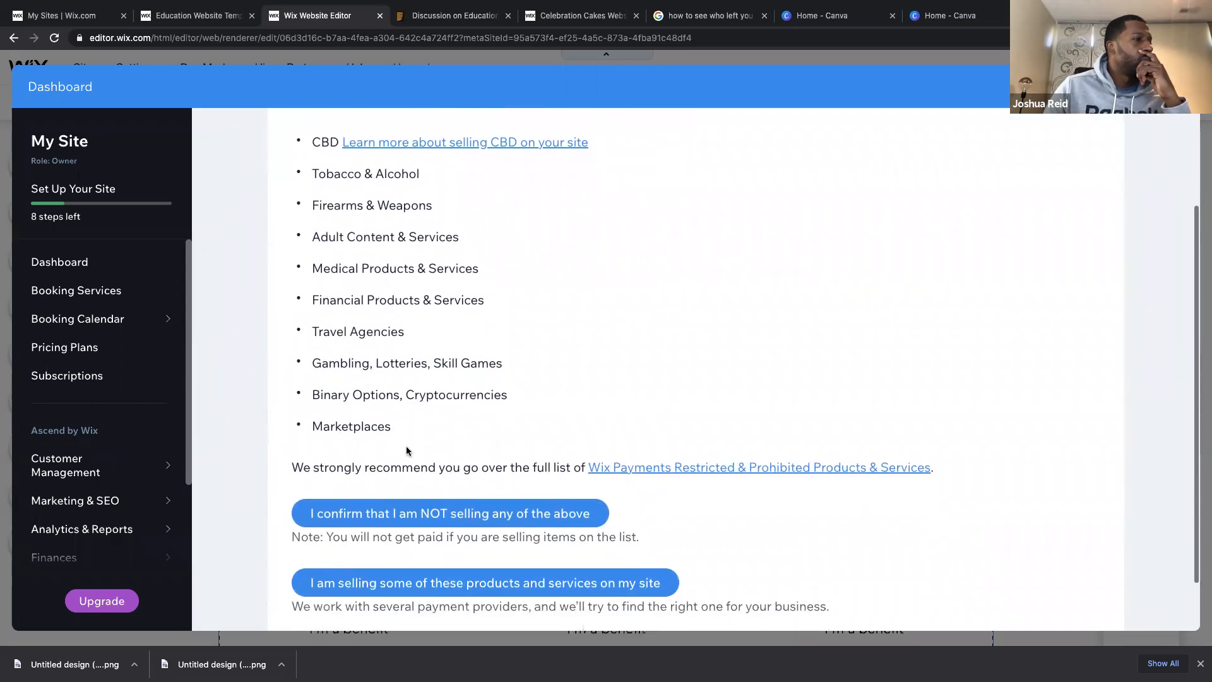
click(440, 515)
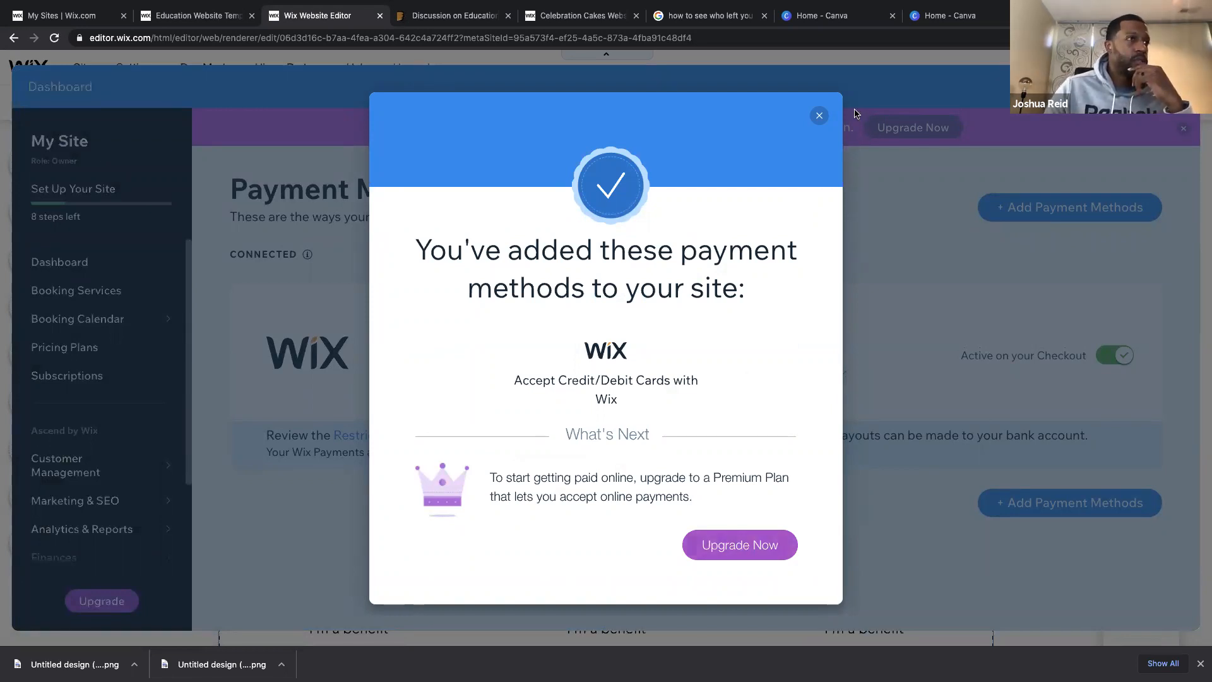
click(819, 116)
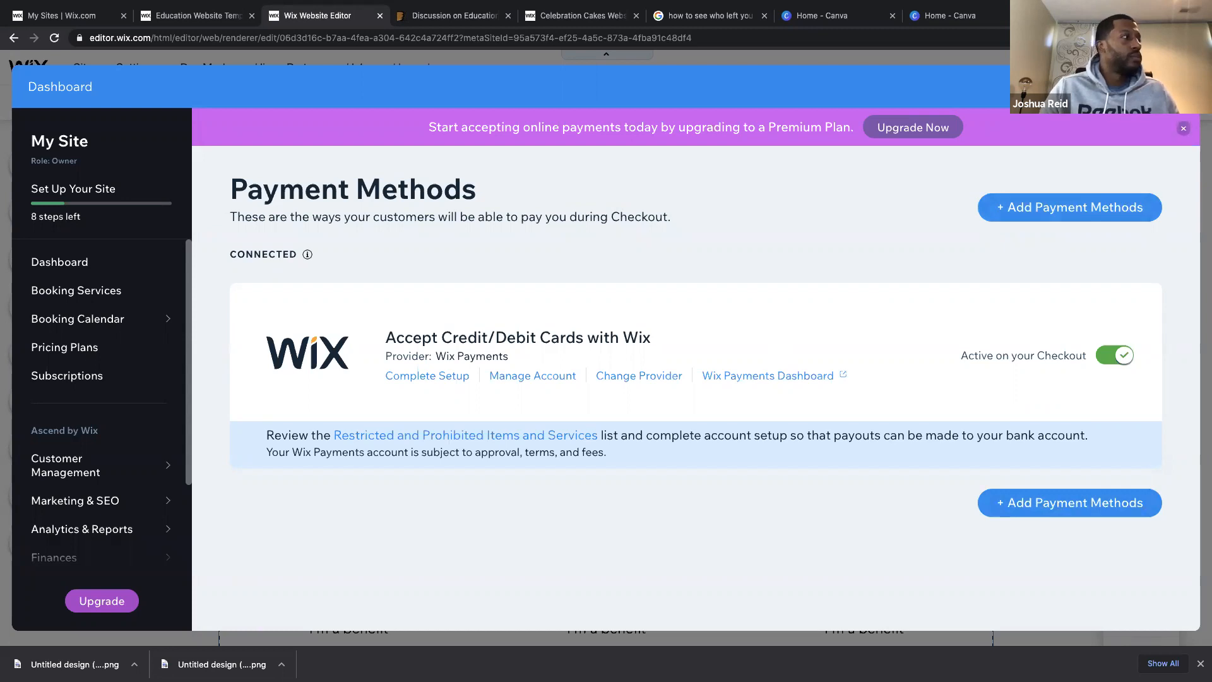
scroll(769, 399, down, 1)
scroll(769, 398, up, 1)
scroll(769, 399, down, 1)
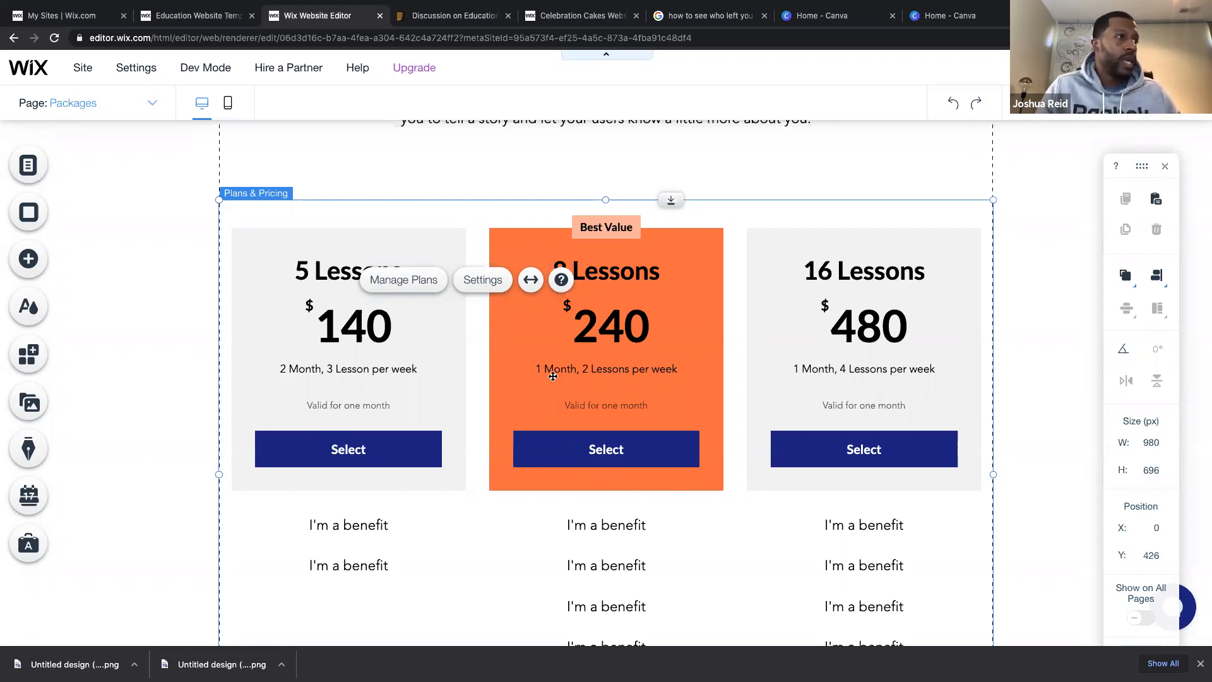
Open plan management from the Packages page's pricing widget and view the blank new-plan form without creating a plan.
click(416, 278)
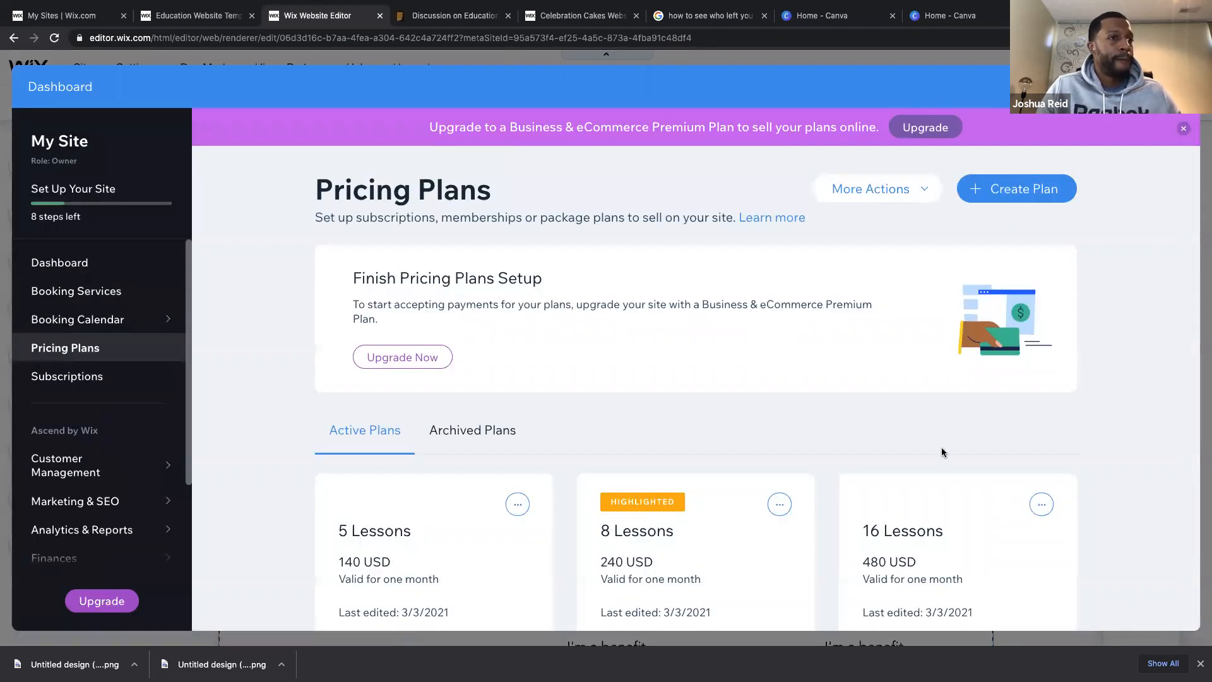
scroll(941, 447, down, 2)
scroll(938, 460, up, 2)
click(1002, 188)
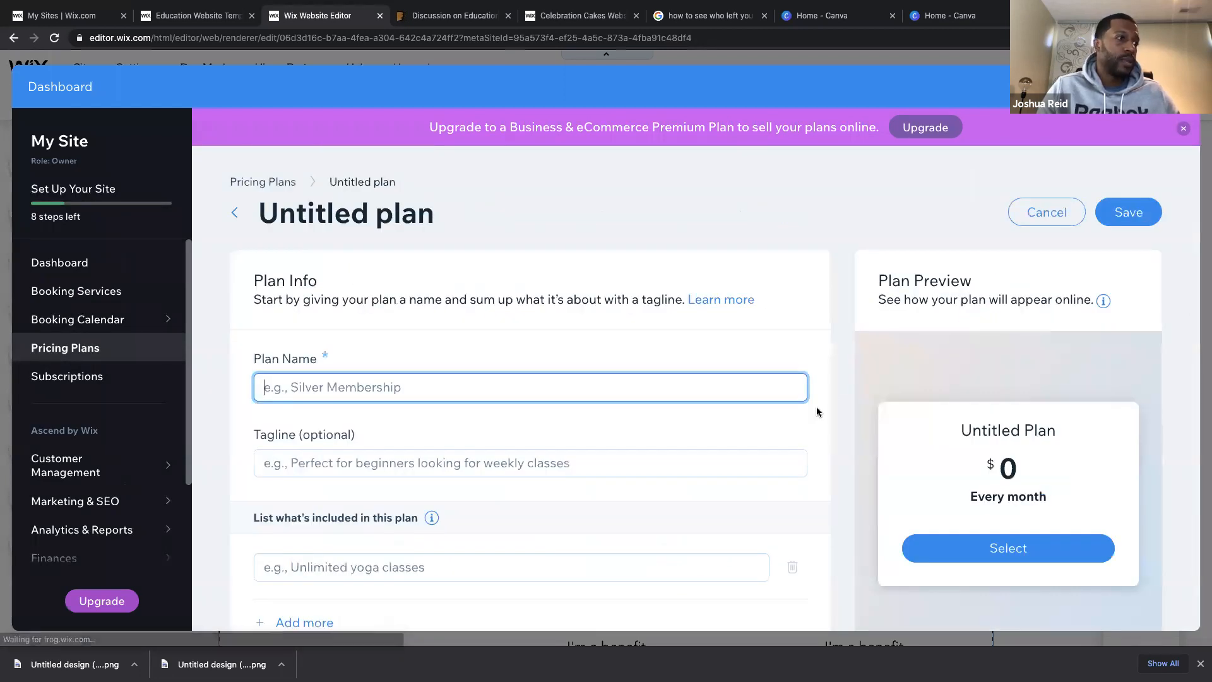
click(1046, 212)
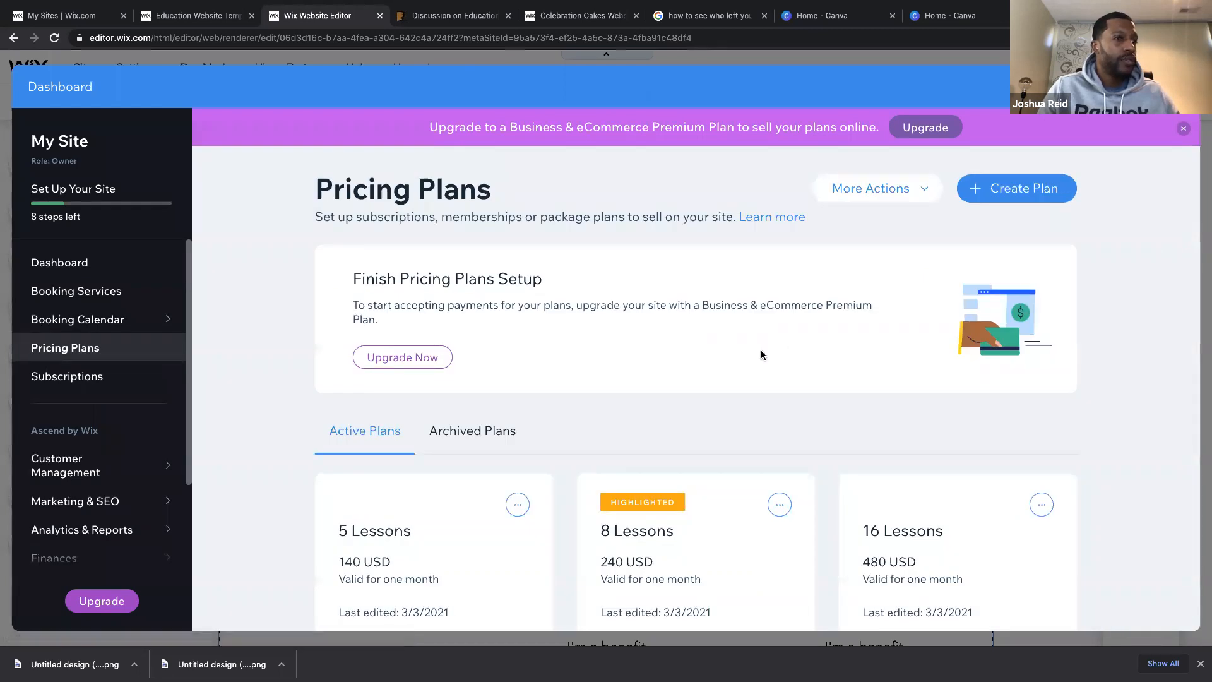
Hide the 16 Lessons plan from the website and return to the Packages page in the editor.
scroll(941, 395, down, 2)
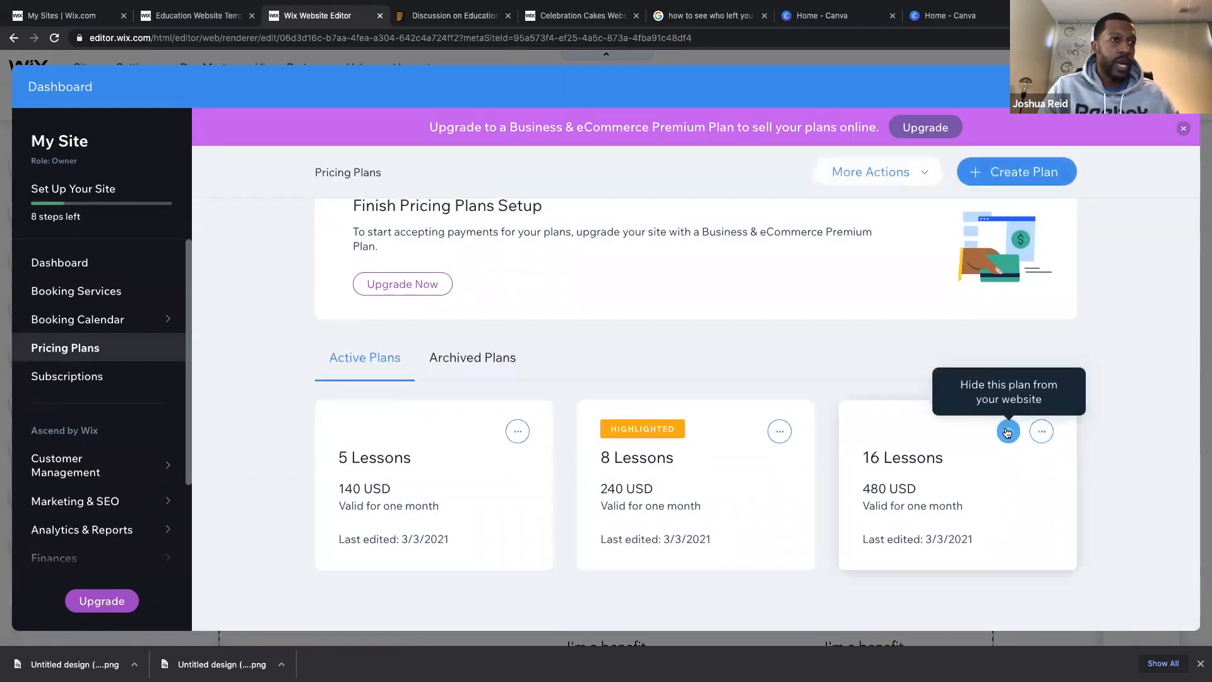
click(1007, 432)
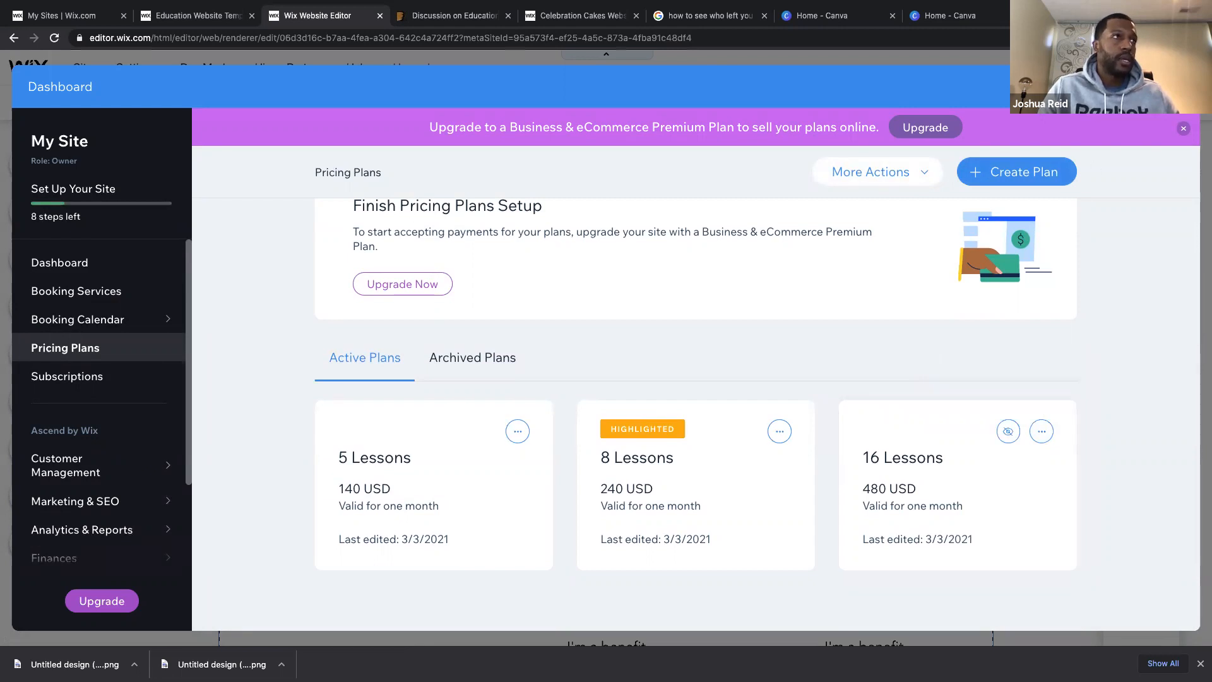
click(1180, 87)
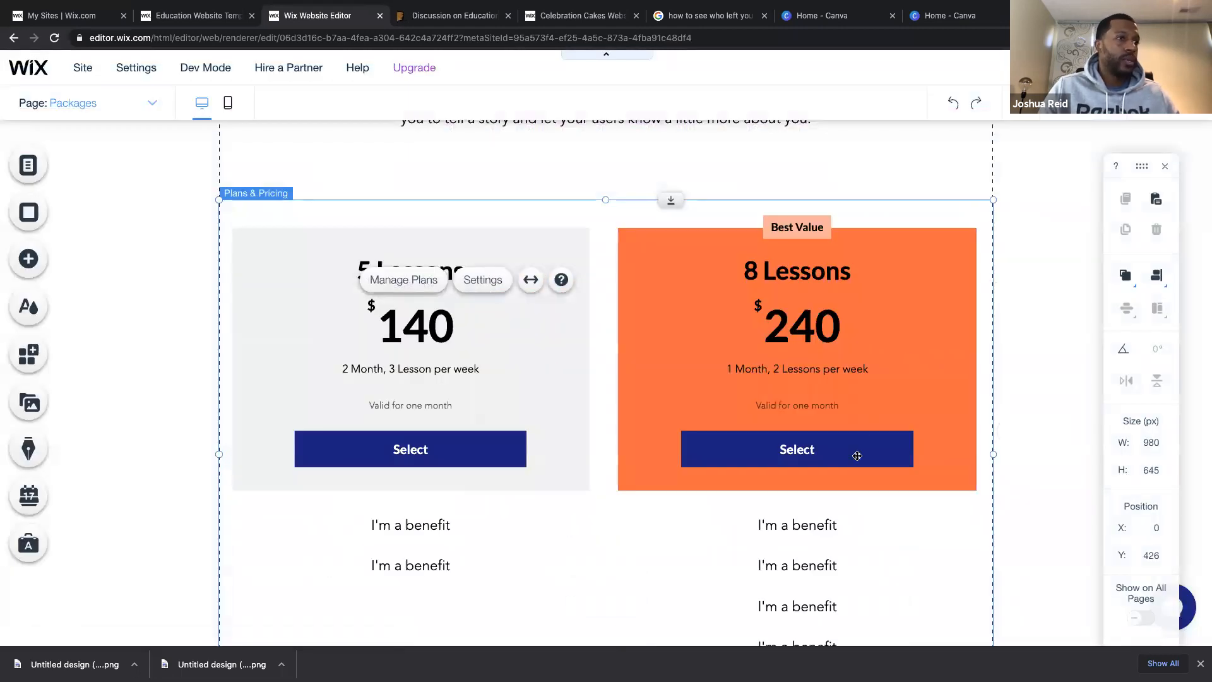
Examine the Packages page from the pricing plans and their benefits down to the contact form and footer, and back up to the header.
scroll(857, 455, down, 1)
scroll(857, 456, down, 3)
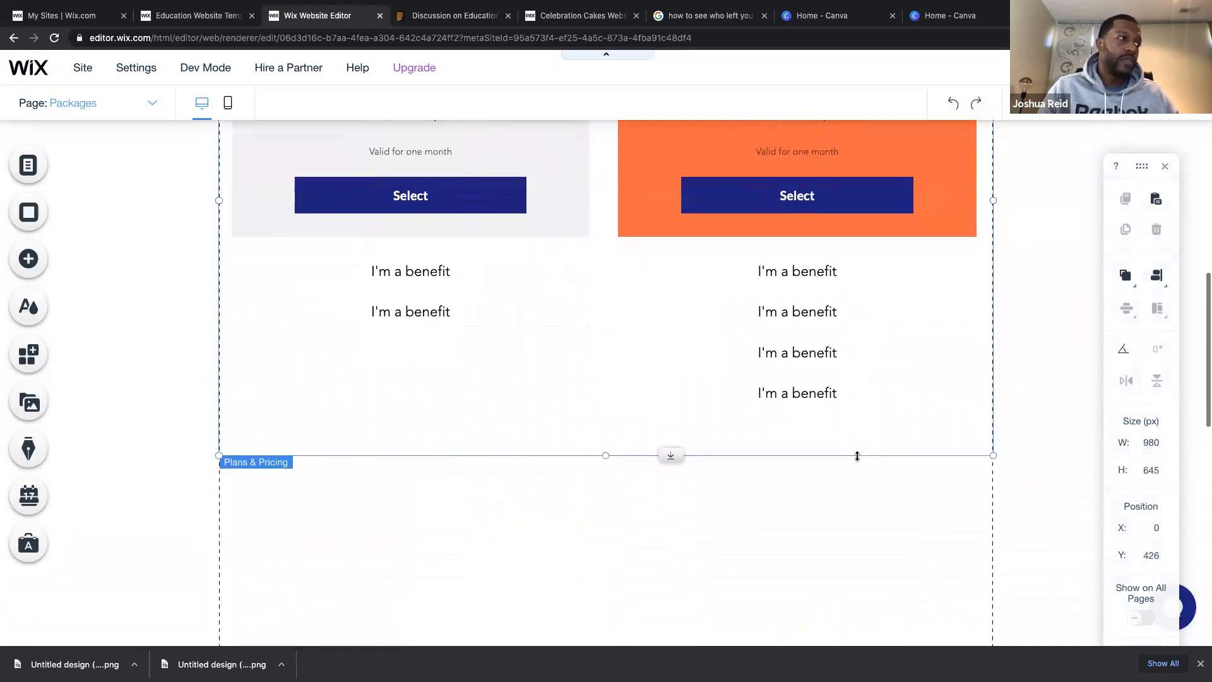
scroll(857, 456, down, 3)
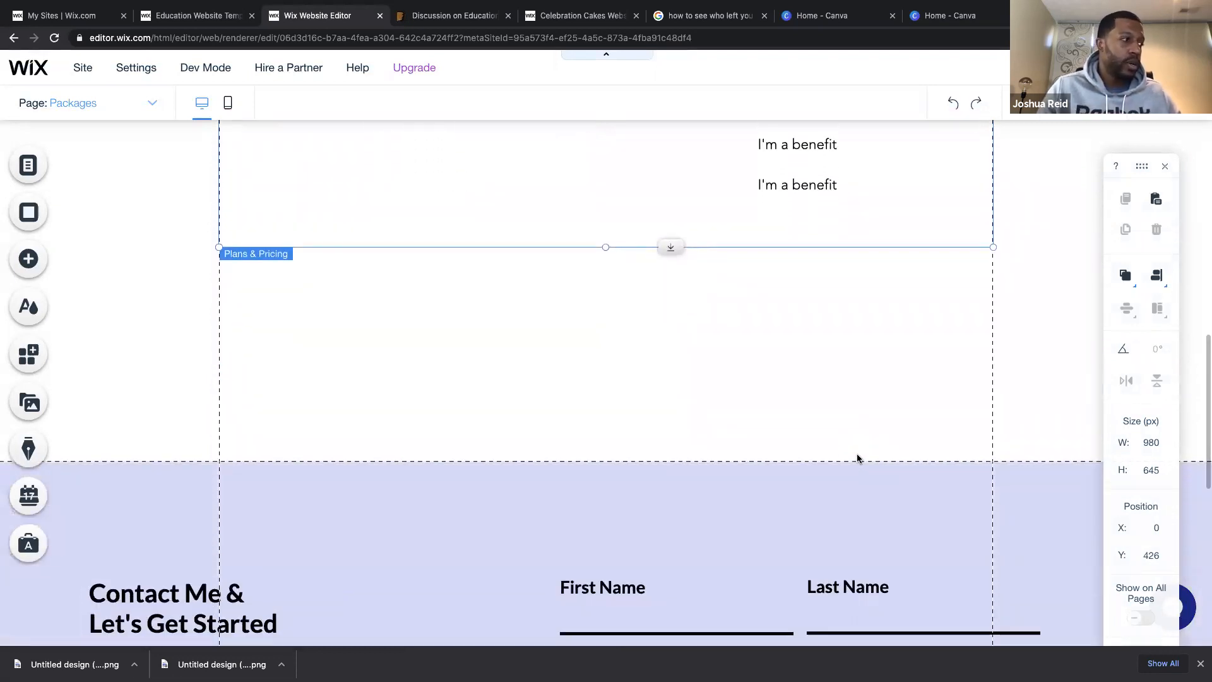
scroll(857, 455, down, 5)
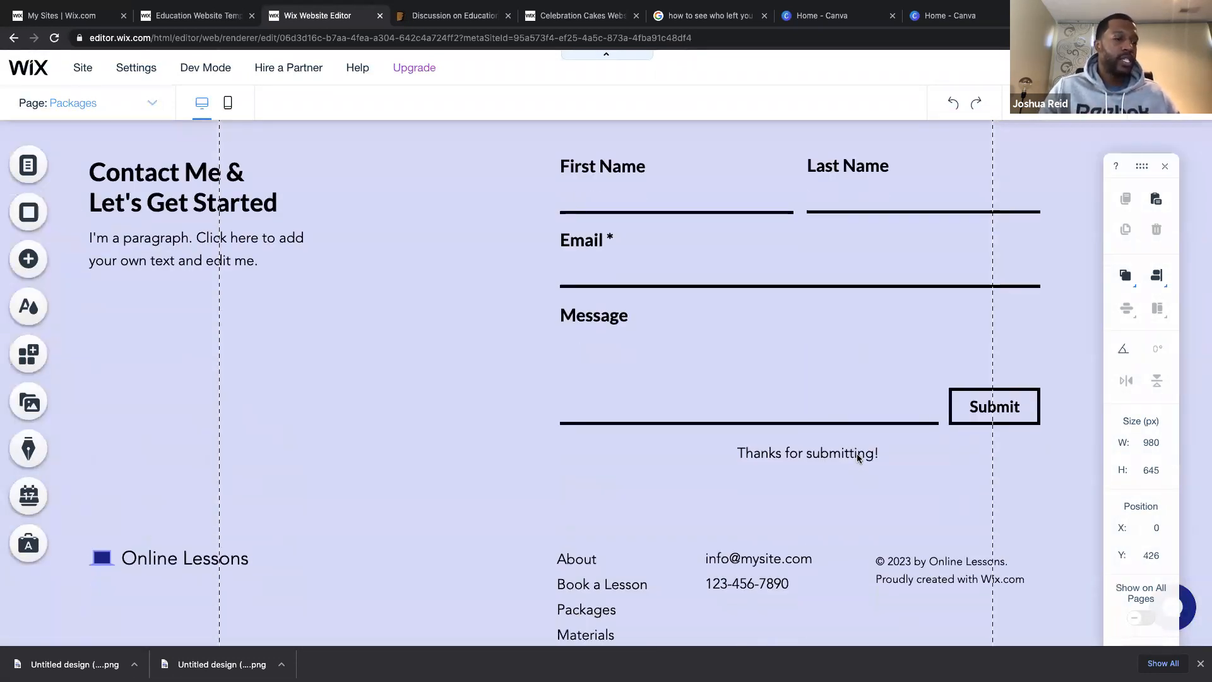
scroll(857, 456, up, 5)
scroll(857, 458, up, 5)
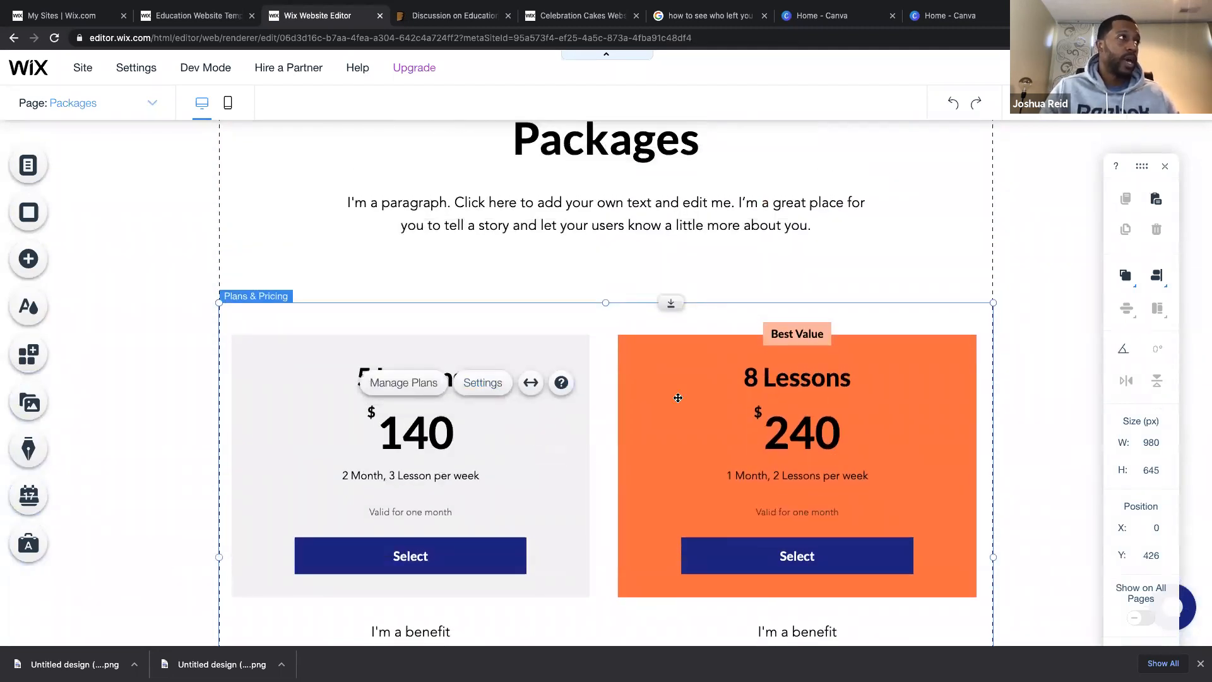
scroll(678, 398, down, 1)
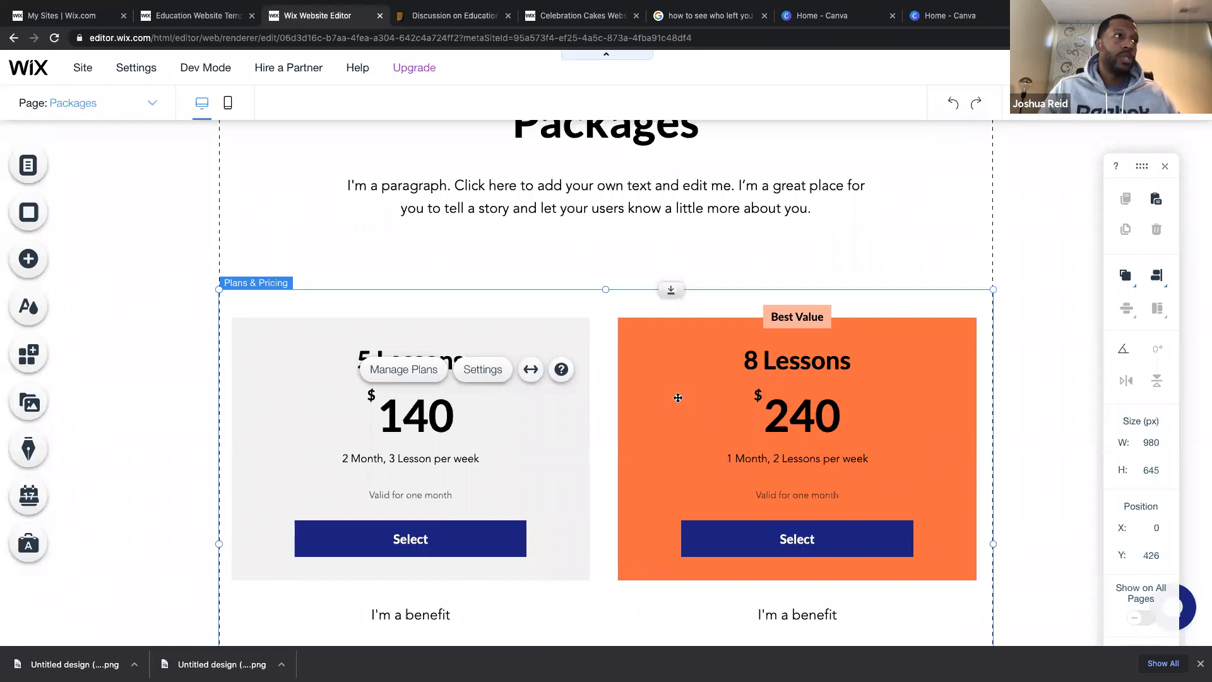
scroll(678, 398, up, 3)
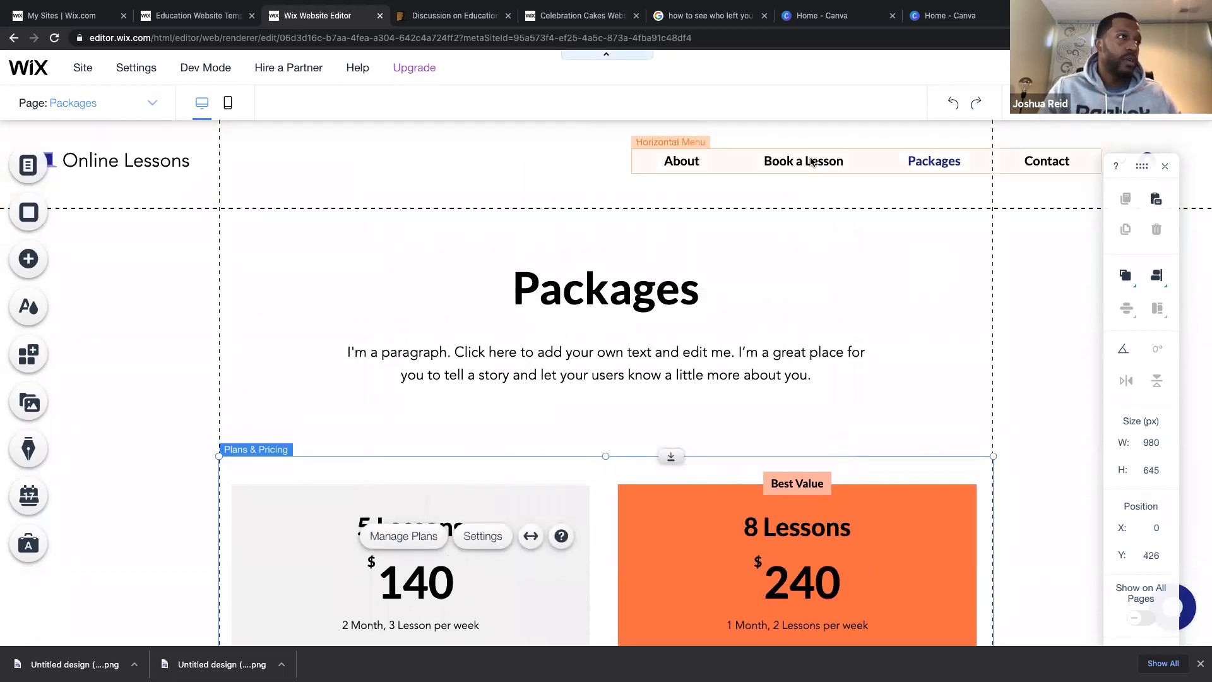
Switch the editor to the Book a Lesson page and close the site menu to show its lesson services.
click(28, 165)
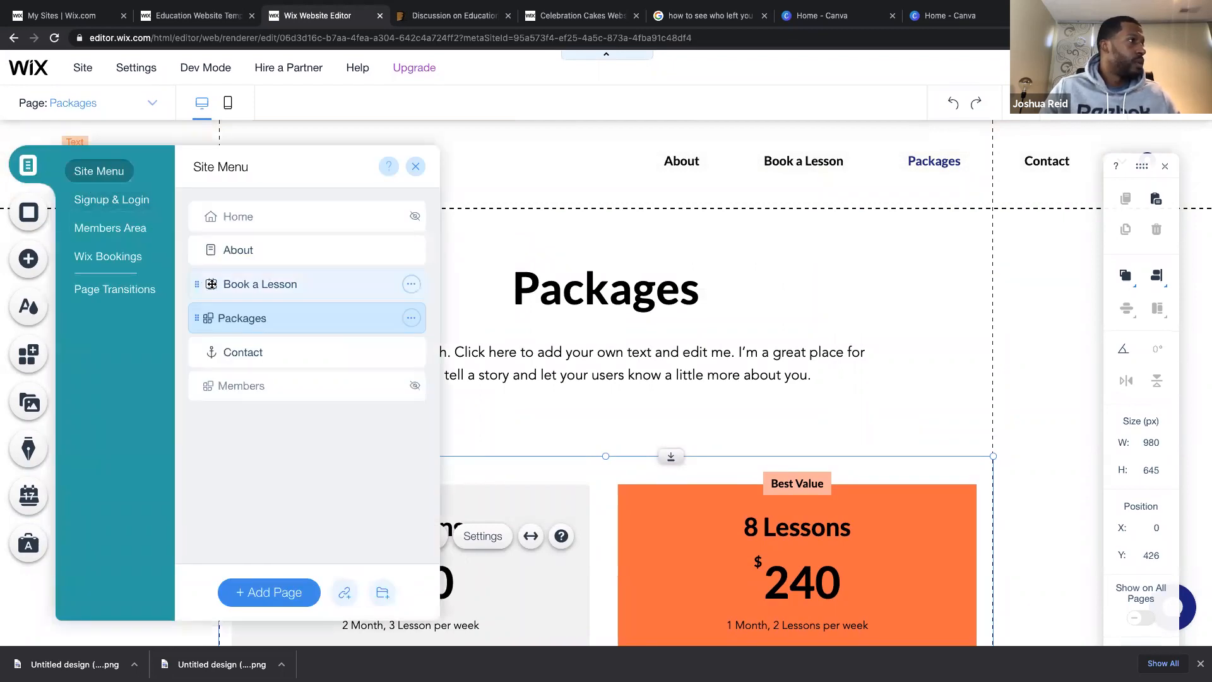
click(311, 292)
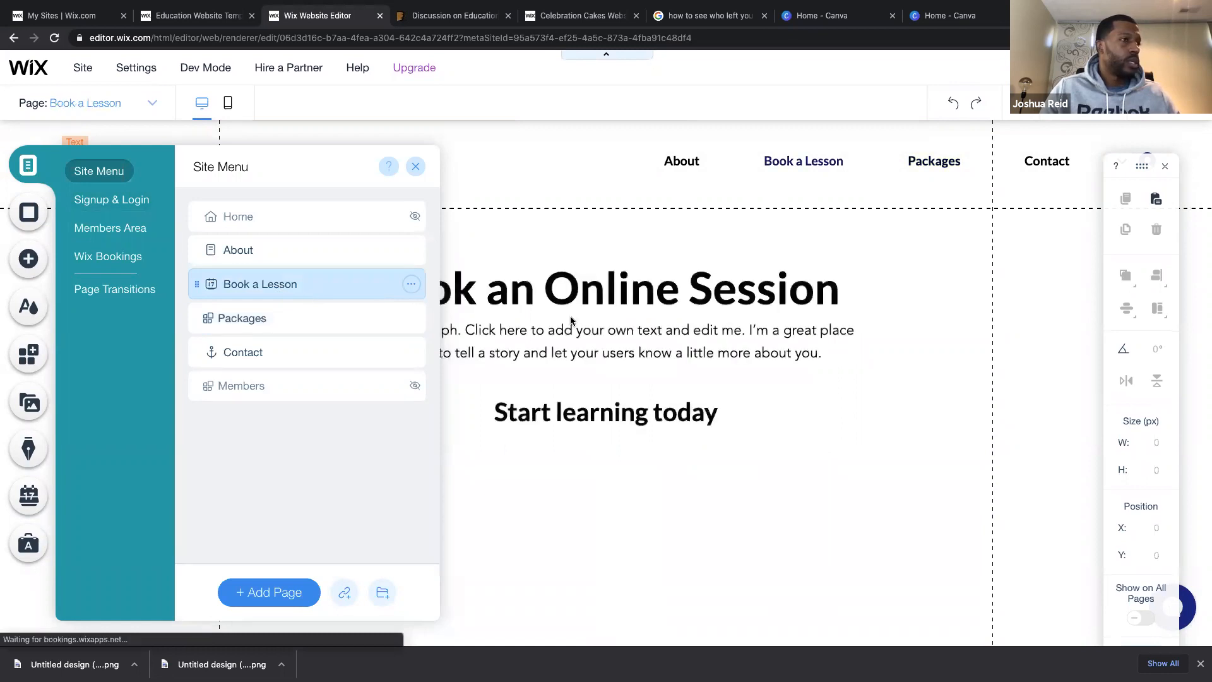
click(982, 271)
scroll(850, 350, down, 2)
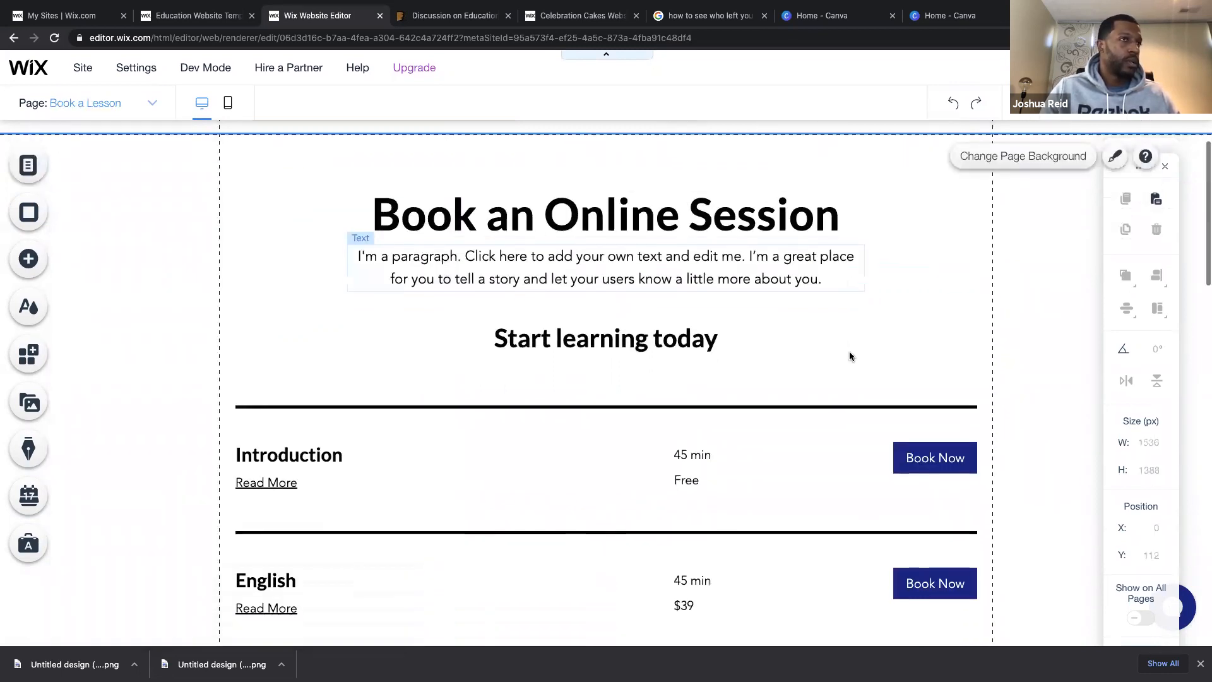
Open service management for the Book Online widget listing the Introduction and English lessons.
click(683, 476)
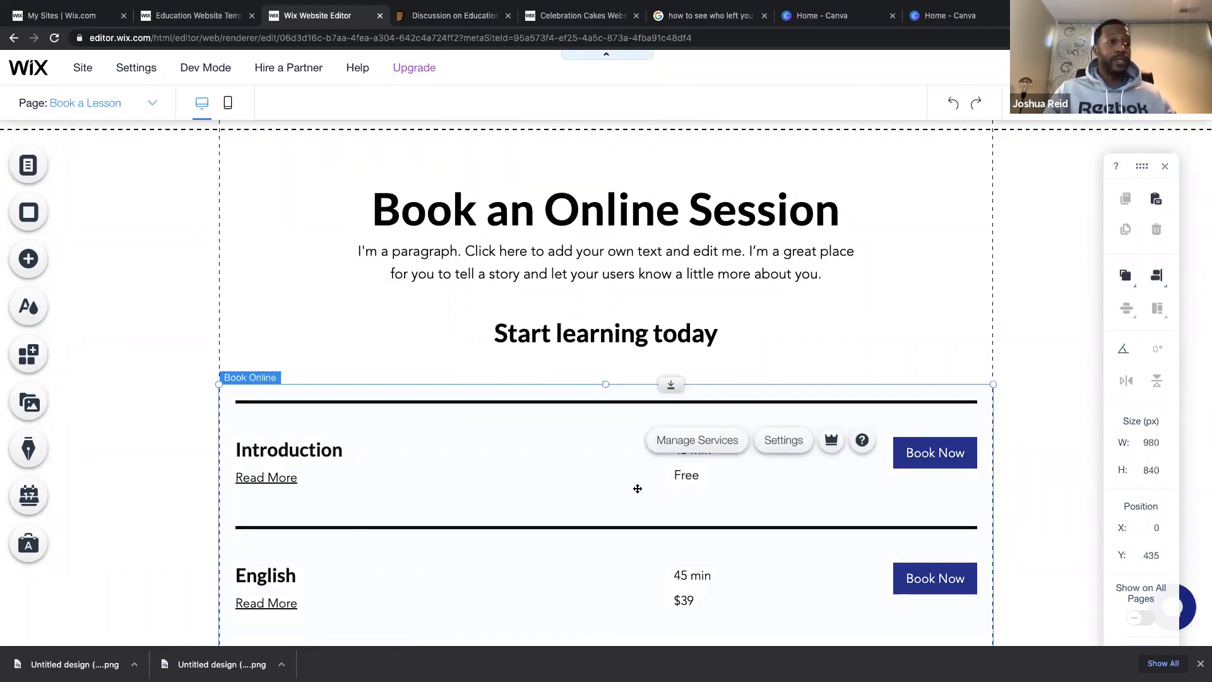
scroll(636, 489, down, 1)
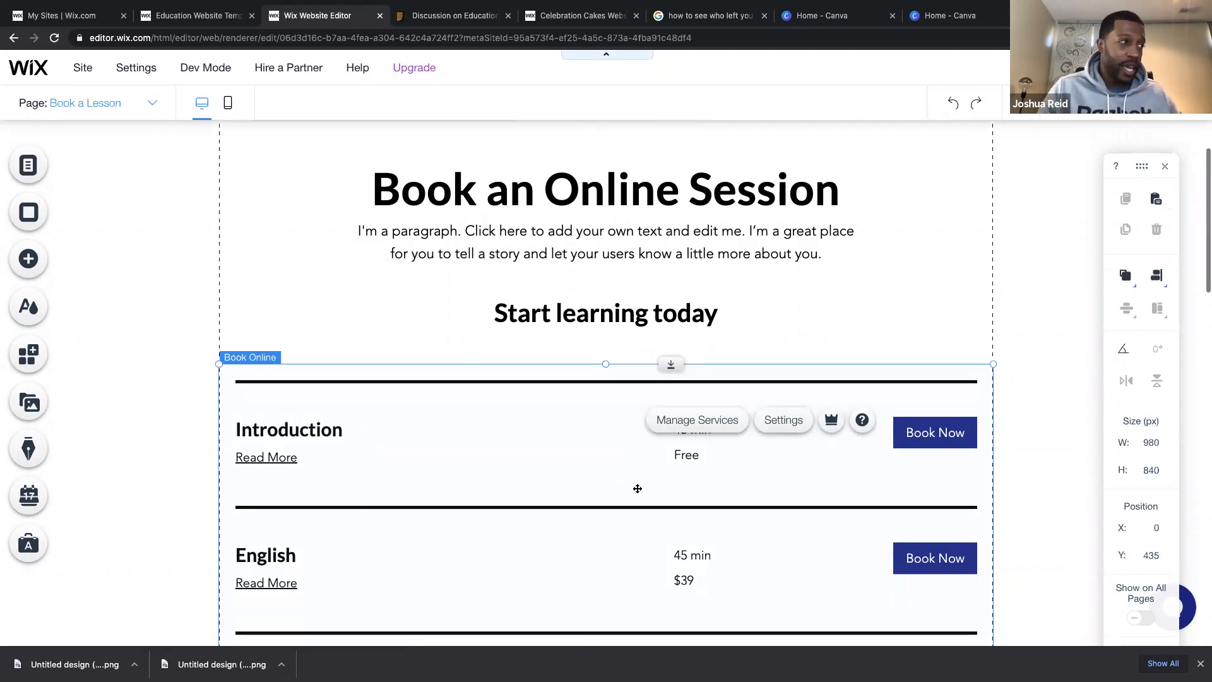
click(690, 422)
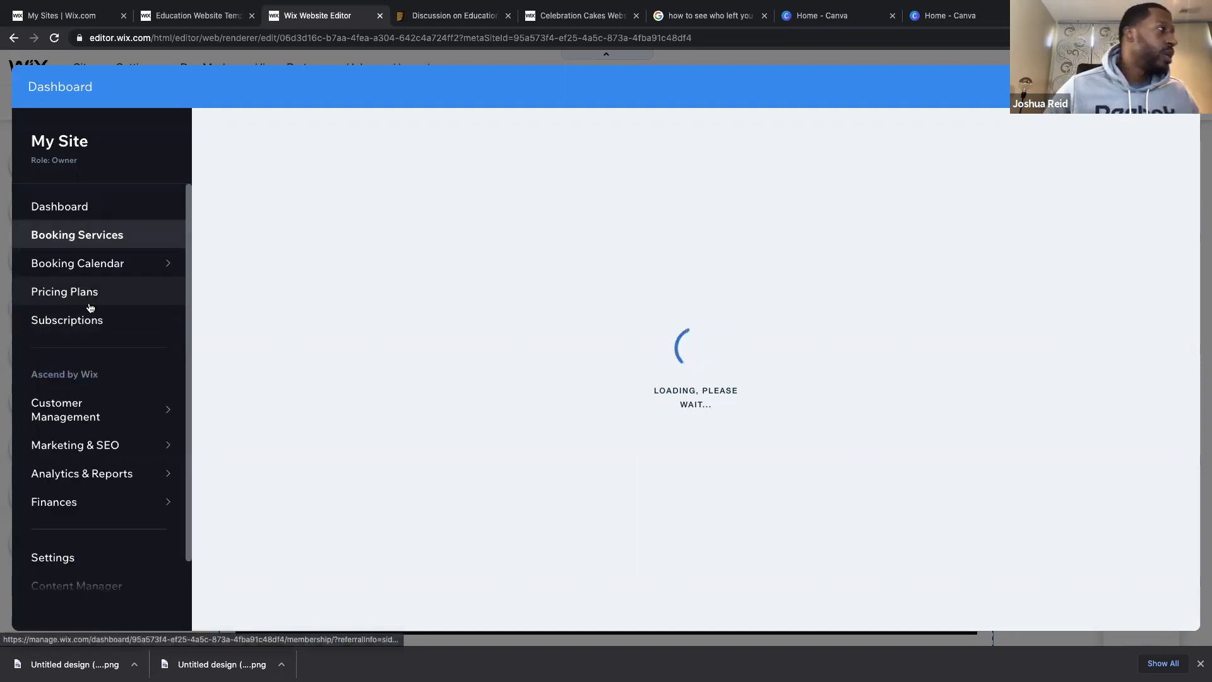
Close the dashboard overlay and reopen service management from the Book Online widget.
mouse_move(141, 268)
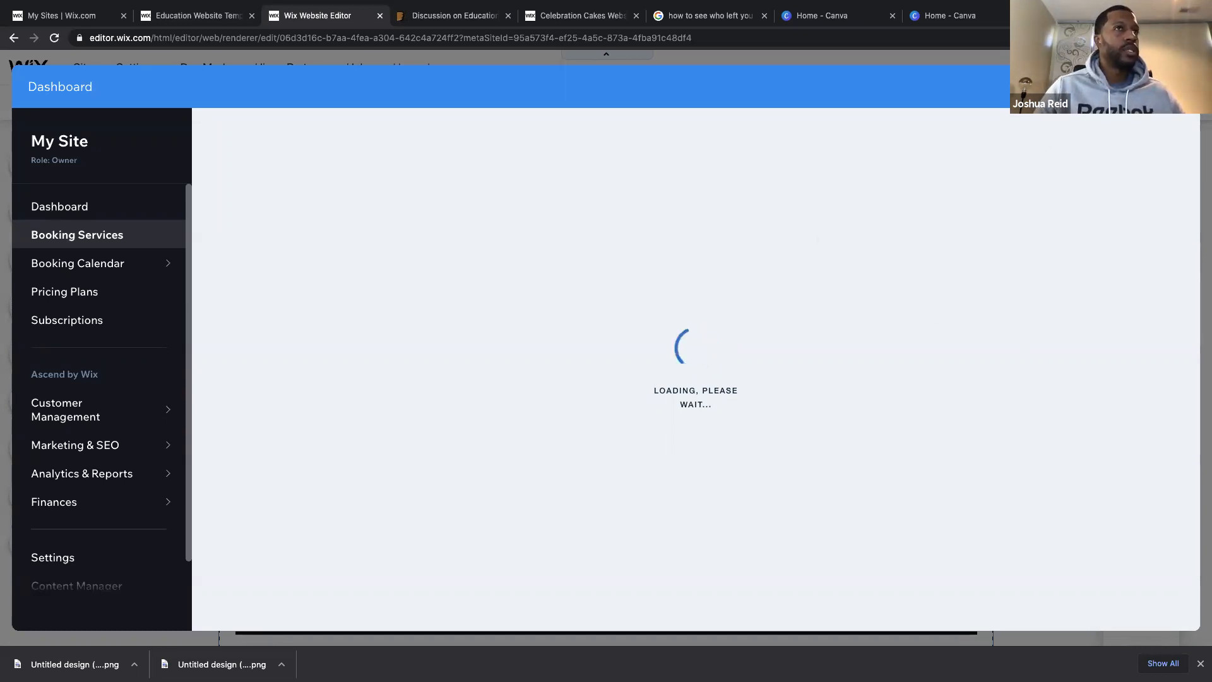
click(1180, 86)
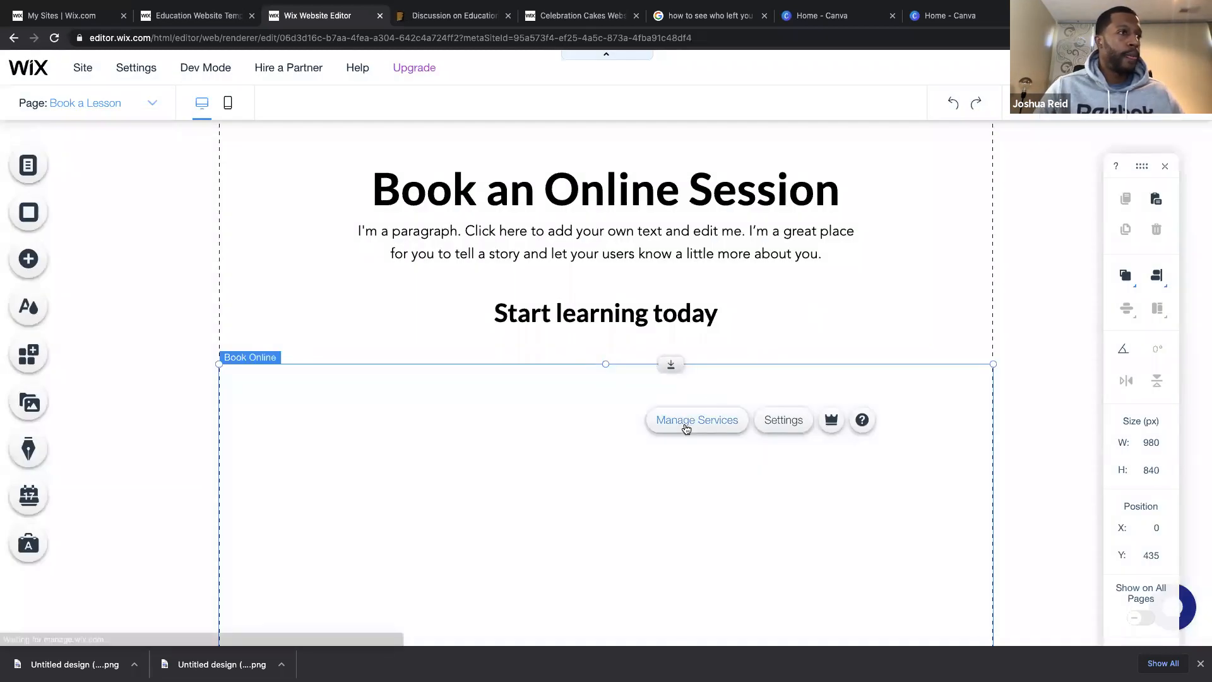
click(694, 421)
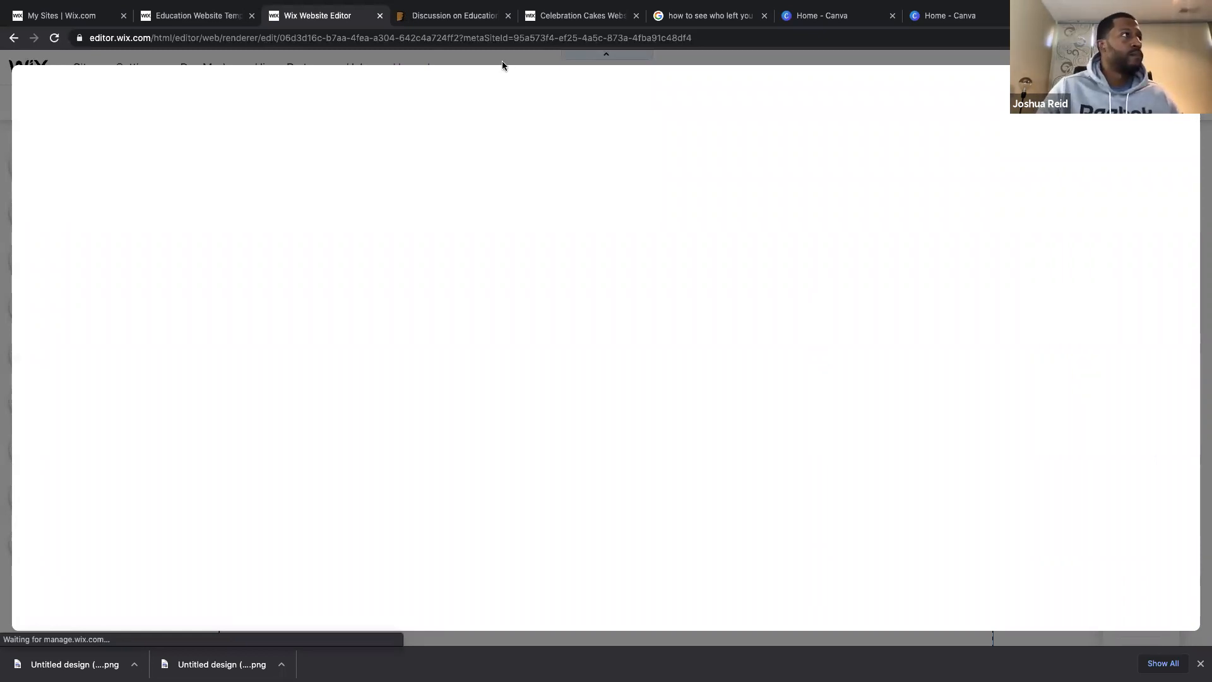
click(215, 15)
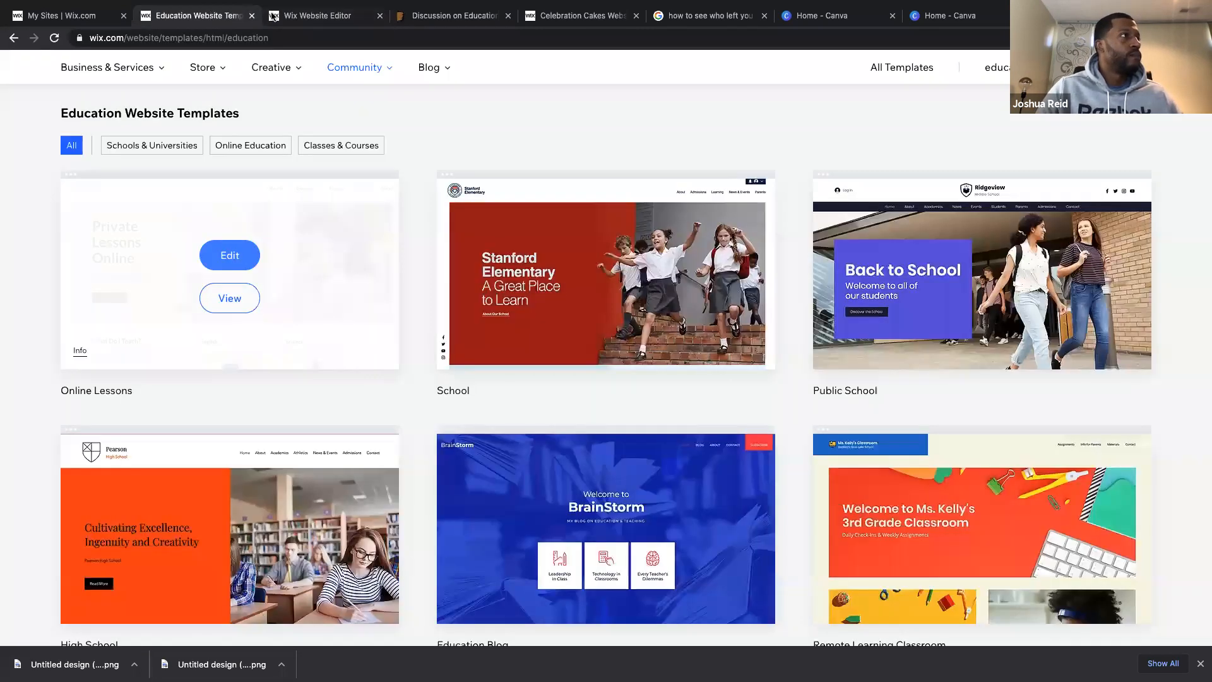
click(309, 18)
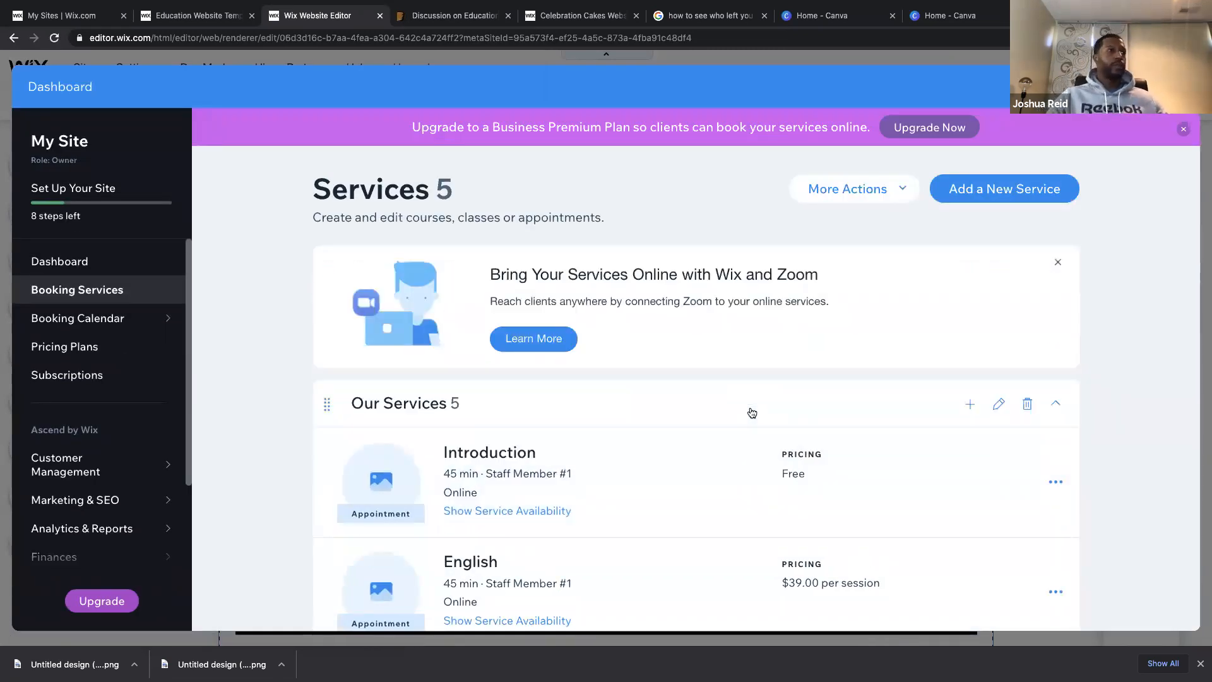
Open the Introduction service in the Our Services list for editing.
scroll(751, 412, down, 3)
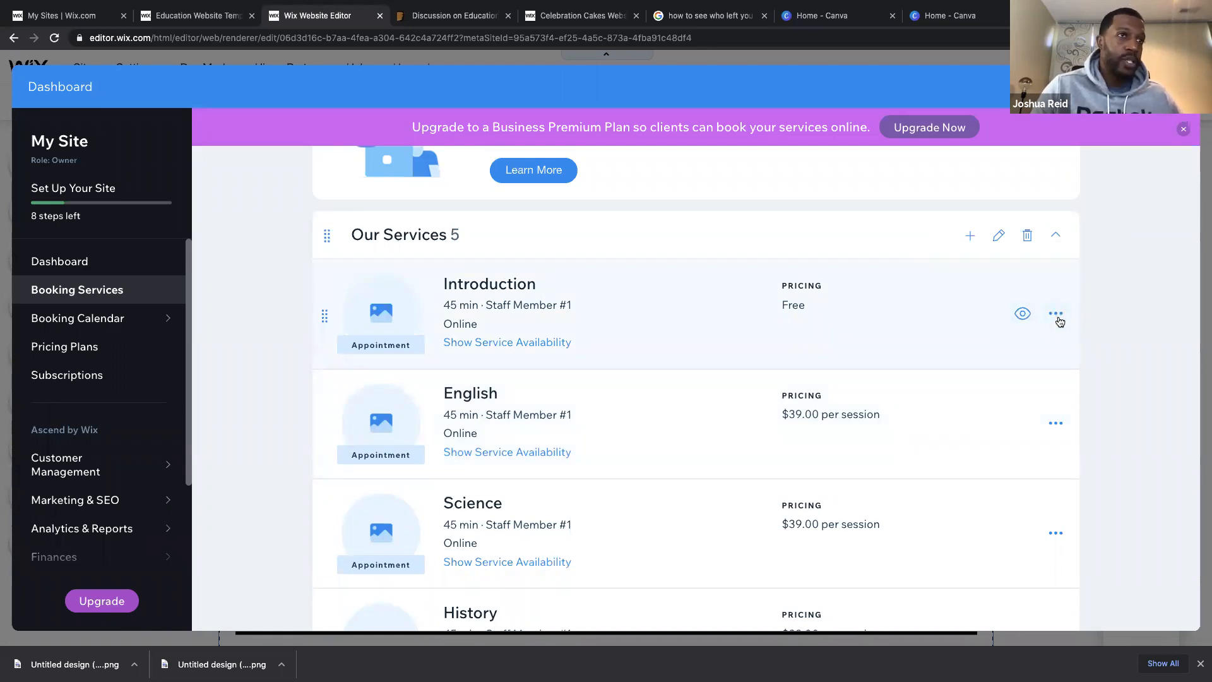
click(1057, 317)
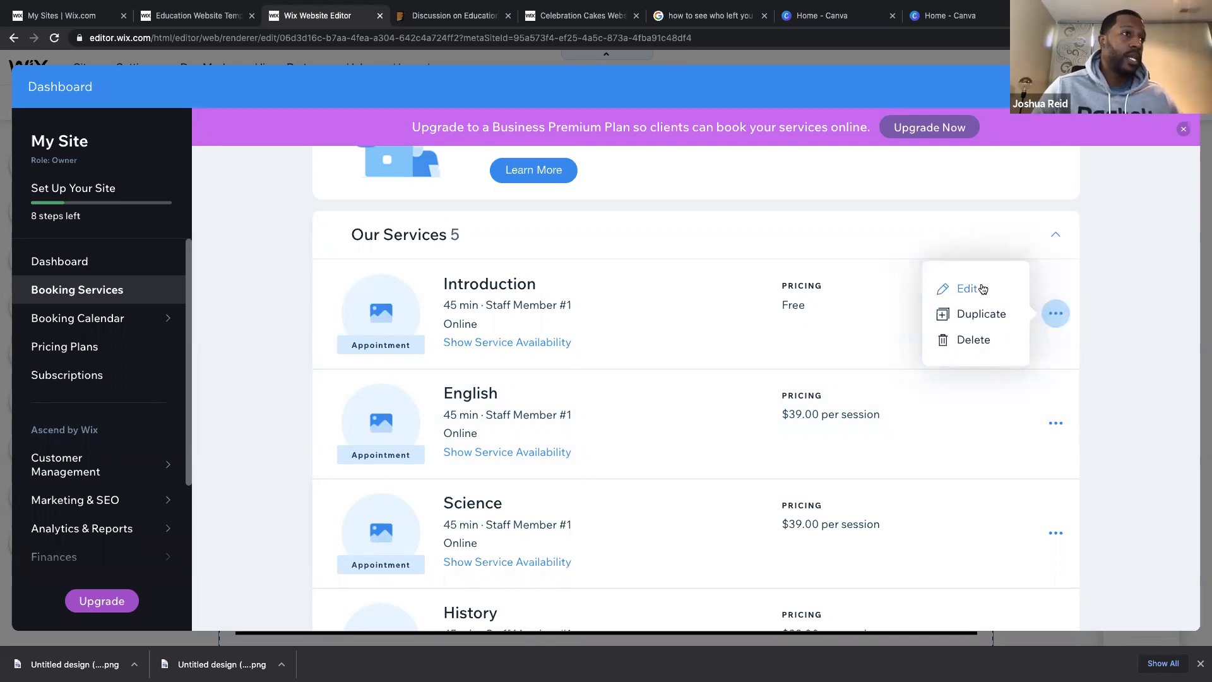
click(982, 289)
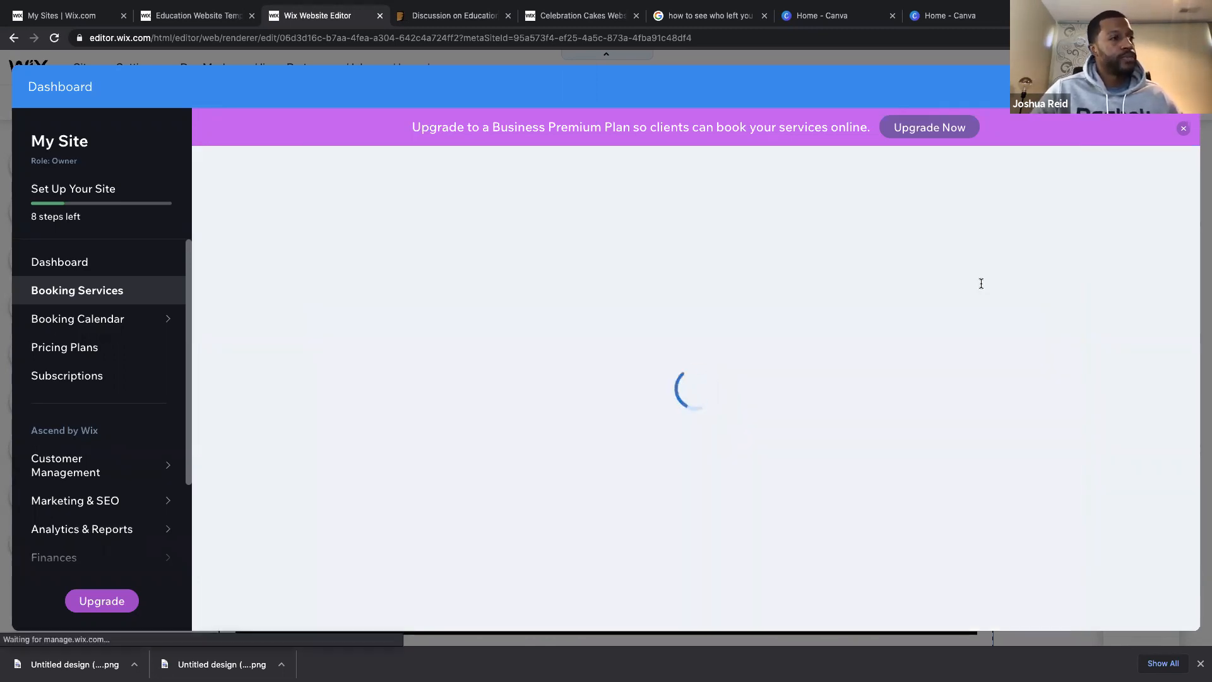
Examine the Introduction service's general info, description, cover image, gallery and service type options.
scroll(853, 347, down, 1)
scroll(853, 347, down, 2)
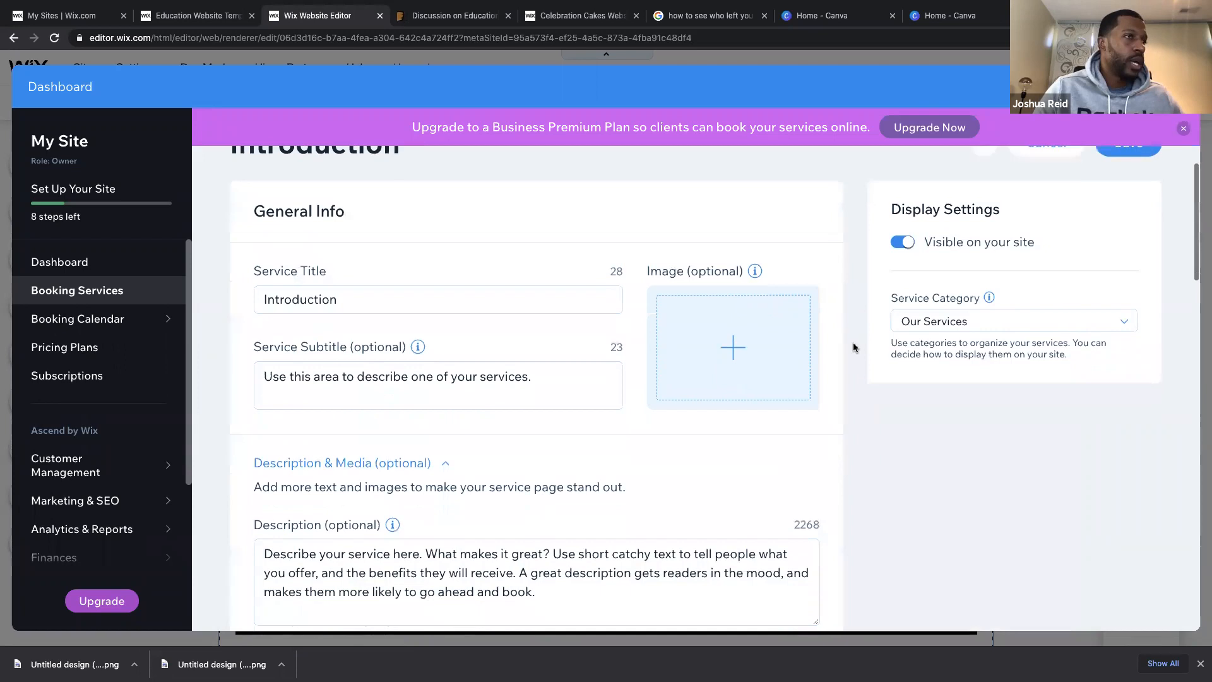
scroll(853, 347, up, 2)
scroll(853, 347, down, 2)
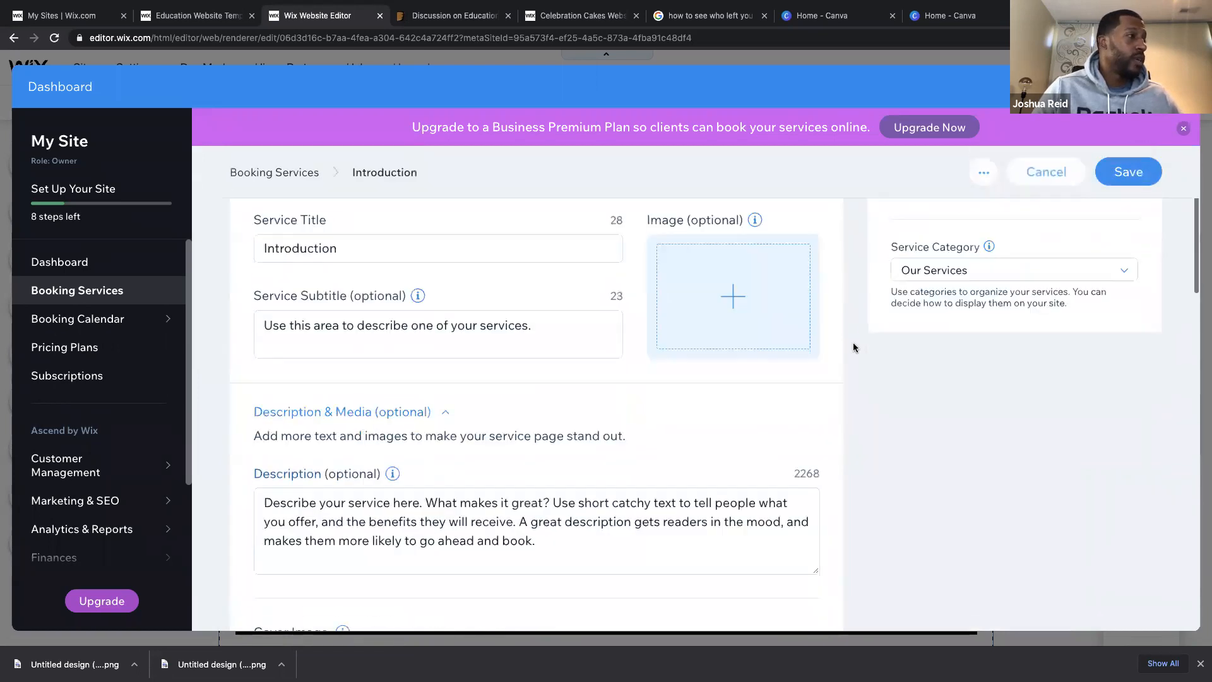
scroll(854, 347, down, 2)
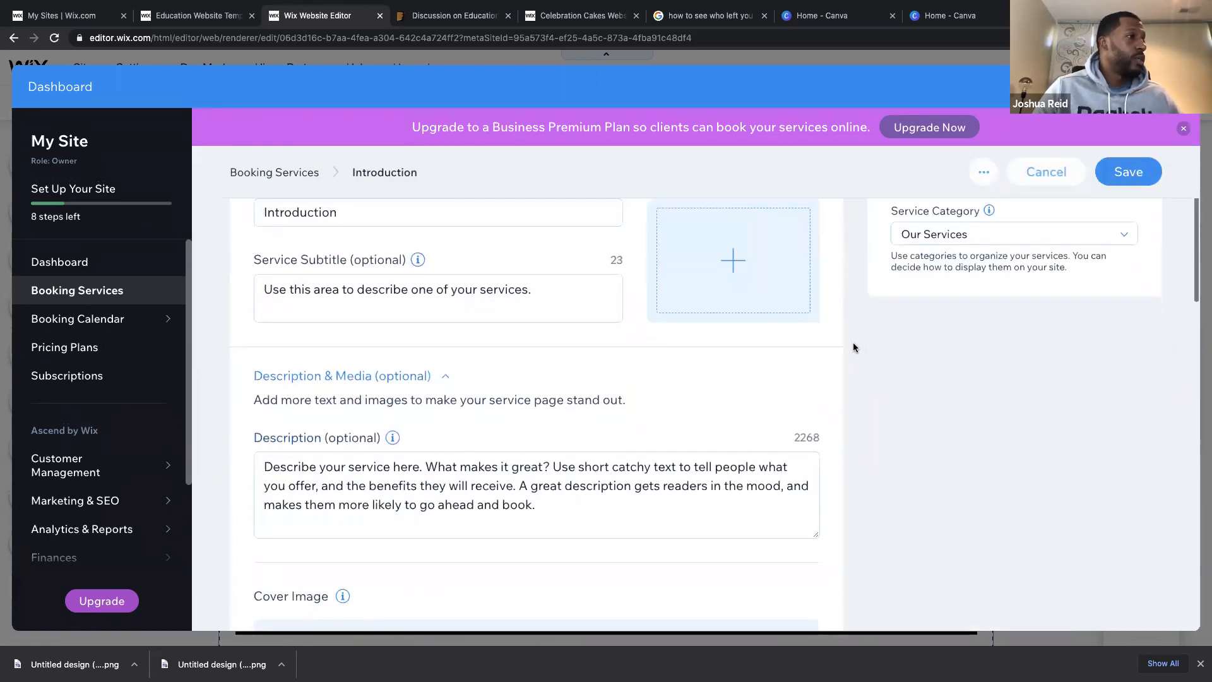
scroll(854, 344, down, 4)
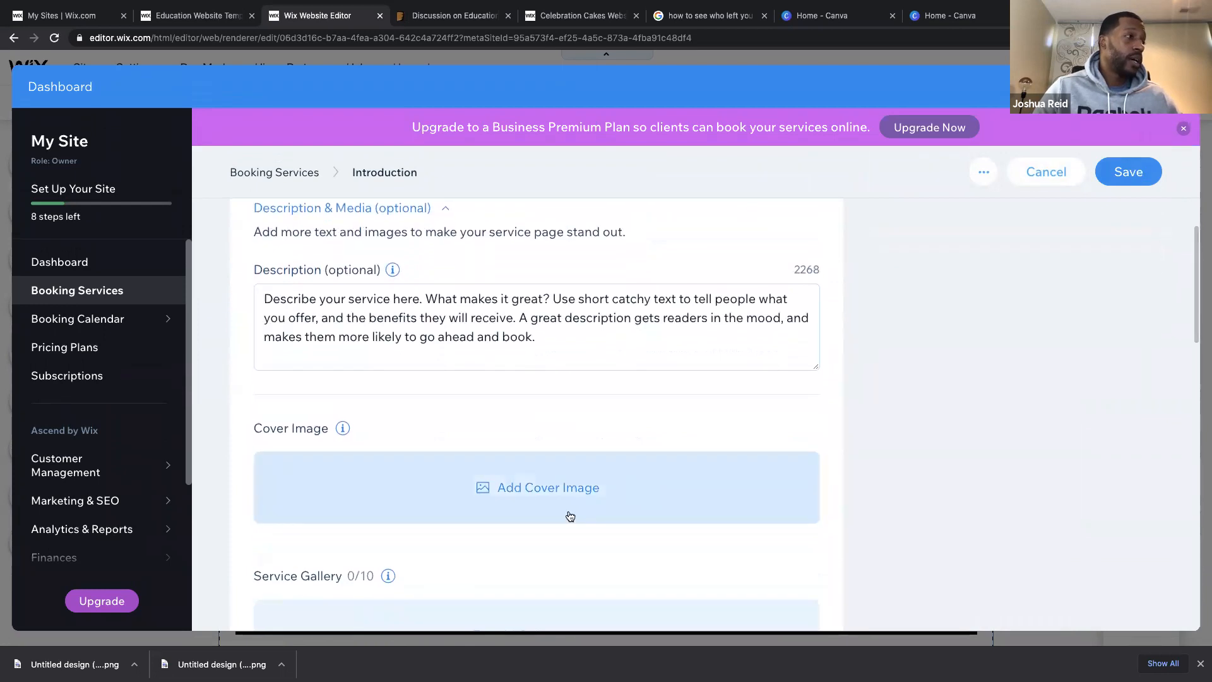
scroll(570, 516, down, 5)
scroll(536, 455, down, 3)
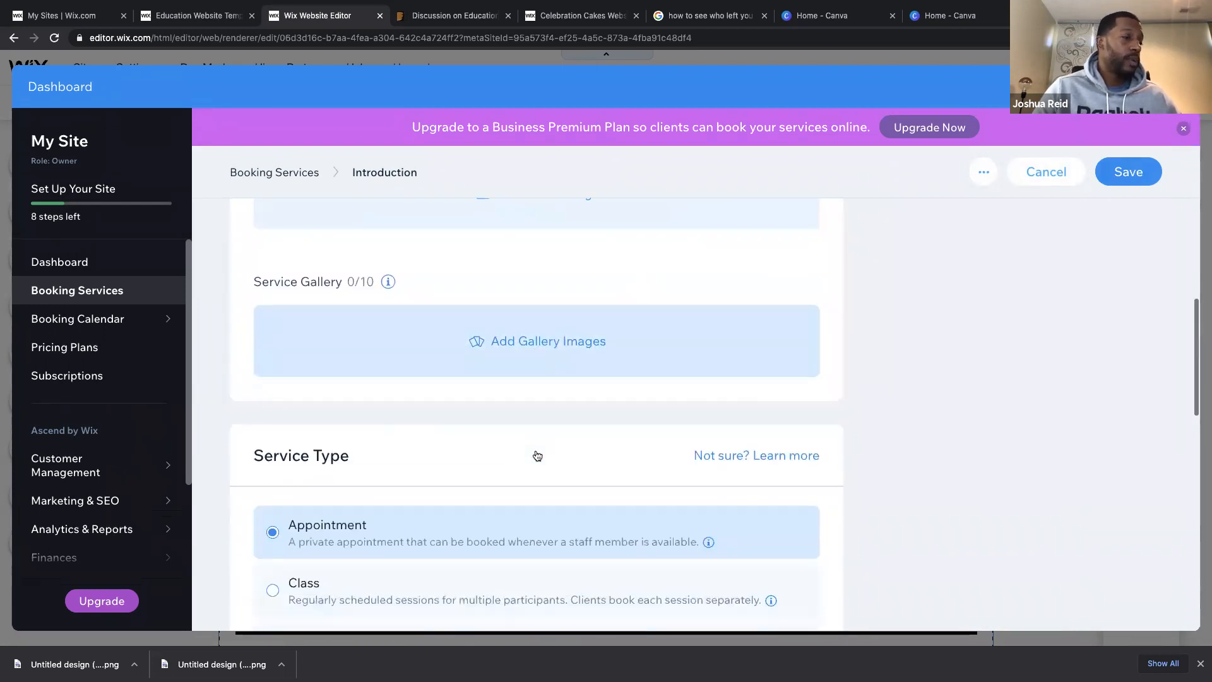
scroll(535, 453, down, 2)
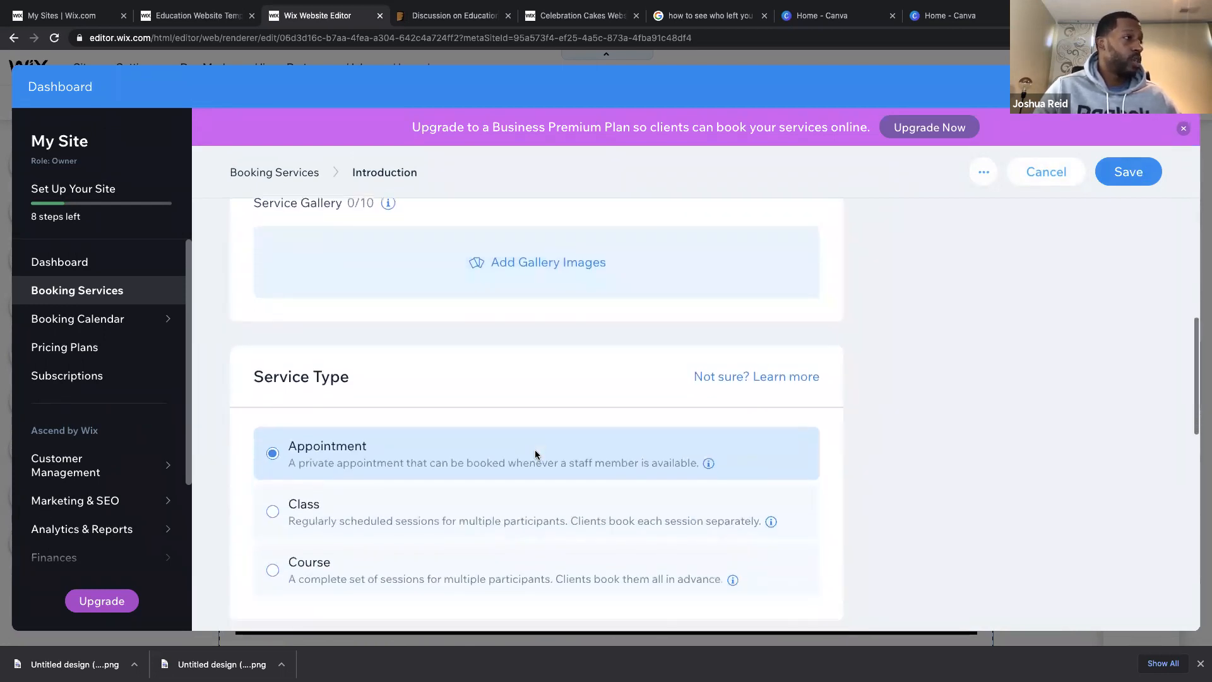
scroll(535, 454, down, 1)
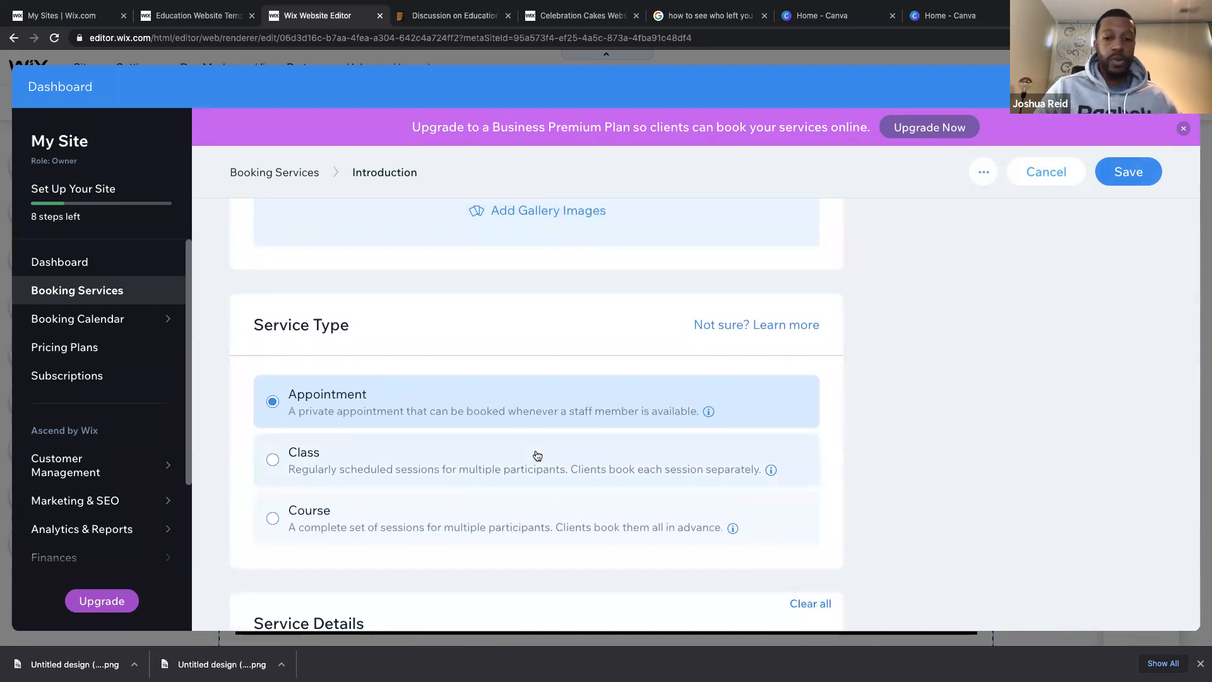
scroll(537, 455, down, 1)
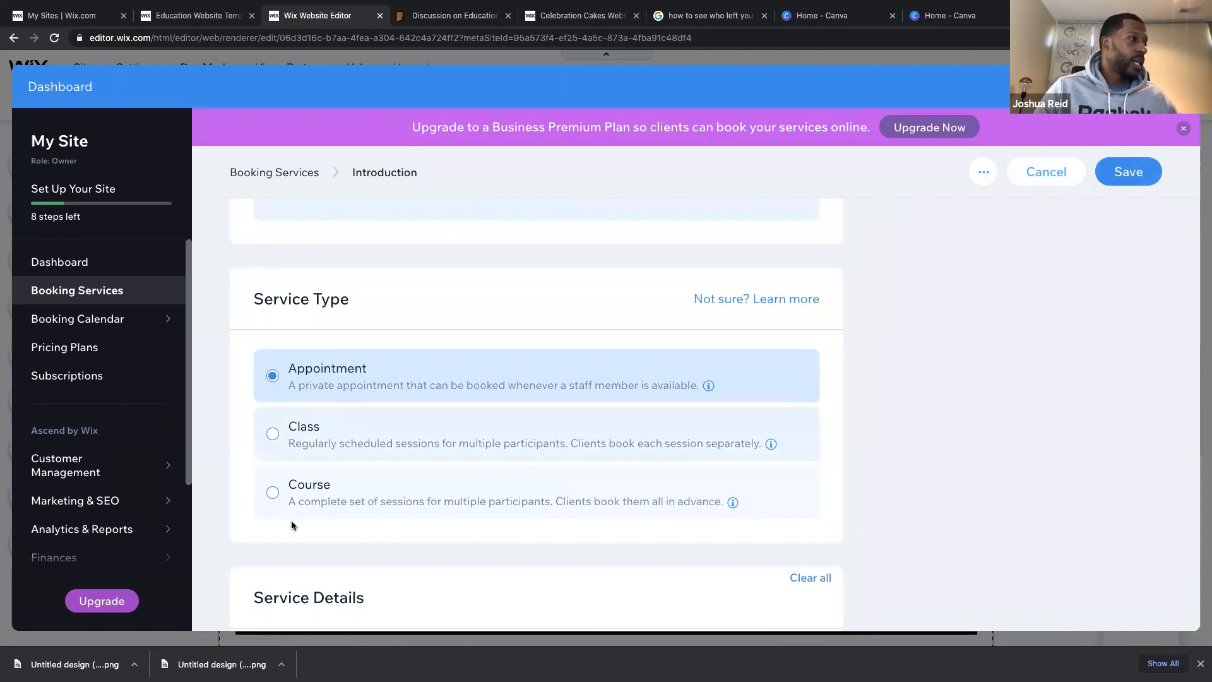
Examine the session duration, staff, price and location settings, and view the video conferencing connection options.
scroll(394, 503, down, 7)
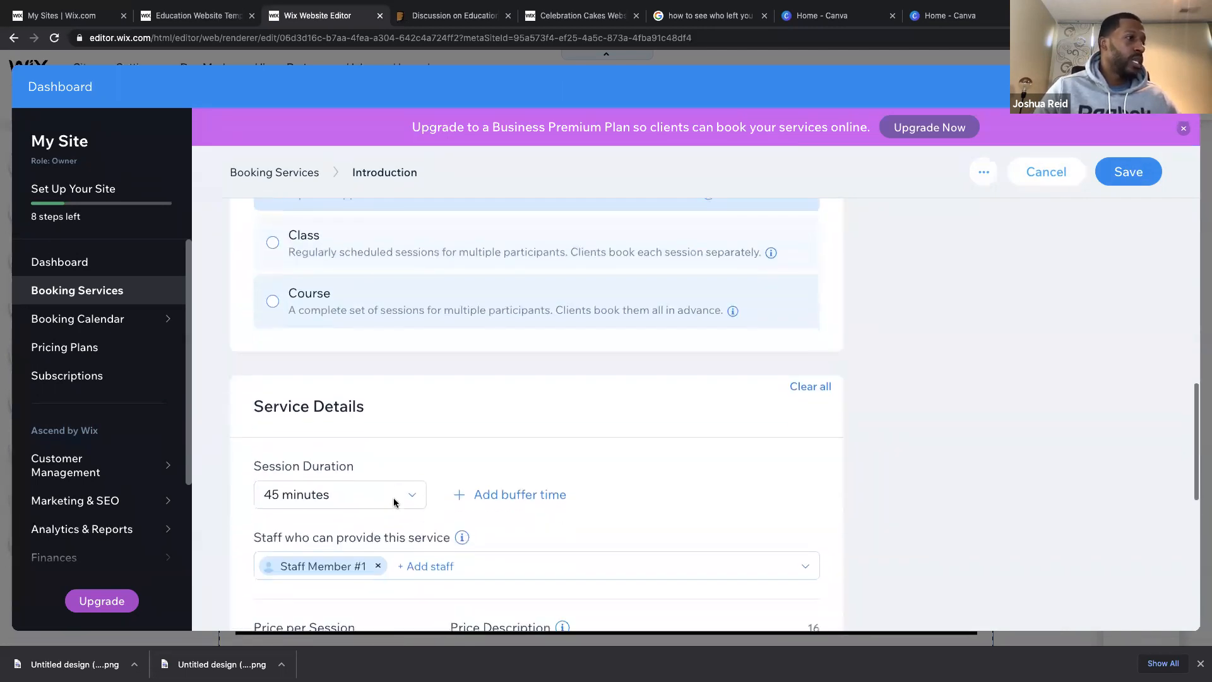
scroll(394, 503, down, 2)
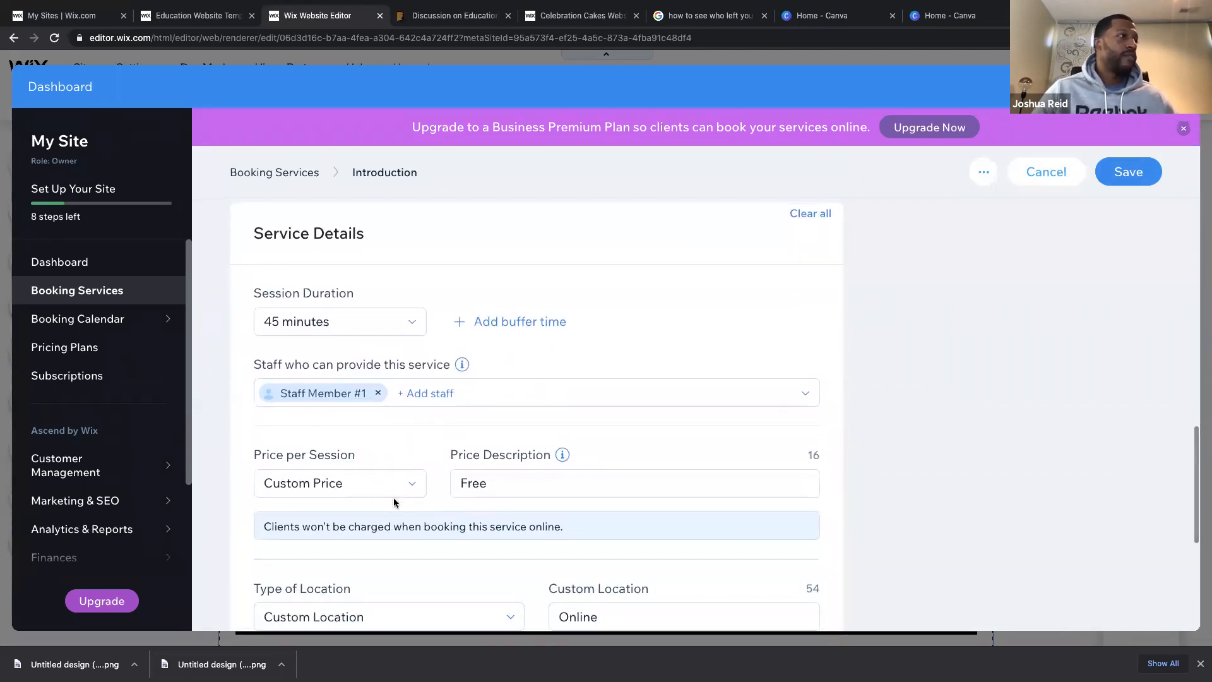
scroll(394, 503, down, 4)
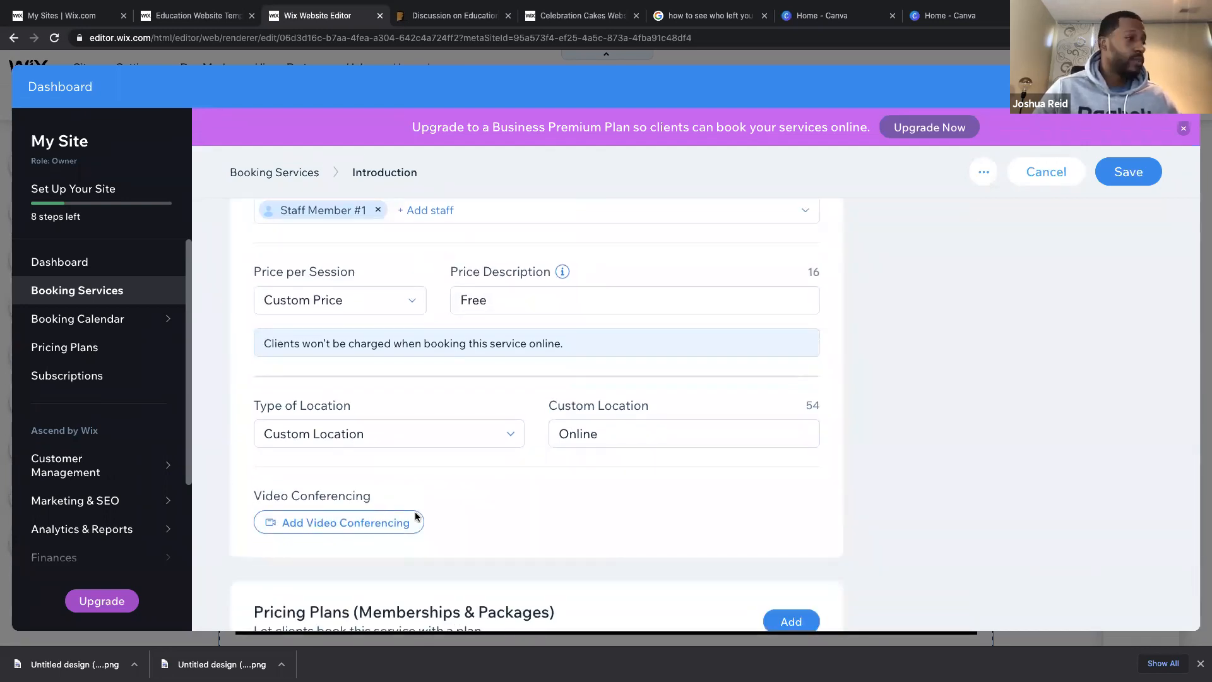
scroll(443, 537, down, 1)
scroll(443, 537, down, 1)
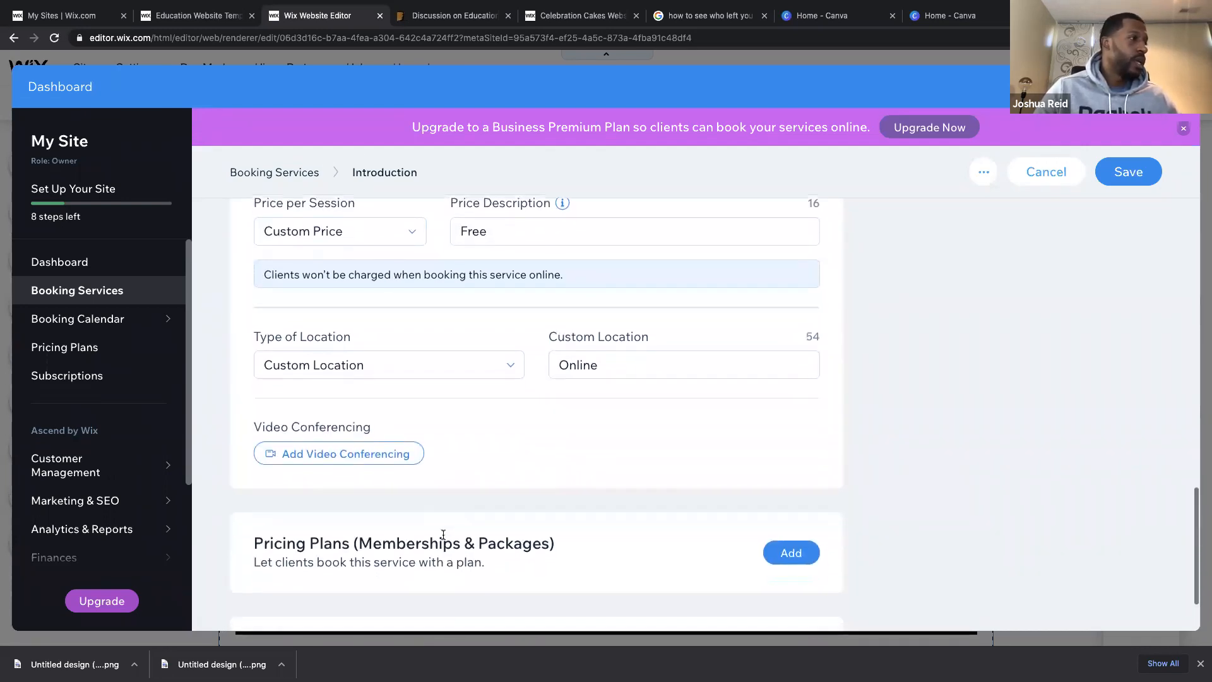
click(386, 464)
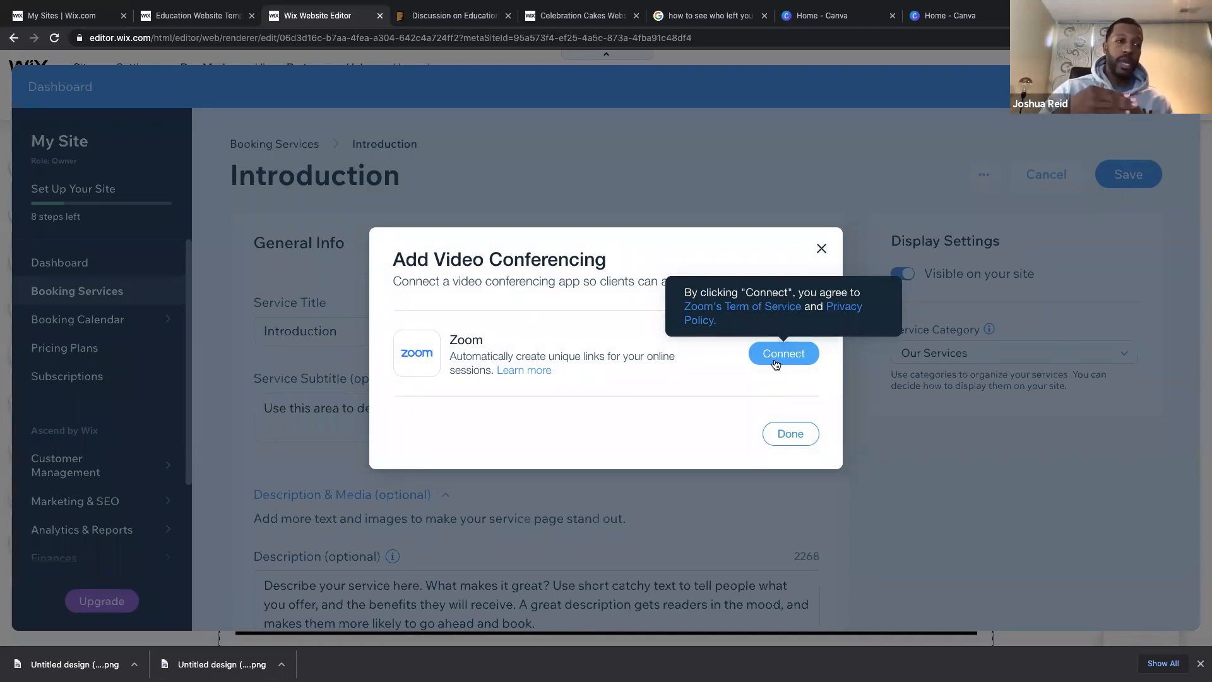
click(821, 249)
View the plans that can be connected to the Introduction service and the new plan form, discarding the new plan.
scroll(699, 463, down, 20)
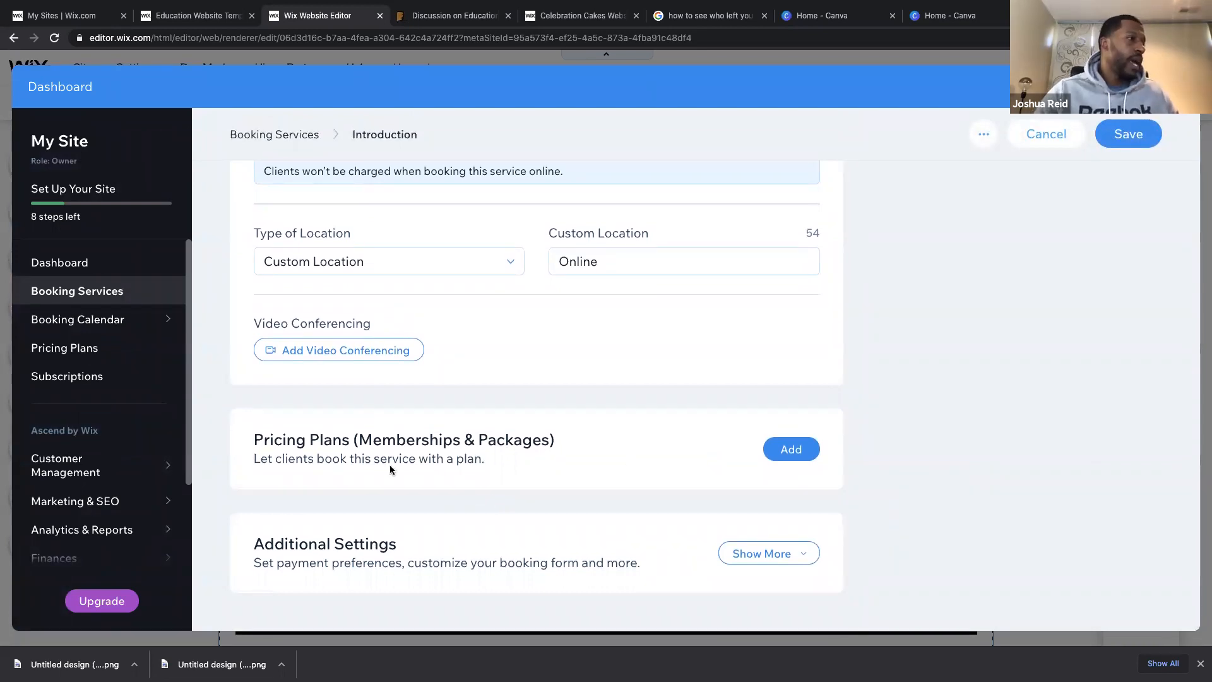
click(799, 454)
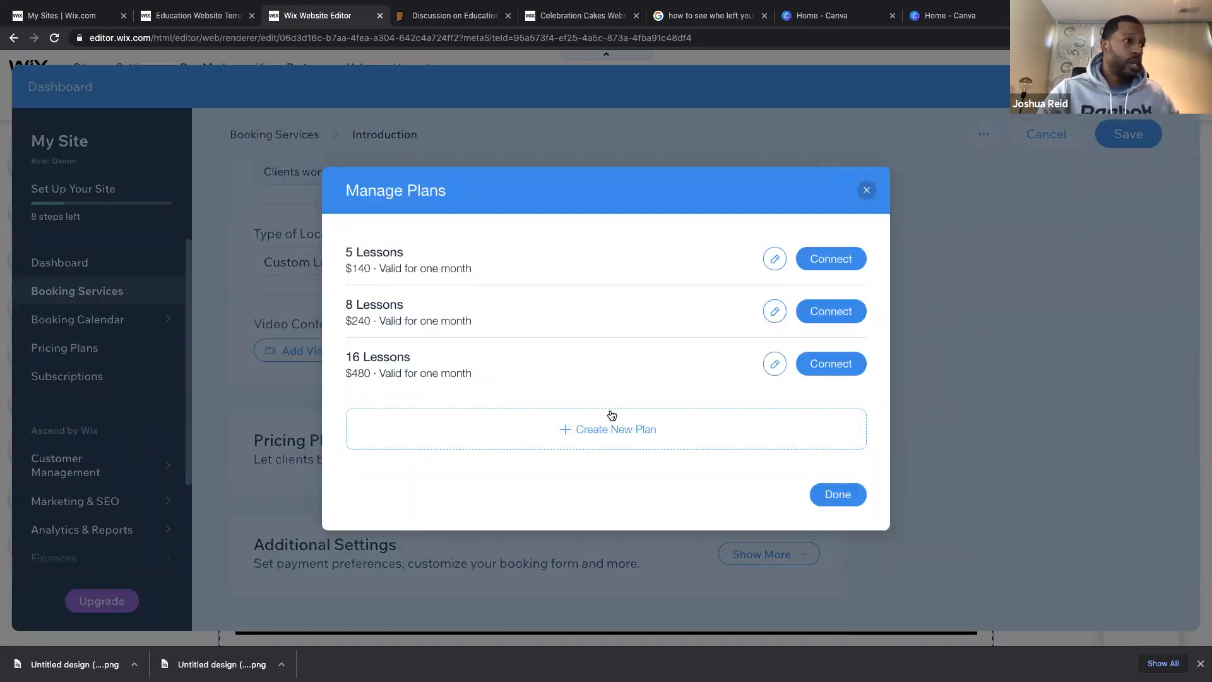
click(604, 435)
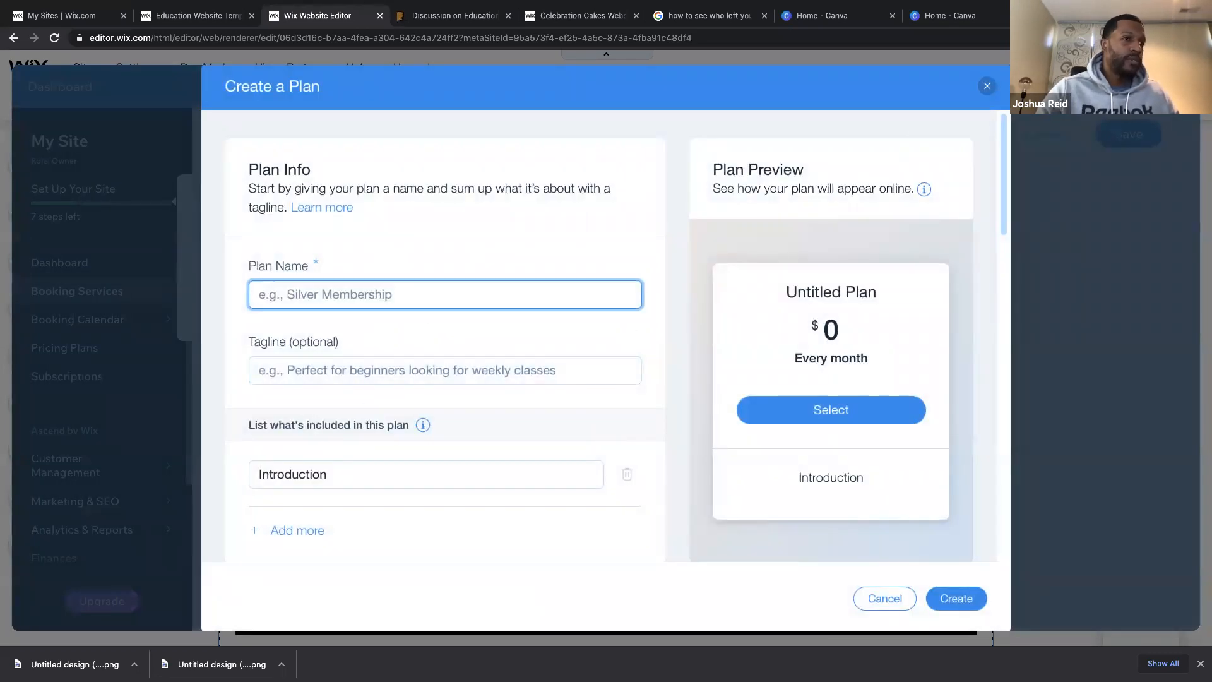
click(987, 86)
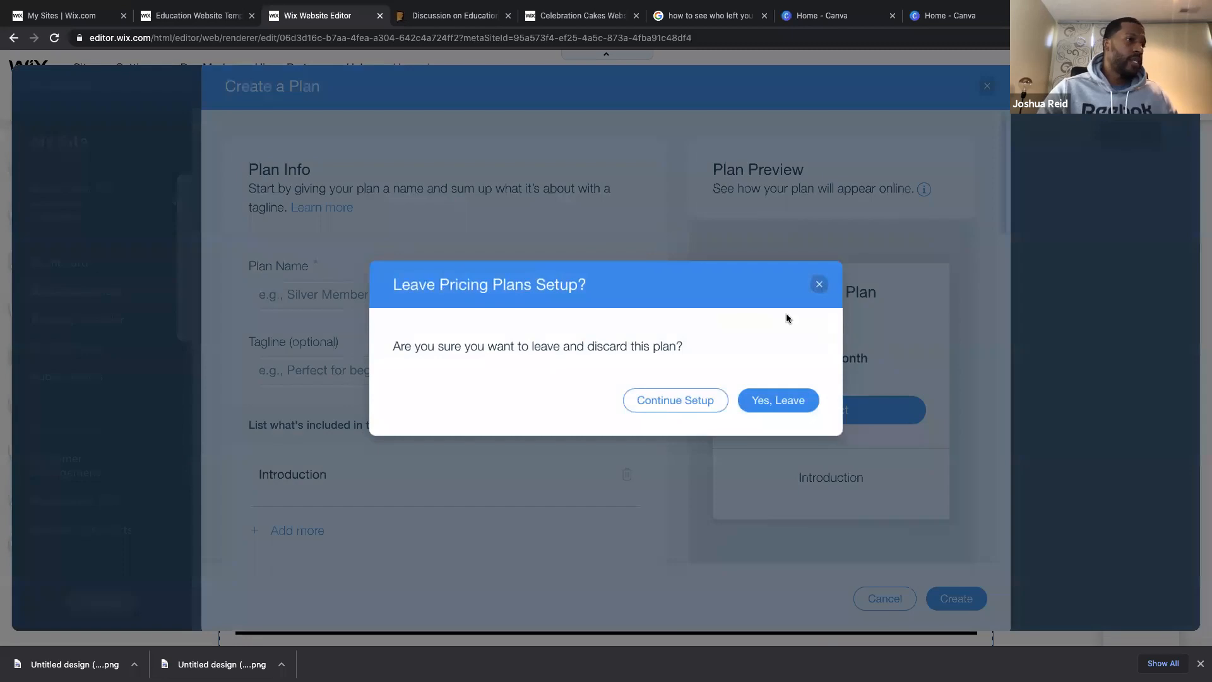
click(818, 283)
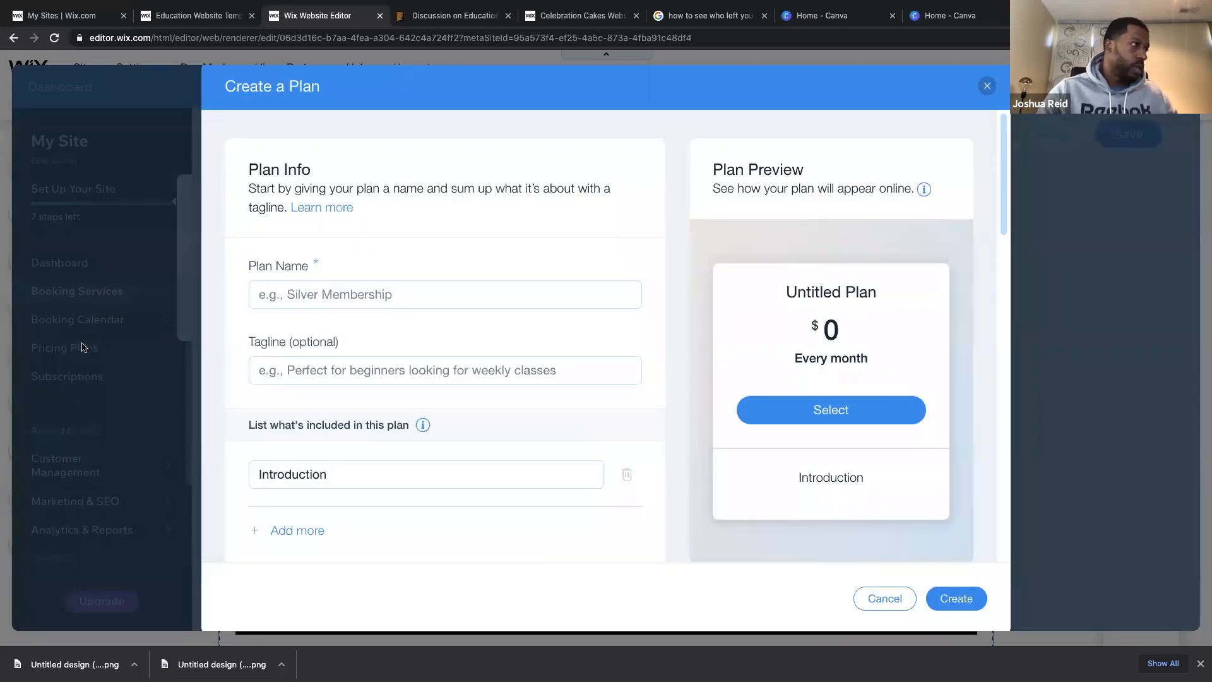
scroll(577, 541, down, 2)
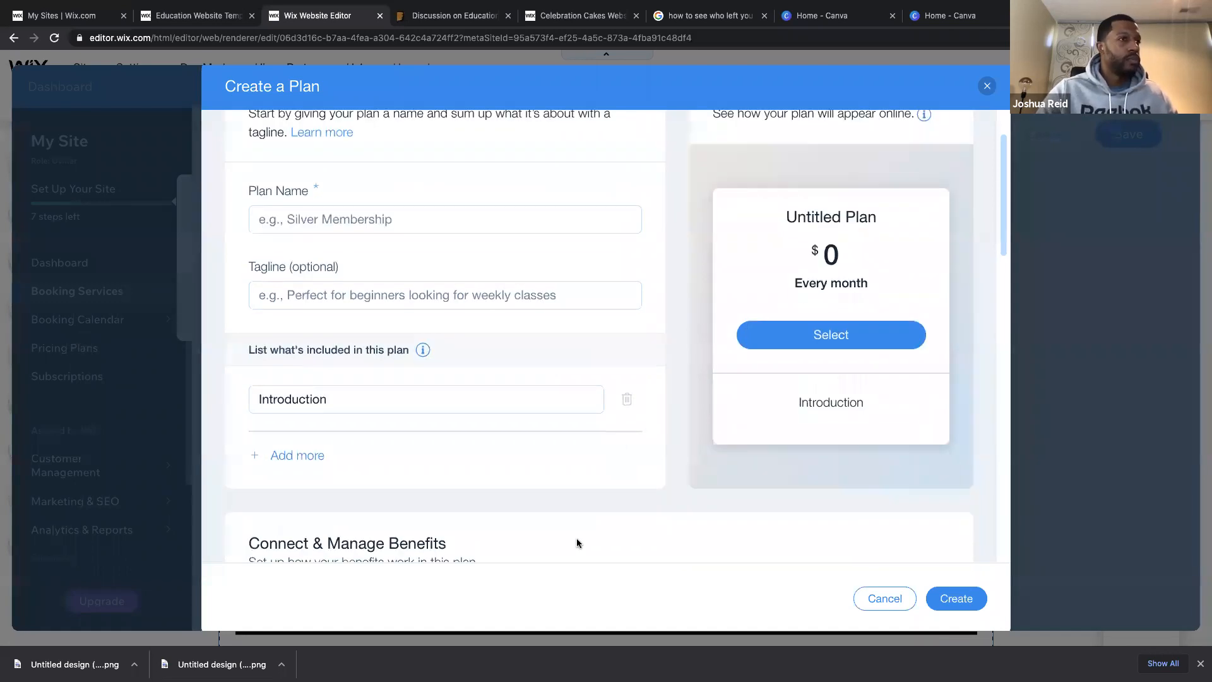
click(878, 599)
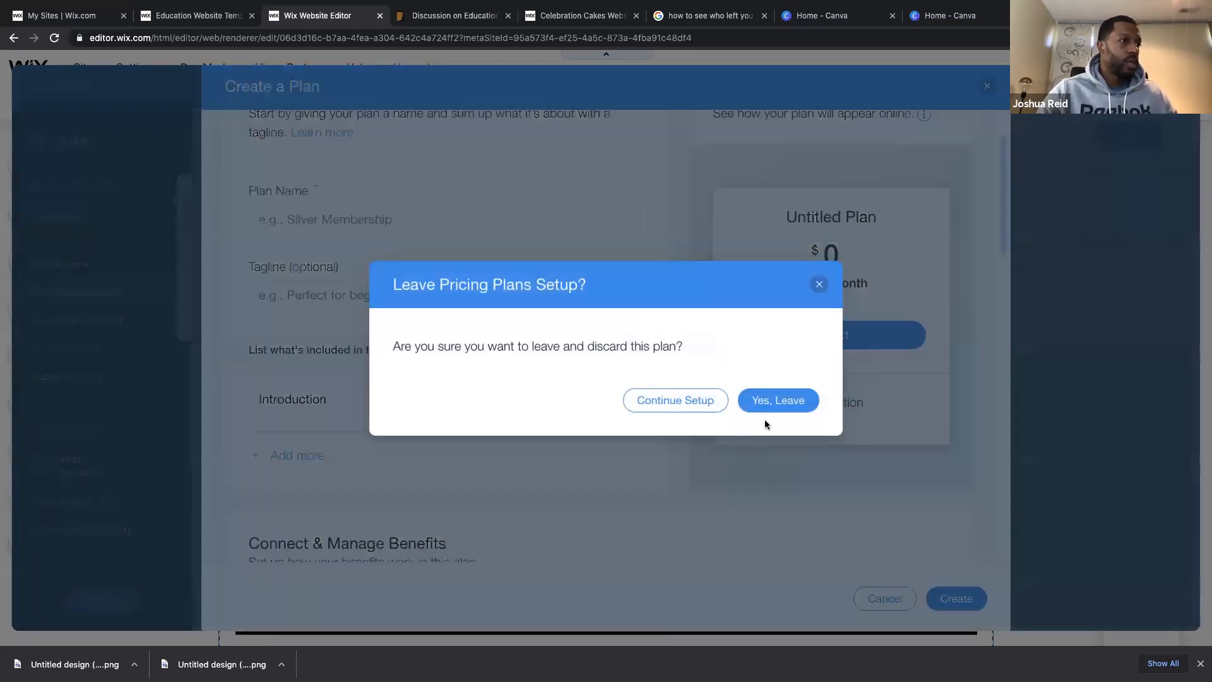
click(780, 399)
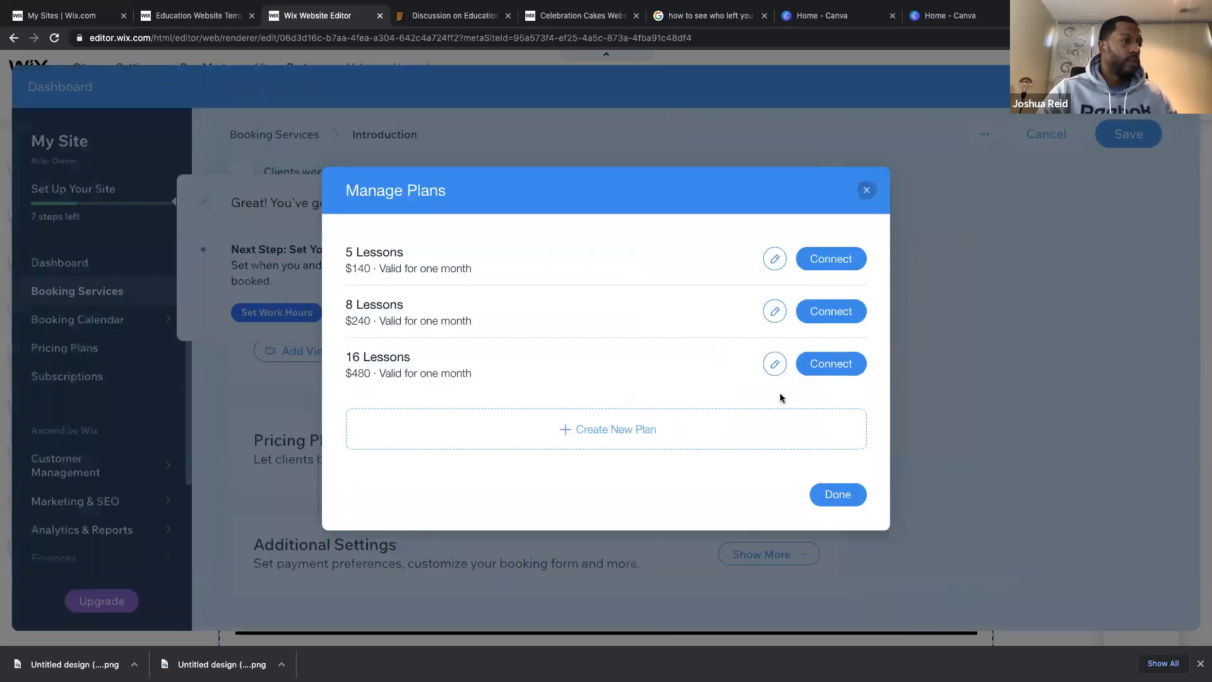
click(838, 494)
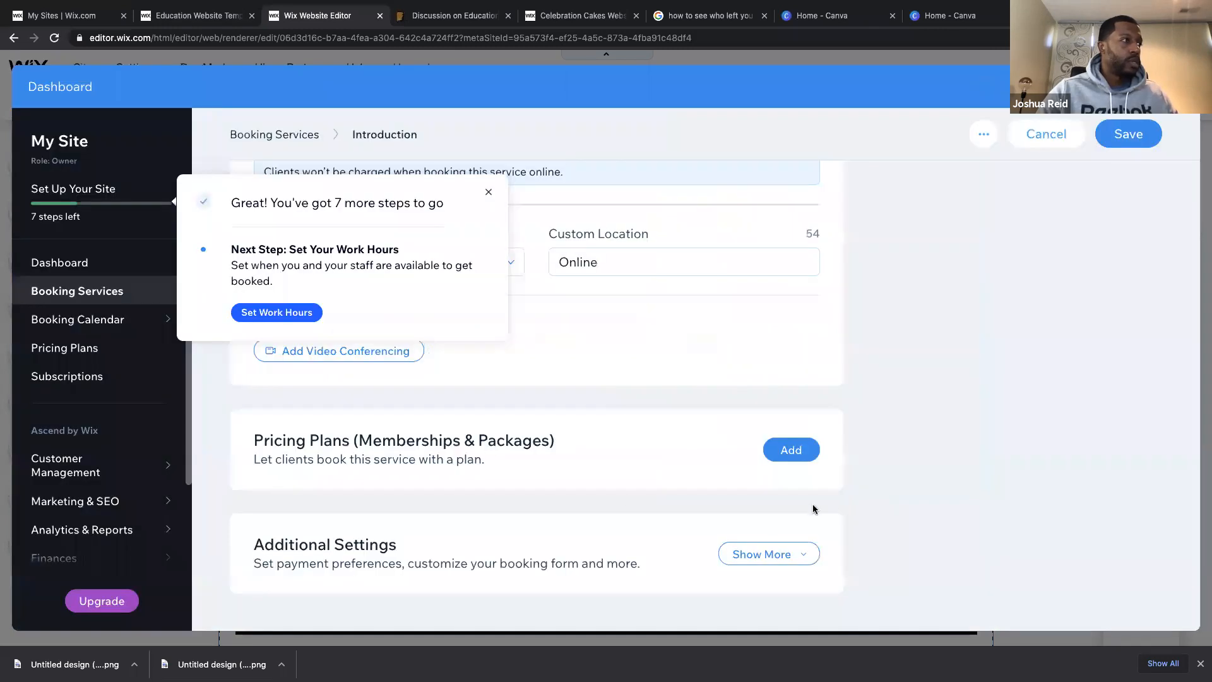
Dismiss the setup reminder, expand the service's additional settings and view the booking form choices.
click(488, 193)
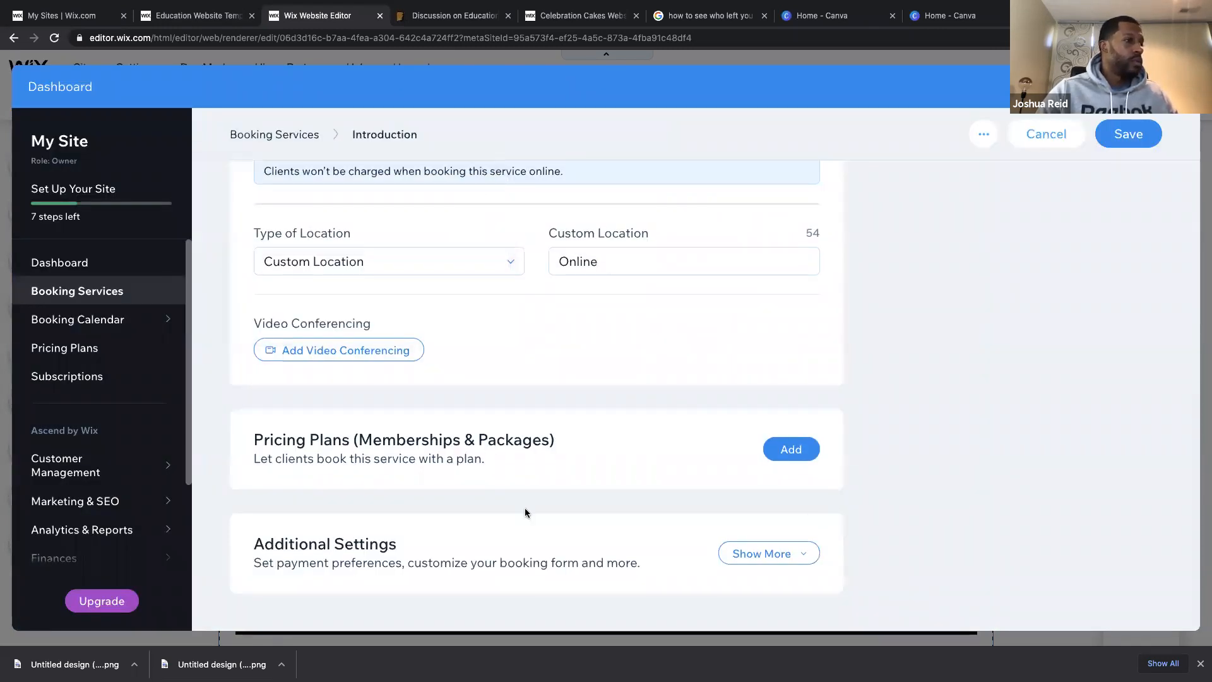
click(763, 553)
scroll(868, 447, down, 4)
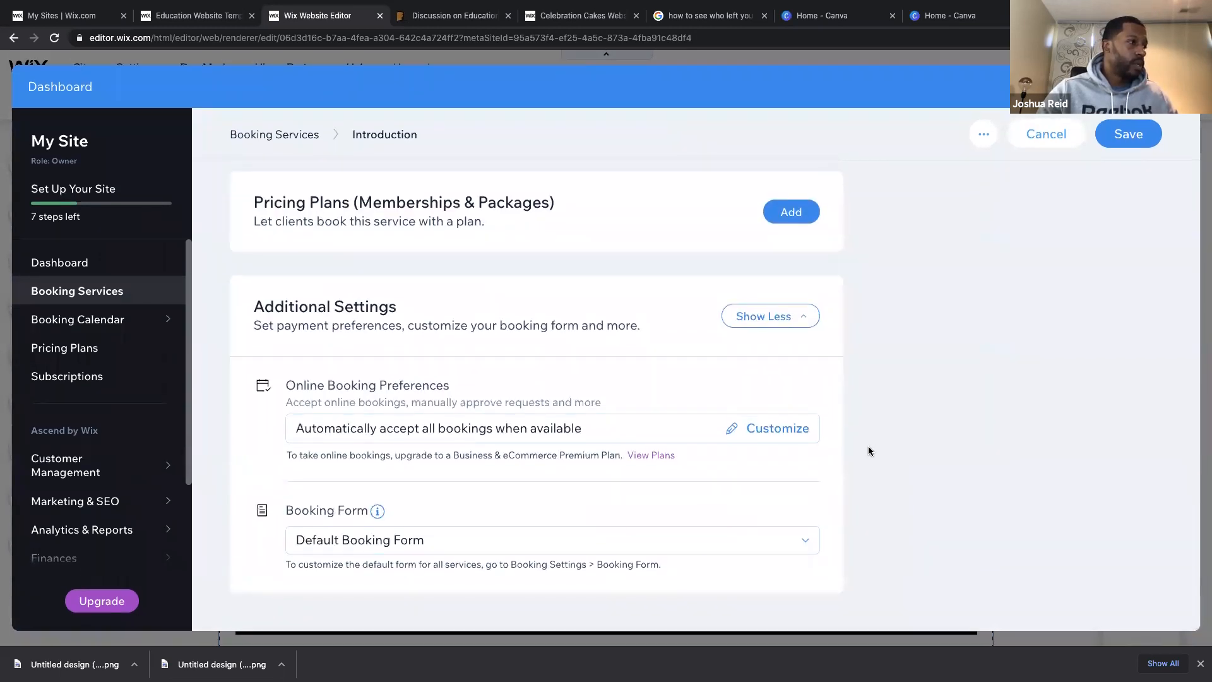
click(785, 546)
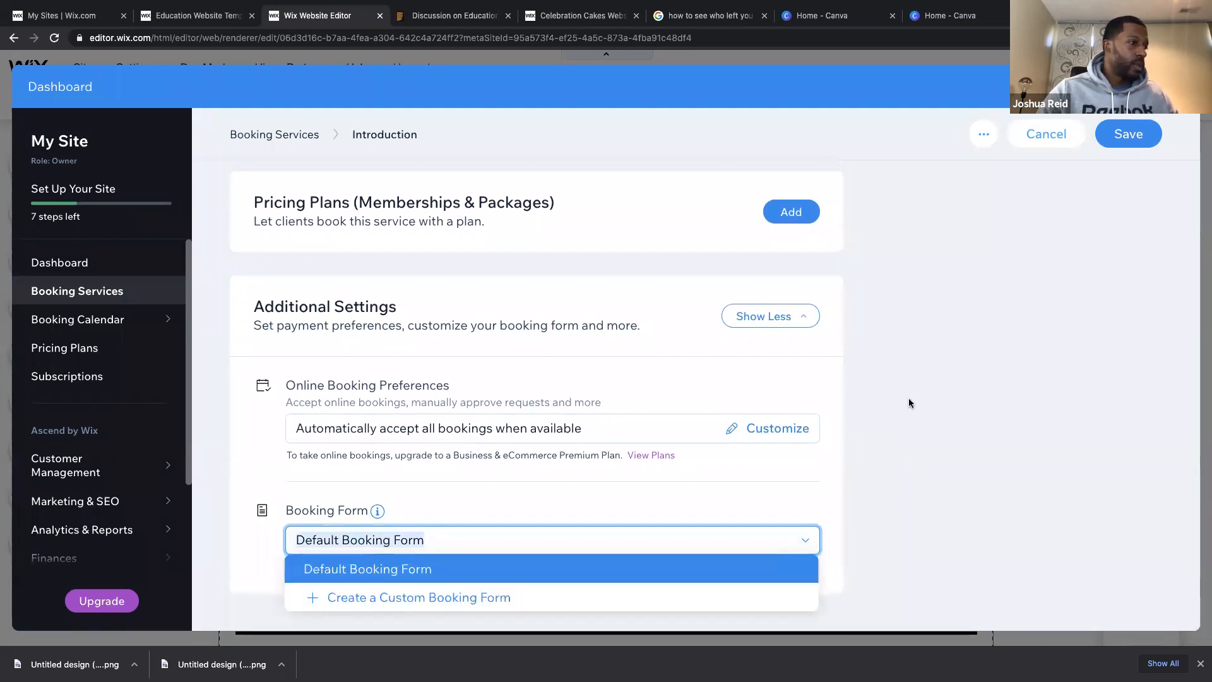
click(909, 403)
scroll(909, 403, up, 7)
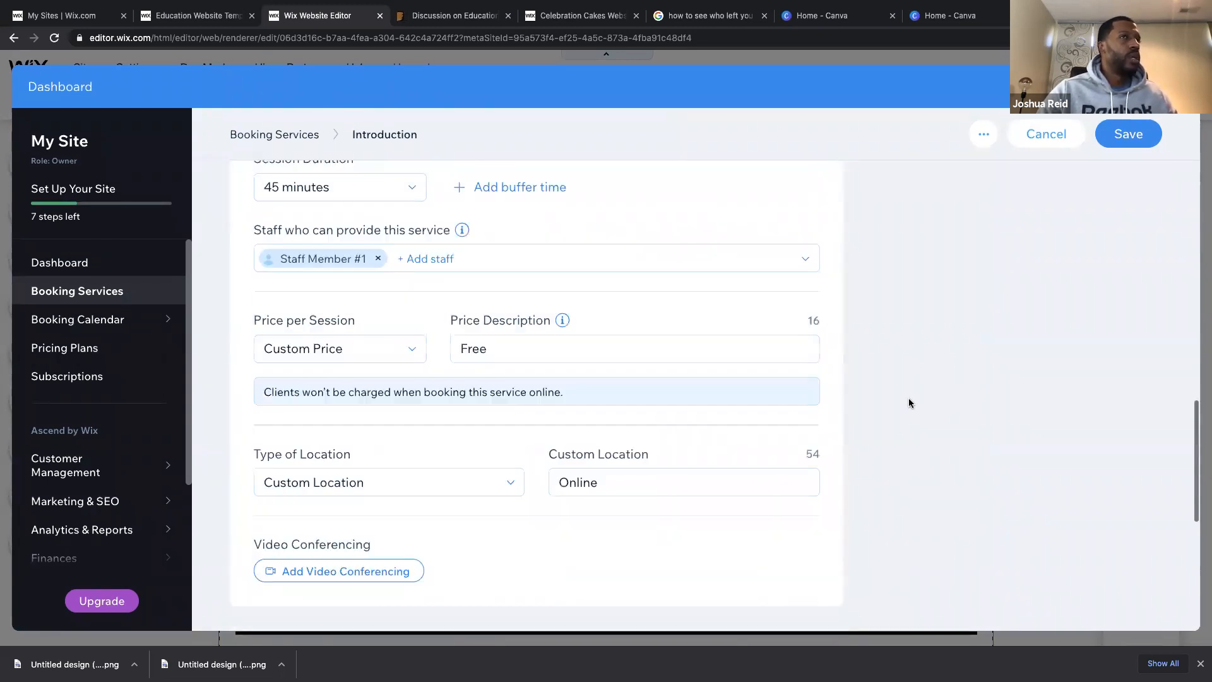
scroll(909, 403, up, 10)
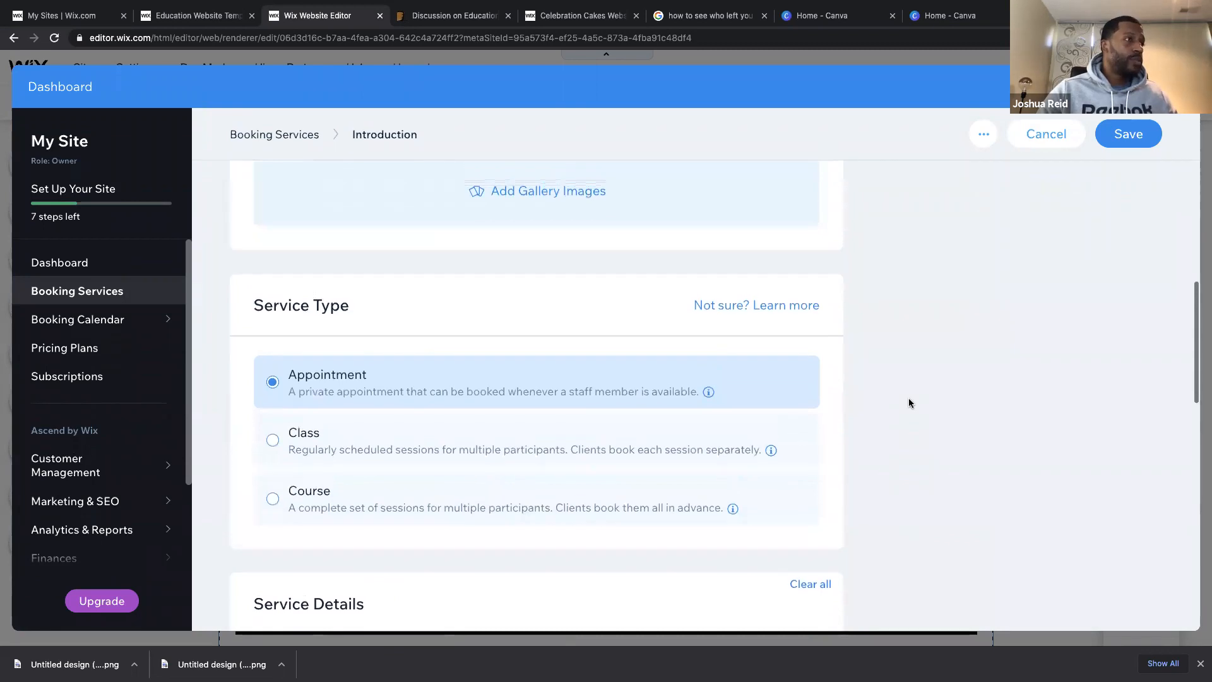
Look back over the Introduction service's general info, save the service and dismiss the premium upgrade offer.
scroll(909, 402, up, 4)
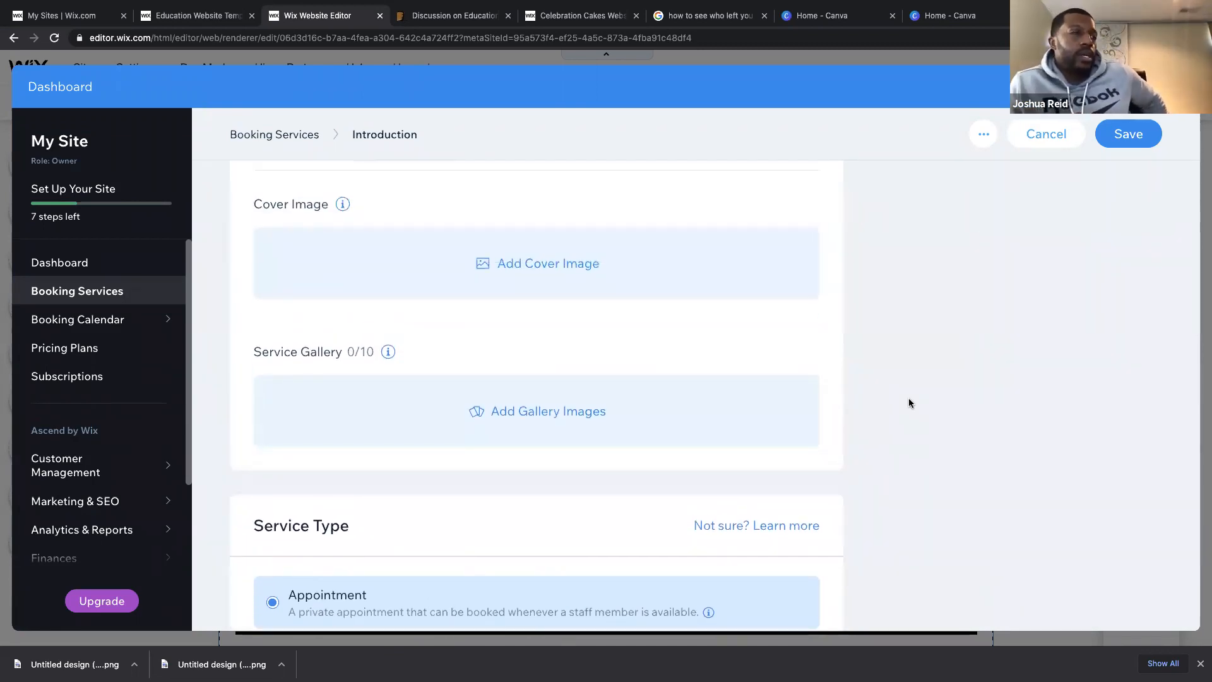
scroll(909, 403, up, 5)
scroll(908, 402, up, 3)
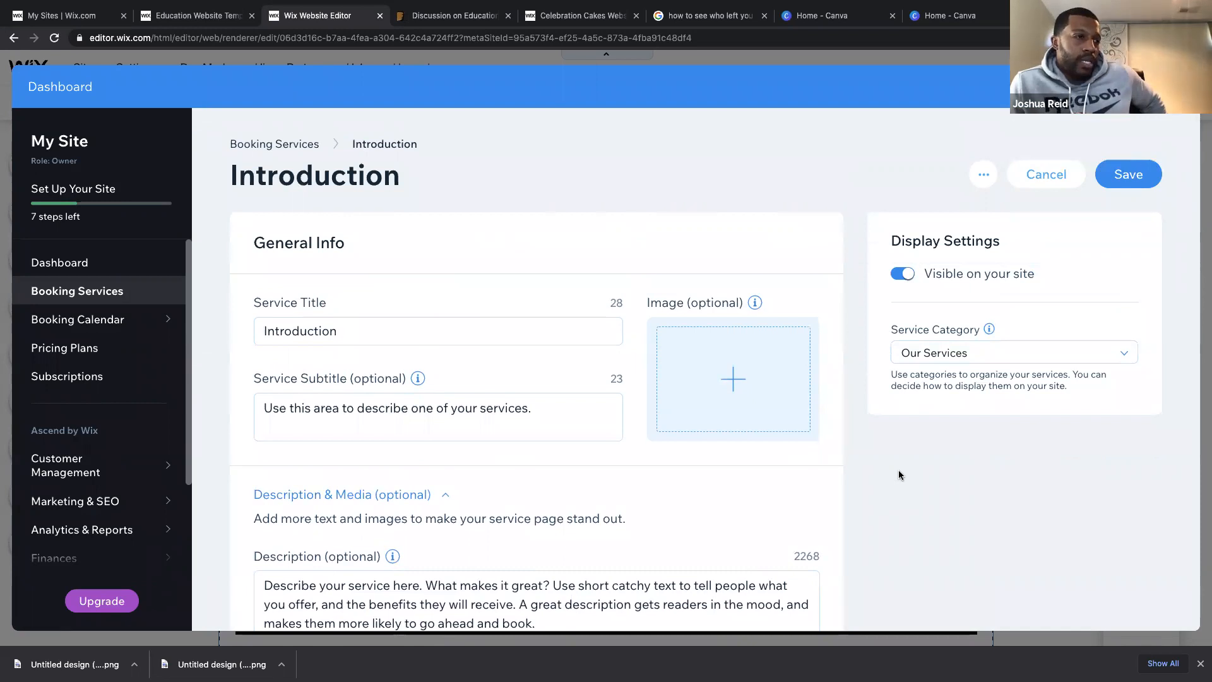
scroll(898, 471, down, 1)
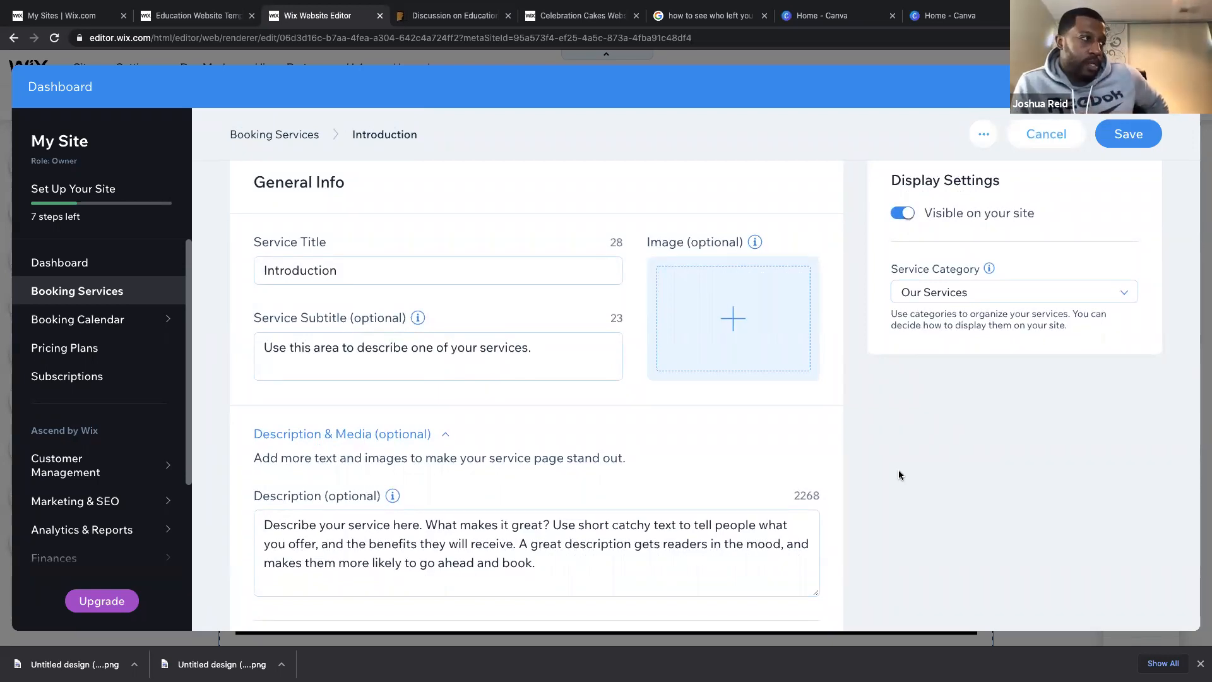
click(1130, 135)
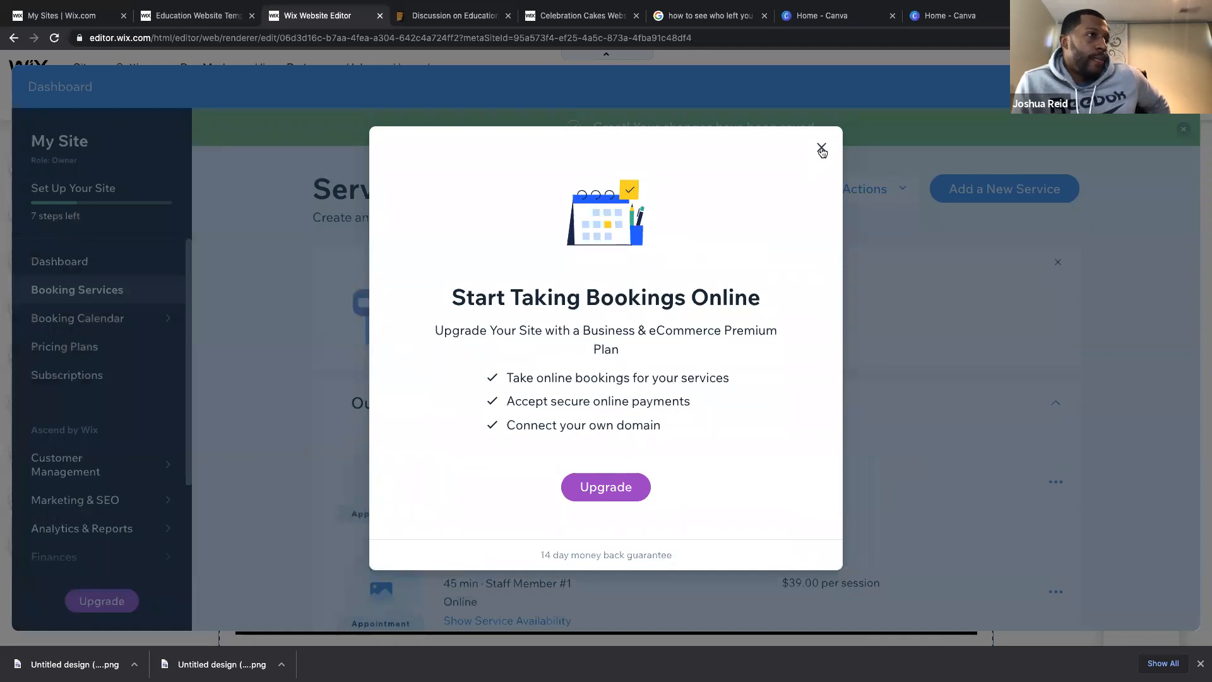
click(822, 149)
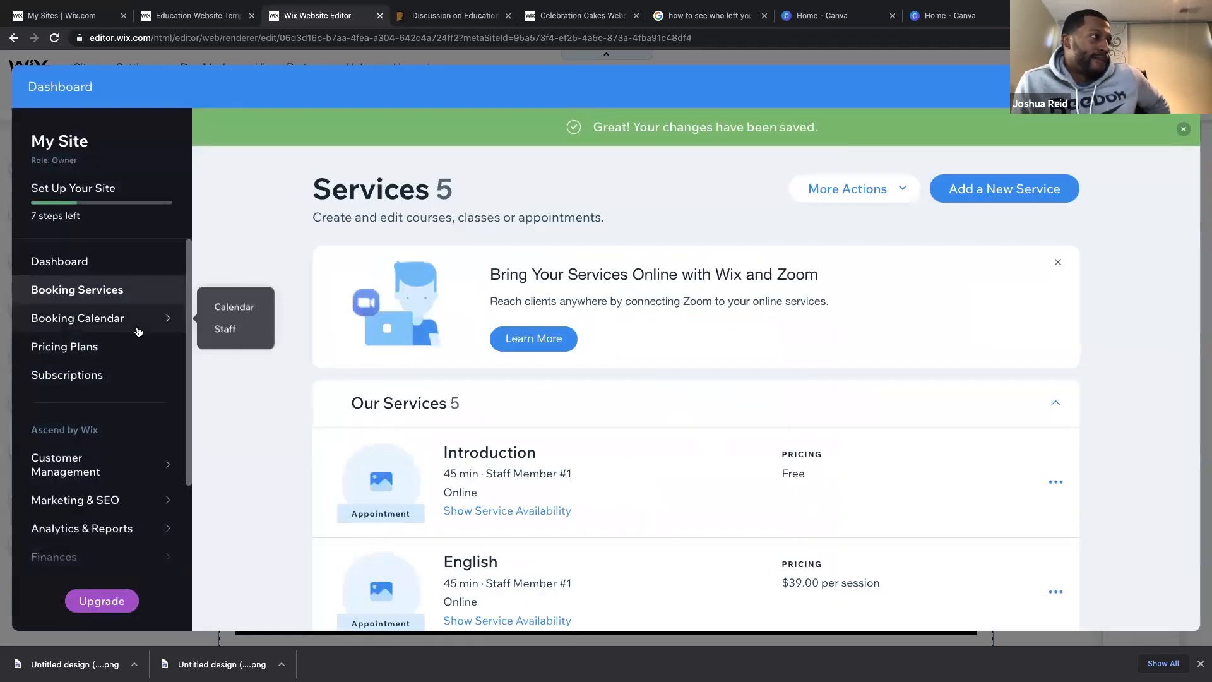
View the weekly Booking Calendar and look through its daily time slots.
click(137, 325)
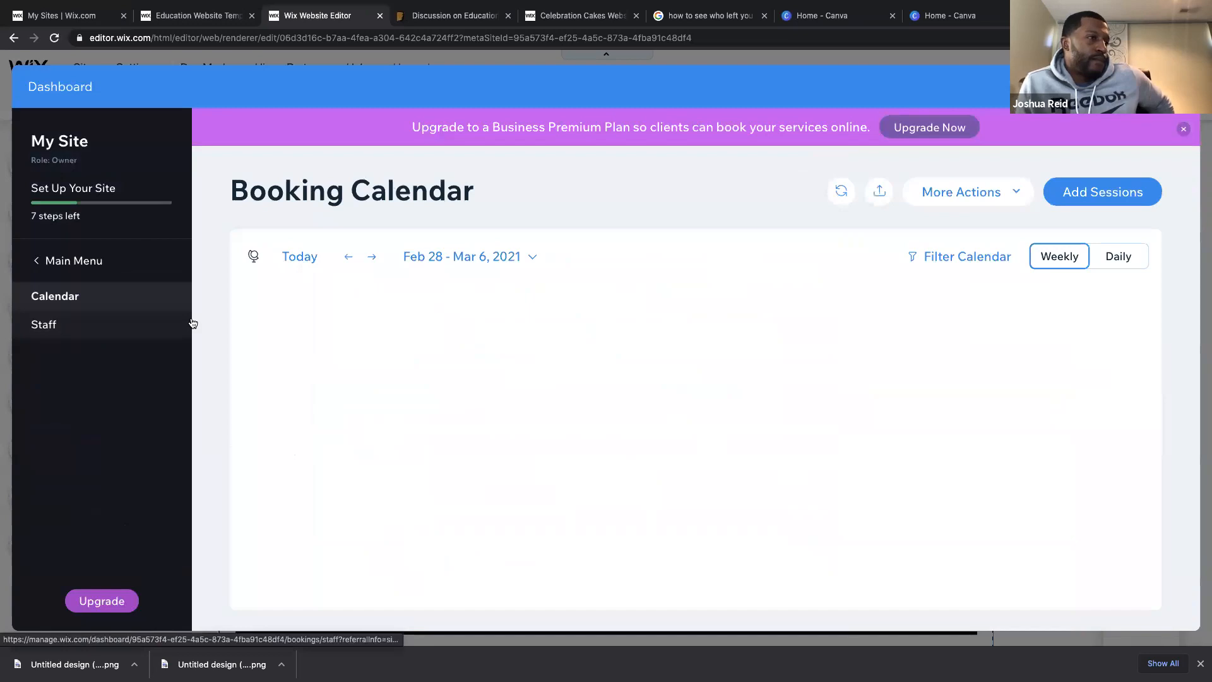
scroll(500, 391, down, 1)
scroll(500, 392, up, 5)
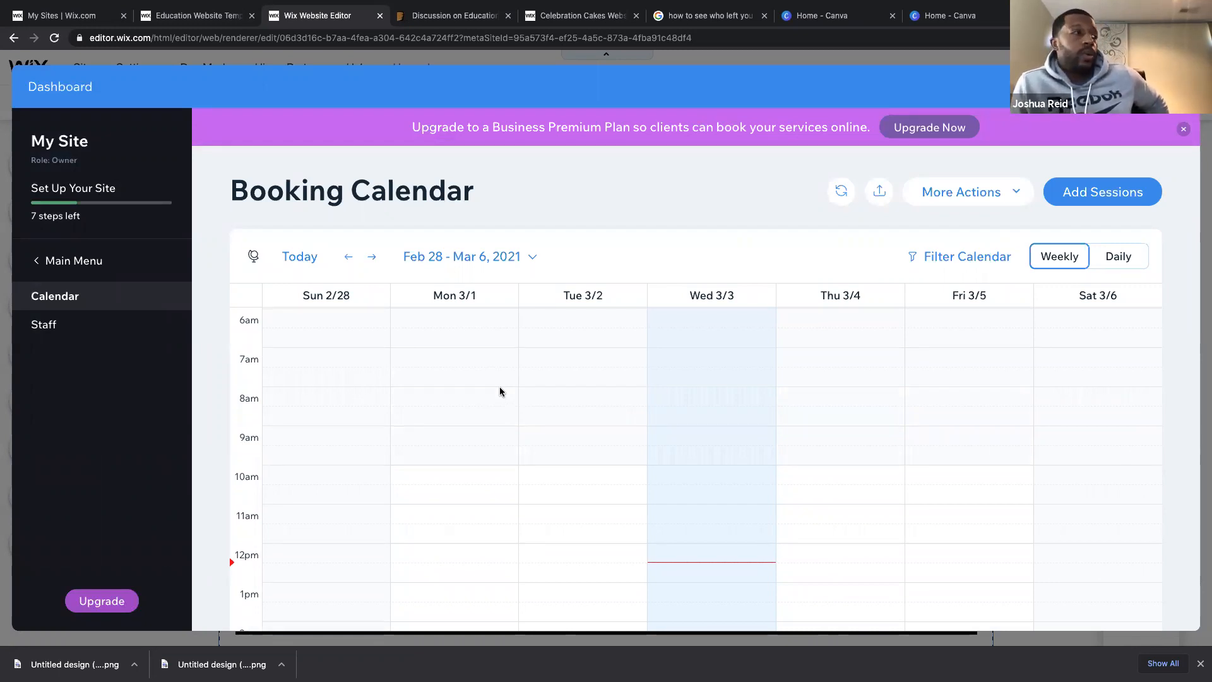
scroll(666, 436, down, 2)
scroll(665, 437, down, 6)
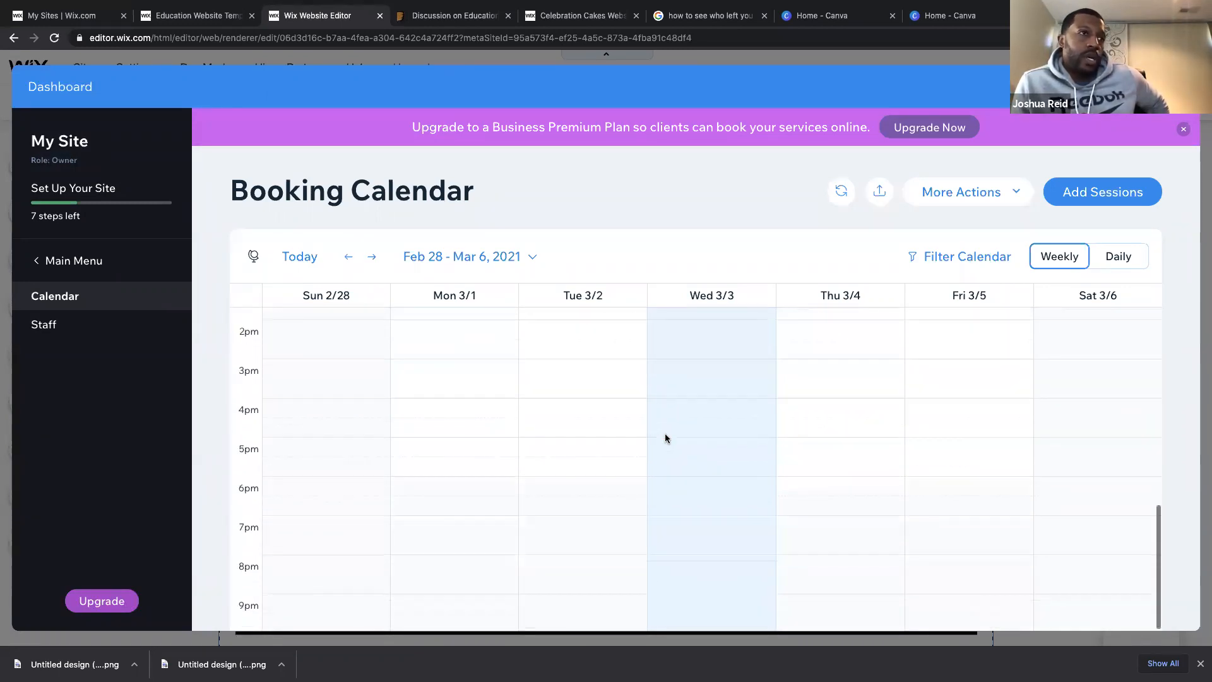
Open the site's premium upgrade page and compare the prices and features of the Business & eCommerce plans.
click(102, 602)
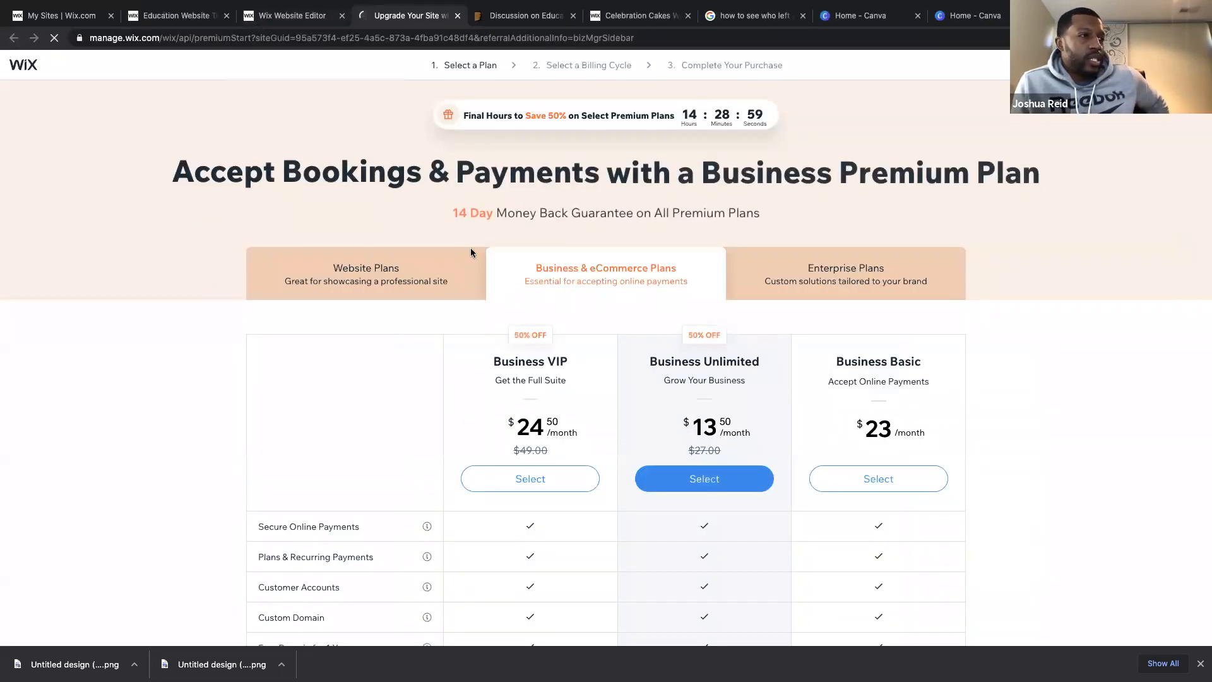
scroll(590, 389, down, 2)
scroll(590, 389, down, 2)
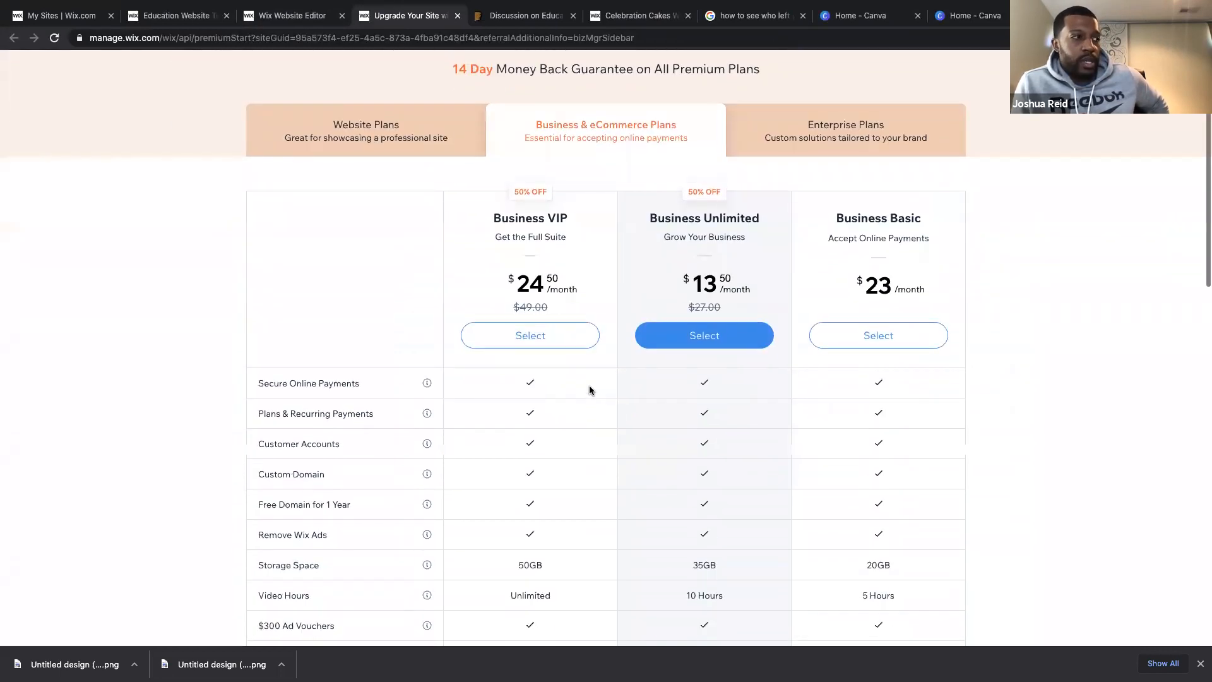
scroll(590, 389, down, 3)
scroll(590, 389, down, 1)
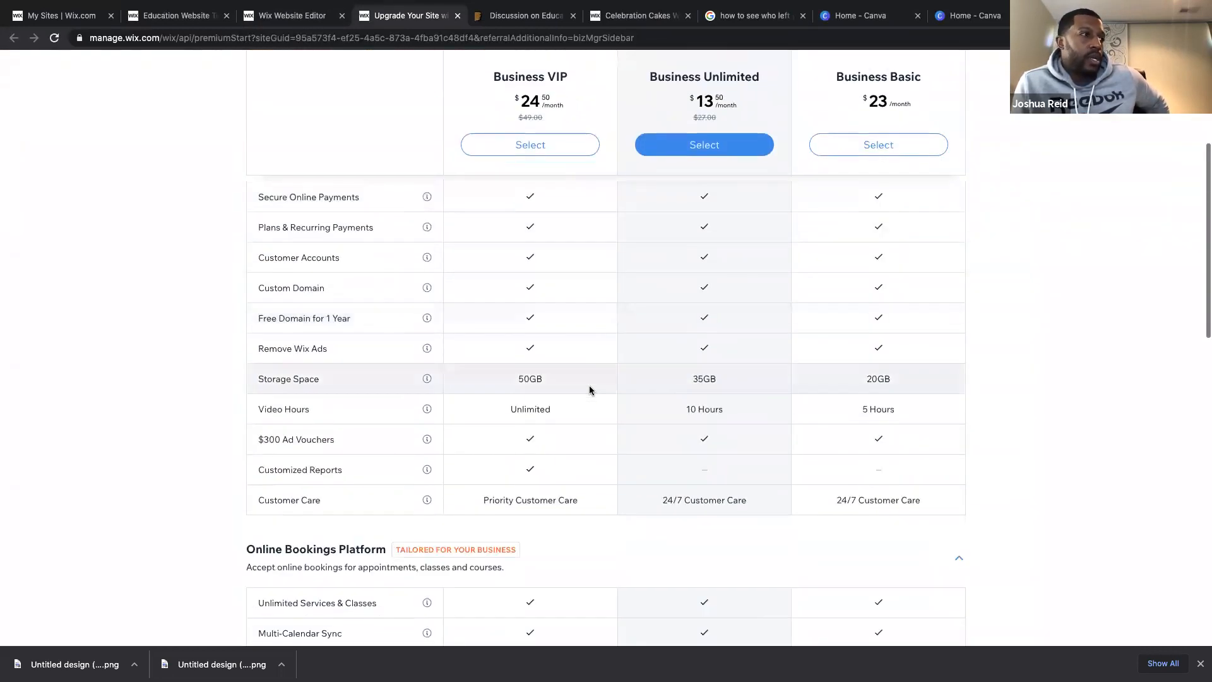
scroll(590, 389, down, 1)
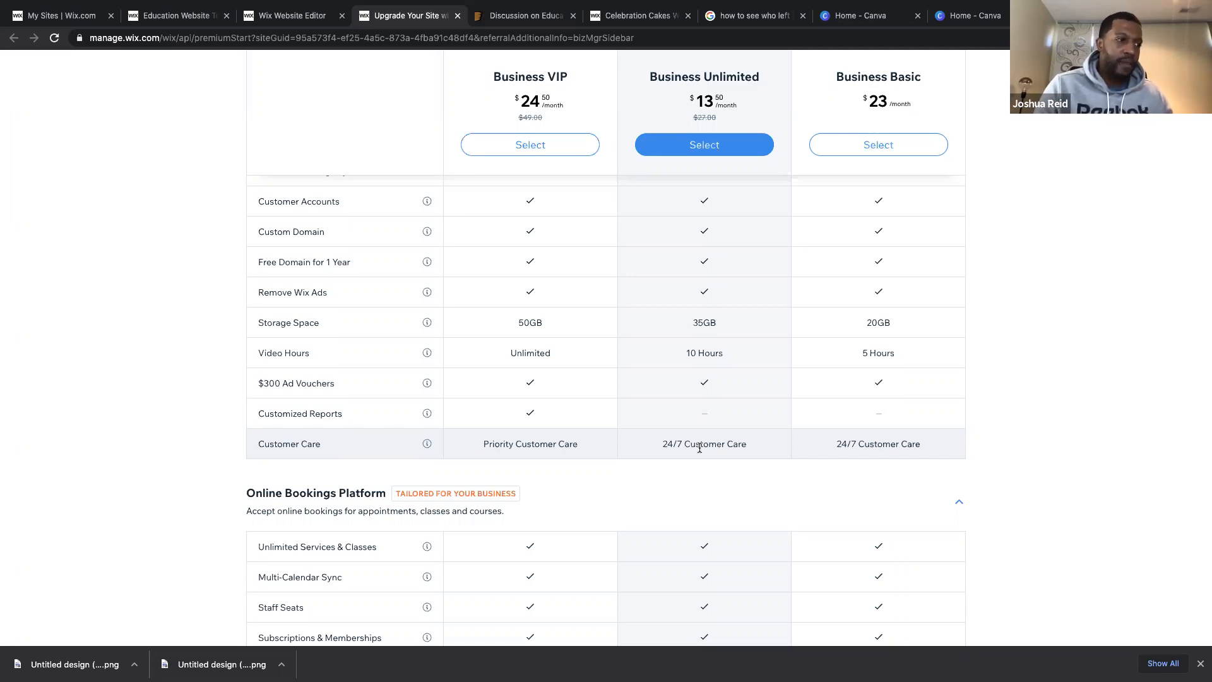
scroll(699, 448, up, 3)
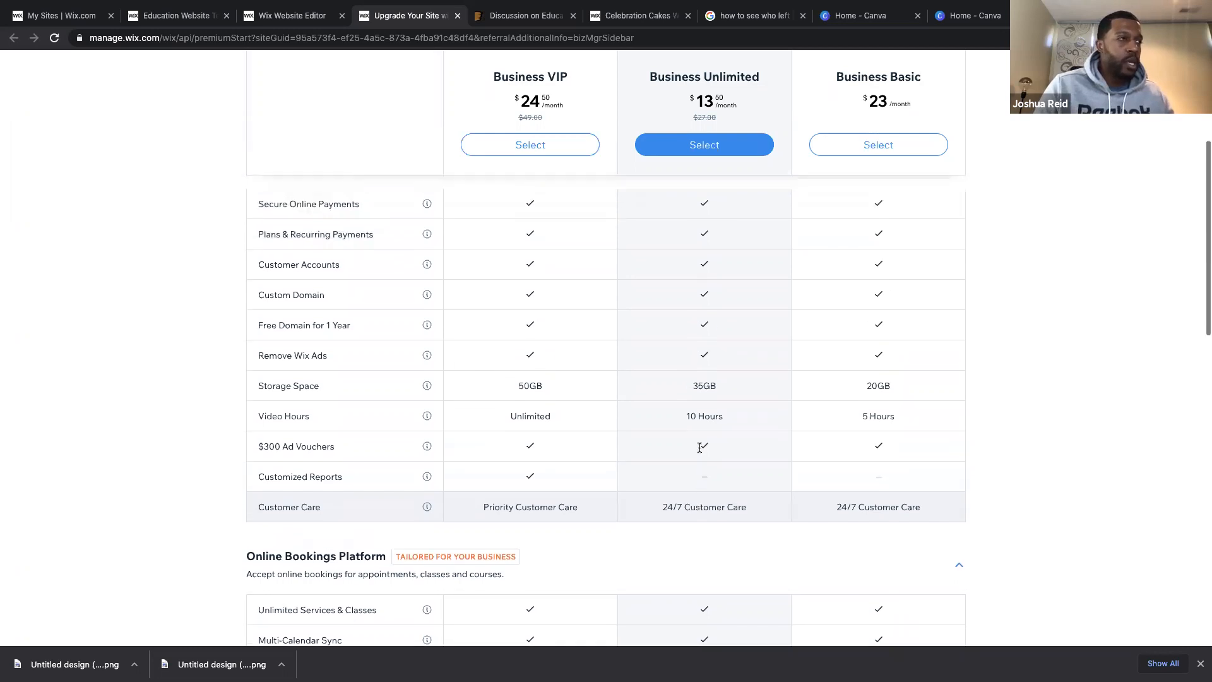
scroll(699, 452, up, 4)
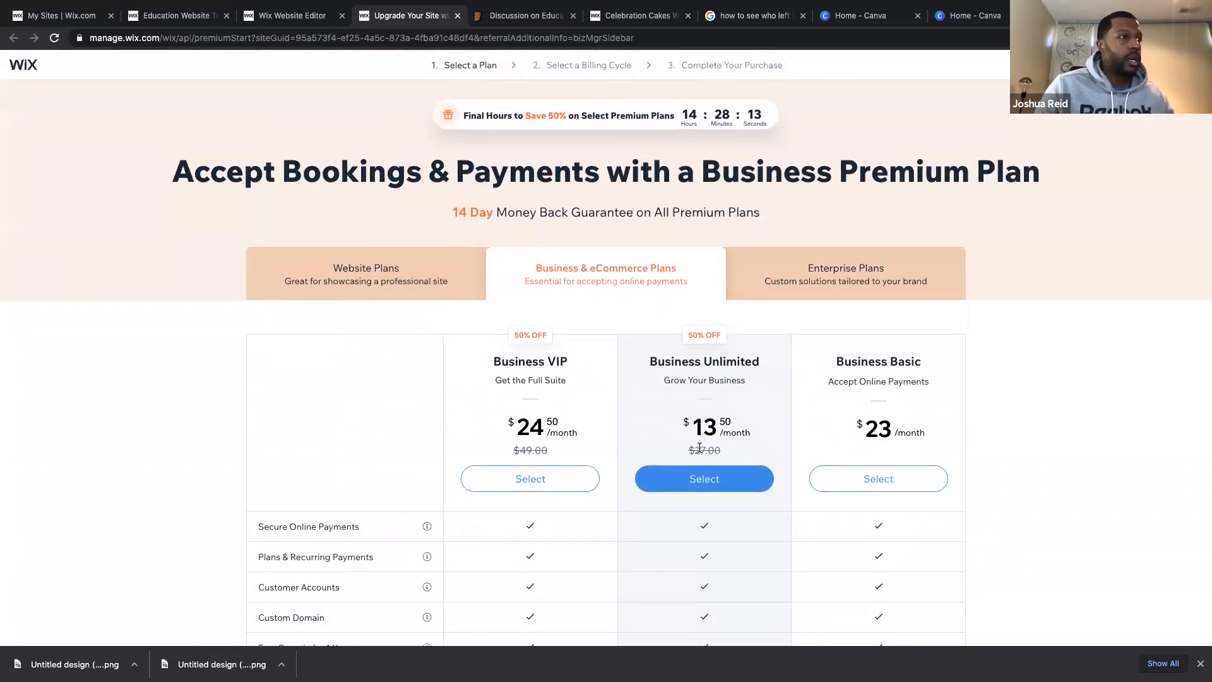
scroll(699, 449, down, 1)
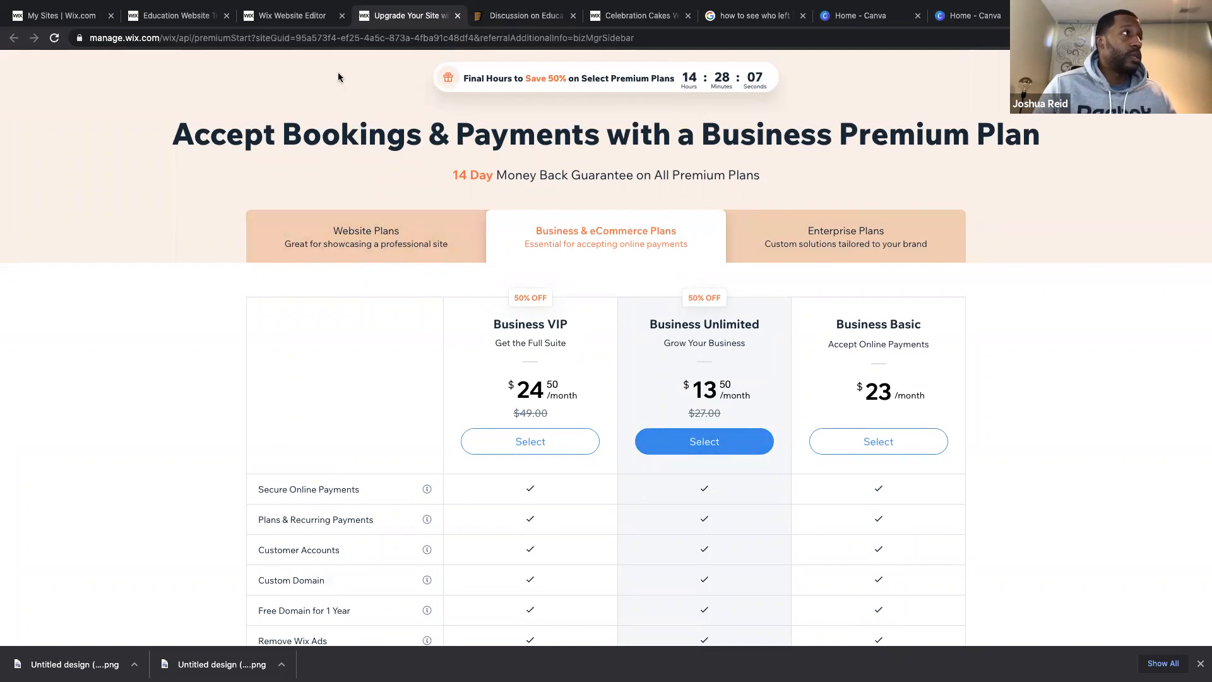
Return to the Wix website editor and close the dashboard to get back to the Book a Lesson page.
click(310, 20)
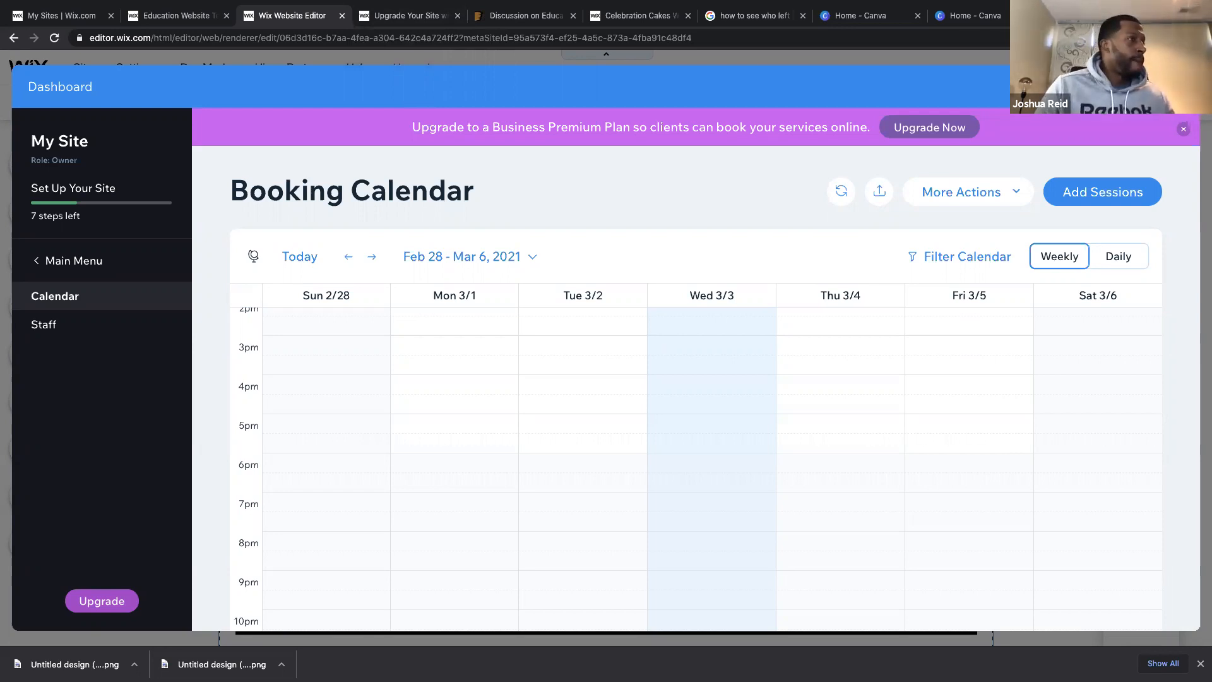
click(1182, 86)
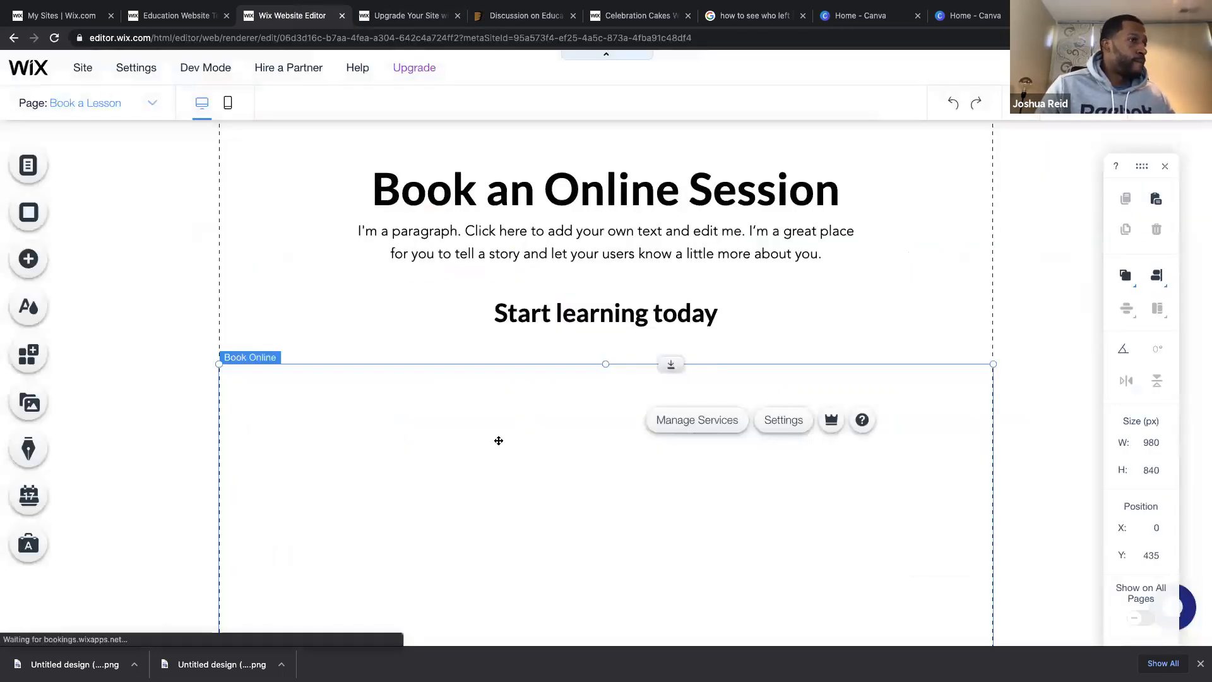
scroll(478, 459, up, 2)
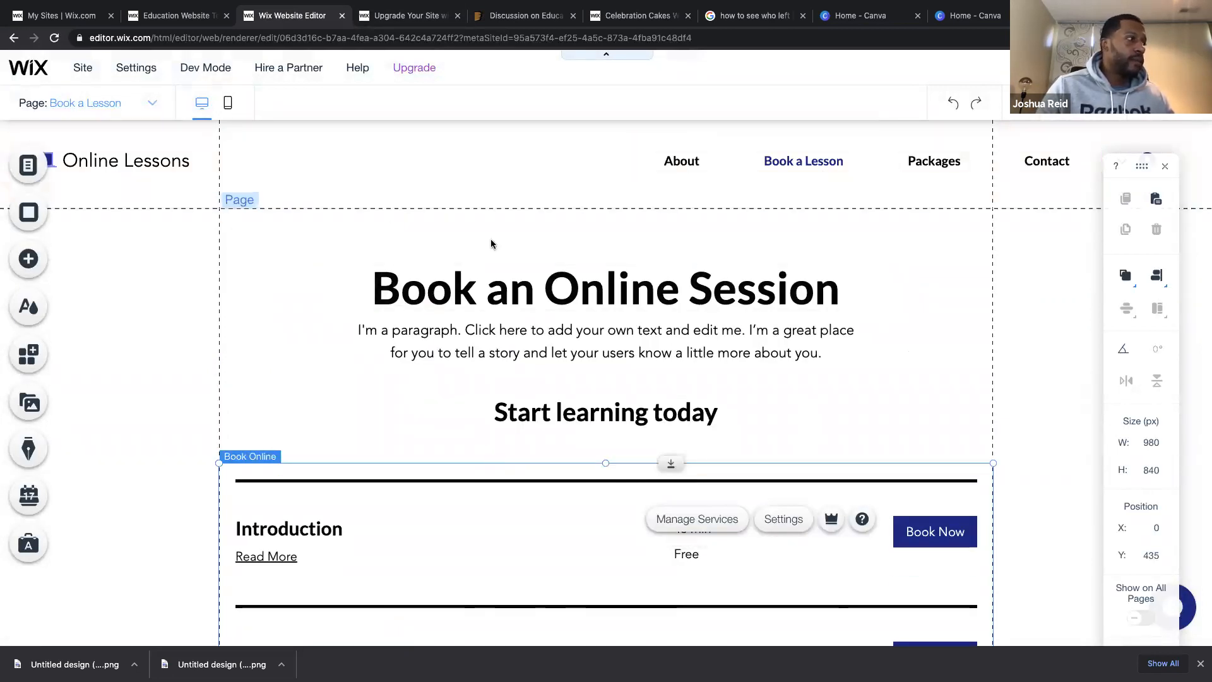
View the Bookings Manager options, close them and look over the services on the Book a Lesson page.
click(29, 496)
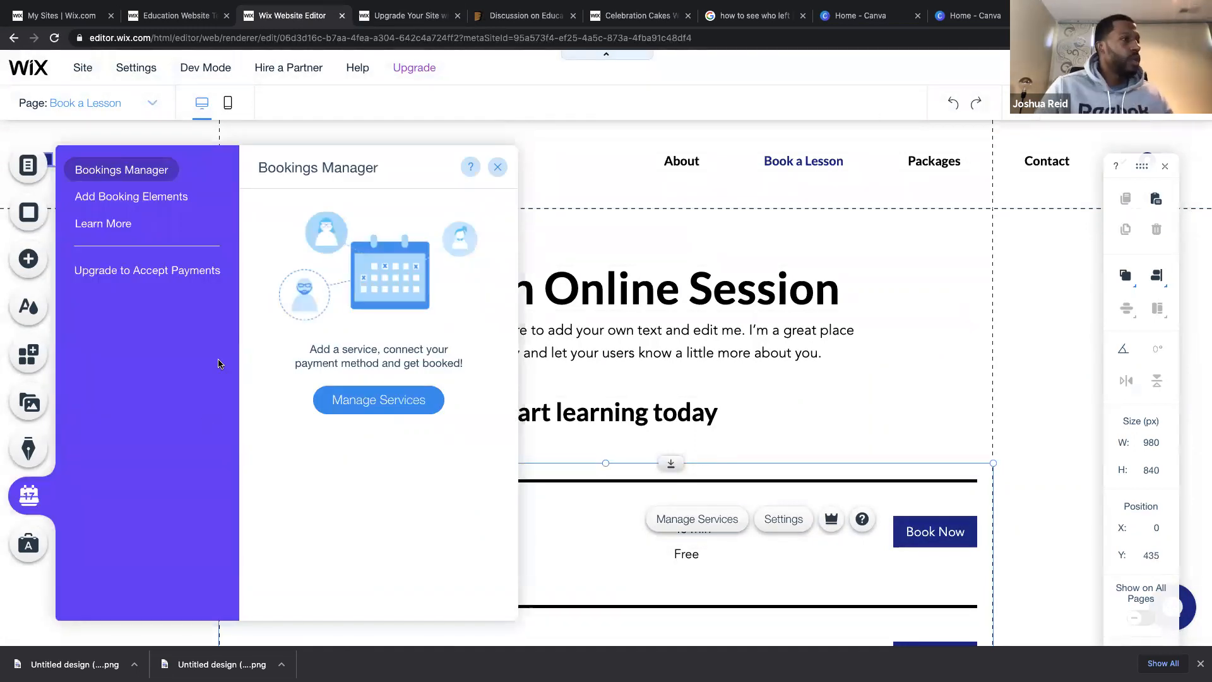
click(496, 168)
scroll(568, 480, down, 3)
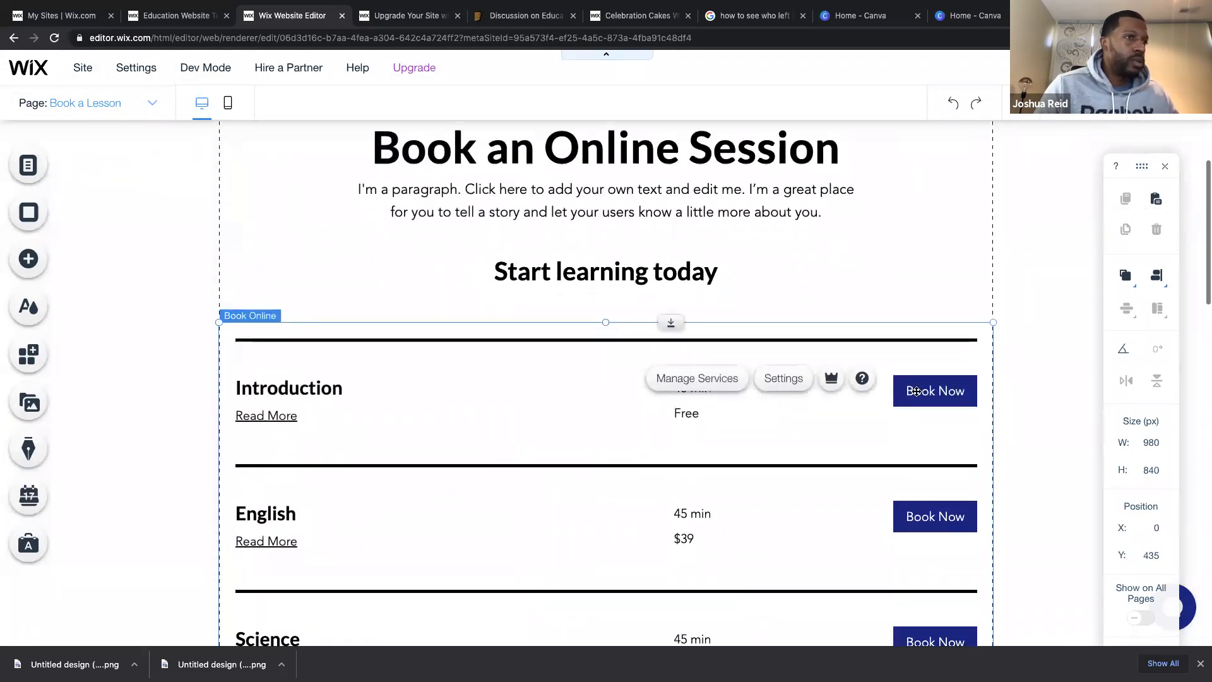
scroll(442, 356, up, 2)
scroll(178, 328, up, 1)
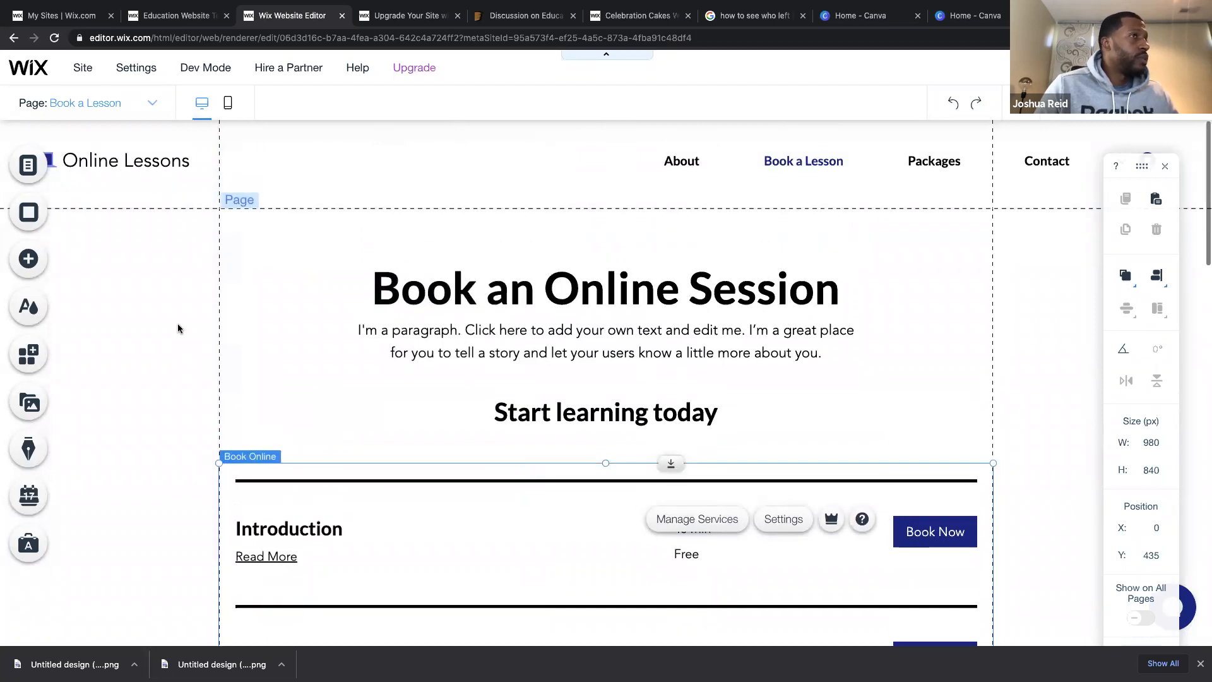
From the site menu, view the Contact section of the Home page and look over the Members page.
click(30, 164)
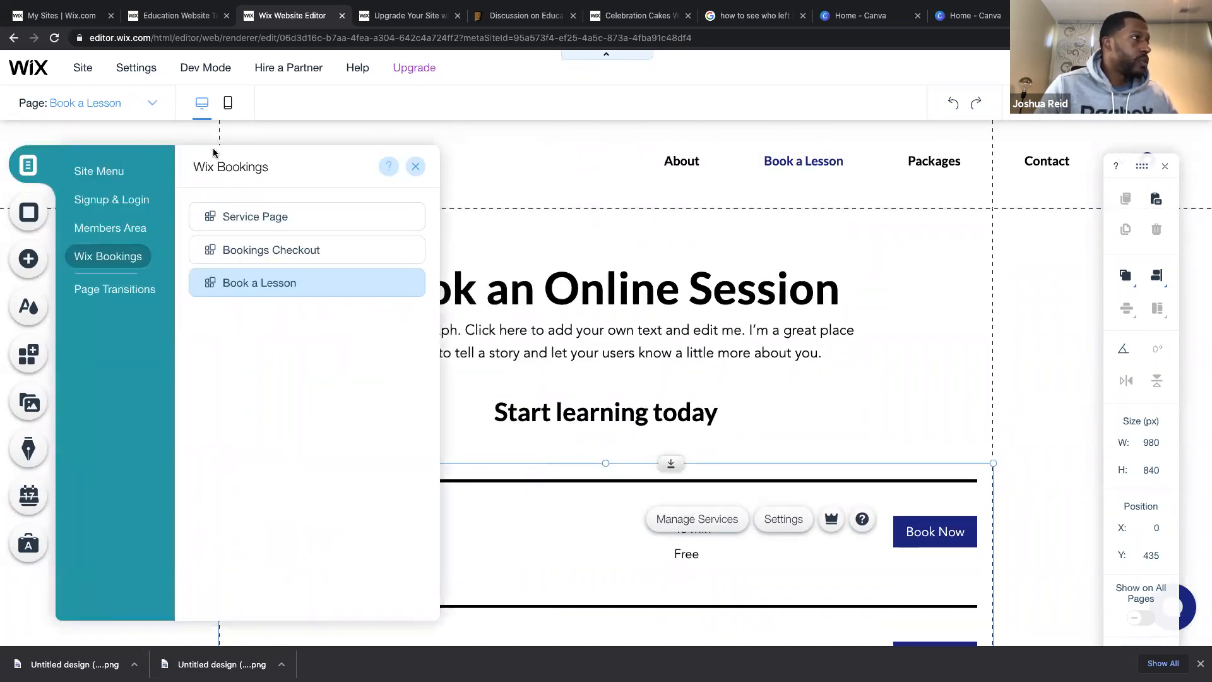
click(116, 171)
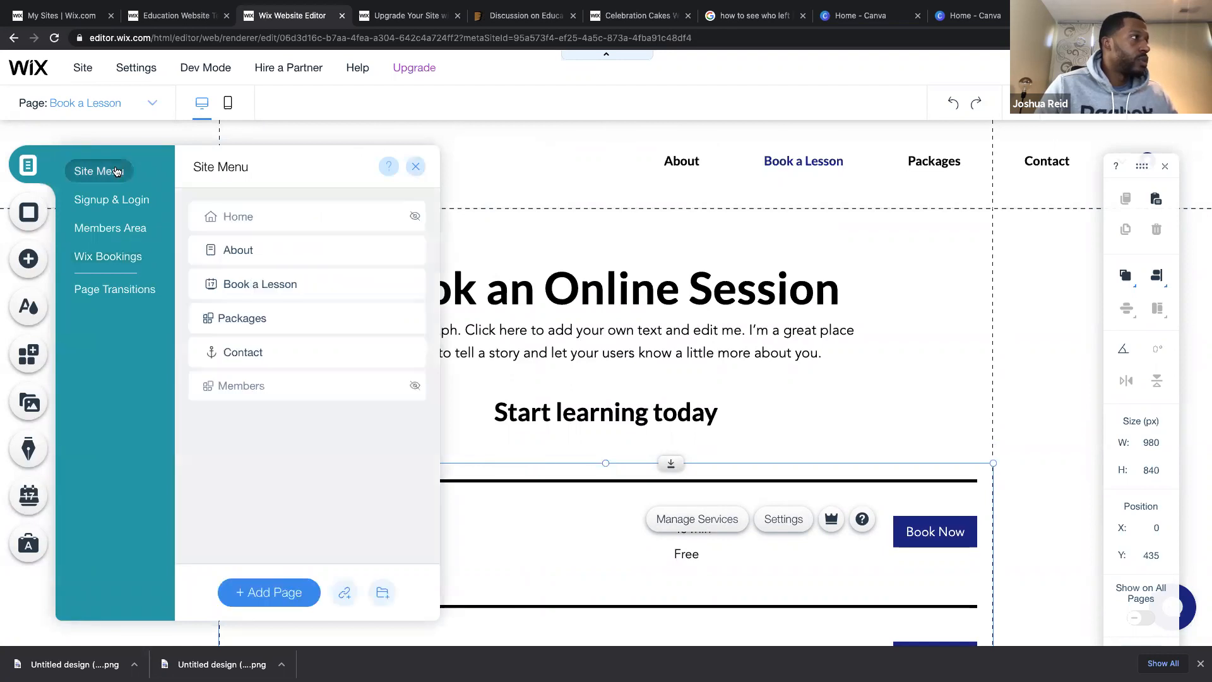
click(268, 350)
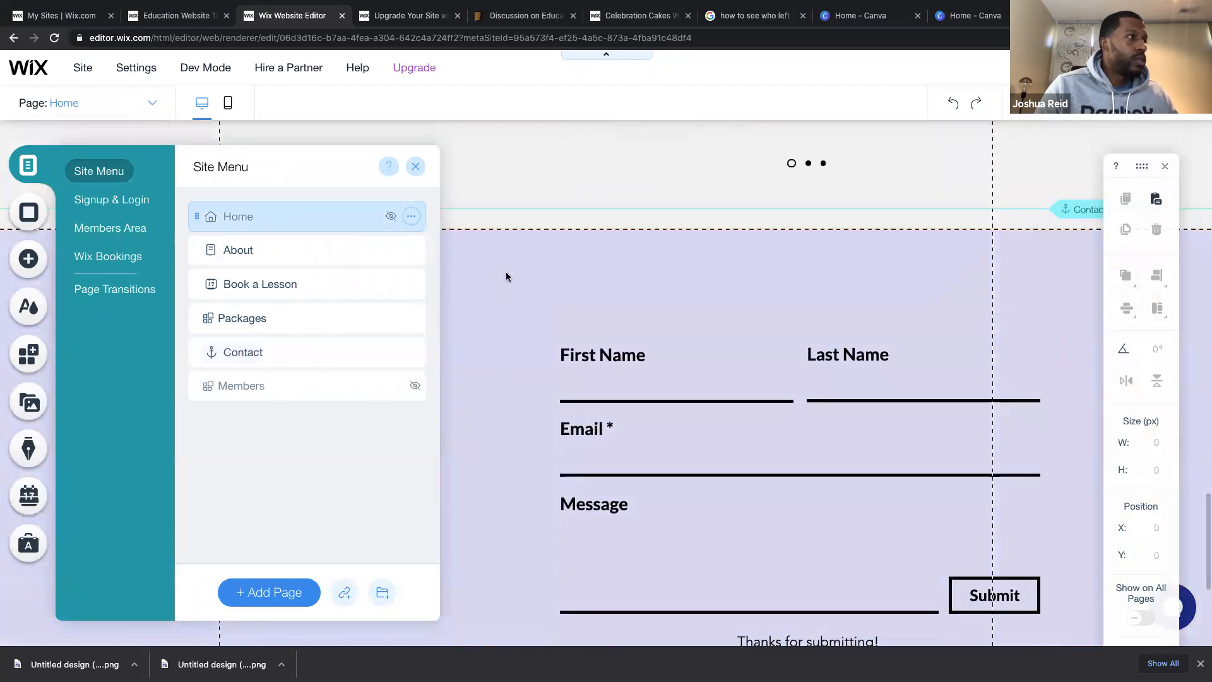
click(308, 381)
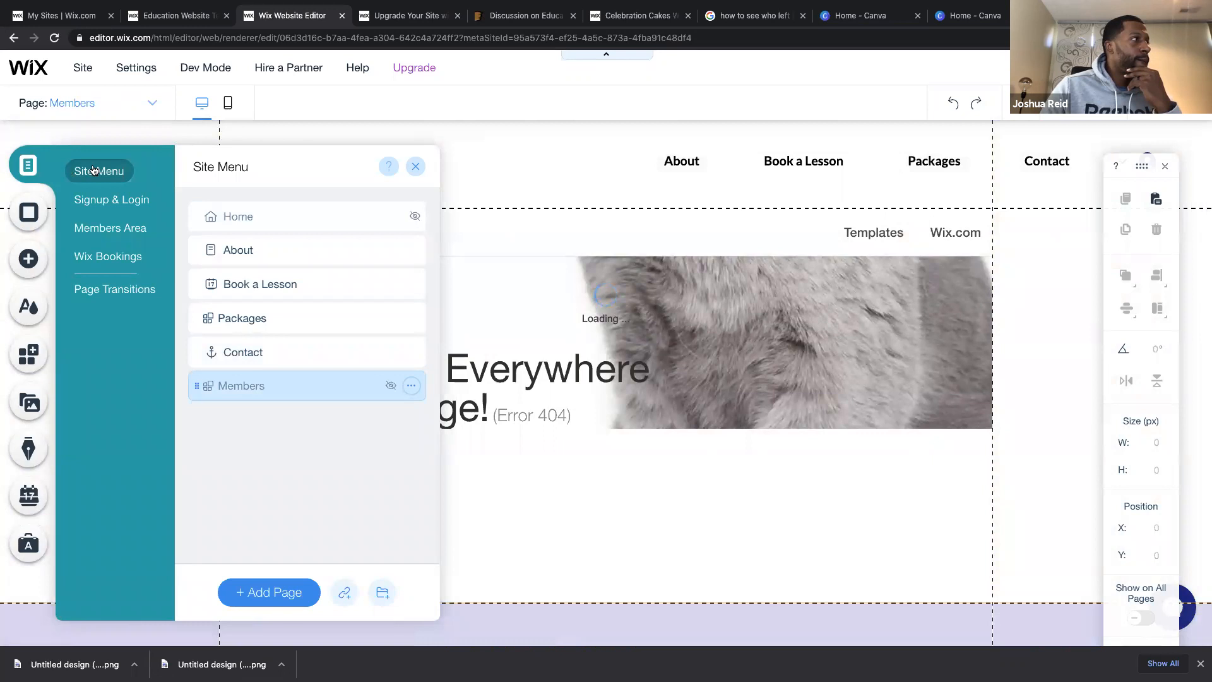
click(424, 167)
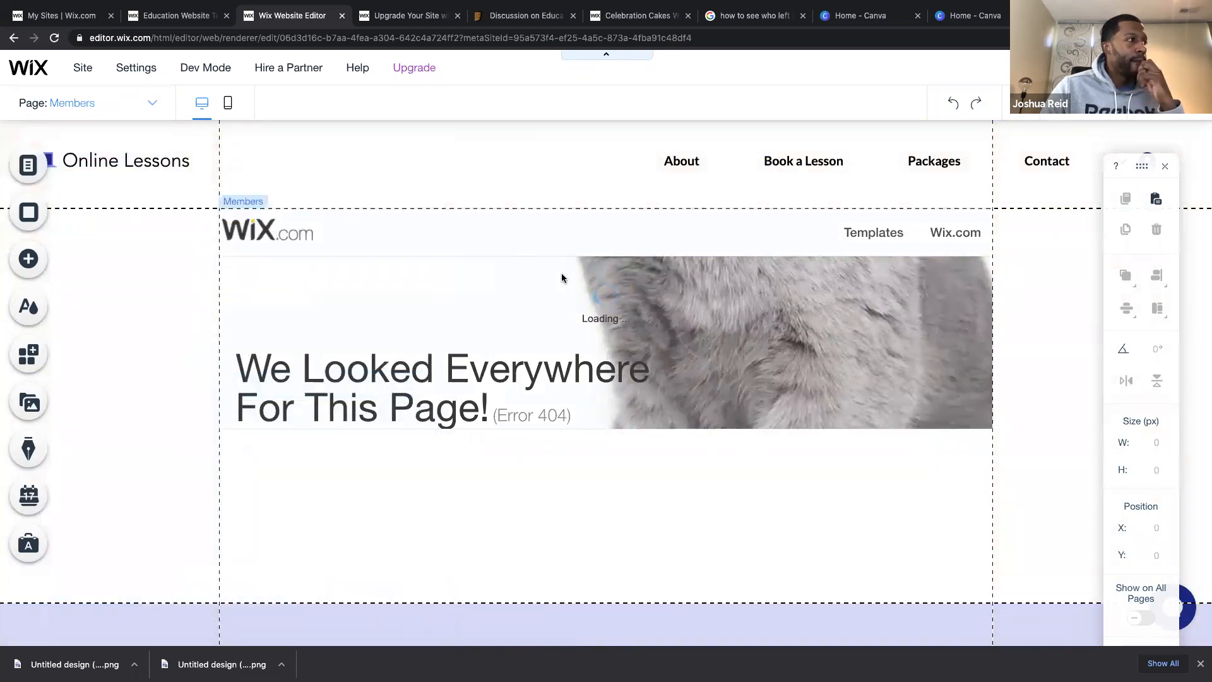
scroll(562, 273, down, 5)
scroll(562, 278, down, 4)
scroll(562, 273, up, 10)
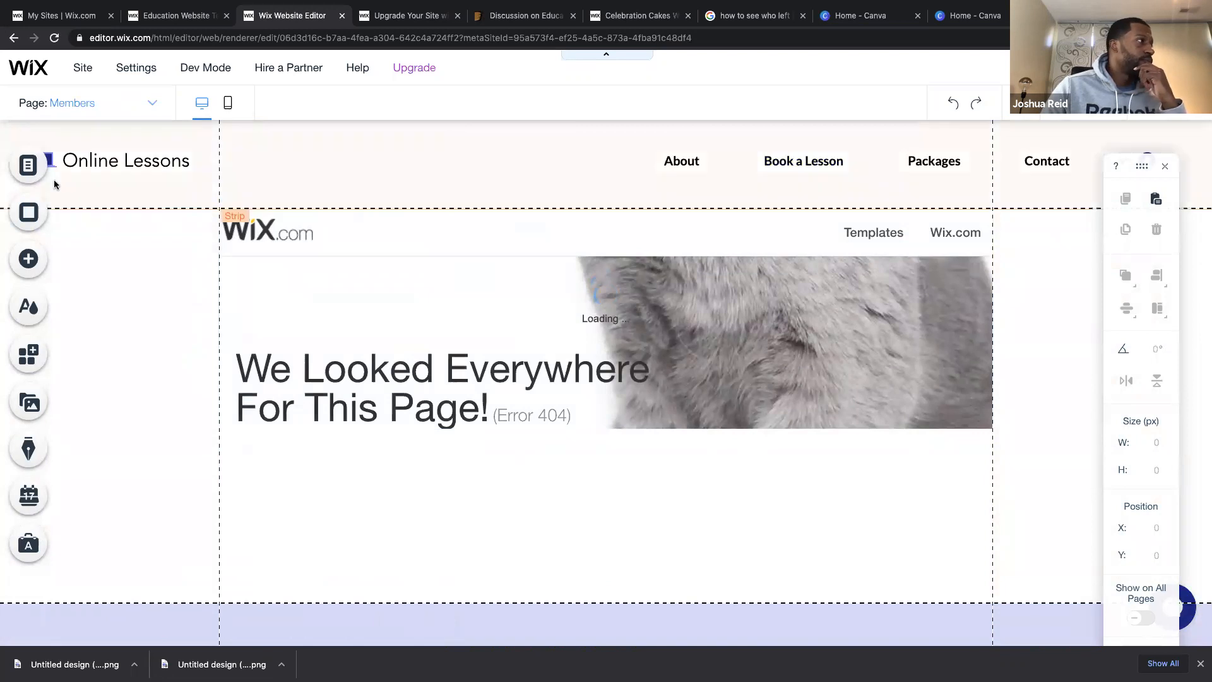
Demonstrate reordering the site menu by moving Packages above About and below it, and restore Book a Lesson above Packages.
click(25, 167)
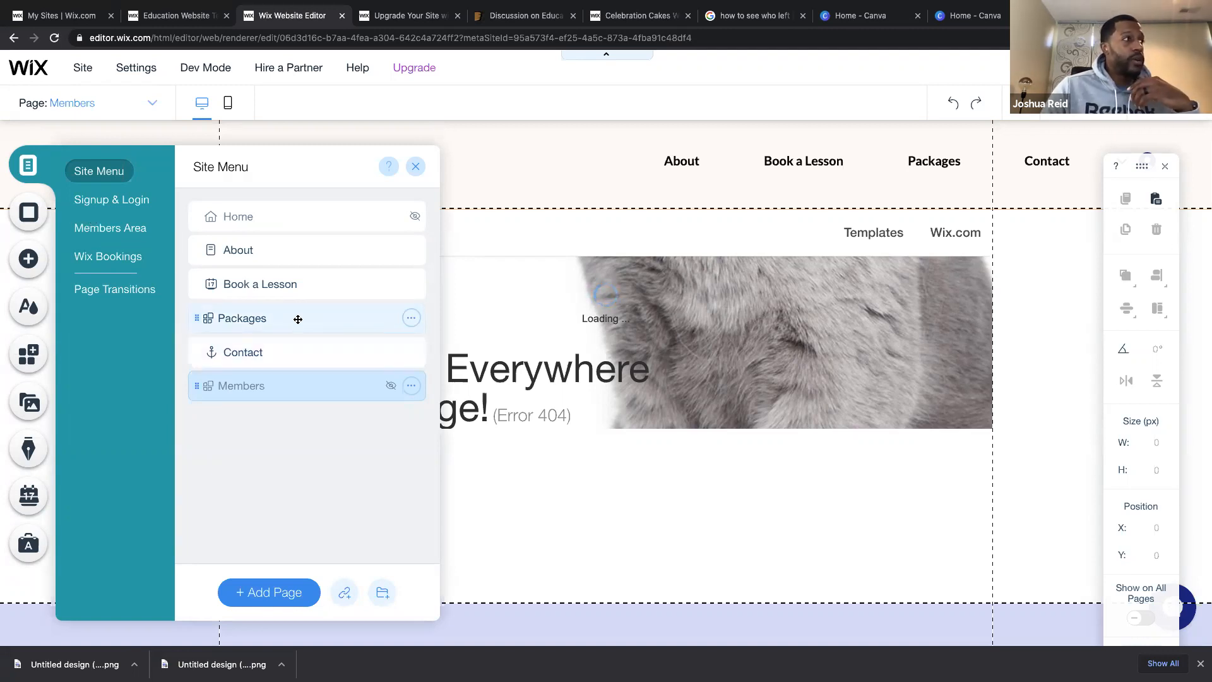
drag(297, 319, 297, 241)
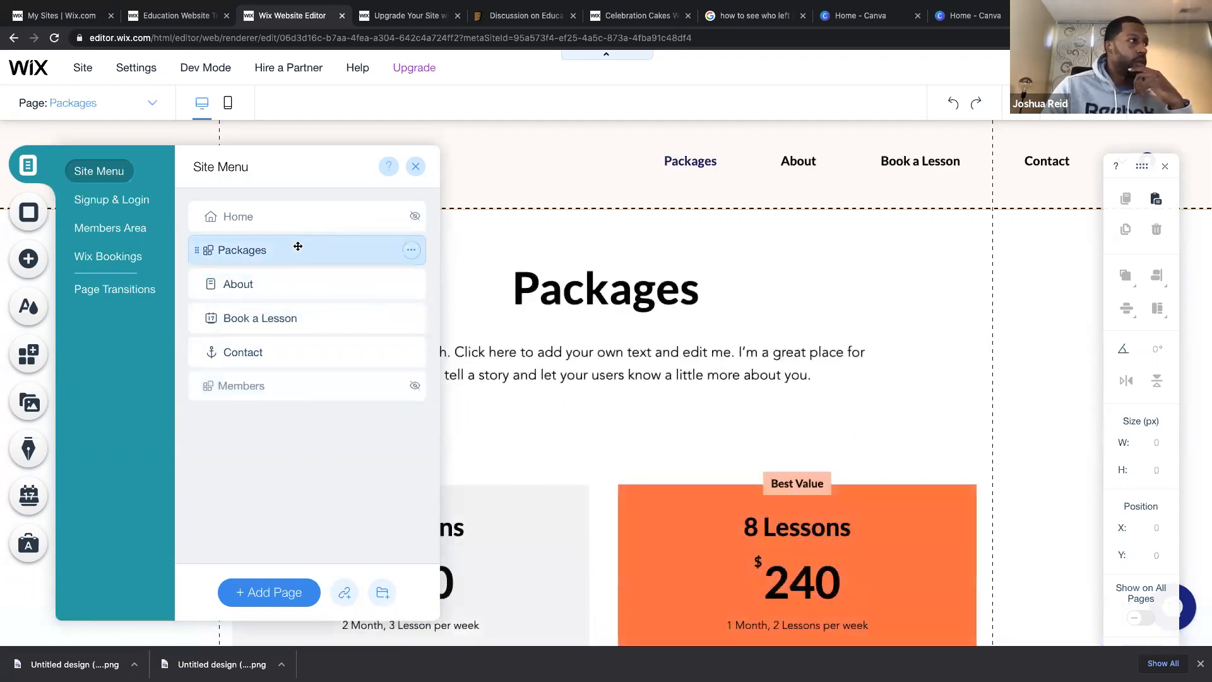
drag(294, 259, 293, 294)
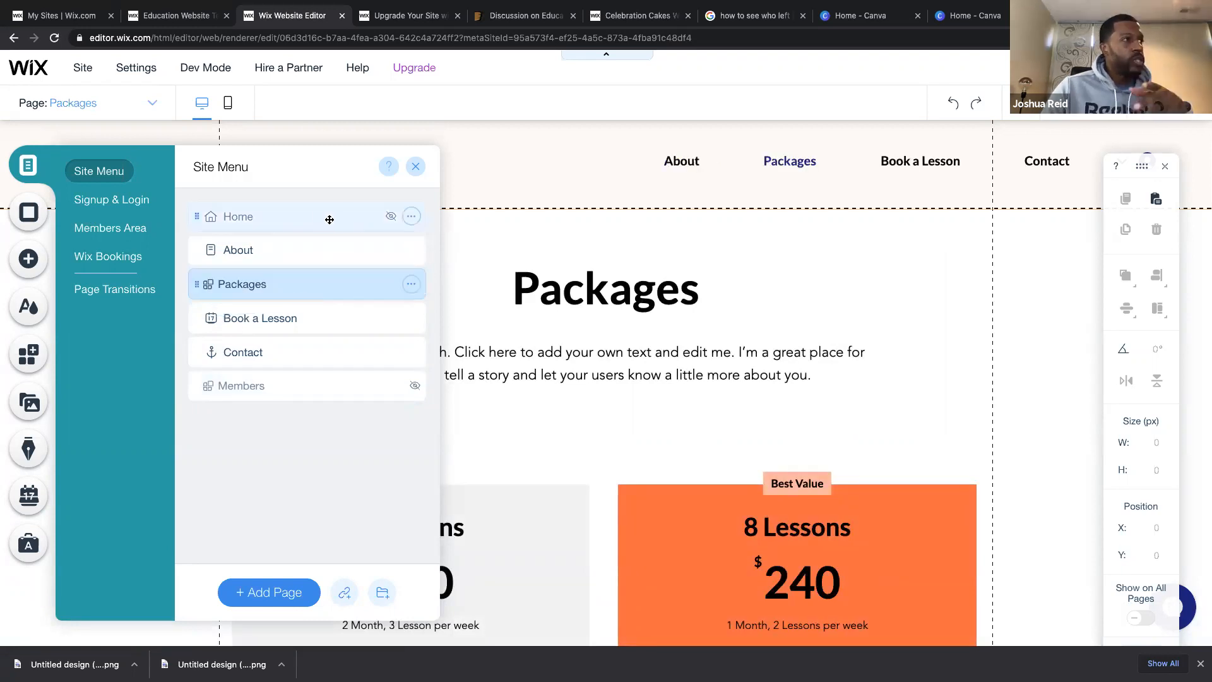
click(390, 216)
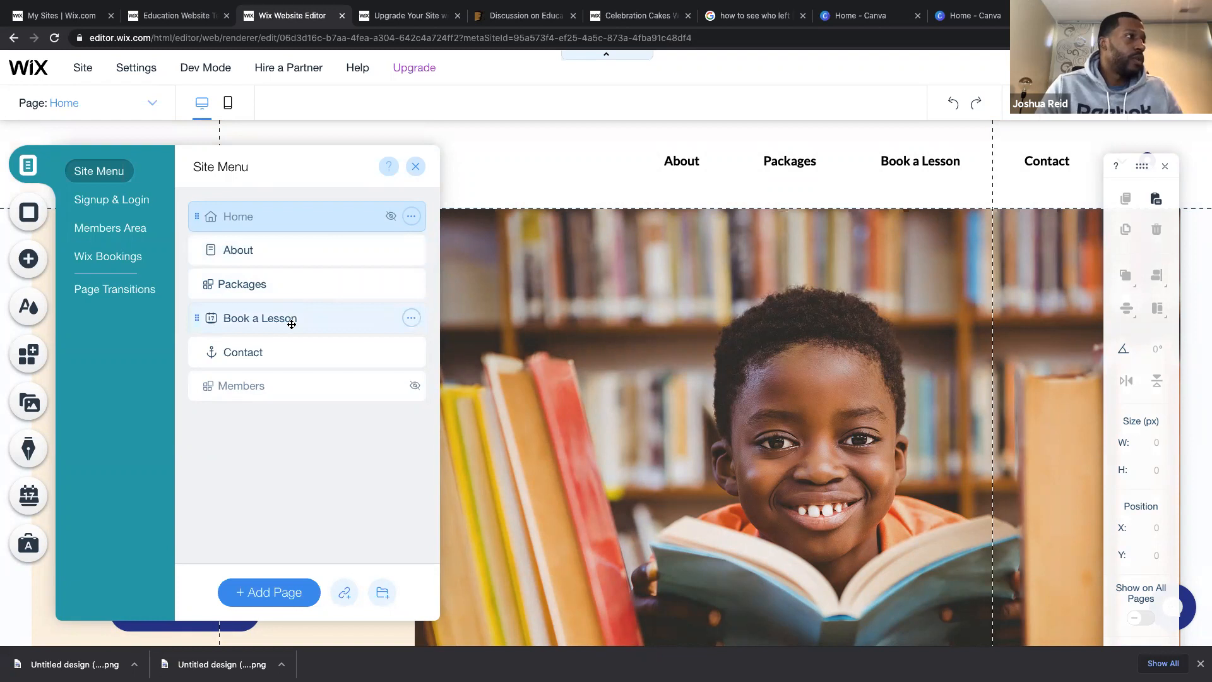
drag(291, 324, 289, 282)
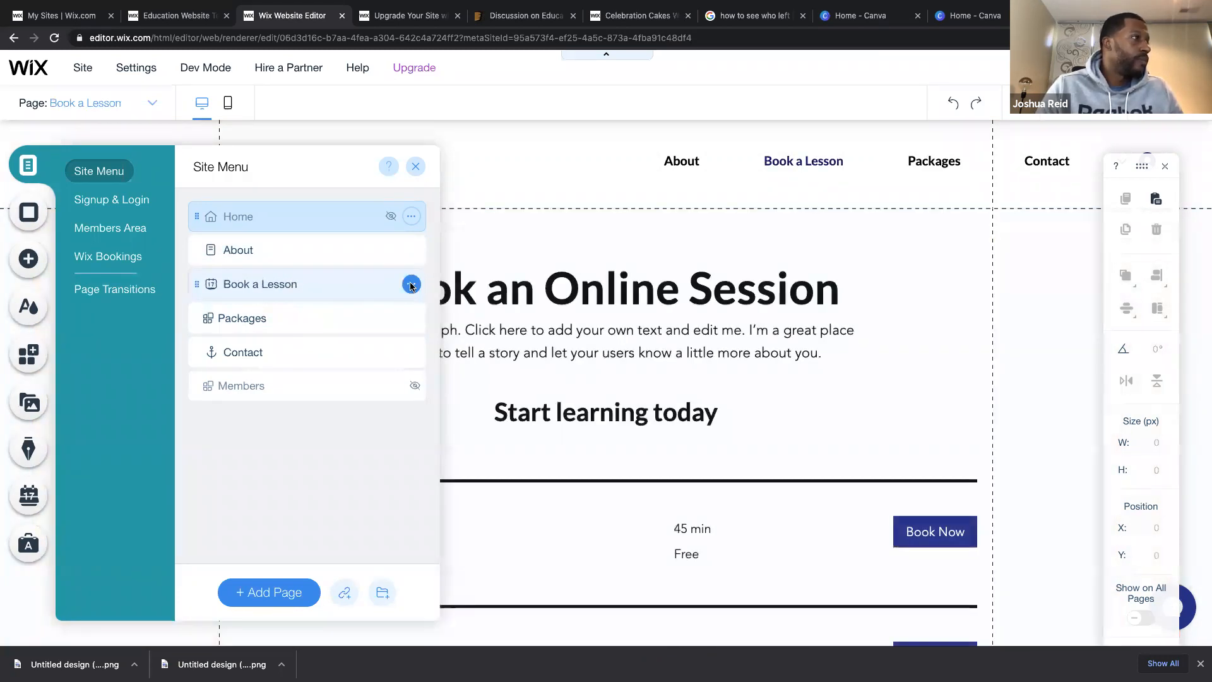
Hide Book a Lesson from the site menu, show it again, and view the Home page's options.
click(411, 285)
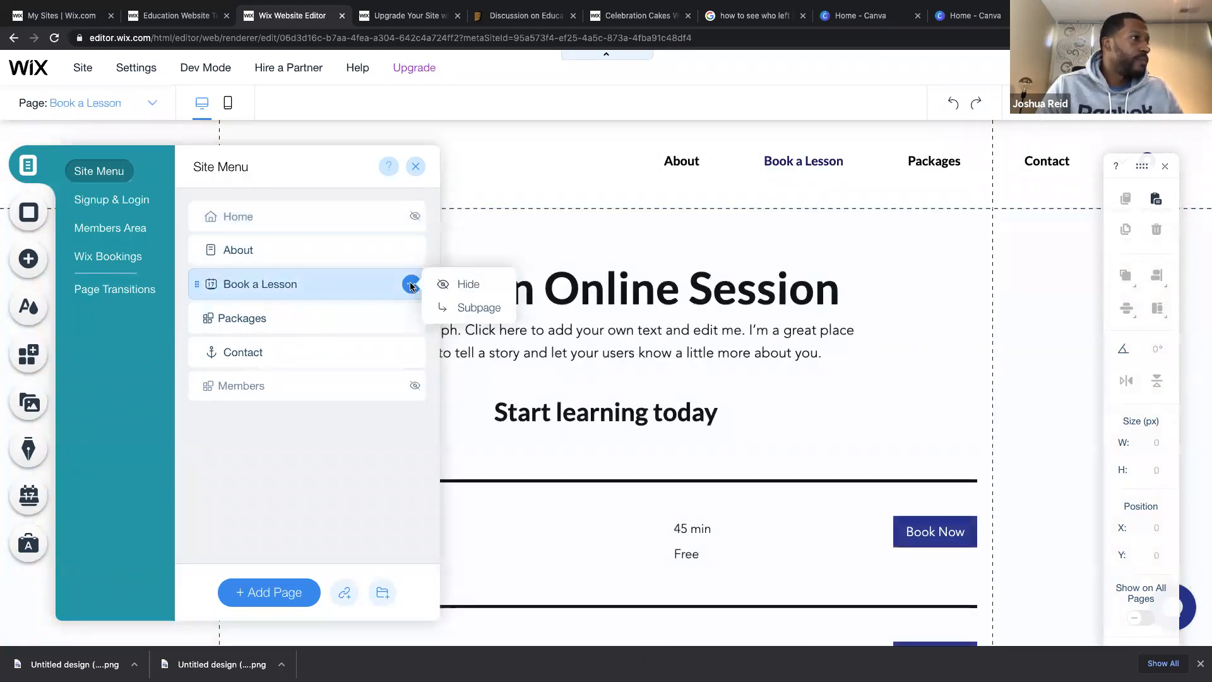
click(468, 284)
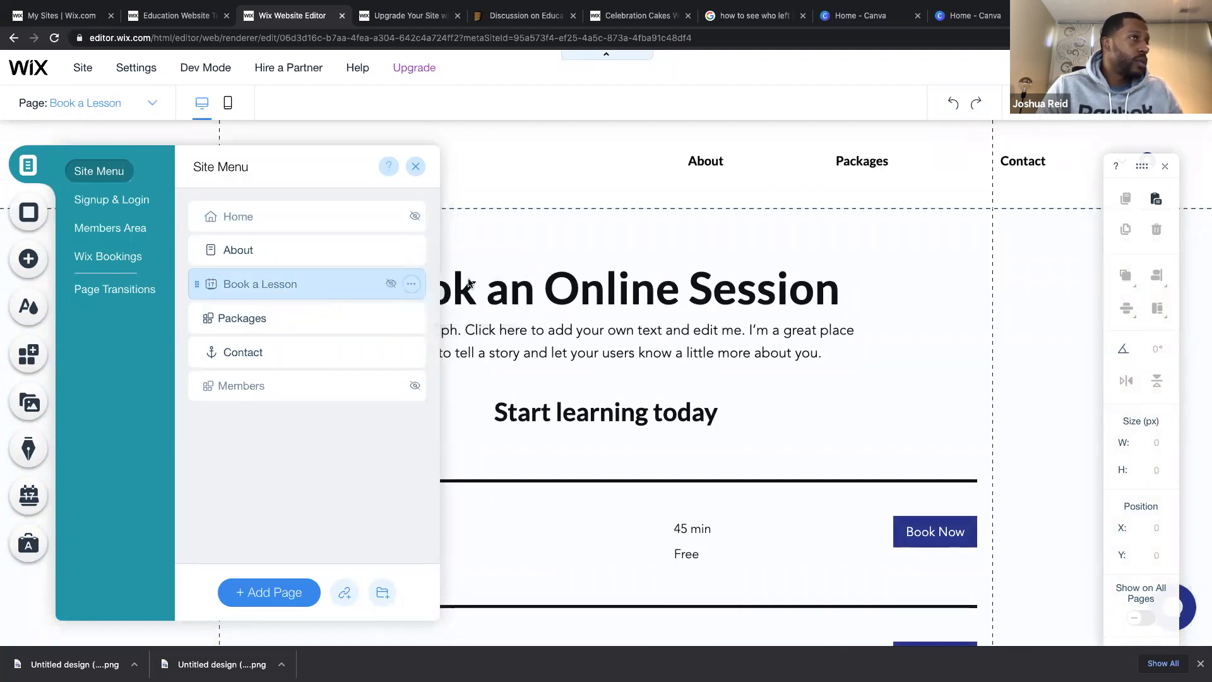
click(411, 286)
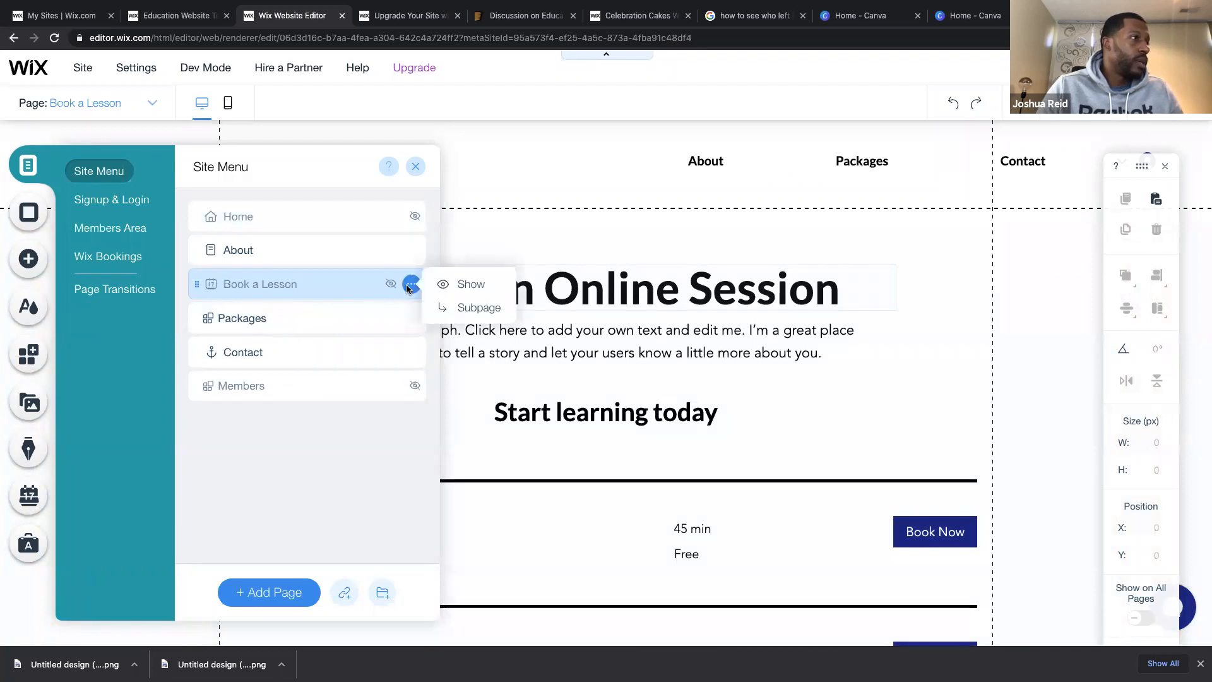
click(480, 285)
click(412, 217)
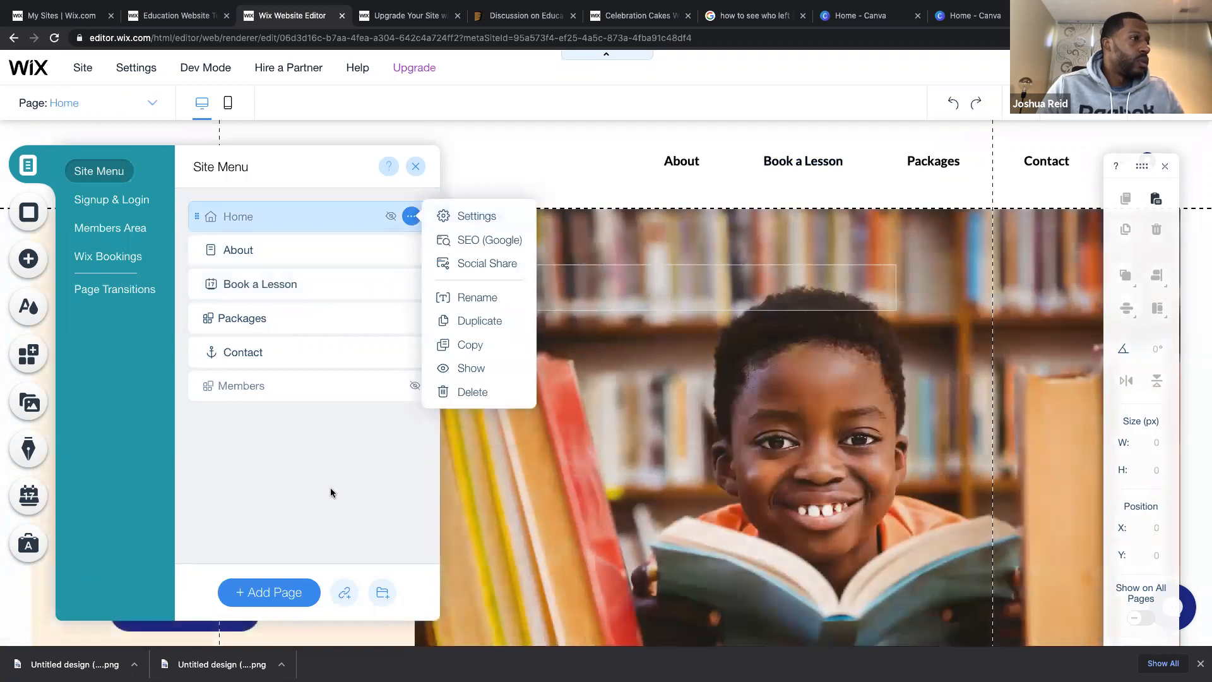
click(330, 487)
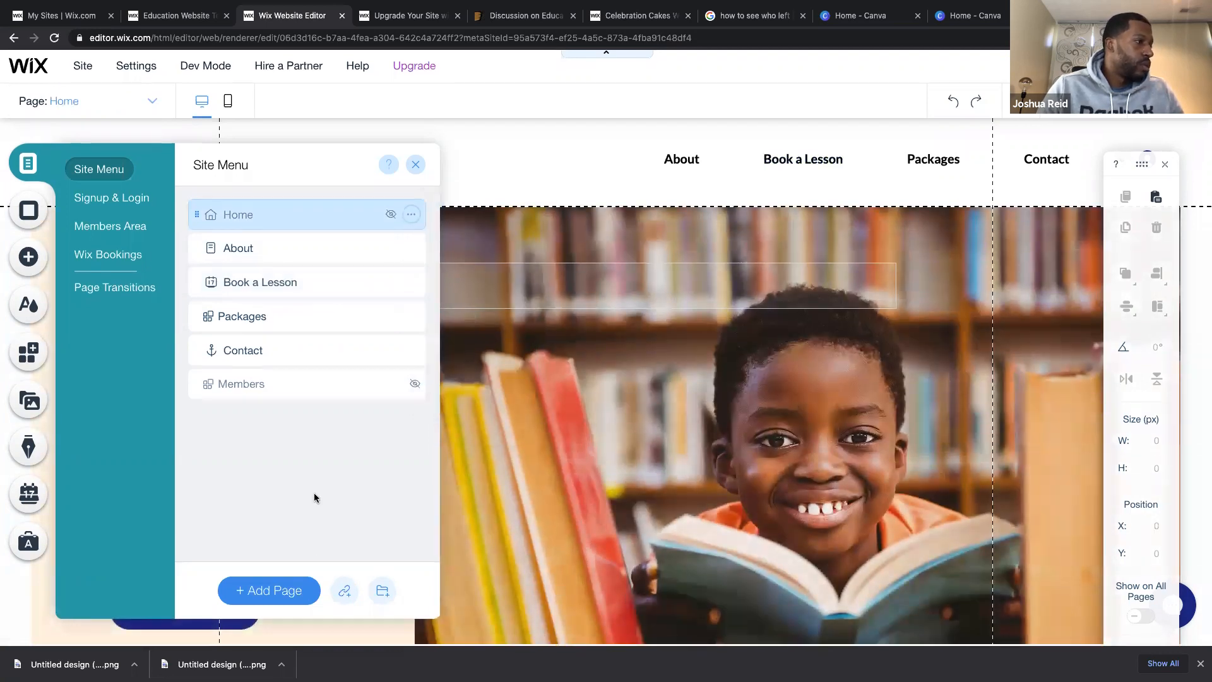
Add a blank page to the site menu, name it "Add New Page", and close the site menu.
click(289, 593)
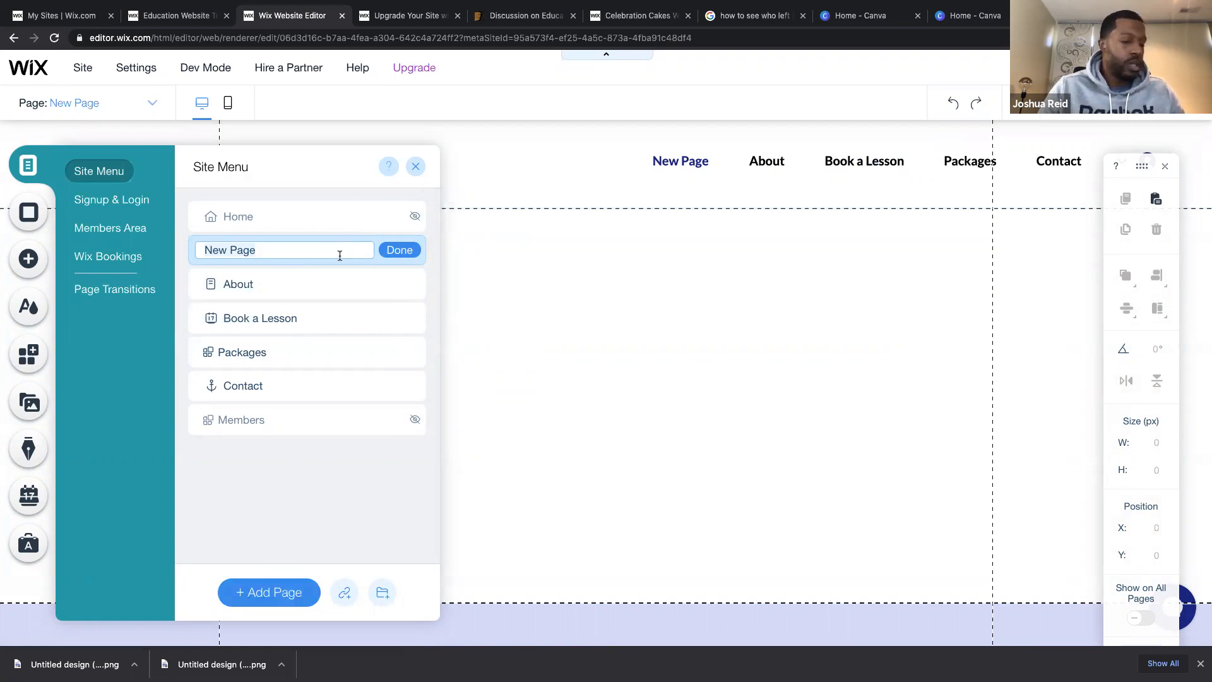
text(Add New Page)
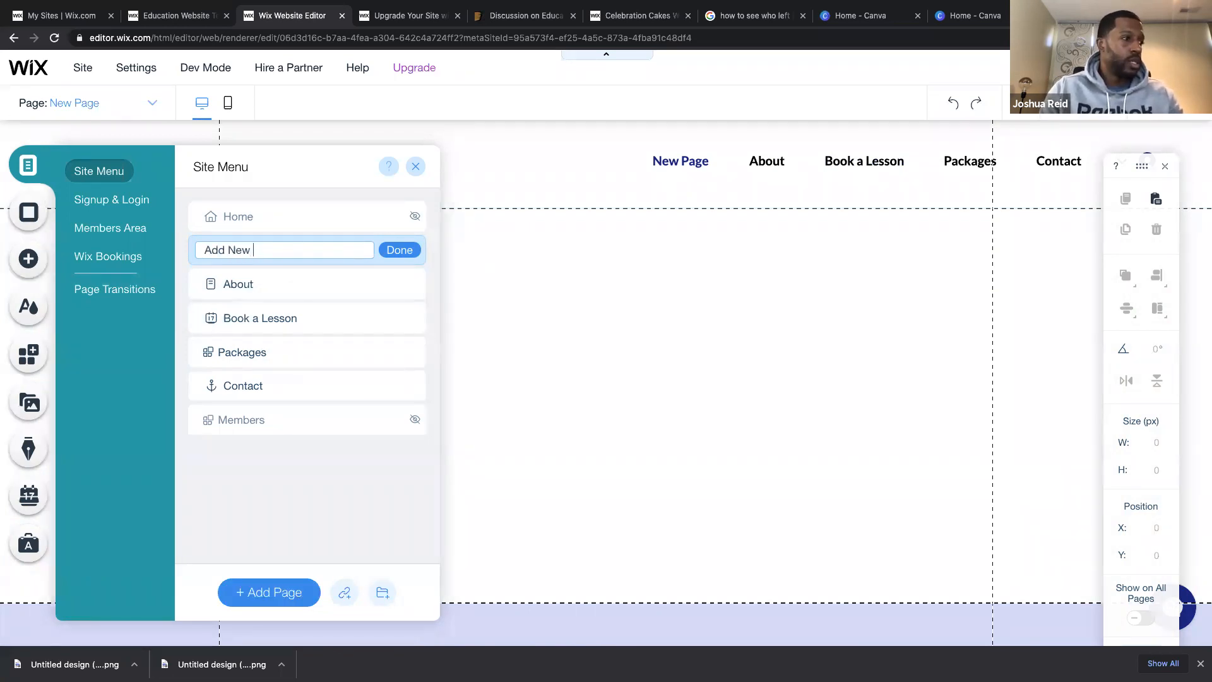
click(411, 257)
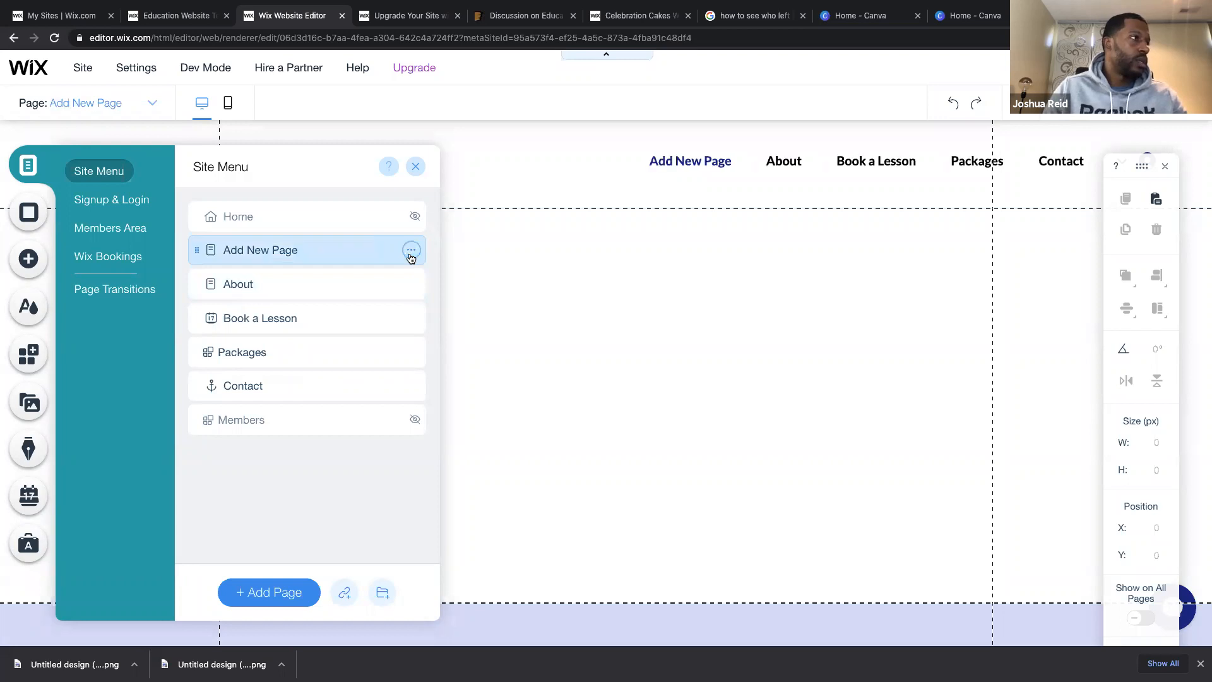
click(532, 312)
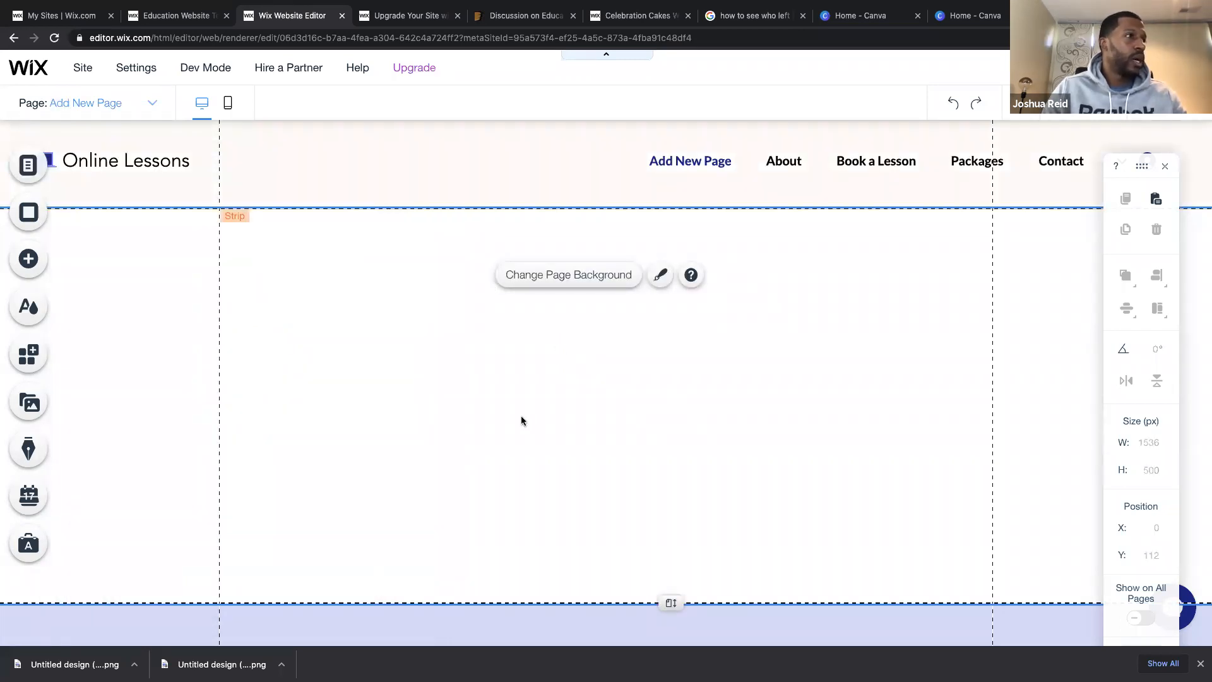
Browse the title, paragraph and image elements that can be added to the new page, without adding any.
click(27, 258)
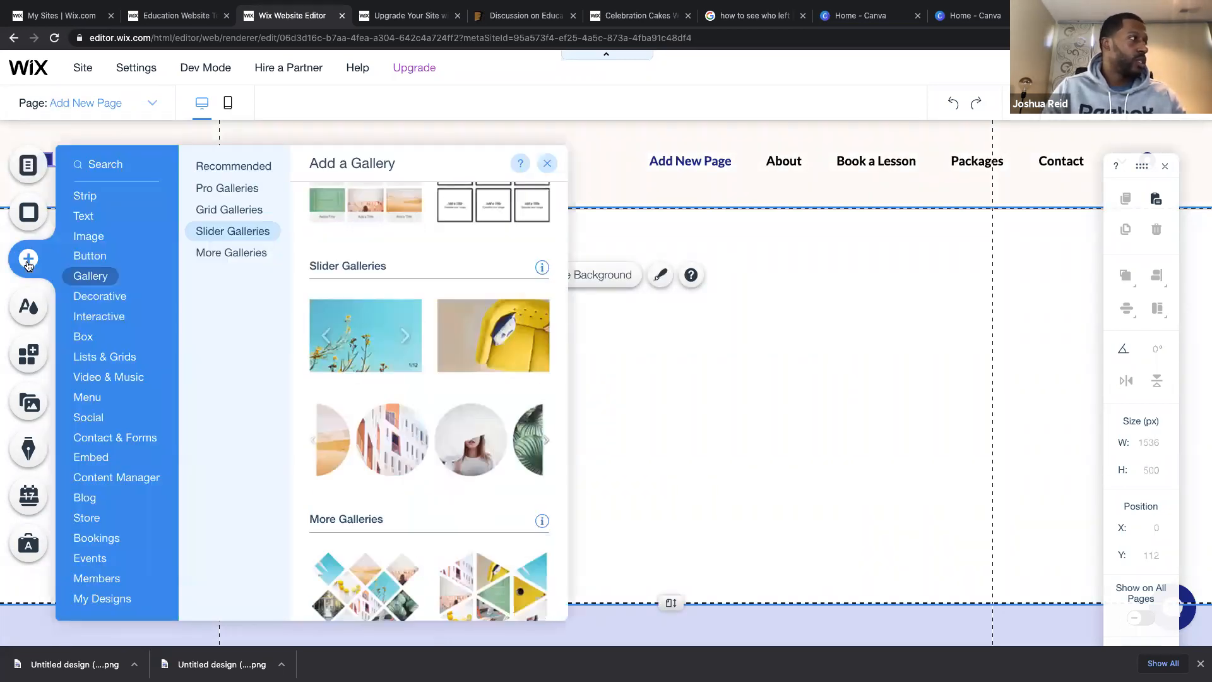
mouse_move(86, 216)
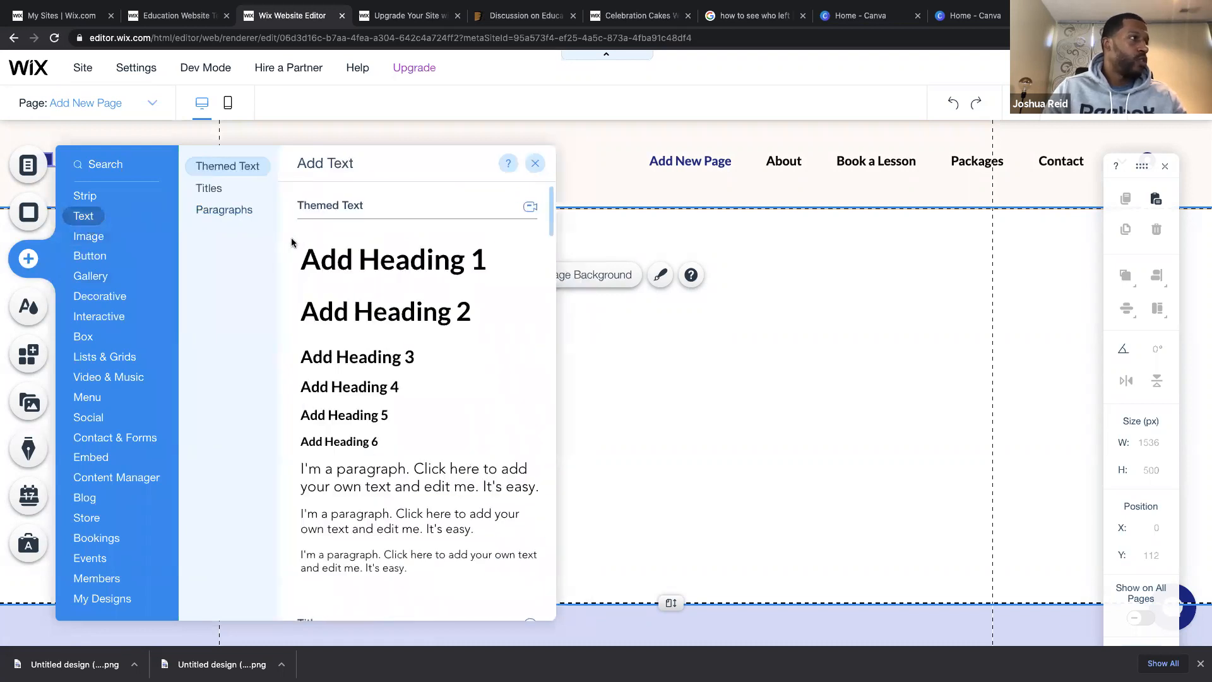
click(209, 188)
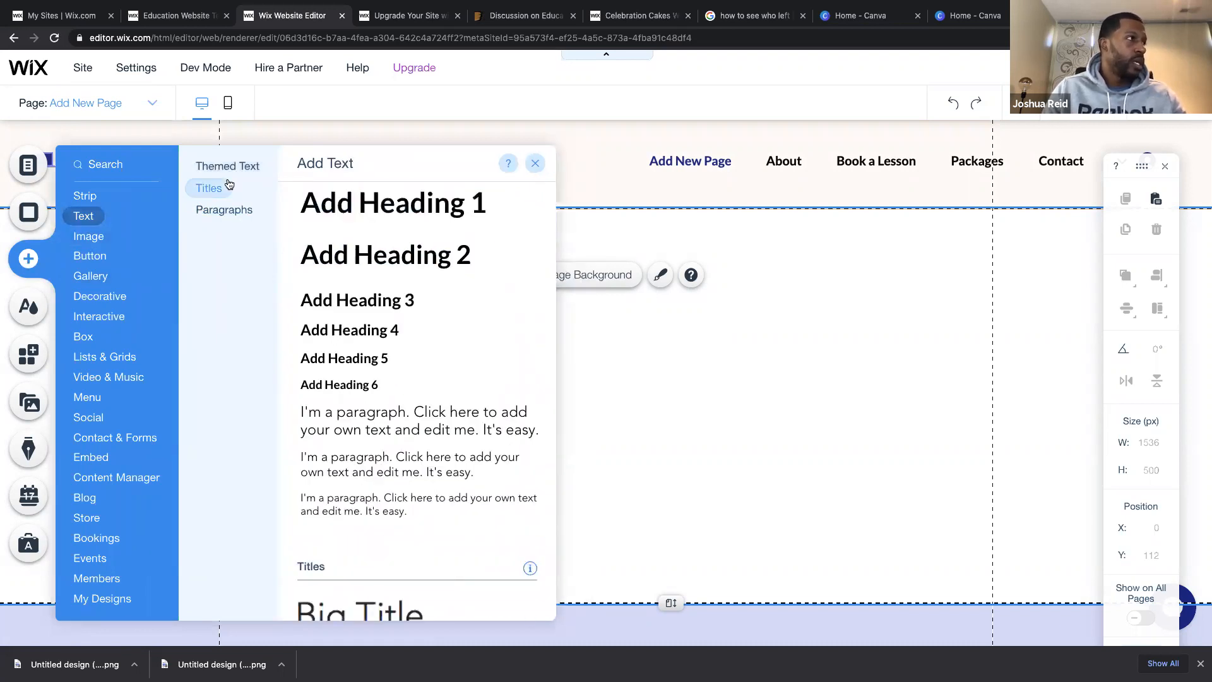
click(233, 209)
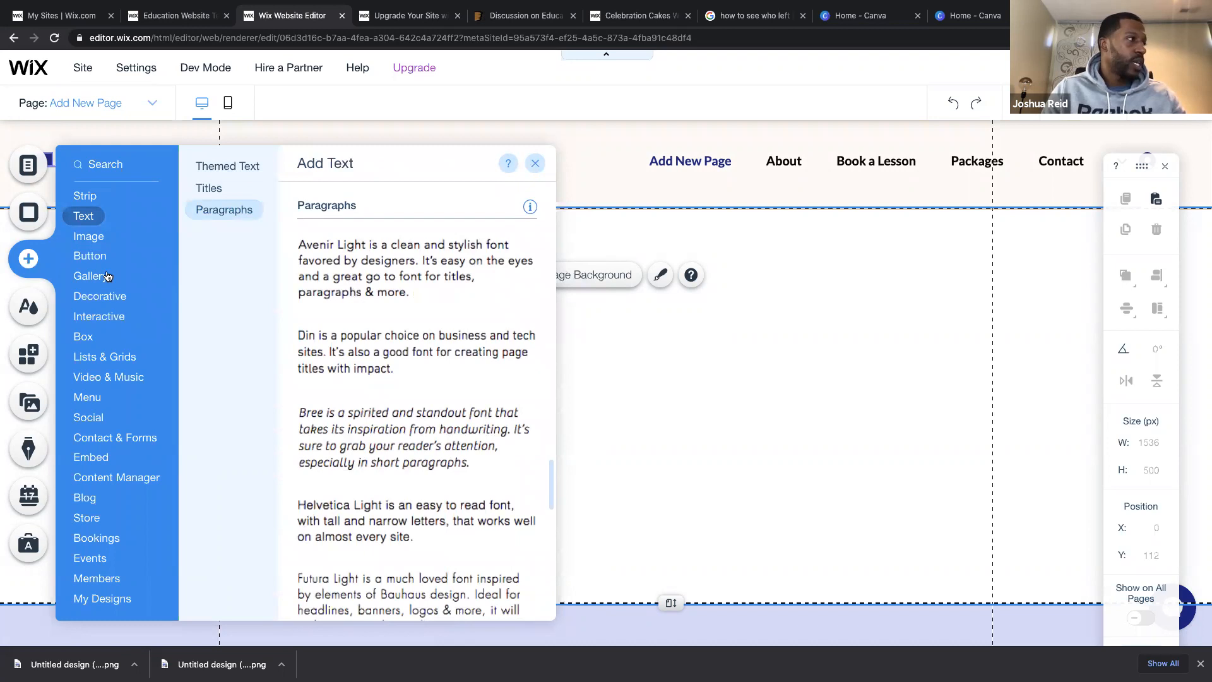
mouse_move(90, 240)
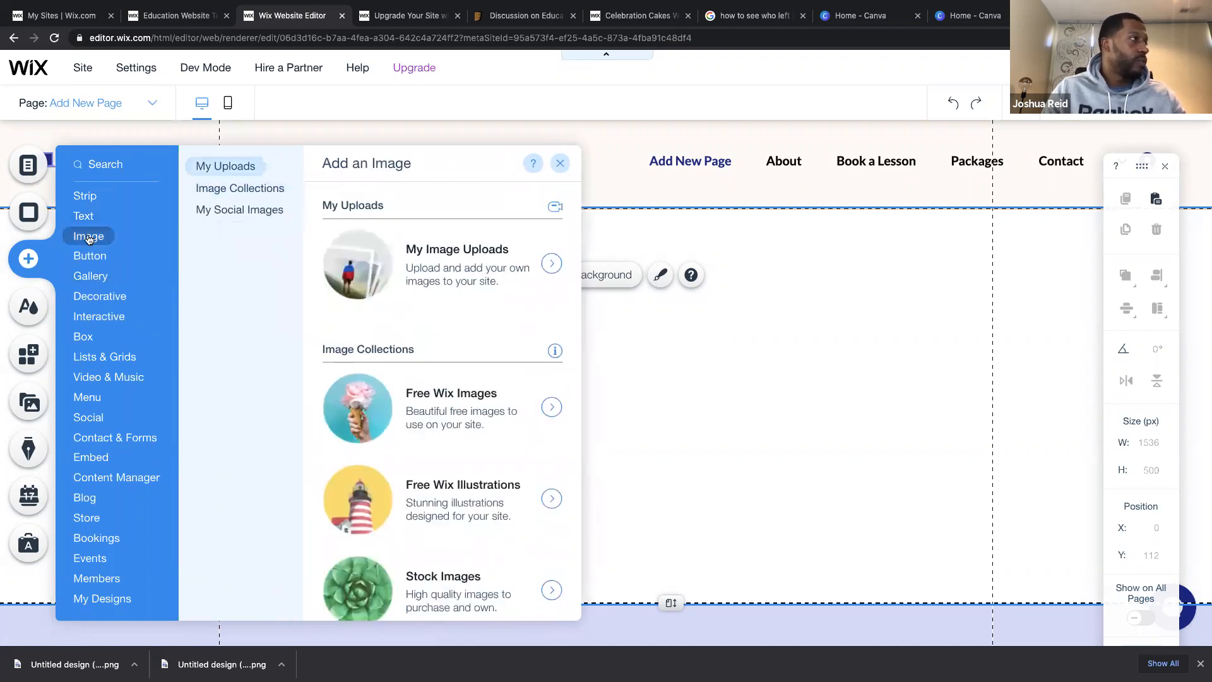
click(558, 164)
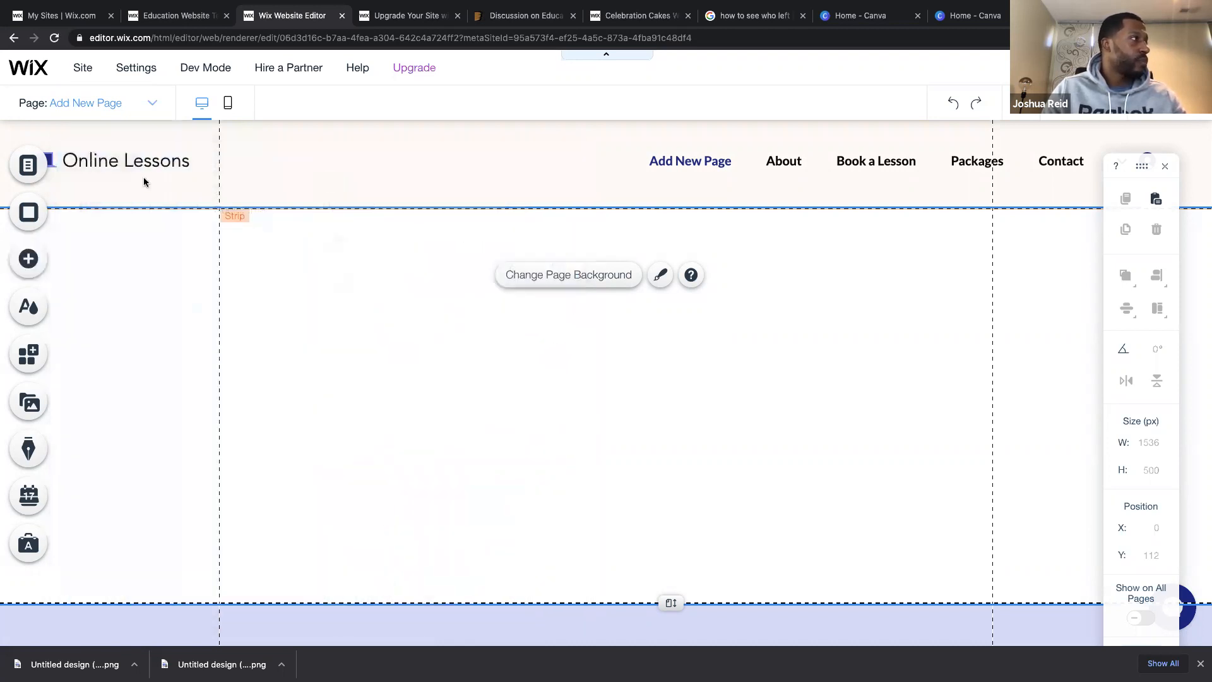
From the site menu, view the About page and check the options for Packages and Book a Lesson.
click(28, 164)
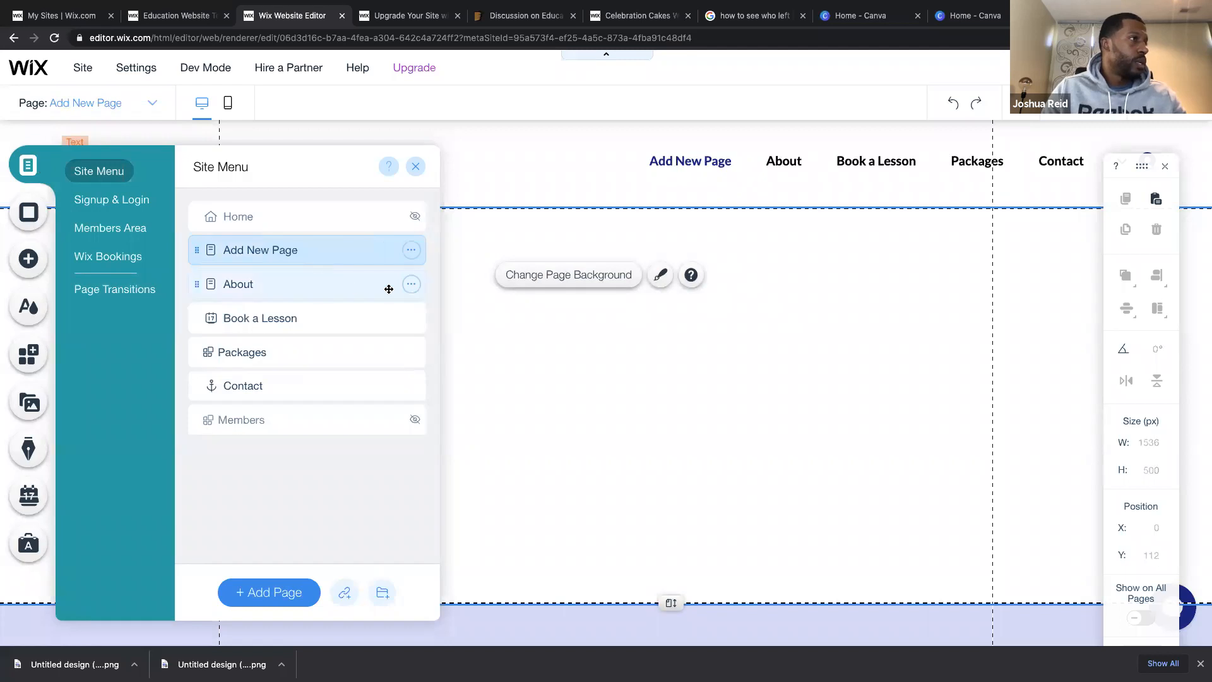
click(411, 283)
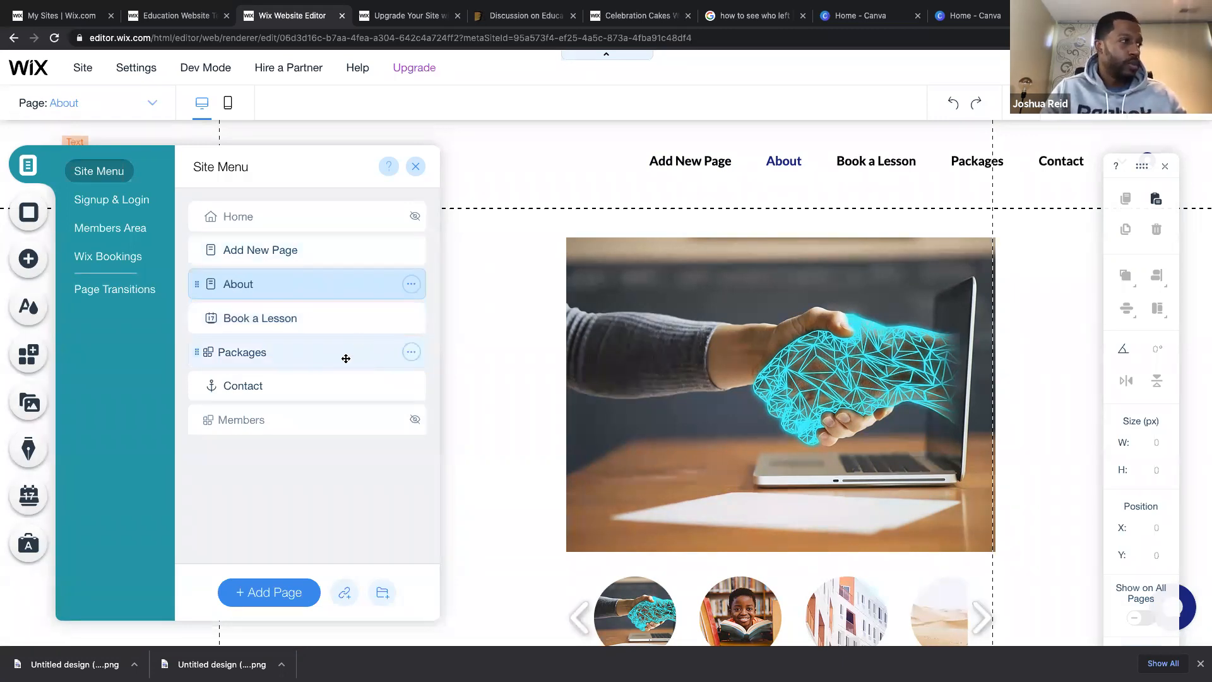
click(411, 352)
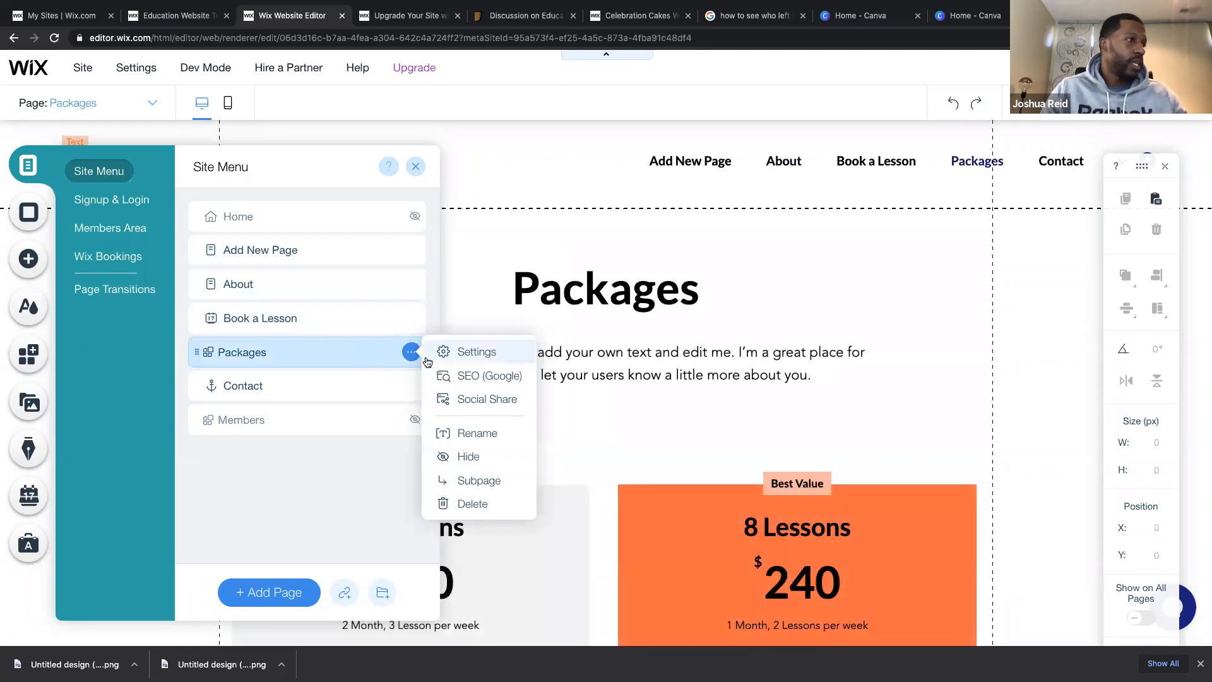
click(382, 345)
click(411, 319)
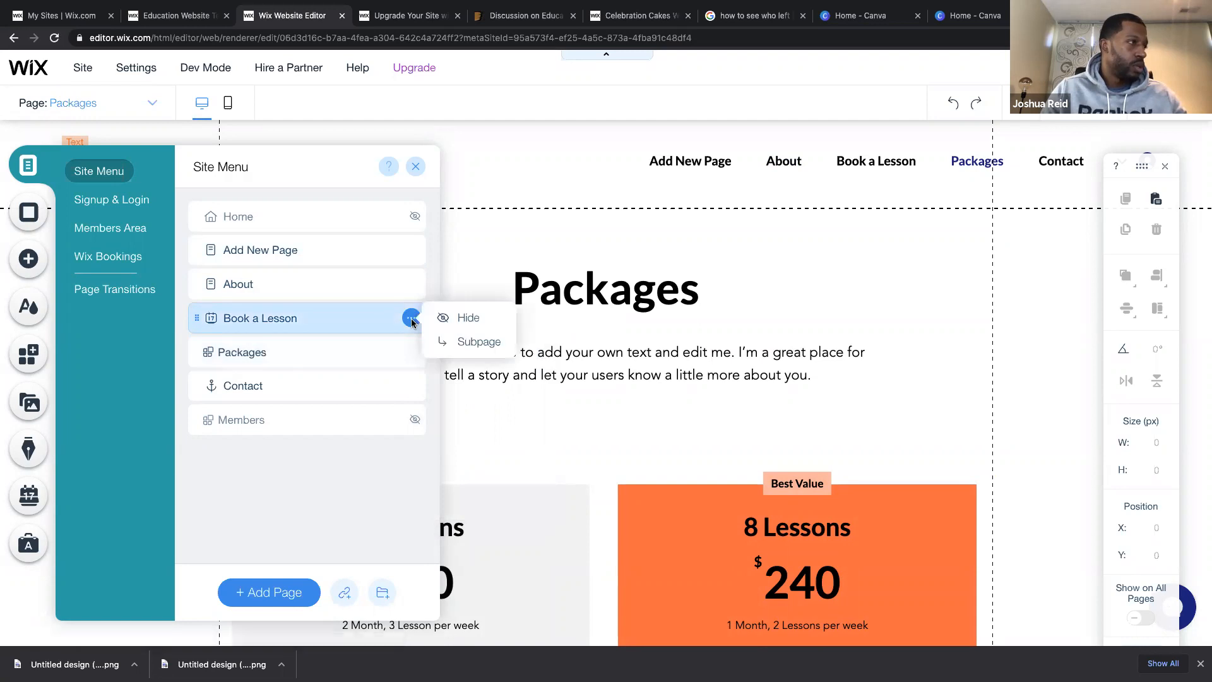
Duplicate the About page and keep the name "Copy of About".
click(410, 284)
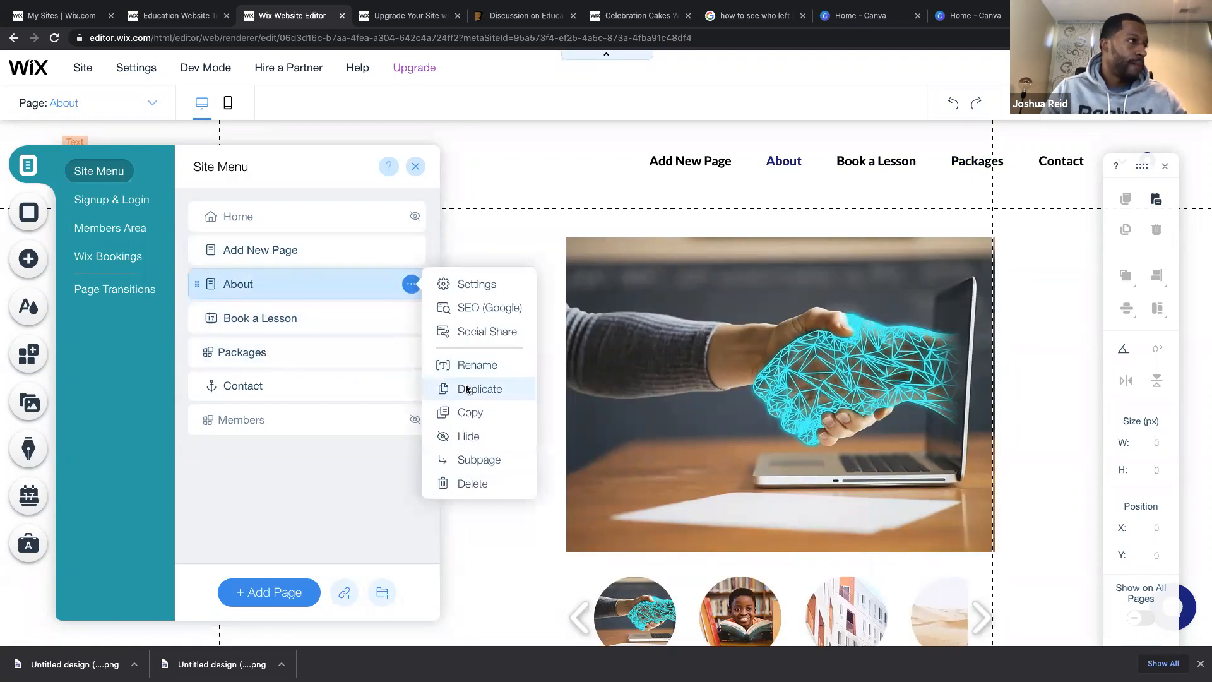
click(464, 387)
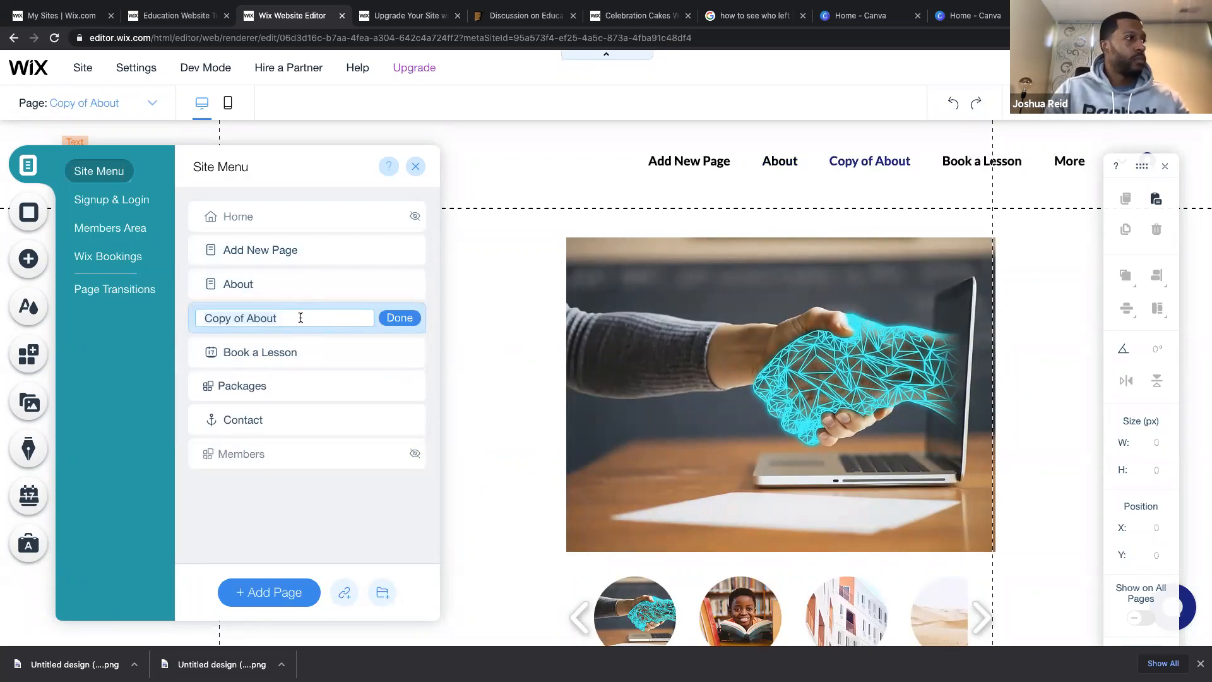
click(399, 318)
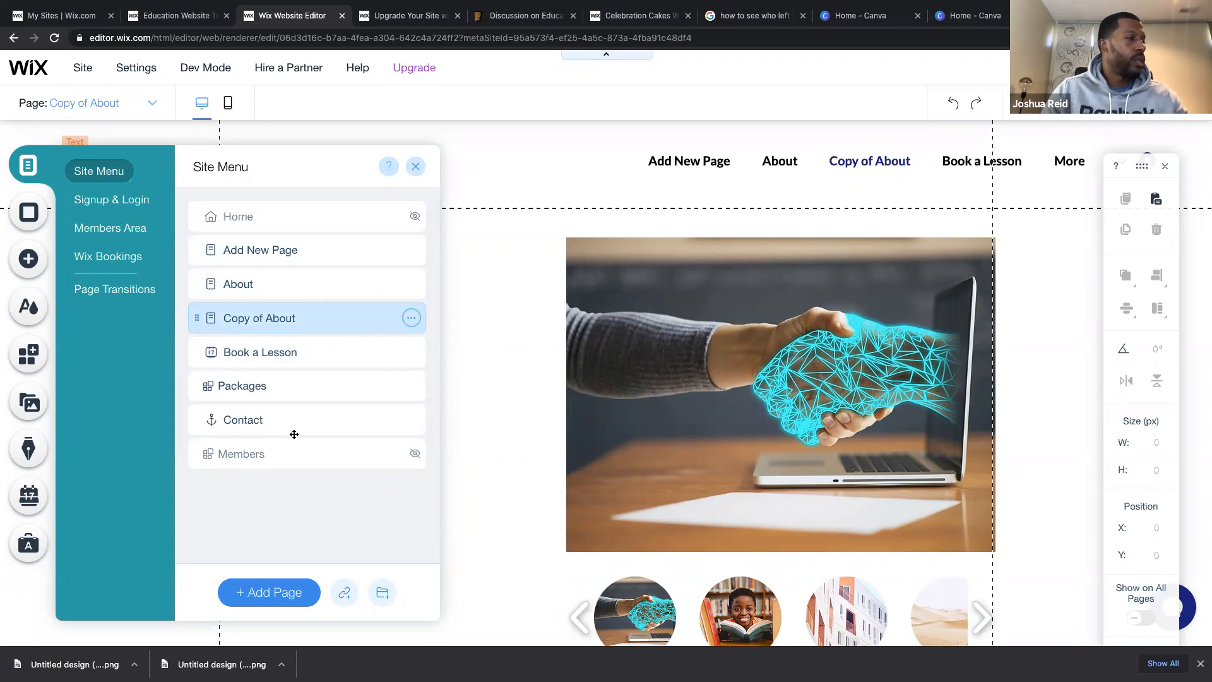
Replace the heading on the Copy of About page with "Copy of About Us Page".
click(637, 354)
click(635, 349)
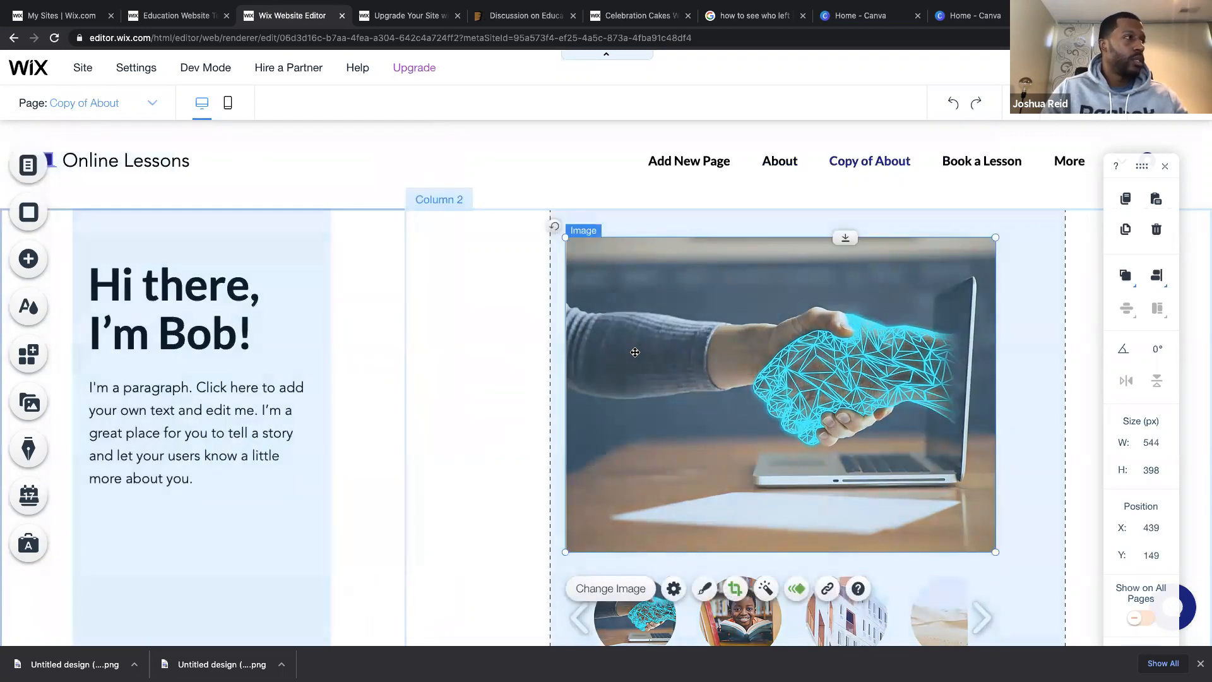
double_click(223, 314)
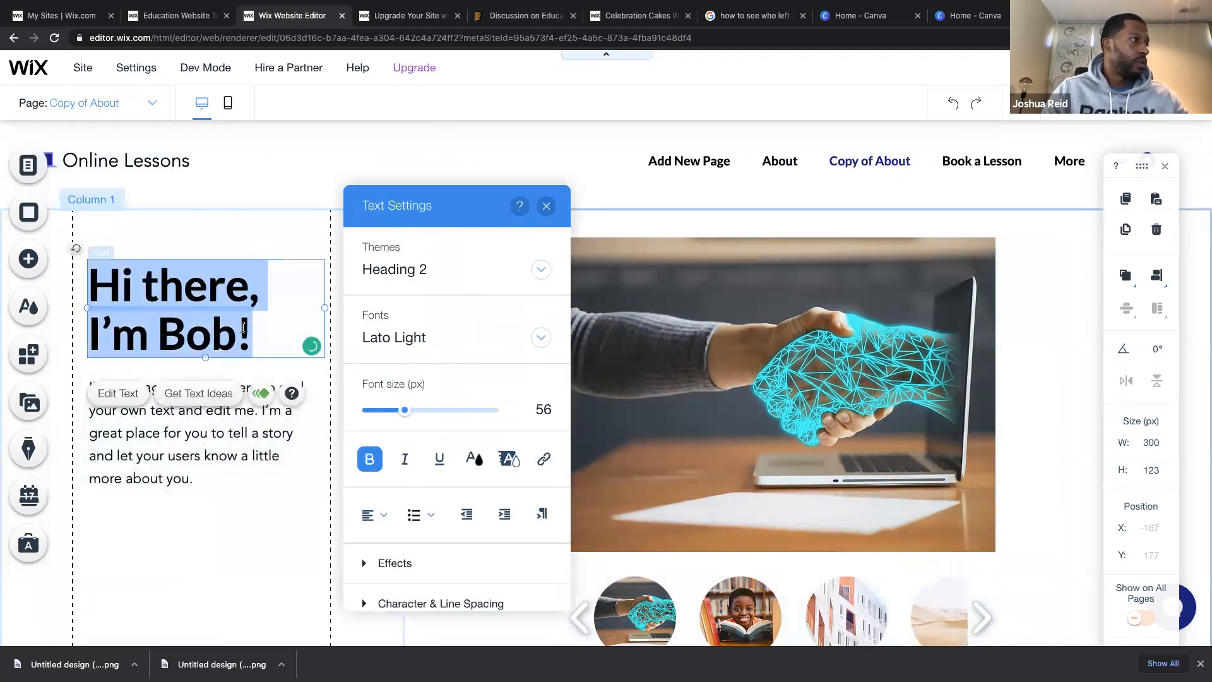
text(C)
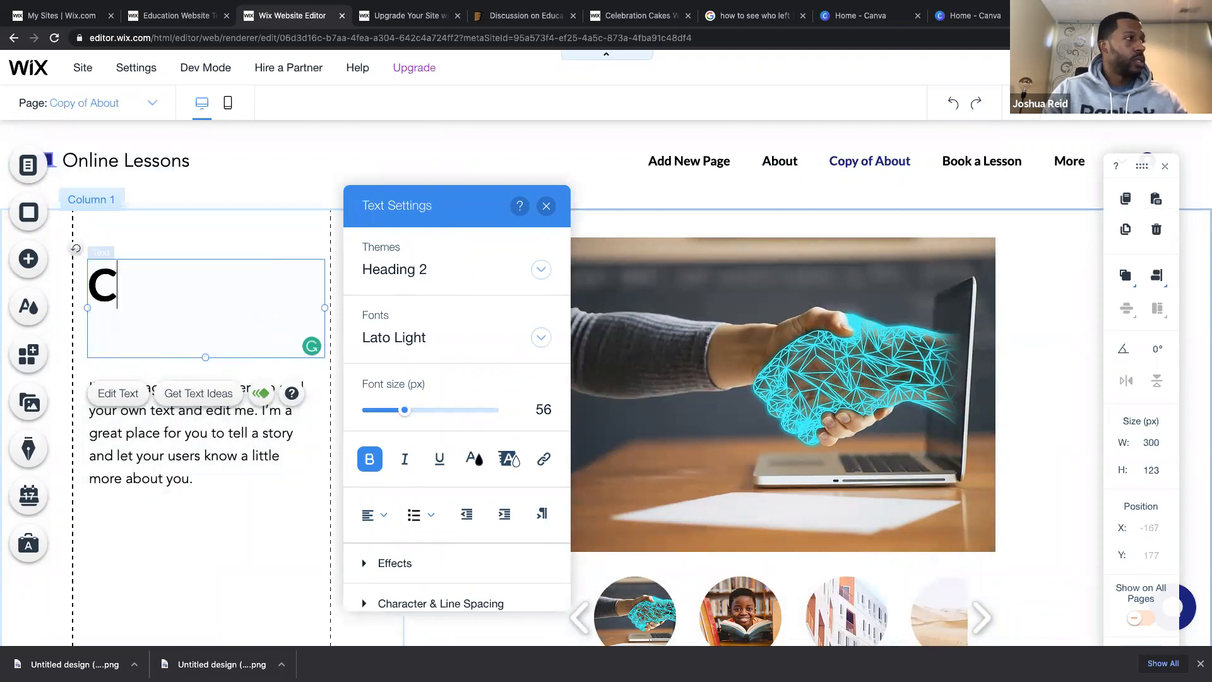
text(opy of About Us )
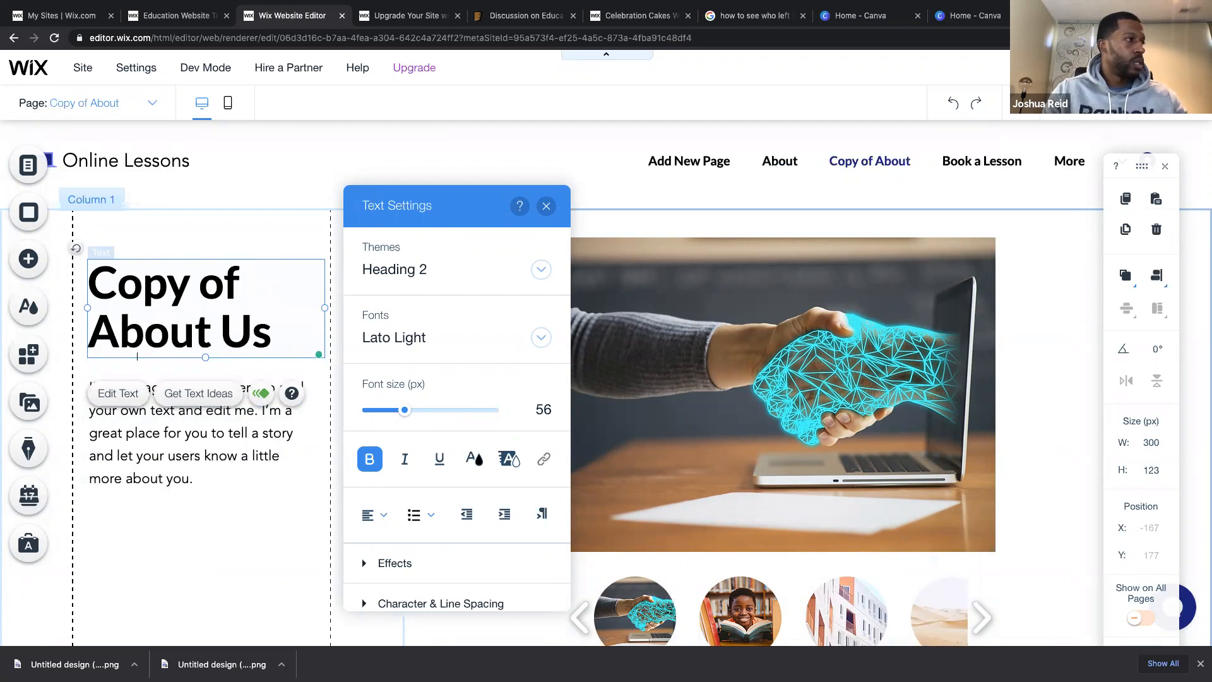
text(Page)
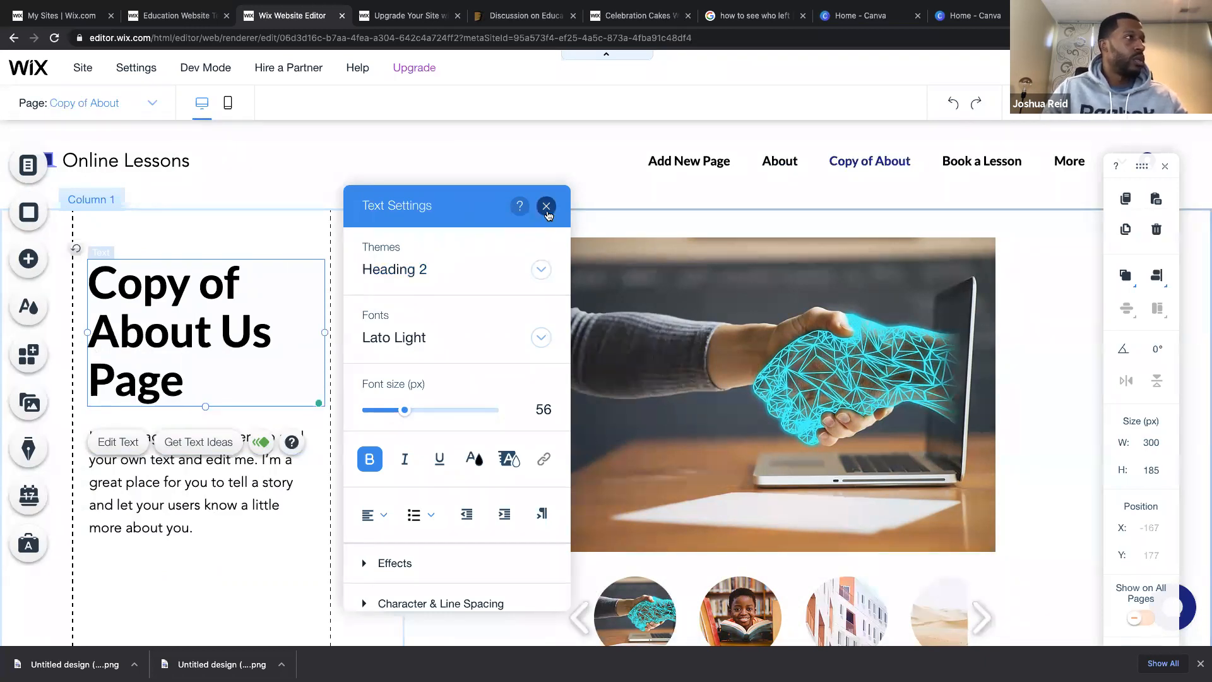
click(546, 206)
Open the original About page to compare it with the duplicate, and return to Copy of About.
click(39, 164)
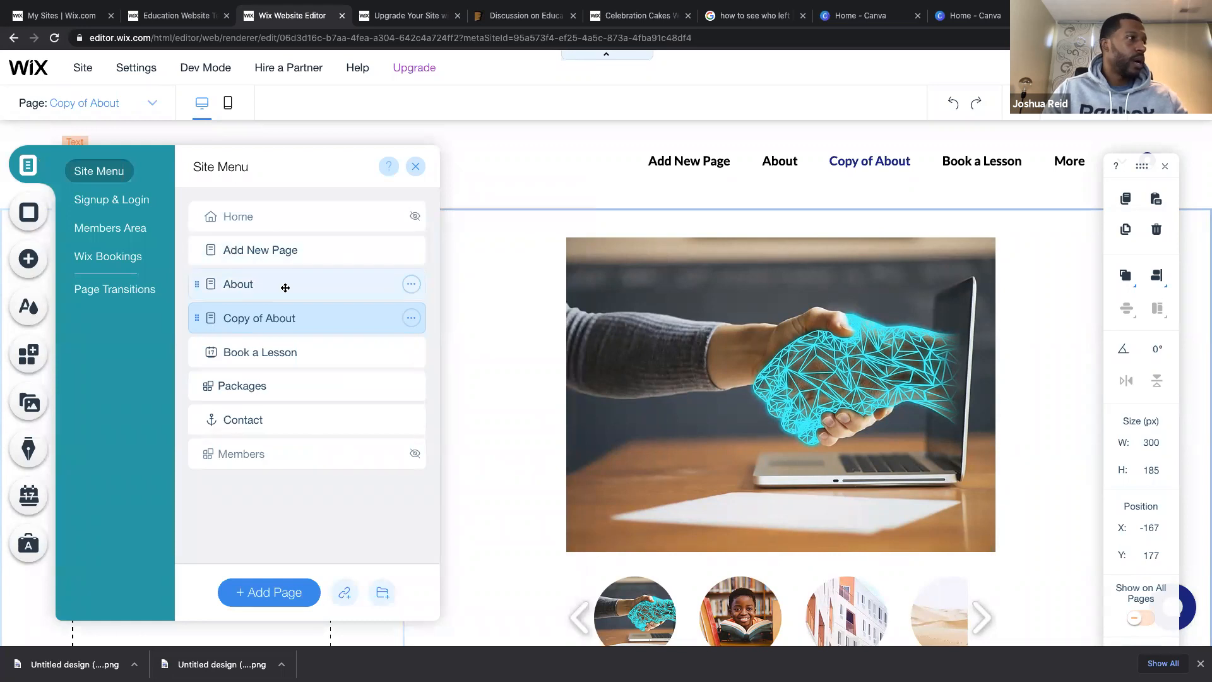
click(286, 287)
click(452, 244)
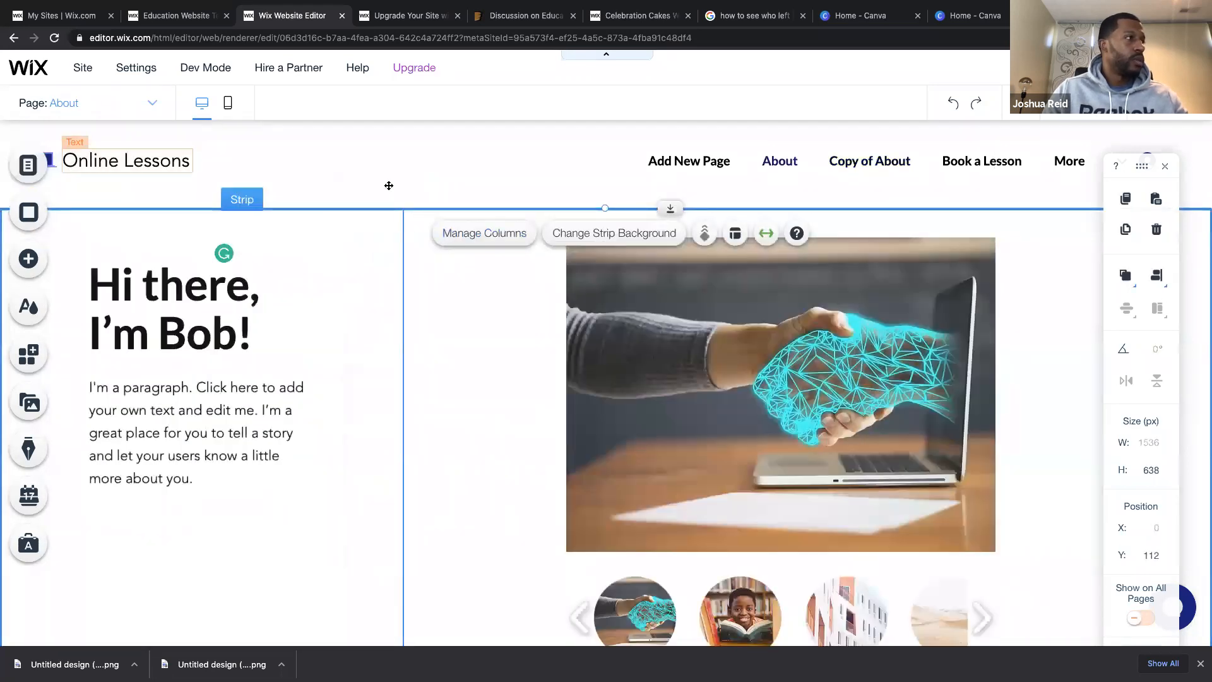
click(28, 165)
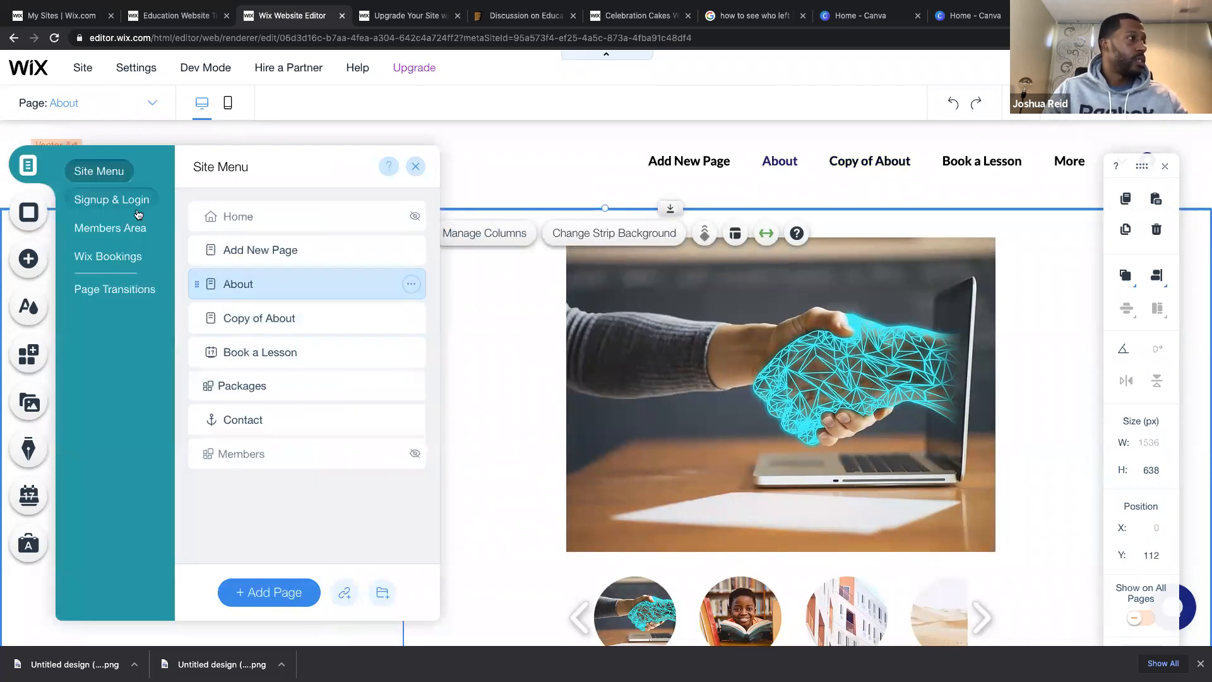
click(231, 317)
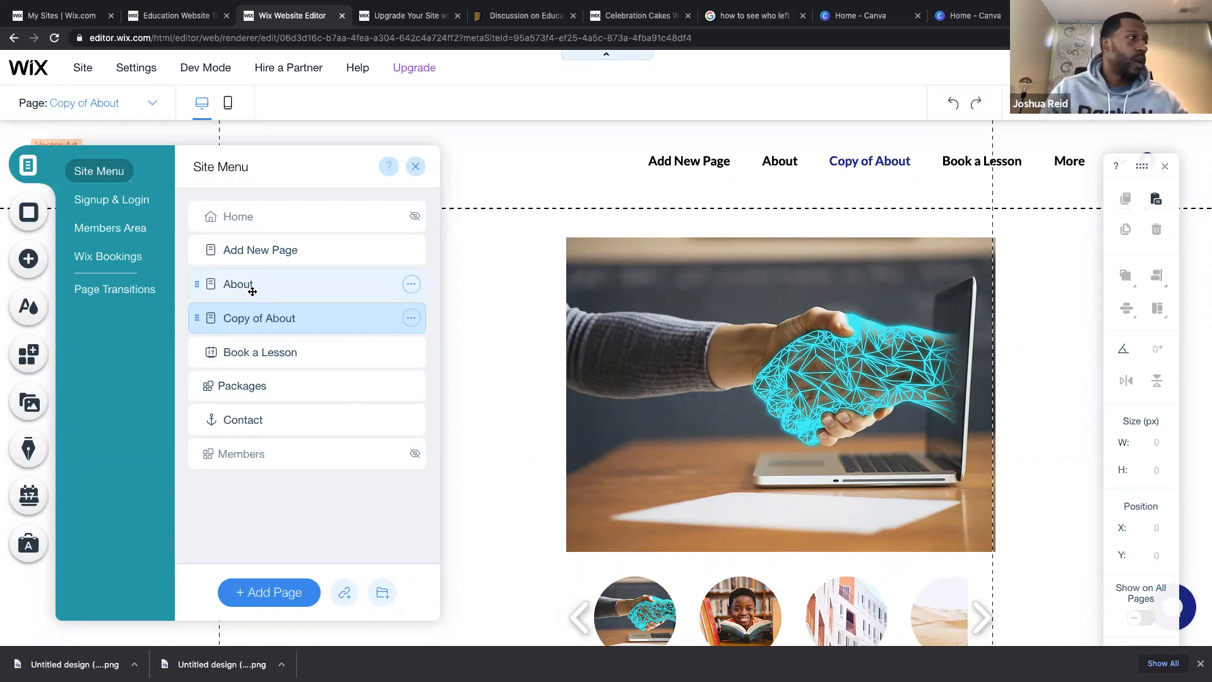
Compare the page options for Book a Lesson with those for About in the site menu.
click(298, 353)
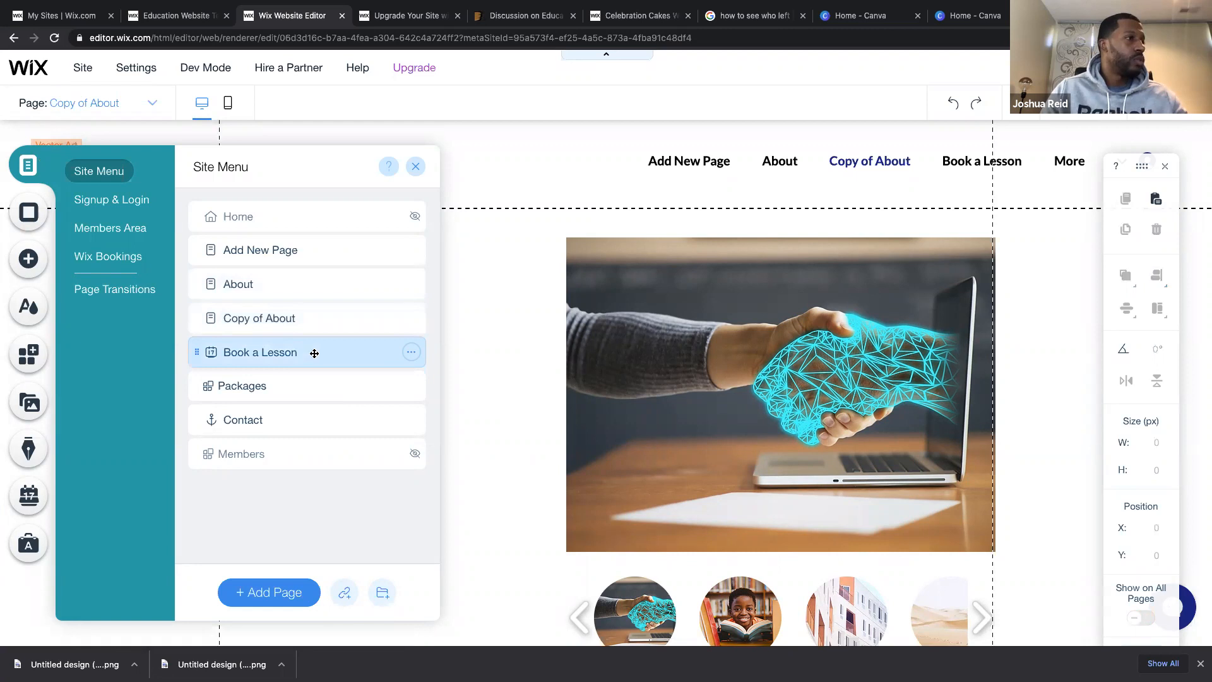
click(412, 353)
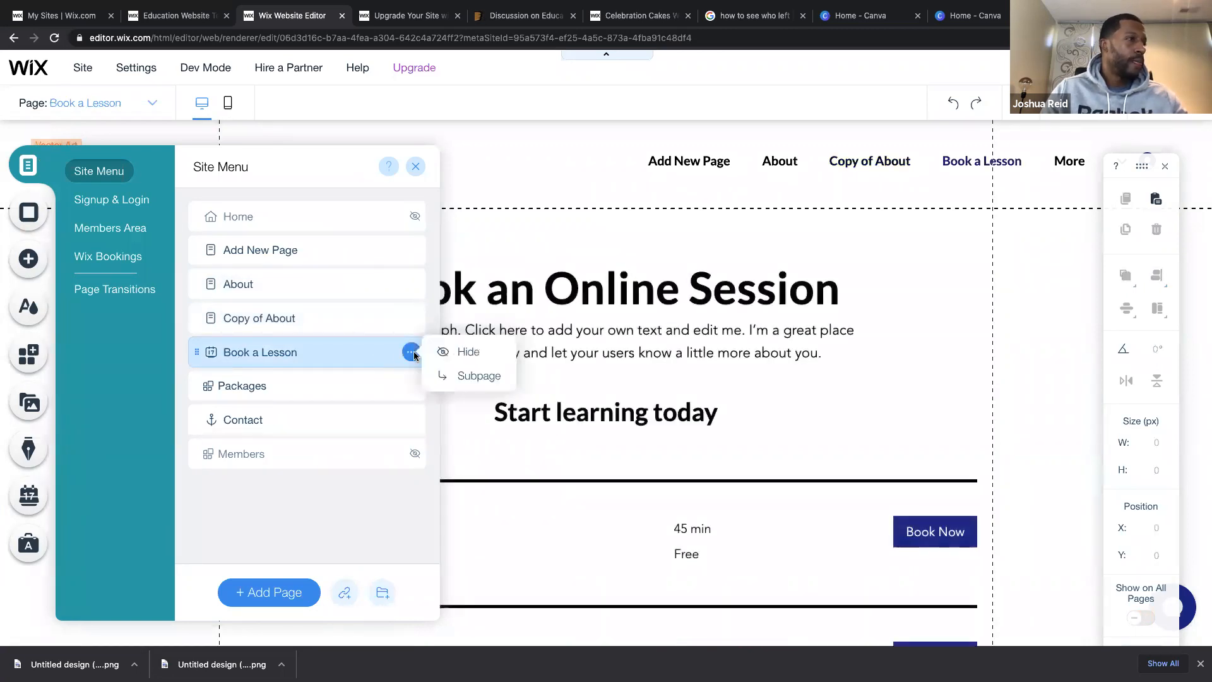
click(309, 353)
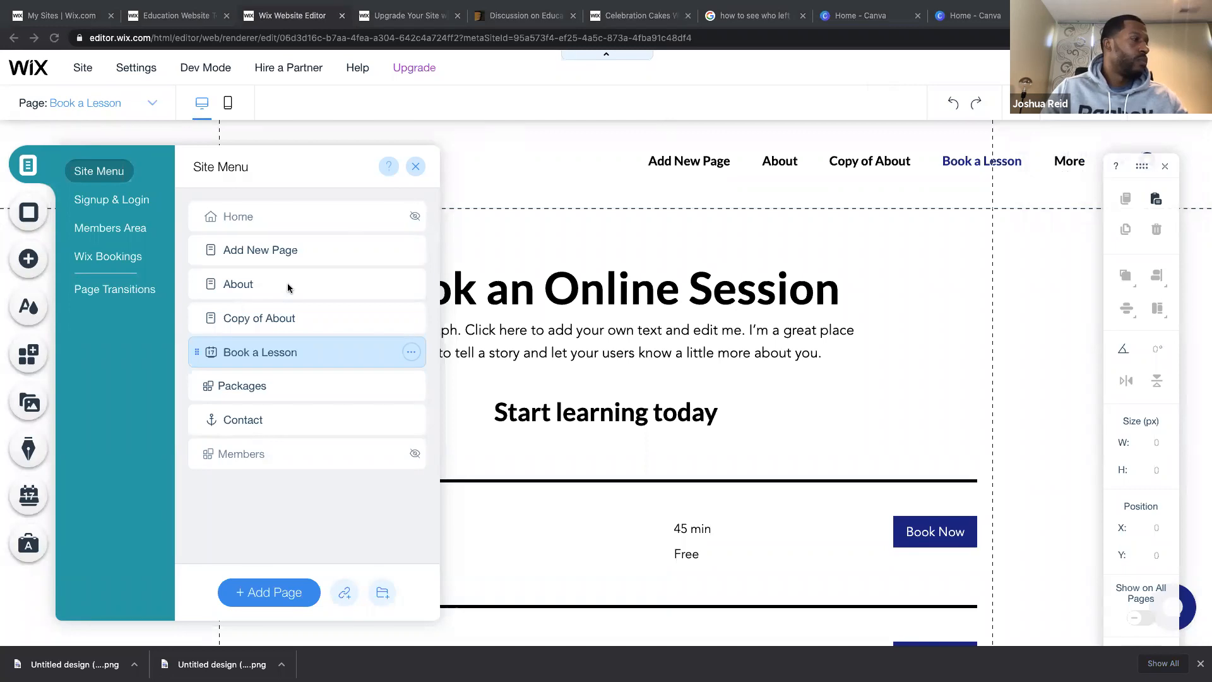
click(314, 284)
click(411, 284)
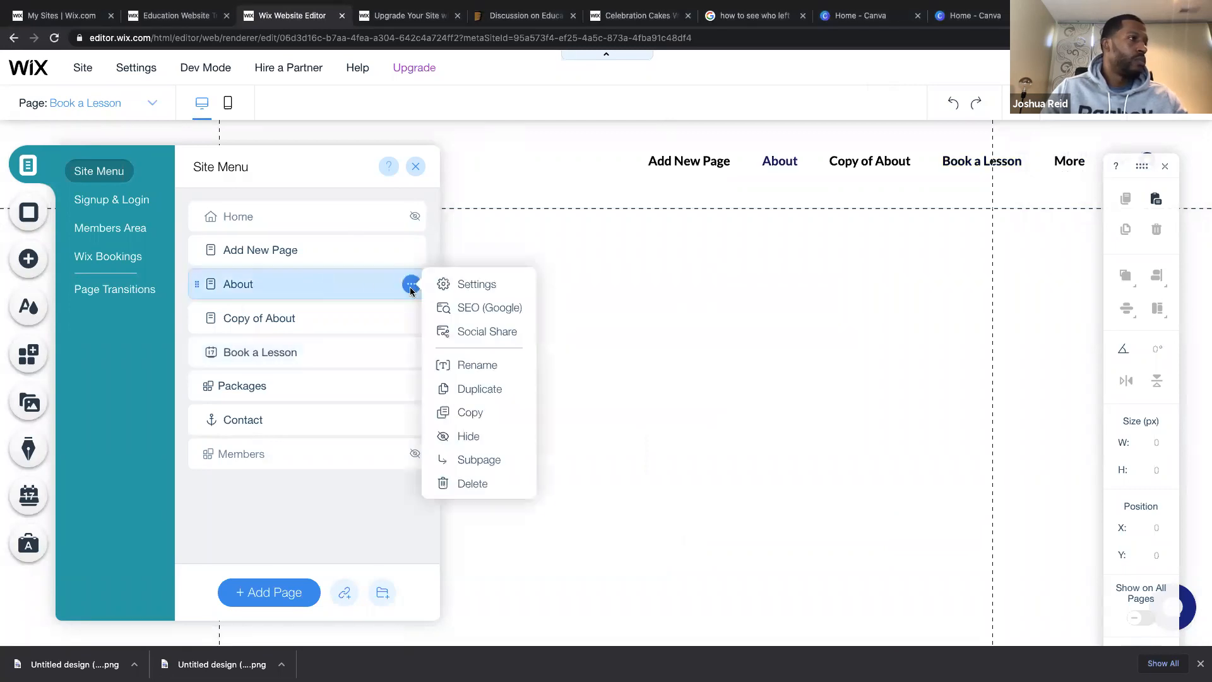
Review the SEO (Google) settings of the About page and close the site menu.
click(479, 301)
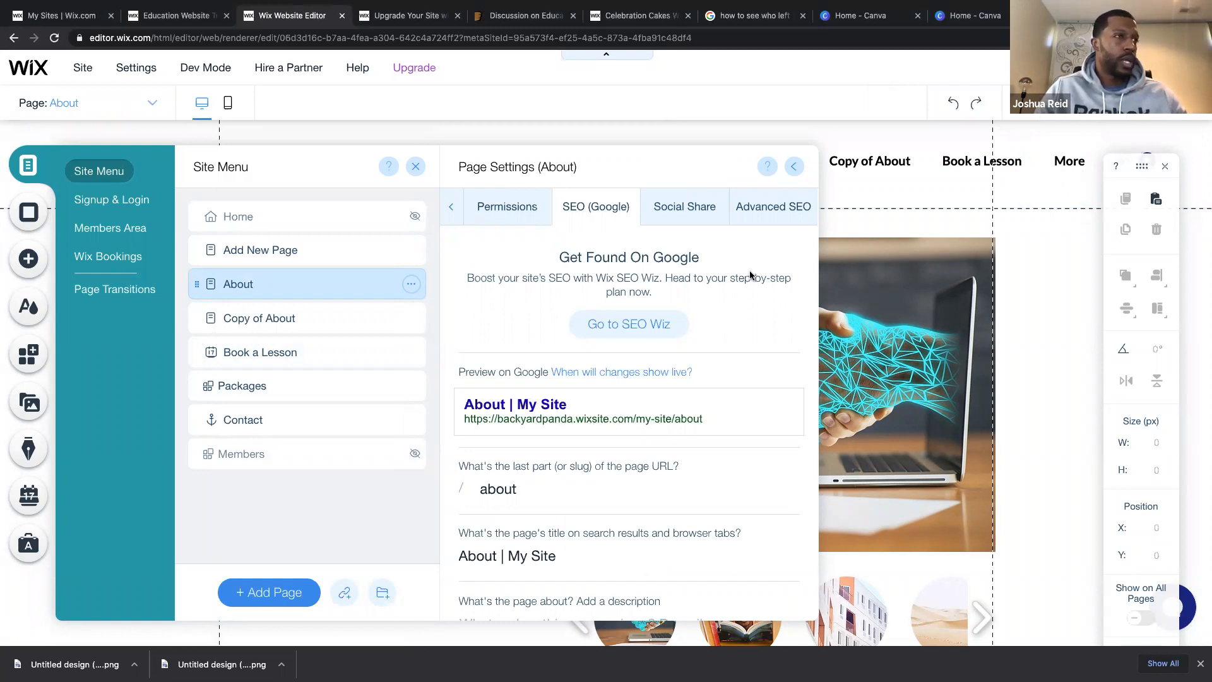
click(794, 166)
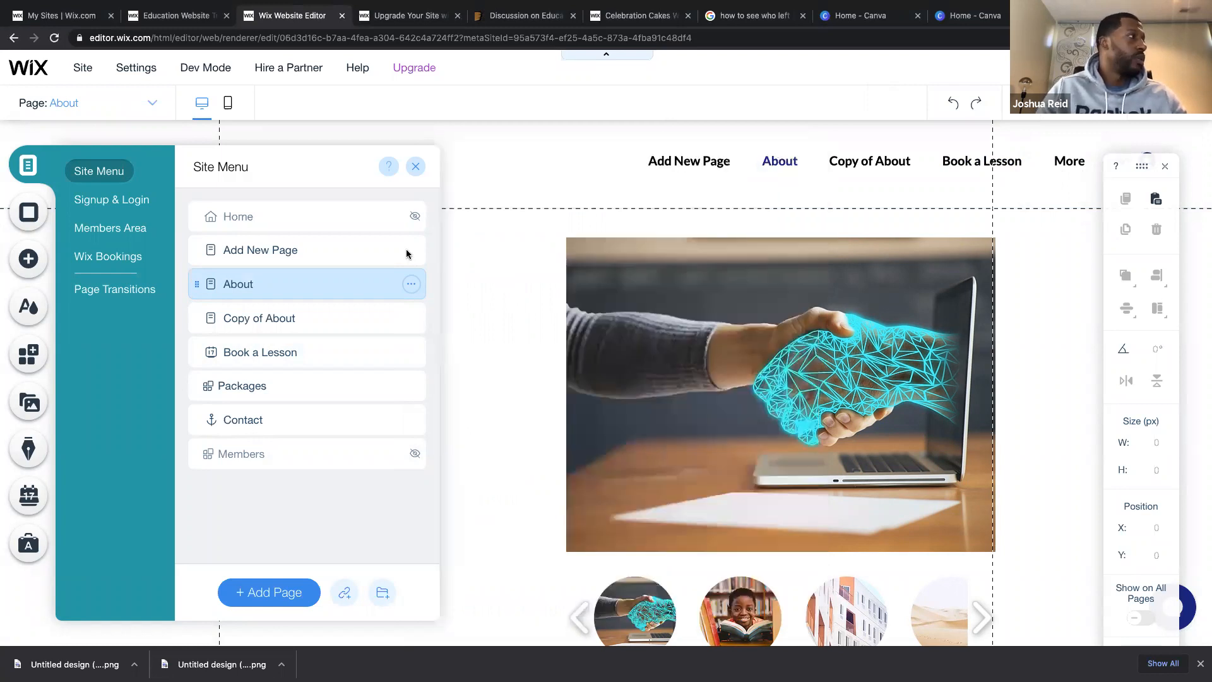
click(416, 168)
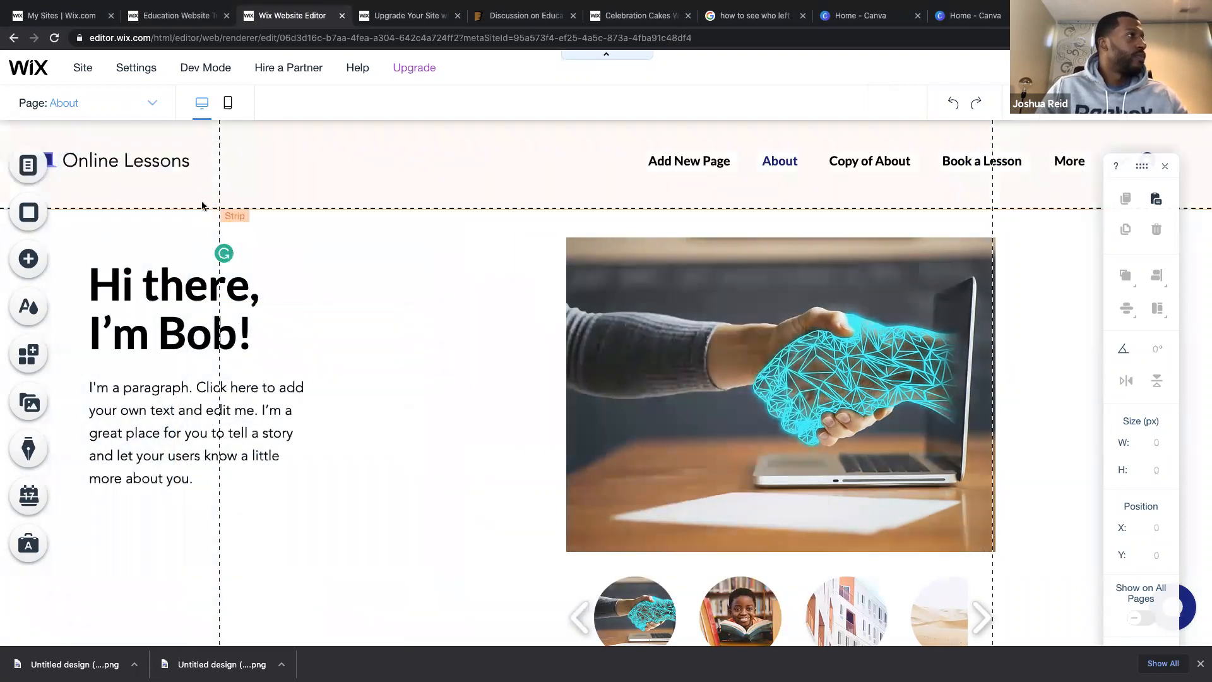
Browse the Wix App Market through the Trending Now and Wix Business Solutions apps, and close it.
click(28, 354)
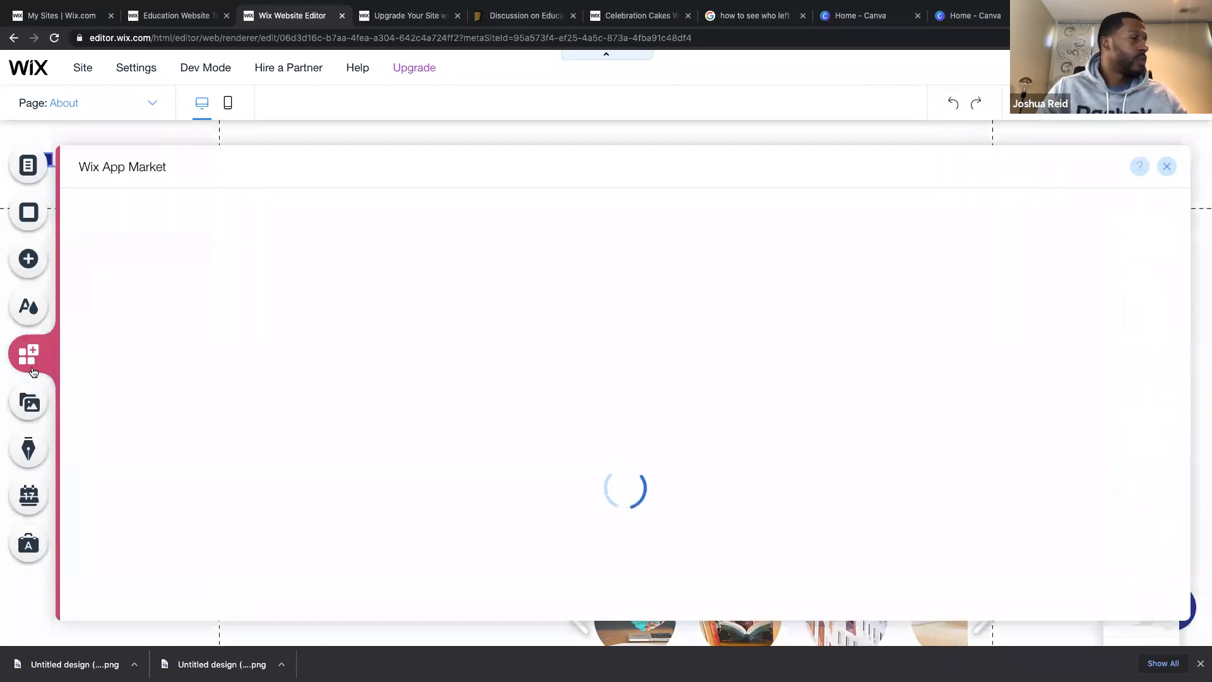
scroll(192, 392, down, 1)
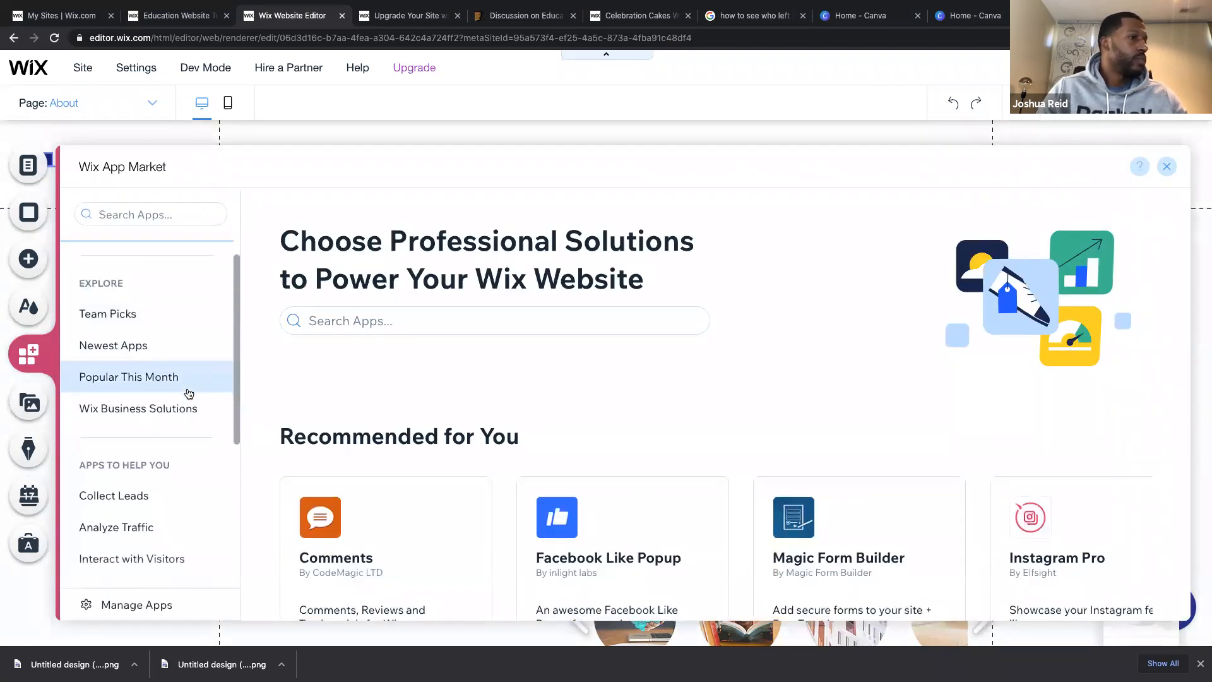
scroll(503, 449, down, 10)
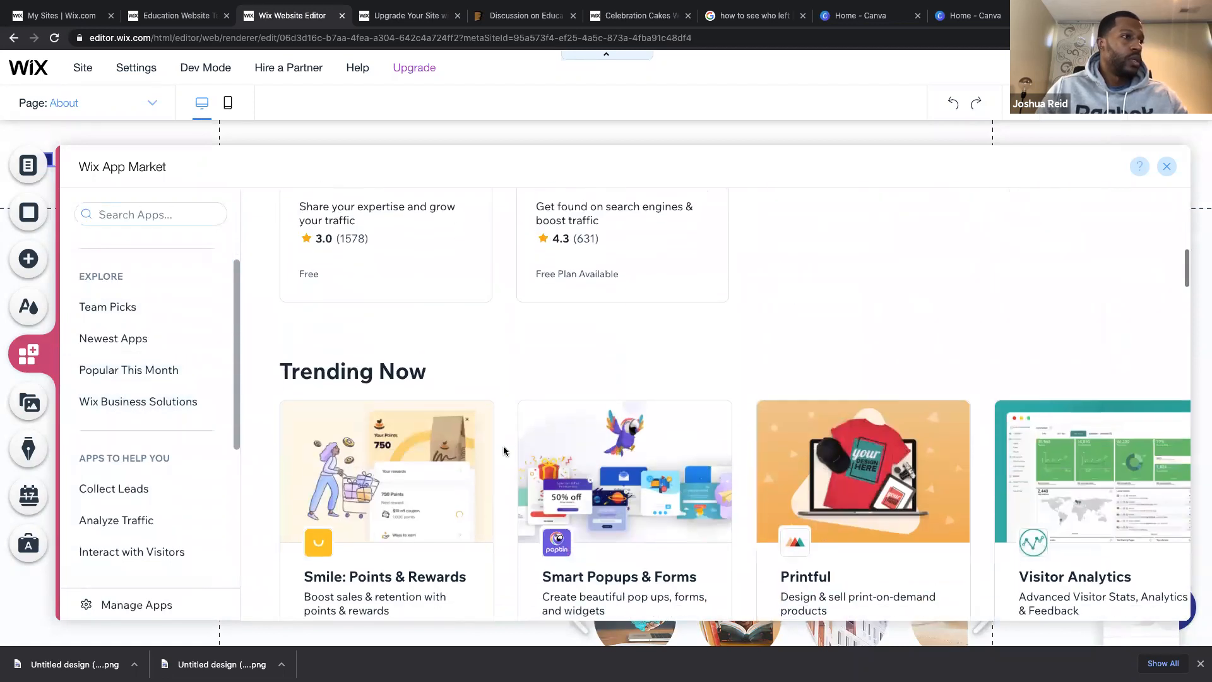
scroll(503, 450, down, 6)
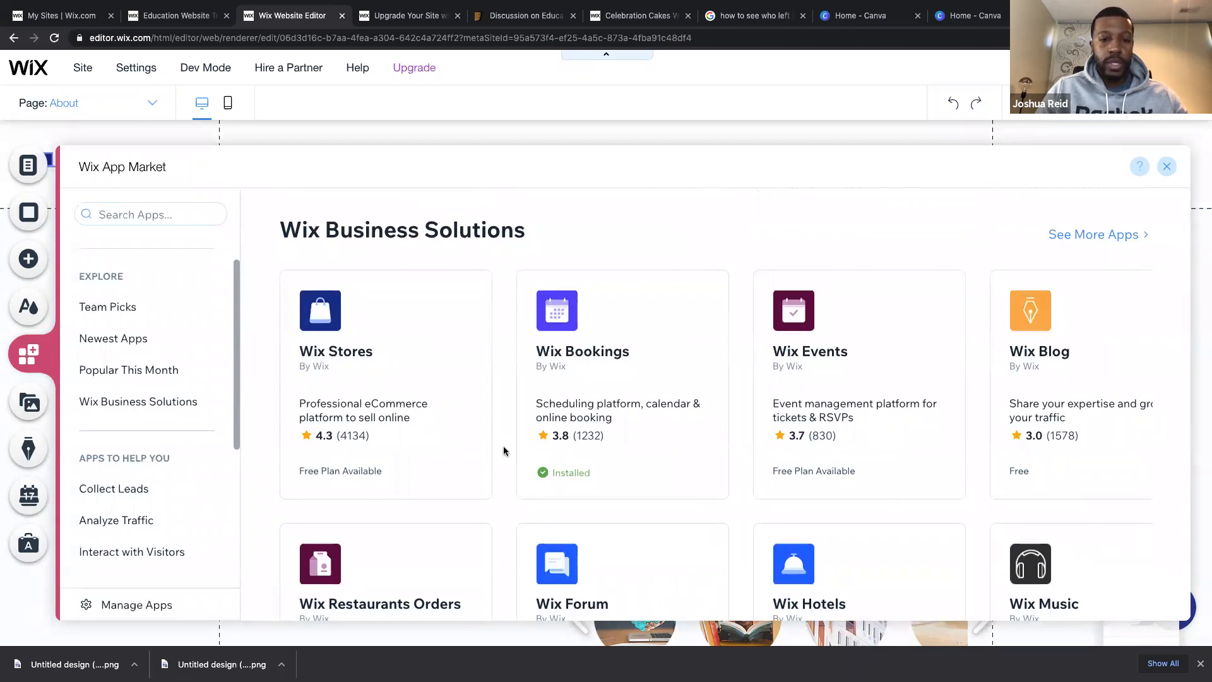
scroll(503, 450, down, 1)
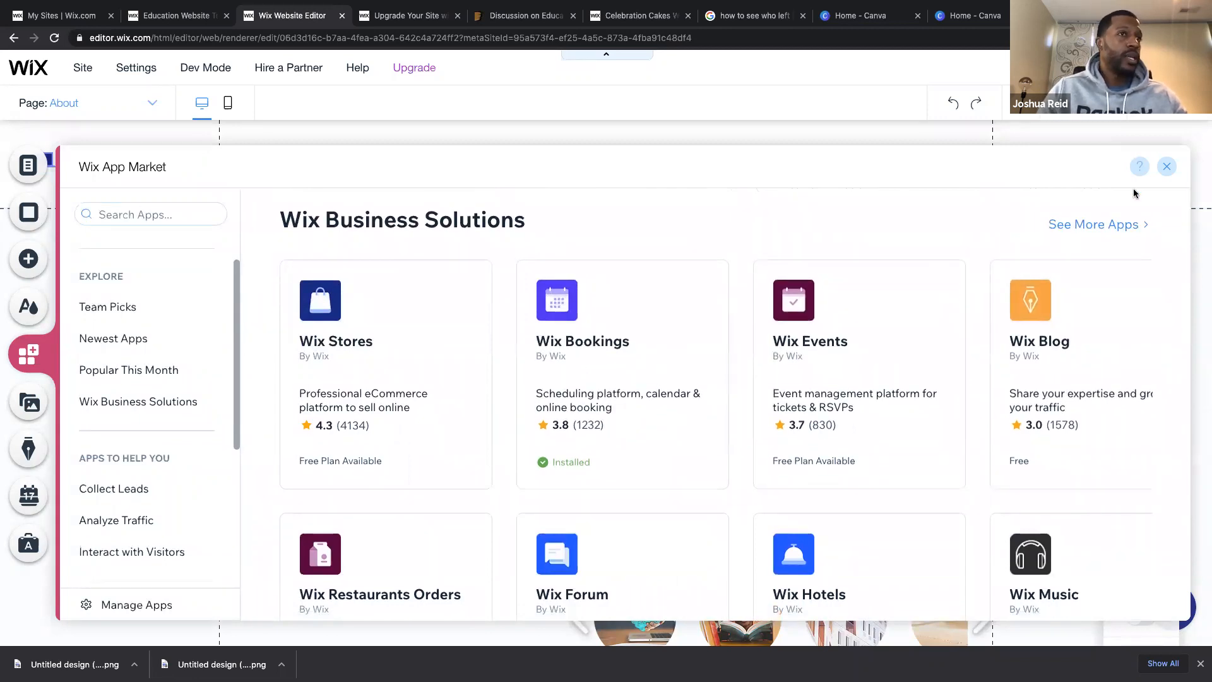
click(1166, 168)
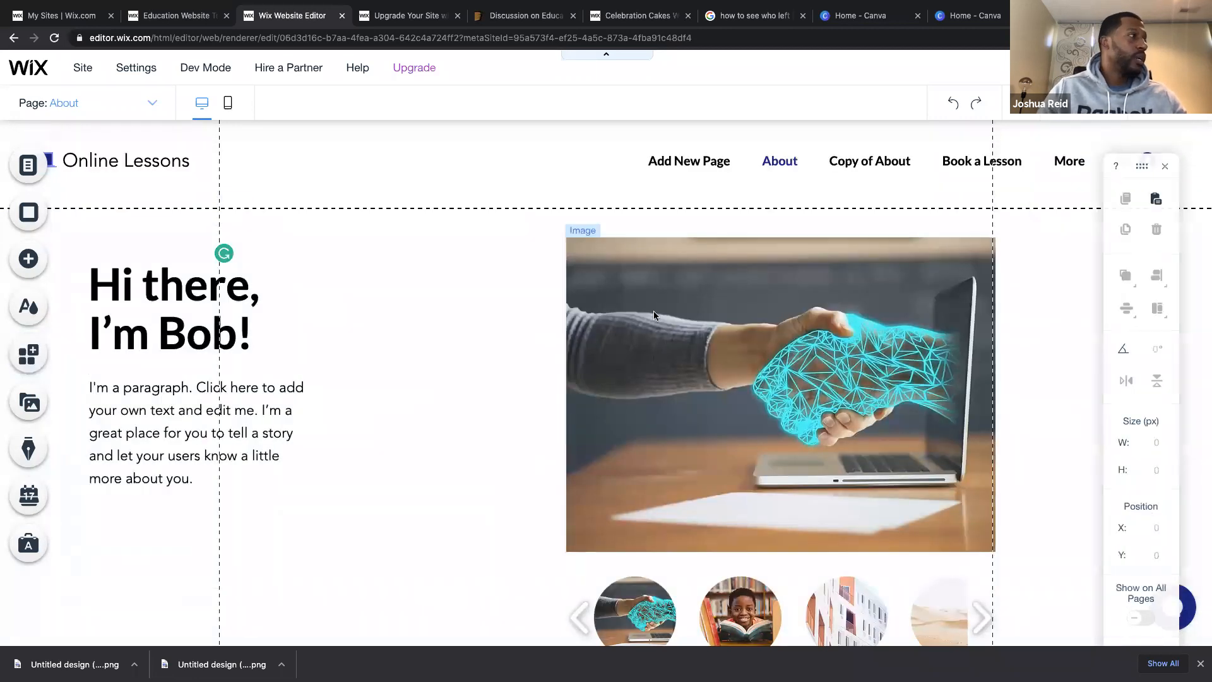
Reopen the Wix App Market and examine the Wix Blog and Site Booster entries among the recommended apps.
click(34, 361)
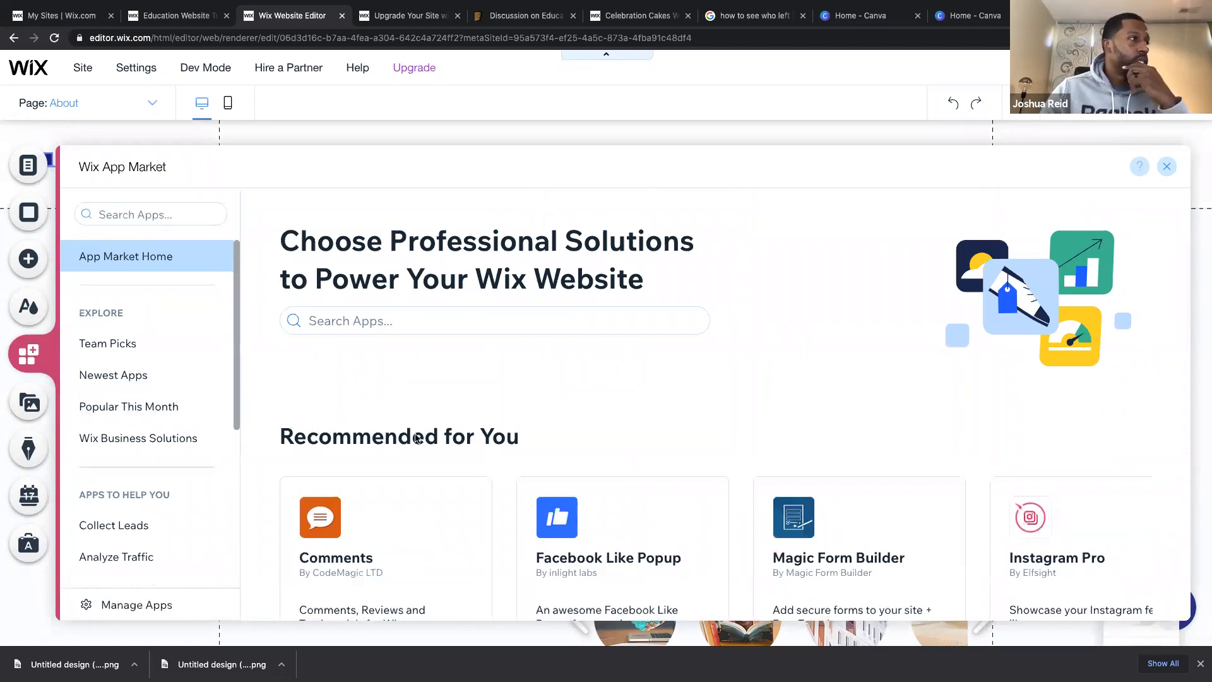
scroll(415, 435, down, 1)
scroll(414, 438, down, 9)
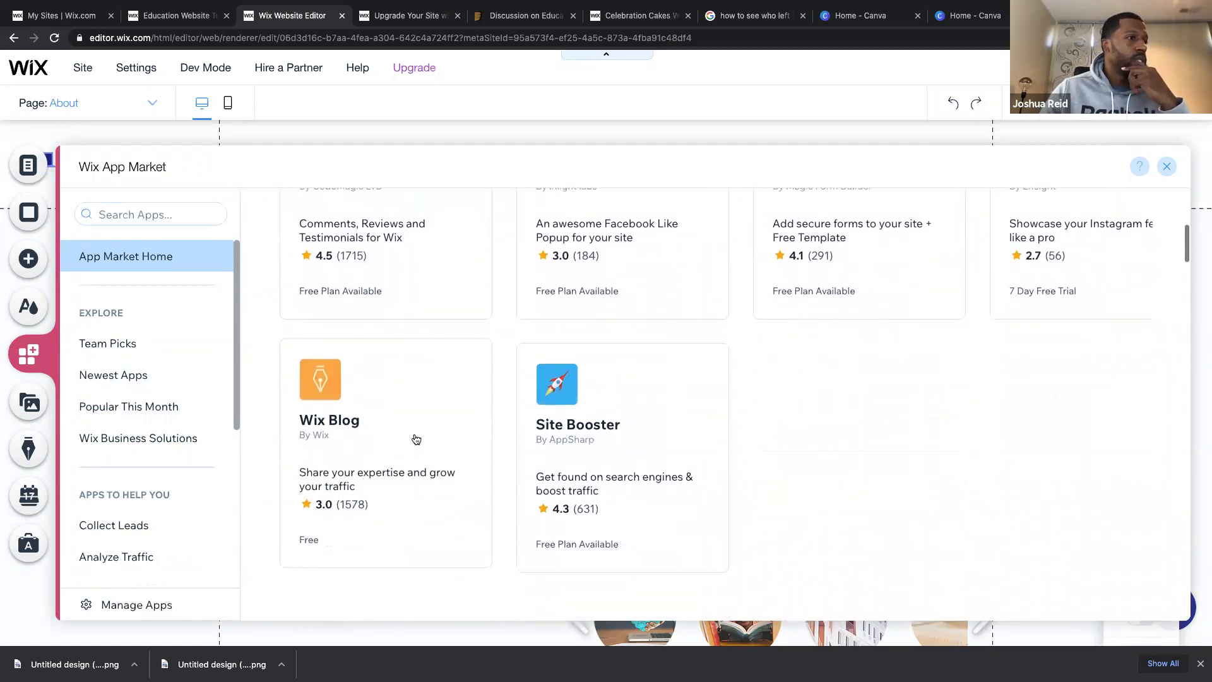
scroll(498, 417, up, 3)
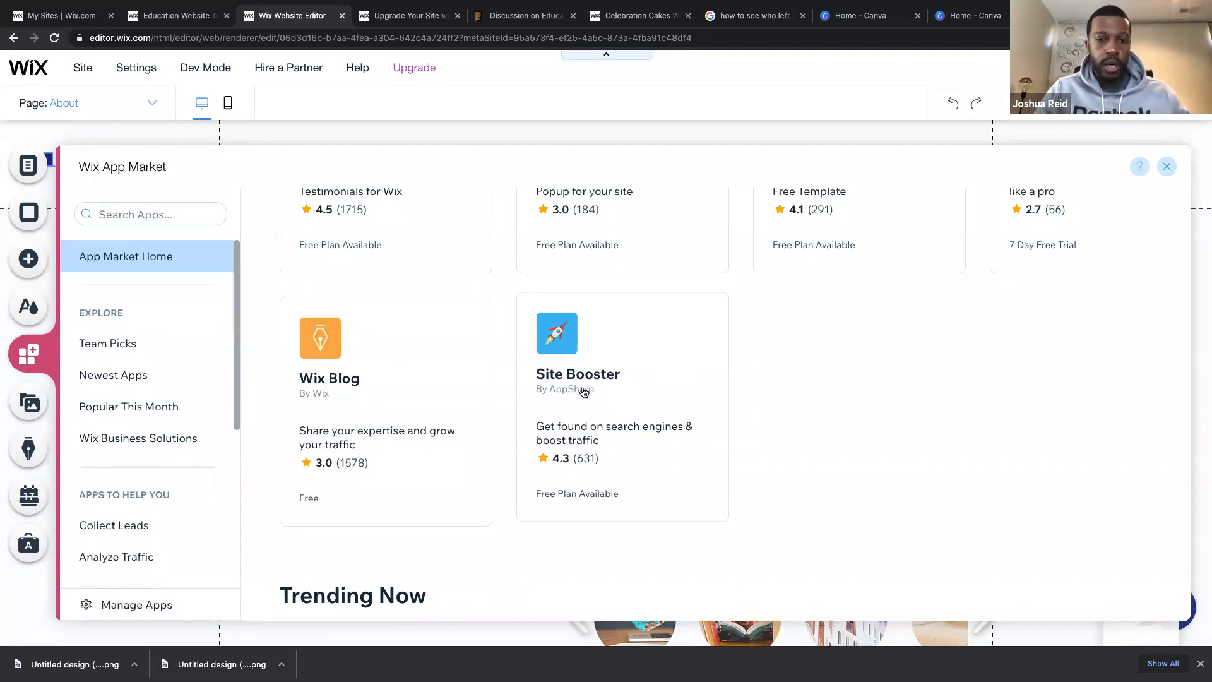
In the About page's SEO (Google) settings, set the last part of the page URL to "aboutusmain".
click(27, 170)
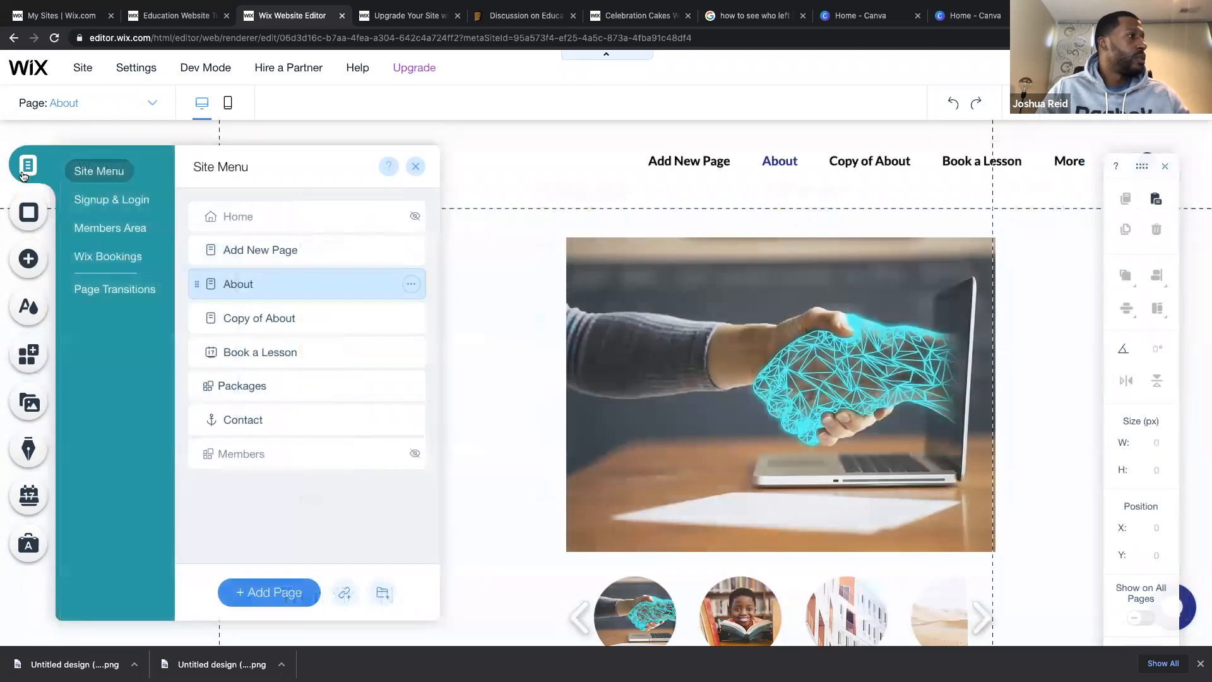
click(411, 284)
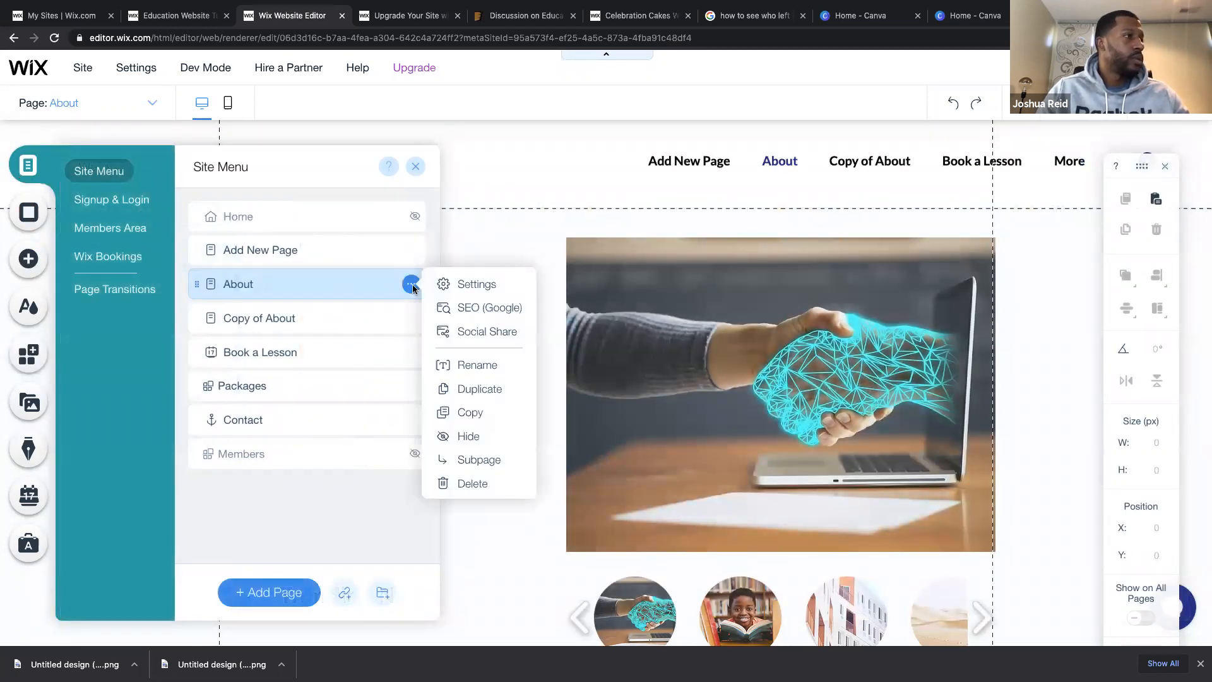
click(480, 309)
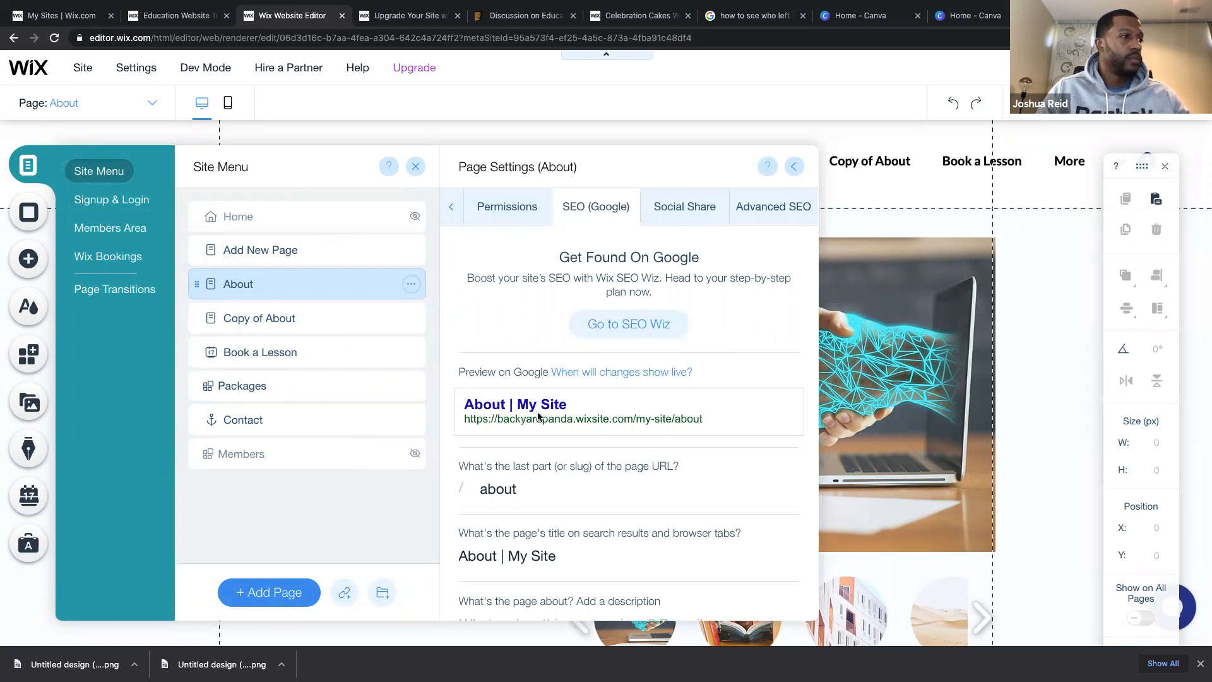
scroll(544, 457, down, 2)
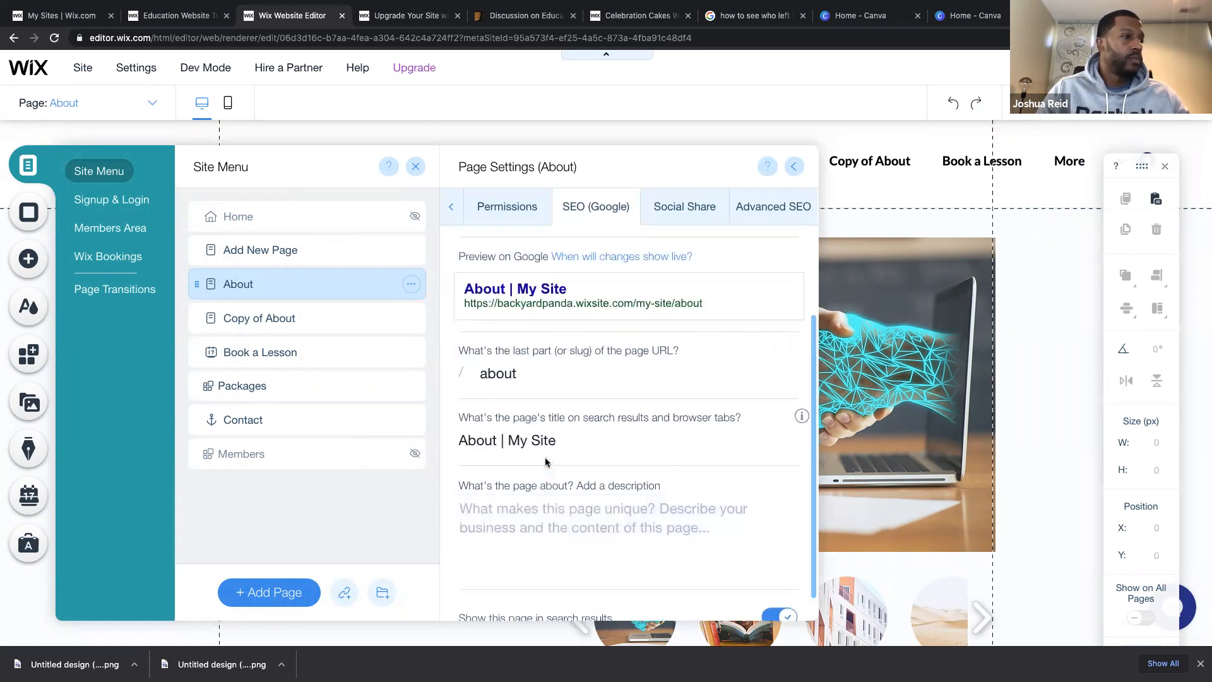
scroll(546, 461, up, 2)
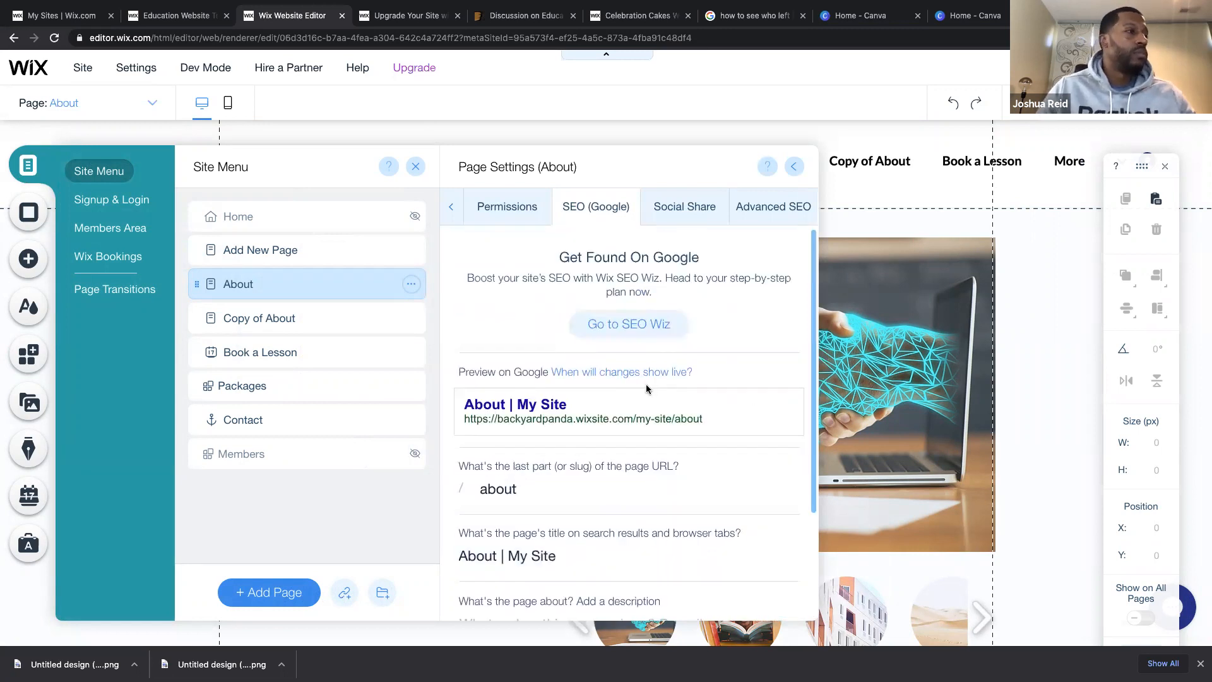
click(529, 493)
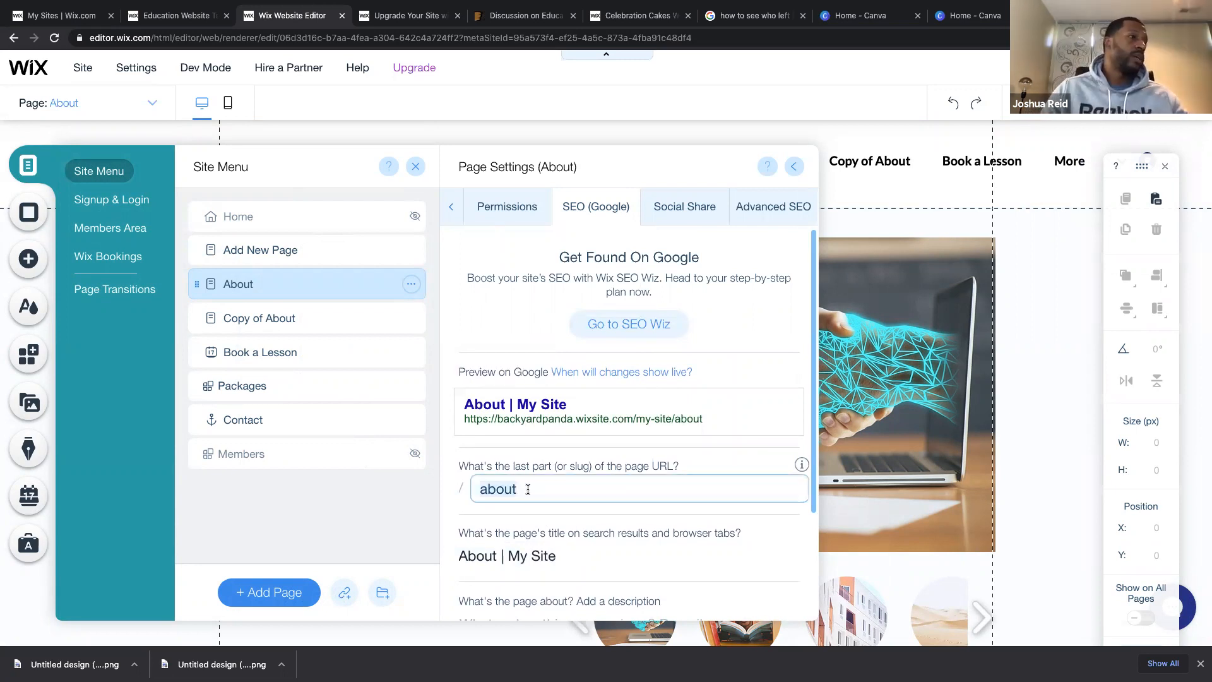
click(528, 490)
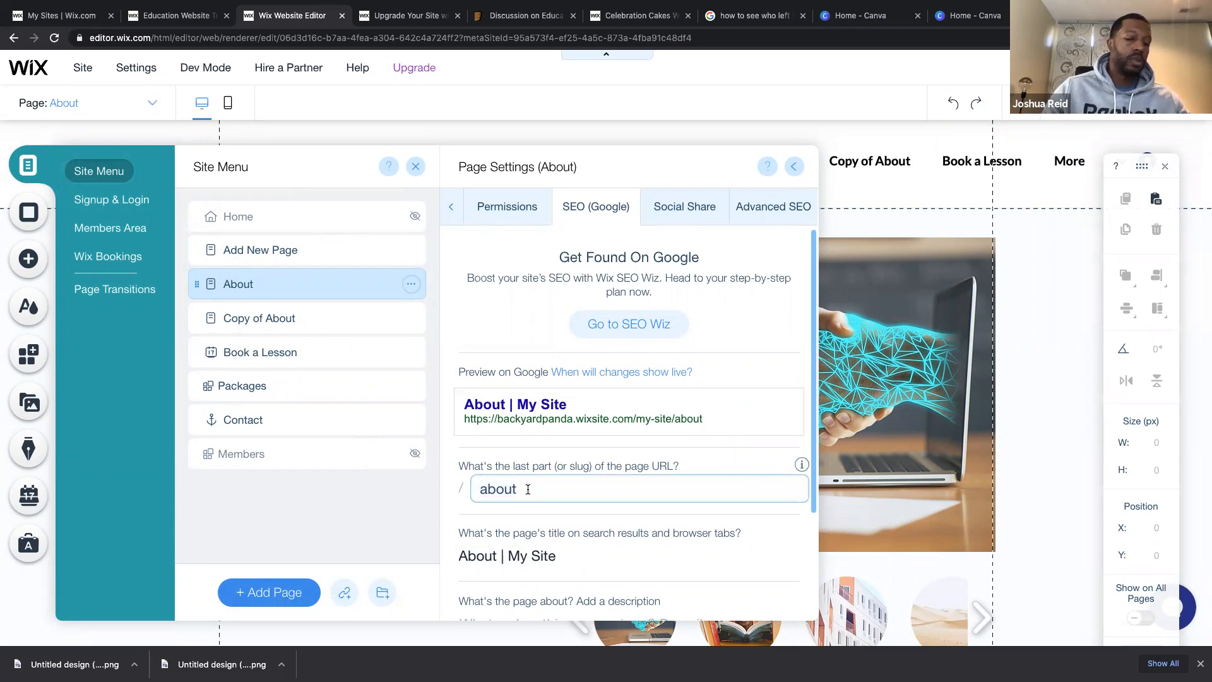
text(us)
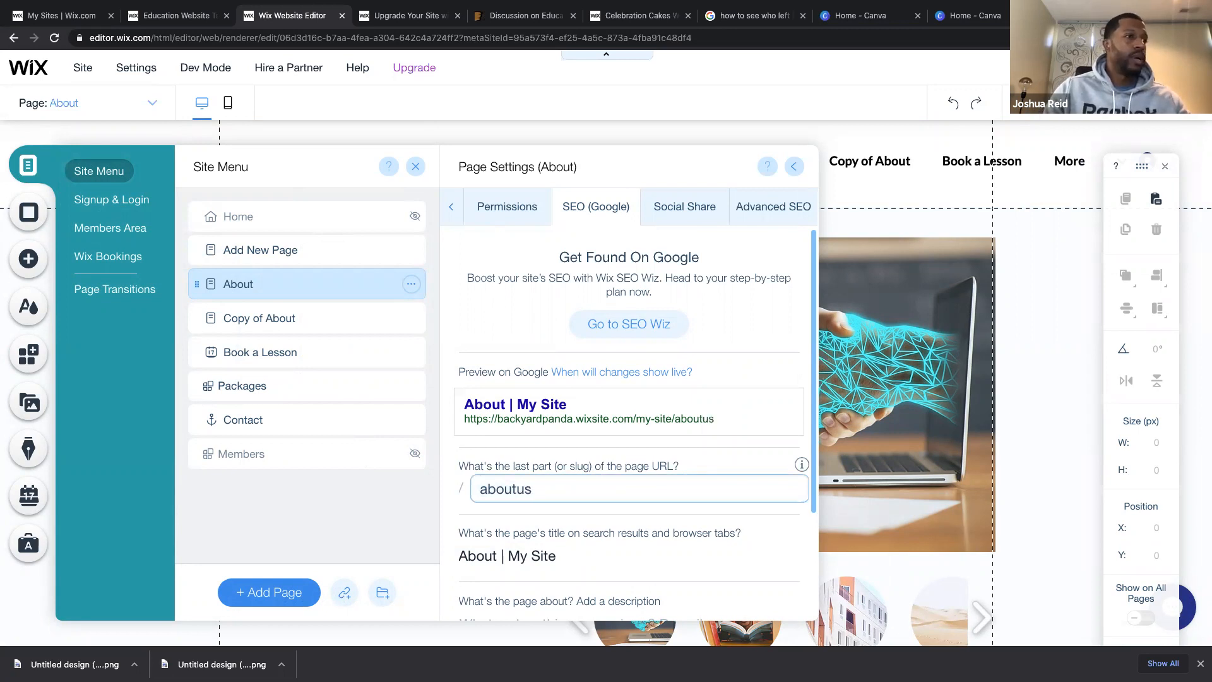
text(main)
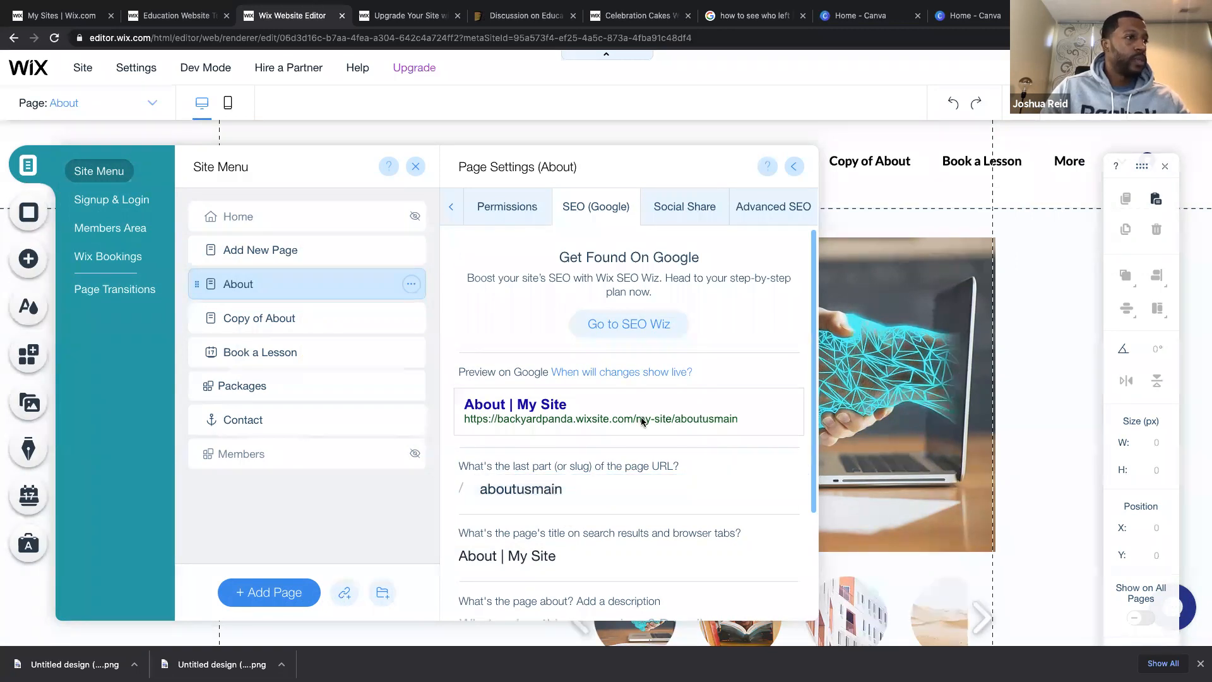
Replace the About page's title for search results and browser tabs with "About Us Blog Tag" and close the page settings and site menu.
scroll(629, 491, down, 3)
click(547, 416)
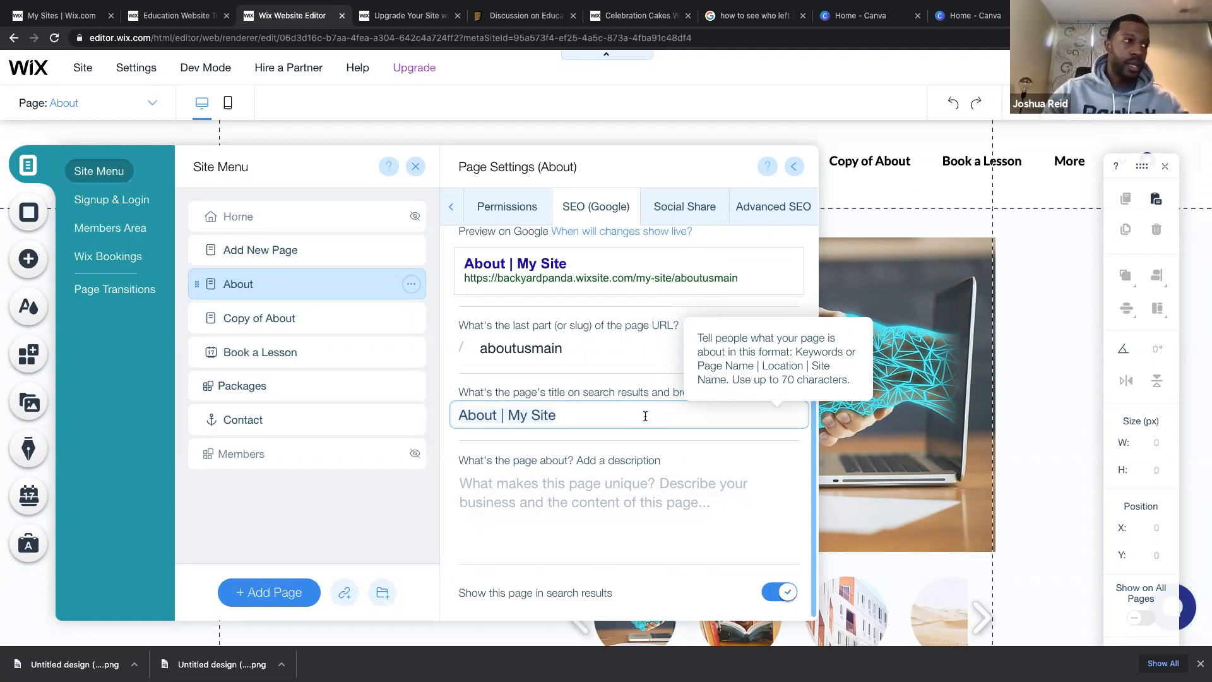
key(ctrl+a)
text(Rag)
key(BackSpace)
key(BackSpace)
key(BackSpace)
text(Tagline)
key(BackSpace)
key(BackSpace)
key(BackSpace)
key(BackSpace)
key(BackSpace)
key(BackSpace)
key(BackSpace)
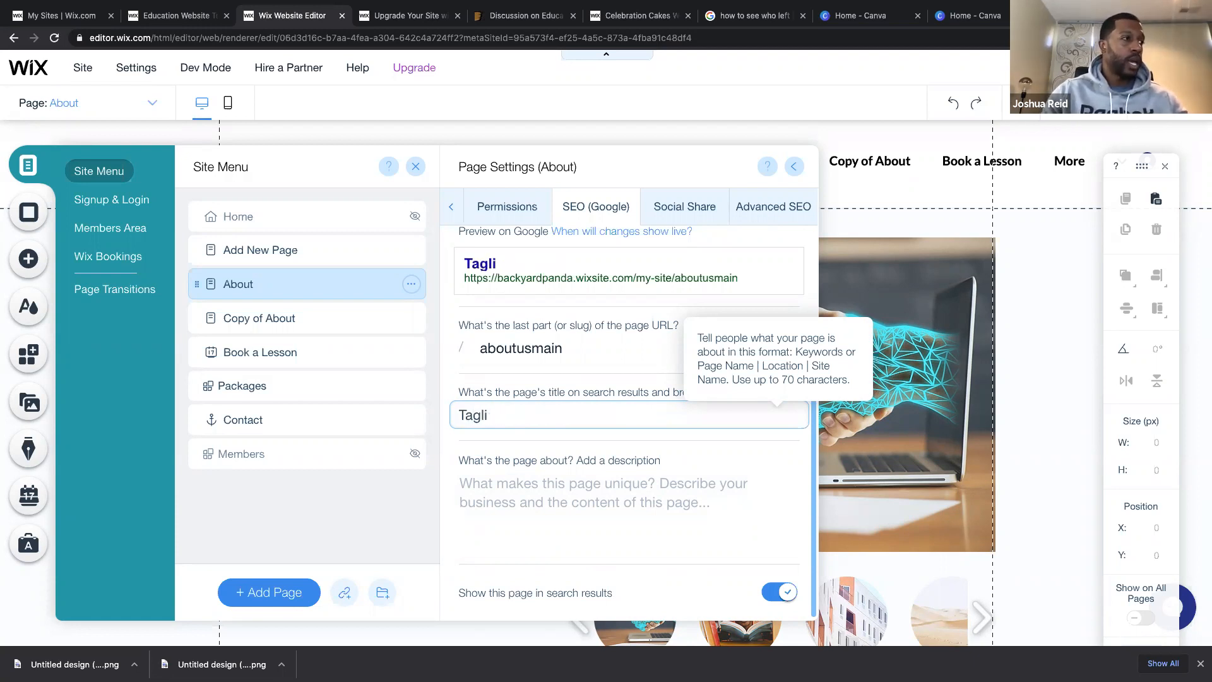
text(Blog)
key(BackSpace)
key(BackSpace)
key(BackSpace)
key(BackSpace)
text(about)
key(BackSpace)
key(BackSpace)
key(BackSpace)
key(BackSpace)
key(BackSpace)
text(About Us Blog Tag)
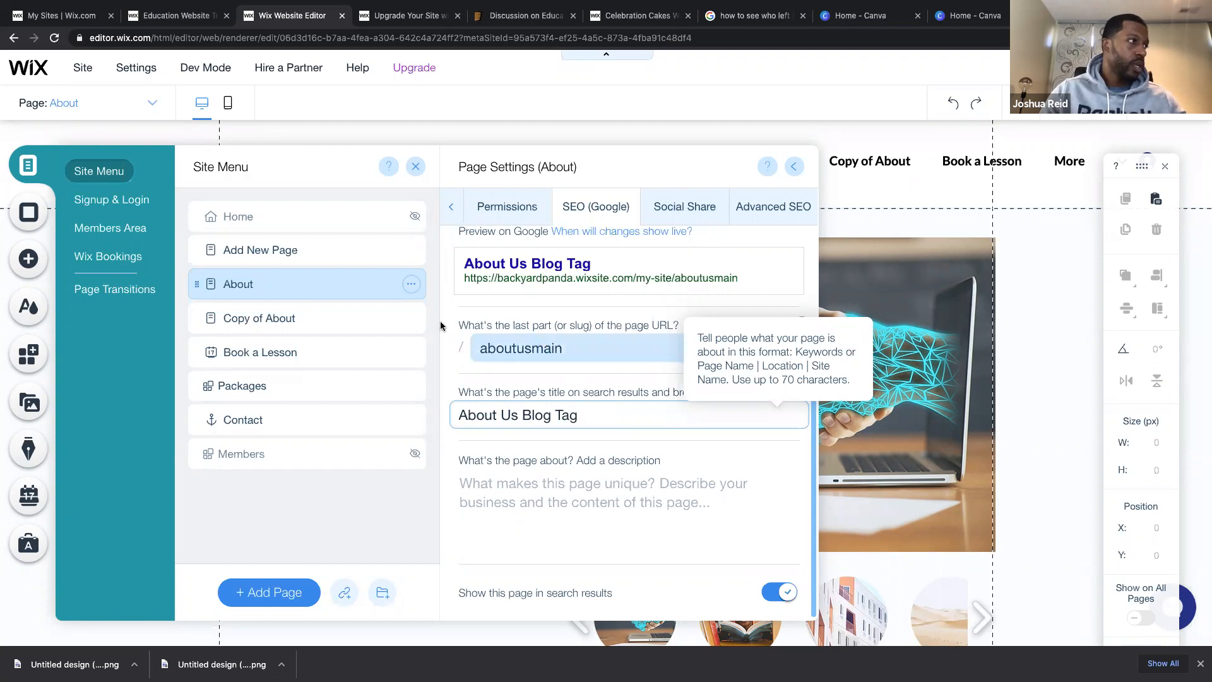
click(794, 169)
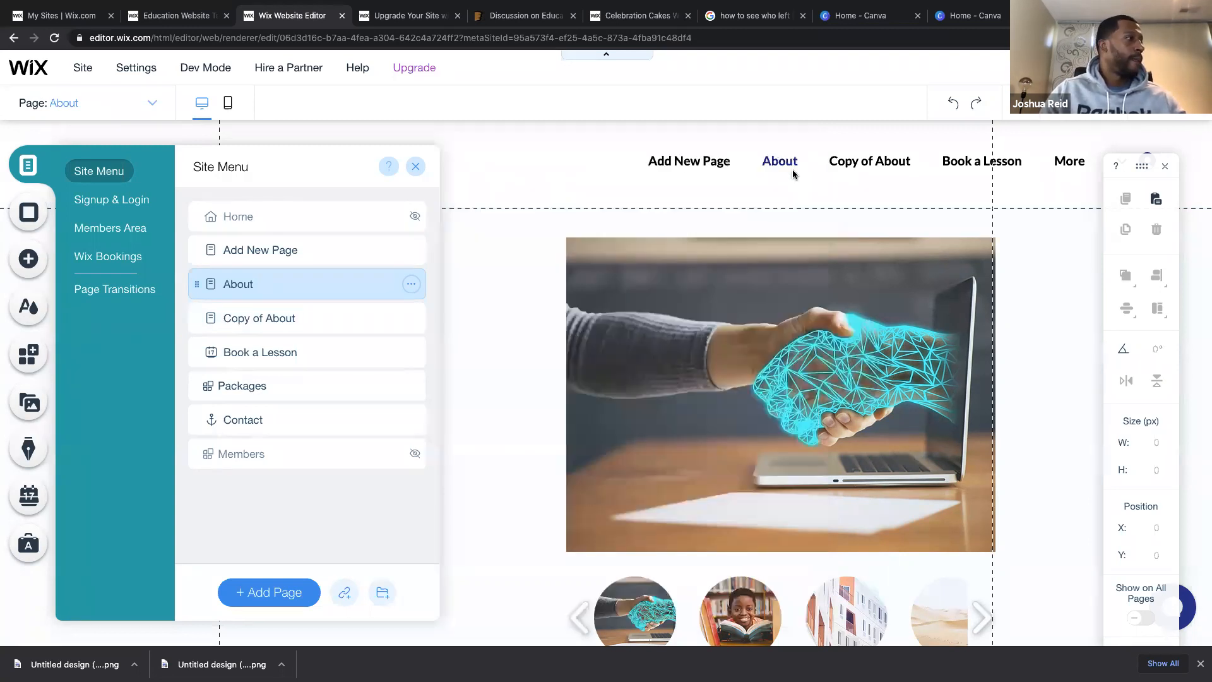
click(419, 169)
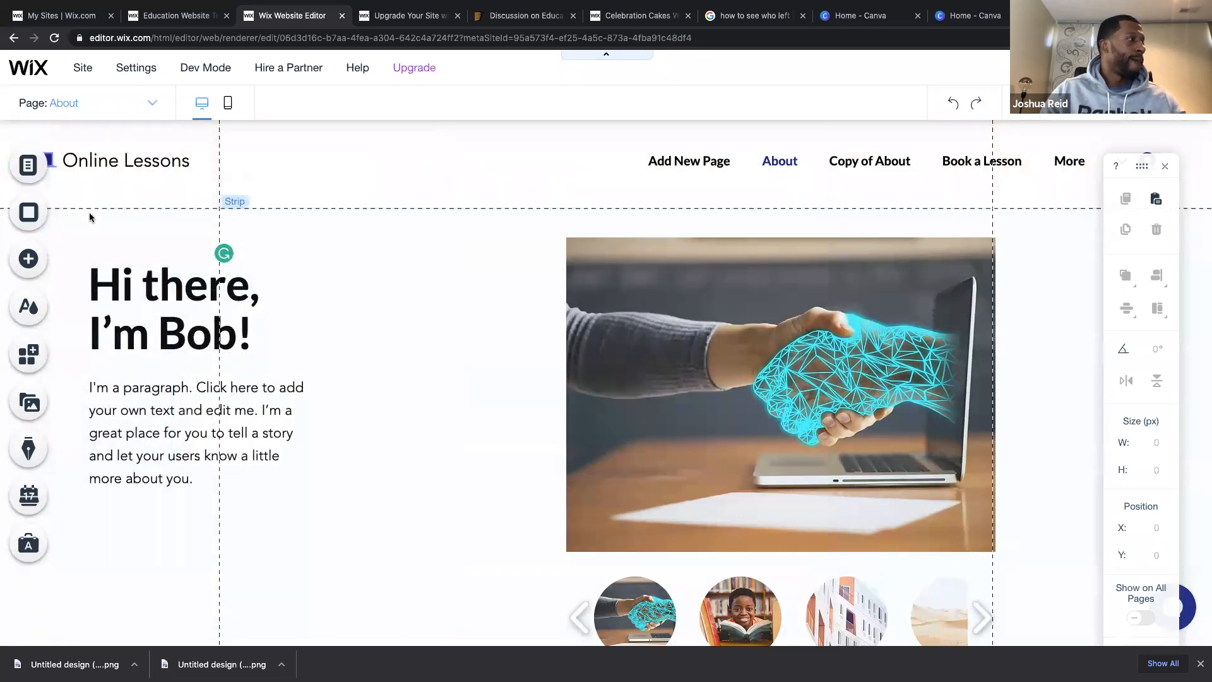
Browse the Recommended for You and Trending Now apps on the Wix App Market home page.
click(24, 362)
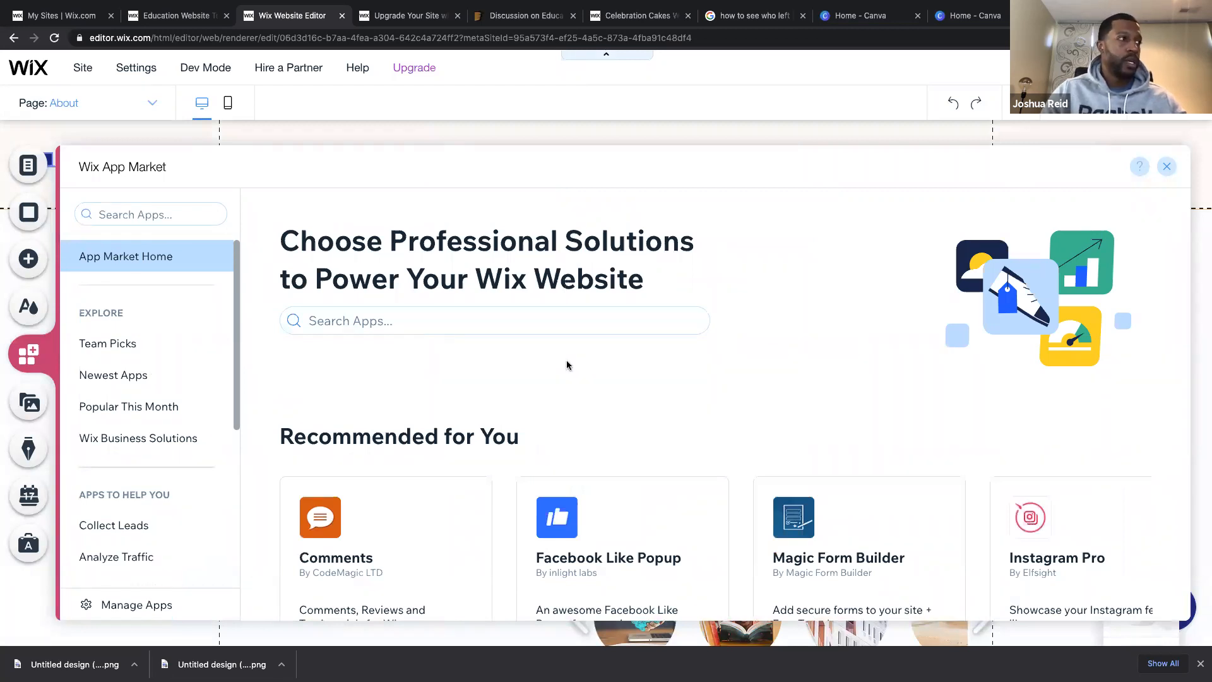
scroll(571, 402, down, 3)
scroll(573, 406, down, 6)
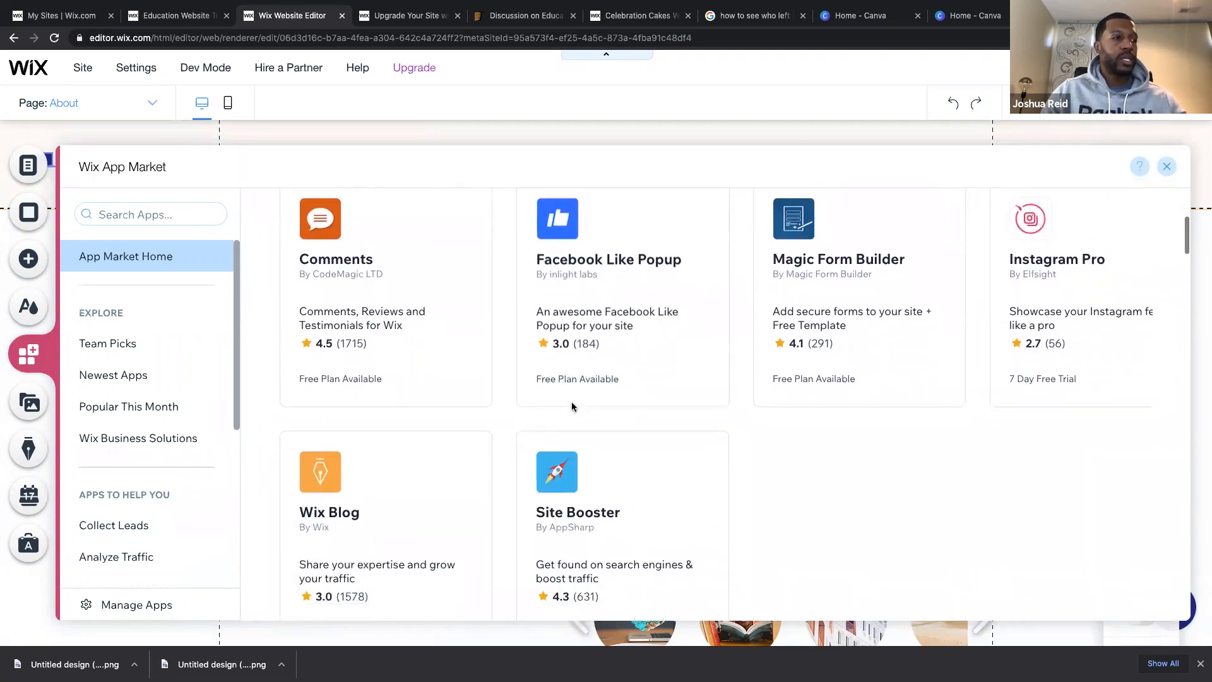
scroll(573, 407, down, 5)
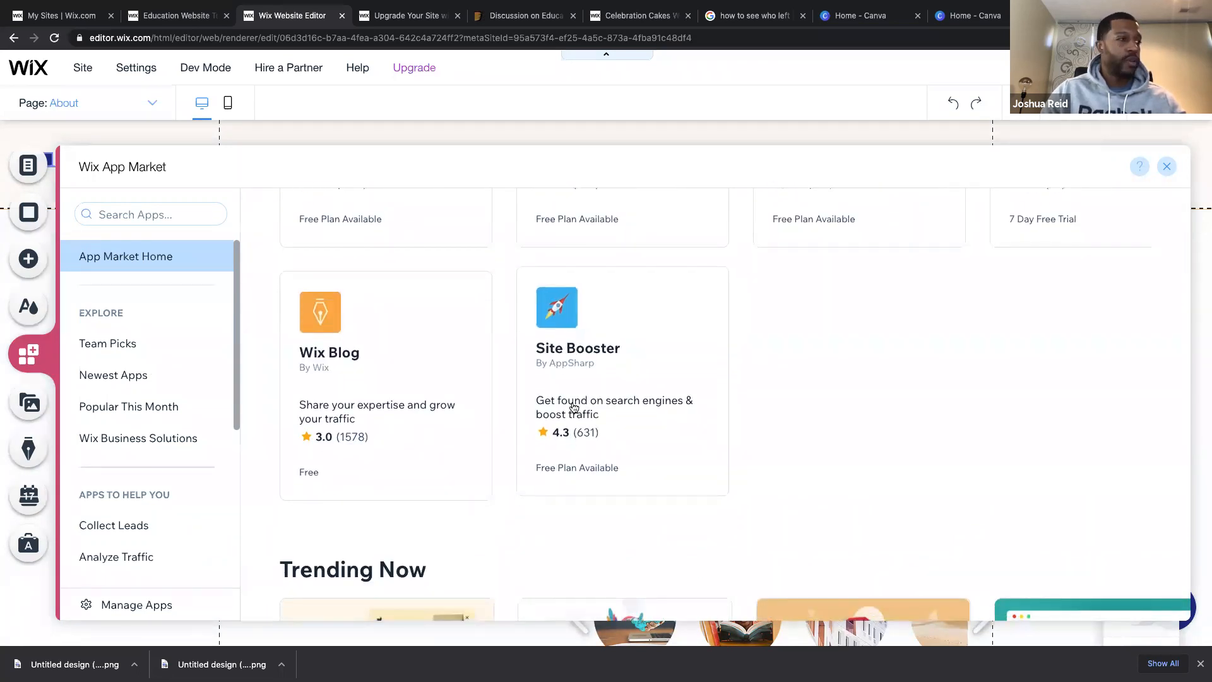
scroll(573, 407, down, 10)
scroll(573, 407, down, 1)
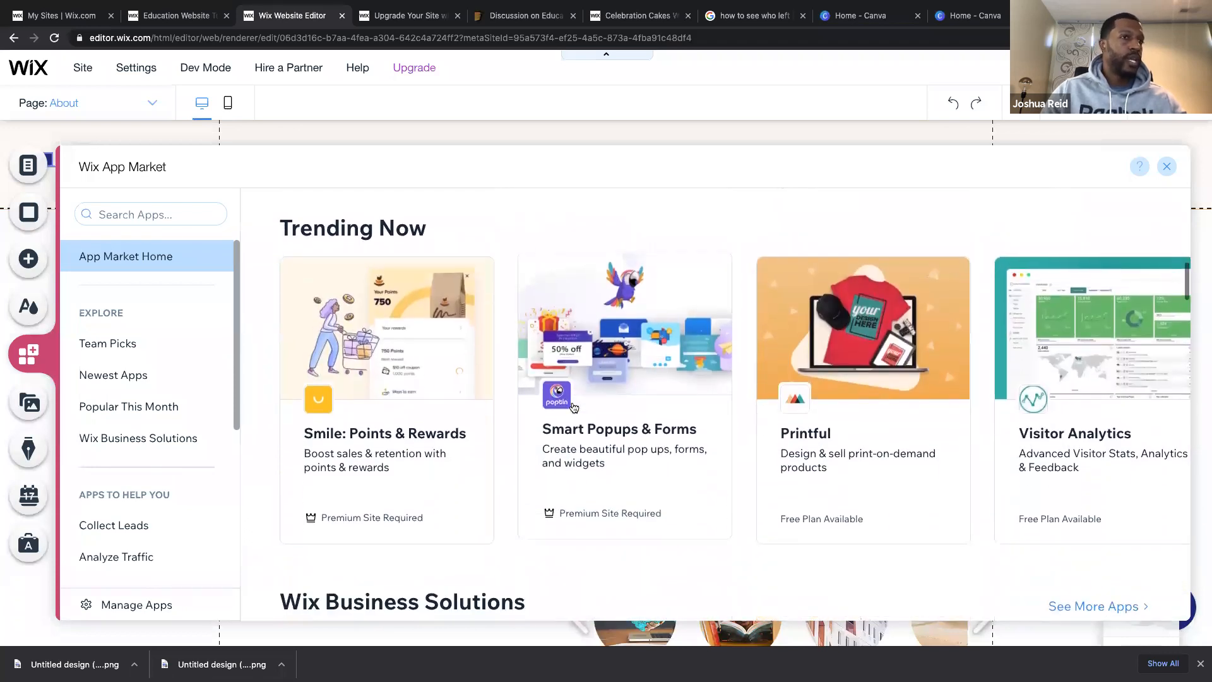
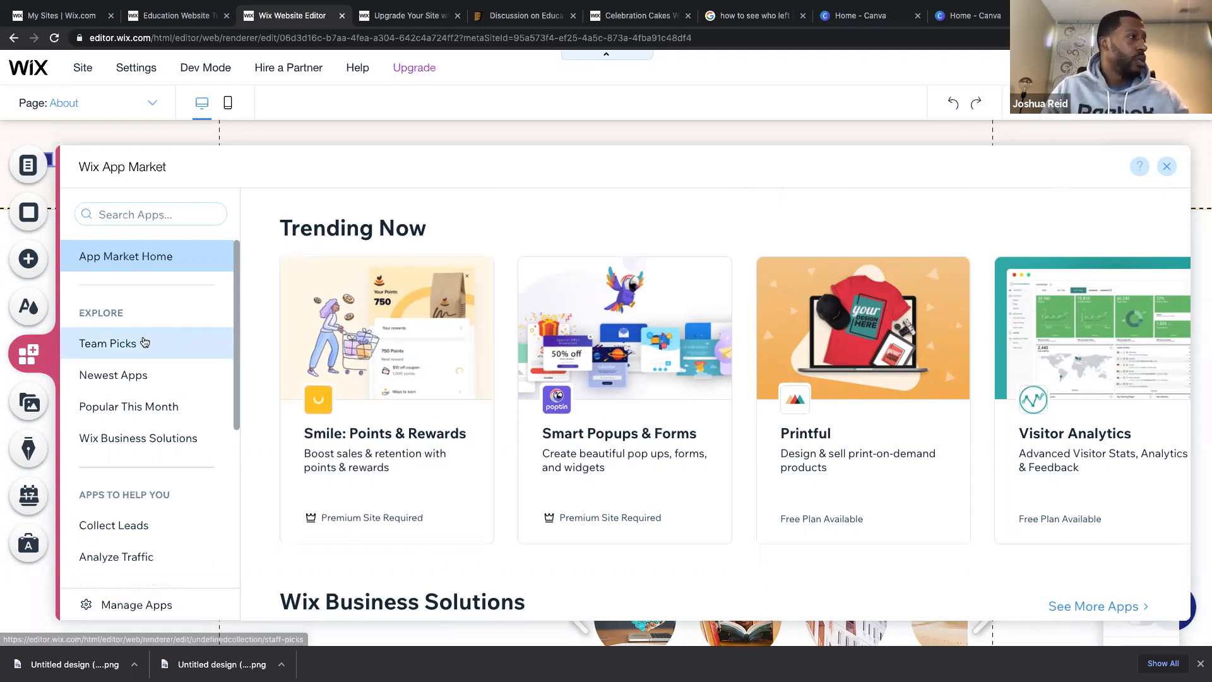
Show the Newest Apps collection in the App Market and look through its apps.
click(135, 374)
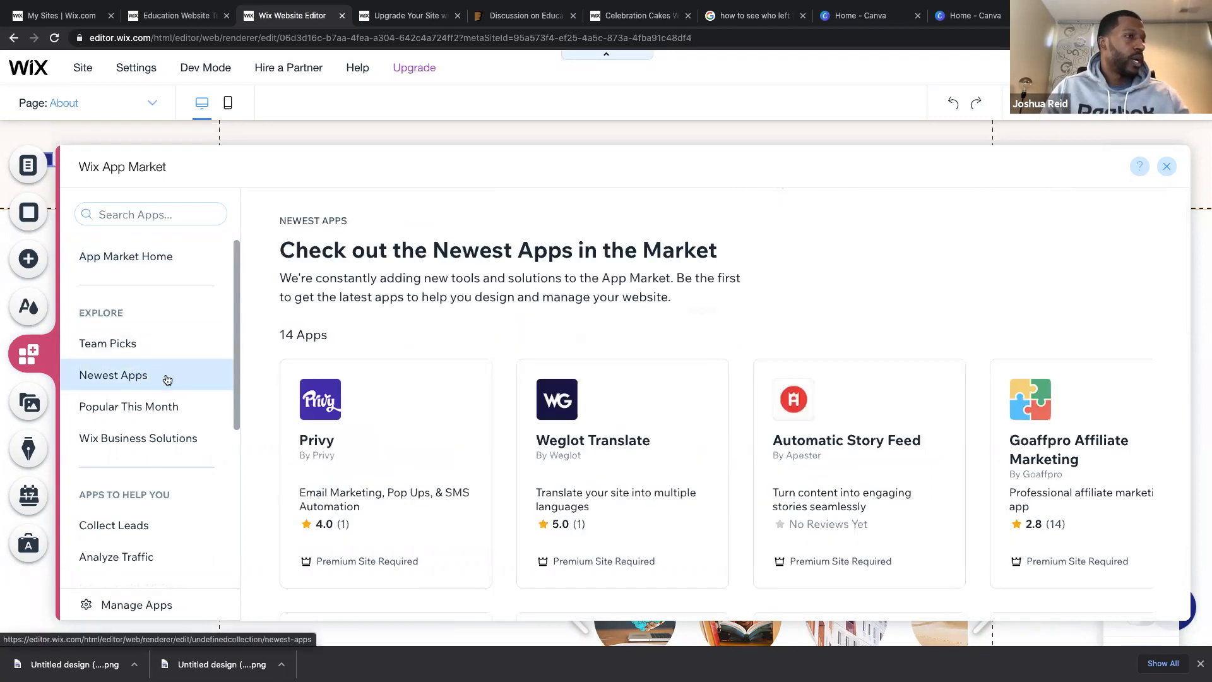
scroll(604, 455, down, 5)
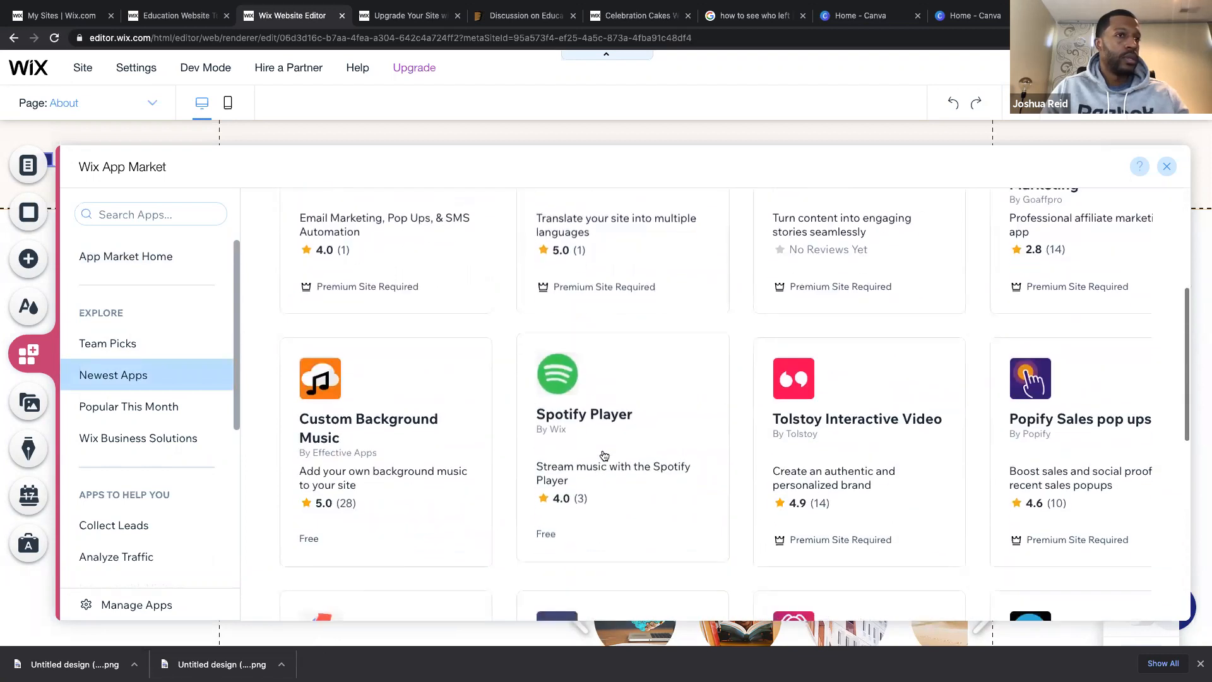
scroll(604, 455, down, 3)
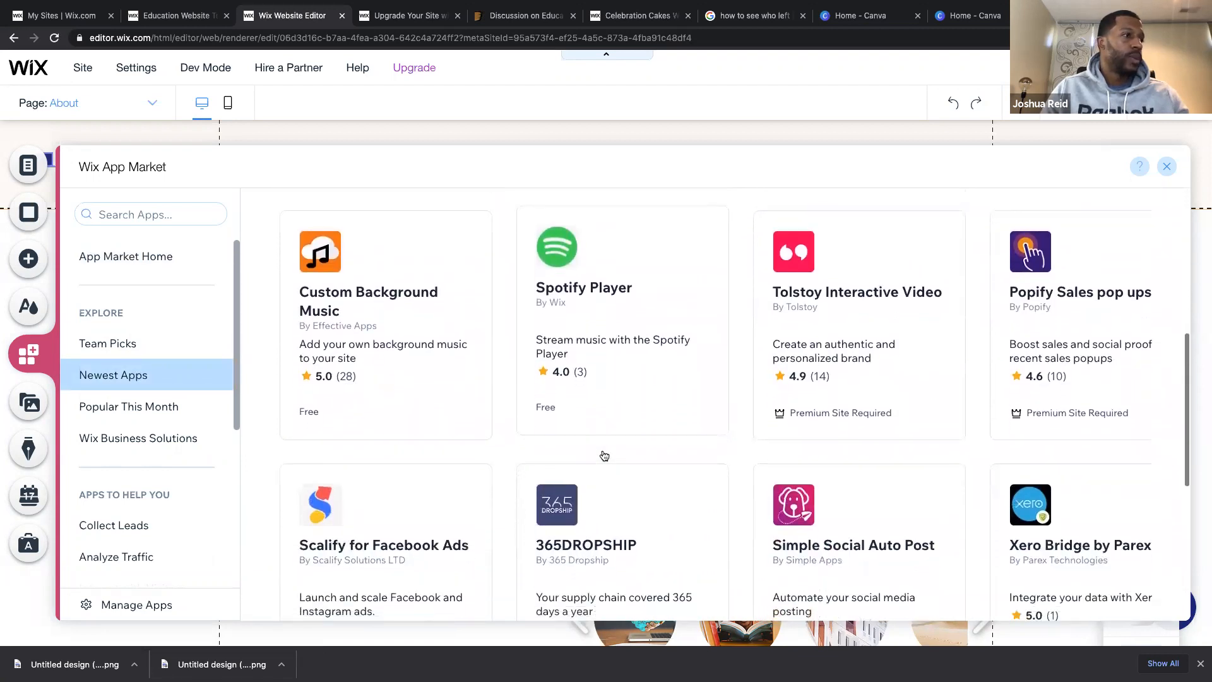
scroll(604, 455, down, 3)
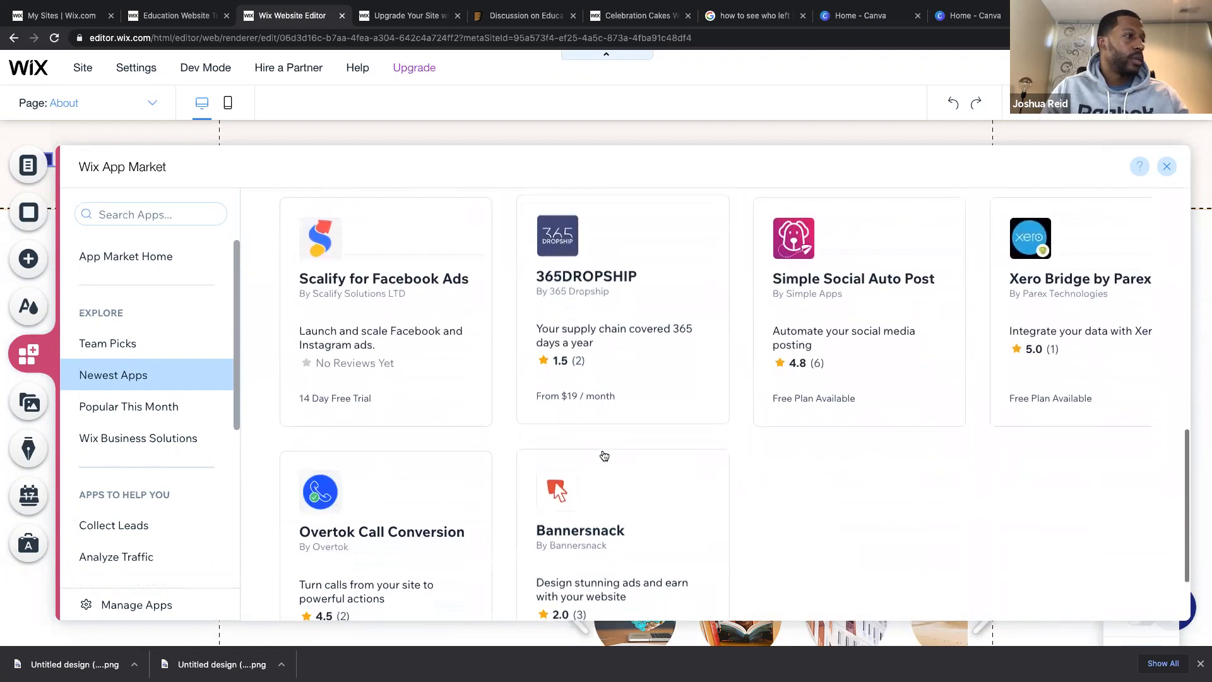
Show the Media & Content category in the App Market and look through its apps.
scroll(173, 429, down, 4)
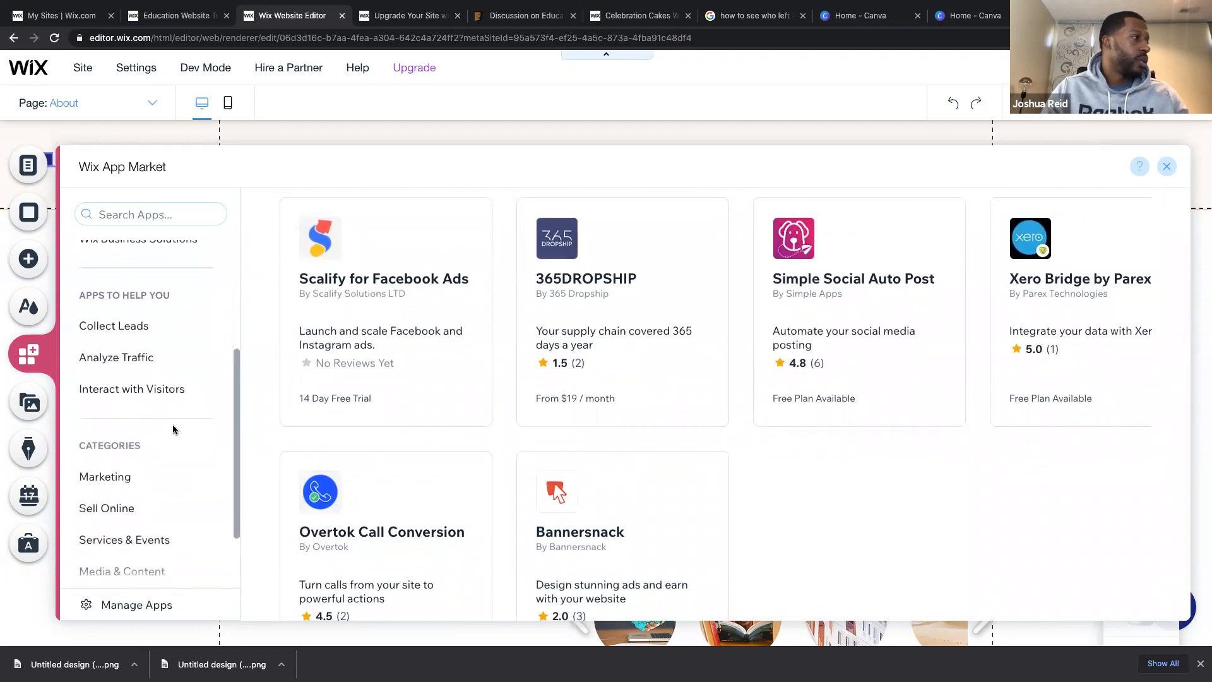
scroll(173, 429, down, 1)
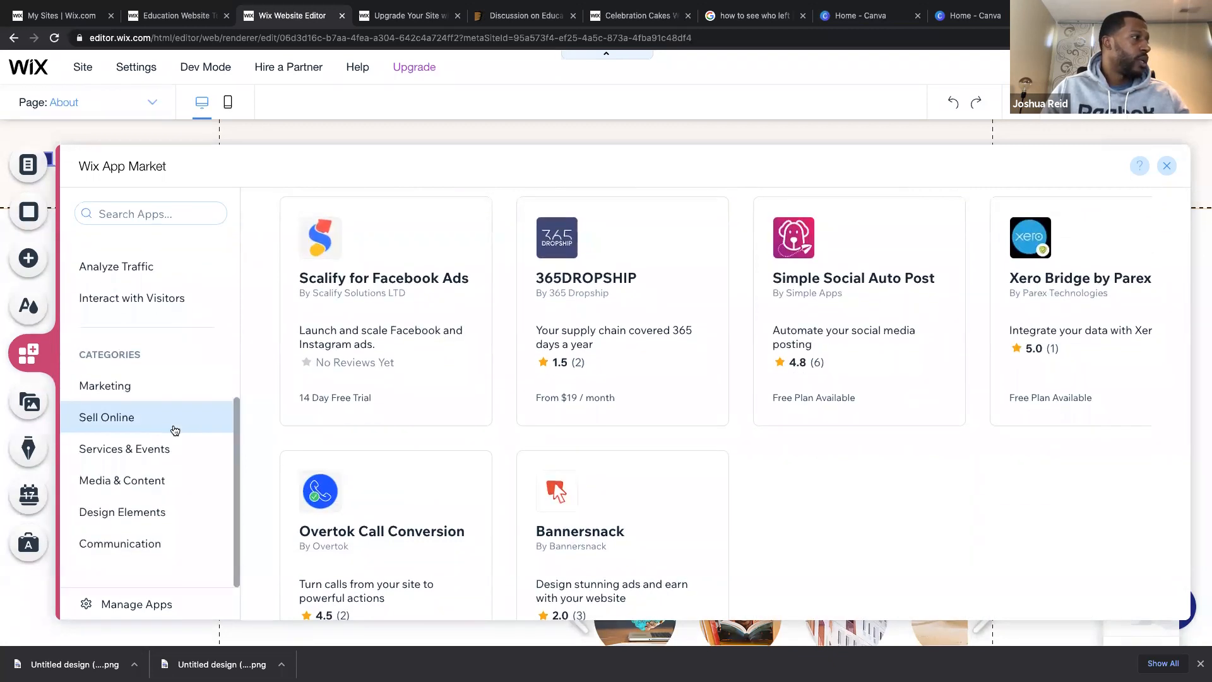
click(156, 492)
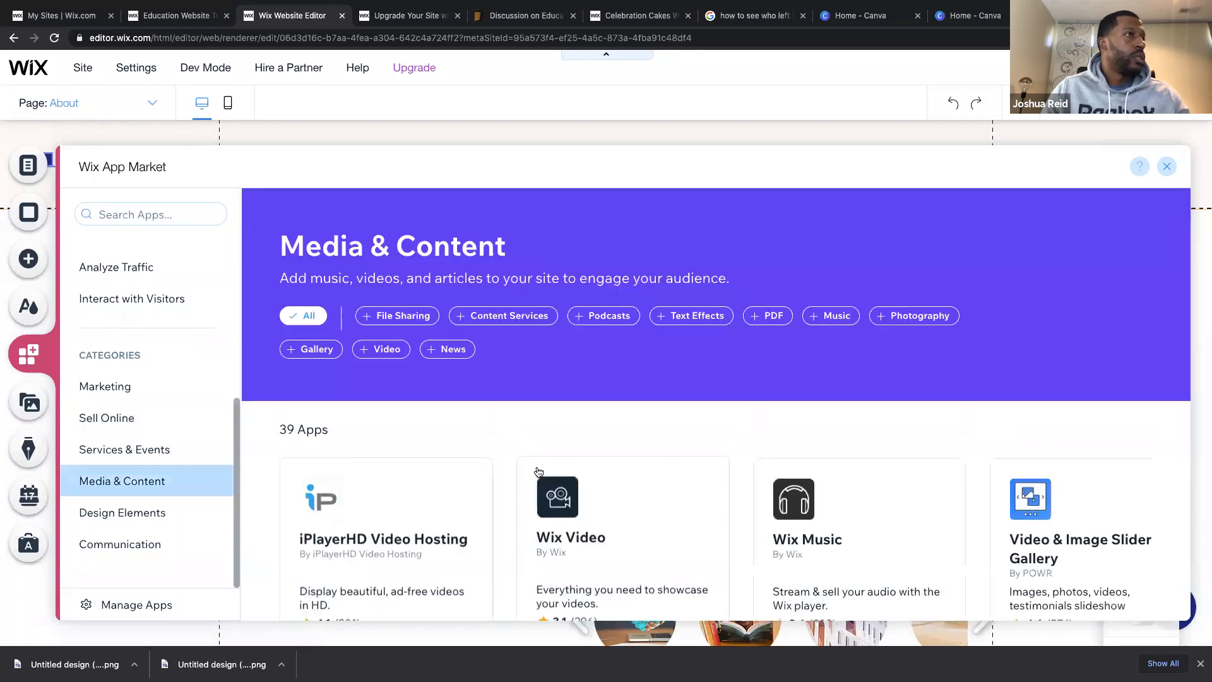
scroll(619, 482, down, 5)
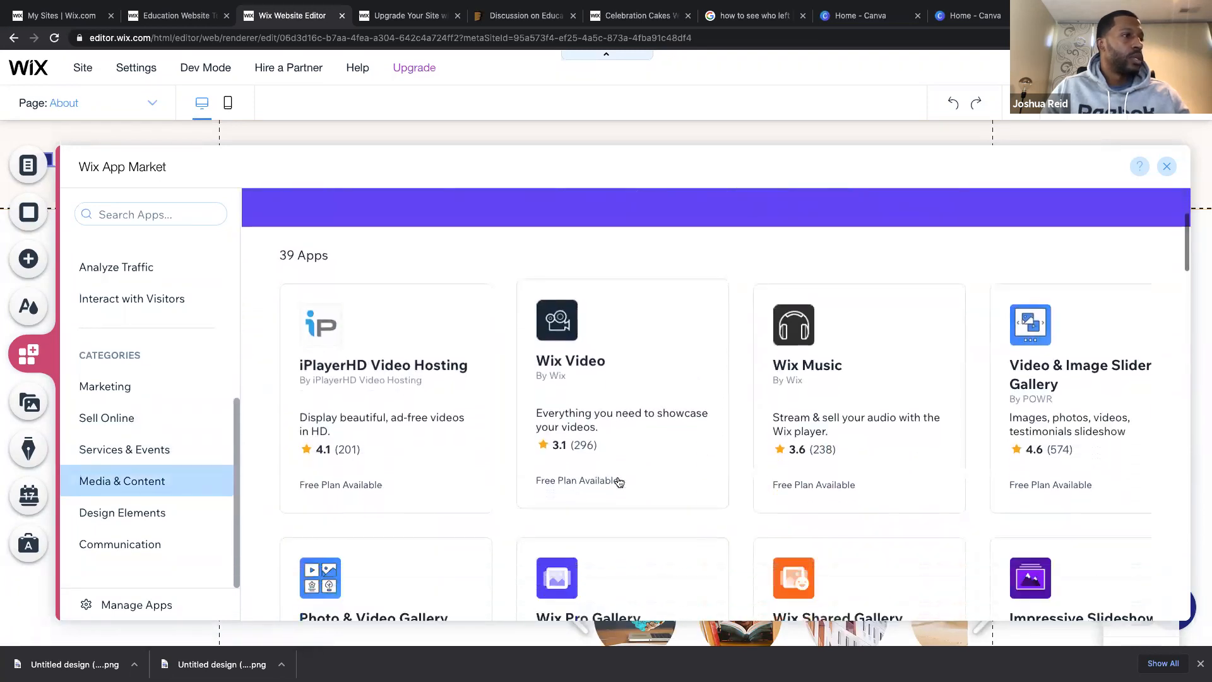
scroll(619, 482, down, 3)
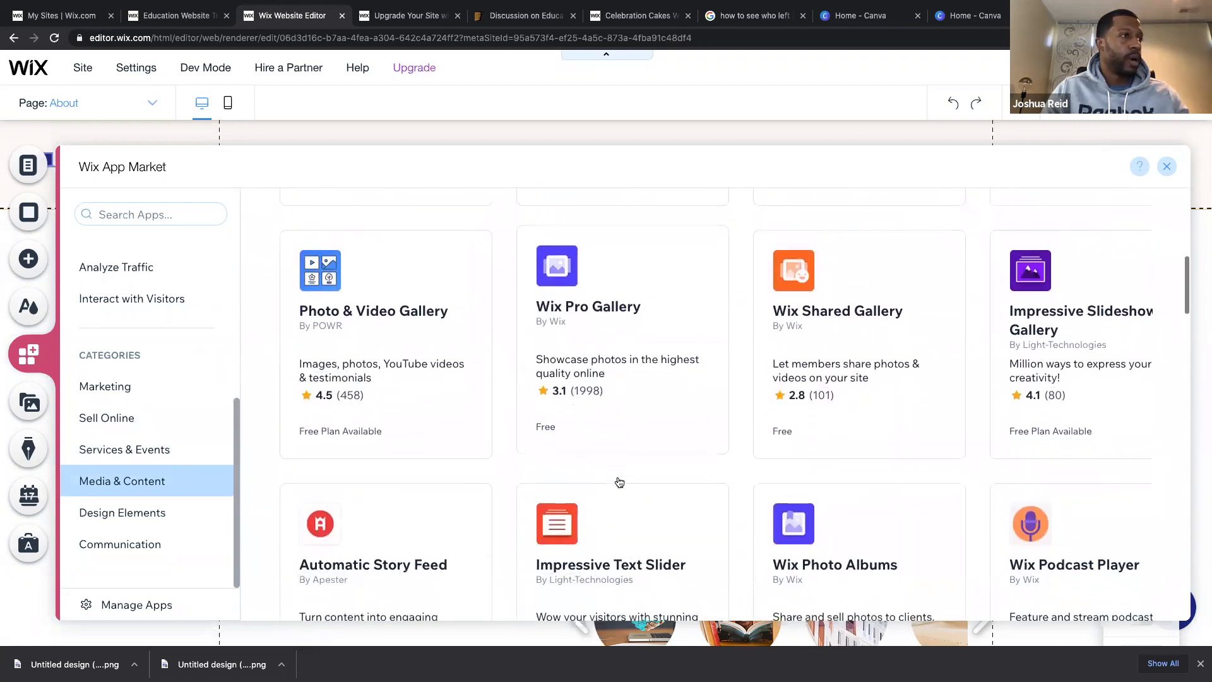
scroll(619, 482, down, 1)
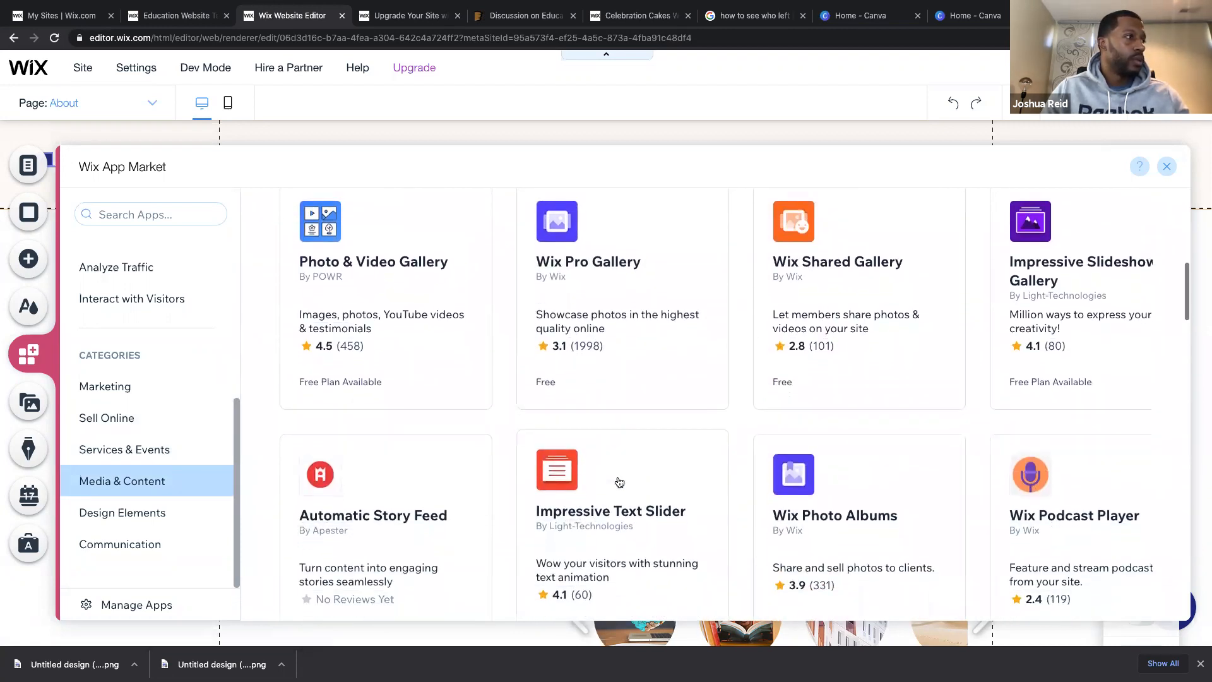
scroll(619, 483, down, 3)
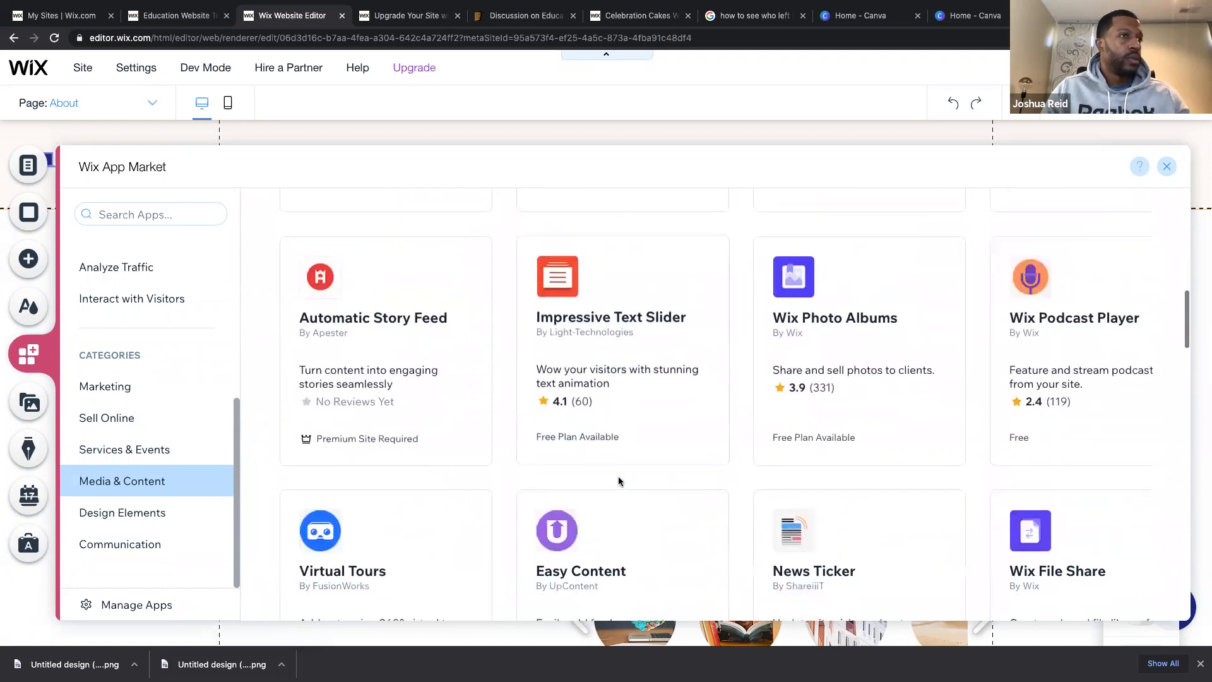
scroll(620, 482, down, 2)
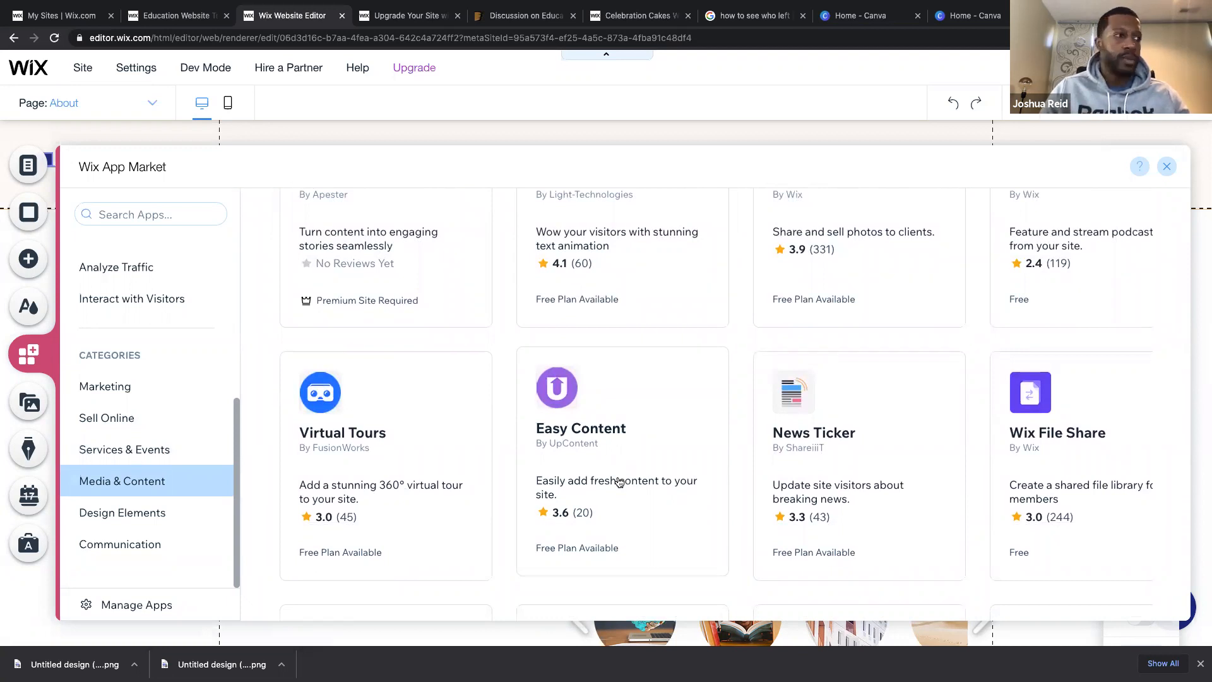
scroll(619, 483, down, 7)
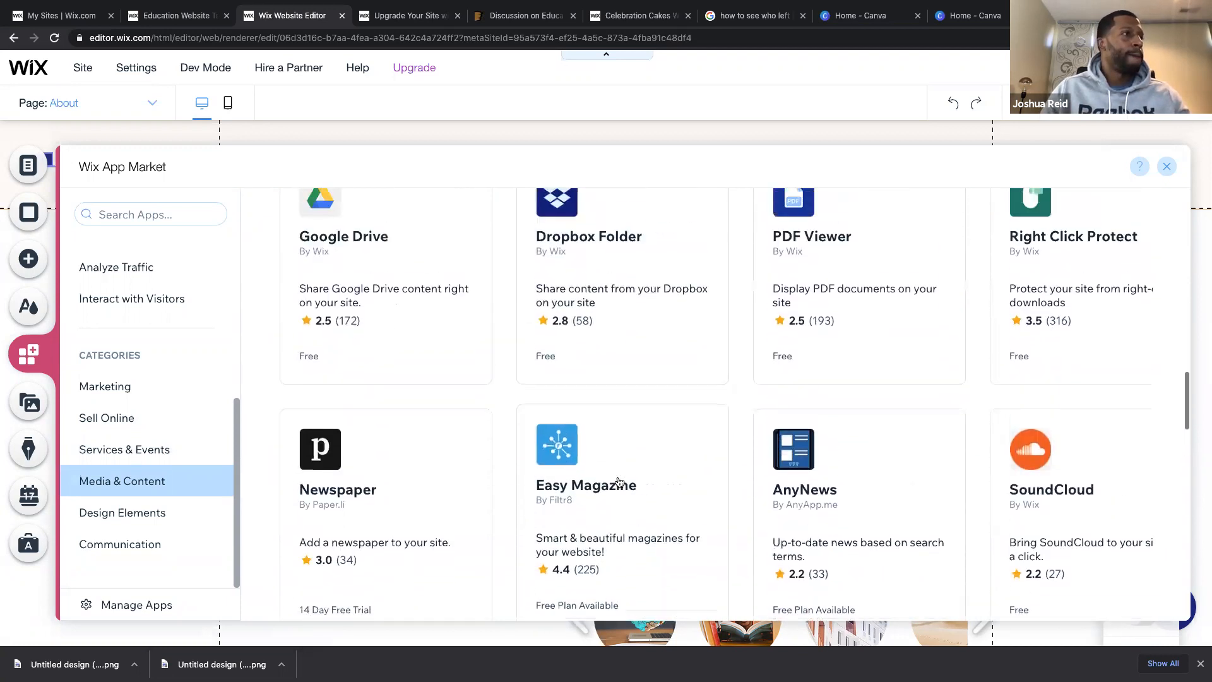
scroll(619, 482, up, 1)
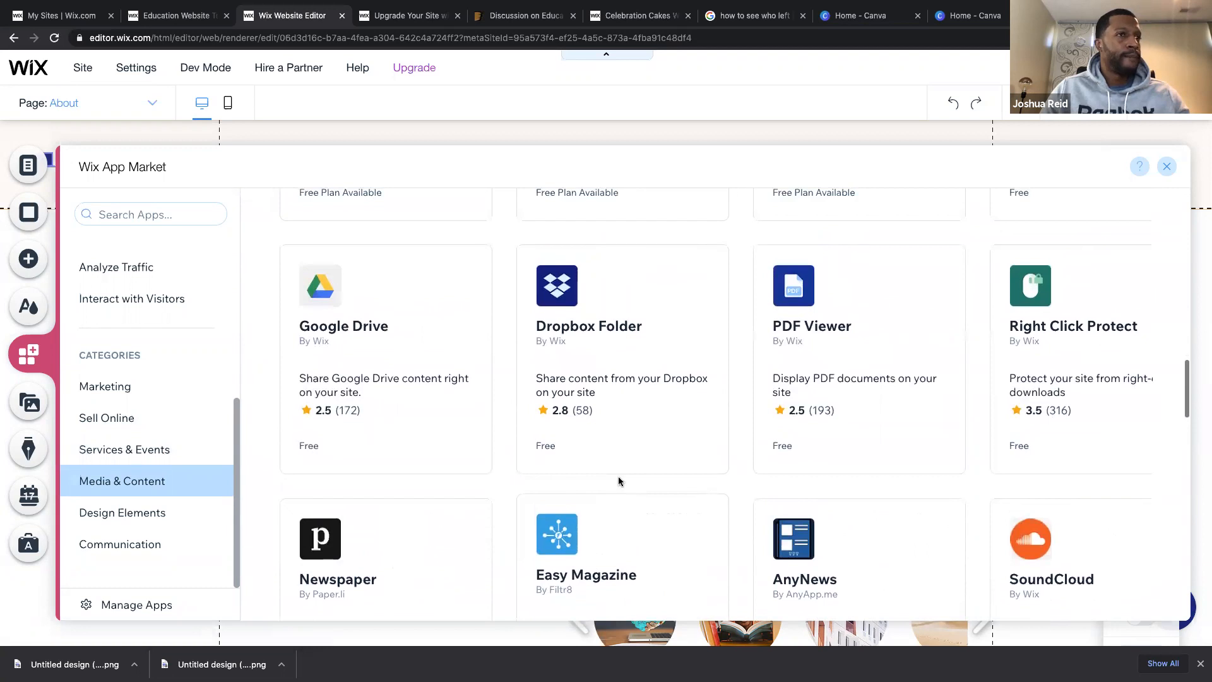
Open the PDF Viewer app's details and add the app to the About page.
click(865, 335)
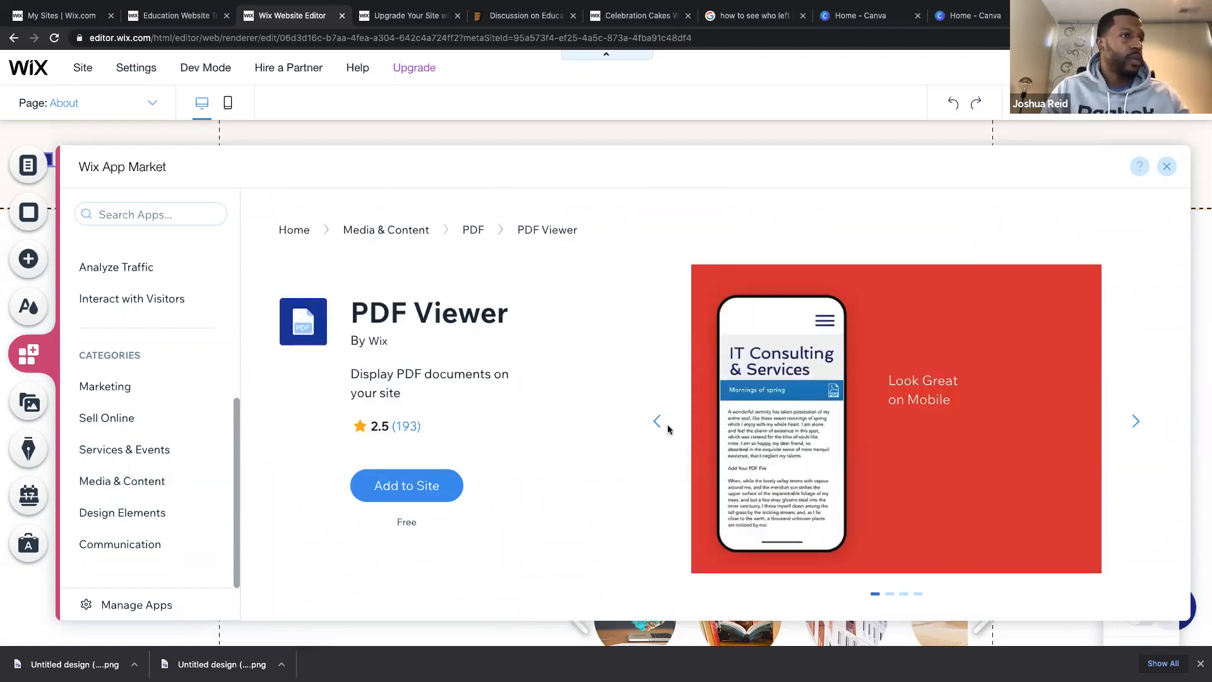
scroll(668, 429, down, 1)
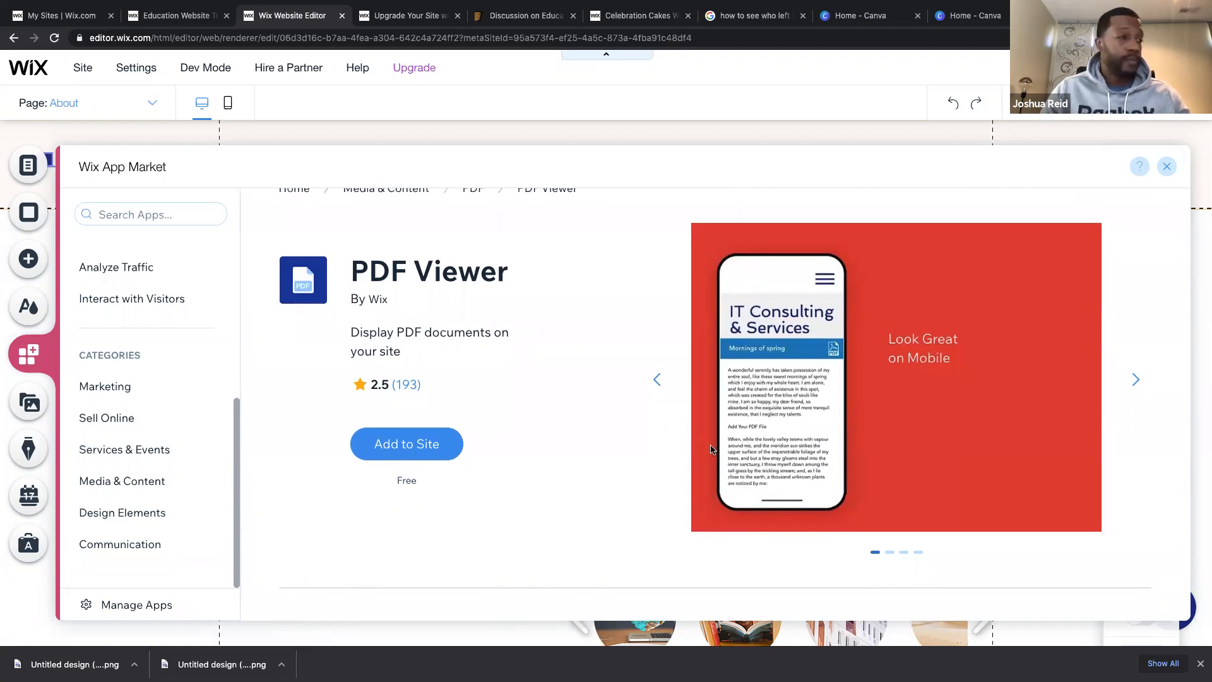
click(396, 457)
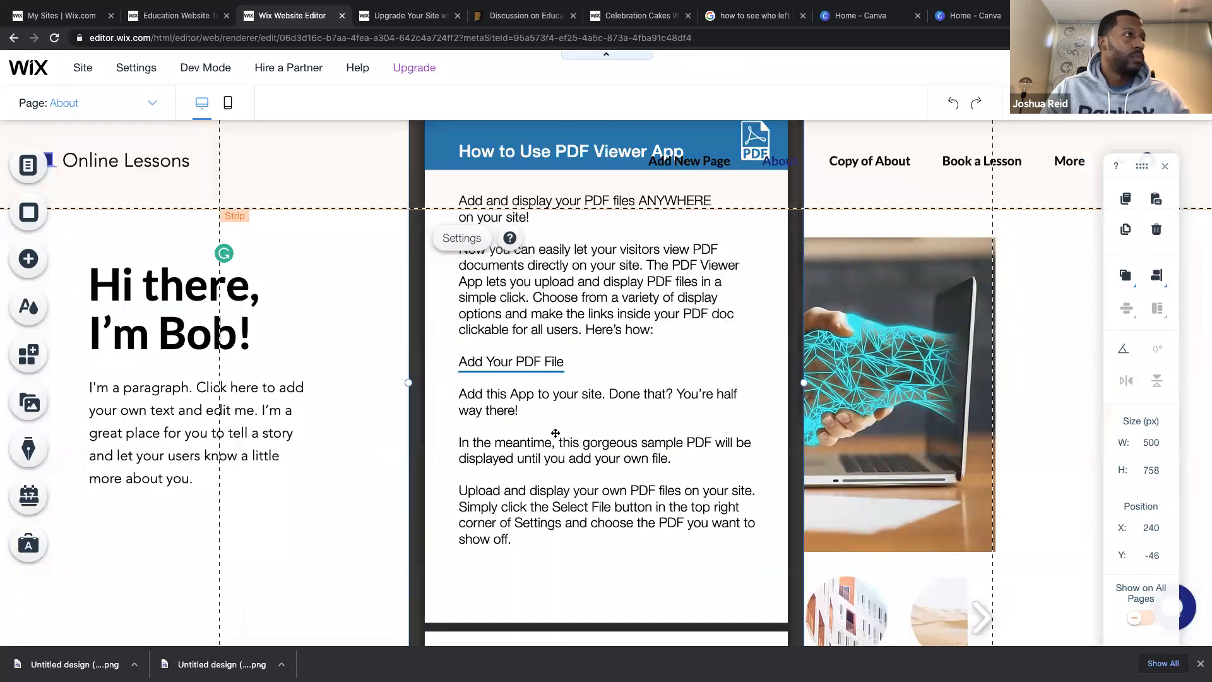
Move the PDF Viewer down so its toolbar is reachable and resize it to about 327 by 290 px.
click(721, 336)
drag(725, 413, 723, 432)
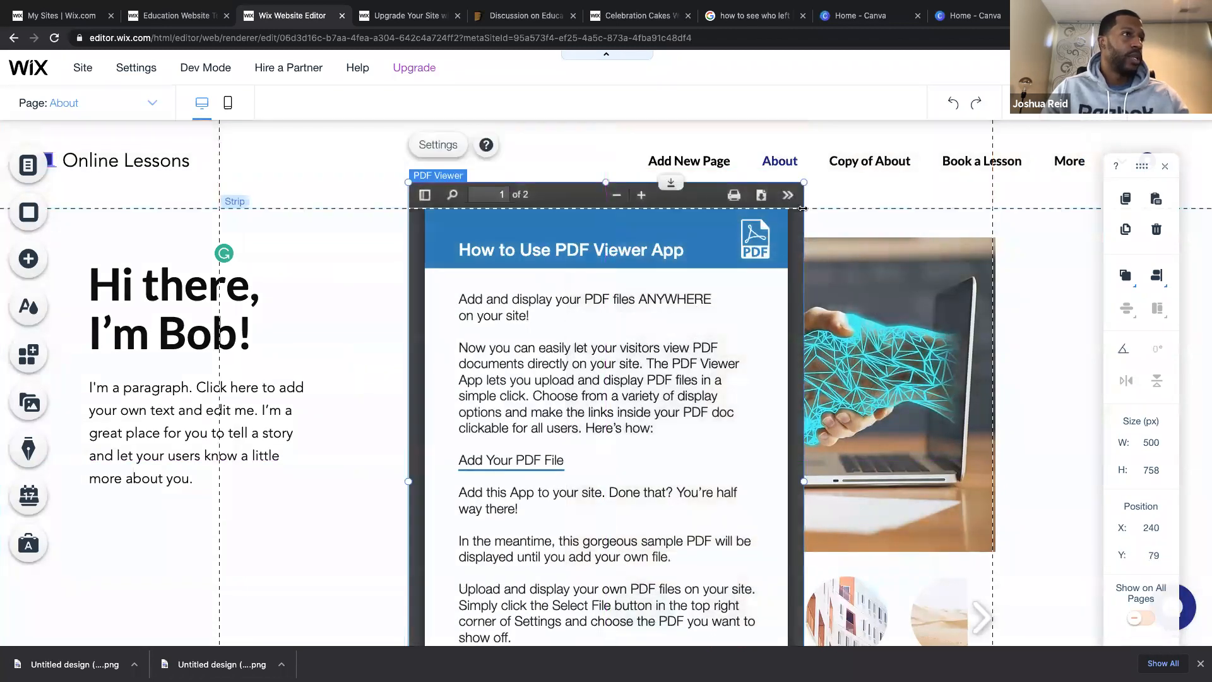
drag(802, 183, 541, 523)
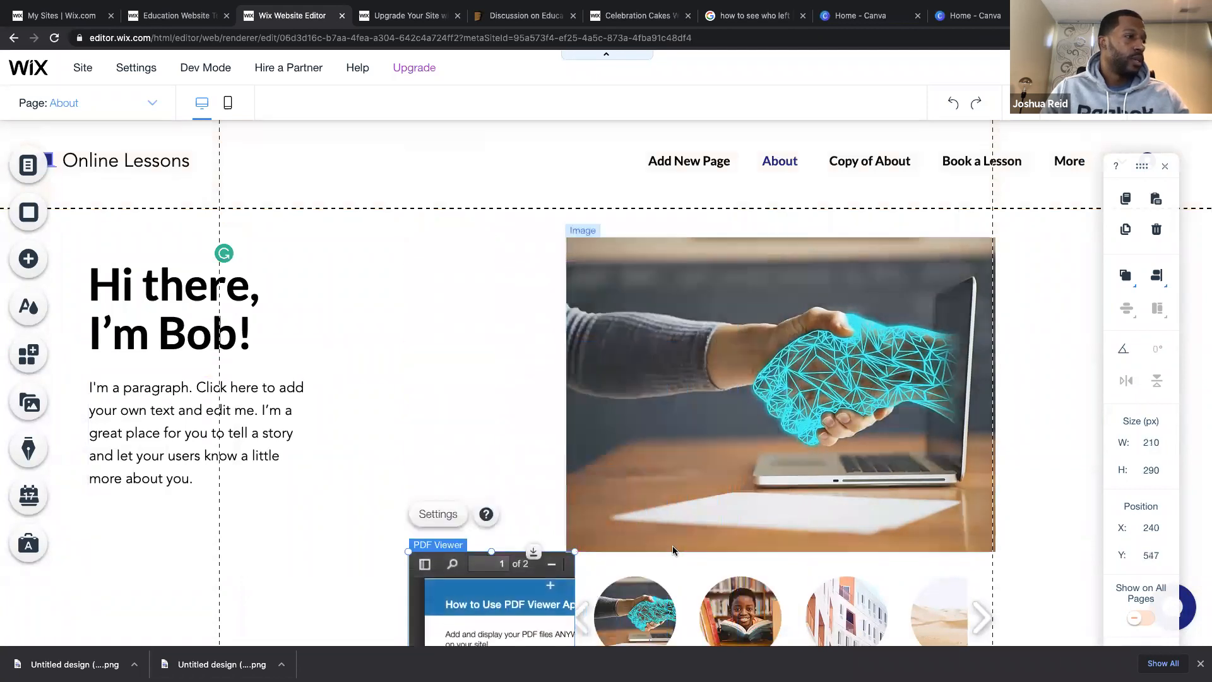
scroll(674, 551, down, 5)
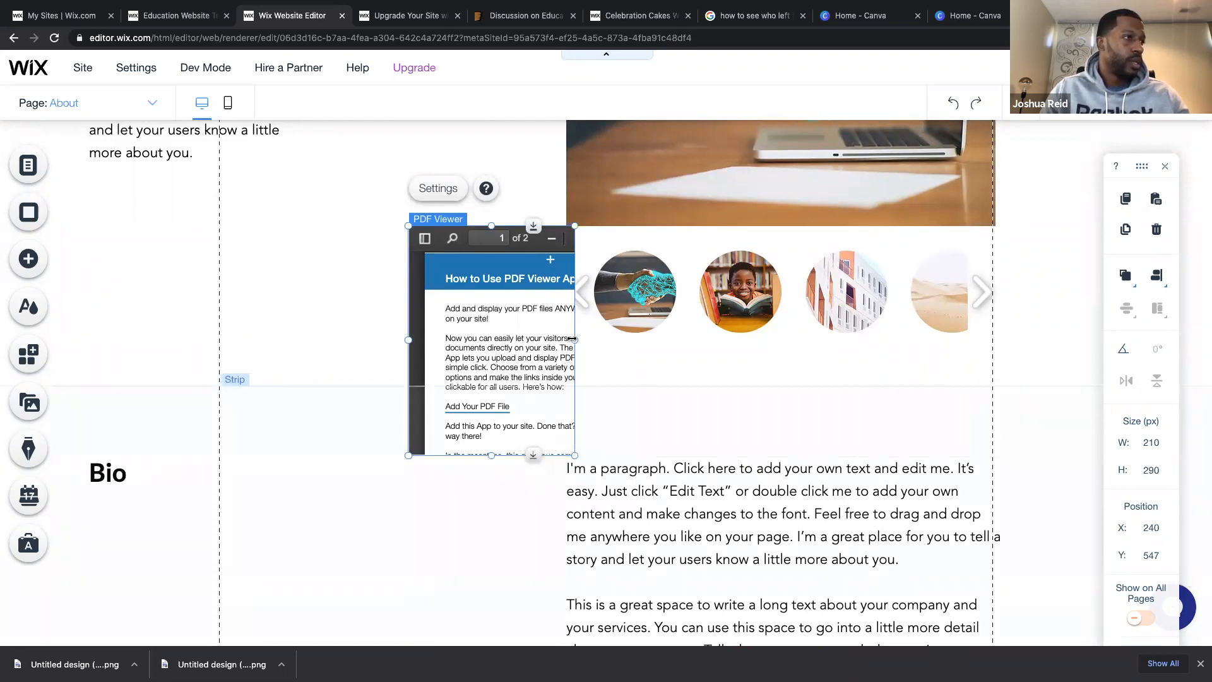
drag(572, 339, 663, 331)
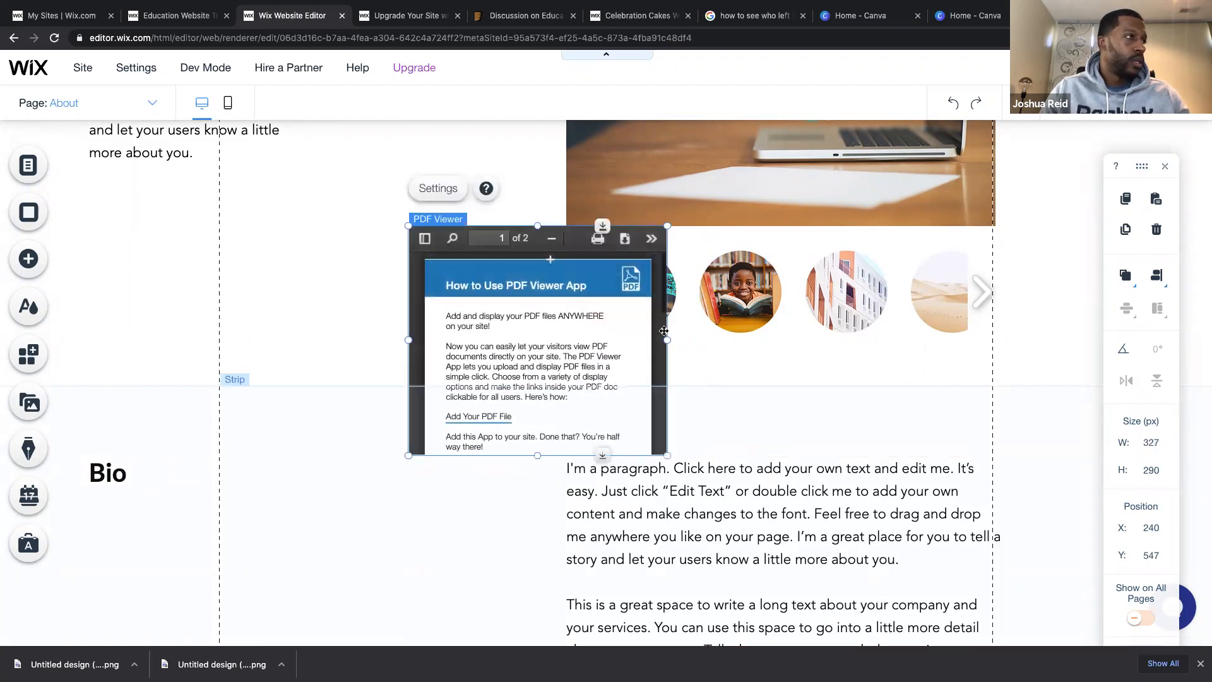
Move the PDF Viewer beside the Bio text at about X 116, Y 778 and extend its height to about 456 px.
drag(561, 245, 463, 419)
scroll(475, 417, down, 4)
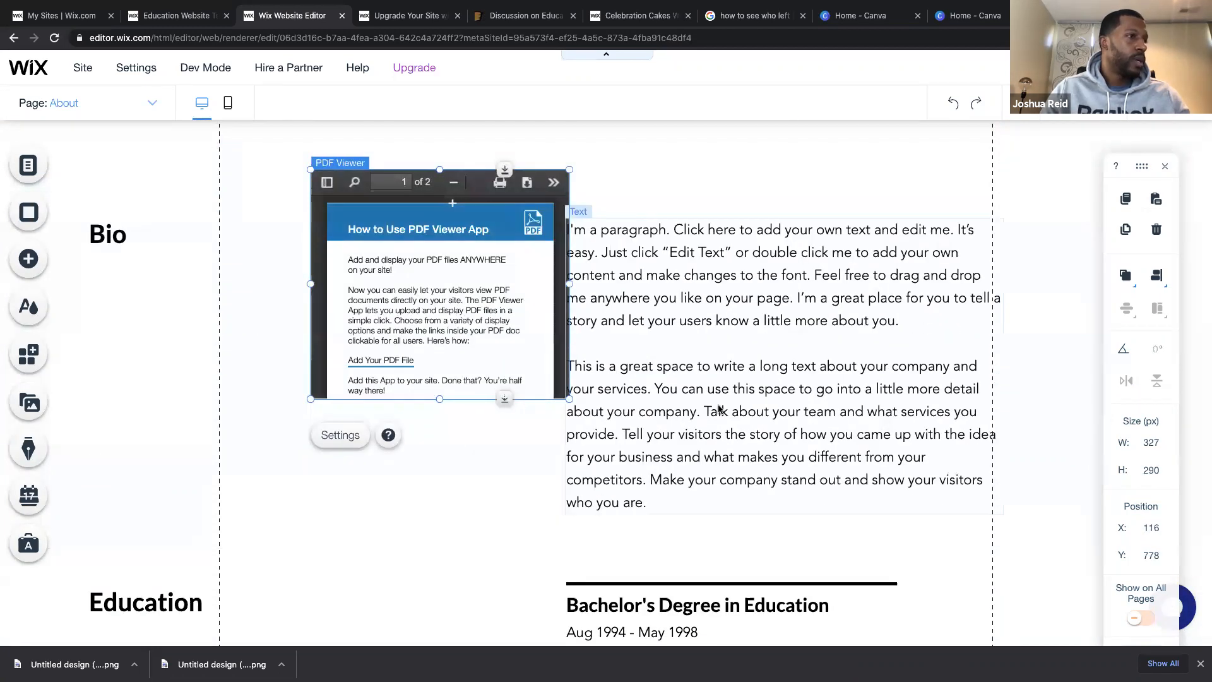
drag(440, 399, 438, 529)
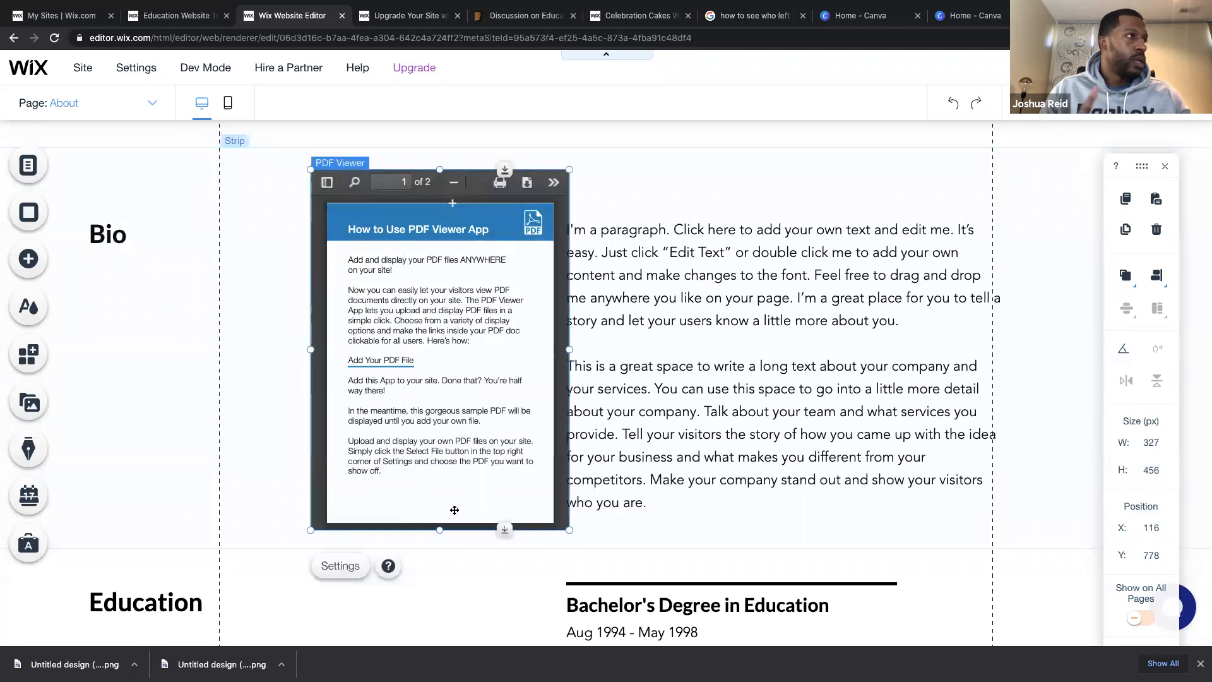
Delete the Bio strip behind the PDF Viewer and undo the deletion.
click(535, 193)
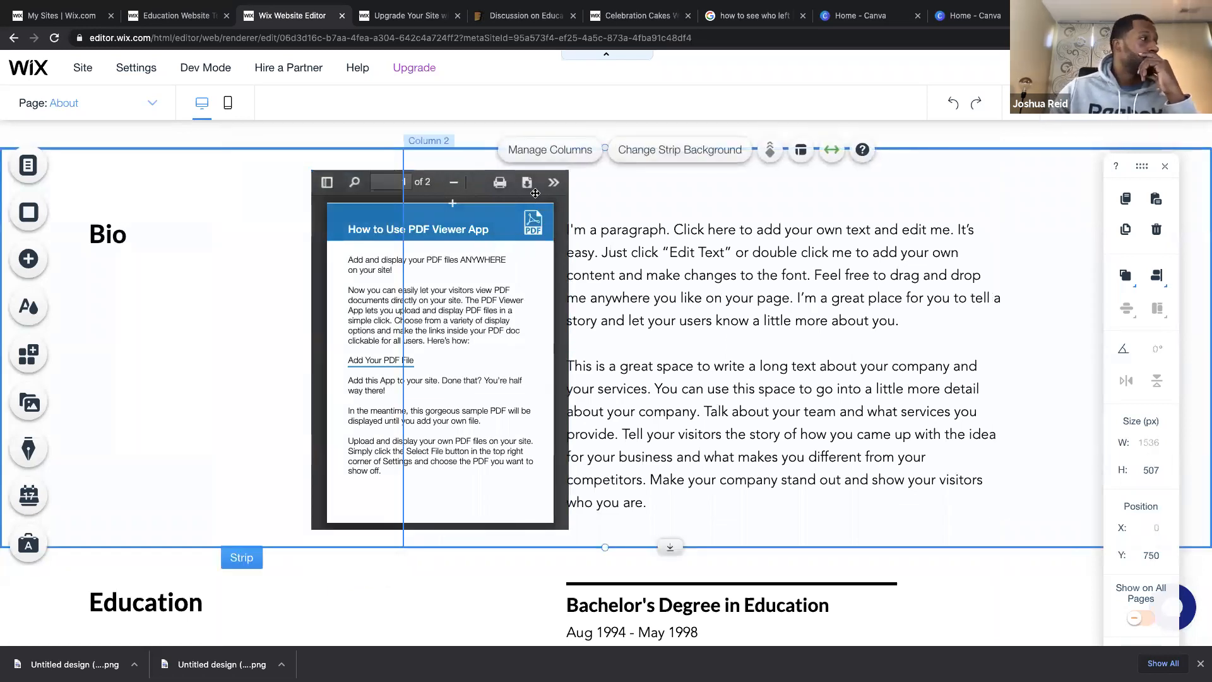
key(Delete)
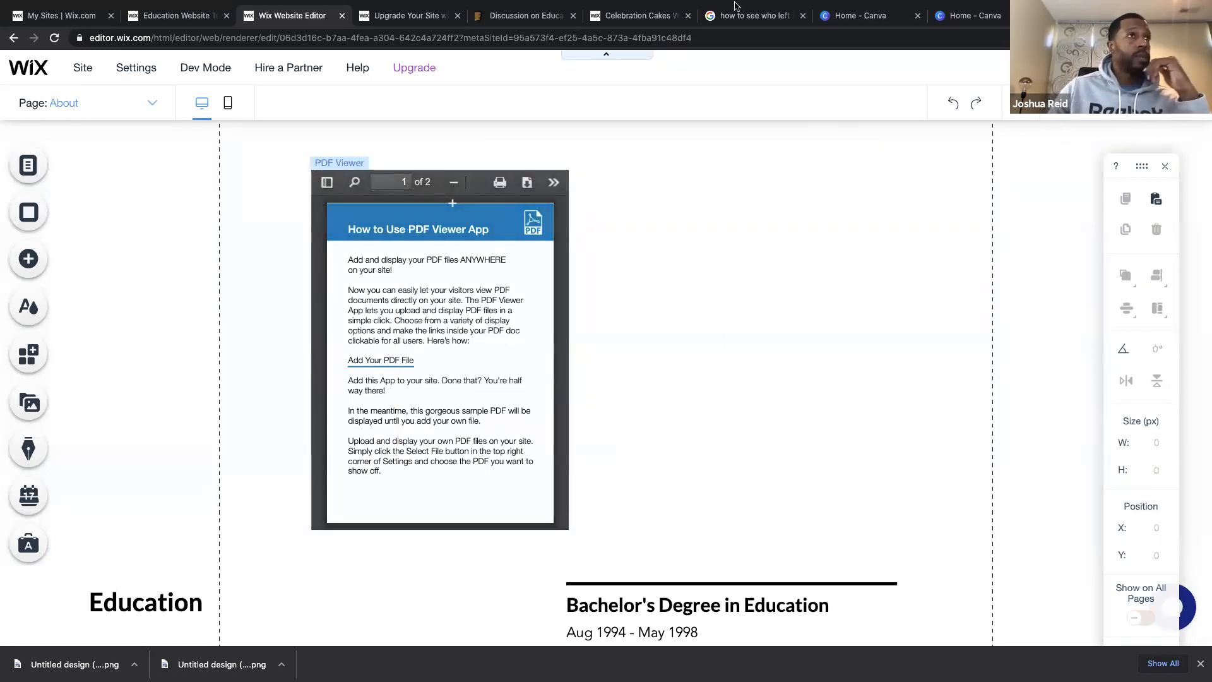
click(954, 105)
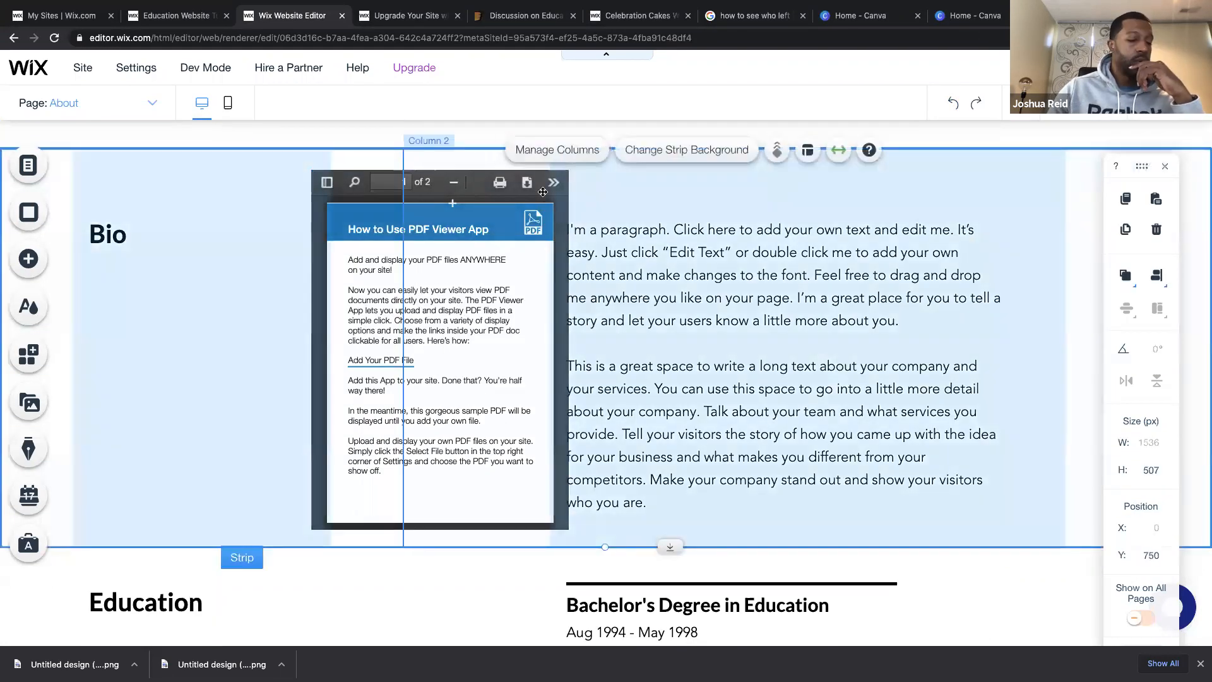
Try to select the PDF Viewer where it overlaps the Bio strip's columns.
click(365, 204)
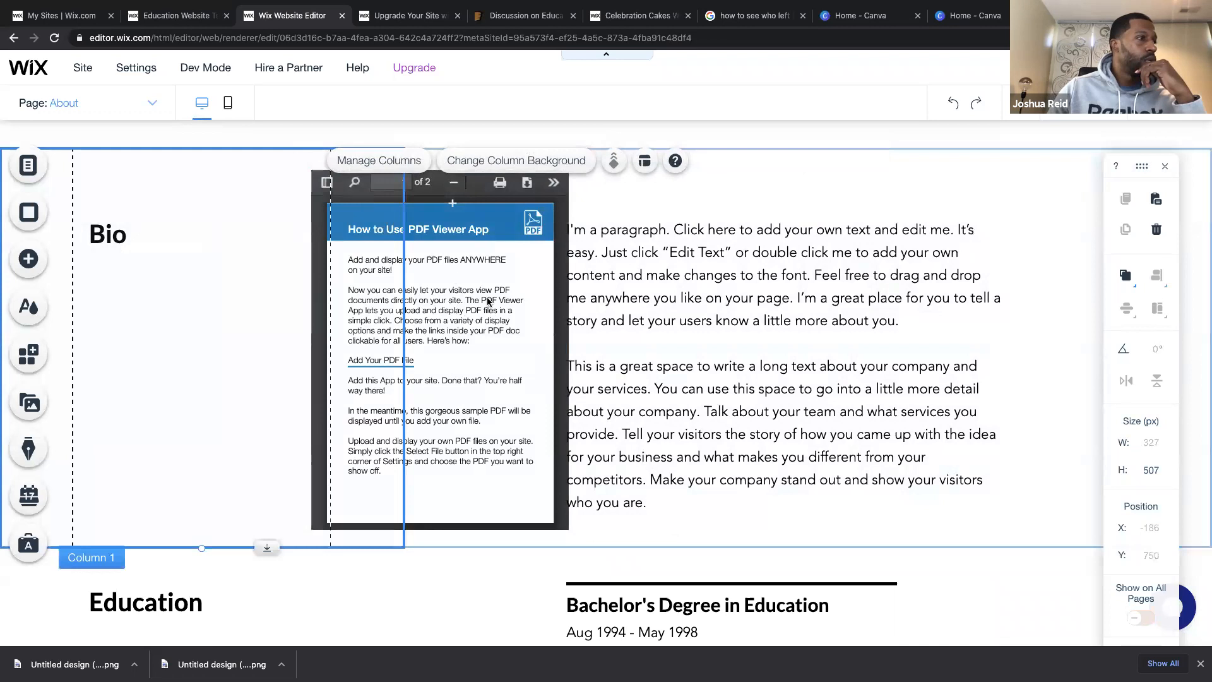
click(452, 276)
click(566, 361)
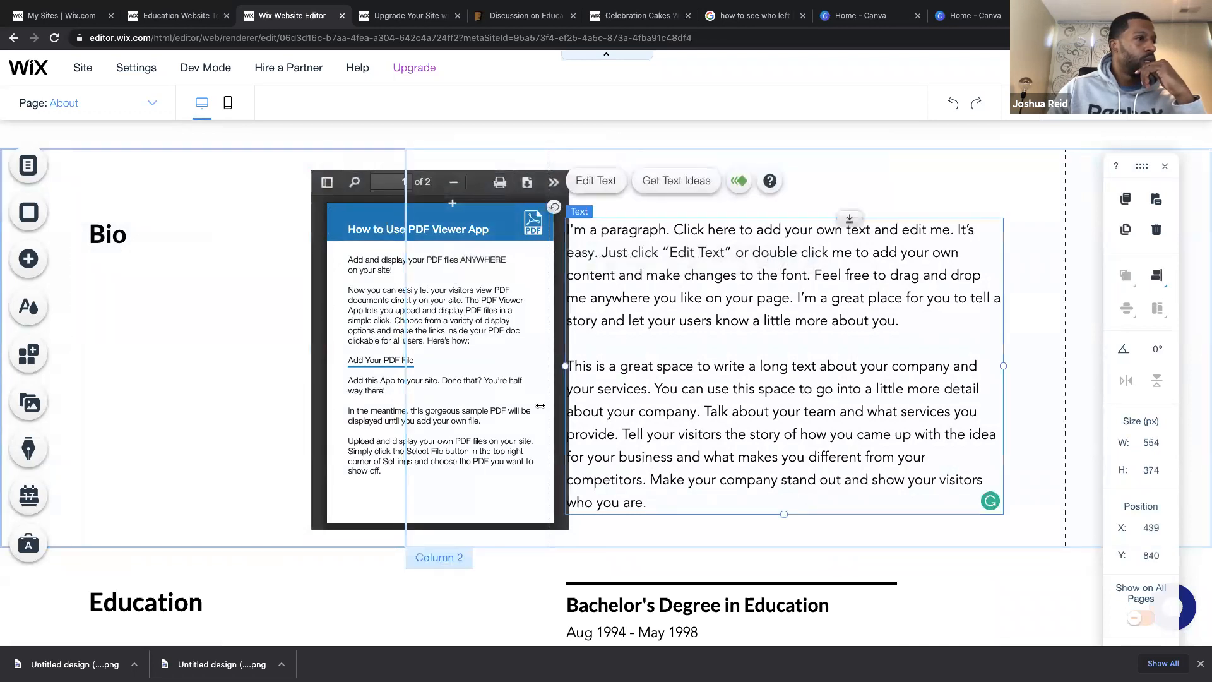
click(363, 532)
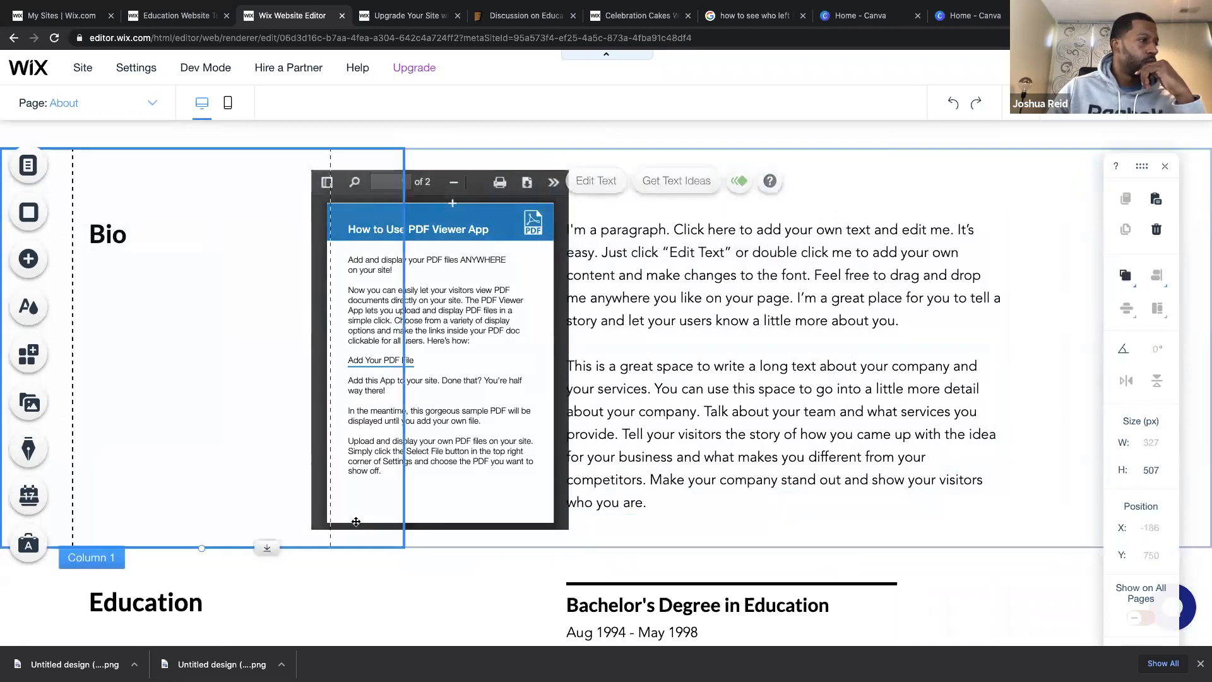
click(423, 528)
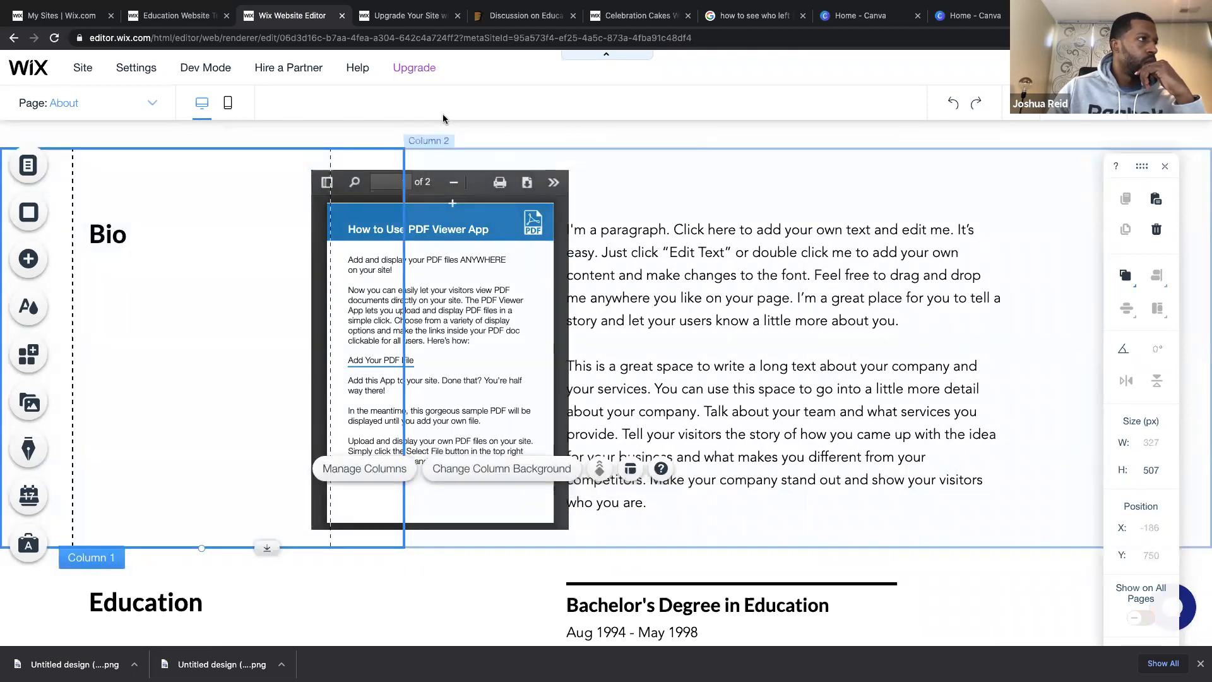
click(431, 177)
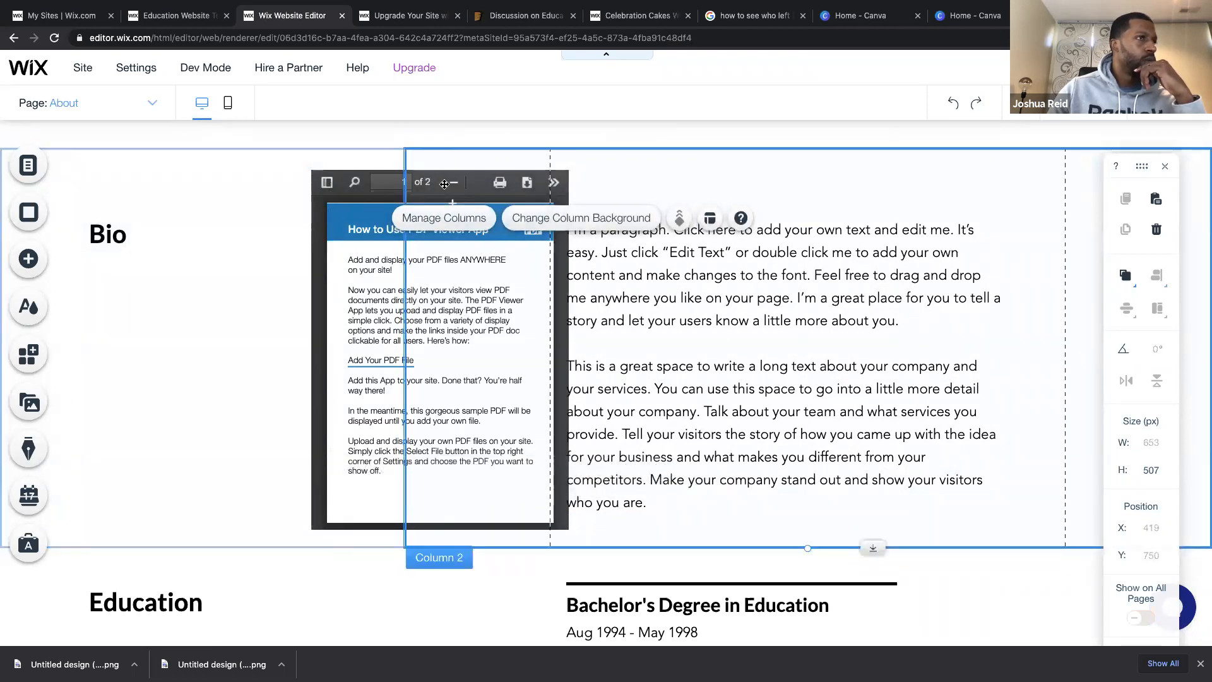
Undo the PDF Viewer's resizing and its move into the Bio strip.
click(955, 105)
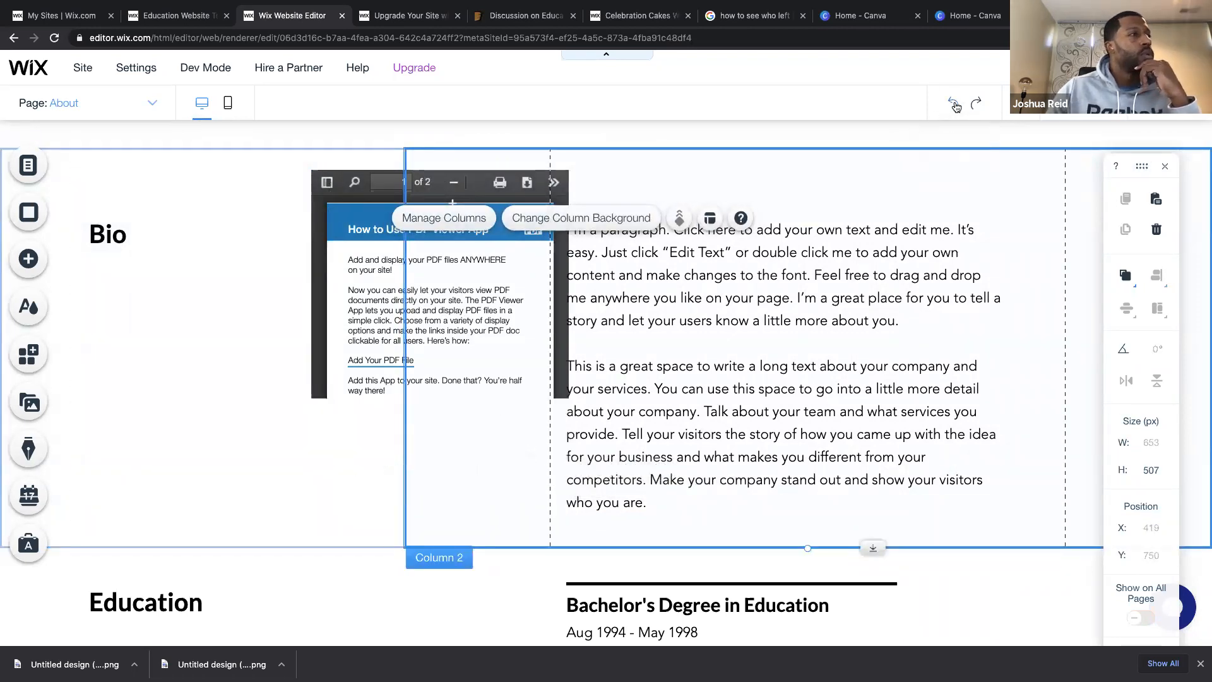
click(955, 105)
click(956, 107)
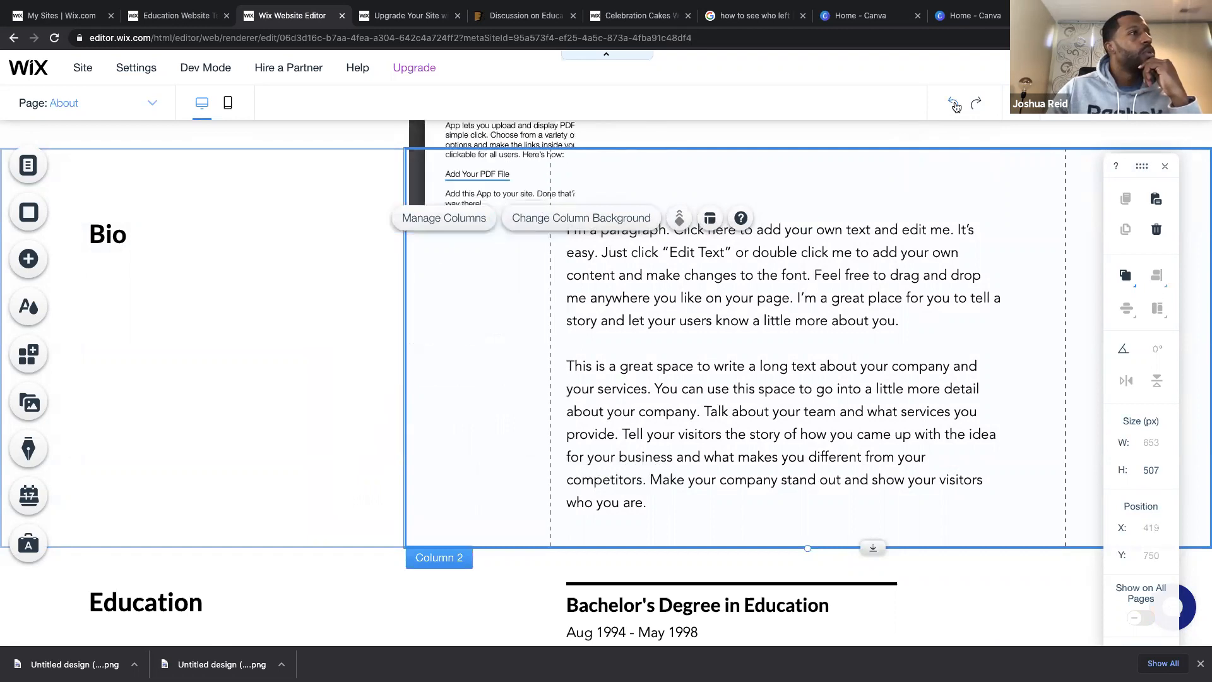
click(955, 105)
click(955, 105)
Delete the PDF Viewer from the About page.
scroll(888, 324, up, 3)
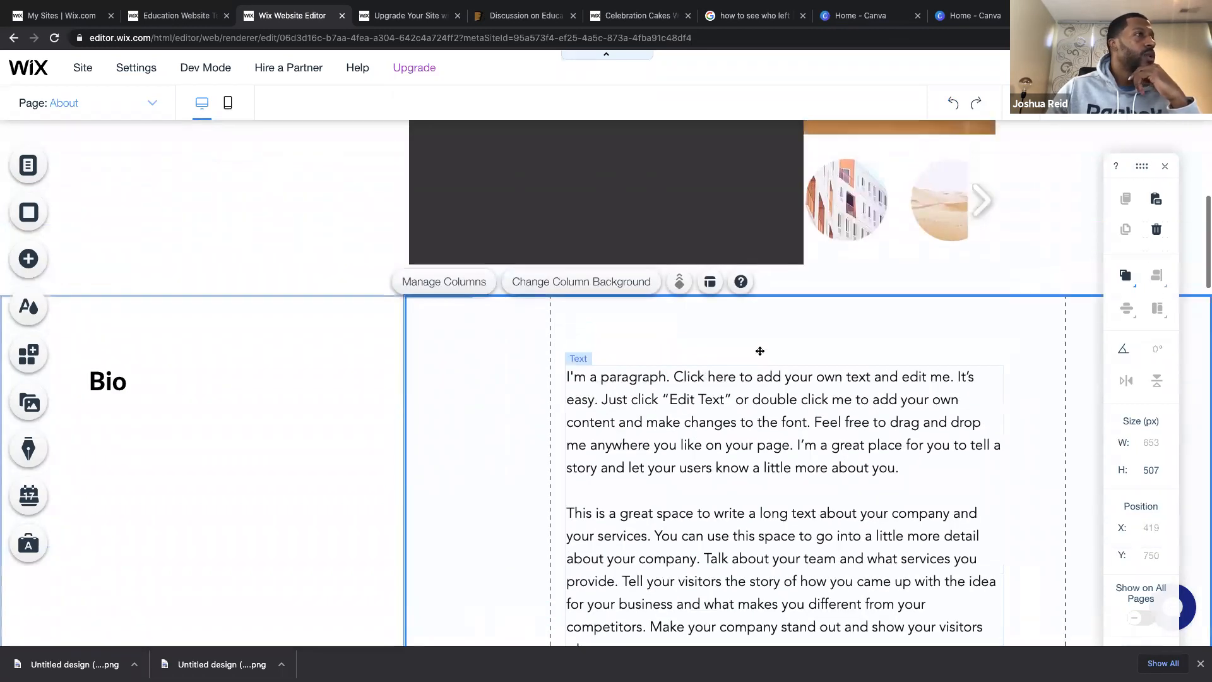
scroll(735, 236, up, 4)
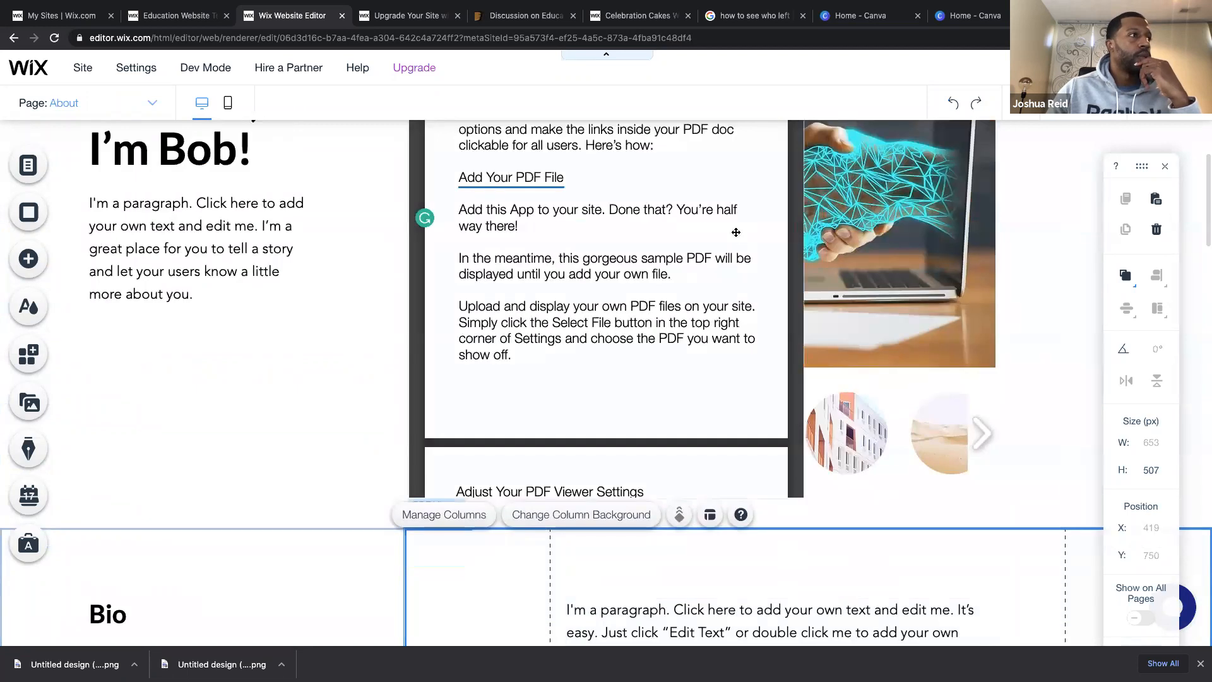
click(736, 233)
key(Delete)
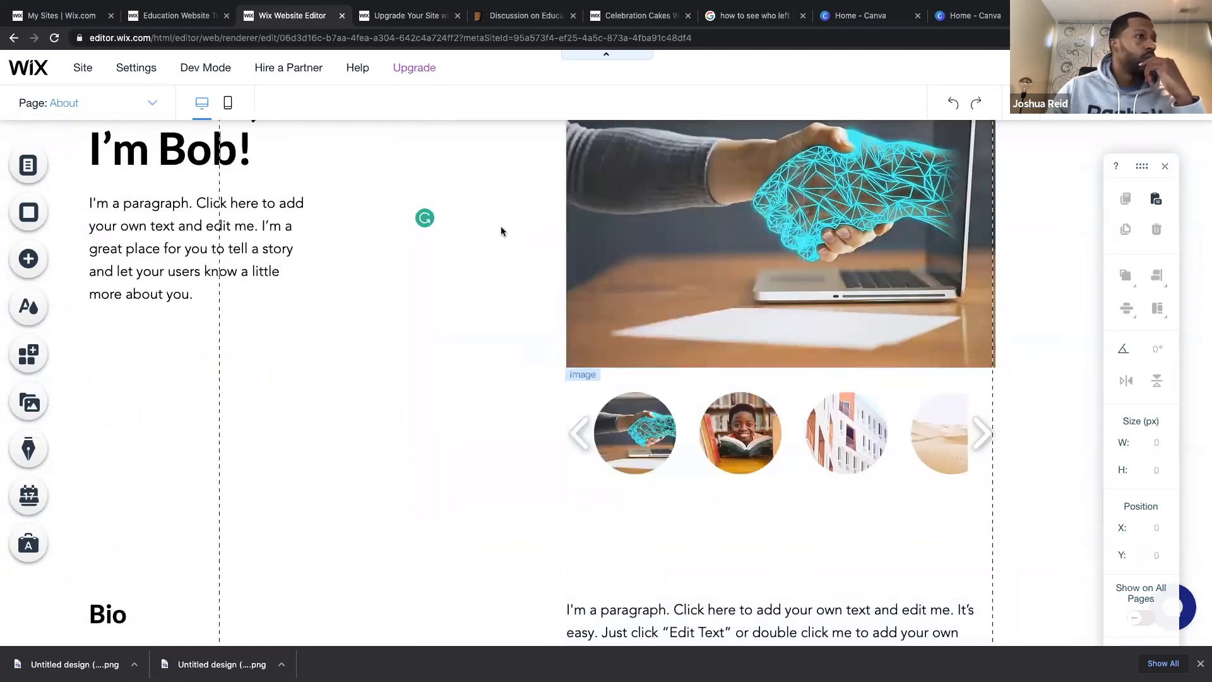
Add a blank page to the site and name it Privacy Policy.
click(30, 164)
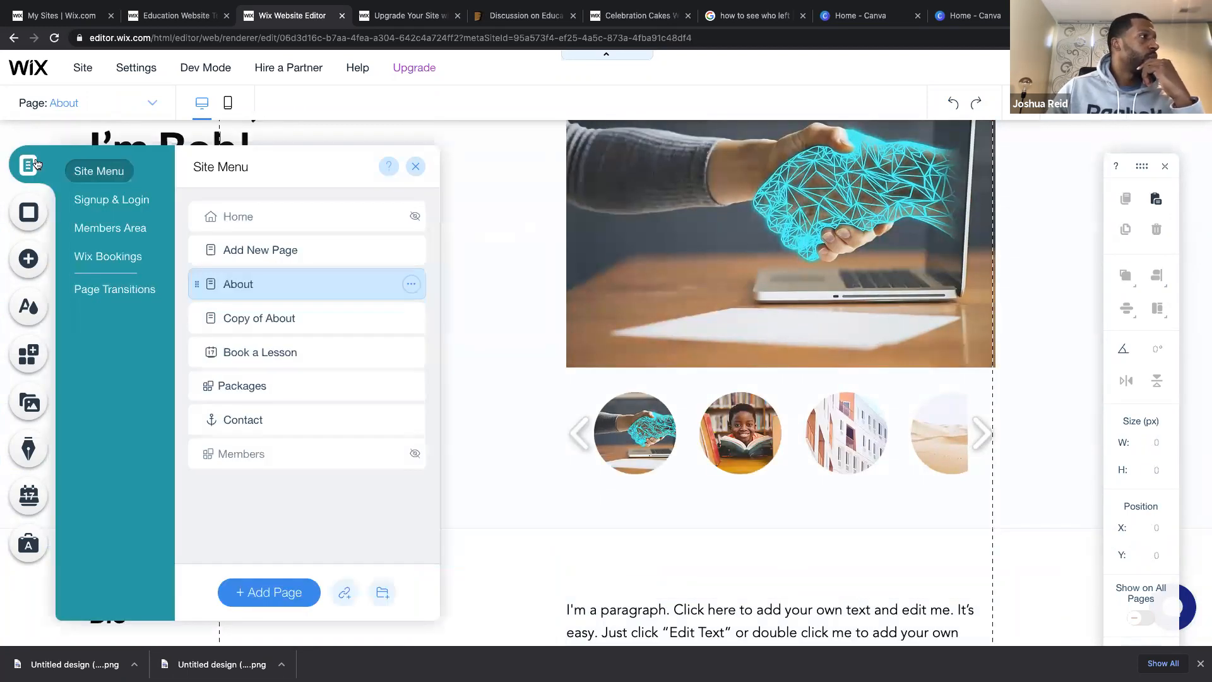
click(269, 591)
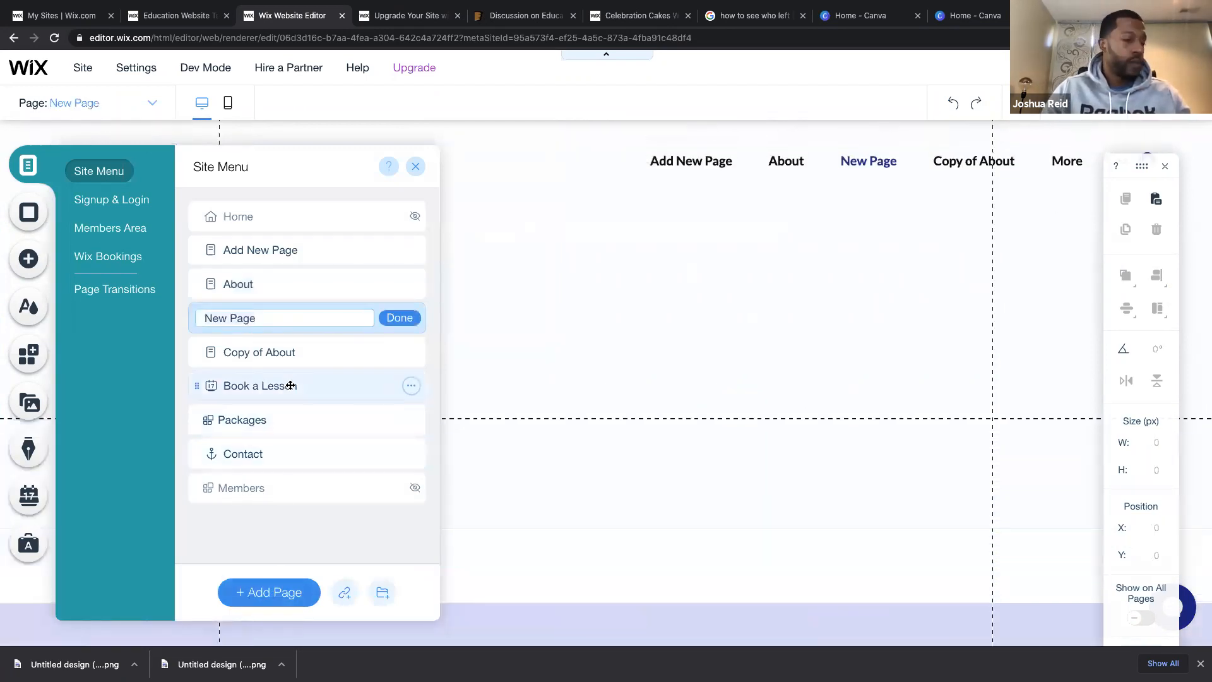
text(Prv)
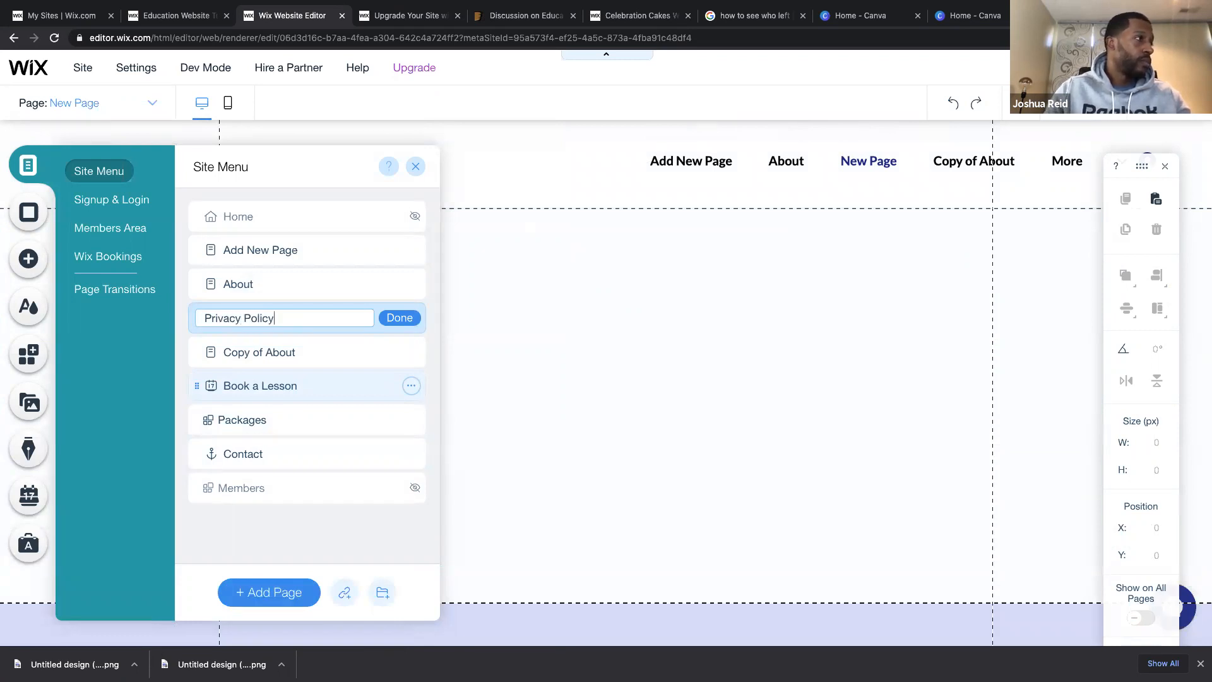
click(407, 318)
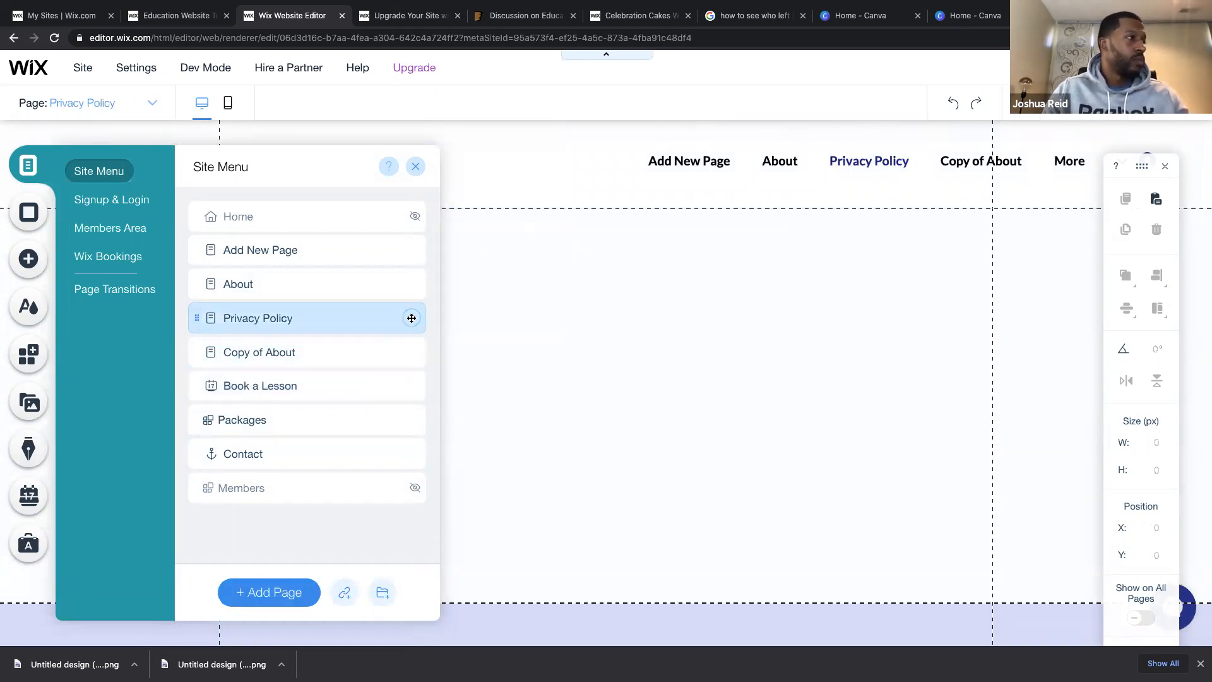
click(484, 346)
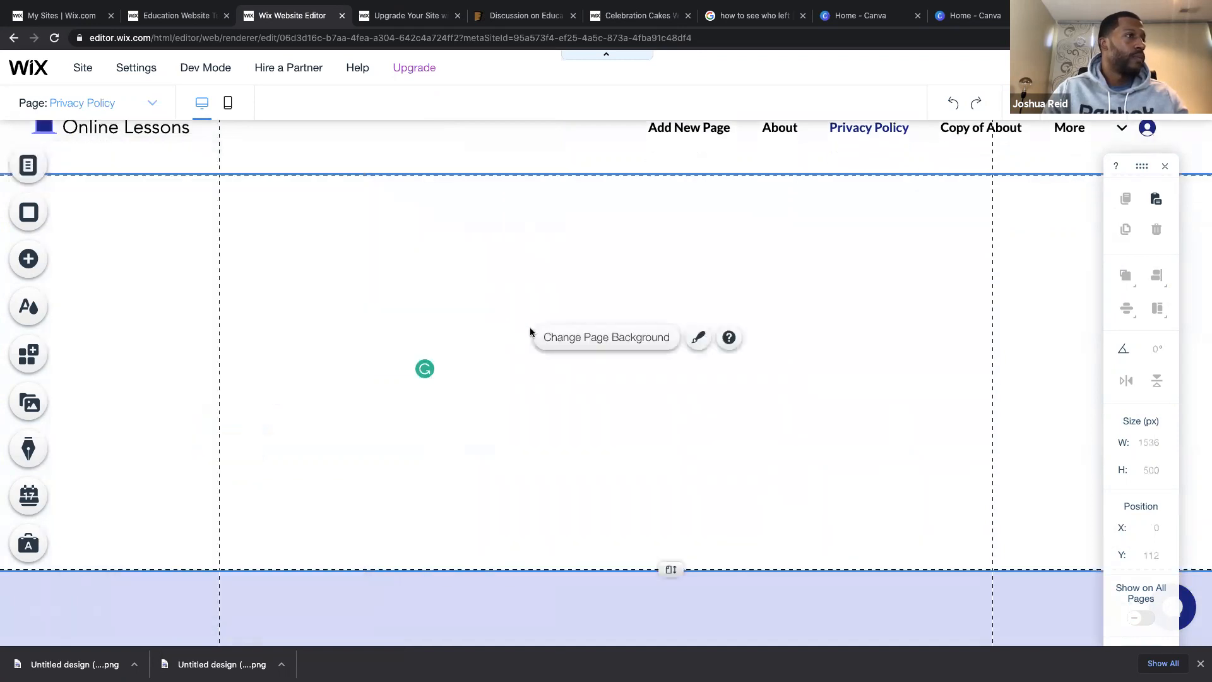
Search the App Market for "pdf viewer" and add Wix's PDF Viewer app to the Privacy Policy page.
click(28, 355)
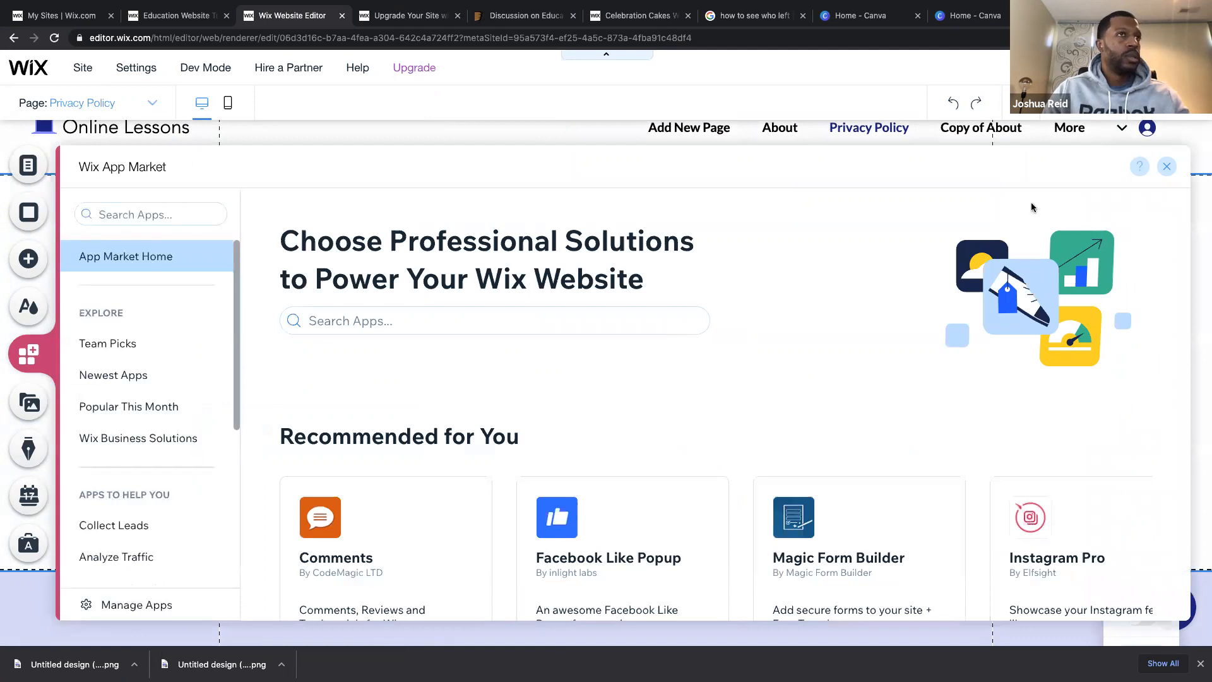
click(188, 209)
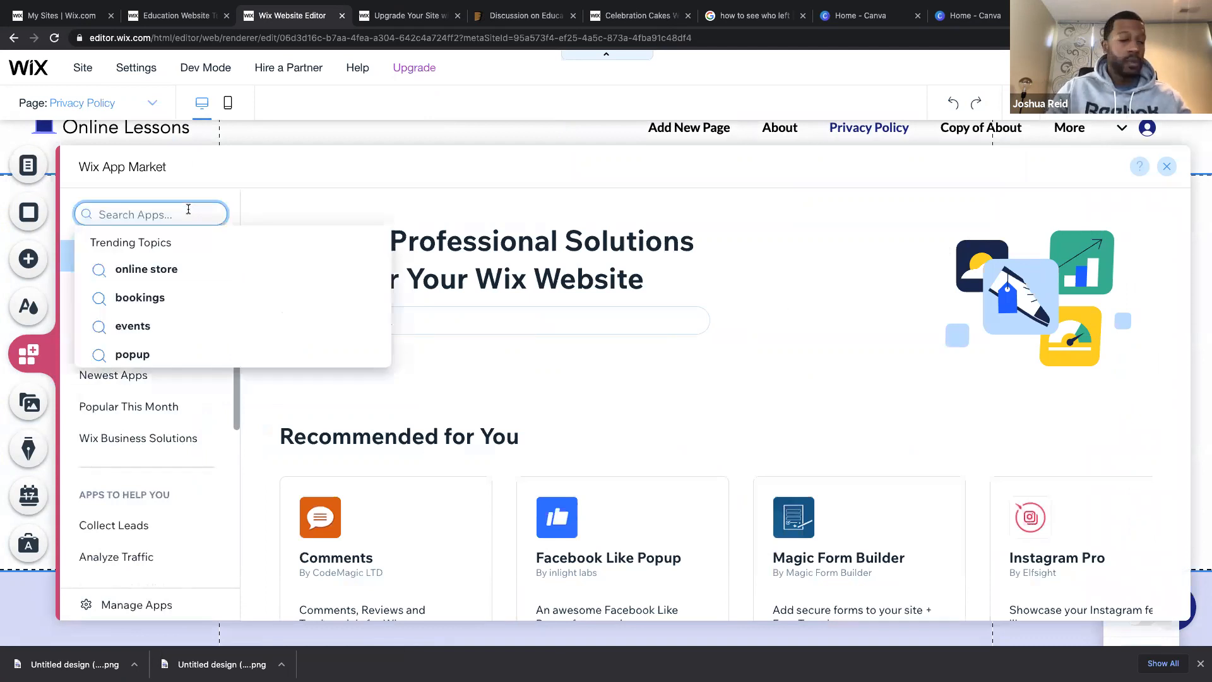
text(pdf)
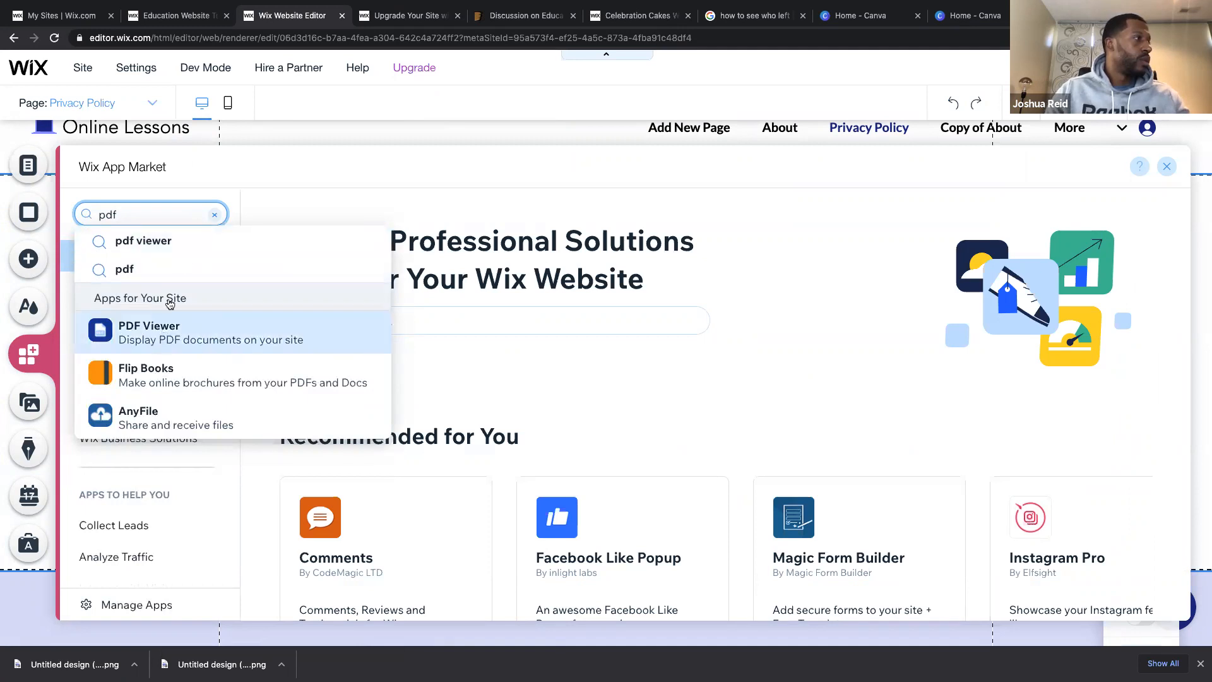
click(189, 245)
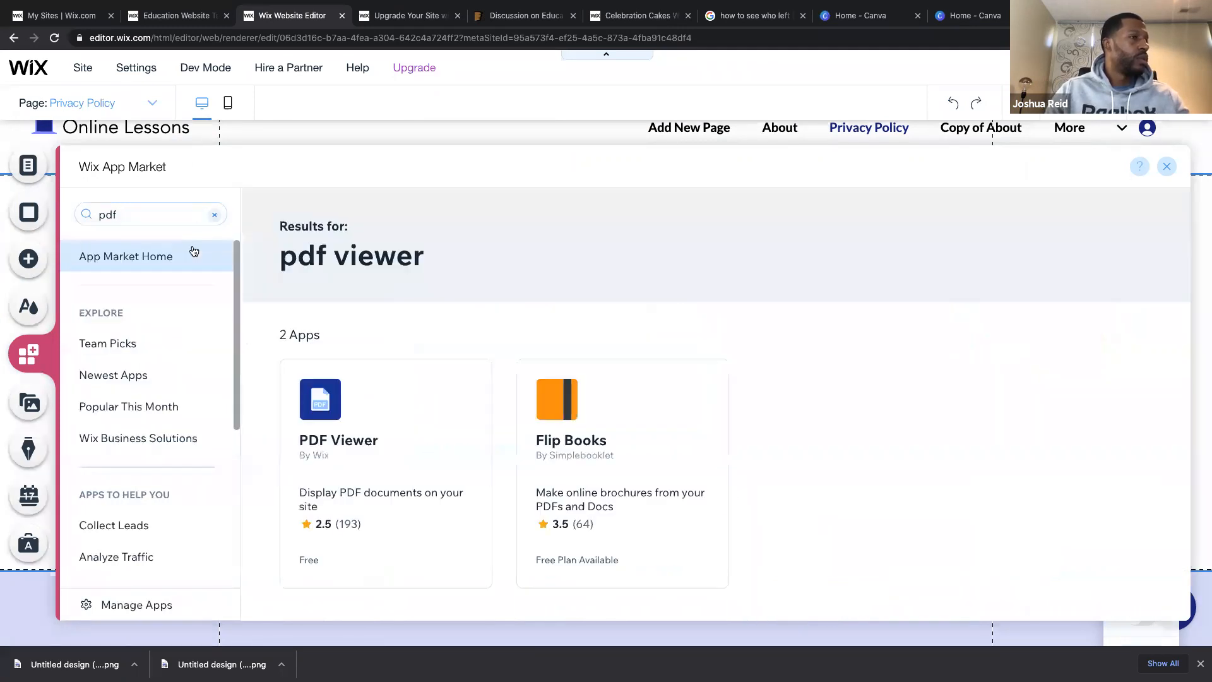
click(378, 447)
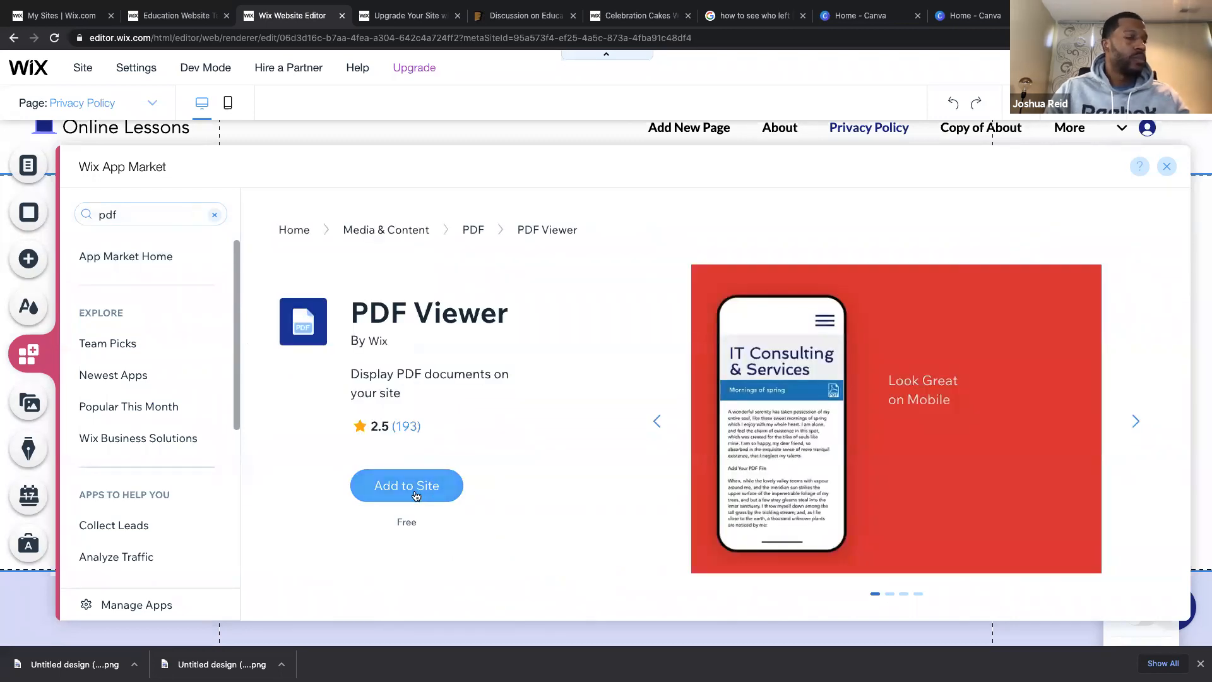
click(407, 486)
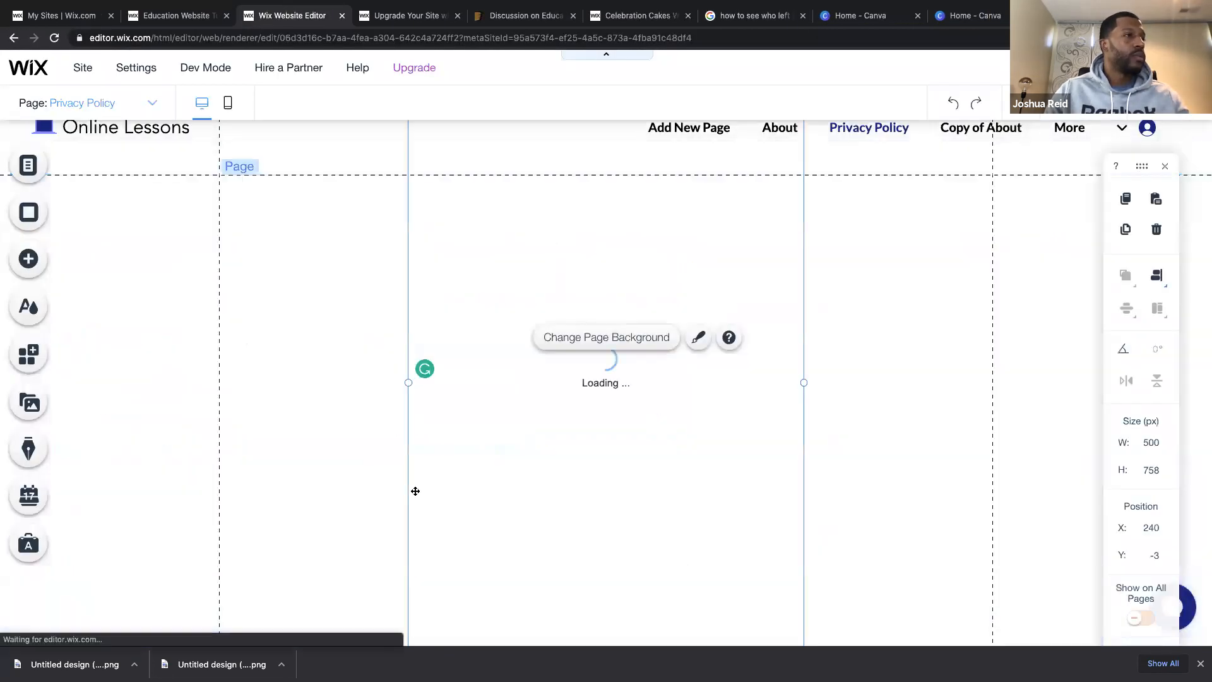
Enlarge the PDF Viewer to about 835 by 1061 px and place it below the header at about X 68, Y 140.
scroll(883, 496, down, 3)
drag(677, 440, 662, 645)
scroll(663, 516, up, 5)
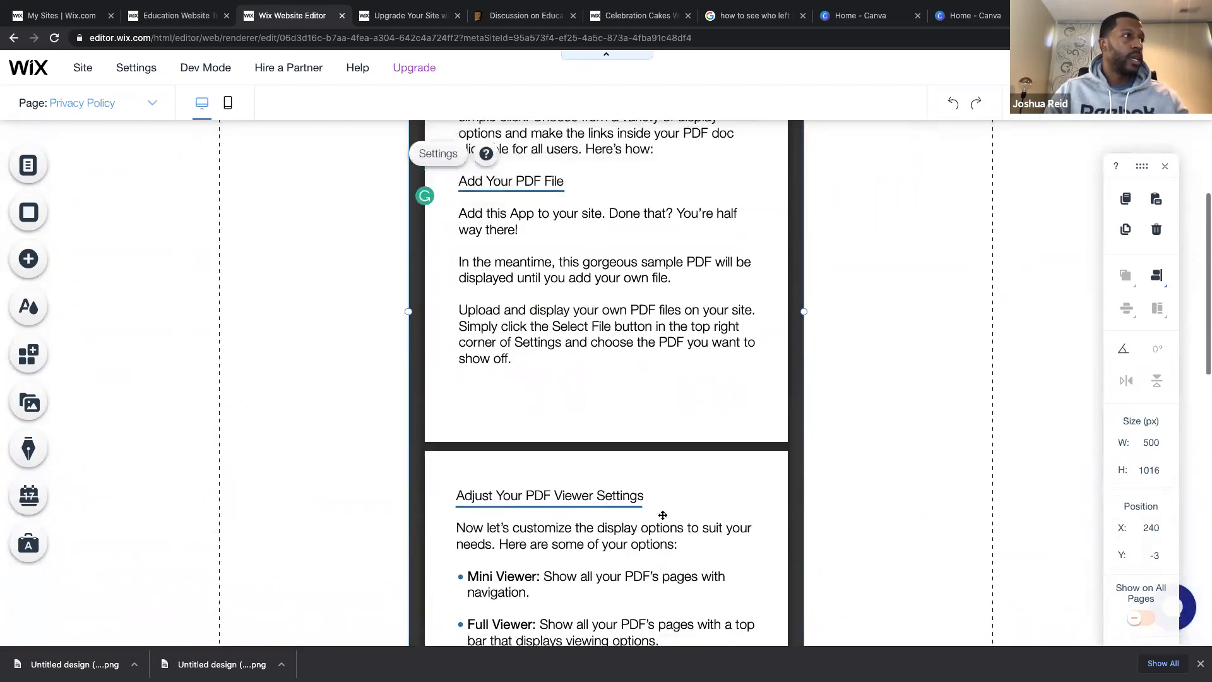
drag(663, 516, 522, 547)
drag(671, 271, 932, 228)
scroll(793, 411, down, 2)
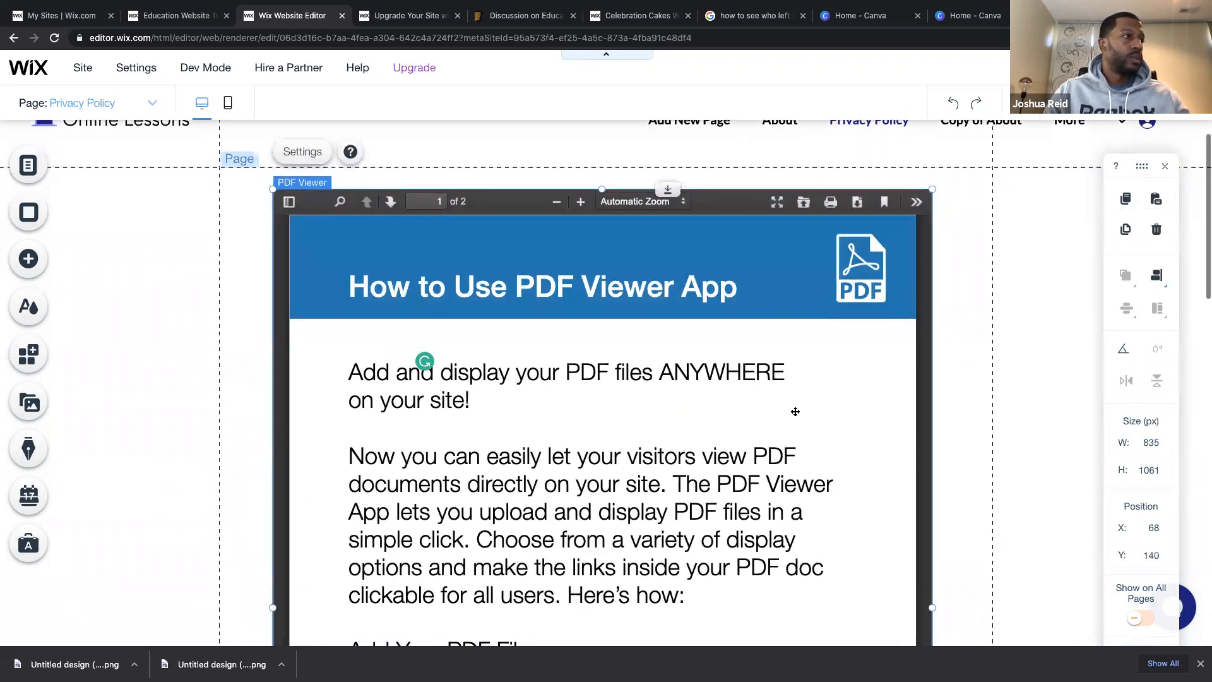
Lengthen the PDF Viewer to about 1368 px tall so that it shows part of the second page.
scroll(1039, 373, down, 1)
scroll(1039, 373, up, 2)
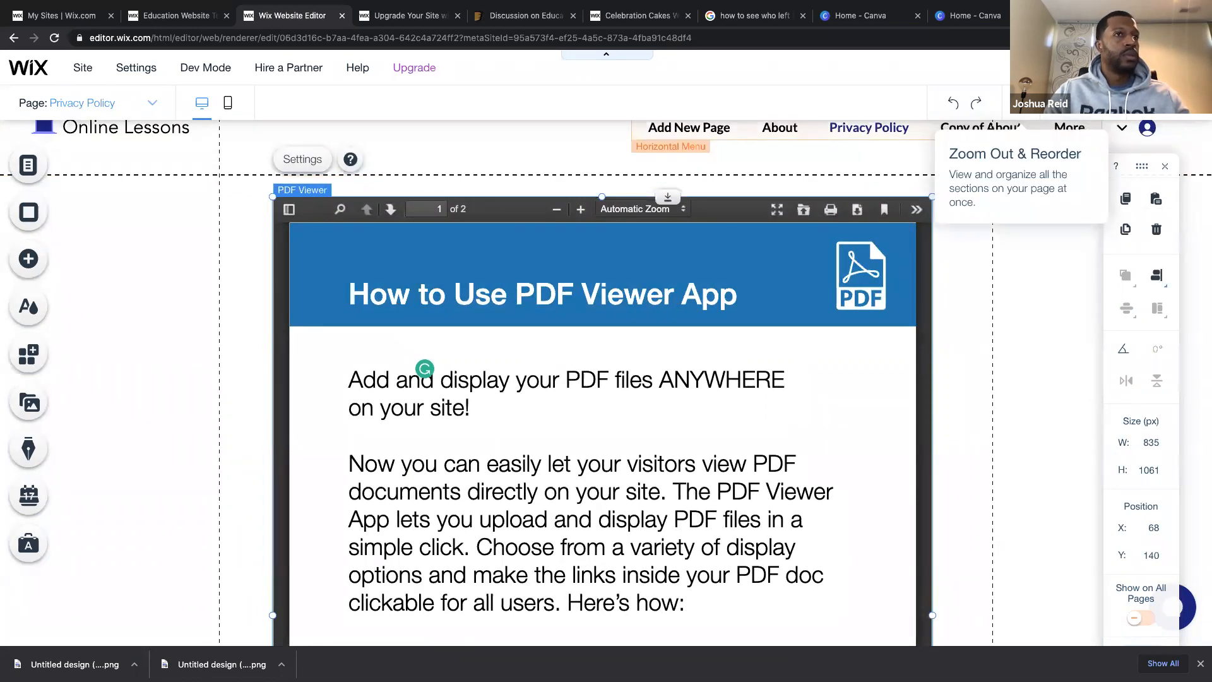
scroll(1012, 360, down, 3)
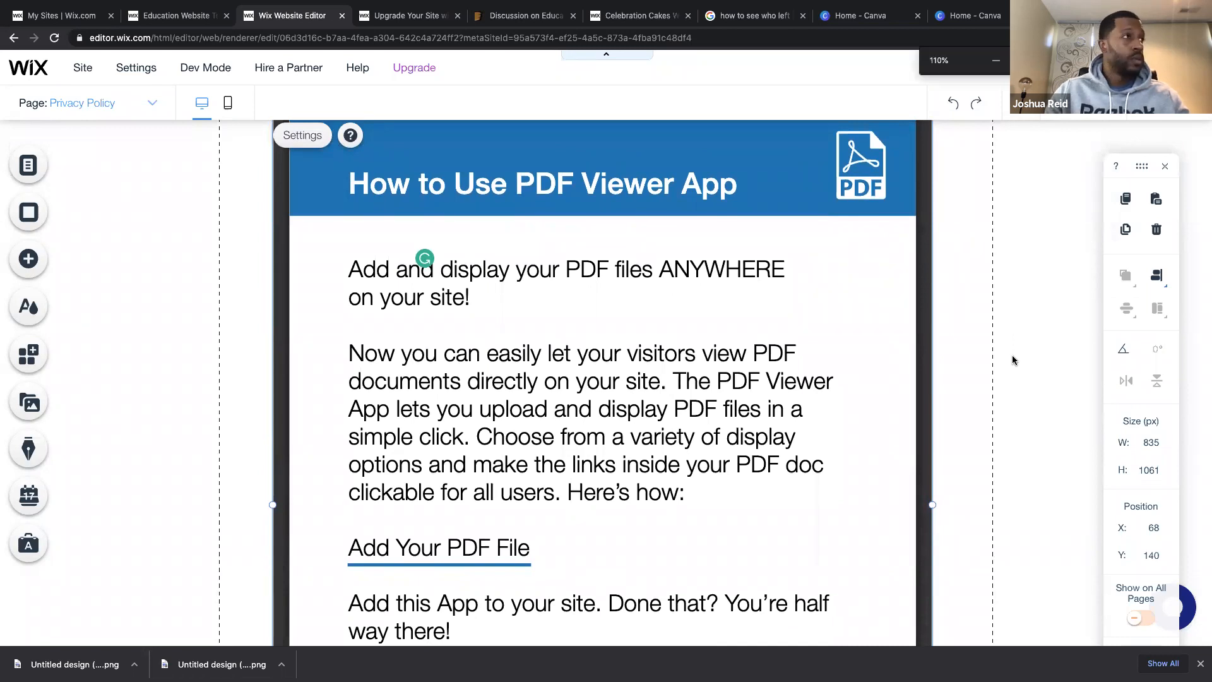
key(ctrl+minus)
key(ctrl+minus)
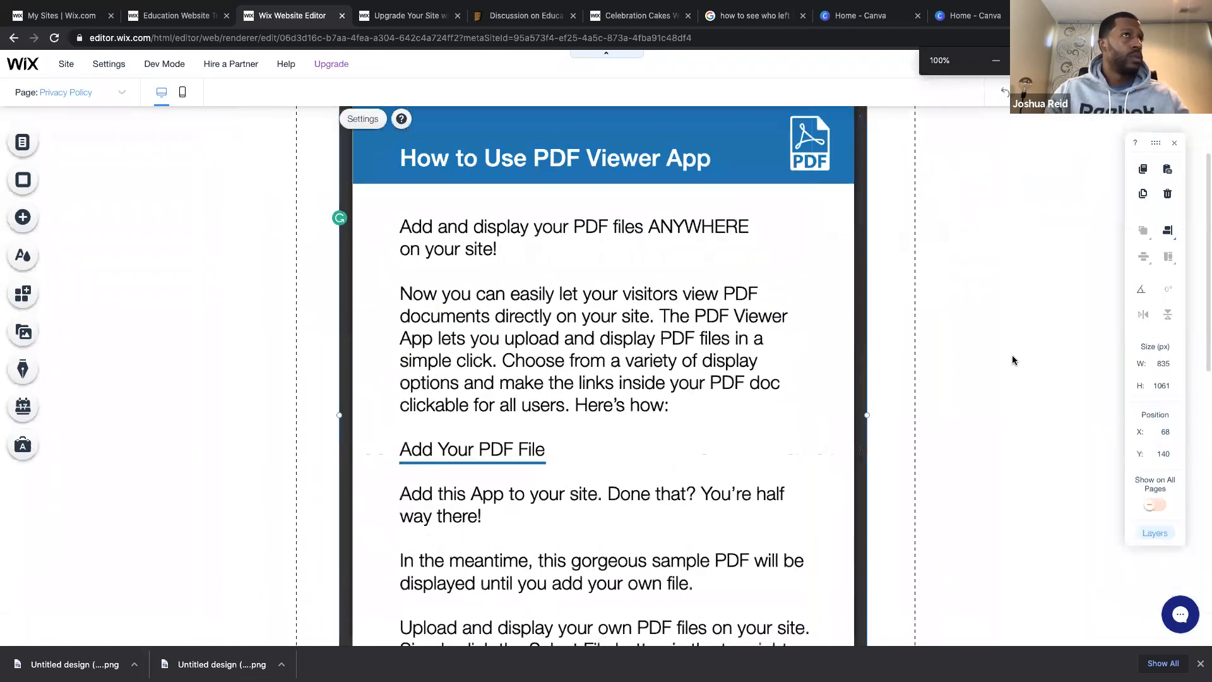
key(super+plus)
key(super+plus)
key(super+minus)
key(super+minus)
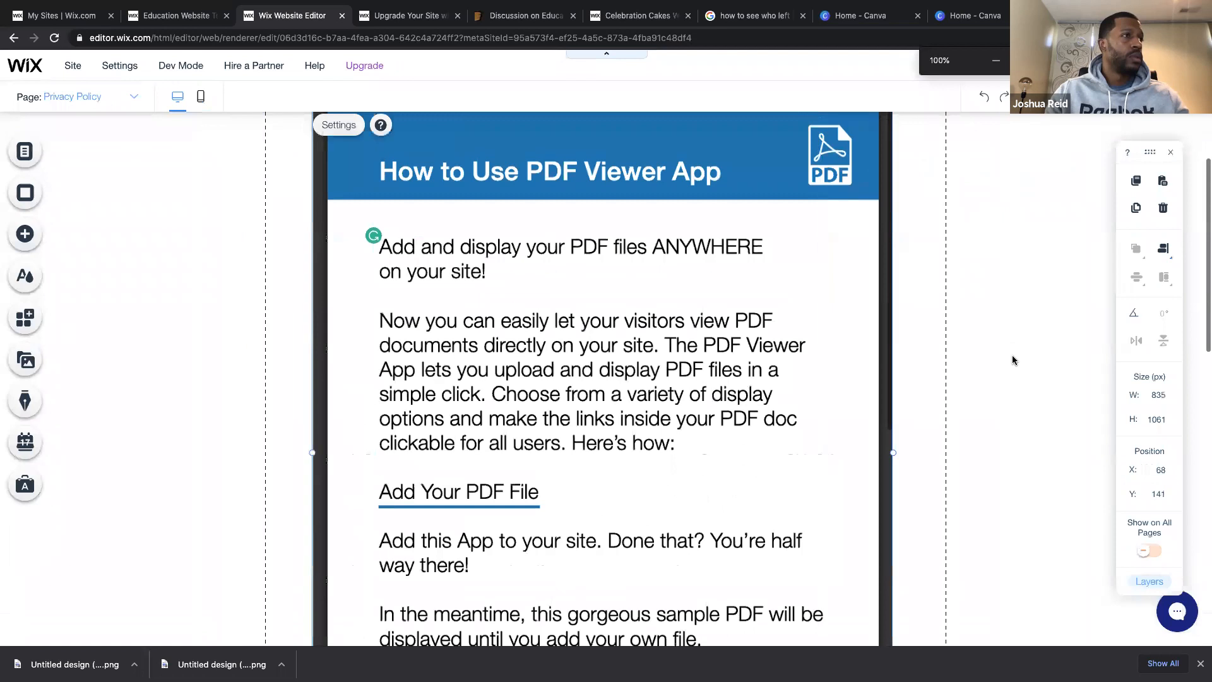
scroll(750, 440, down, 5)
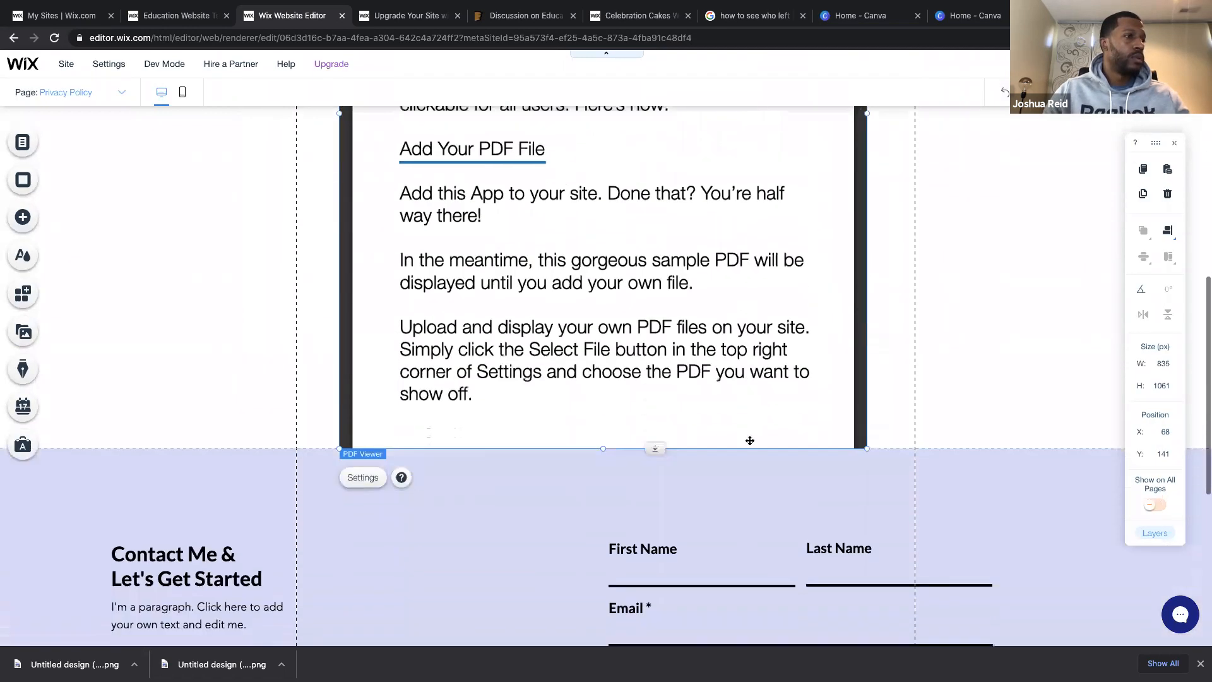
click(678, 354)
drag(655, 438, 653, 642)
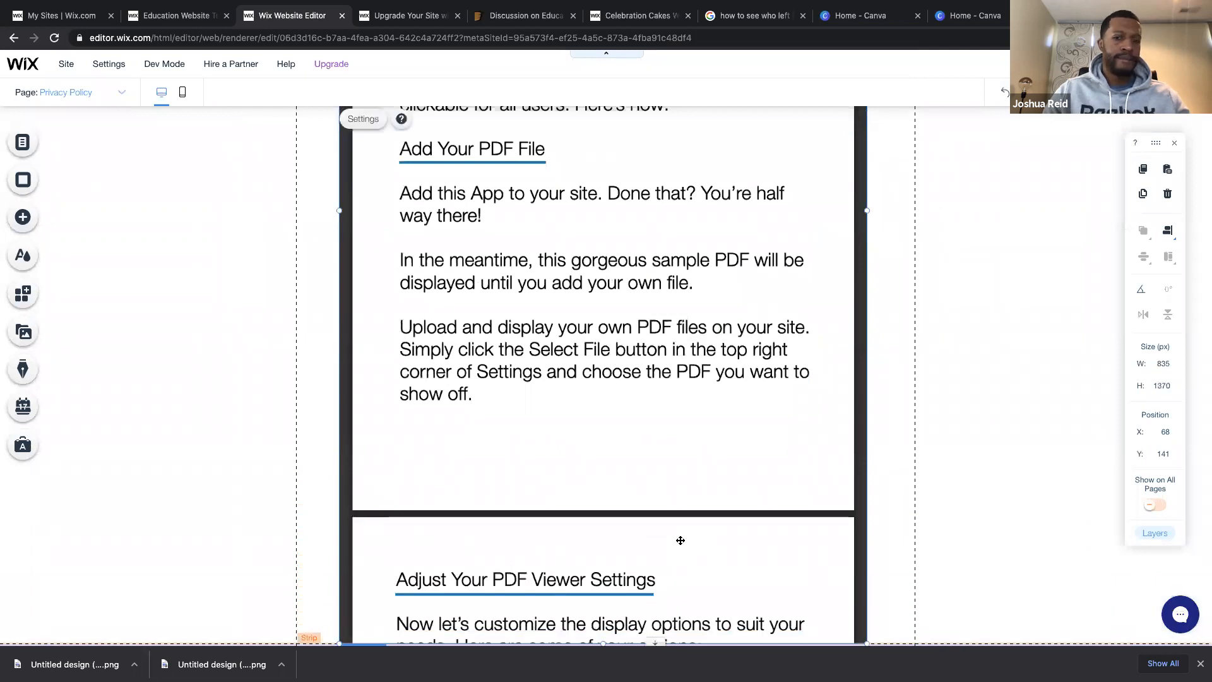
scroll(679, 541, down, 3)
drag(655, 464, 653, 611)
mouse_move(645, 441)
mouse_down()
mouse_move(644, 373)
mouse_move(642, 464)
mouse_up()
click(656, 333)
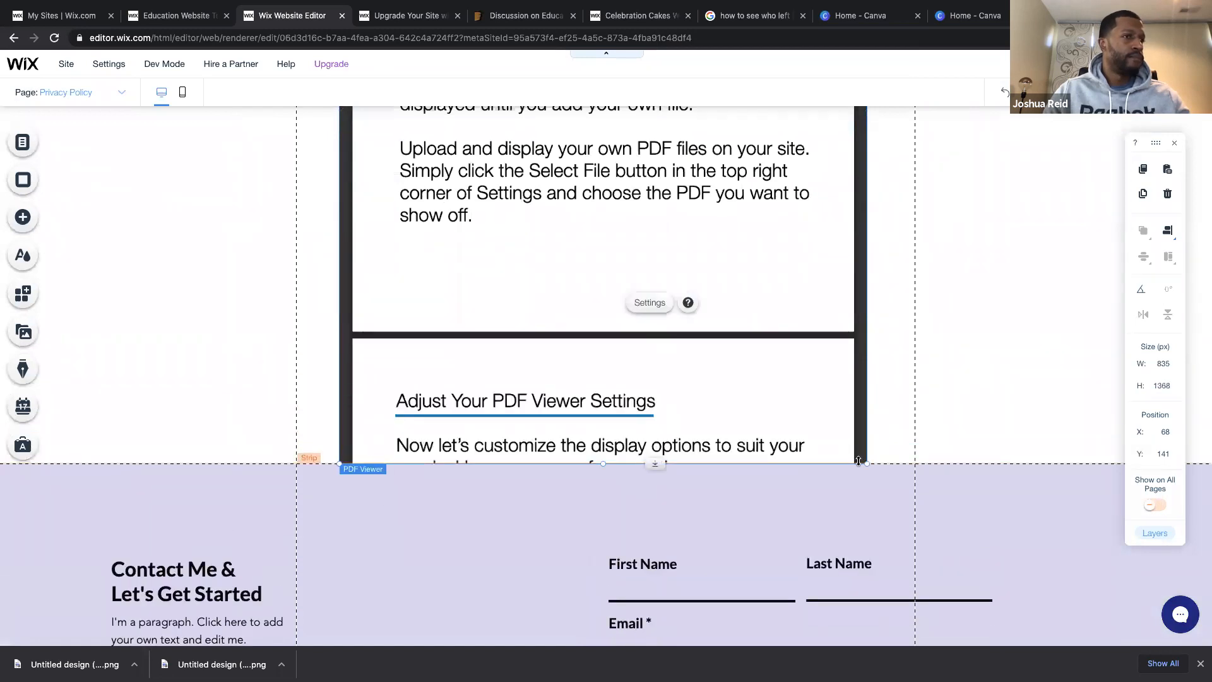
Resize the PDF Viewer to about 874 px wide and 1138 px tall.
drag(858, 461, 856, 402)
drag(816, 349, 756, 318)
scroll(756, 318, up, 5)
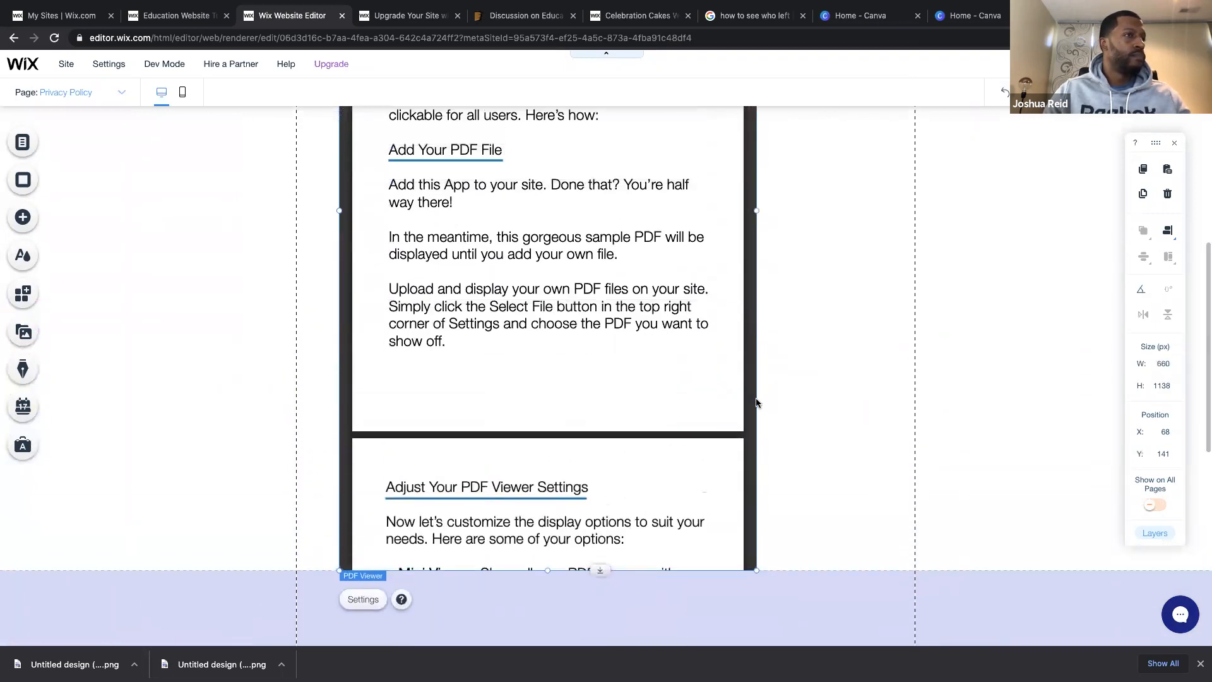
drag(786, 212, 891, 216)
scroll(824, 269, down, 2)
scroll(825, 269, up, 7)
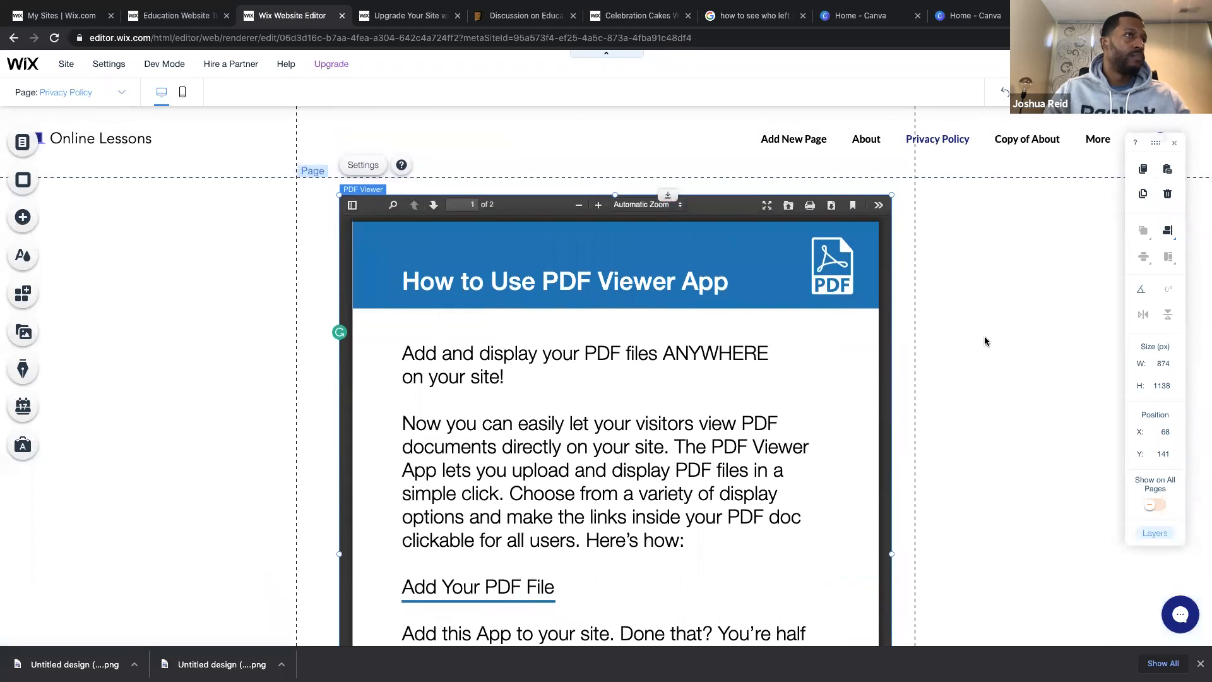
Select the PDF Viewer on the Privacy Policy page and open its settings.
click(984, 336)
click(770, 323)
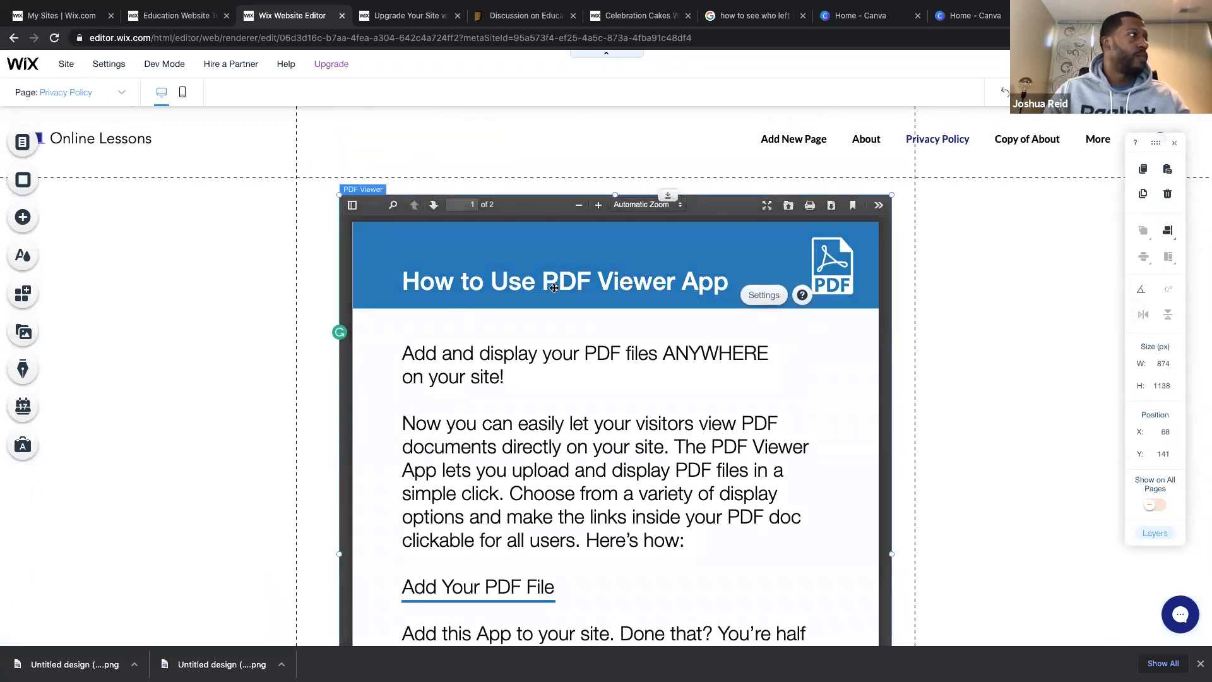
click(765, 297)
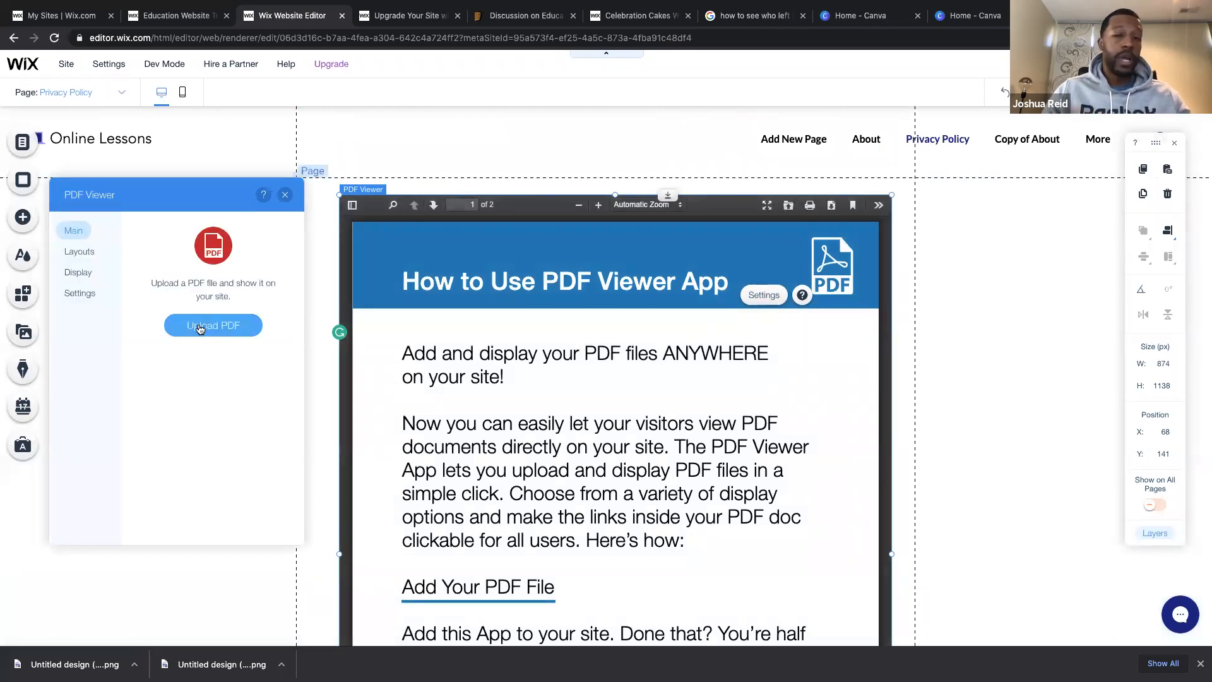
click(903, 322)
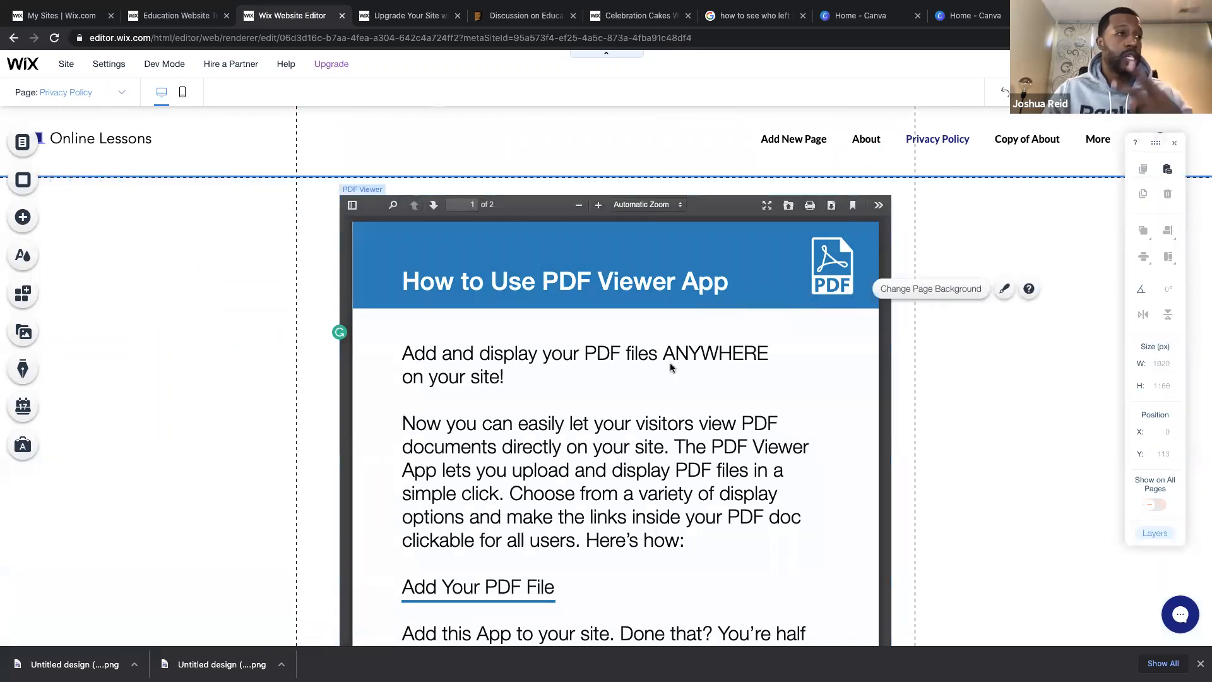
click(670, 367)
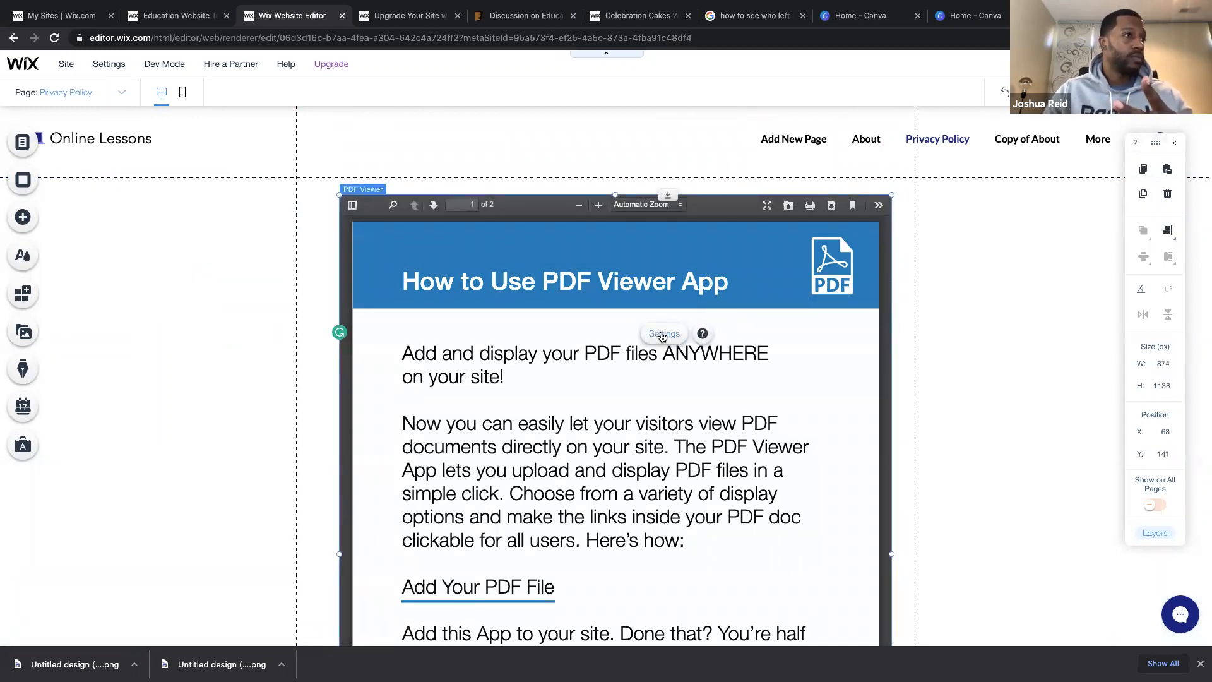
click(662, 334)
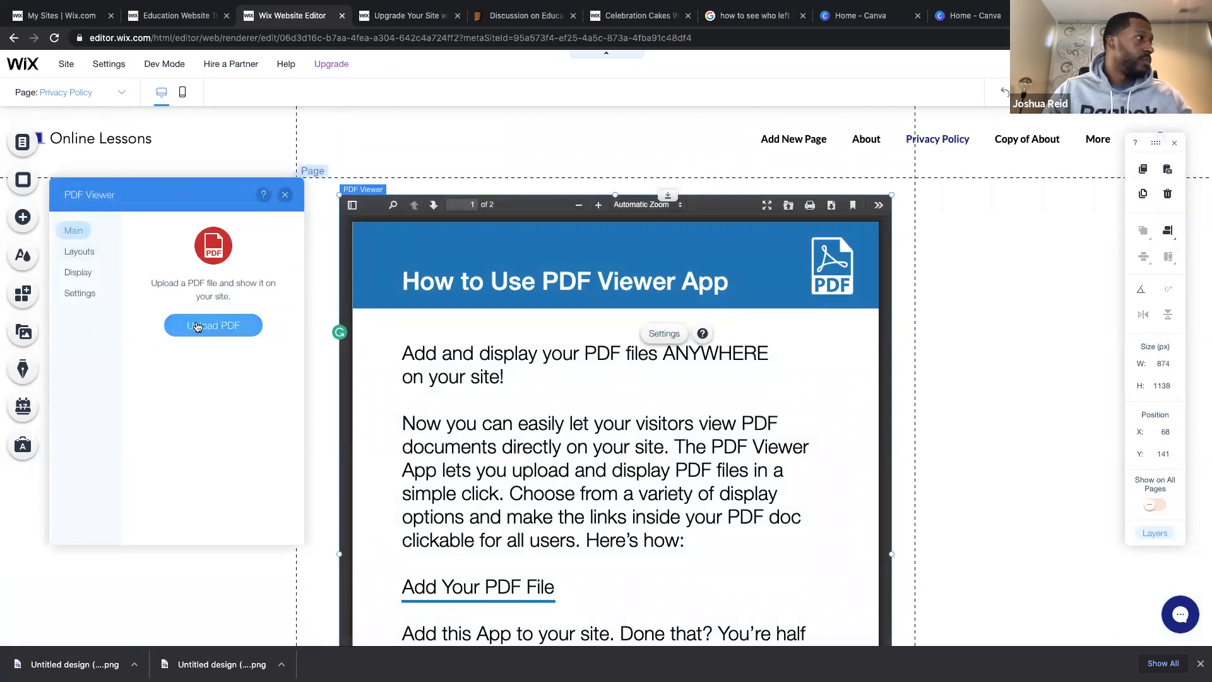
Switch the PDF Viewer to the Thumbnail layout and back to Full Page.
click(78, 251)
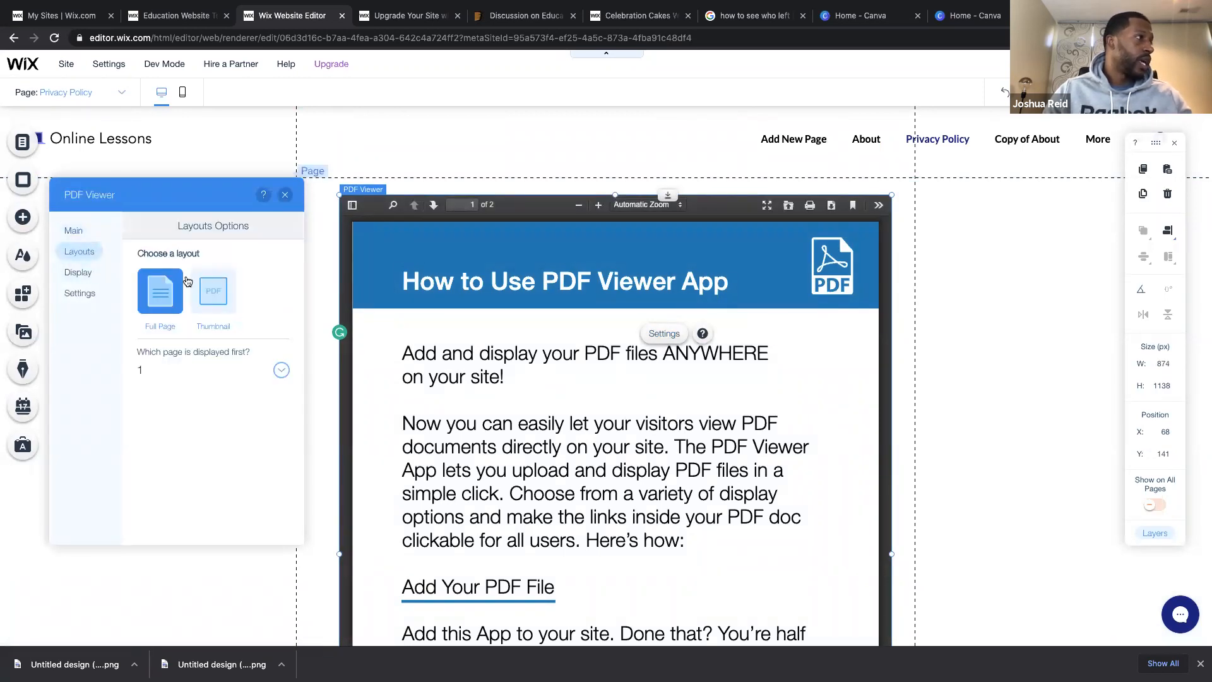
click(213, 290)
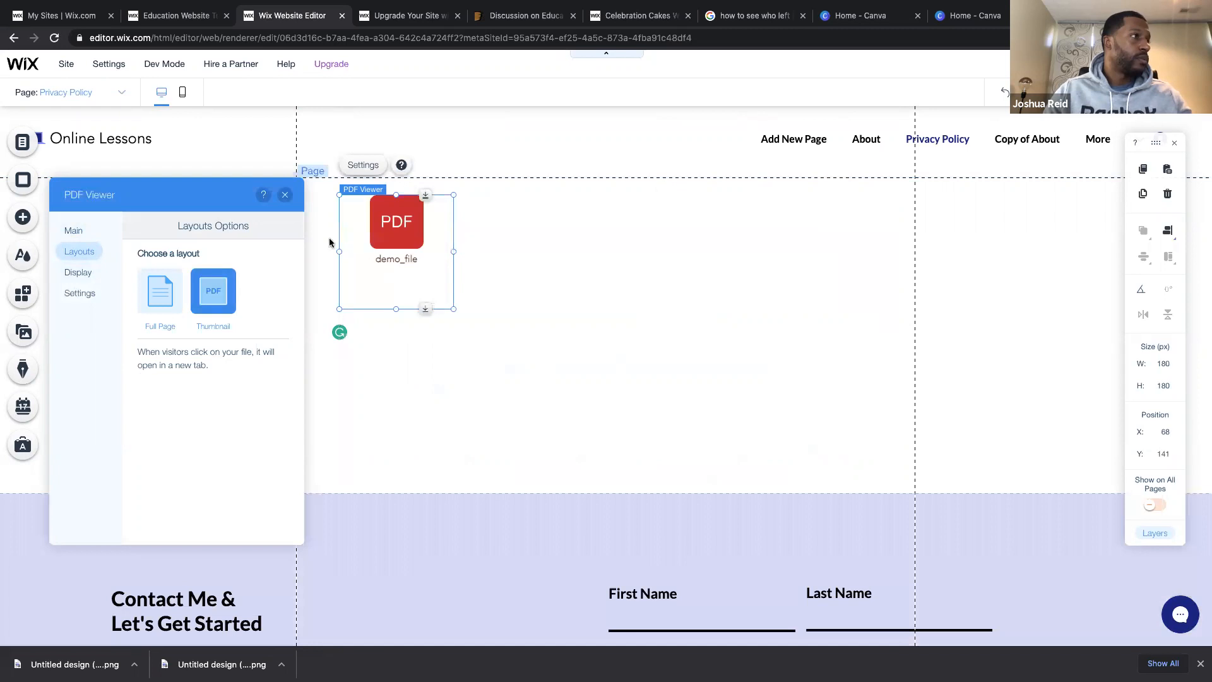
click(166, 297)
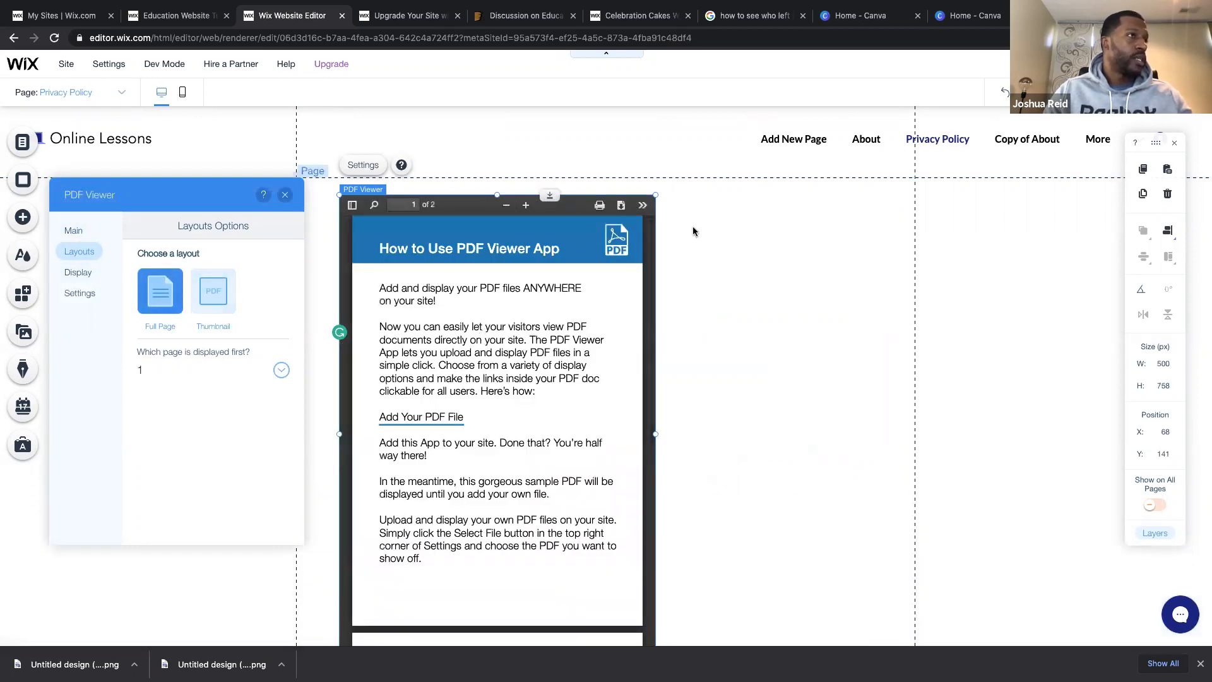
Widen the PDF Viewer to about 868 px and set its display option to One Page.
drag(656, 436, 887, 424)
click(77, 273)
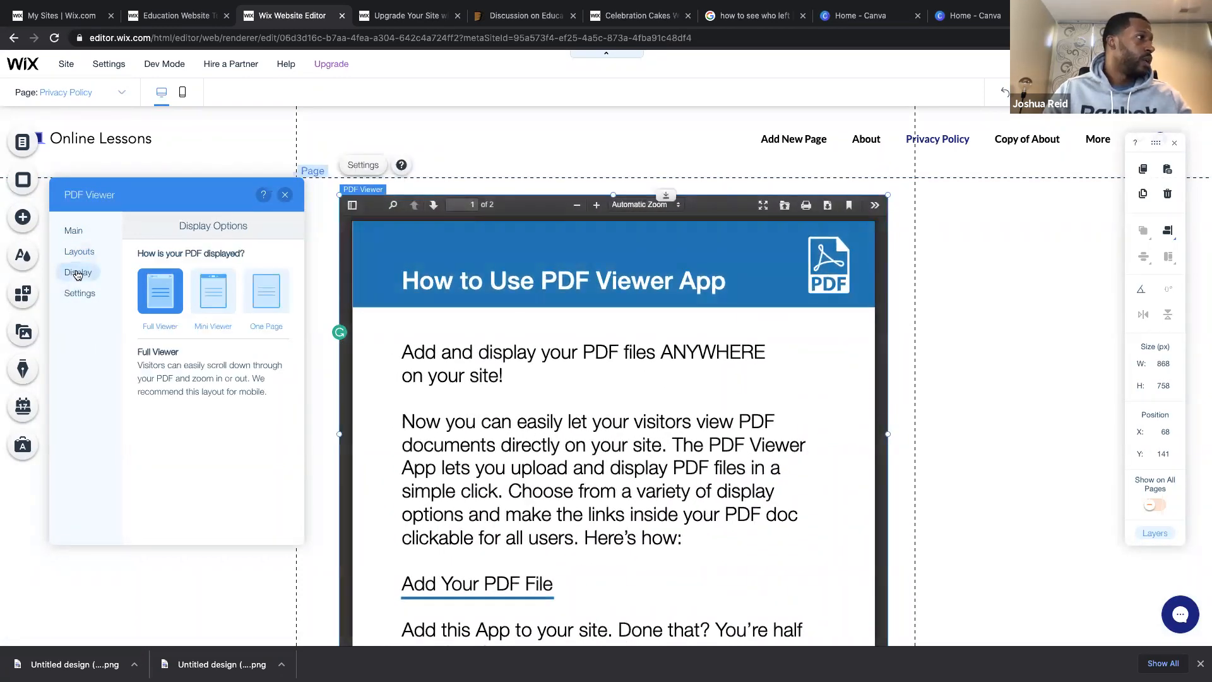
click(268, 297)
Lengthen the PDF Viewer to about 1249 px so the whole first page of the document fits.
scroll(468, 377, down, 5)
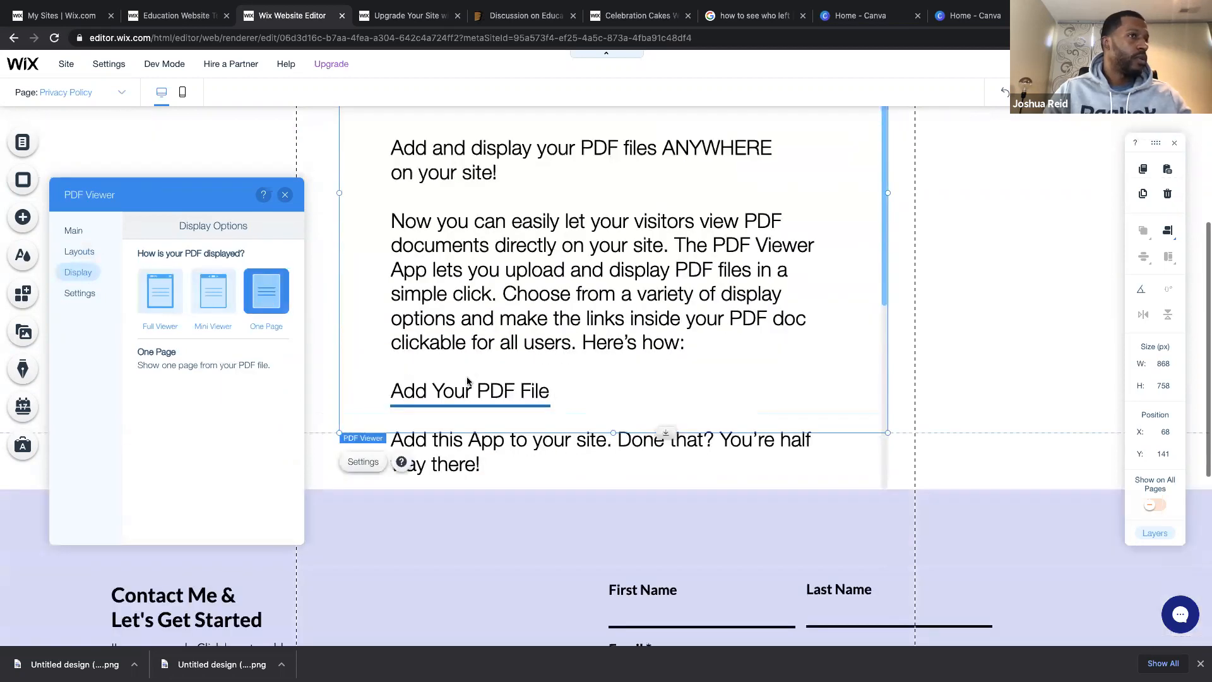
scroll(467, 377, up, 1)
drag(662, 381, 666, 643)
scroll(673, 611, down, 3)
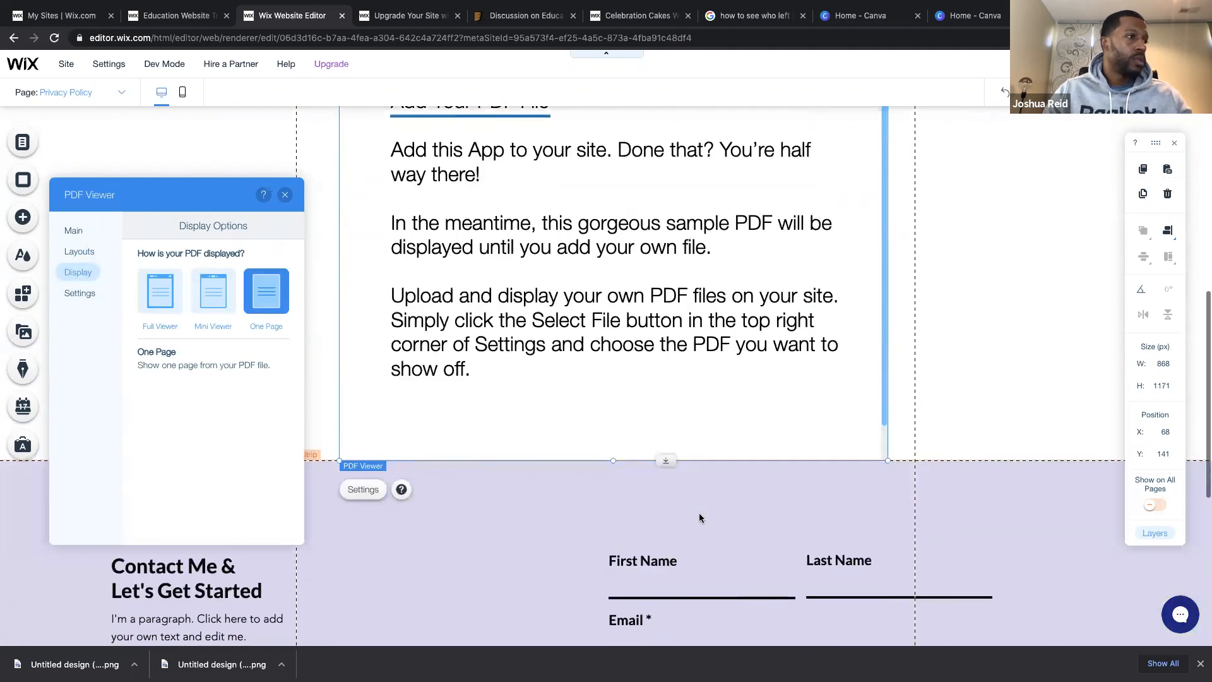
drag(662, 465, 663, 342)
scroll(675, 245, down, 1)
scroll(675, 246, up, 3)
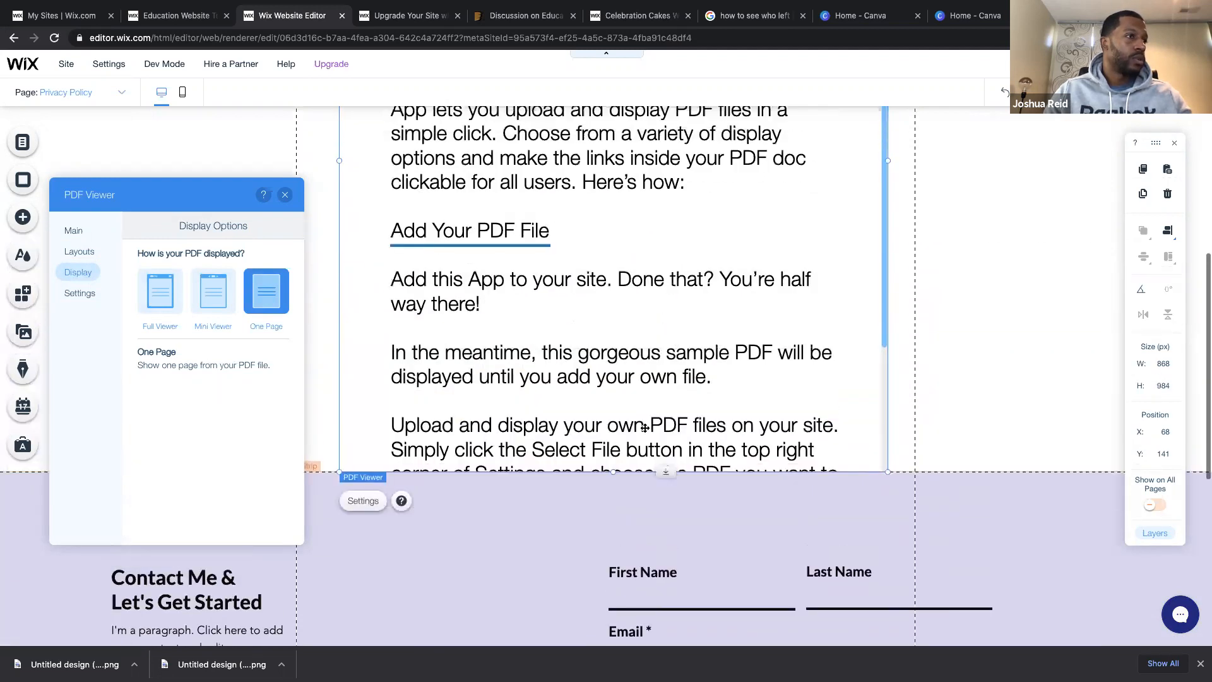
drag(665, 483, 671, 606)
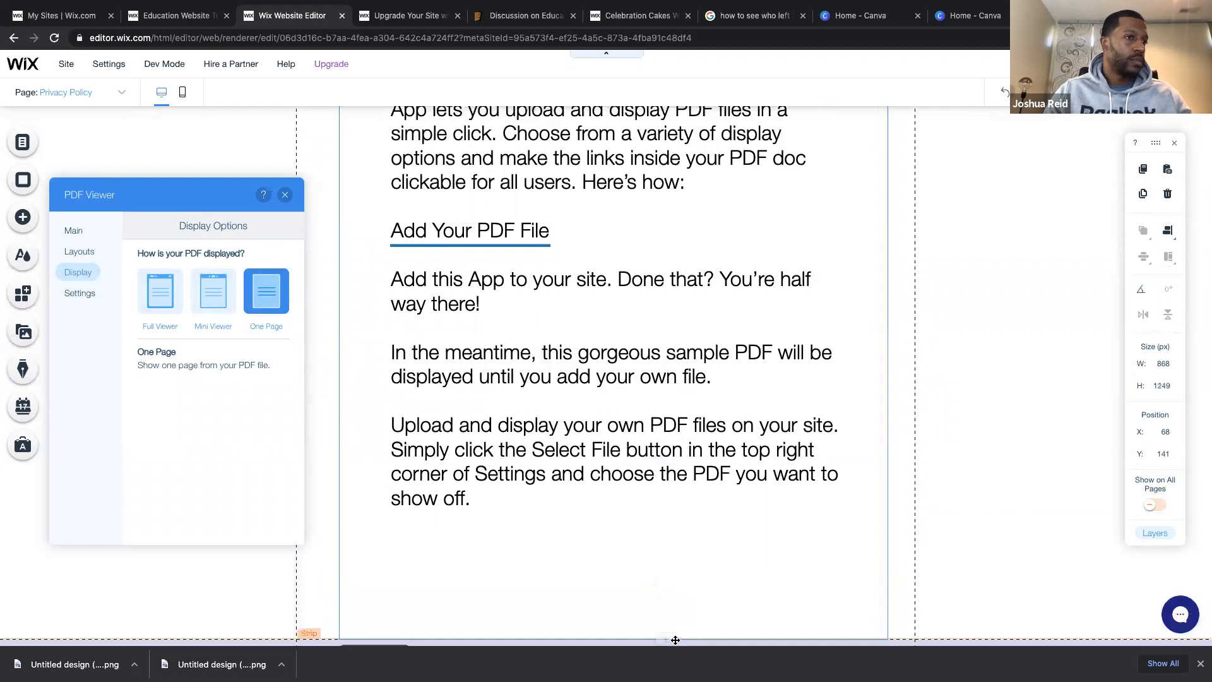
Check the PDF Viewer's link settings and close its settings.
scroll(667, 497, up, 4)
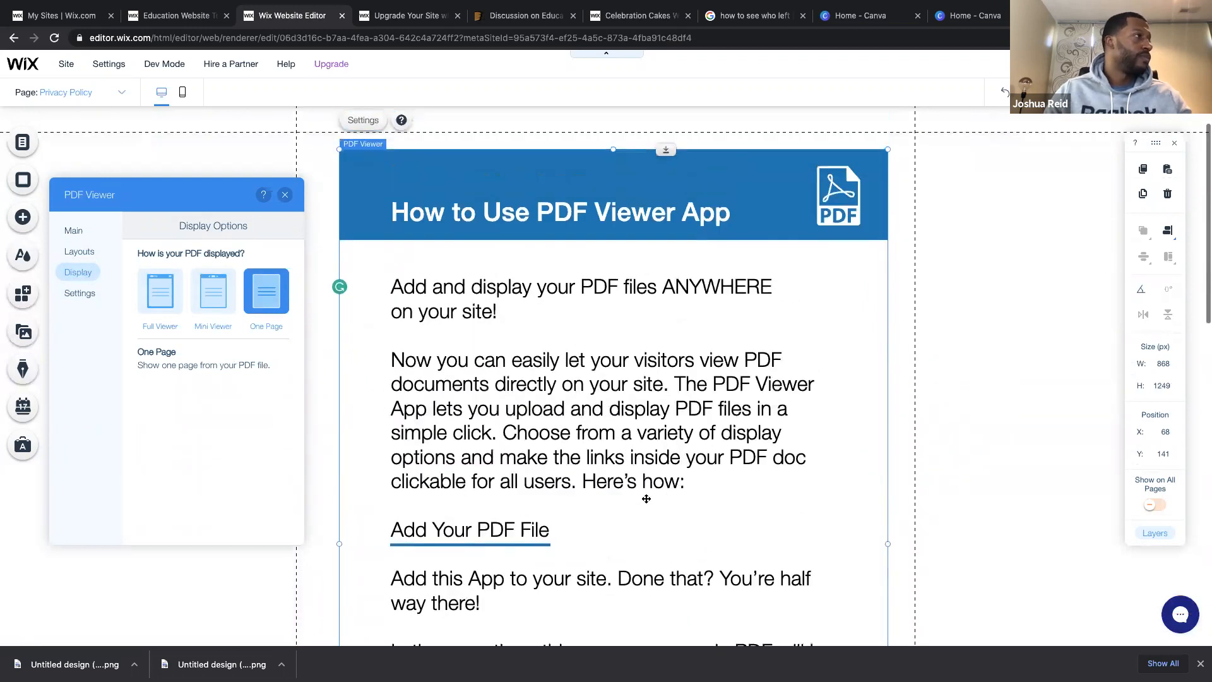
click(80, 294)
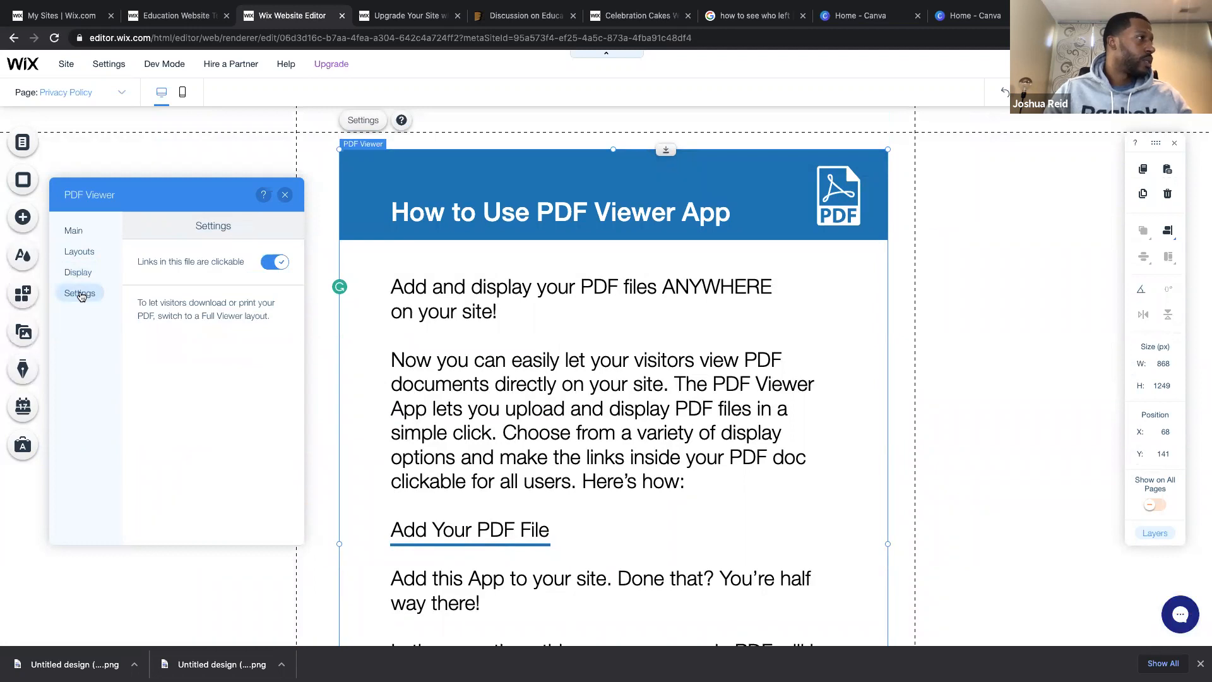
click(285, 195)
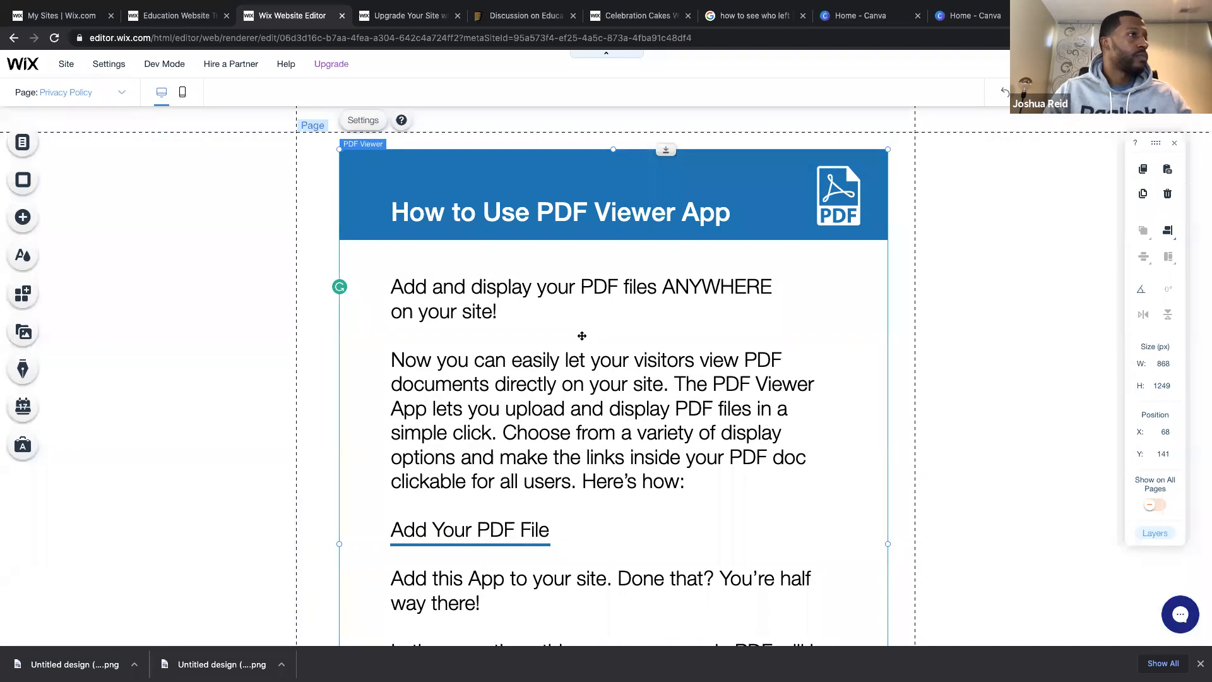
scroll(582, 335, up, 2)
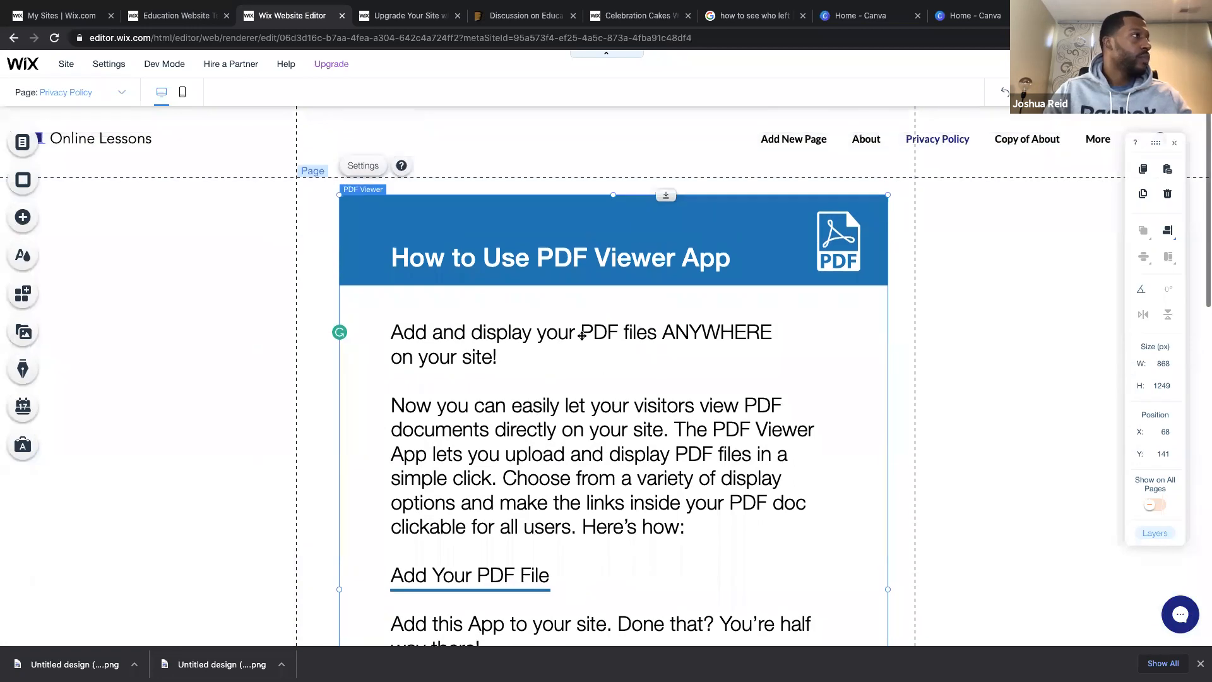
Open the Google SEO settings of the Privacy Policy page from the site's page list.
click(23, 143)
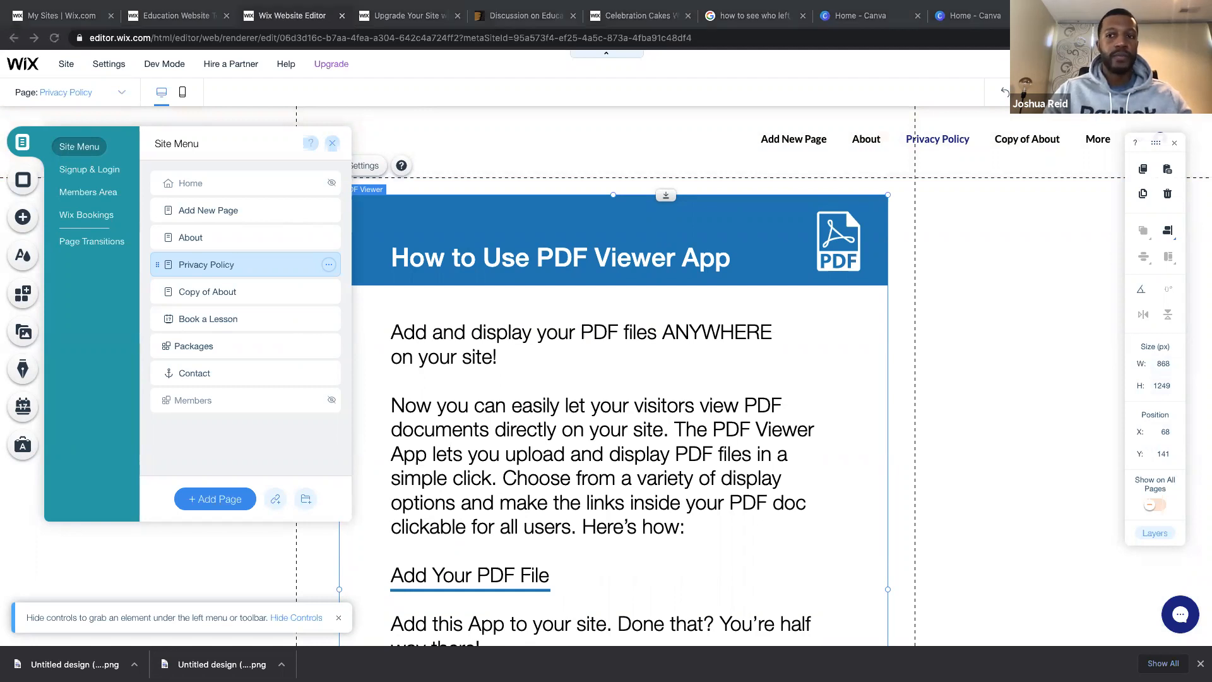
click(270, 143)
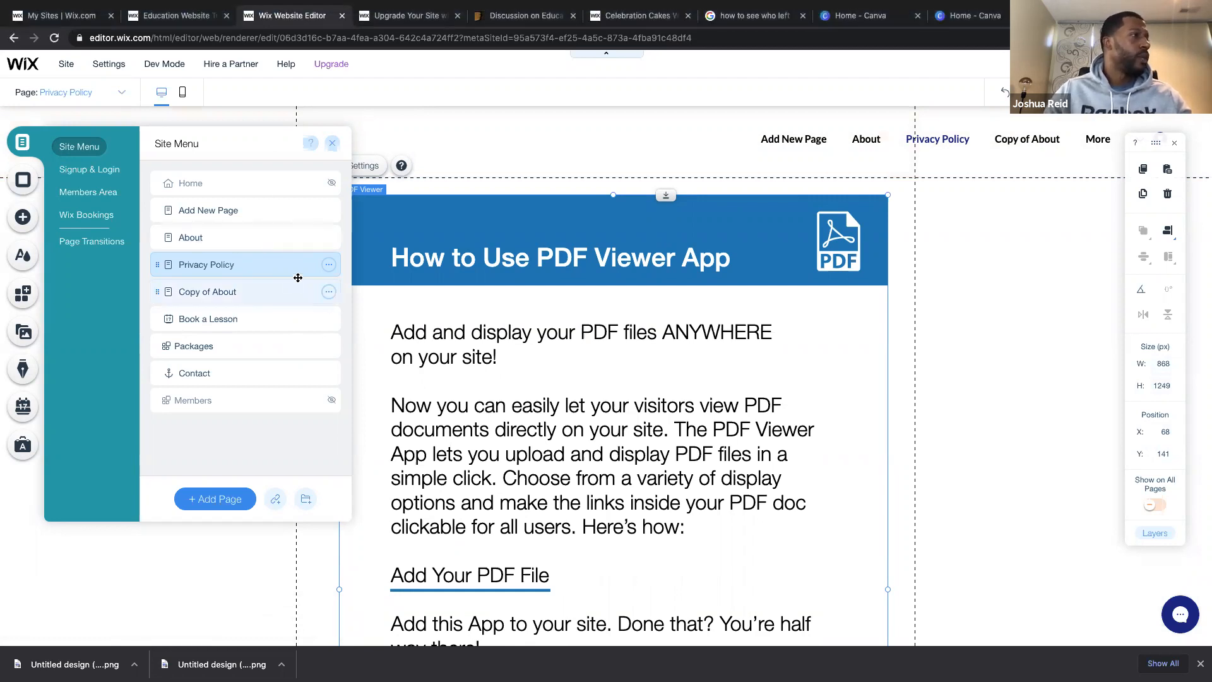
click(330, 267)
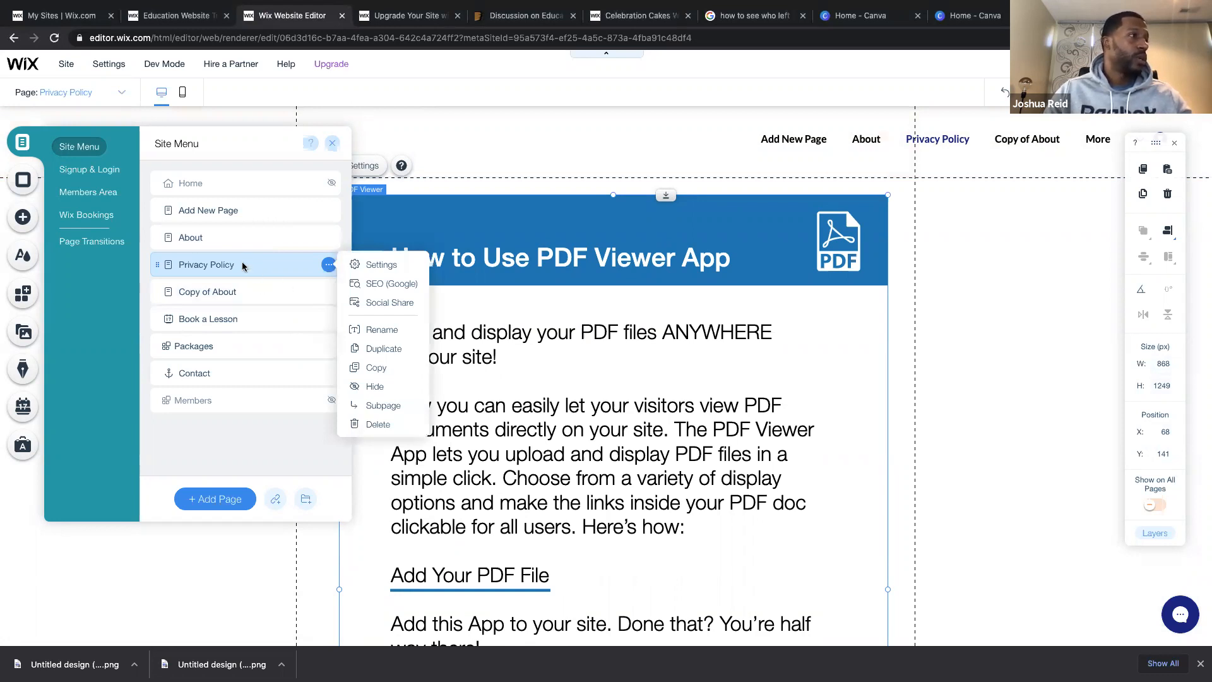
click(397, 284)
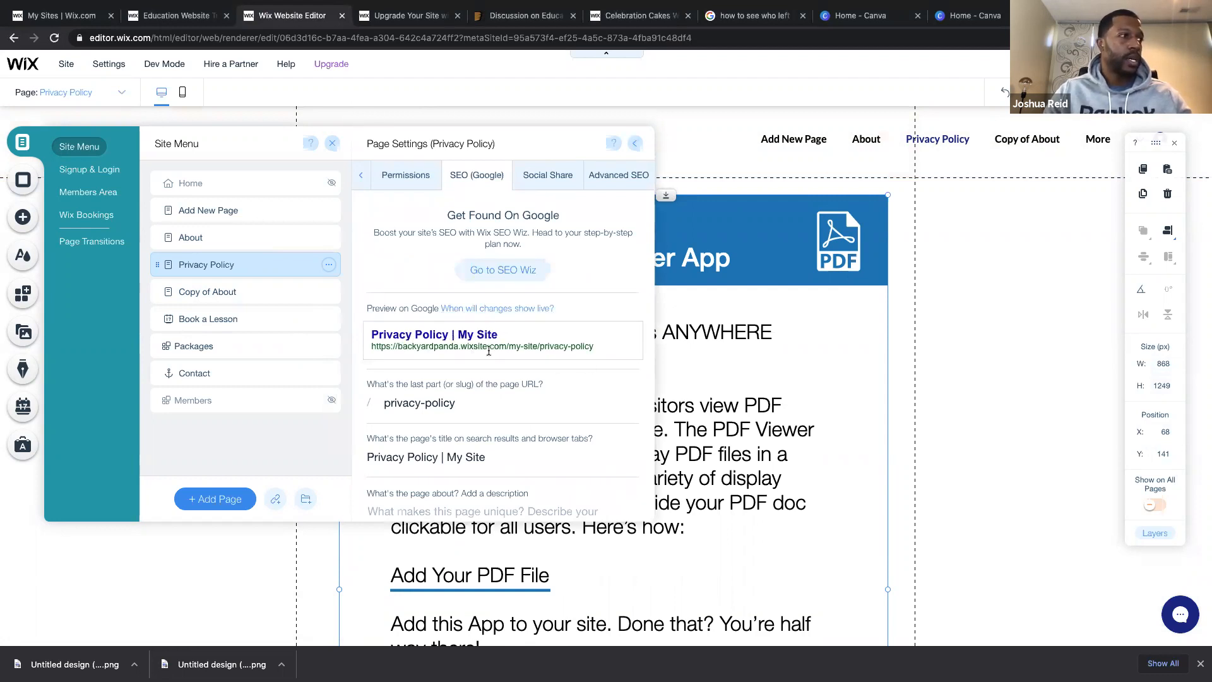
Set the Privacy Policy page's search result title to "Privacy Policy | Davis Blog" and close the page settings.
click(488, 457)
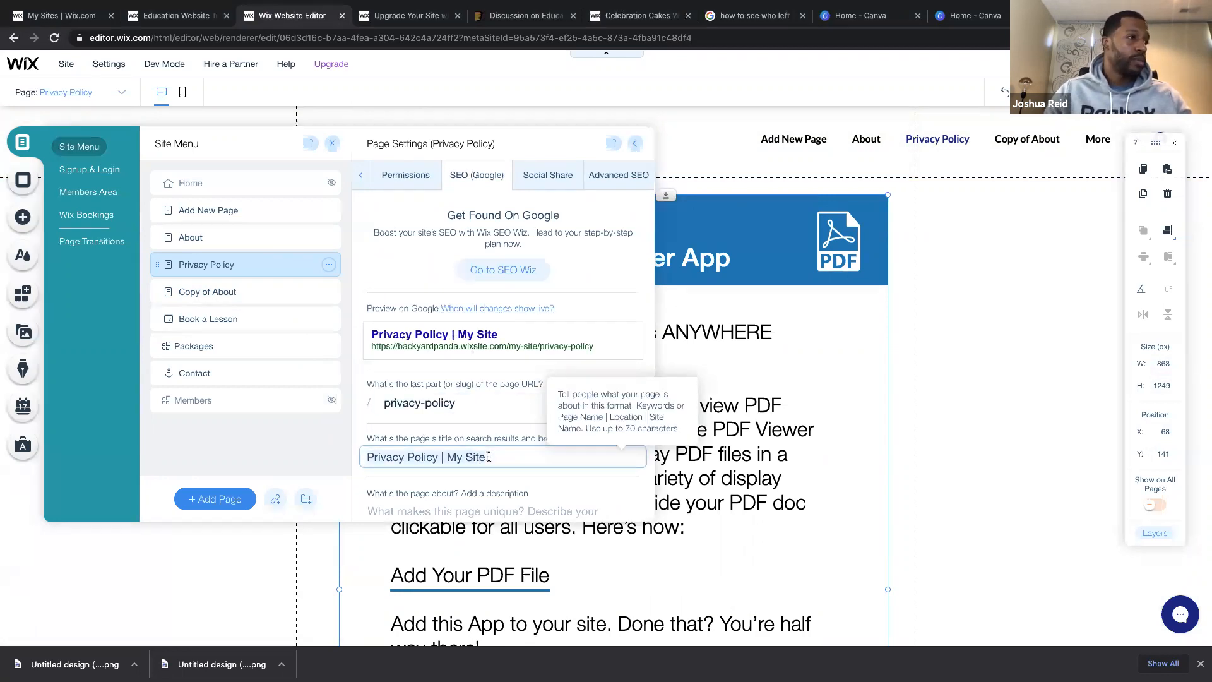
key(BackSpace)
key(BackSpace)
key(BackSpace)
key(BackSpace)
key(BackSpace)
key(BackSpace)
key(BackSpace)
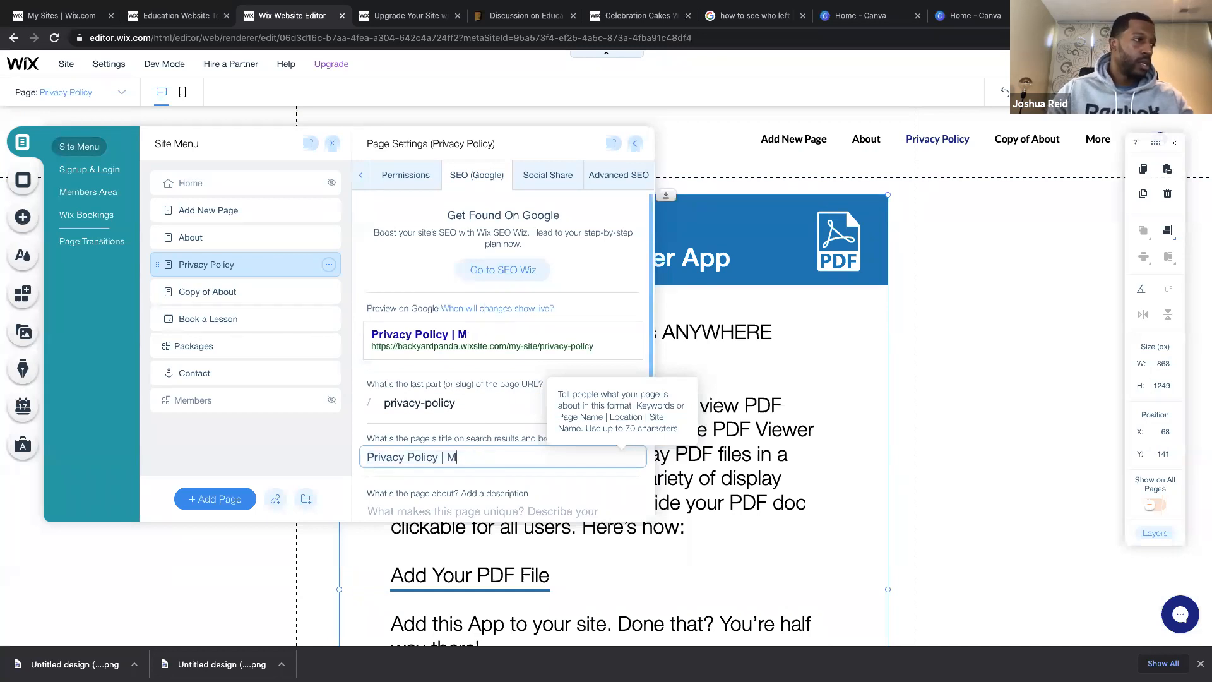
text(Davis Blog)
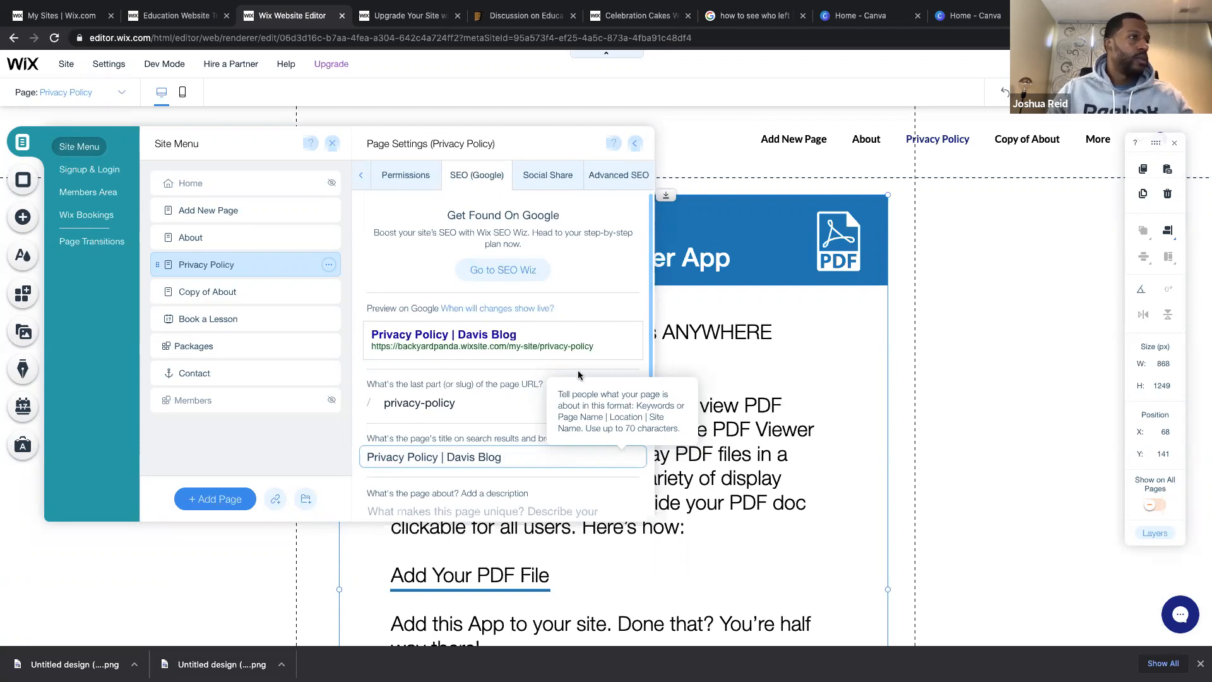
click(609, 265)
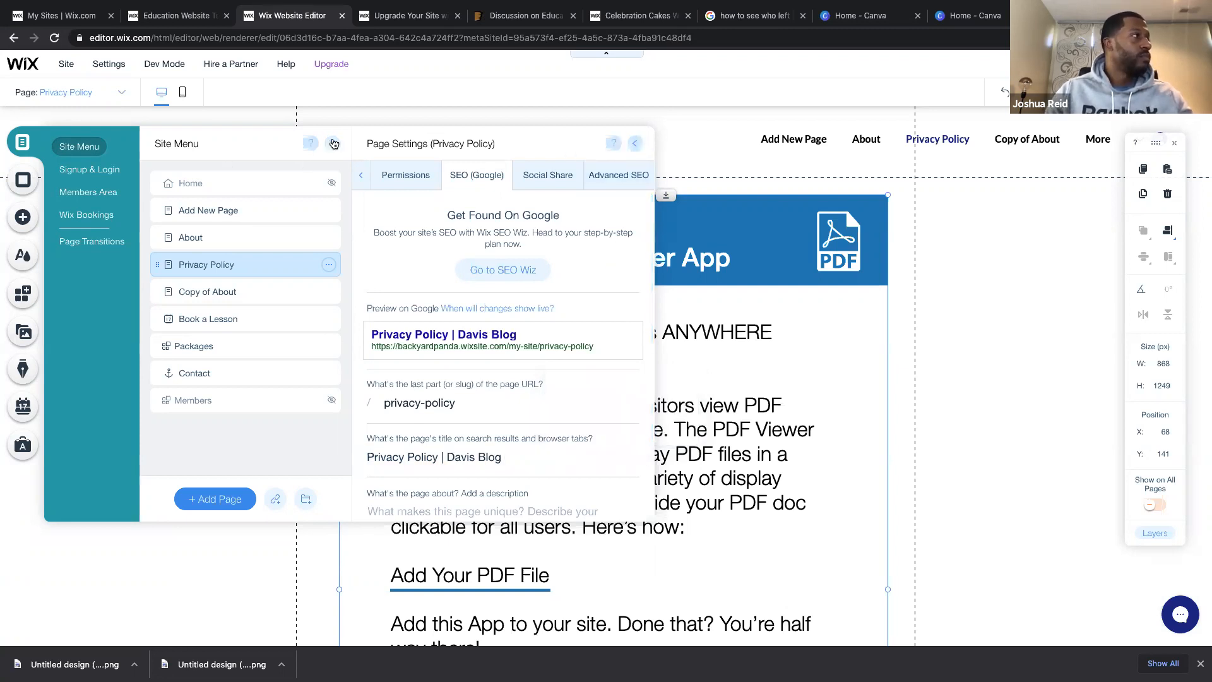
click(333, 143)
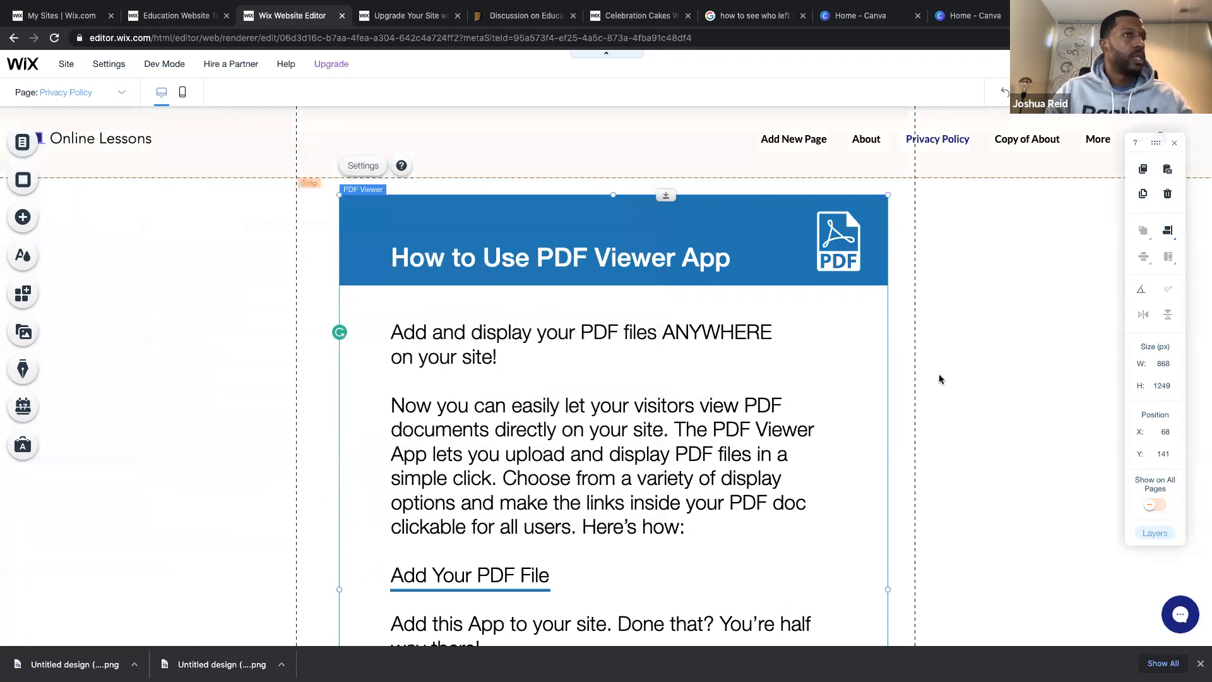
Browse the Collect Leads apps in the Wix App Market and close the market.
scroll(937, 374, down, 1)
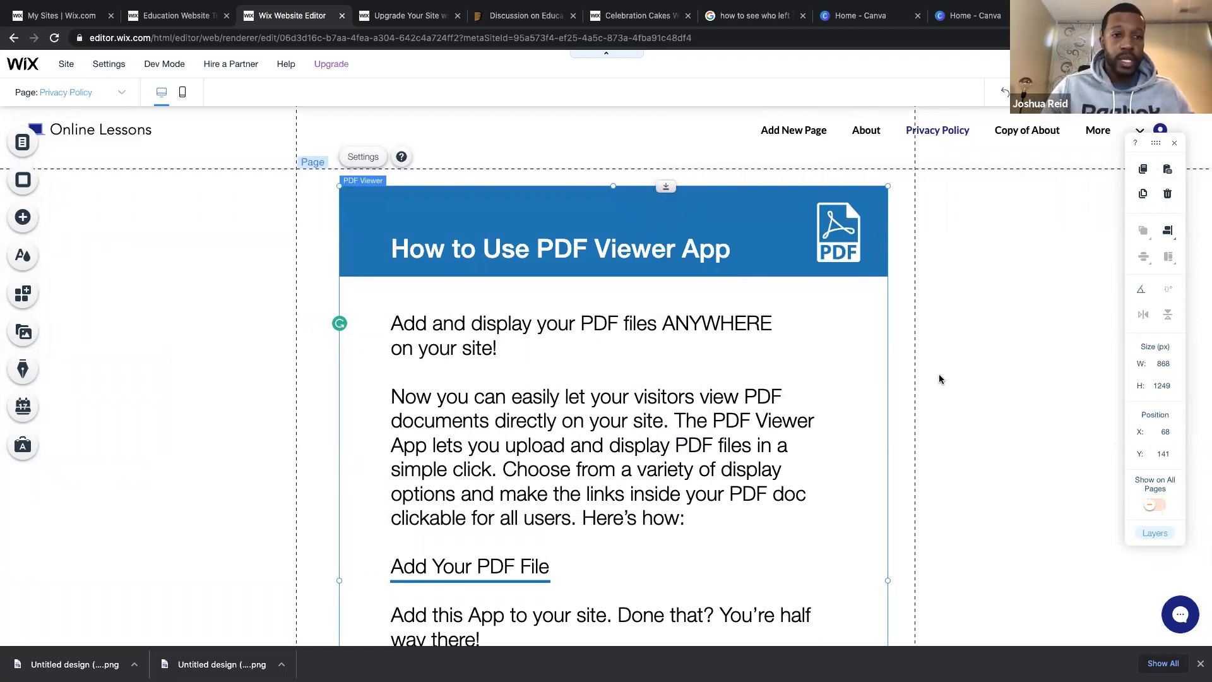
click(23, 293)
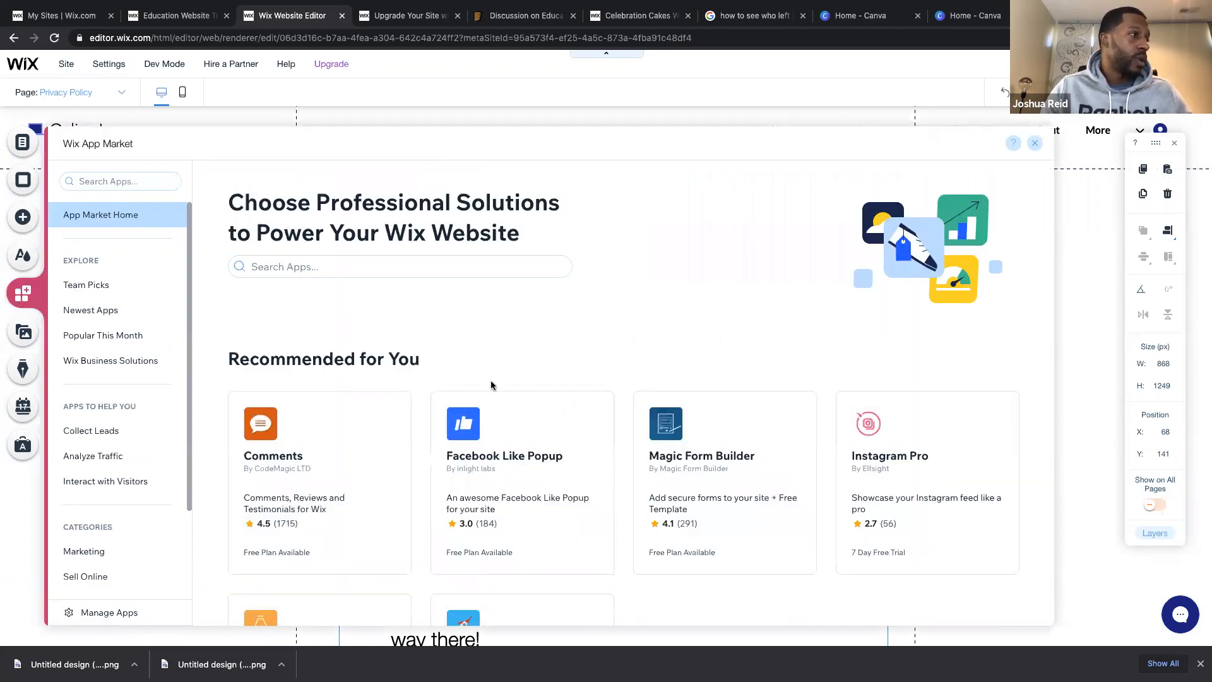
click(102, 429)
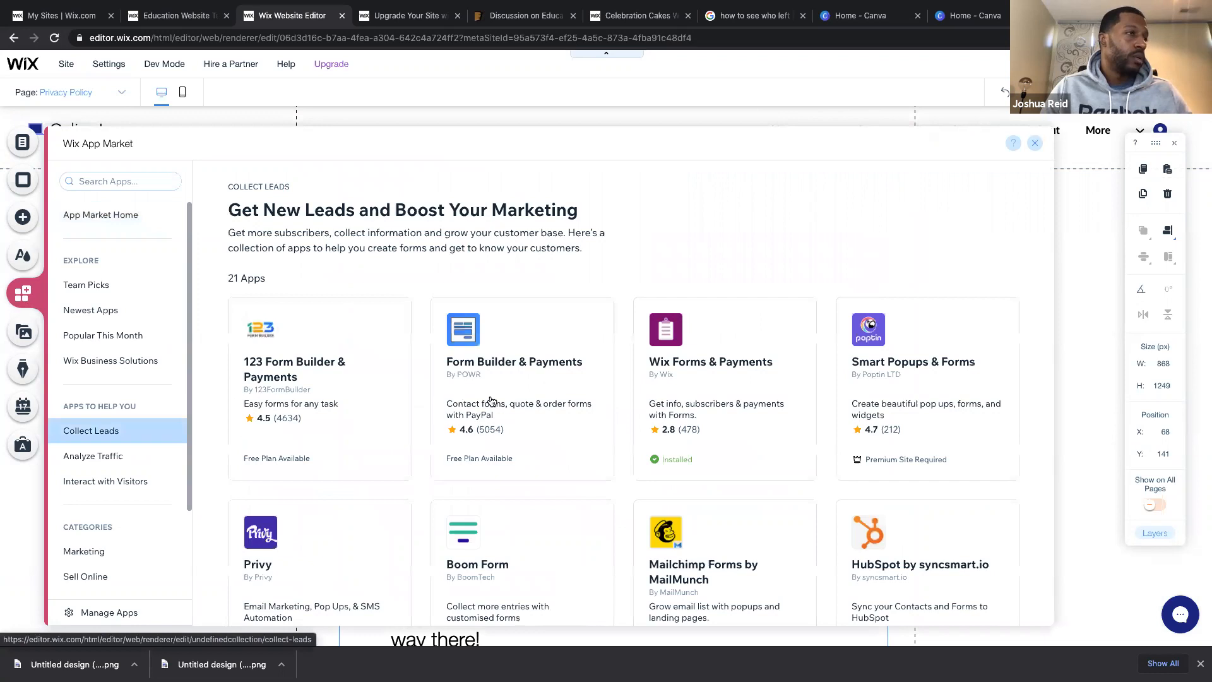
scroll(597, 405, down, 2)
scroll(597, 406, down, 3)
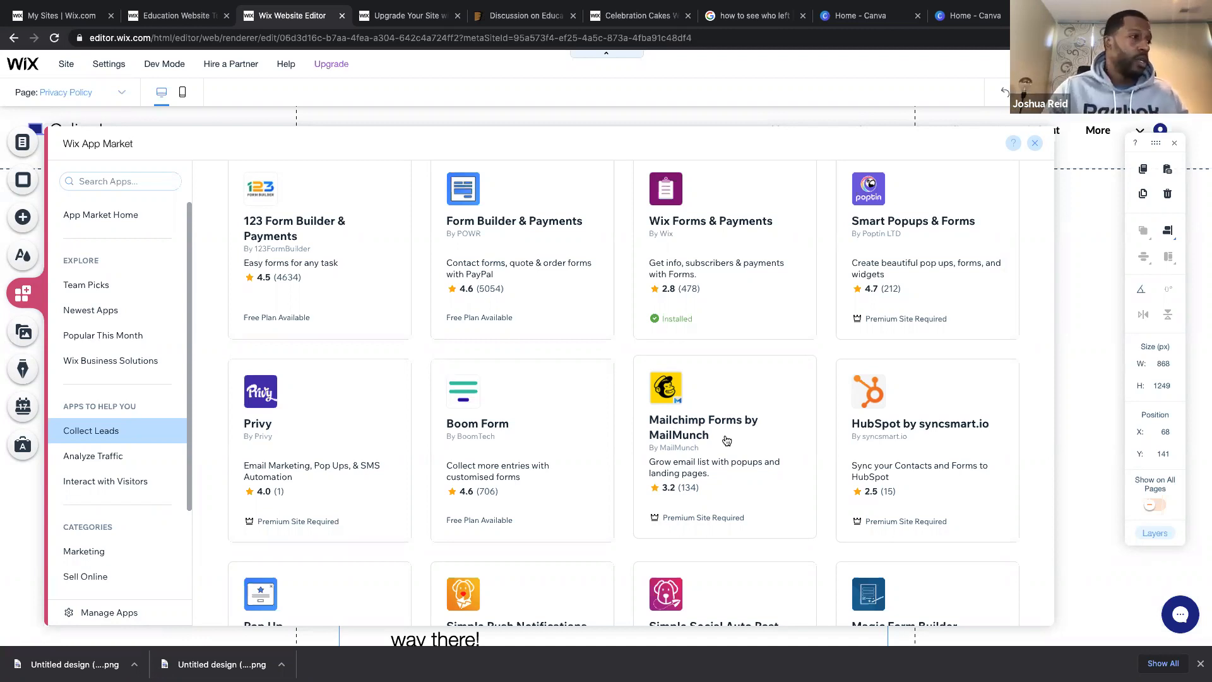
scroll(726, 440, down, 3)
scroll(731, 433, down, 2)
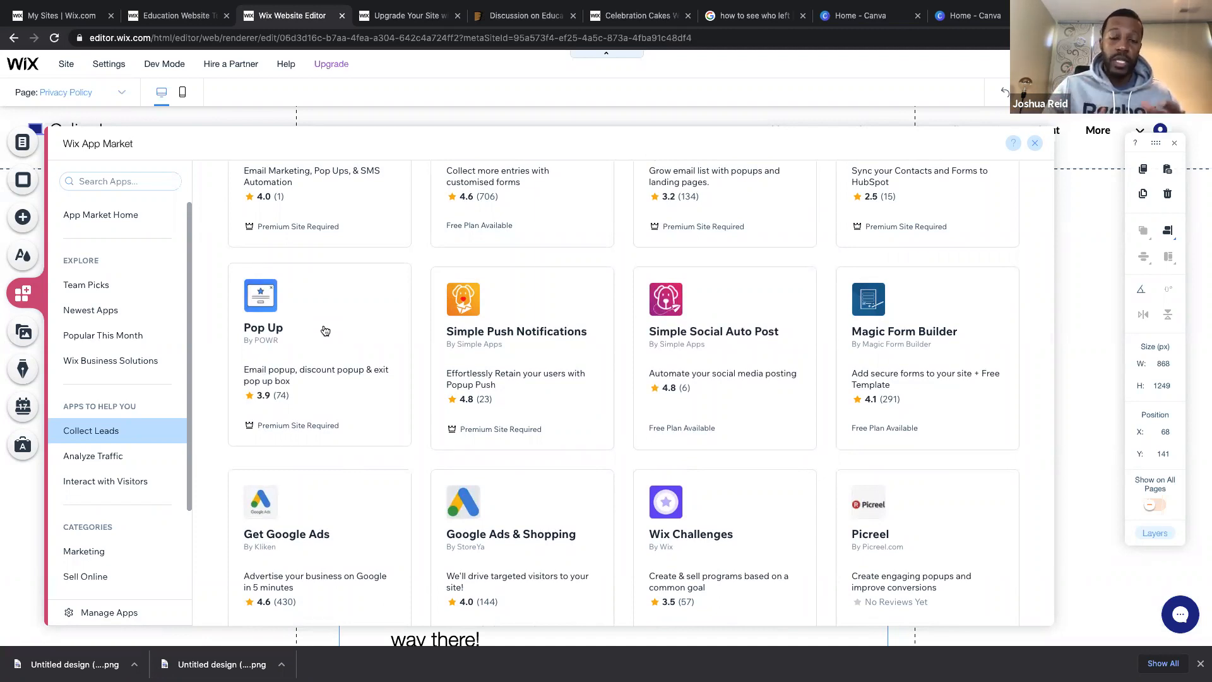
click(1036, 146)
Review the site's installed apps in the App Market and the management options available for PDF Viewer.
click(23, 293)
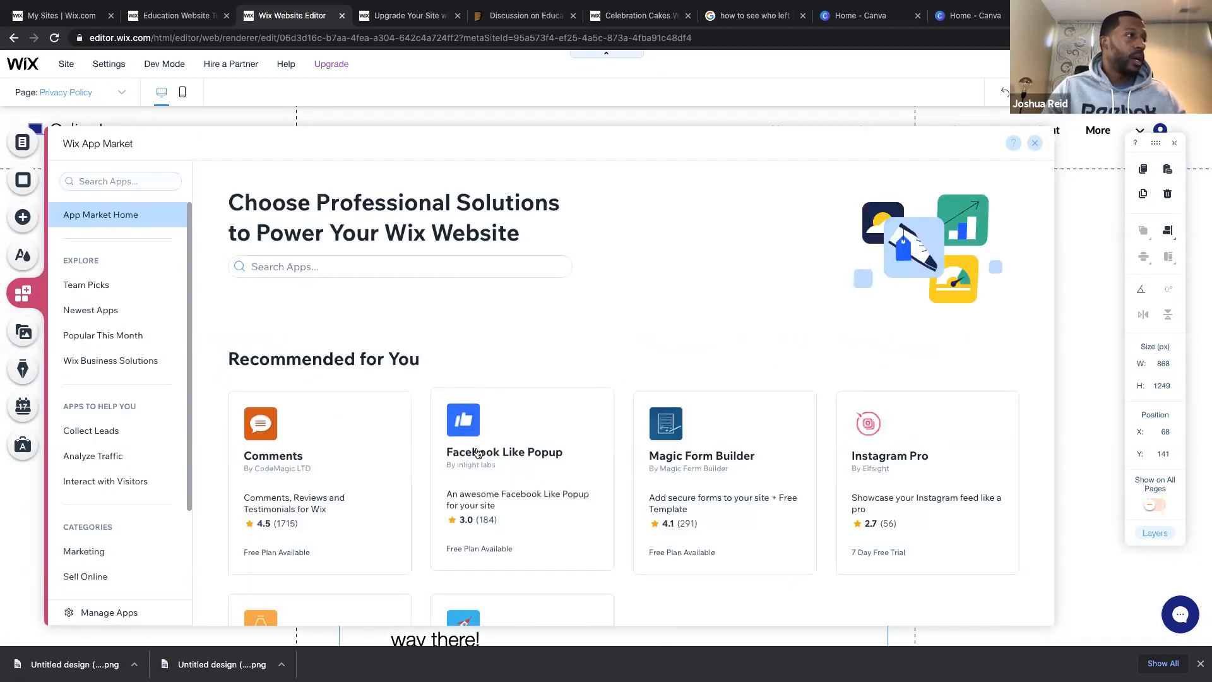
scroll(477, 453, down, 1)
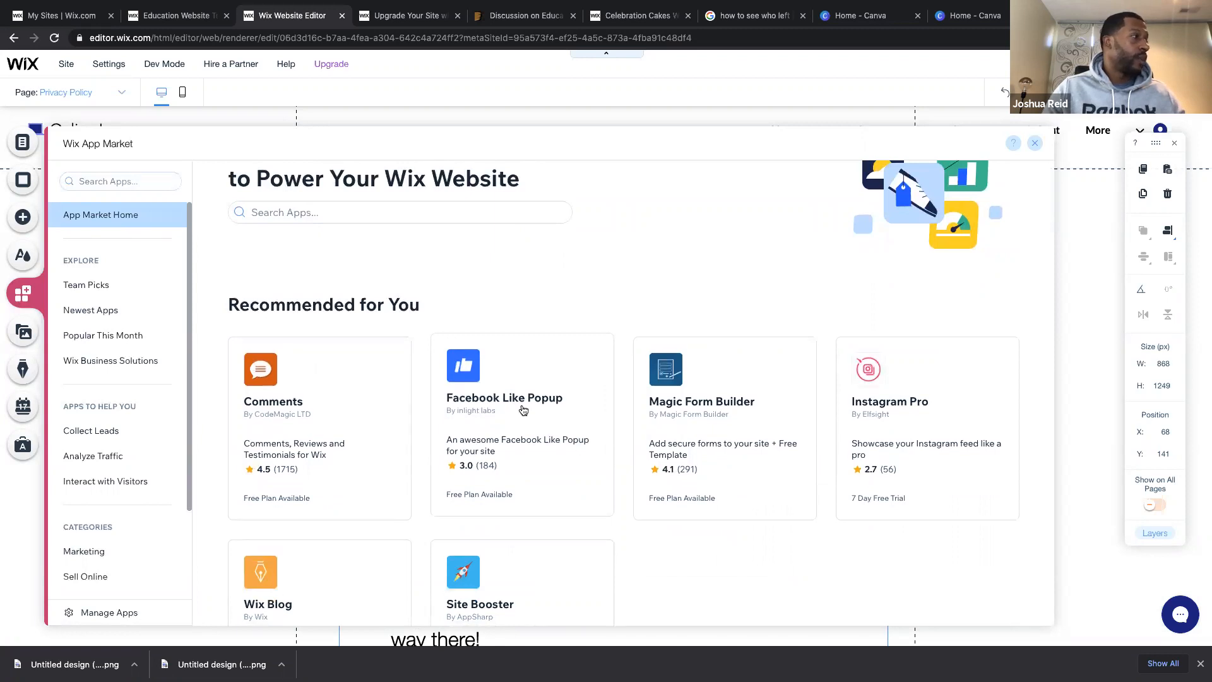
scroll(523, 411, down, 1)
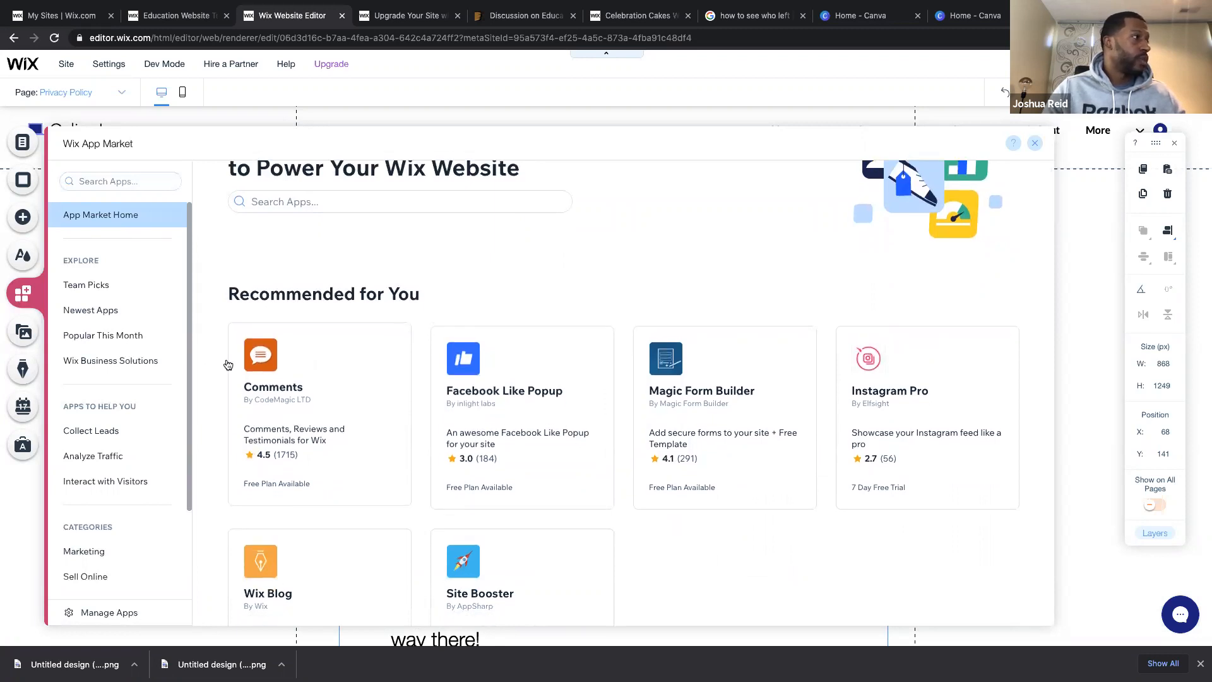
scroll(138, 409, down, 2)
scroll(137, 409, down, 1)
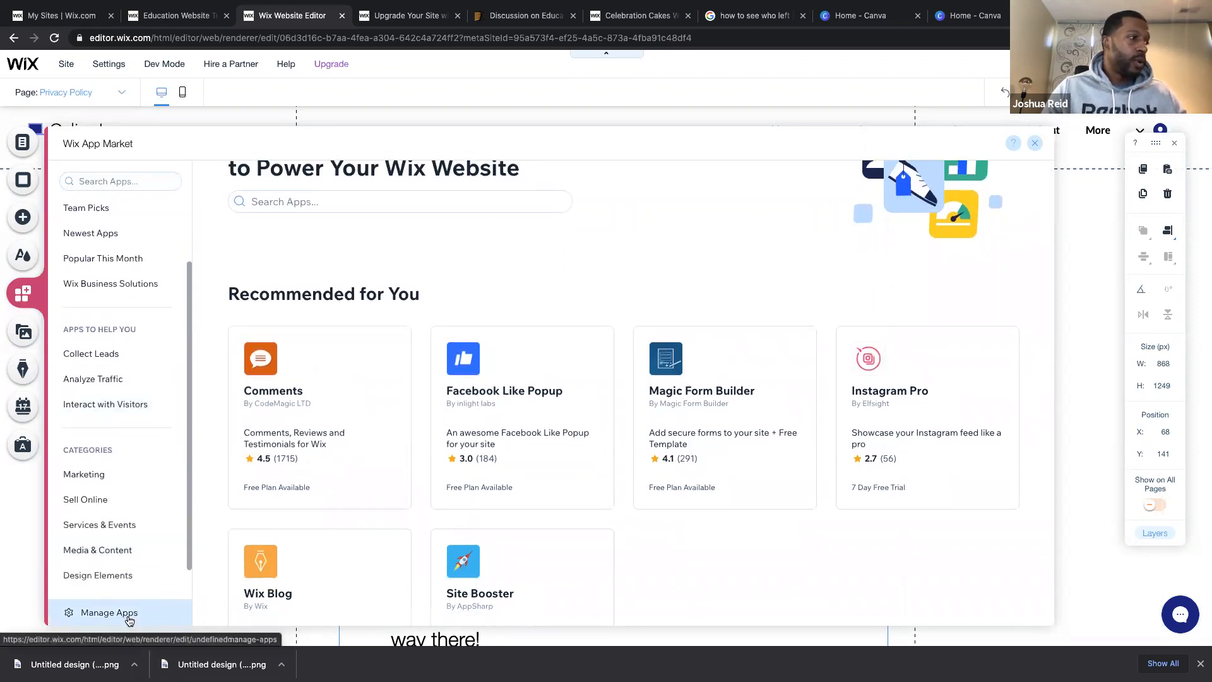
click(127, 613)
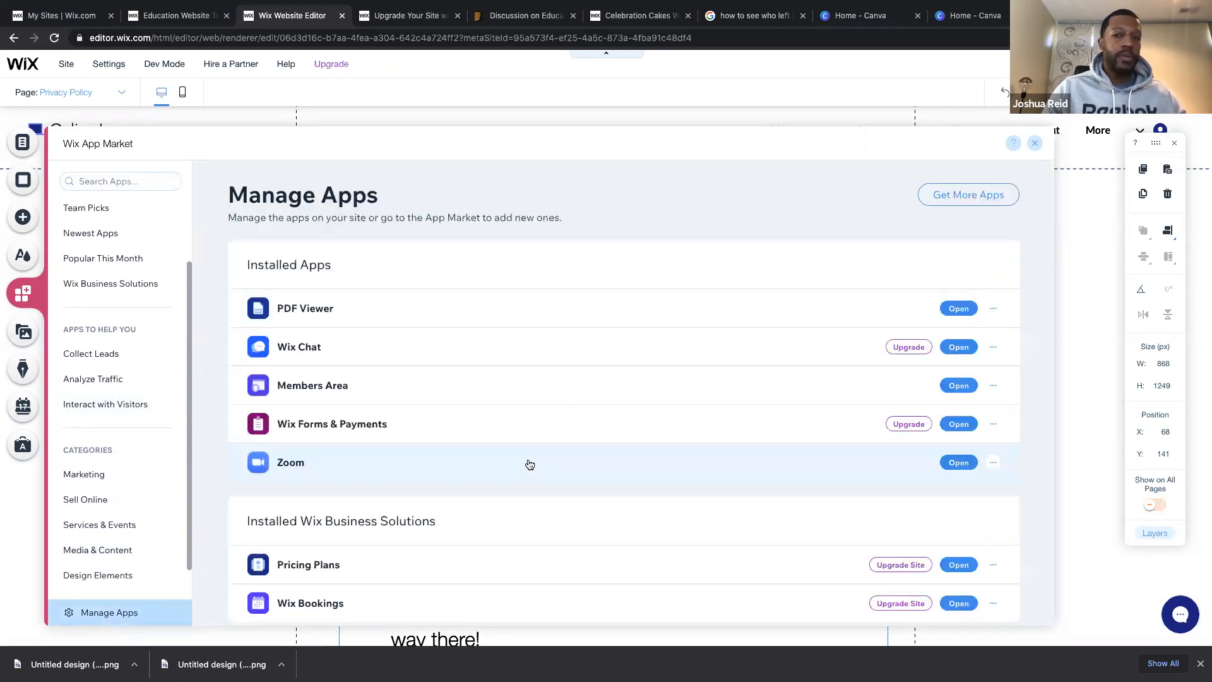
scroll(529, 465, down, 2)
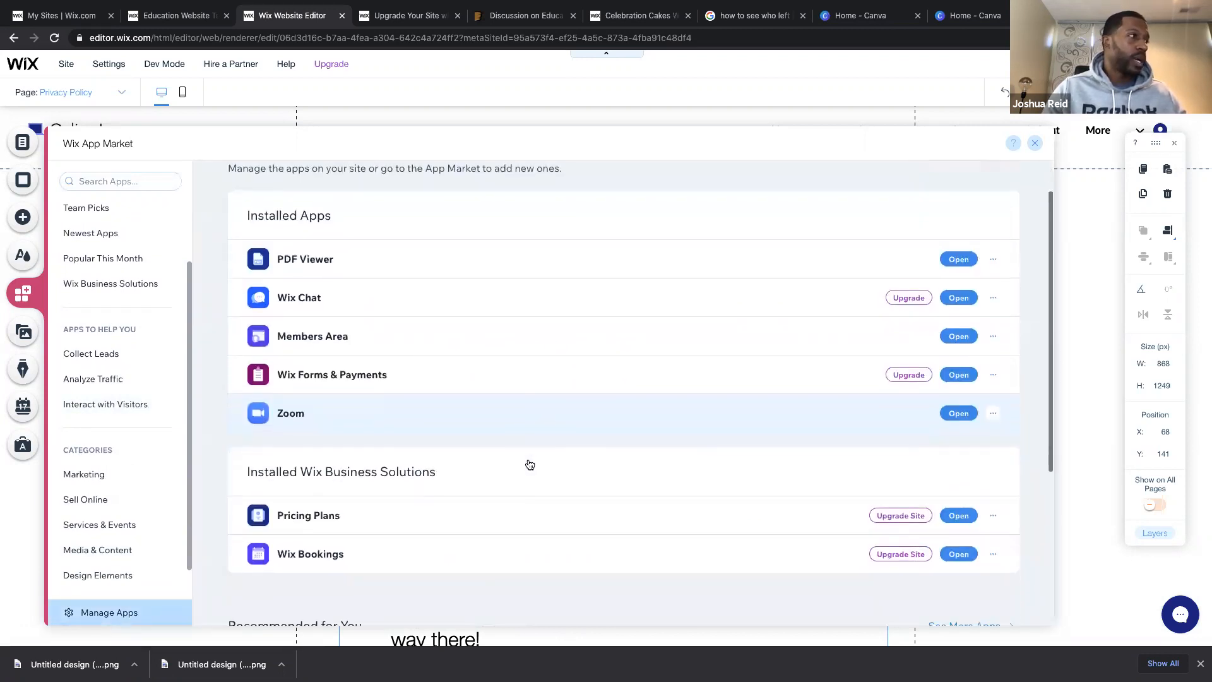
scroll(930, 266, up, 1)
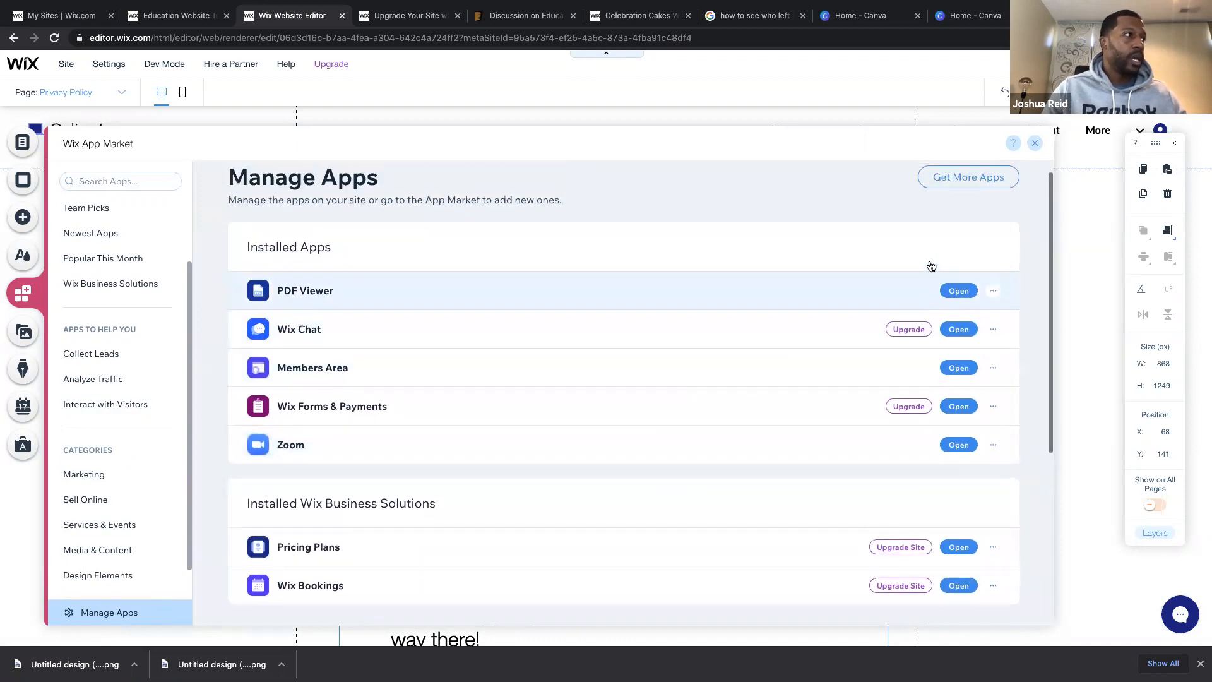
click(993, 292)
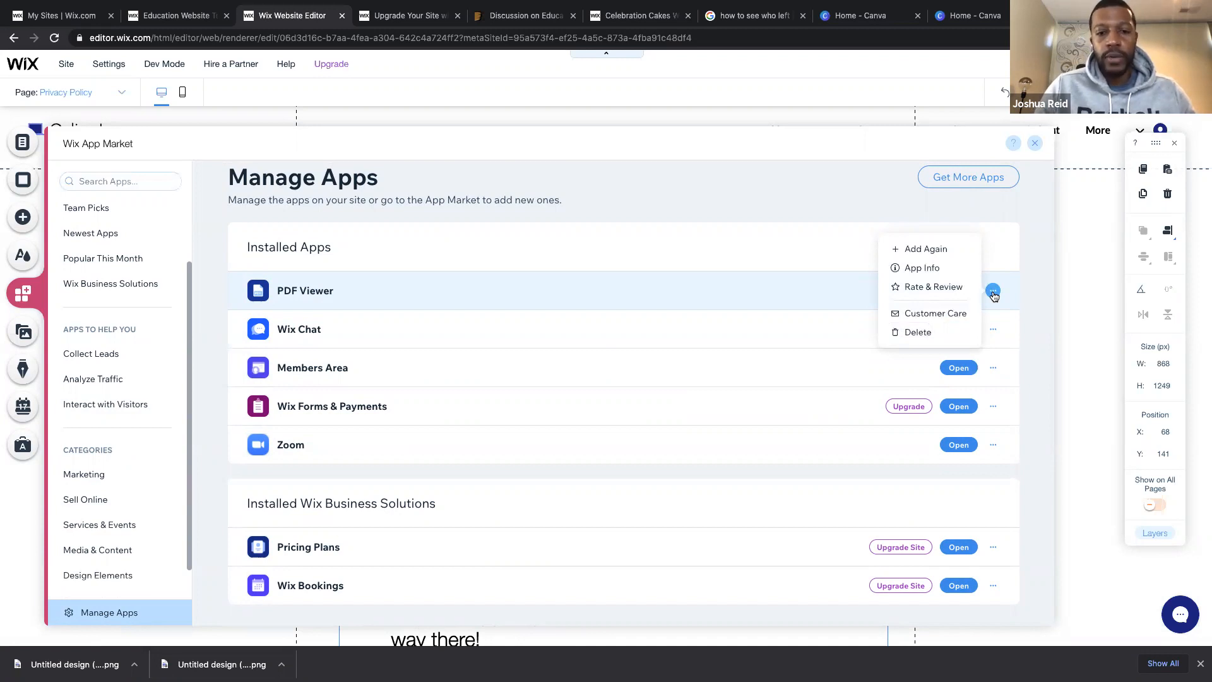
click(1036, 145)
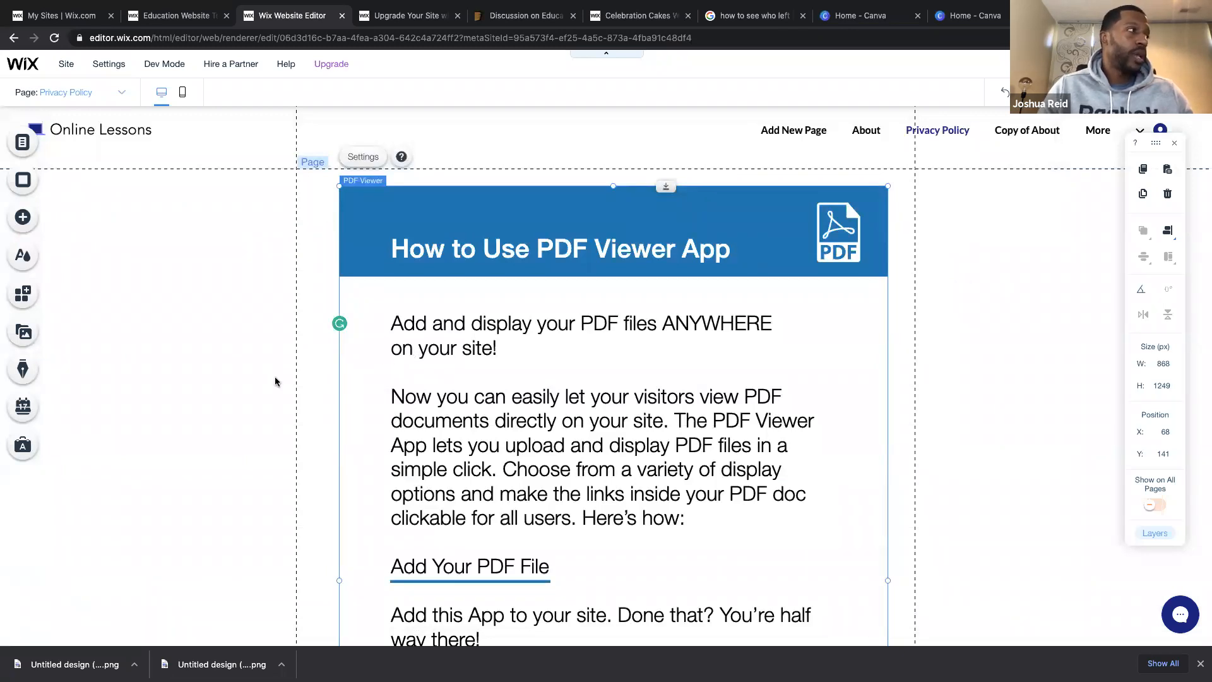
Search the Wix App Market for "pop up" and look through the matching apps.
click(26, 295)
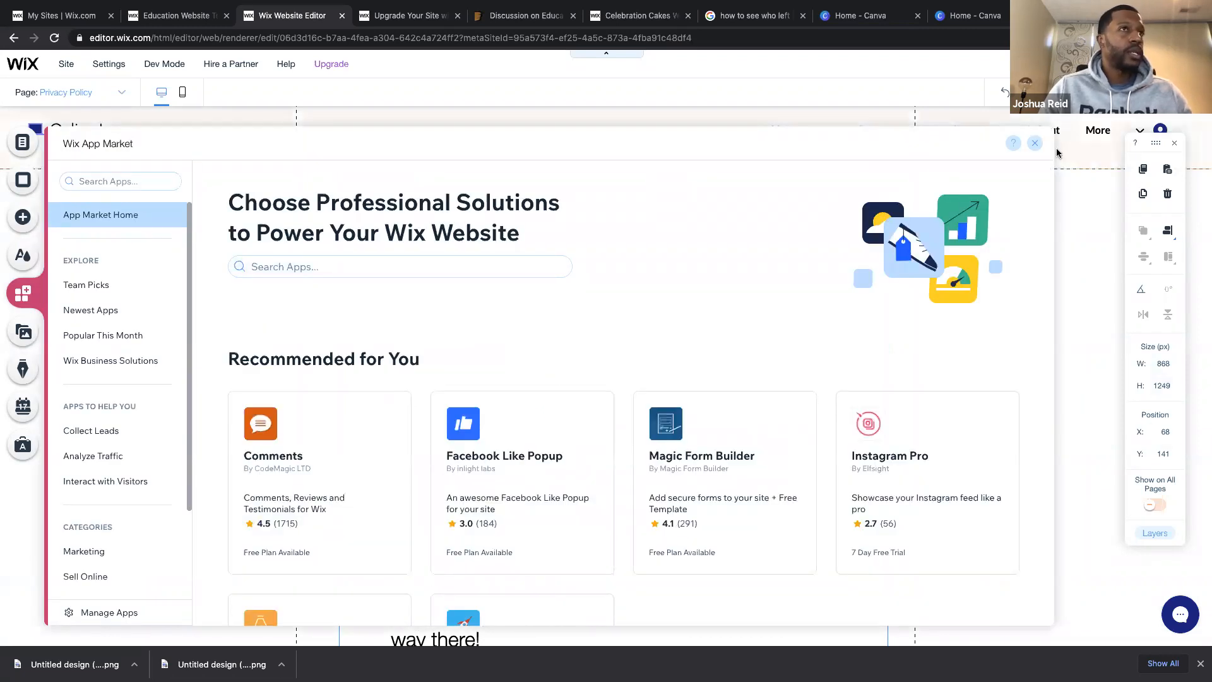
click(150, 181)
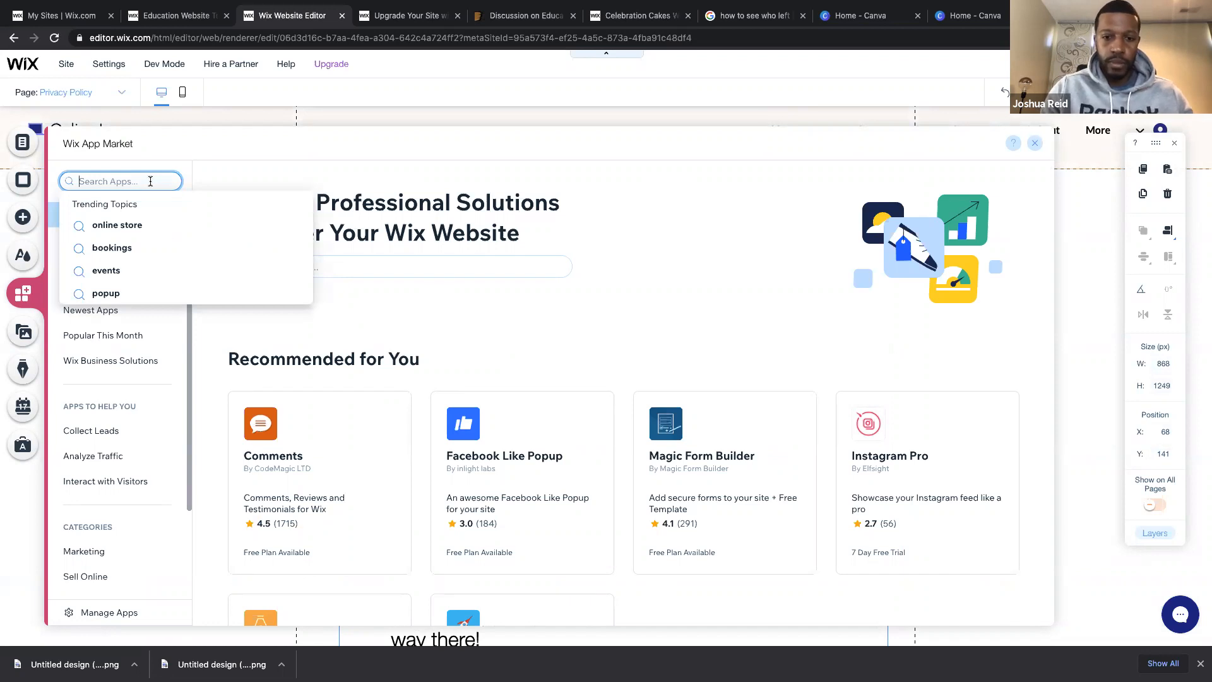
text(popus)
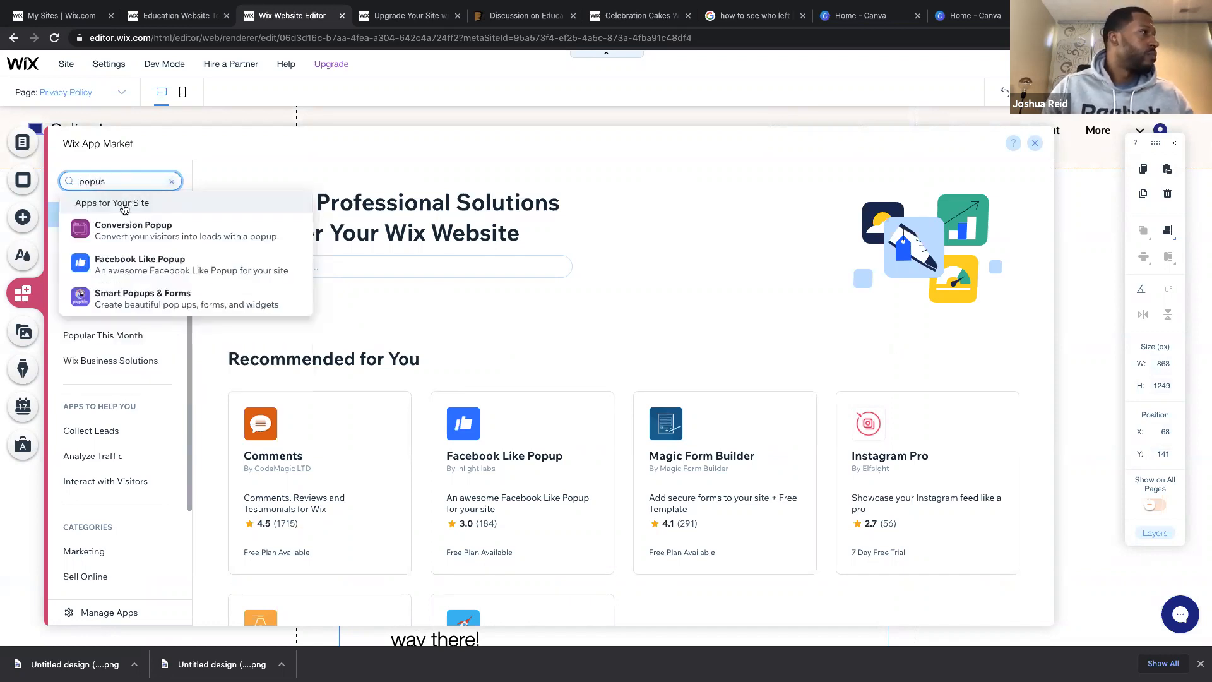
key(BackSpace)
key(BackSpace)
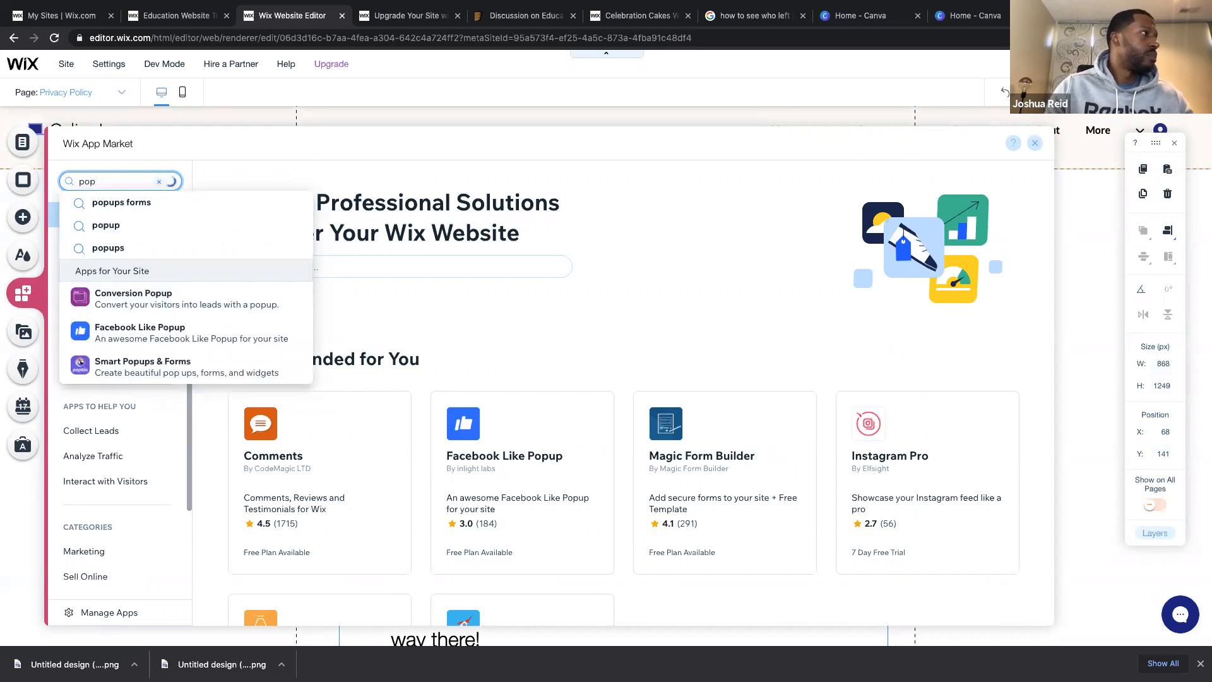
key(Return)
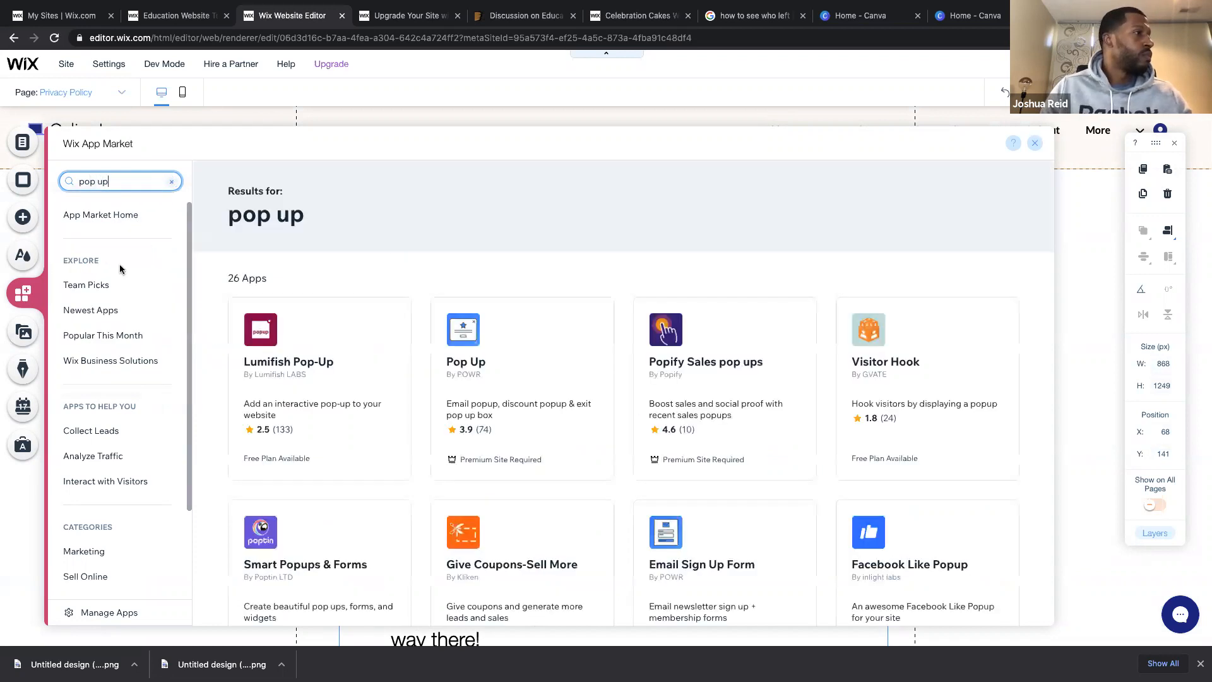
scroll(391, 377, down, 1)
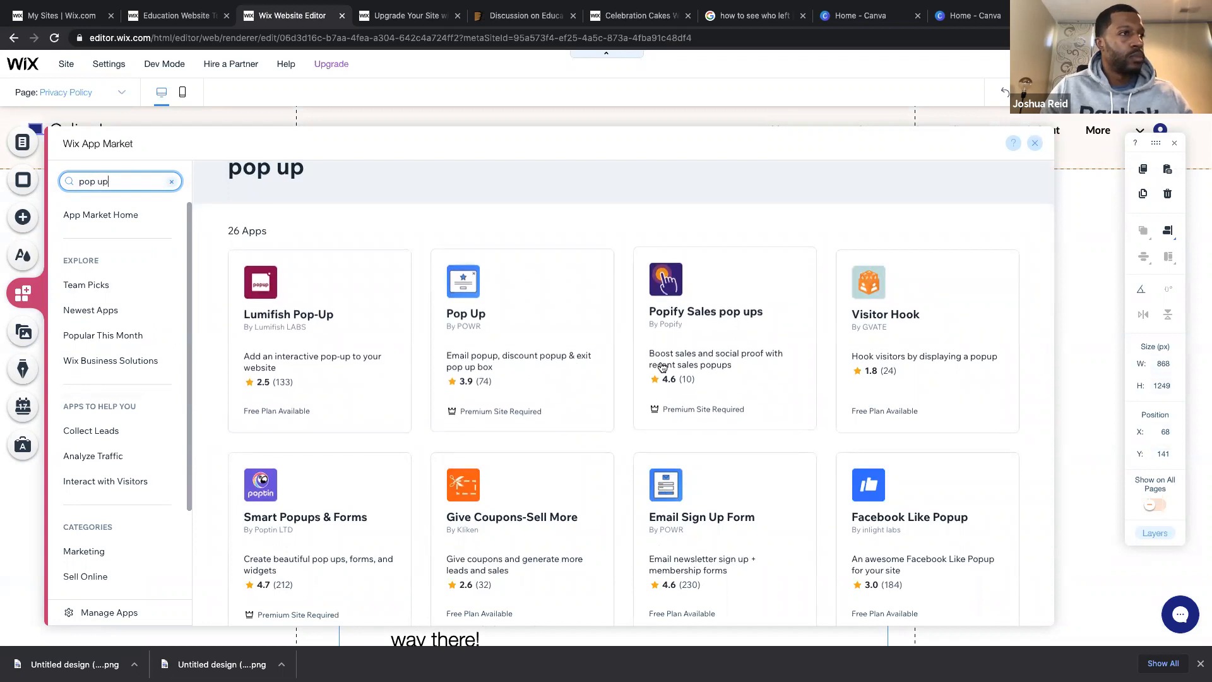
scroll(662, 366, down, 1)
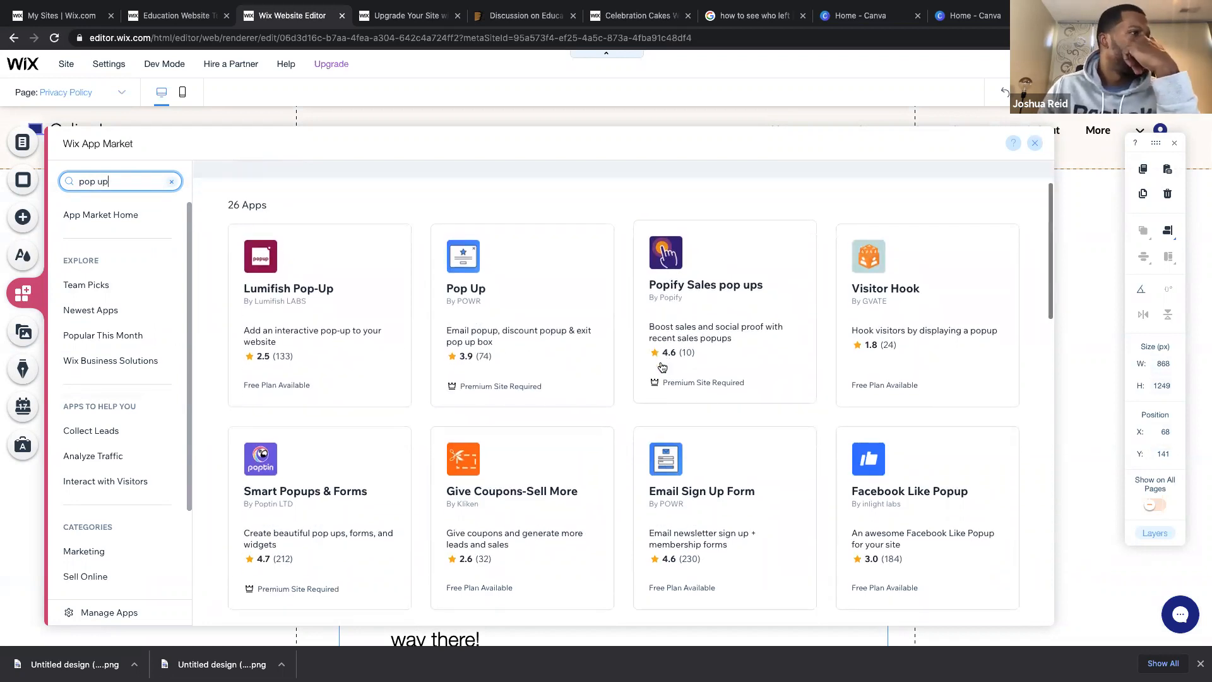
scroll(662, 366, down, 2)
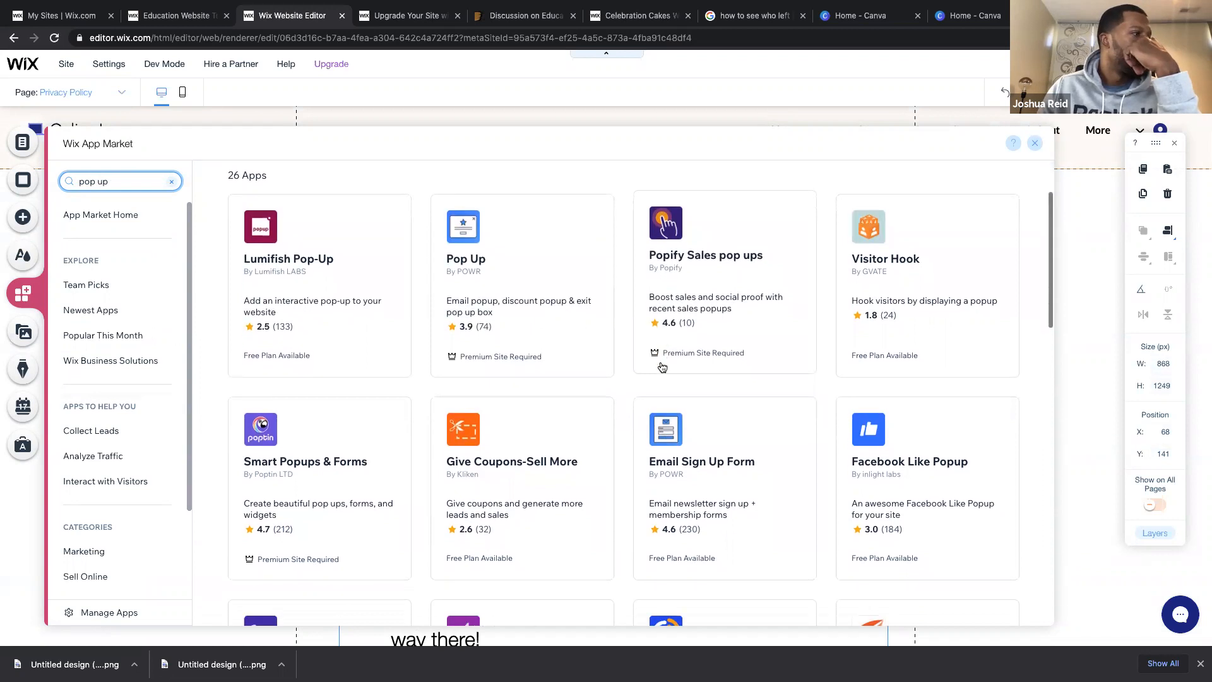
Review the Smart Popups & Forms app's overview and ratings, then try adding it to the site and dismiss the upgrade offer.
click(328, 447)
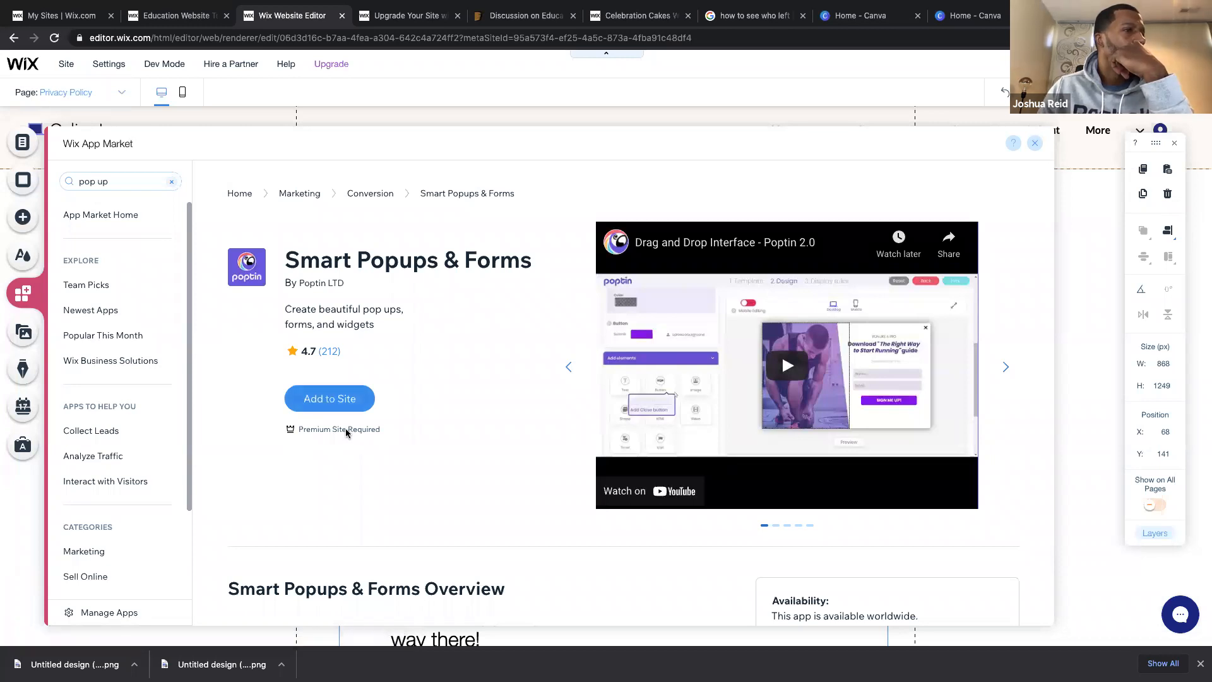
scroll(532, 398, down, 3)
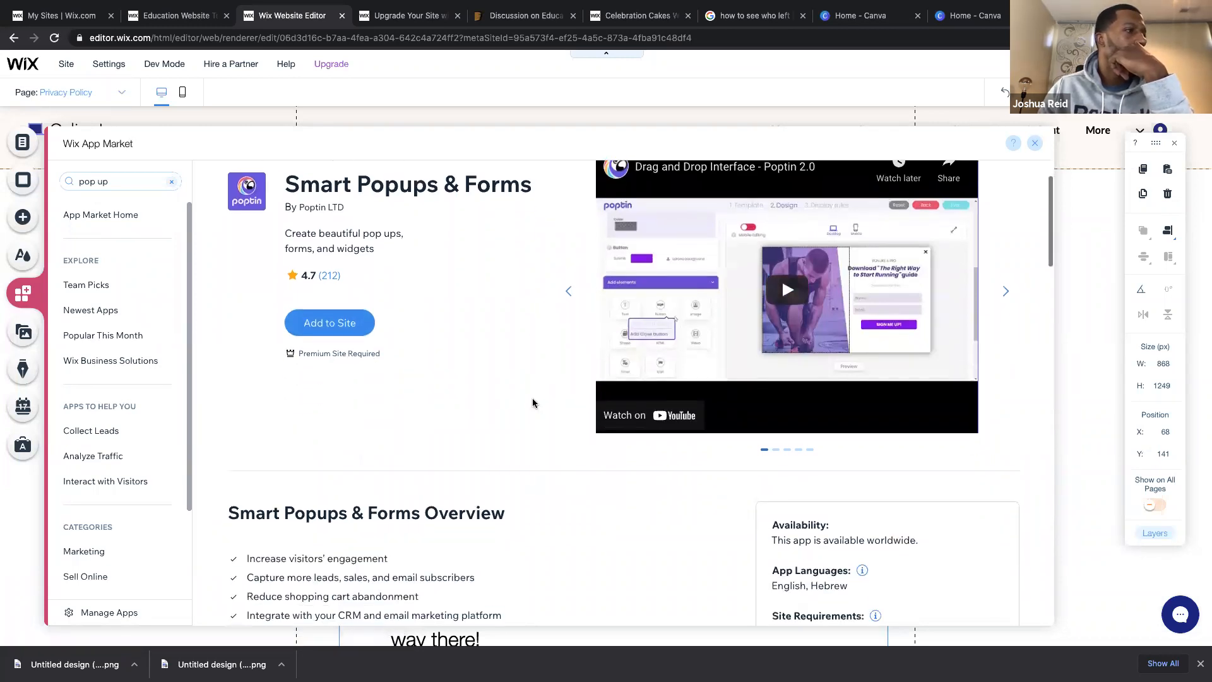
scroll(532, 398, down, 5)
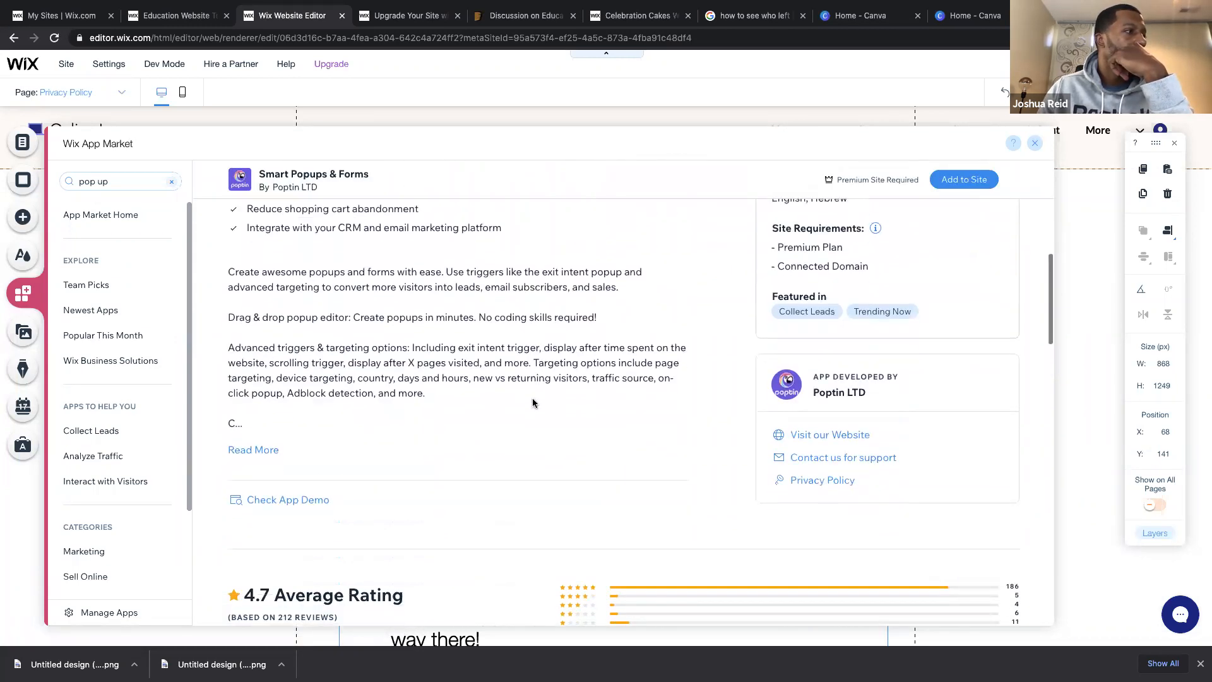
scroll(532, 403, down, 3)
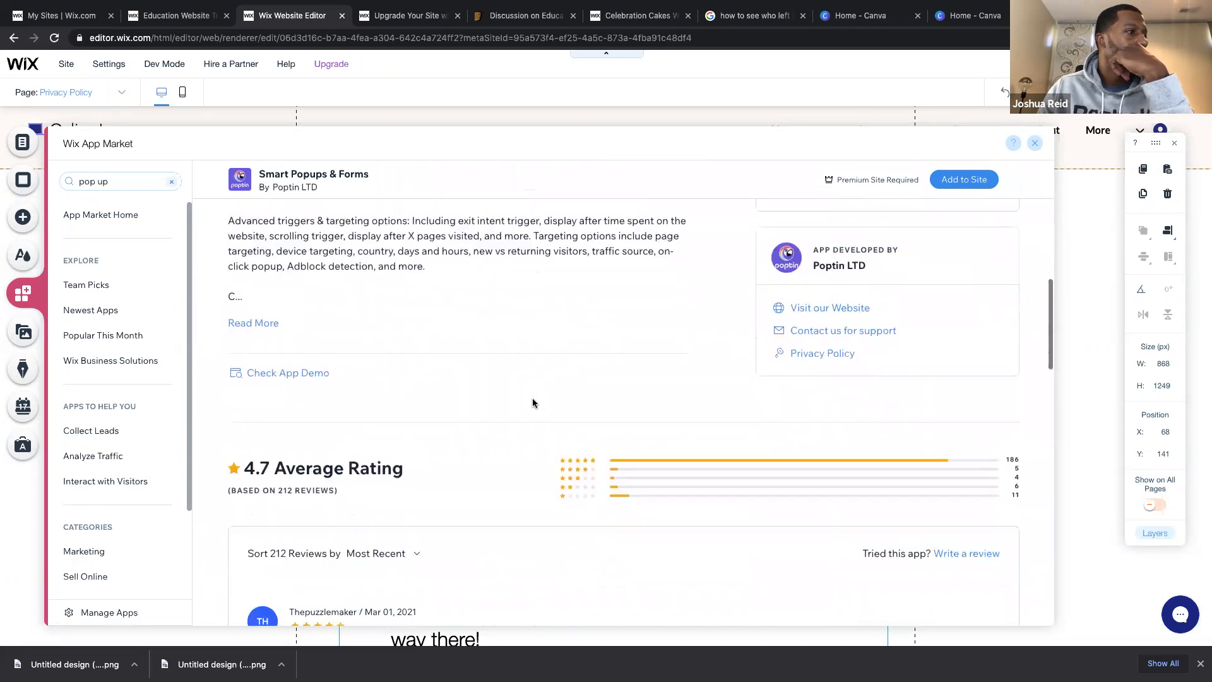
scroll(532, 398, down, 3)
scroll(532, 398, up, 13)
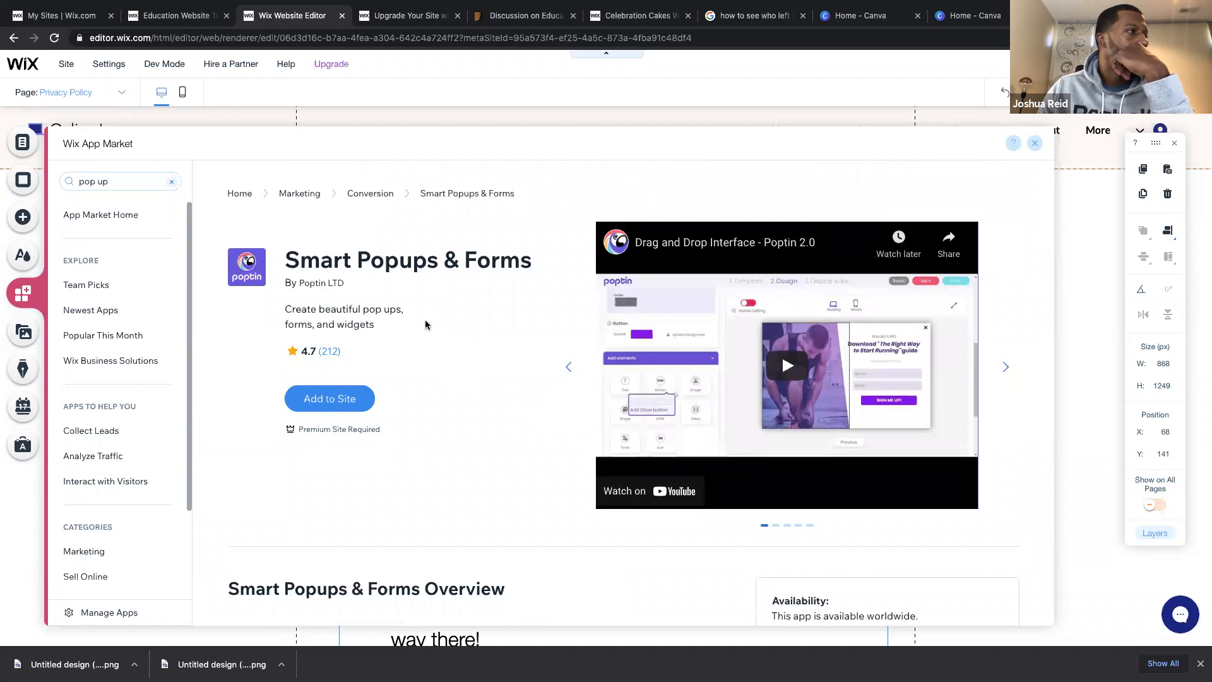
click(340, 396)
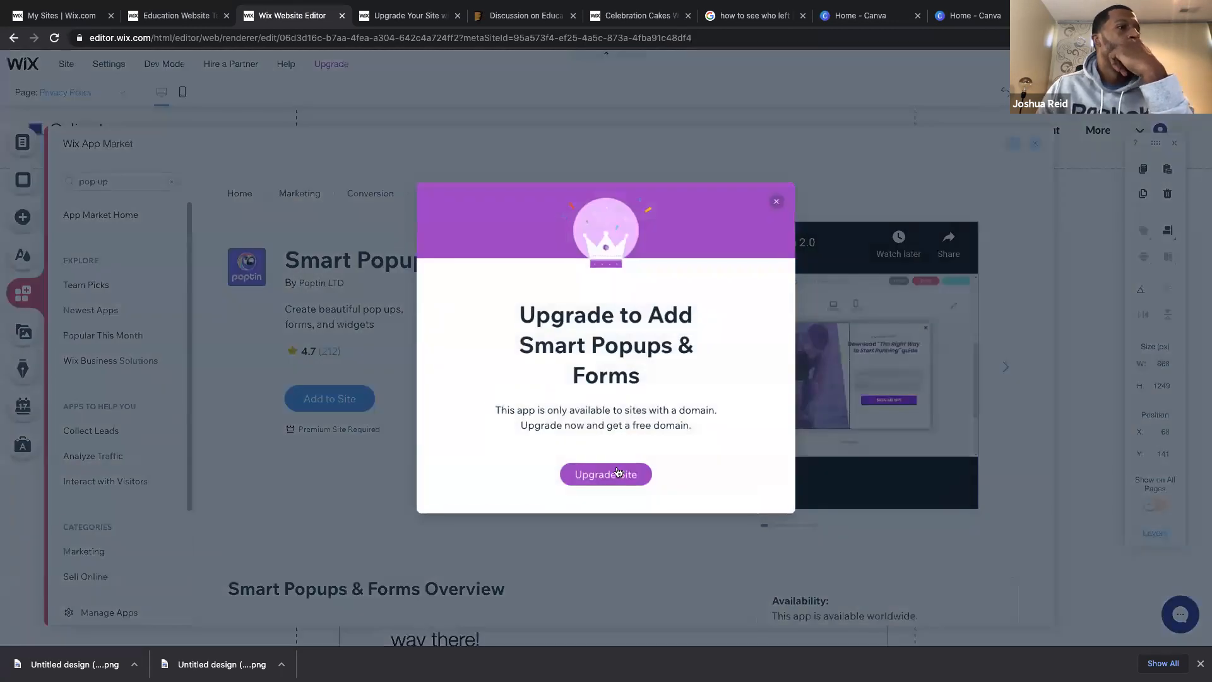
click(777, 204)
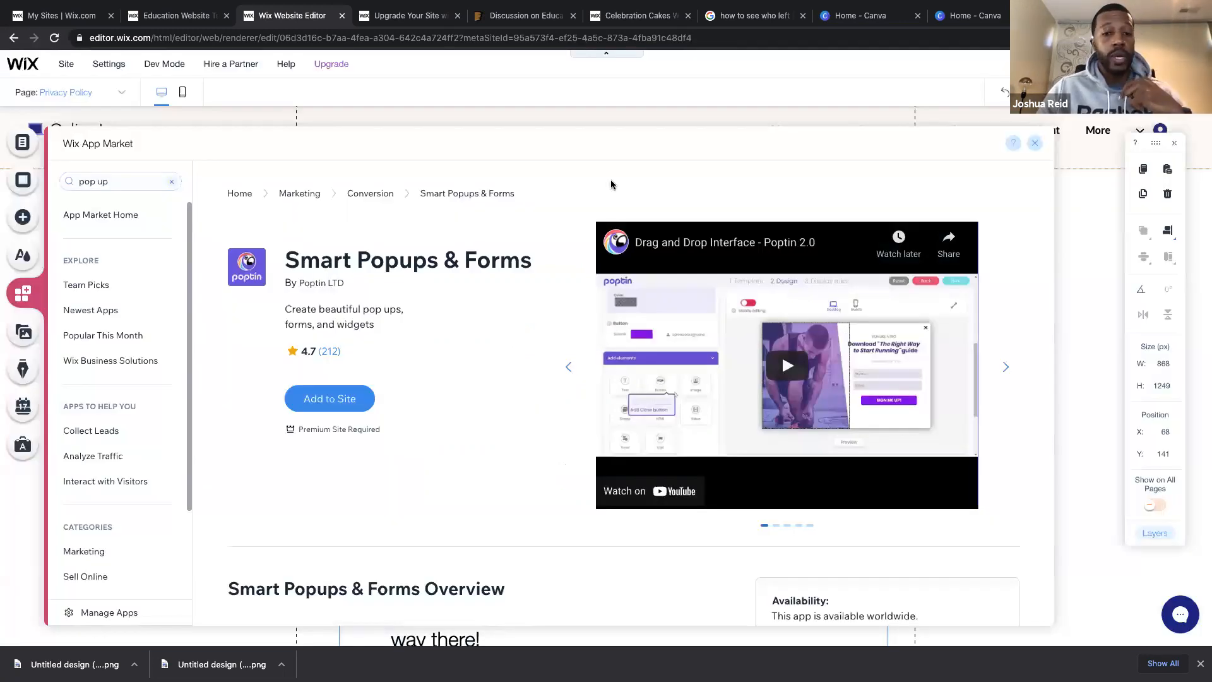
Open optinmonster.com in the Wix premium plans tab and return to the Smart Popups & Forms page in the Wix editor.
click(402, 16)
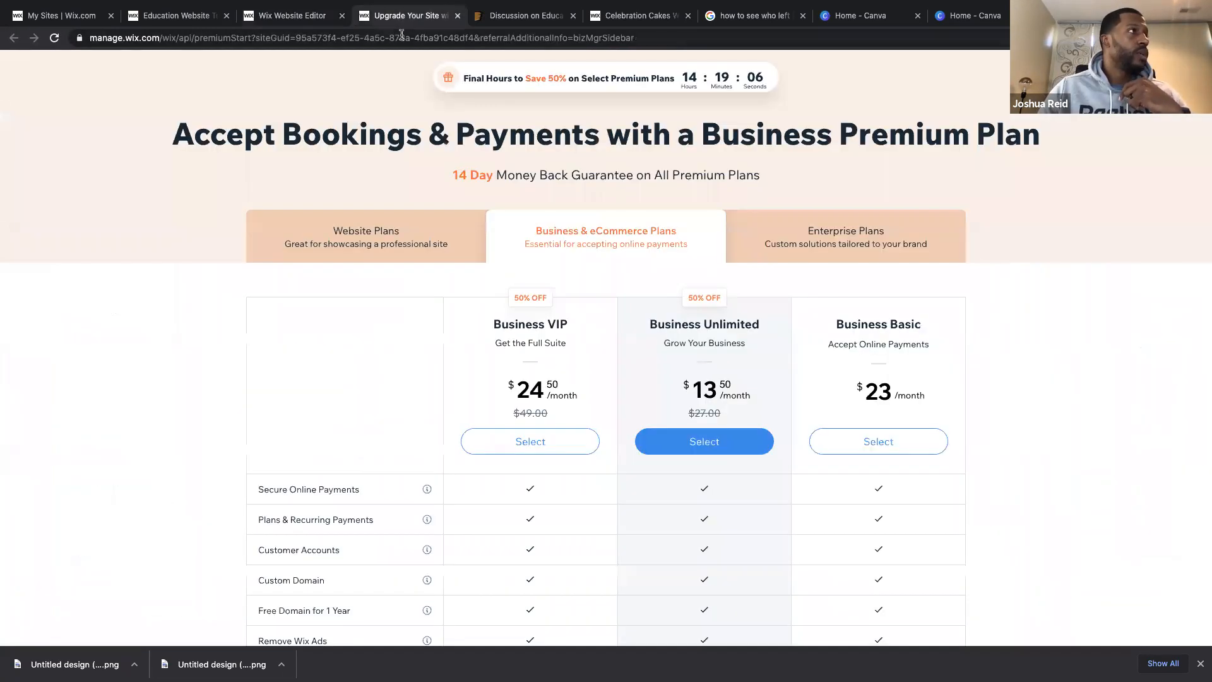
click(401, 36)
text(optinmonster.com)
key(Return)
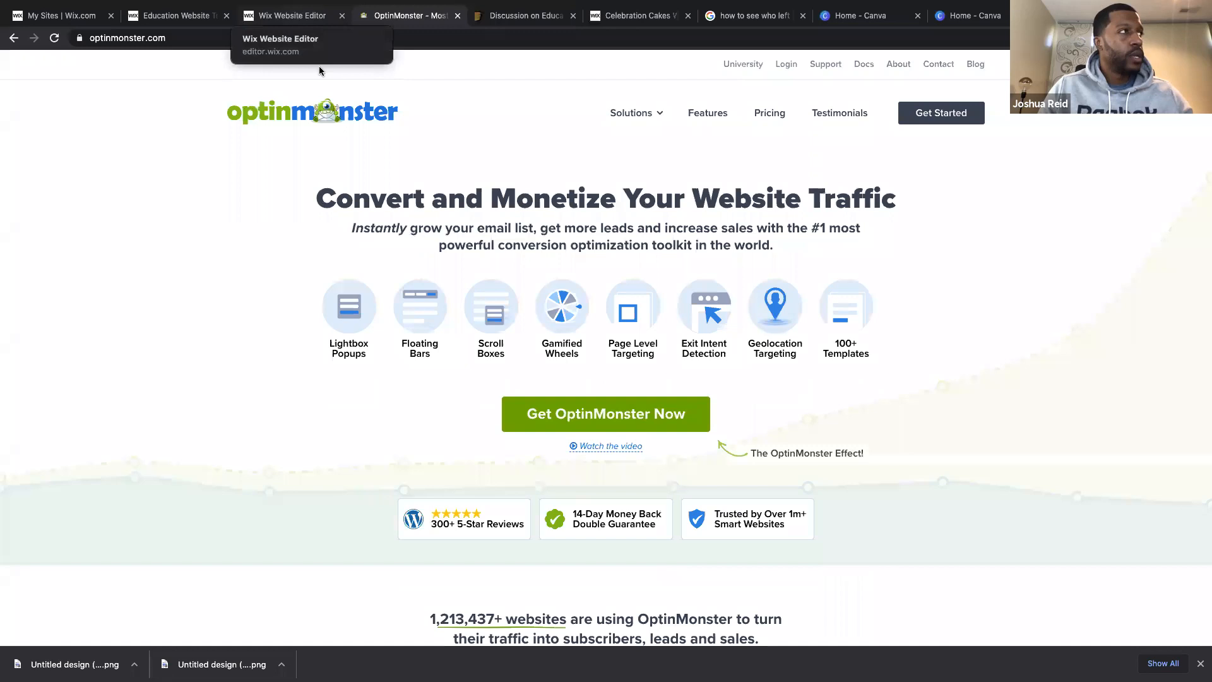
click(299, 16)
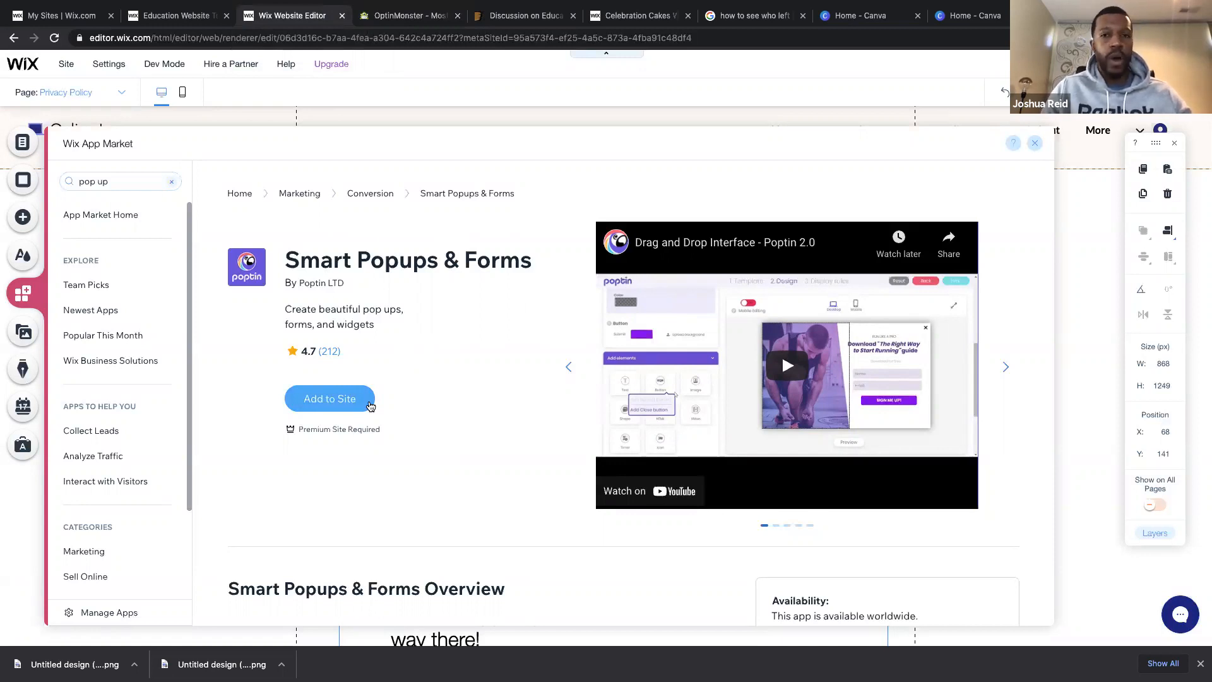
click(347, 407)
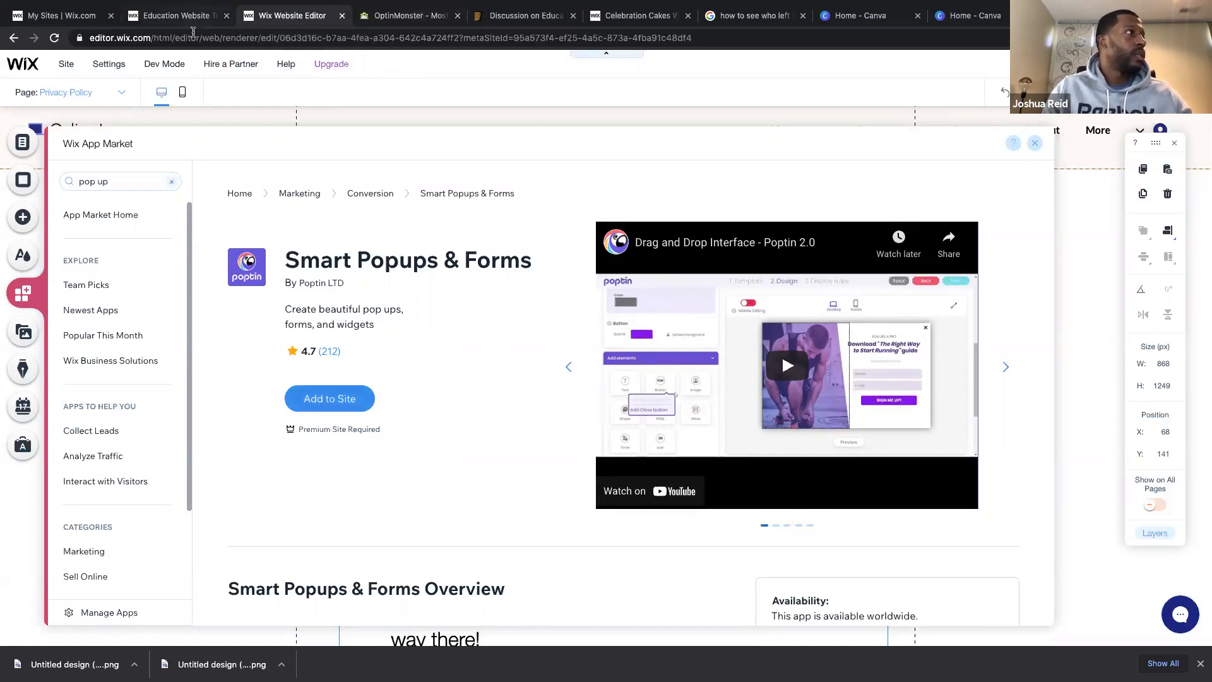
Switch to the education templates tab and open the Poptin app at app.popt.in/poptins.
click(176, 16)
text(op)
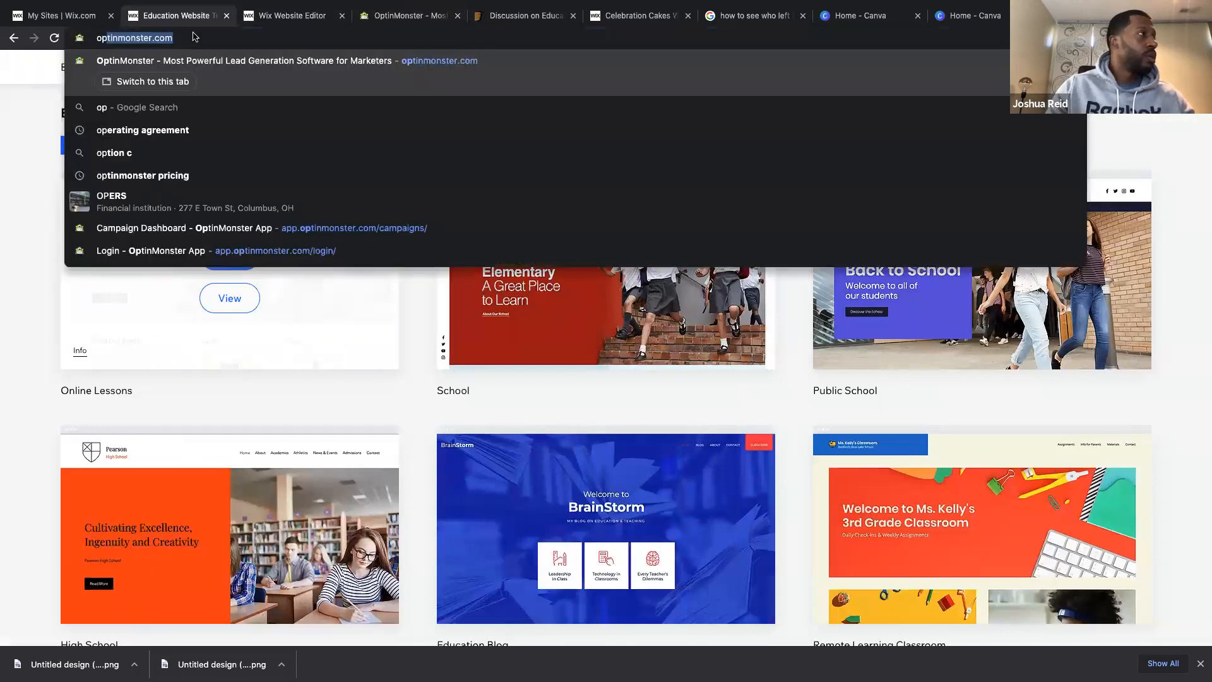
key(Escape)
click(192, 37)
text(poptin)
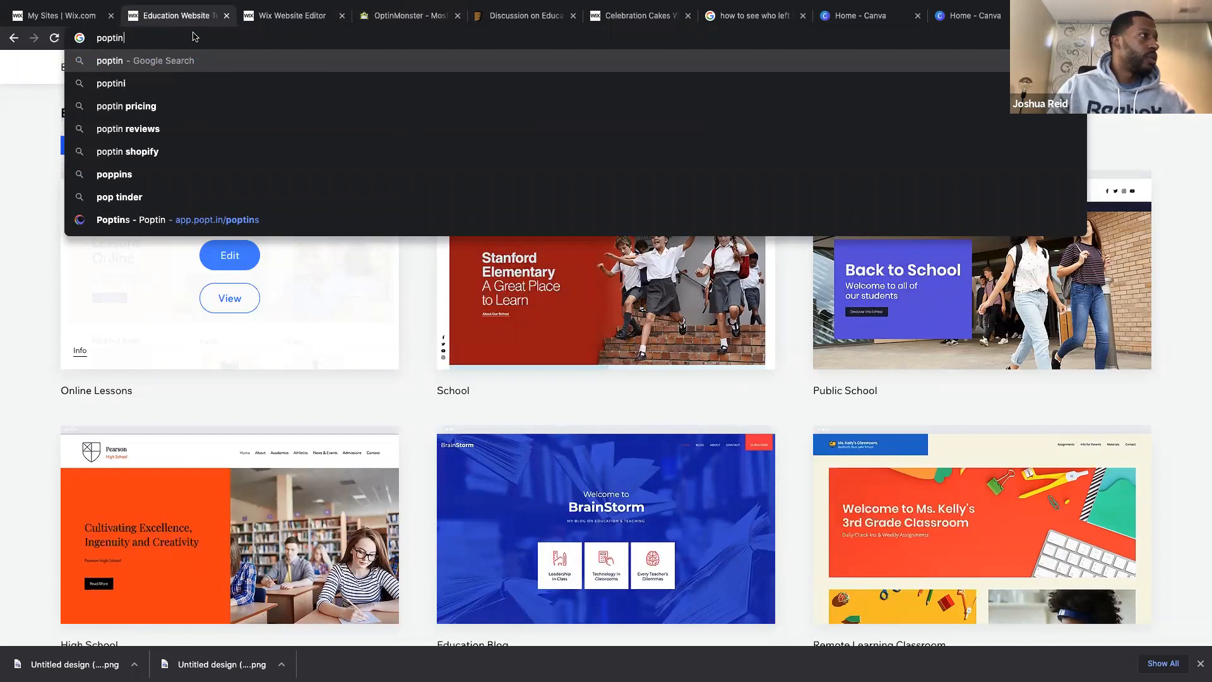
click(182, 220)
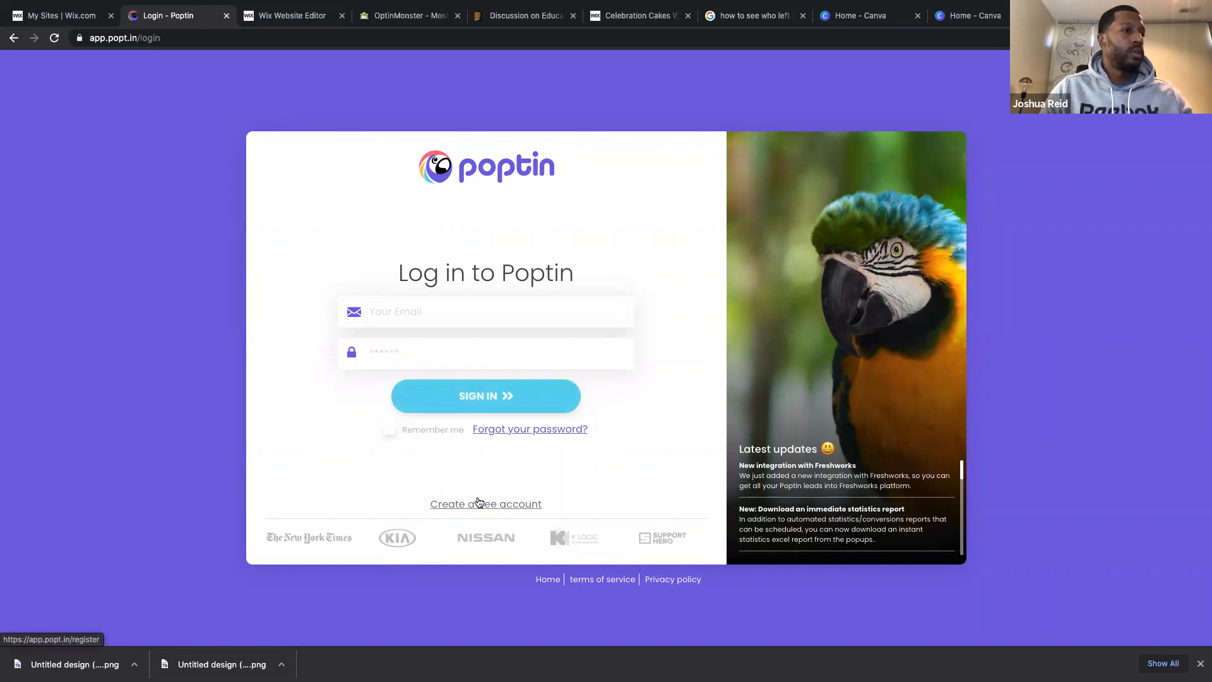
Search the web for "poptin features" and open the pricing page on Poptin's website.
click(185, 34)
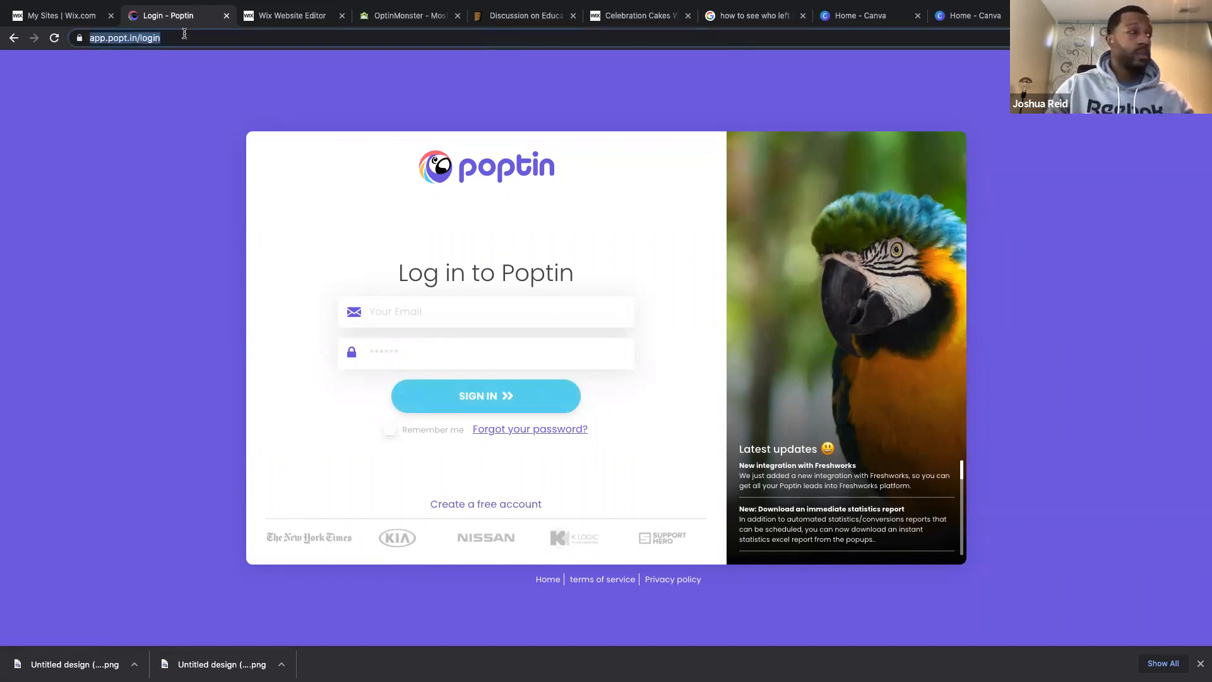
text(poptin features)
key(Return)
click(199, 195)
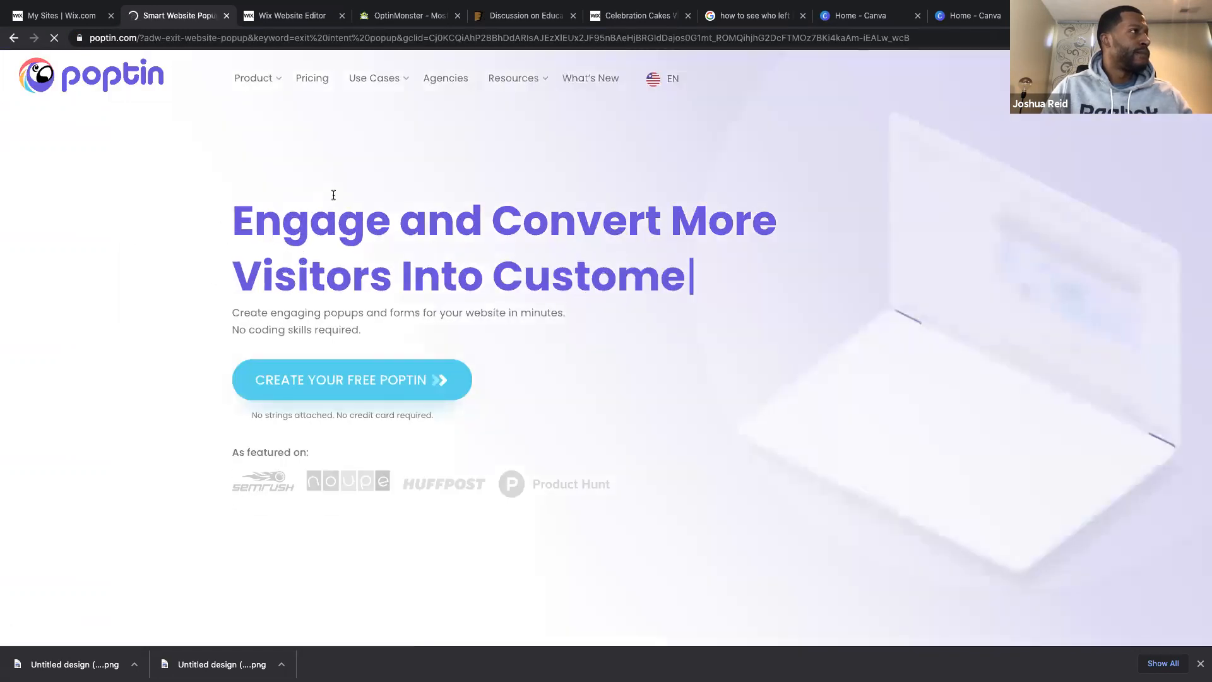
click(315, 83)
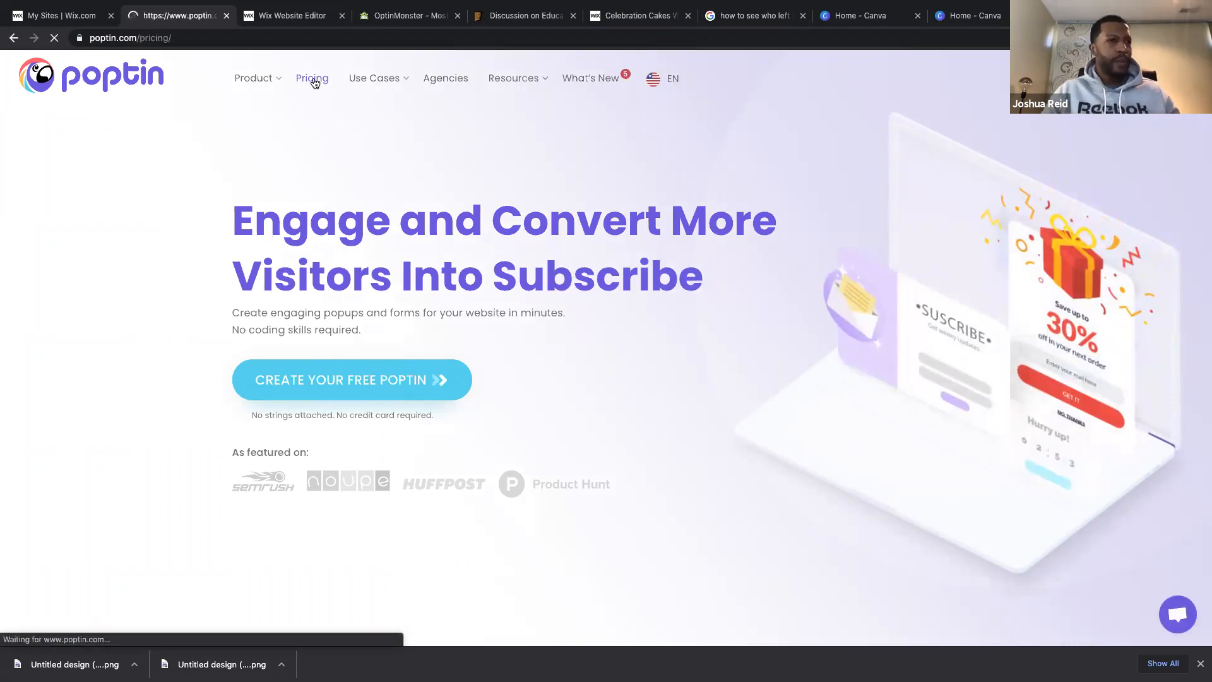
Examine Poptin's monthly plans and the feature comparison table for Free, Basic, Pro and Agency.
scroll(473, 246, down, 3)
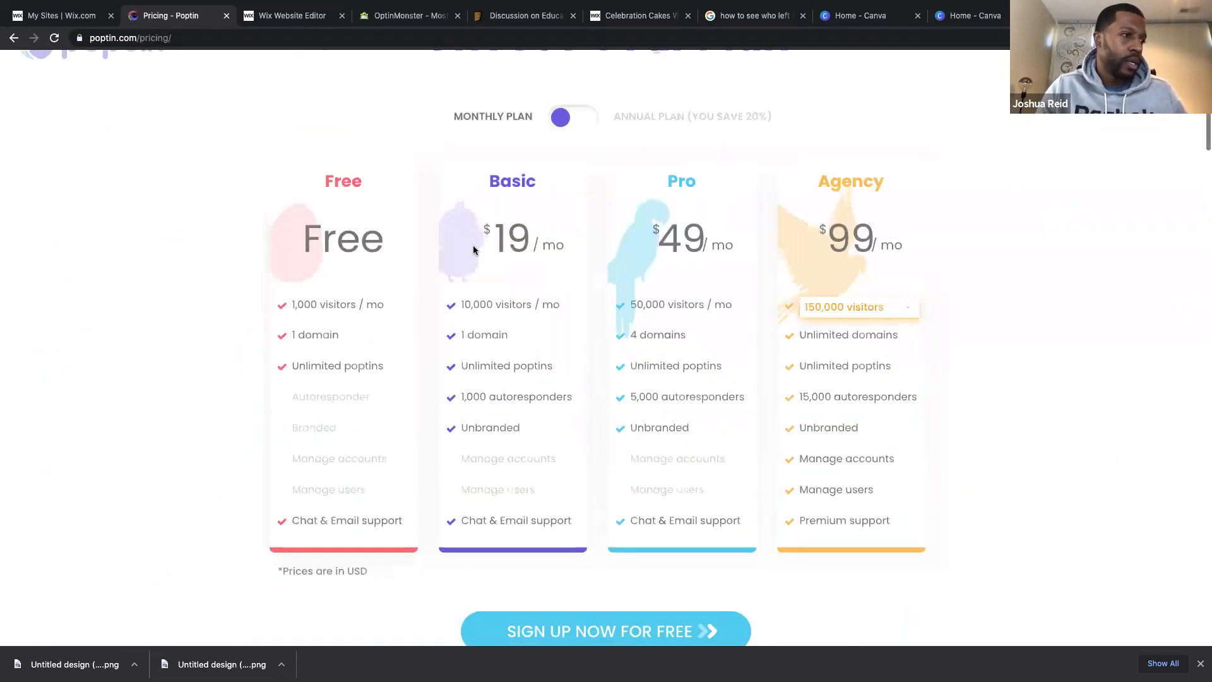
scroll(473, 246, down, 1)
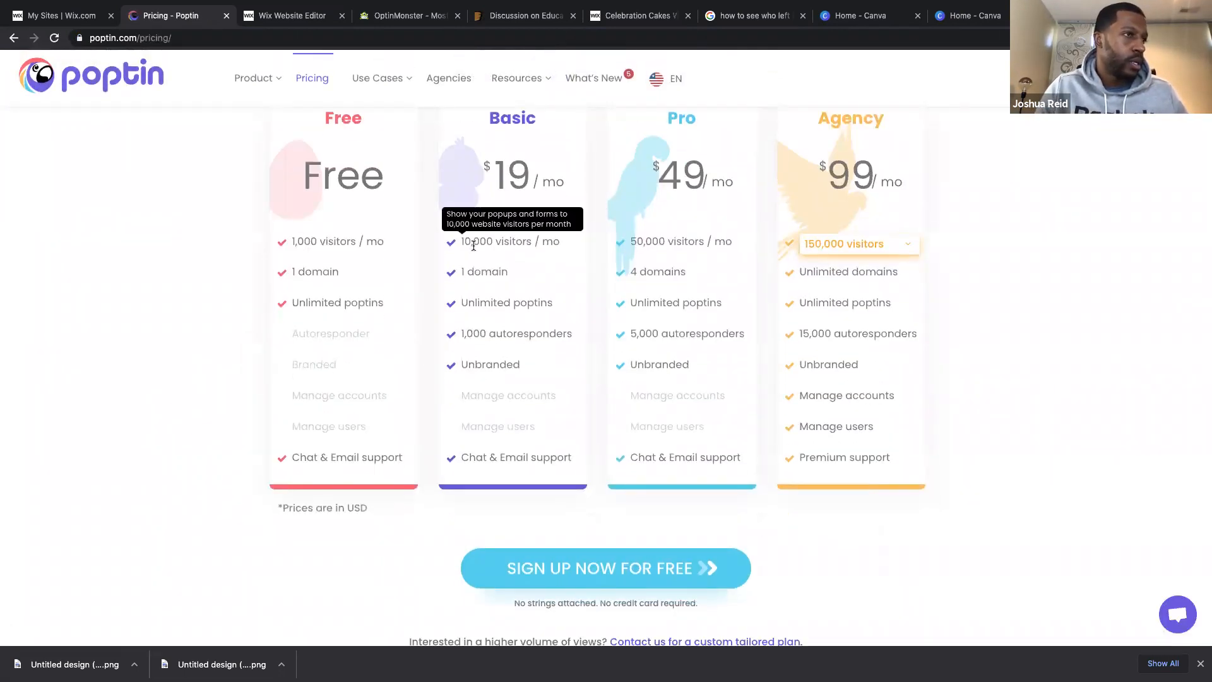
scroll(473, 245, down, 2)
scroll(474, 245, down, 8)
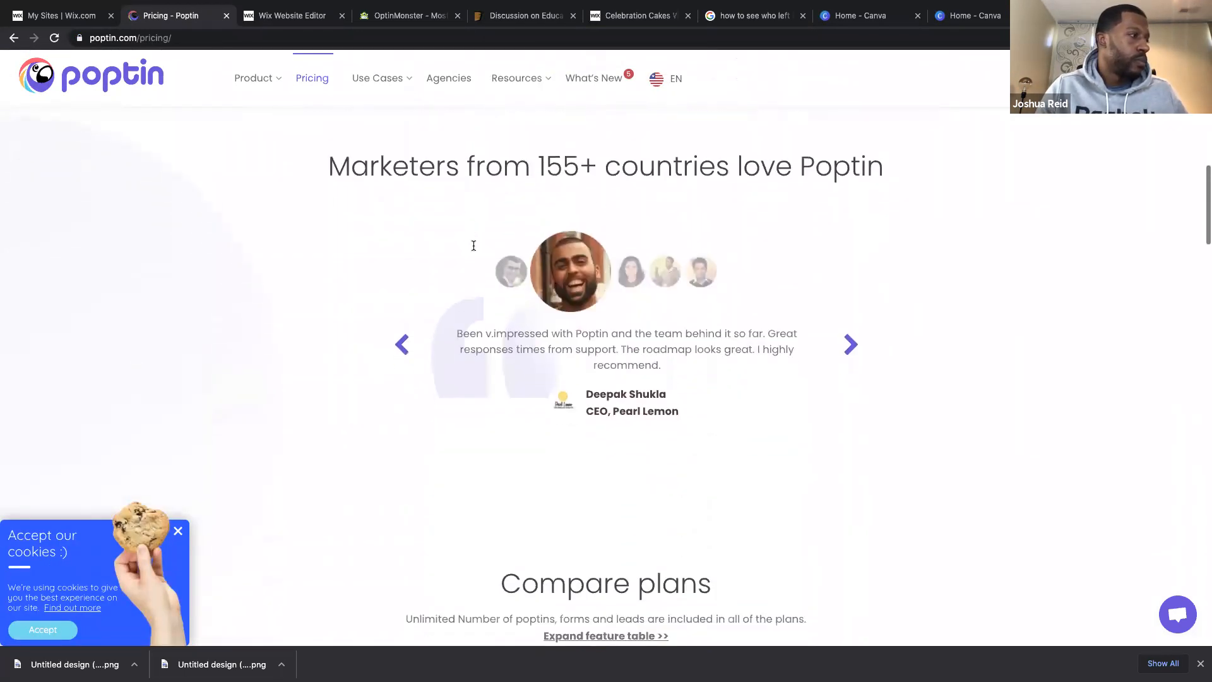
scroll(473, 246, down, 4)
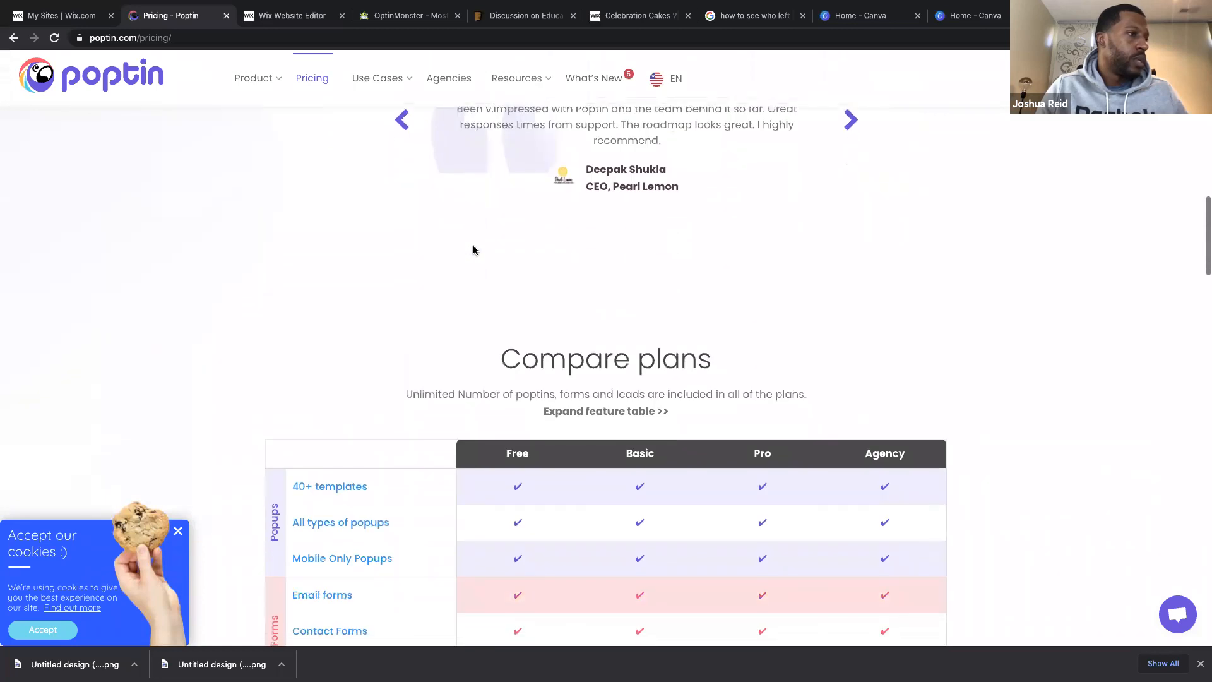
scroll(473, 250, down, 5)
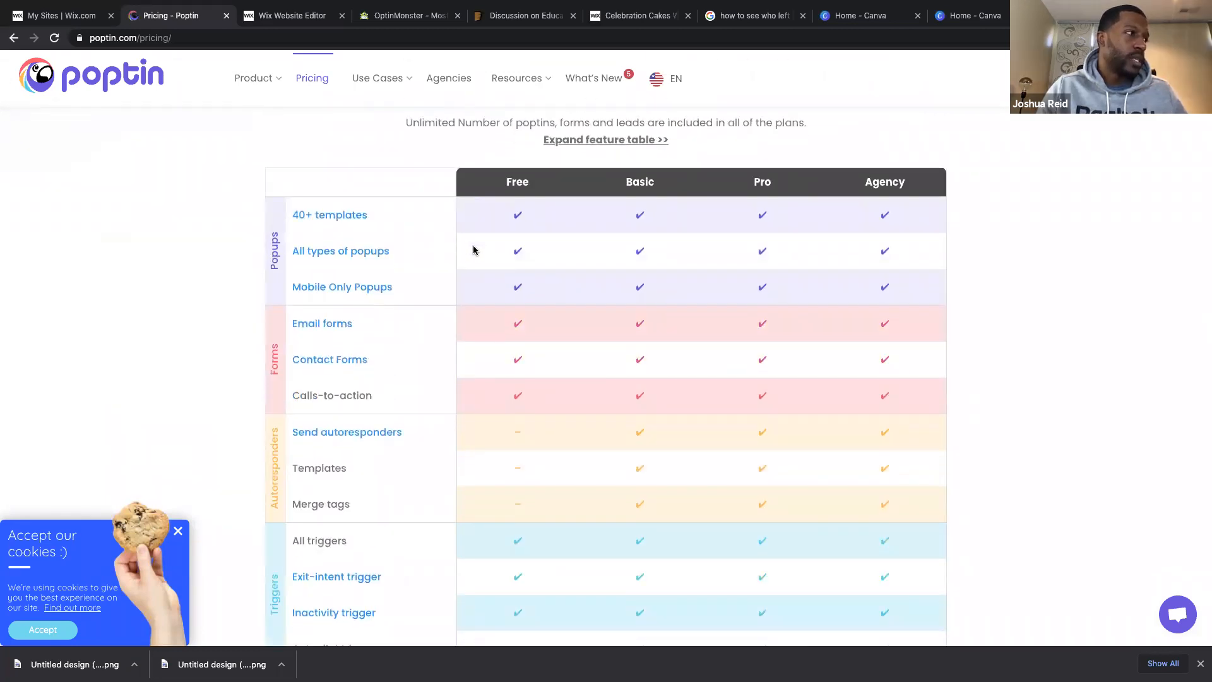
scroll(473, 250, down, 4)
scroll(474, 251, down, 7)
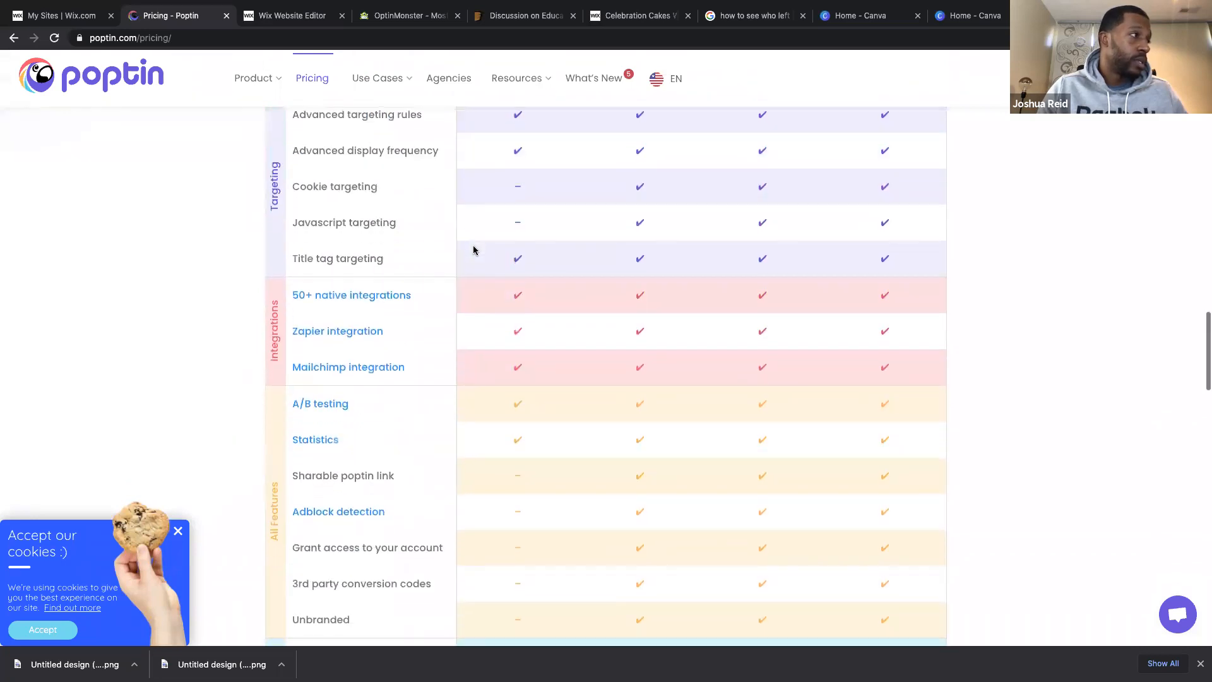
scroll(473, 250, down, 1)
mouse_move(393, 88)
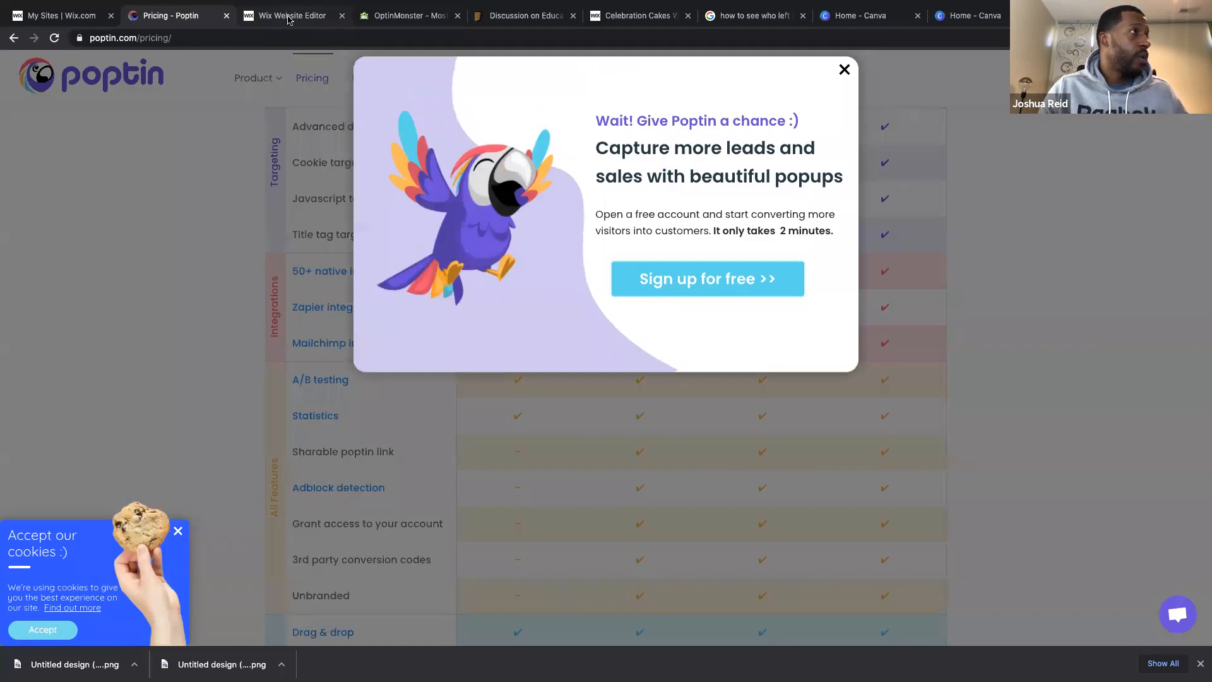
Return to the Wix editor to read the Smart Popups & Forms description and site requirements, and revisit the OptinMonster homepage.
click(287, 17)
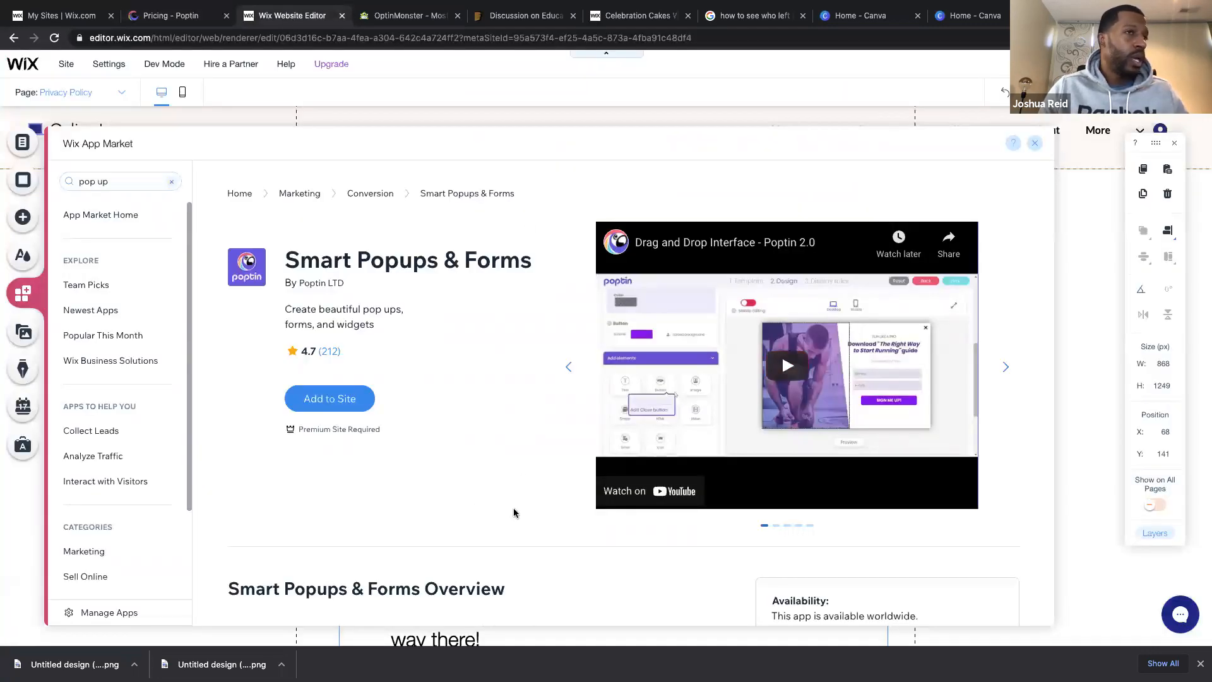
scroll(513, 507, down, 7)
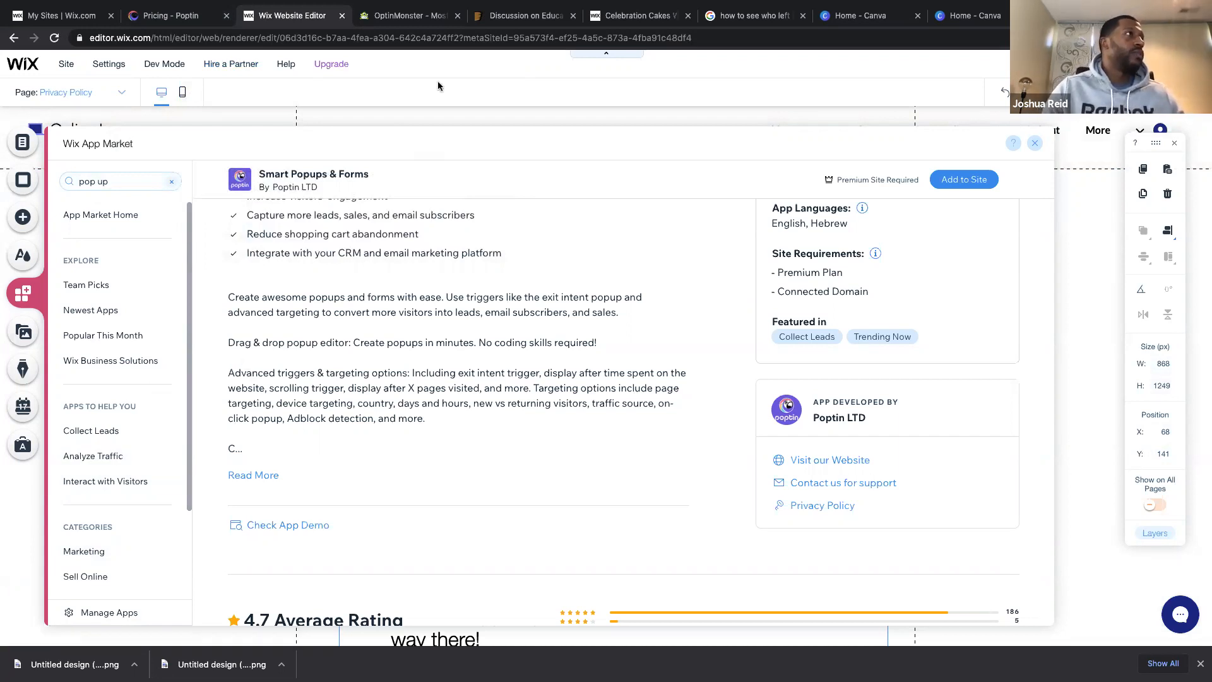
click(411, 19)
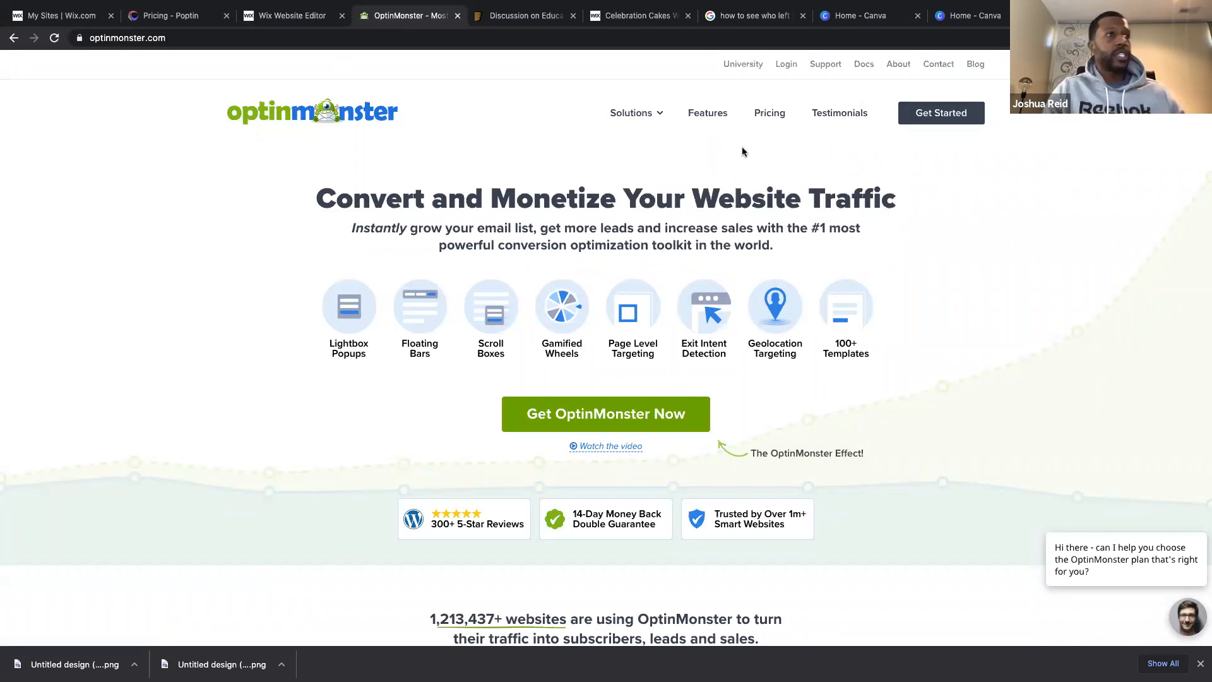
Switch back to the Wix editor and search the App Market for "optinmonster".
click(287, 17)
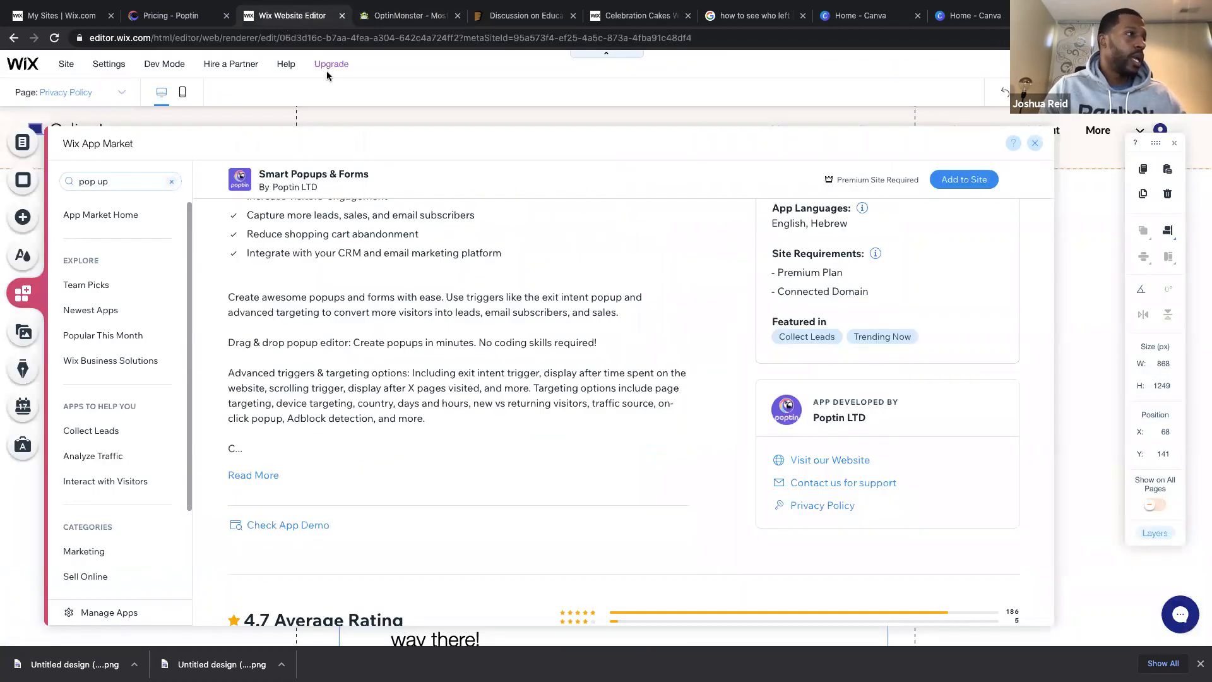
click(133, 183)
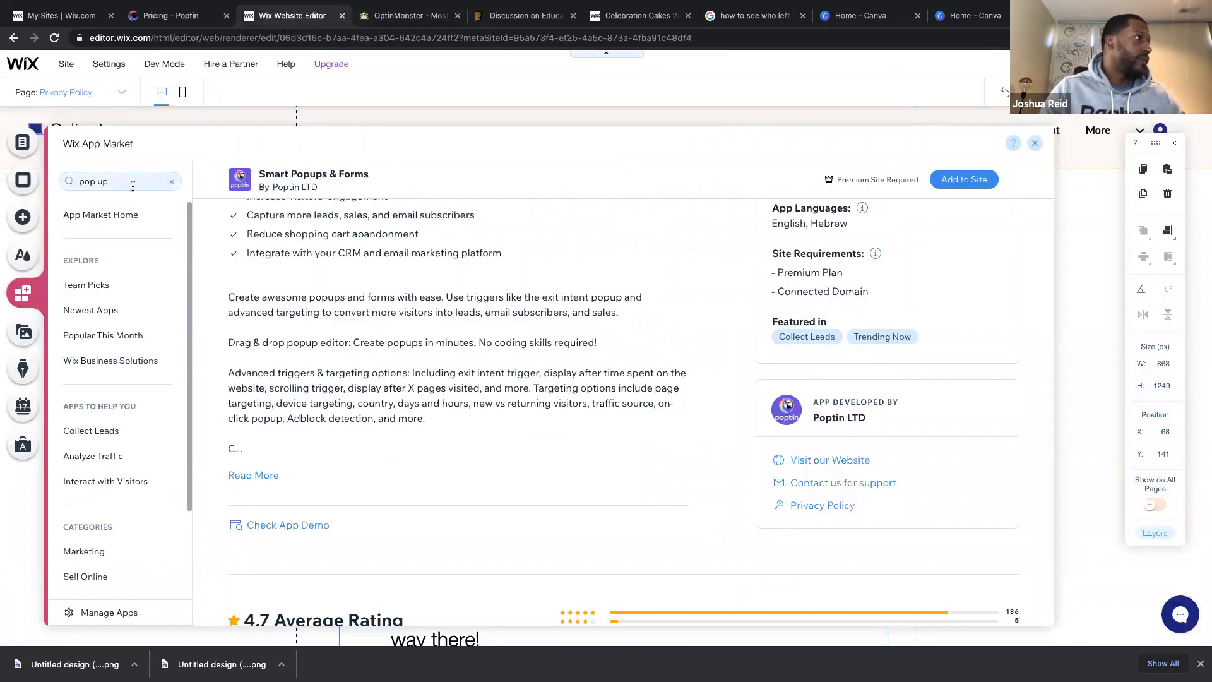
text(optin)
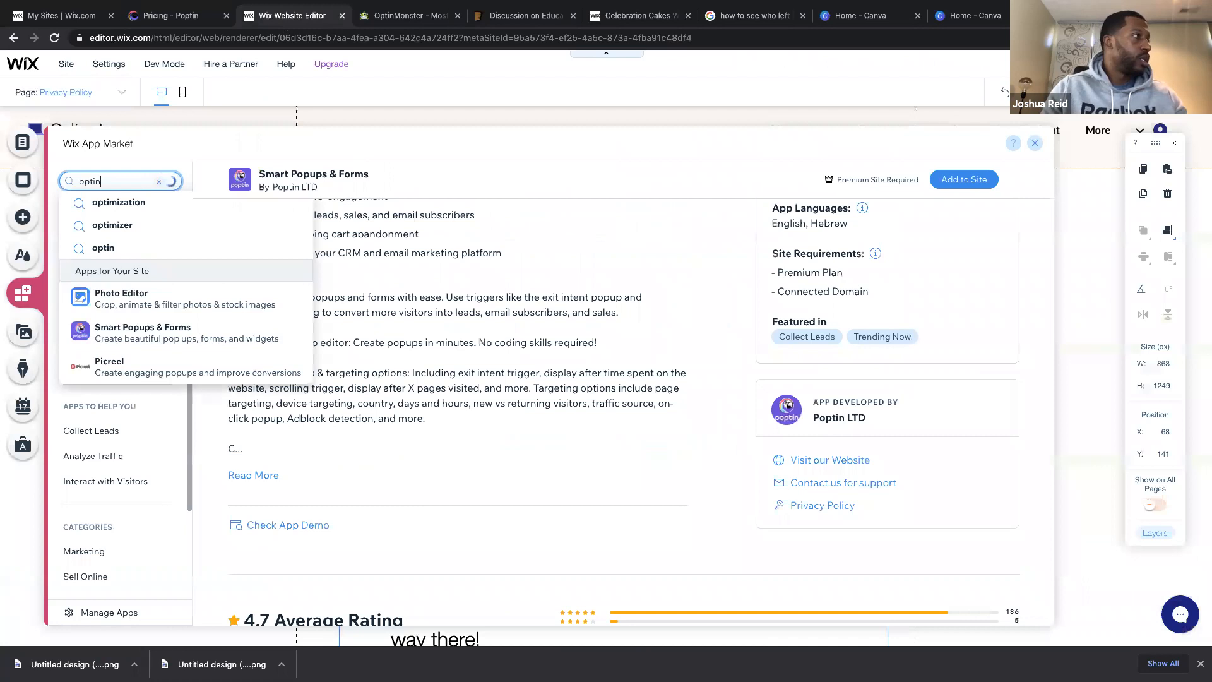
text(monsto)
key(Return)
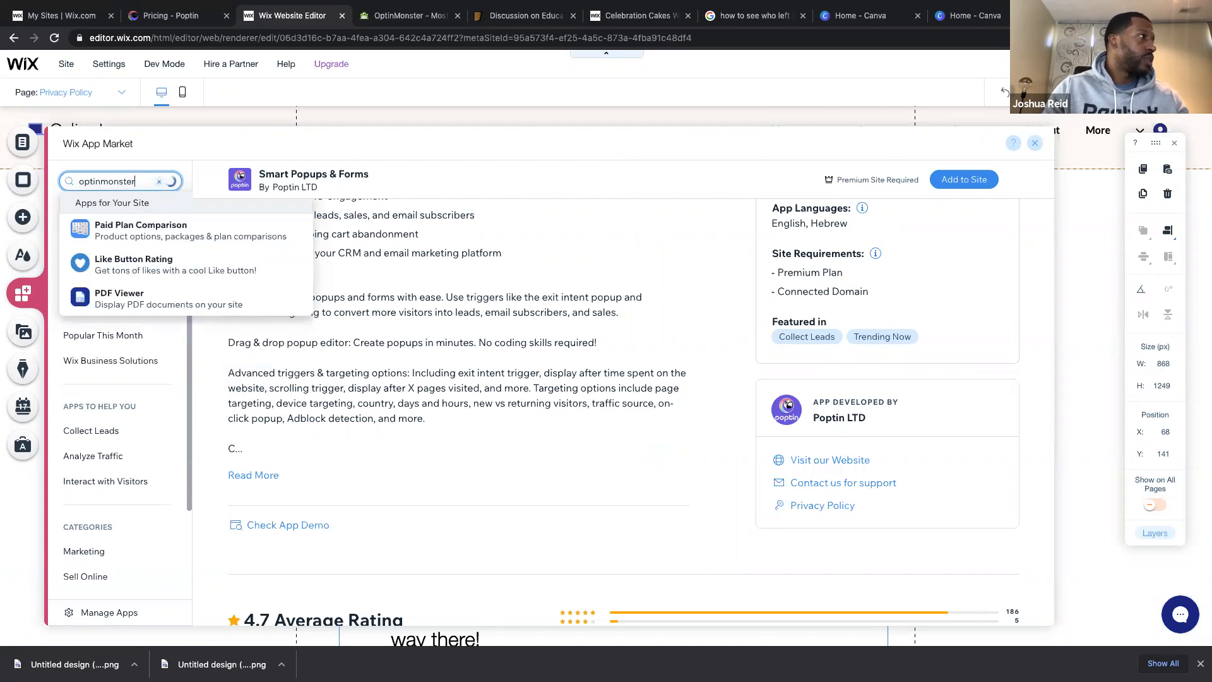
Change the App Market search to "optin" to check the suggested apps, and clear the search.
key(BackSpace)
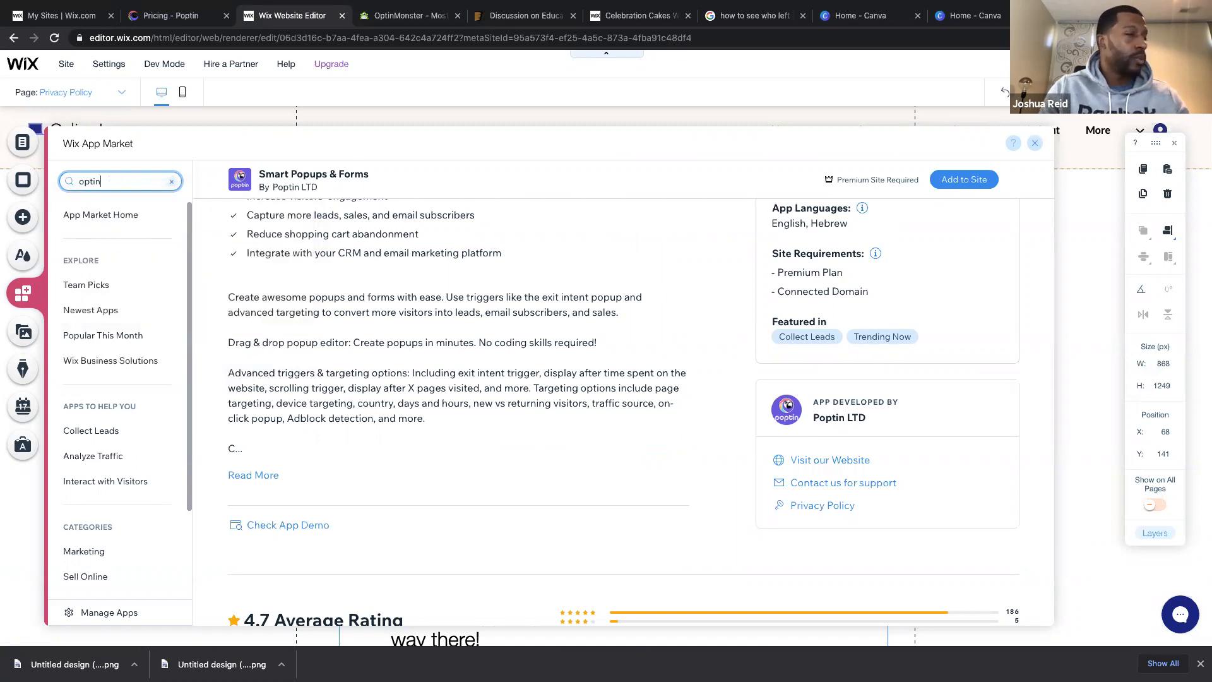
key(BackSpace)
key(BackSpace)
key(BackSpace)
key(BackSpace)
key(BackSpace)
text(optin)
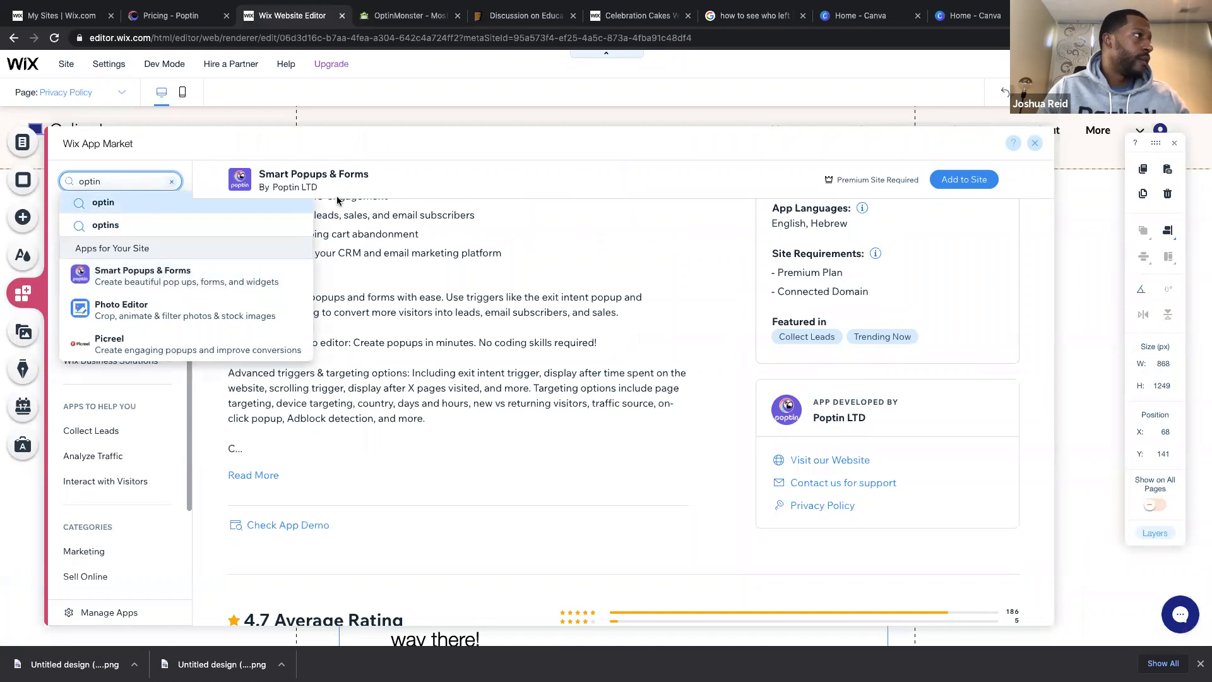
click(171, 181)
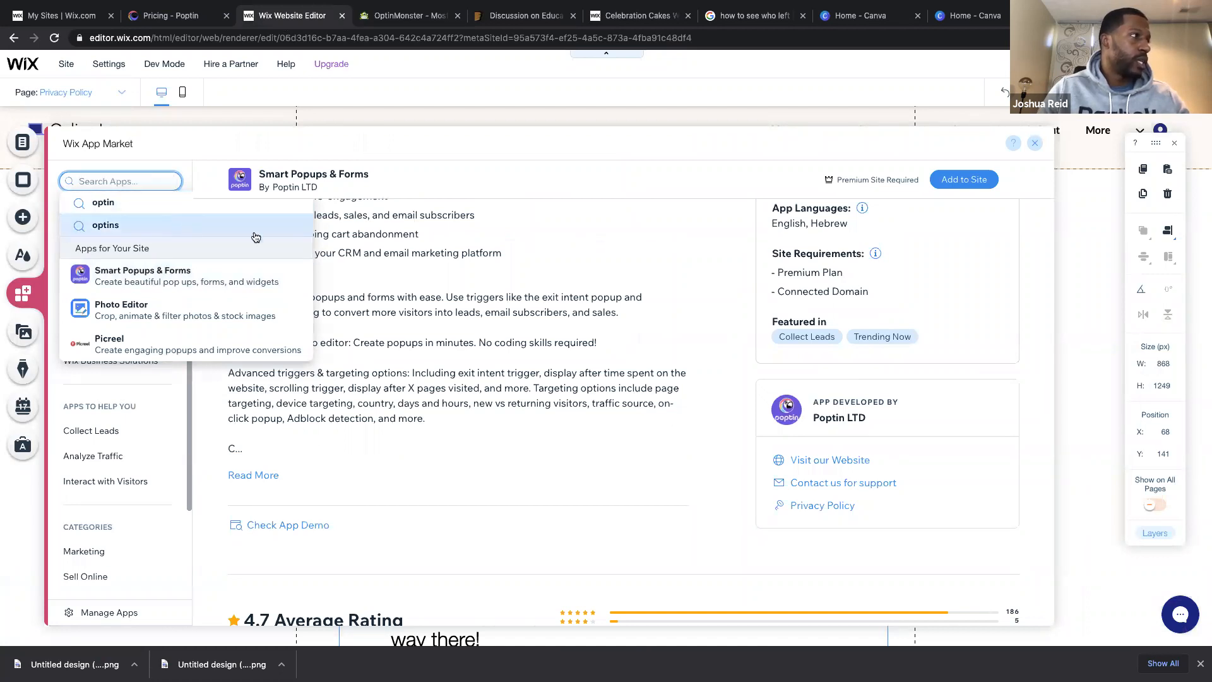
click(509, 149)
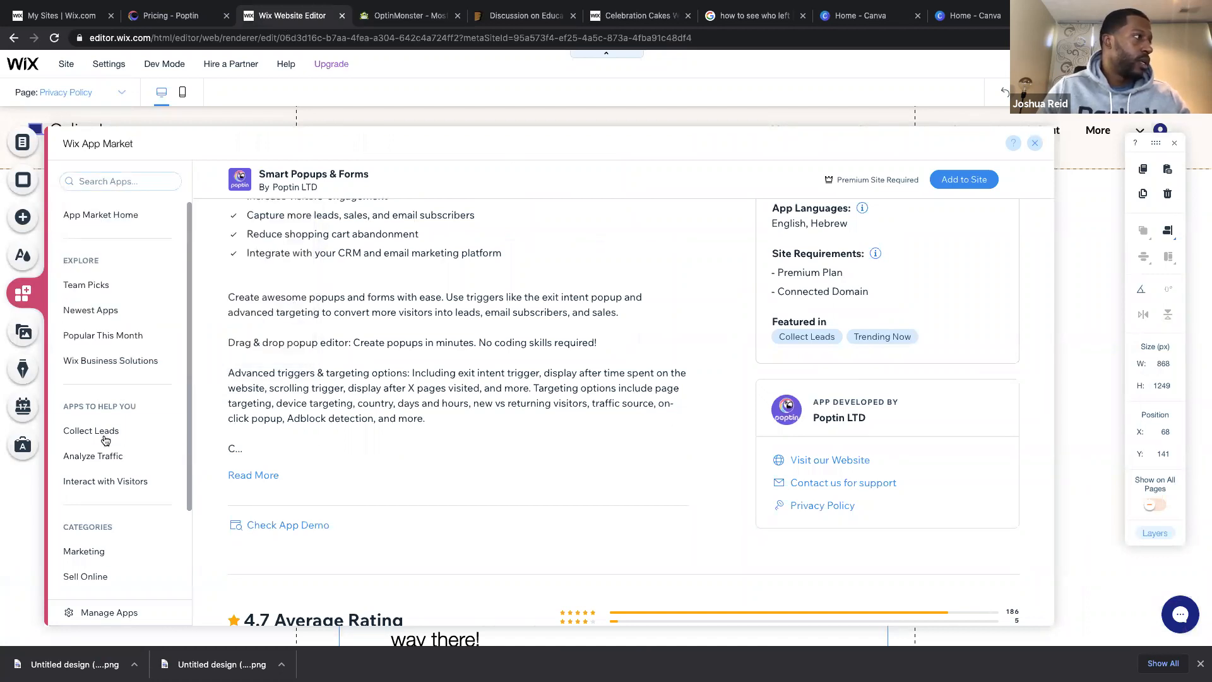
Look through the App Market's list of app categories, and close the App Market.
scroll(107, 430, down, 3)
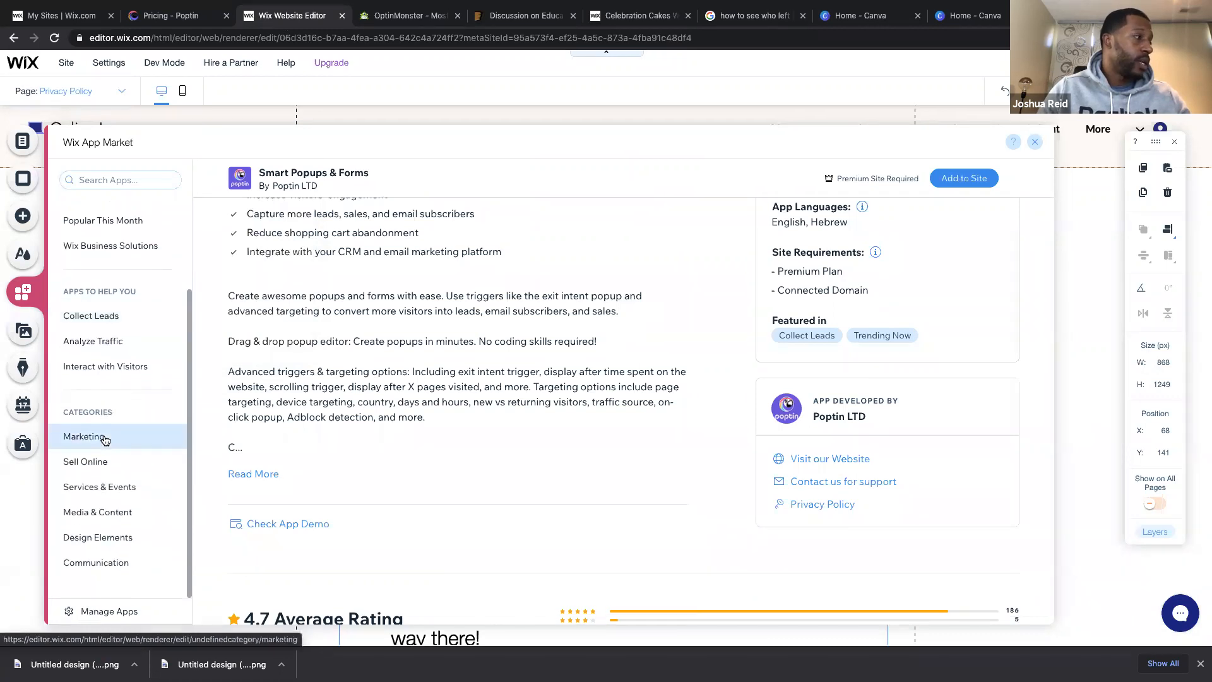
scroll(106, 439, up, 1)
scroll(105, 440, up, 3)
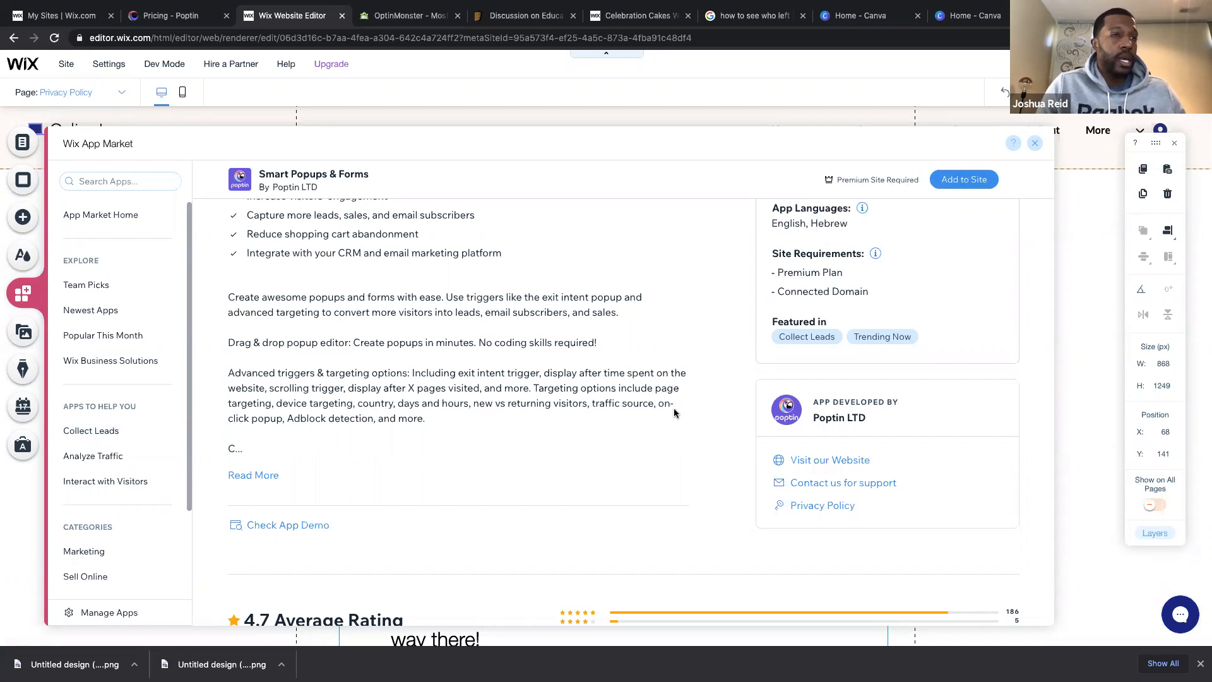
click(1036, 145)
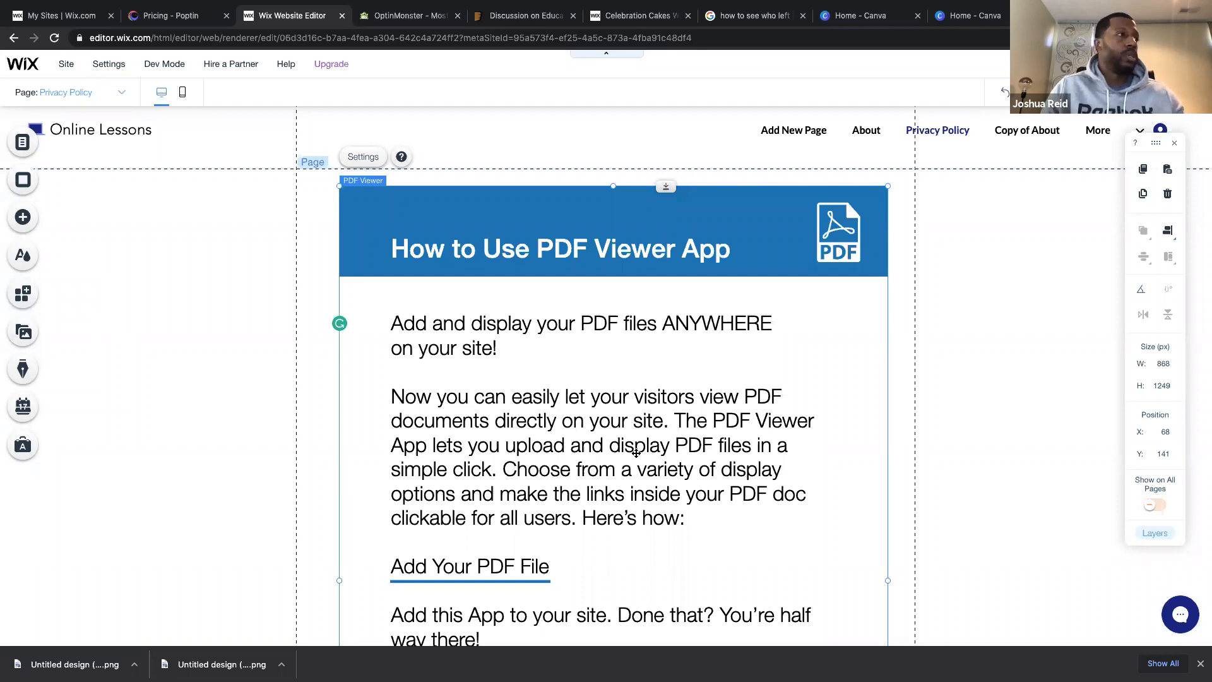
Switch to the checklist PDF and draw check marks beside "Customize Website to Your Brand & Products" and "Payment Processing Setup".
key(ctrl+Right)
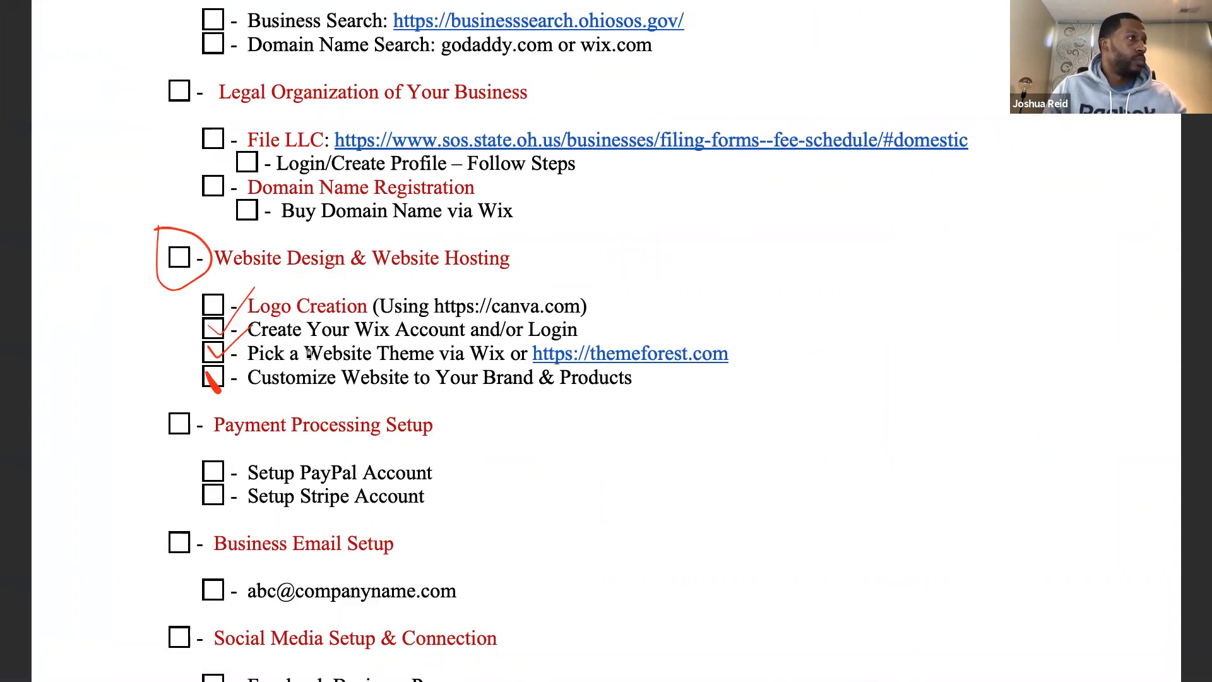
drag(222, 386, 240, 370)
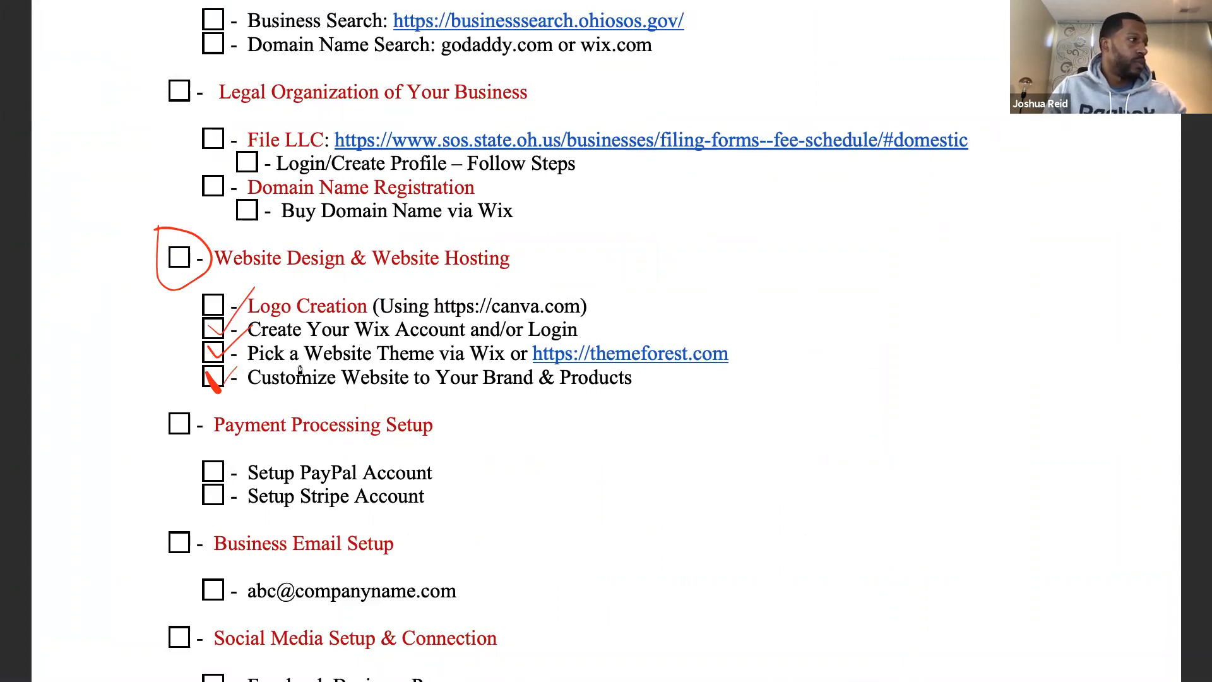
drag(170, 420, 240, 373)
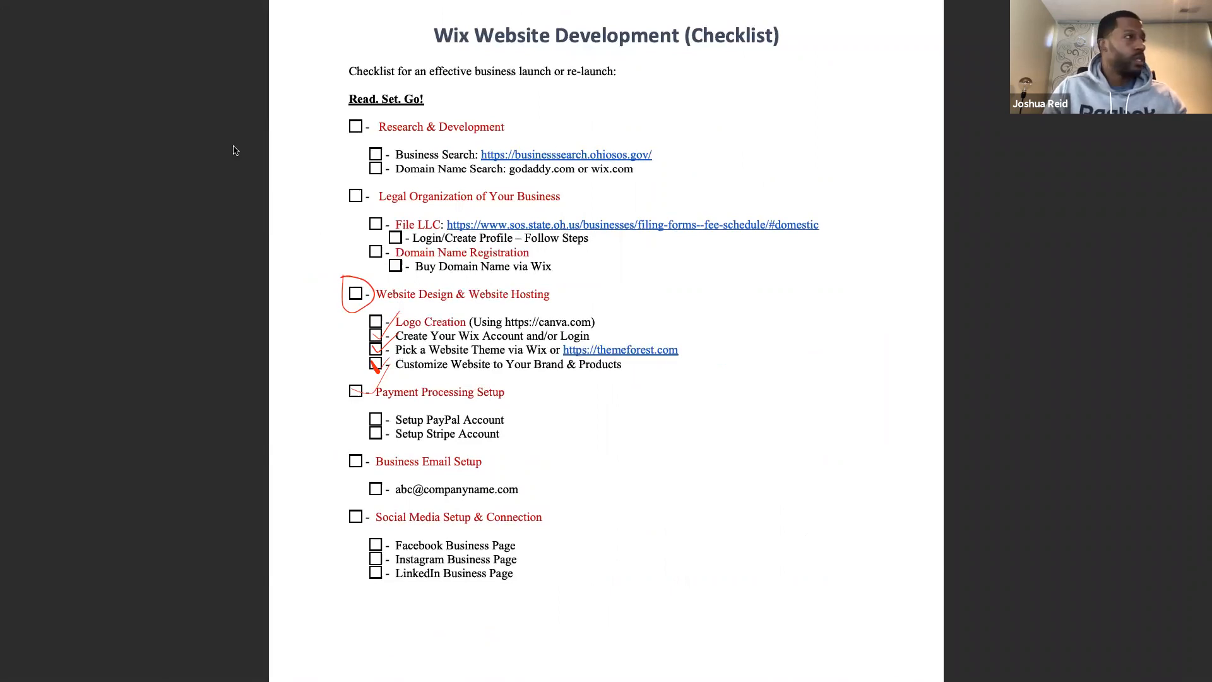
Take the checklist PDF out of full-screen view and close its window.
mouse_move(295, 3)
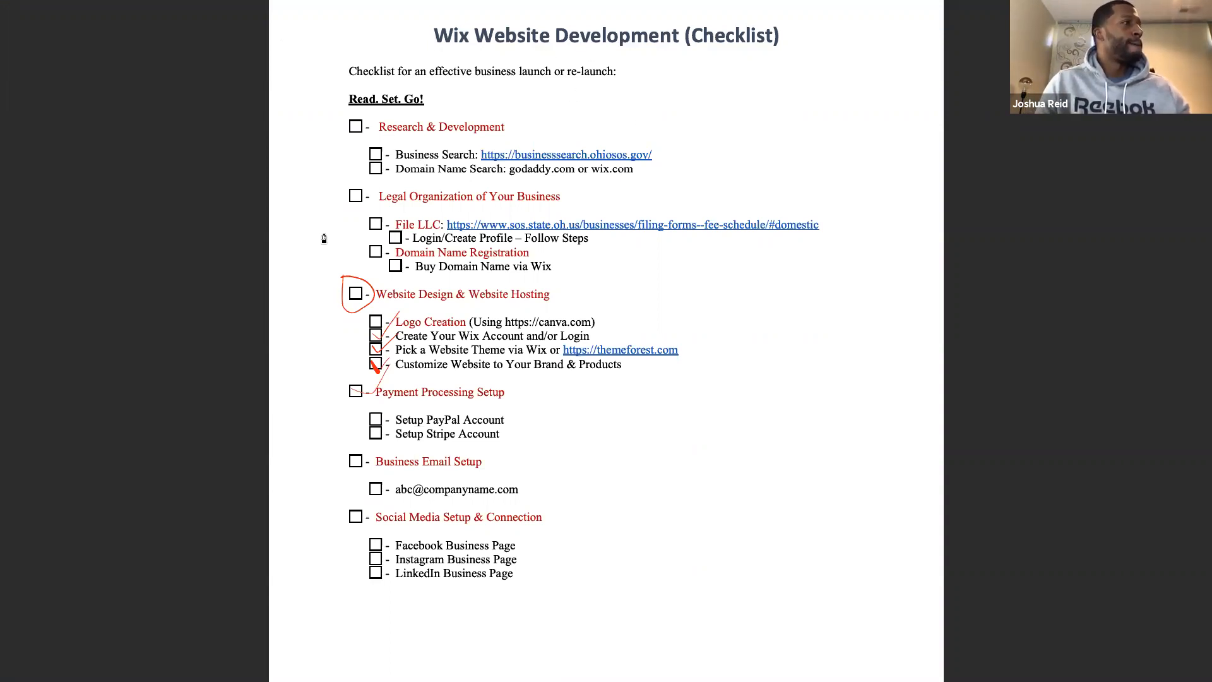
mouse_move(175, 4)
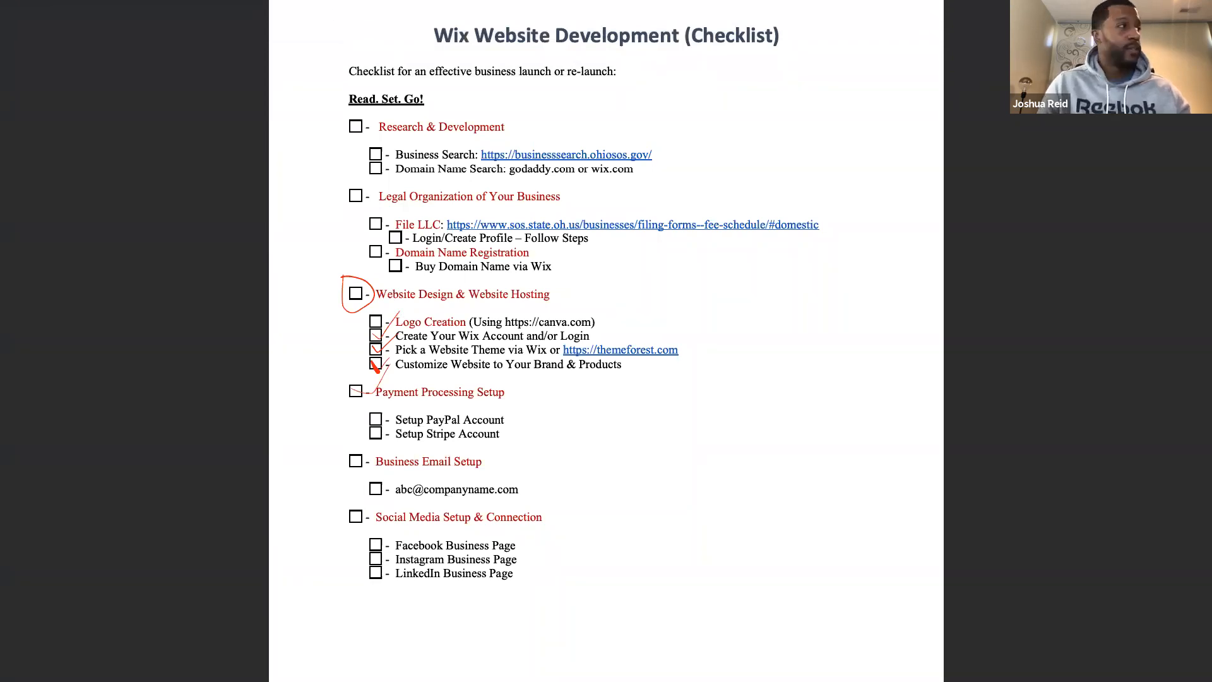
key(Escape)
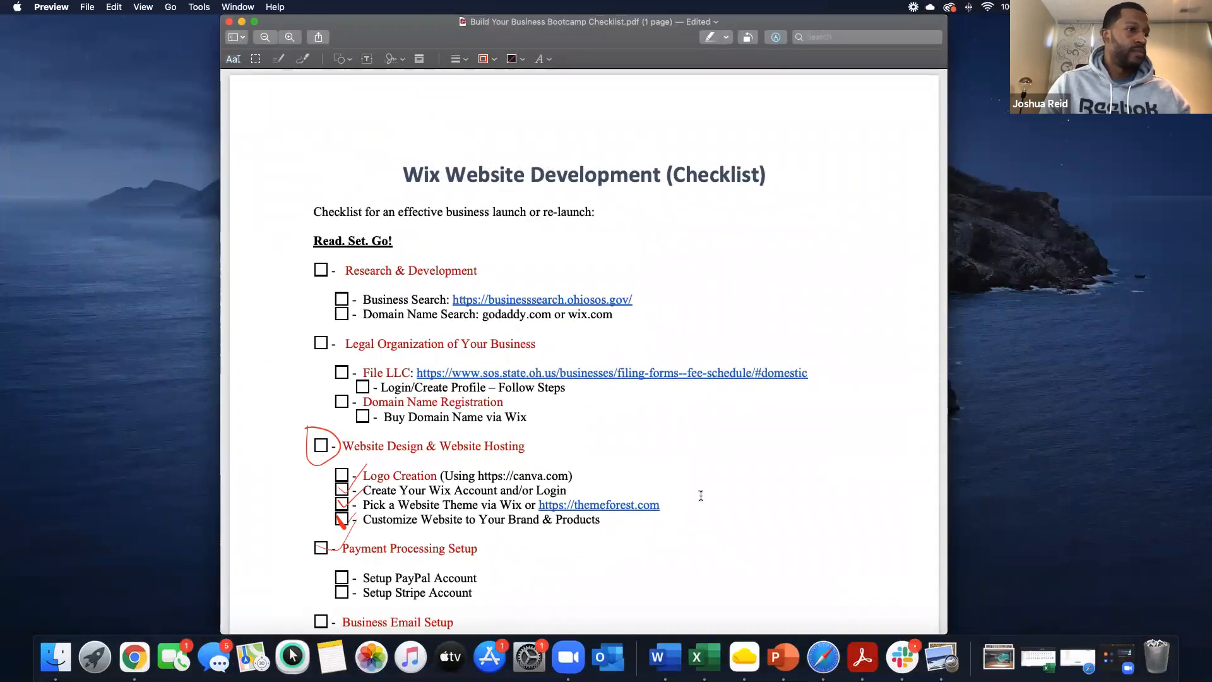
click(671, 657)
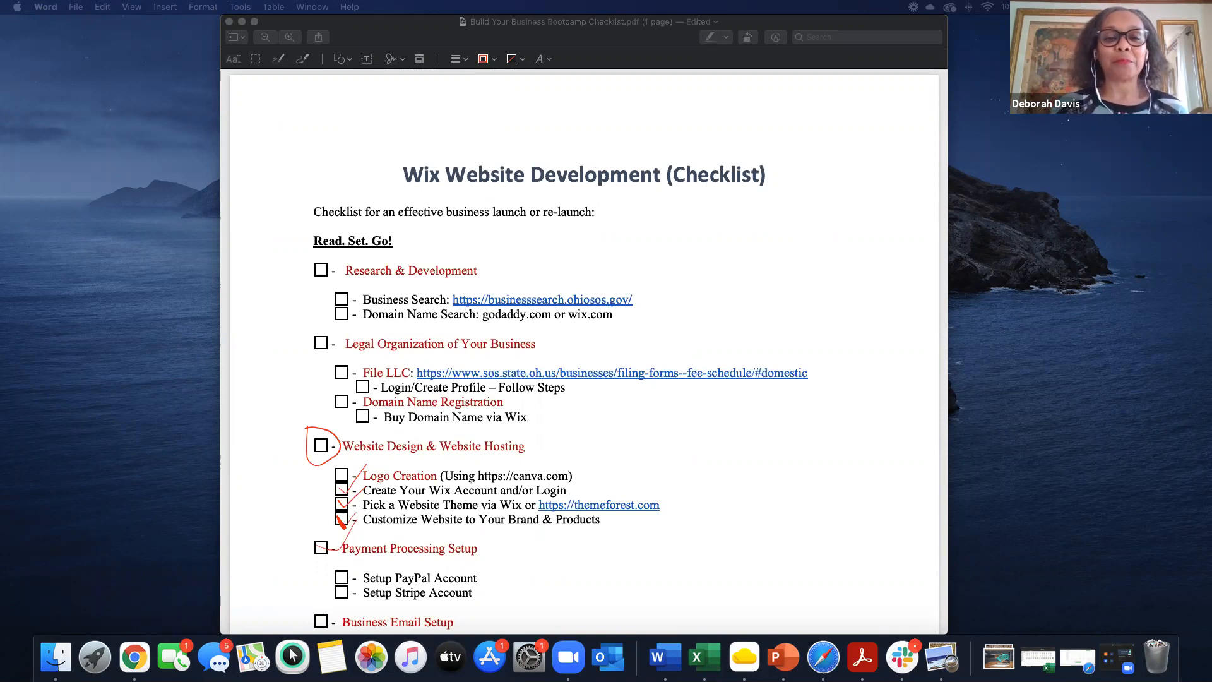
click(52, 659)
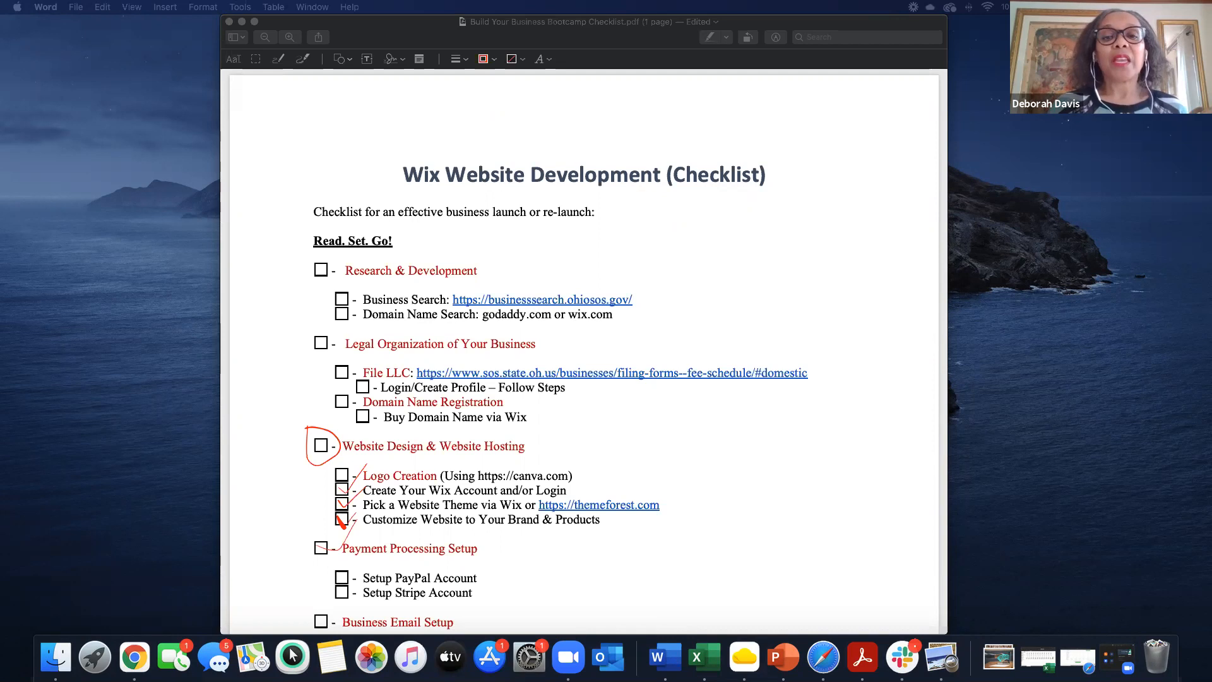
click(229, 22)
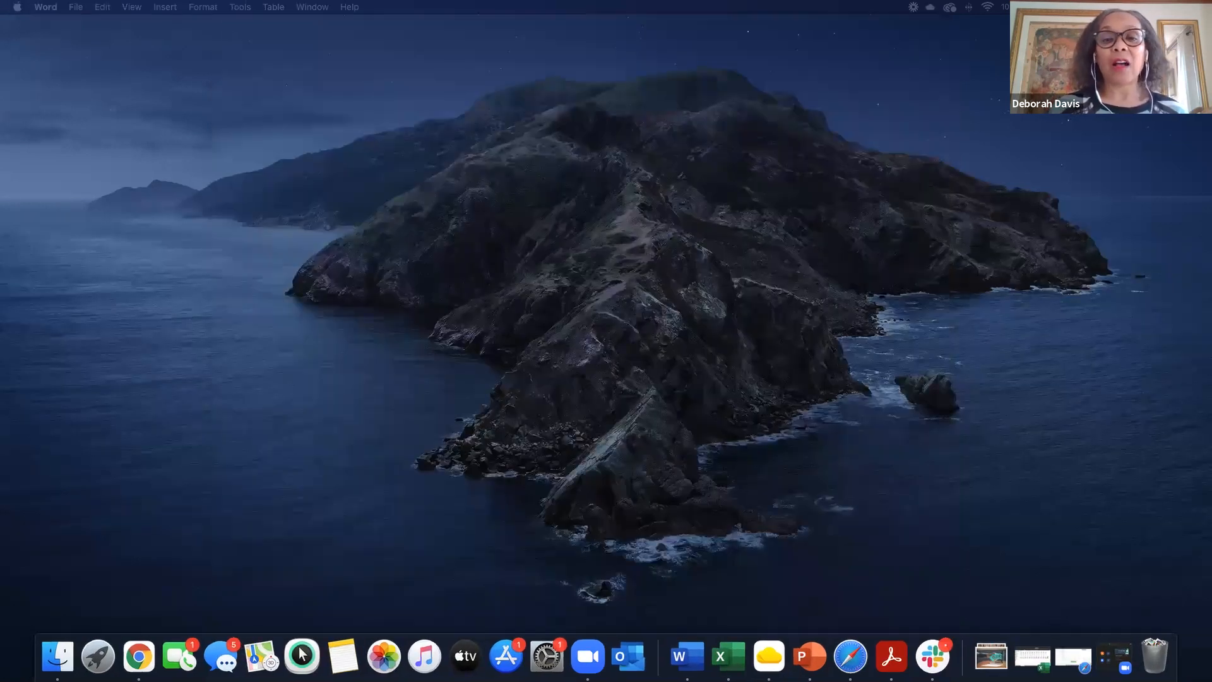